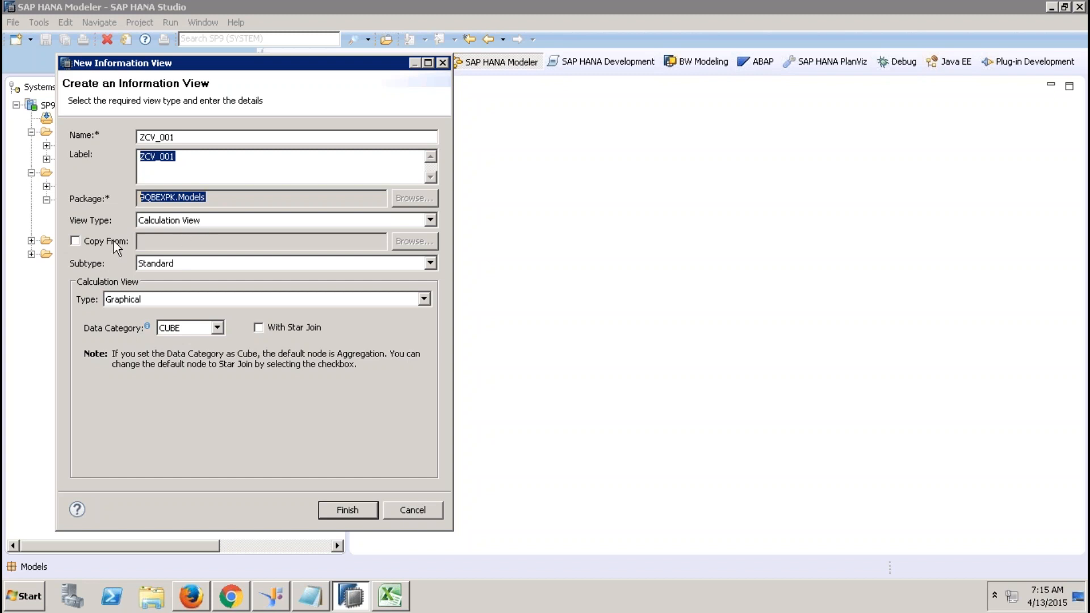
# Keep the view's subtype as Standard and type as Graphical, then list the data category options.
pyautogui.click(166, 266)
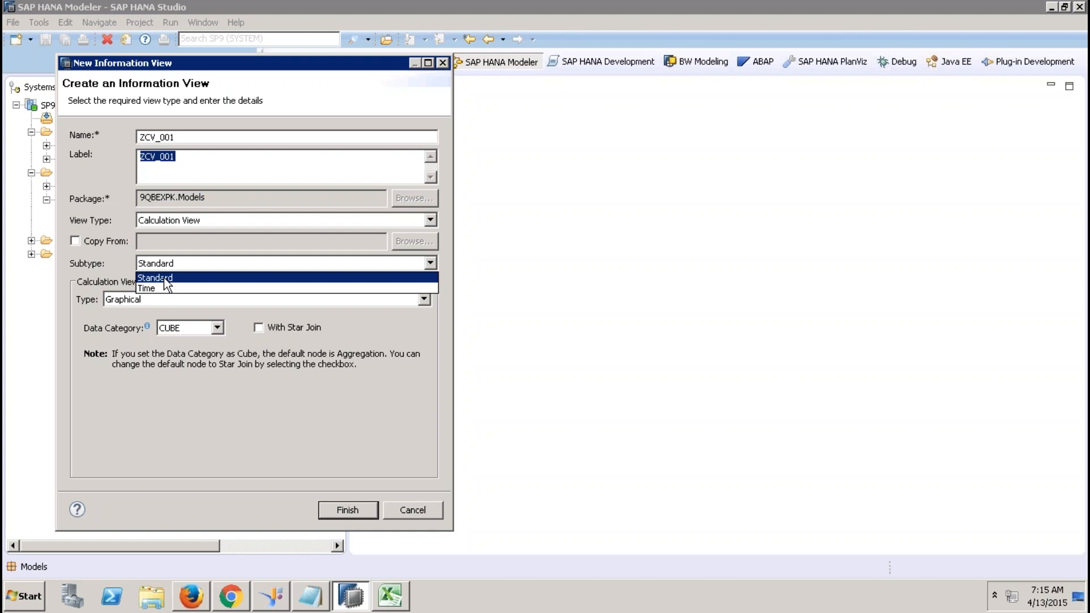
pyautogui.click(163, 278)
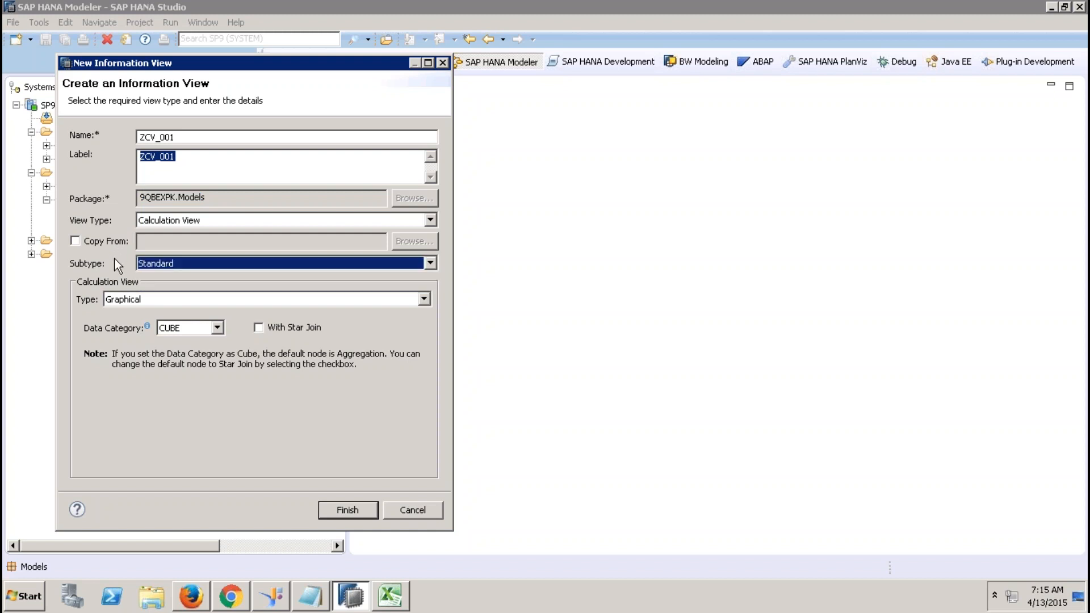
pyautogui.click(126, 302)
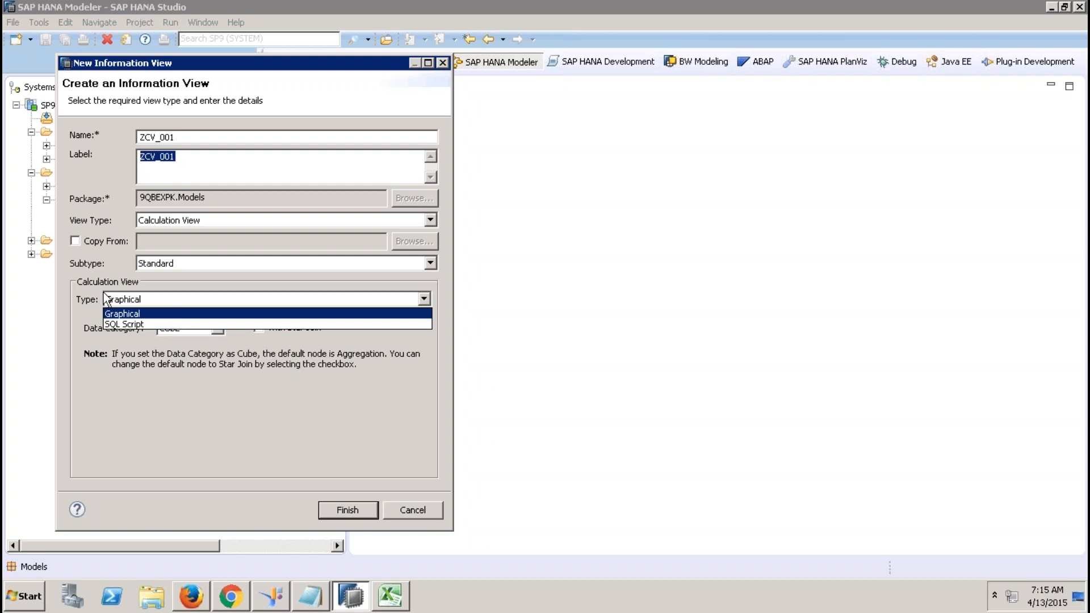
pyautogui.click(87, 288)
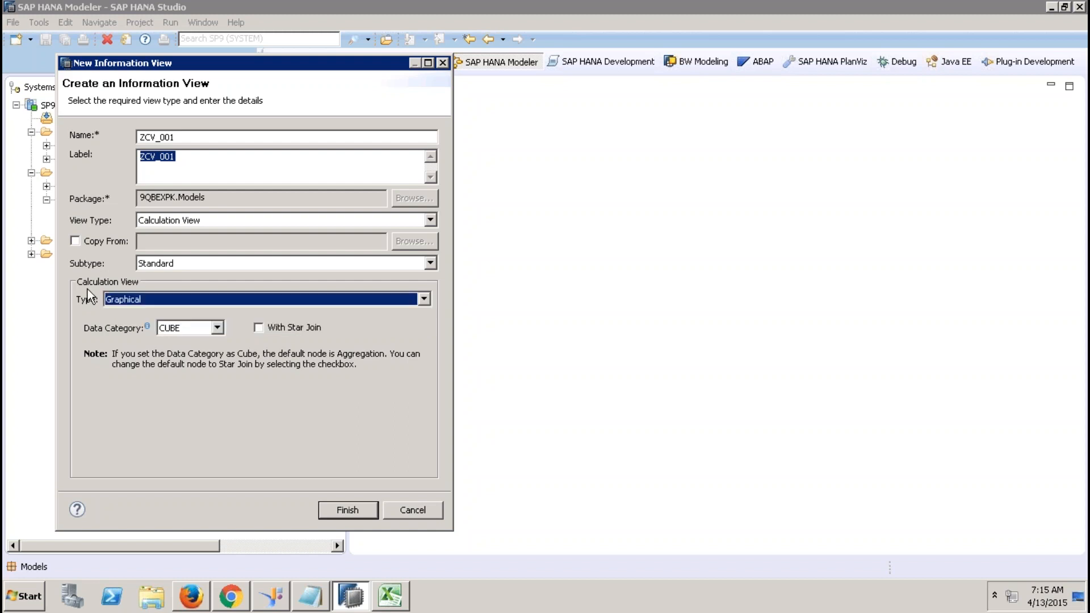
pyautogui.click(217, 327)
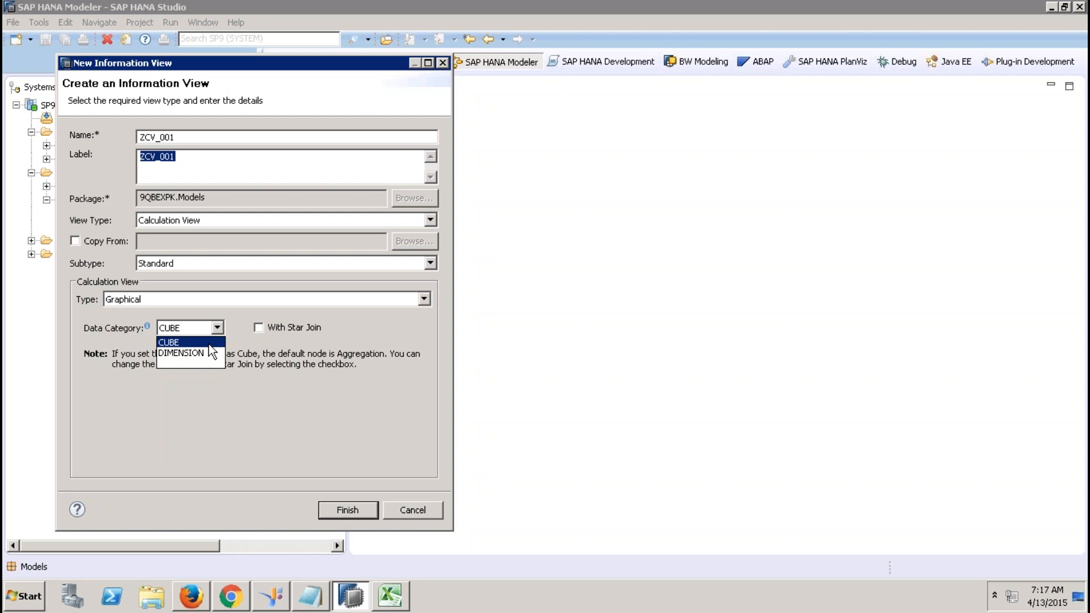
# Set data category to DIMENSION, finish creating ZCV_001, and minimize the Systems view.
pyautogui.click(209, 343)
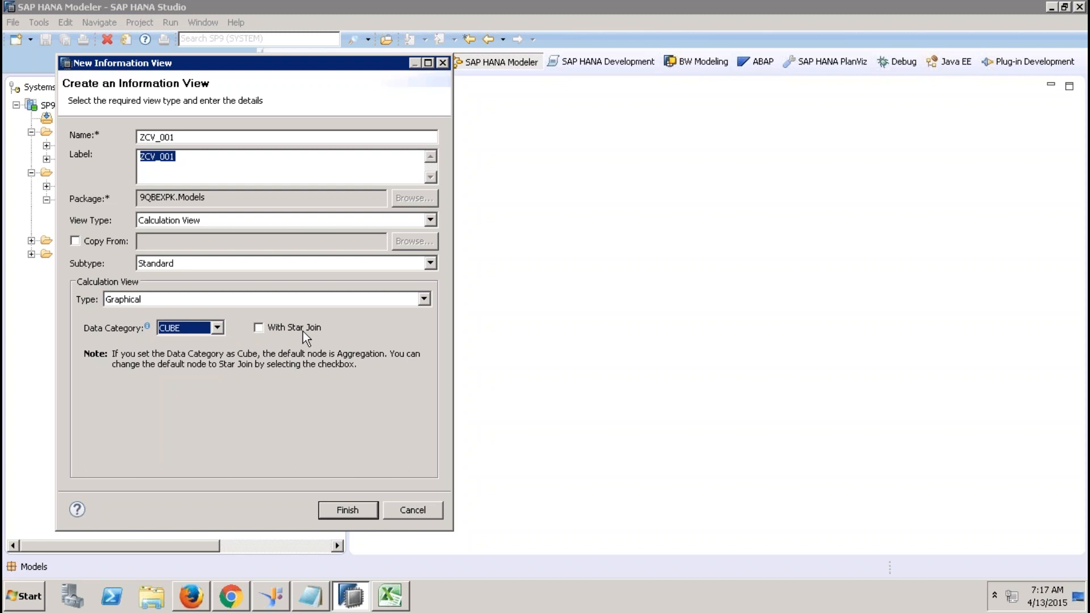
pyautogui.click(217, 329)
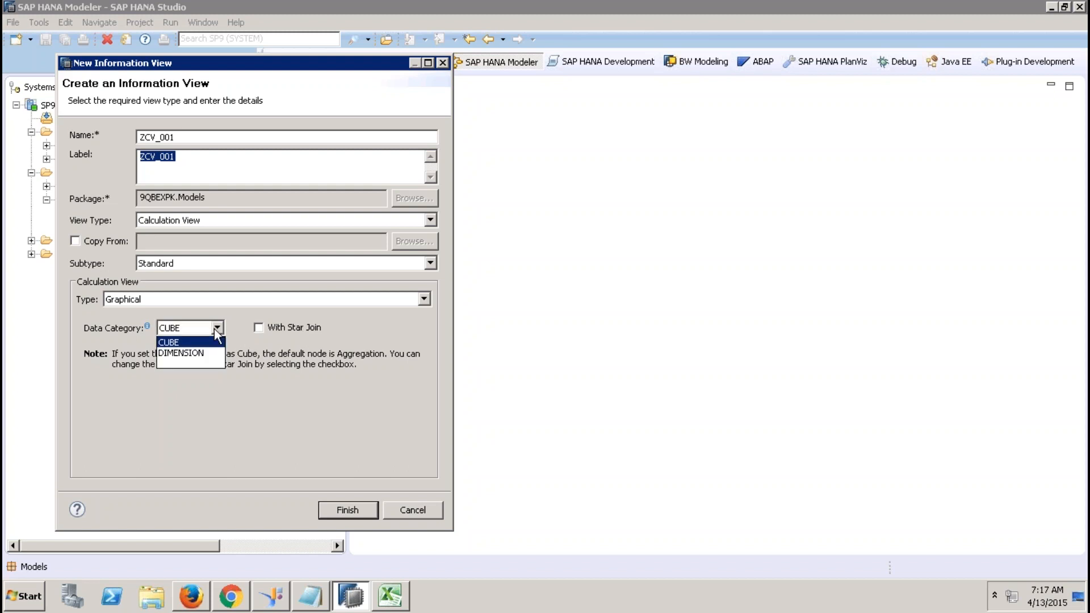
pyautogui.click(207, 353)
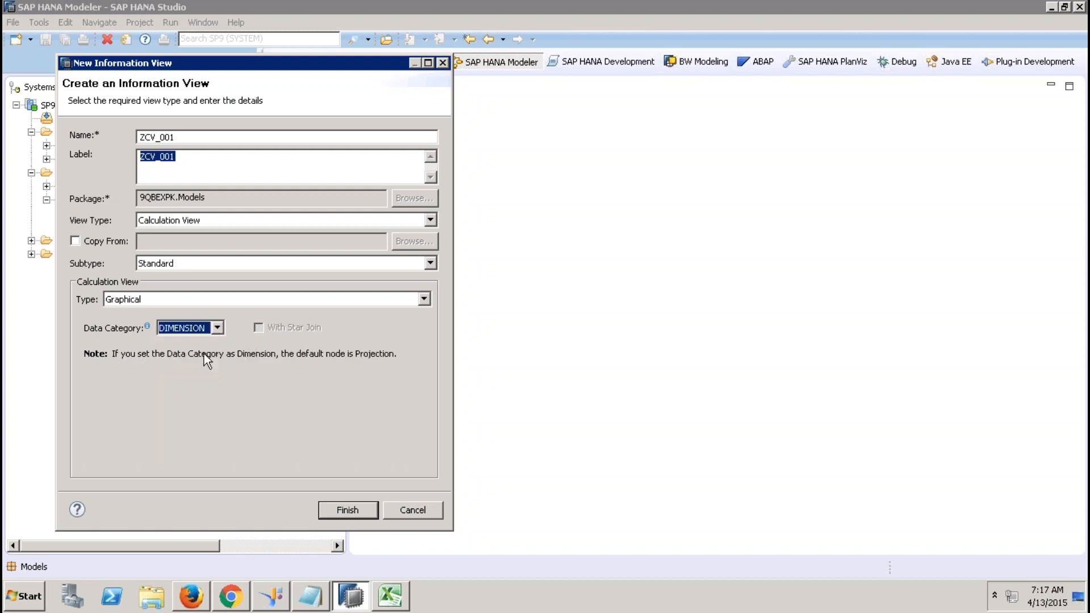
pyautogui.click(343, 510)
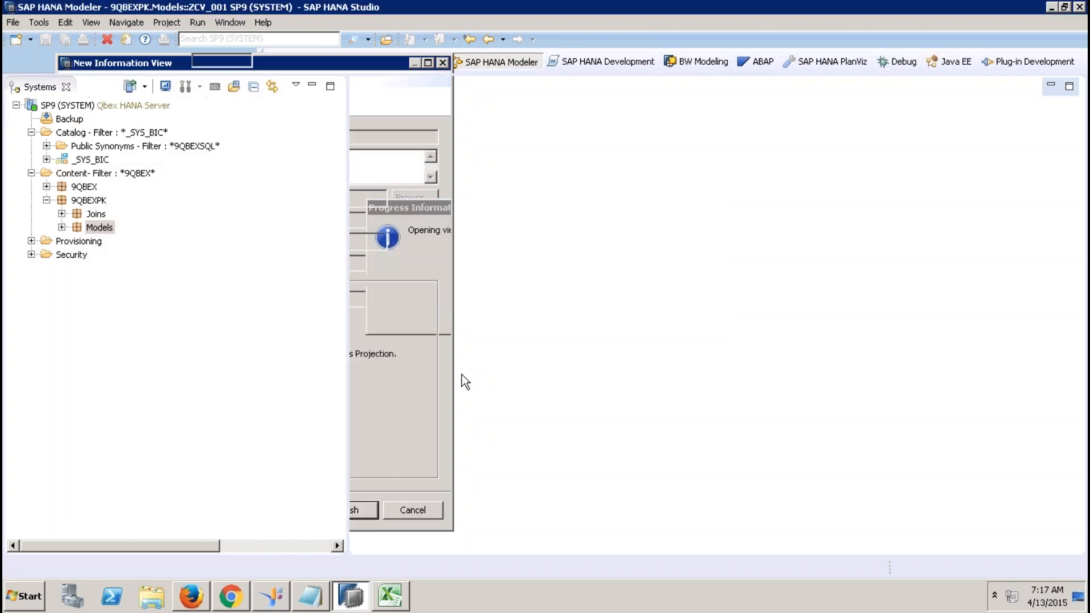
pyautogui.click(311, 85)
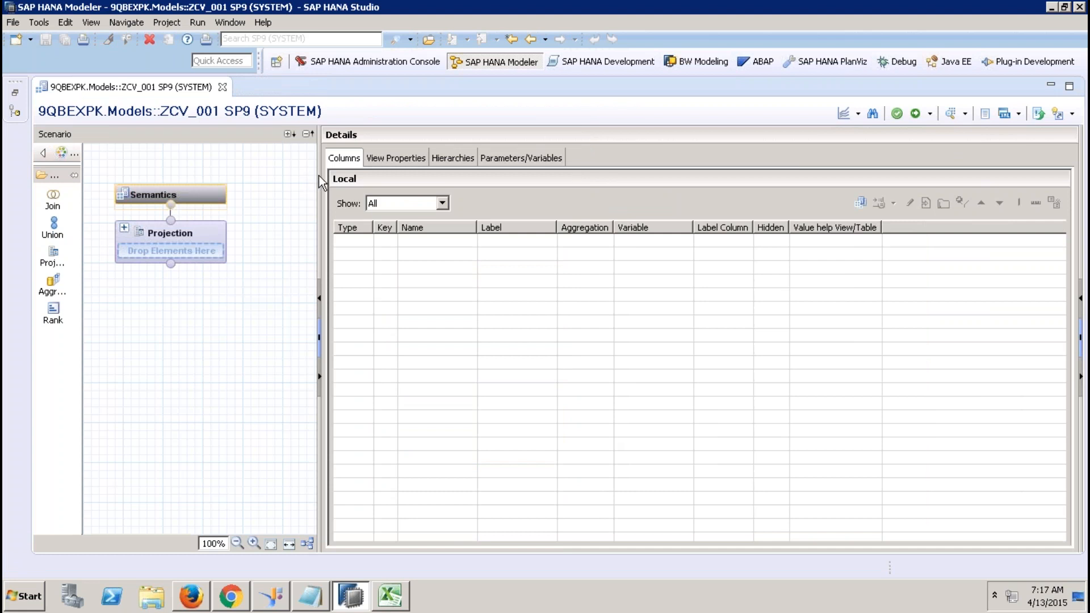
# Widen the Scenario pane and node palette so Join, Union, Projection, Aggregation and Rank names fit.
pyautogui.moveTo(319, 176); pyautogui.dragTo(393, 190)
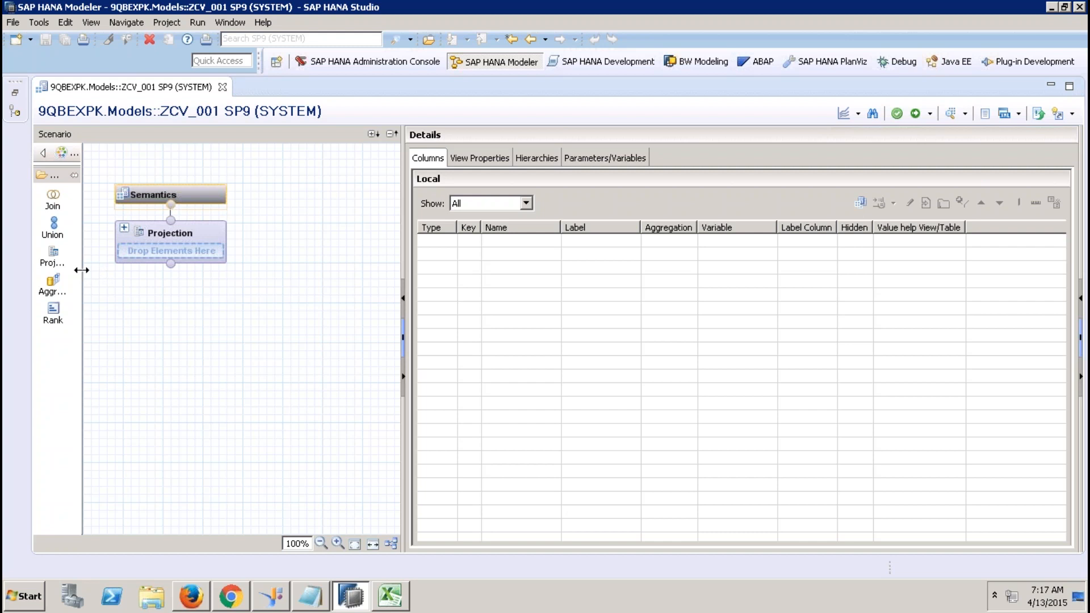
pyautogui.moveTo(82, 268); pyautogui.dragTo(120, 263)
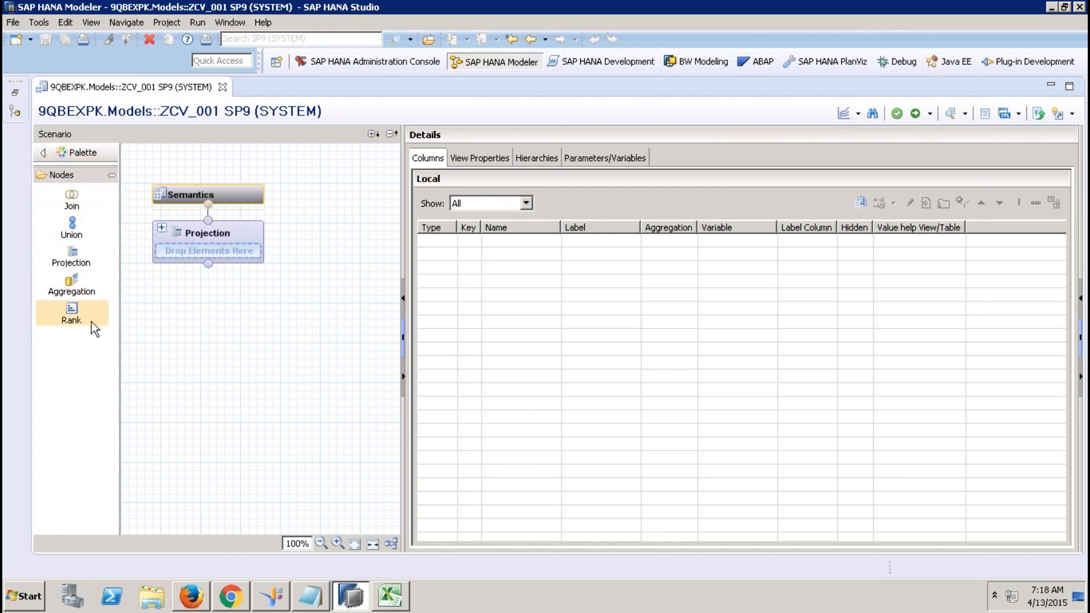
pyautogui.moveTo(603, 8)
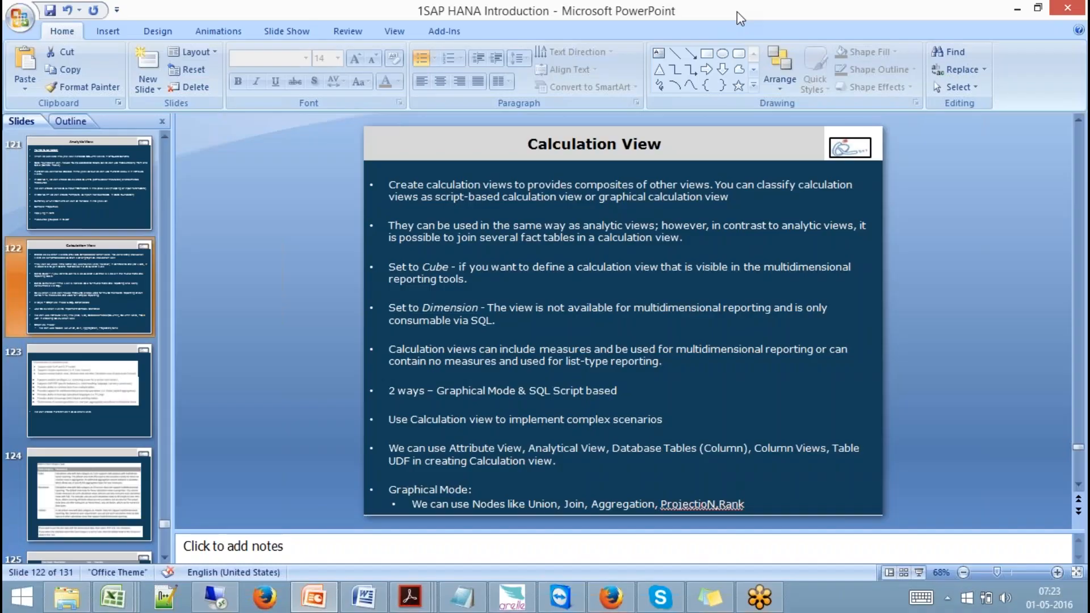
# Switch to PowerPoint and present slide 125's node-type table as a full-screen slide show.
pyautogui.click(737, 12)
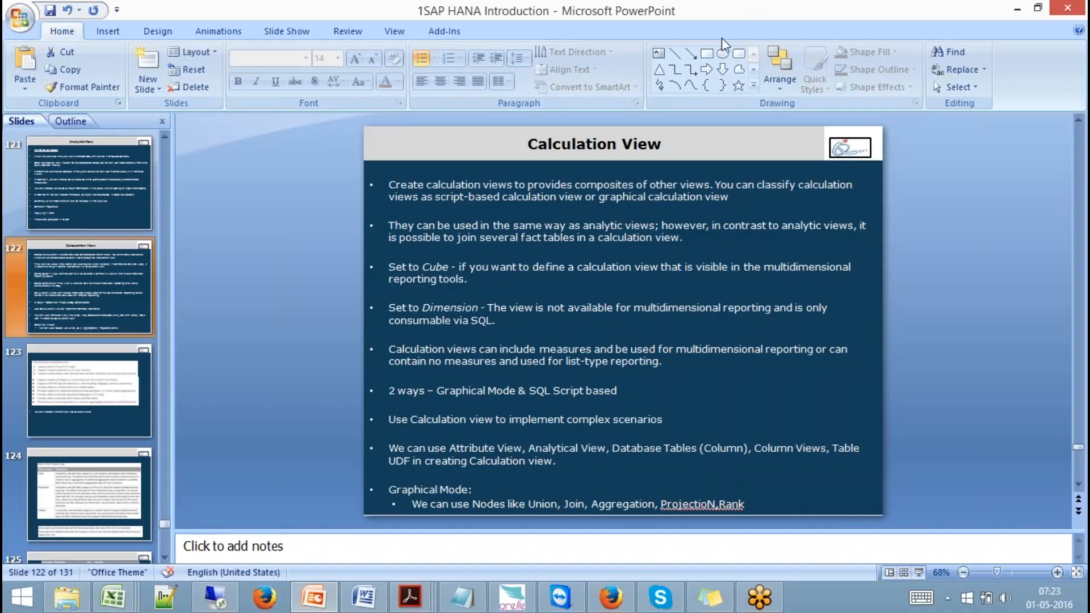
pyautogui.click(119, 489)
pyautogui.press('Down')
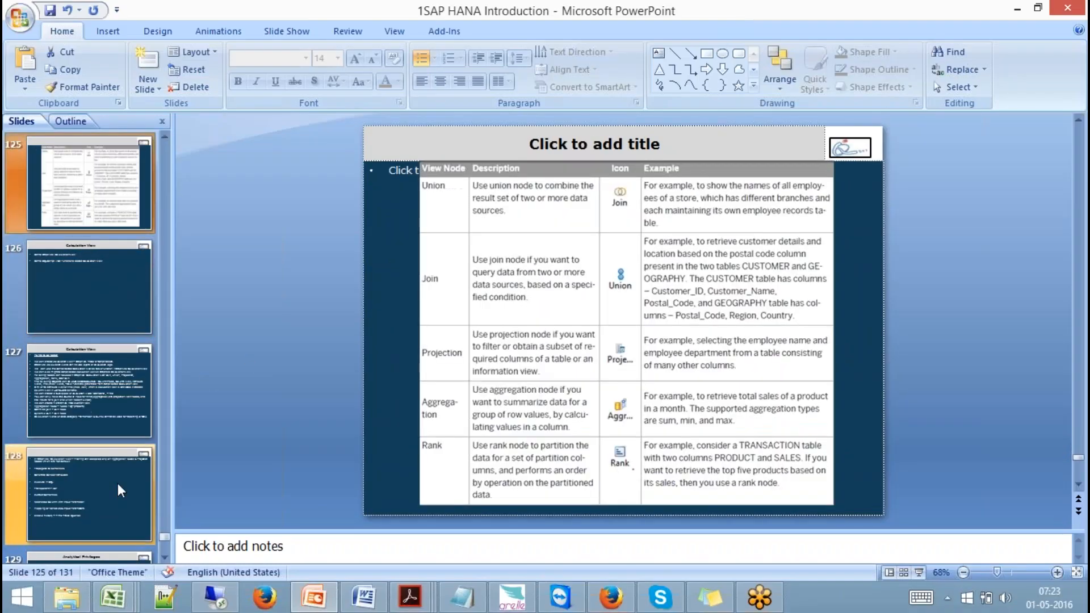
pyautogui.click(919, 572)
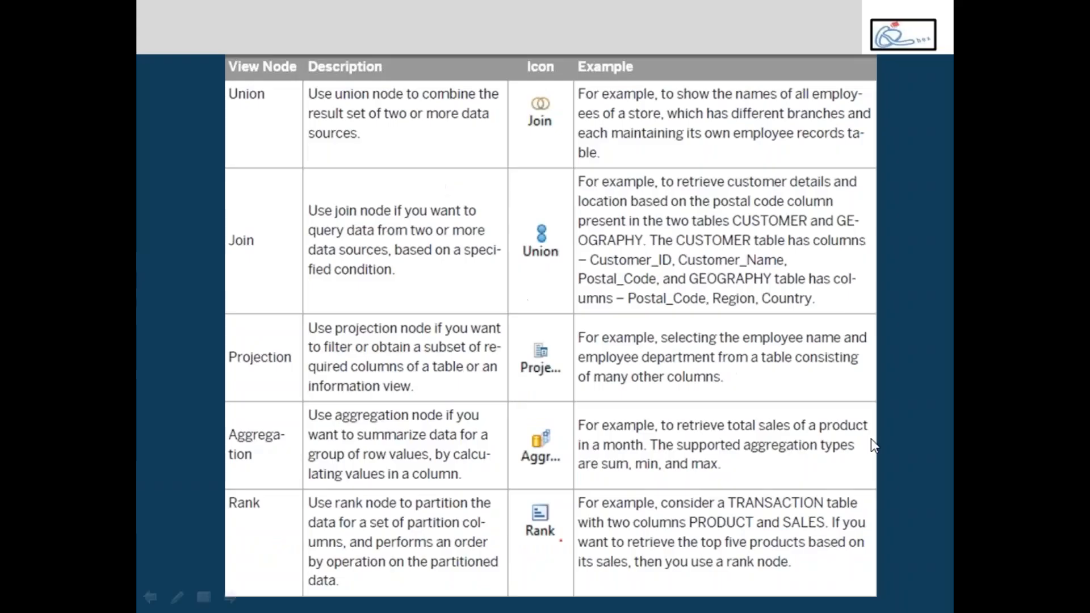
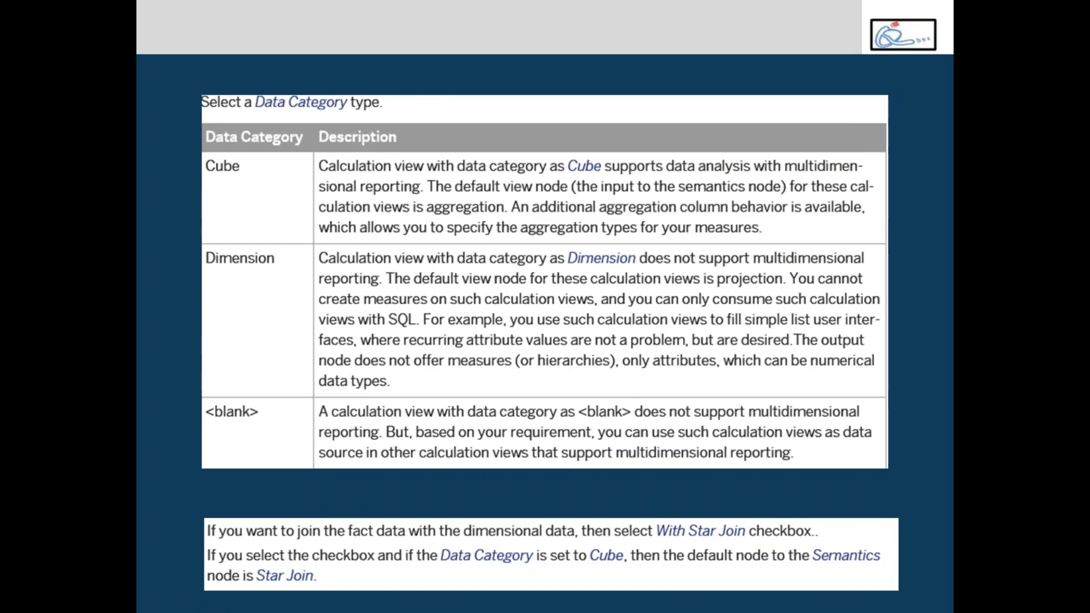
# Advance to slide 126, 'Calculation View', and end the slide show to return to editing view.
pyautogui.press('Right')
pyautogui.press('Right')
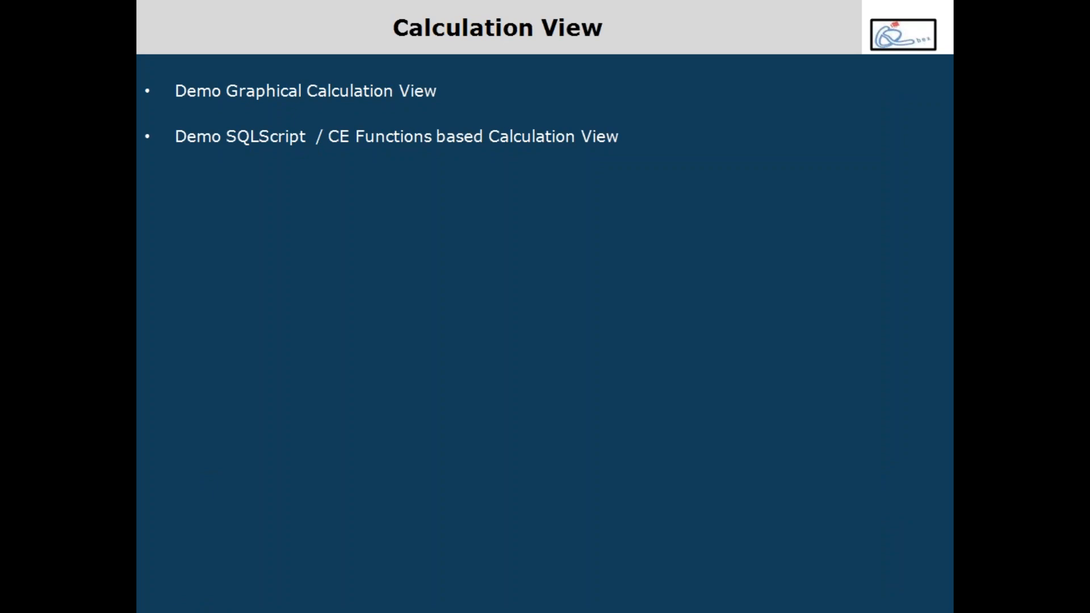
pyautogui.press('Escape')
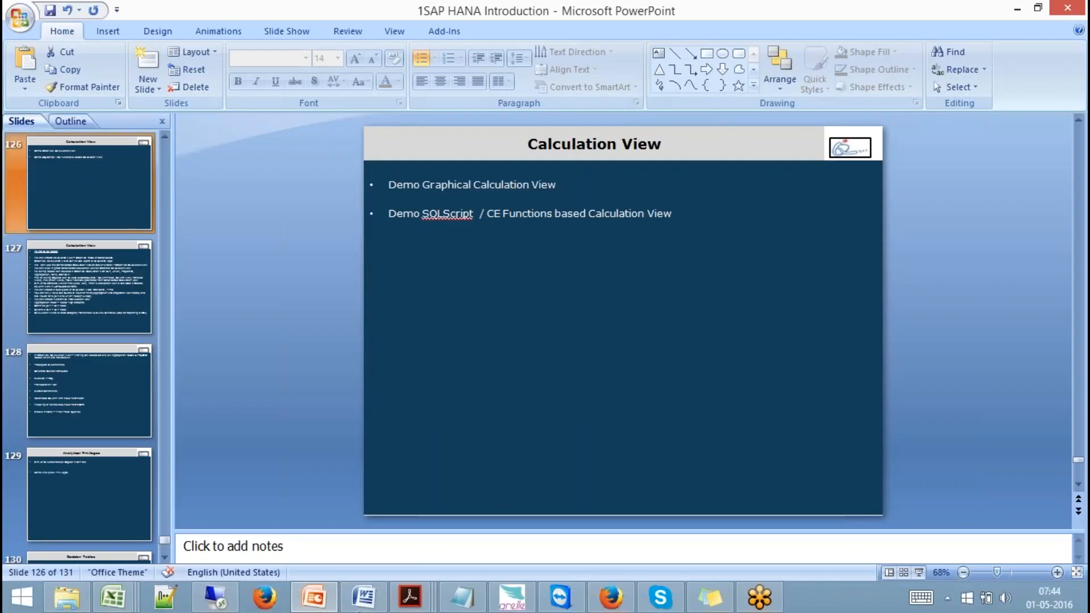
# Back in HANA Studio, close the ZCV_002 editor and select ZCV_001 through ZCV_004 in turn.
pyautogui.click(216, 597)
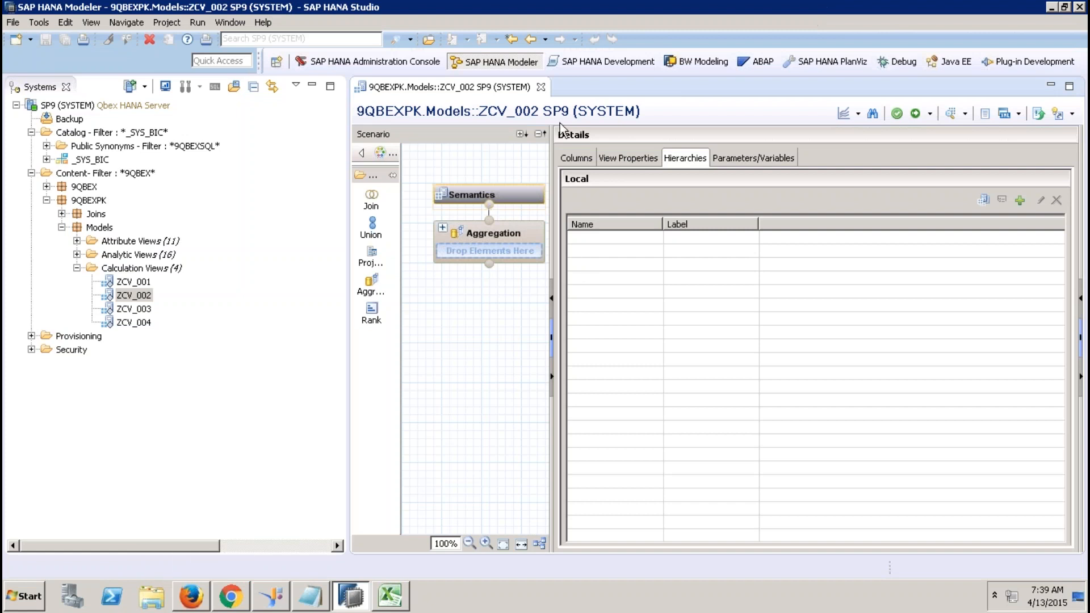
pyautogui.click(542, 87)
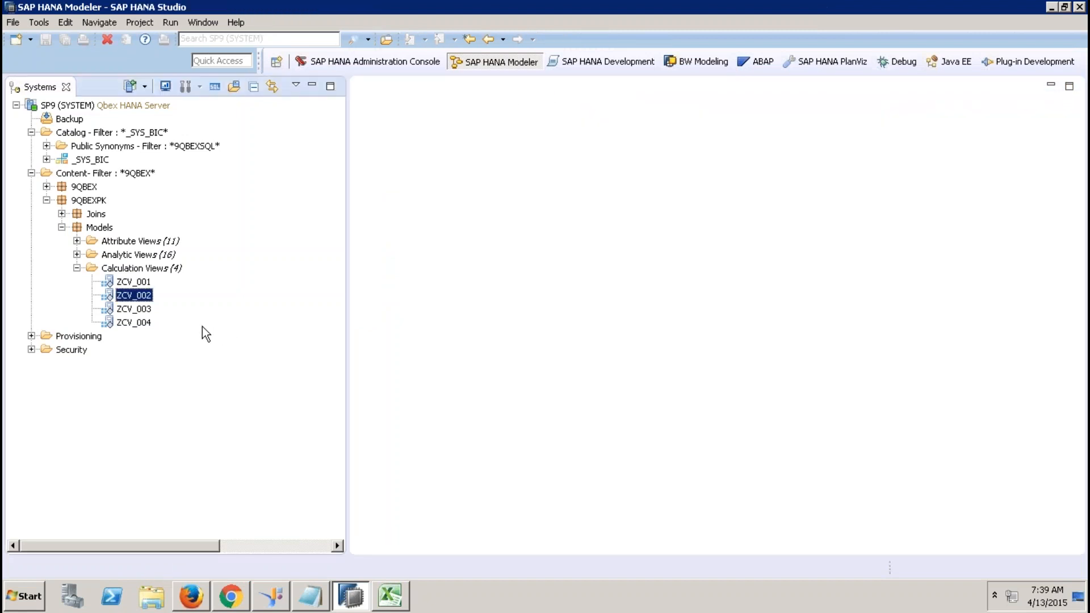
pyautogui.click(134, 283)
pyautogui.click(134, 296)
pyautogui.click(133, 309)
pyautogui.click(132, 322)
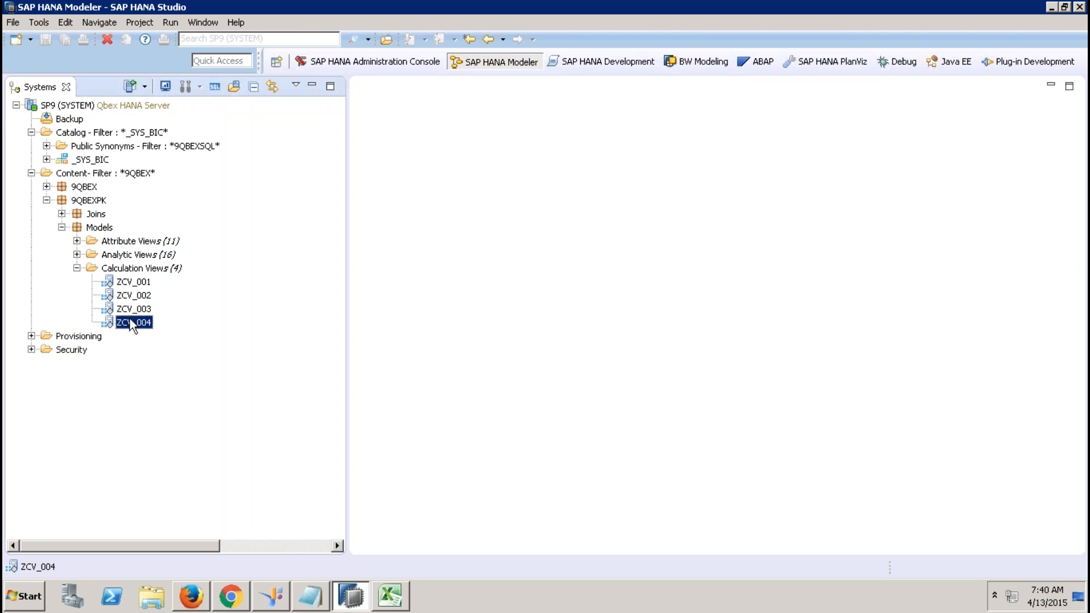
# Select the Calculation Views folder, then expand Analytic Views to list its 16 views.
pyautogui.click(148, 270)
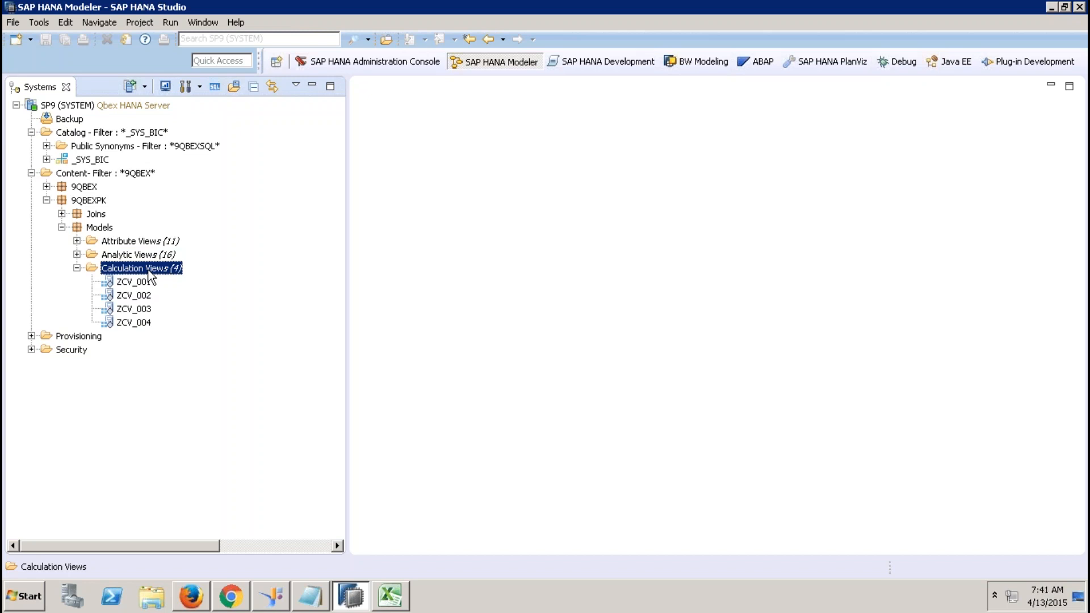
pyautogui.click(76, 254)
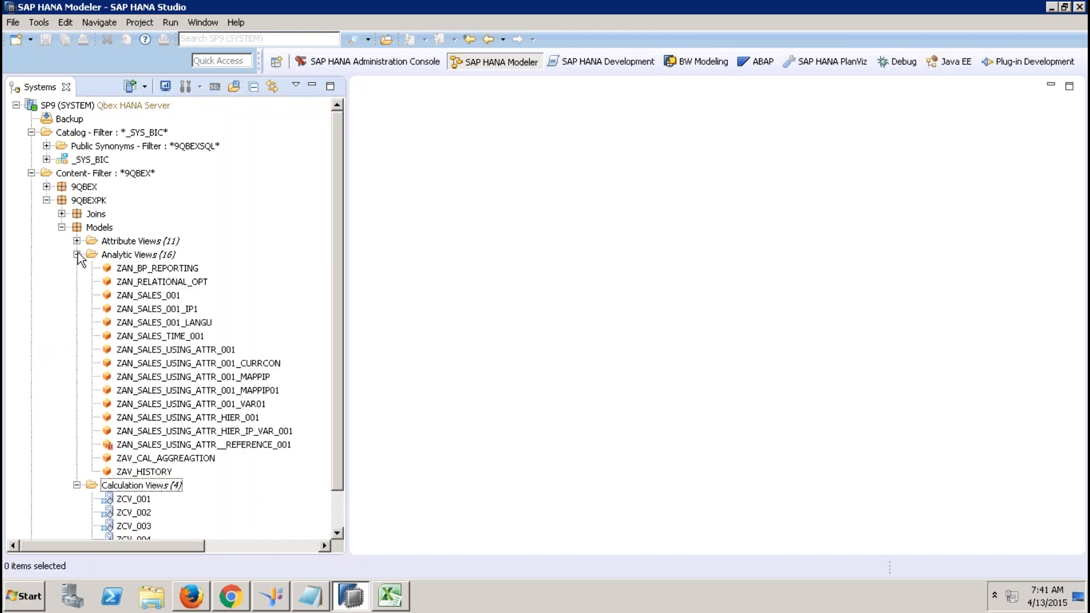
pyautogui.click(187, 269)
pyautogui.doubleClick(170, 268)
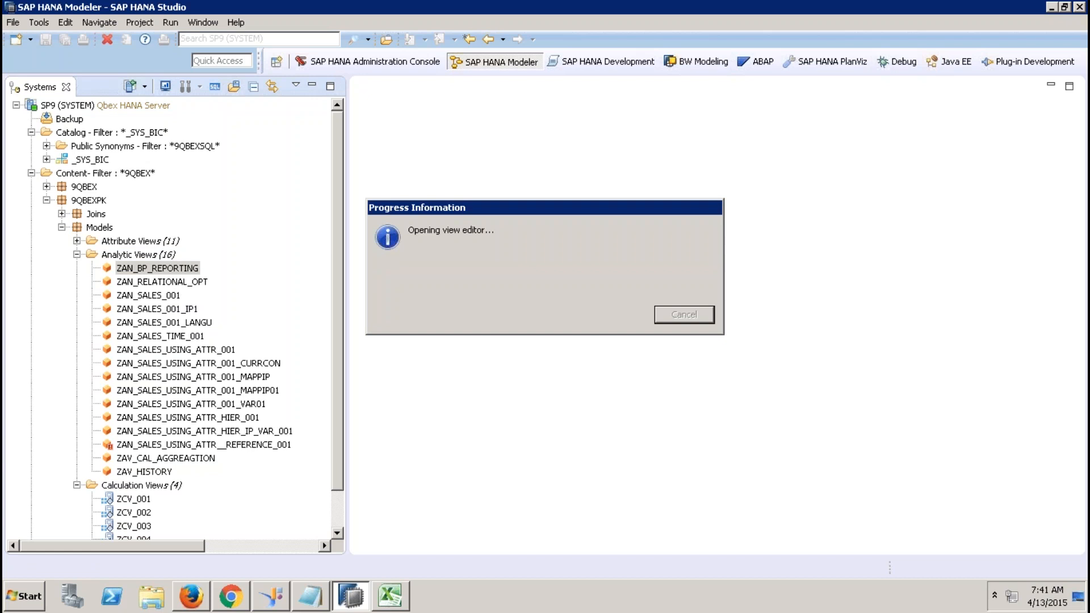
pyautogui.click(444, 312)
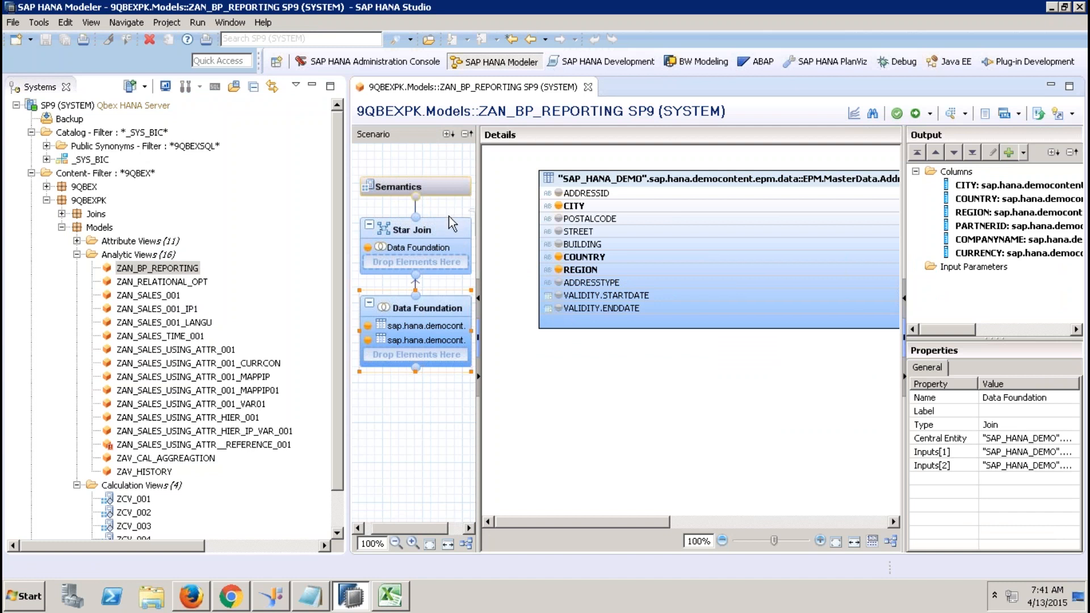
pyautogui.click(444, 237)
pyautogui.click(972, 294)
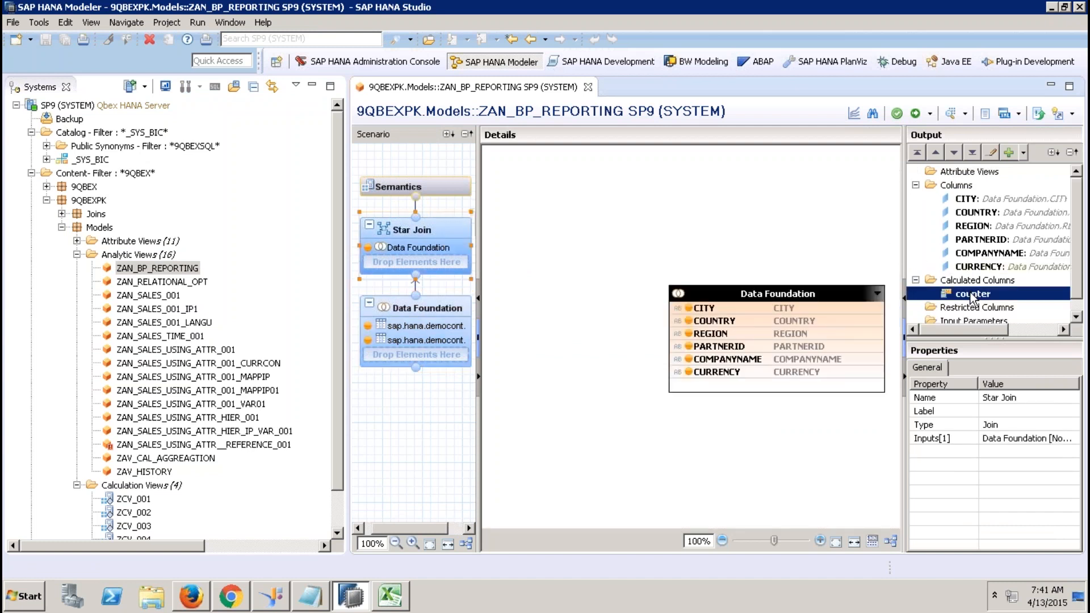
pyautogui.click(448, 186)
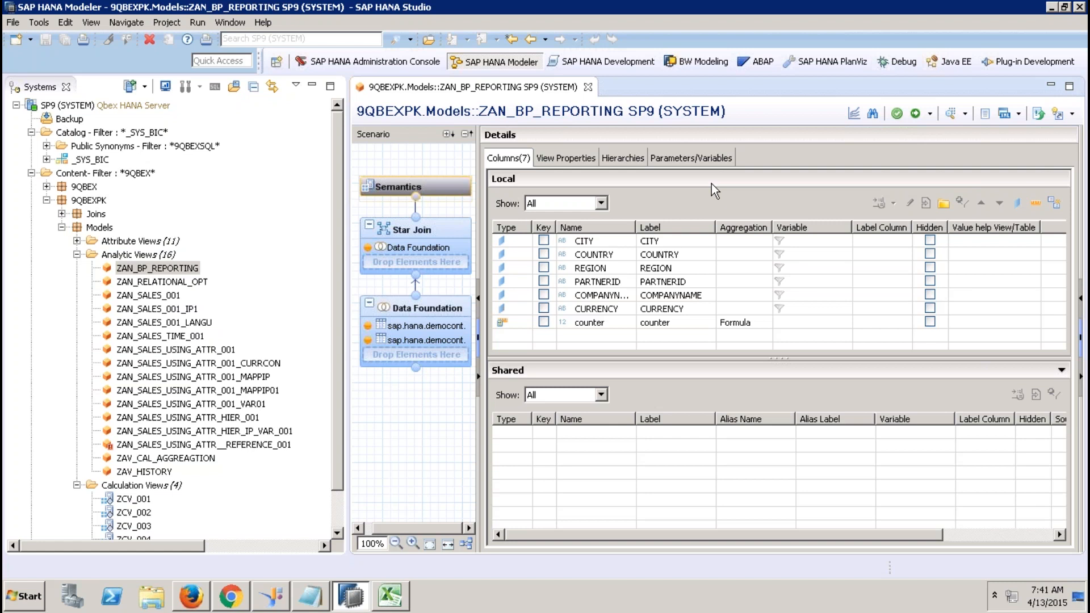
pyautogui.click(424, 315)
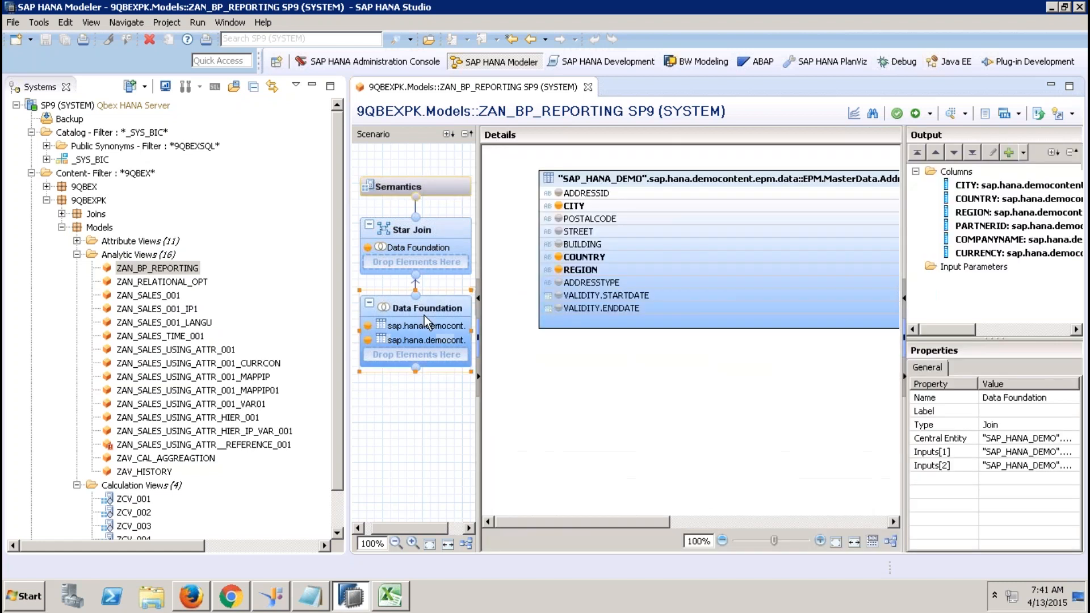
pyautogui.click(727, 521)
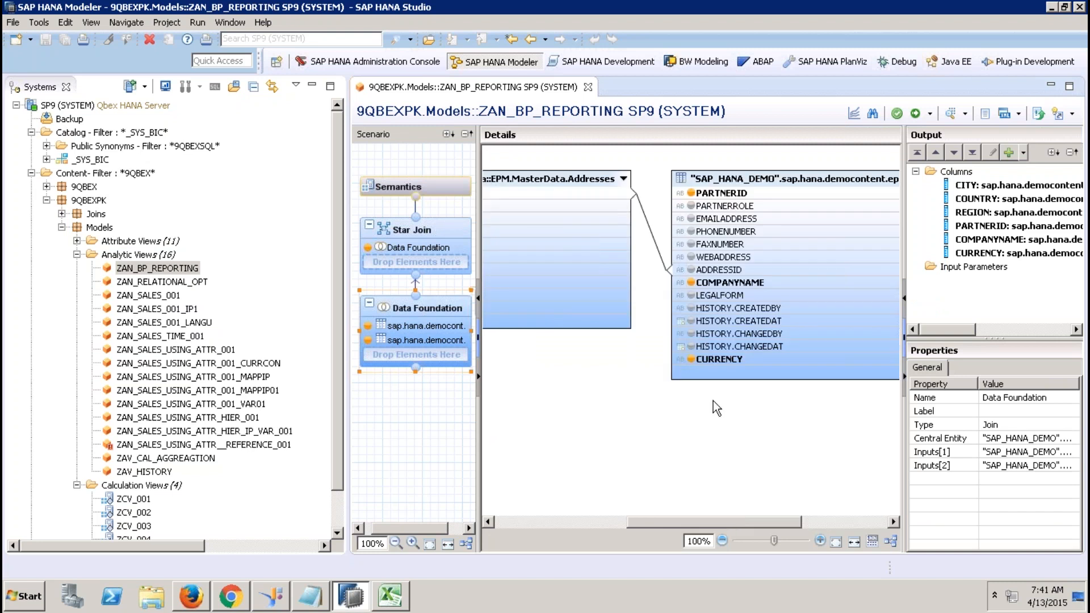
pyautogui.click(453, 249)
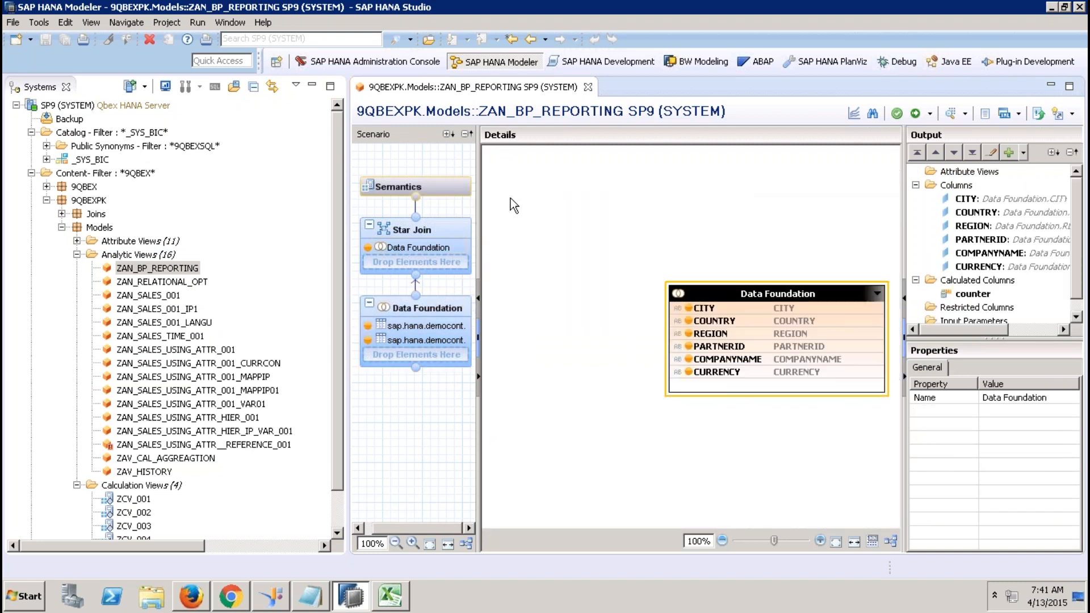
pyautogui.click(915, 185)
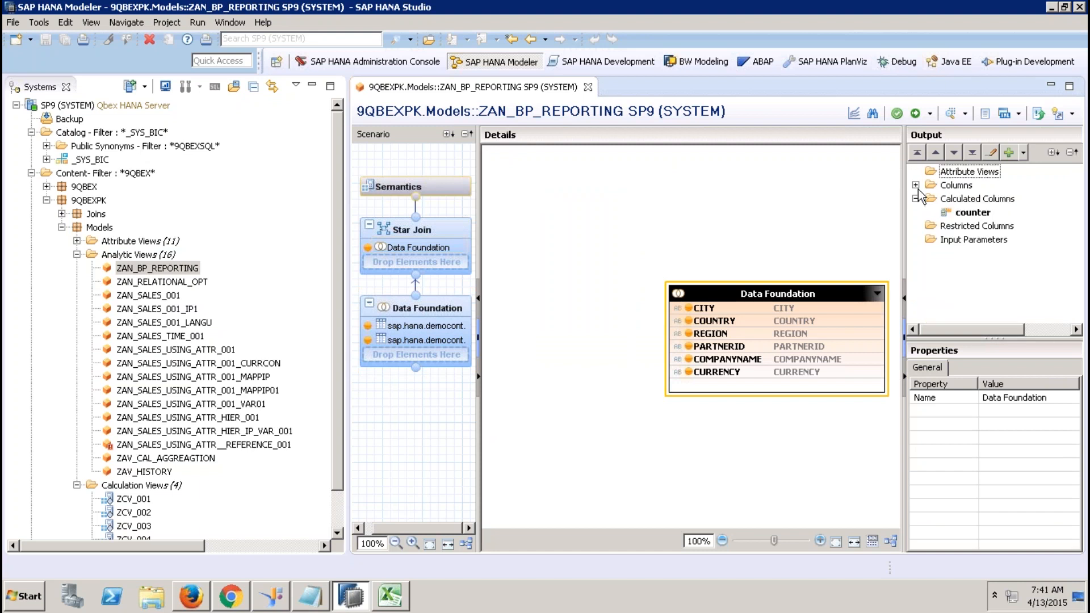
pyautogui.click(928, 200)
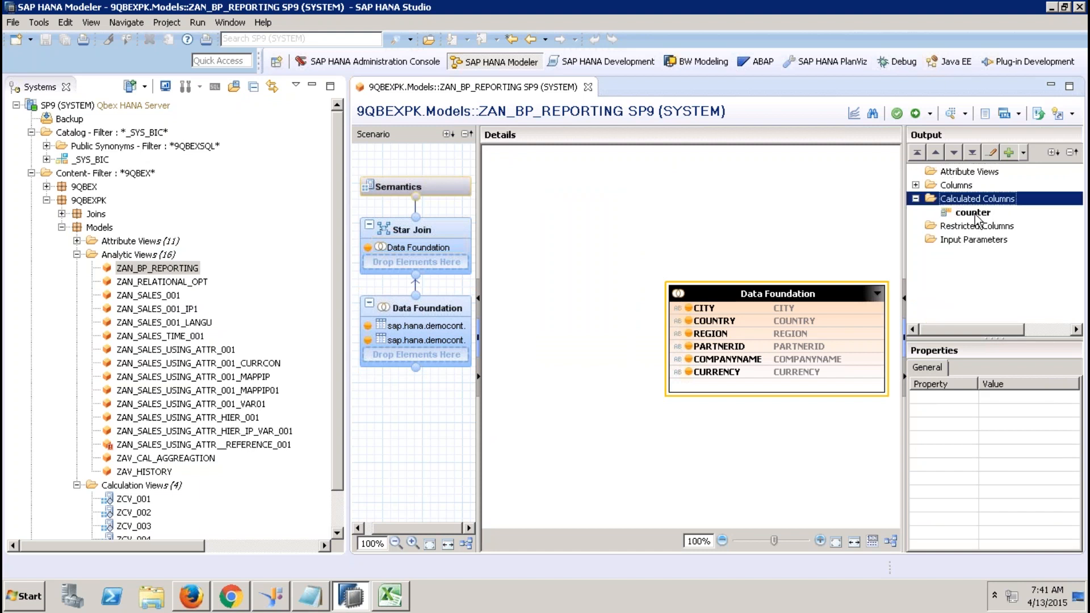
pyautogui.click(974, 214)
pyautogui.doubleClick(974, 214)
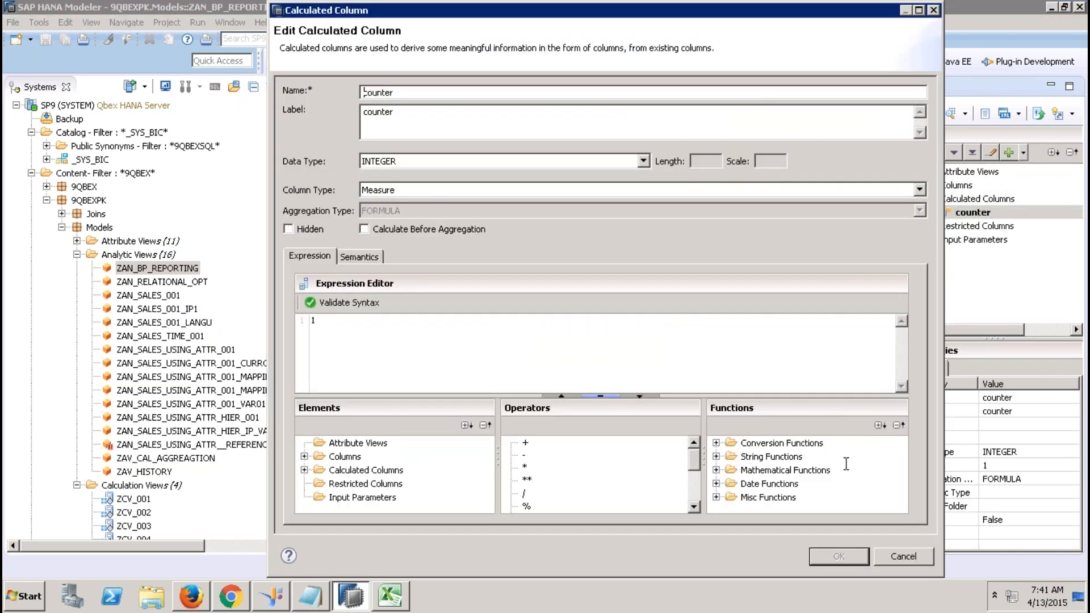
pyautogui.click(894, 560)
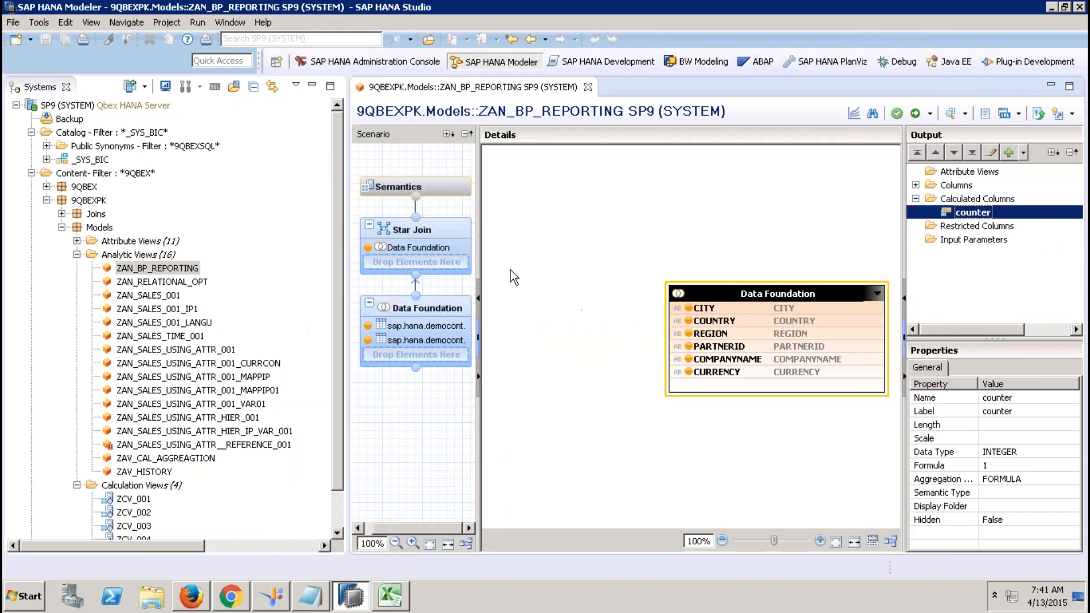
pyautogui.click(441, 184)
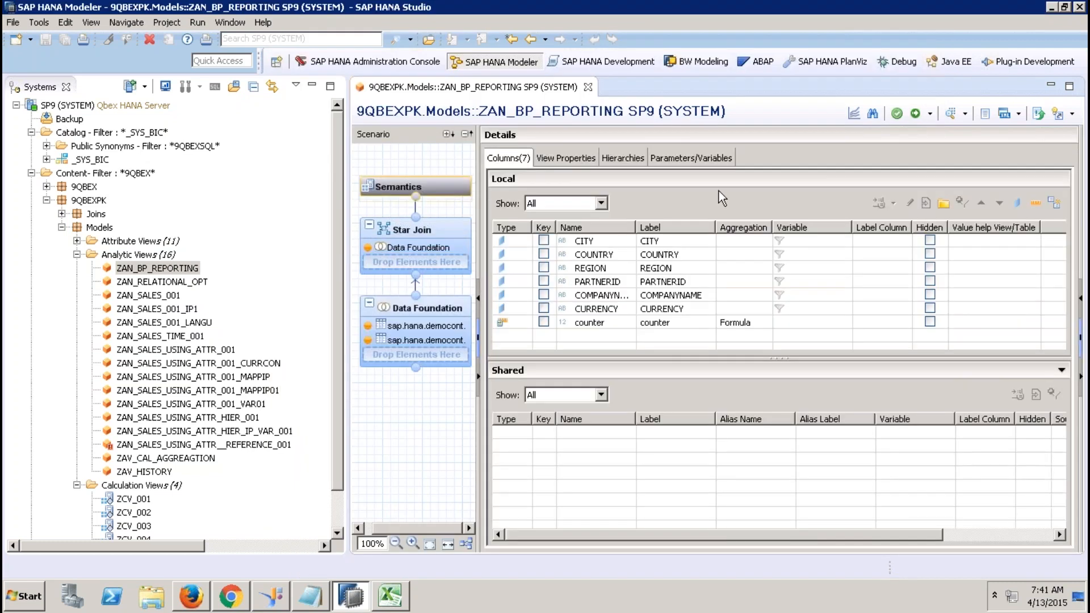
pyautogui.click(565, 160)
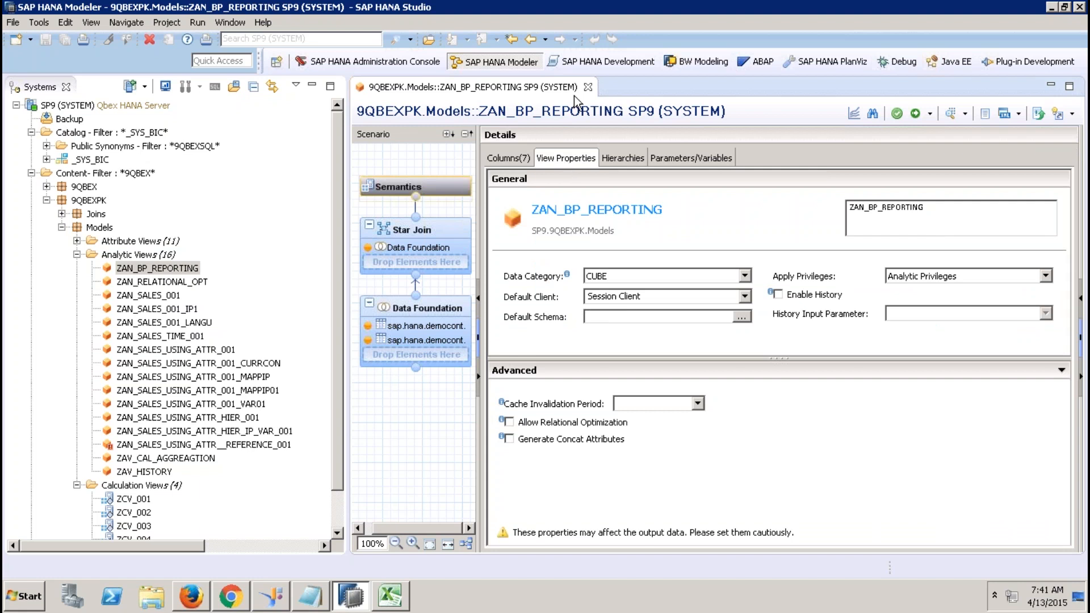
pyautogui.click(589, 87)
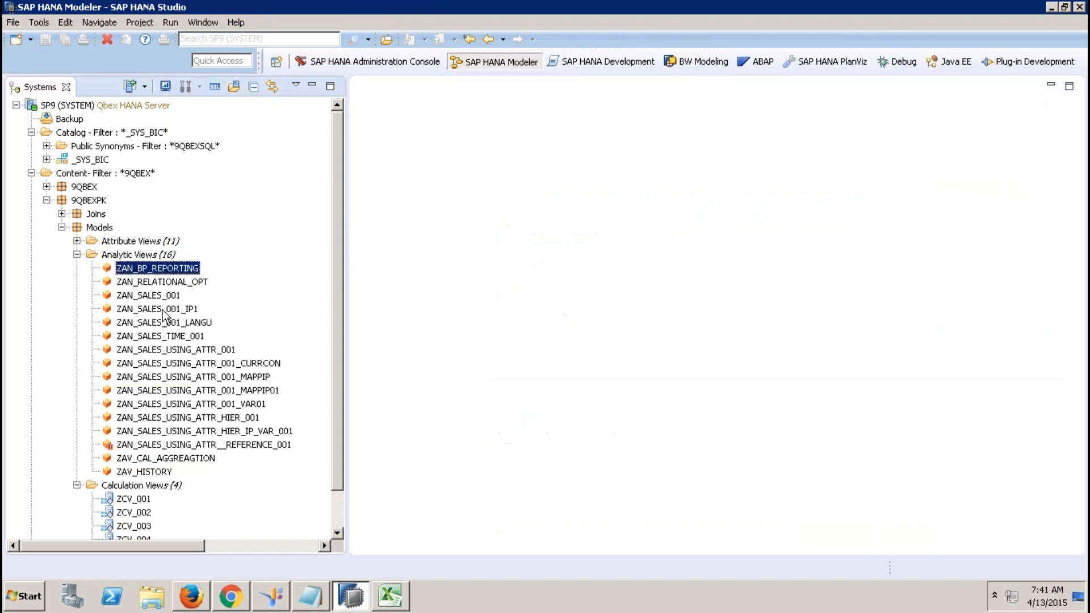
# Collapse the Analytic Views folder and reselect the Calculation Views folder.
pyautogui.click(76, 254)
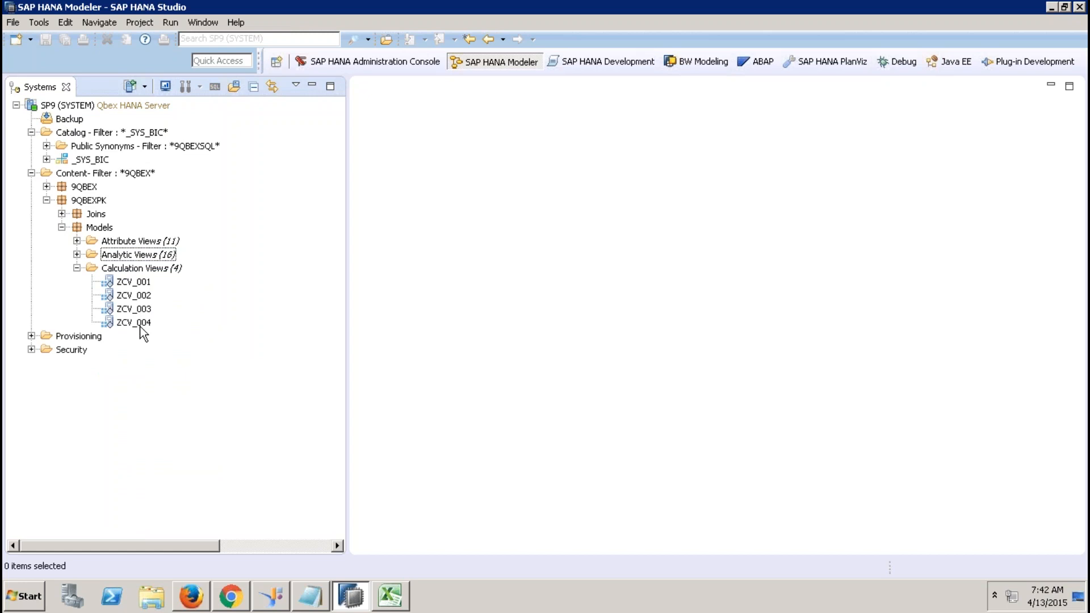
pyautogui.click(154, 271)
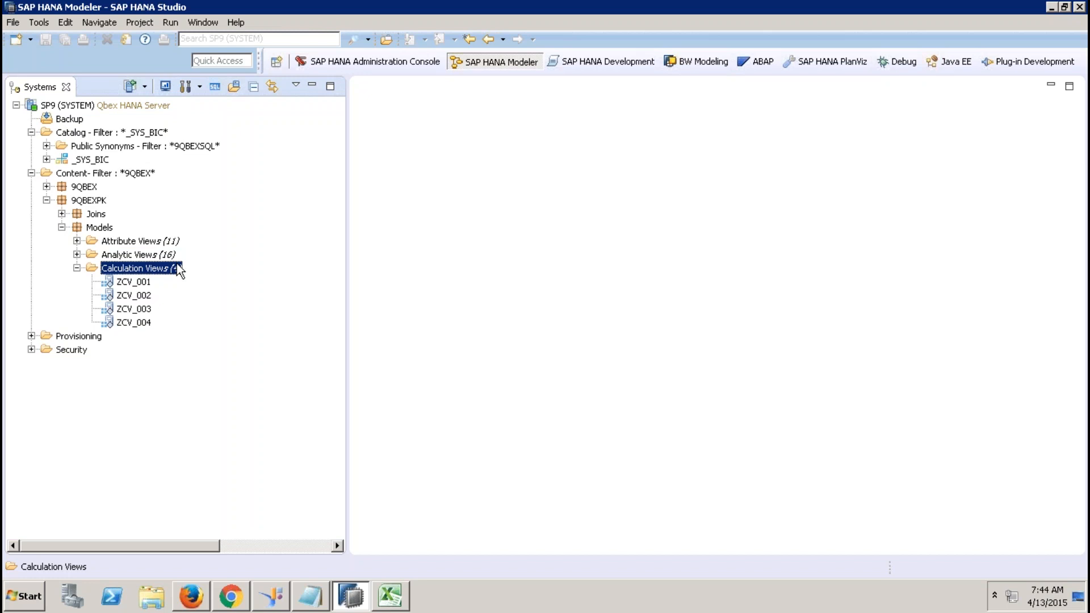
pyautogui.click(203, 277)
pyautogui.click(173, 271)
# Create DIMENSION calculation view ZCV_BP_001, hide the Systems tree, and add a Projection node.
pyautogui.rightClick(173, 270)
pyautogui.click(216, 298)
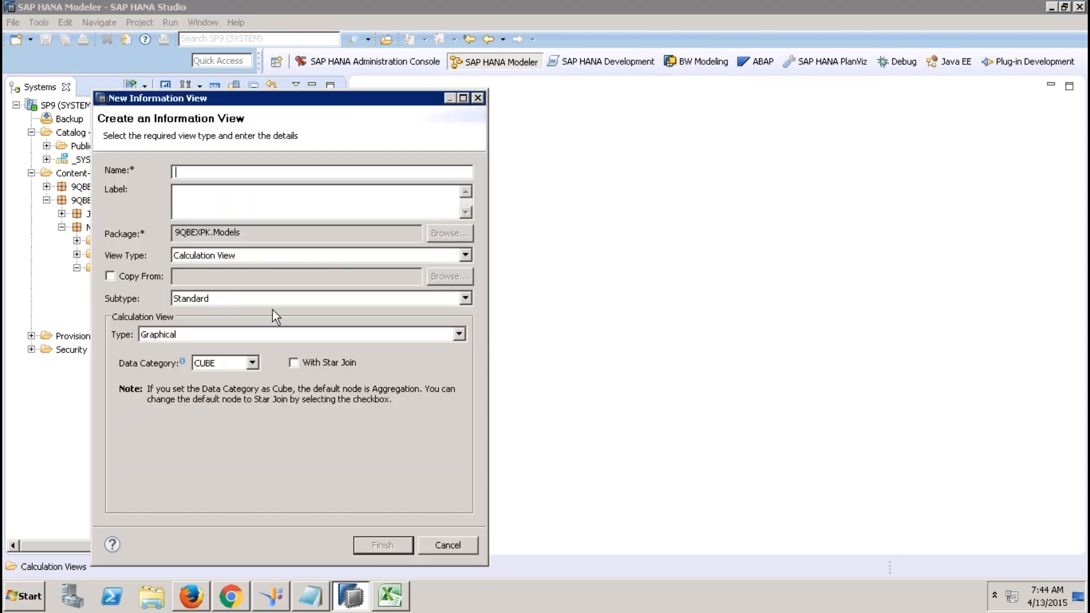
pyautogui.write('ZCV_BP_001')
pyautogui.press('Tab')
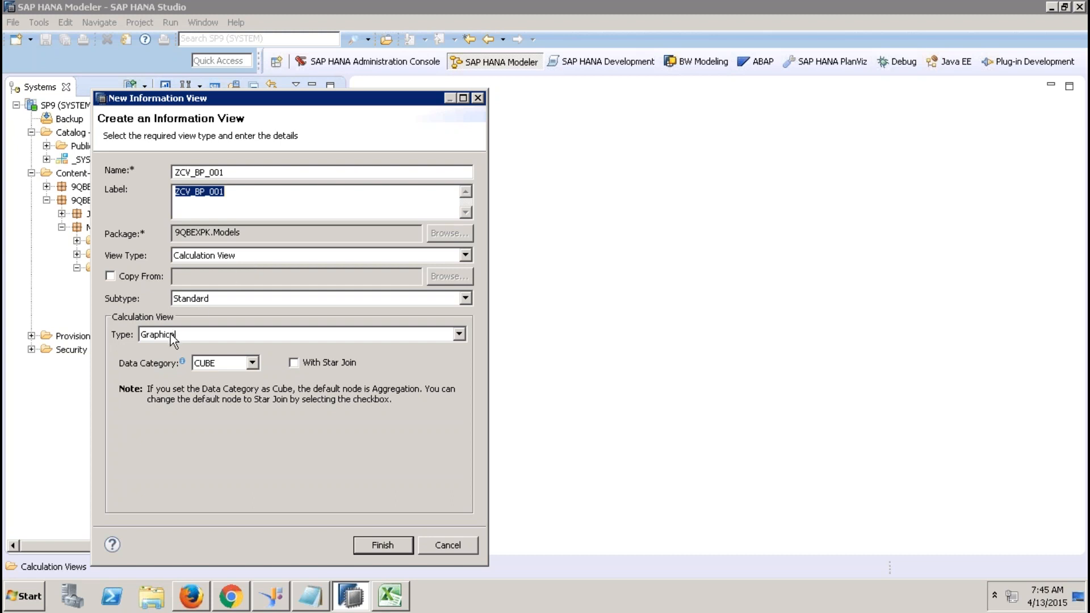
pyautogui.click(240, 358)
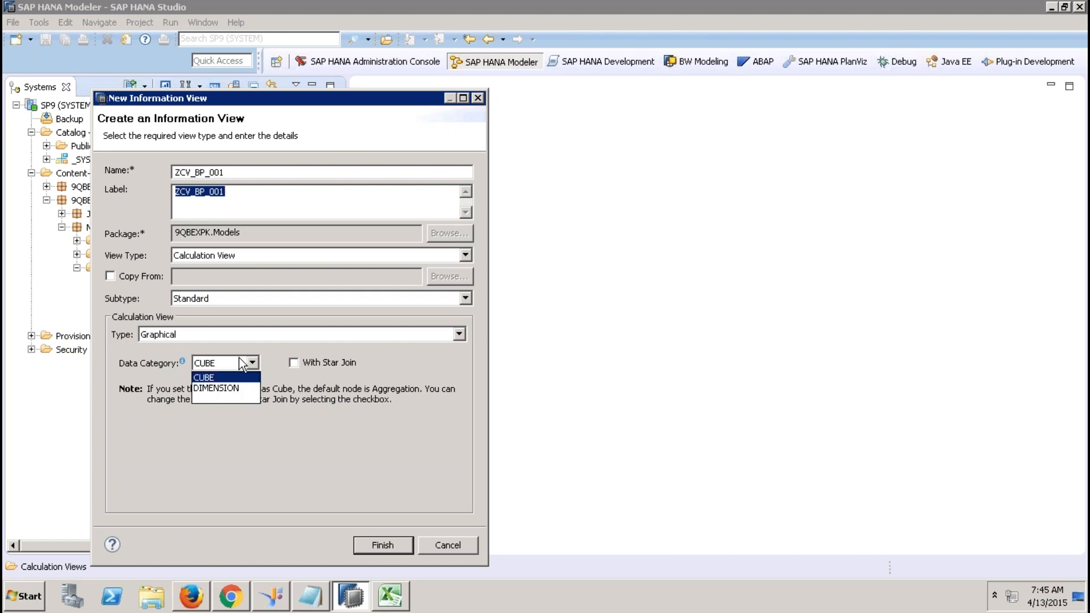
pyautogui.click(221, 388)
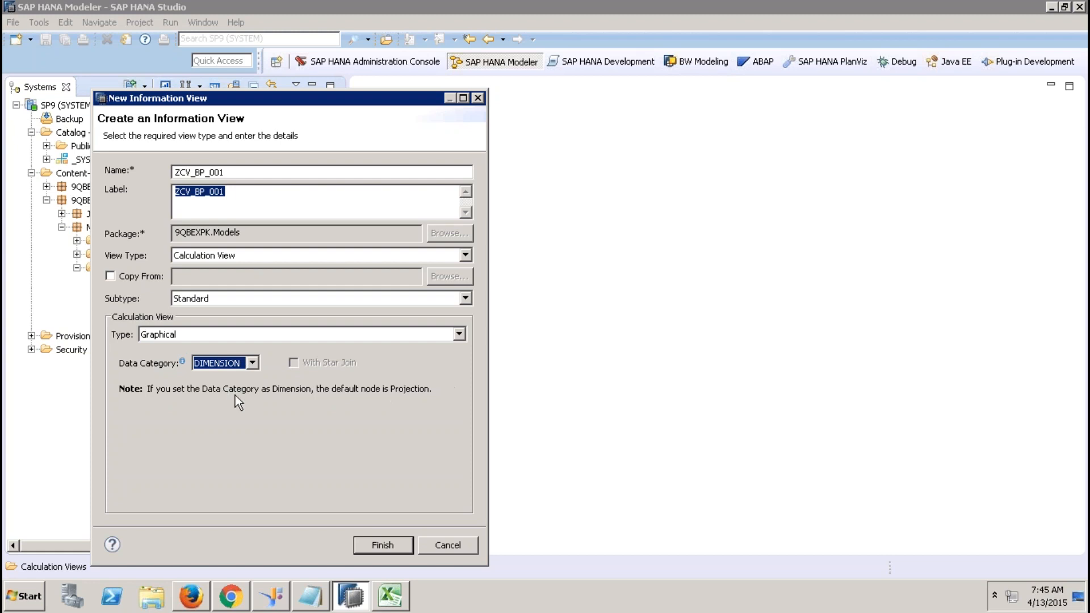
pyautogui.click(384, 544)
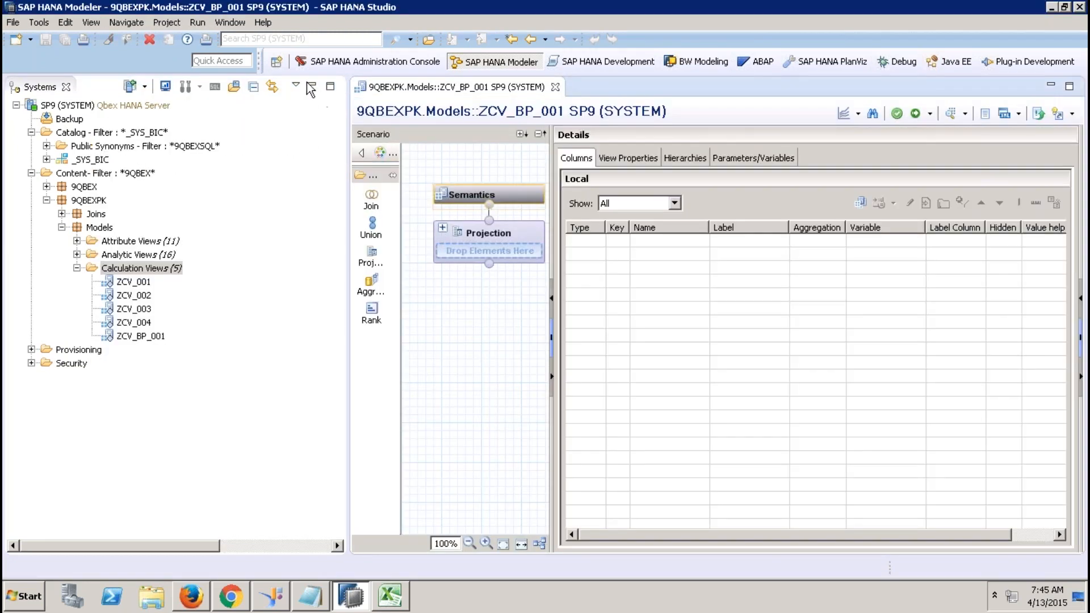
pyautogui.click(310, 87)
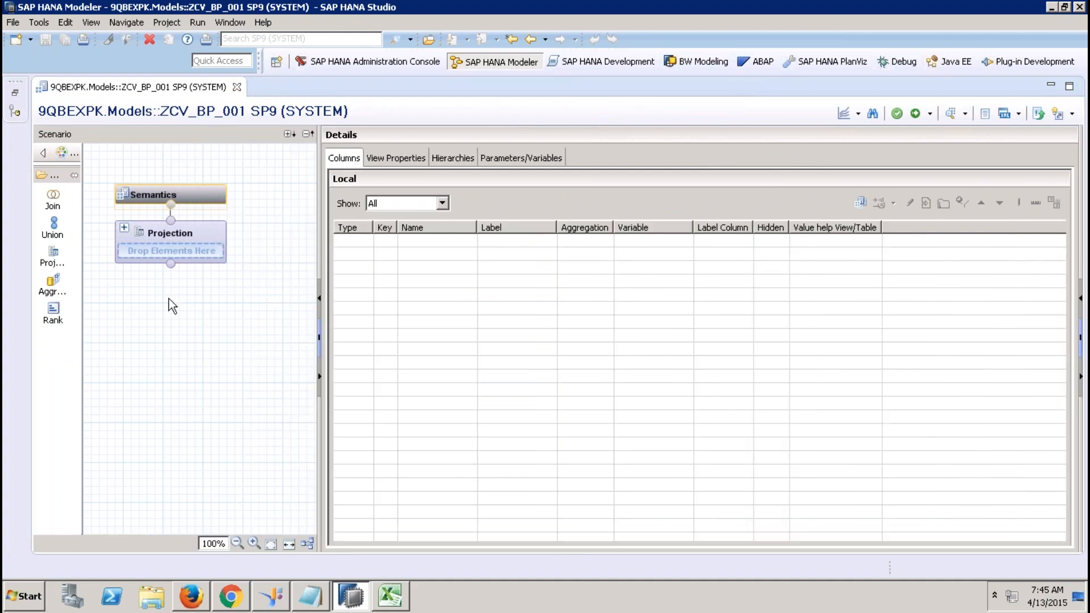
pyautogui.moveTo(52, 256); pyautogui.dragTo(138, 407)
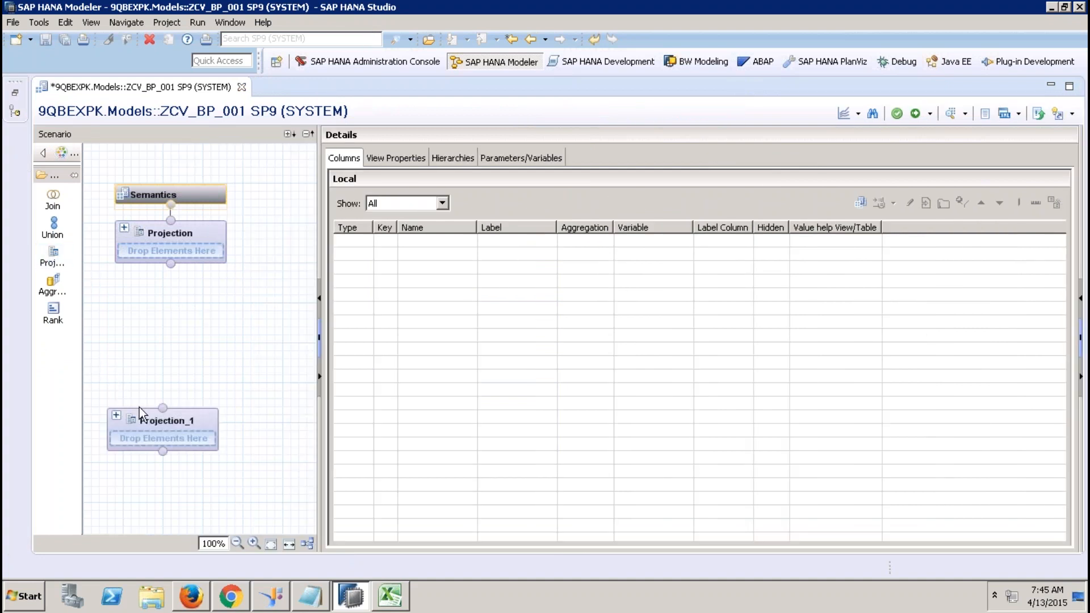
# Search sap.hana.demo for Projection_1's data source and pick the EPM.MasterData.Addresses table.
pyautogui.click(153, 418)
pyautogui.rightClick(432, 267)
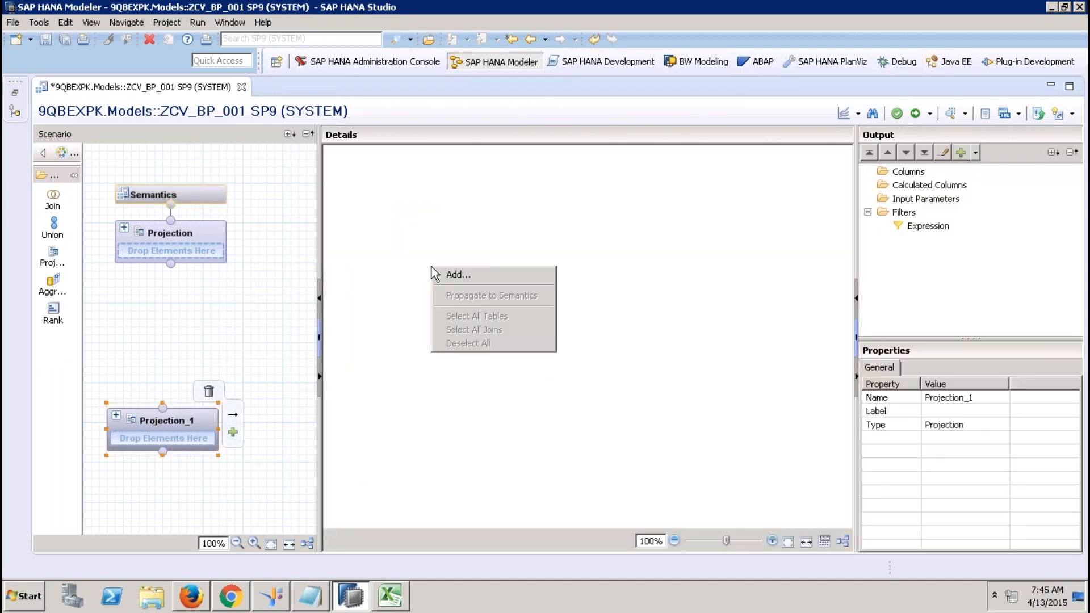
pyautogui.click(443, 274)
pyautogui.write('ssap.hana.demo')
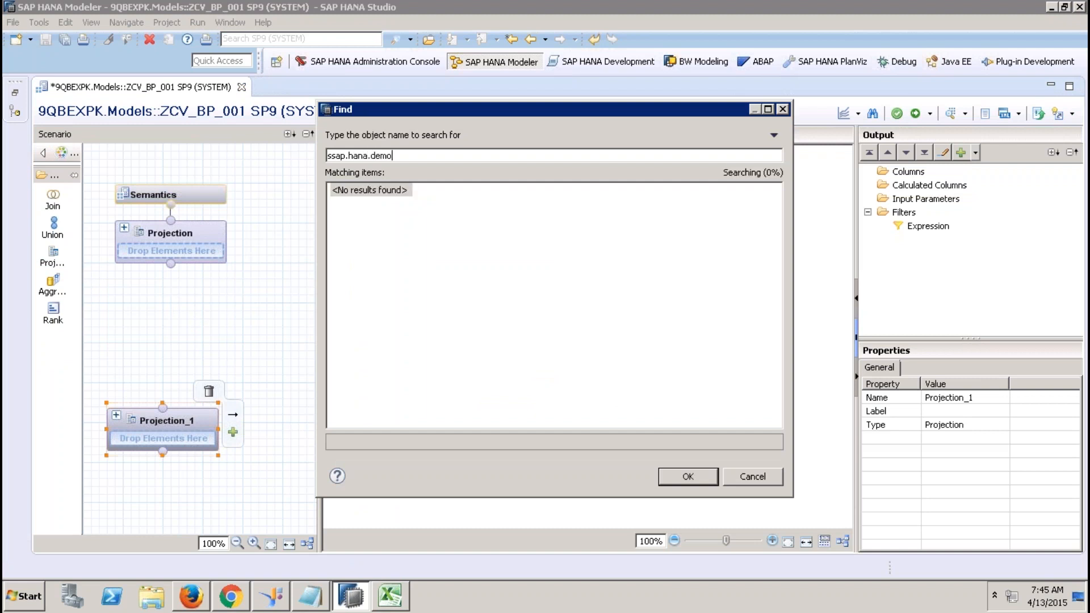
pyautogui.press('BackSpace')
pyautogui.press('BackSpace')
pyautogui.press('BackSpace')
pyautogui.press('BackSpace')
pyautogui.press('BackSpace')
pyautogui.press('BackSpace')
pyautogui.press('BackSpace')
pyautogui.press('BackSpace')
pyautogui.press('BackSpace')
pyautogui.press('BackSpace')
pyautogui.press('BackSpace')
pyautogui.press('BackSpace')
pyautogui.press('BackSpace')
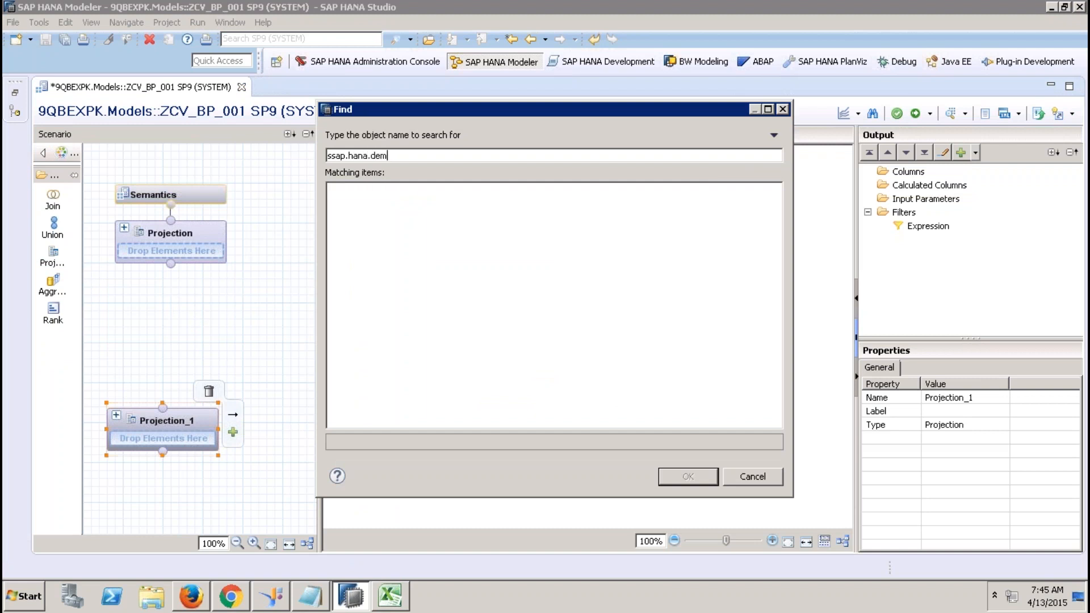
pyautogui.write('ap.hana.dxemo')
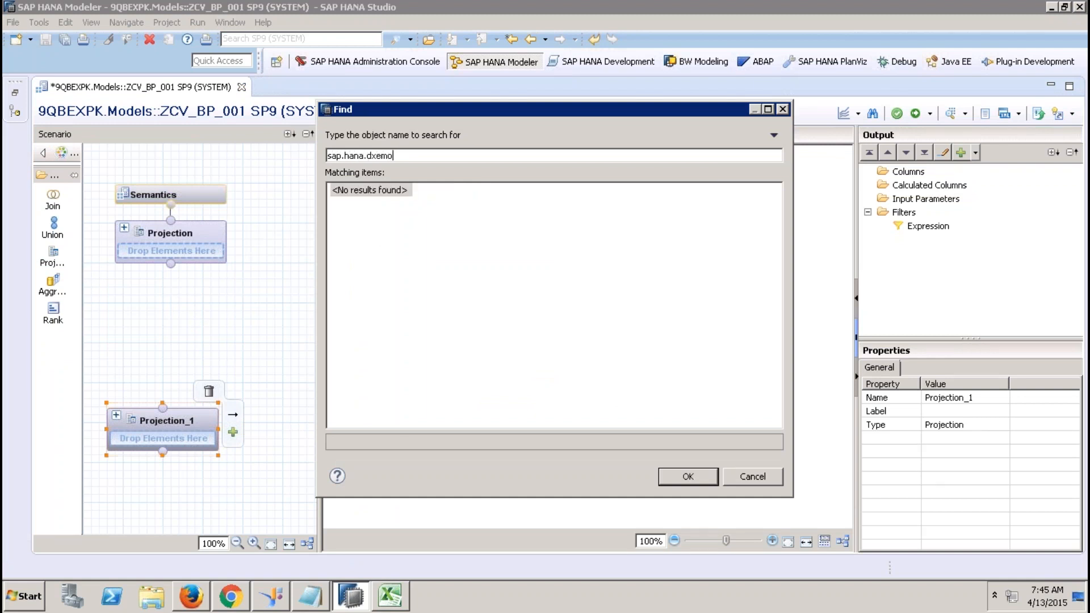
pyautogui.press('BackSpace')
pyautogui.press('BackSpace')
pyautogui.press('BackSpace')
pyautogui.press('BackSpace')
pyautogui.write('emo')
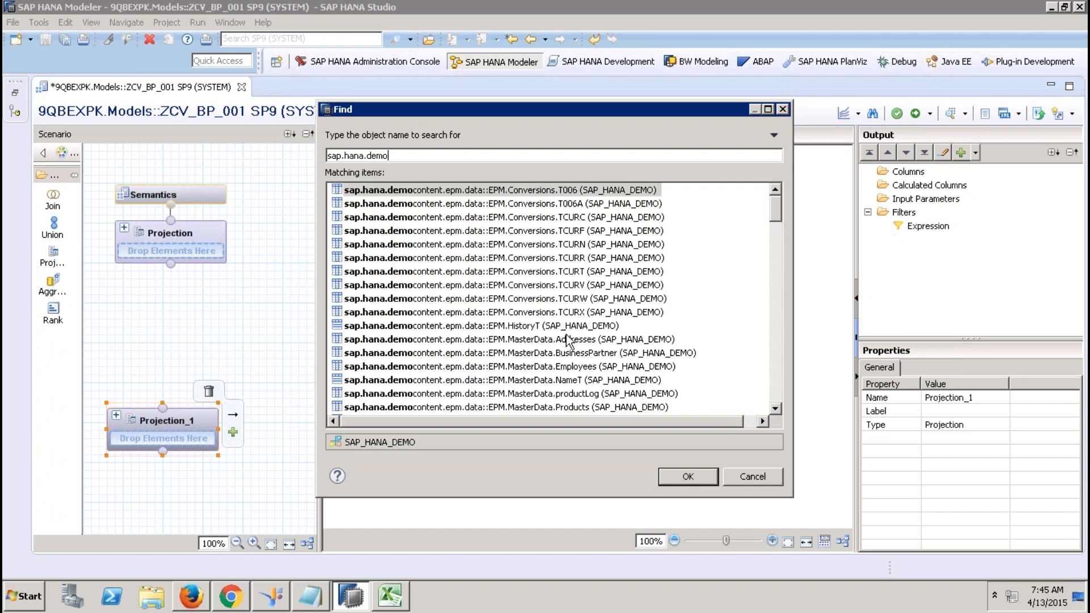
pyautogui.click(568, 339)
# Add the Addresses table and output ADDRESSID, COUNTRY, REGION and CITY from Projection_1.
pyautogui.click(682, 474)
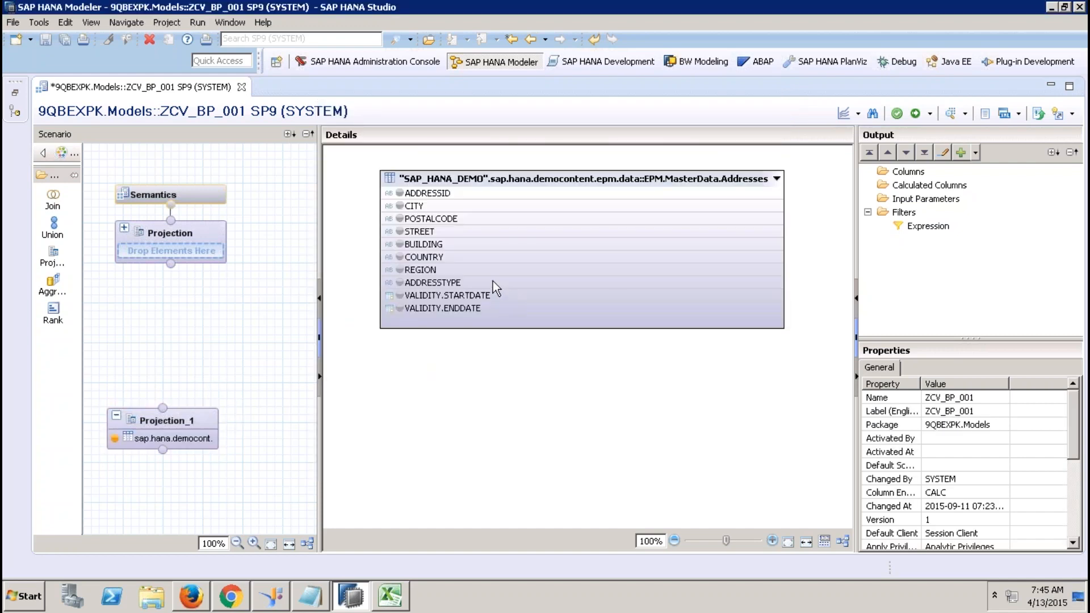
pyautogui.click(399, 193)
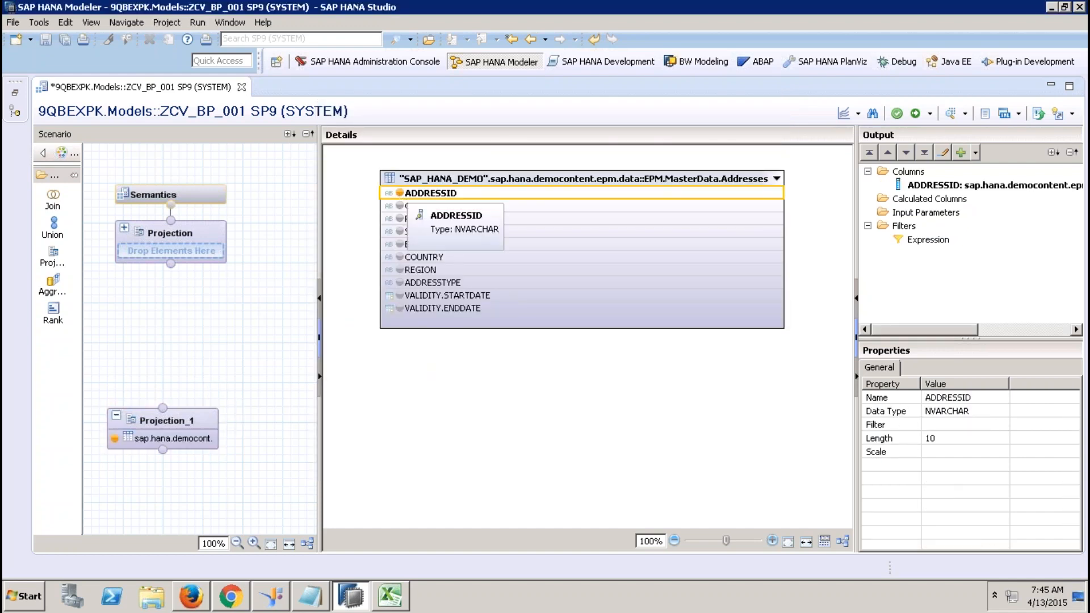
pyautogui.click(399, 257)
pyautogui.click(400, 269)
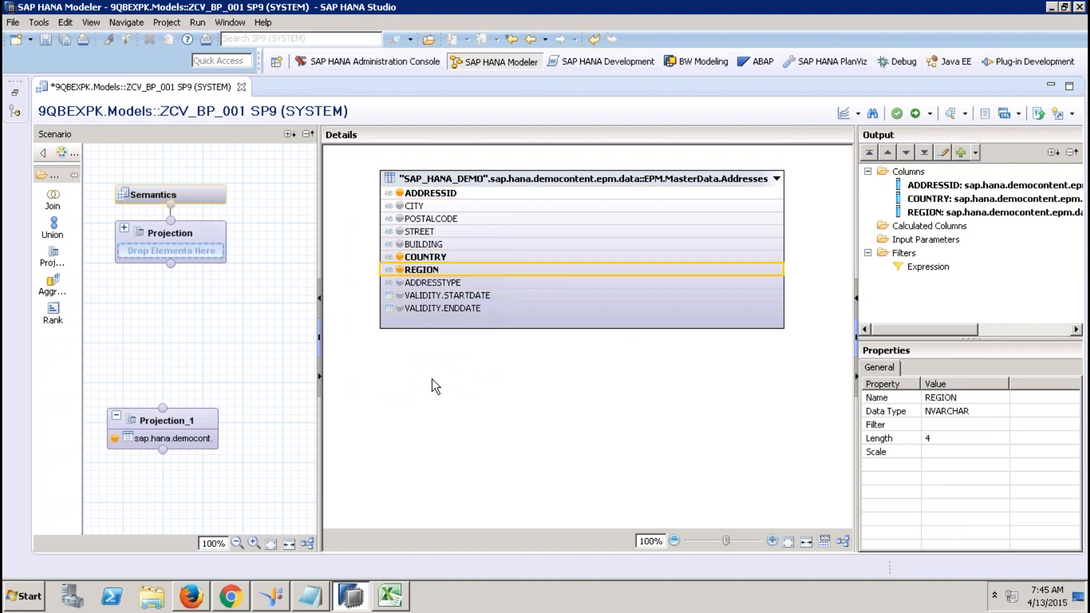
pyautogui.click(399, 206)
pyautogui.rightClick(438, 271)
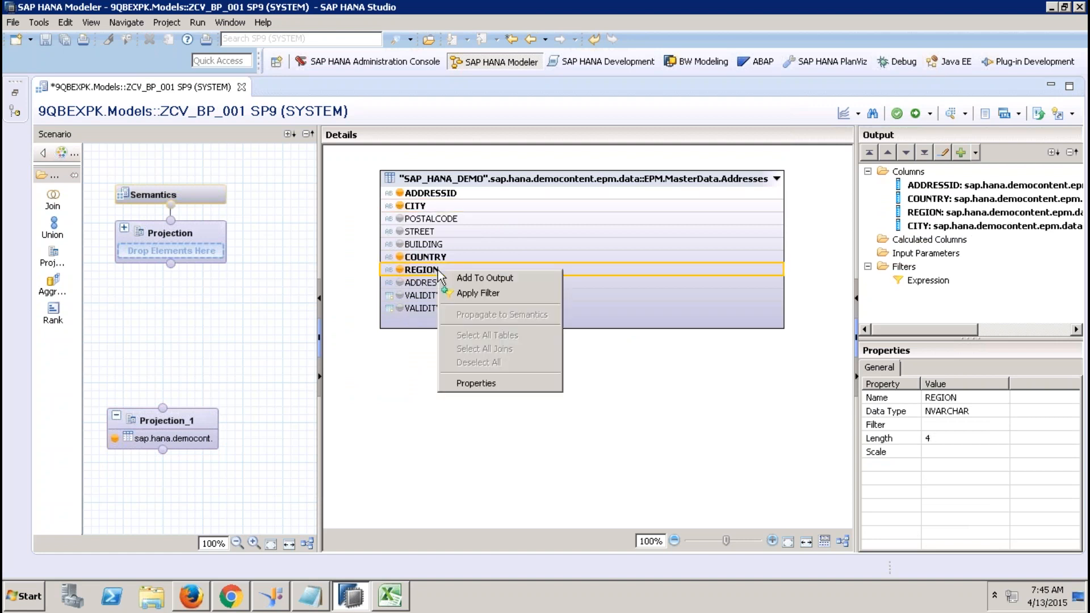
pyautogui.click(468, 294)
# Filter the REGION column to EMEA.
pyautogui.click(388, 173)
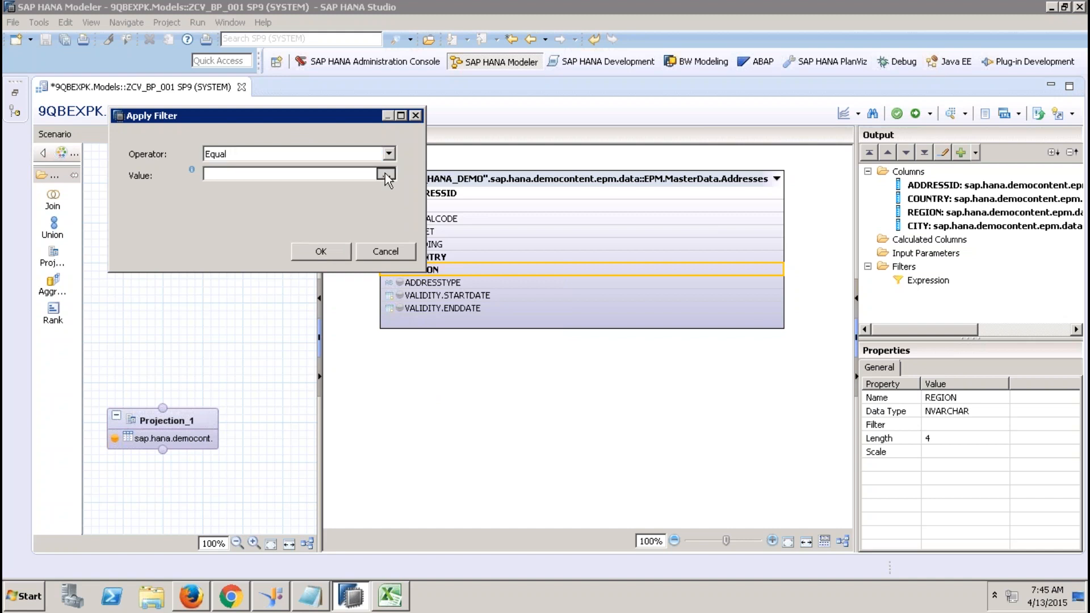
pyautogui.click(196, 154)
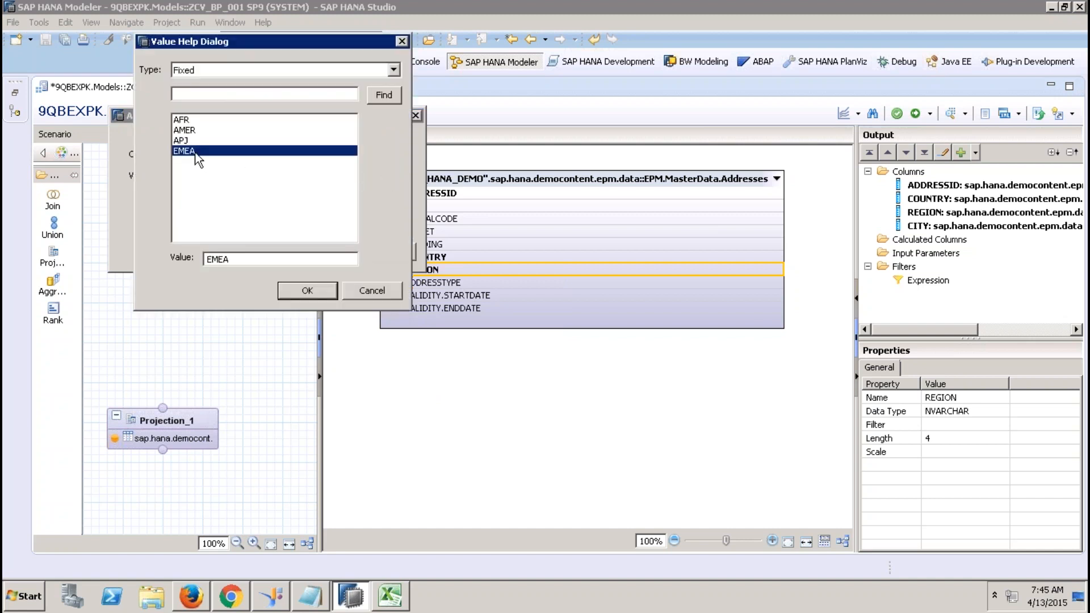
pyautogui.click(292, 284)
pyautogui.click(318, 251)
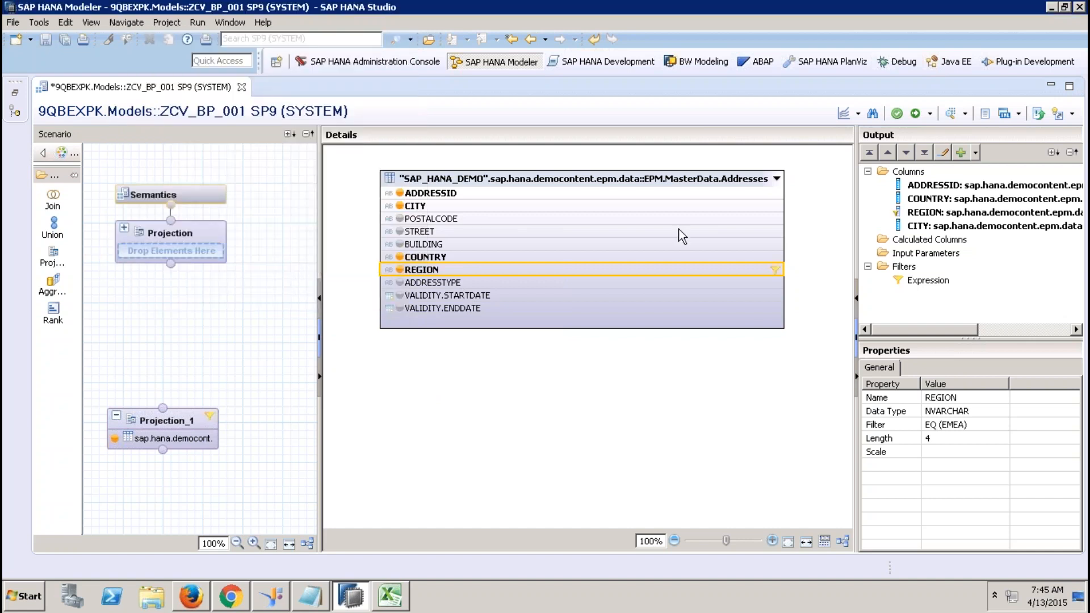
# Rename the projection to AddressDetails and add a second Projection node.
pyautogui.click(173, 423)
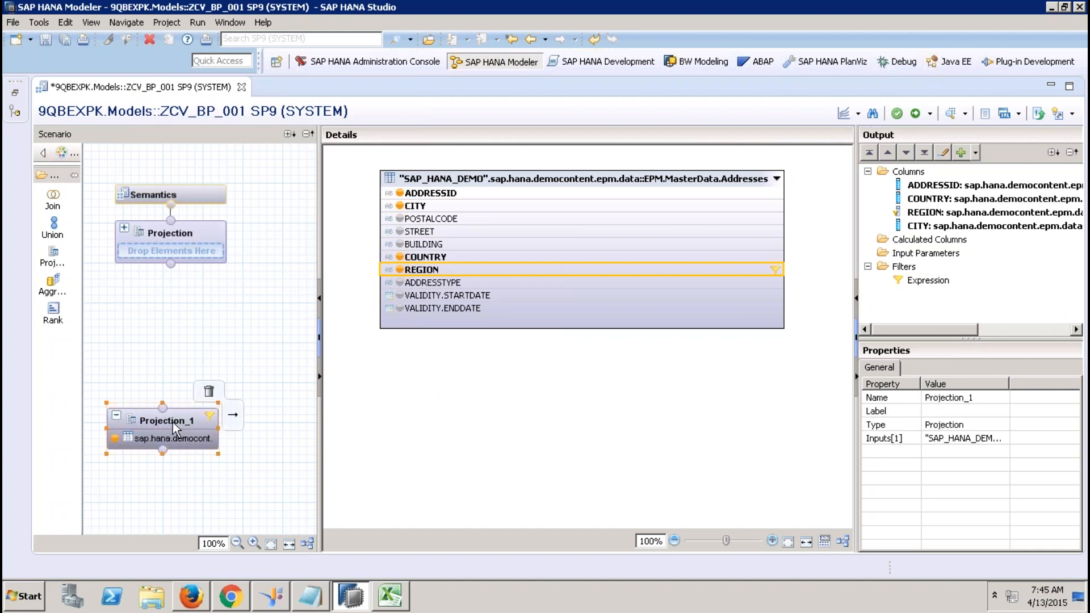
pyautogui.rightClick(173, 422)
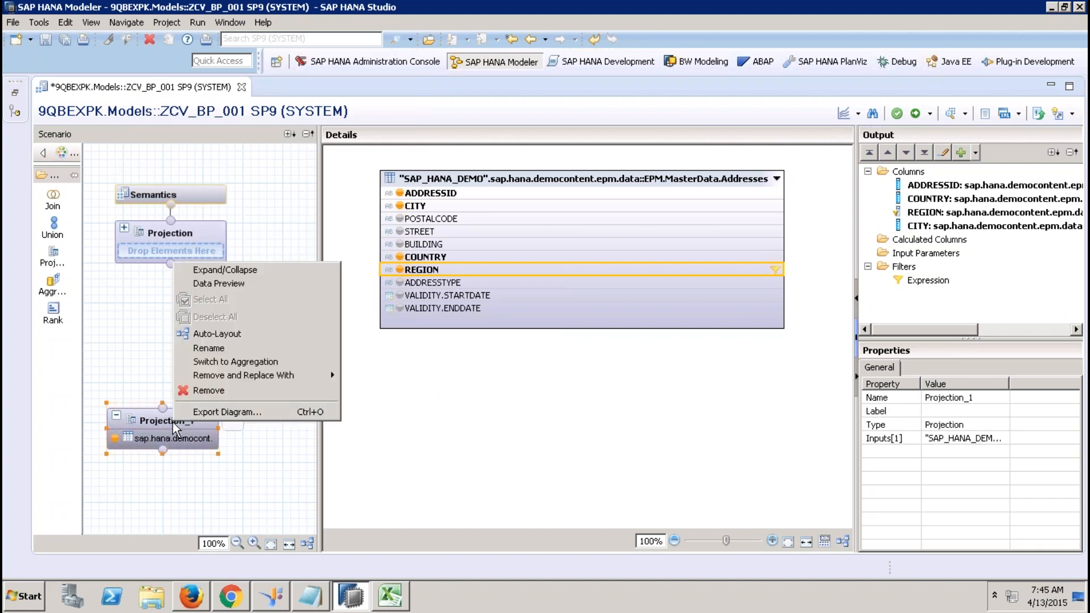
pyautogui.click(224, 349)
pyautogui.write('AddressDe')
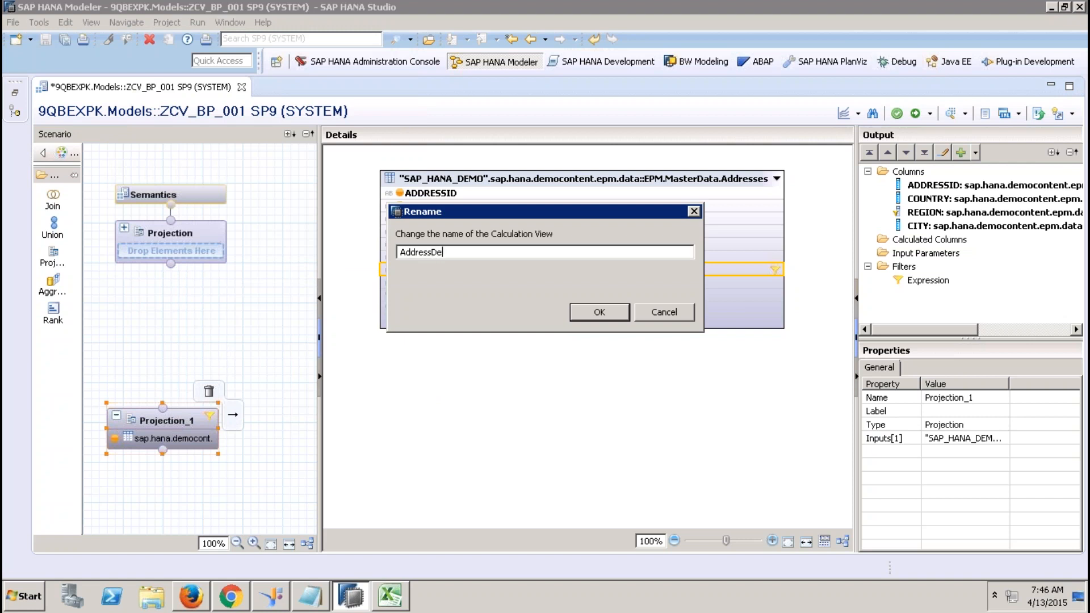
pyautogui.write('tails')
pyautogui.press('Return')
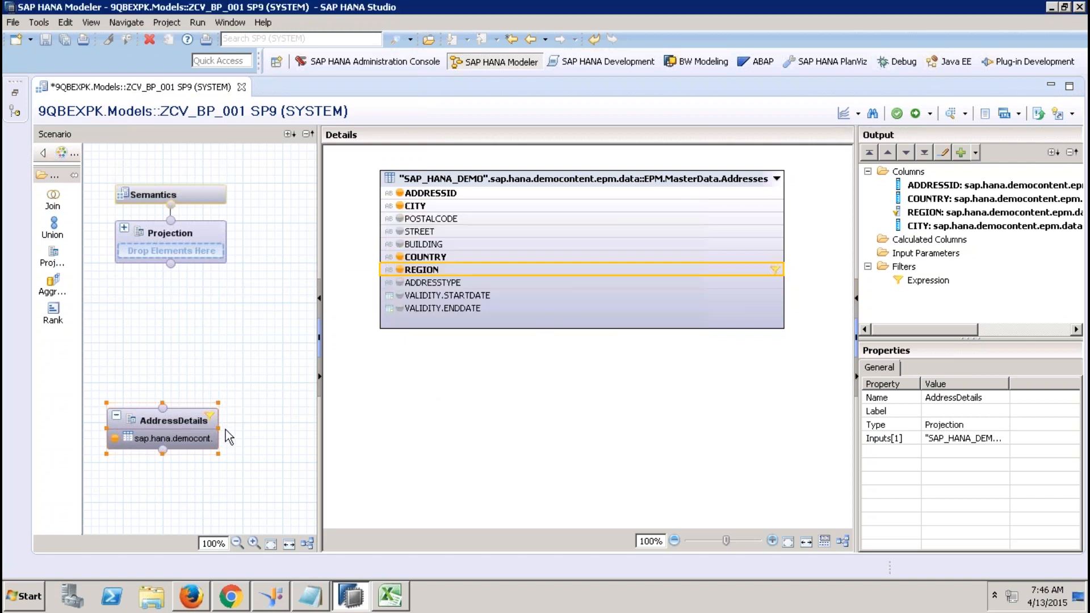
pyautogui.moveTo(61, 253); pyautogui.dragTo(260, 394)
# Add the EPM.MasterData.BusinessPartner table as the new projection's data source.
pyautogui.click(271, 419)
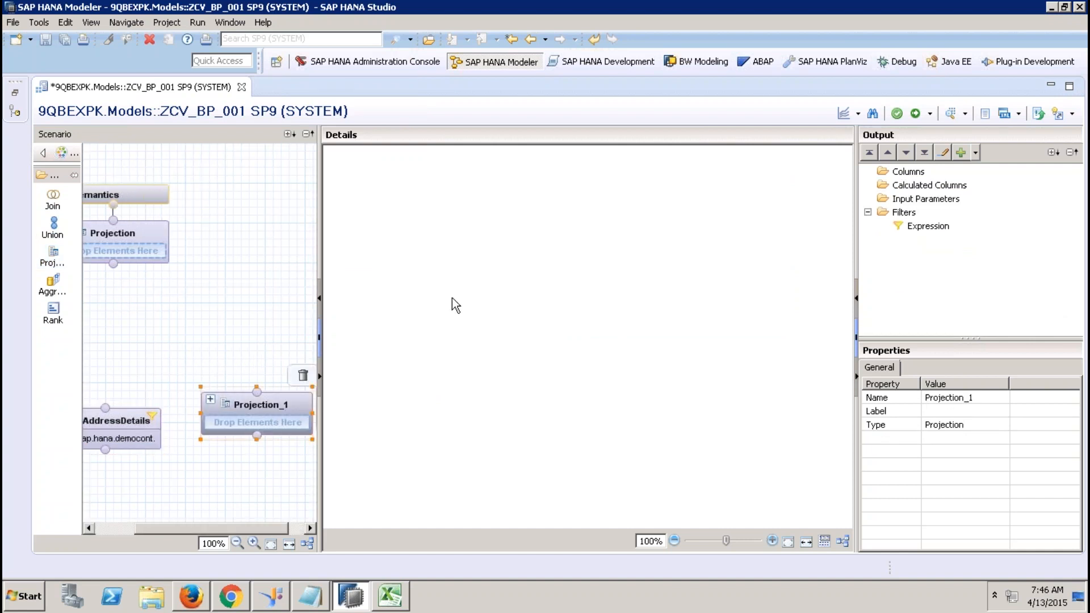
pyautogui.rightClick(452, 297)
pyautogui.click(472, 307)
pyautogui.write('sap.hana.demo')
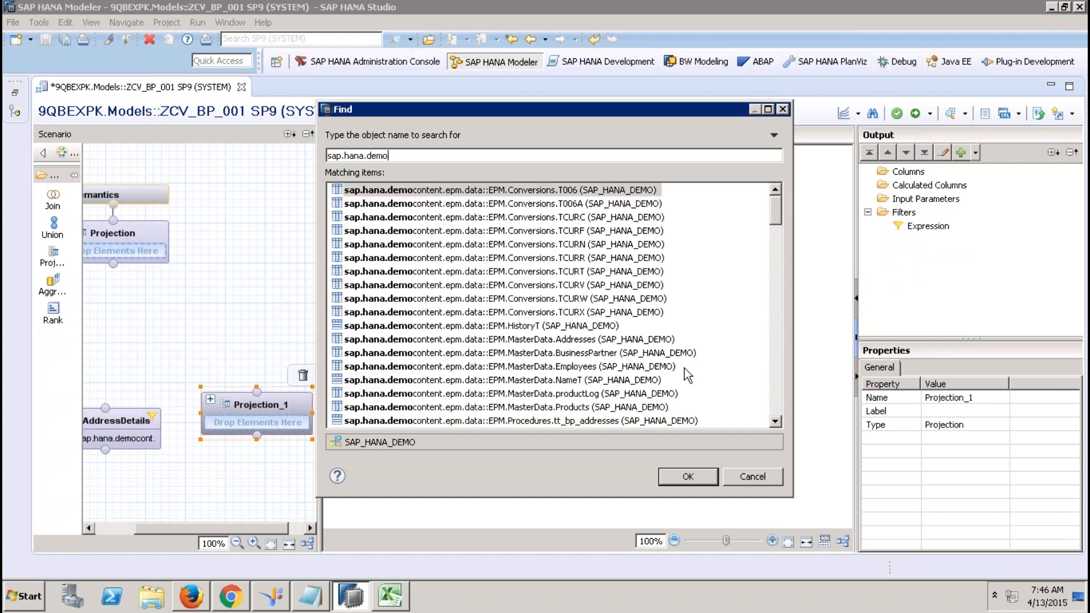
pyautogui.click(646, 356)
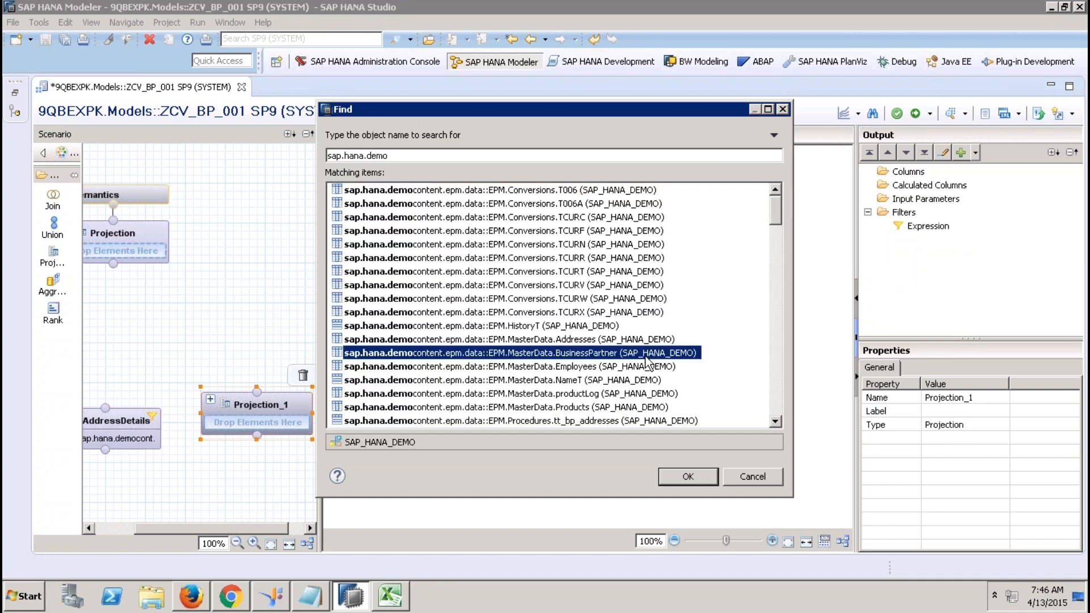
pyautogui.click(685, 477)
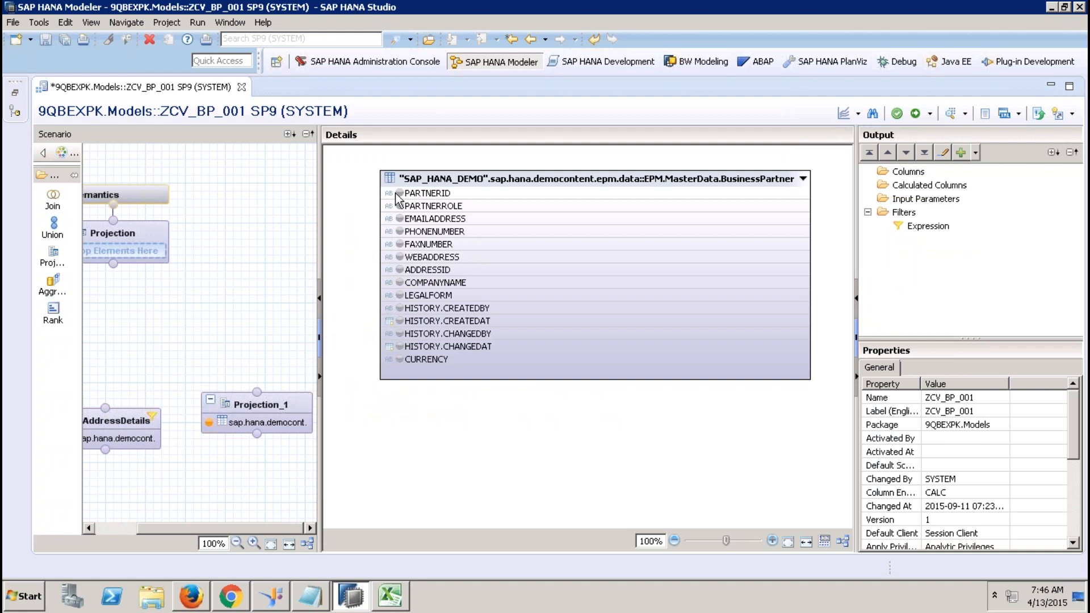
# Output PARTNERID, ADDRESSID and COMPANYNAME from the BusinessPartner projection.
pyautogui.click(396, 195)
pyautogui.click(399, 193)
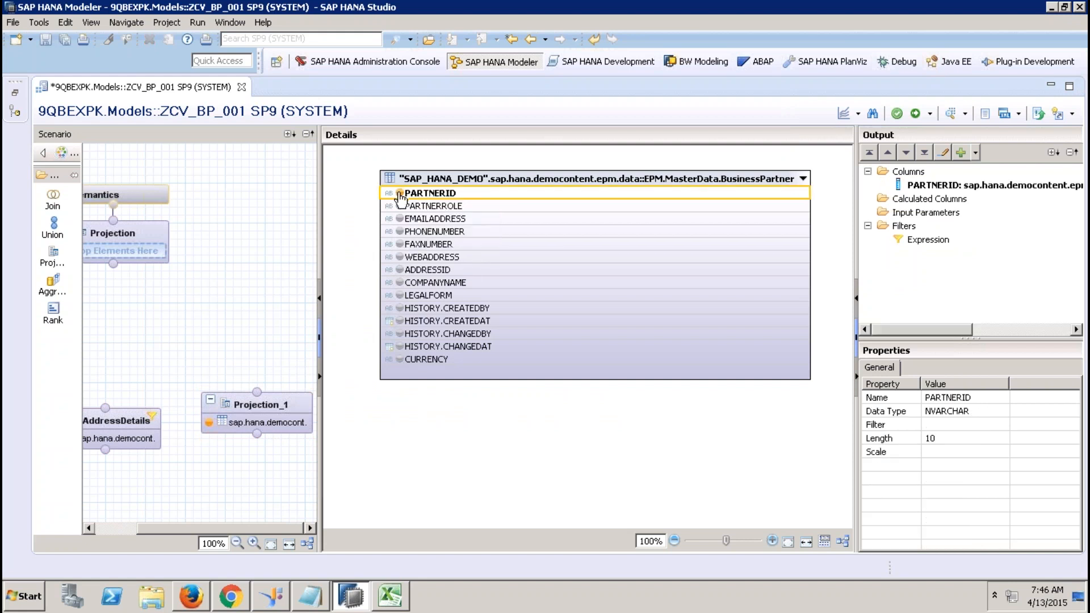
pyautogui.click(399, 269)
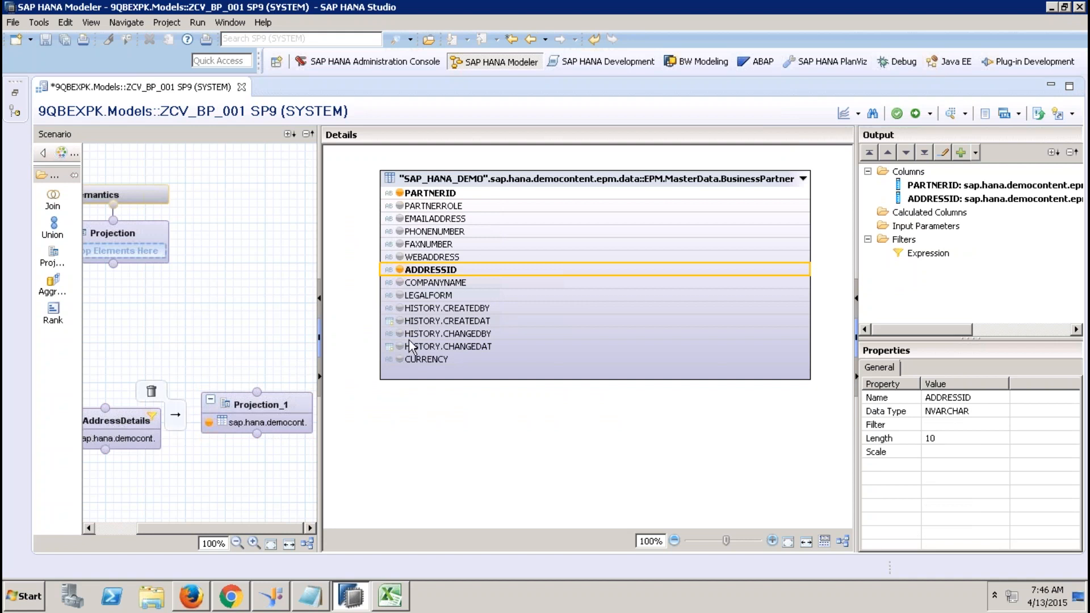
pyautogui.click(399, 282)
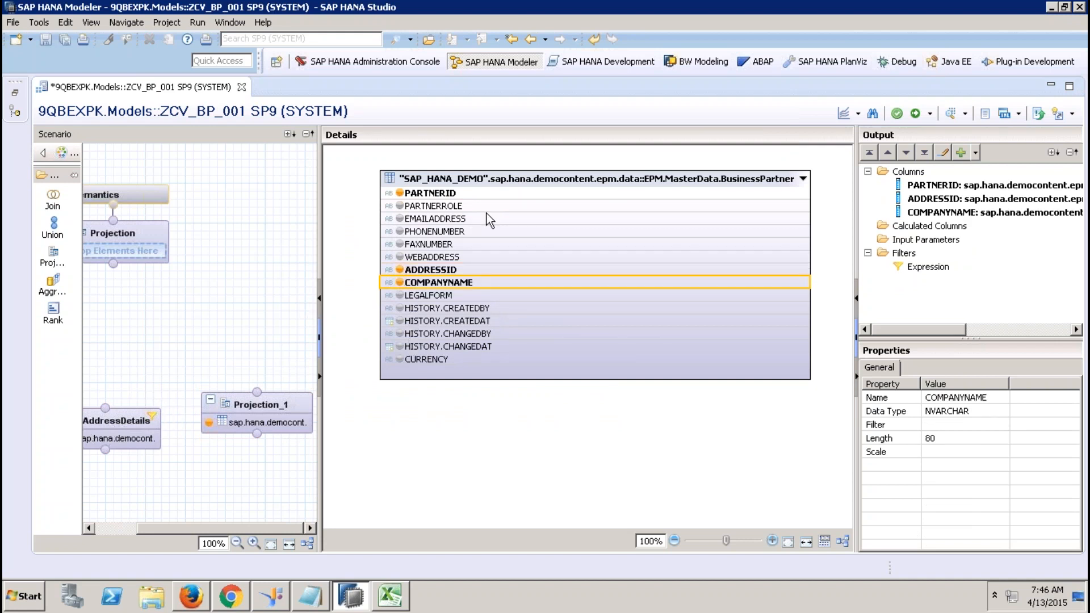
# Rename the projection to BPDetails and move it slightly lower on the canvas.
pyautogui.rightClick(285, 408)
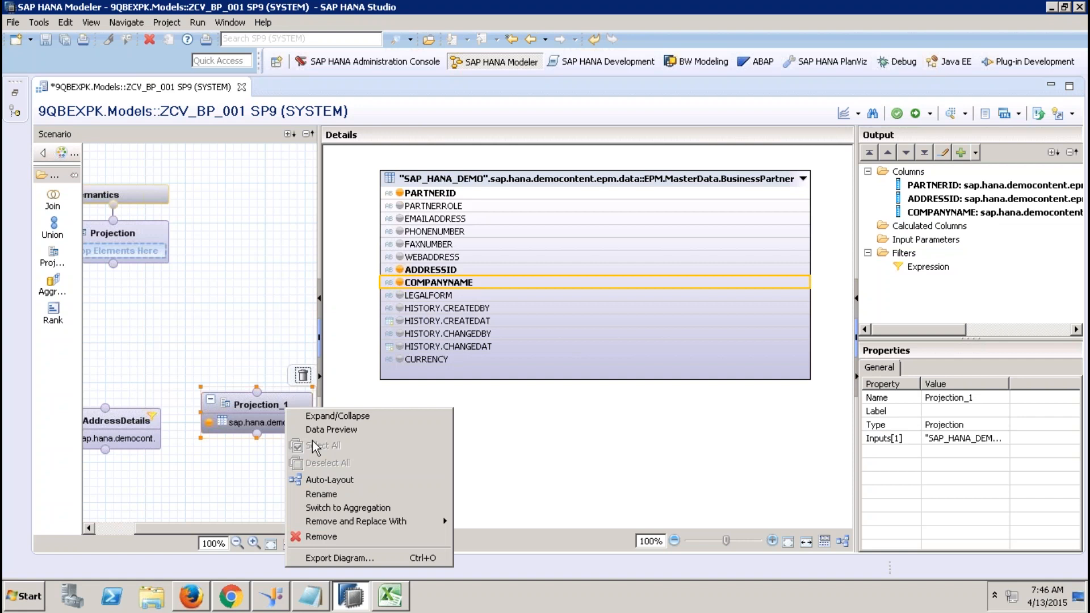
pyautogui.click(334, 496)
pyautogui.write('B')
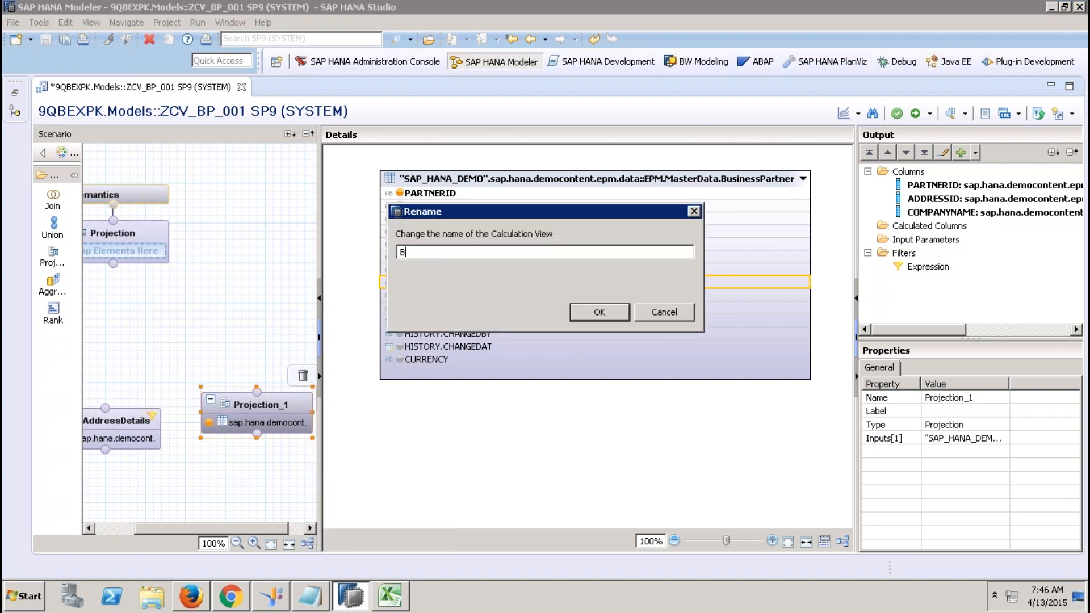
pyautogui.write('PDetails')
pyautogui.press('Return')
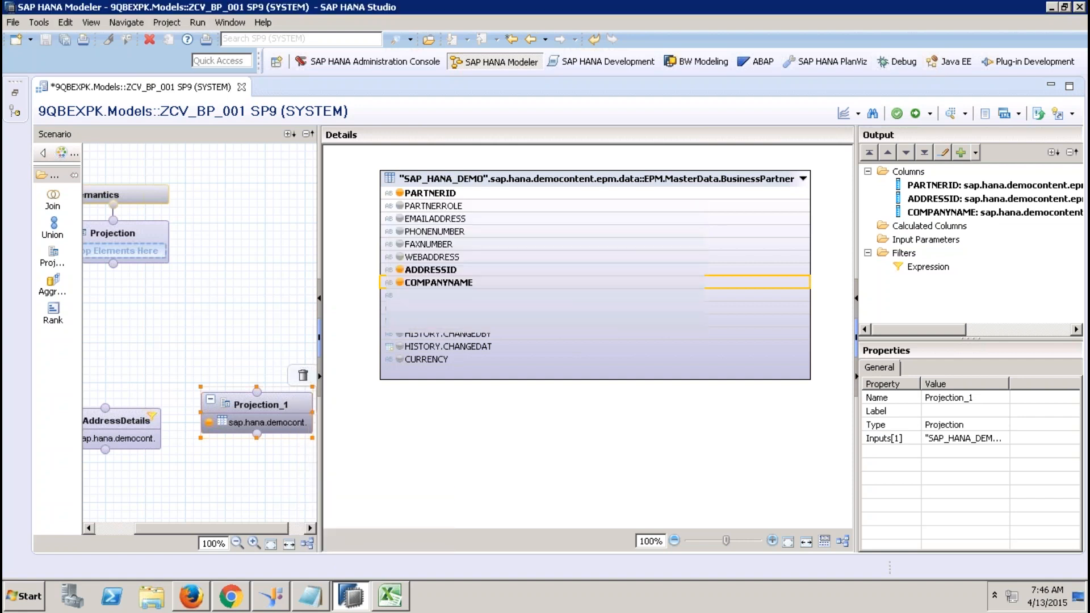
pyautogui.moveTo(269, 404); pyautogui.dragTo(266, 433)
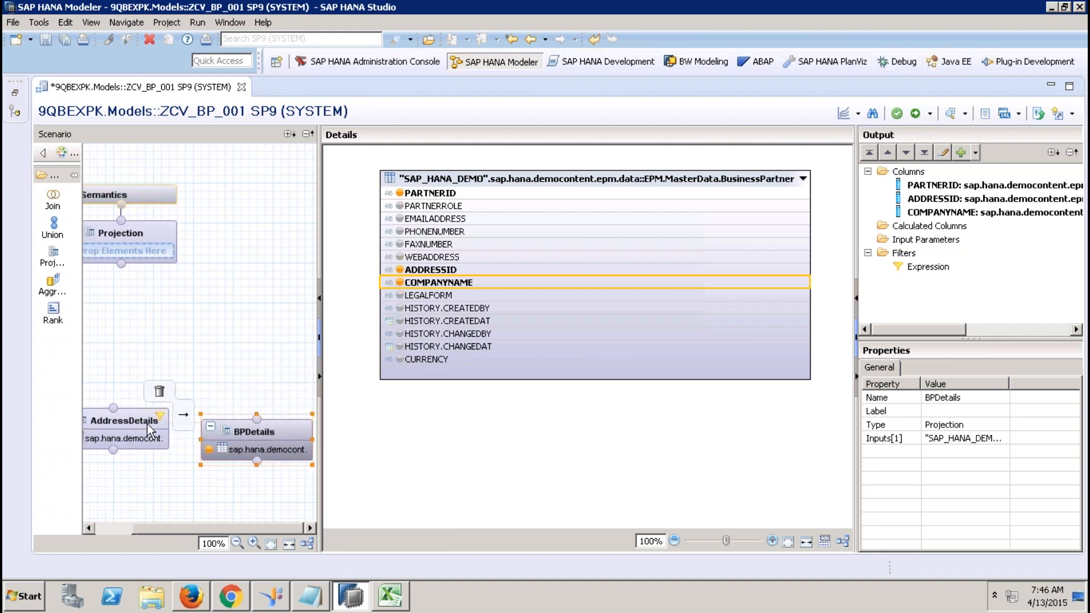
# Add a Join node fed by the AddressDetails and BPDetails projections.
pyautogui.moveTo(66, 207); pyautogui.dragTo(194, 344)
pyautogui.moveTo(113, 407); pyautogui.dragTo(210, 379)
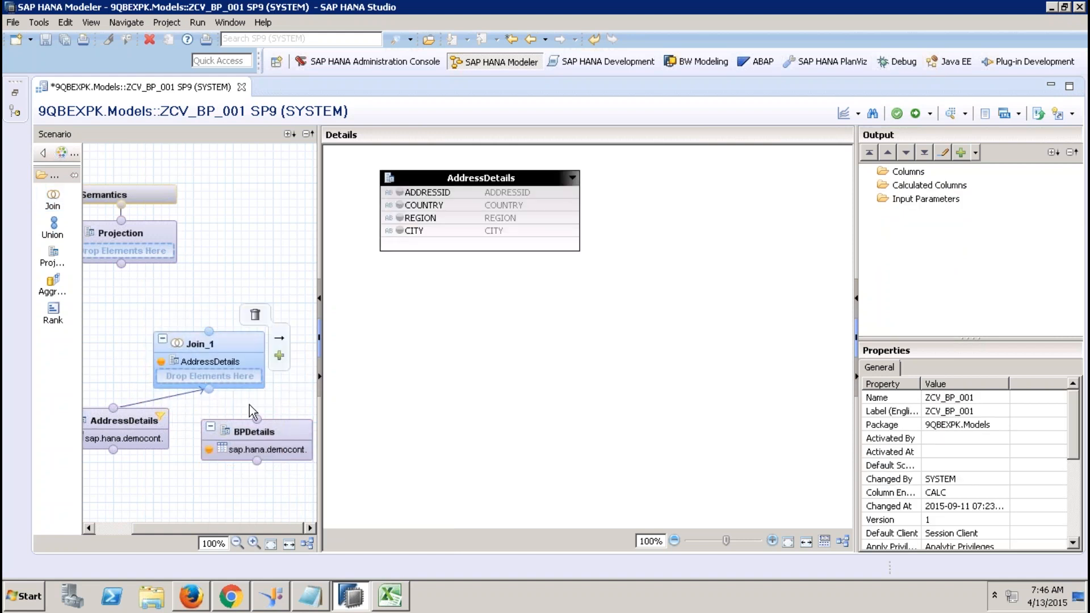
pyautogui.moveTo(257, 419); pyautogui.dragTo(210, 388)
pyautogui.click(229, 341)
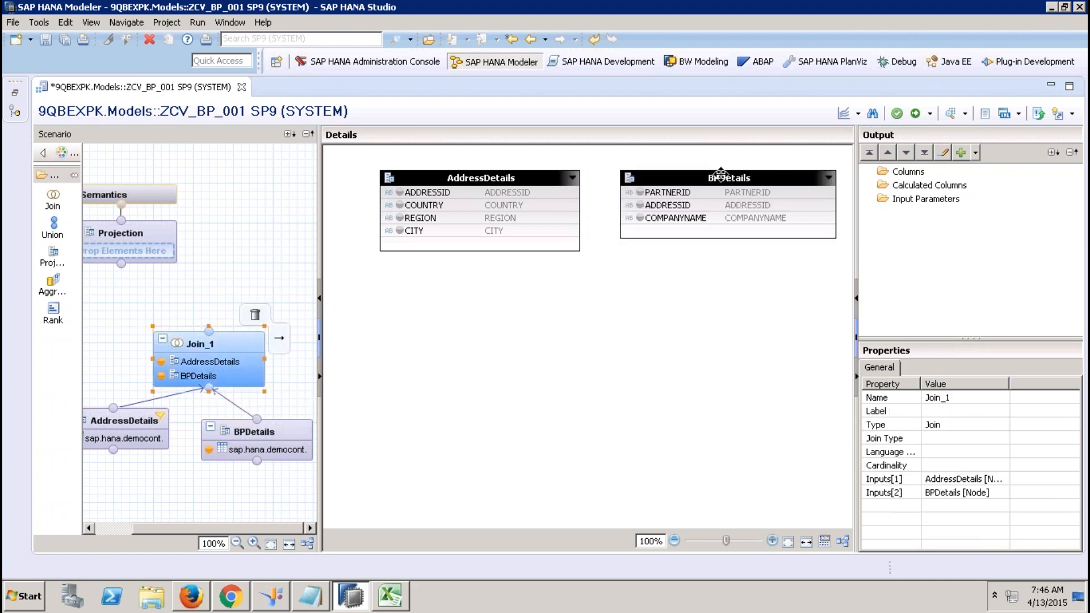
pyautogui.moveTo(718, 174); pyautogui.dragTo(757, 174)
# Define an inner join of AddressDetails and BPDetails on ADDRESSID.
pyautogui.rightClick(620, 322)
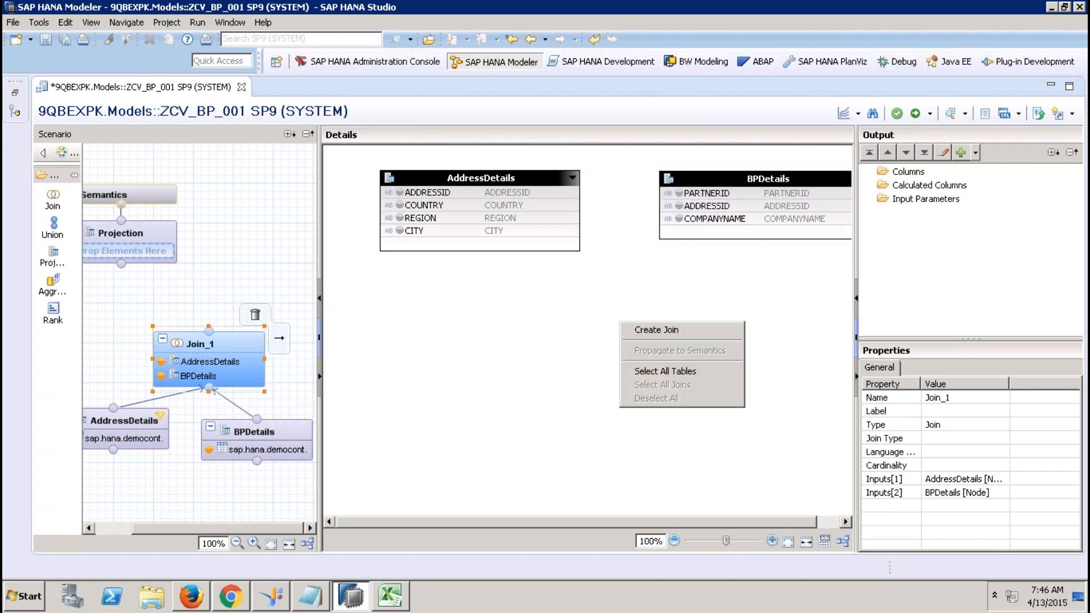
pyautogui.click(669, 330)
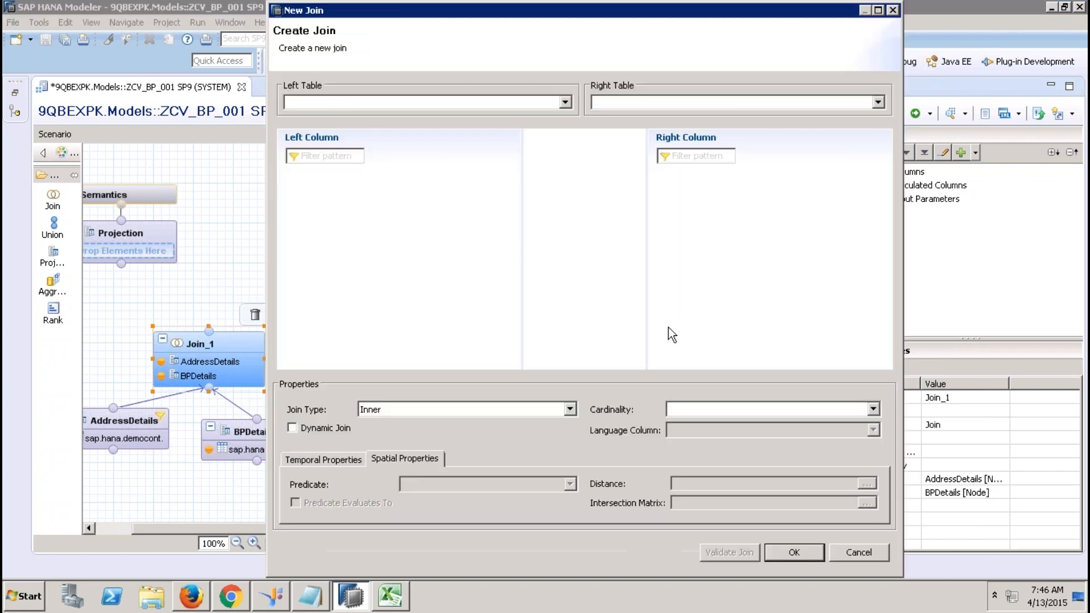
pyautogui.click(414, 107)
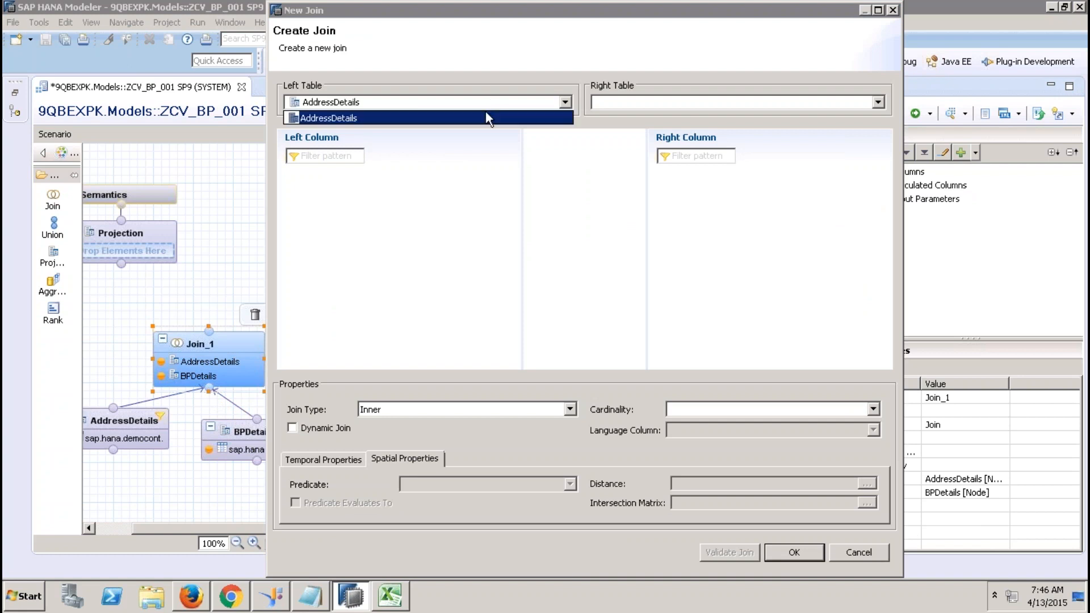
pyautogui.click(548, 112)
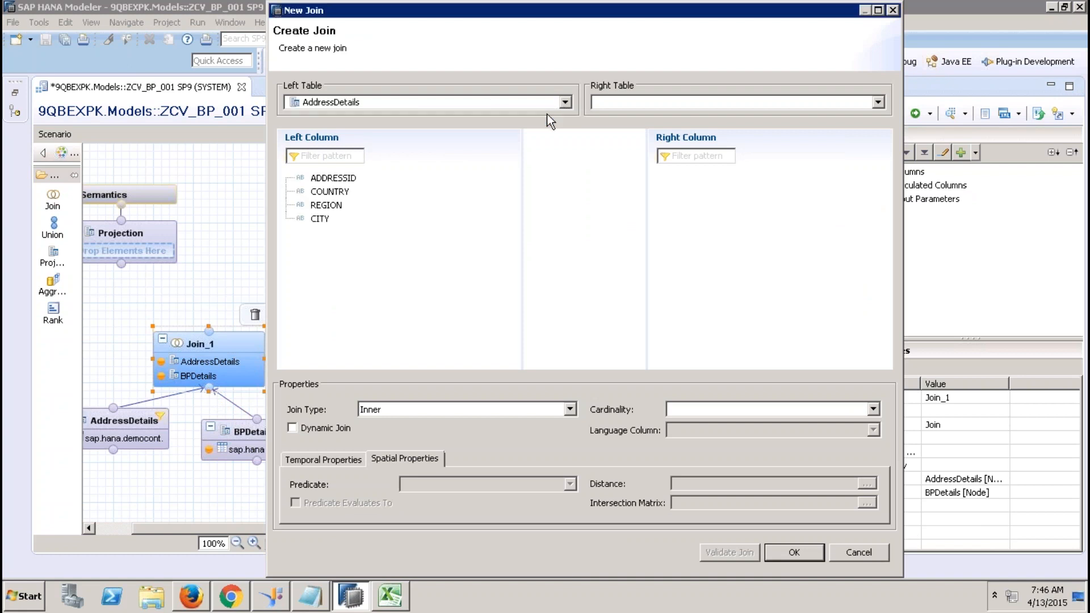
pyautogui.click(662, 103)
pyautogui.click(636, 120)
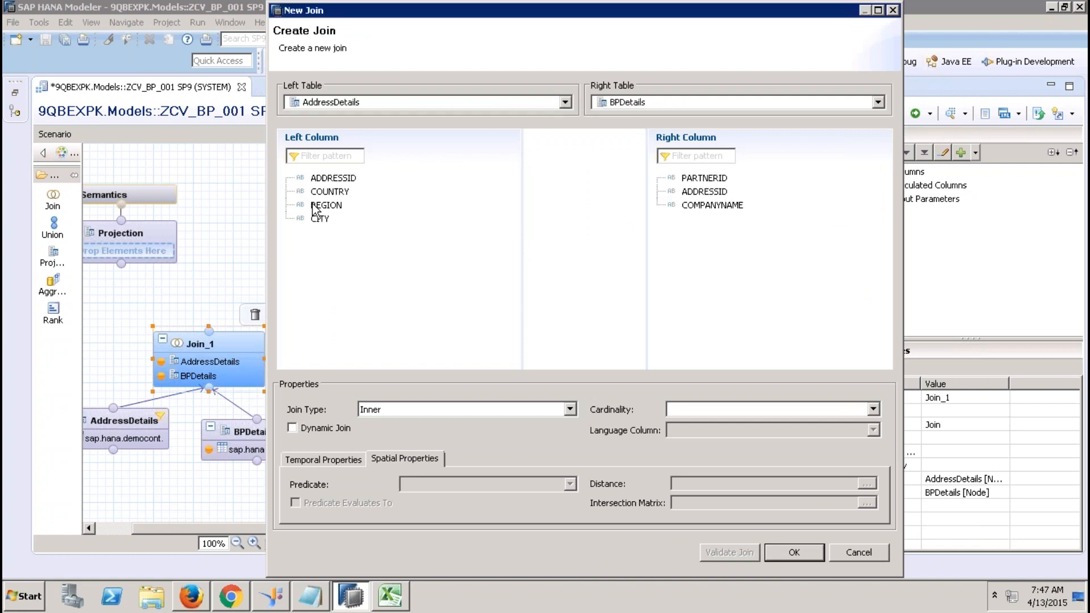
pyautogui.moveTo(704, 191)
pyautogui.mouseDown()
pyautogui.moveTo(344, 181)
pyautogui.moveTo(675, 211)
pyautogui.moveTo(715, 191)
pyautogui.mouseUp()
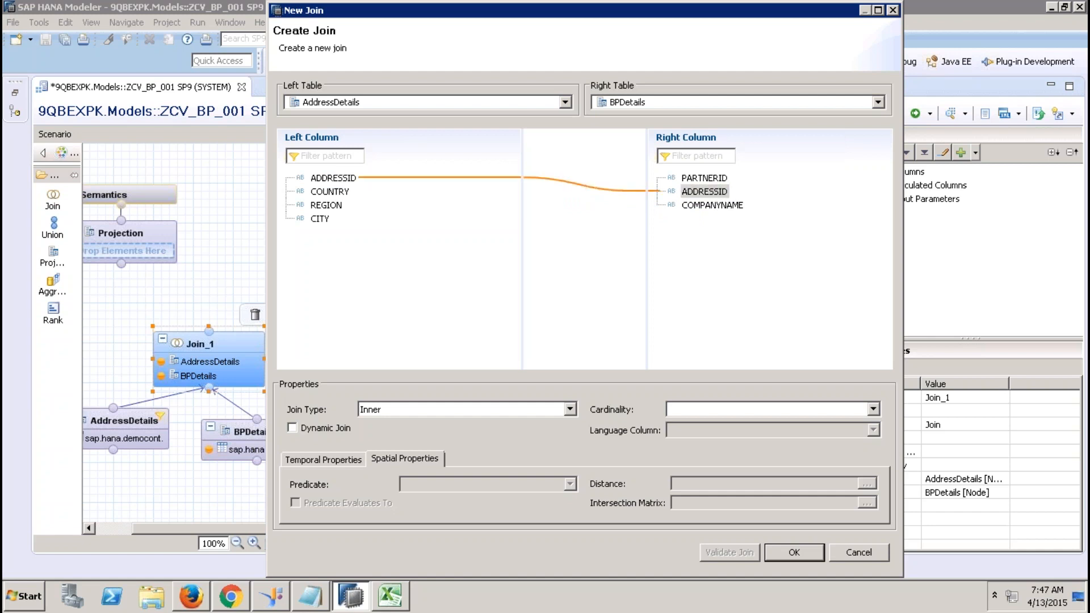
pyautogui.click(465, 410)
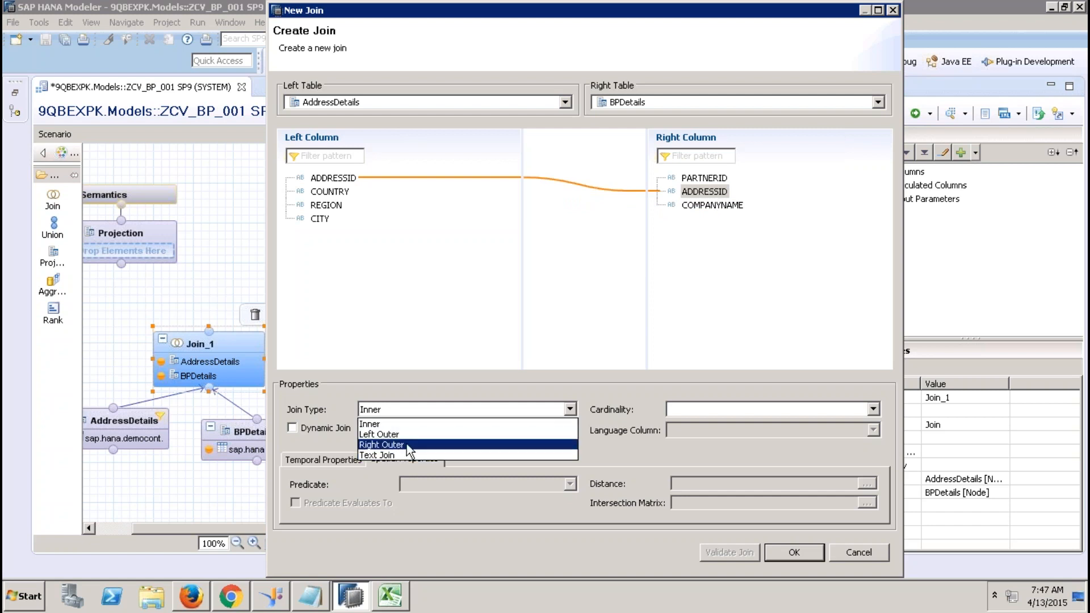
pyautogui.click(398, 428)
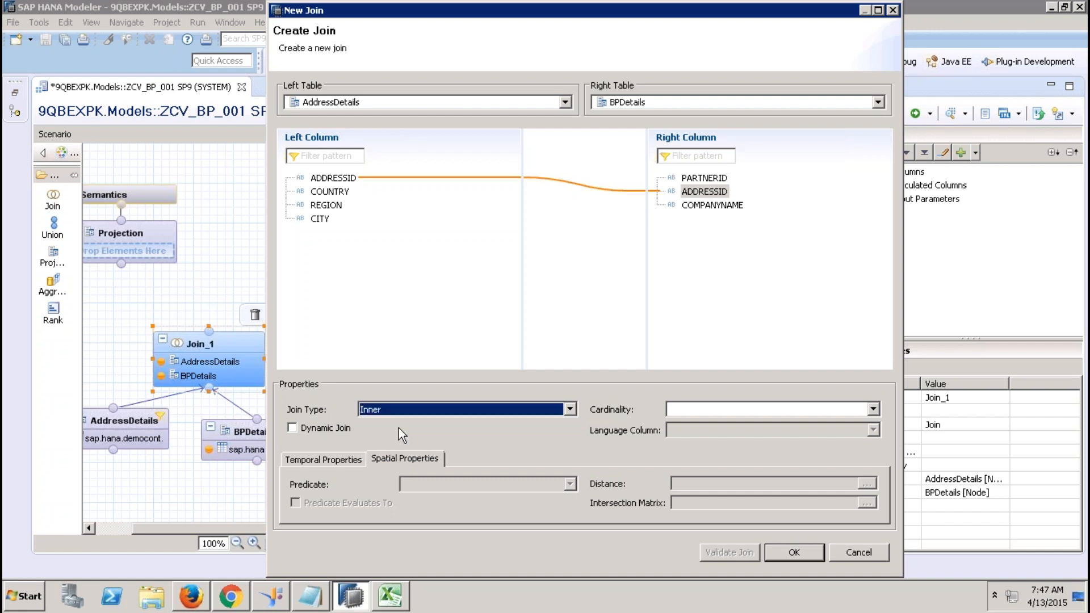
pyautogui.click(781, 549)
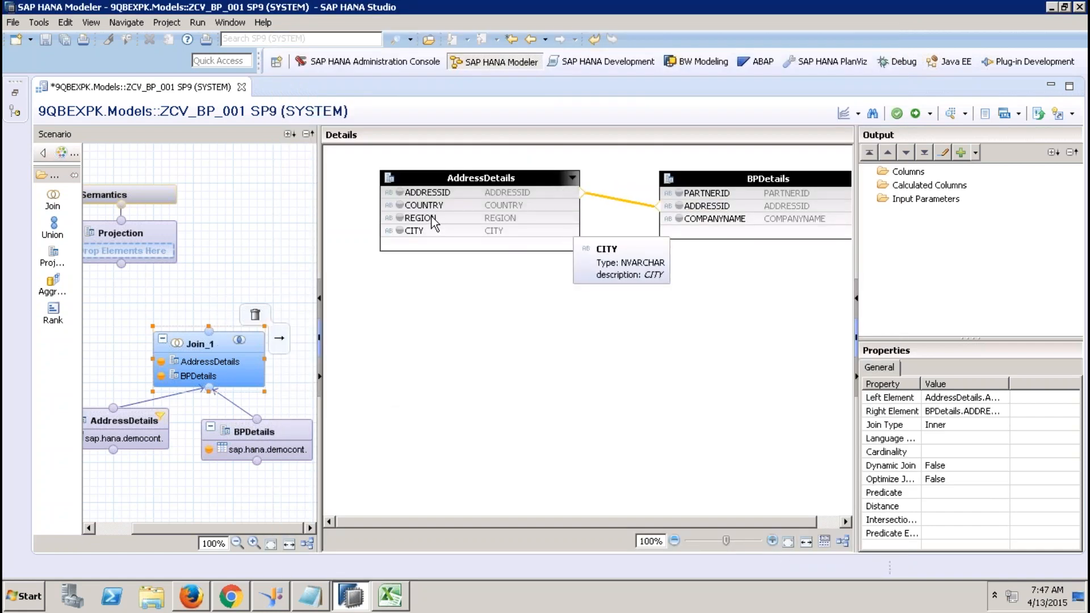
# Add PARTNERID, COMPANYNAME, COUNTRY, REGION and CITY to Join_1's output.
pyautogui.click(679, 193)
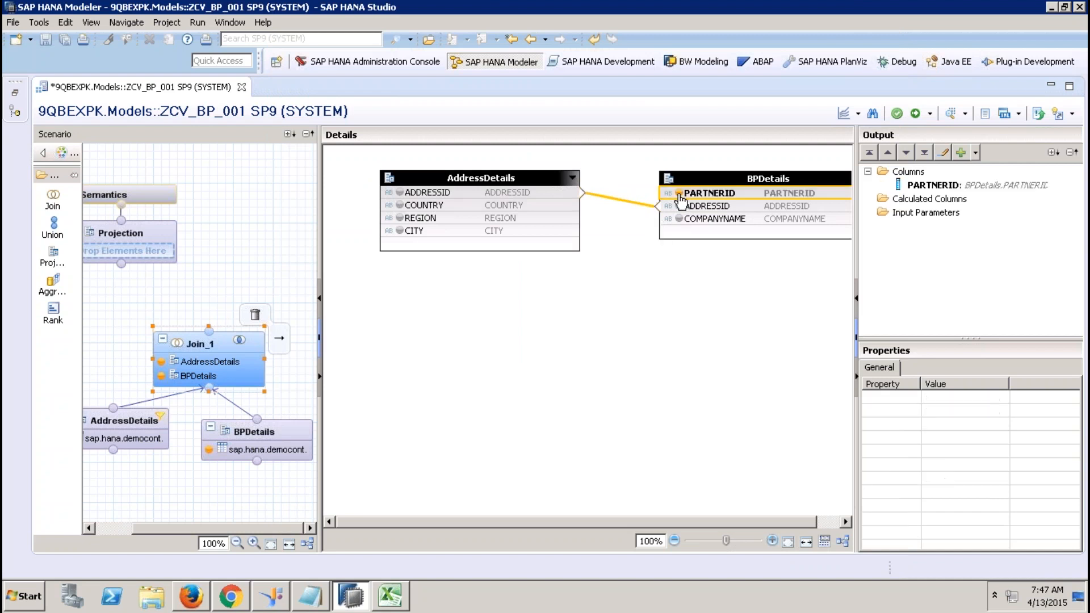
pyautogui.click(678, 218)
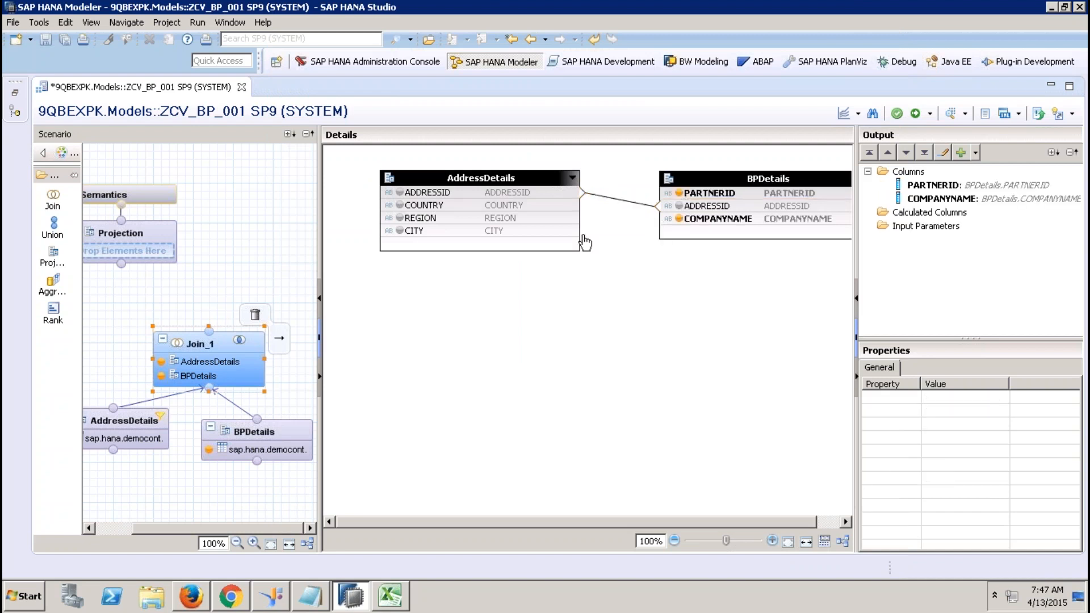
pyautogui.click(401, 205)
pyautogui.click(400, 218)
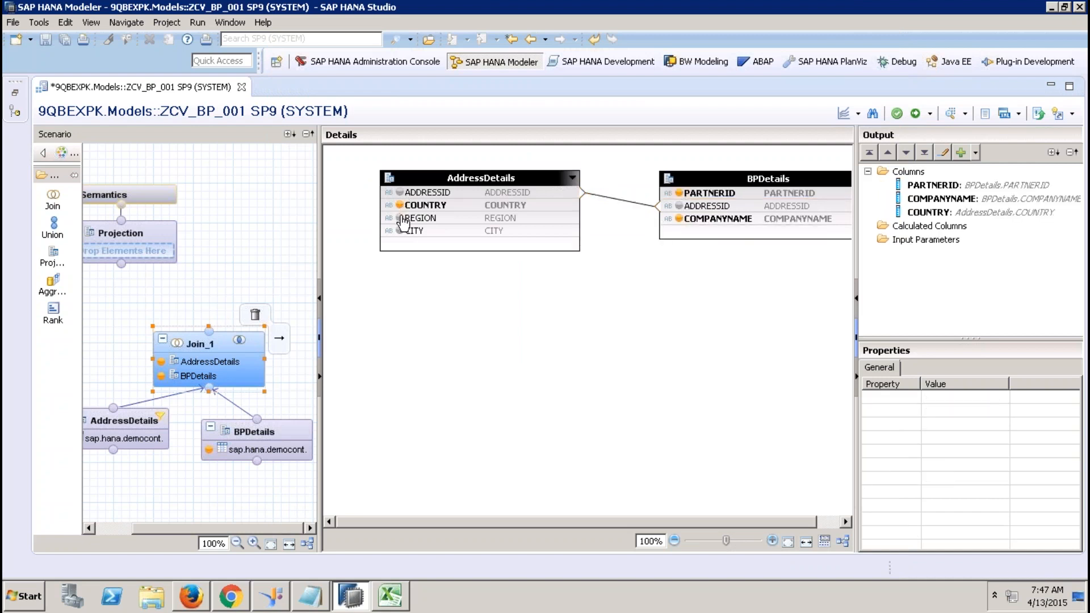
pyautogui.click(400, 230)
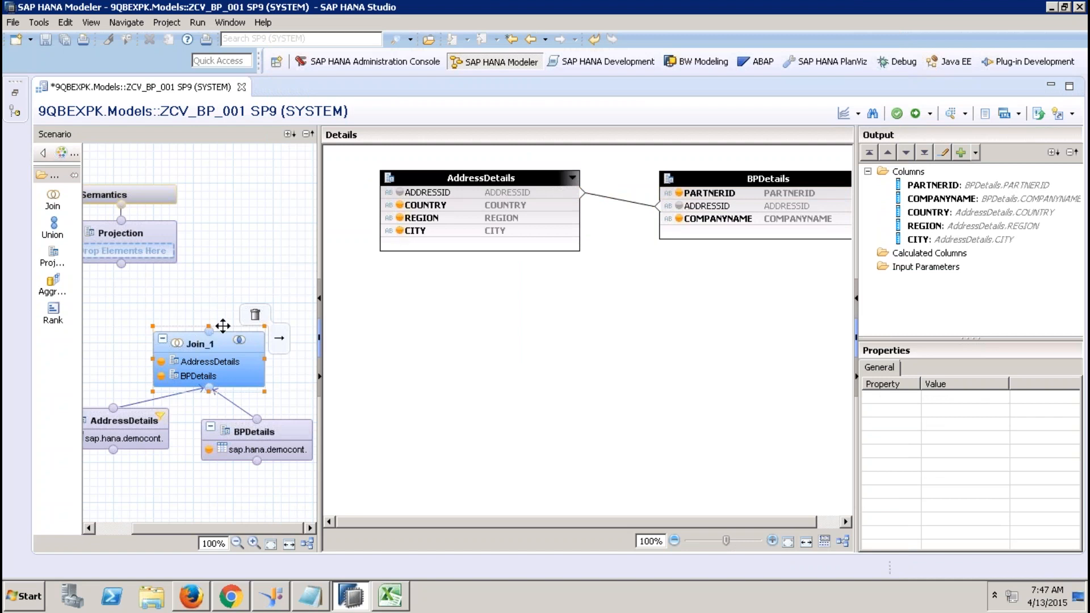
# Connect Join_1 to the Projection and add all five columns to its output.
pyautogui.moveTo(212, 332); pyautogui.dragTo(137, 237)
pyautogui.click(138, 236)
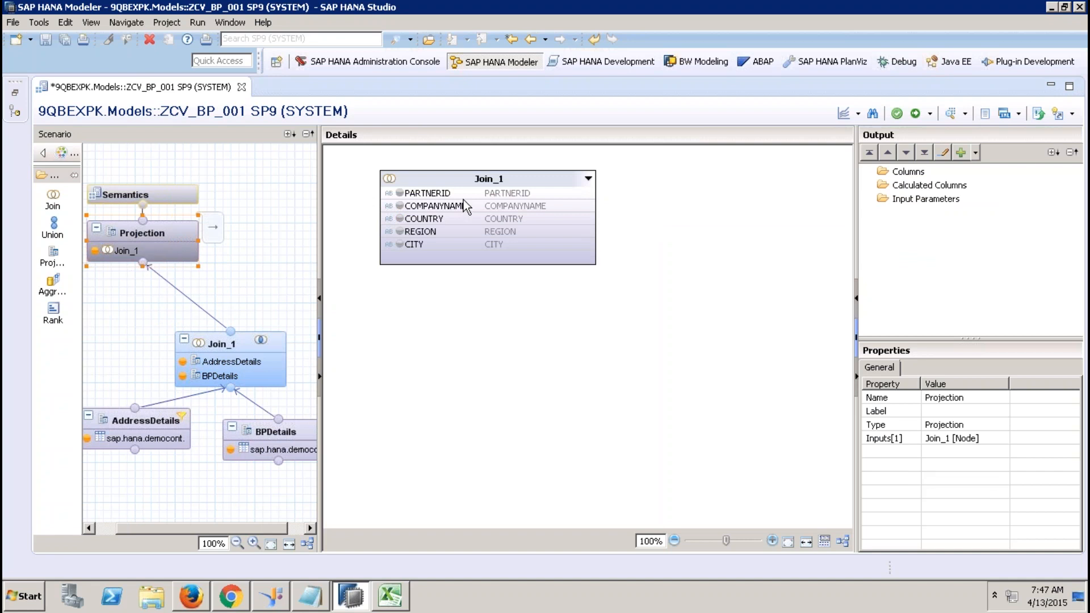
pyautogui.click(463, 200)
pyautogui.click(463, 192)
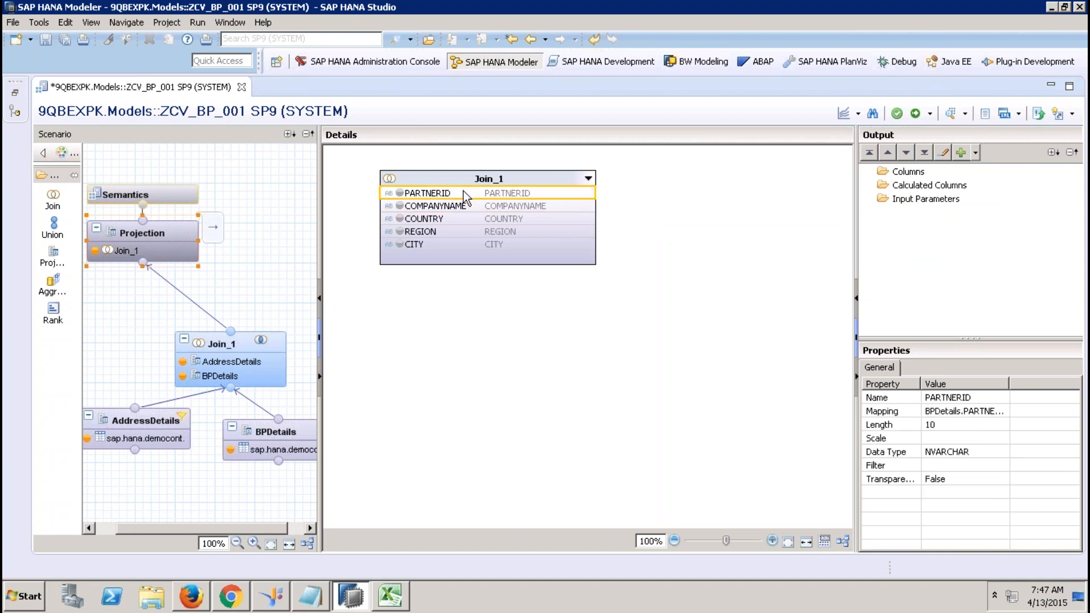
pyautogui.keyDown('shift'); pyautogui.click(441, 244); pyautogui.keyUp('shift')
pyautogui.rightClick(442, 244)
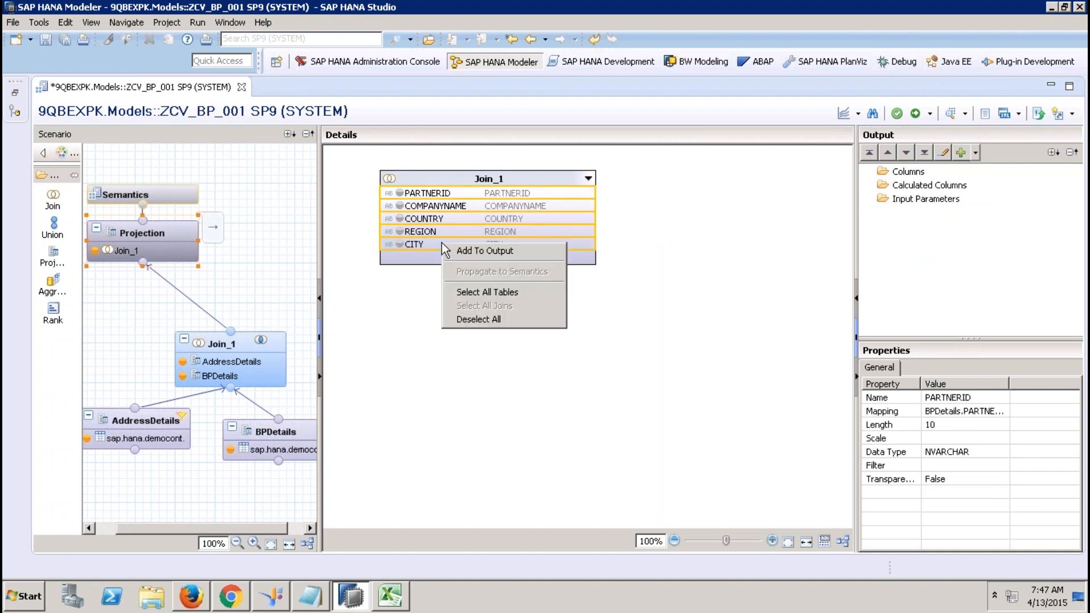
pyautogui.click(479, 251)
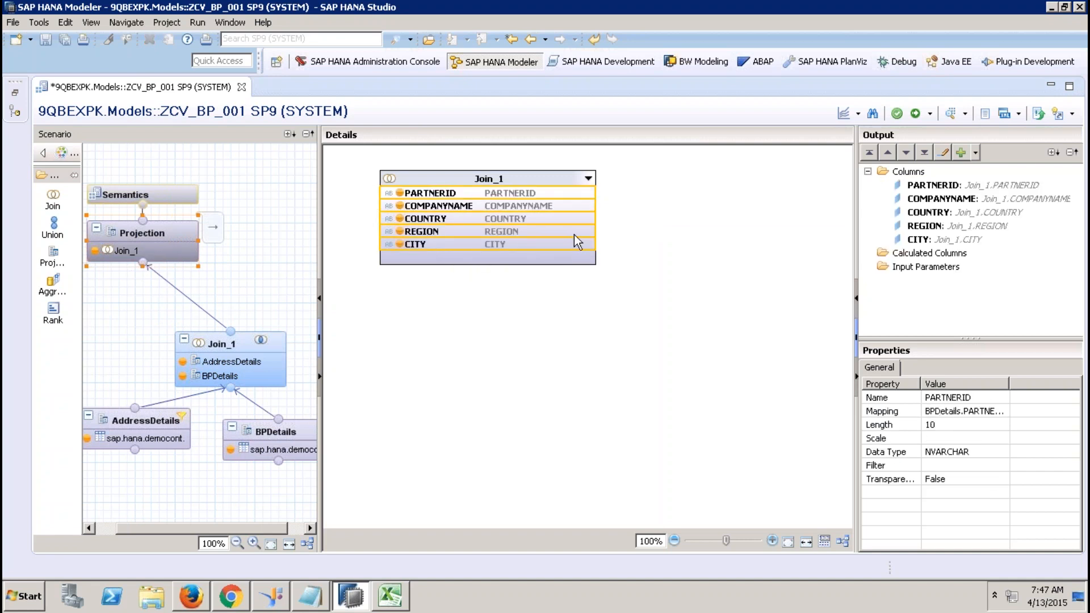
# Mark PARTNERID as a key column in Semantics.
pyautogui.click(186, 194)
pyautogui.click(385, 243)
pyautogui.click(385, 241)
pyautogui.click(415, 161)
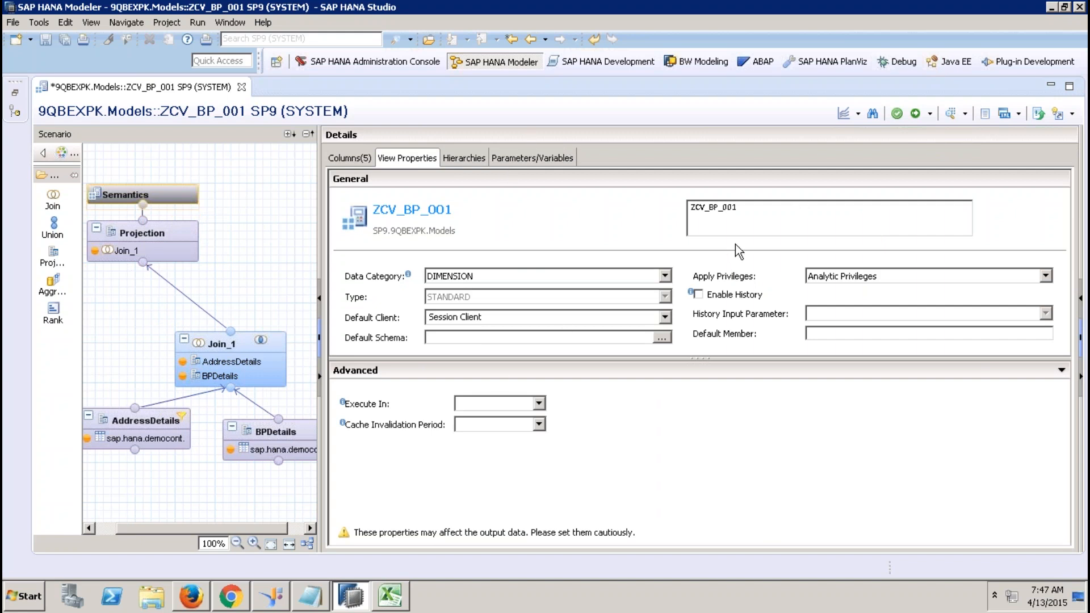
# Create a new hierarchy named ycust_hier with REGION as its first level.
pyautogui.click(471, 158)
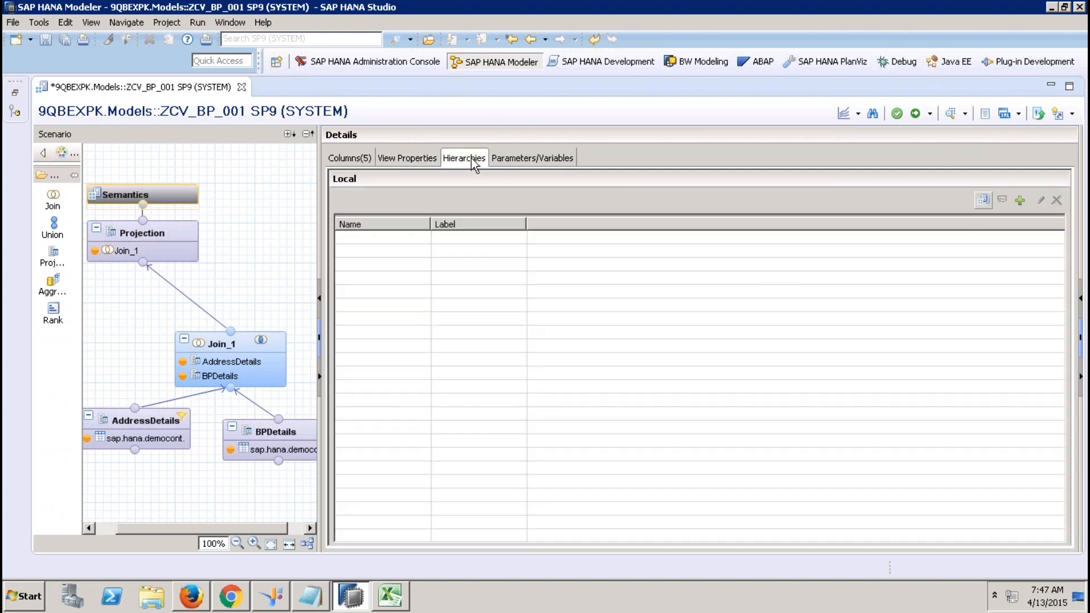
pyautogui.click(1023, 200)
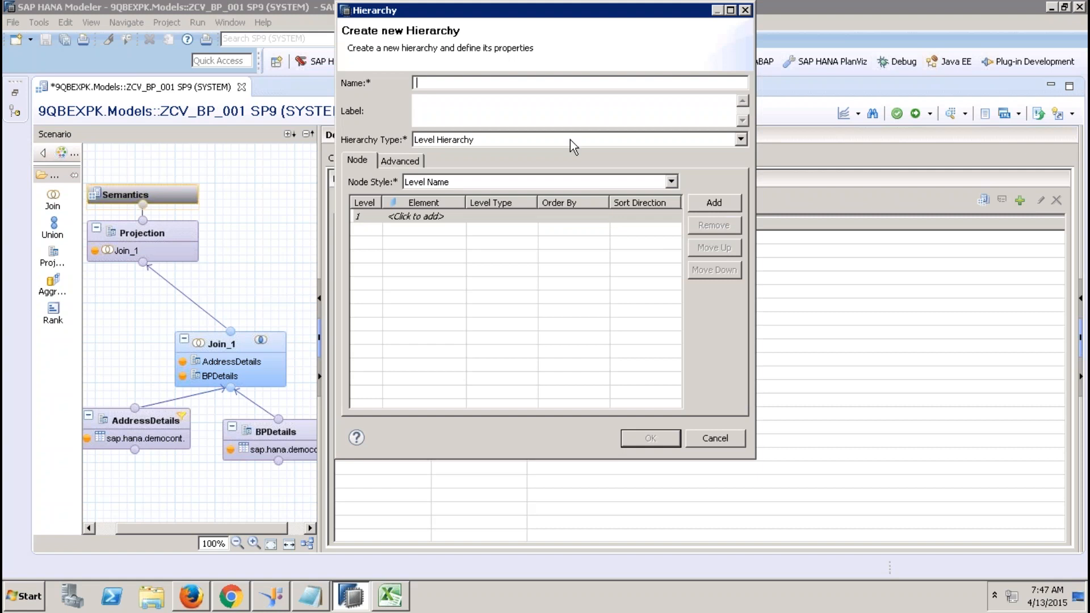
pyautogui.write('ycust_hier')
pyautogui.click(441, 217)
pyautogui.click(431, 214)
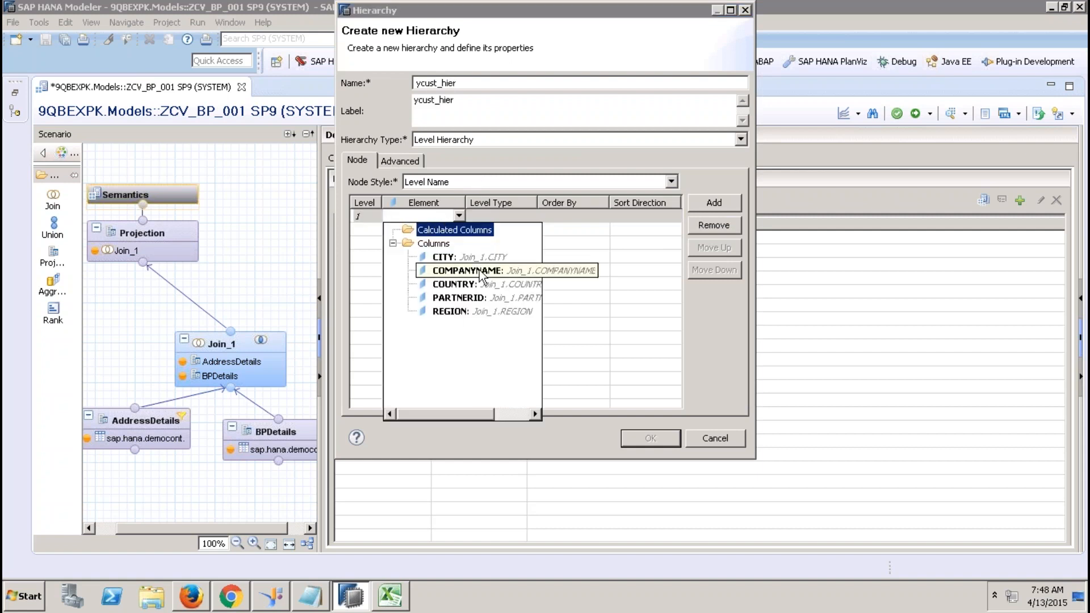
pyautogui.click(454, 312)
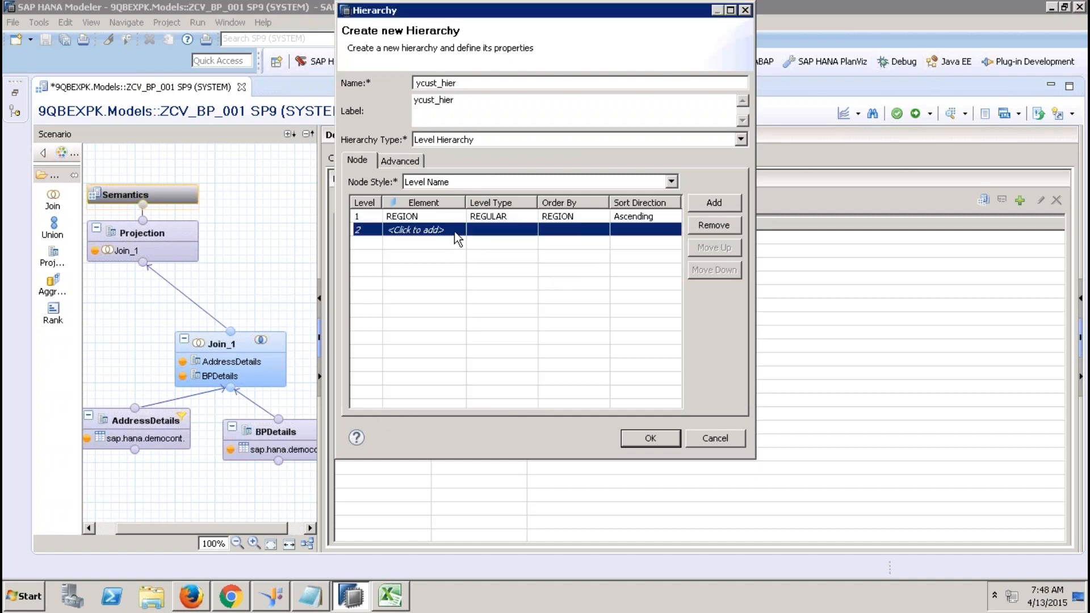
# Add COUNTRY, CITY and PARTNERID as levels two to four and save the hierarchy.
pyautogui.click(454, 233)
pyautogui.click(454, 299)
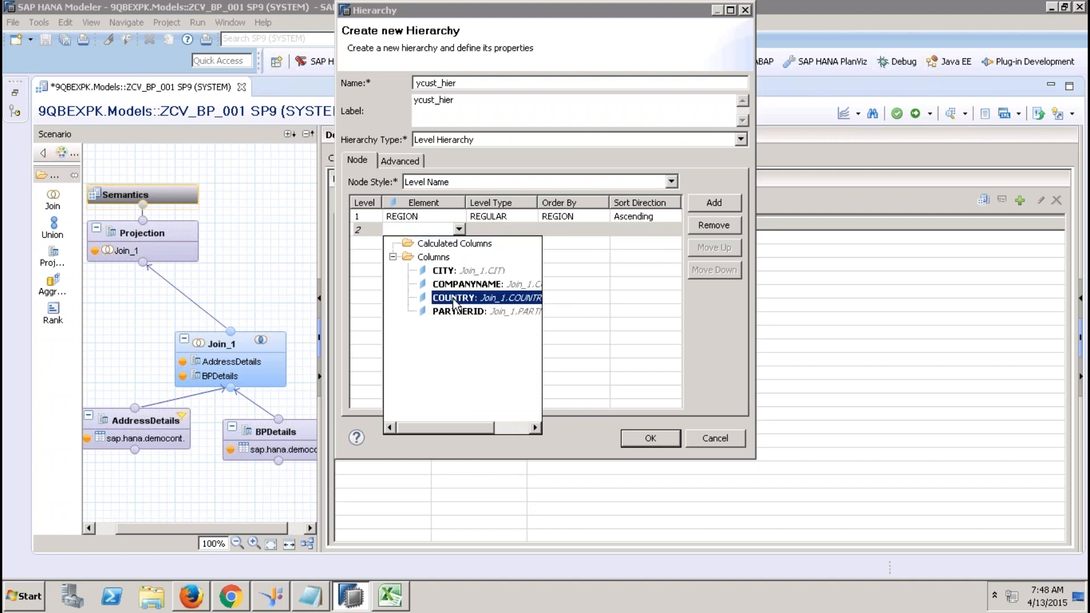
pyautogui.click(455, 243)
pyautogui.click(458, 243)
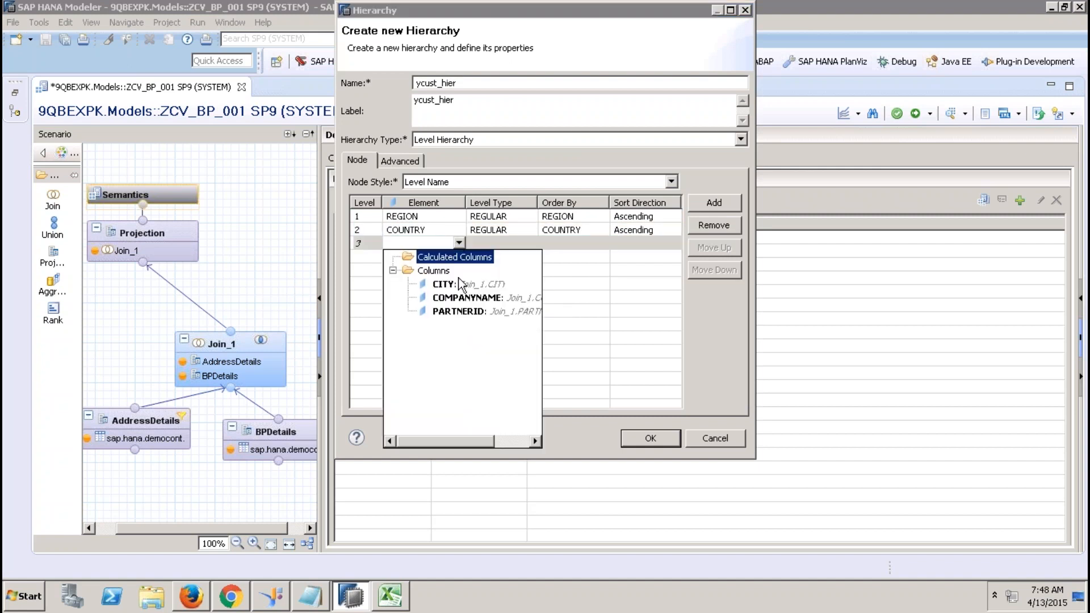
pyautogui.click(460, 284)
pyautogui.click(452, 257)
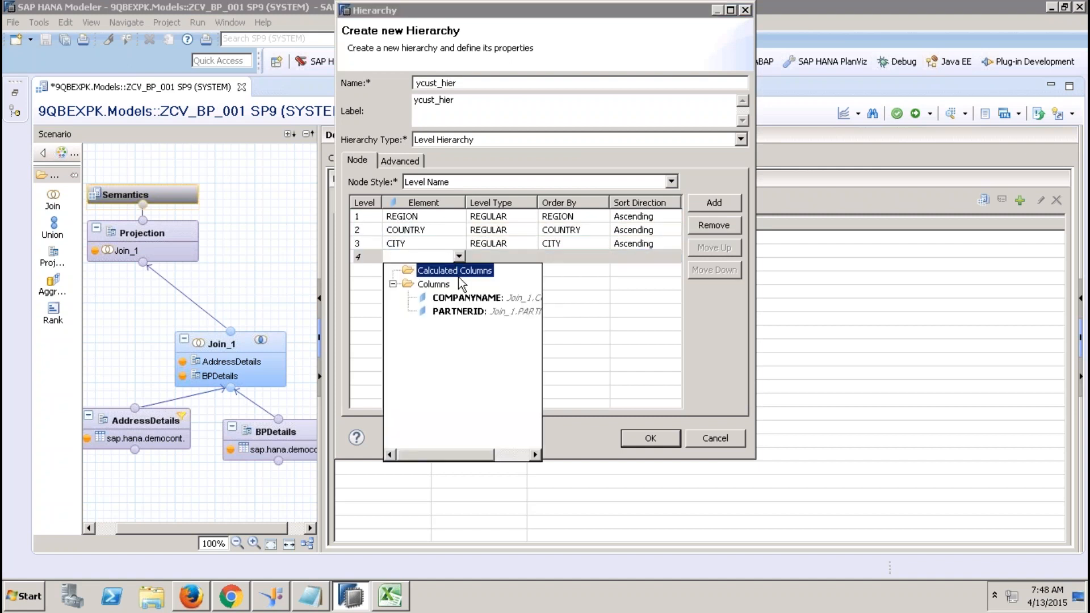
pyautogui.click(458, 312)
pyautogui.click(459, 311)
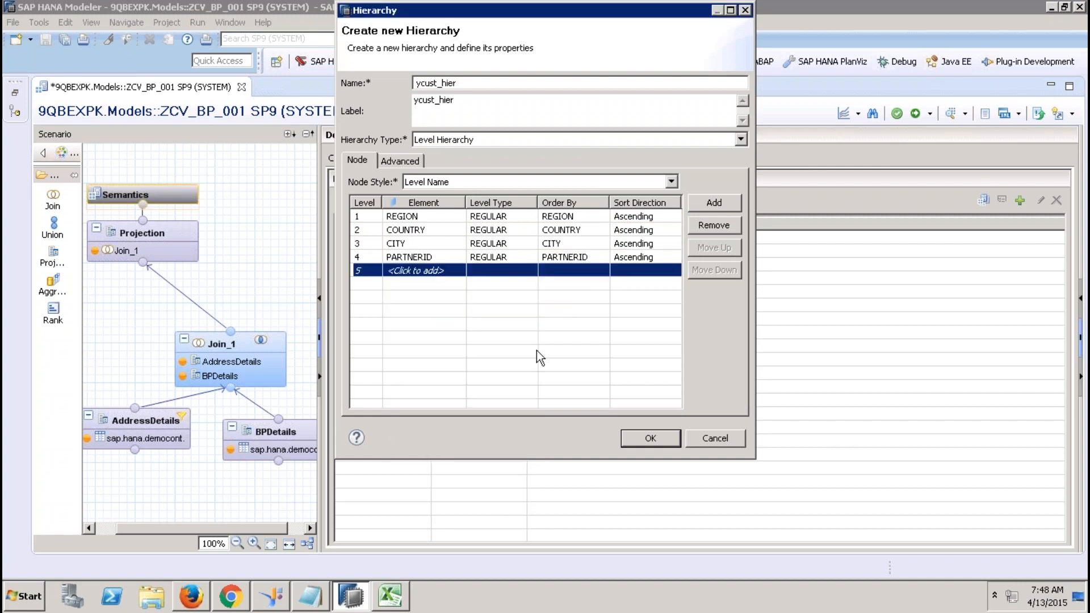
pyautogui.click(661, 447)
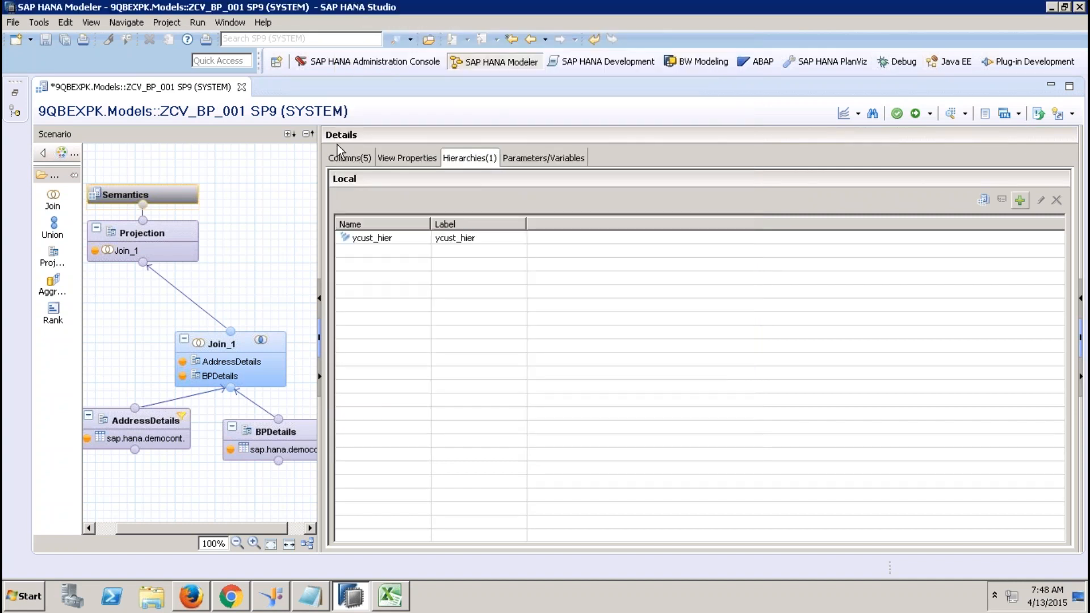
# Set COMPANYNAME as PARTNERID's label column.
pyautogui.click(345, 159)
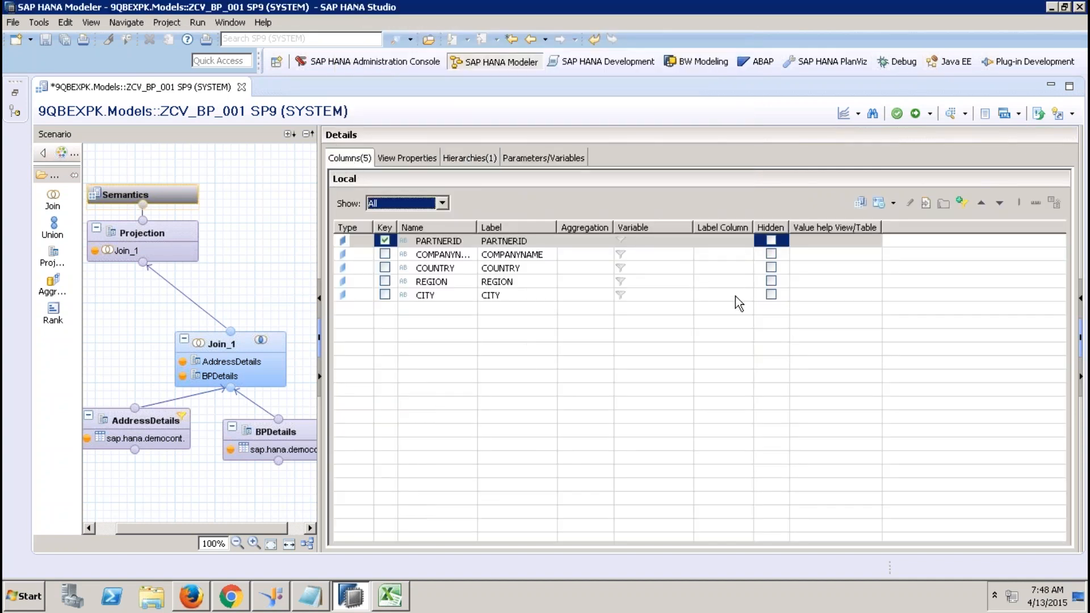
pyautogui.click(743, 244)
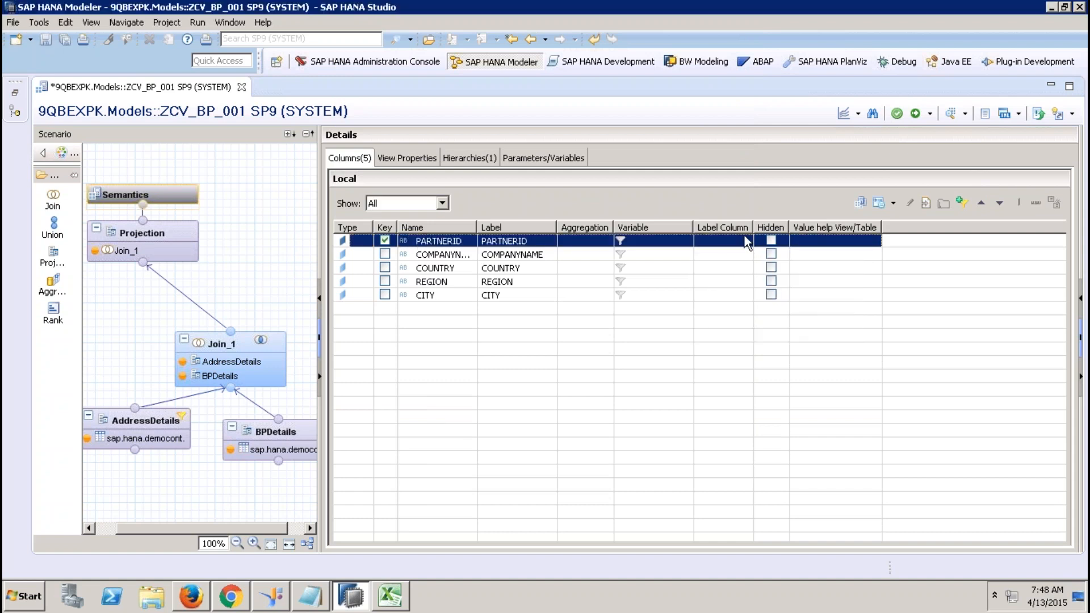
pyautogui.click(746, 241)
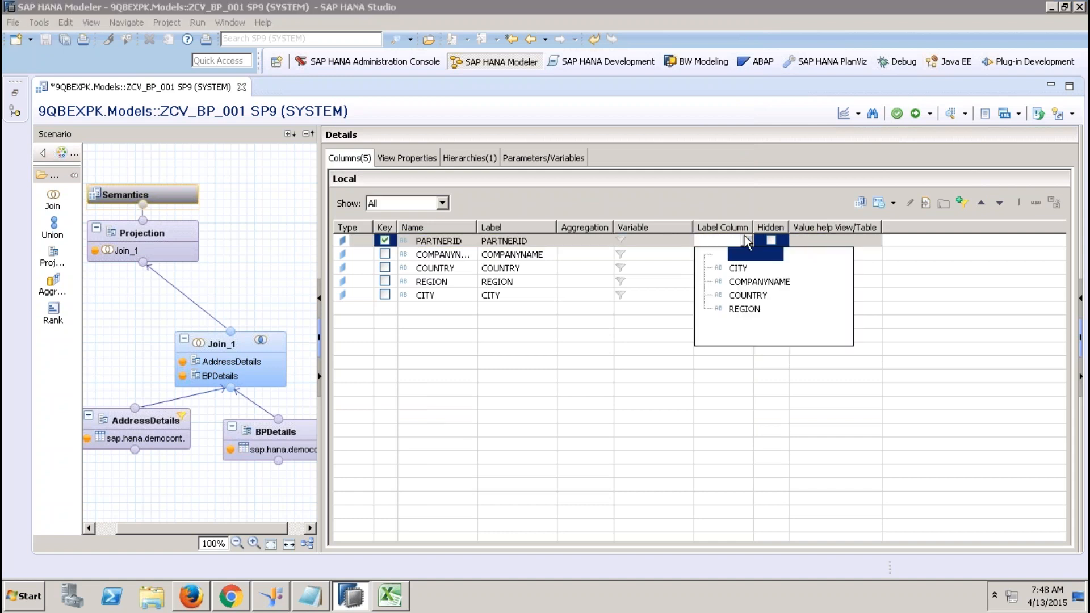
pyautogui.click(755, 283)
# Save and activate ZCV_BP_001, close its editor and restore the Systems tree.
pyautogui.click(915, 113)
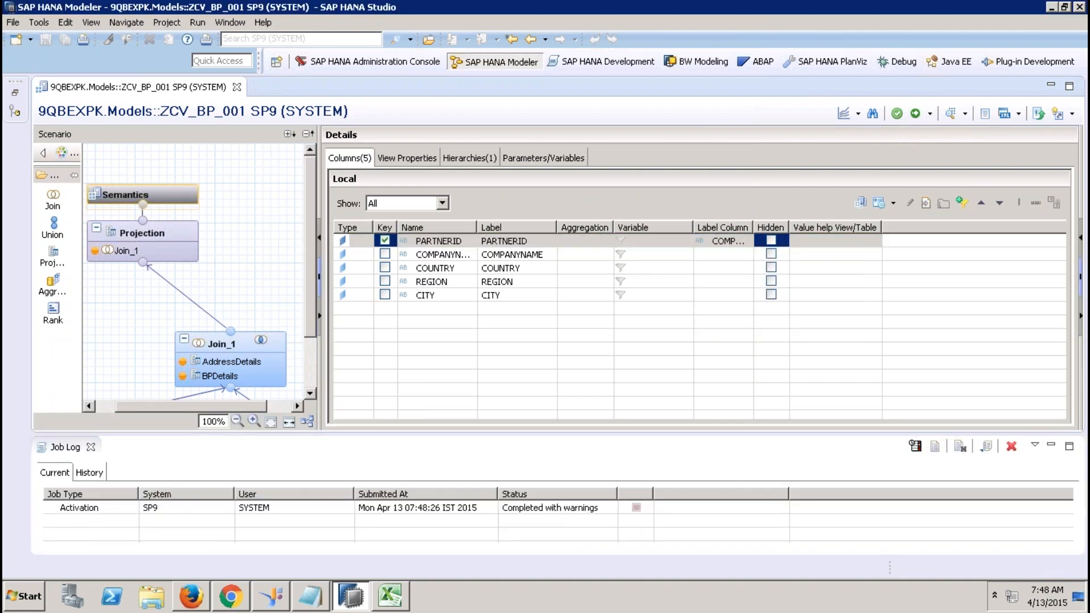
pyautogui.click(237, 88)
pyautogui.click(17, 93)
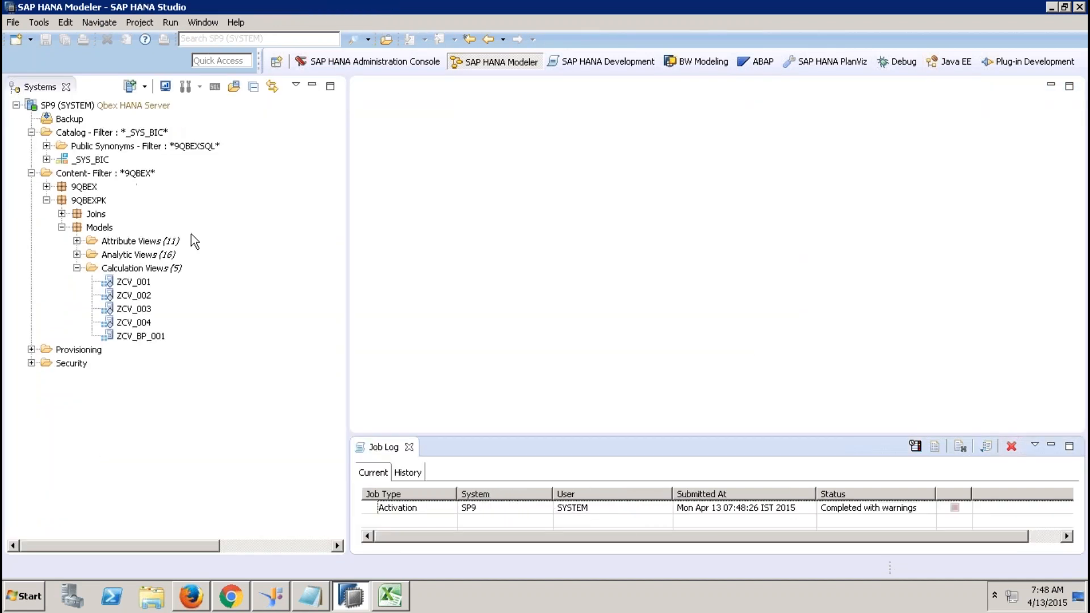
# Create a DIMENSION calculation view named ZCV_PRD_001 under Calculation Views.
pyautogui.click(409, 447)
pyautogui.rightClick(143, 273)
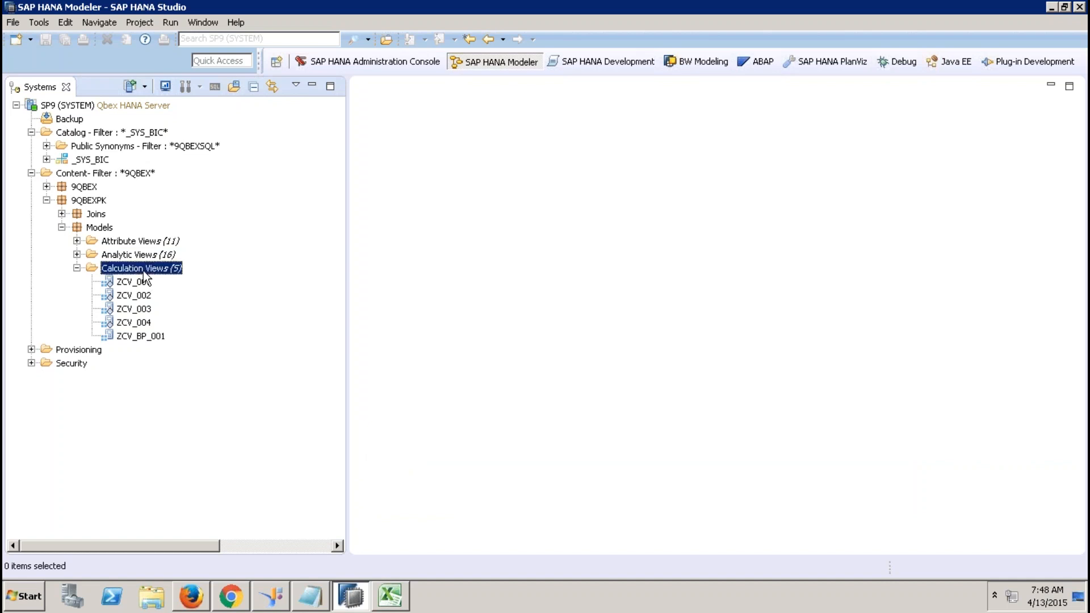
pyautogui.click(212, 301)
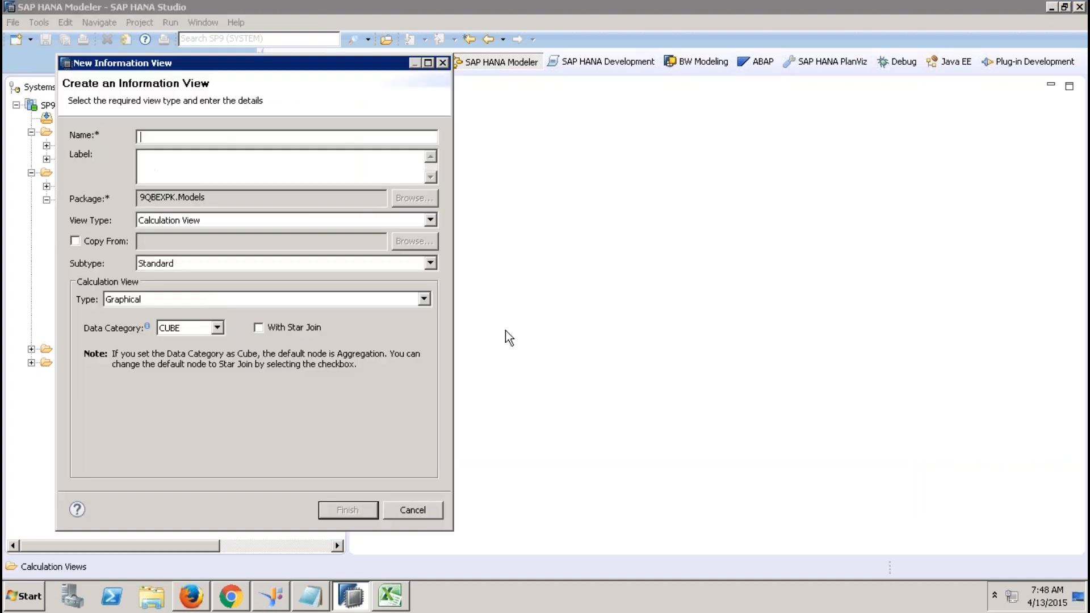
pyautogui.write('ZCV_PRD_001')
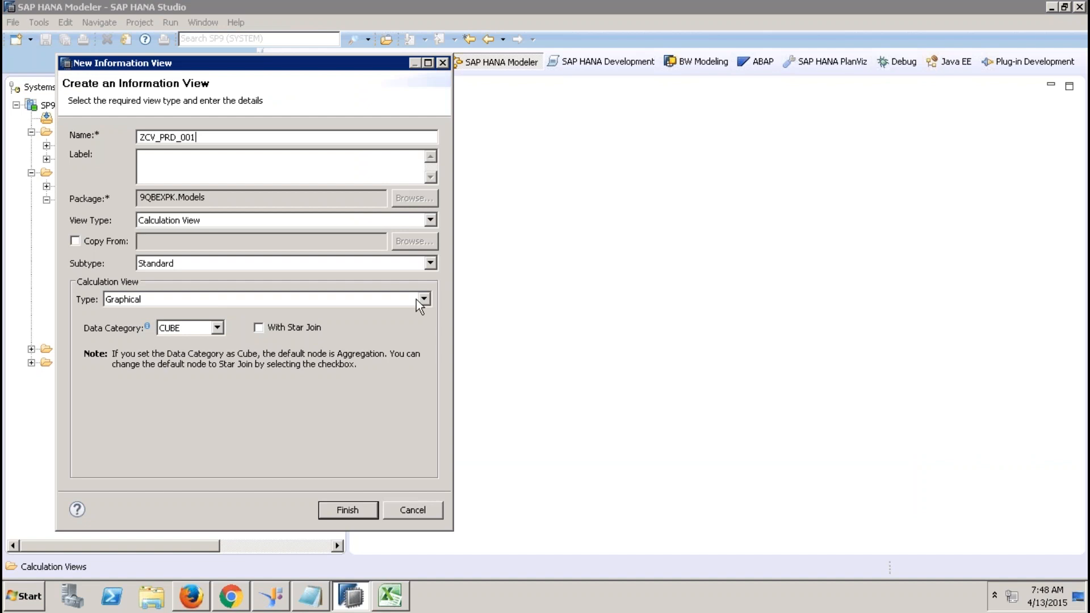
pyautogui.press('Tab')
pyautogui.click(190, 329)
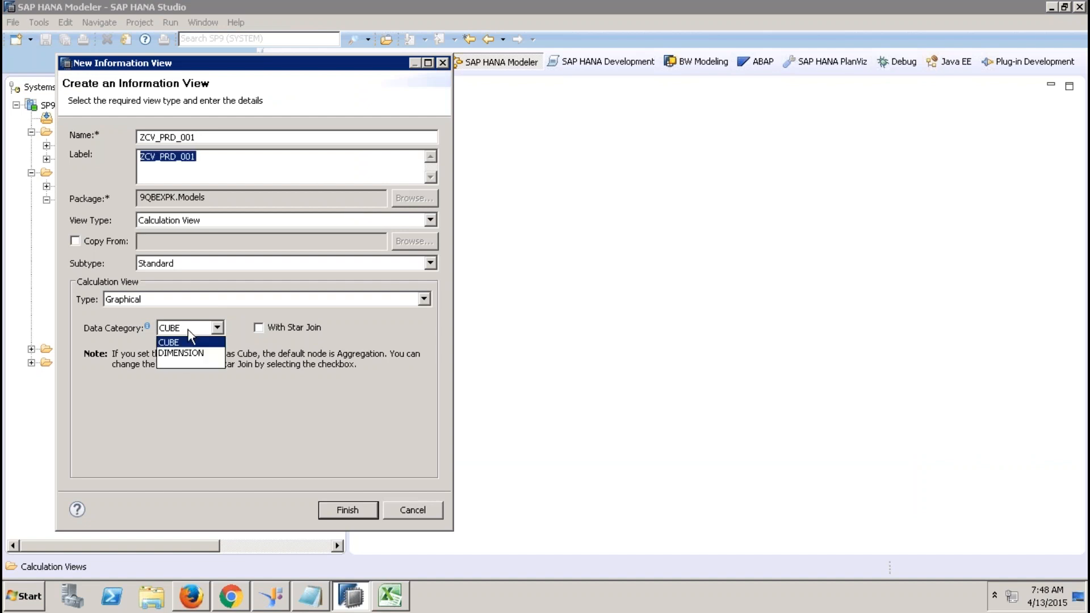
pyautogui.click(190, 348)
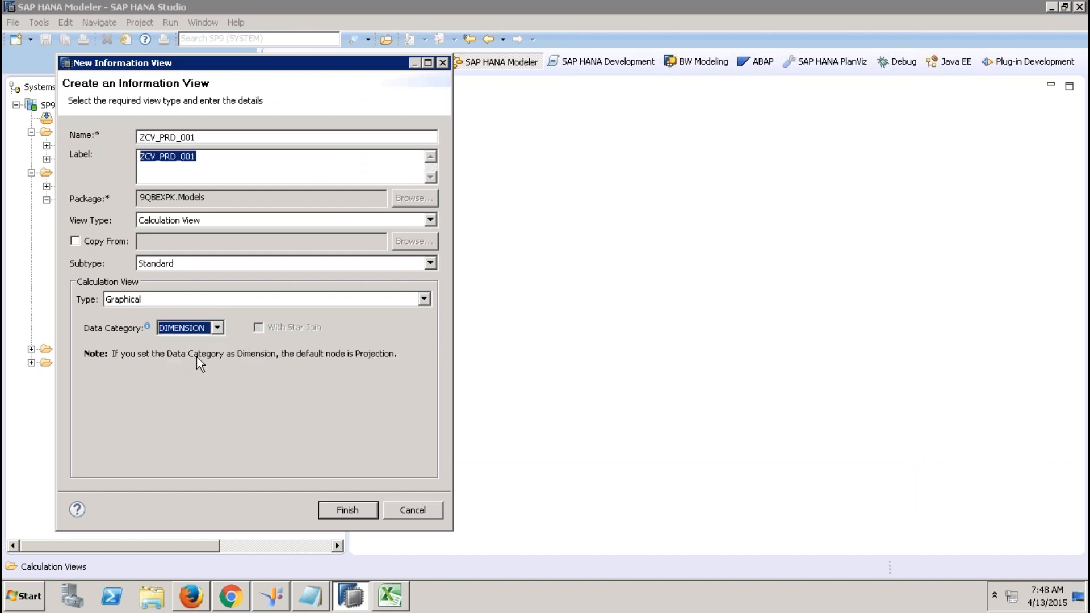
pyautogui.click(348, 511)
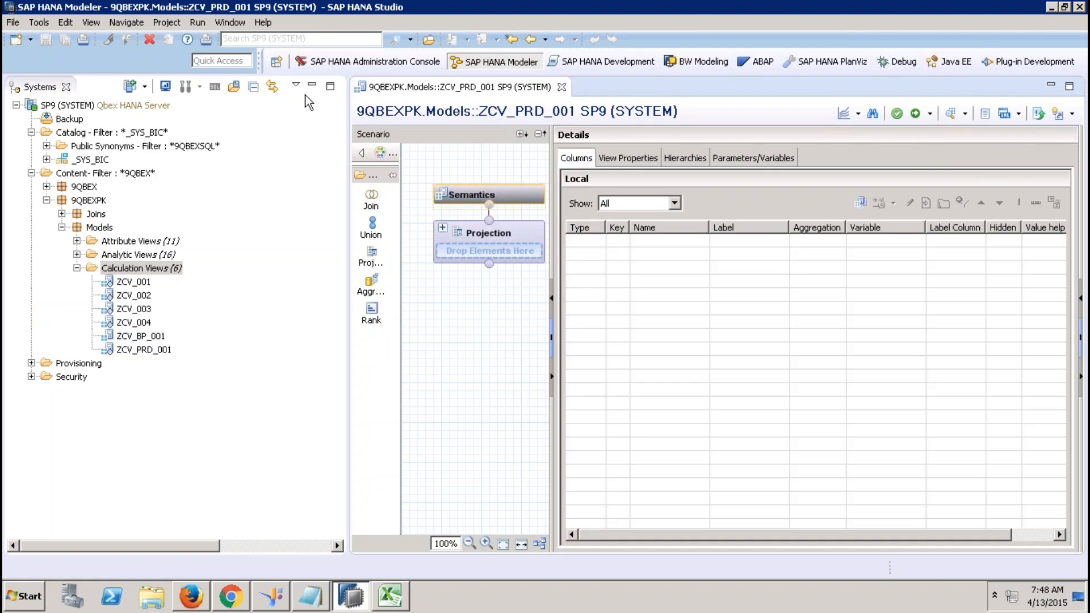
# Hide the Systems tree and place a Join_1 node on the scenario canvas.
pyautogui.click(311, 84)
pyautogui.click(53, 198)
pyautogui.click(178, 430)
pyautogui.moveTo(216, 437); pyautogui.dragTo(167, 424)
pyautogui.click(198, 420)
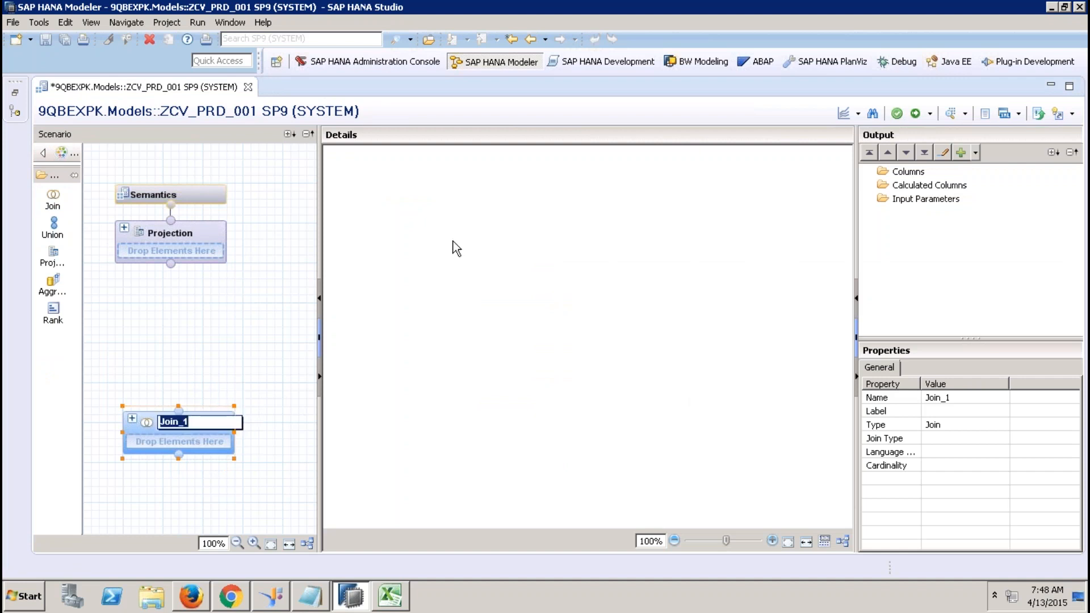
# Add the sap.hana.demo tables EPM.MasterData.Products and EPM.Util.Constants to Join_1.
pyautogui.rightClick(453, 241)
pyautogui.click(498, 248)
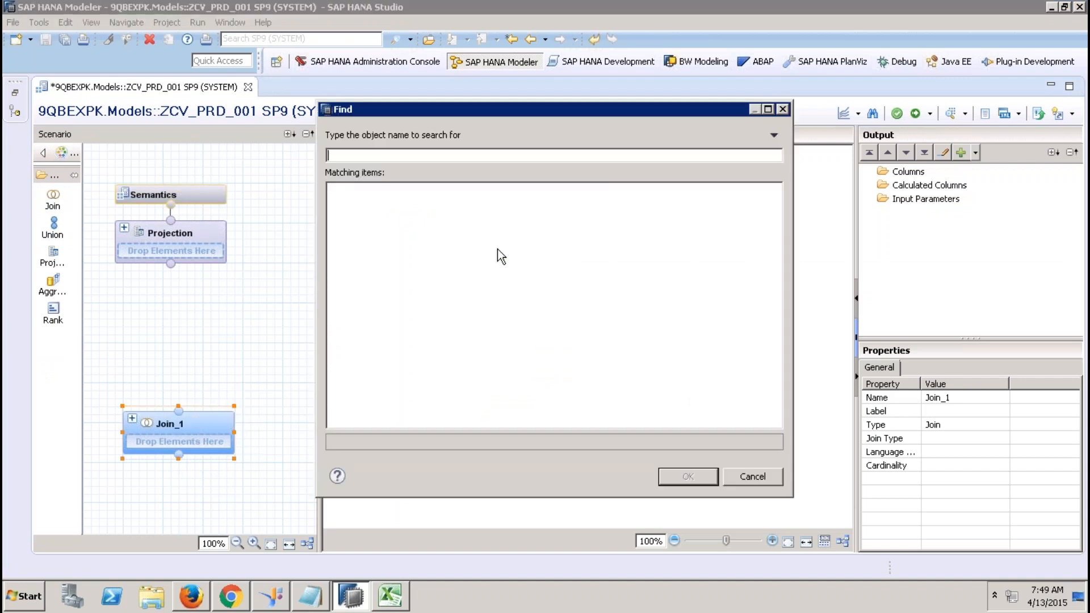
pyautogui.write('ssap.hana.demo')
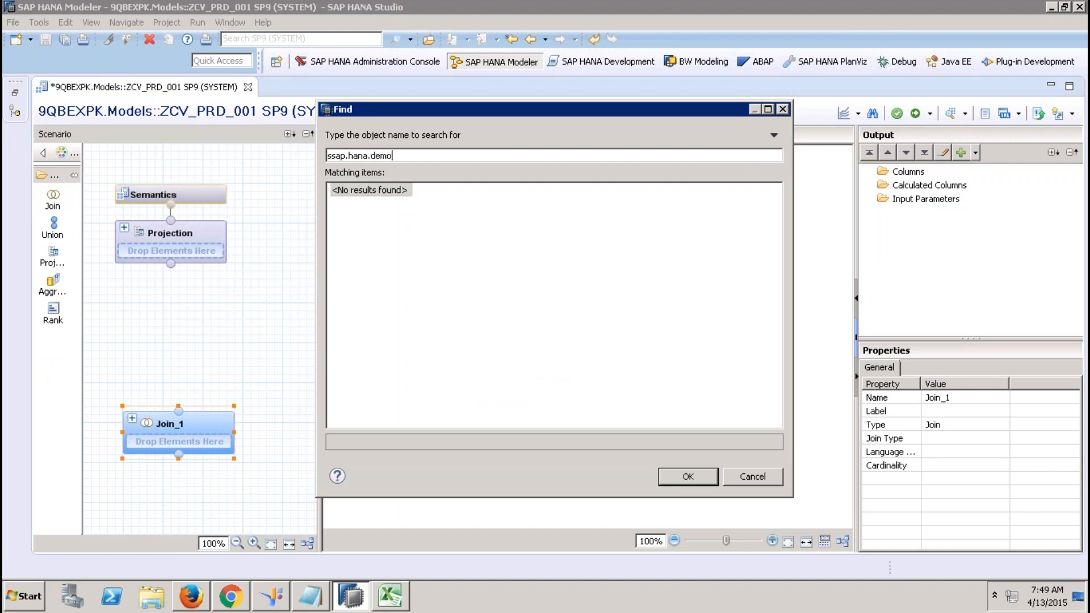
pyautogui.press('Delete')
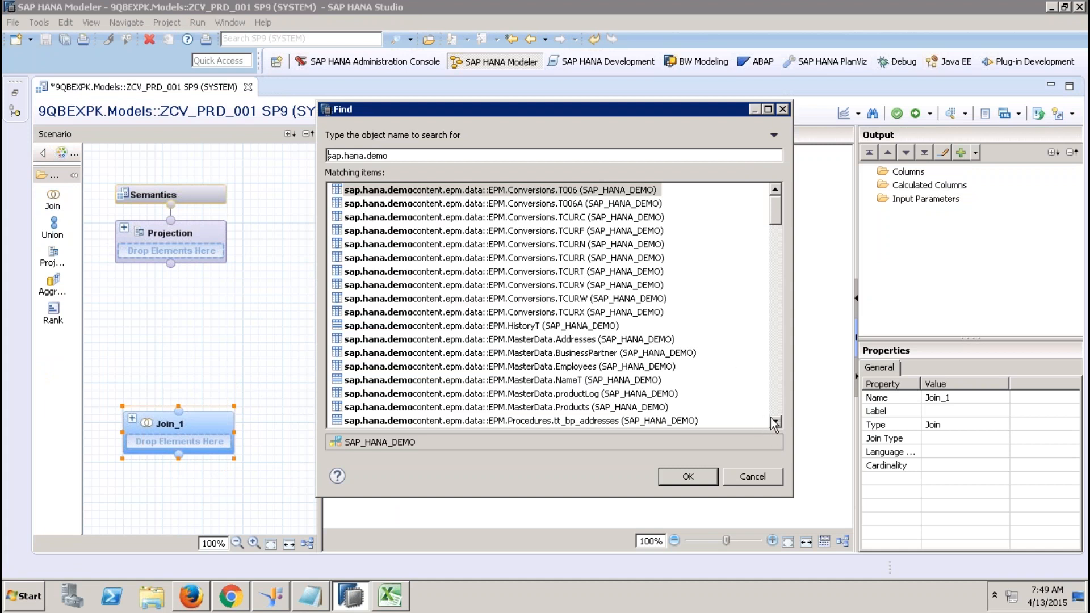
pyautogui.scroll(-3, 758, 395)
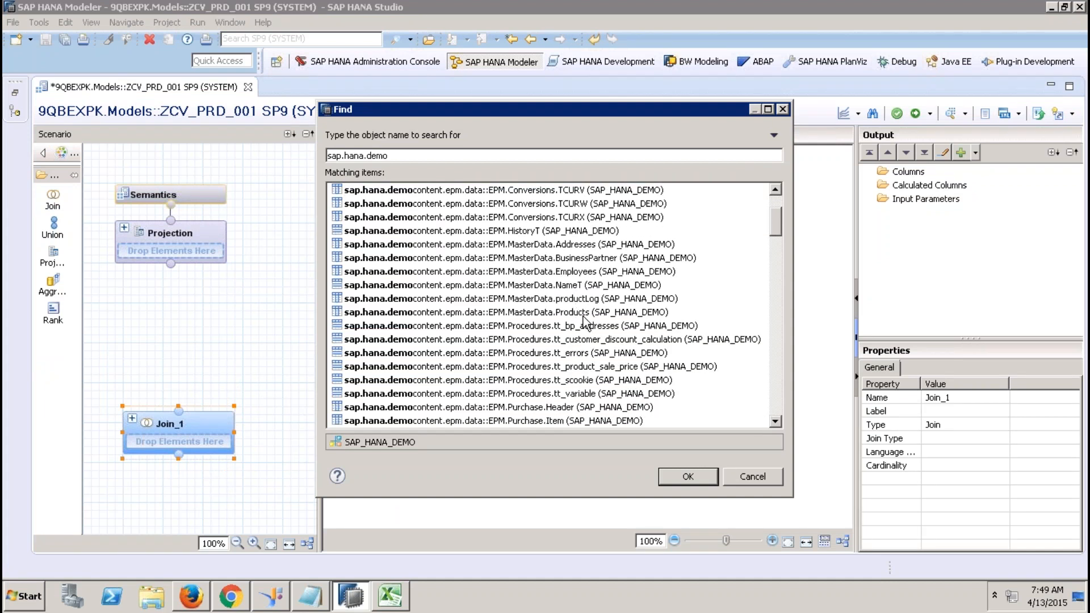
pyautogui.click(578, 312)
pyautogui.click(775, 423)
pyautogui.click(775, 423)
pyautogui.click(775, 423)
pyautogui.click(775, 423)
pyautogui.click(775, 423)
pyautogui.click(775, 423)
pyautogui.click(775, 423)
pyautogui.click(775, 423)
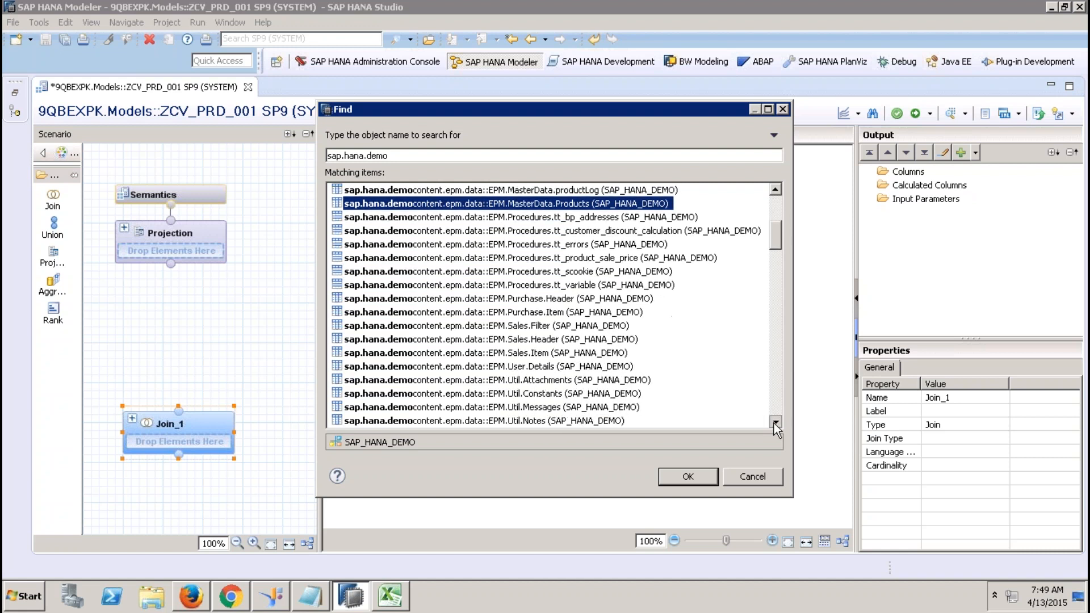
pyautogui.keyDown('ctrl'); pyautogui.click(615, 394); pyautogui.keyUp('ctrl')
pyautogui.click(688, 476)
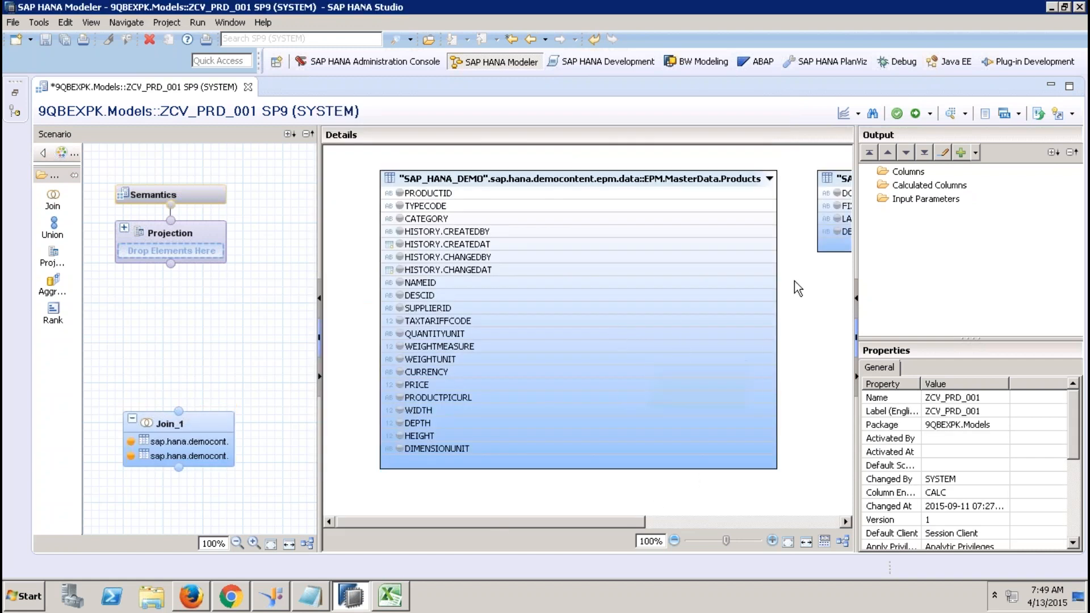
pyautogui.moveTo(642, 520); pyautogui.dragTo(699, 521)
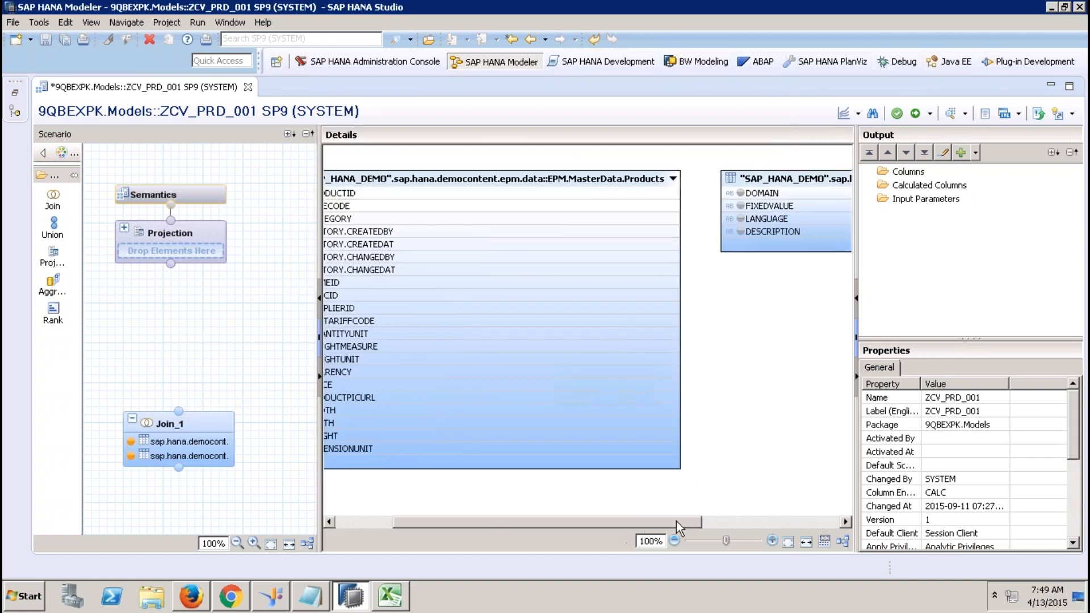
pyautogui.rightClick(779, 183)
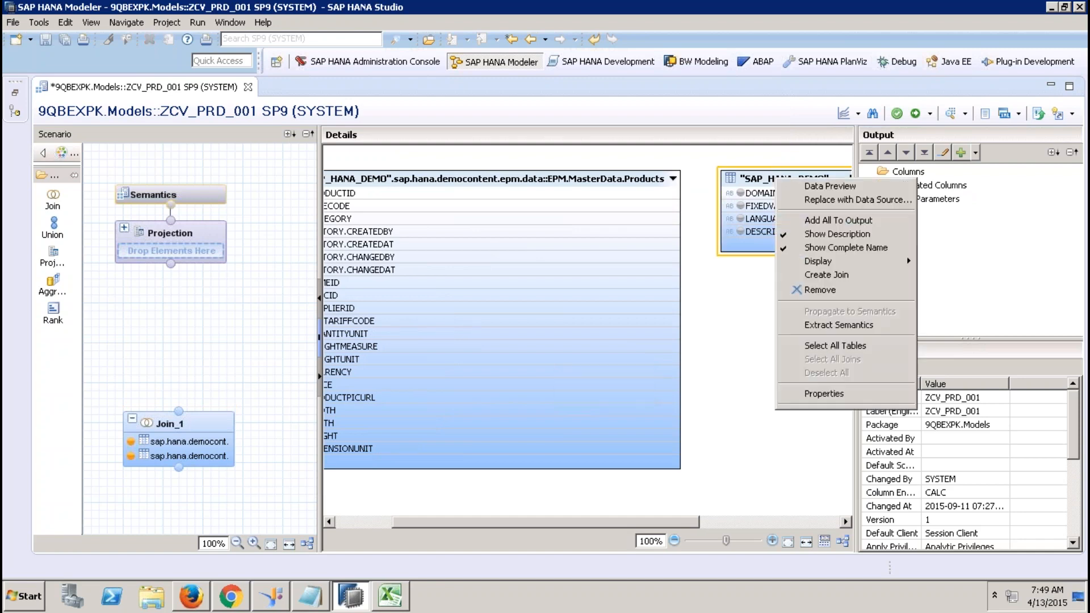
pyautogui.click(821, 190)
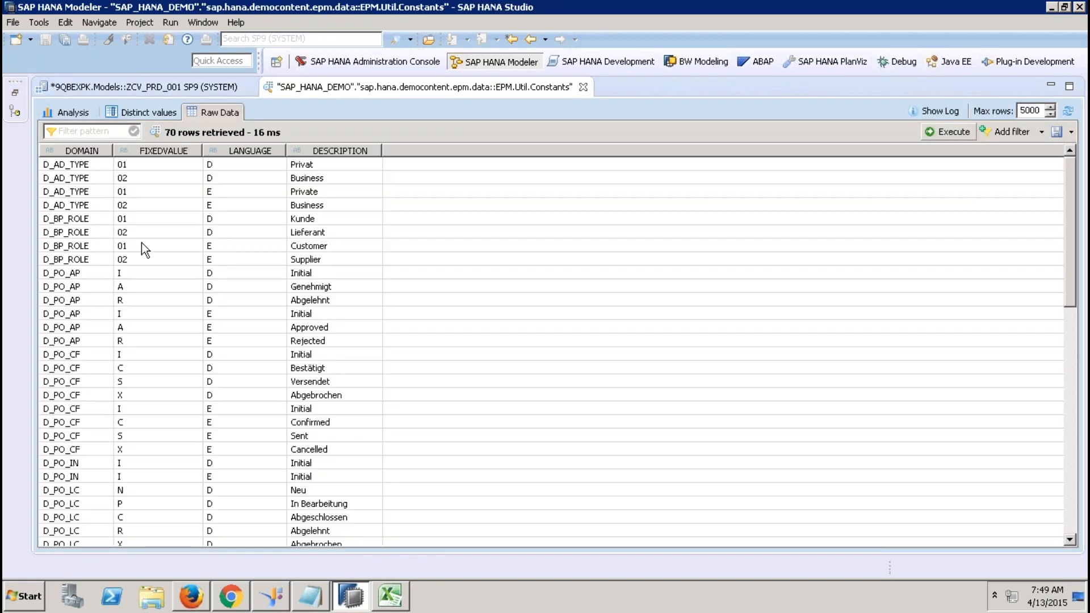
pyautogui.click(86, 354)
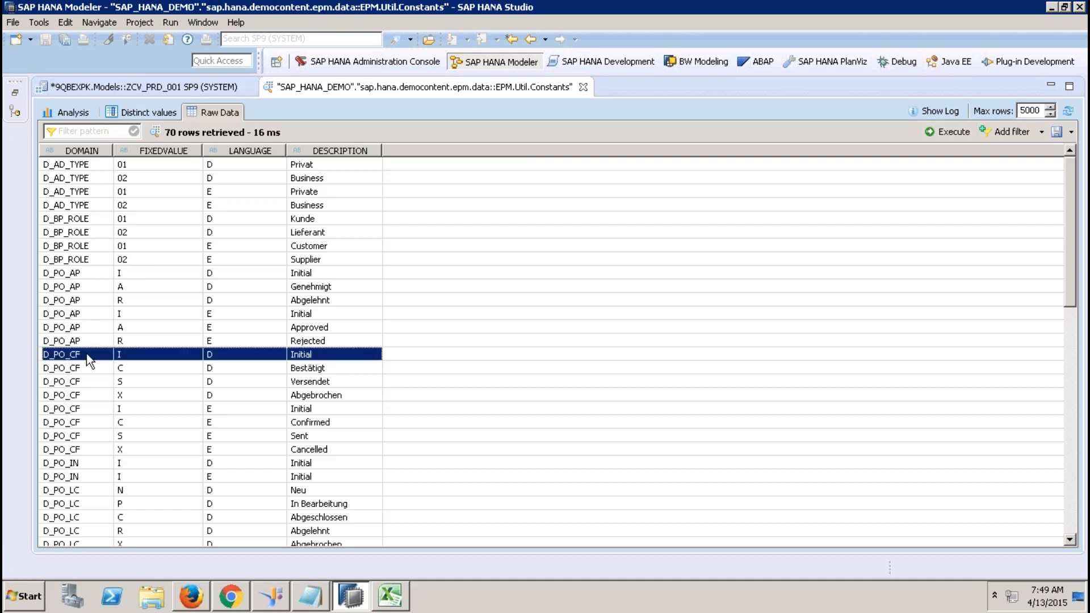
pyautogui.press('pagedown')
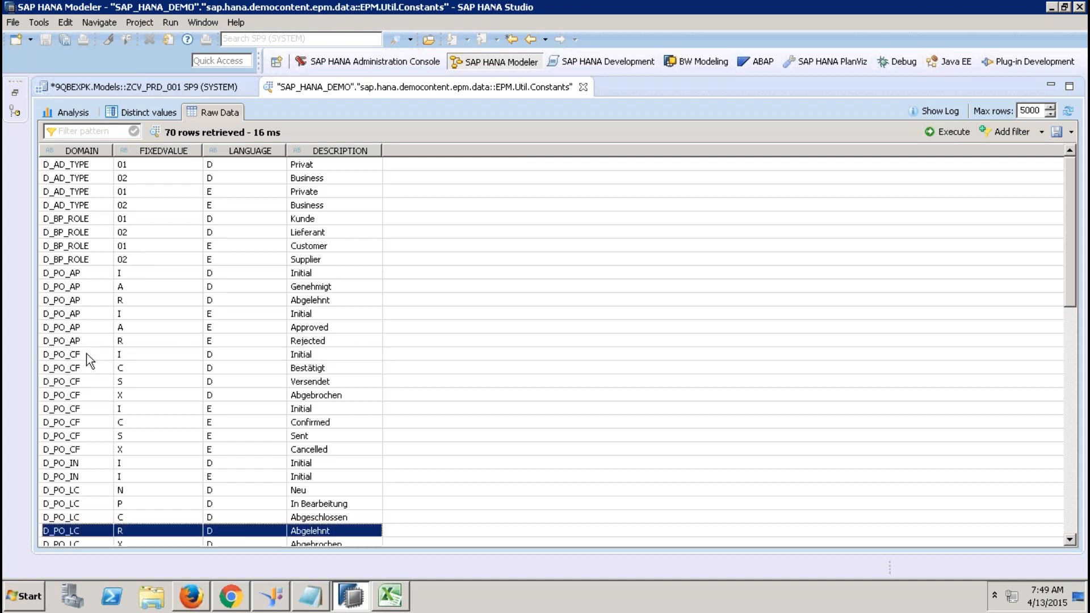
pyautogui.press('Down')
pyautogui.press('Down')
pyautogui.press('Down')
pyautogui.press('Down')
pyautogui.press('Down')
pyautogui.press('Down')
pyautogui.press('Down')
pyautogui.press('Down')
pyautogui.press('Down')
pyautogui.press('Down')
pyautogui.press('Down')
pyautogui.press('Down')
pyautogui.press('Down')
pyautogui.press('Down')
pyautogui.press('Down')
pyautogui.press('Down')
pyautogui.press('Down')
pyautogui.press('Down')
pyautogui.press('Down')
pyautogui.press('Down')
pyautogui.press('Down')
pyautogui.press('Down')
pyautogui.press('Down')
pyautogui.press('Down')
pyautogui.press('Down')
pyautogui.press('Down')
pyautogui.press('Down')
pyautogui.press('Down')
pyautogui.press('Down')
pyautogui.press('Down')
pyautogui.press('Down')
pyautogui.press('Down')
pyautogui.press('Down')
pyautogui.press('Down')
pyautogui.press('Down')
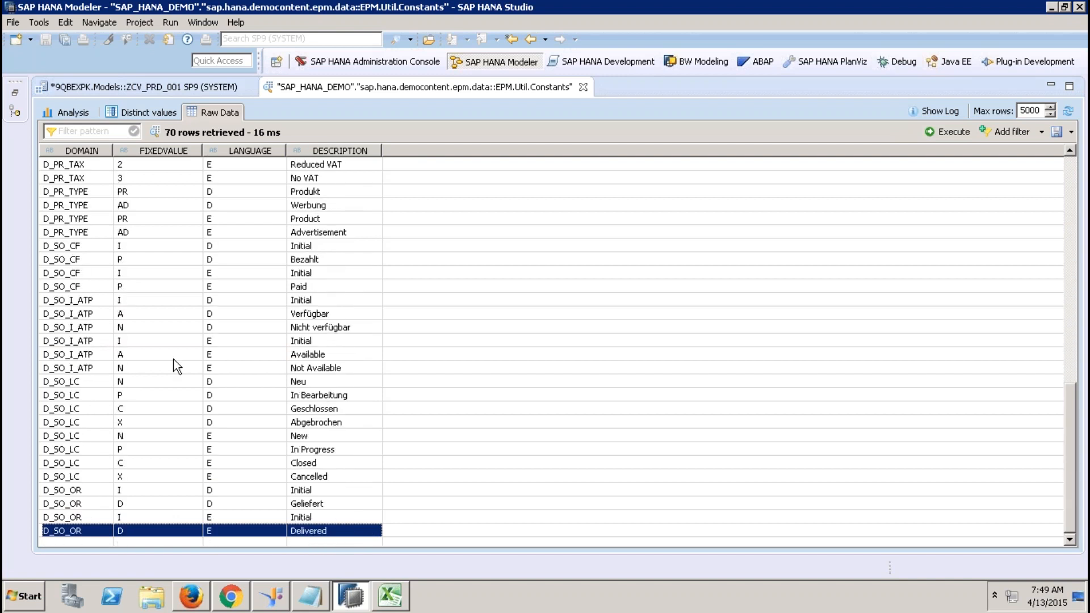
pyautogui.click(84, 193)
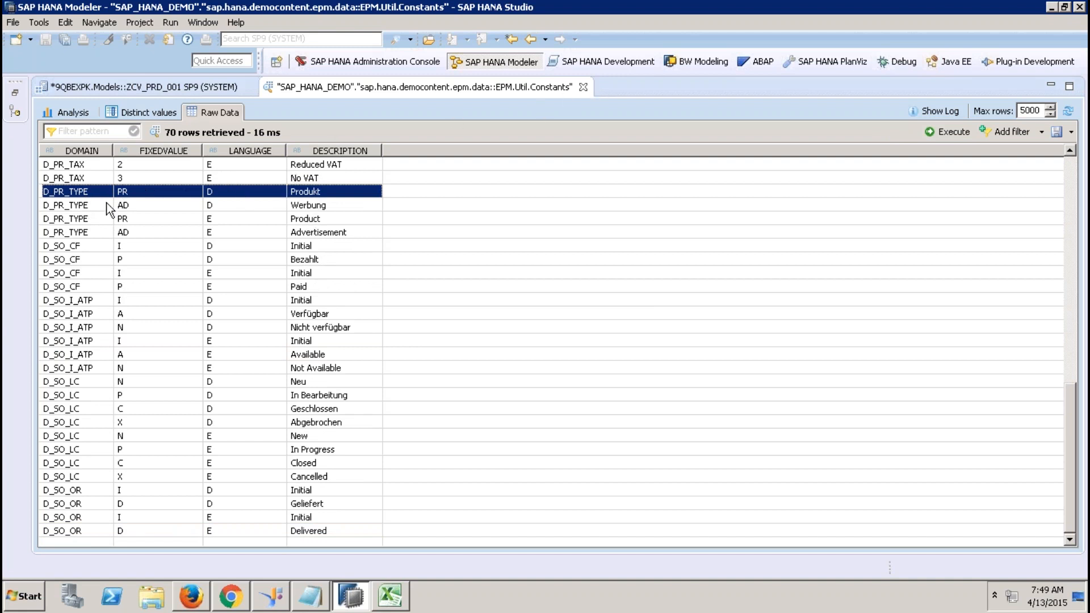
pyautogui.click(584, 86)
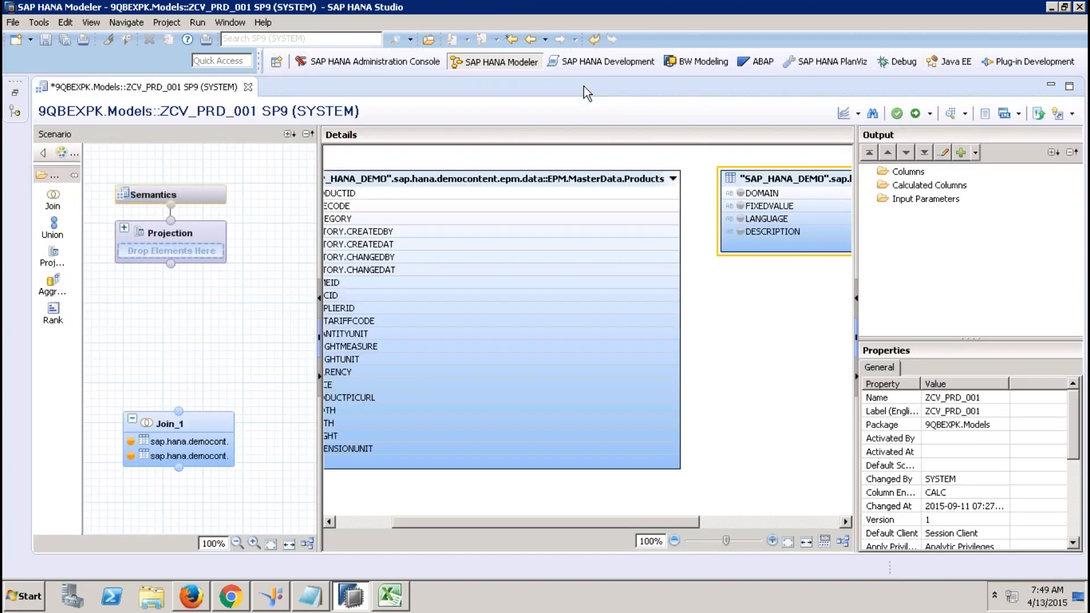
# Preview the Constants table's raw data sorted by FIXEDVALUE.
pyautogui.rightClick(812, 175)
pyautogui.click(864, 183)
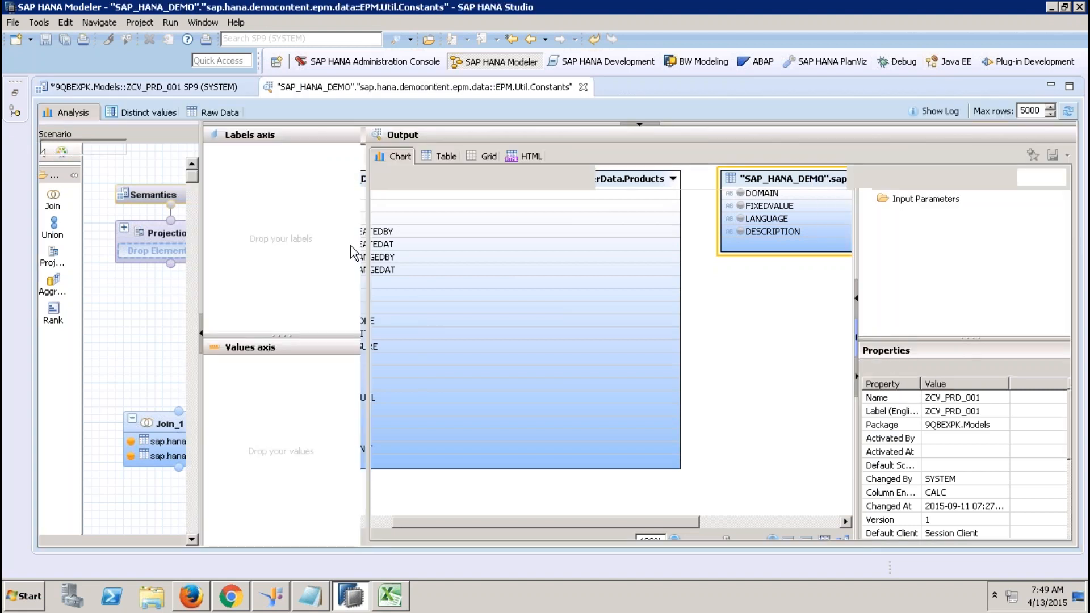
pyautogui.click(221, 111)
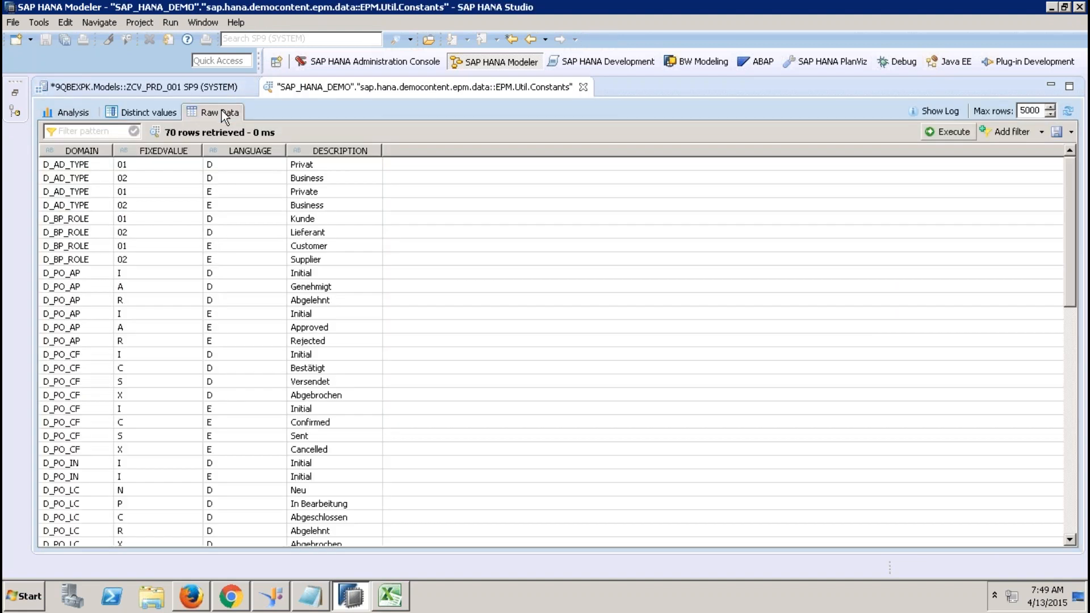
pyautogui.click(1070, 436)
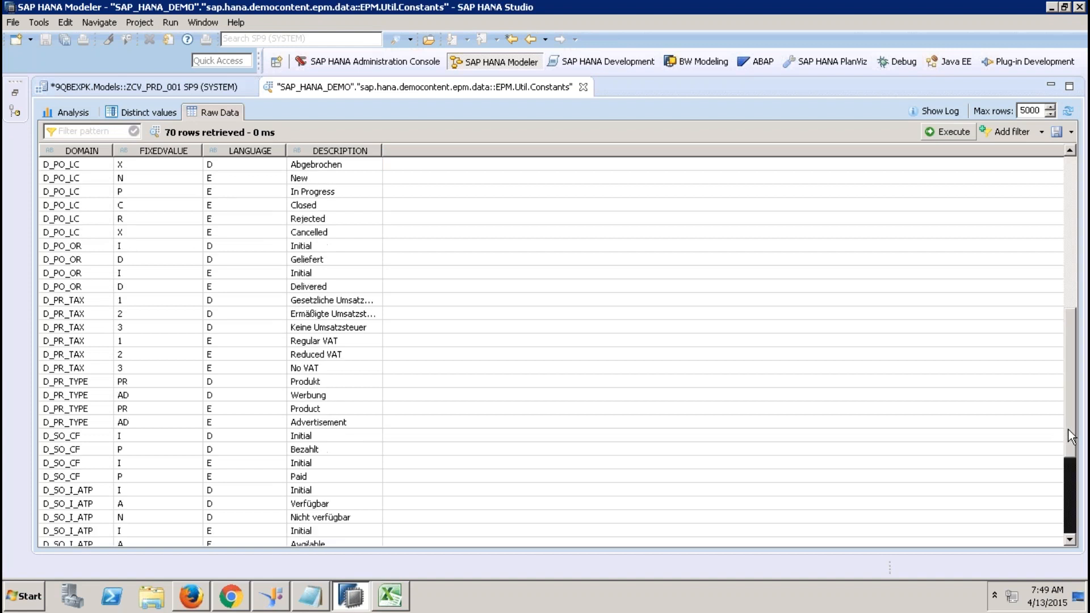
pyautogui.click(138, 380)
pyautogui.click(168, 149)
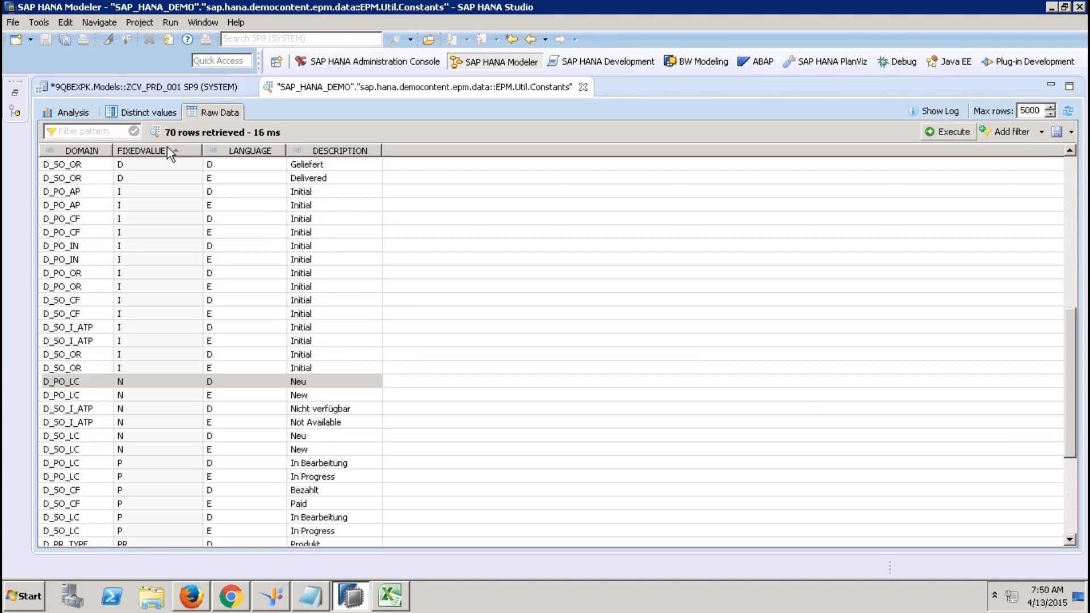
pyautogui.click(1071, 494)
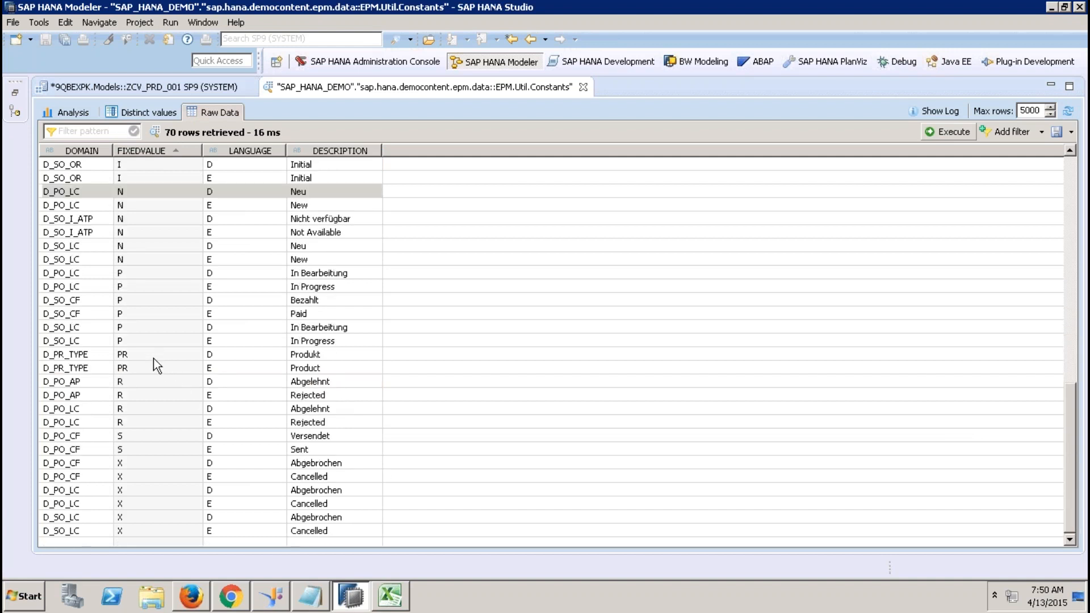
# Close the preview and request deleting the Constants table from Join_1.
pyautogui.click(583, 87)
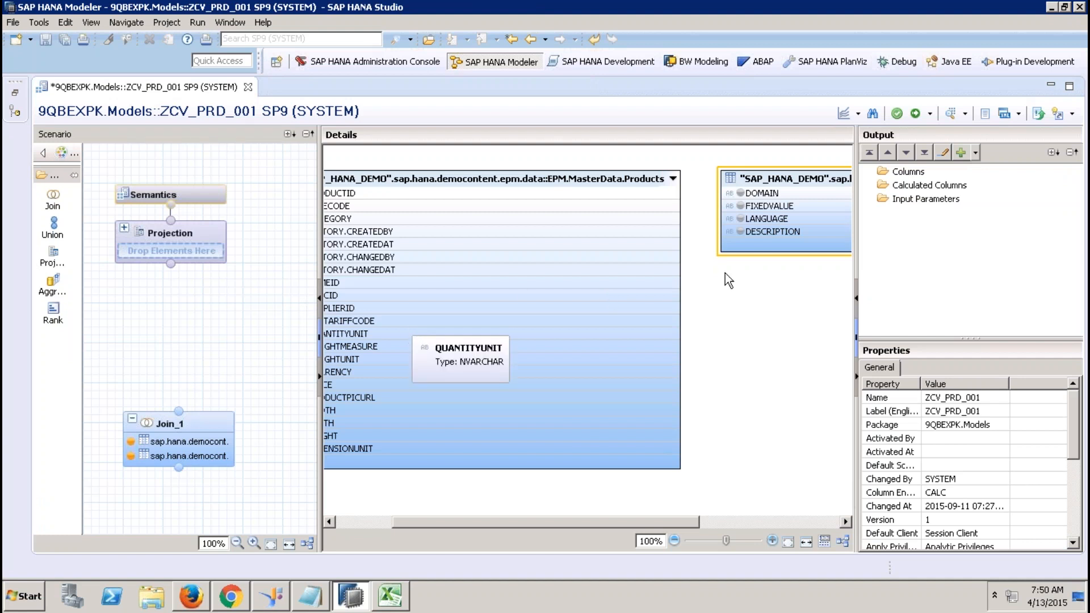
pyautogui.click(805, 183)
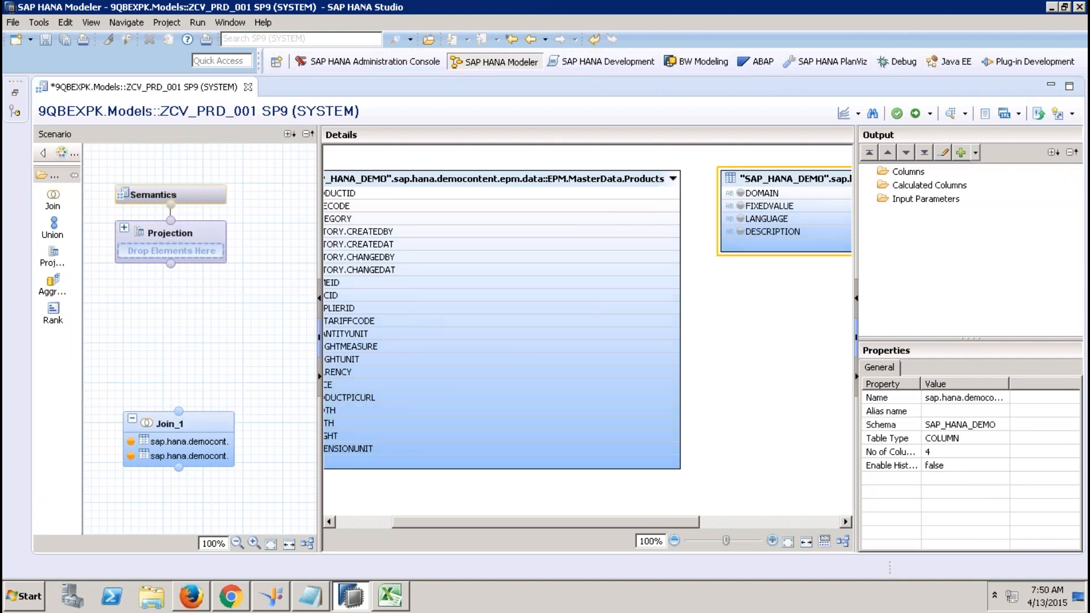
pyautogui.press('Delete')
# Confirm removing Constants from Join_1 and add a new Projection_1 node.
pyautogui.click(618, 301)
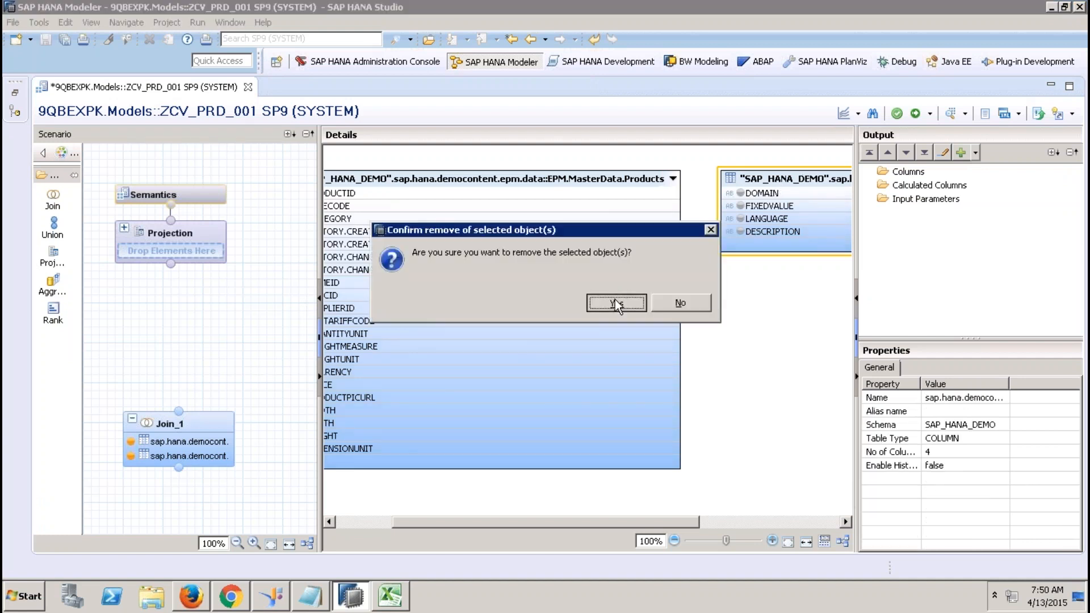
pyautogui.moveTo(195, 419); pyautogui.dragTo(155, 330)
pyautogui.moveTo(67, 255); pyautogui.dragTo(272, 470)
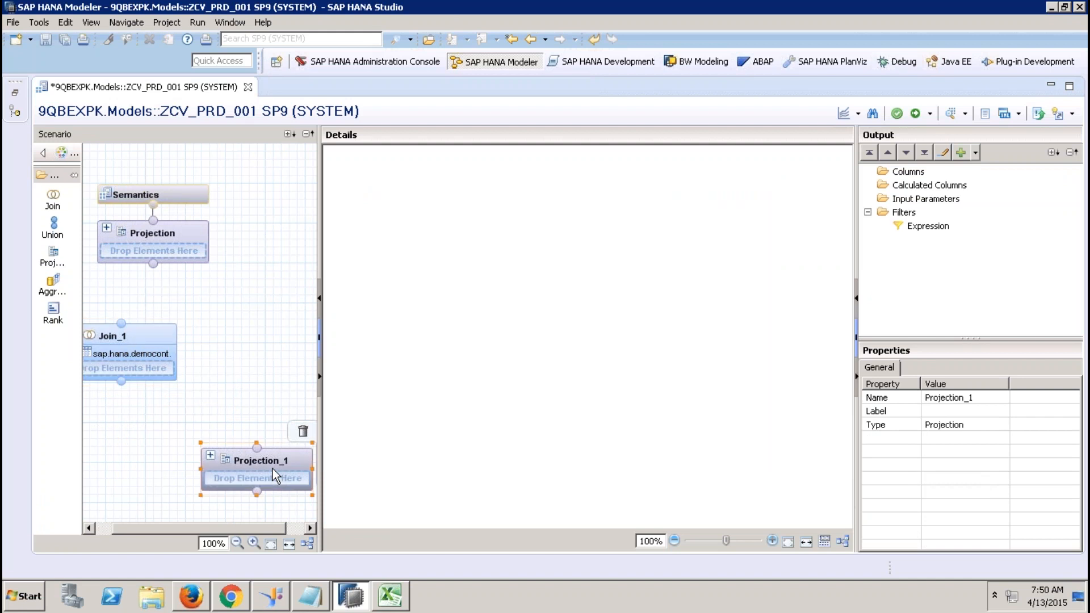
# Add EPM.Util.Constants from sap.hana.demo as Projection_1's data source.
pyautogui.rightClick(465, 264)
pyautogui.click(483, 272)
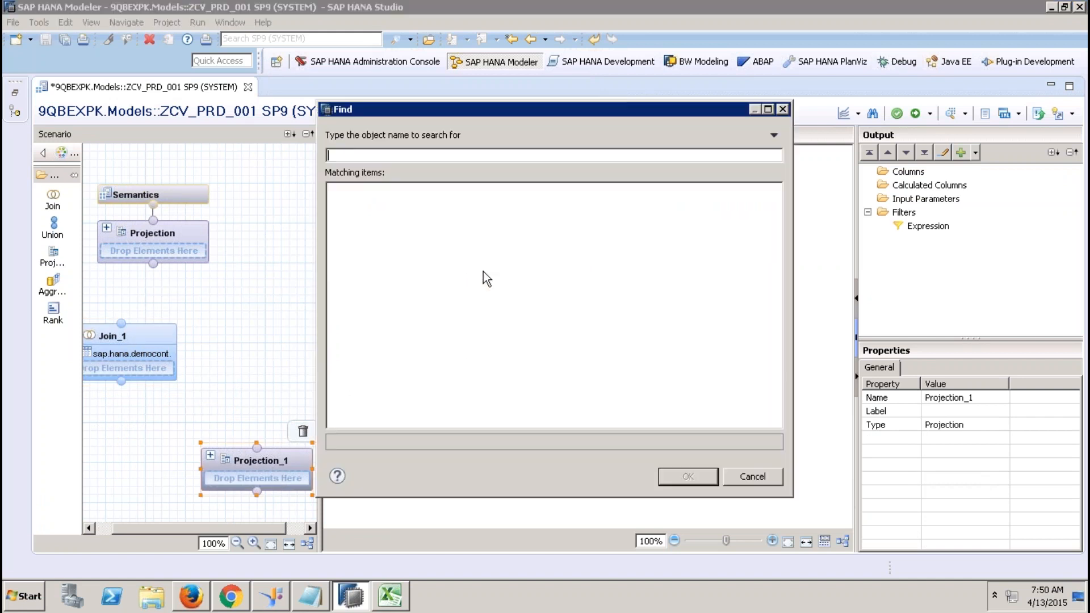
pyautogui.write('sap.hana.demo')
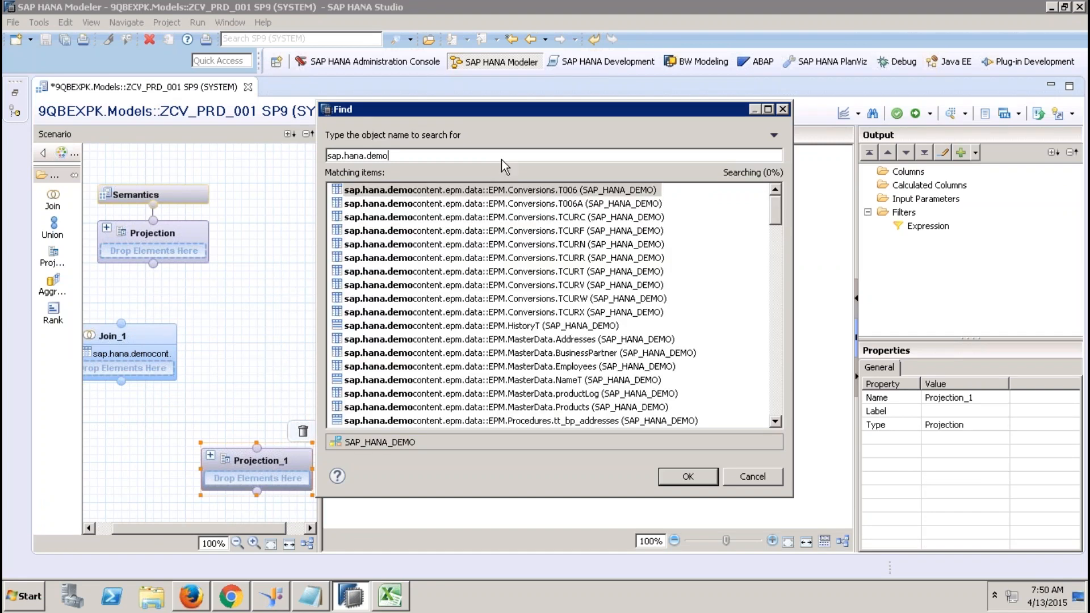
pyautogui.scroll(-5, 781, 407)
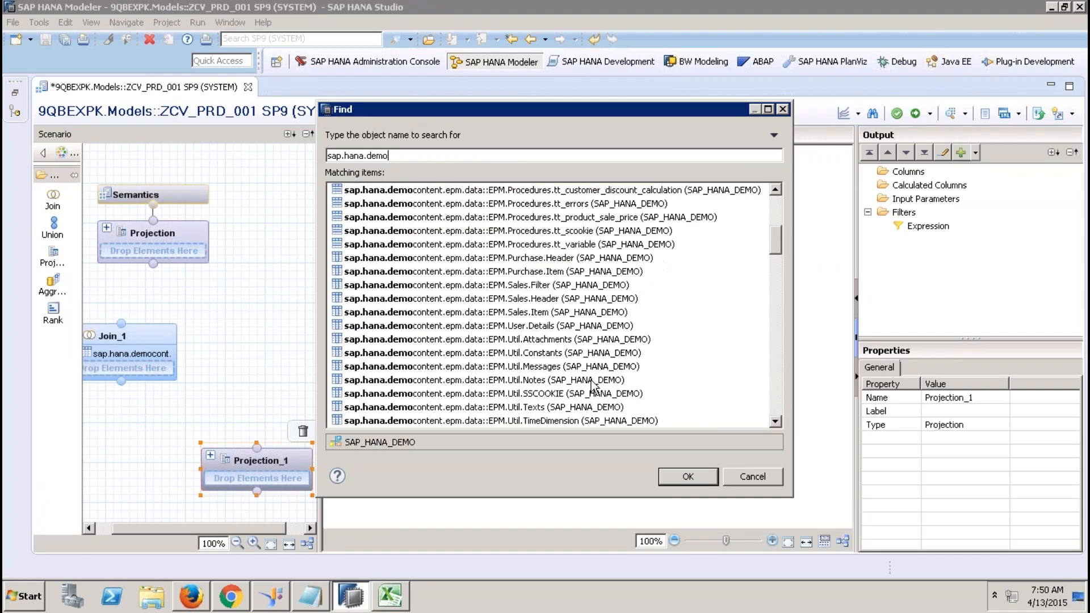
pyautogui.doubleClick(574, 364)
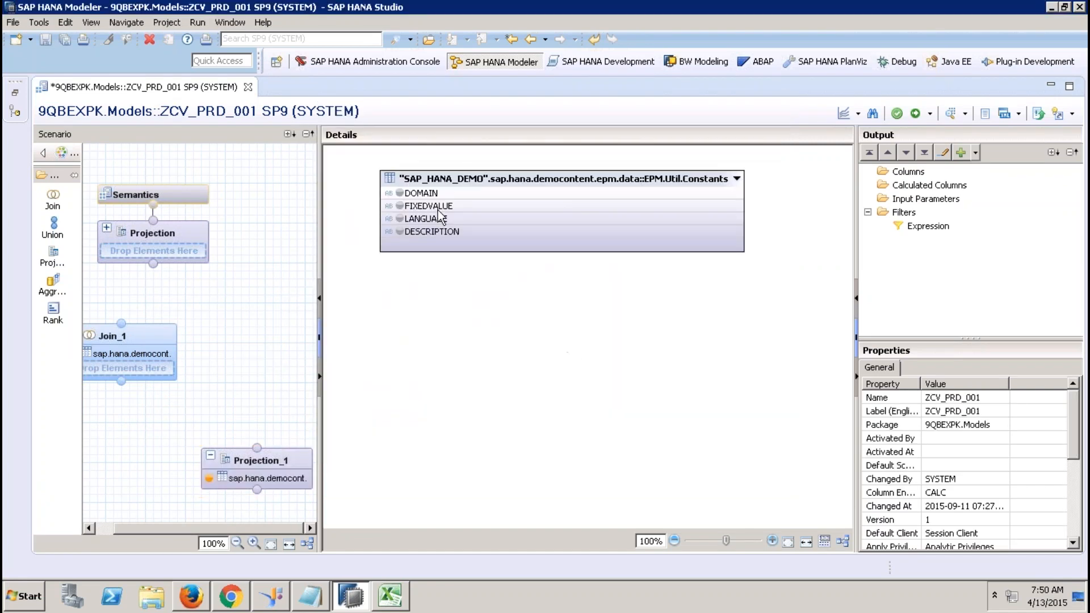
# Filter Projection_1's DOMAIN column to equal D_PR_TYPE.
pyautogui.rightClick(434, 194)
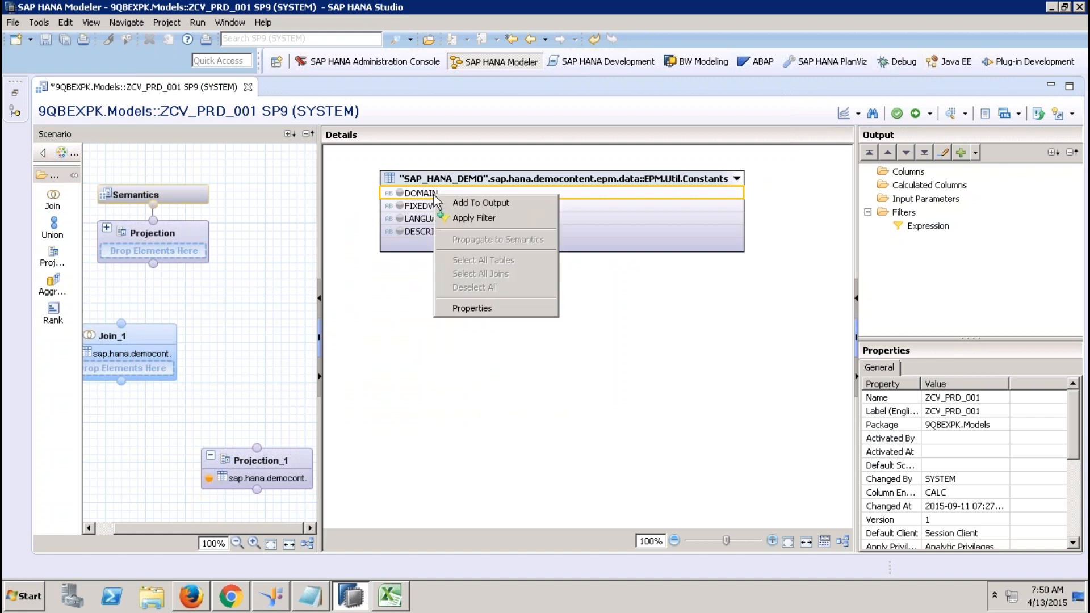
pyautogui.click(476, 217)
pyautogui.click(351, 138)
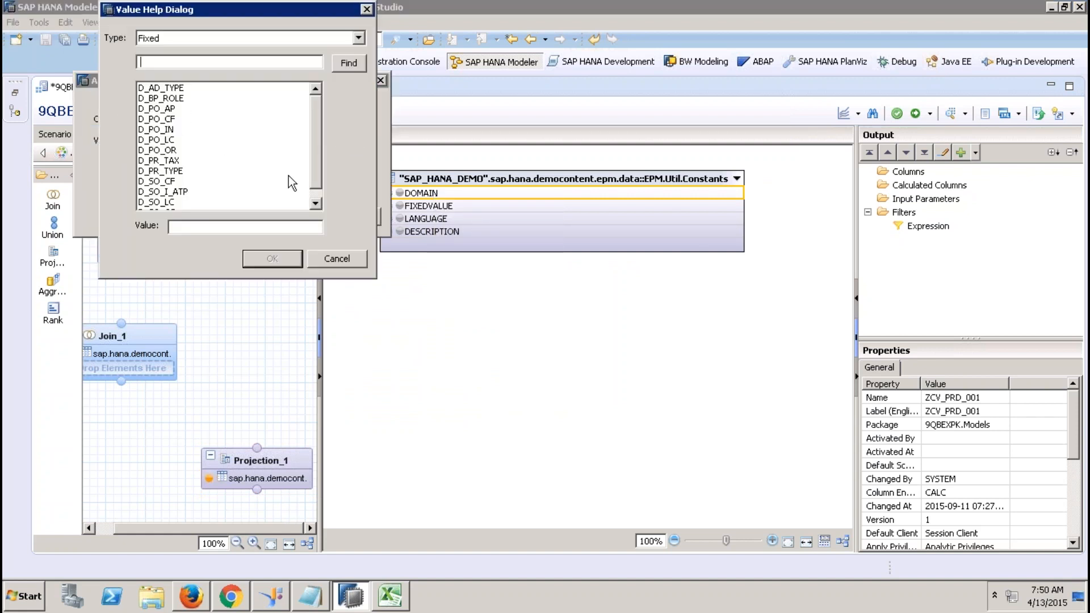
pyautogui.click(315, 203)
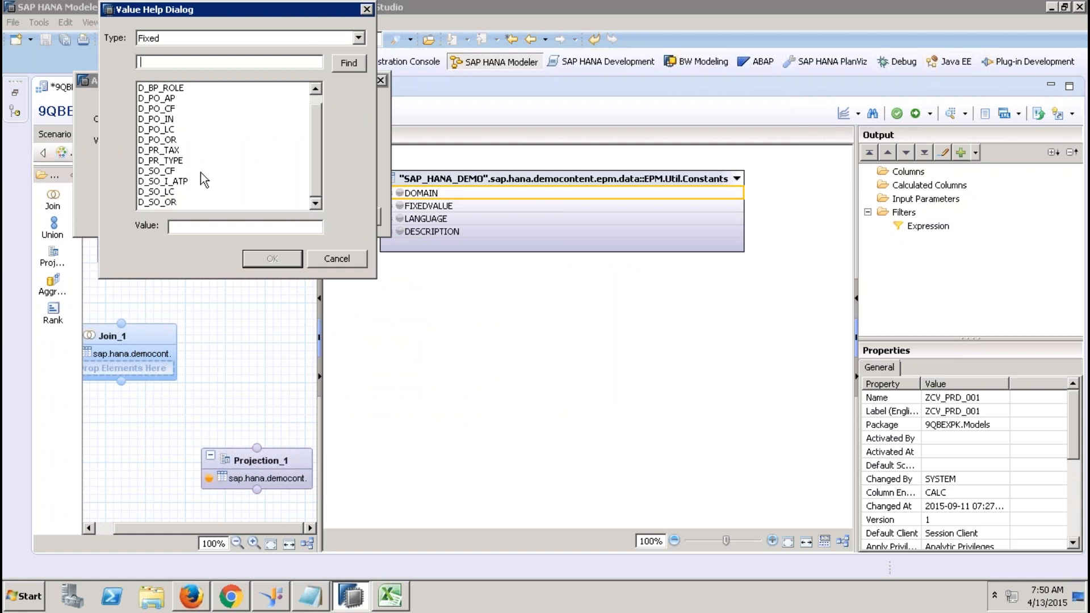
pyautogui.click(183, 161)
pyautogui.click(272, 261)
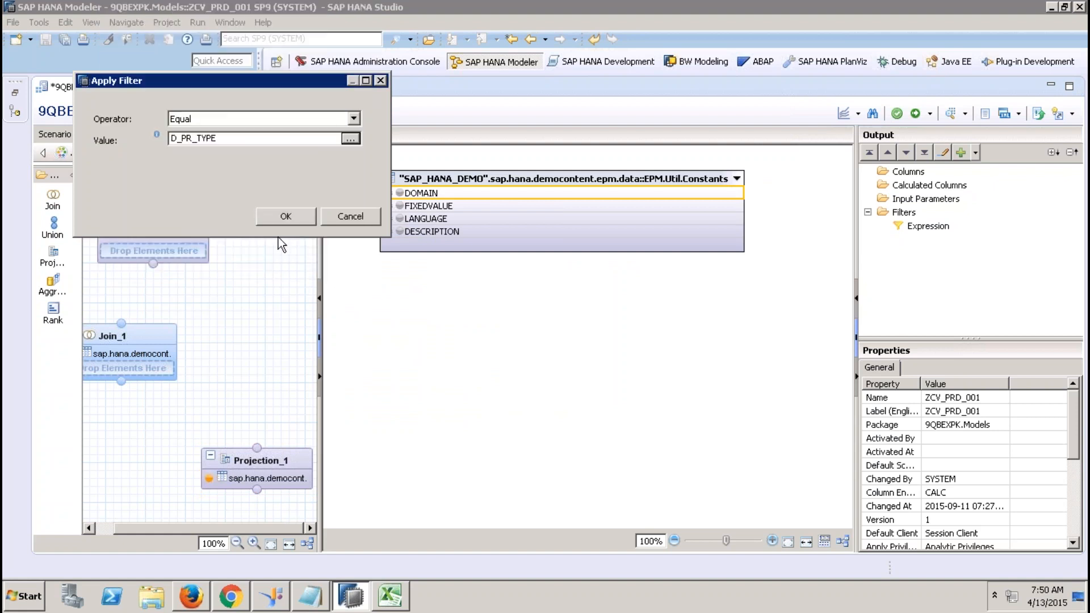
pyautogui.click(281, 218)
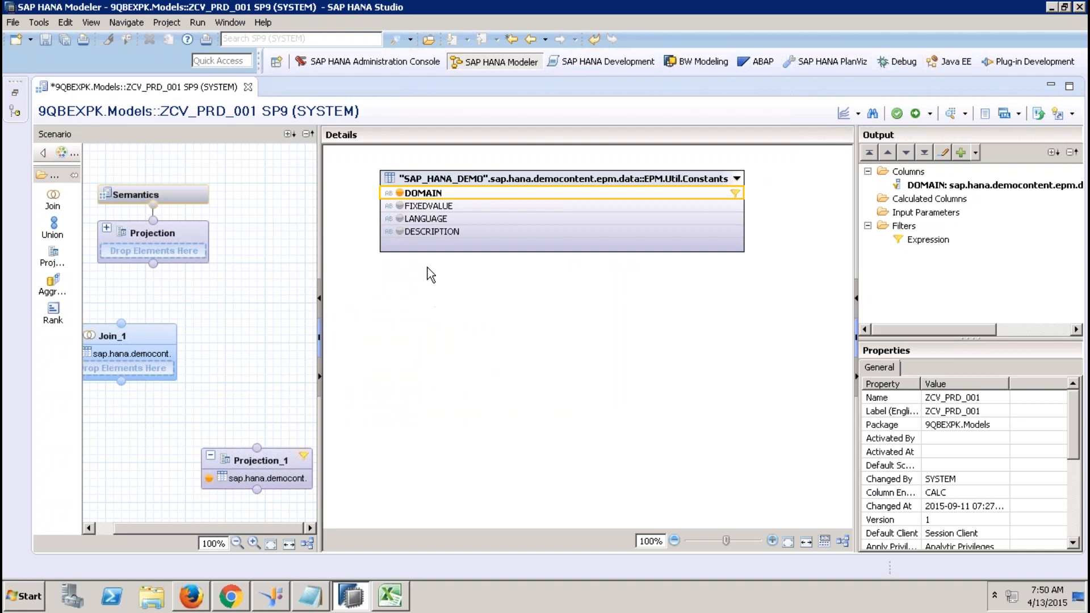
# Output FIXEDVALUE, LANGUAGE and DESCRIPTION, then connect Projection_1 into Join_1.
pyautogui.click(400, 206)
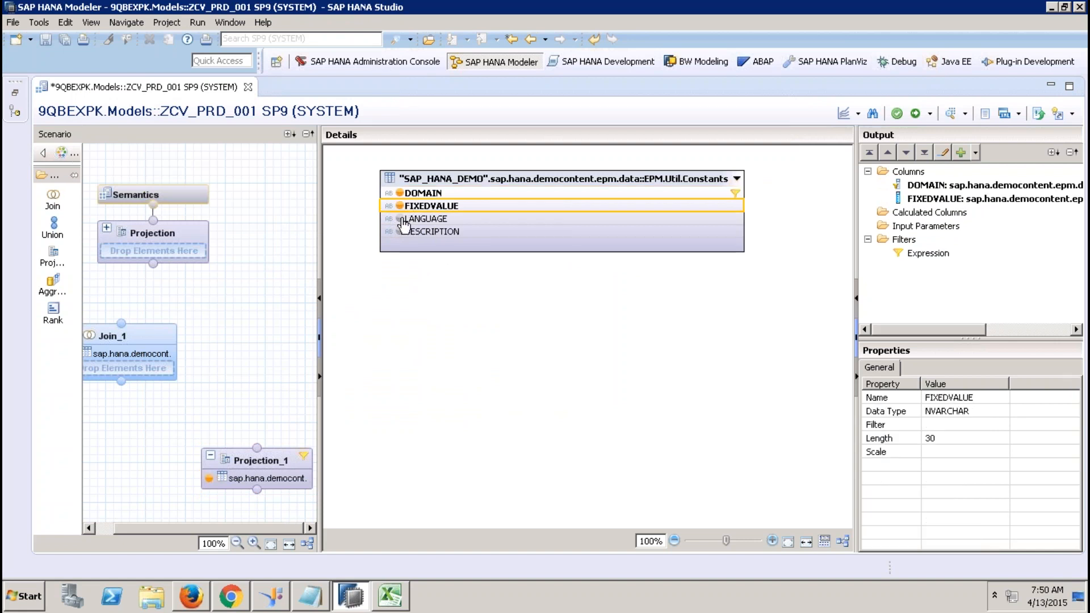
pyautogui.click(400, 219)
pyautogui.click(401, 231)
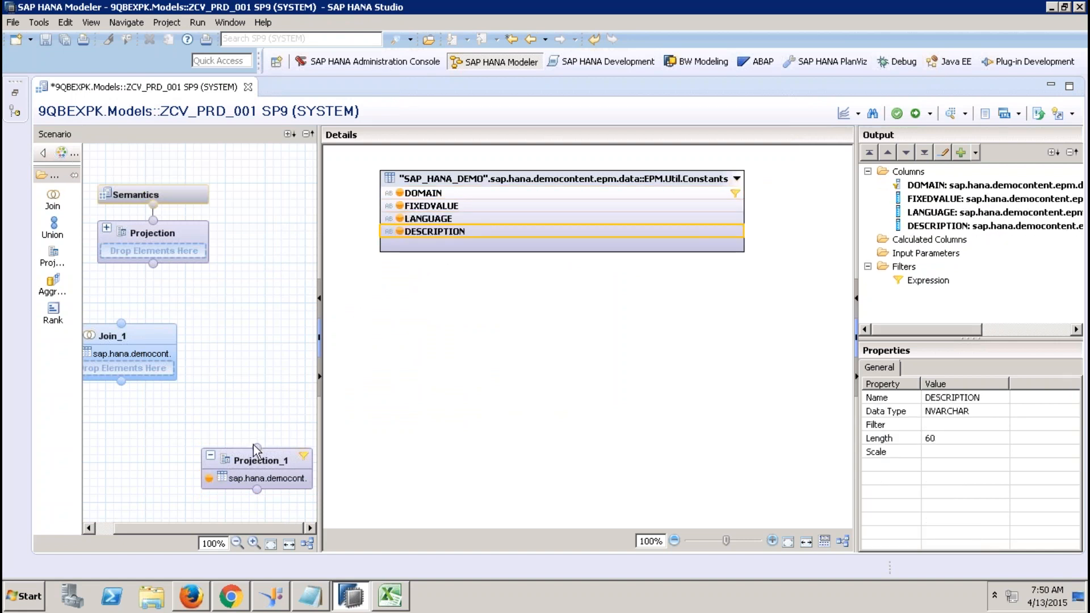
pyautogui.moveTo(256, 447); pyautogui.dragTo(135, 349)
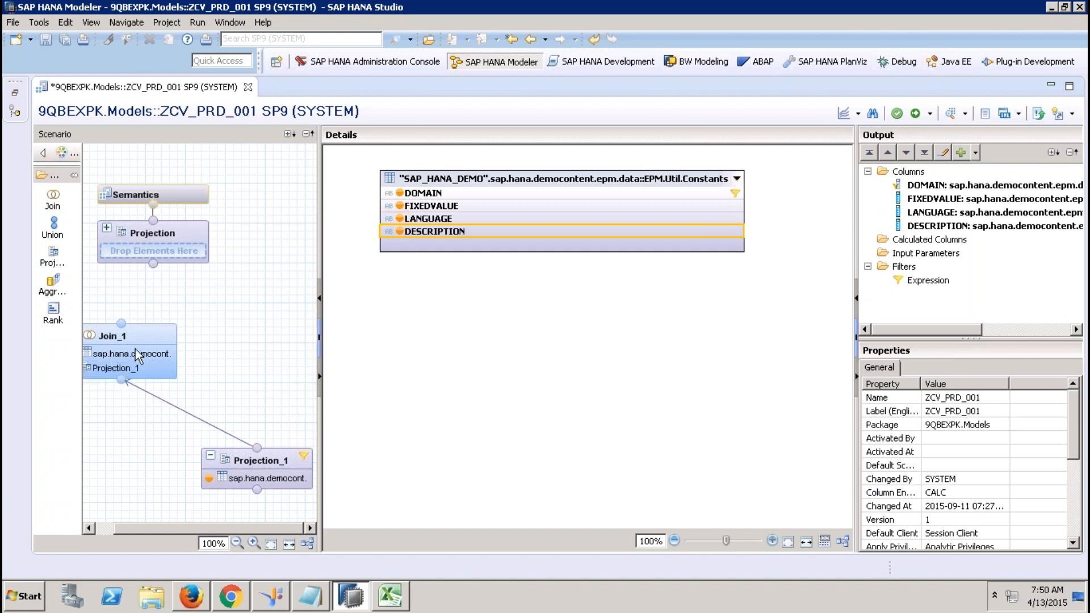
# Join Products TYPECODE to the Constants FIXEDVALUE column in Join_1.
pyautogui.click(138, 334)
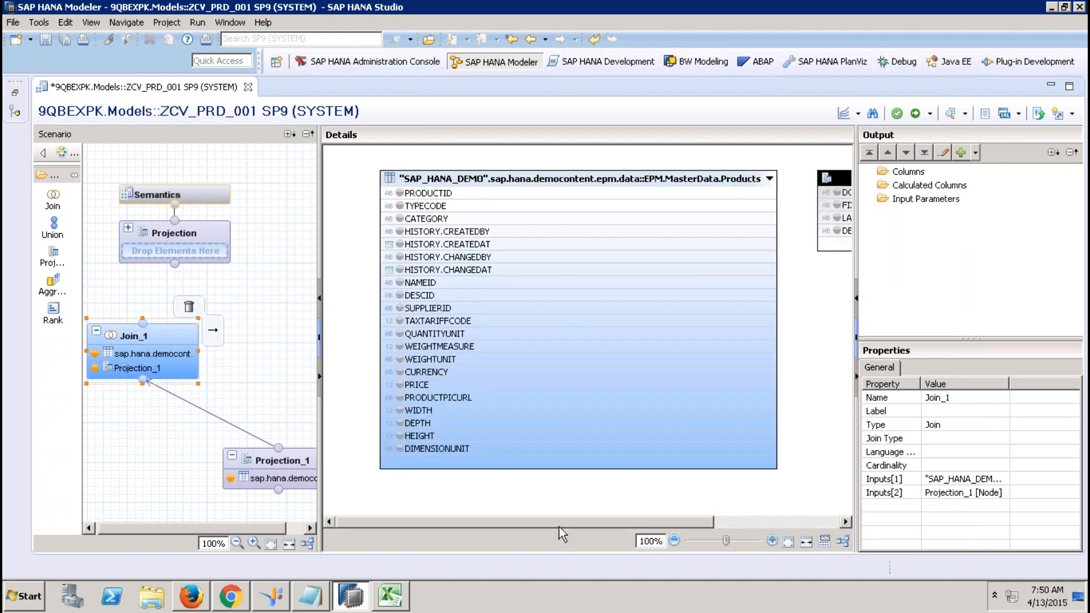
pyautogui.moveTo(559, 524); pyautogui.dragTo(597, 522)
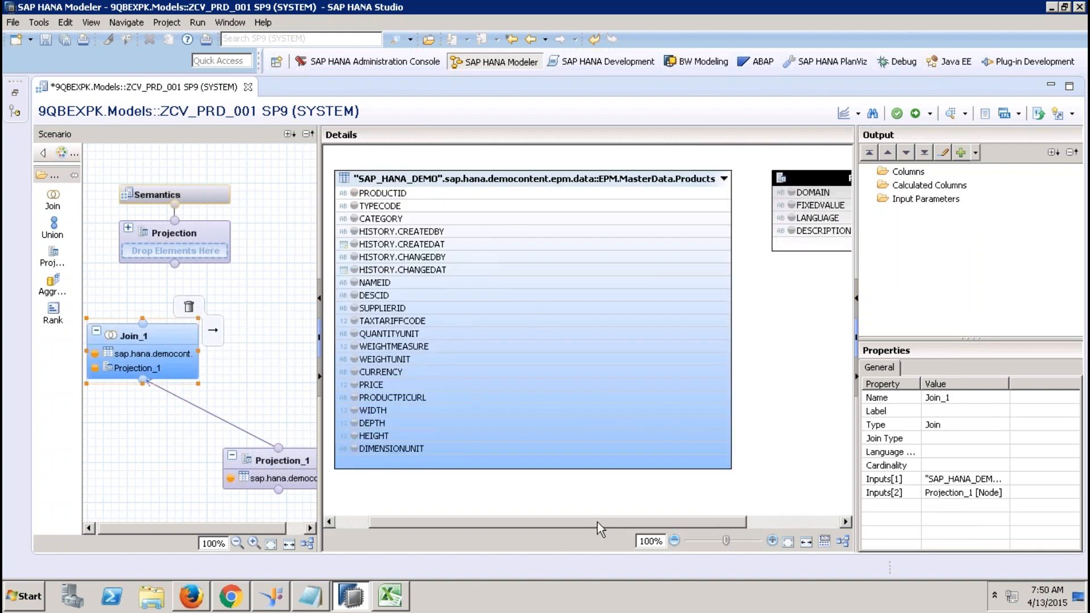
pyautogui.rightClick(765, 305)
pyautogui.click(756, 271)
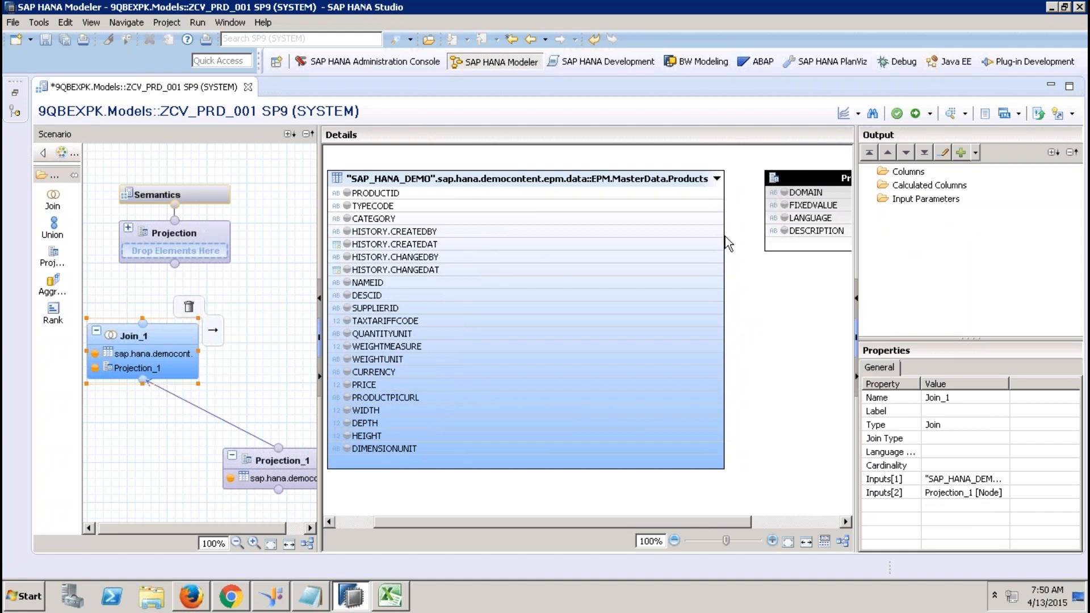
pyautogui.moveTo(716, 206); pyautogui.dragTo(778, 205)
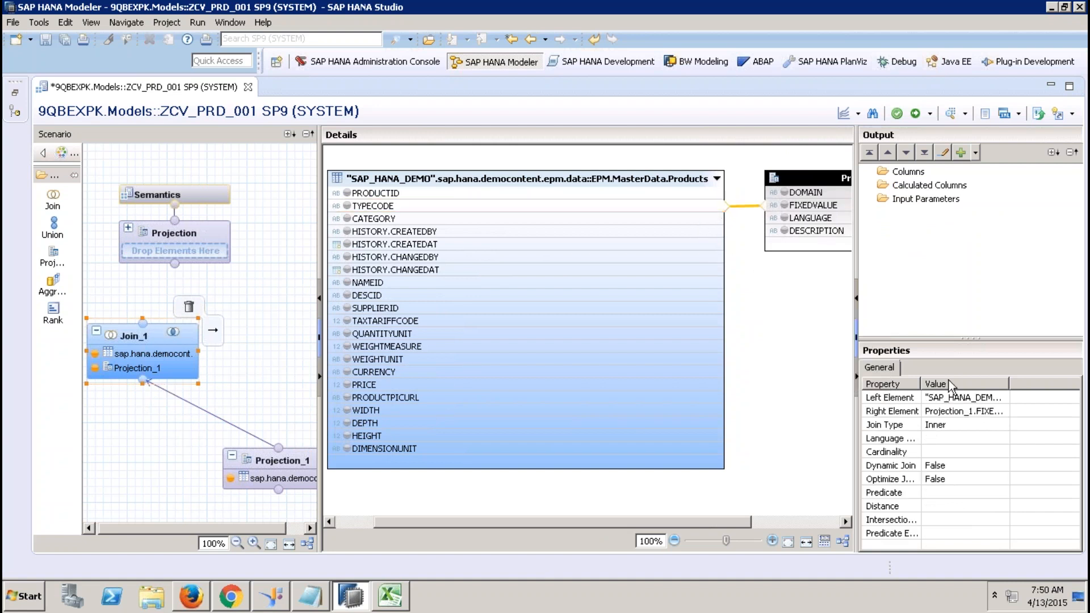
# Make Join_1 a Text Join with LANGUAGE as its language column.
pyautogui.click(976, 443)
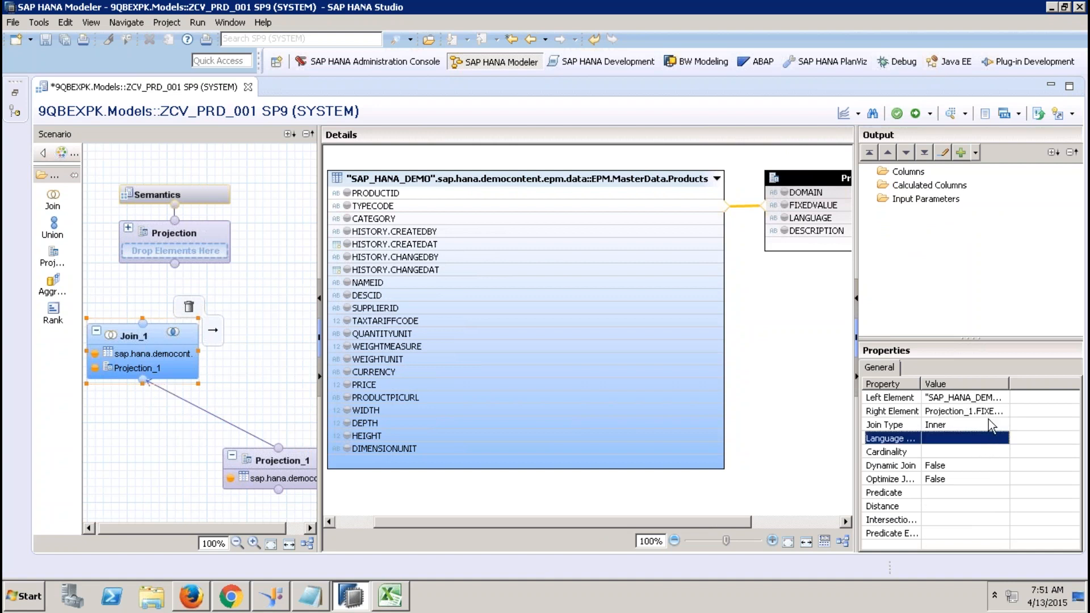
pyautogui.click(966, 424)
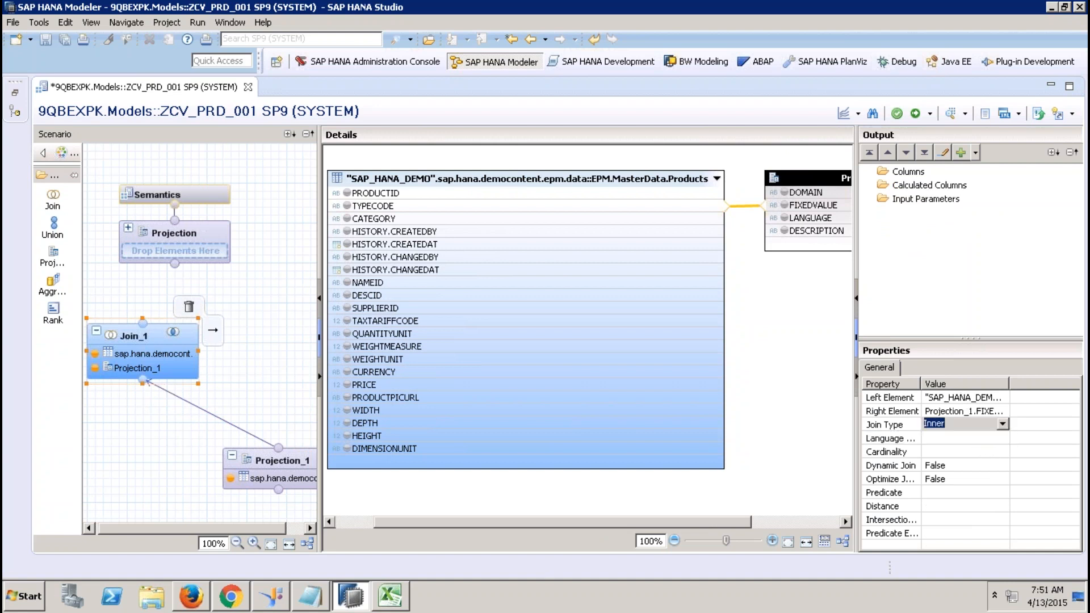
pyautogui.click(1002, 424)
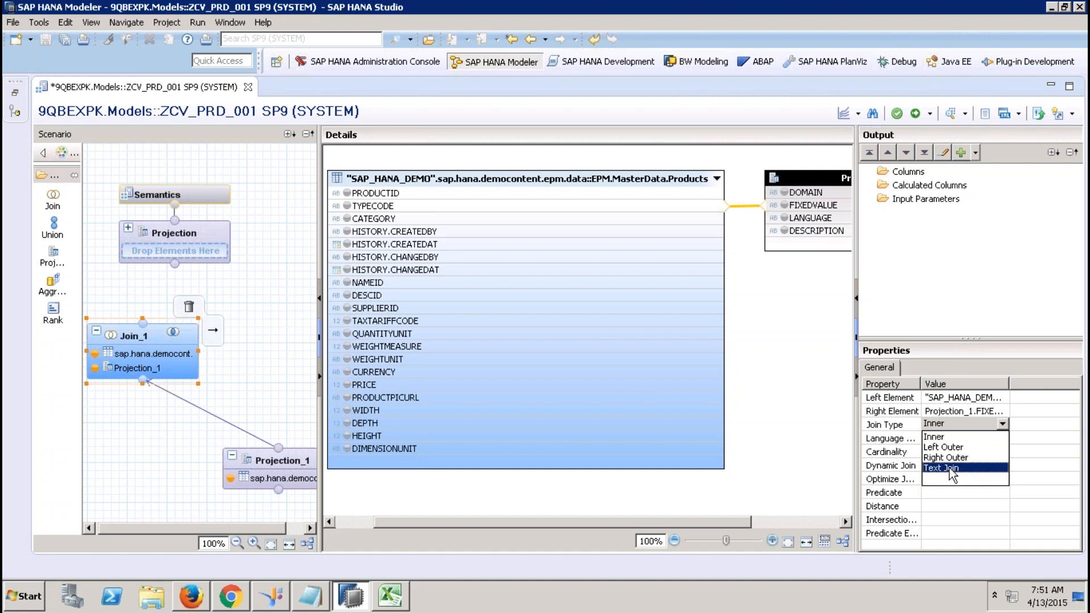
pyautogui.click(949, 469)
pyautogui.click(979, 436)
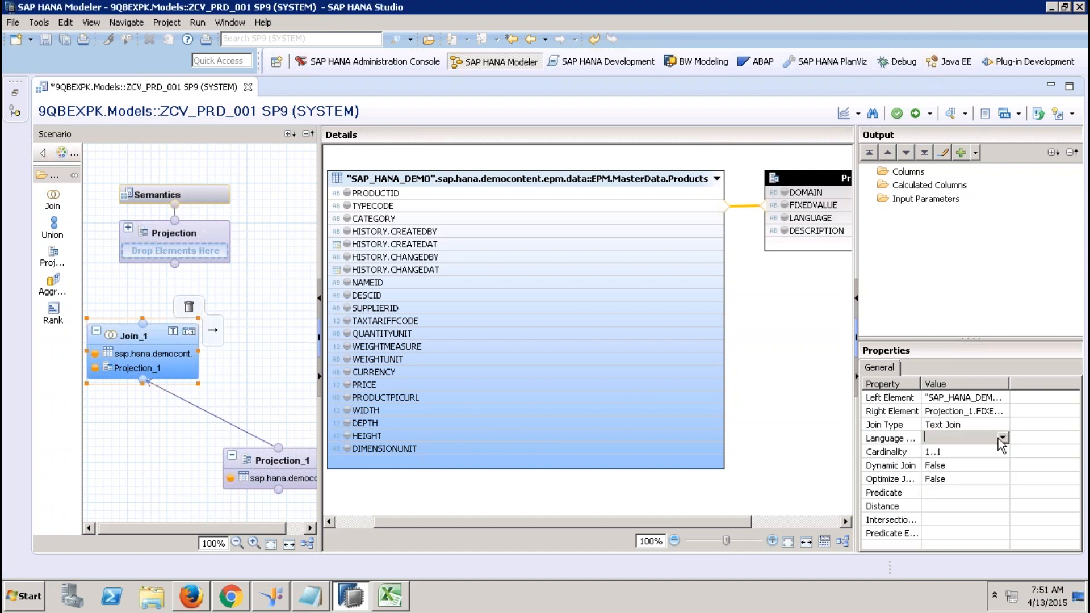
pyautogui.click(998, 438)
pyautogui.click(952, 481)
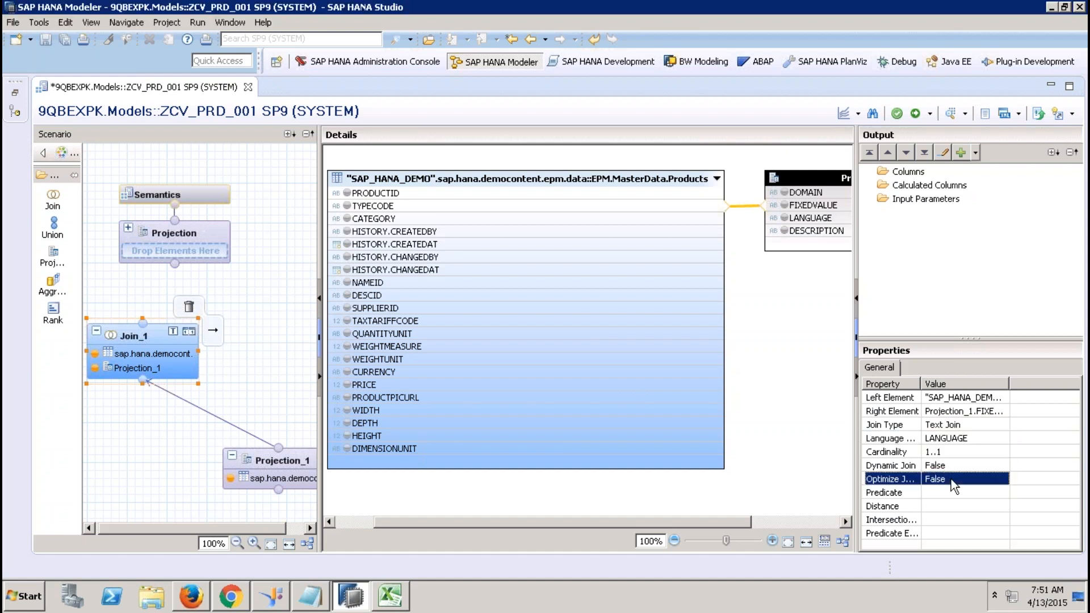
# Output PRODUCTID, TYPECODE, CATEGORY and DESCRIPTION, renaming DESCRIPTION to ProductType.
pyautogui.click(802, 363)
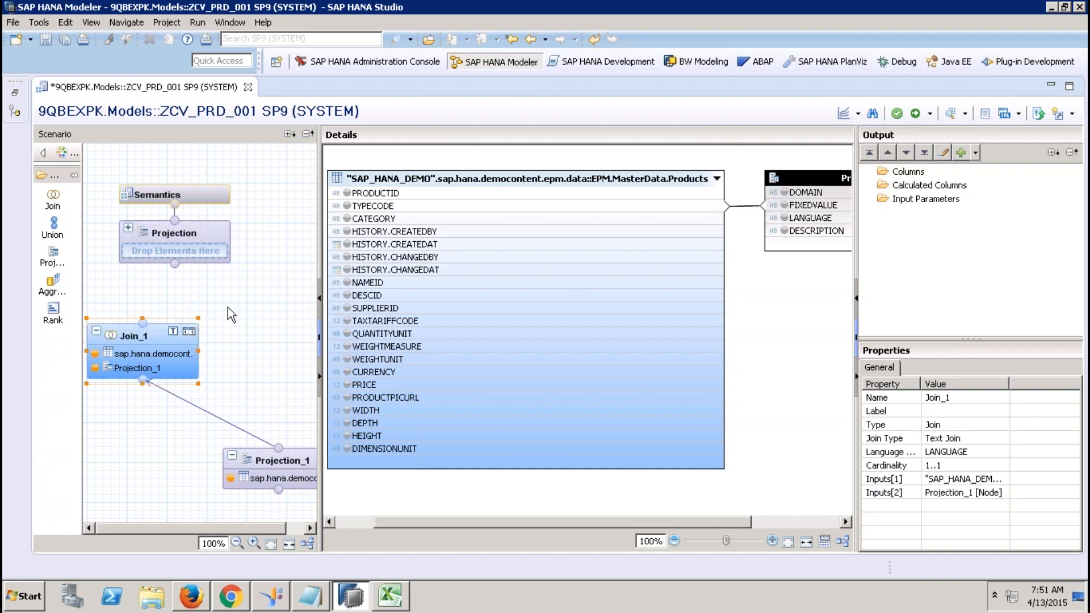
pyautogui.click(348, 194)
pyautogui.click(346, 205)
pyautogui.click(347, 219)
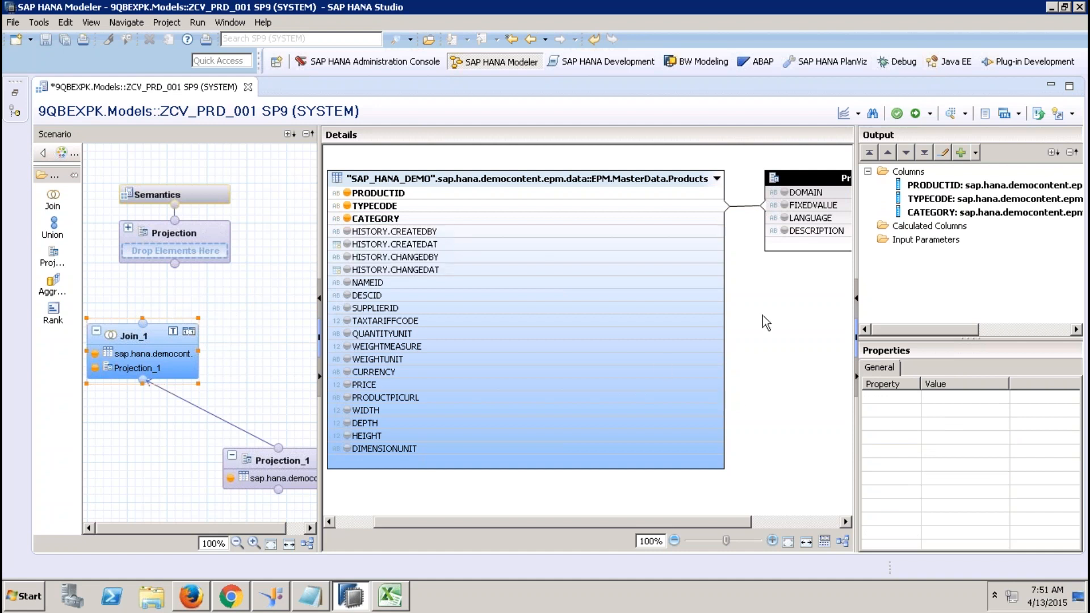
pyautogui.click(784, 230)
pyautogui.click(960, 226)
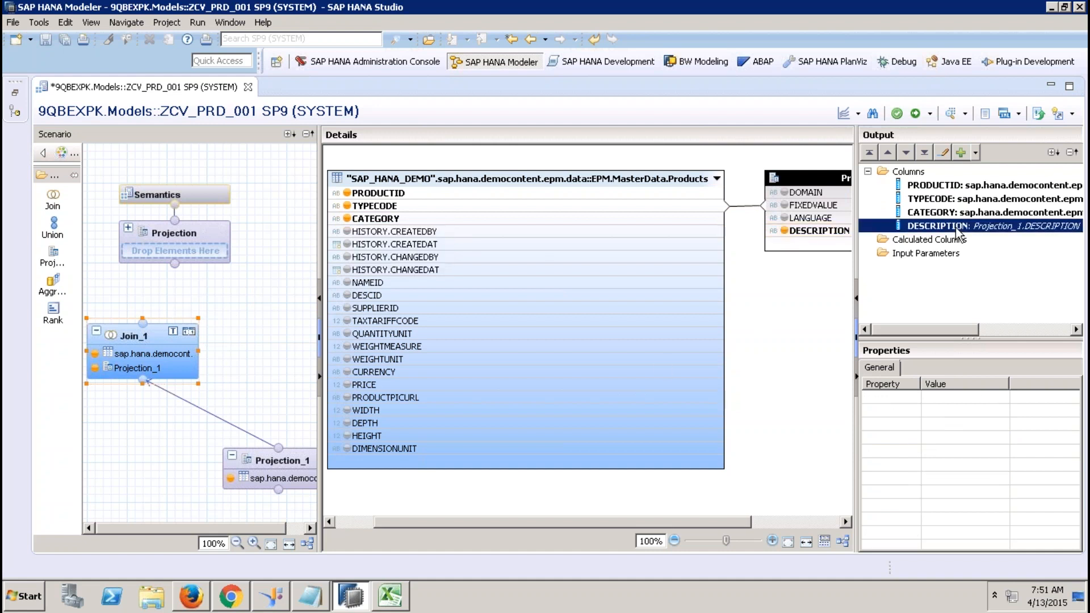
pyautogui.click(967, 397)
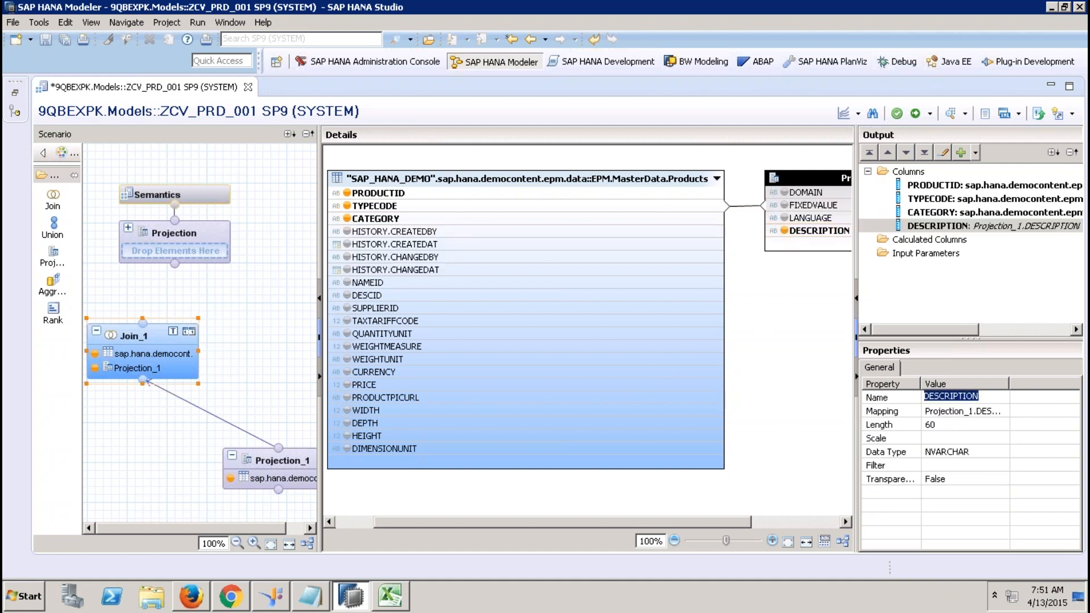
pyautogui.write('ProductType')
# Connect Join_1 to the top Projection and add all four columns to its output.
pyautogui.click(758, 381)
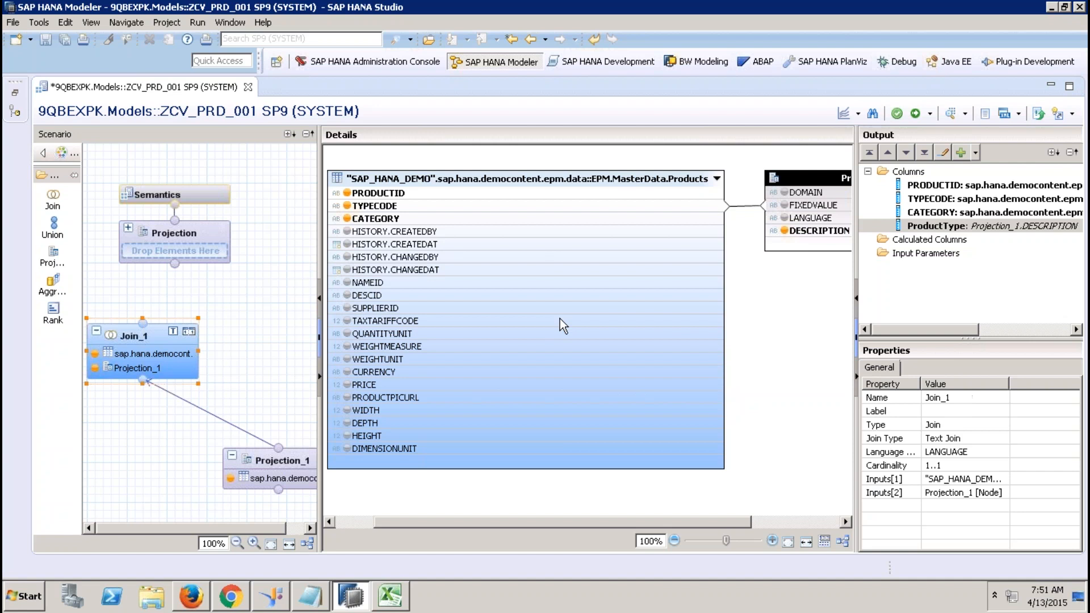
pyautogui.moveTo(143, 323); pyautogui.dragTo(180, 284)
pyautogui.moveTo(146, 338)
pyautogui.moveTo(142, 324); pyautogui.dragTo(190, 245)
pyautogui.click(193, 239)
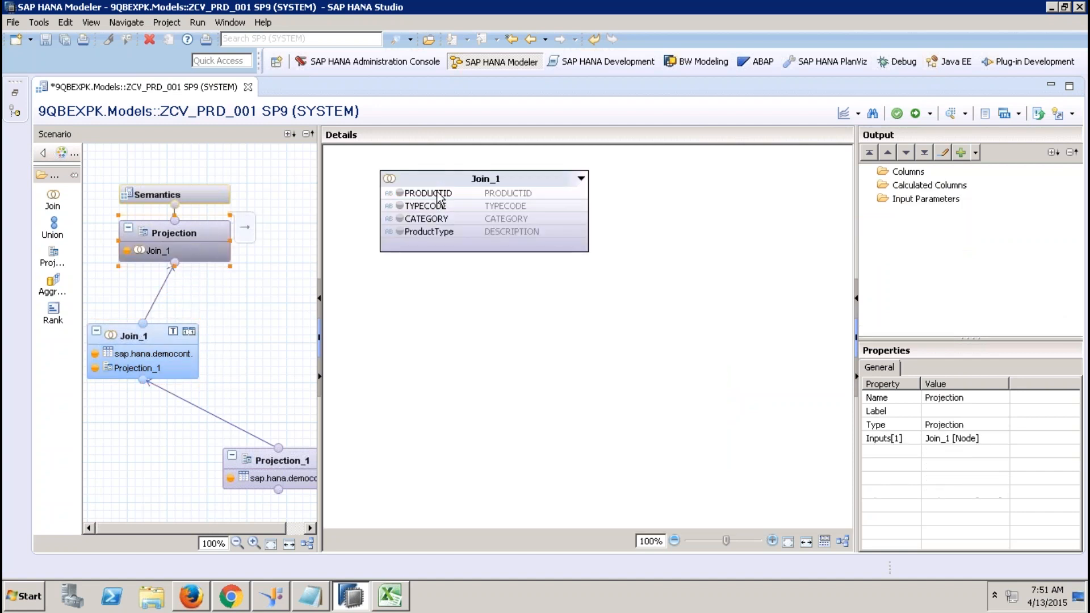
pyautogui.click(440, 194)
pyautogui.keyDown('shift'); pyautogui.click(442, 232); pyautogui.keyUp('shift')
pyautogui.rightClick(441, 231)
pyautogui.click(492, 236)
# Review Semantics, then save and activate ZCV_PRD_001.
pyautogui.click(213, 195)
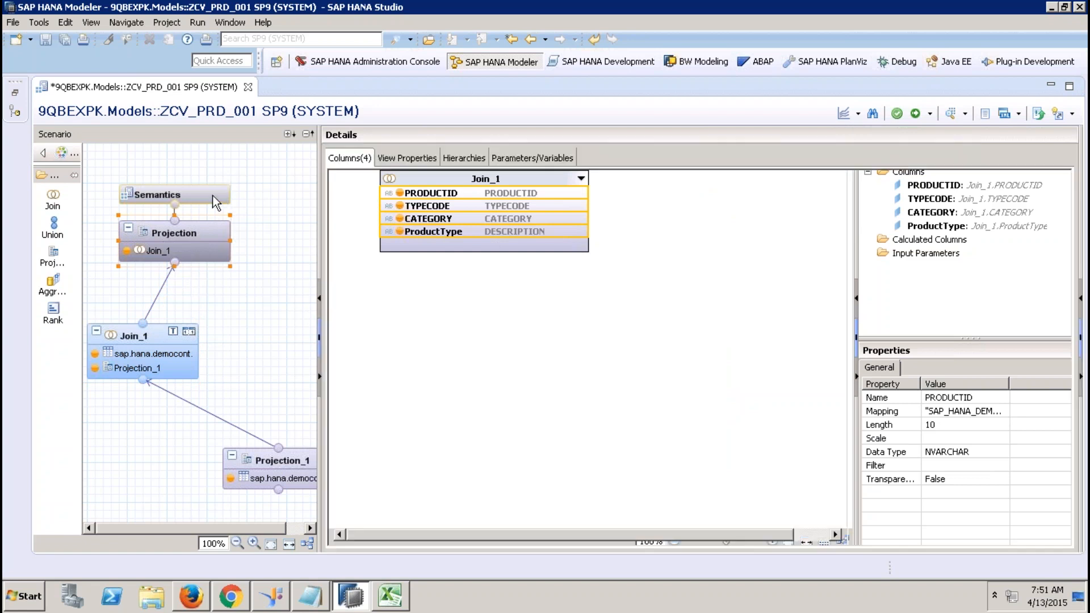
pyautogui.click(387, 241)
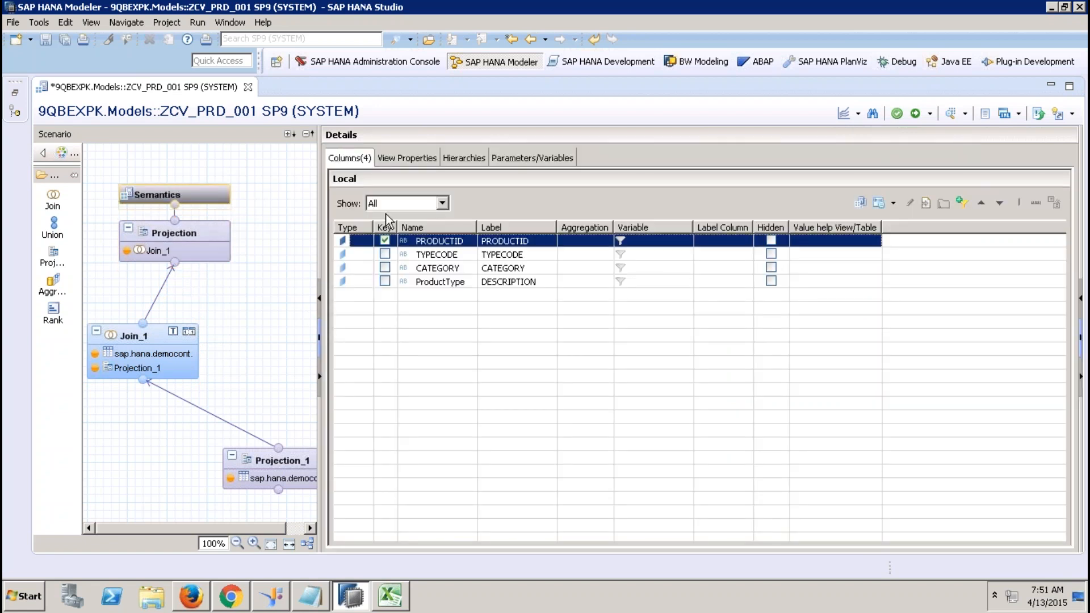
pyautogui.click(394, 159)
pyautogui.click(449, 159)
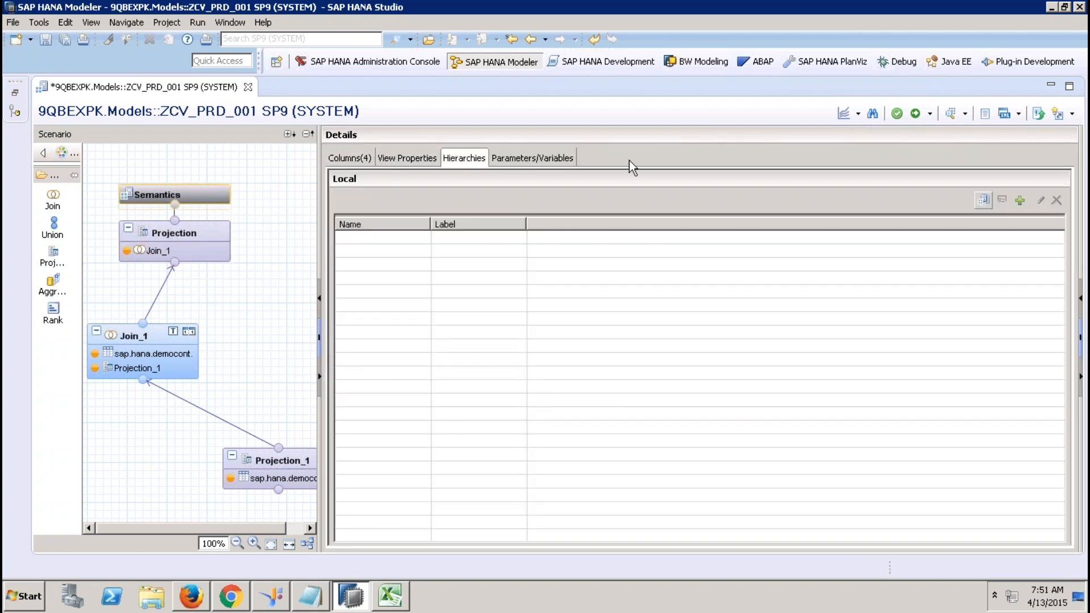
pyautogui.click(917, 114)
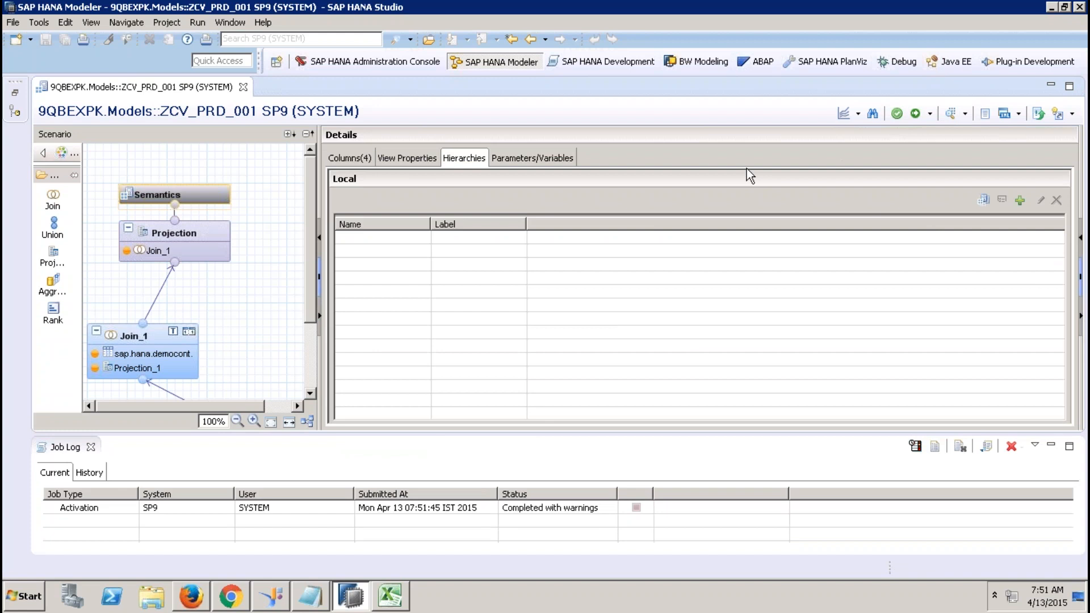
# Close the current editor and job log, then start a new calculation view under Calculation Views.
pyautogui.click(243, 87)
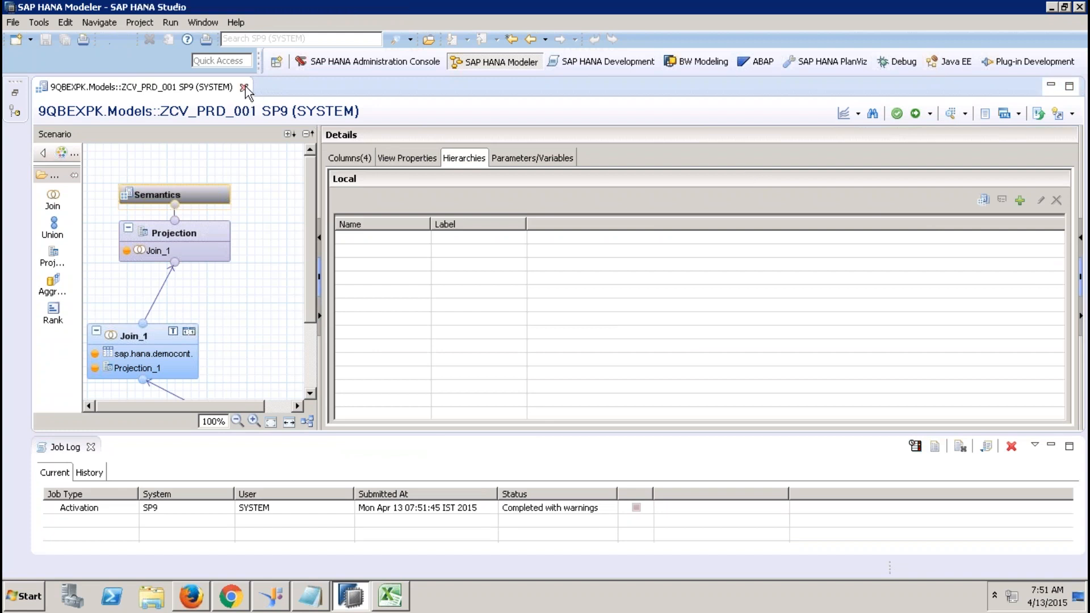
pyautogui.click(91, 446)
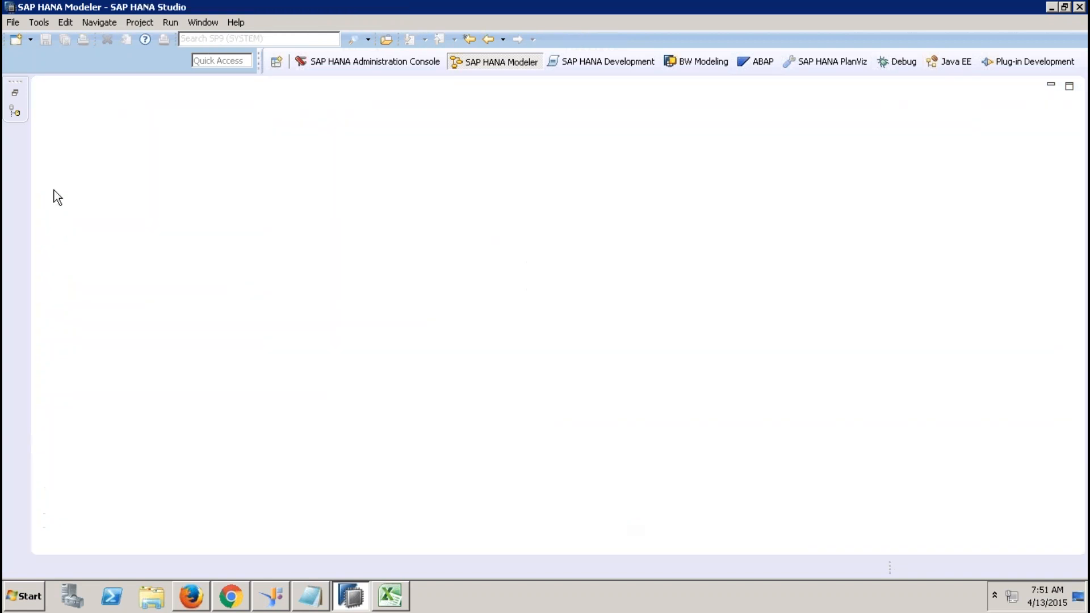
pyautogui.click(15, 94)
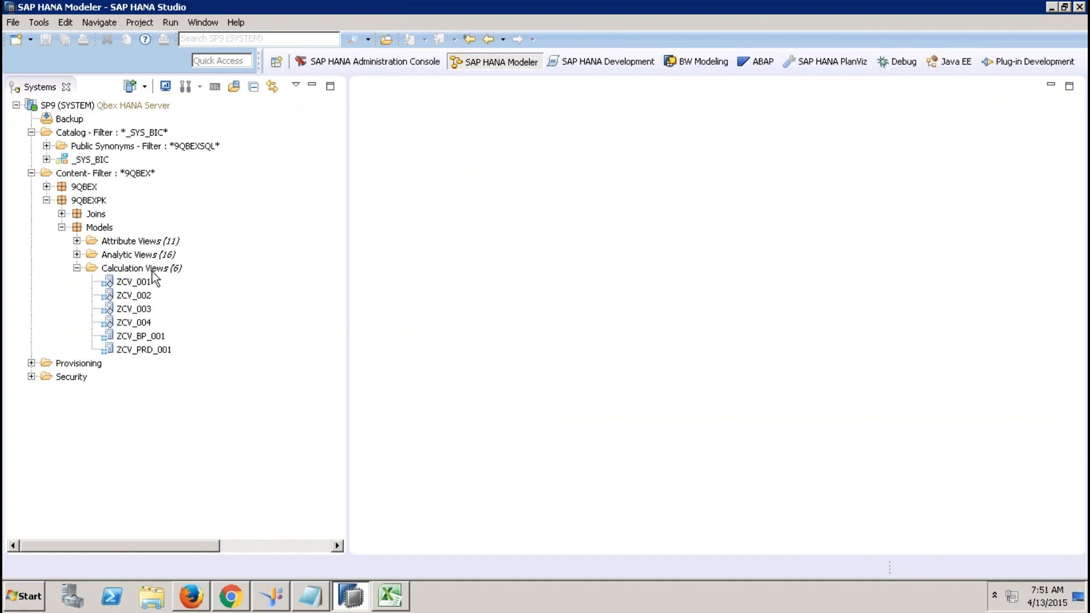
pyautogui.rightClick(152, 271)
pyautogui.click(208, 300)
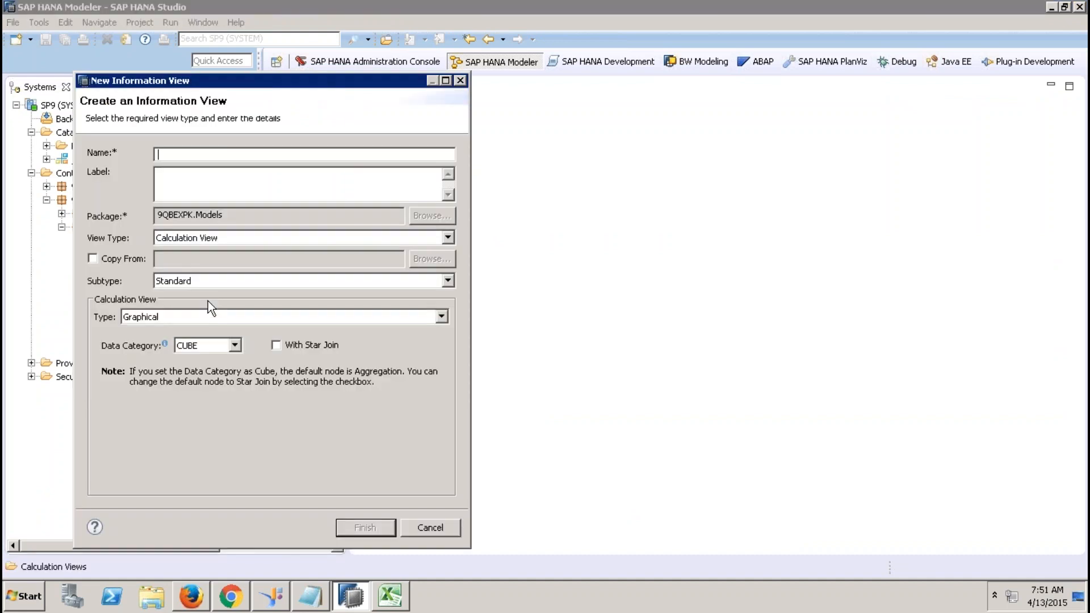
# Create calculation view ZCV_SLS_STS_001 with a blank data category and maximize its editor.
pyautogui.write('Z')
pyautogui.press('BackSpace')
pyautogui.write('ZCV_SLS_STS_001')
pyautogui.press('Tab')
pyautogui.click(211, 344)
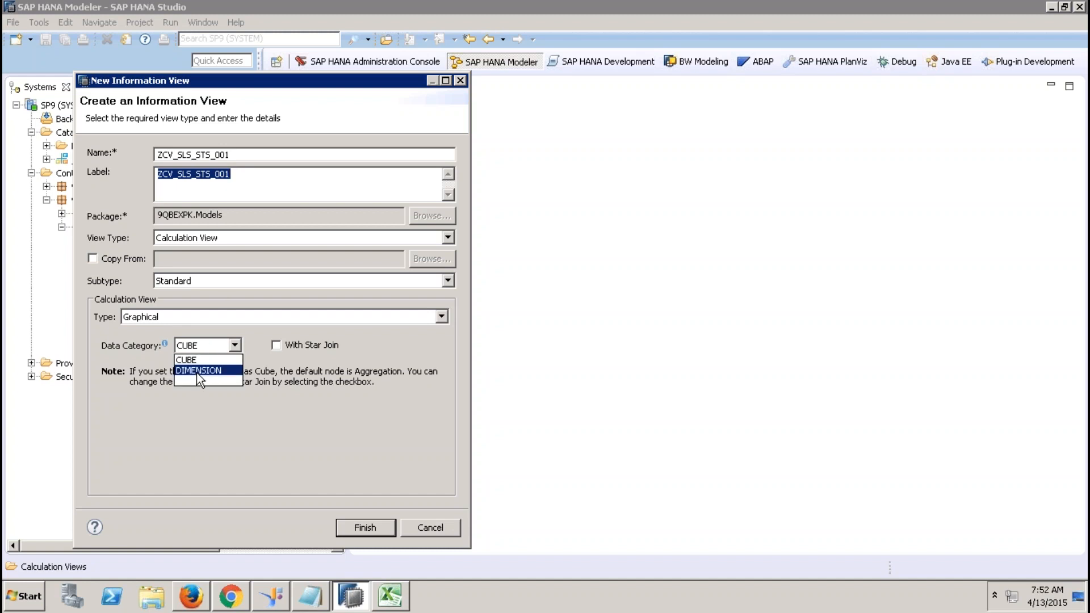
pyautogui.click(199, 370)
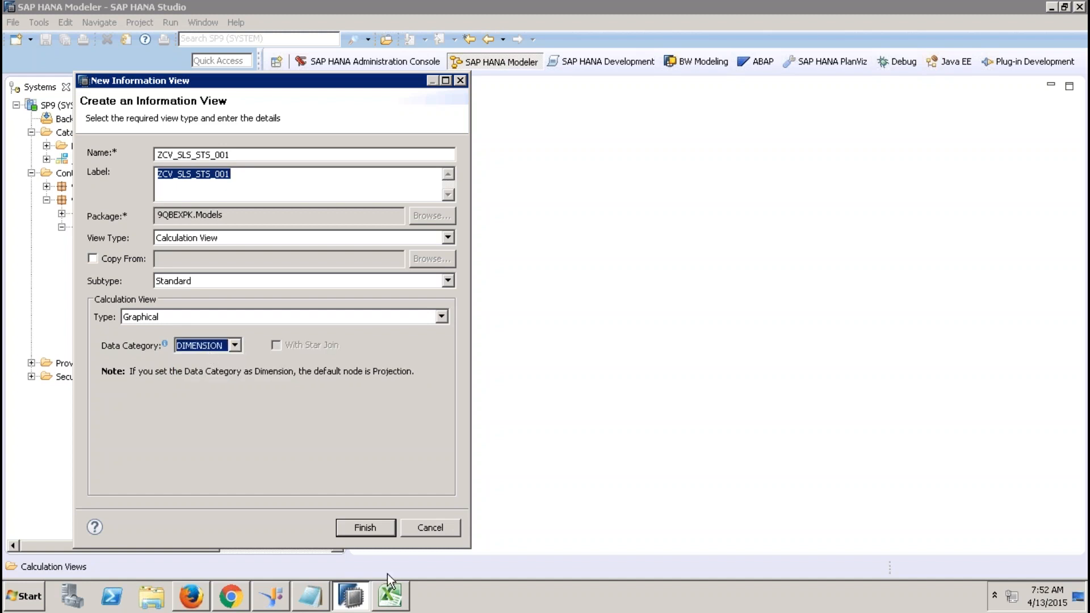
pyautogui.click(234, 347)
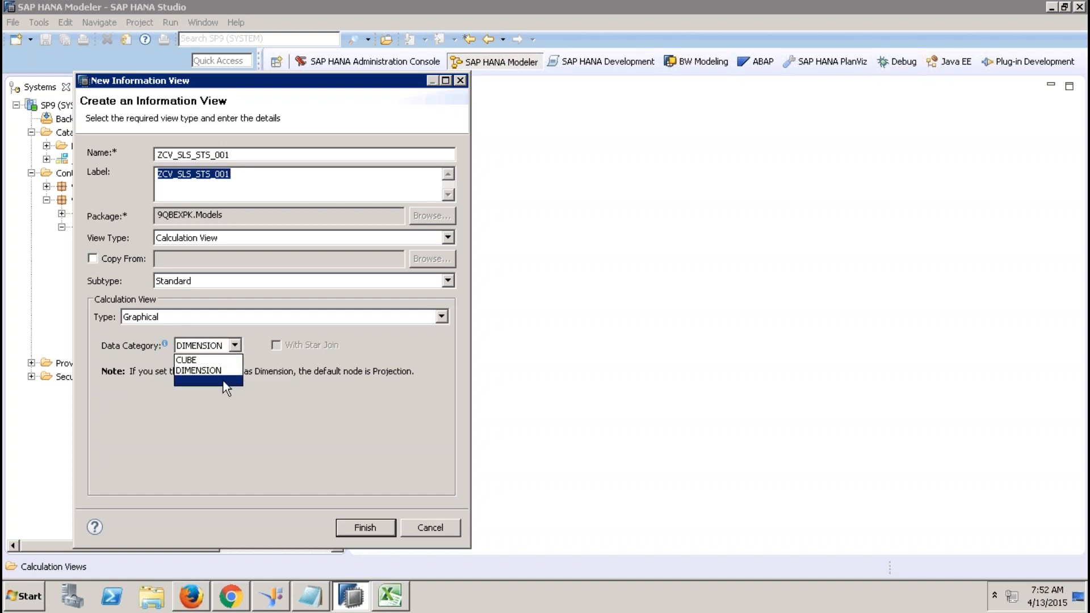
pyautogui.click(223, 381)
pyautogui.click(360, 528)
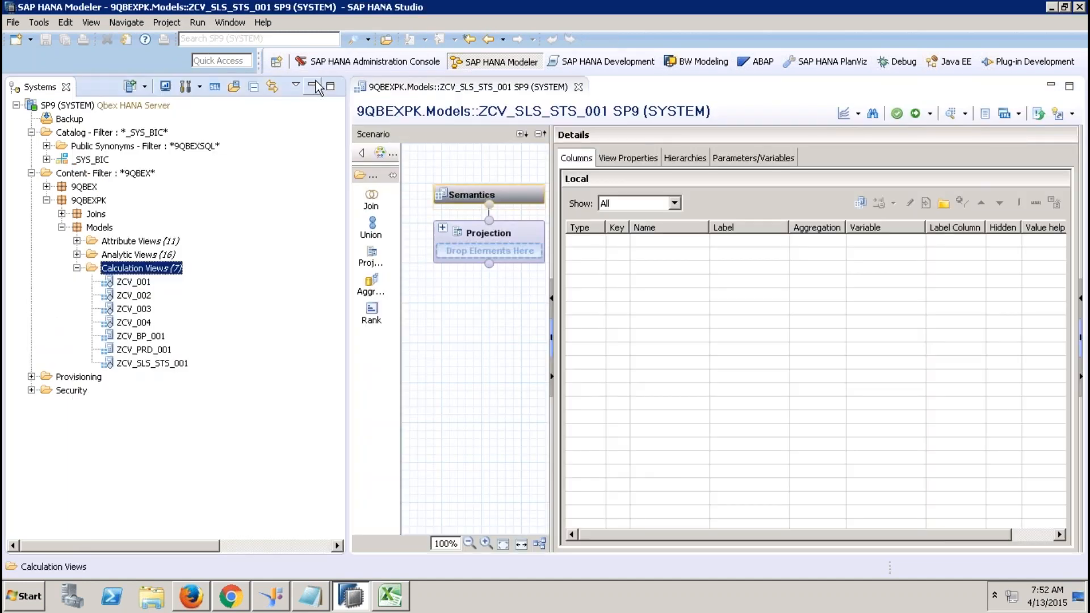
pyautogui.click(312, 84)
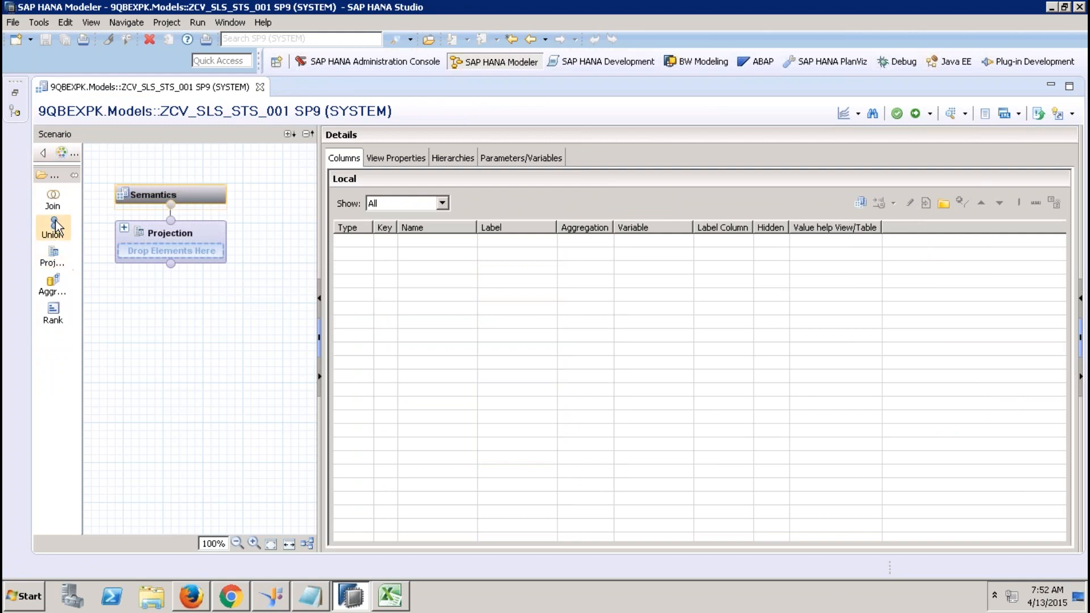
# Add a projection node whose source is the EPM Sales.Header table.
pyautogui.click(53, 255)
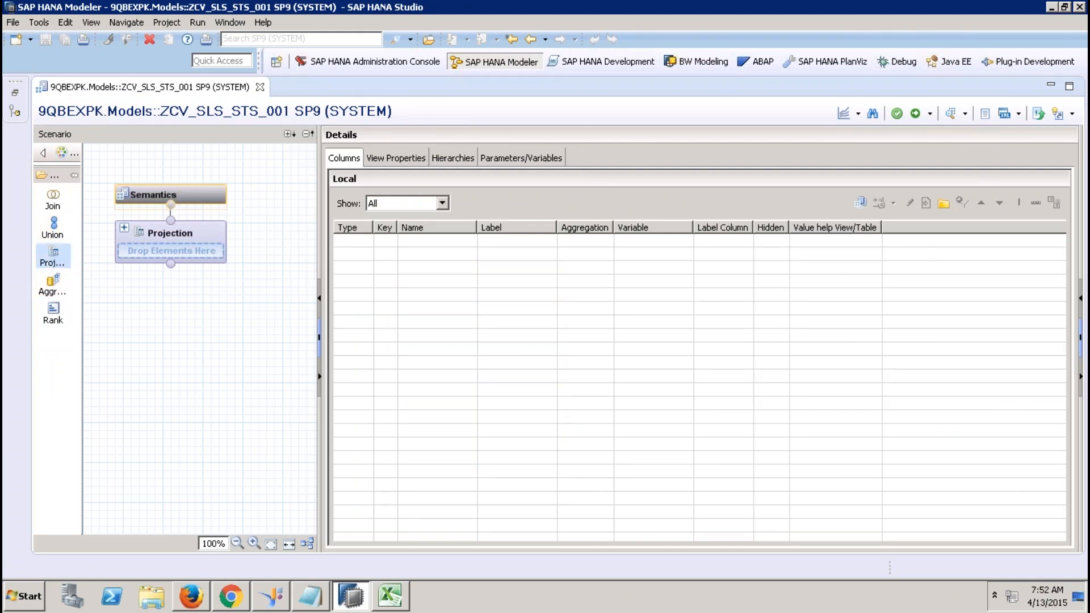
pyautogui.click(147, 390)
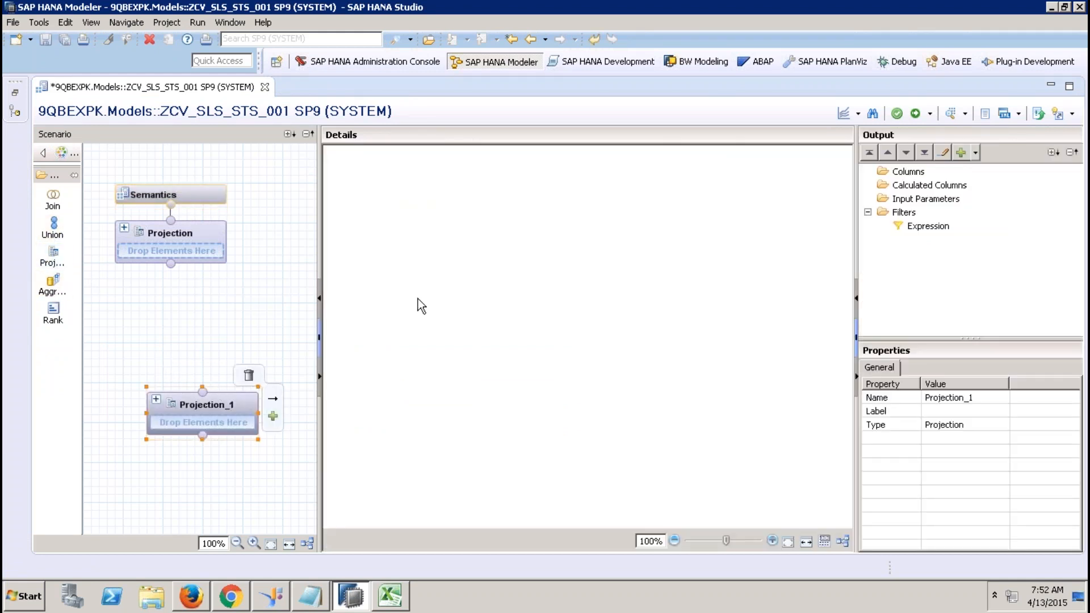
pyautogui.rightClick(418, 298)
pyautogui.click(447, 306)
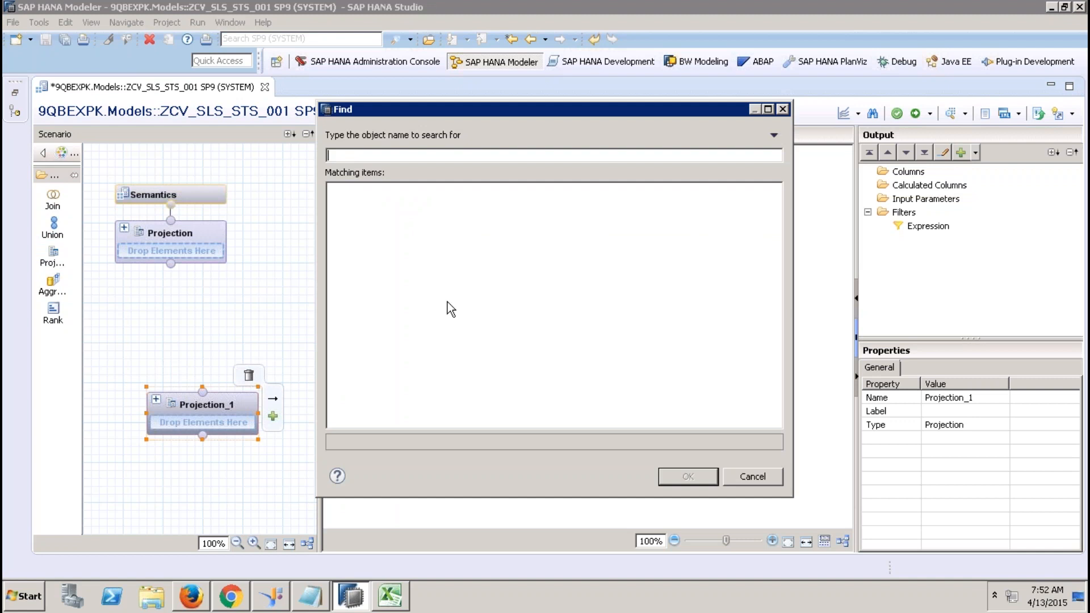
pyautogui.write('sap.hana.demo')
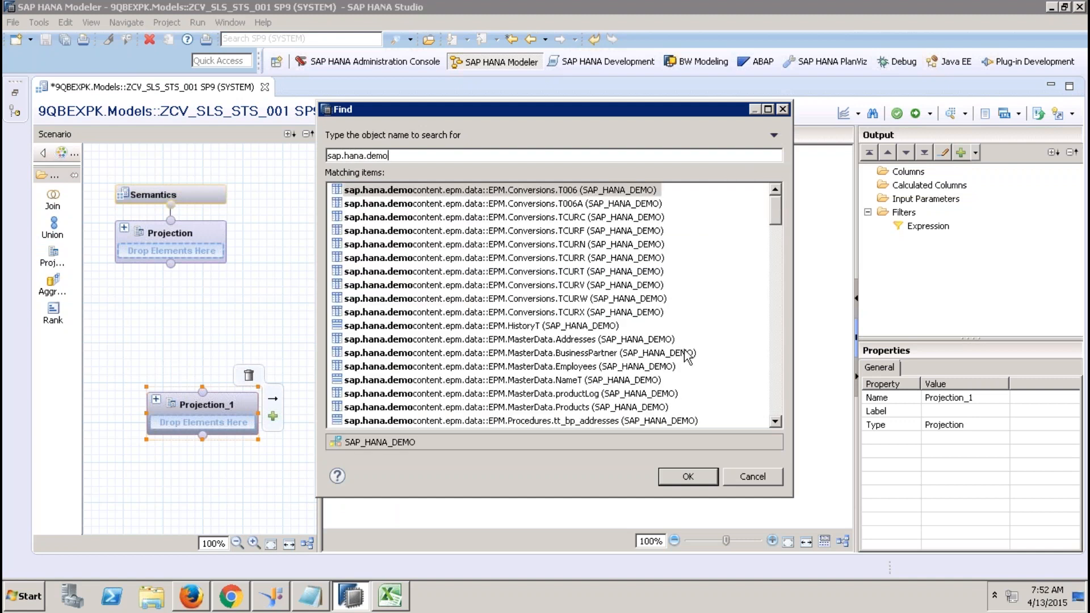
pyautogui.click(777, 383)
pyautogui.doubleClick(583, 298)
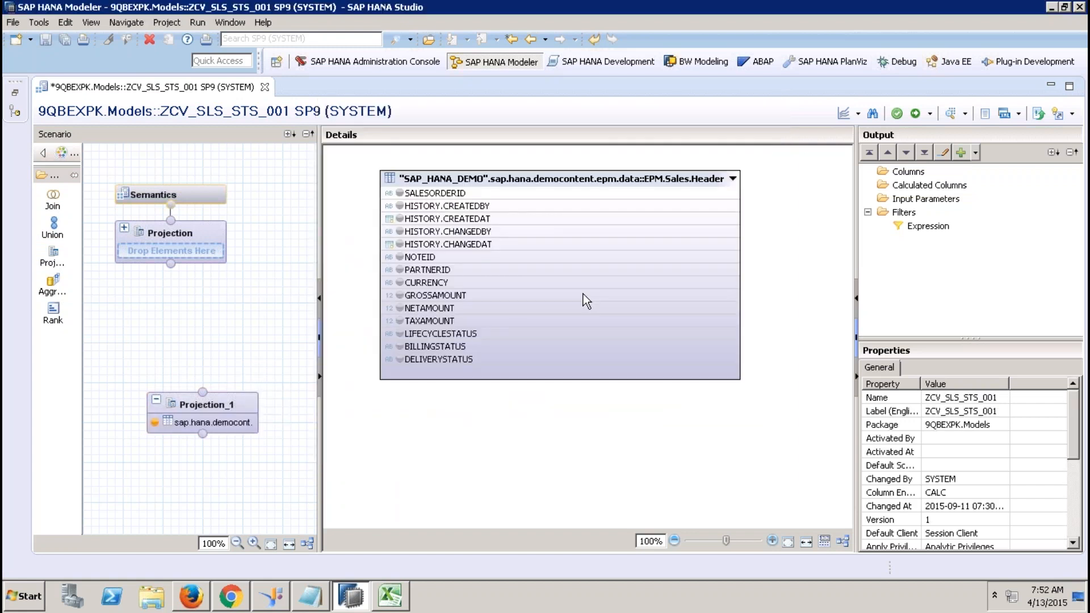
# Output SALESORDERID, LIFECYCLESTATUS, BILLINGSTATUS and DELIVERYSTATUS, removing the accidentally added GROSSAMOUNT.
pyautogui.click(400, 193)
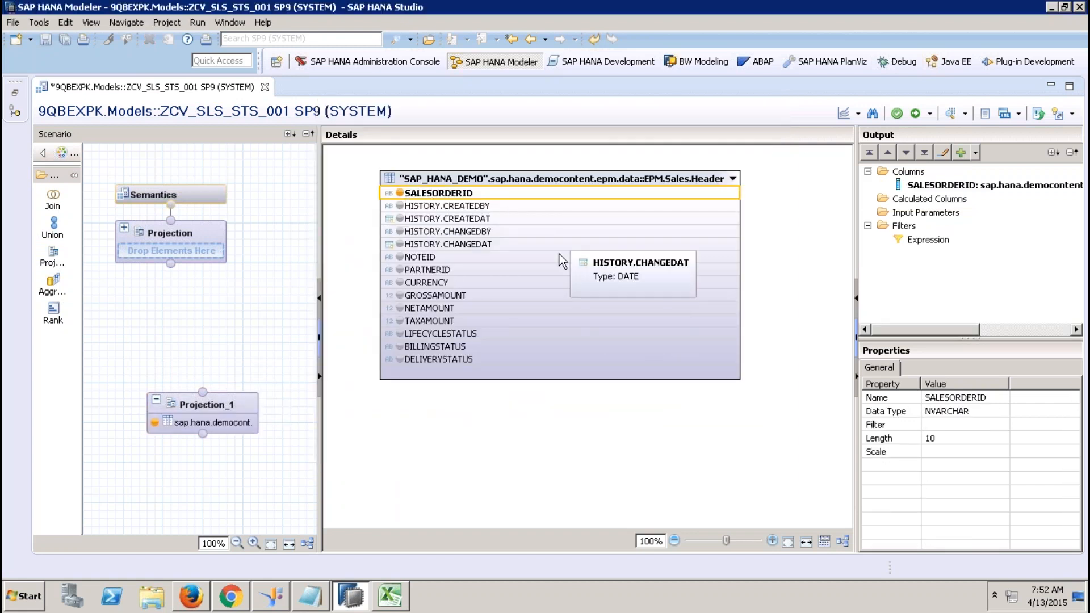
pyautogui.click(399, 334)
pyautogui.click(399, 347)
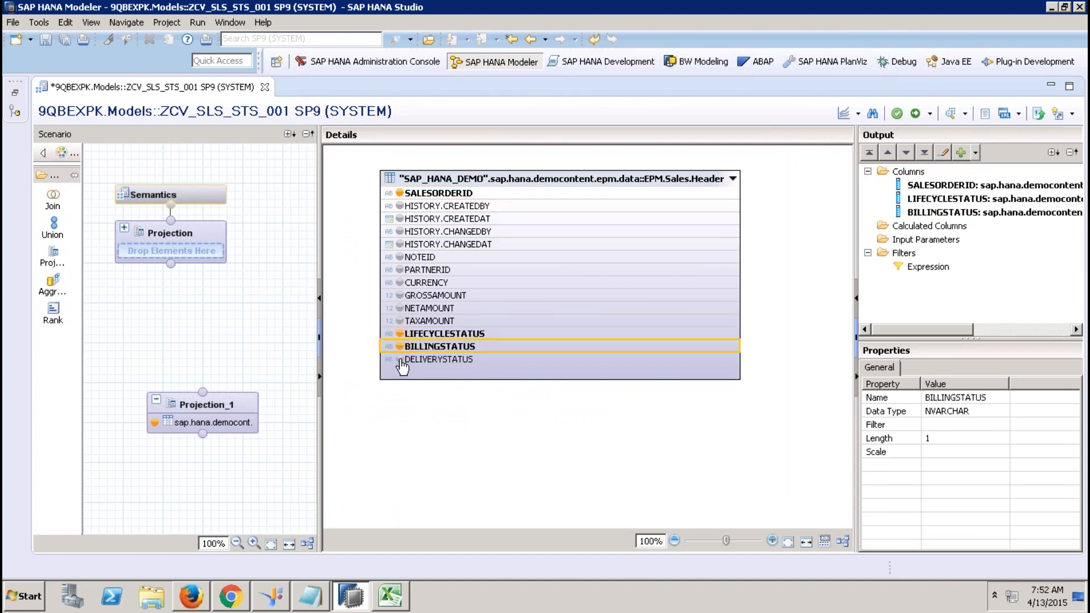
pyautogui.click(400, 359)
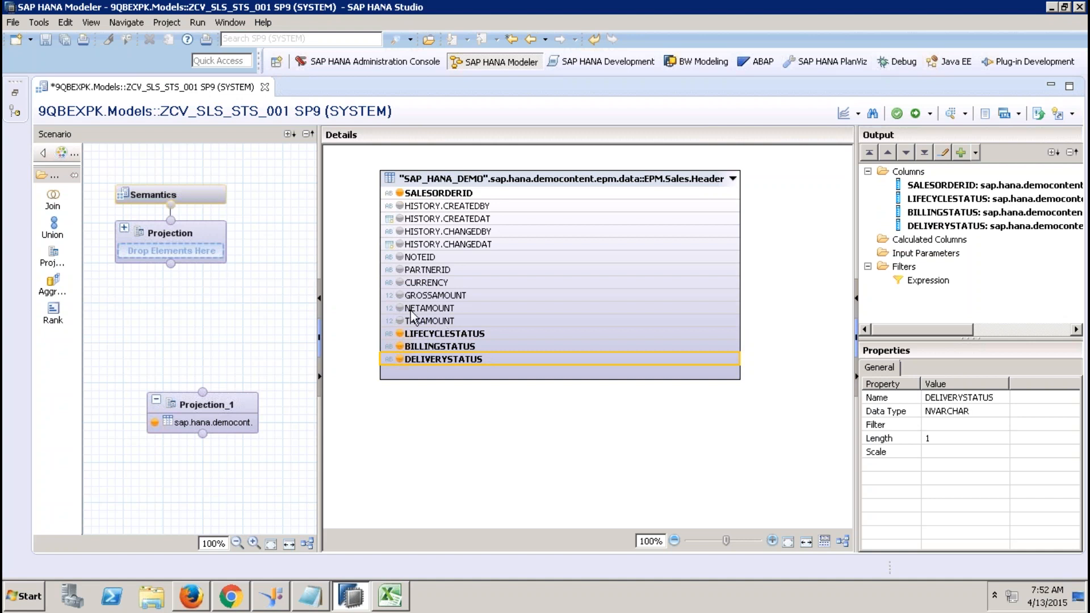
pyautogui.click(401, 298)
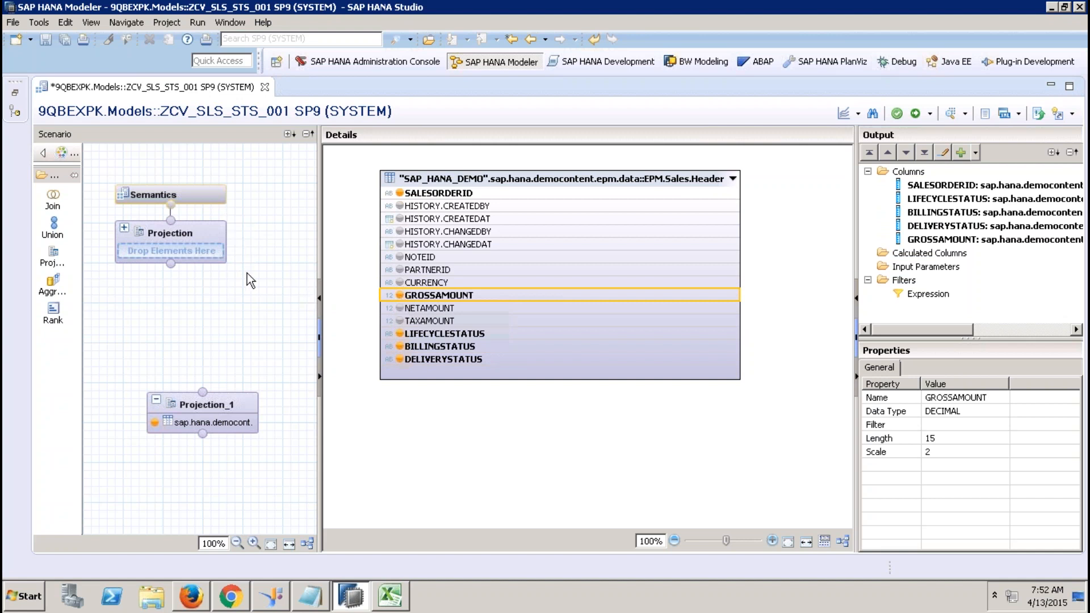
pyautogui.rightClick(440, 296)
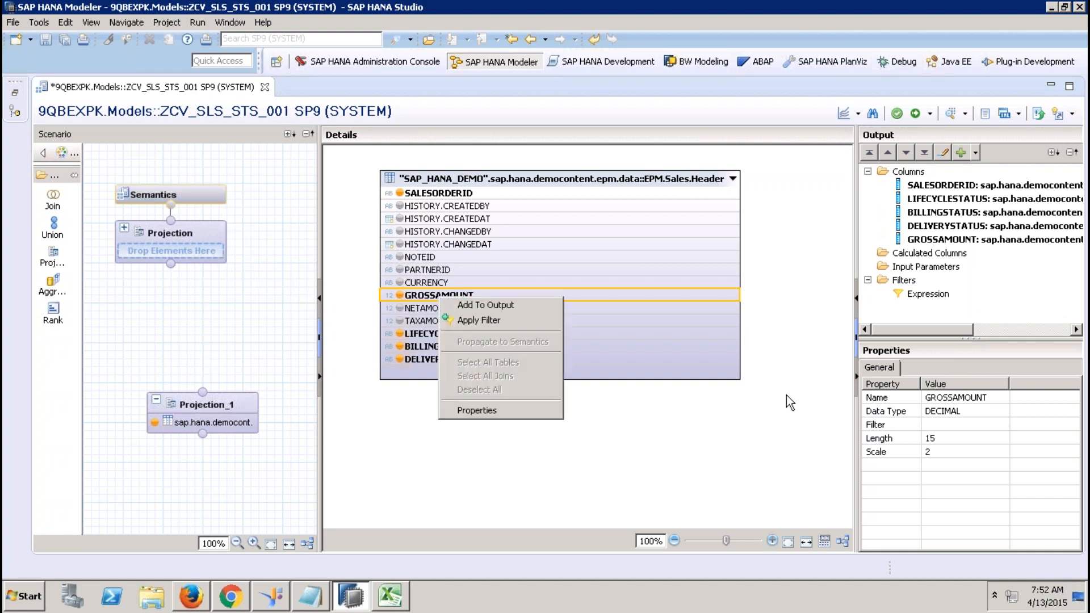
pyautogui.click(783, 412)
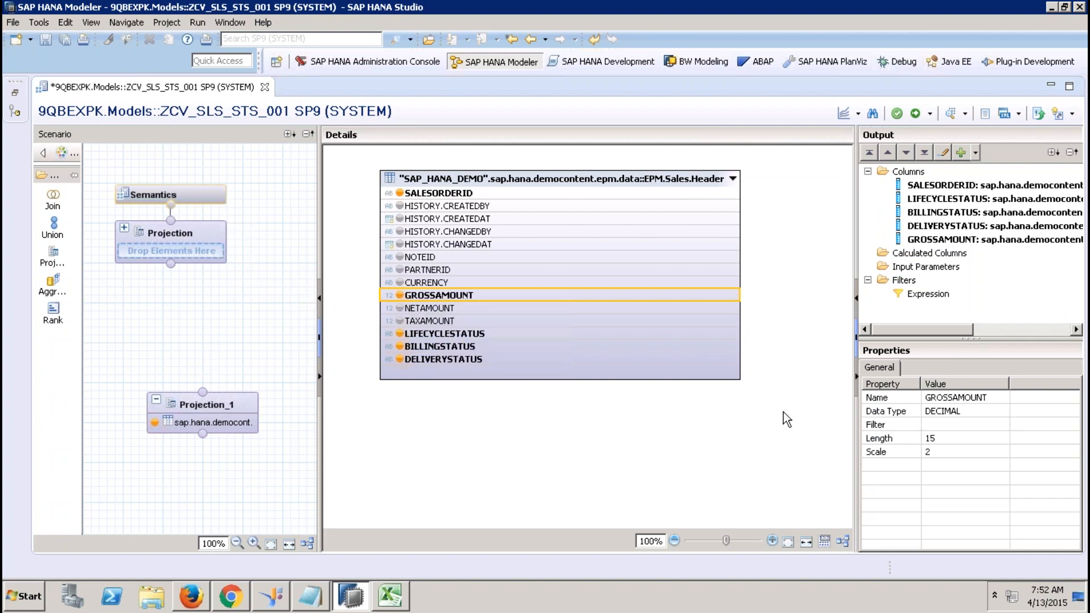
pyautogui.click(937, 241)
pyautogui.rightClick(936, 247)
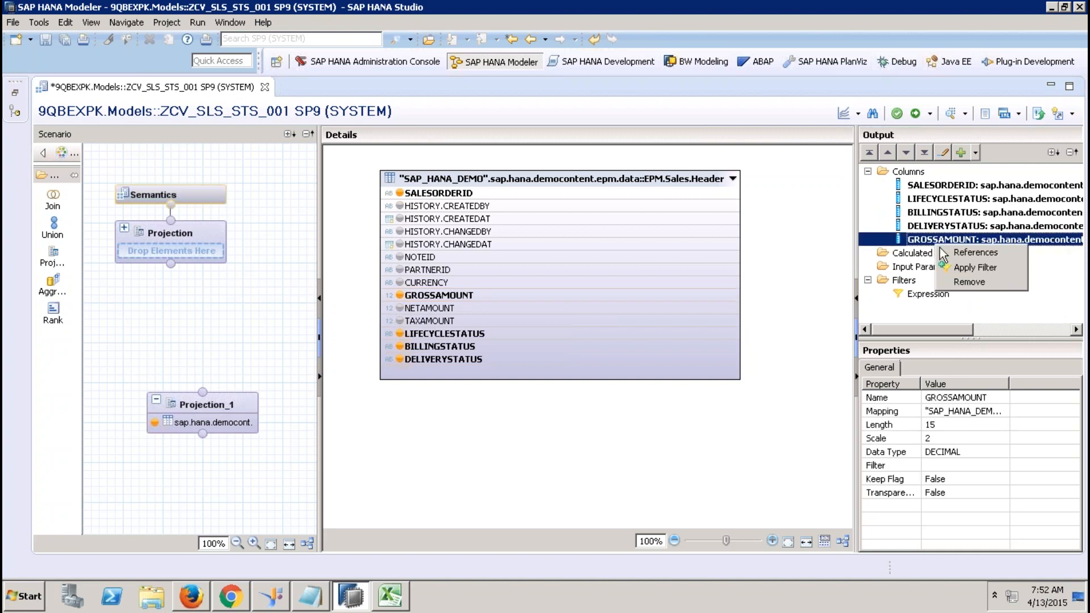
pyautogui.click(970, 283)
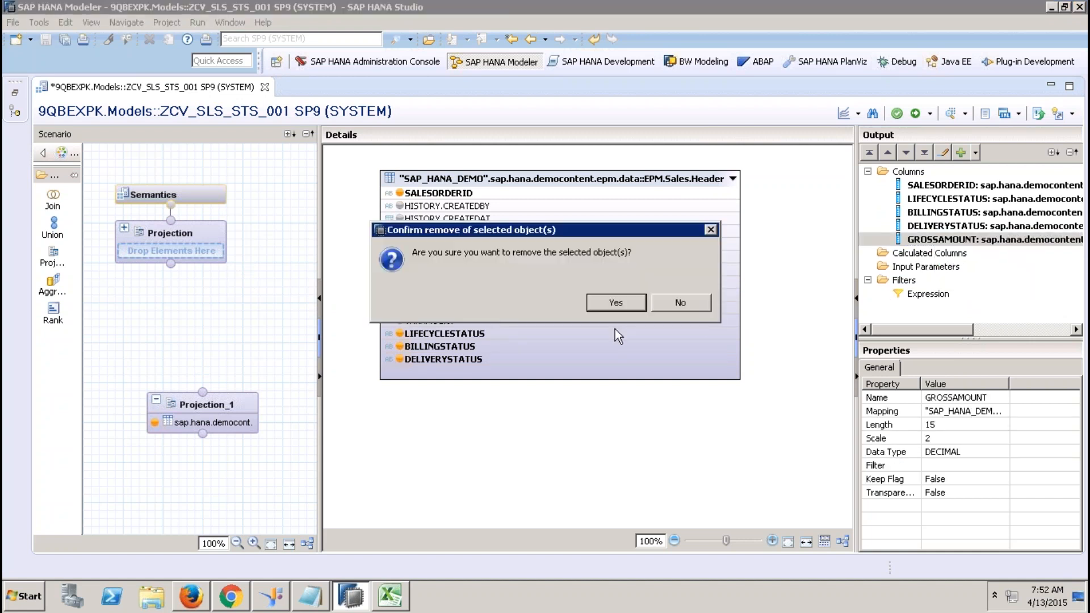
pyautogui.click(616, 302)
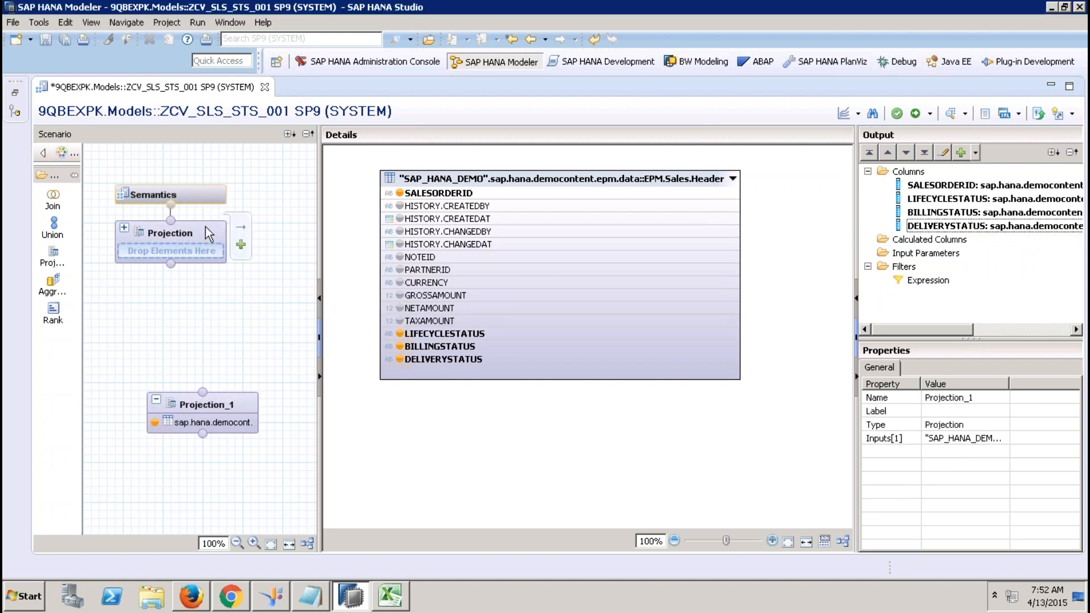
pyautogui.rightClick(914, 241)
# Add calculated column recordcounter to Projection_1 as DECIMAL, length 10, scale 2.
pyautogui.click(938, 246)
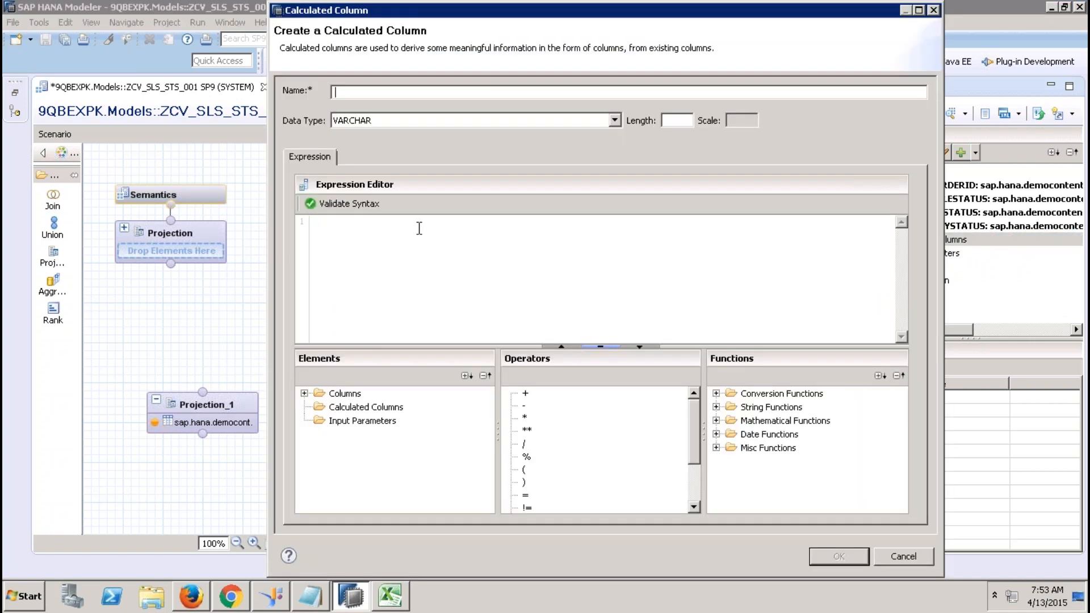
pyautogui.click(882, 558)
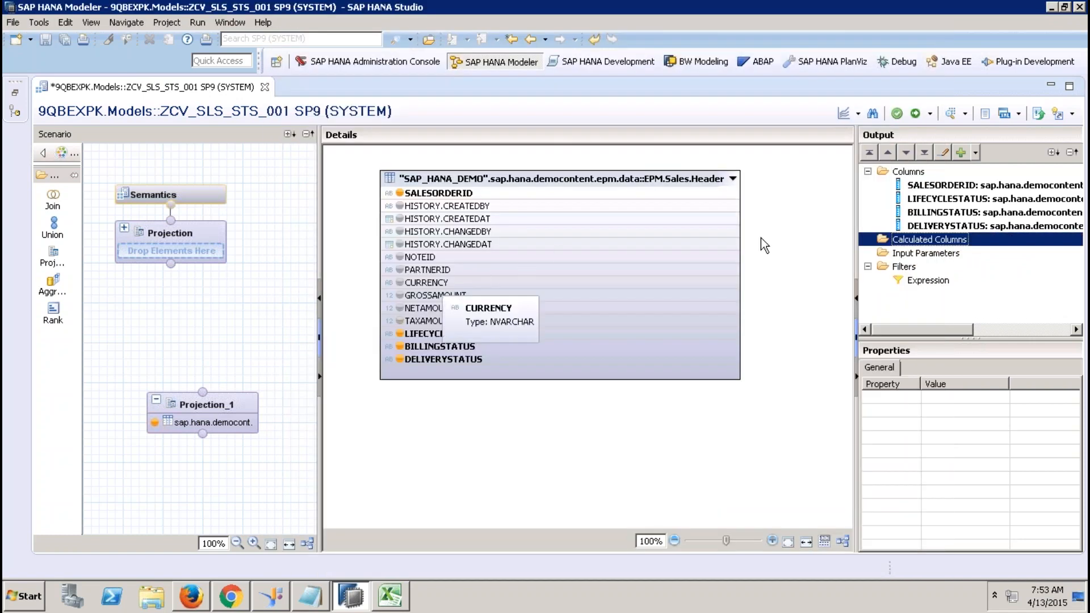
pyautogui.rightClick(897, 244)
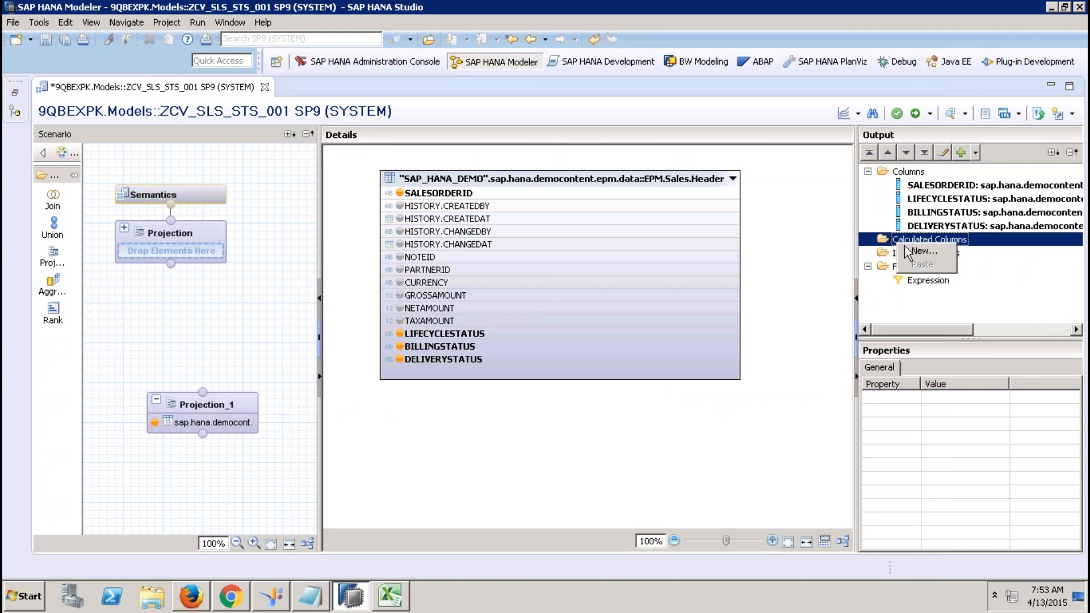
pyautogui.click(917, 250)
pyautogui.click(427, 121)
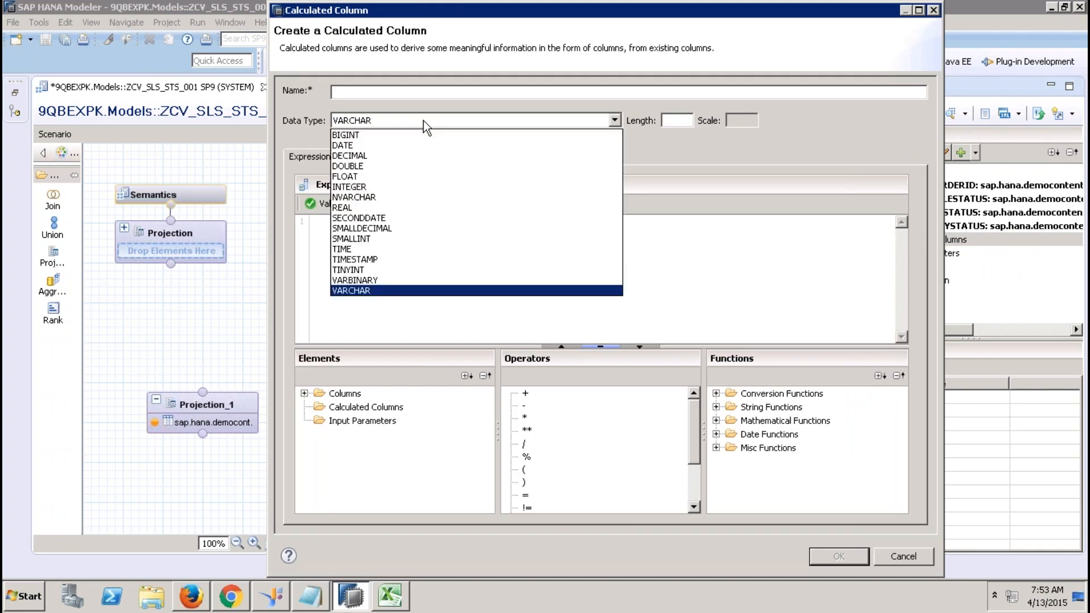
pyautogui.click(371, 156)
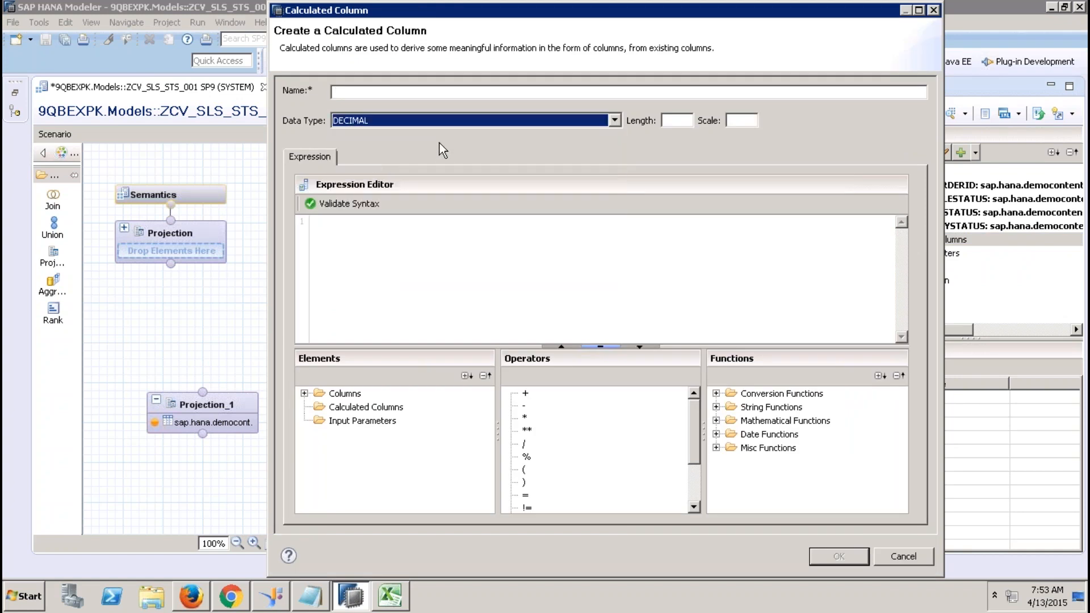
pyautogui.click(668, 121)
pyautogui.write('10')
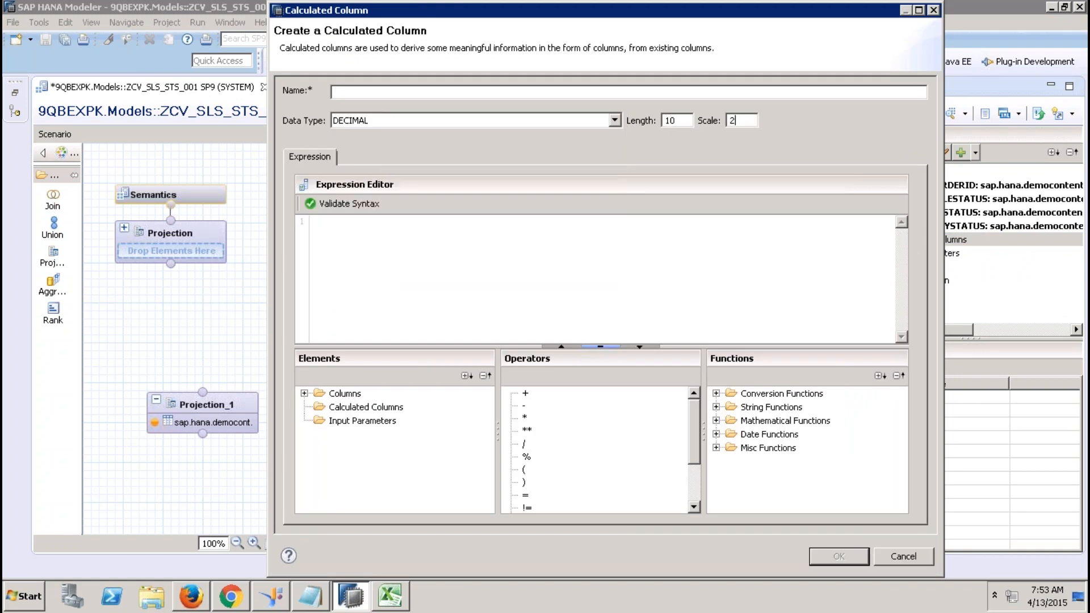
pyautogui.click(574, 91)
pyautogui.write('re')
pyautogui.write('1')
pyautogui.click(834, 558)
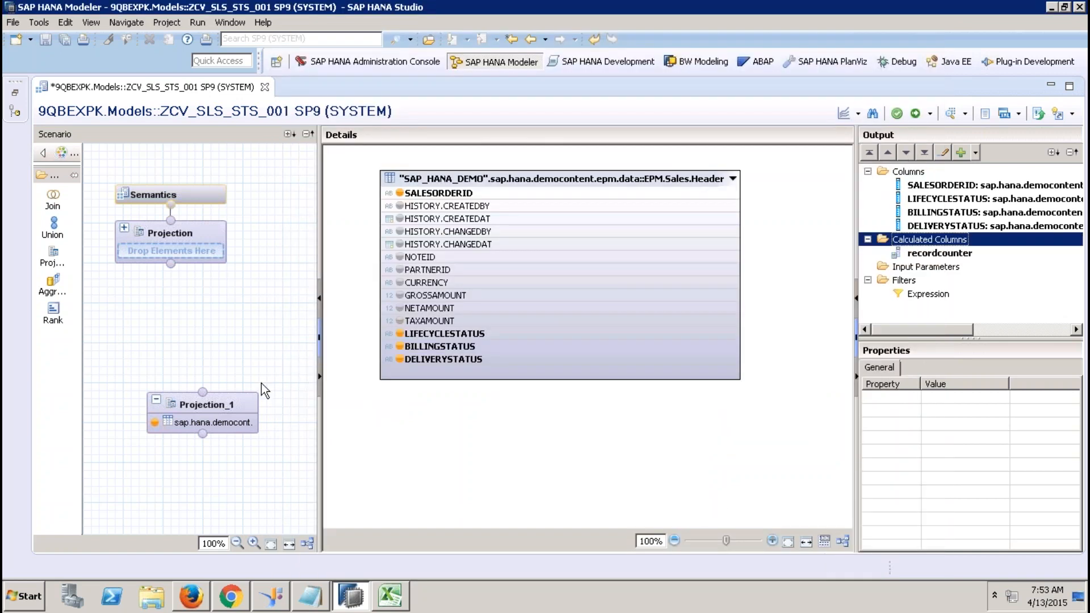
# Connect Projection_1 to the top Projection node and output all five of its columns.
pyautogui.moveTo(202, 391); pyautogui.dragTo(173, 264)
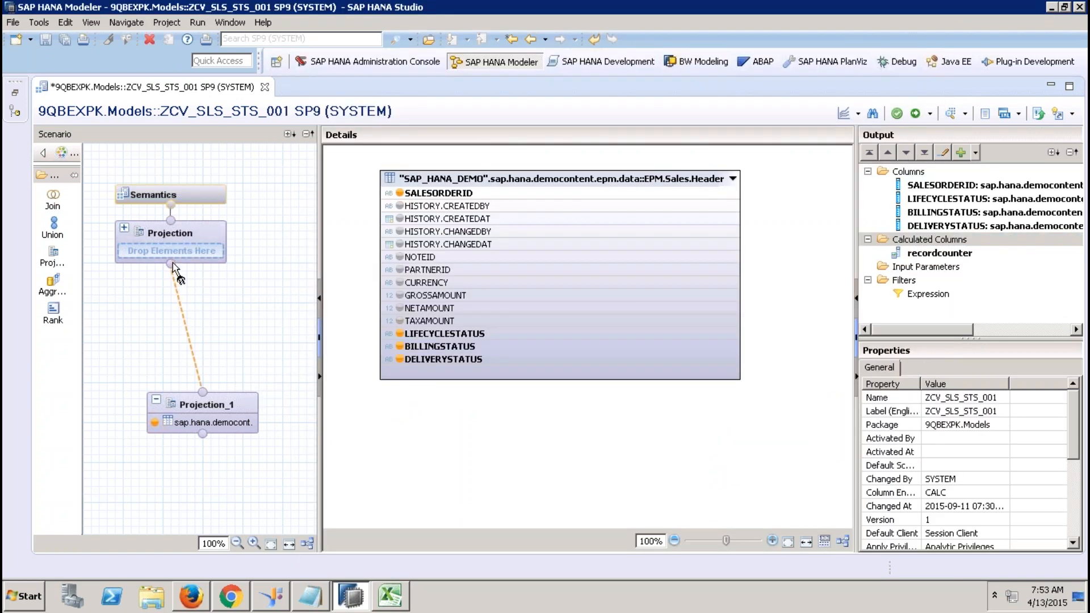
pyautogui.click(192, 239)
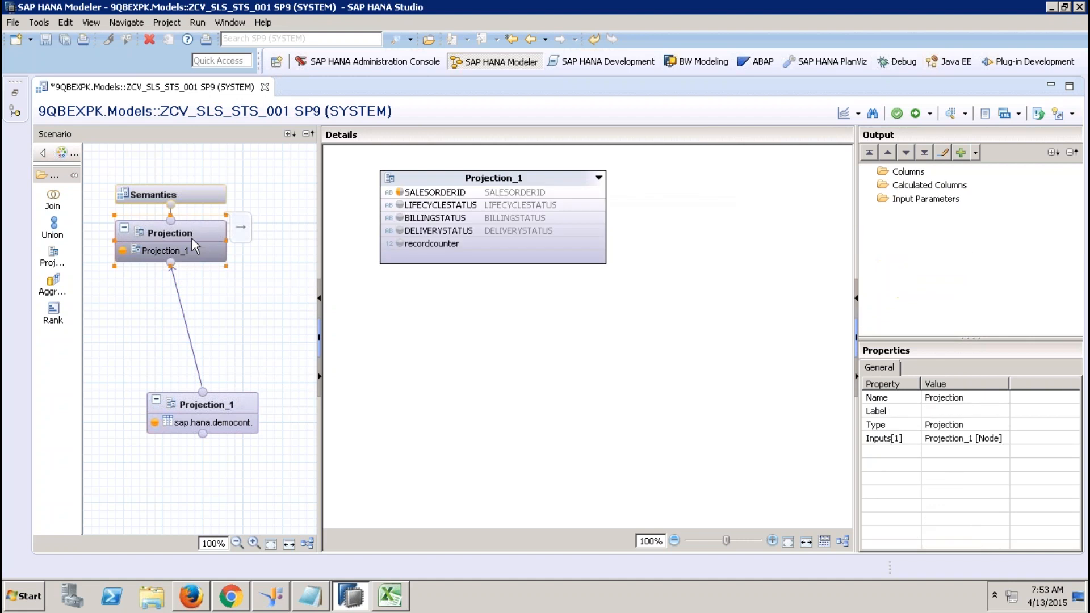
pyautogui.click(516, 198)
pyautogui.keyDown('shift'); pyautogui.click(493, 246); pyautogui.keyUp('shift')
pyautogui.rightClick(493, 247)
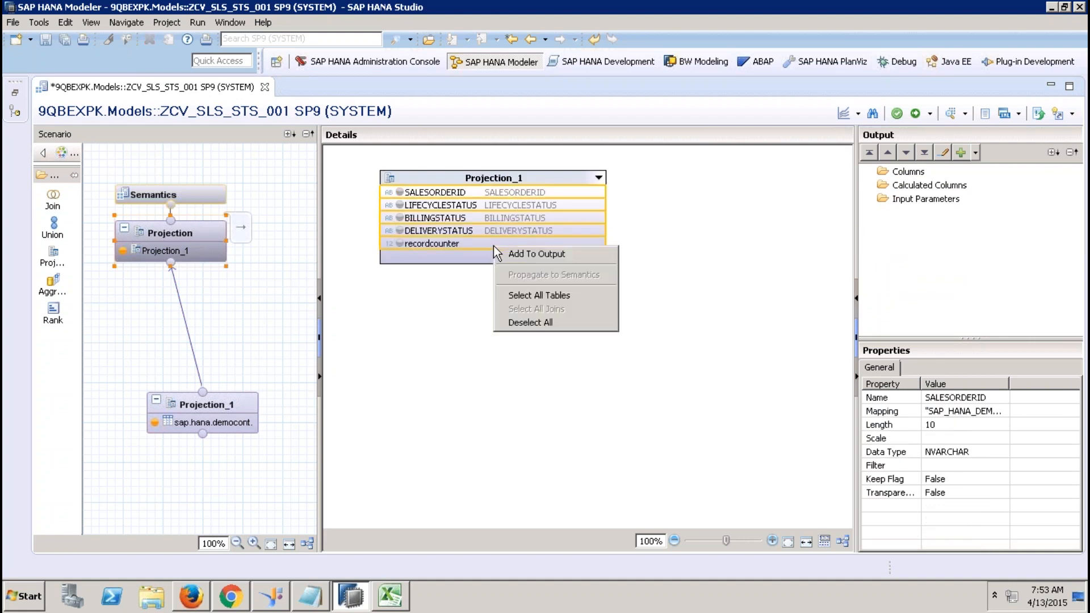
pyautogui.click(522, 254)
# Auto-assign attribute and measure types in Semantics, then activate ZCV_SLS_STS_001.
pyautogui.click(193, 200)
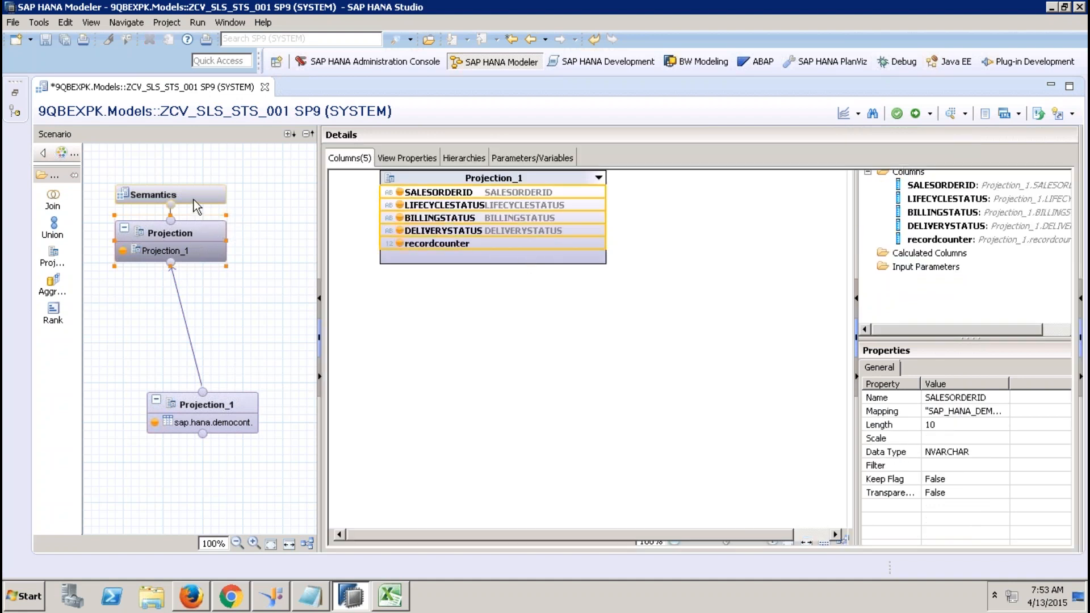
pyautogui.click(1053, 205)
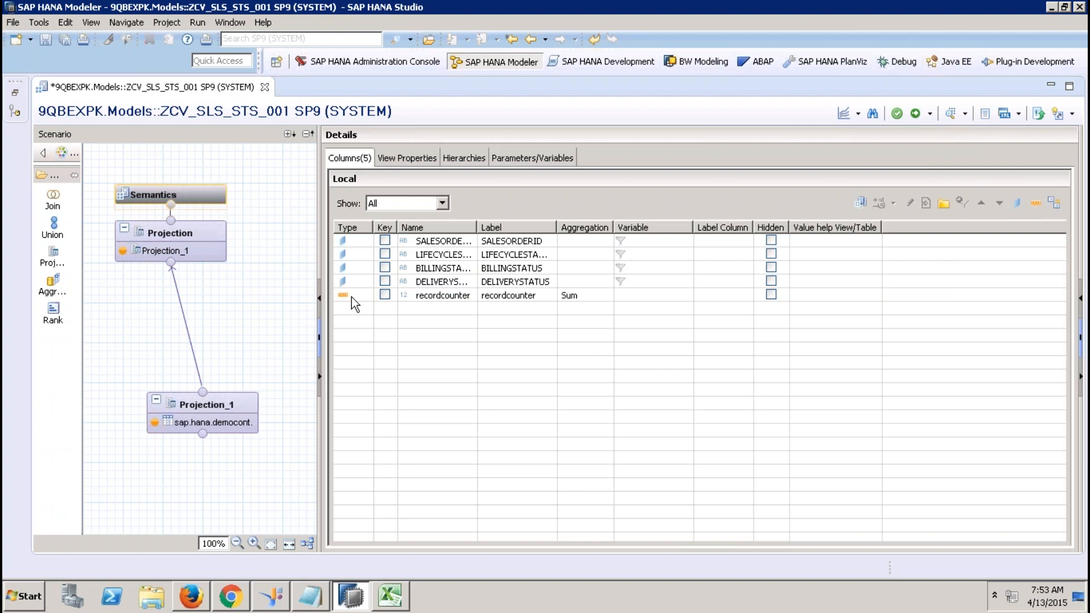
pyautogui.click(415, 159)
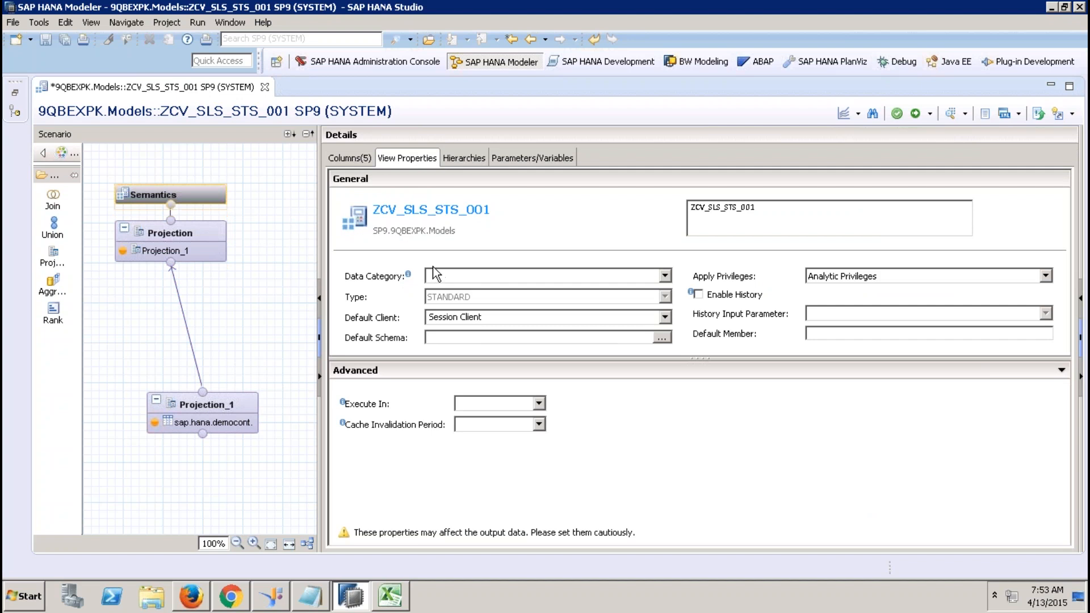
pyautogui.click(356, 161)
pyautogui.click(916, 114)
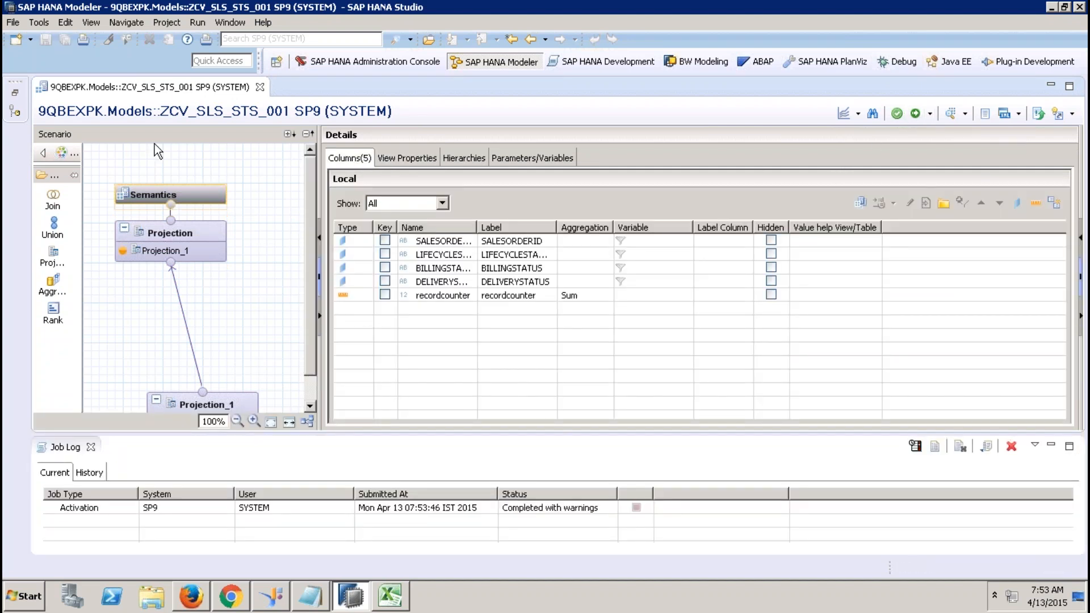
# Close the ZCV_SLS_STS_001 editor and job log and start a new calculation view.
pyautogui.click(260, 87)
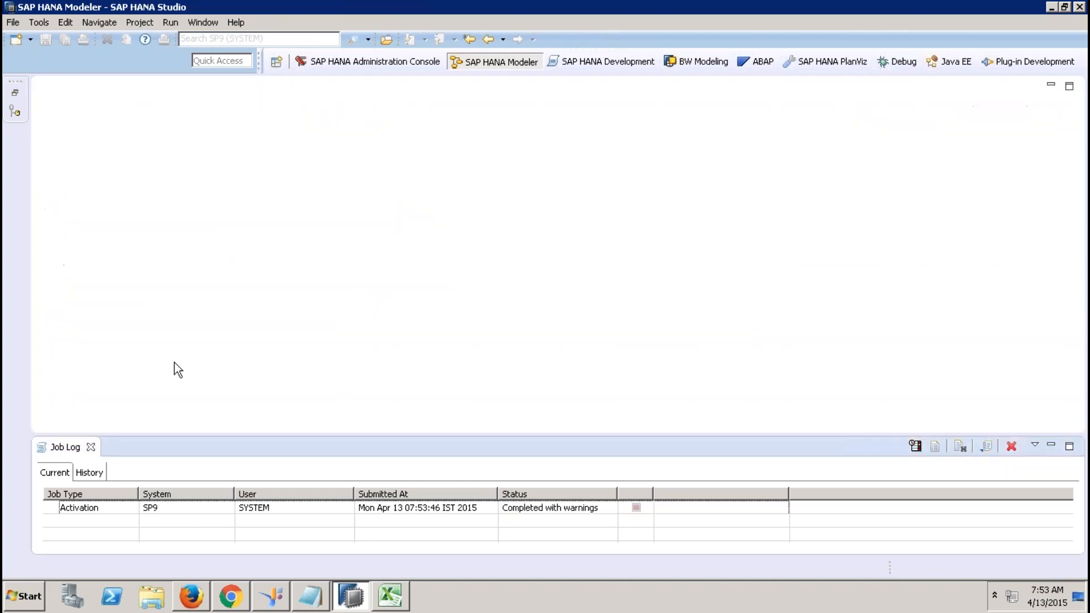
pyautogui.click(91, 447)
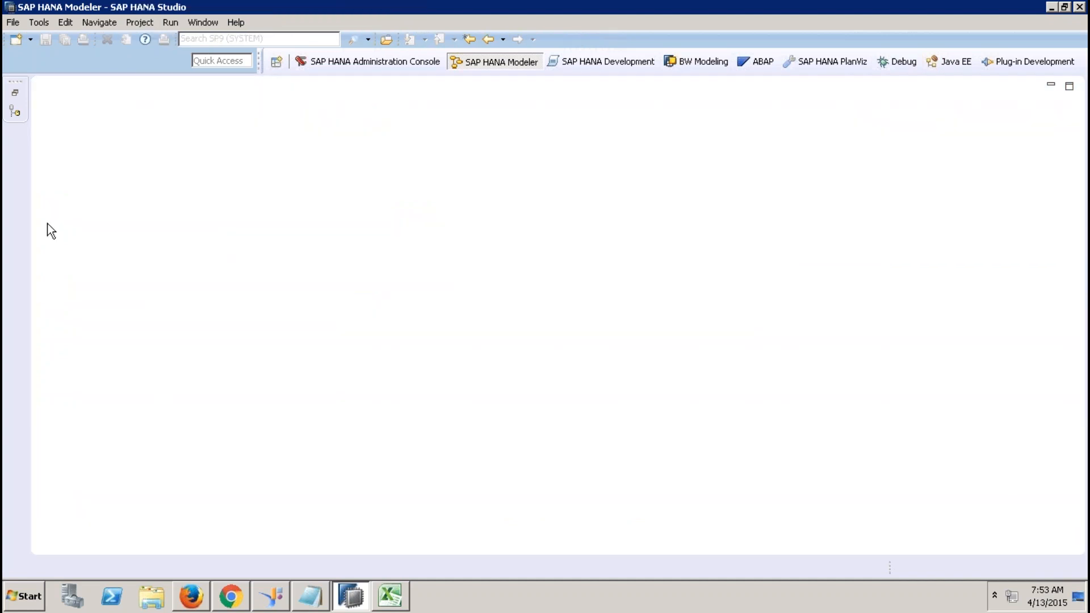
pyautogui.click(16, 92)
pyautogui.click(164, 268)
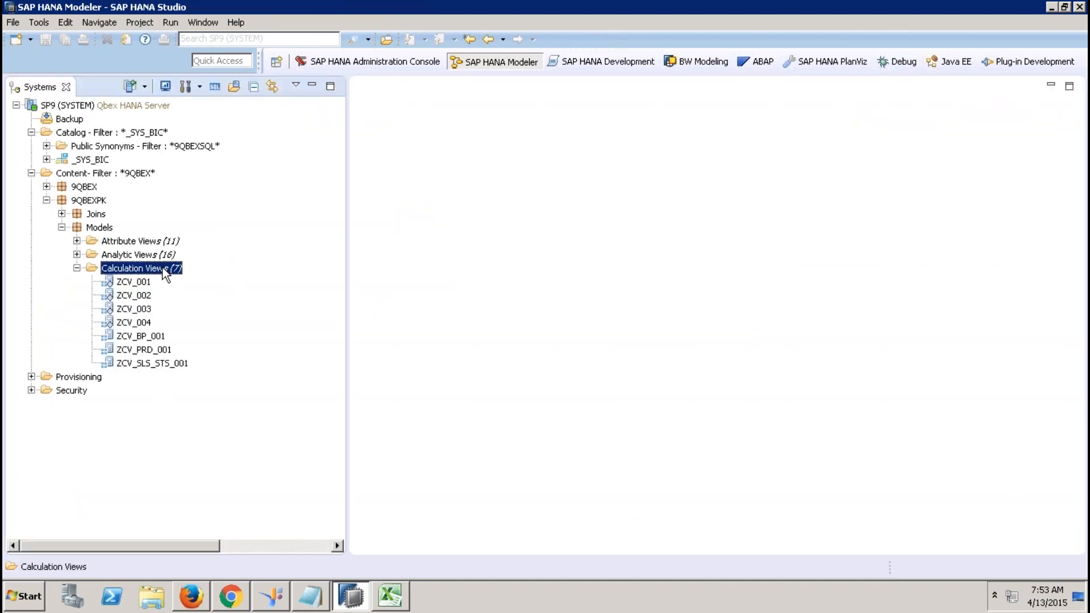
pyautogui.rightClick(164, 268)
pyautogui.click(218, 296)
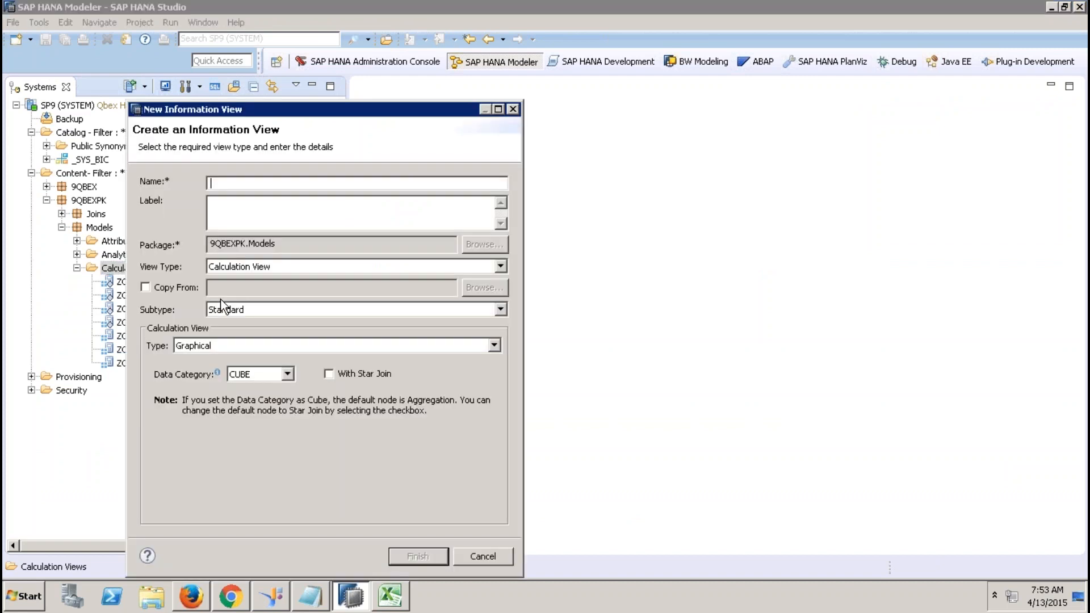
# Name the new CUBE view ZCV_SALES_REPORTING_001 and finish creating it.
pyautogui.write('ZCV_SALES_REPORTING')
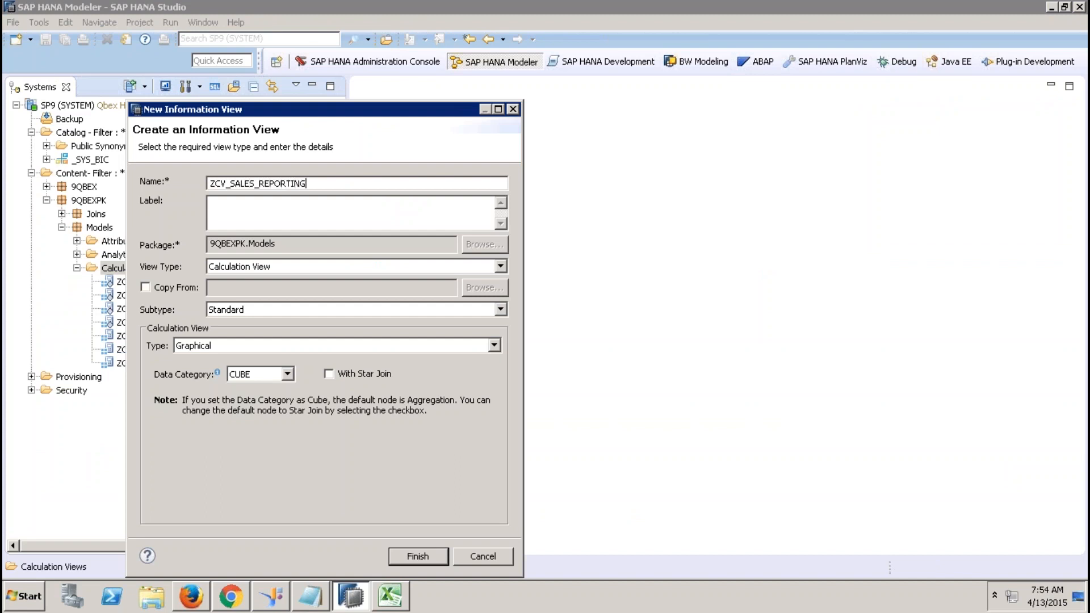
pyautogui.moveTo(210, 202); pyautogui.dragTo(290, 212)
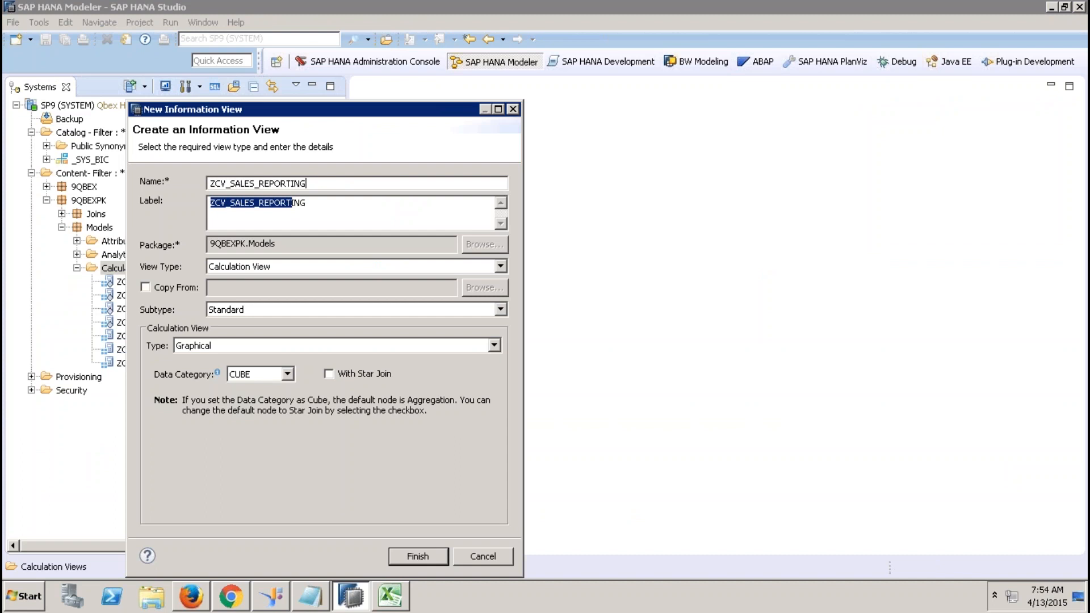
pyautogui.write('_001')
pyautogui.click(378, 210)
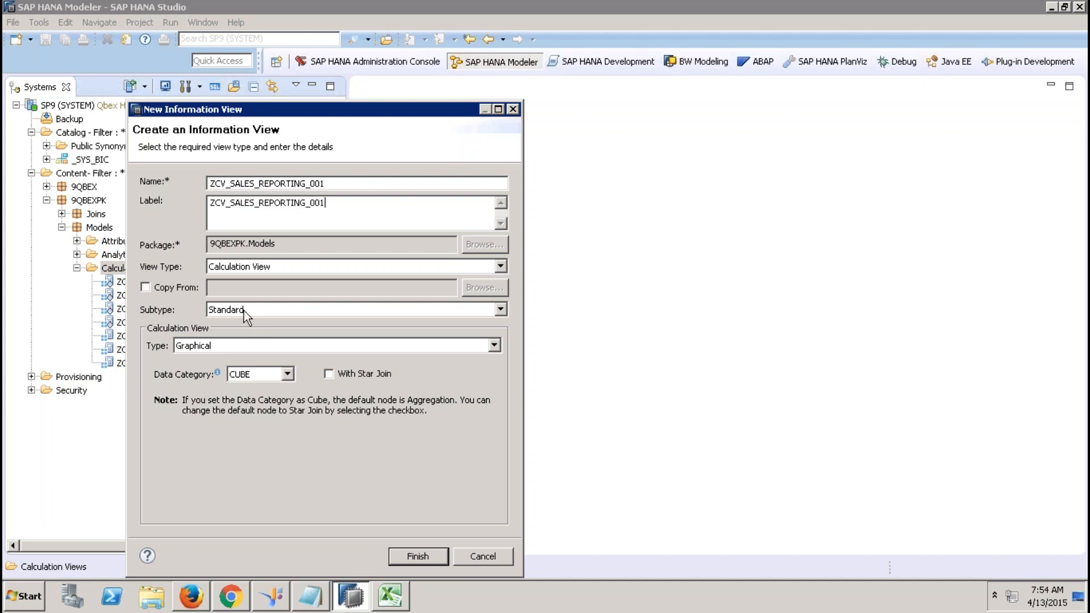
pyautogui.click(277, 376)
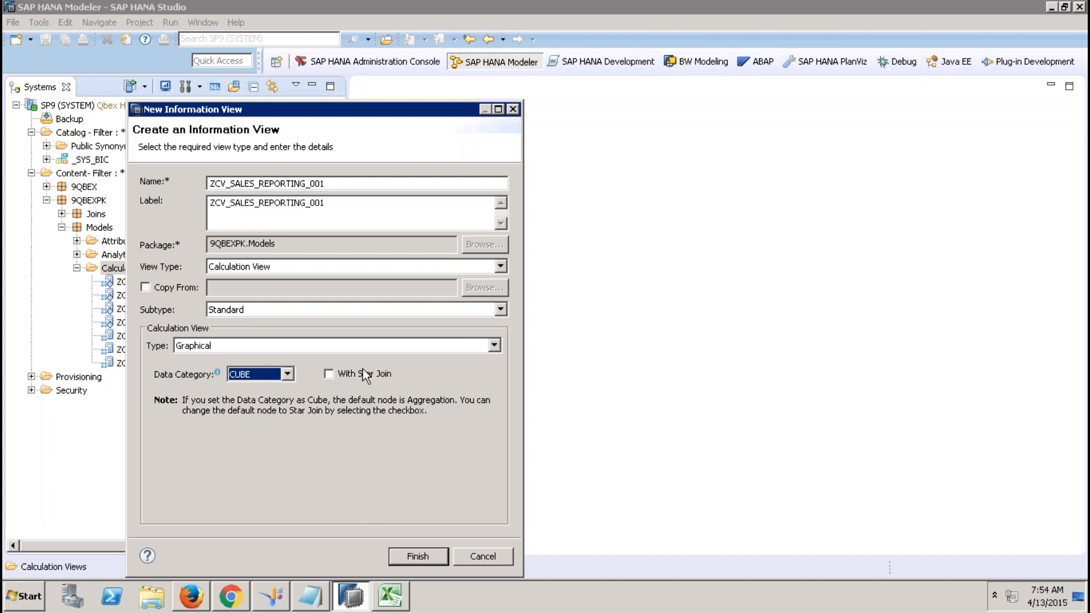
pyautogui.click(420, 557)
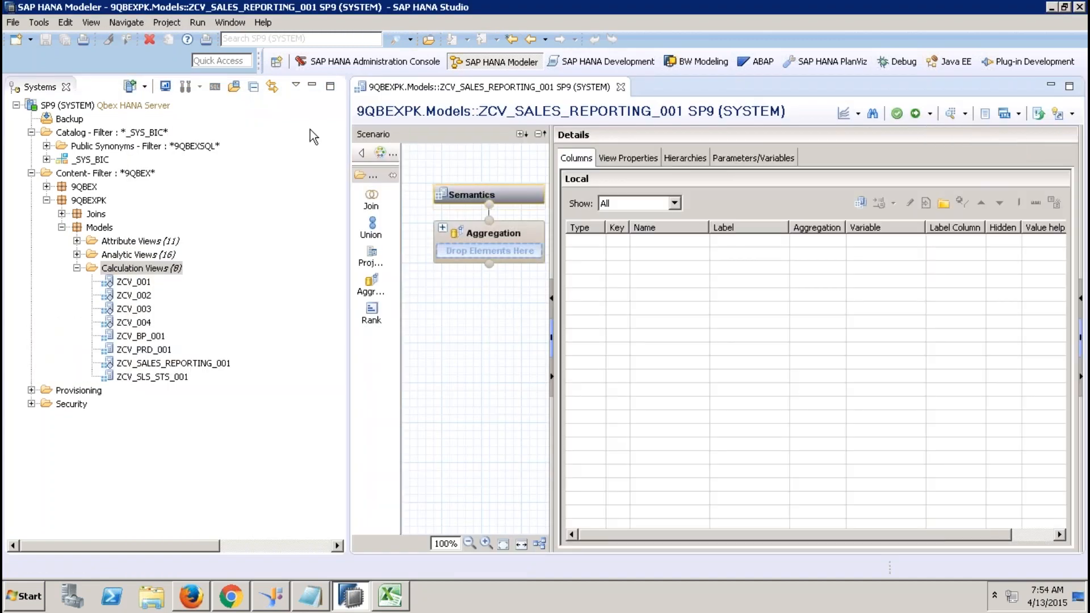
# Place a Join_1 node on the scenario canvas and bring up its add-object options.
pyautogui.click(312, 86)
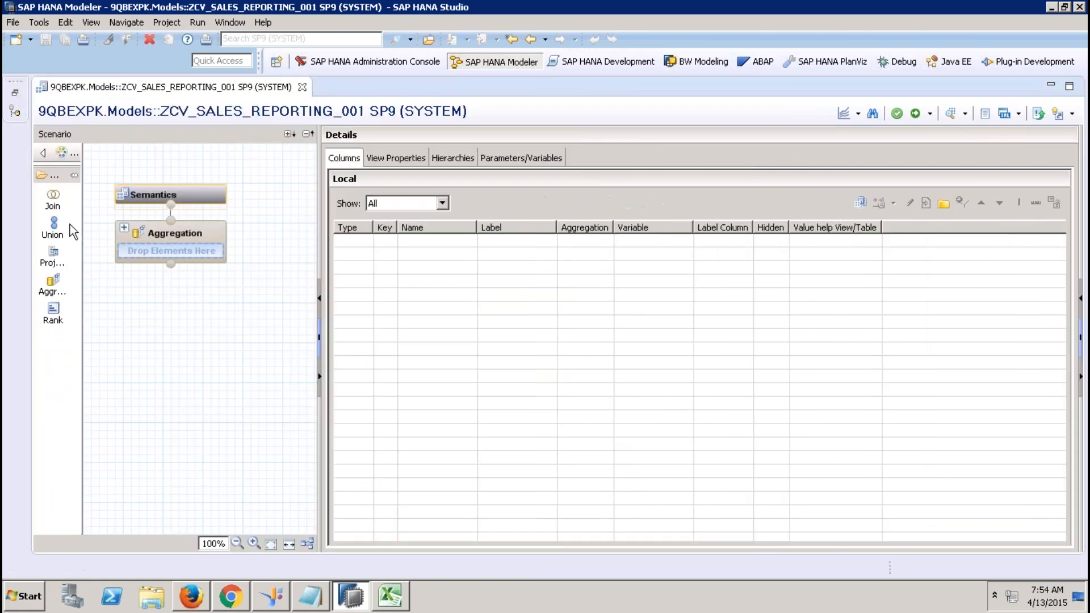
pyautogui.click(165, 404)
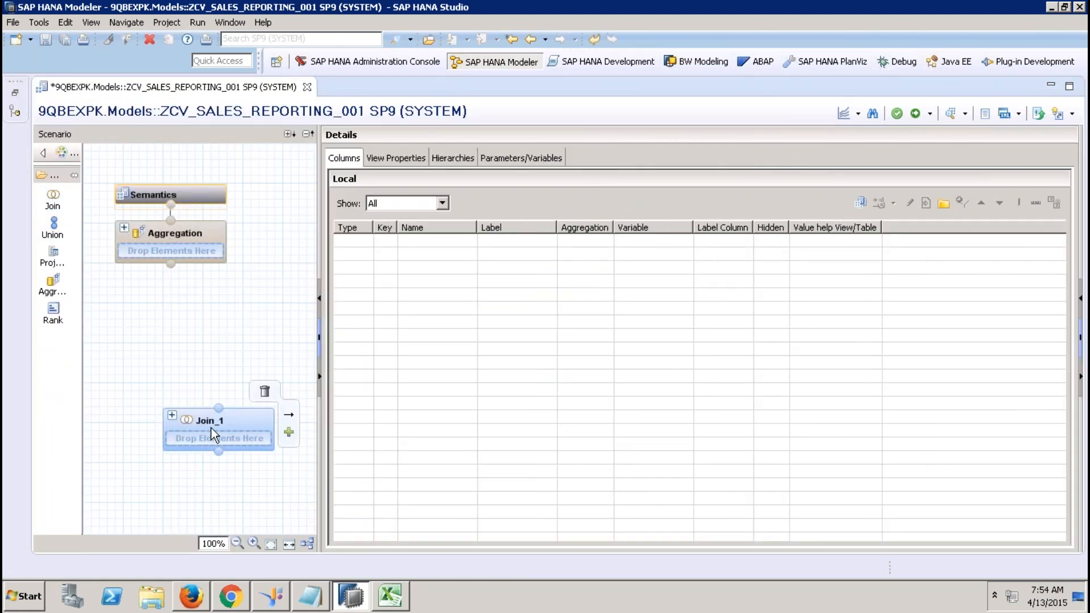
pyautogui.click(212, 428)
pyautogui.rightClick(388, 259)
# Search sap.hana.demo and add the EPM.Sales.Item table as Join_1's input.
pyautogui.click(407, 264)
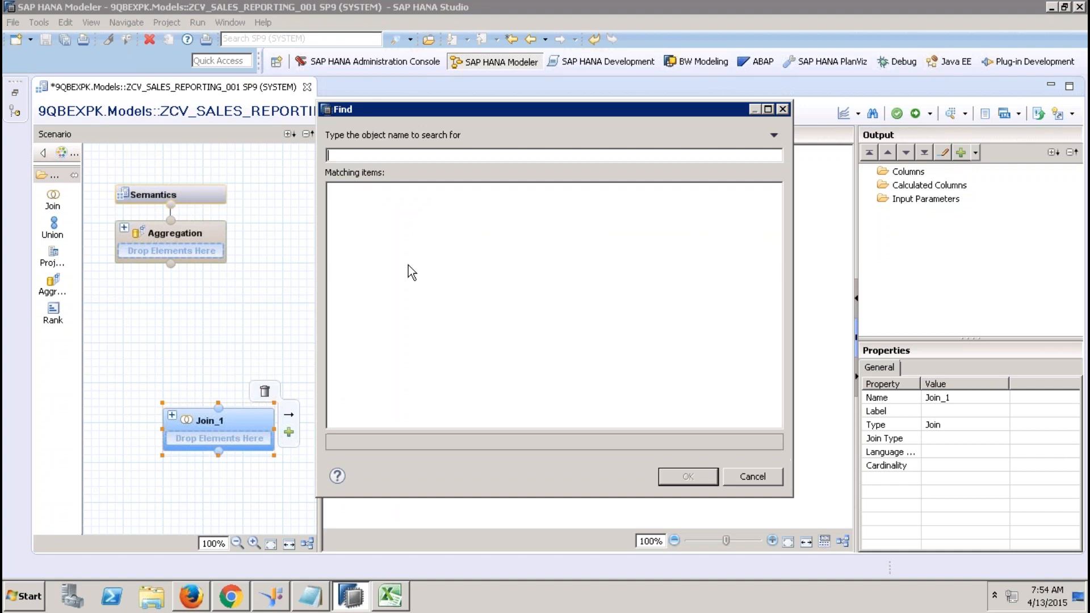
pyautogui.write('ssap.hana.demo')
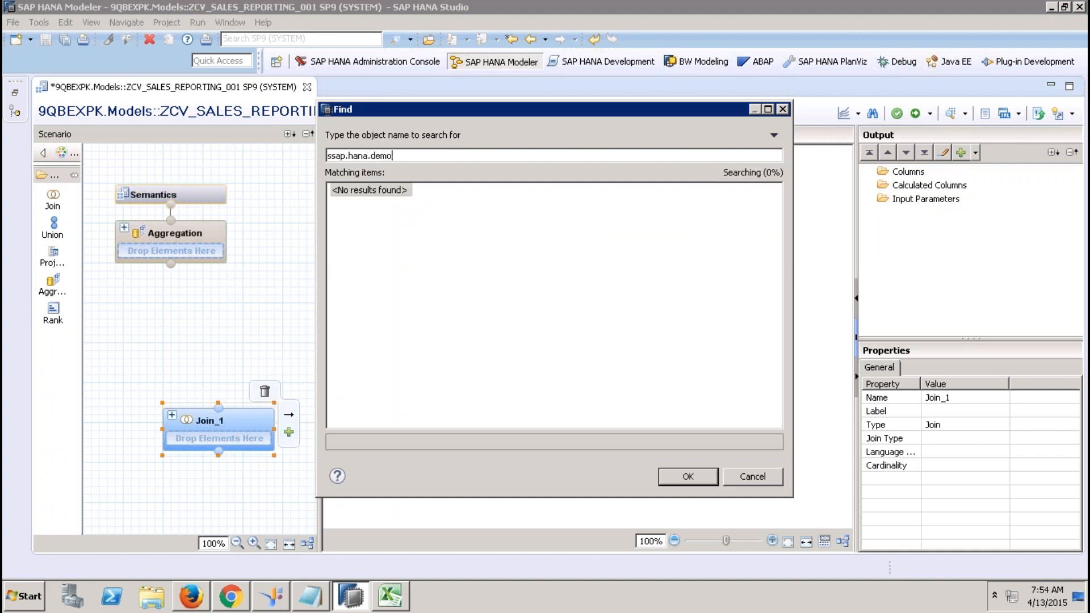
pyautogui.press('BackSpace')
pyautogui.press('BackSpace')
pyautogui.press('BackSpace')
pyautogui.press('BackSpace')
pyautogui.press('BackSpace')
pyautogui.press('BackSpace')
pyautogui.press('BackSpace')
pyautogui.press('BackSpace')
pyautogui.press('BackSpace')
pyautogui.press('BackSpace')
pyautogui.press('BackSpace')
pyautogui.press('BackSpace')
pyautogui.press('BackSpace')
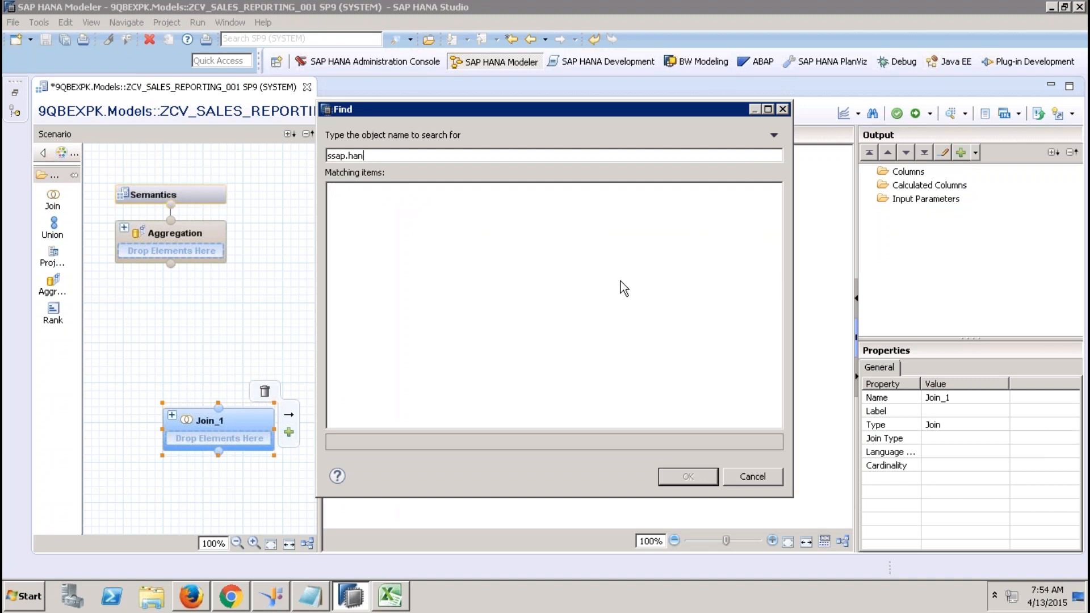
pyautogui.write('ap.hana.demo')
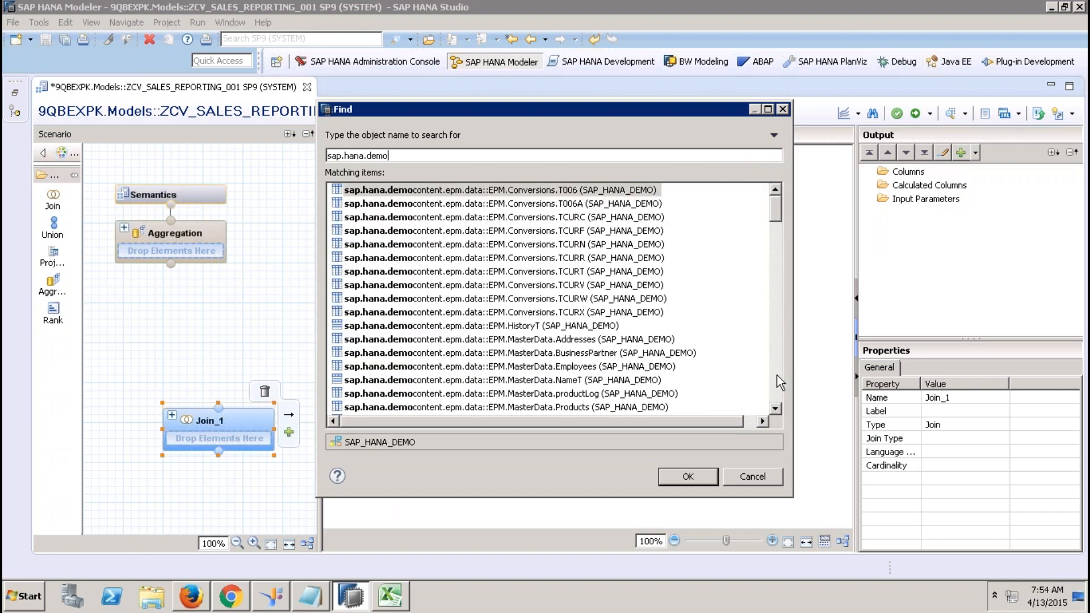
pyautogui.click(777, 374)
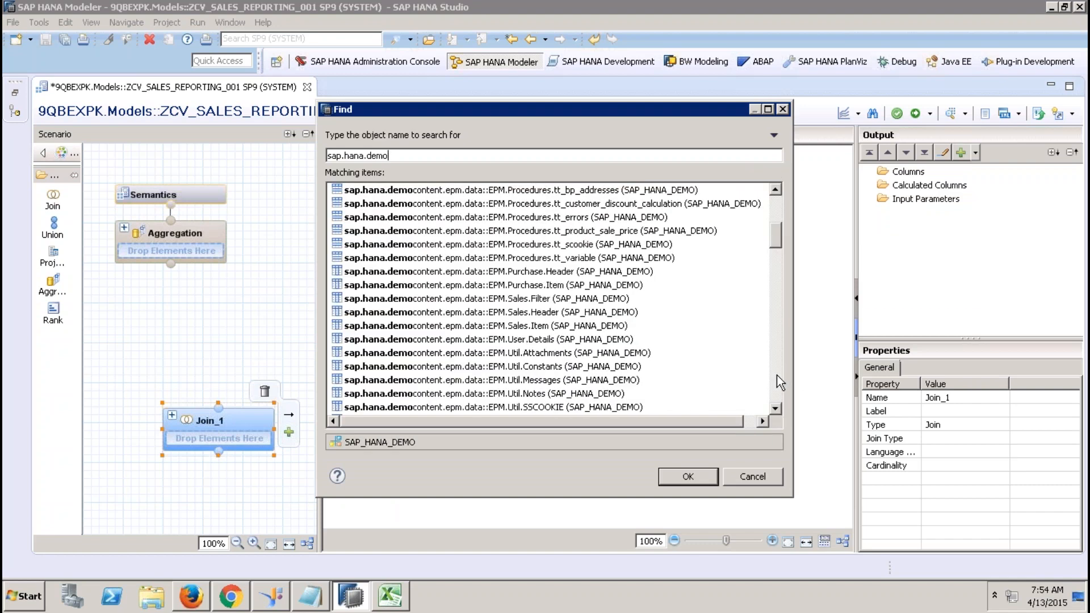
pyautogui.doubleClick(580, 325)
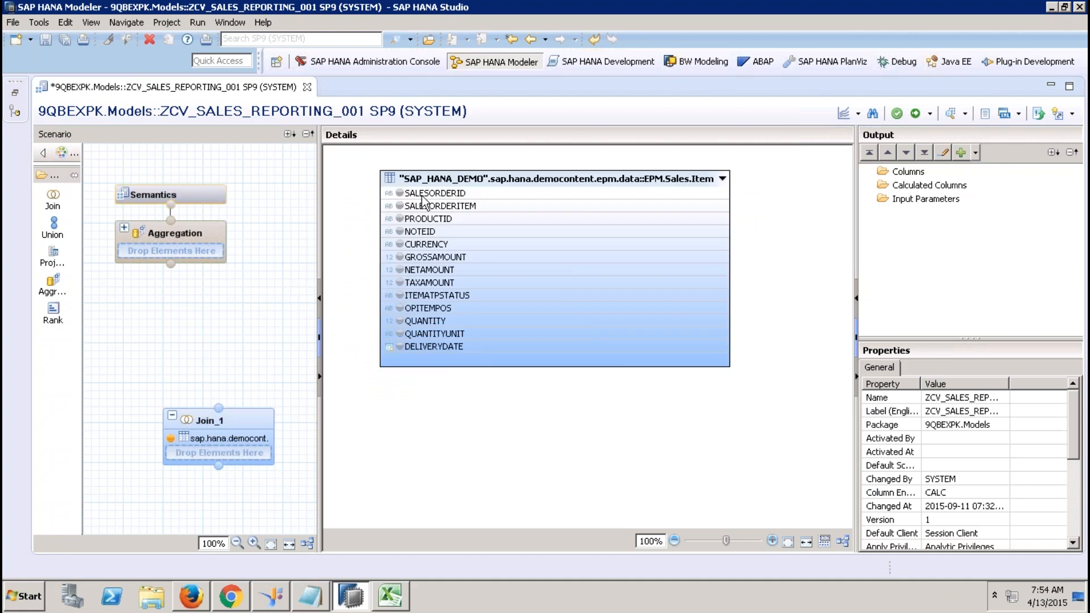
# Remove the SALESORDERID column from Join_1's output.
pyautogui.click(400, 193)
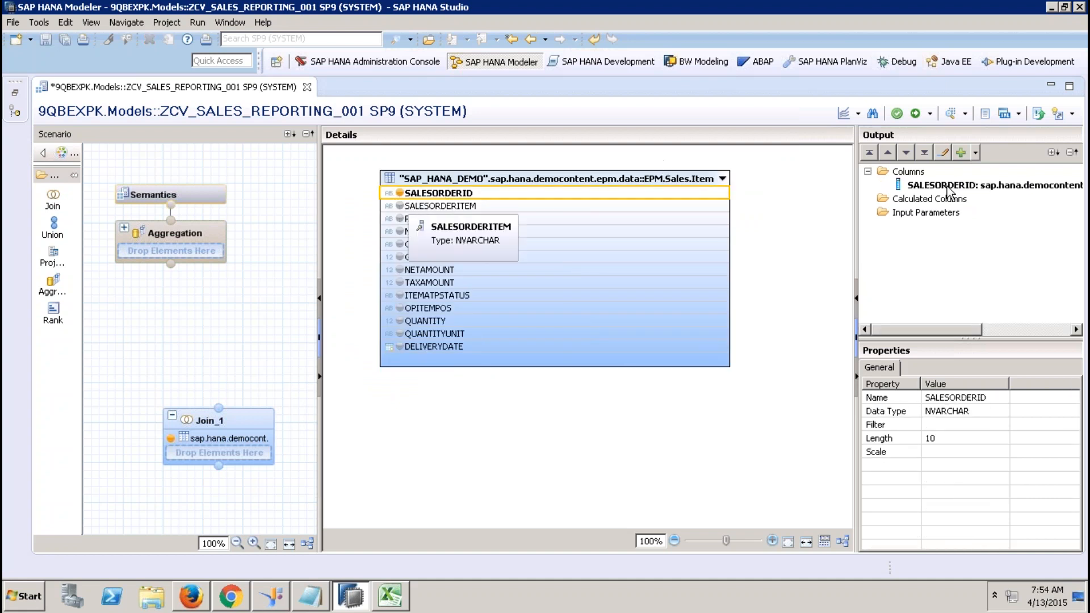
pyautogui.rightClick(965, 185)
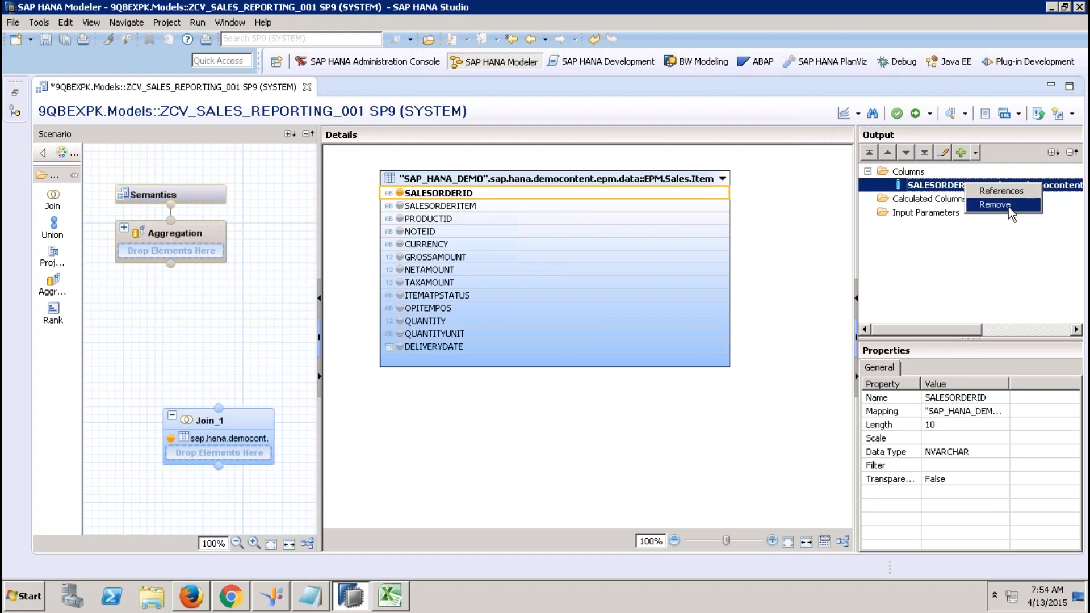
pyautogui.click(1008, 205)
pyautogui.click(624, 306)
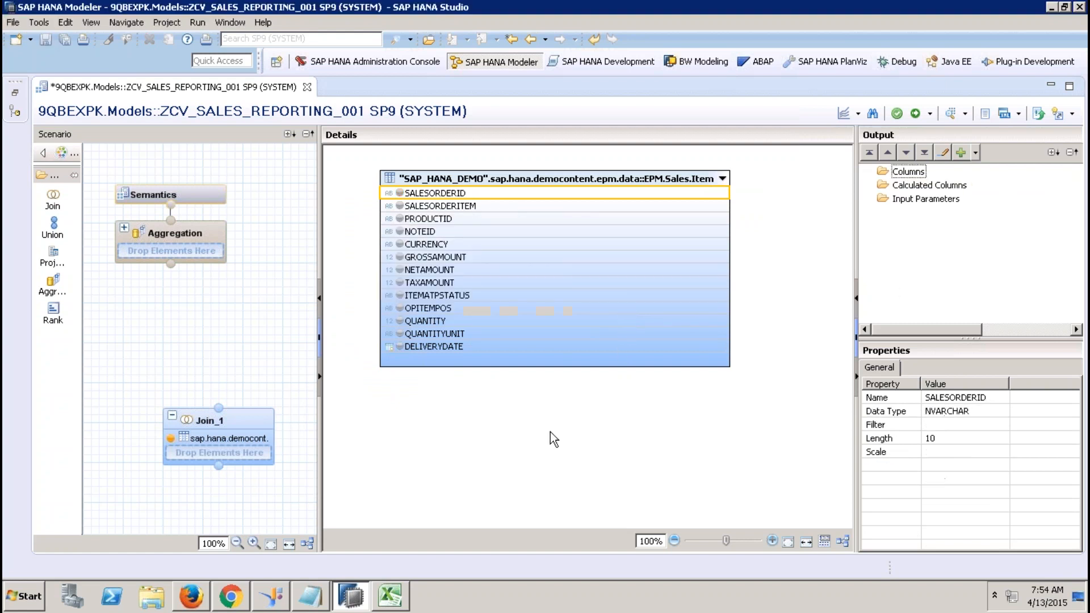
pyautogui.rightClick(550, 432)
pyautogui.click(415, 396)
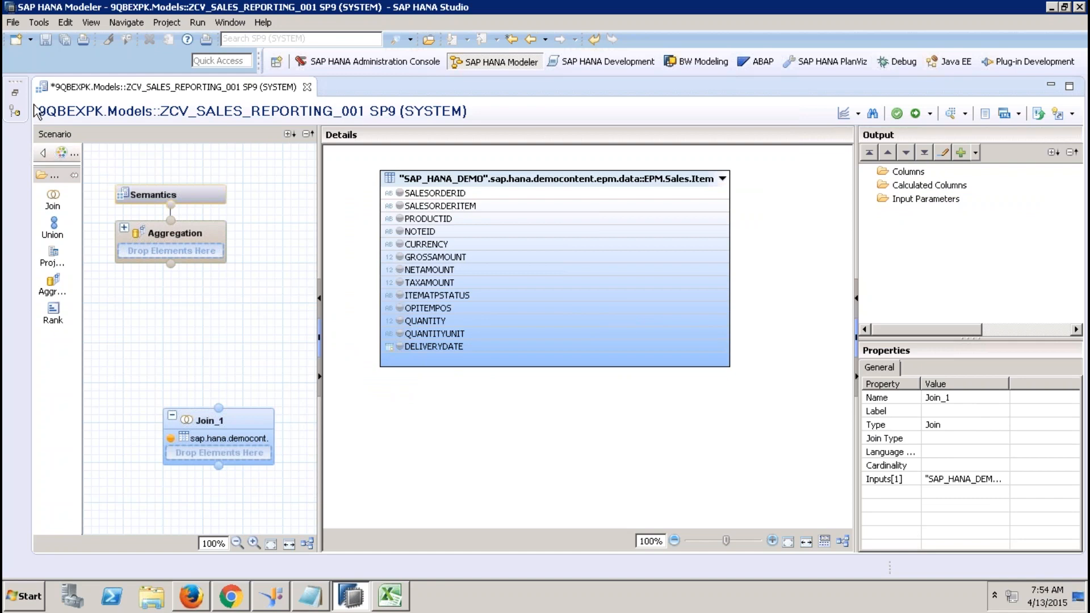
# Drag ZCV_SLS_STS_001 from the systems tree into Join_1 as its second input.
pyautogui.click(15, 90)
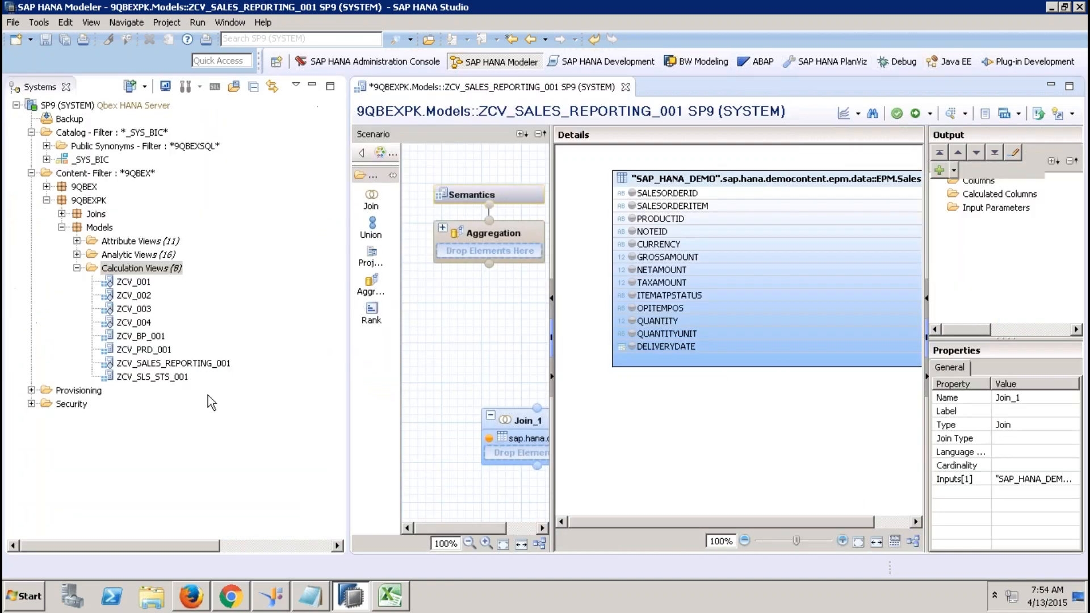
pyautogui.click(174, 377)
pyautogui.moveTo(176, 384); pyautogui.dragTo(514, 459)
pyautogui.click(312, 85)
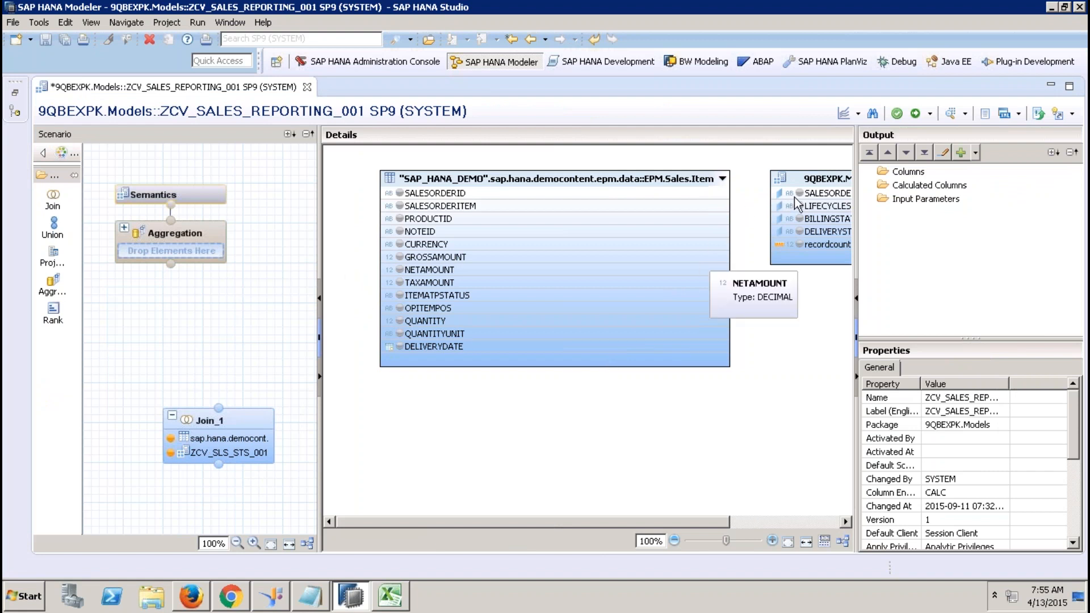
# Join the two inputs on SALESORDERID and output the status columns through recordcounter.
pyautogui.moveTo(719, 194); pyautogui.dragTo(792, 193)
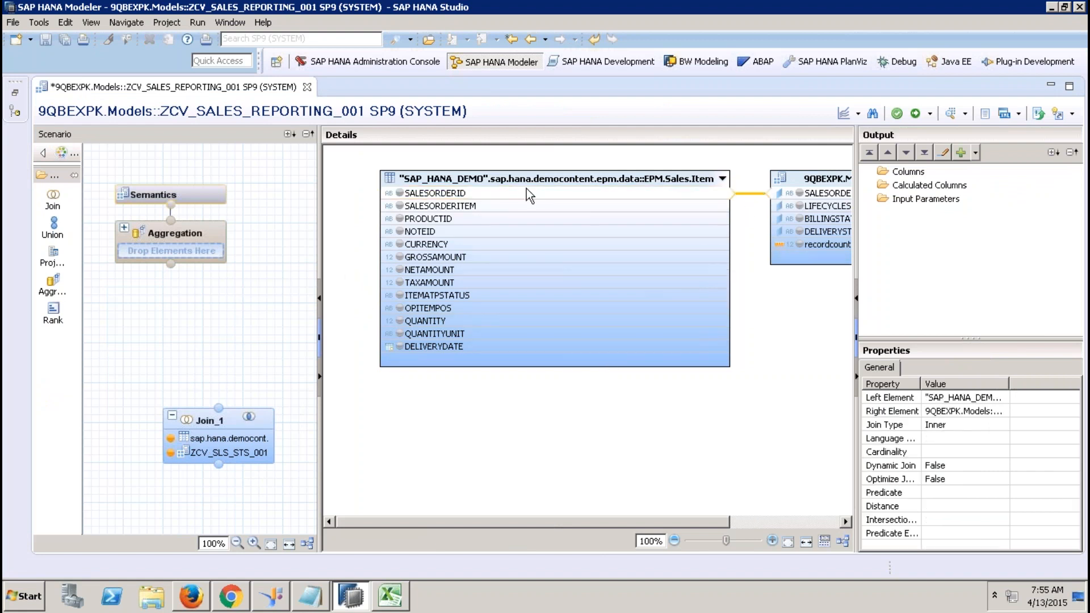
pyautogui.click(813, 211)
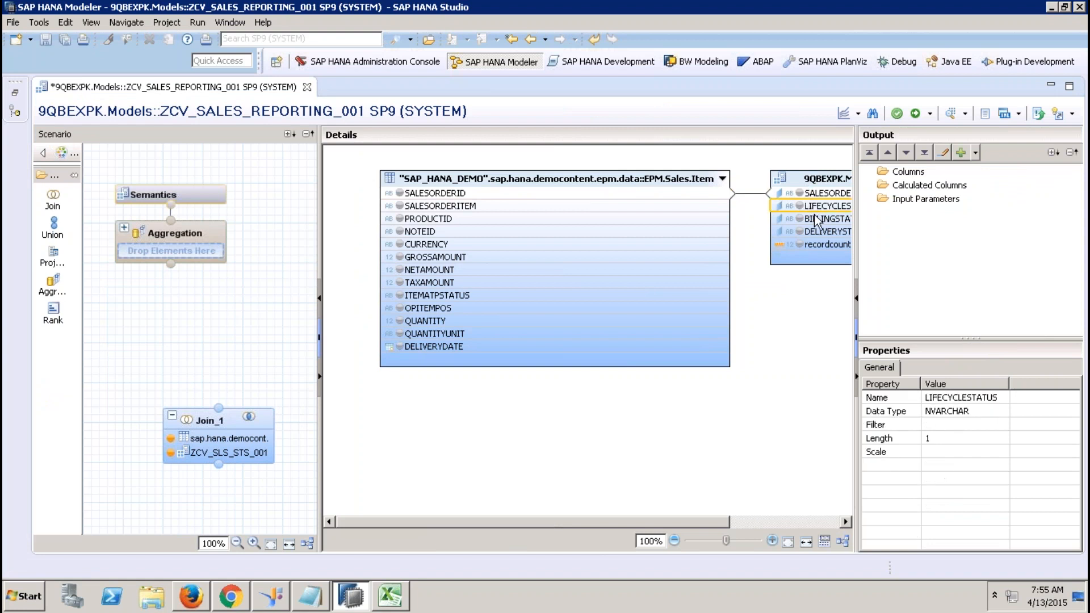
pyautogui.keyDown('shift'); pyautogui.click(825, 243); pyautogui.keyUp('shift')
pyautogui.rightClick(826, 244)
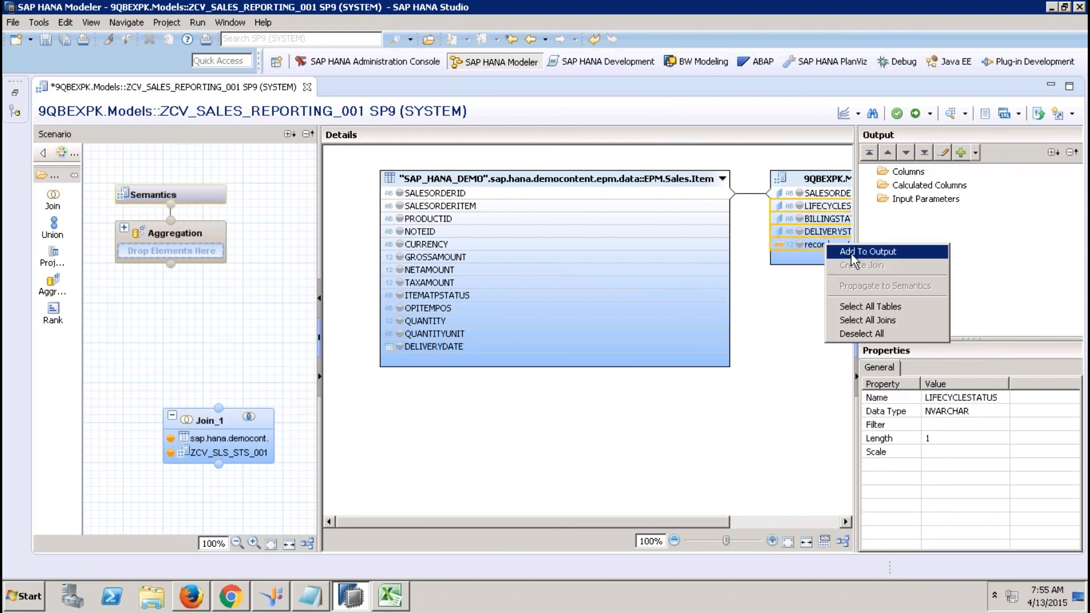
pyautogui.click(851, 253)
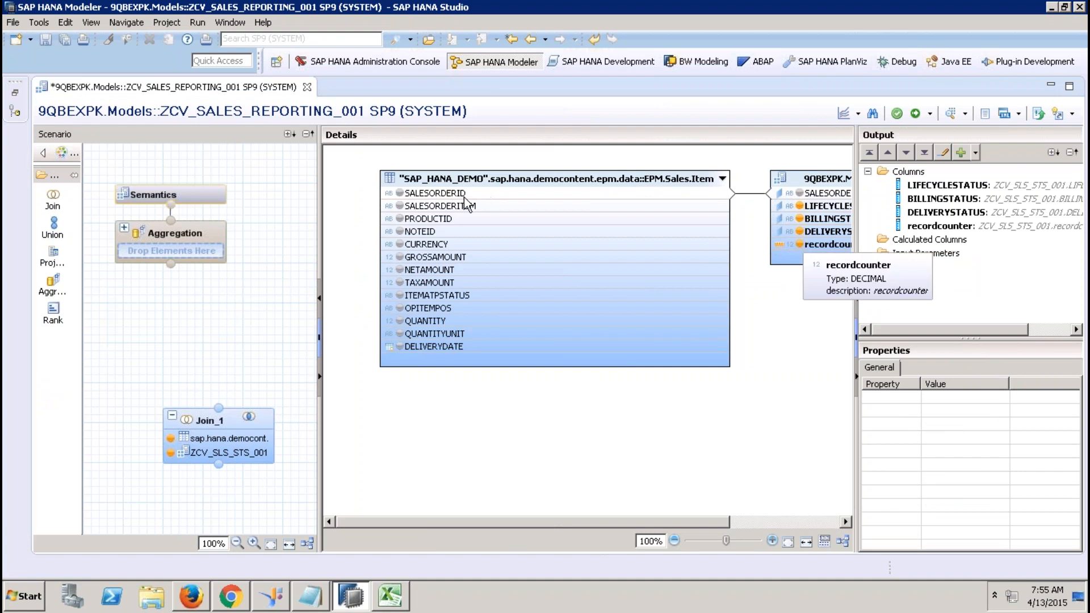
# Output SALESORDERID, SALESORDERITEM and PRODUCTID from Sales.Item and restore the systems tree.
pyautogui.click(399, 193)
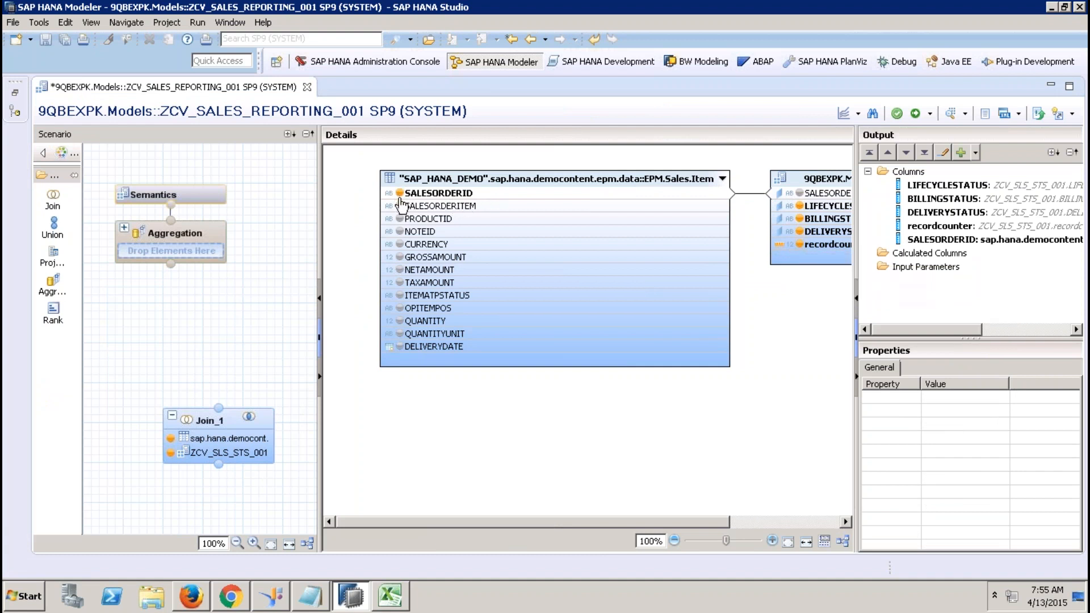
pyautogui.click(399, 206)
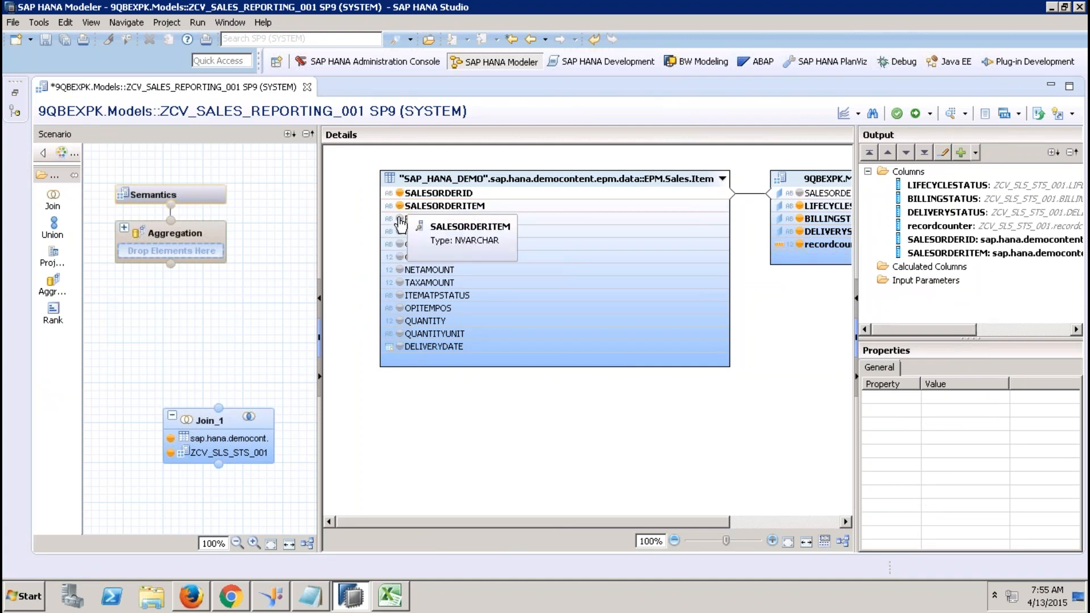
pyautogui.click(399, 219)
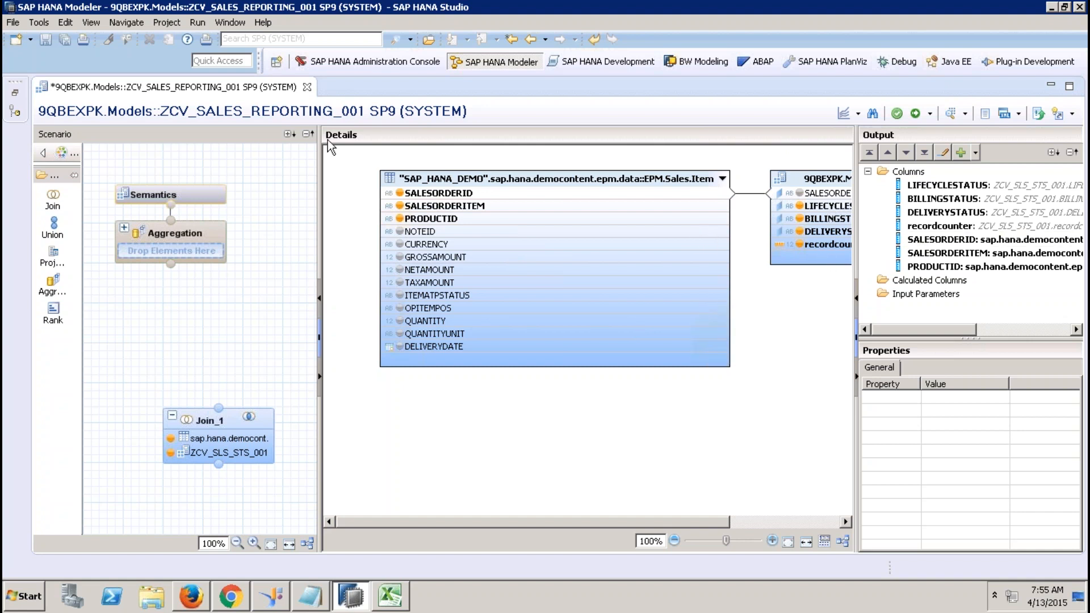
pyautogui.click(15, 92)
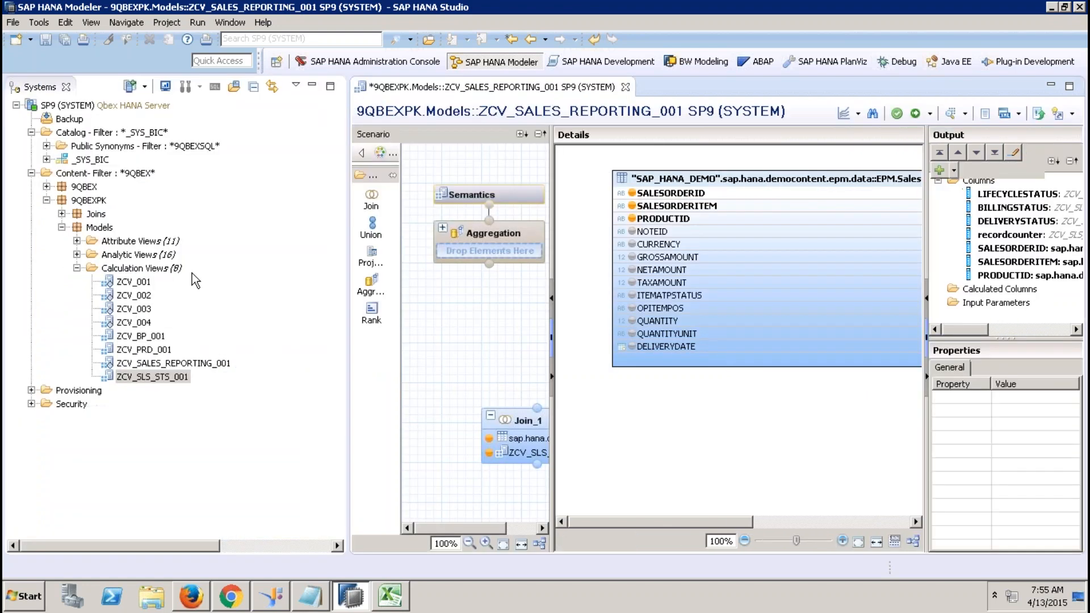
# In ZCV_SLS_STS_001, propagate the PARTNERID column from Projection_1 to Semantics.
pyautogui.doubleClick(167, 378)
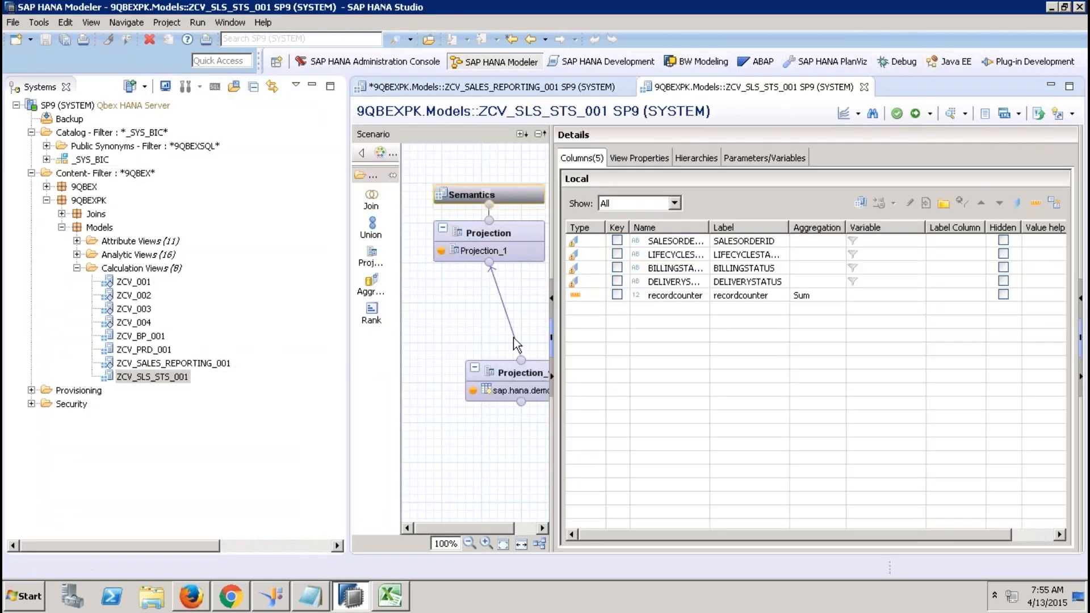
pyautogui.click(515, 375)
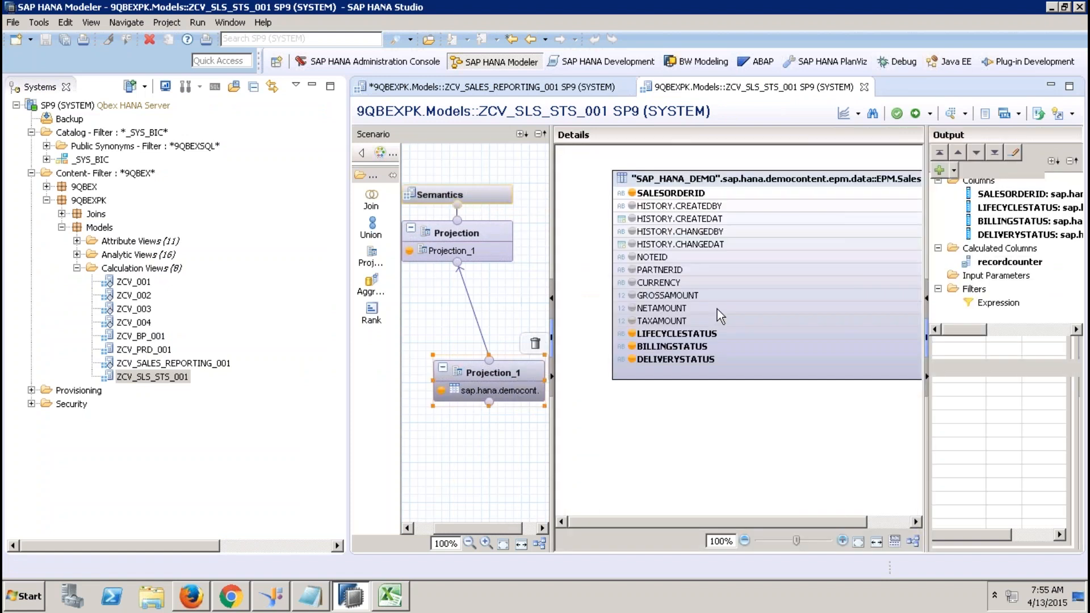
pyautogui.click(676, 271)
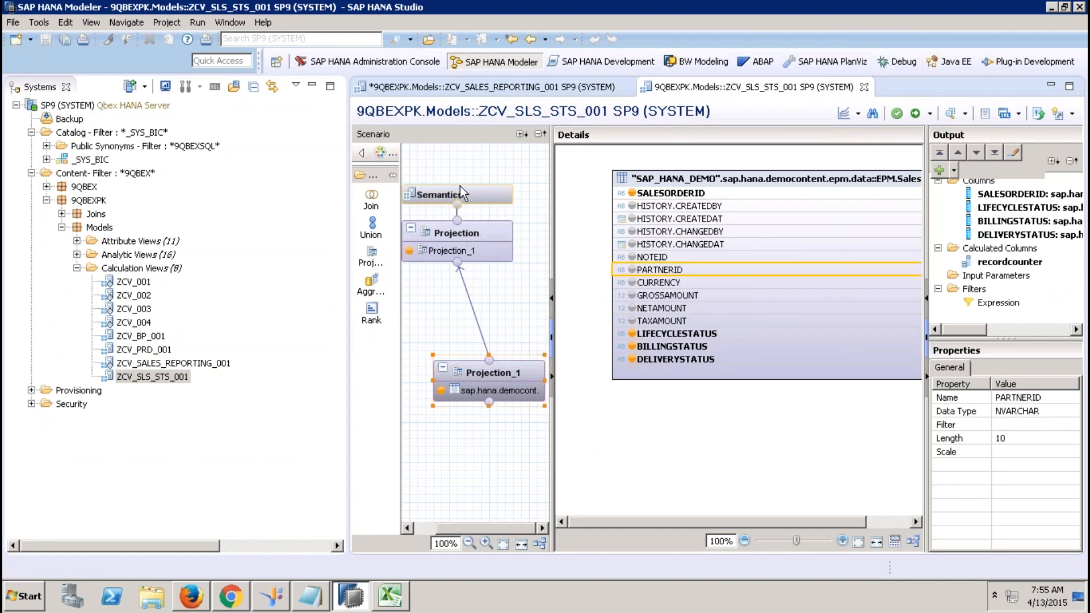
pyautogui.rightClick(681, 268)
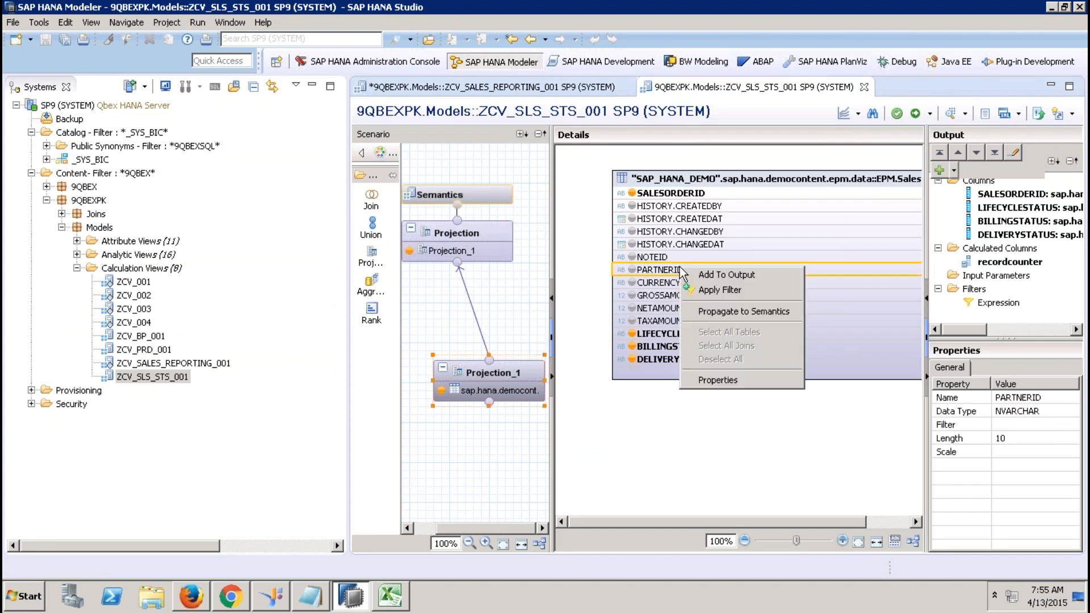
pyautogui.click(730, 311)
pyautogui.click(622, 304)
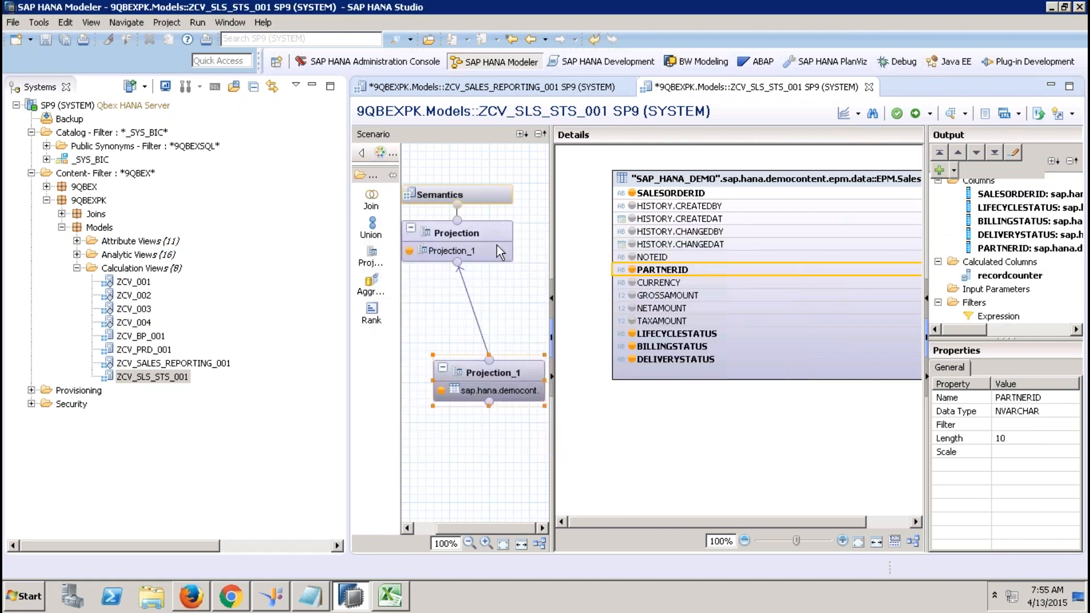
# Save and activate ZCV_SLS_STS_001, then return to the sales reporting view editor.
pyautogui.click(489, 233)
pyautogui.click(483, 196)
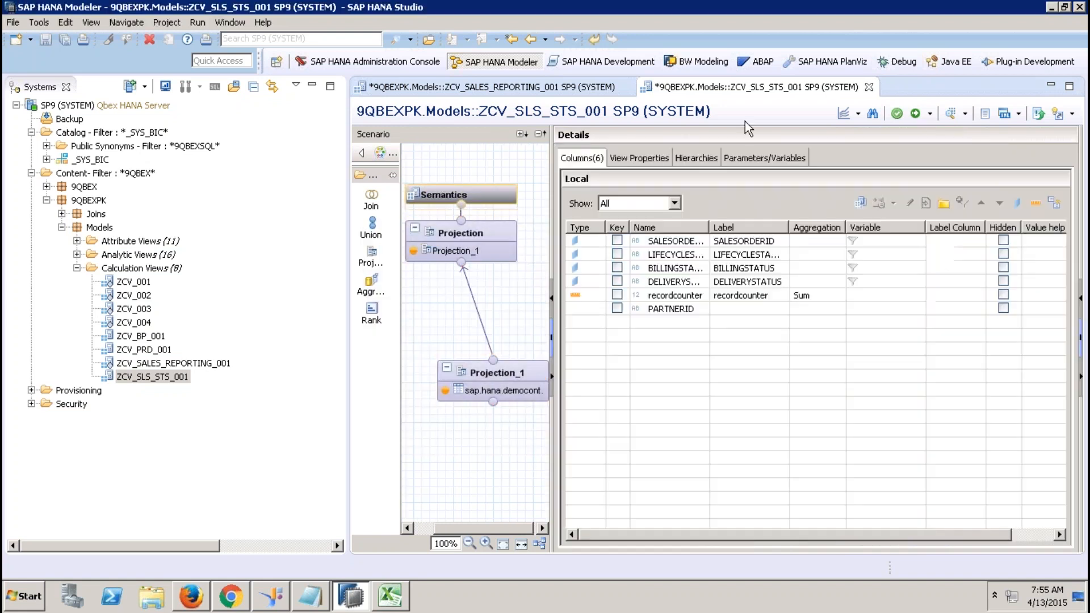
pyautogui.click(899, 111)
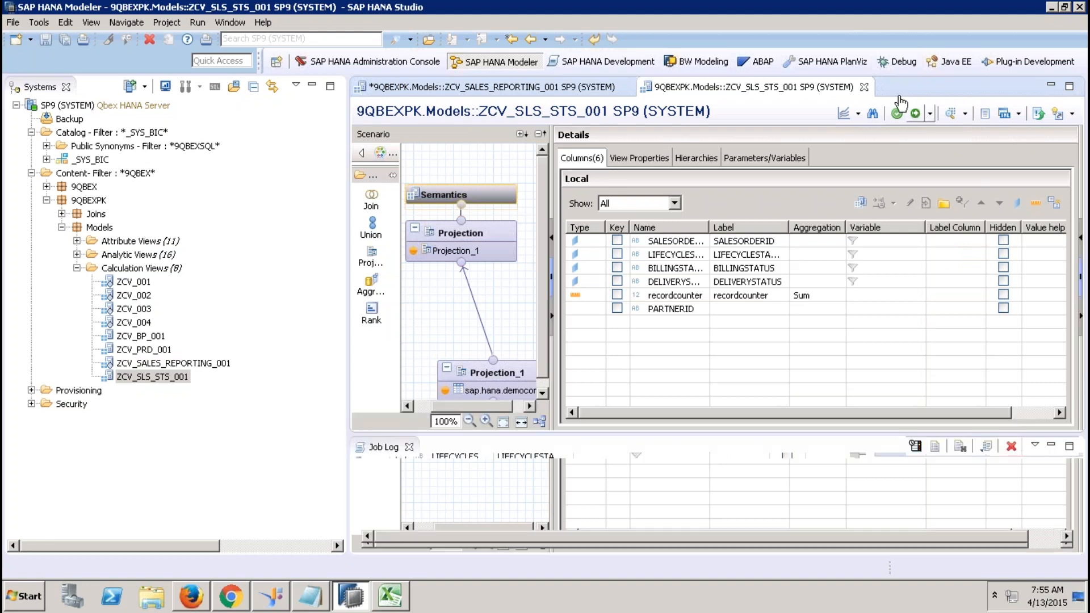
pyautogui.click(864, 87)
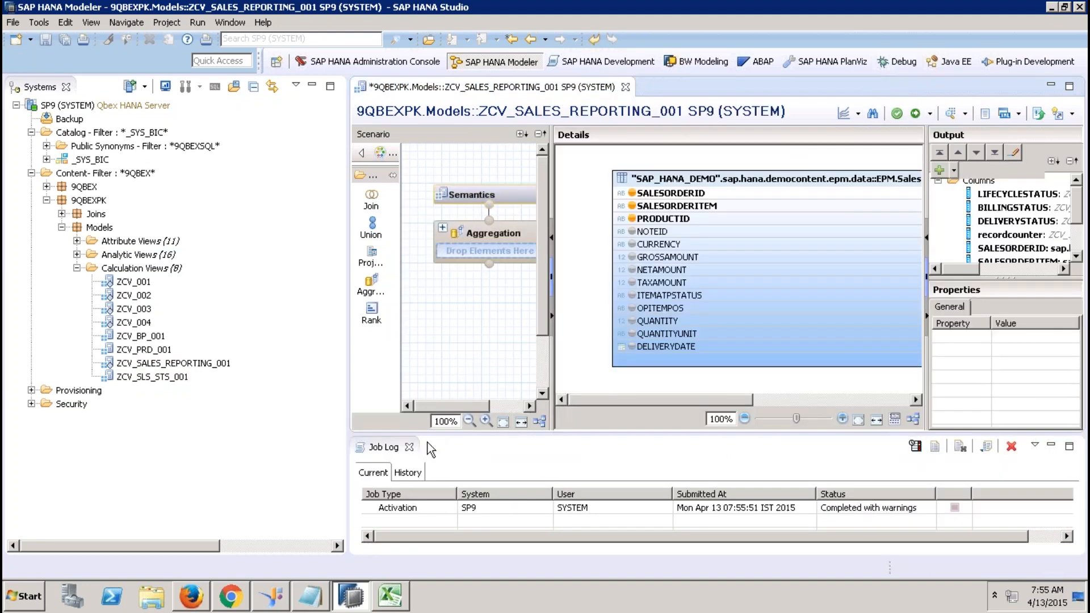
pyautogui.click(409, 447)
pyautogui.click(312, 87)
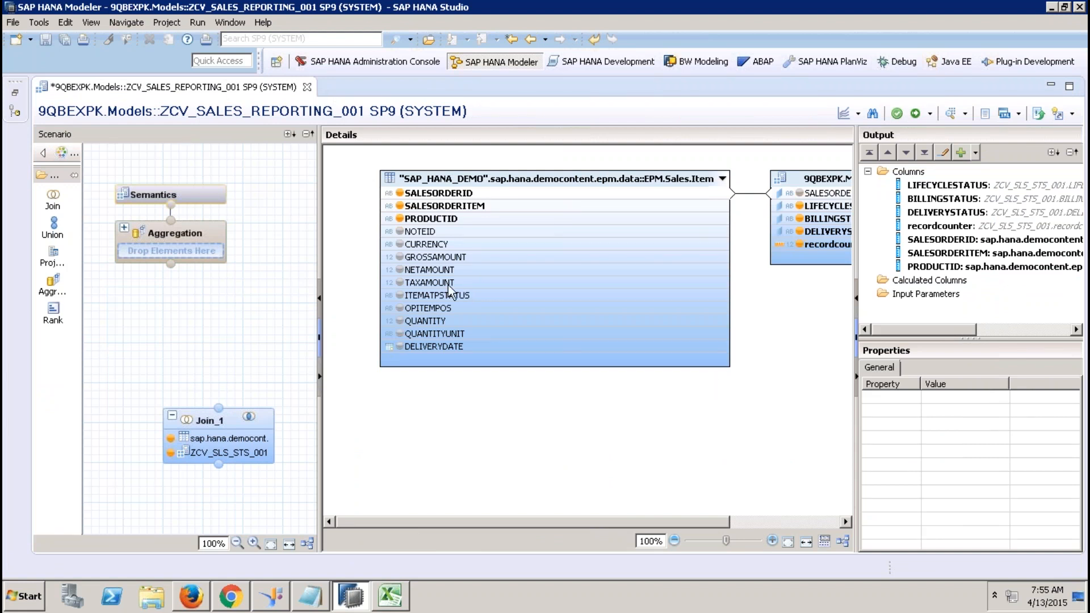
# Save and close the editor, then reopen ZCV_SALES_REPORTING_001 and select Join_1.
pyautogui.click(307, 88)
pyautogui.click(553, 301)
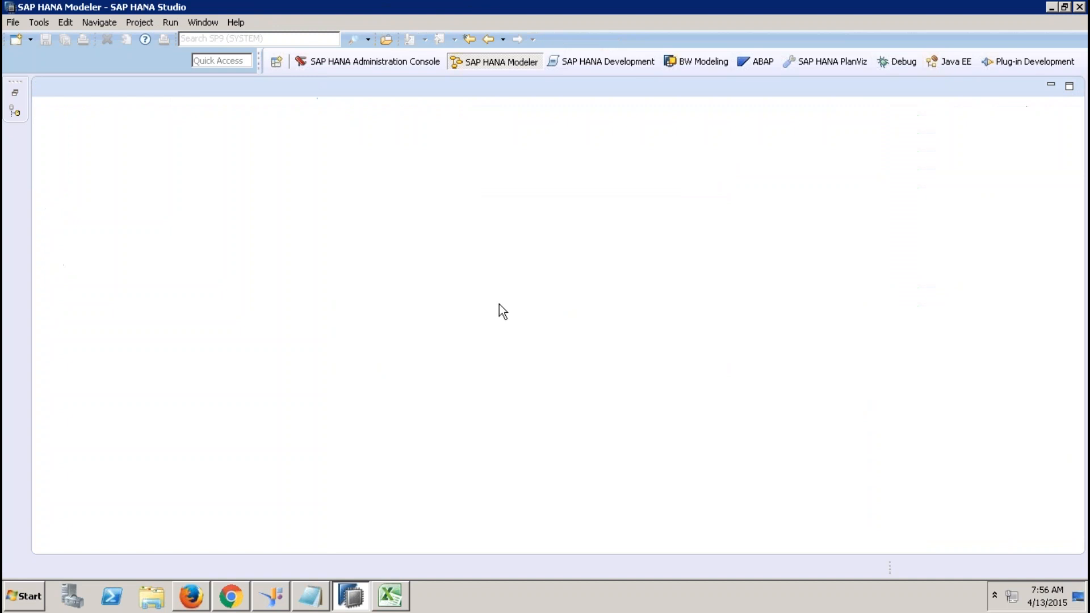
pyautogui.click(15, 93)
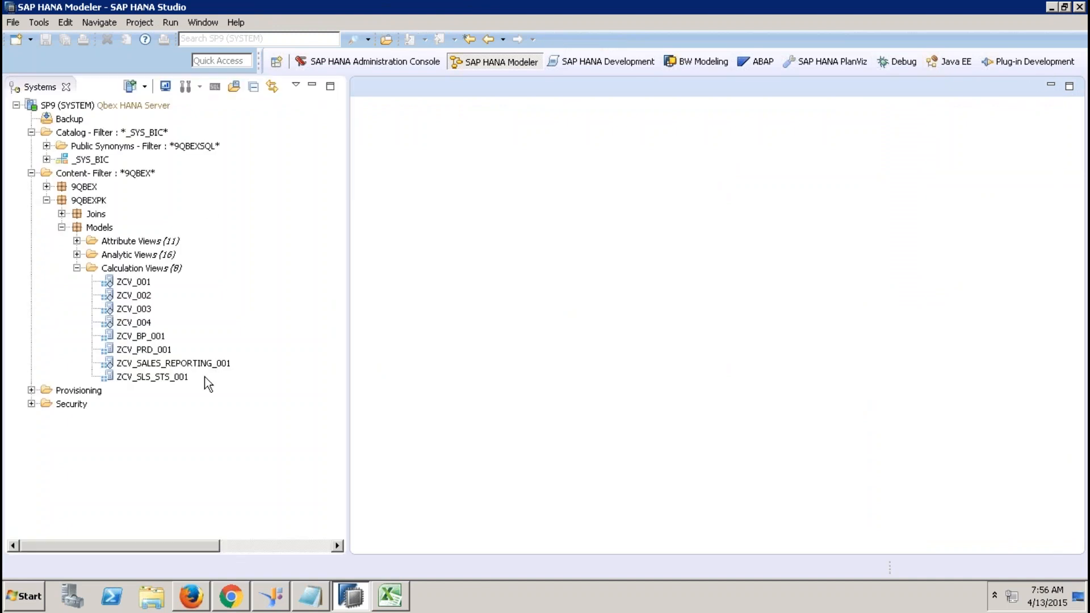
pyautogui.doubleClick(168, 364)
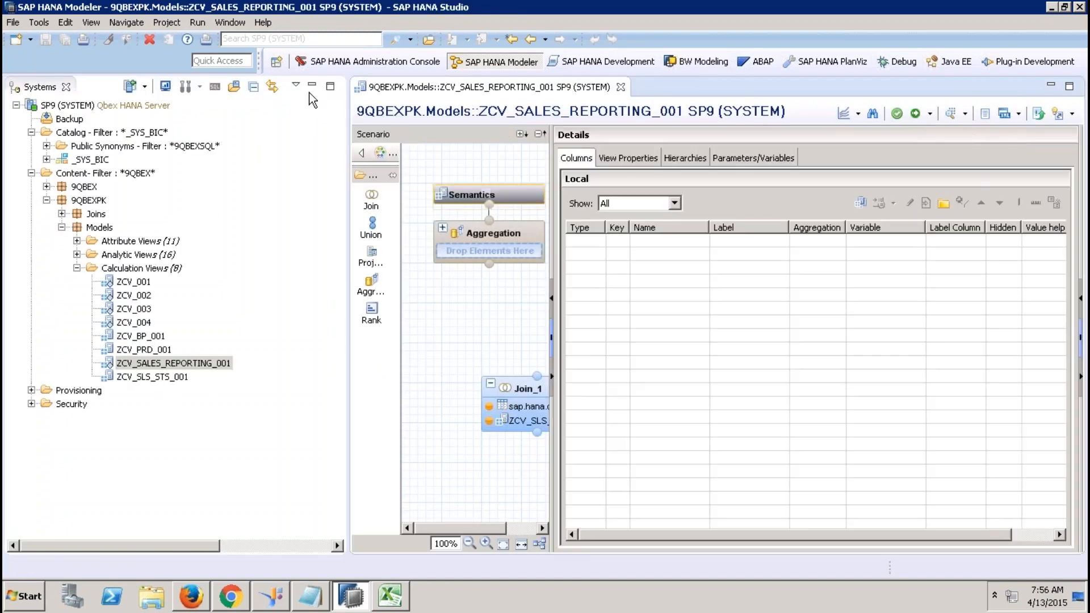
pyautogui.click(312, 85)
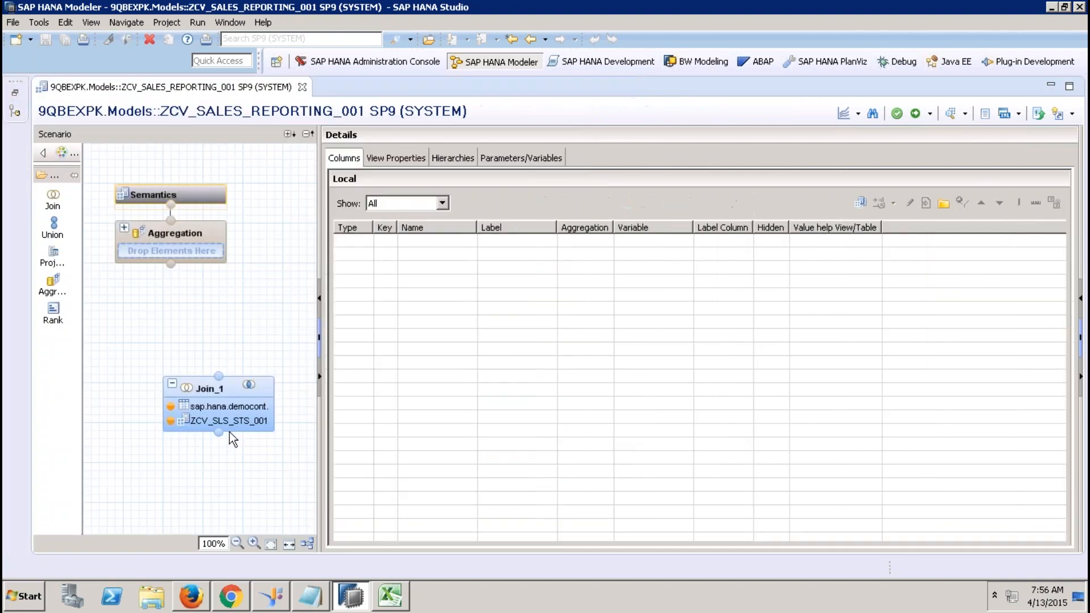
pyautogui.click(234, 384)
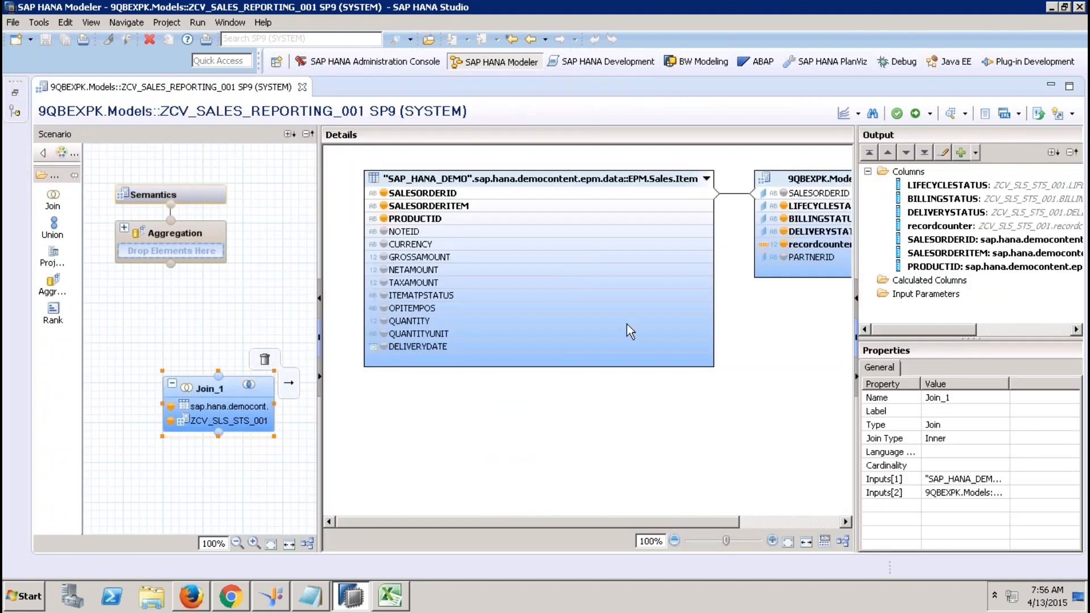
# Output PARTNERID, GROSSAMOUNT, NETAMOUNT, TAXAMOUNT, CURRENCY, QUANTITY, QUANTITYUNIT and DELIVERYDATE from Join_1.
pyautogui.click(785, 257)
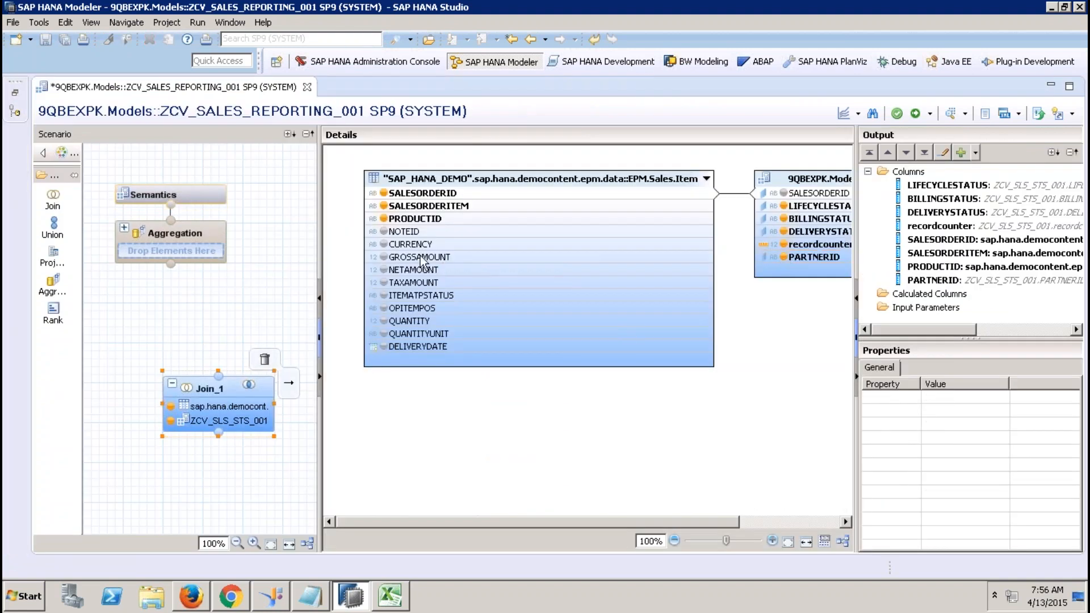
pyautogui.click(384, 257)
pyautogui.click(384, 269)
pyautogui.click(384, 282)
pyautogui.click(384, 244)
pyautogui.click(384, 321)
pyautogui.click(384, 333)
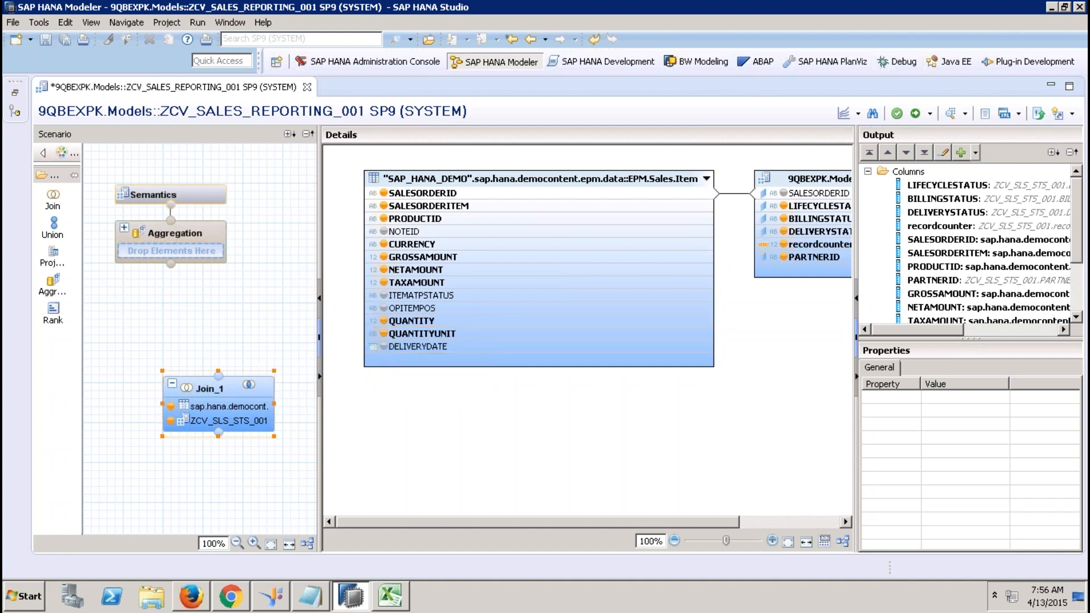
pyautogui.click(384, 347)
pyautogui.click(16, 92)
# Create calculation view ZCV_TIME_001 with subtype Time and granularity Date.
pyautogui.rightClick(158, 268)
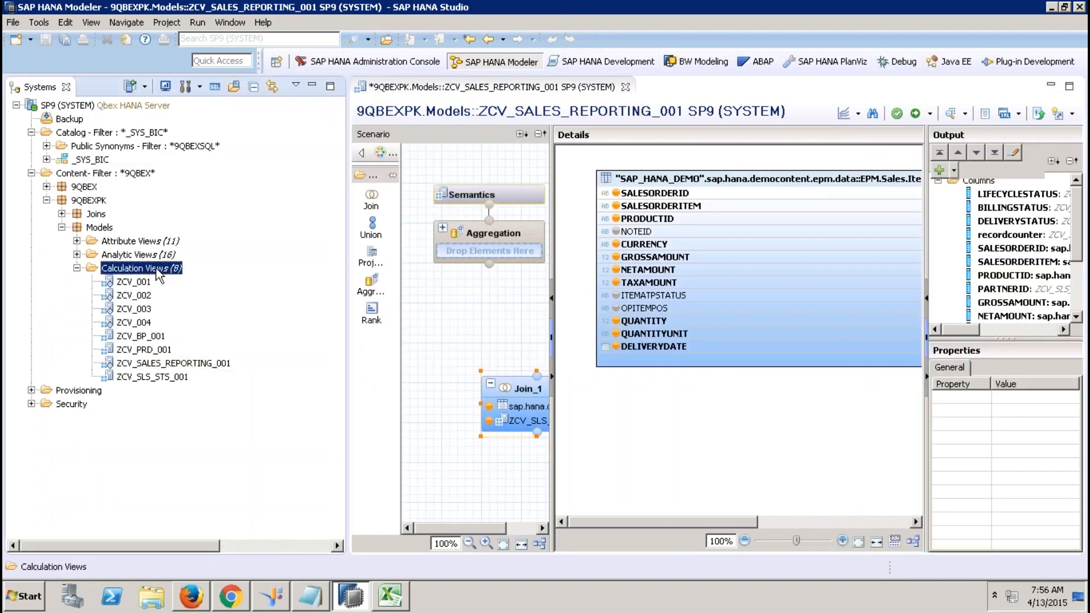
pyautogui.click(219, 298)
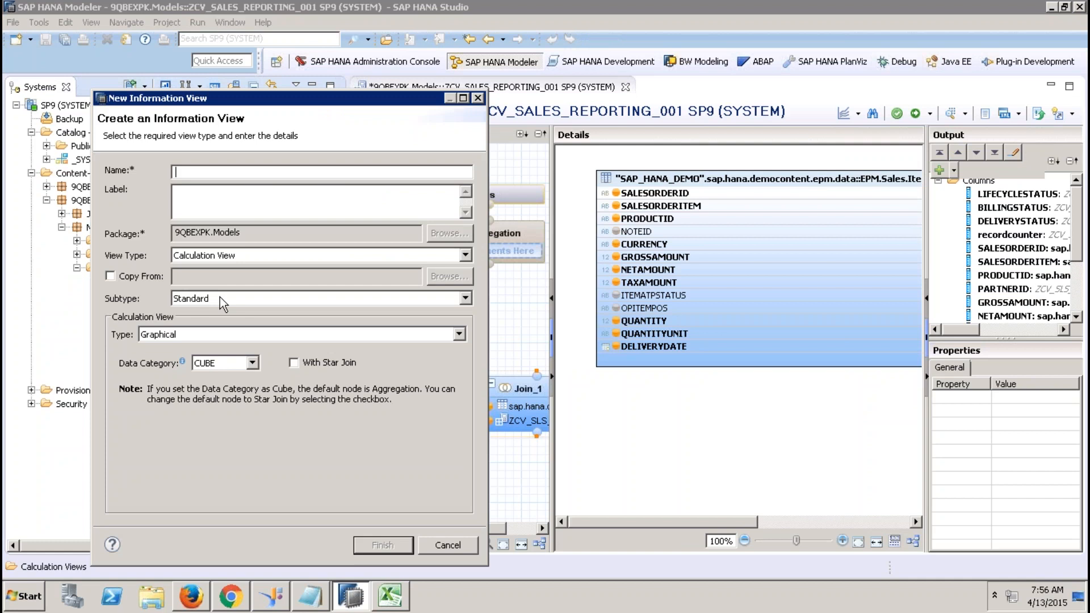
pyautogui.write('ZCV_TIME_001')
pyautogui.click(232, 200)
pyautogui.click(231, 304)
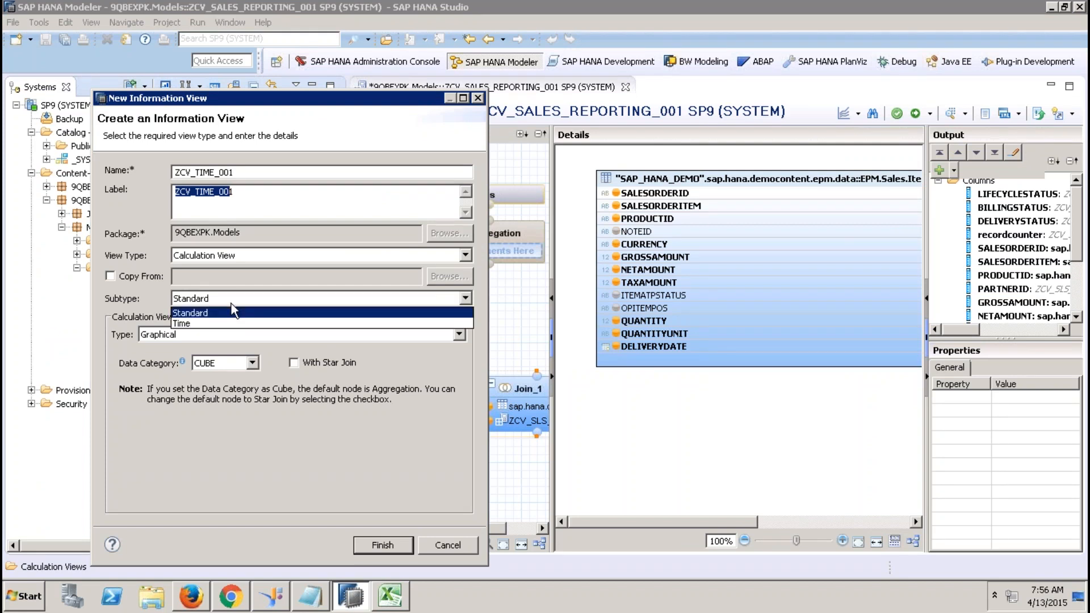
pyautogui.click(217, 324)
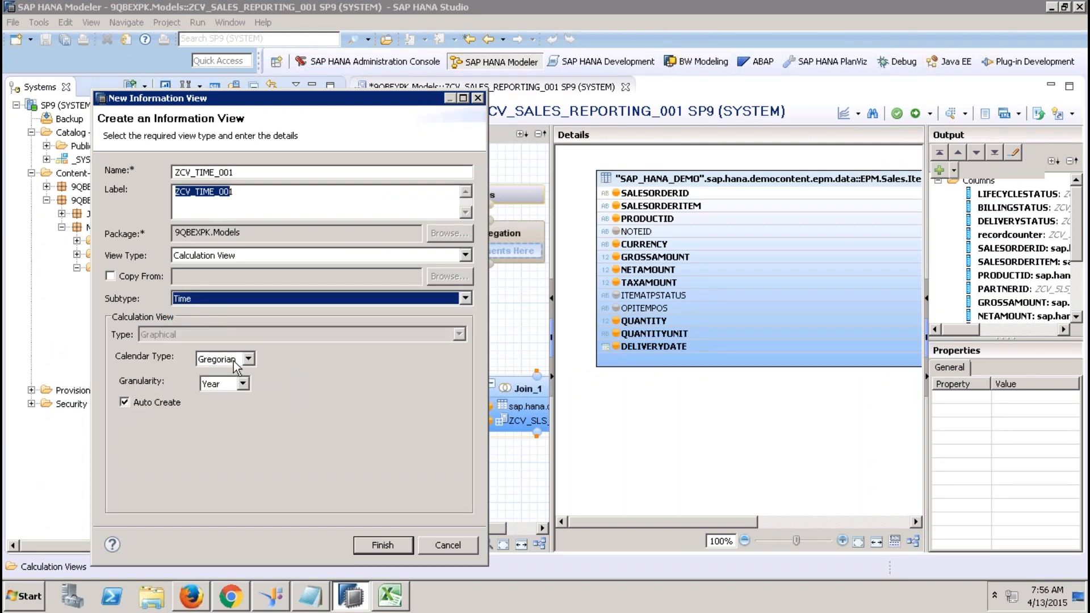
pyautogui.click(234, 385)
pyautogui.click(222, 433)
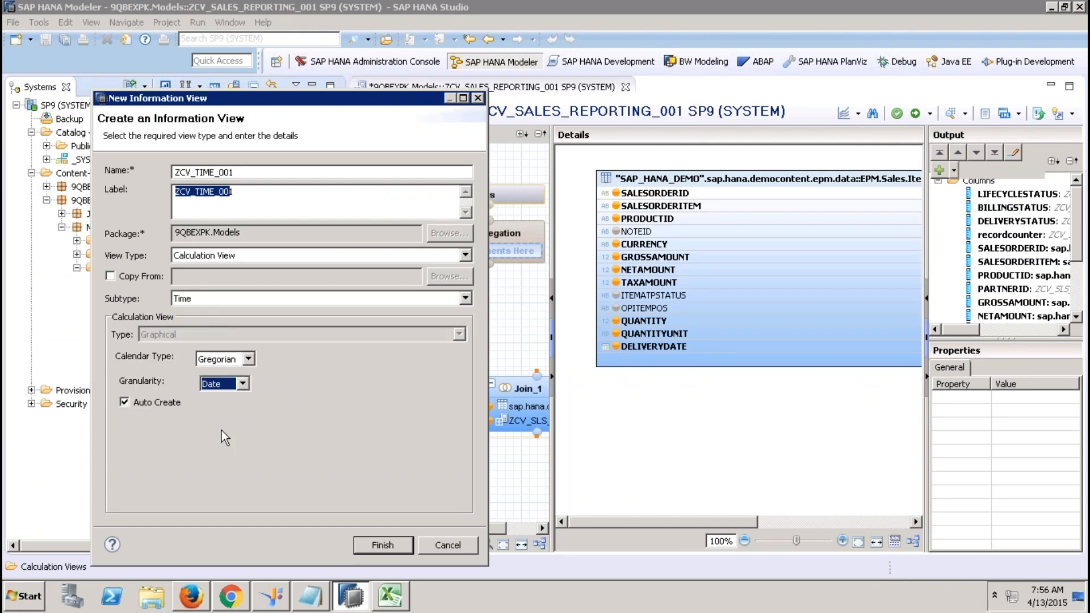
pyautogui.click(382, 546)
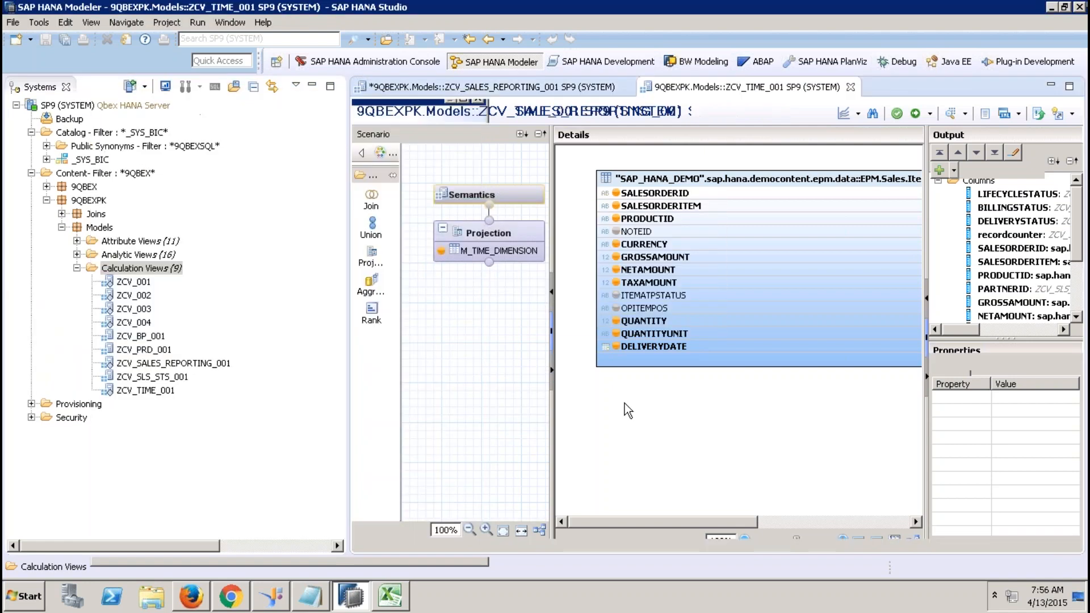
# Review the M_TIME_DIMENSION source and Gregorian hierarchy, activate ZCV_TIME_001, and close it.
pyautogui.click(495, 251)
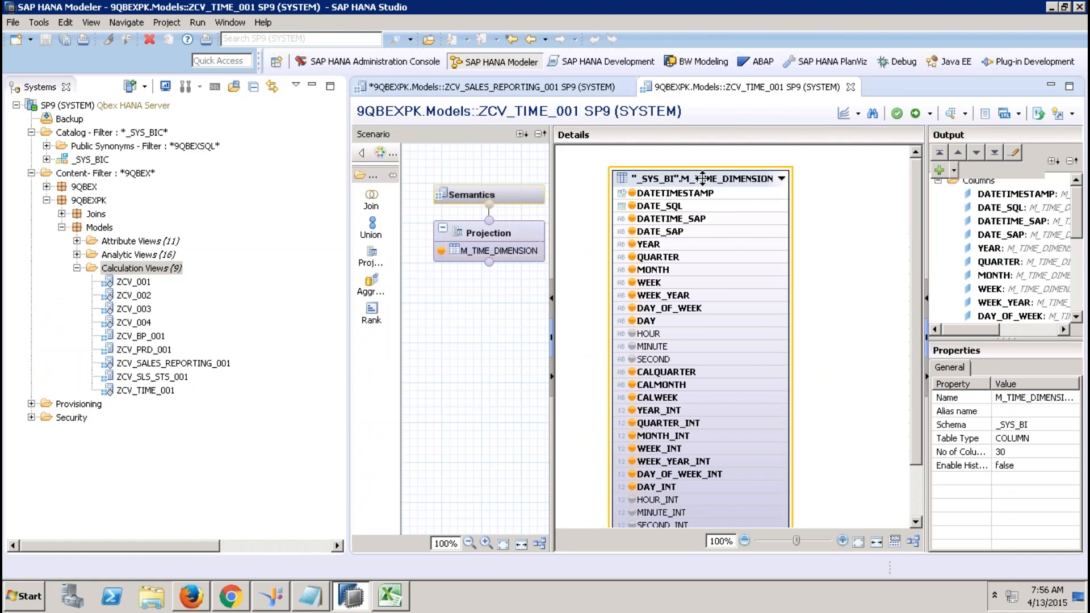
pyautogui.click(528, 195)
pyautogui.click(707, 158)
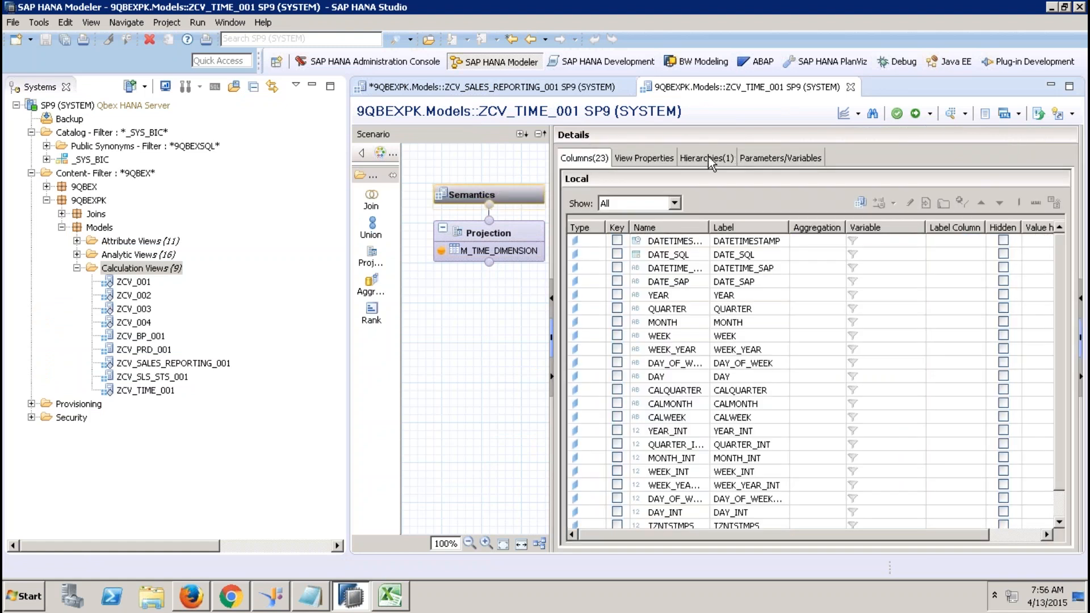
pyautogui.click(916, 116)
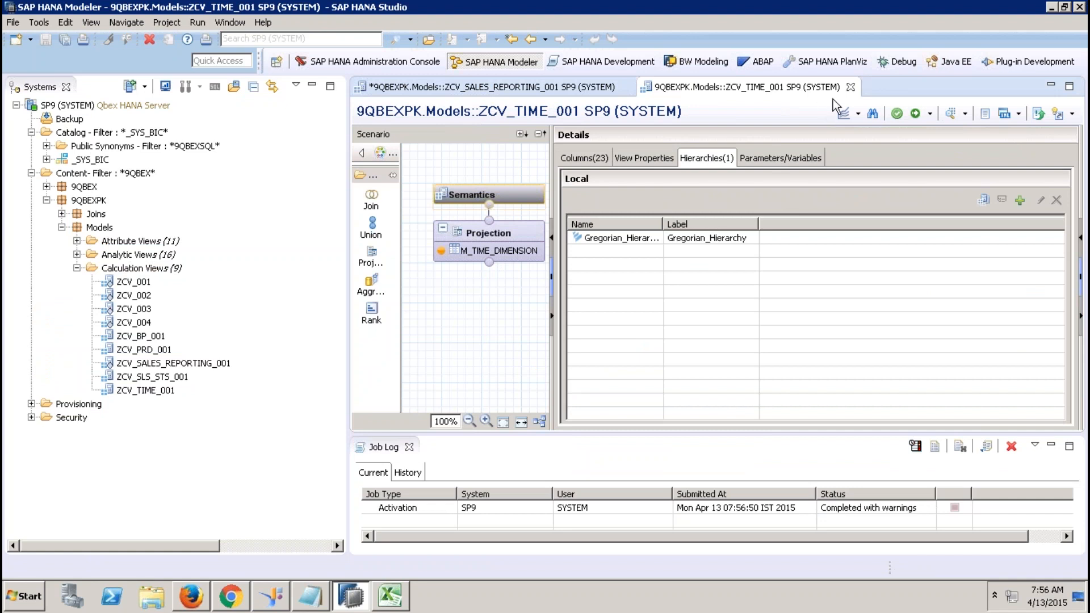
pyautogui.click(850, 87)
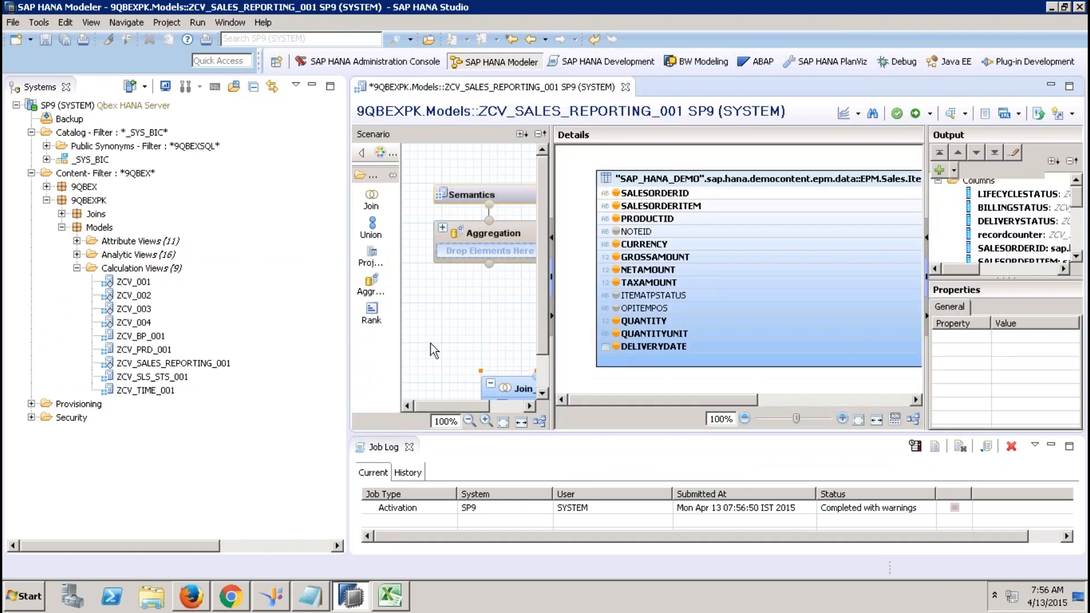
# Move Join_1 lower-left and add a new Join_2 node fed by Join_1.
pyautogui.click(408, 447)
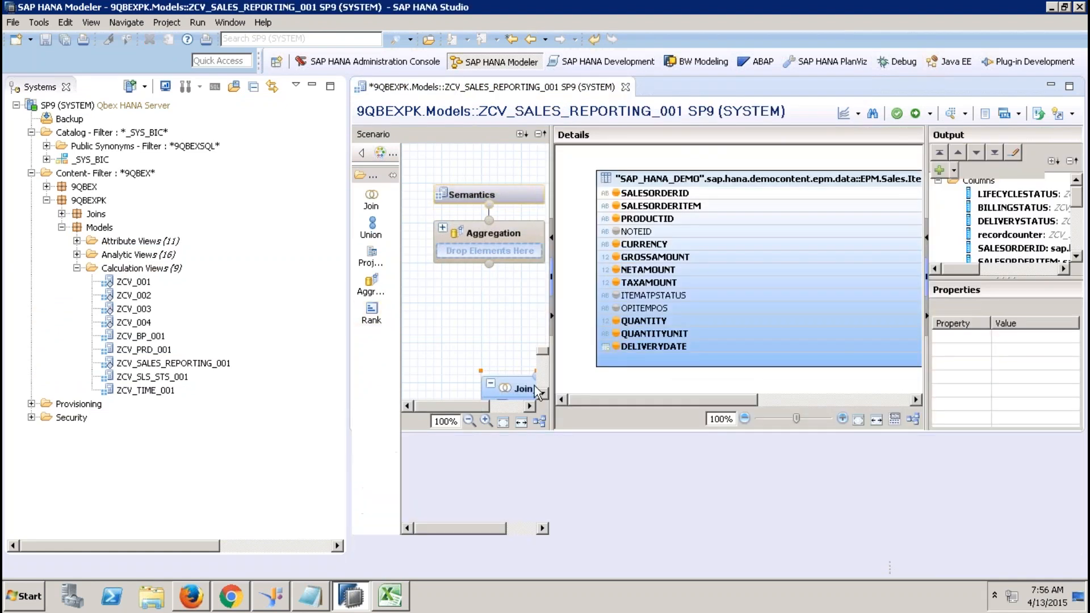
pyautogui.click(313, 92)
pyautogui.click(312, 87)
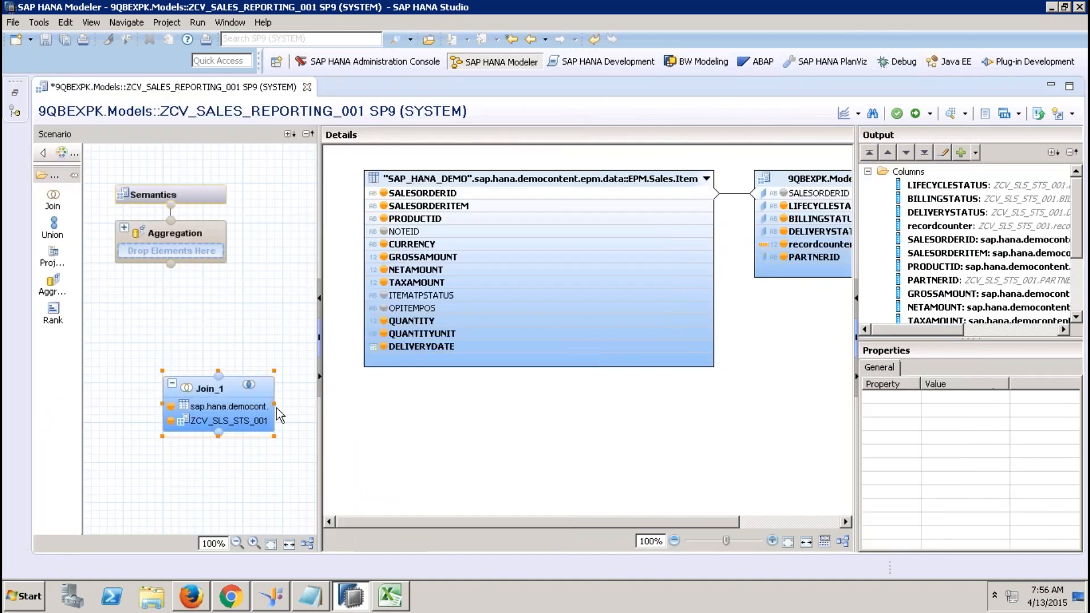
pyautogui.moveTo(231, 393); pyautogui.dragTo(176, 461)
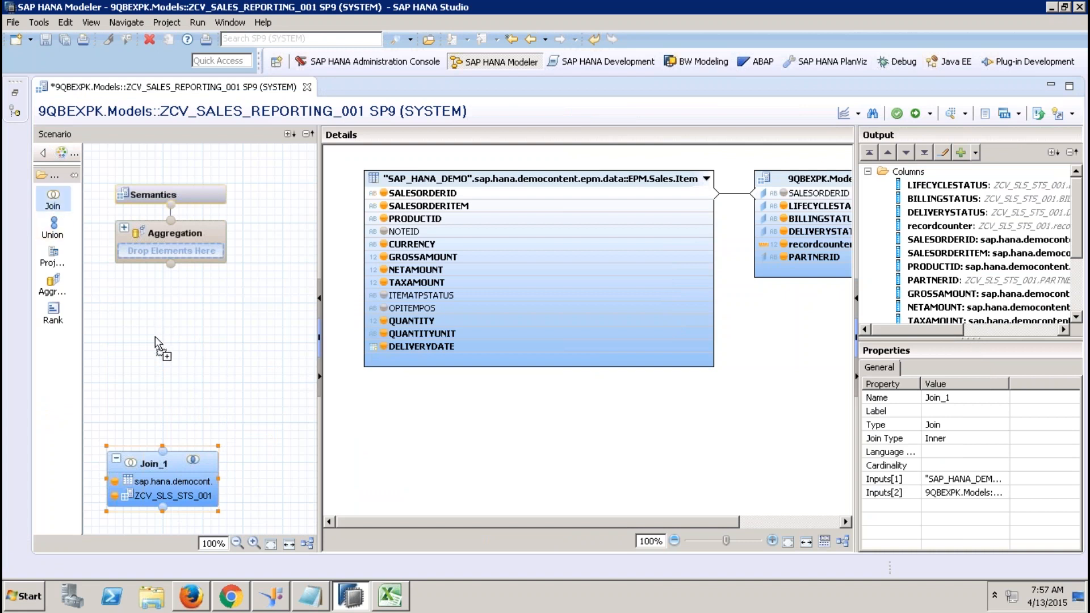
pyautogui.click(156, 376)
pyautogui.moveTo(168, 454)
pyautogui.moveTo(165, 450); pyautogui.dragTo(231, 392)
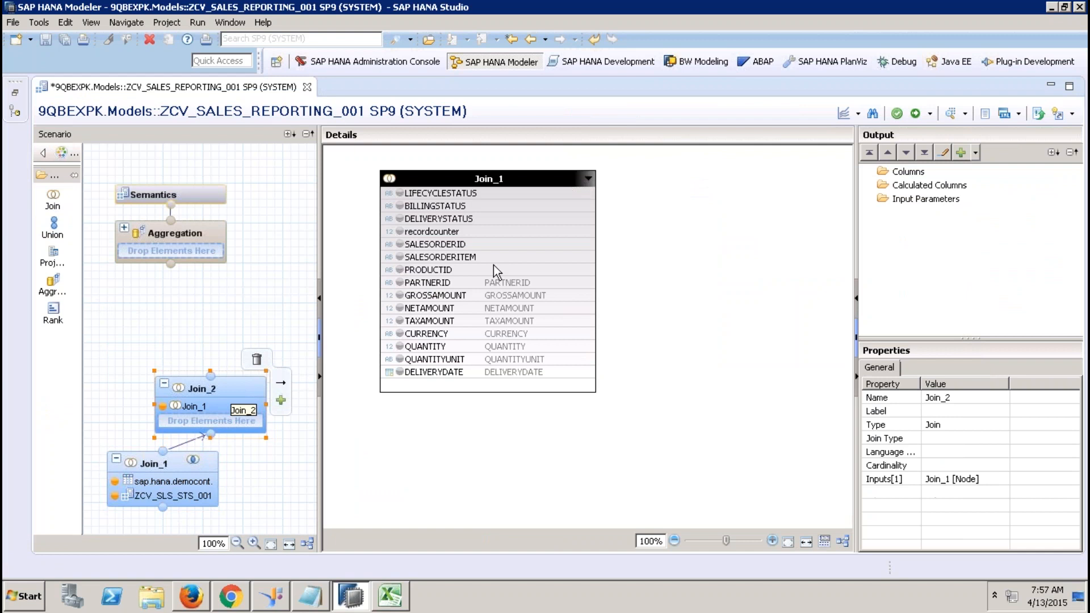
# Add ZCV_PRD_001 to Join_2 from the Systems tree, then delete it again.
pyautogui.rightClick(624, 219)
pyautogui.click(647, 228)
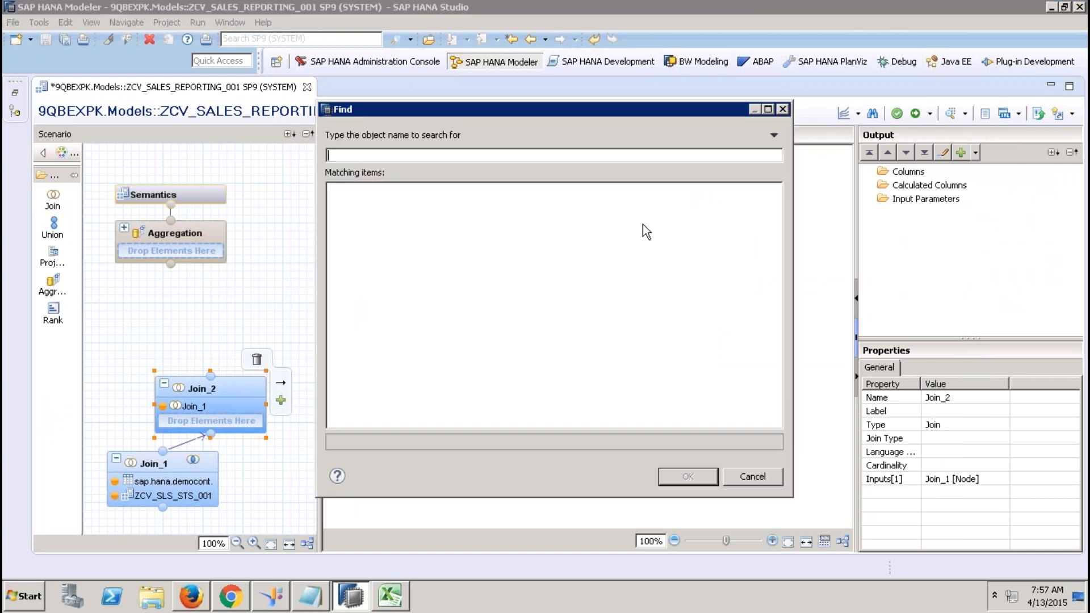
pyautogui.click(747, 472)
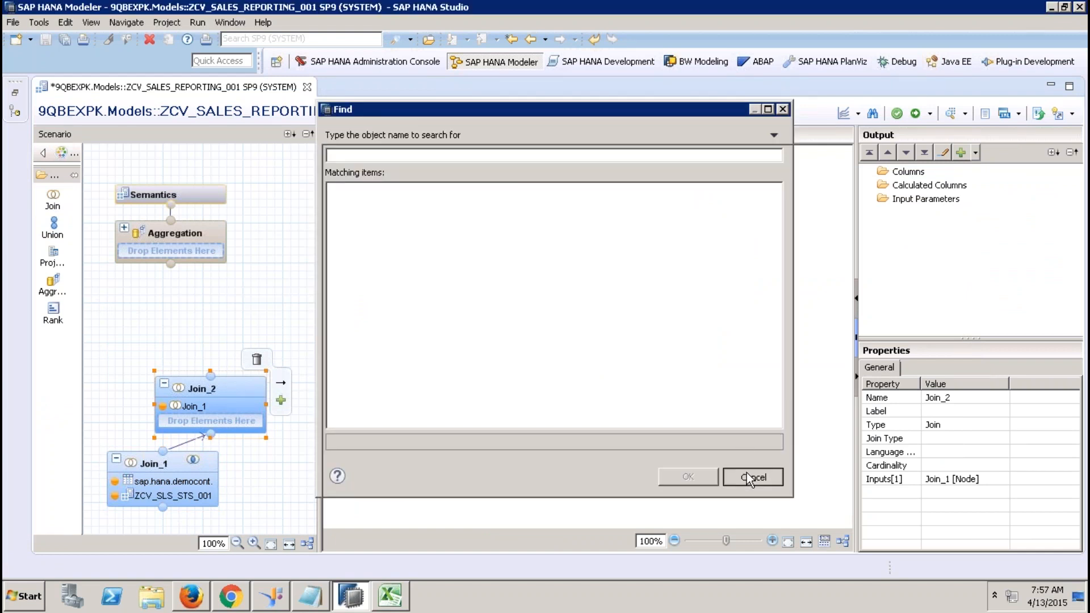
pyautogui.click(15, 92)
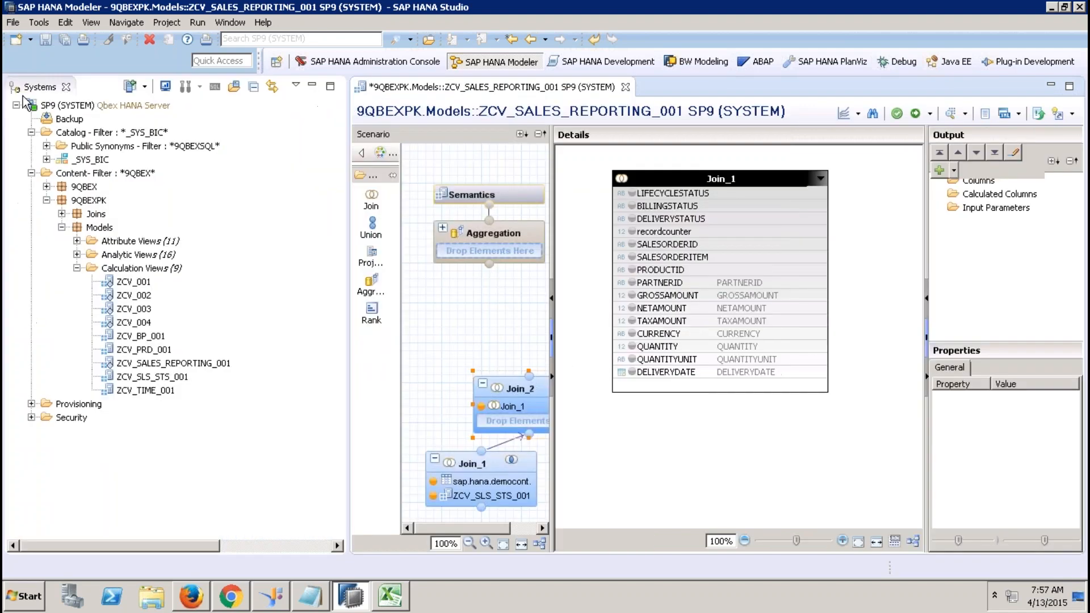
pyautogui.moveTo(163, 354); pyautogui.dragTo(502, 420)
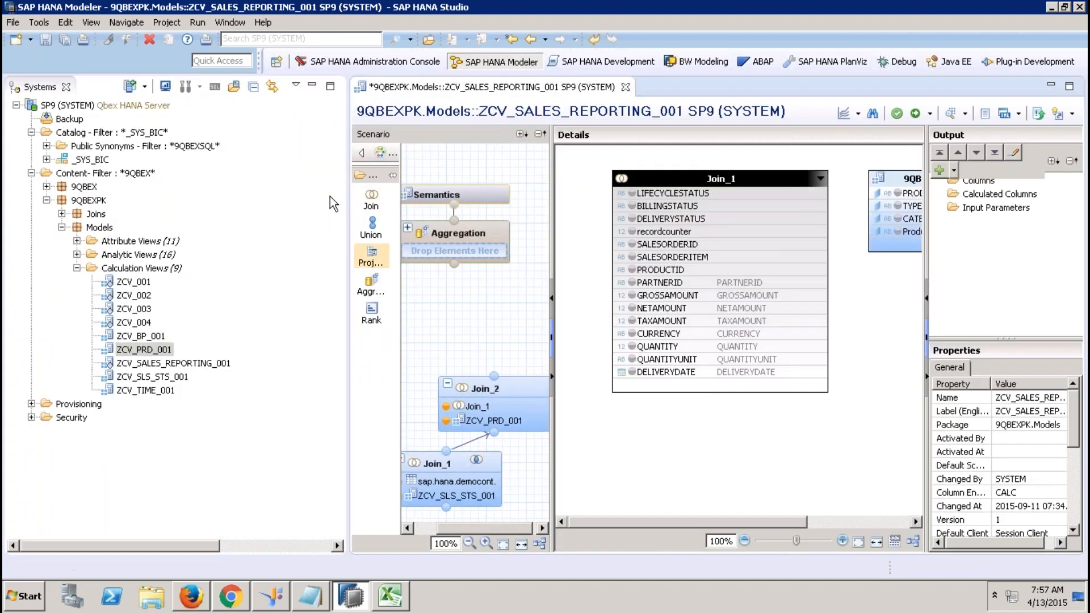
pyautogui.click(312, 84)
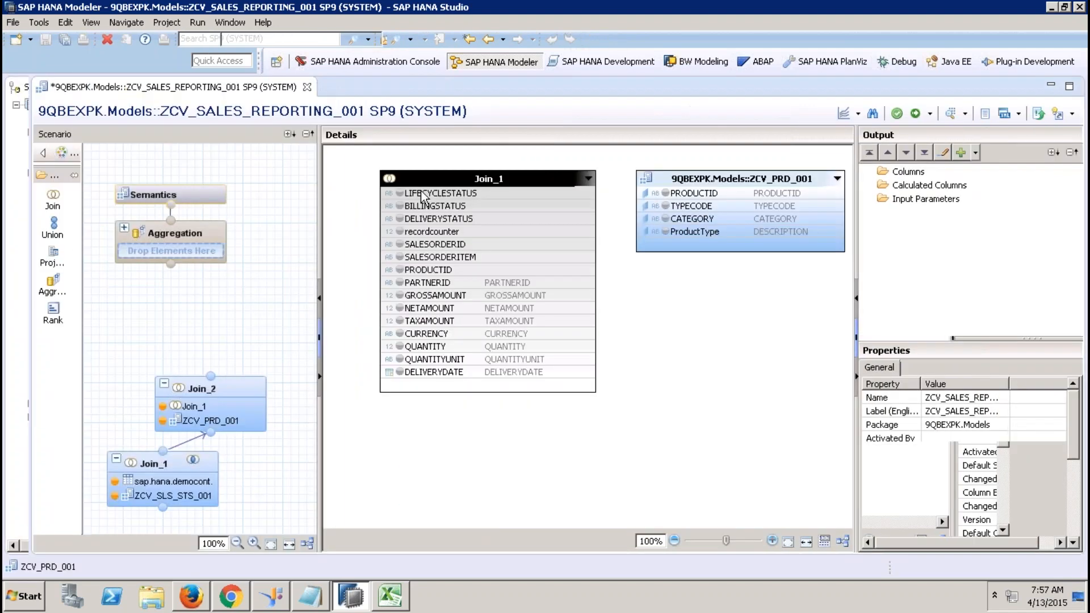
pyautogui.click(578, 268)
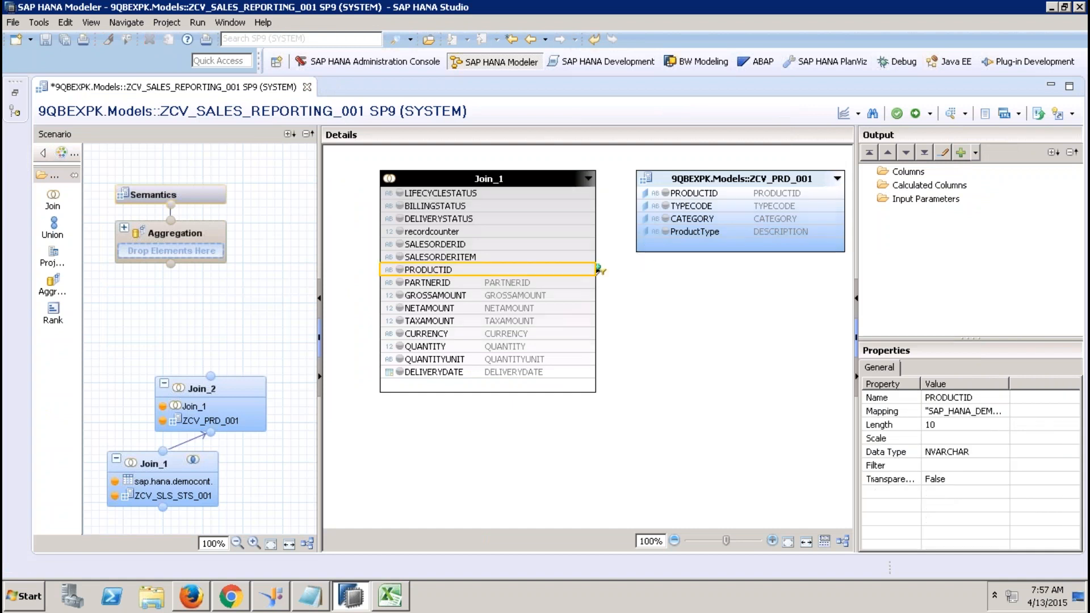
pyautogui.click(703, 176)
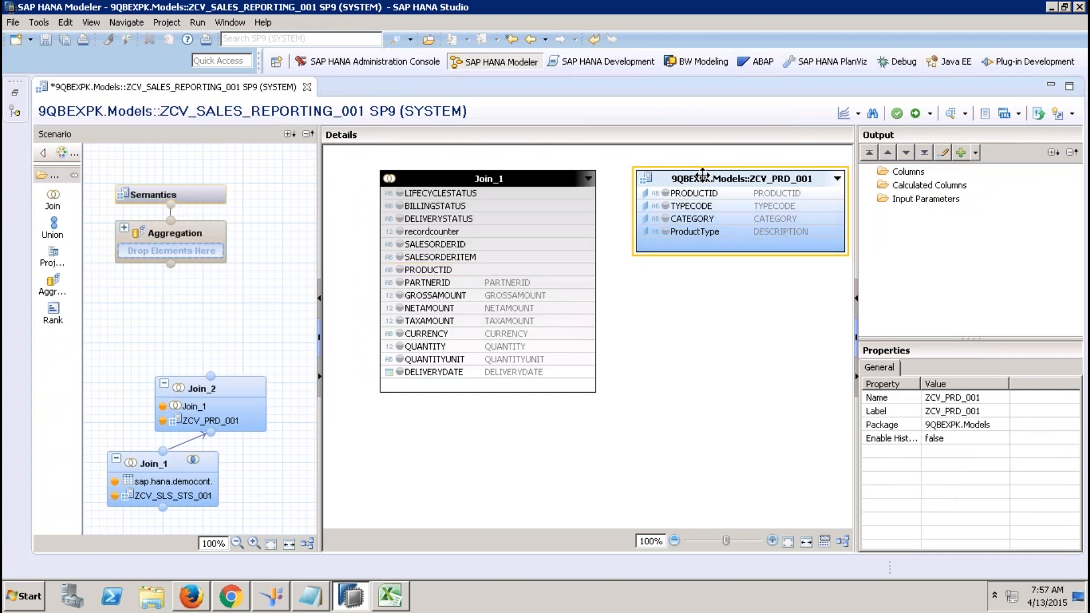
pyautogui.press('Delete')
pyautogui.click(607, 299)
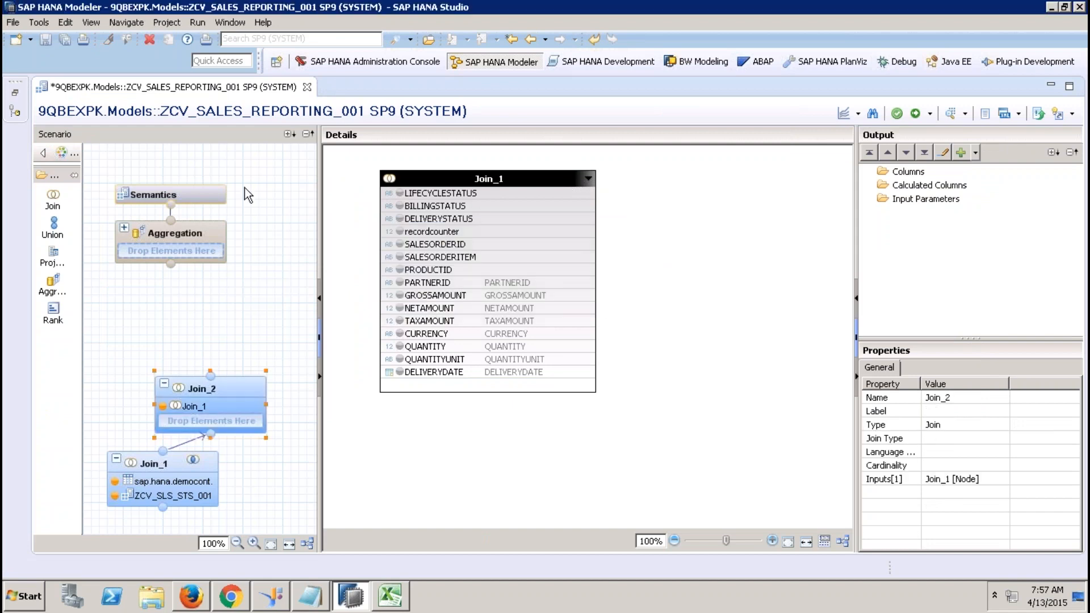
# Add attribute view ZAT_PRODUCT_001 to Join_2 and join it to Join_1 on PRODUCTID.
pyautogui.click(20, 97)
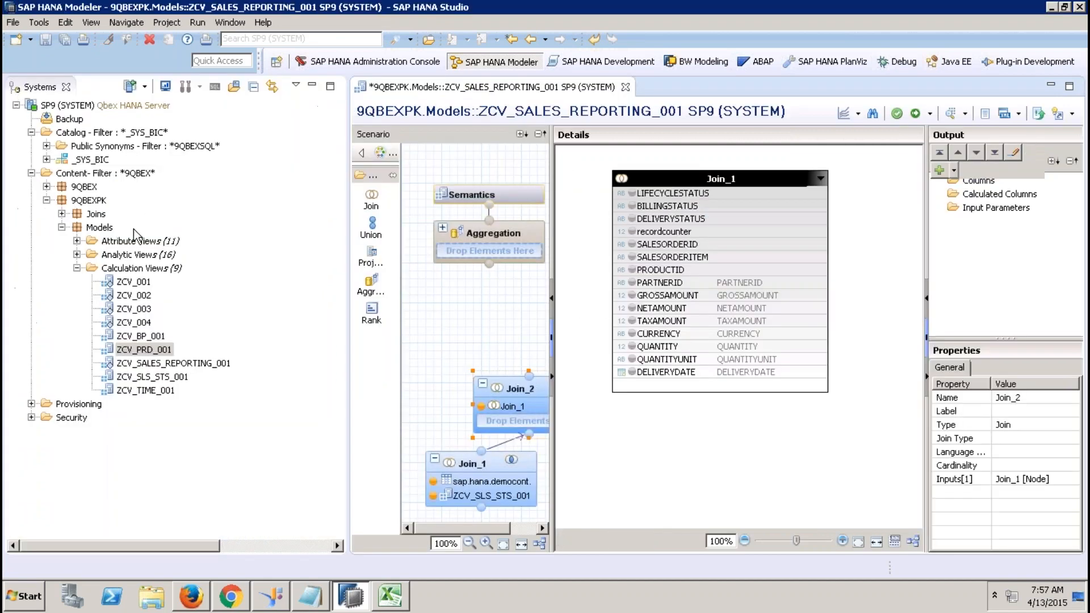
pyautogui.click(77, 241)
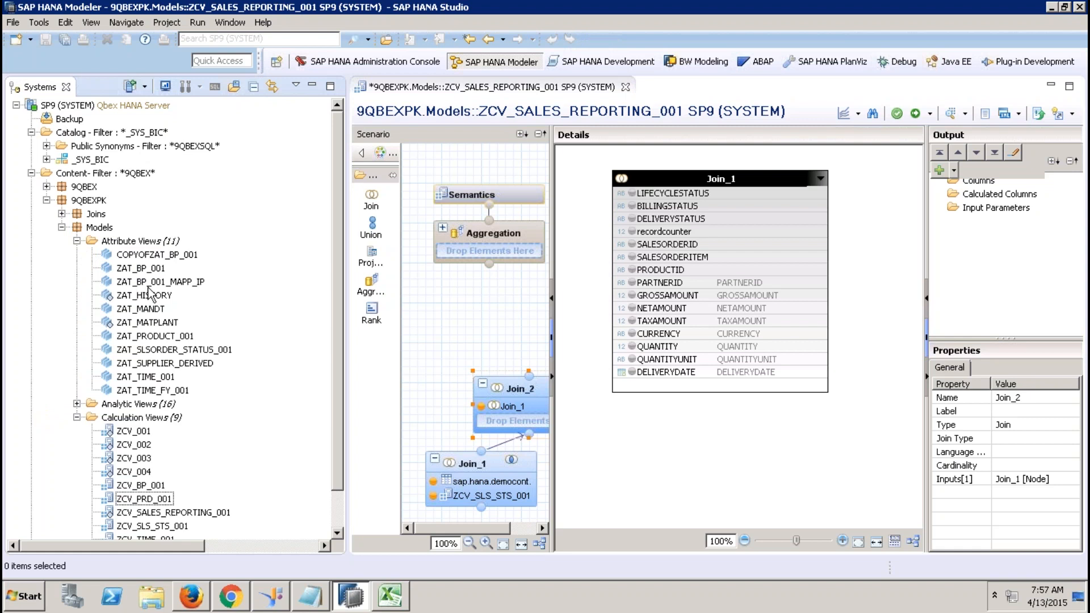
pyautogui.click(163, 337)
pyautogui.moveTo(163, 339); pyautogui.dragTo(512, 423)
pyautogui.click(312, 86)
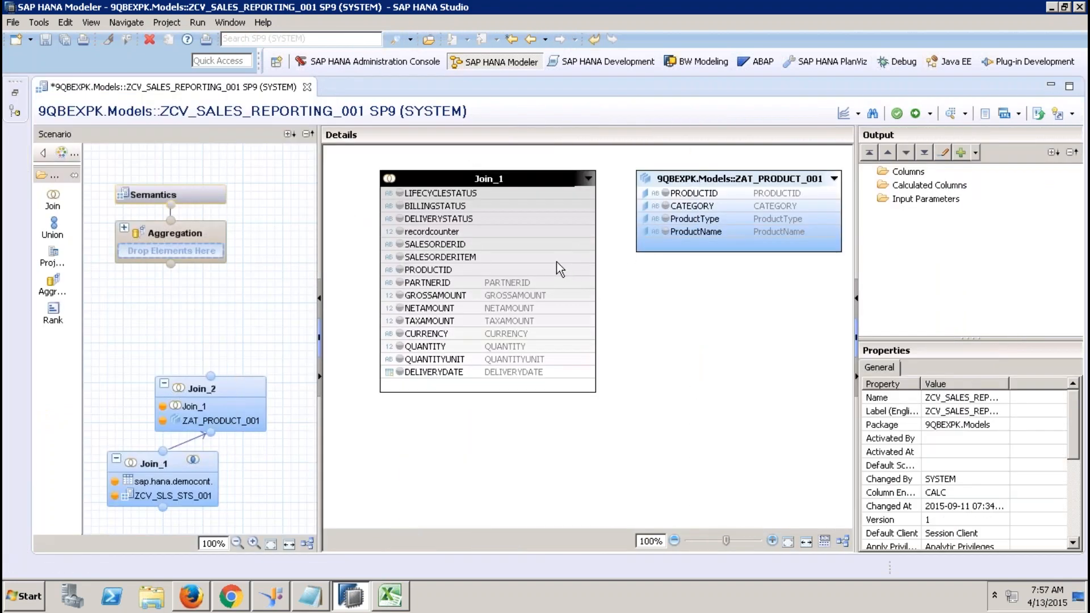
pyautogui.moveTo(562, 270); pyautogui.dragTo(659, 193)
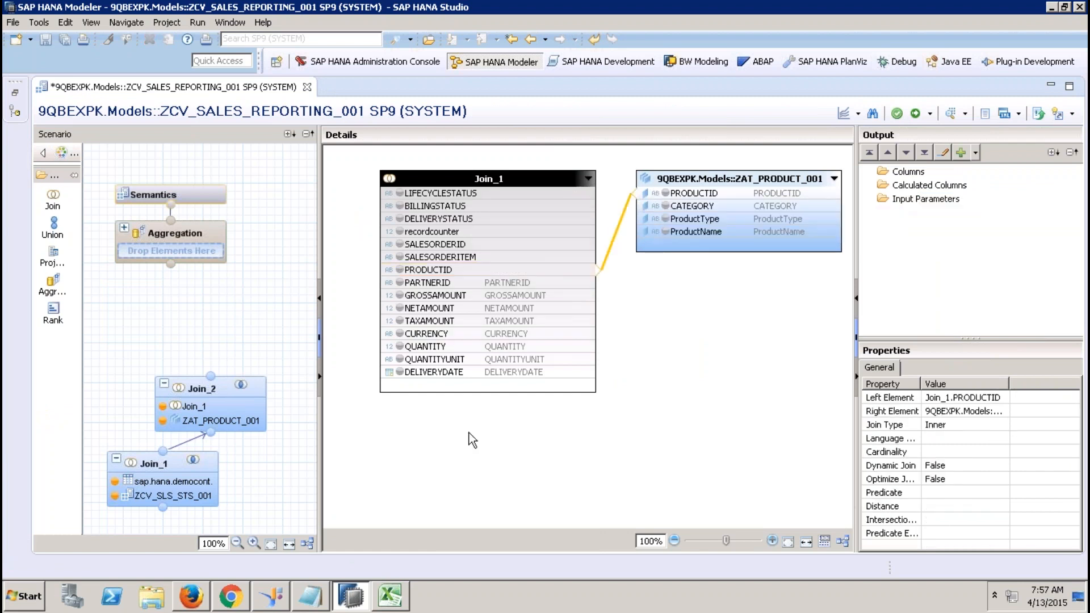
# Output all Join_1 columns plus CATEGORY, ProductType and ProductName from ZAT_PRODUCT_001.
pyautogui.click(428, 196)
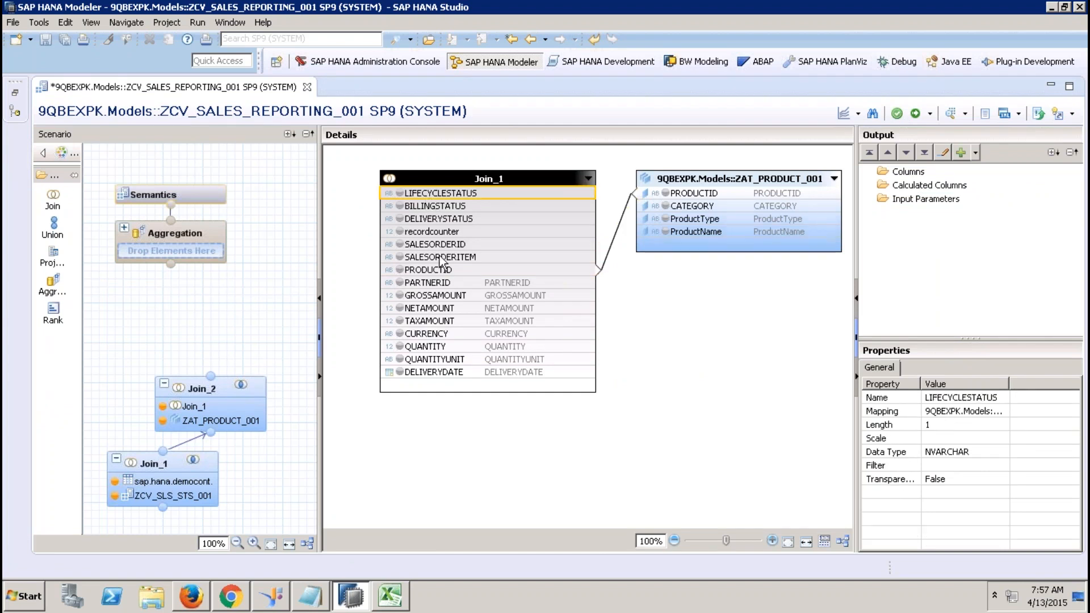
pyautogui.keyDown('shift'); pyautogui.click(442, 375); pyautogui.keyUp('shift')
pyautogui.rightClick(443, 377)
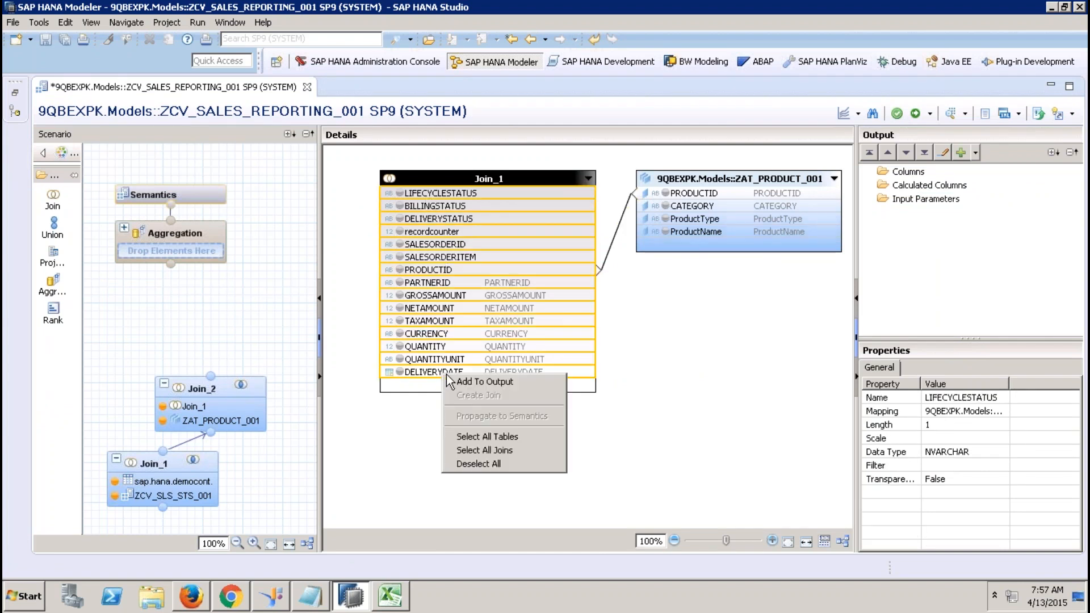
pyautogui.click(486, 382)
pyautogui.click(700, 205)
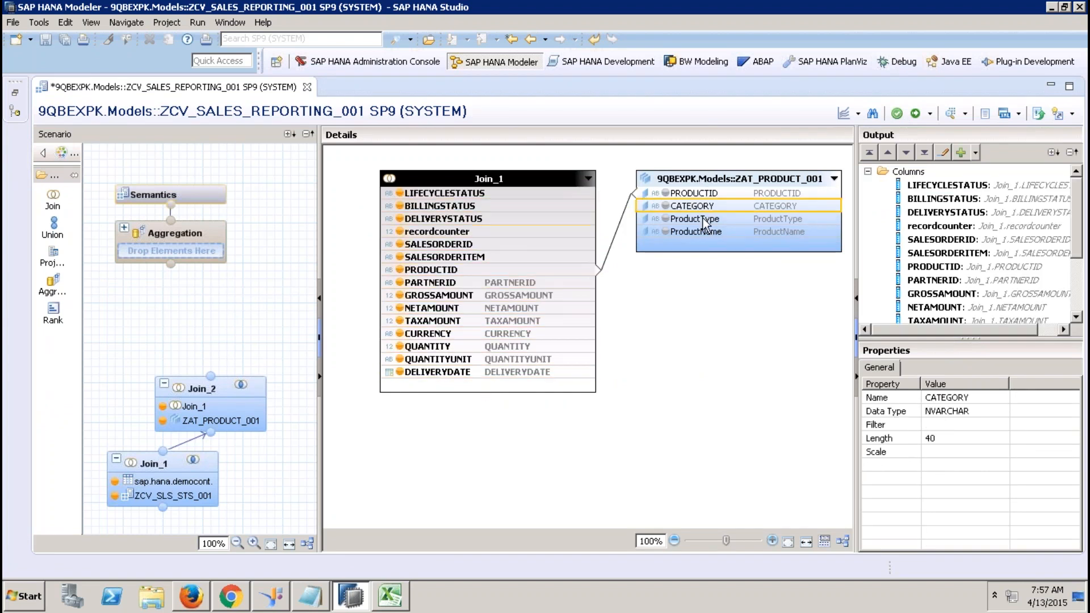
pyautogui.keyDown('shift'); pyautogui.click(710, 234); pyautogui.keyUp('shift')
pyautogui.rightClick(710, 234)
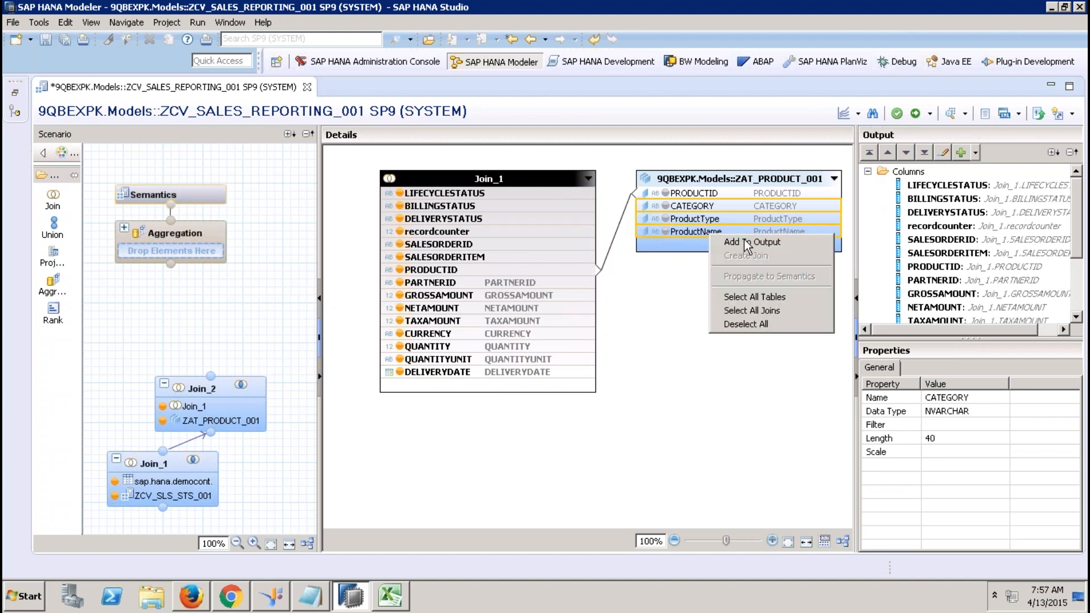
pyautogui.click(748, 241)
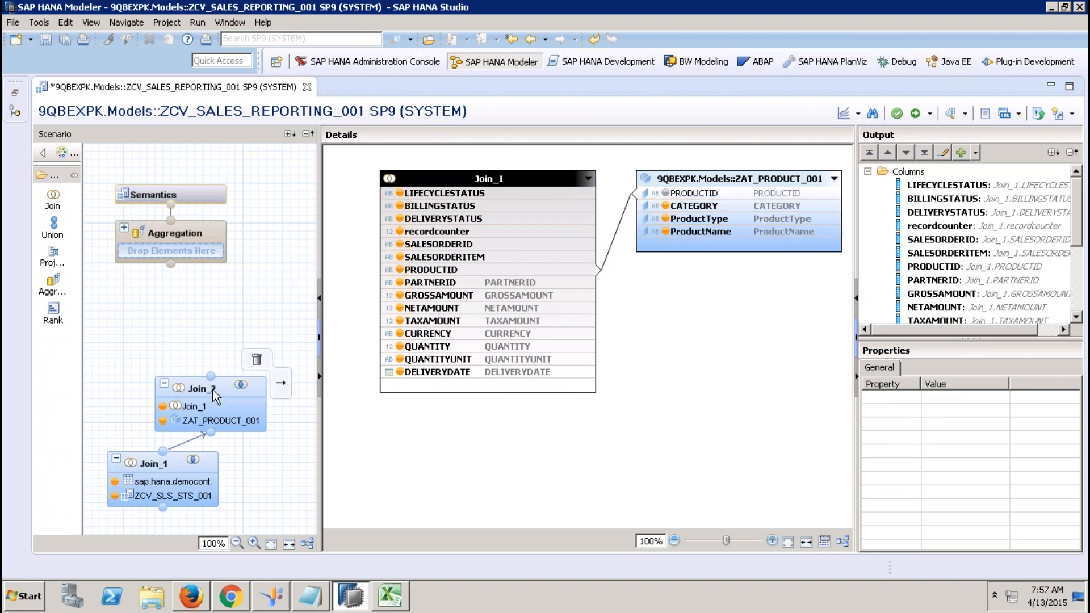
pyautogui.moveTo(212, 389); pyautogui.dragTo(199, 375)
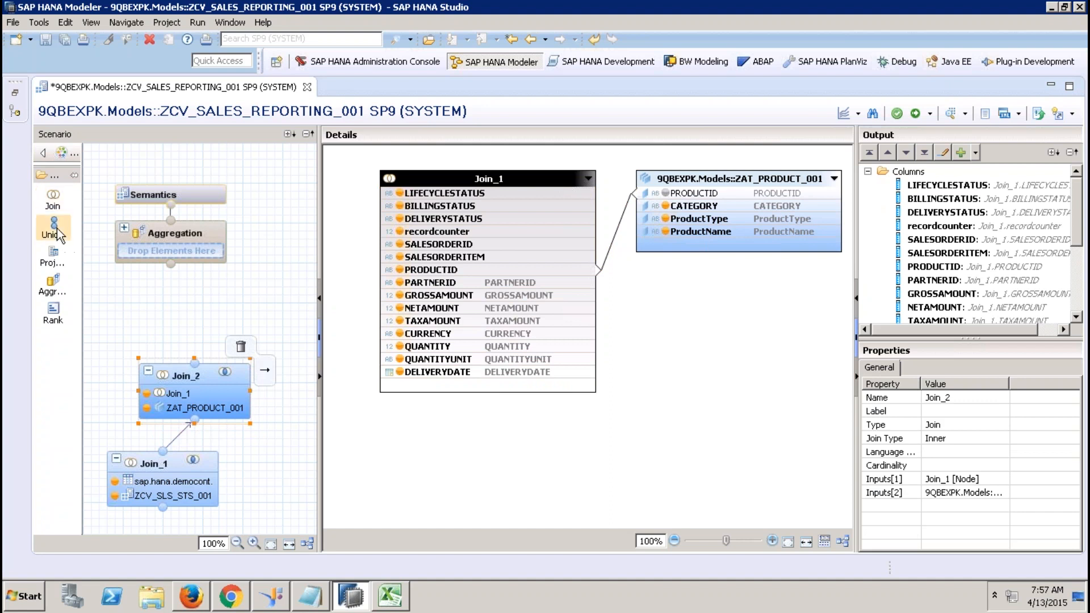
pyautogui.click(53, 198)
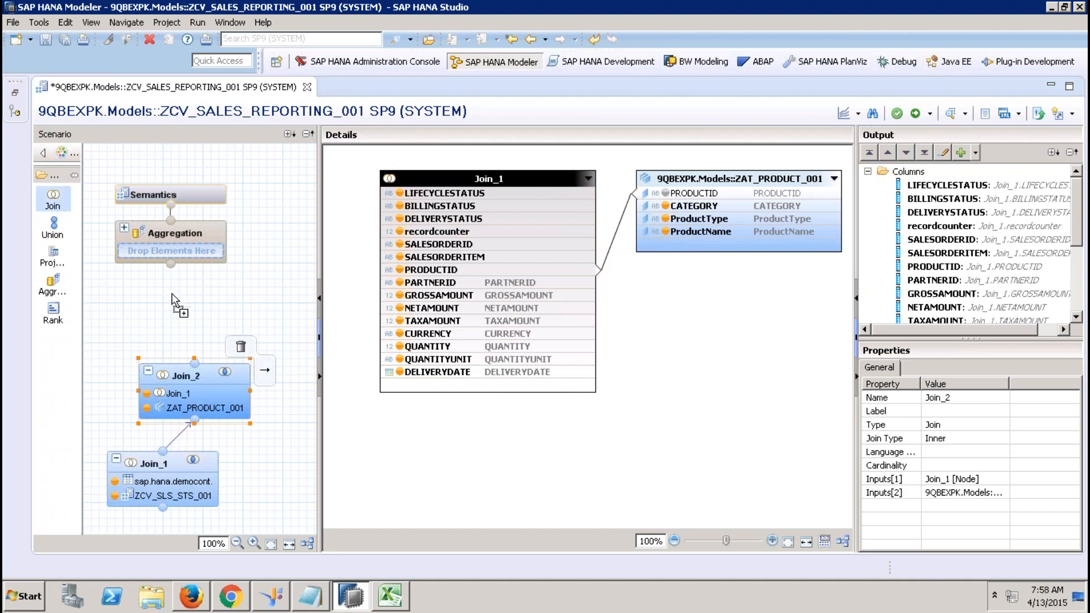
# Place a Join_3 node above Join_2 and connect Join_2 into it.
pyautogui.click(172, 292)
pyautogui.moveTo(223, 342); pyautogui.dragTo(240, 299)
pyautogui.moveTo(202, 364); pyautogui.dragTo(244, 318)
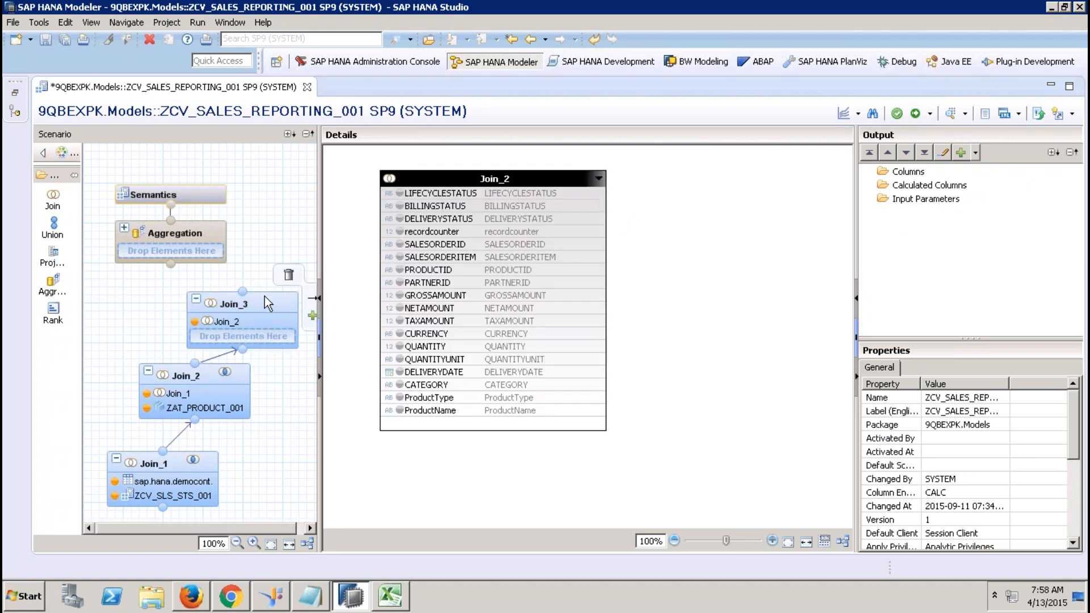
pyautogui.click(264, 296)
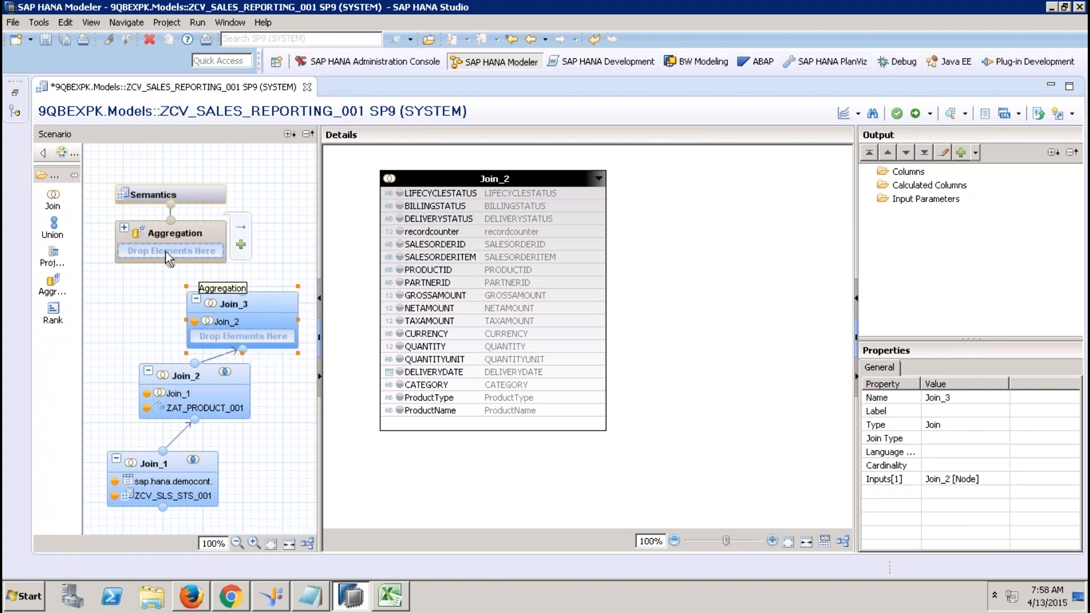
# Search for ZCV_BP_001 as an object to add to Join_3.
pyautogui.click(16, 92)
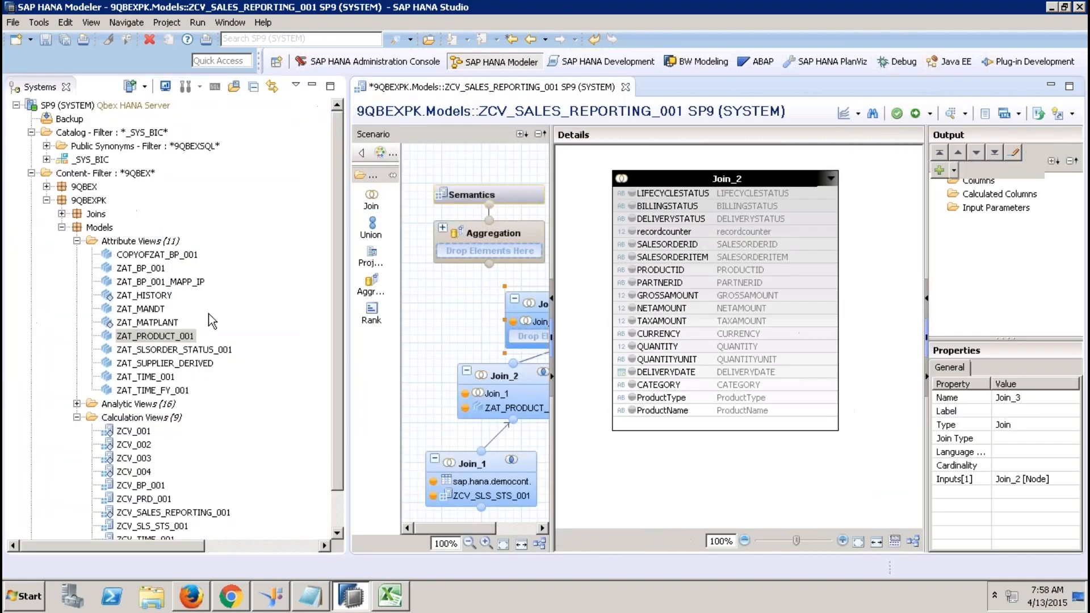
pyautogui.moveTo(335, 444); pyautogui.dragTo(332, 516)
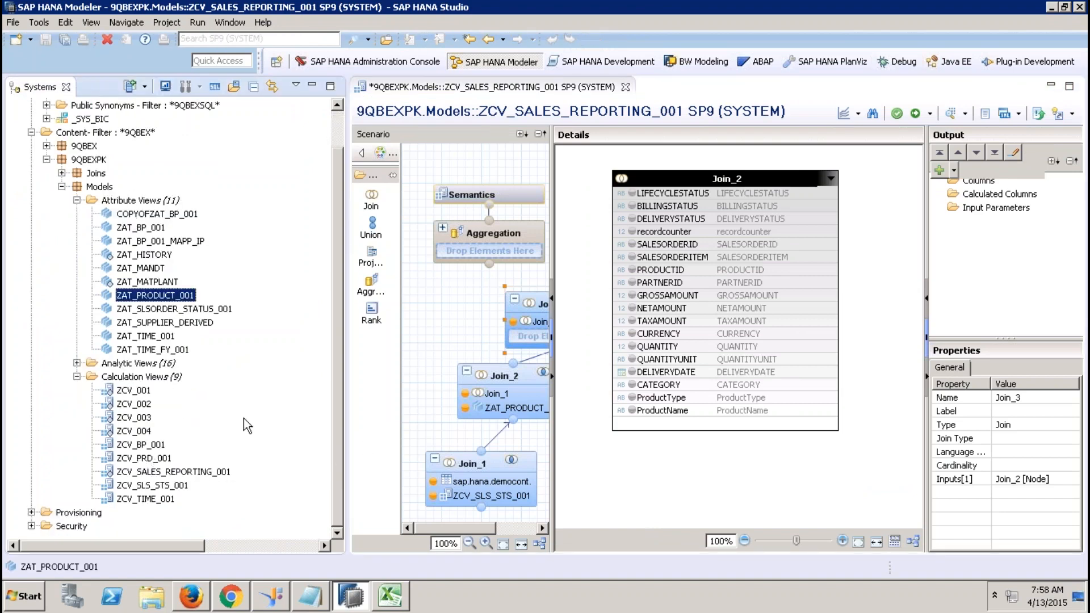
pyautogui.click(313, 89)
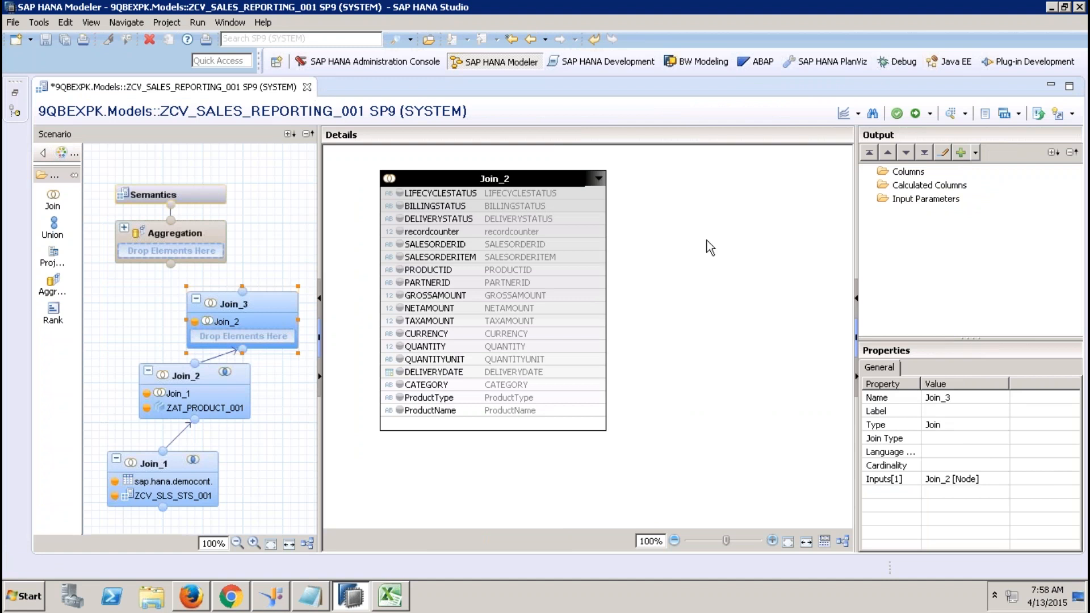
pyautogui.rightClick(684, 239)
pyautogui.click(706, 247)
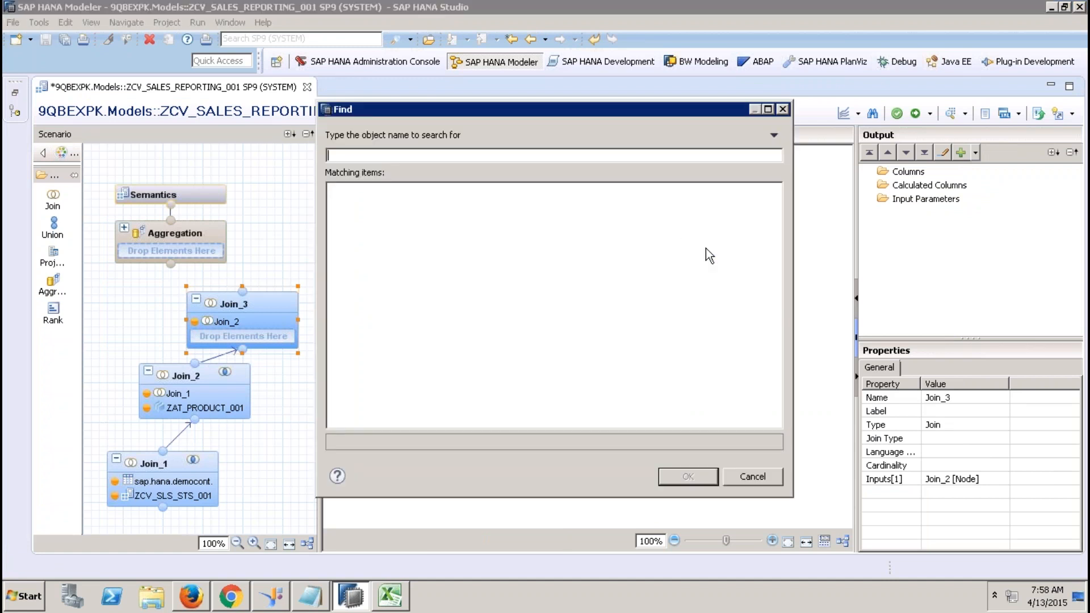
pyautogui.write('ZCV_BP_001')
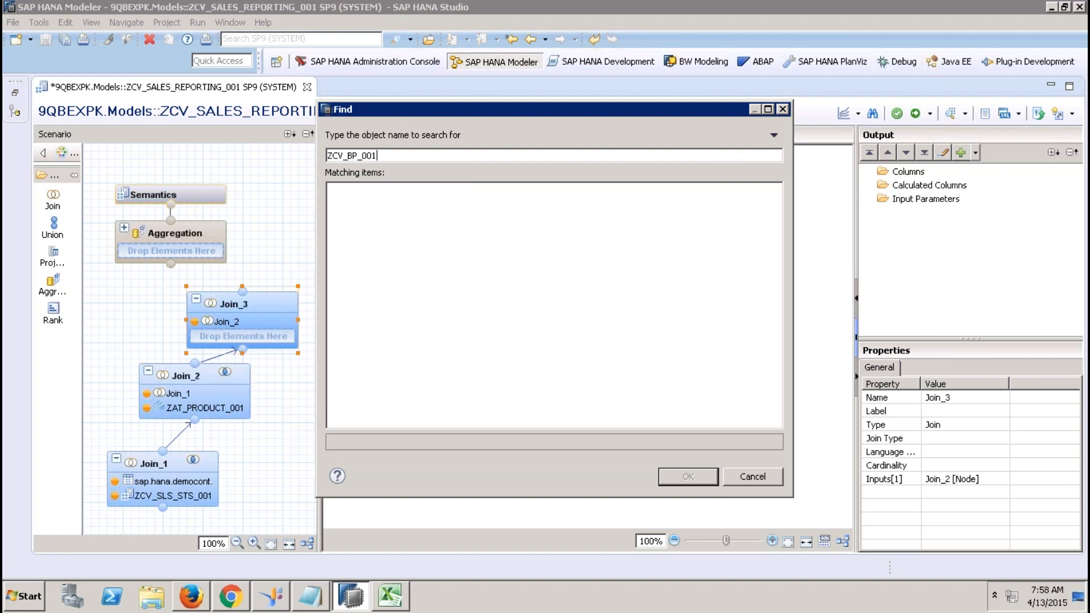
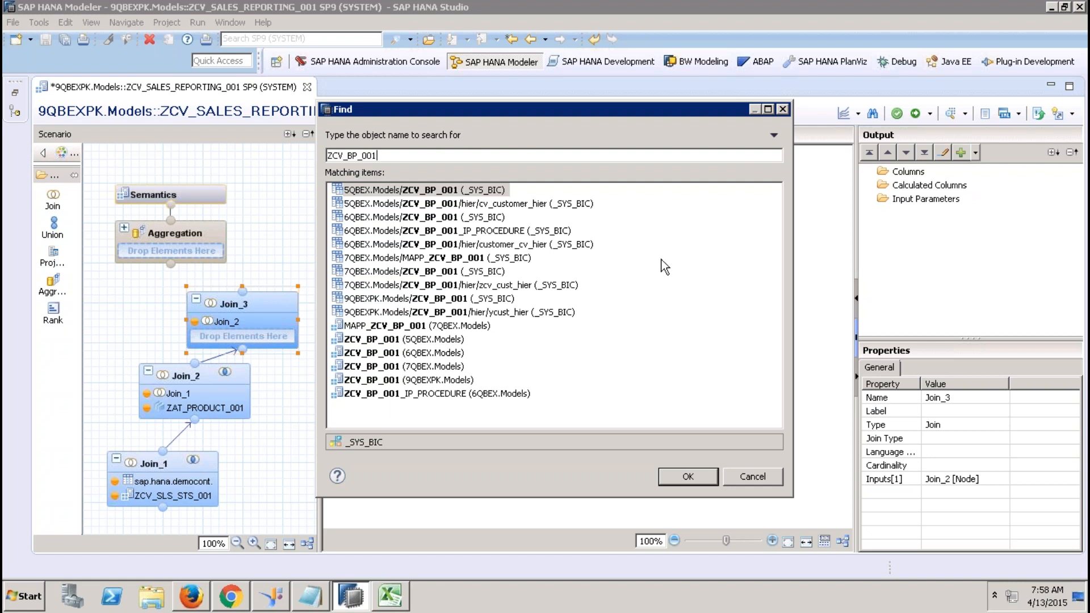
# Choose 9QBEXPK.Models/ZCV_BP_001 from _SYS_BIC in the Find results and add it to Join_3.
pyautogui.click(387, 299)
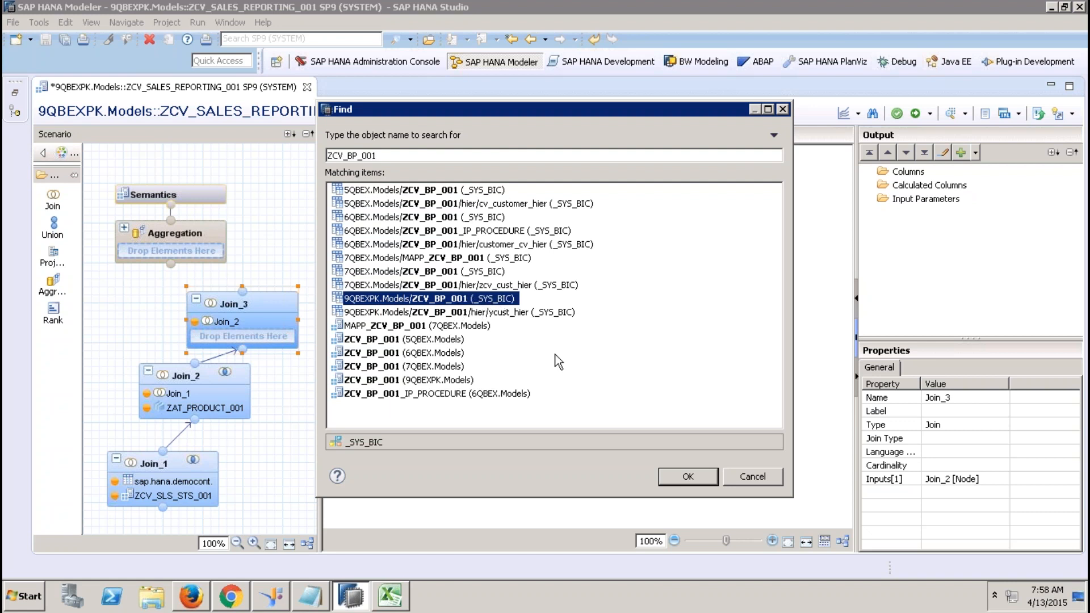
pyautogui.click(669, 475)
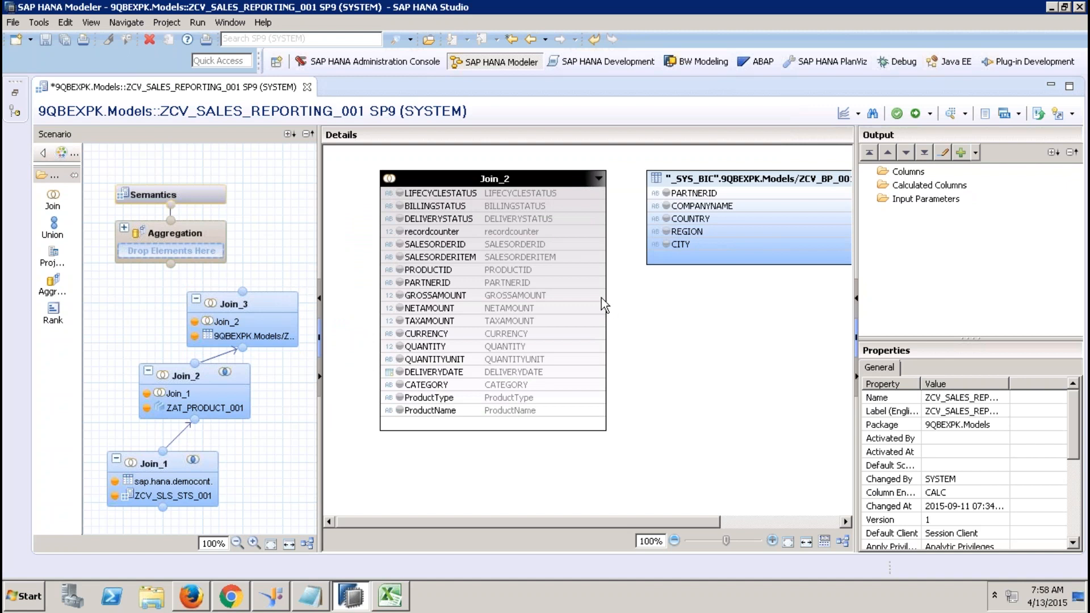
# Join Join_2 to ZCV_BP_001 on PARTNERID and output all Join_2 columns.
pyautogui.moveTo(602, 282); pyautogui.dragTo(667, 193)
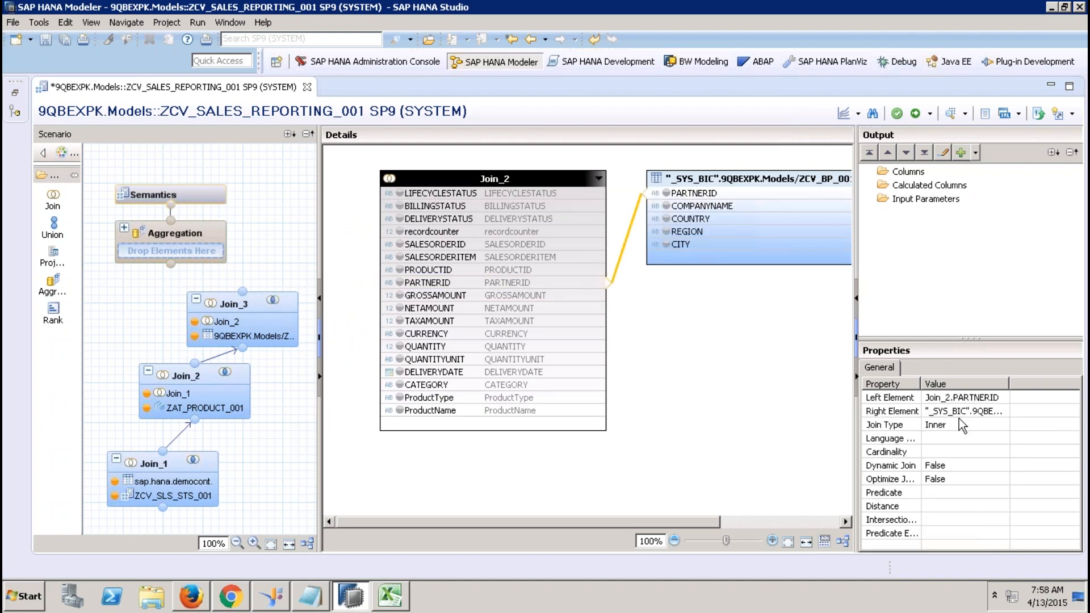
pyautogui.click(448, 196)
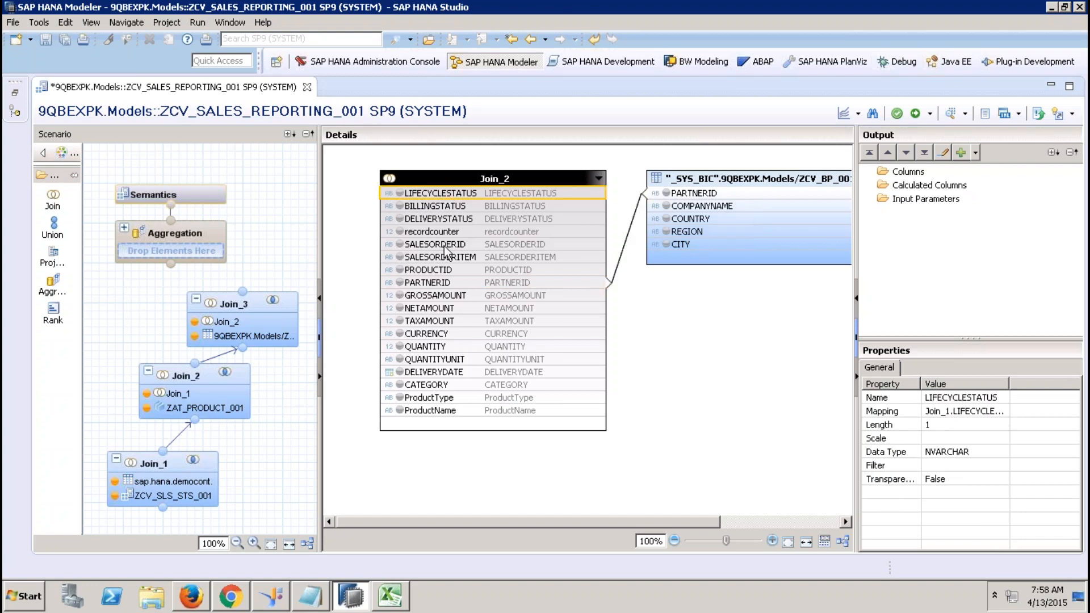
pyautogui.keyDown('shift'); pyautogui.click(427, 410); pyautogui.keyUp('shift')
pyautogui.rightClick(427, 411)
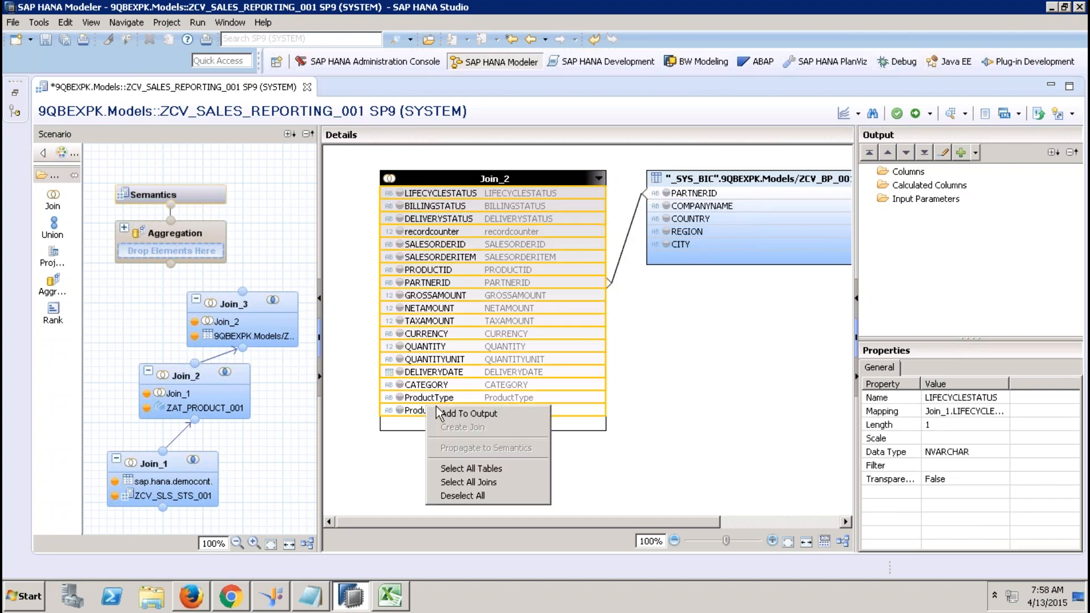
pyautogui.click(464, 414)
# Output COMPANYNAME, COUNTRY, REGION and CITY, then feed Join_3 into Aggregation.
pyautogui.click(693, 207)
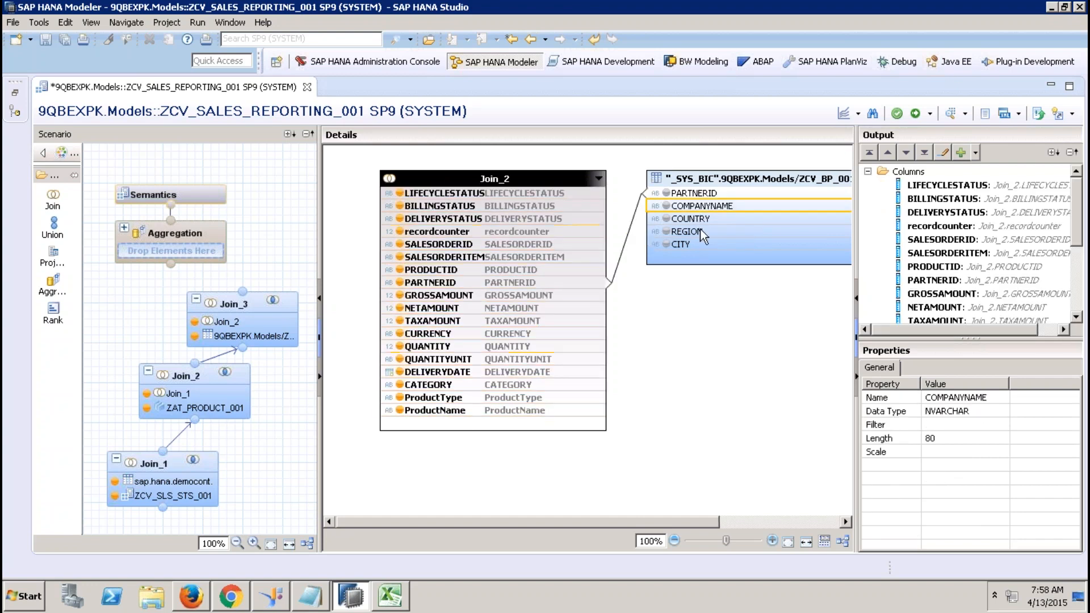
pyautogui.keyDown('shift'); pyautogui.click(702, 245); pyautogui.keyUp('shift')
pyautogui.rightClick(701, 247)
pyautogui.click(725, 260)
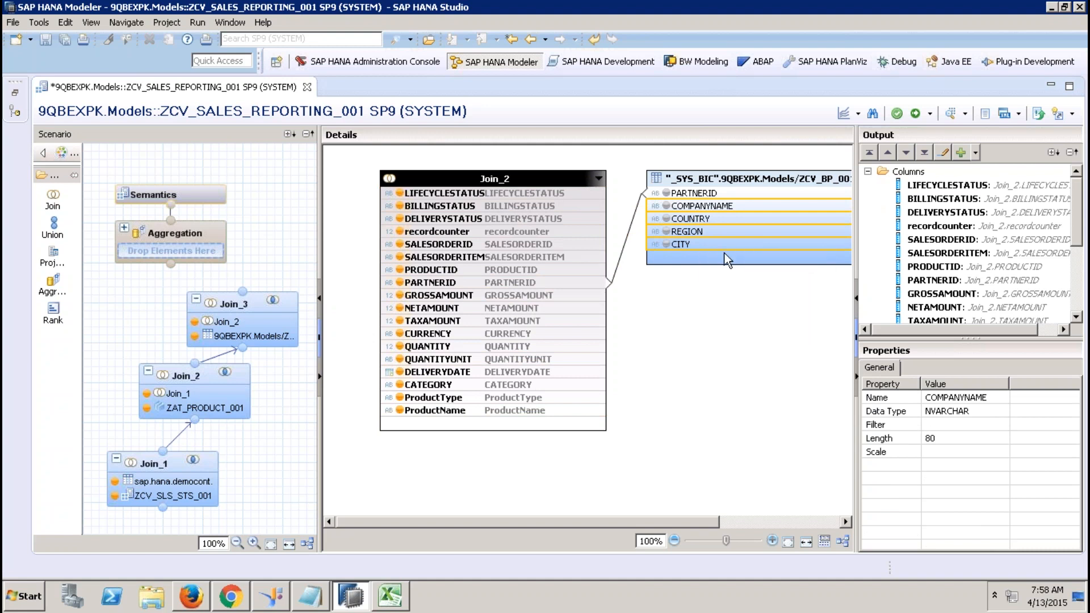
pyautogui.moveTo(242, 294)
pyautogui.moveTo(242, 294); pyautogui.dragTo(192, 238)
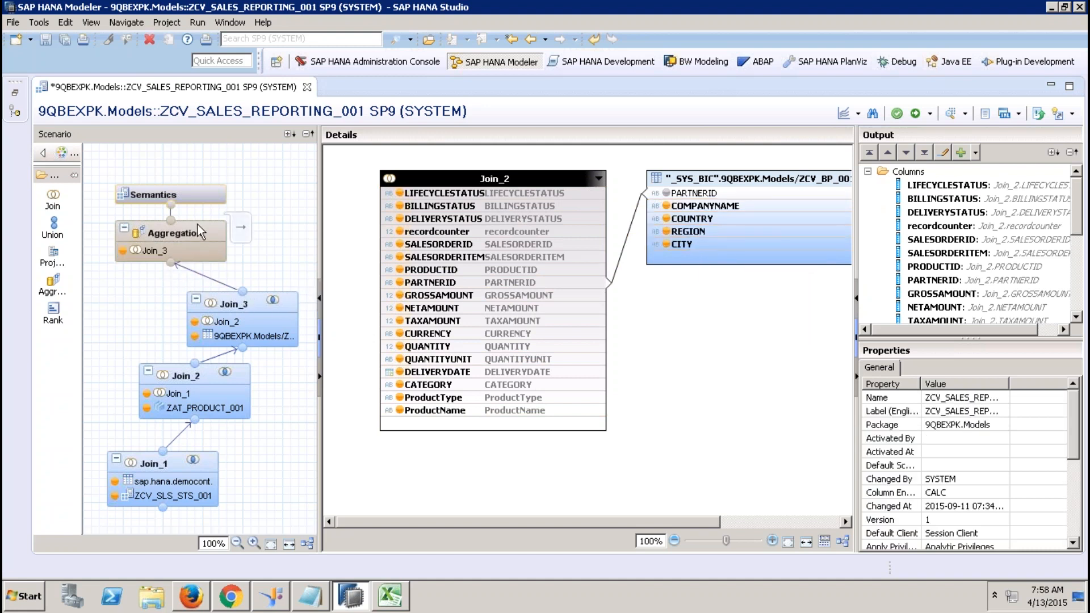
# In Aggregation, make GROSSAMOUNT, NETAMOUNT, TAXAMOUNT, QUANTITY and recordcounter aggregated columns.
pyautogui.click(198, 230)
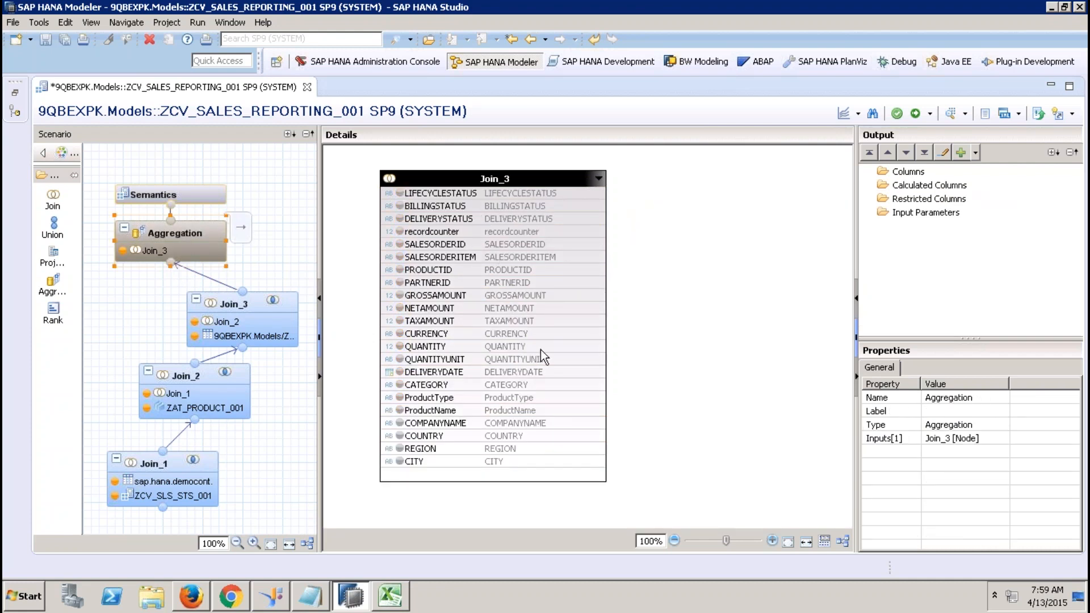
pyautogui.click(458, 298)
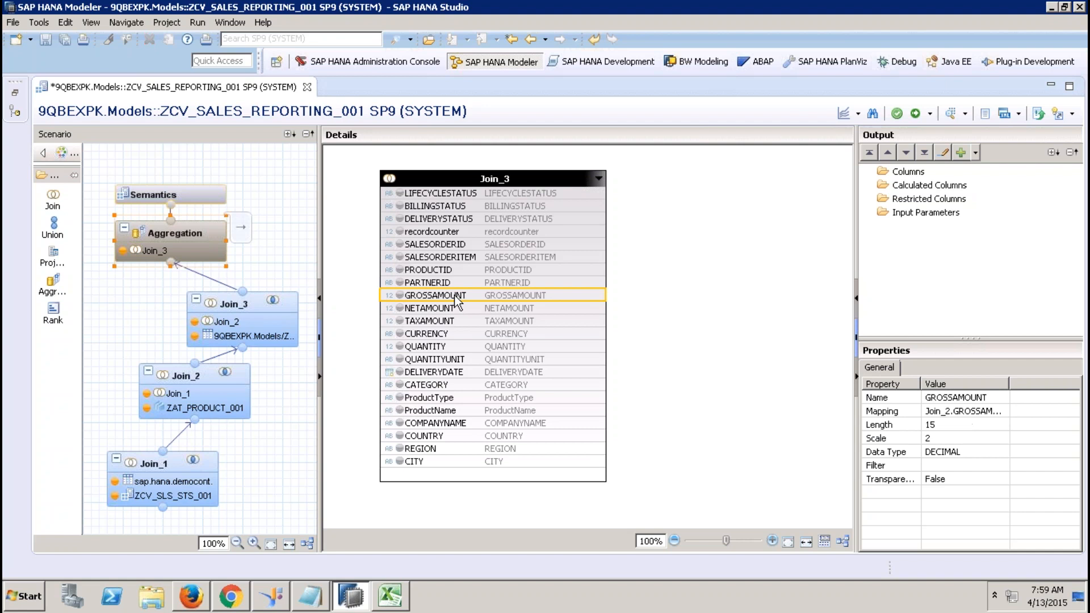
pyautogui.keyDown('shift'); pyautogui.click(456, 321); pyautogui.keyUp('shift')
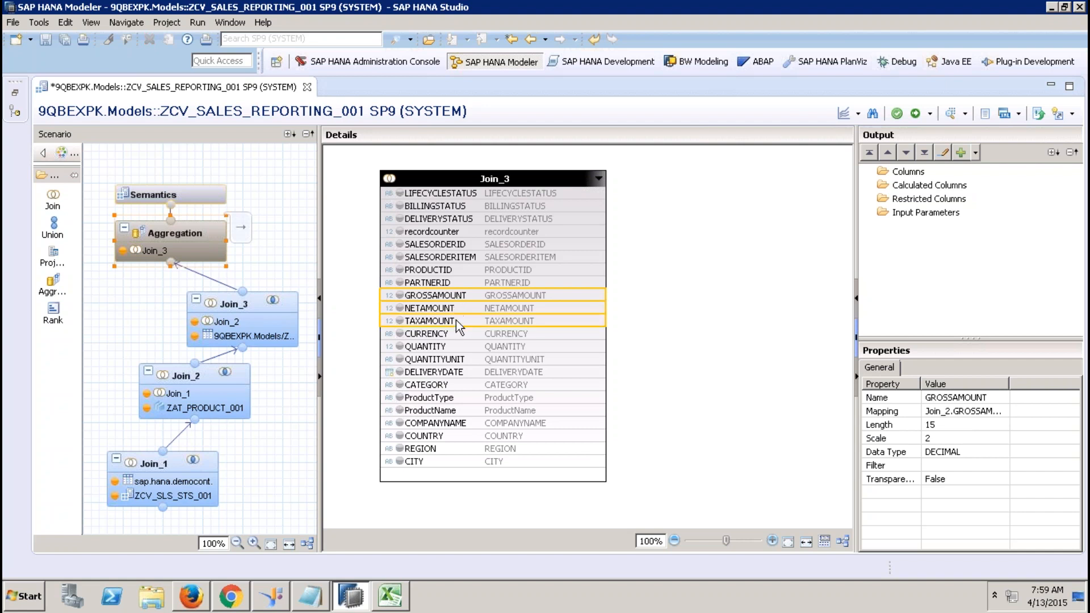
pyautogui.rightClick(455, 320)
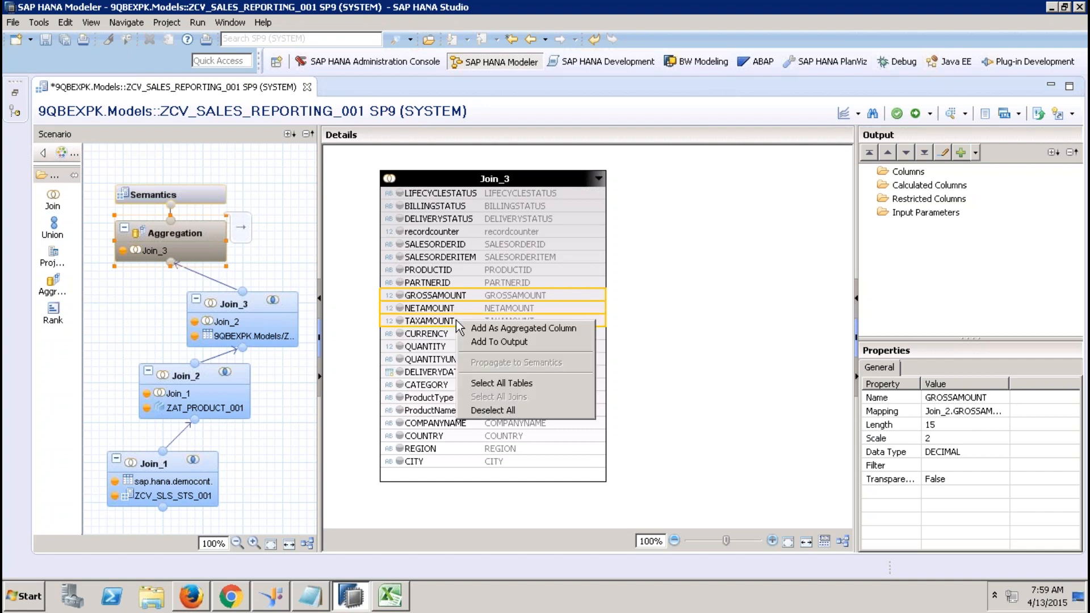
pyautogui.click(495, 328)
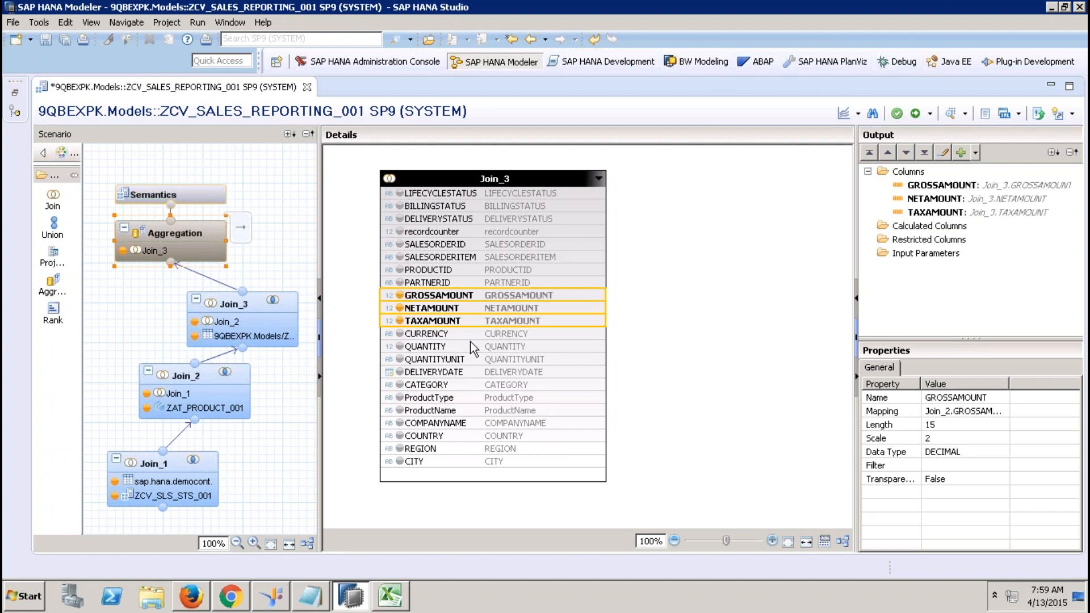
pyautogui.click(461, 345)
pyautogui.rightClick(461, 346)
pyautogui.click(496, 351)
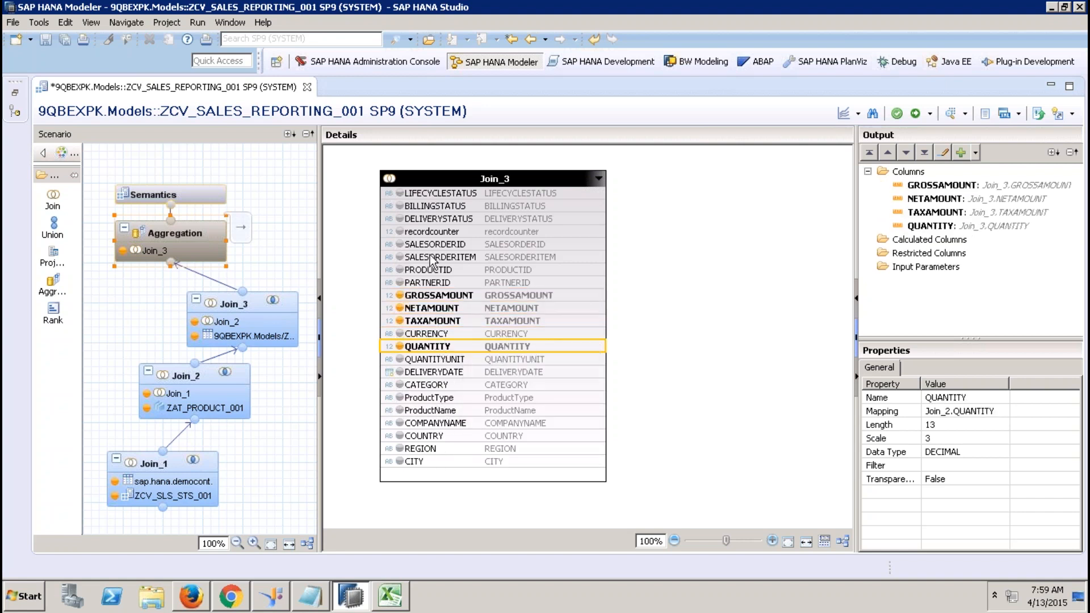
pyautogui.click(442, 233)
pyautogui.rightClick(443, 235)
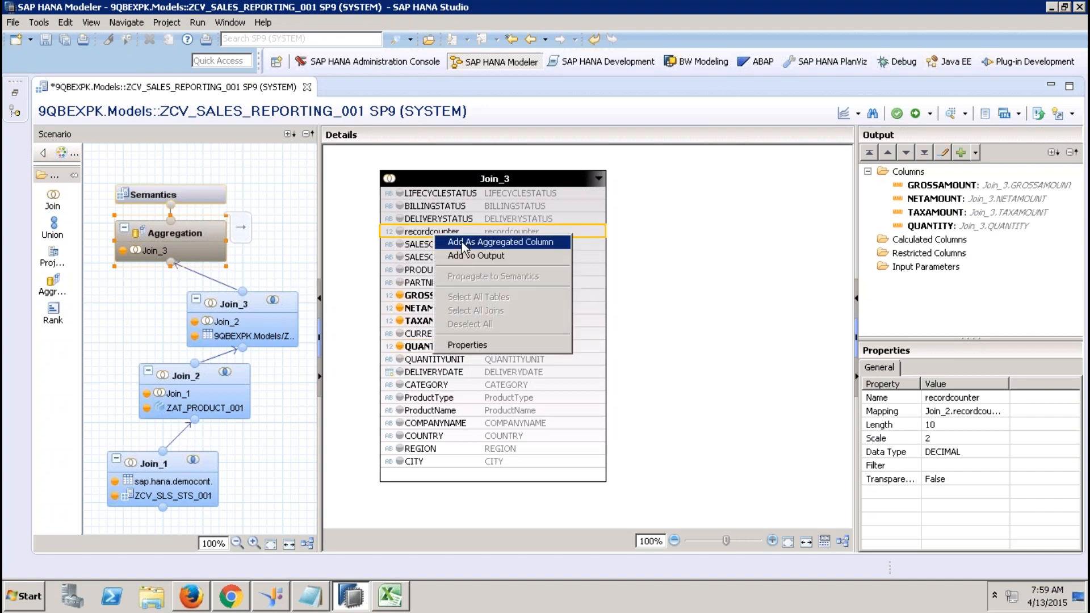
pyautogui.click(461, 242)
# Add the three status columns and SALESORDERID through PARTNERID to the Aggregation output.
pyautogui.click(442, 196)
pyautogui.keyDown('shift'); pyautogui.click(447, 220); pyautogui.keyUp('shift')
pyautogui.rightClick(447, 222)
pyautogui.click(486, 240)
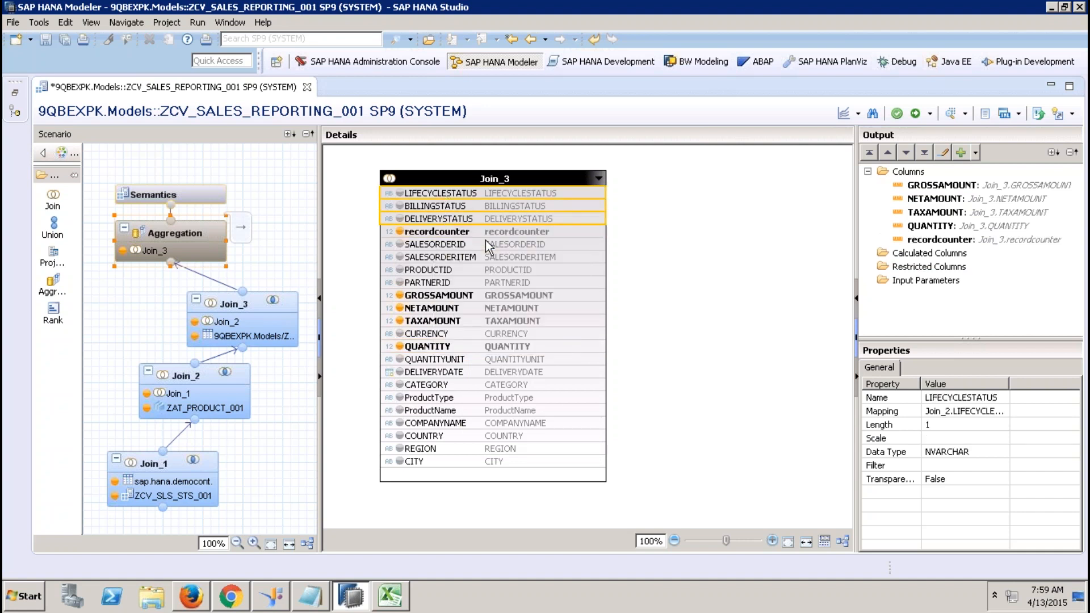
pyautogui.click(446, 244)
pyautogui.keyDown('shift'); pyautogui.click(445, 285); pyautogui.keyUp('shift')
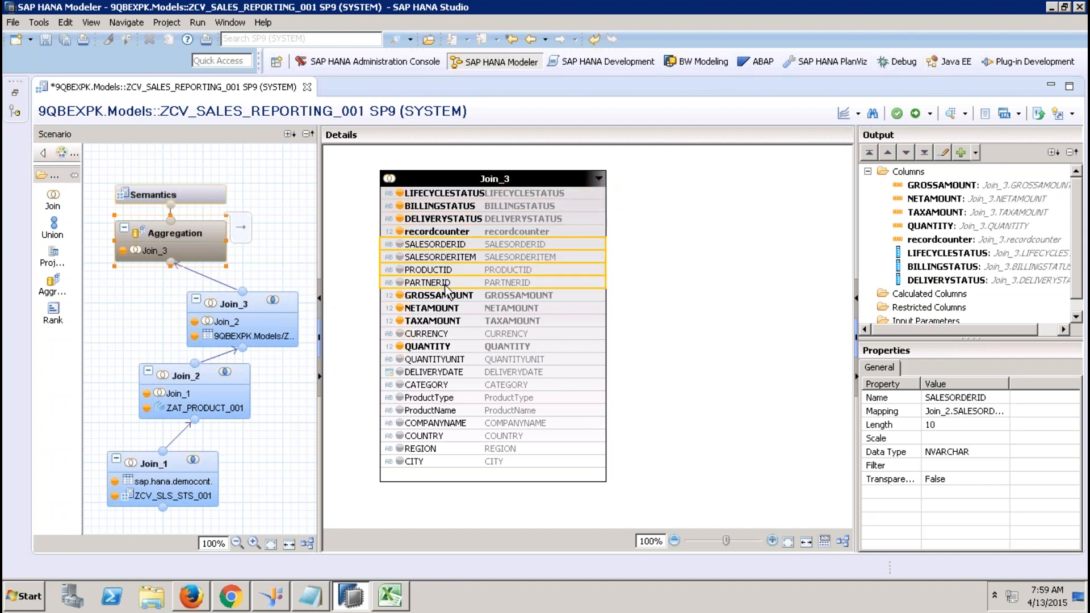
pyautogui.rightClick(446, 286)
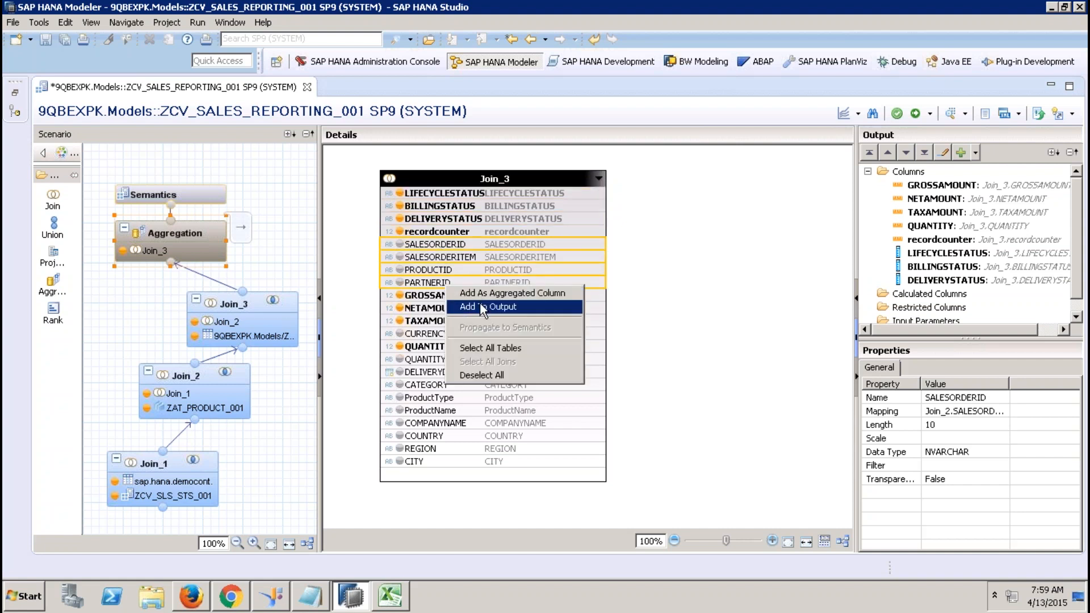
pyautogui.press('Return')
# Output CURRENCY and QUANTITYUNIT through CITY, then view the 22 Semantics columns.
pyautogui.click(416, 335)
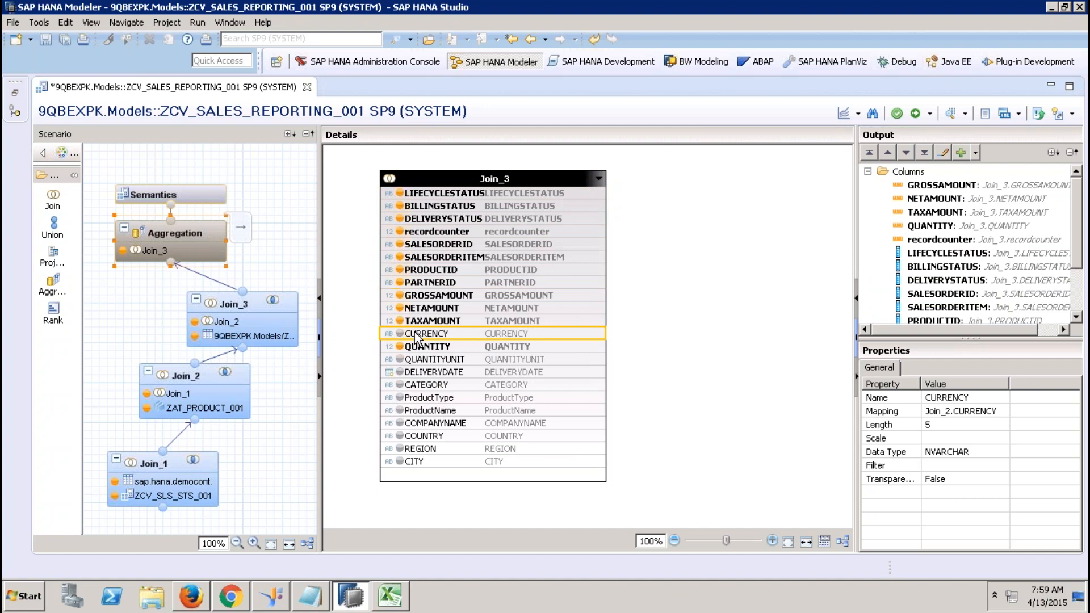
pyautogui.rightClick(417, 335)
pyautogui.click(447, 354)
pyautogui.click(434, 359)
pyautogui.rightClick(427, 461)
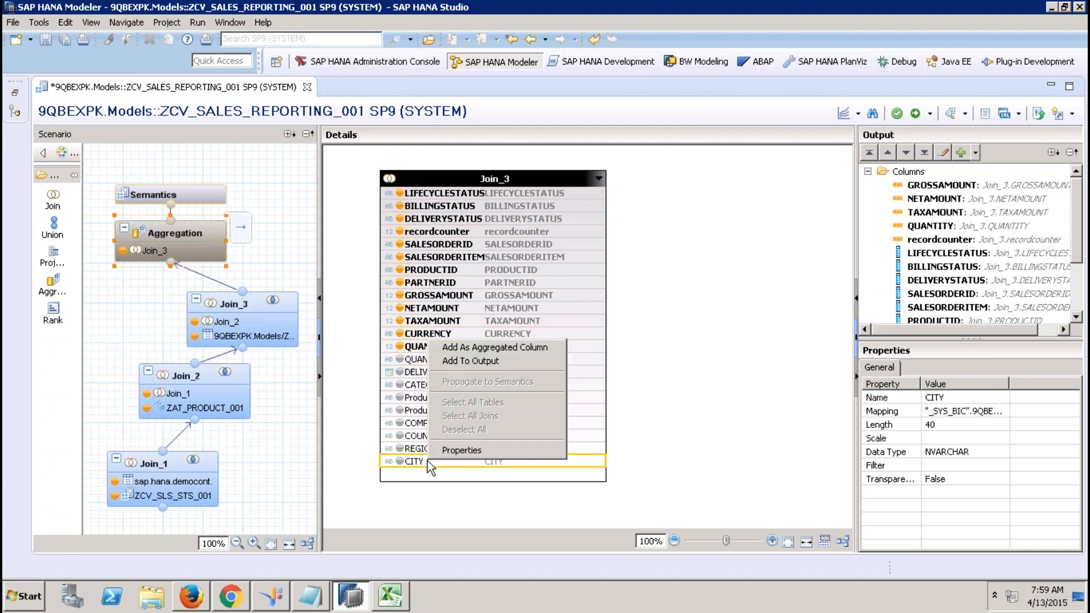
pyautogui.keyDown('shift'); pyautogui.click(413, 360); pyautogui.keyUp('shift')
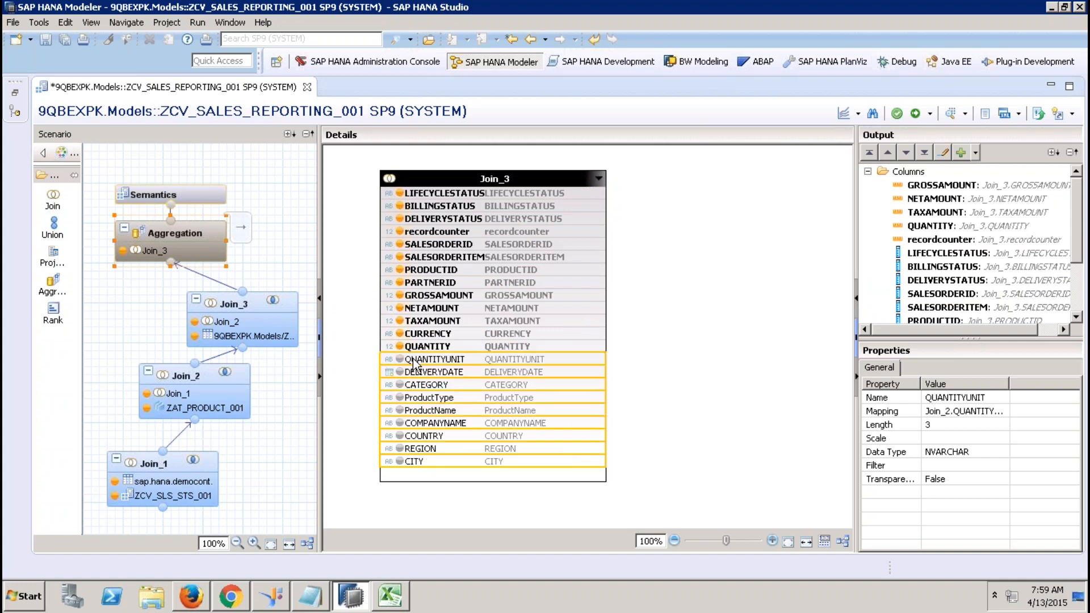
pyautogui.rightClick(413, 361)
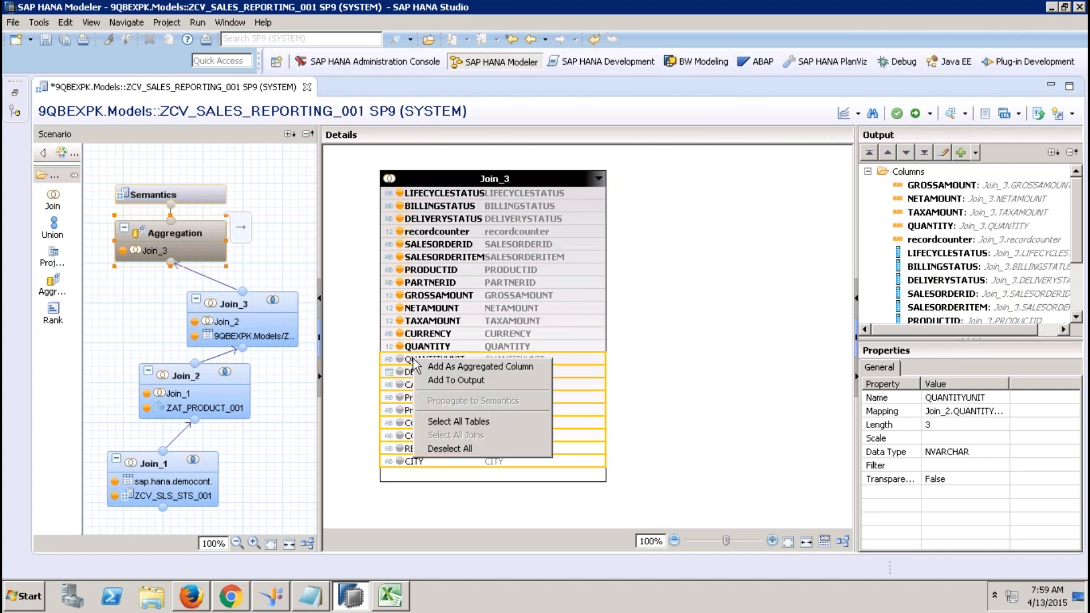
pyautogui.click(456, 376)
pyautogui.click(203, 202)
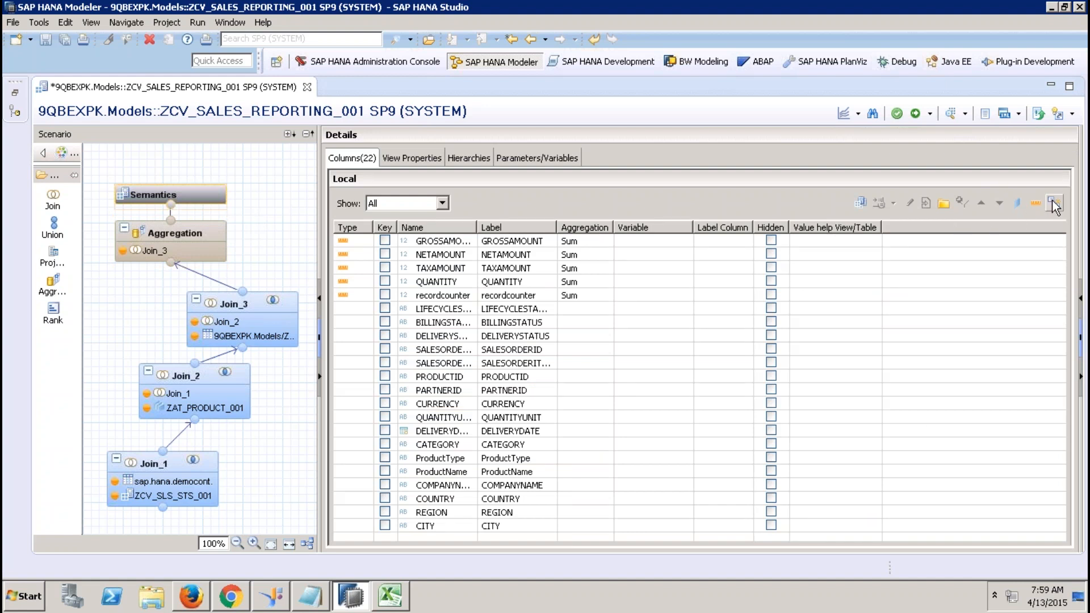
# Auto-assign Semantics column types and change DELIVERYDATE from a Min measure to an attribute.
pyautogui.click(1051, 200)
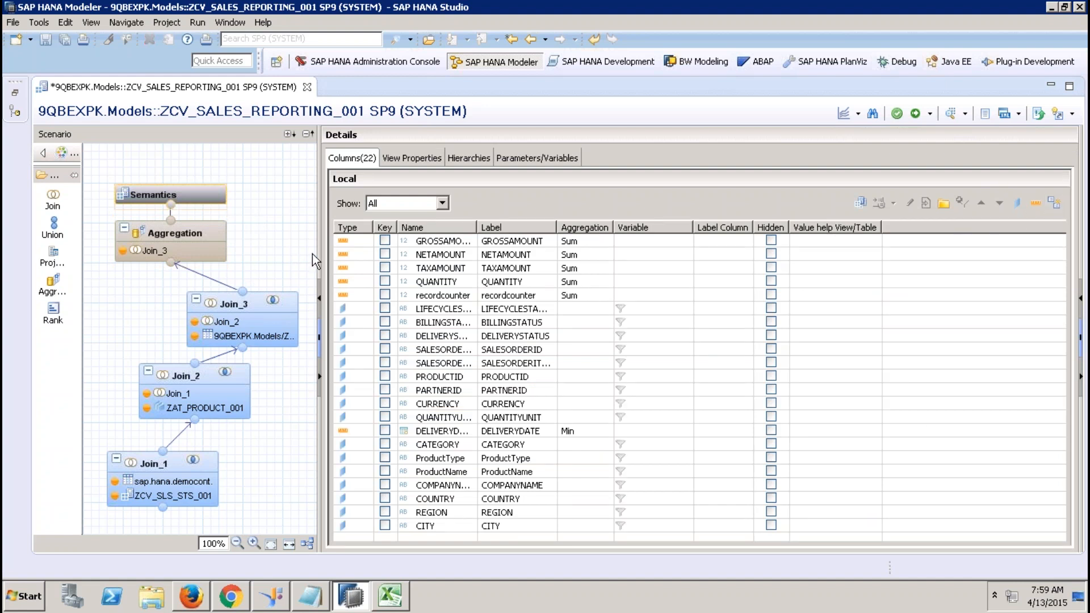
pyautogui.click(362, 432)
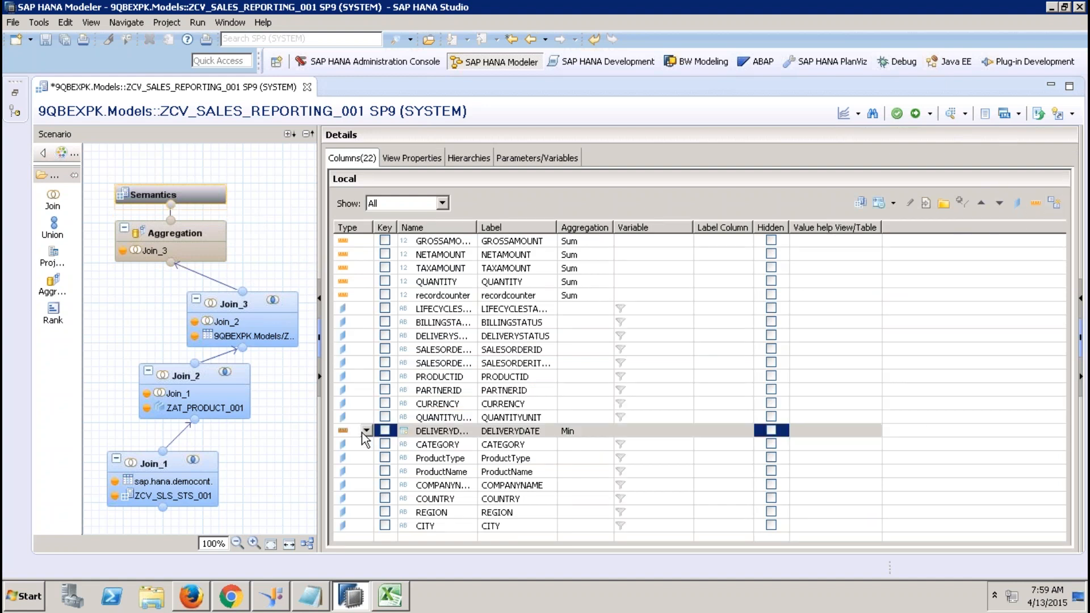
pyautogui.click(293, 388)
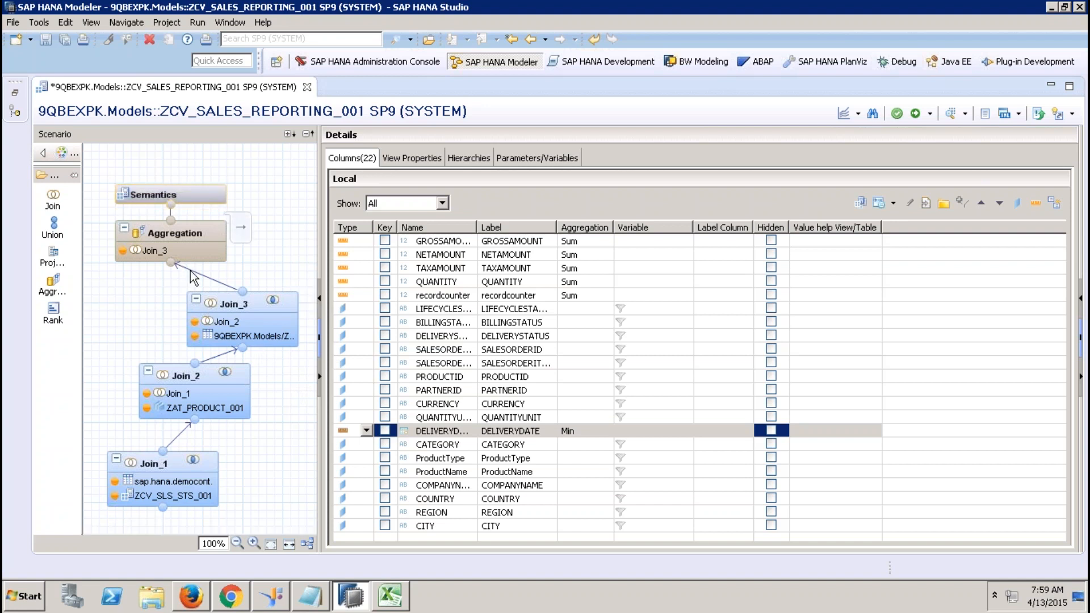
pyautogui.click(366, 431)
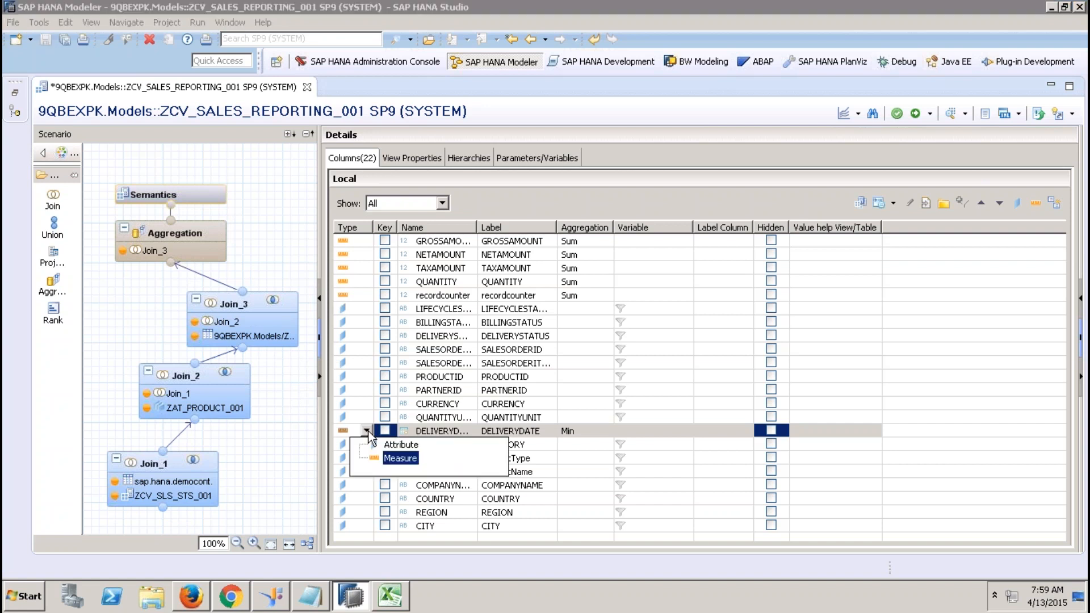
pyautogui.click(395, 446)
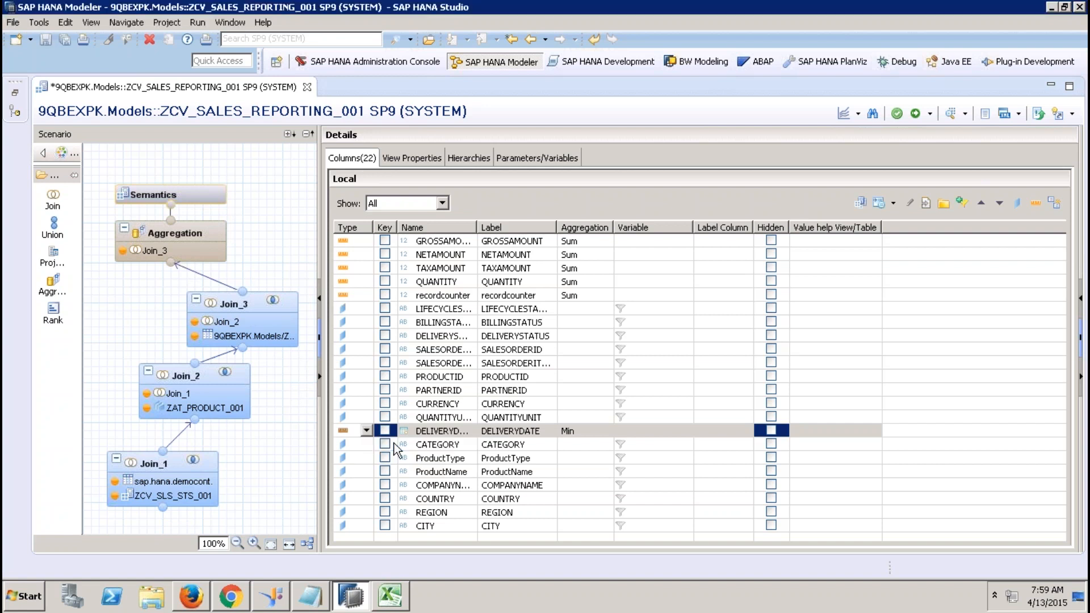
pyautogui.click(194, 278)
pyautogui.click(196, 278)
# Delete the Join_3-to-Aggregation link and add a new Join_4 node to the scenario.
pyautogui.press('Delete')
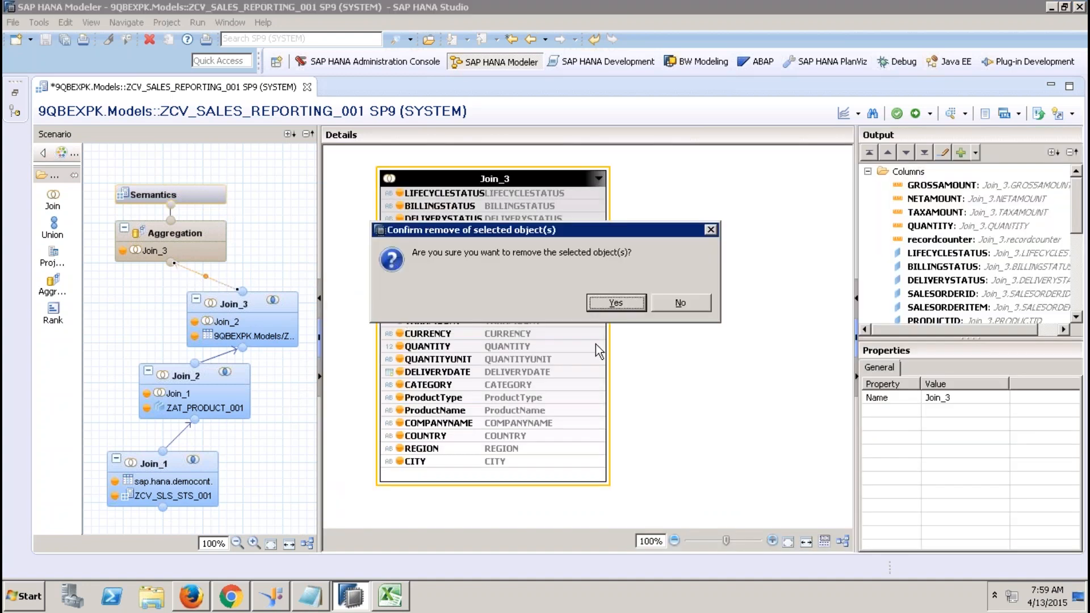
pyautogui.click(615, 303)
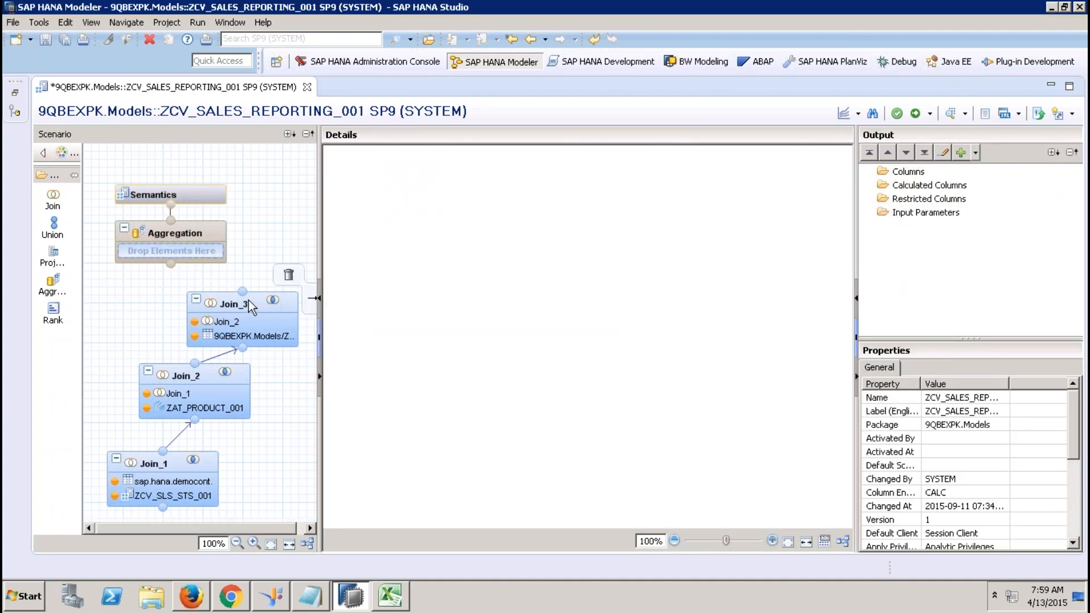
pyautogui.moveTo(247, 300); pyautogui.dragTo(137, 325)
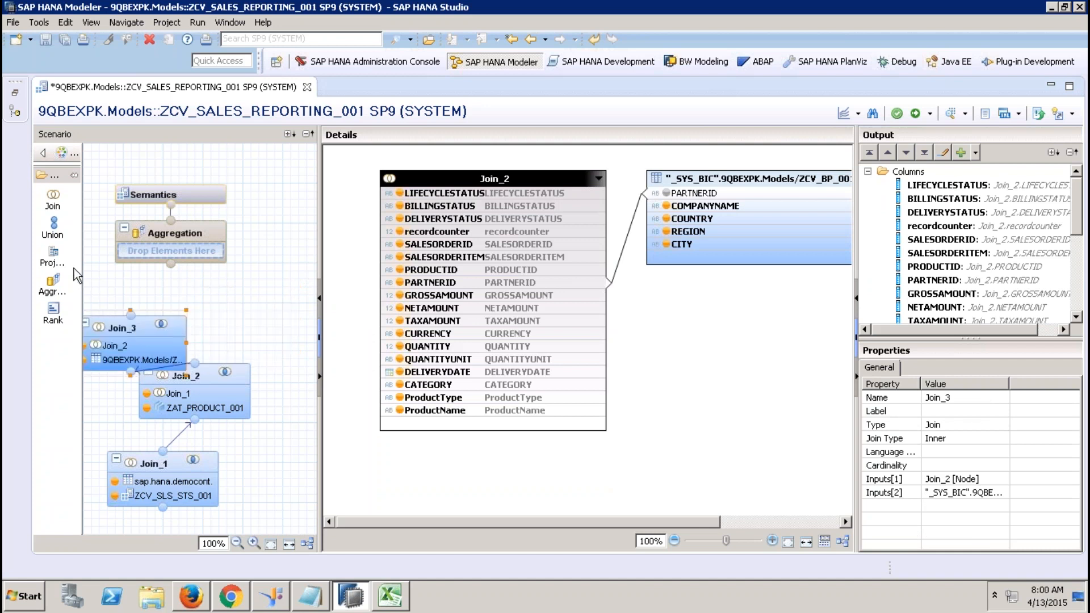
pyautogui.moveTo(48, 210); pyautogui.dragTo(262, 295)
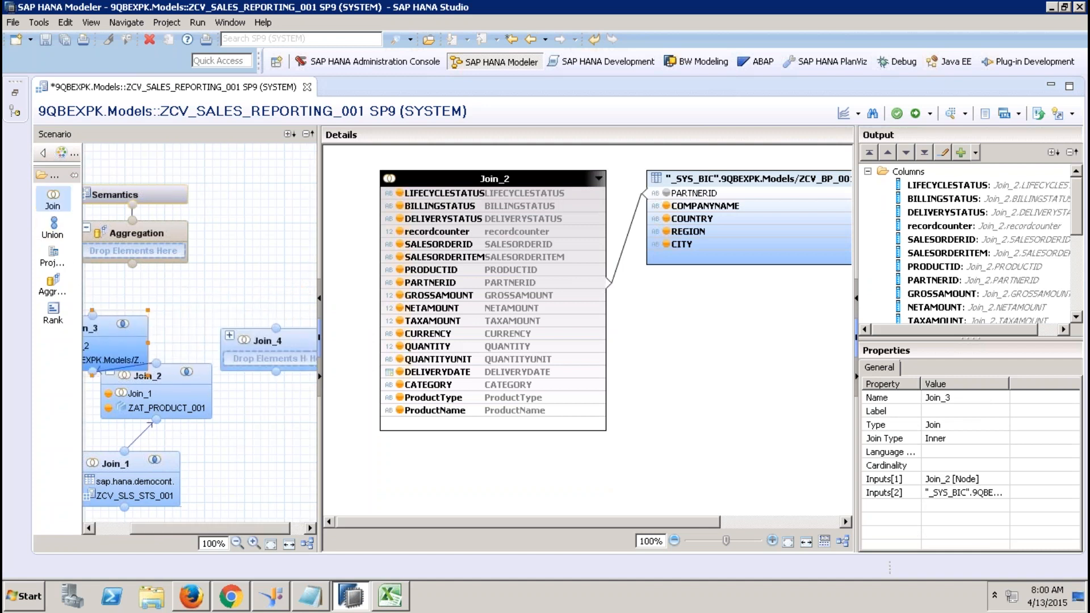
# Connect Join_3's output into Join_4 and auto-layout the nodes into a vertical chain.
pyautogui.click(129, 528)
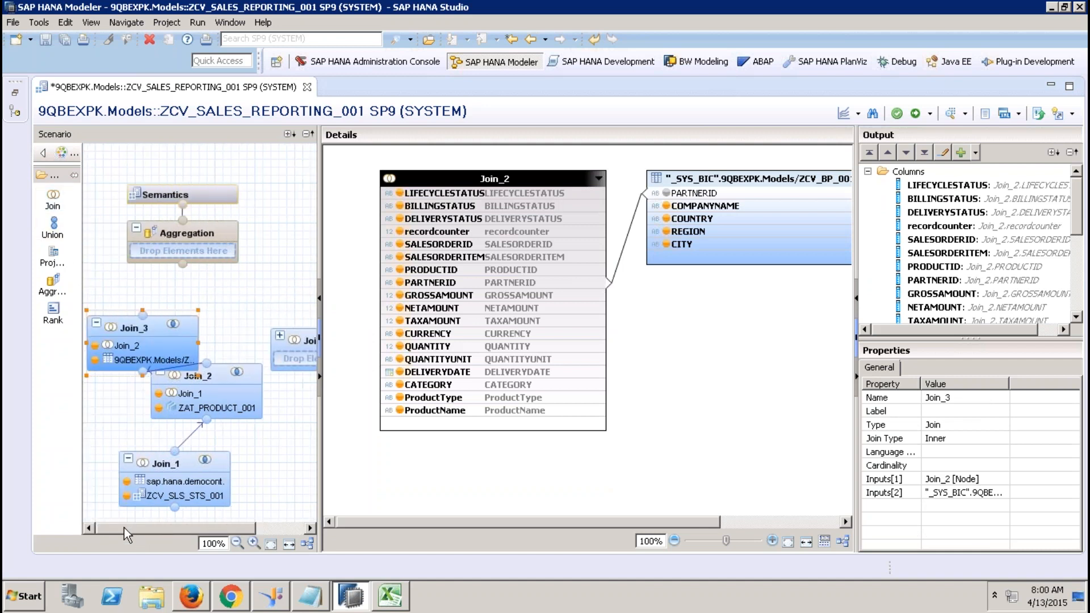
pyautogui.moveTo(142, 312); pyautogui.dragTo(311, 369)
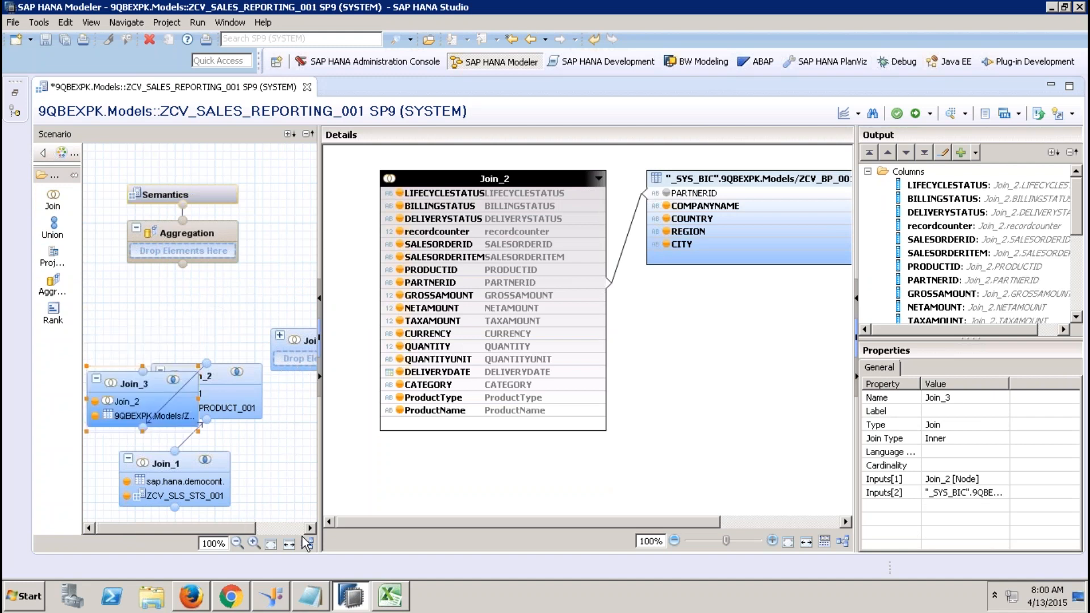
pyautogui.click(285, 528)
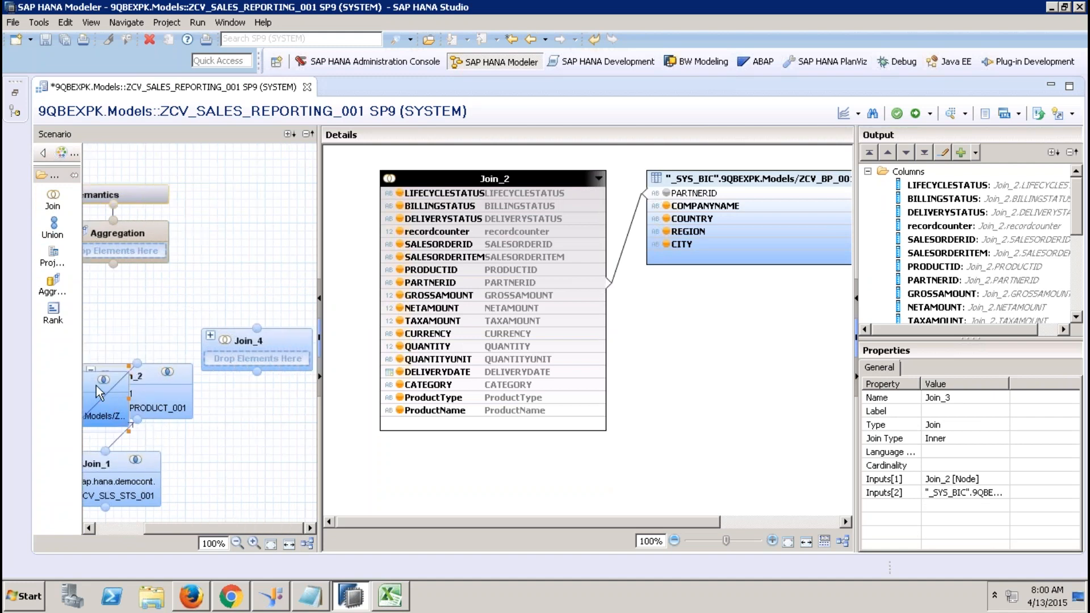
pyautogui.moveTo(90, 382); pyautogui.dragTo(256, 372)
pyautogui.click(307, 543)
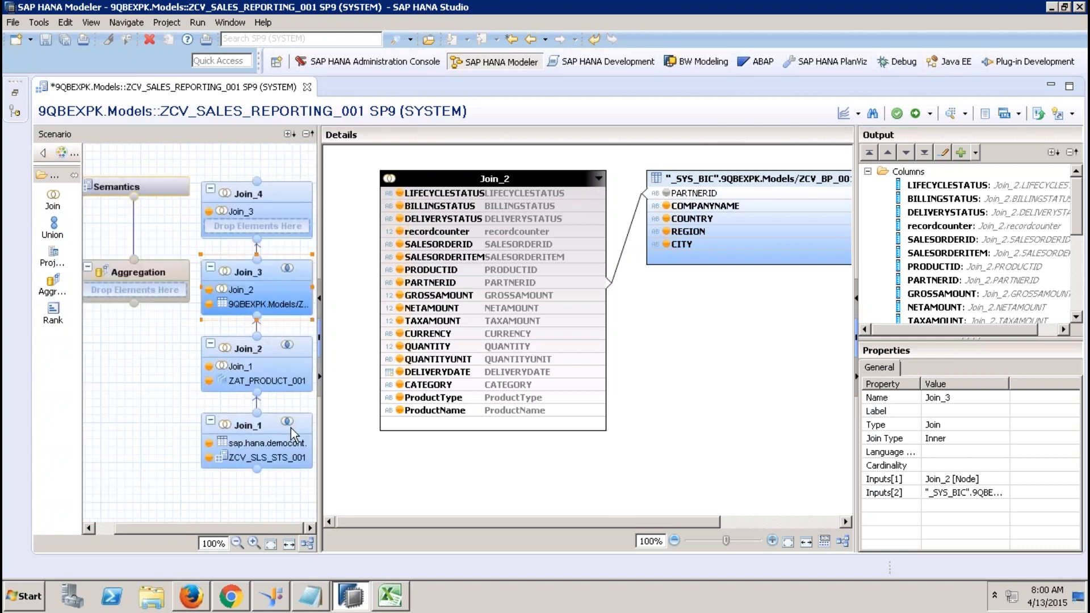
pyautogui.click(274, 189)
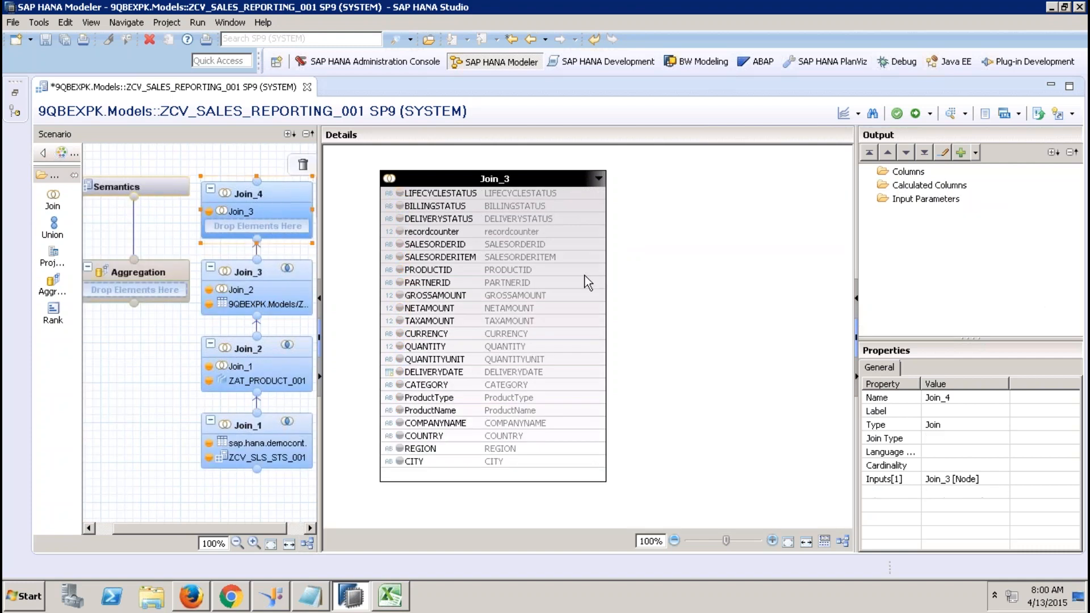
# Add ZCV_TIME_001 to Join_4 and join Join_3's DELIVERYDATE to its DATE_SQL.
pyautogui.click(15, 93)
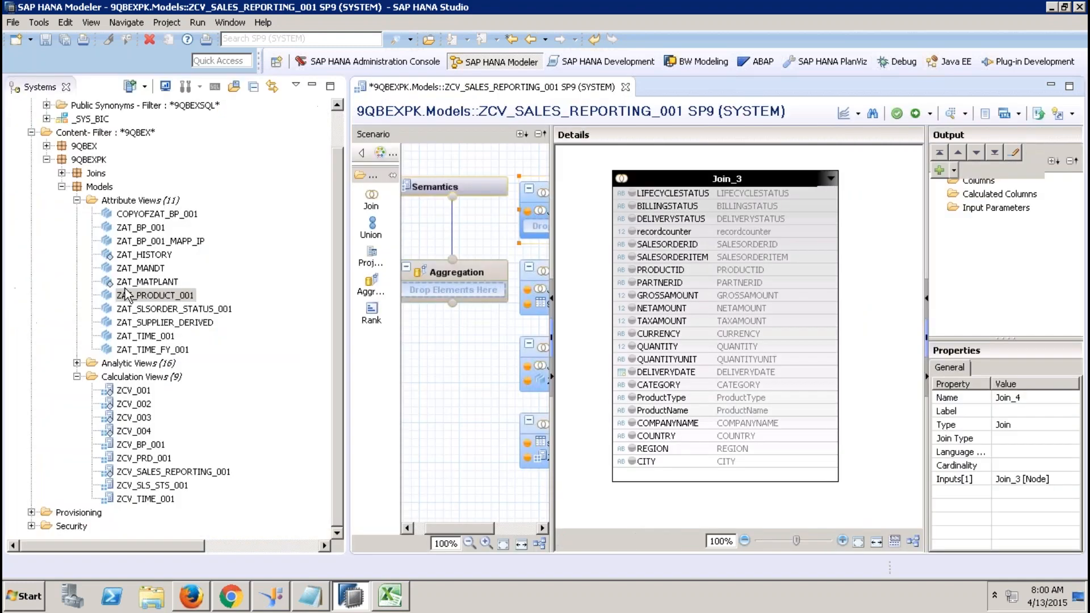
pyautogui.click(165, 500)
pyautogui.moveTo(558, 246); pyautogui.dragTo(535, 219)
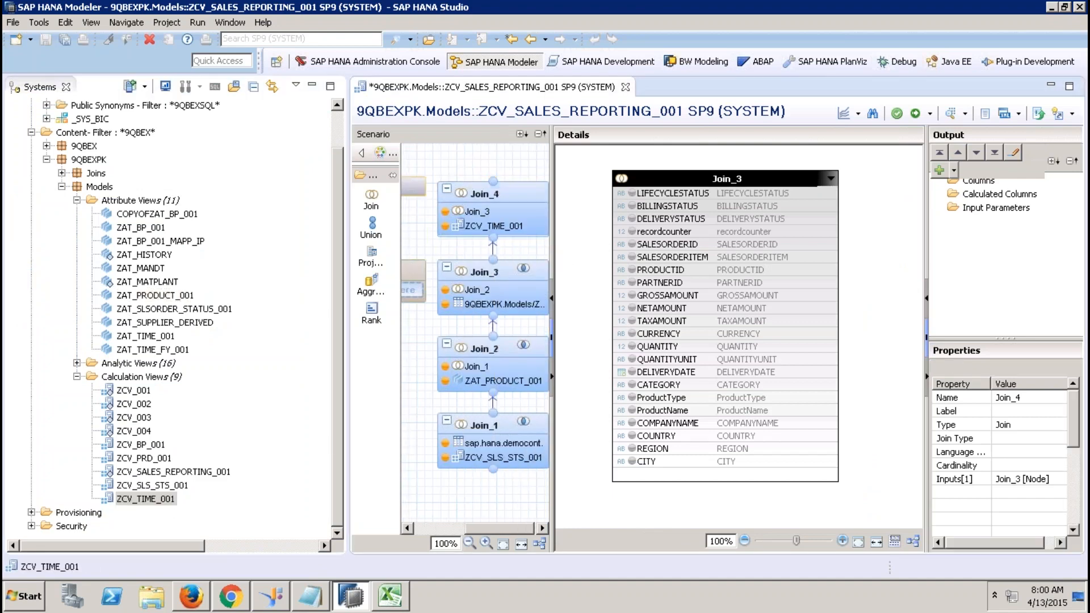
pyautogui.click(319, 83)
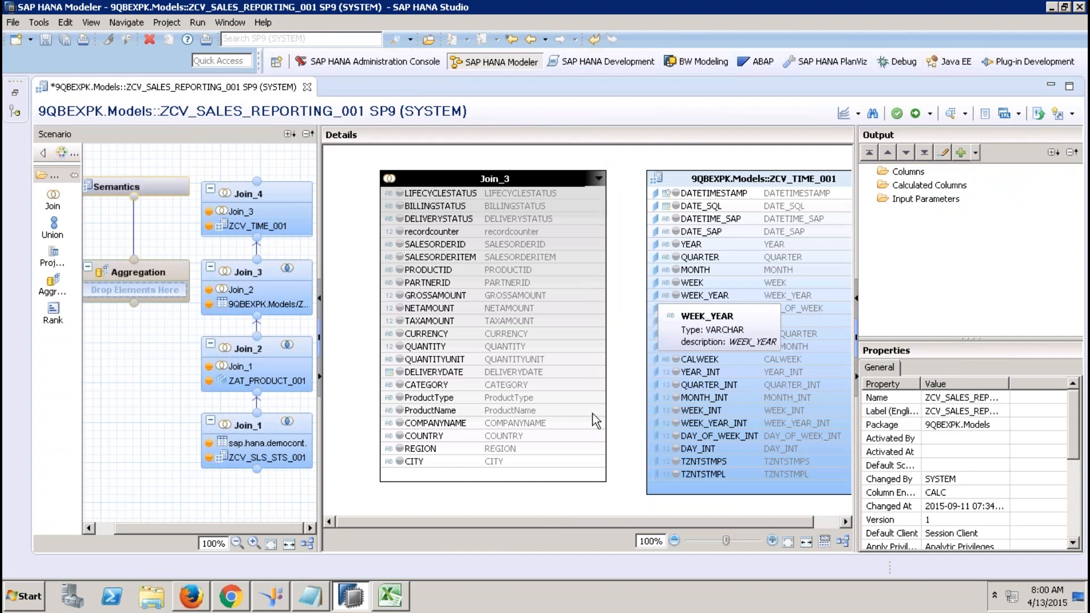
pyautogui.moveTo(568, 373); pyautogui.dragTo(649, 213)
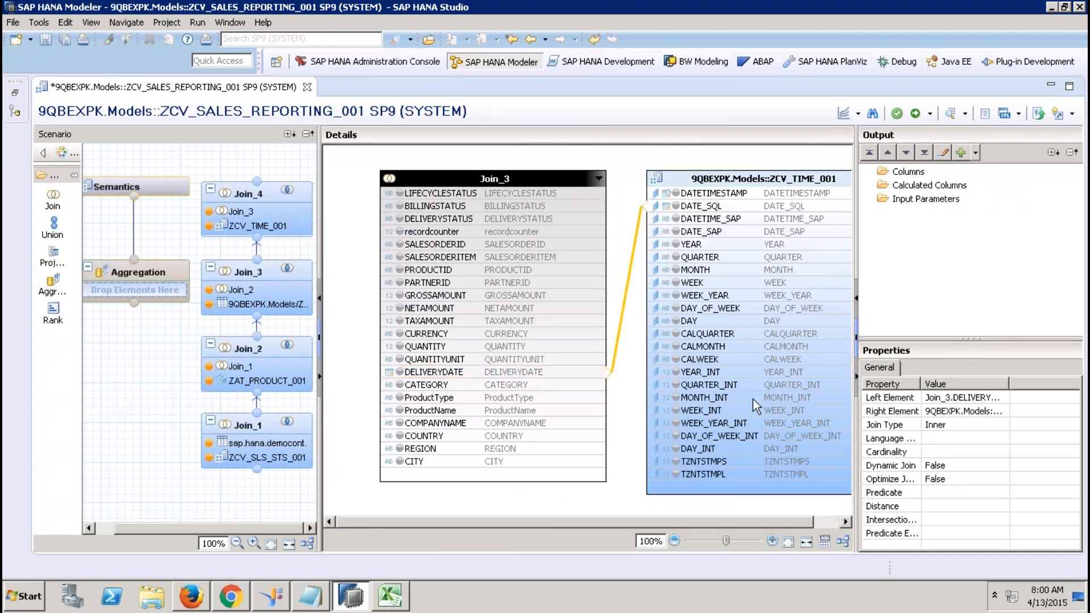
# Output all Join_3 columns plus YEAR, QUARTER, MONTH and WEEK from the time view.
pyautogui.click(437, 193)
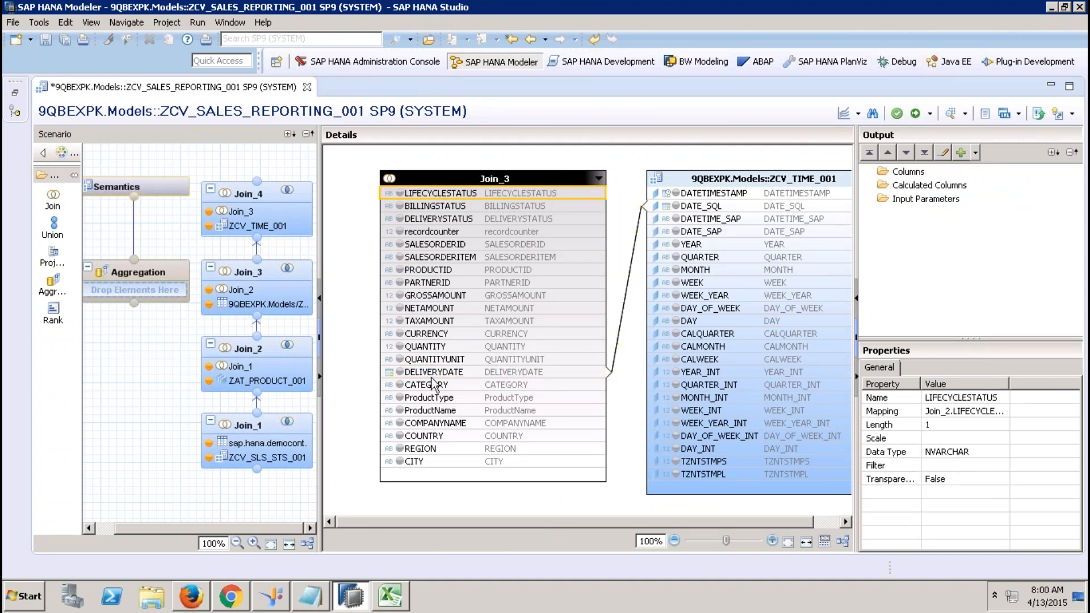
pyautogui.keyDown('shift'); pyautogui.click(432, 466); pyautogui.keyUp('shift')
pyautogui.rightClick(432, 466)
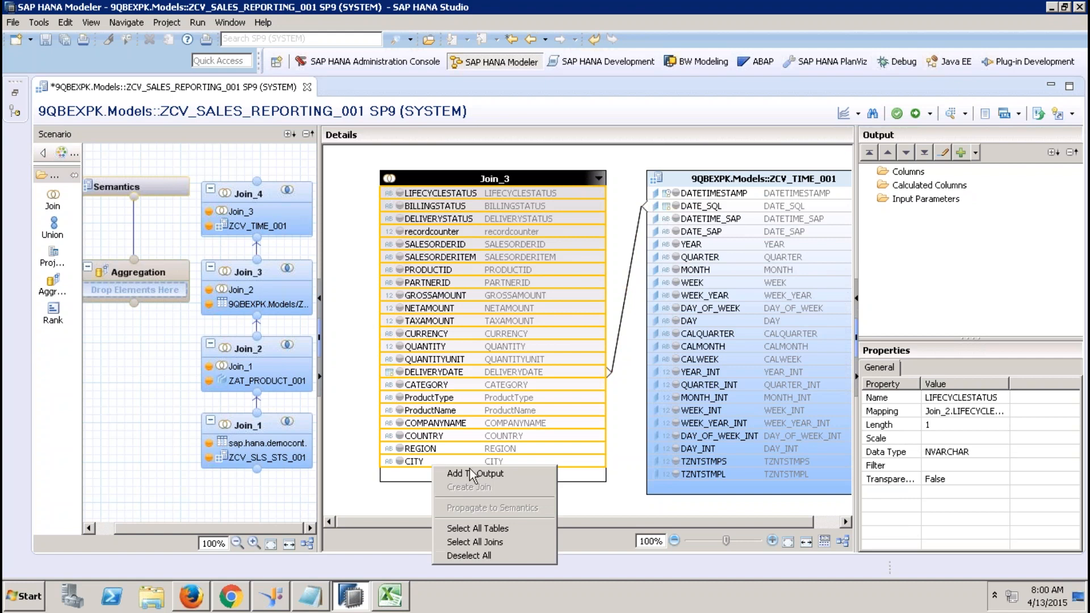
pyautogui.click(481, 479)
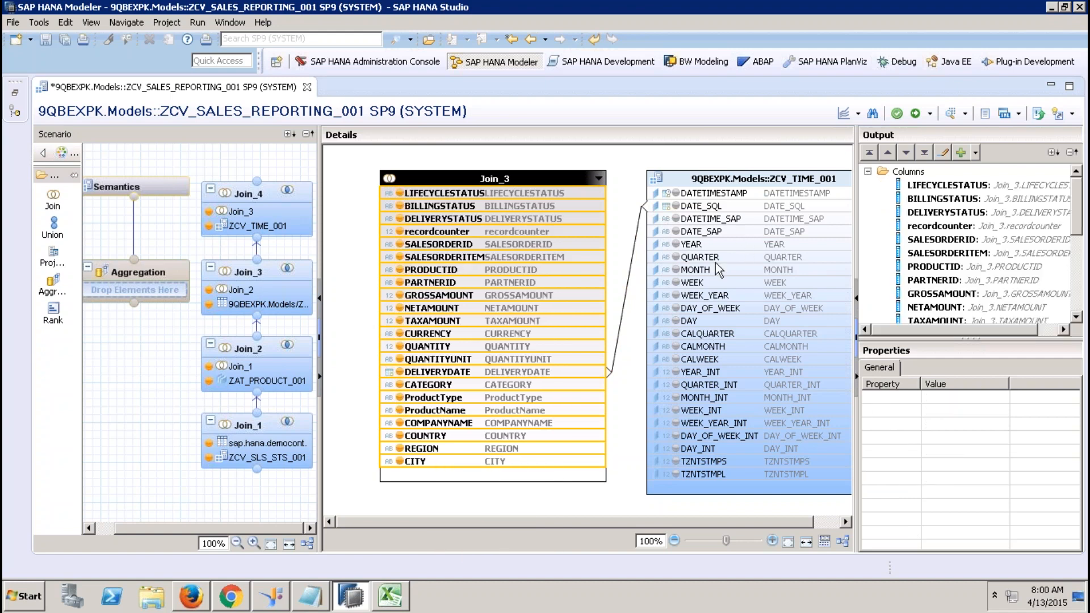
pyautogui.click(675, 244)
pyautogui.click(676, 256)
pyautogui.click(675, 270)
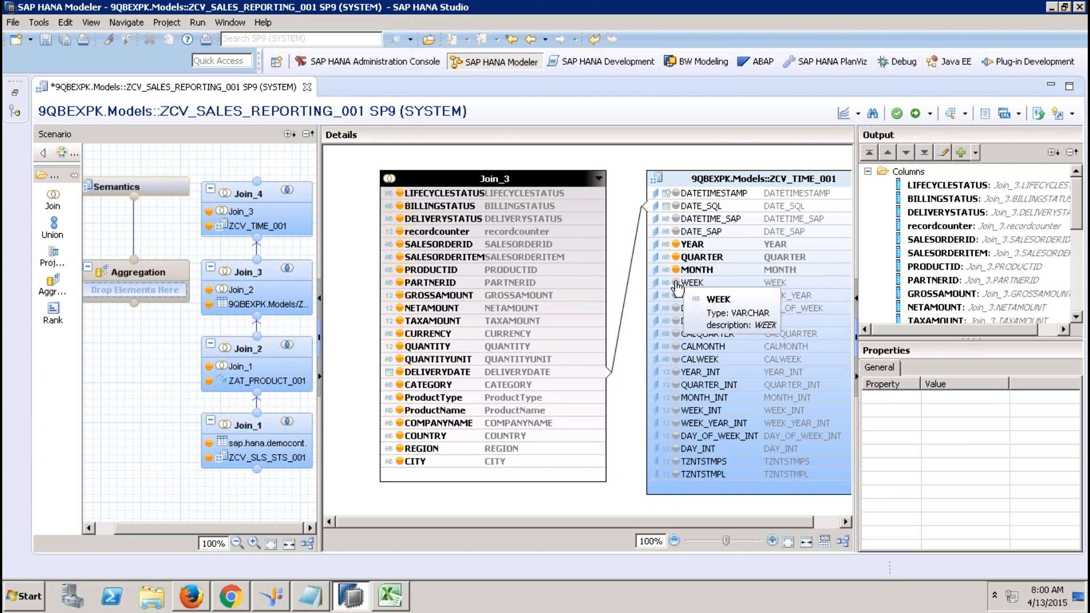
pyautogui.click(676, 282)
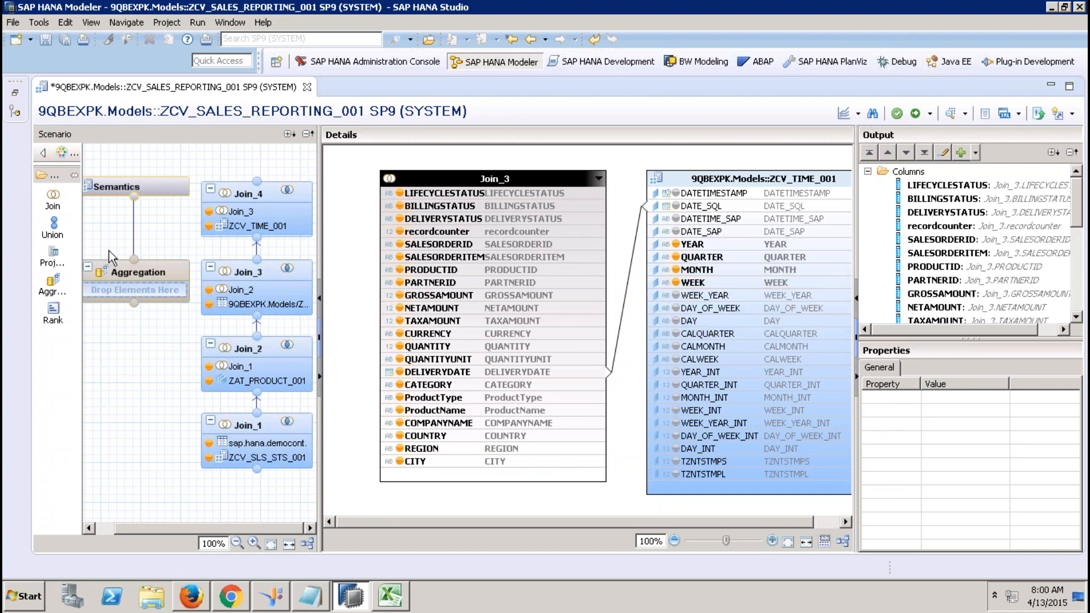
# Connect Join_4 into Aggregation and auto-layout the diagram.
pyautogui.moveTo(257, 181); pyautogui.dragTo(136, 305)
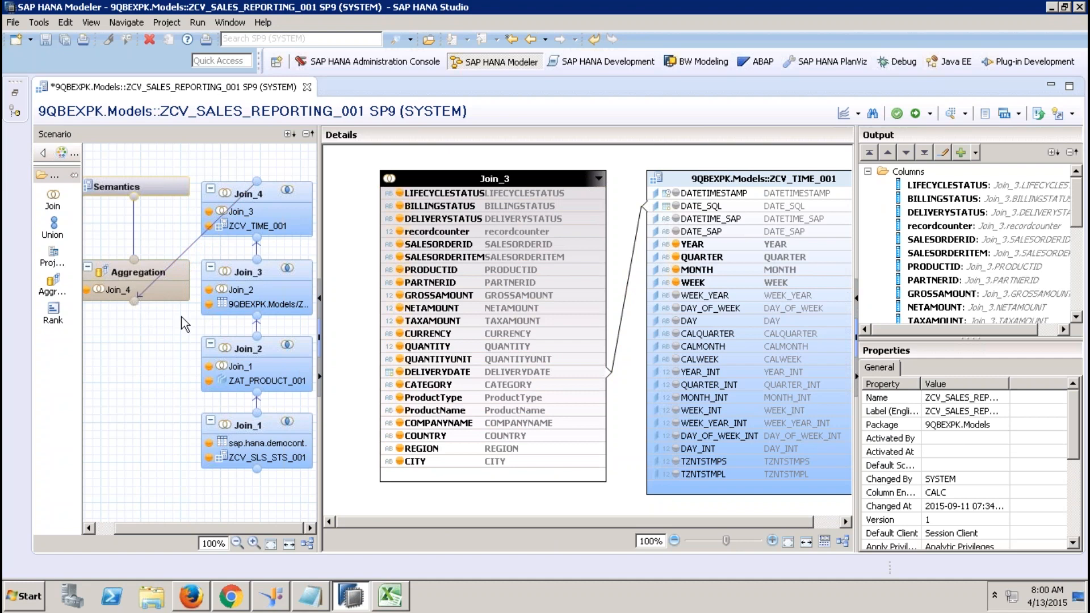
pyautogui.click(307, 543)
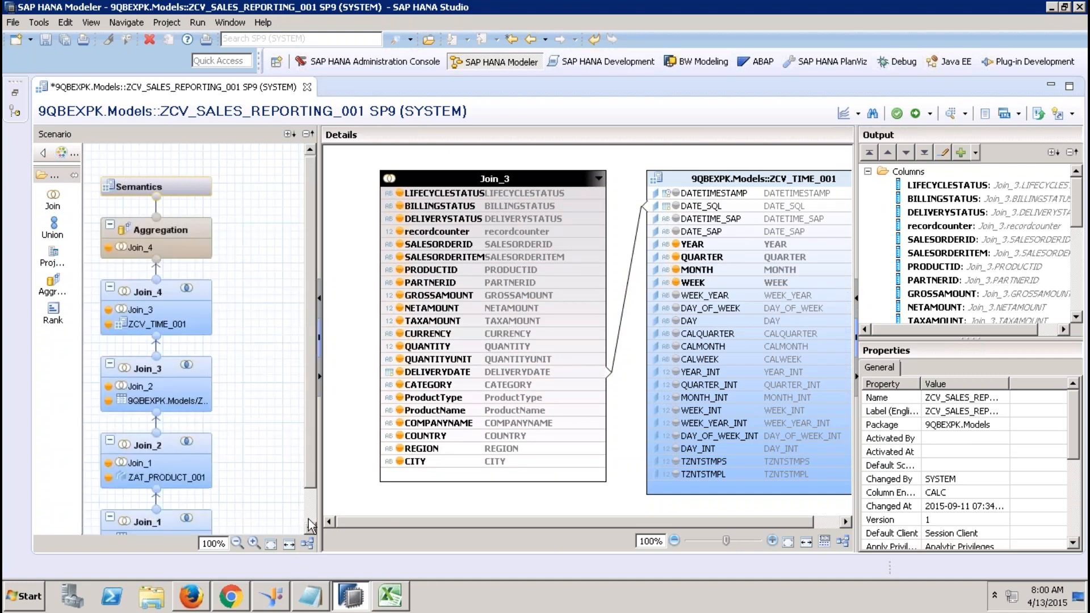
pyautogui.click(313, 507)
pyautogui.moveTo(312, 506); pyautogui.dragTo(288, 297)
# Make GROSSAMOUNT, NETAMOUNT, TAXAMOUNT, QUANTITY and recordcounter aggregated measures in Aggregation.
pyautogui.click(186, 221)
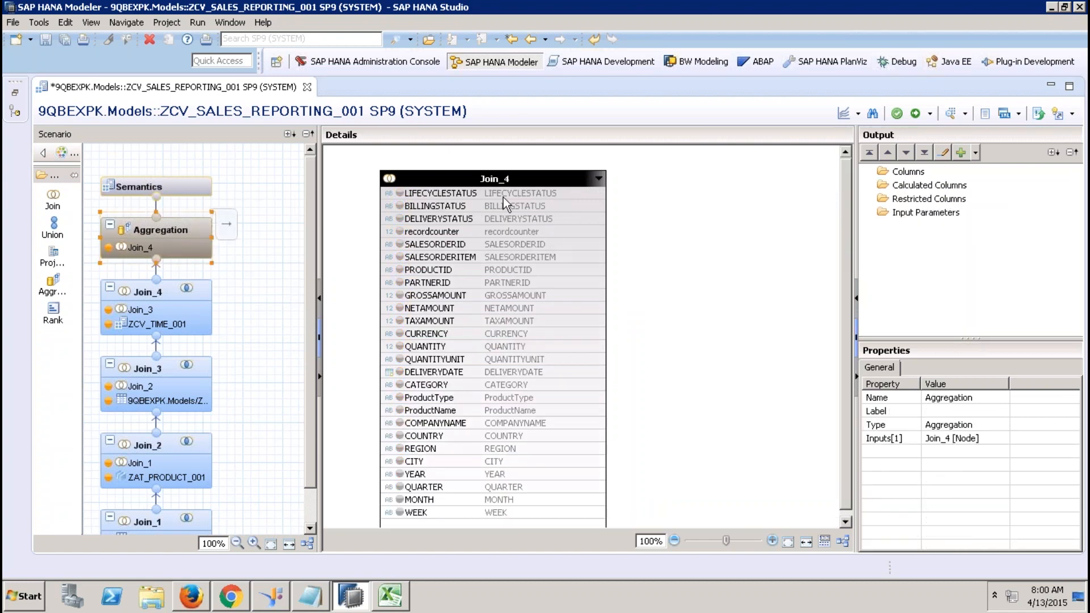
pyautogui.click(457, 296)
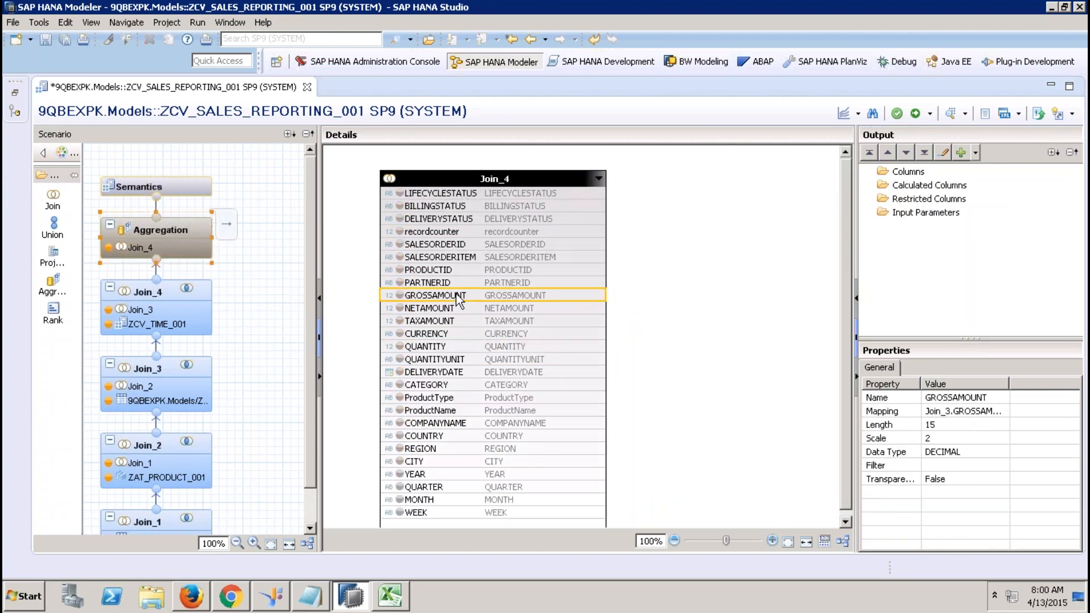
pyautogui.keyDown('shift'); pyautogui.click(459, 322); pyautogui.keyUp('shift')
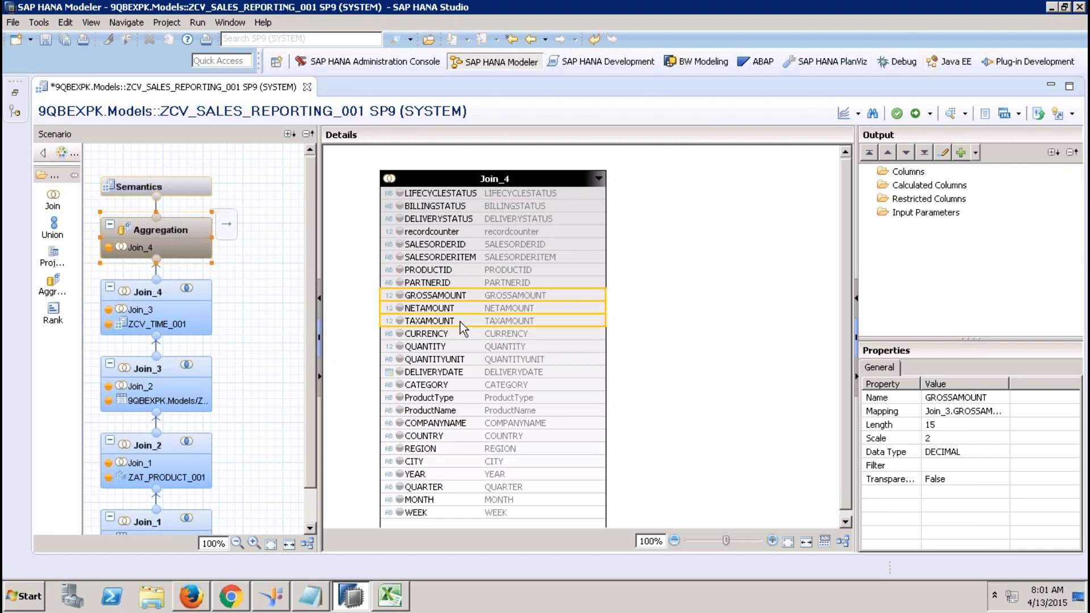
pyautogui.rightClick(460, 322)
pyautogui.click(509, 330)
pyautogui.click(453, 346)
pyautogui.rightClick(453, 345)
pyautogui.click(496, 353)
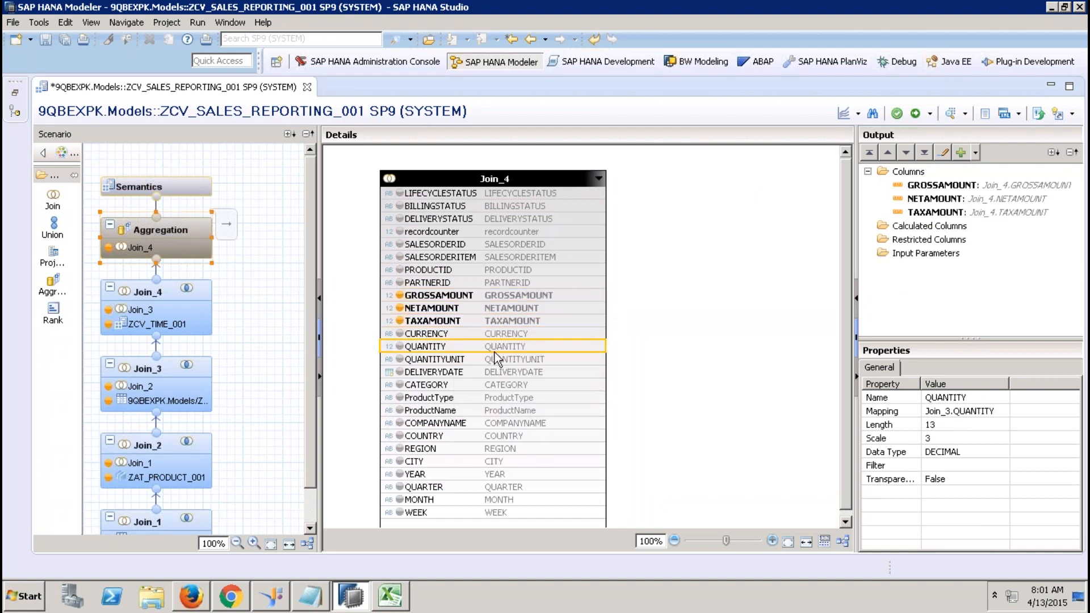
pyautogui.click(453, 233)
pyautogui.rightClick(452, 234)
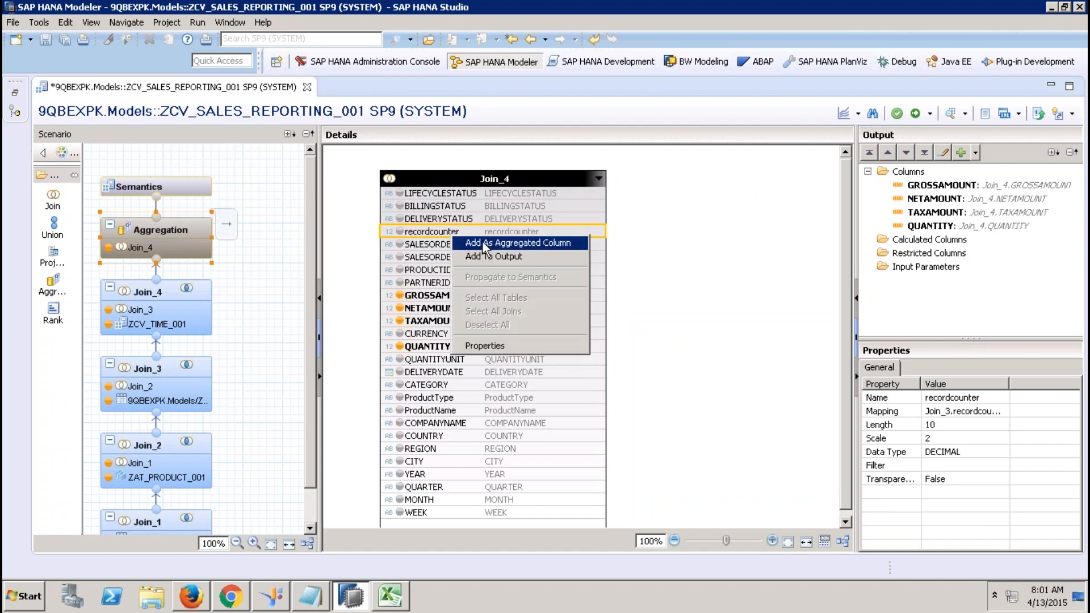
pyautogui.click(477, 242)
# Add the three status columns, SALESORDERID through PARTNERID, and CURRENCY to the output.
pyautogui.keyDown('shift'); pyautogui.click(456, 221); pyautogui.keyUp('shift')
pyautogui.rightClick(456, 222)
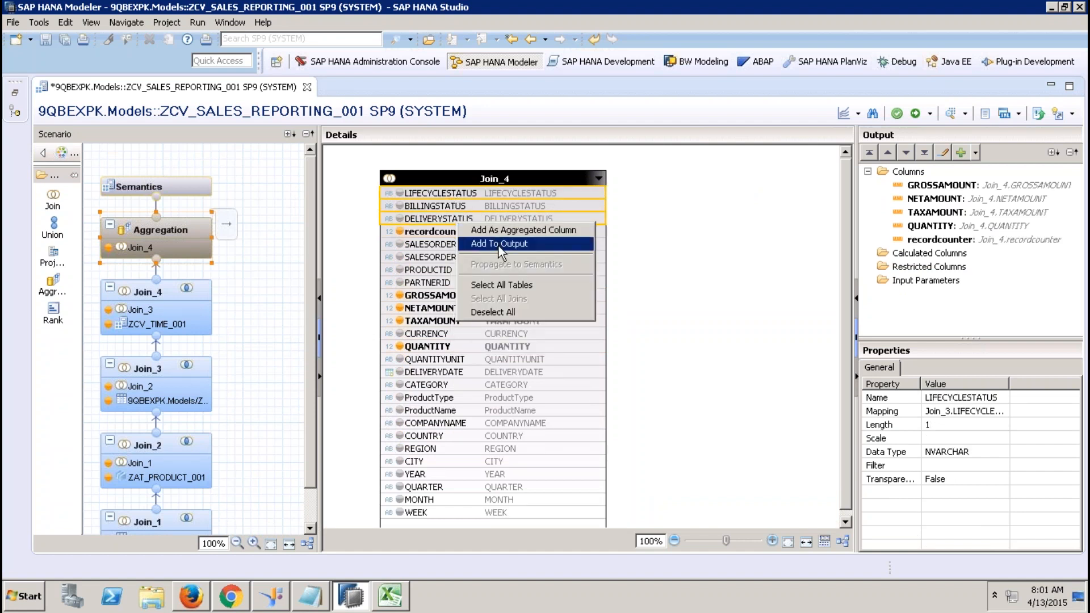
pyautogui.click(499, 245)
pyautogui.keyDown('shift'); pyautogui.click(465, 283); pyautogui.keyUp('shift')
pyautogui.rightClick(464, 282)
pyautogui.click(511, 305)
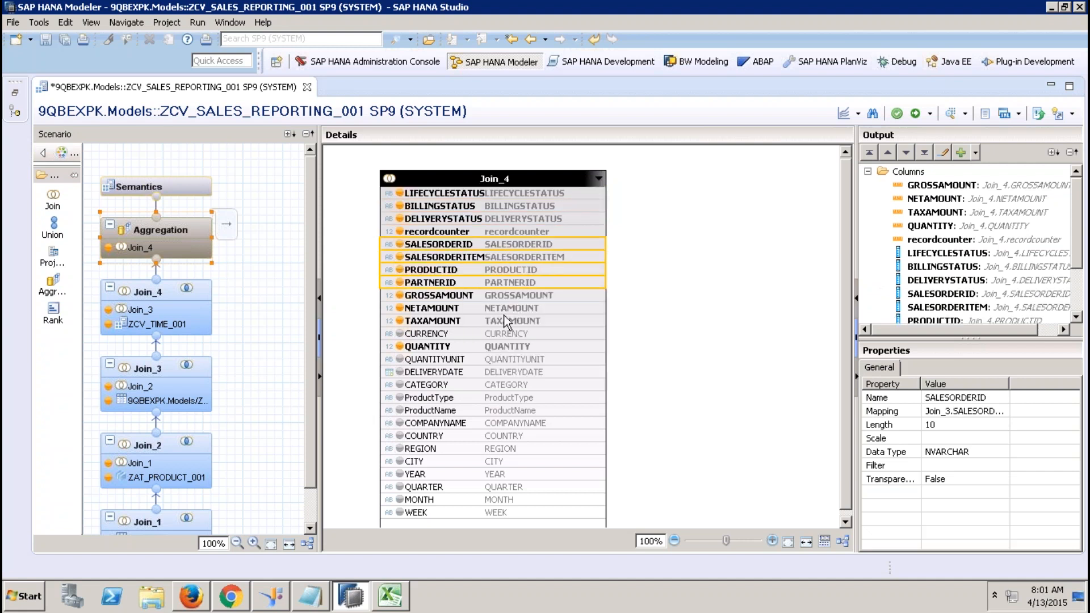
pyautogui.rightClick(431, 335)
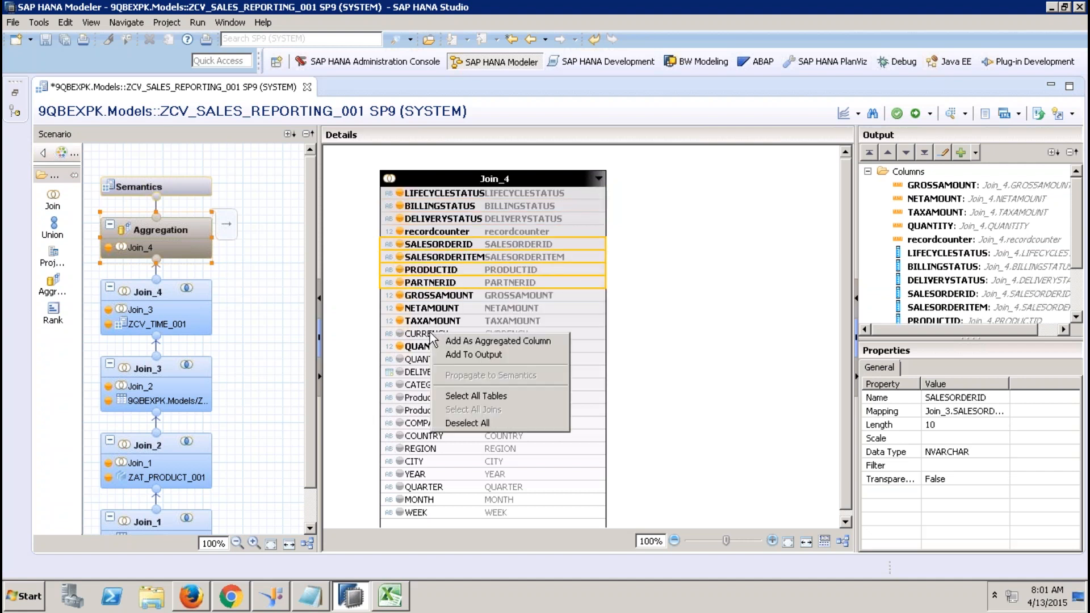
pyautogui.click(594, 334)
pyautogui.rightClick(594, 331)
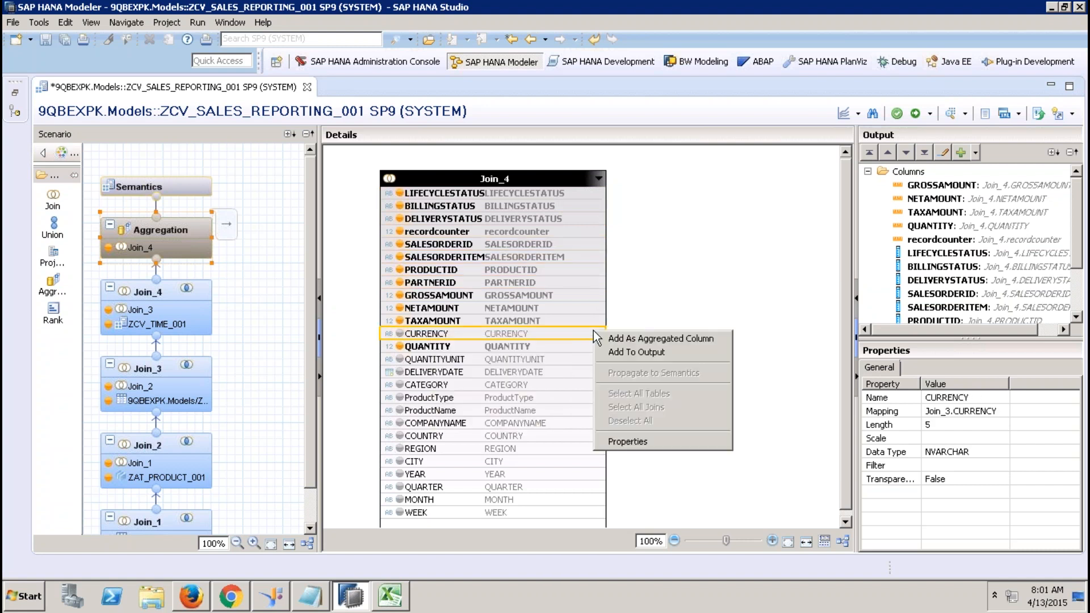
pyautogui.click(635, 352)
# Output QUANTITYUNIT through WEEK, then view the 26 Semantics columns.
pyautogui.click(513, 360)
pyautogui.scroll(-1, 846, 369)
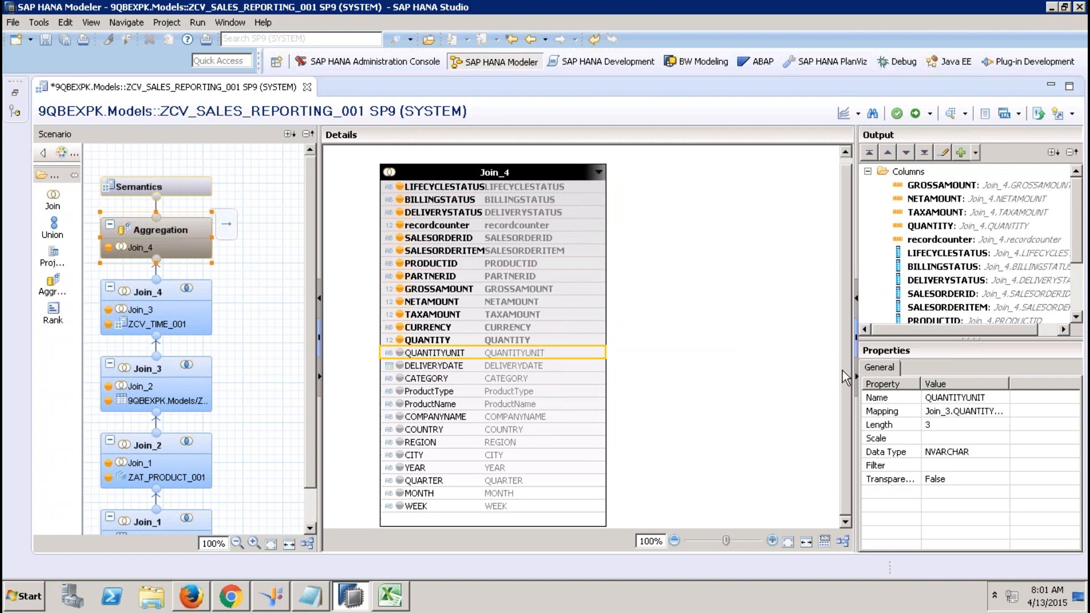
pyautogui.keyDown('shift'); pyautogui.click(547, 506); pyautogui.keyUp('shift')
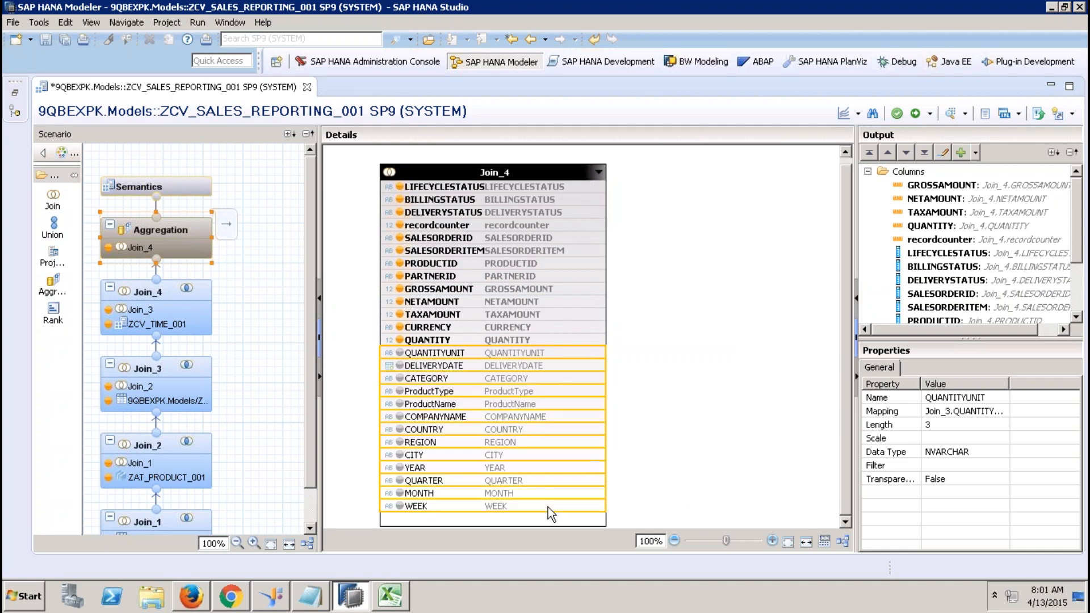
pyautogui.rightClick(547, 506)
pyautogui.click(588, 428)
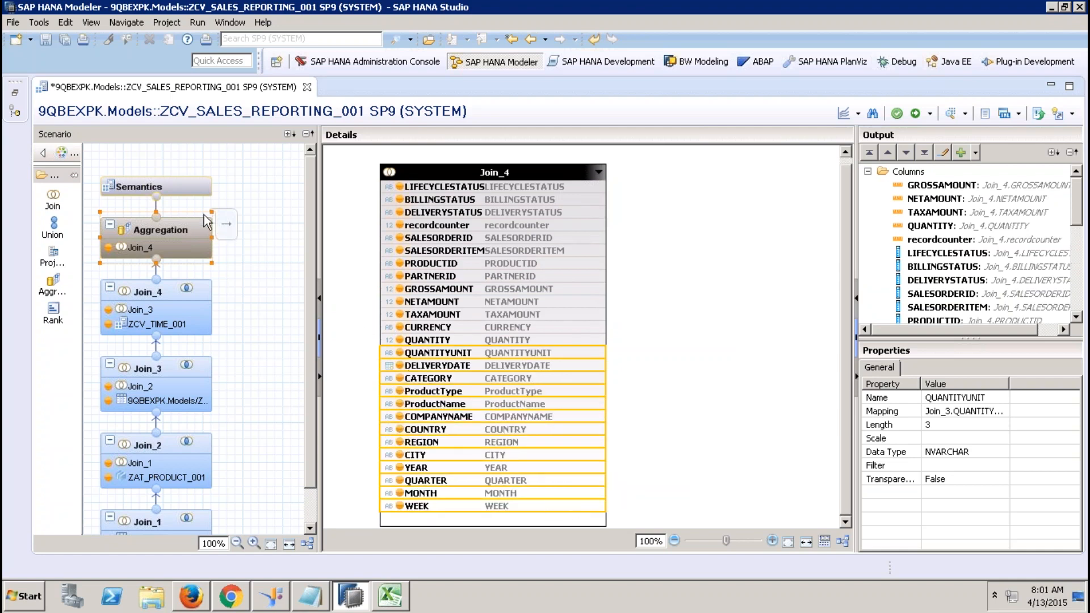
pyautogui.click(189, 182)
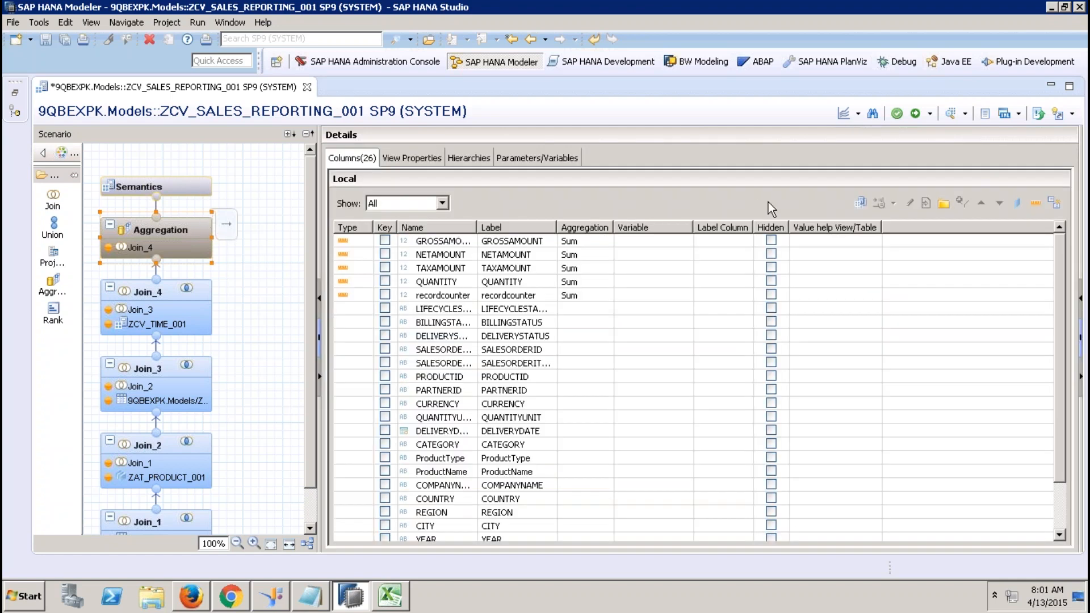
# Auto-assign column types and set DELIVERYDATE to Attribute instead of a Min measure.
pyautogui.click(1055, 203)
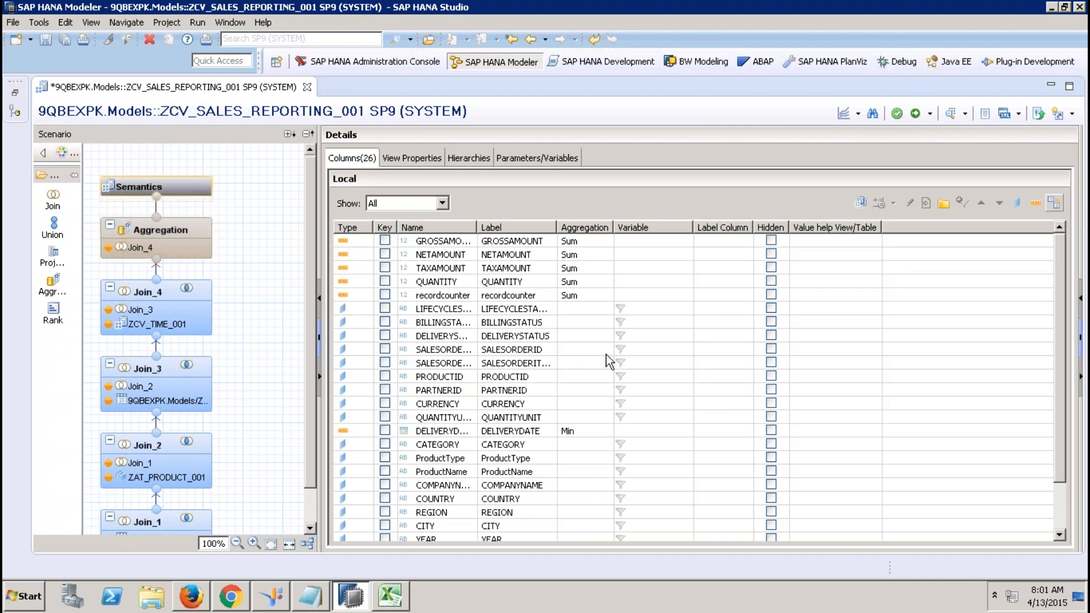
pyautogui.click(359, 429)
pyautogui.click(366, 431)
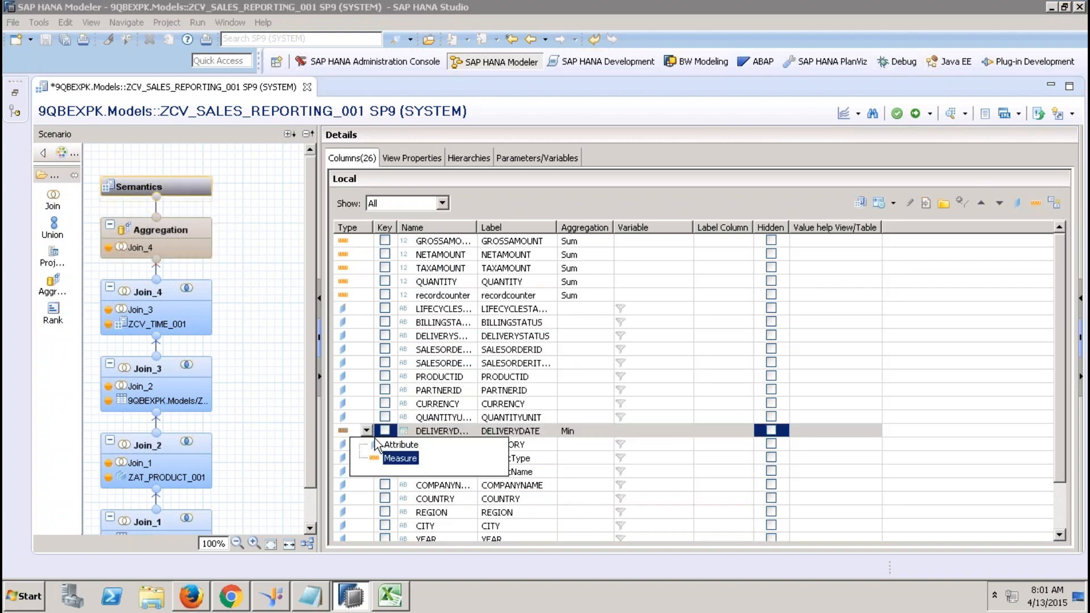
pyautogui.click(389, 448)
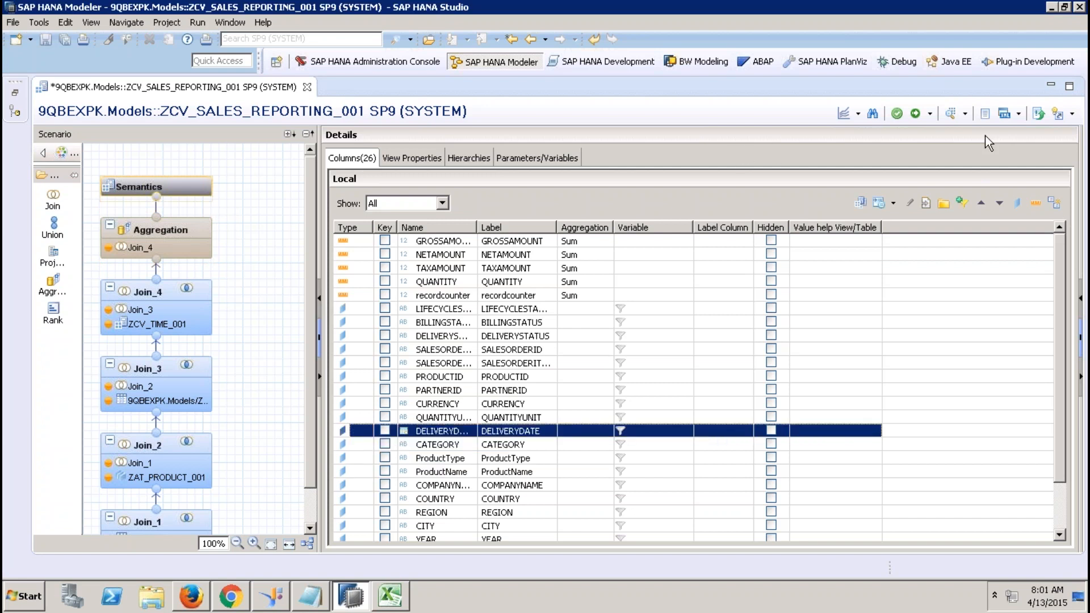
# Browse the Hierarchies tab and open, then cancel, the Create new Hierarchy dialog.
pyautogui.click(481, 161)
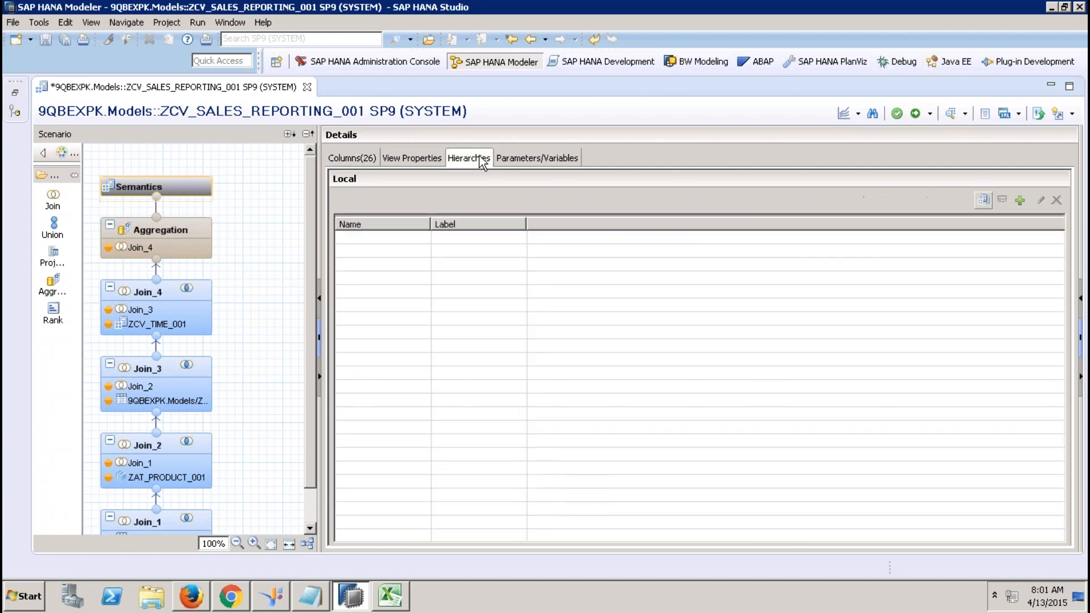
pyautogui.click(421, 155)
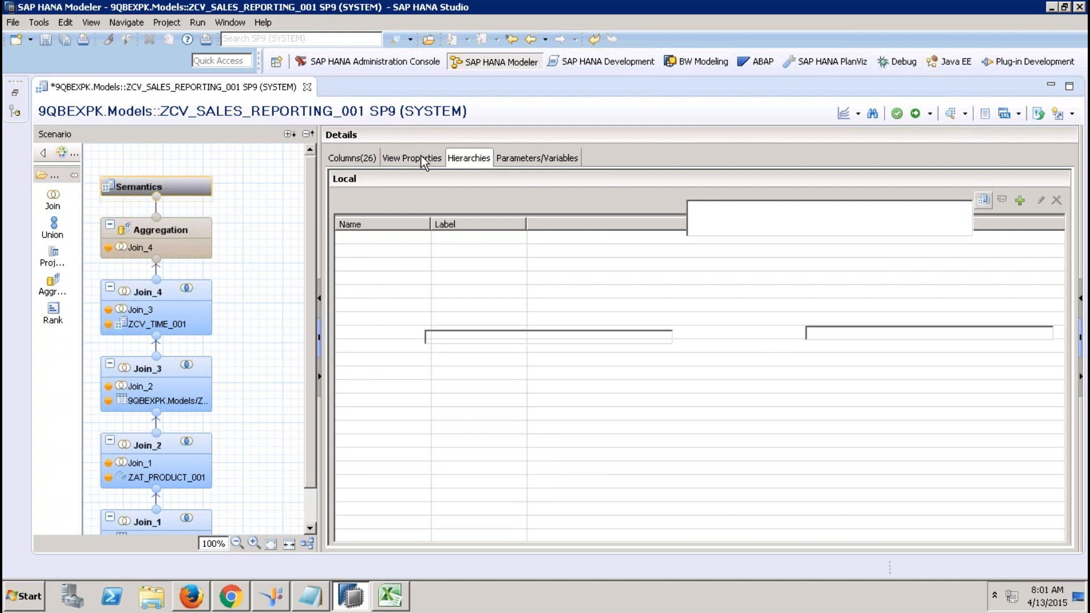
pyautogui.click(472, 161)
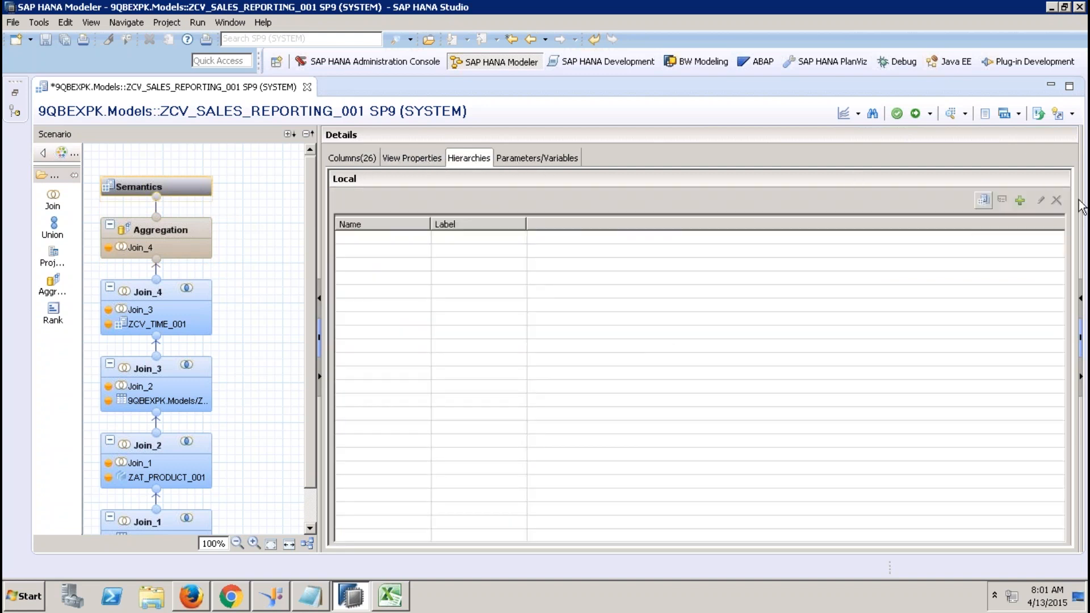
pyautogui.click(1020, 200)
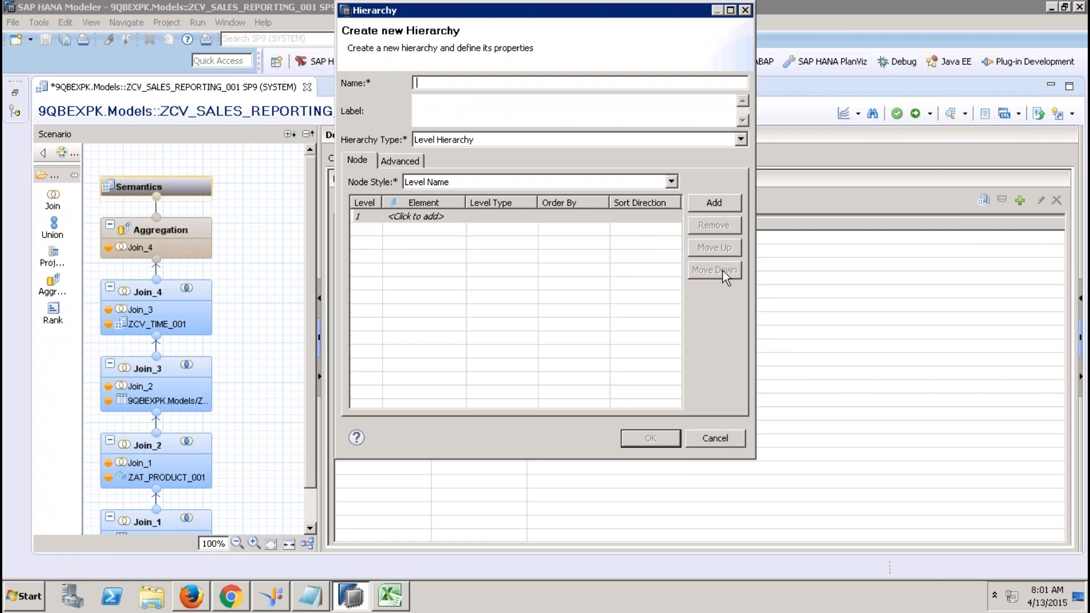
pyautogui.click(726, 439)
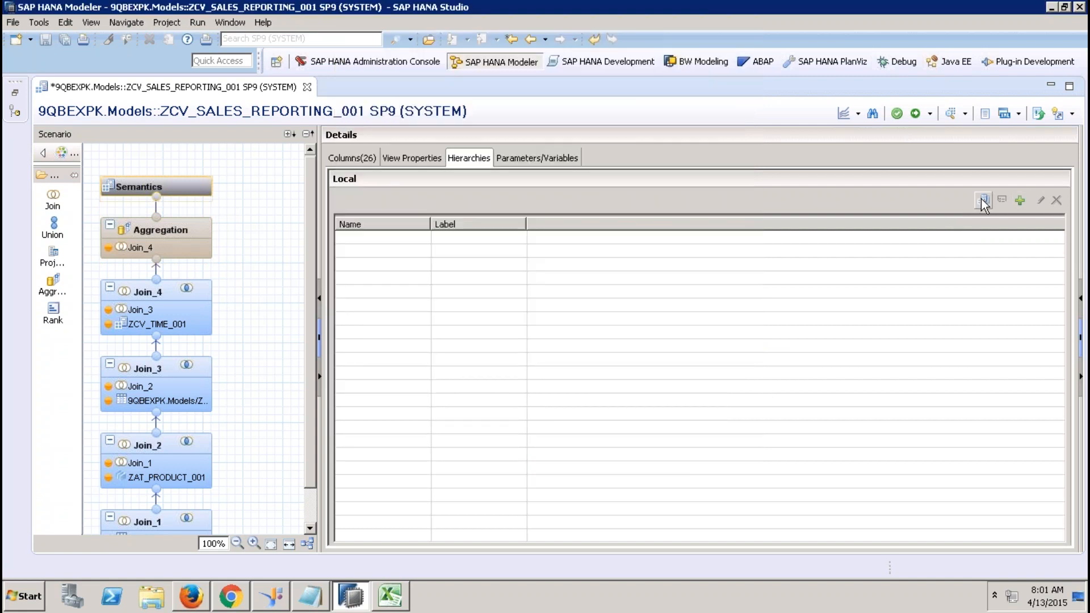
# Start level hierarchy YCUST_HIER with levels REGION, COUNTRY and CITY.
pyautogui.click(1020, 200)
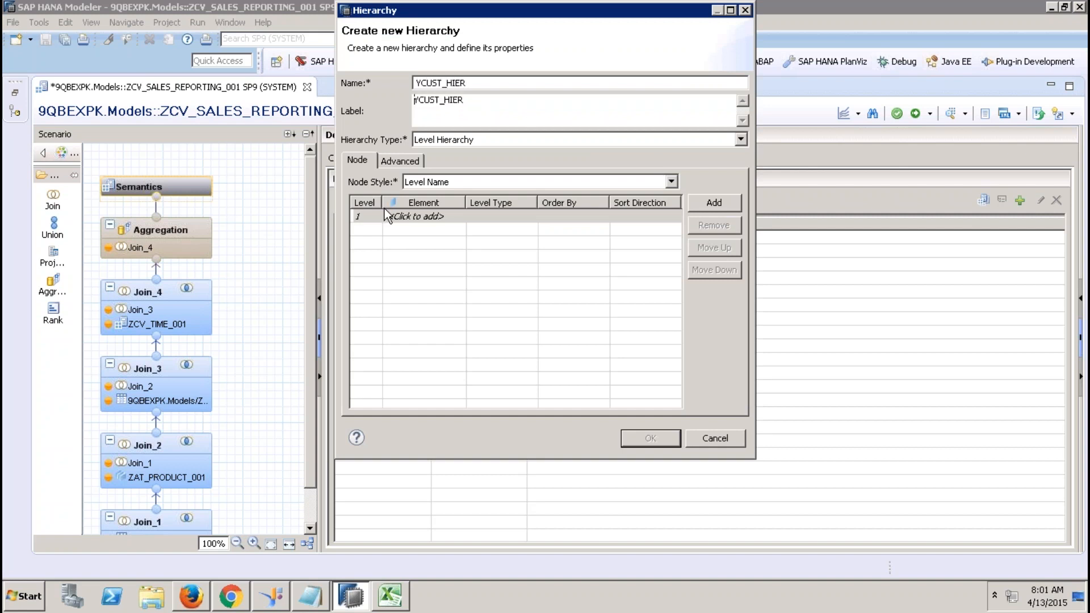
pyautogui.click(405, 216)
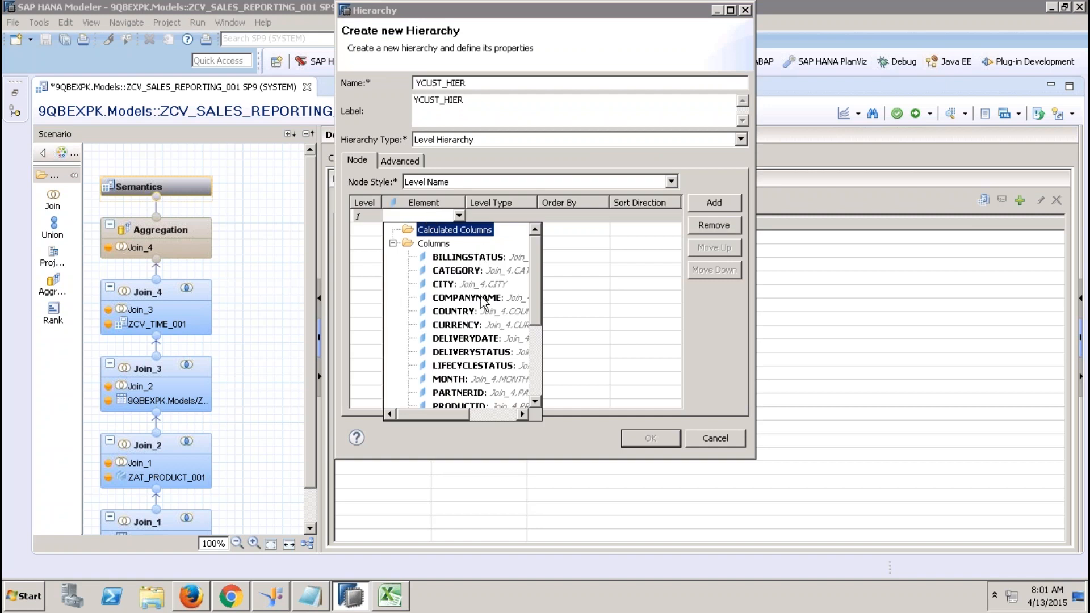
pyautogui.click(535, 352)
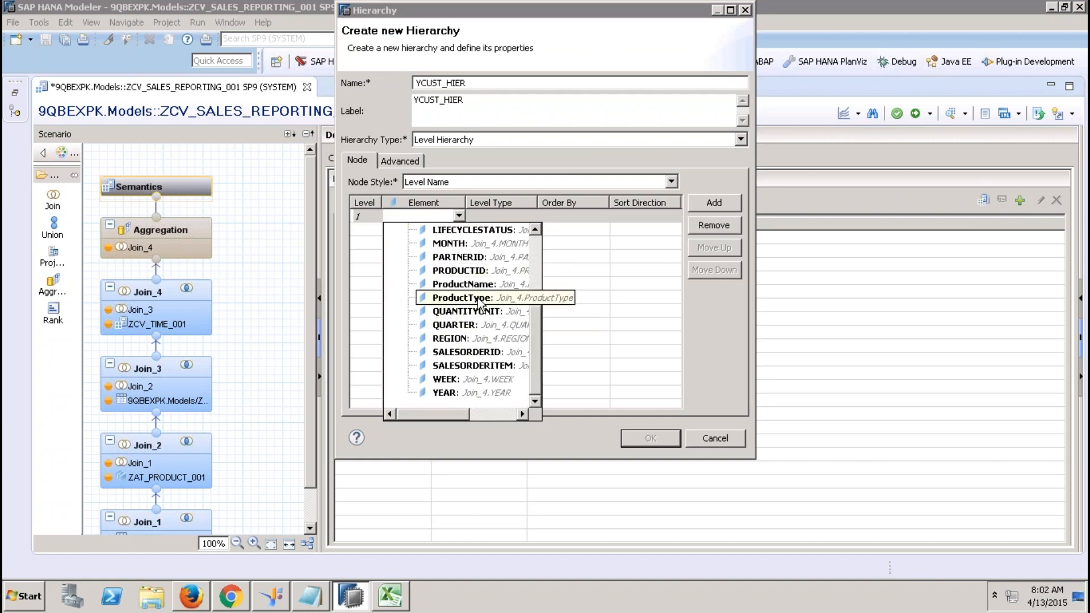
pyautogui.click(463, 339)
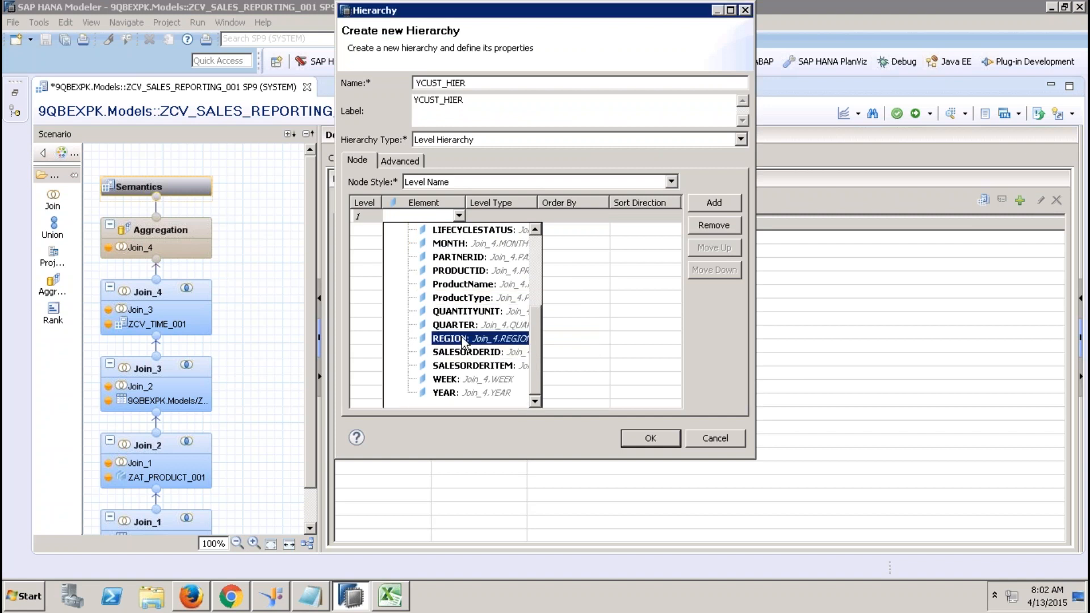
pyautogui.click(455, 232)
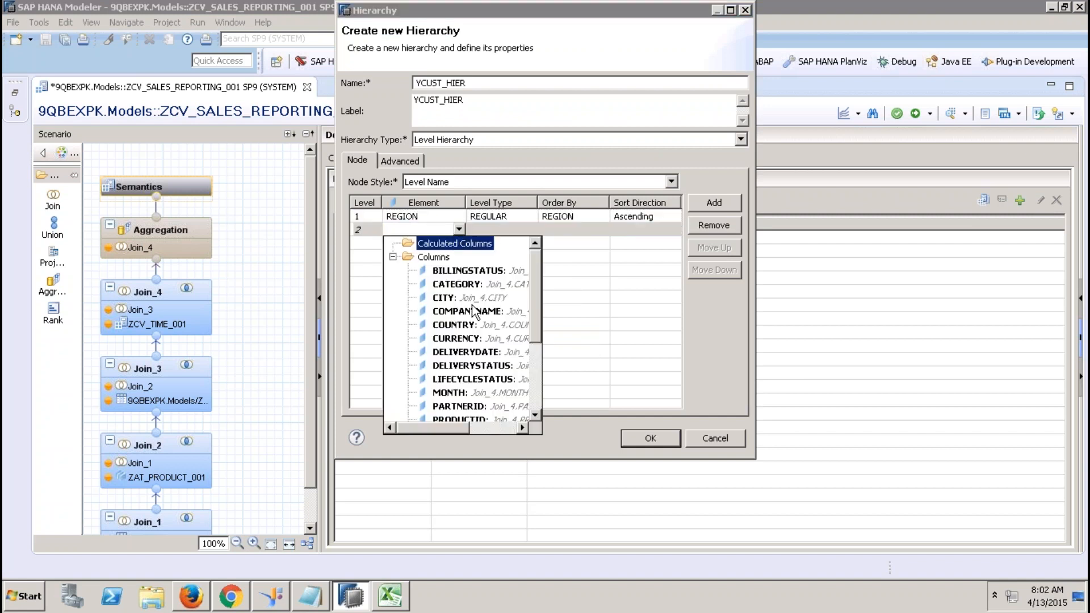
pyautogui.click(460, 325)
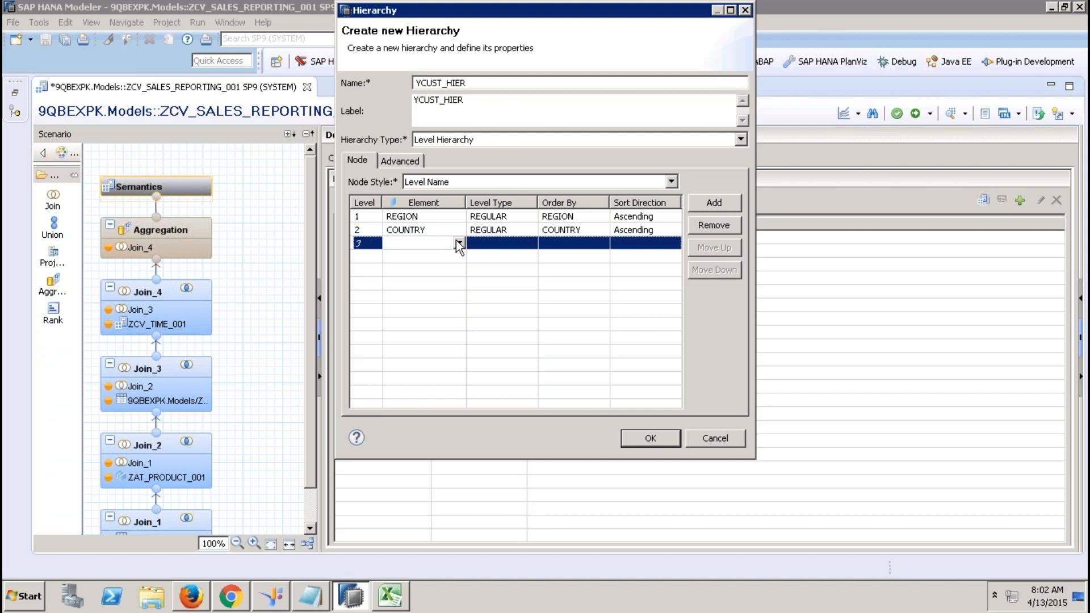
pyautogui.click(458, 243)
pyautogui.click(454, 311)
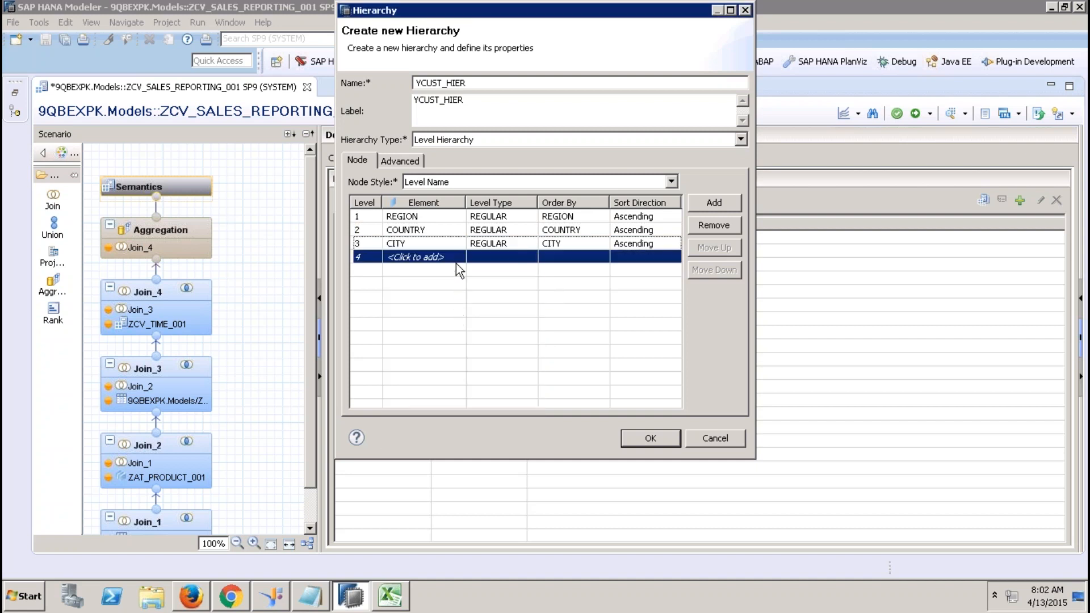
# Add PARTNERID as the fourth level, allow multiple parents, and save YCUST_HIER.
pyautogui.click(456, 258)
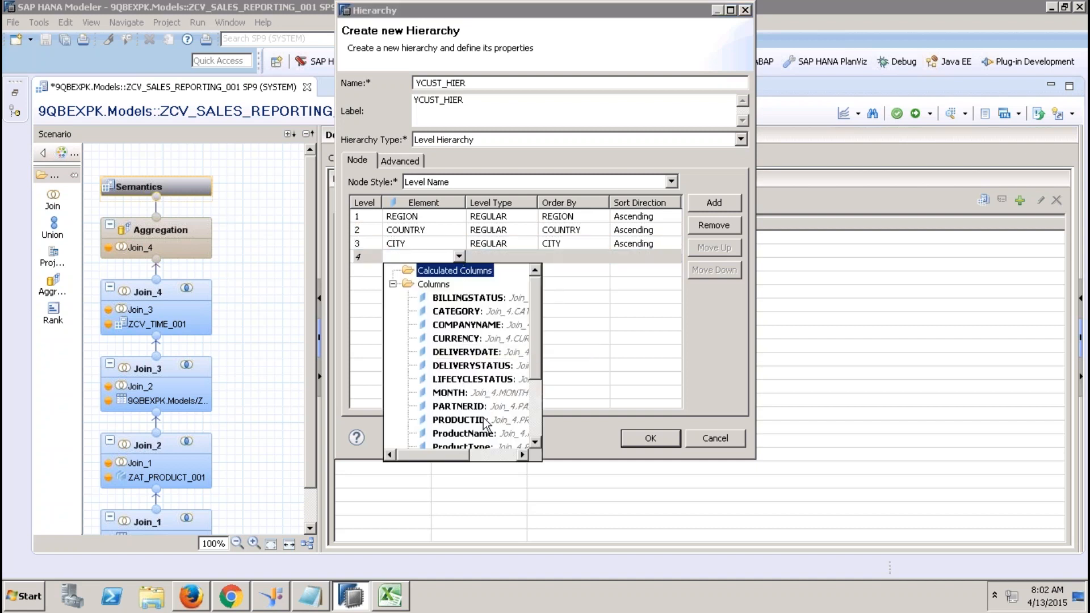
pyautogui.click(481, 407)
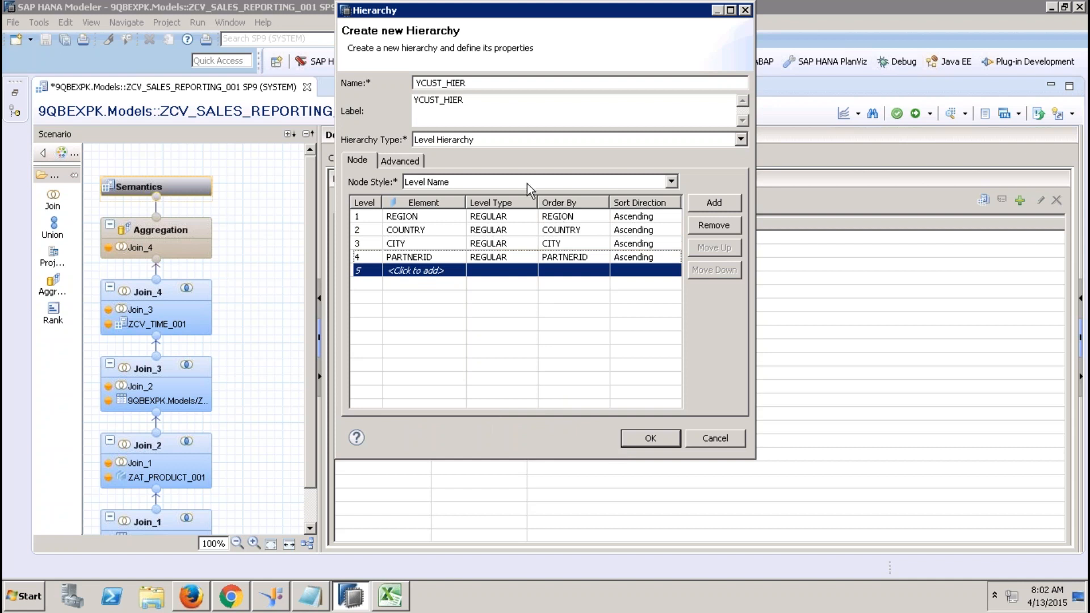
pyautogui.click(415, 162)
pyautogui.click(370, 285)
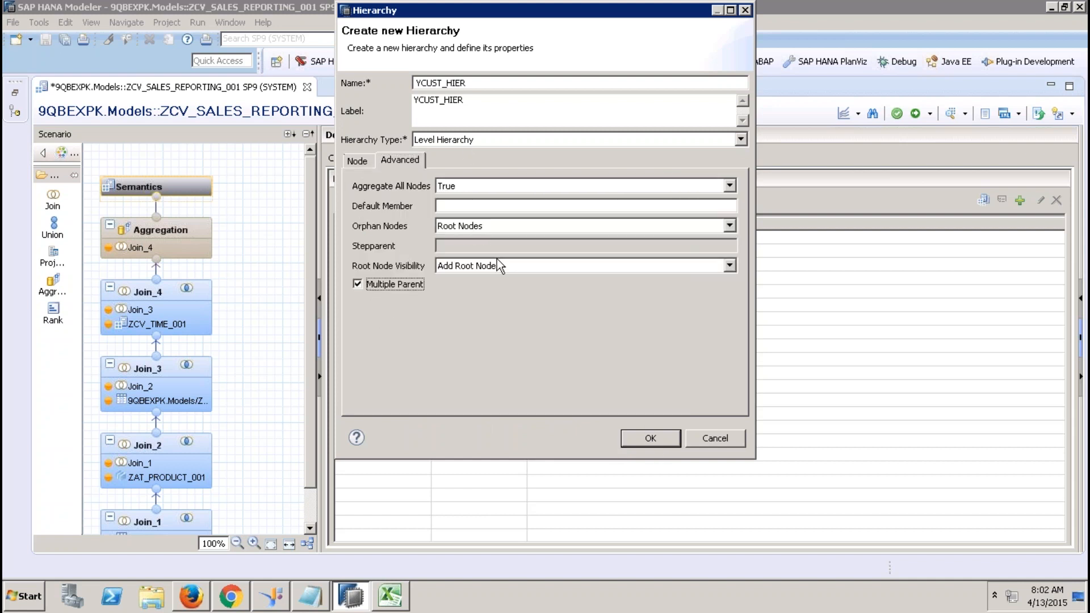
pyautogui.click(650, 439)
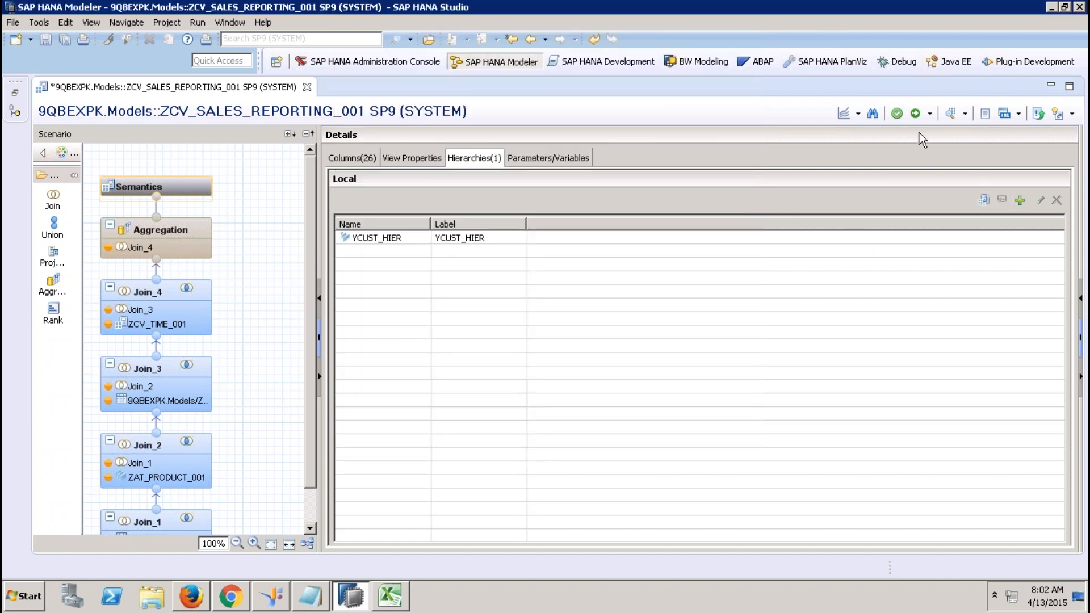
# Activate ZCV_SALES_REPORTING_001 (completed with warnings), review its columns and properties, then switch to Excel.
pyautogui.click(915, 113)
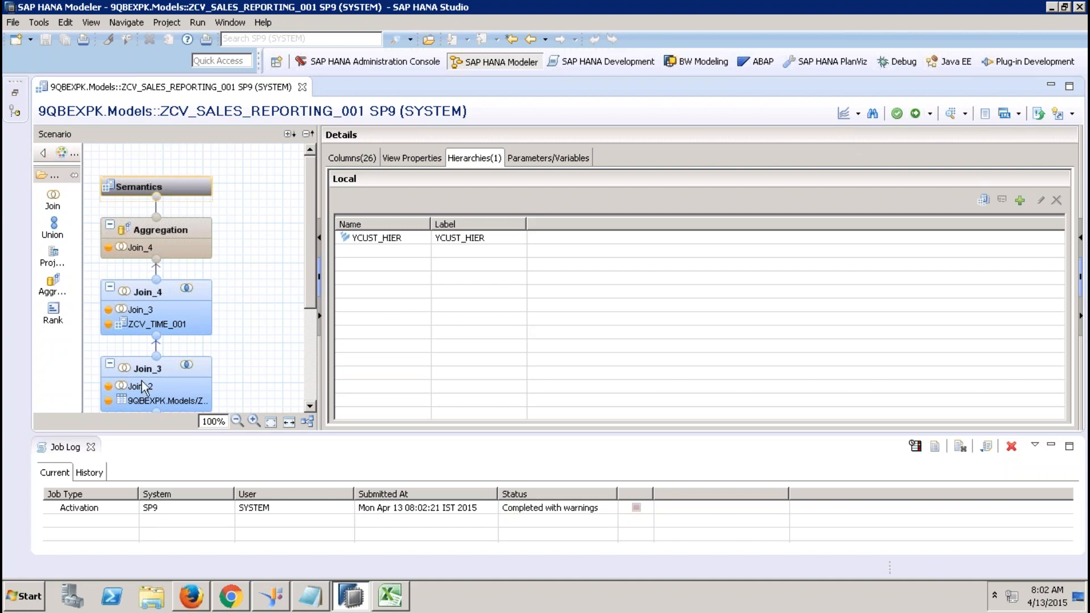
pyautogui.click(90, 447)
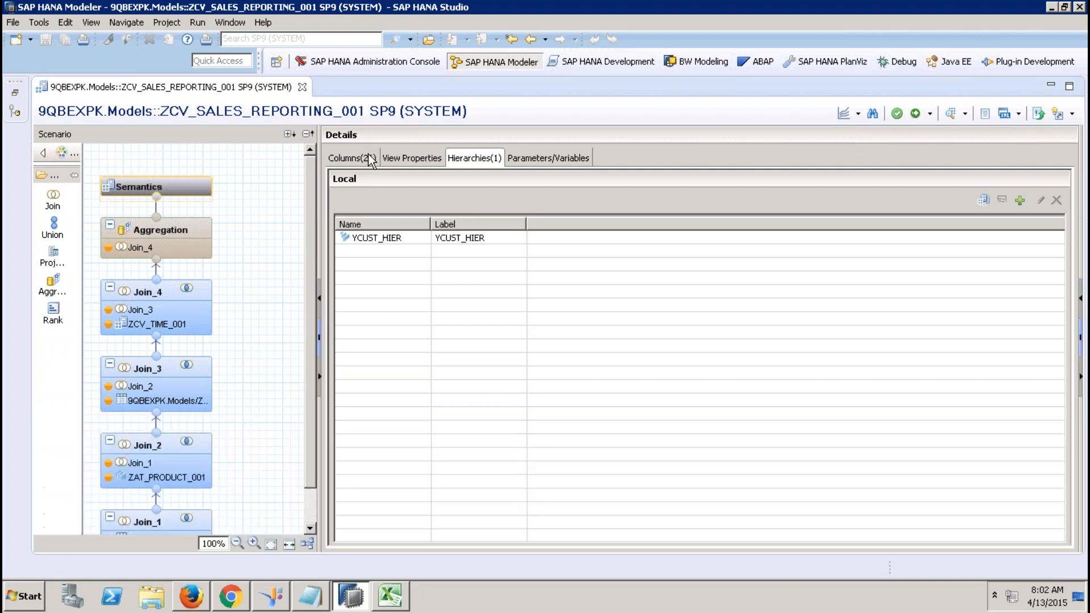
pyautogui.click(367, 155)
pyautogui.click(419, 160)
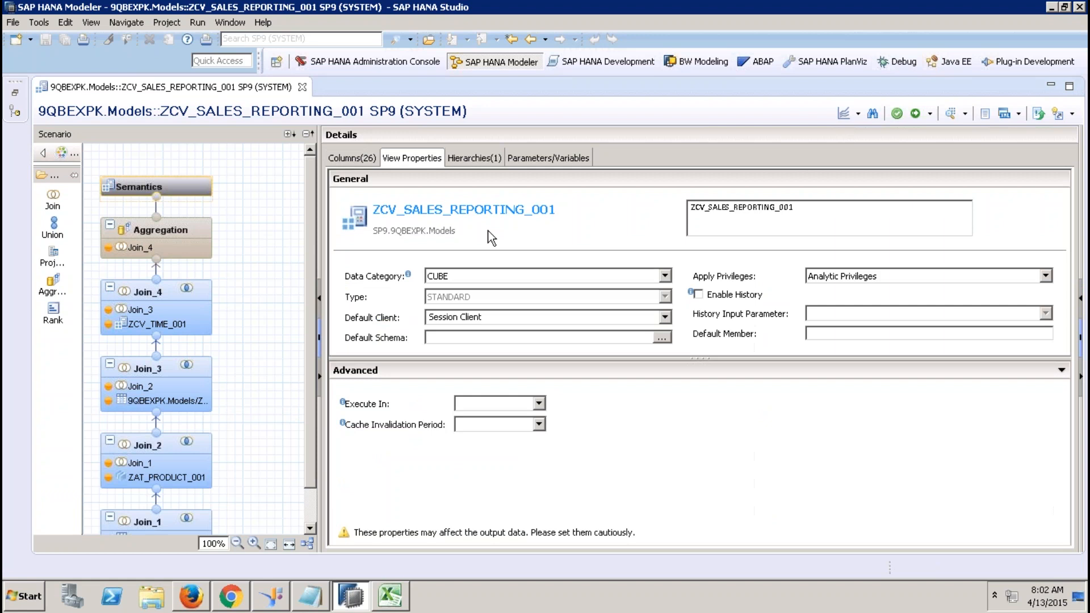
pyautogui.click(389, 596)
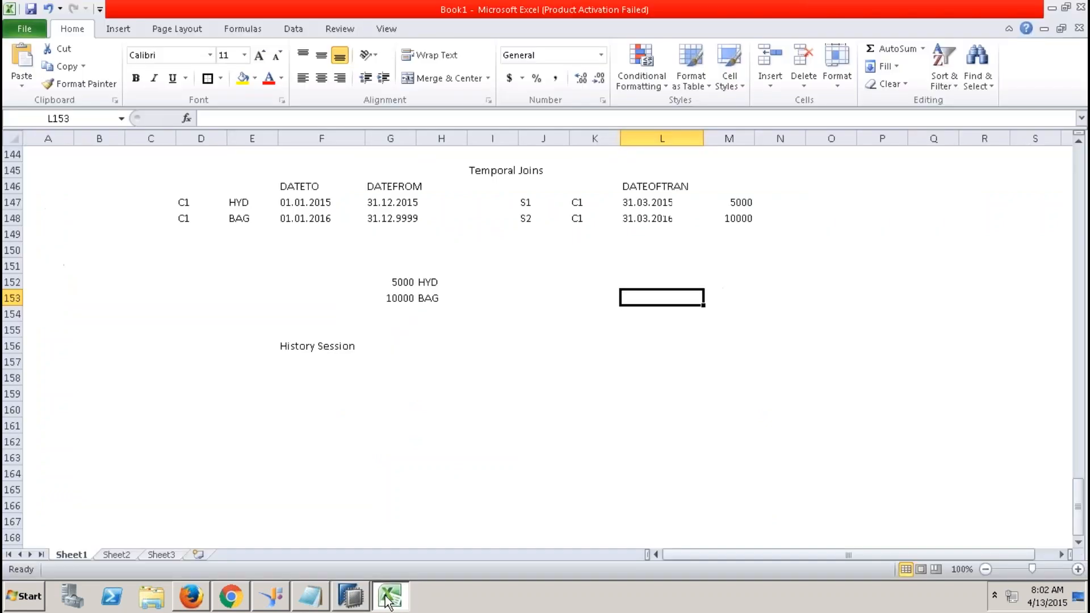
# Close the Excel workbook without saving and launch Analysis for Microsoft Excel.
pyautogui.click(1081, 7)
pyautogui.click(544, 326)
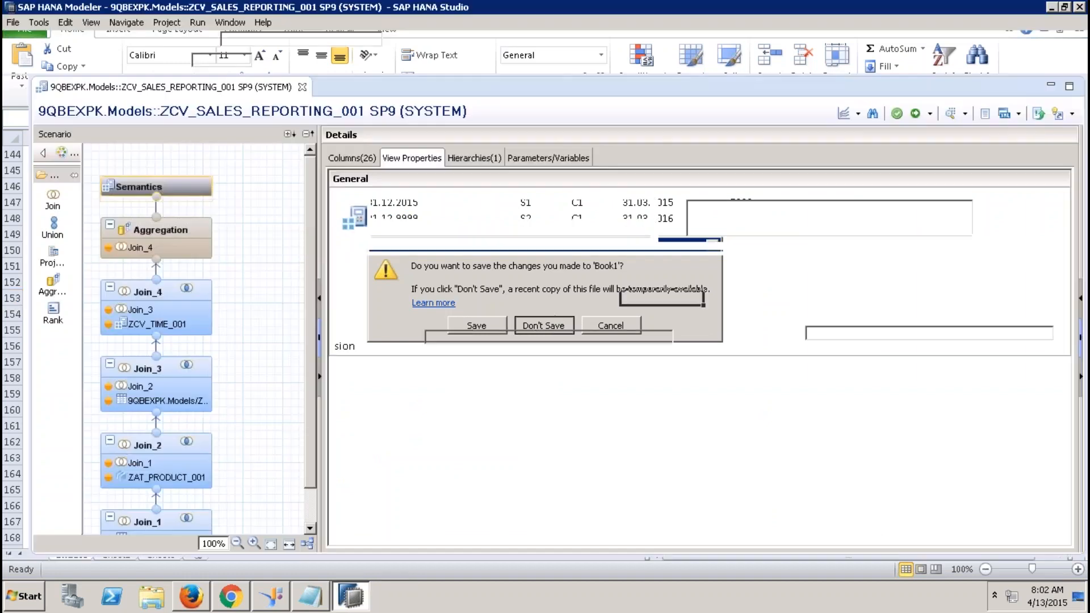
pyautogui.click(25, 596)
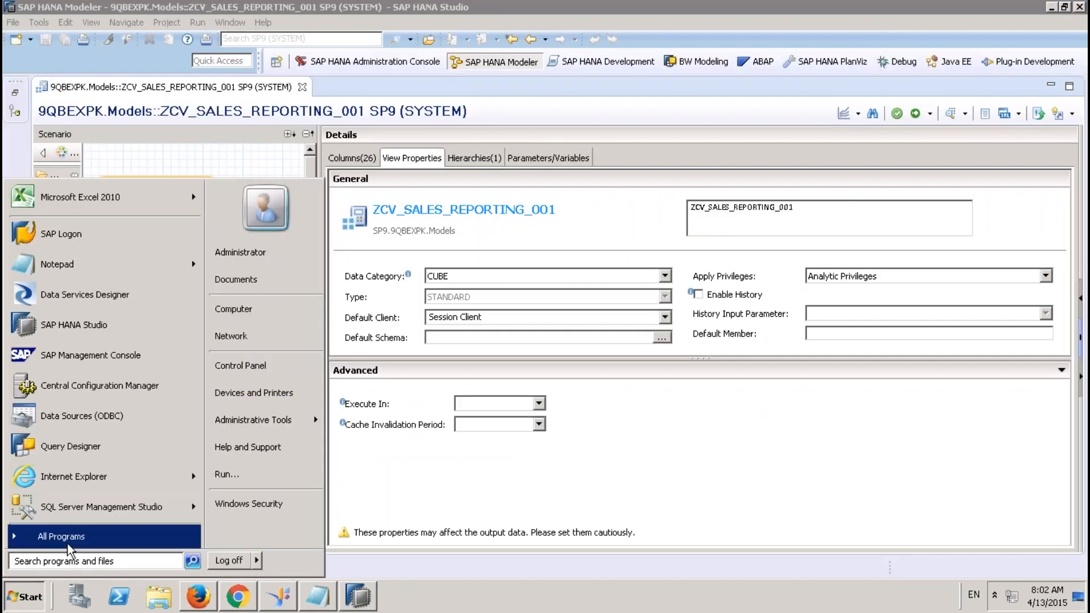
pyautogui.click(60, 536)
pyautogui.click(73, 403)
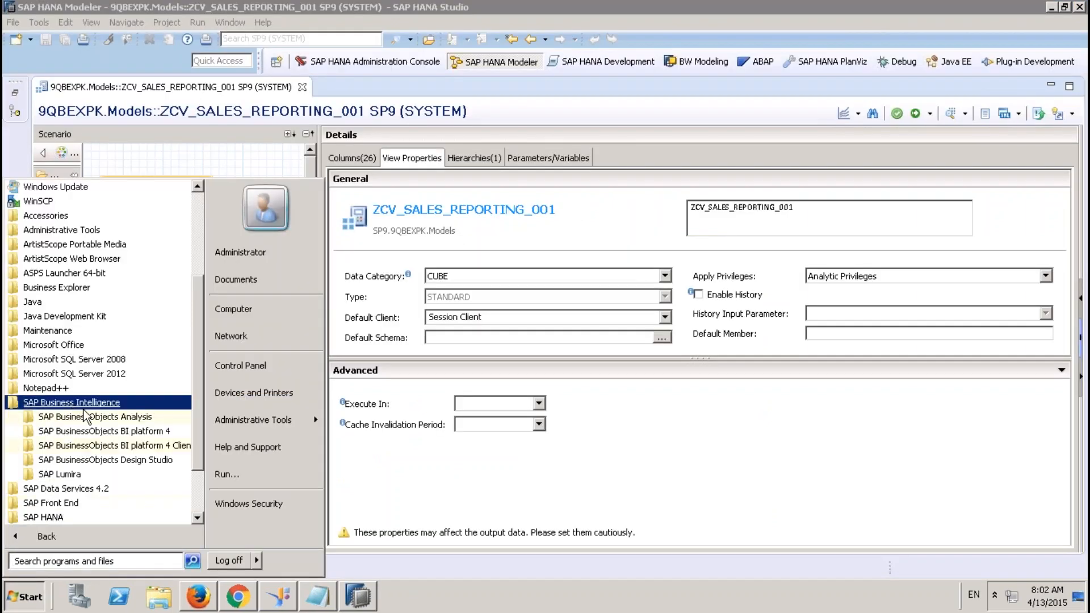
pyautogui.click(94, 417)
pyautogui.click(148, 435)
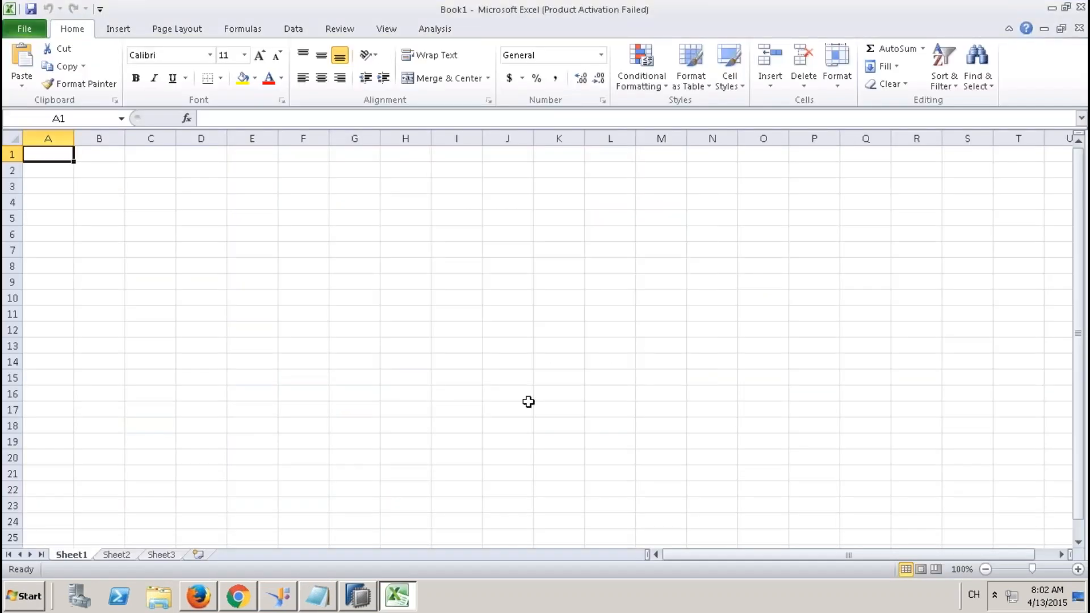
pyautogui.click(436, 31)
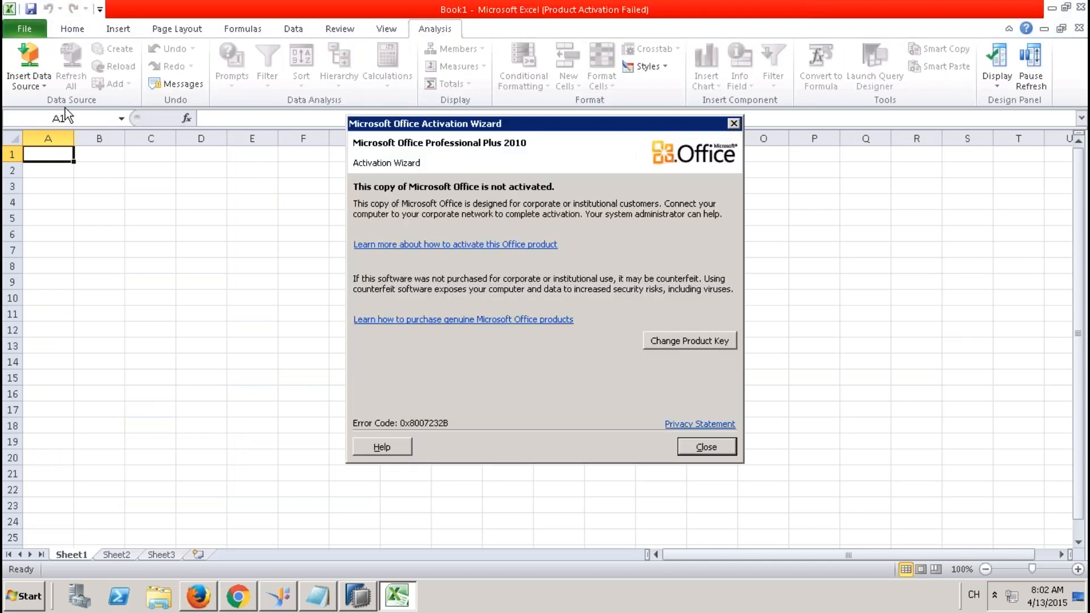
pyautogui.click(713, 447)
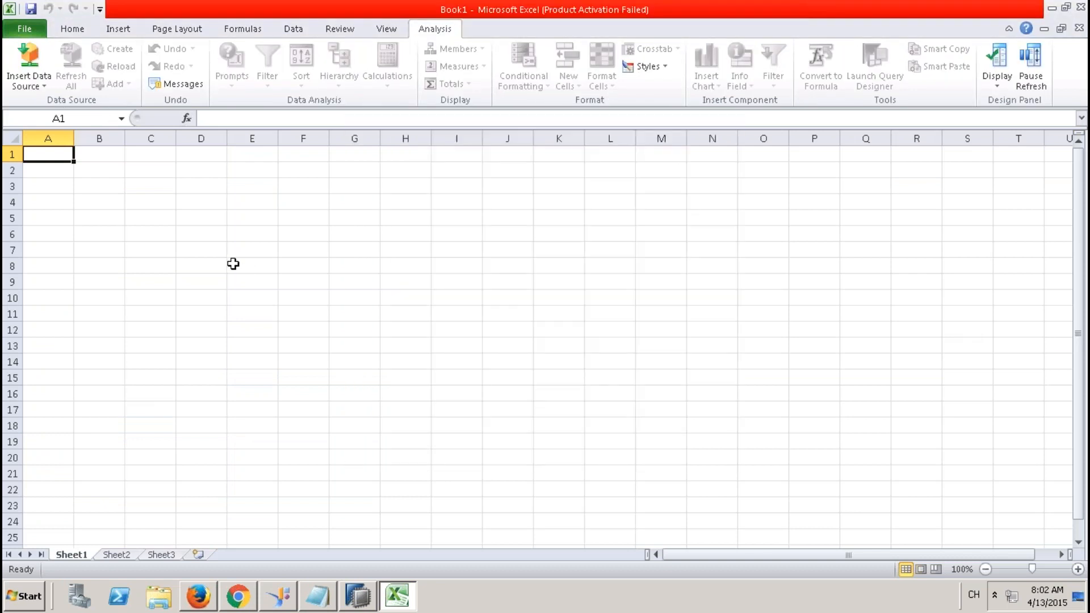
# Insert a data source at cell C4, logging on to the 9QBEXCONNECTION TO HANA connection.
pyautogui.click(146, 198)
pyautogui.click(27, 75)
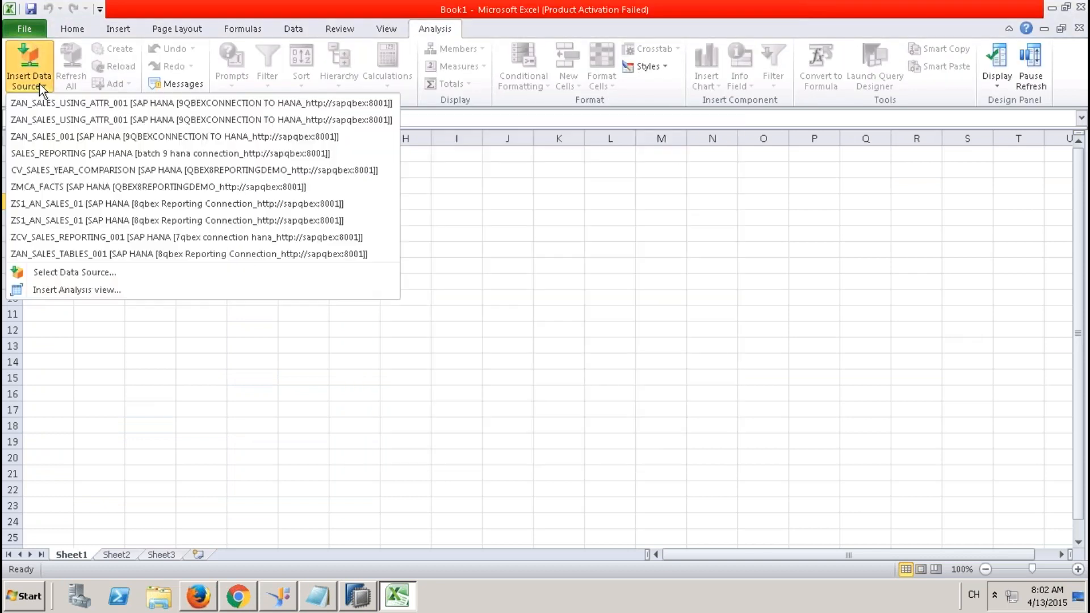
pyautogui.click(80, 272)
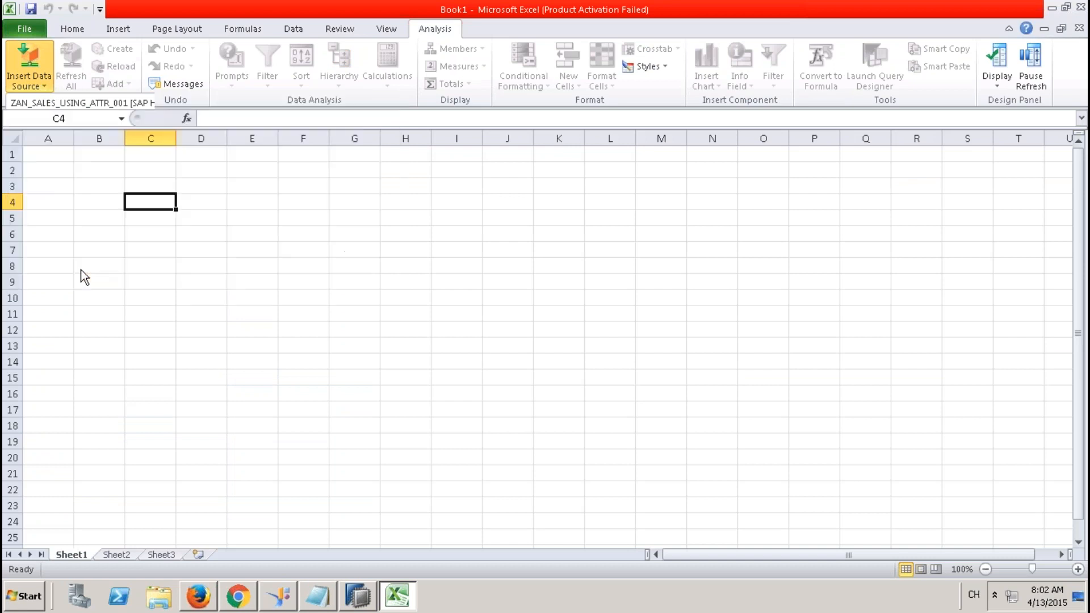
pyautogui.click(554, 364)
pyautogui.click(418, 242)
pyautogui.click(584, 427)
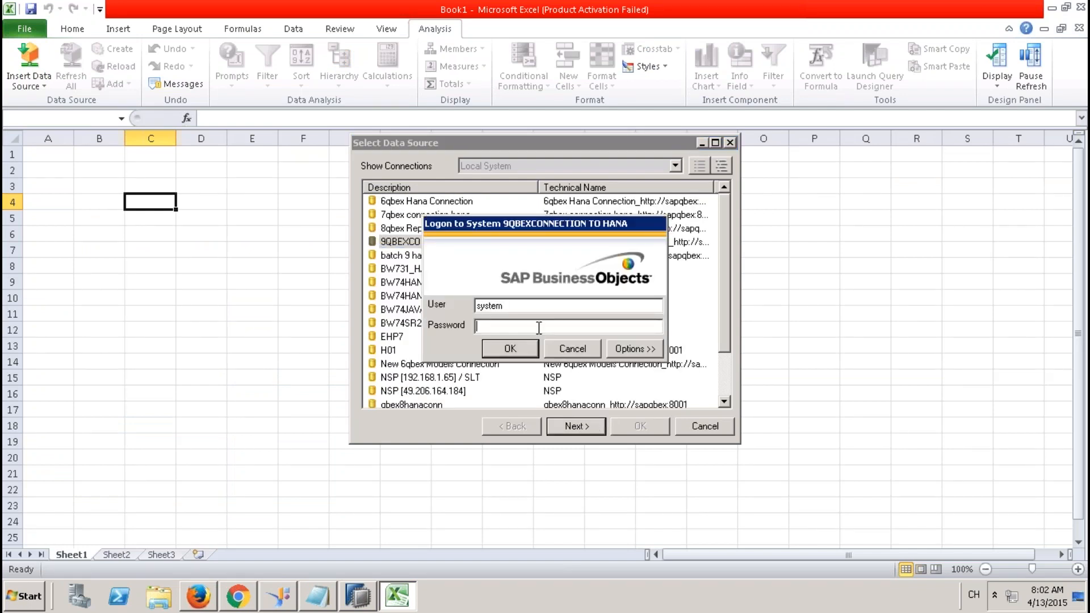
pyautogui.write('*********')
pyautogui.click(522, 353)
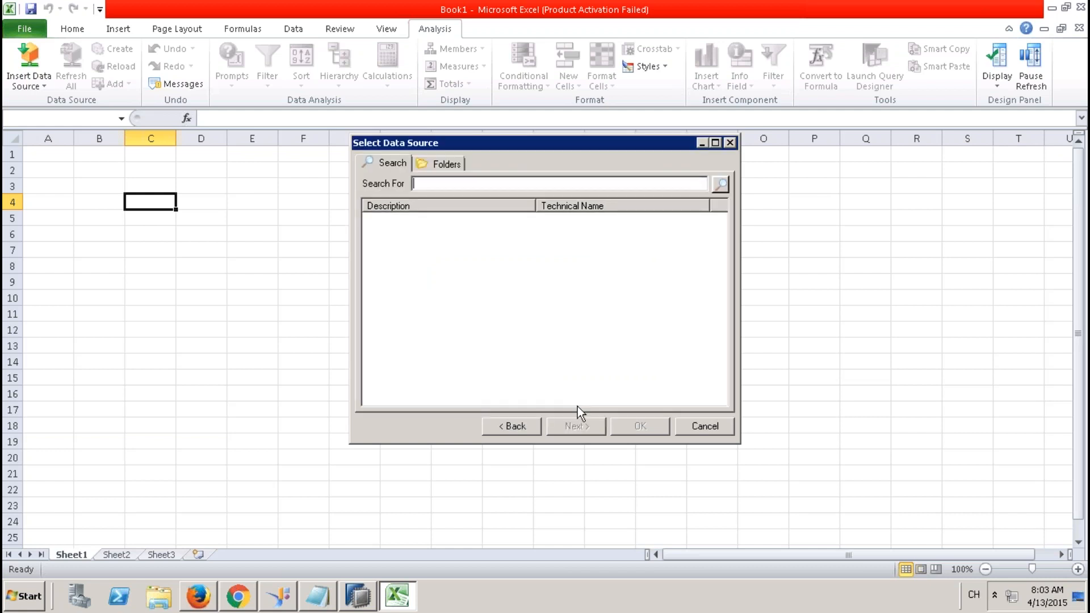
# Pick ZCV_SALES_REPORTING_001 under 9QBEXPK > Models and insert it as a crosstab.
pyautogui.click(440, 164)
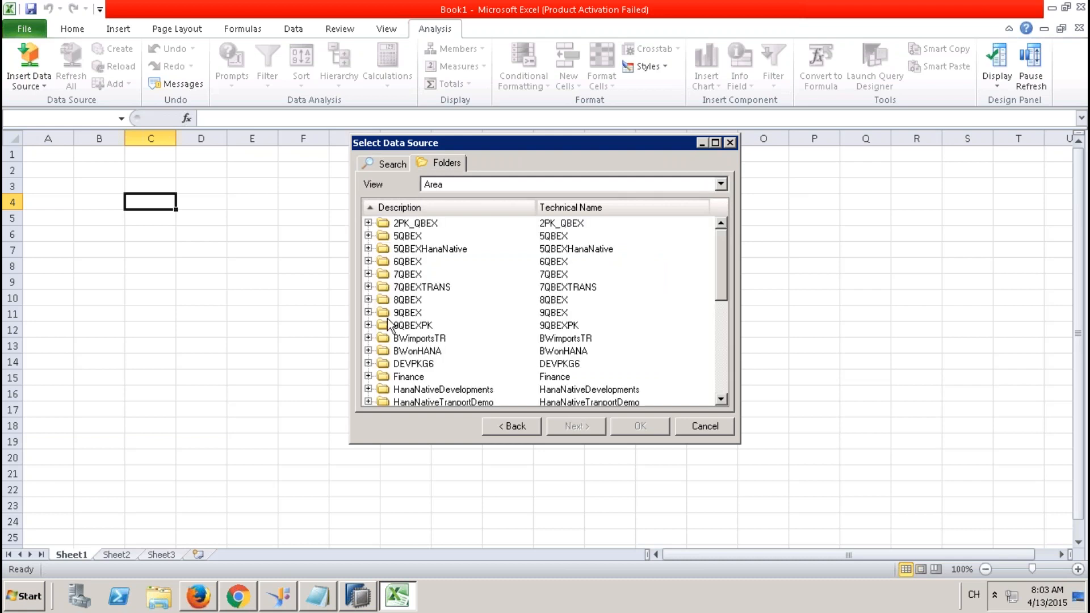
pyautogui.click(368, 325)
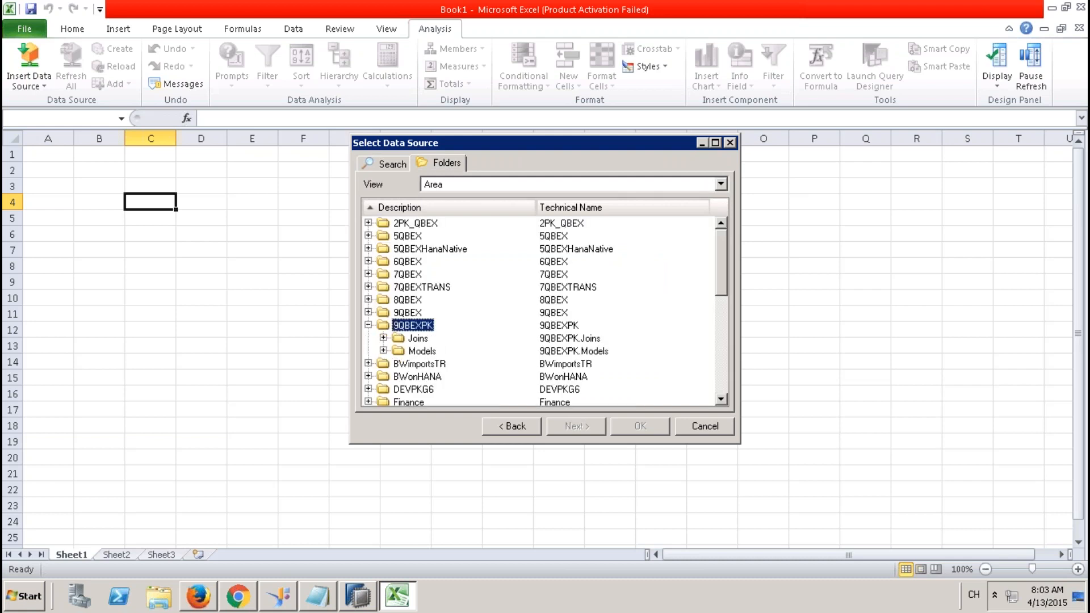
pyautogui.click(384, 351)
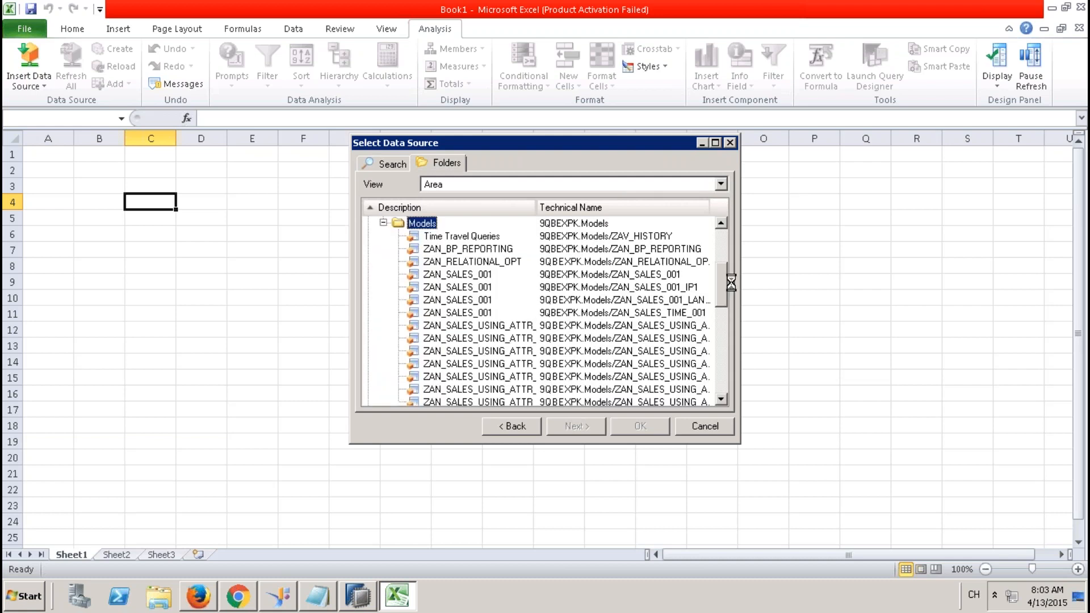
pyautogui.moveTo(721, 282); pyautogui.dragTo(721, 303)
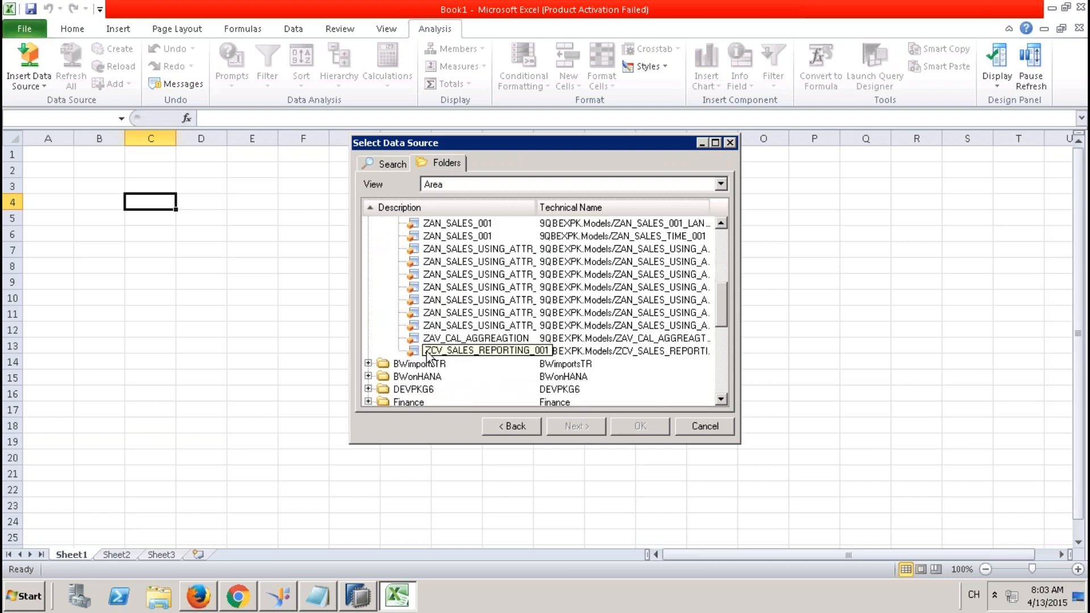
pyautogui.click(463, 350)
pyautogui.click(465, 352)
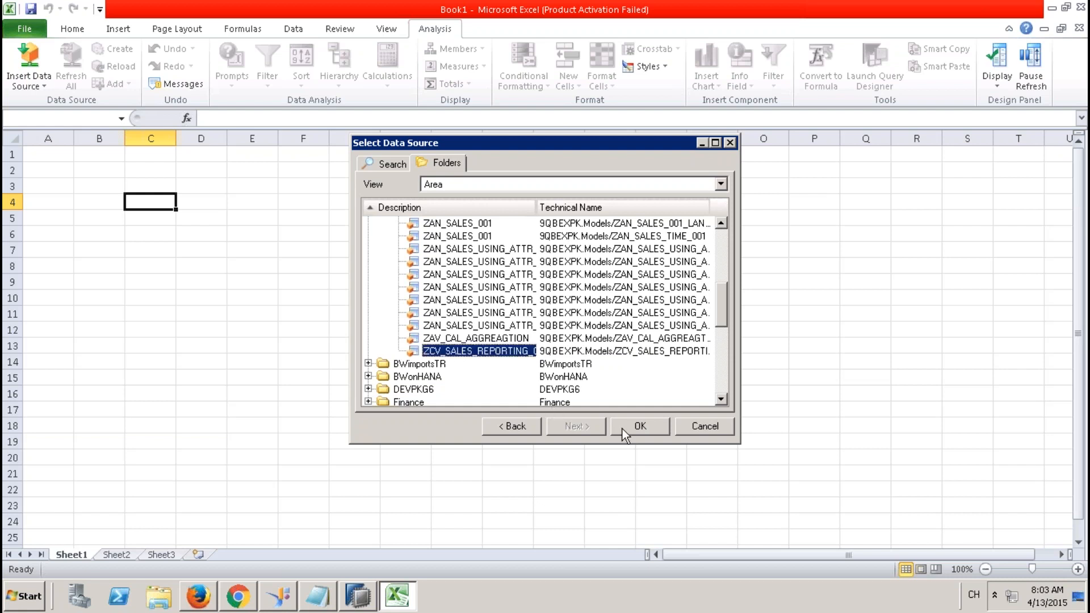
pyautogui.click(639, 427)
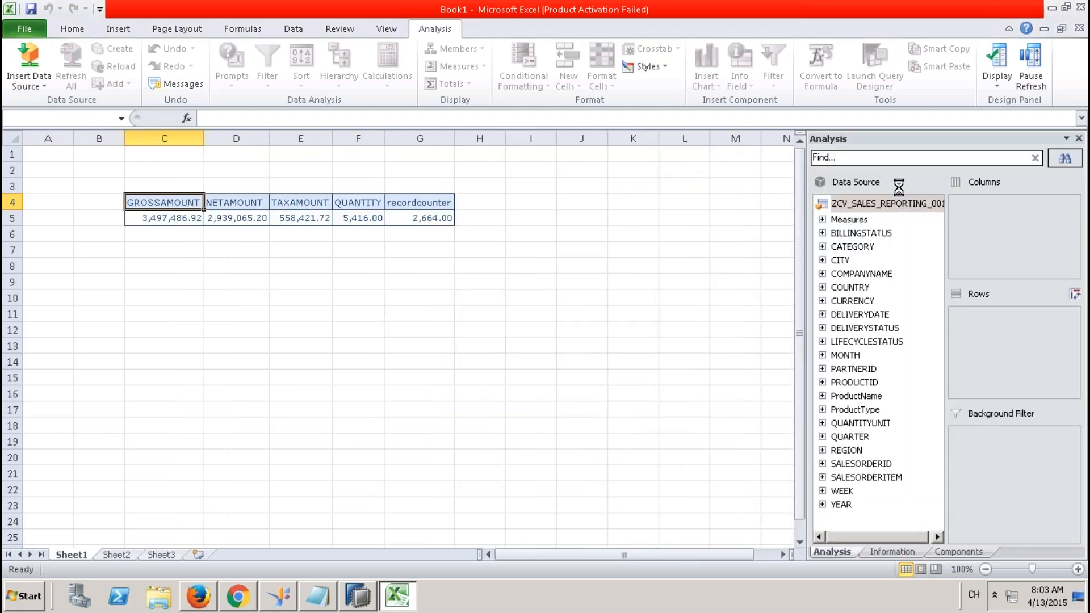
# Put the YCUST_HIER partner hierarchy in rows, expand (all) and EMEA, then remove PARTNERID.
pyautogui.click(822, 369)
pyautogui.moveTo(869, 394); pyautogui.dragTo(961, 372)
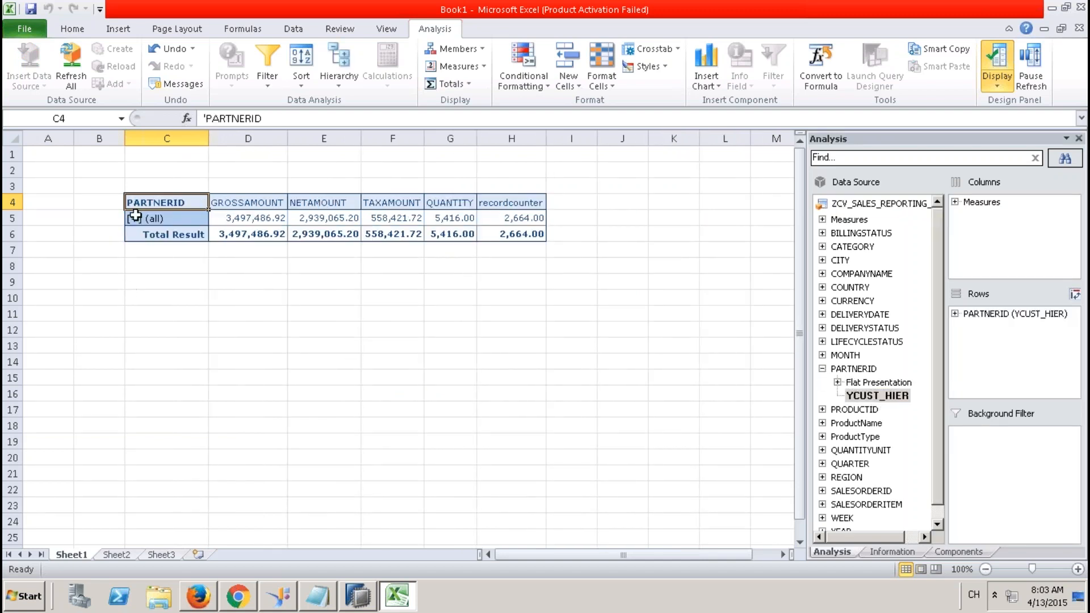
pyautogui.click(132, 218)
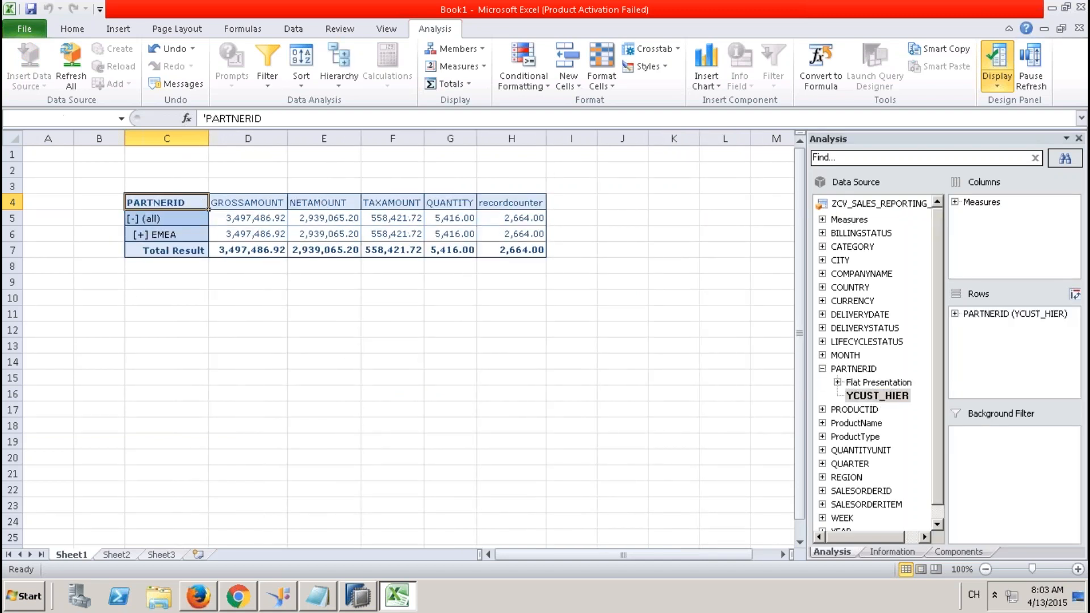
pyautogui.click(140, 234)
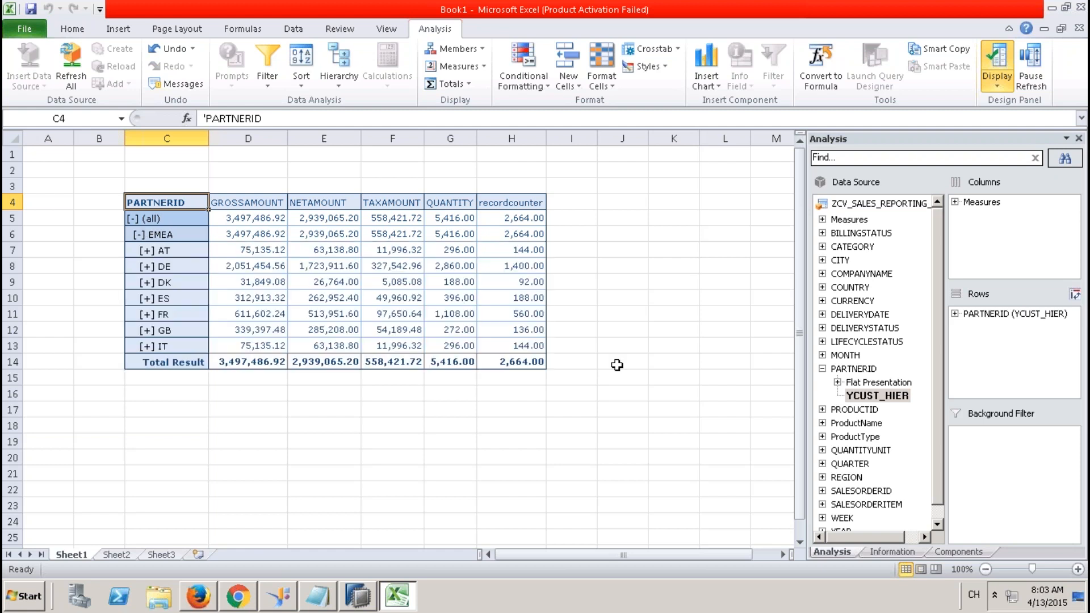
pyautogui.moveTo(1039, 322); pyautogui.dragTo(829, 325)
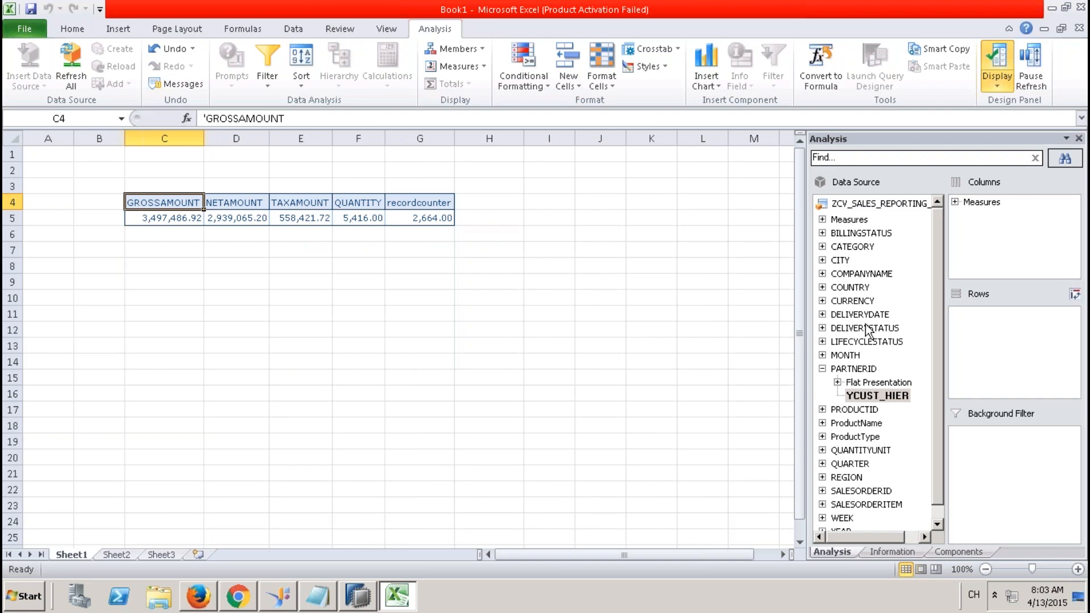
# Break the measures down by YEAR in rows, then remove YEAR again.
pyautogui.click(938, 524)
pyautogui.click(849, 516)
pyautogui.moveTo(921, 461); pyautogui.dragTo(997, 377)
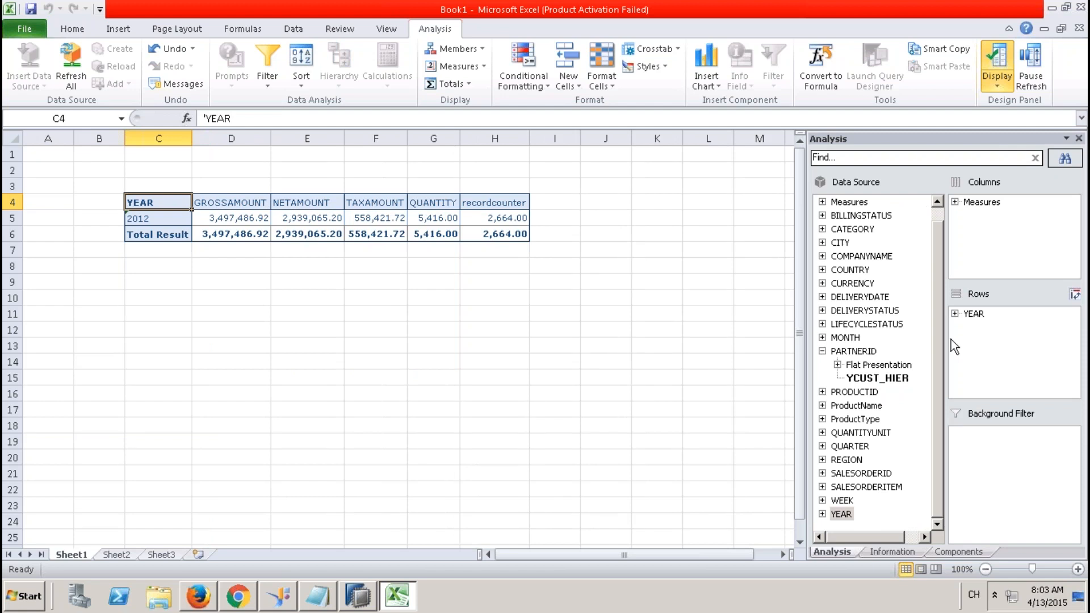
pyautogui.moveTo(973, 314); pyautogui.dragTo(989, 342)
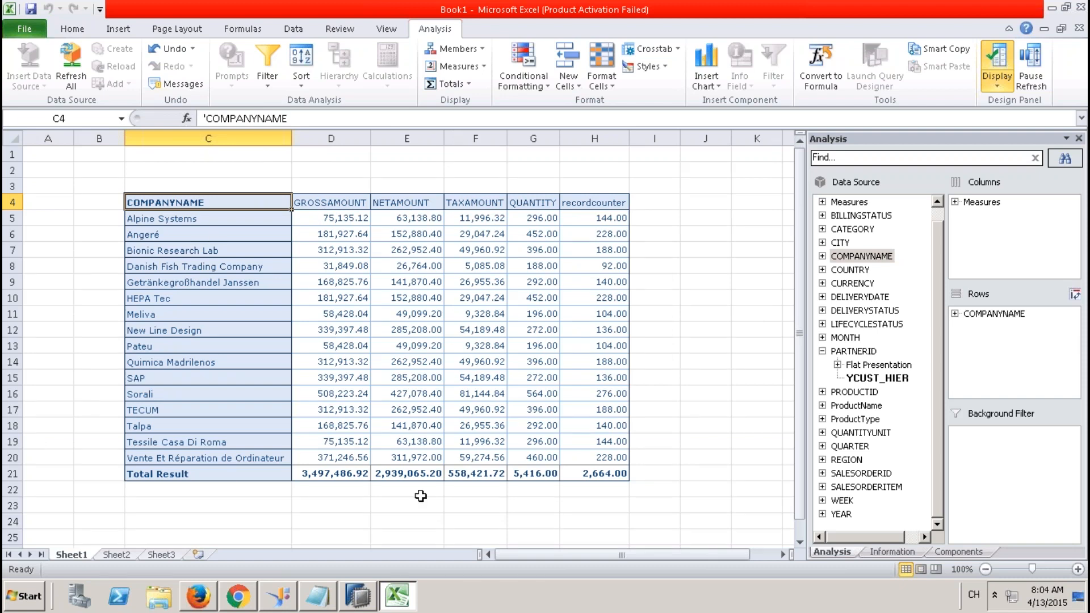
# Back in HANA Studio, close the ZCV_SALES_REPORTING_001 editor and restore the Systems tree.
pyautogui.click(363, 597)
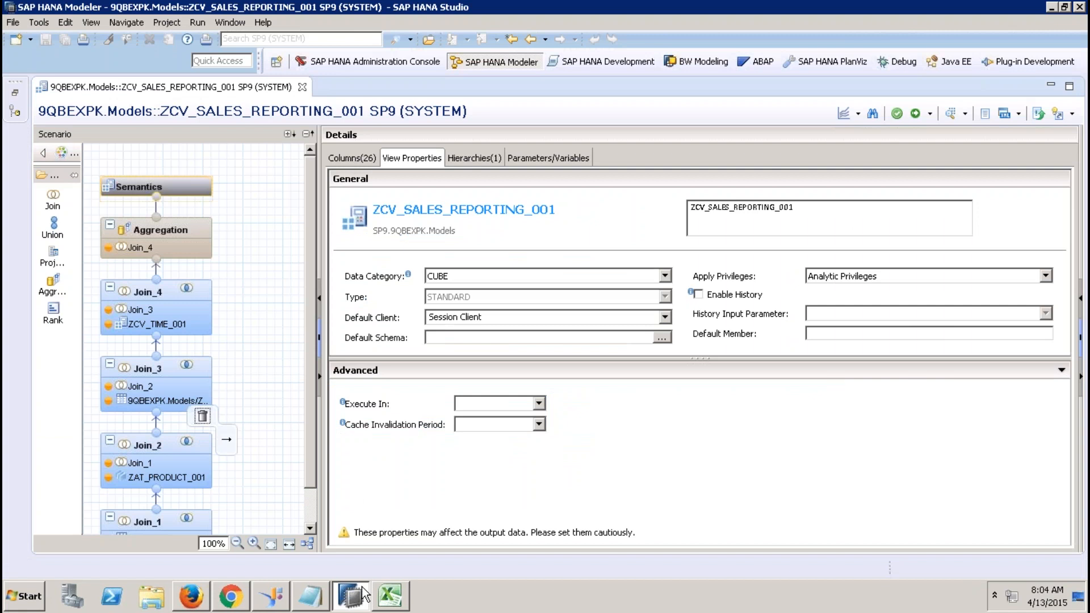
pyautogui.click(303, 87)
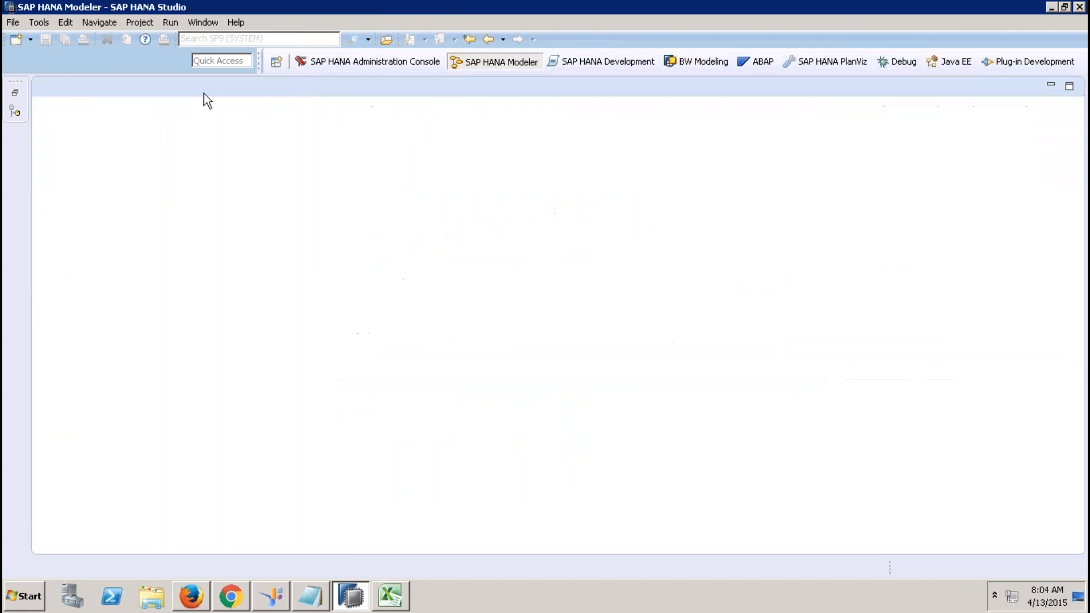
pyautogui.click(14, 93)
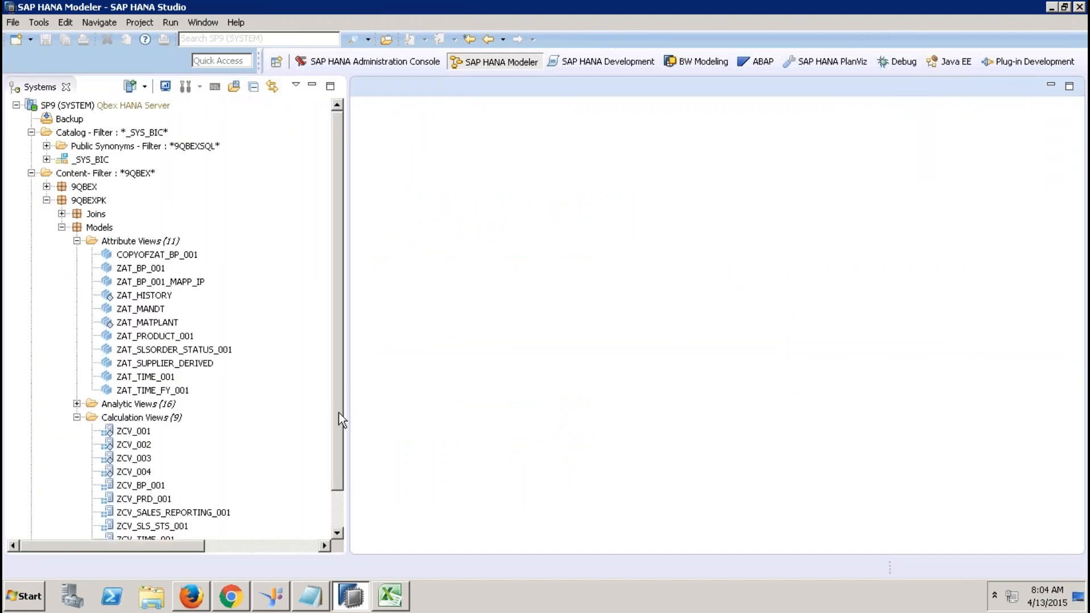
pyautogui.scroll(-1, 332, 411)
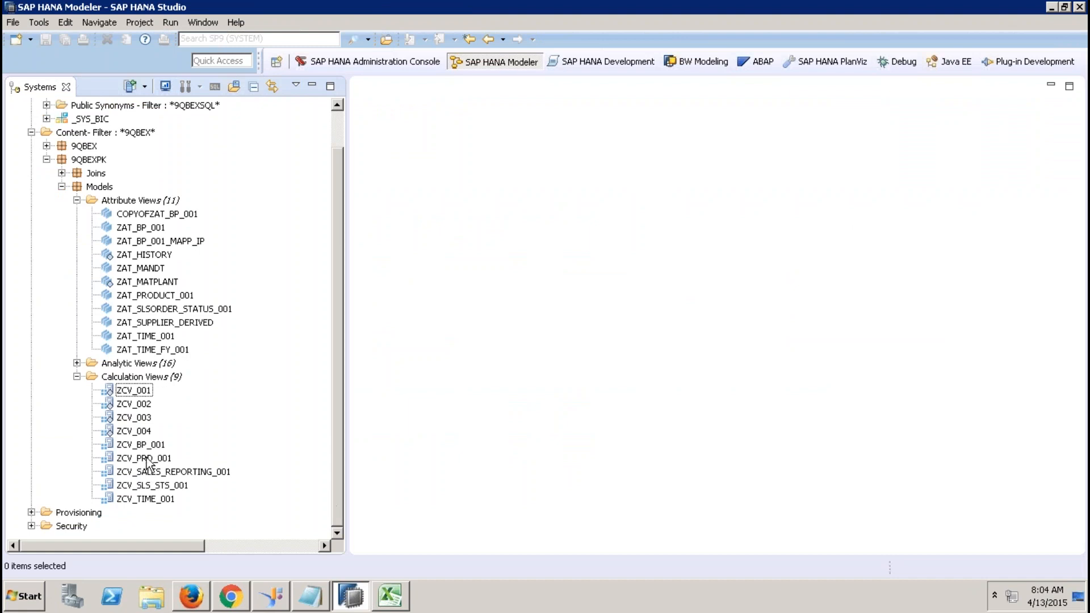
# Create calculation view ZCV_STAR_JOIN_REPORTING_001 with Star Join enabled in Calculation Views.
pyautogui.click(152, 372)
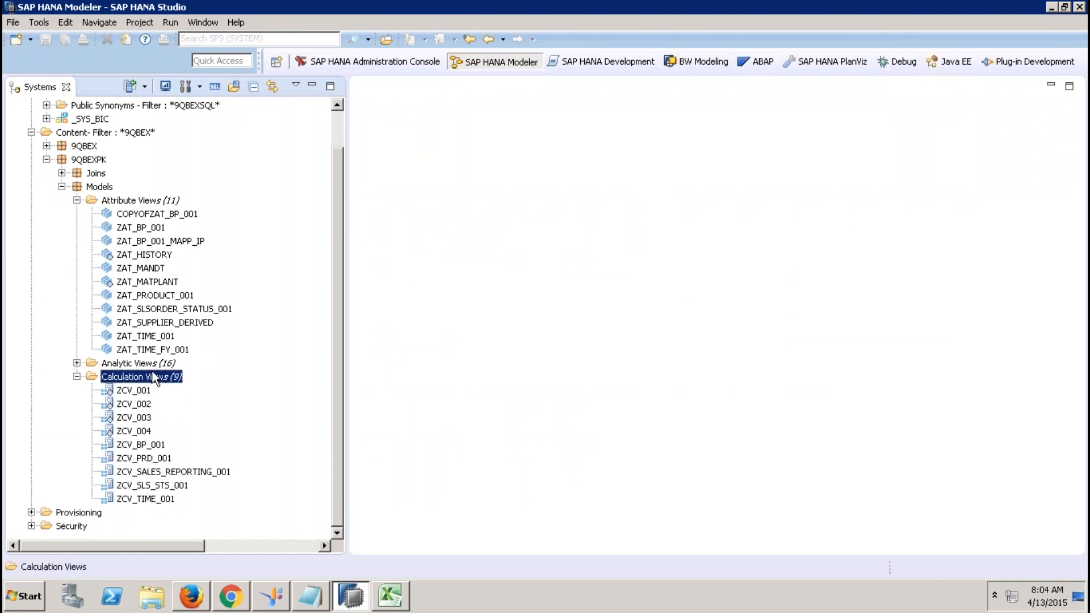
pyautogui.rightClick(152, 374)
pyautogui.click(216, 401)
pyautogui.write('ZCV_STAR')
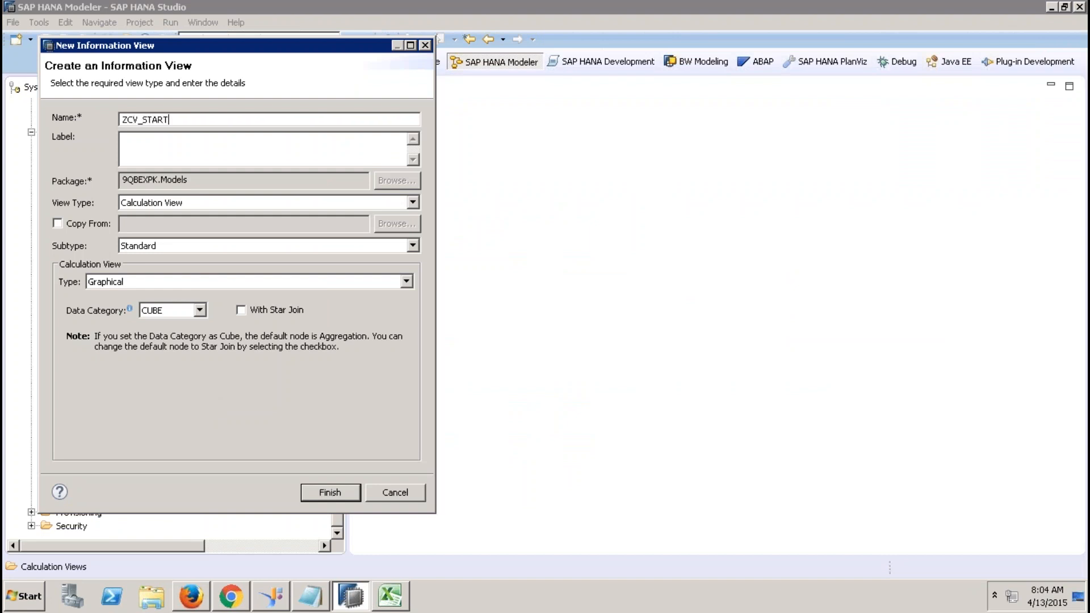
pyautogui.write('_JOIN')
pyautogui.press('BackSpace')
pyautogui.press('BackSpace')
pyautogui.press('BackSpace')
pyautogui.write('REPORTING_001')
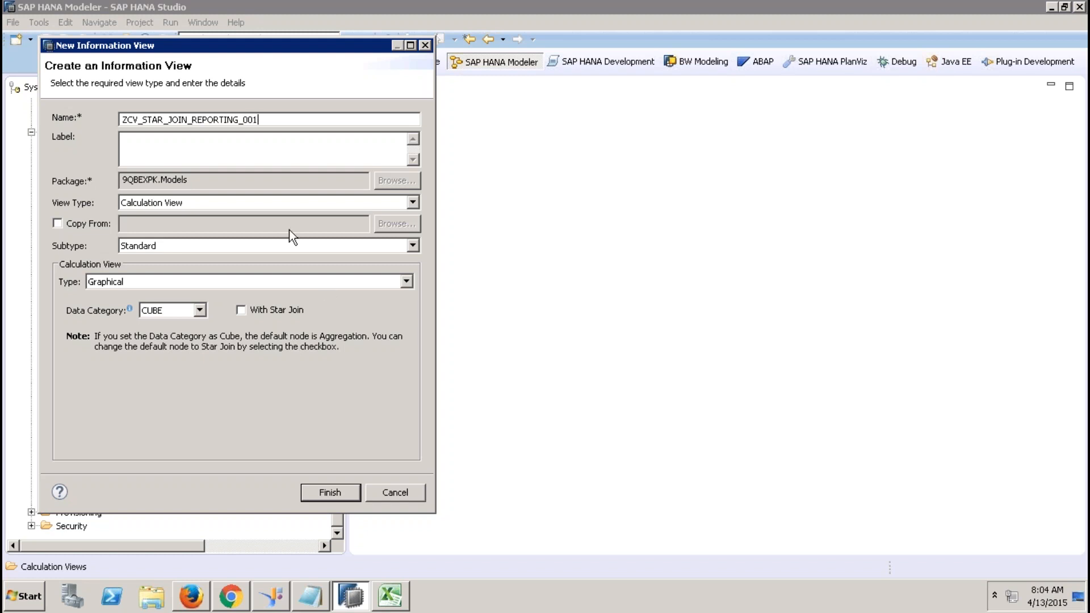
pyautogui.click(227, 139)
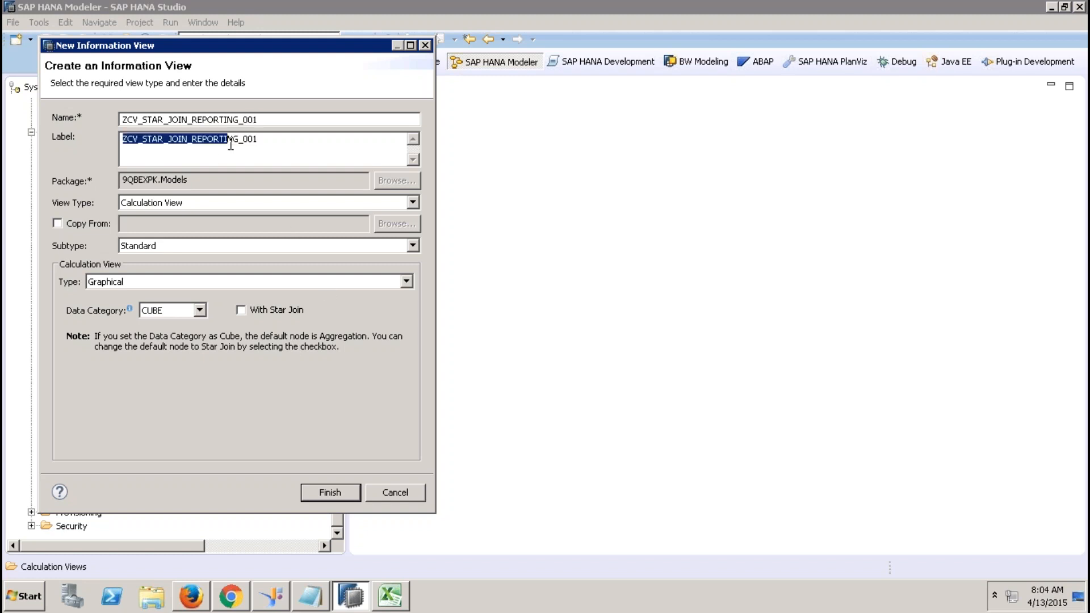
pyautogui.click(241, 310)
pyautogui.click(342, 498)
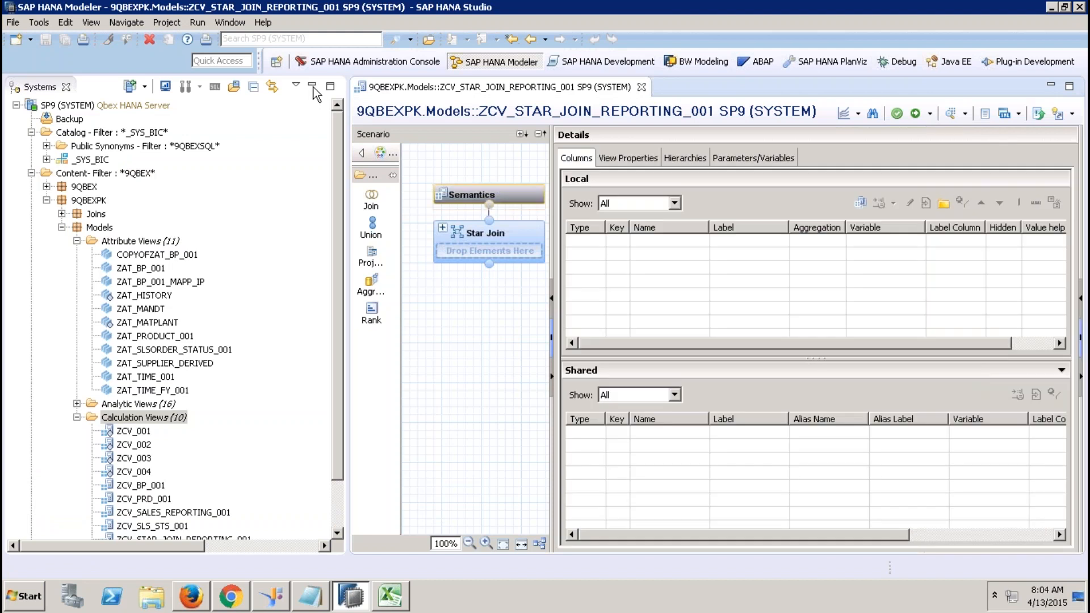
# Add a projection node using the EPM.Sales.Item table as its source.
pyautogui.moveTo(212, 228)
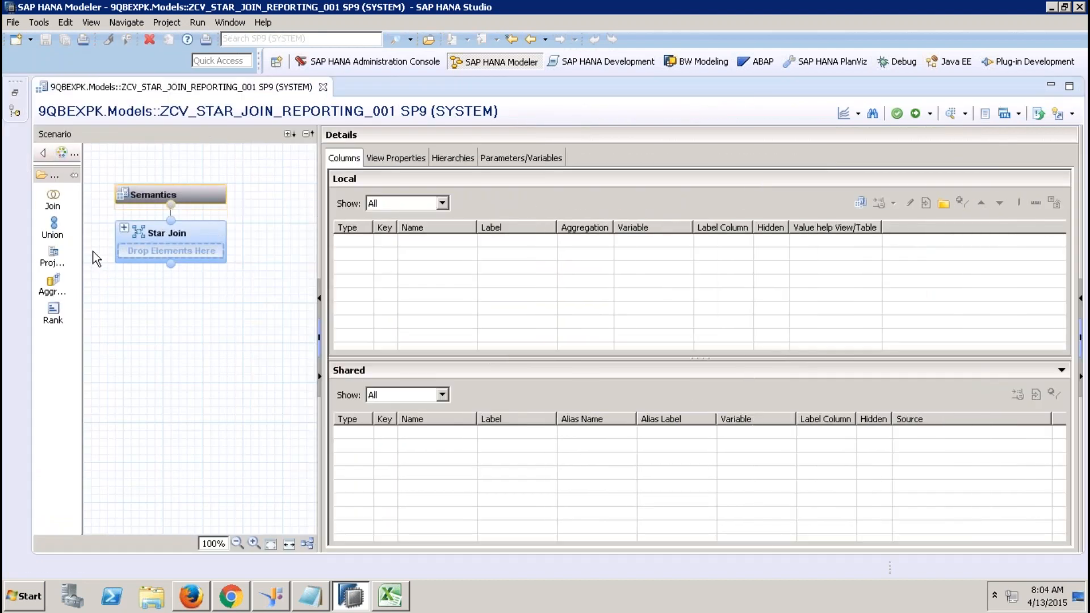
pyautogui.click(56, 257)
pyautogui.click(212, 384)
pyautogui.click(217, 394)
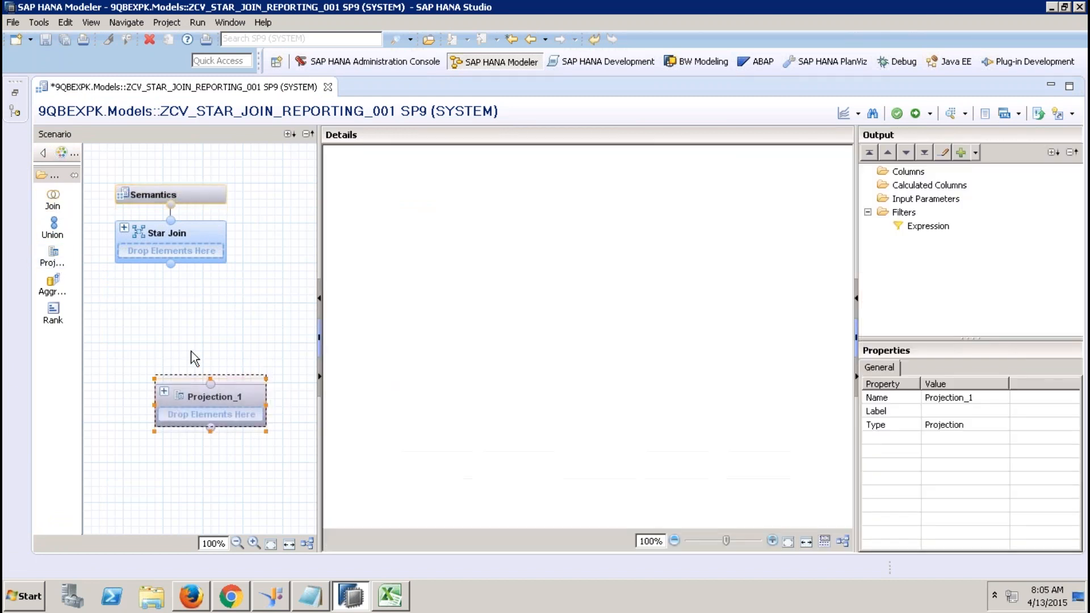
pyautogui.rightClick(443, 296)
pyautogui.click(471, 299)
pyautogui.write('s')
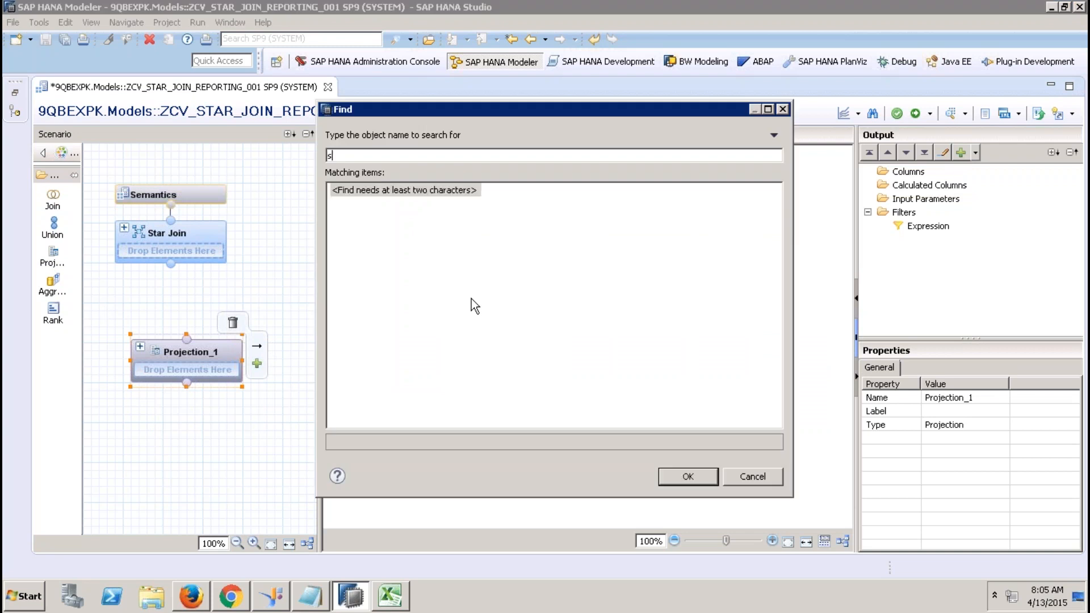
pyautogui.write('ap.hanadem')
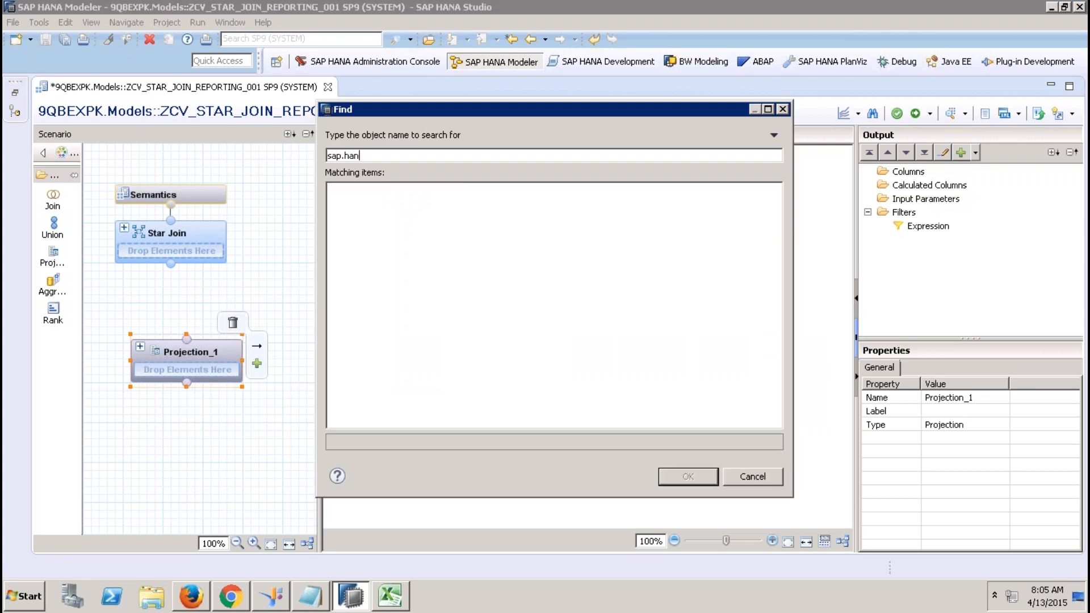
pyautogui.press('BackSpace')
pyautogui.press('BackSpace')
pyautogui.write('.demo')
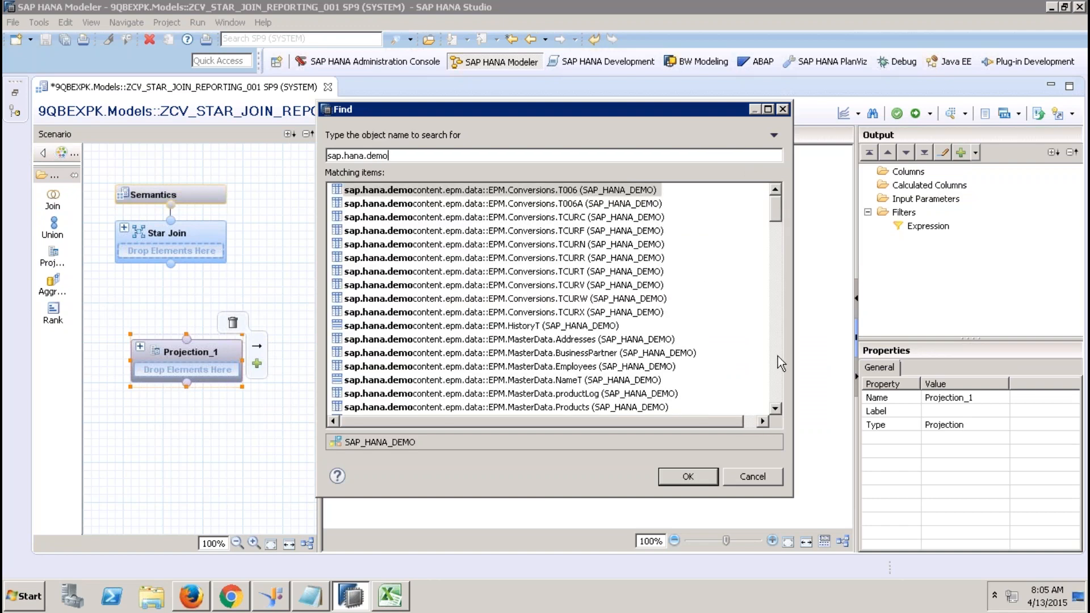
pyautogui.click(778, 356)
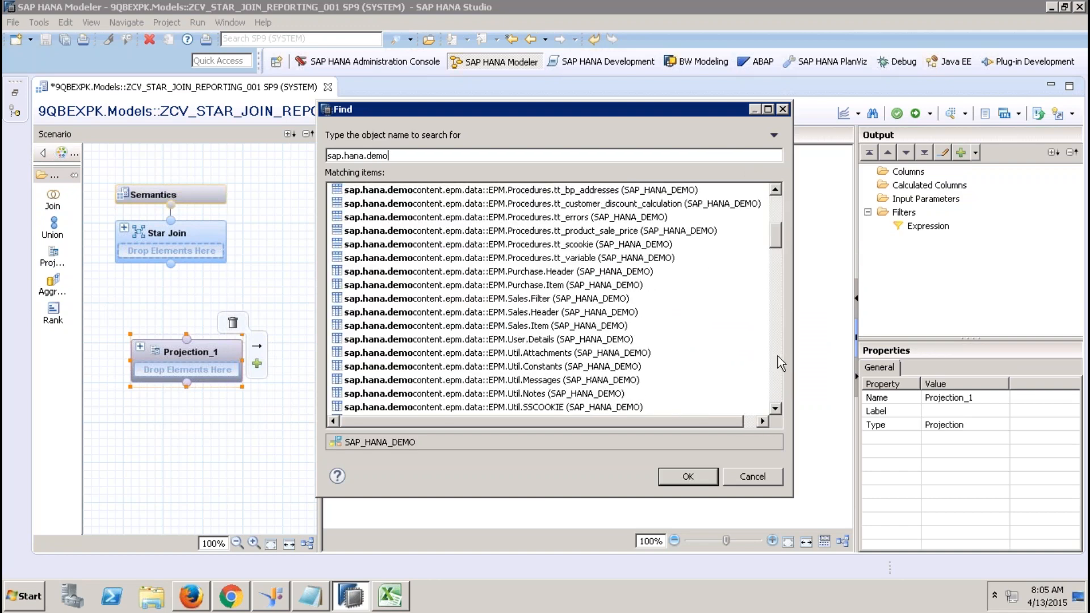
pyautogui.doubleClick(605, 325)
# Output SALESORDERID, SALESORDERITEM, PRODUCTID, CURRENCY through TAXAMOUNT, QUANTITY and QUANTITYUNIT.
pyautogui.click(450, 196)
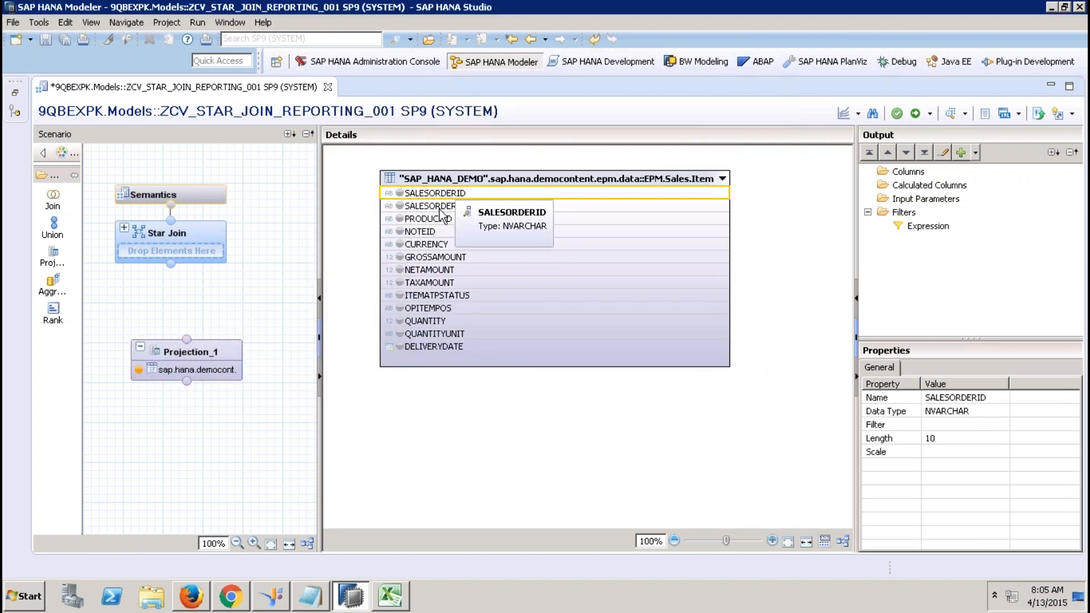
pyautogui.keyDown('shift'); pyautogui.click(442, 221); pyautogui.keyUp('shift')
pyautogui.rightClick(441, 220)
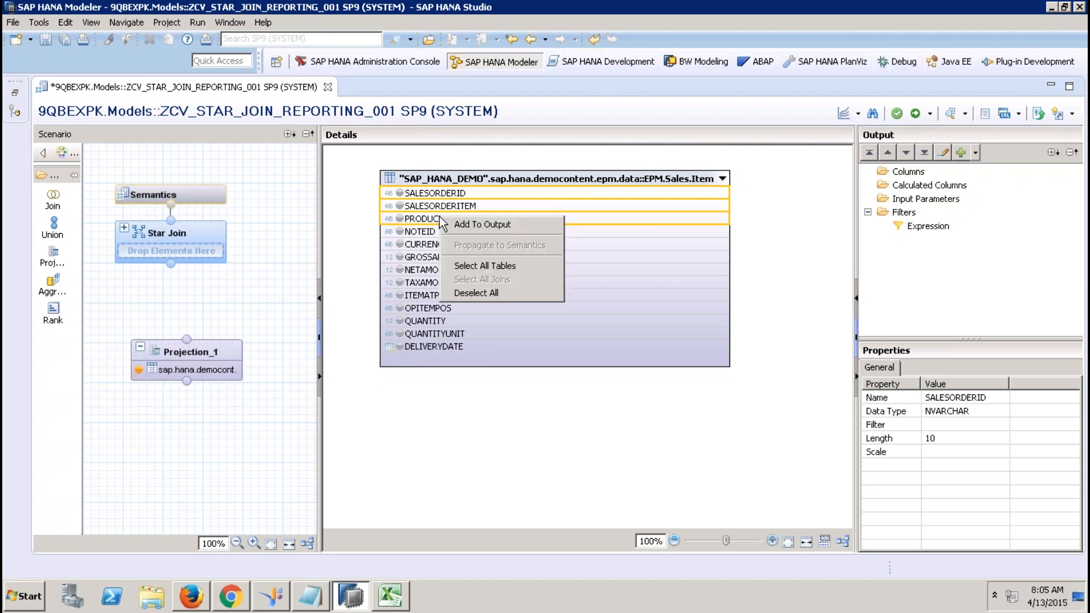
pyautogui.click(465, 223)
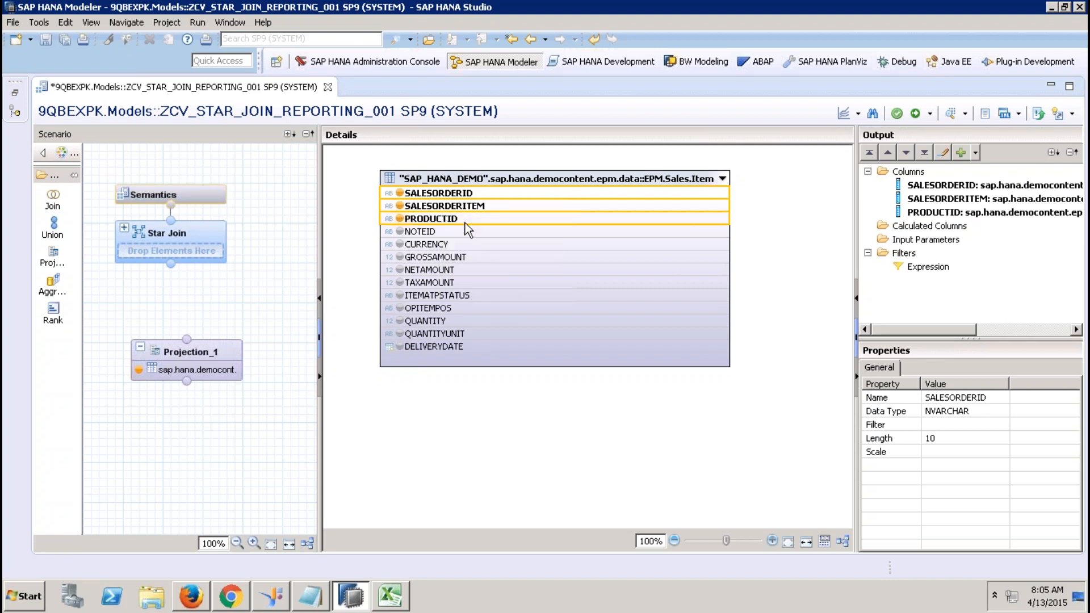
pyautogui.click(447, 245)
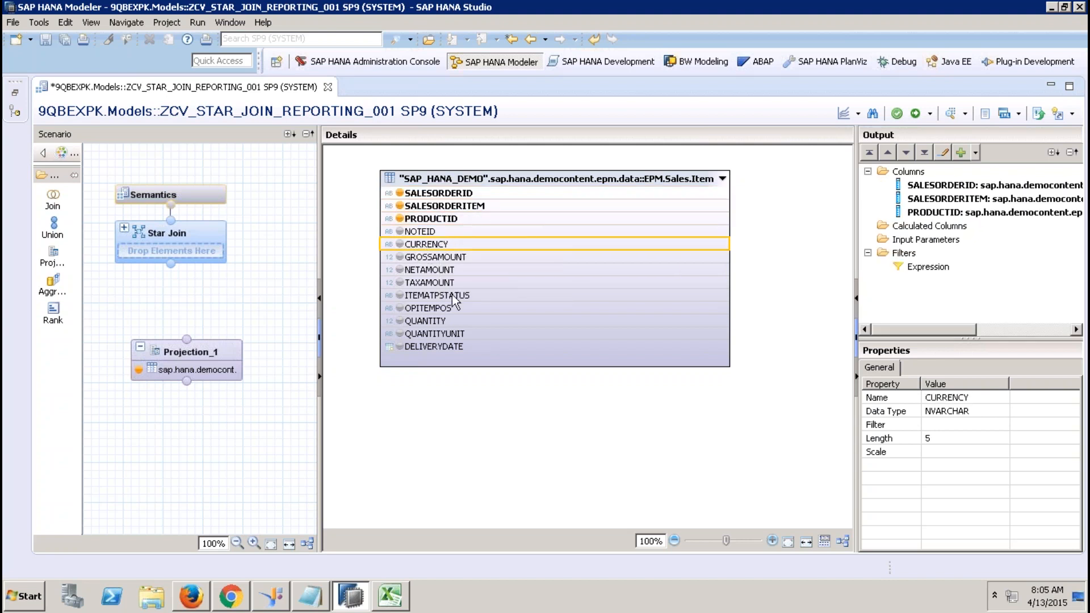
pyautogui.keyDown('shift'); pyautogui.click(454, 283); pyautogui.keyUp('shift')
pyautogui.rightClick(452, 287)
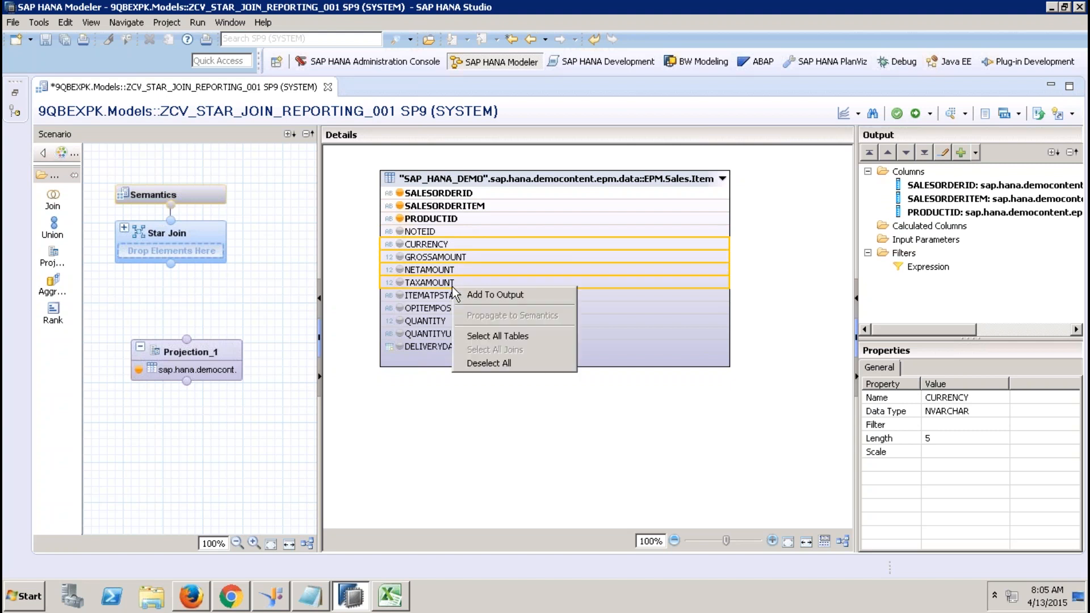
pyautogui.click(491, 294)
pyautogui.click(446, 321)
pyautogui.keyDown('shift'); pyautogui.click(454, 335); pyautogui.keyUp('shift')
pyautogui.rightClick(453, 333)
pyautogui.click(485, 338)
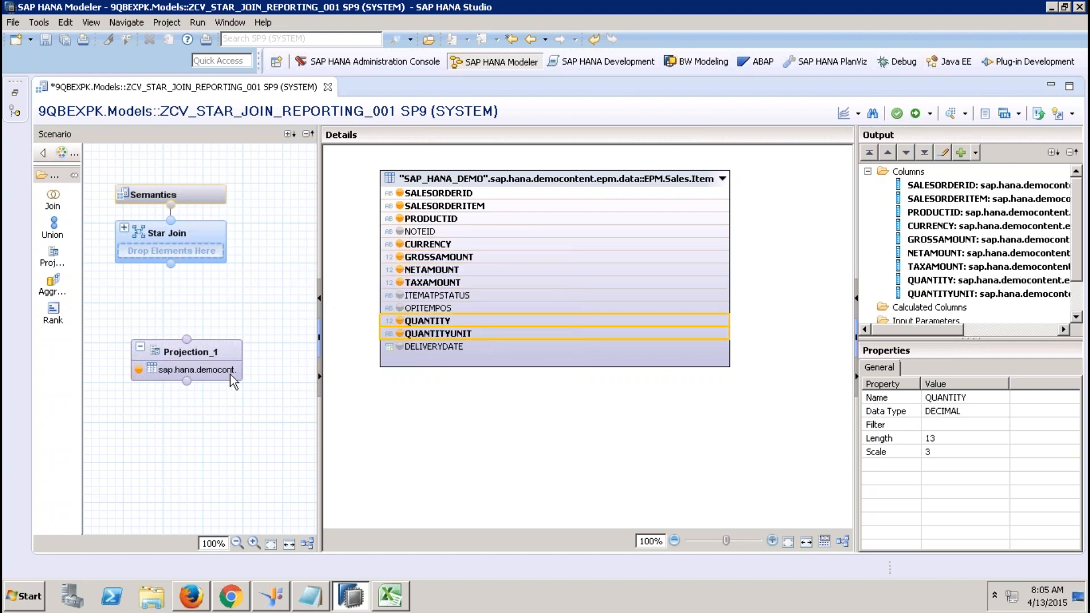
# Connect Projection_1 into the Star Join and rename it DataFoundation.
pyautogui.moveTo(186, 339); pyautogui.dragTo(170, 264)
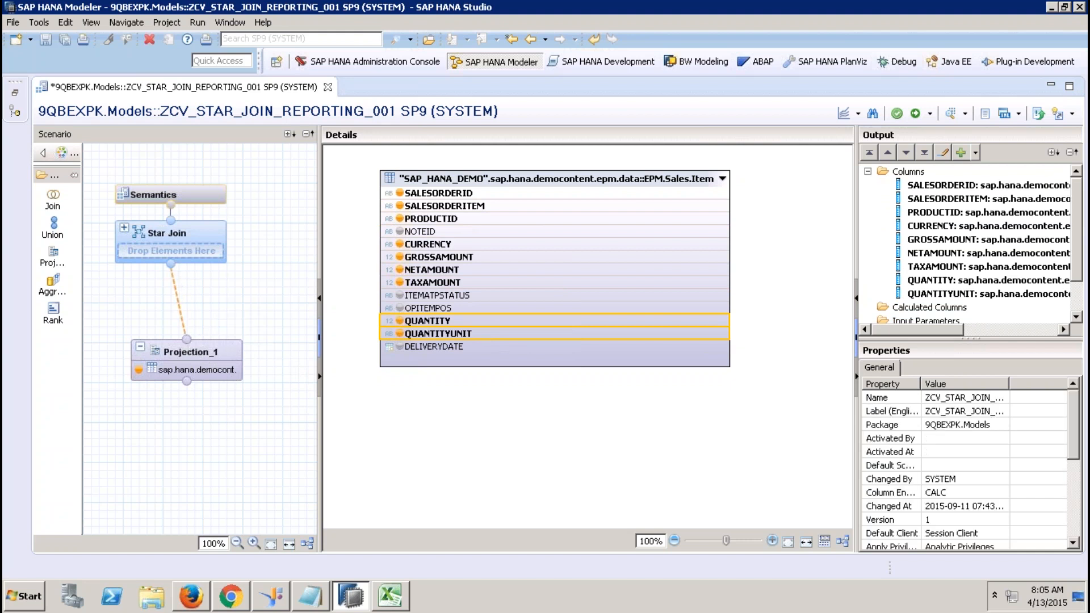
pyautogui.click(220, 353)
pyautogui.rightClick(220, 347)
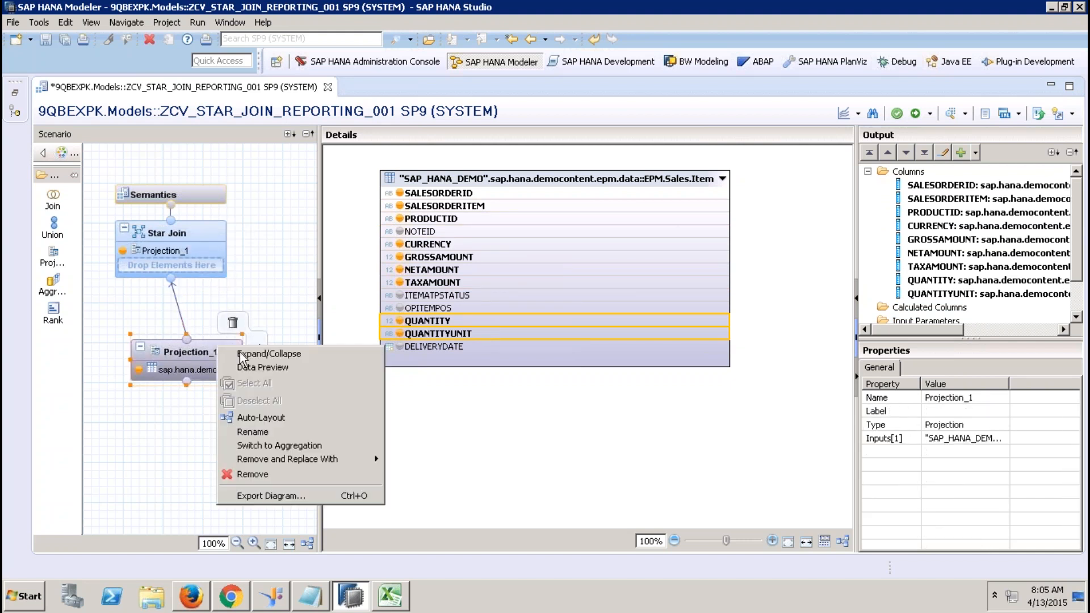
pyautogui.click(258, 433)
pyautogui.write('Data')
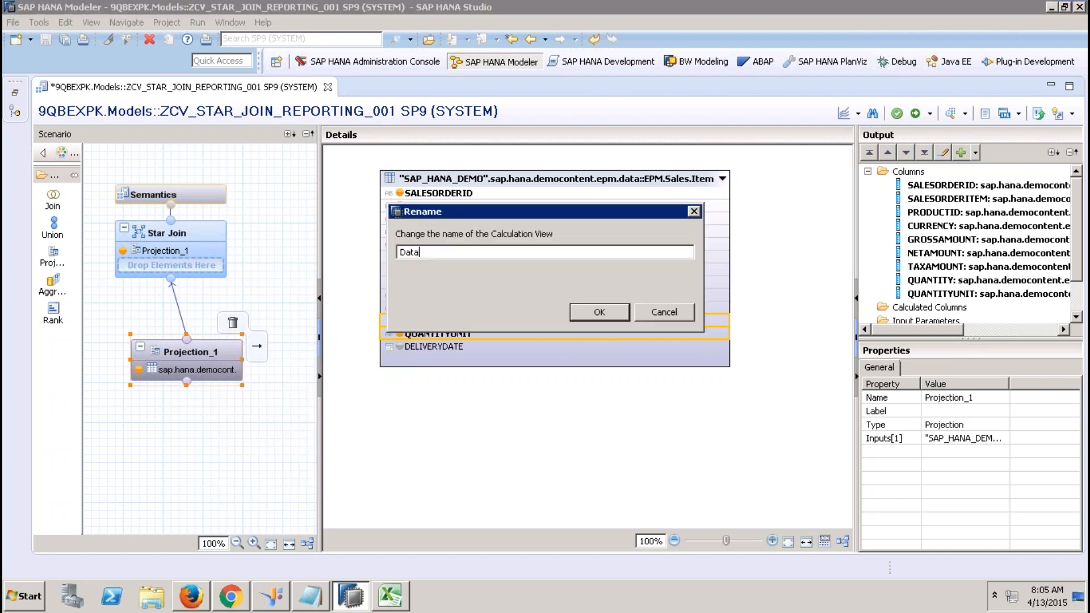
pyautogui.write('Foundation')
pyautogui.click(598, 311)
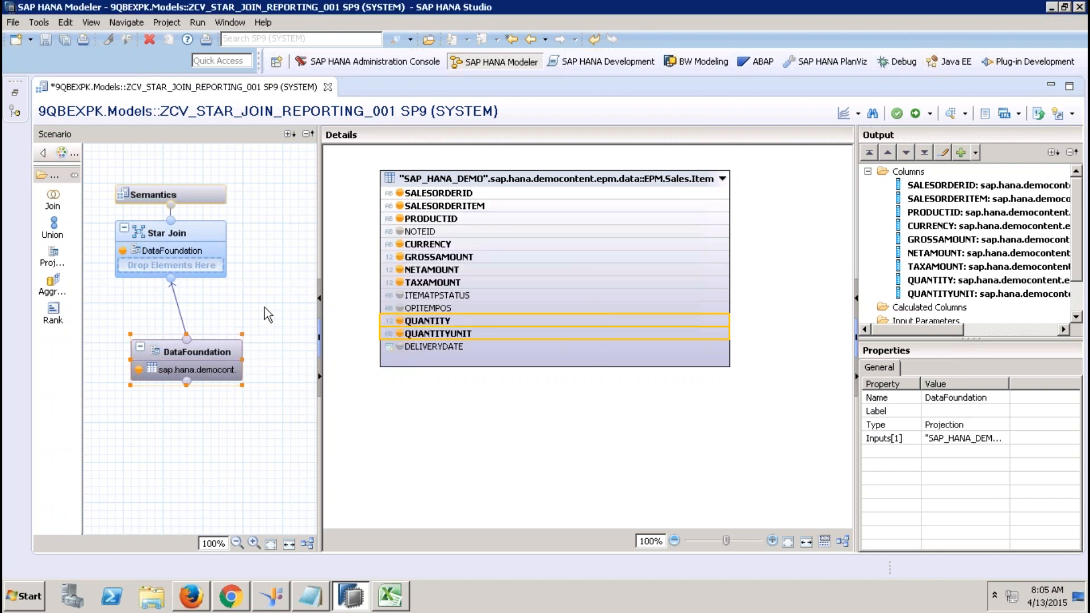
pyautogui.click(199, 234)
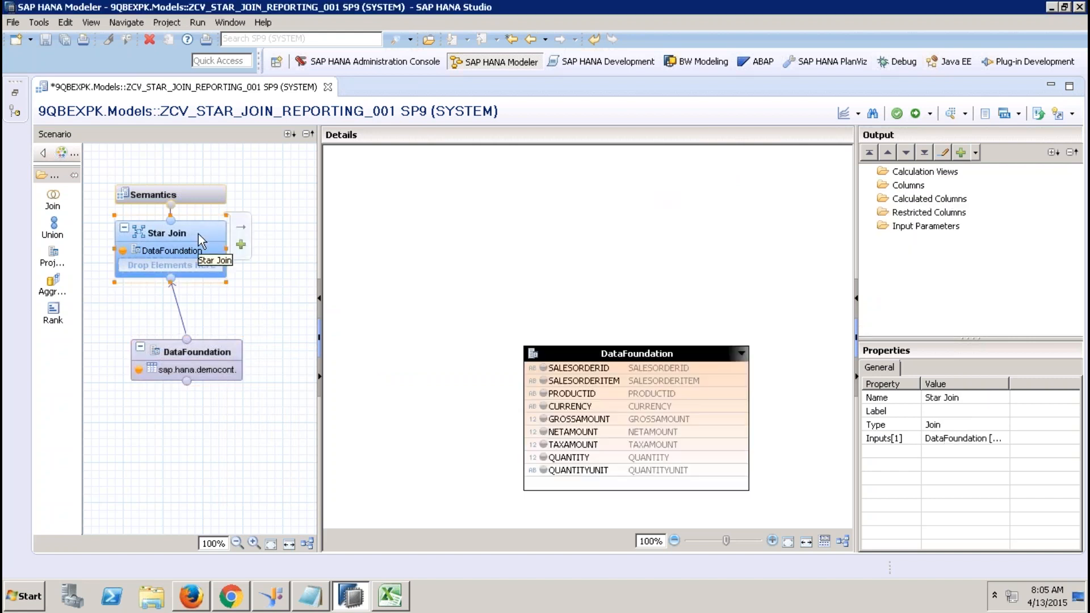
# Nudge the DataFoundation table, restore the Systems panel and select ZCV_BP_001.
pyautogui.moveTo(589, 353); pyautogui.dragTo(579, 341)
pyautogui.click(14, 83)
pyautogui.moveTo(338, 303); pyautogui.dragTo(331, 432)
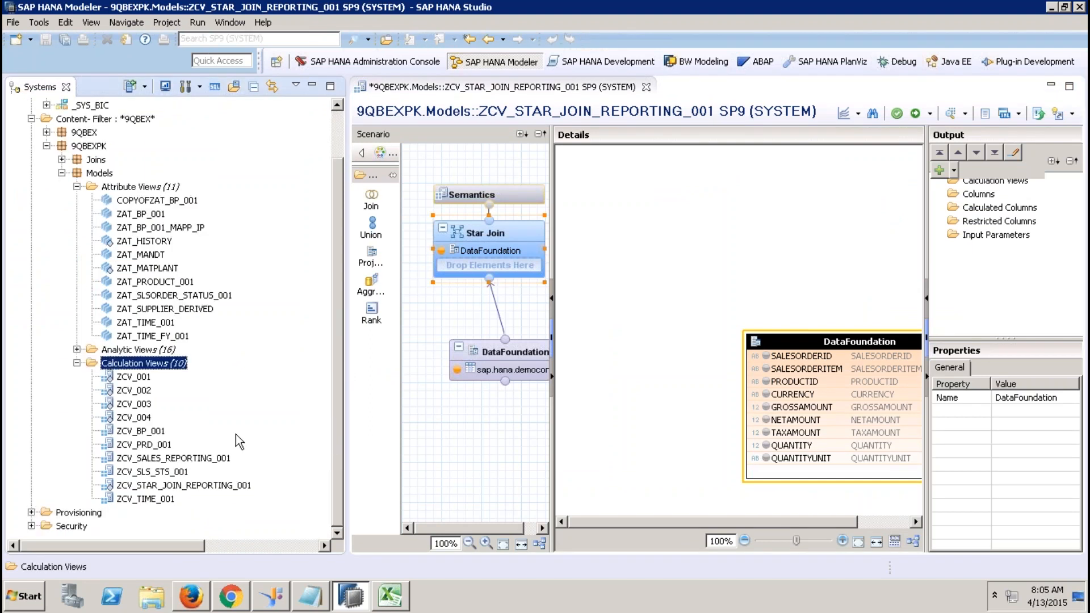
pyautogui.click(154, 434)
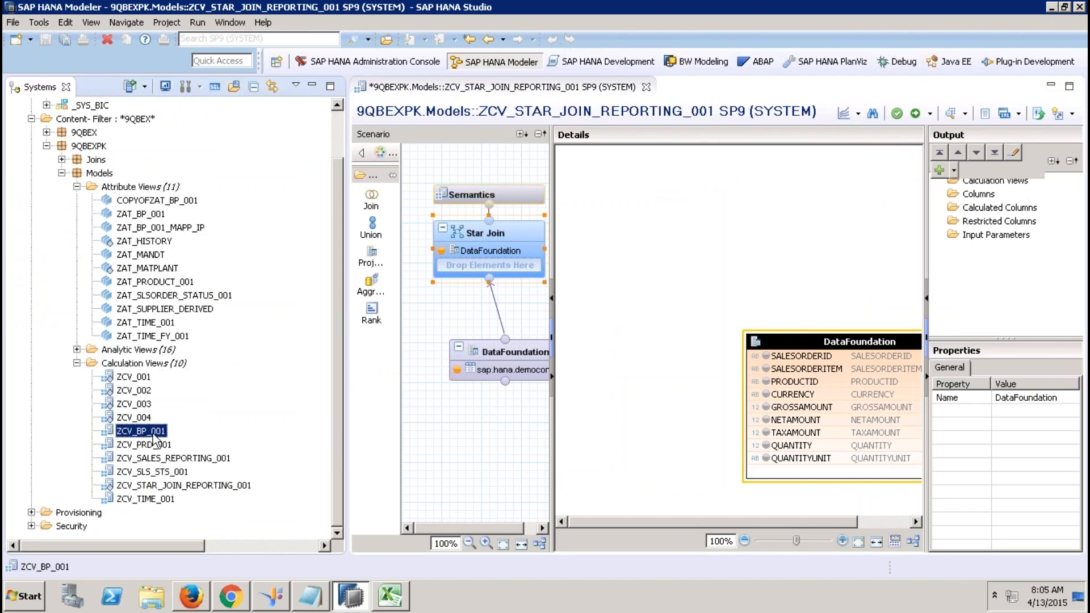
# Add ZCV_BP_001 and ZCV_PRD_001 to the Star Join, then delete ZCV_BP_001.
pyautogui.moveTo(153, 440); pyautogui.dragTo(481, 277)
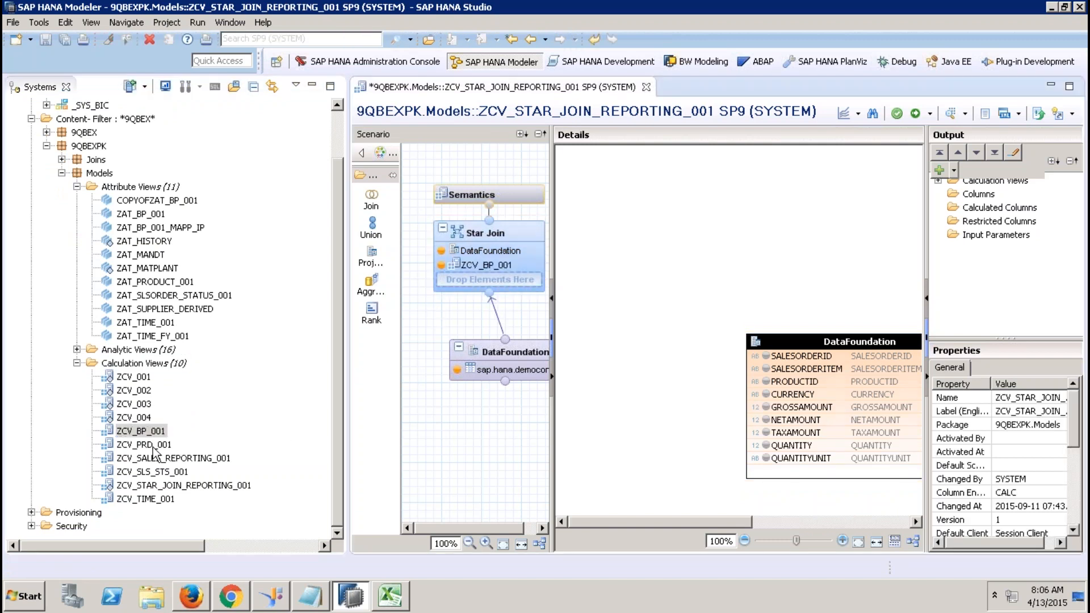
pyautogui.moveTo(153, 445); pyautogui.dragTo(487, 288)
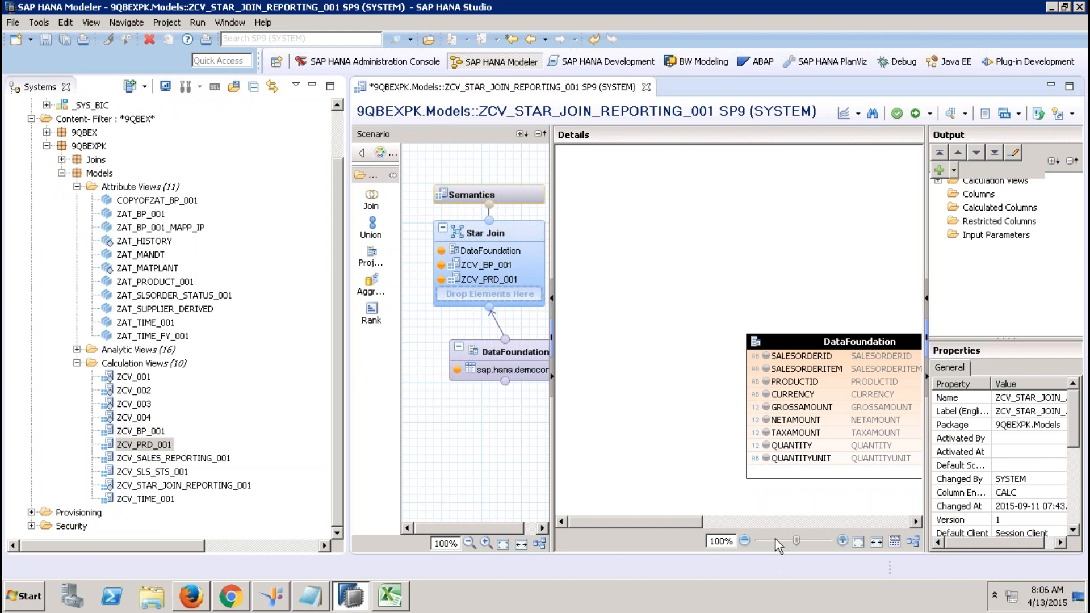
pyautogui.click(789, 521)
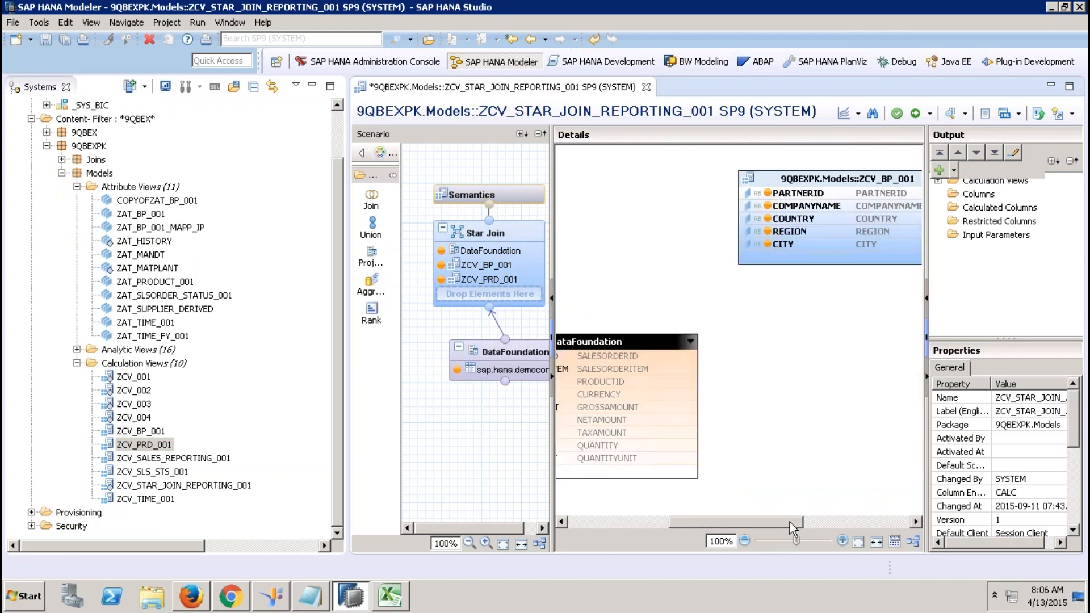
pyautogui.click(816, 173)
pyautogui.press('Delete')
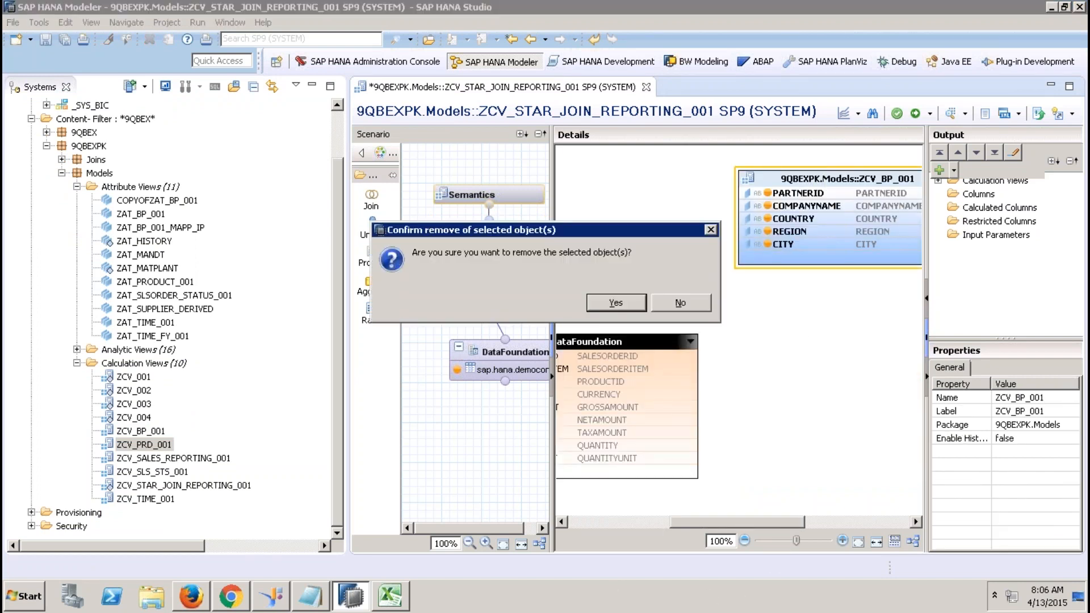
pyautogui.click(616, 302)
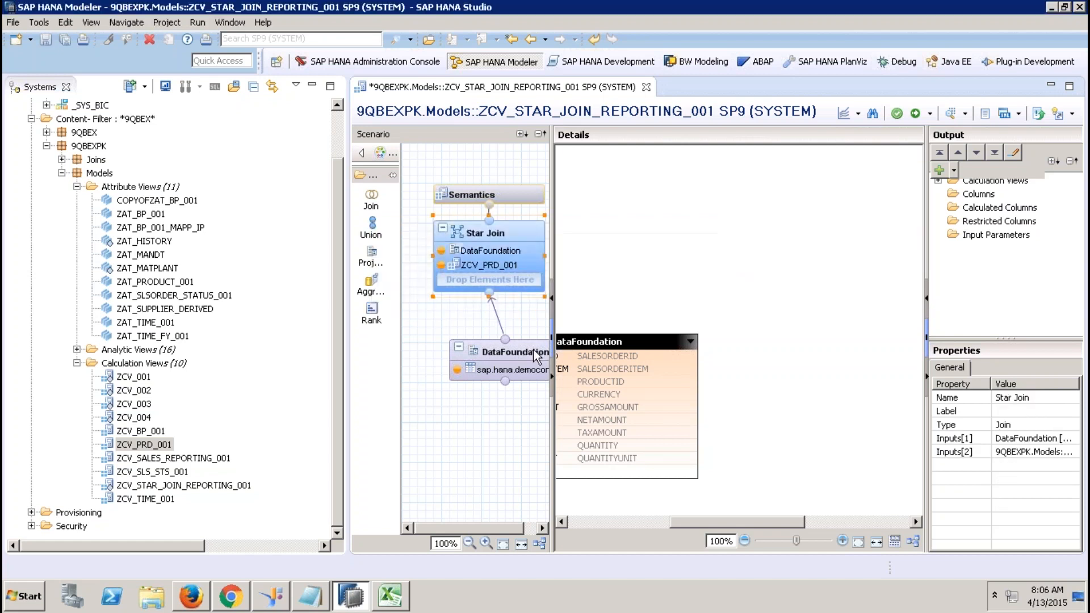
# Add DELIVERYDATE to the DataFoundation projection output.
pyautogui.click(529, 352)
pyautogui.rightClick(611, 348)
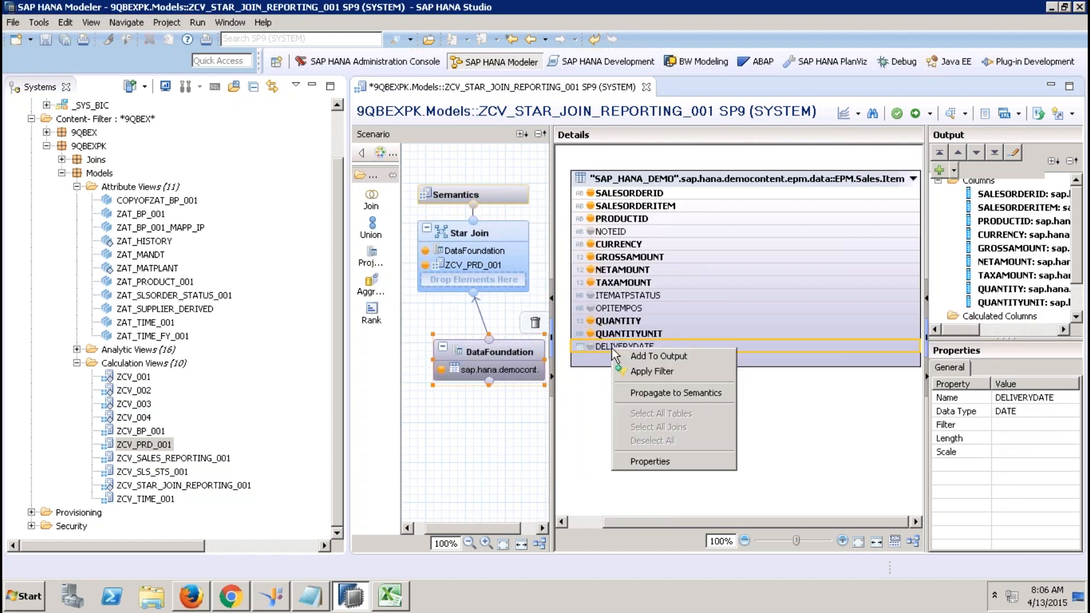
pyautogui.click(624, 358)
pyautogui.click(493, 237)
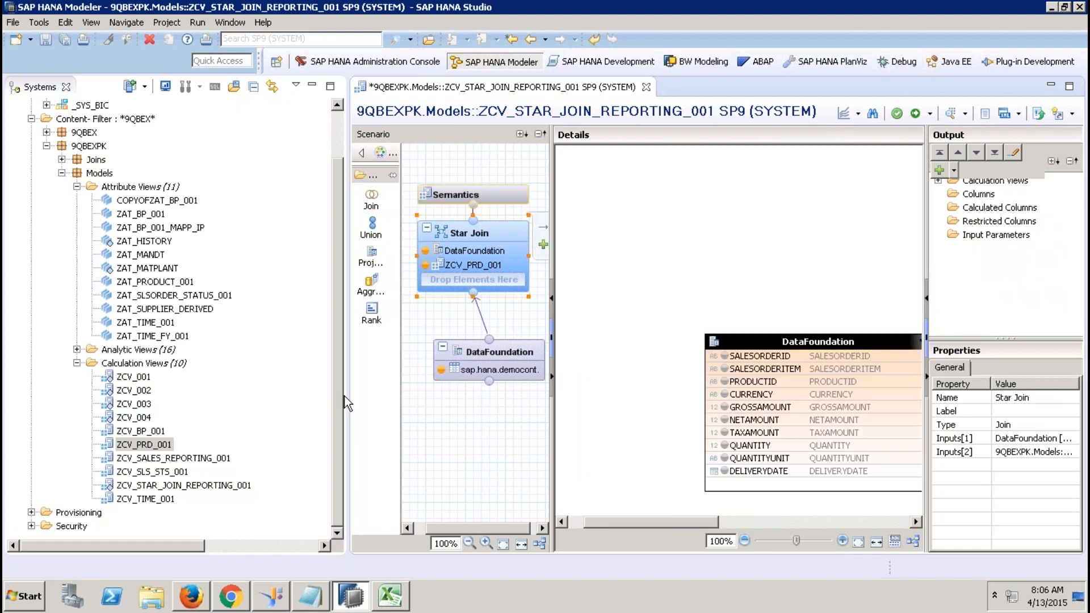
# Add ZCV_TIME_001 and ZCV_SLS_STS_001 as Star Join inputs and auto-arrange the diagram.
pyautogui.moveTo(148, 505); pyautogui.dragTo(471, 281)
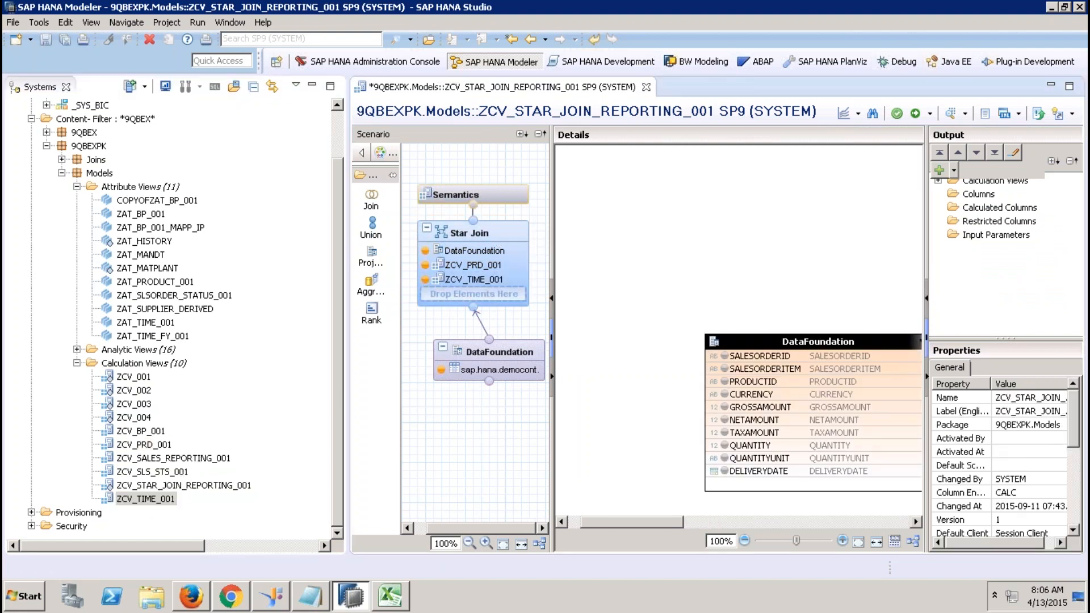
pyautogui.doubleClick(314, 90)
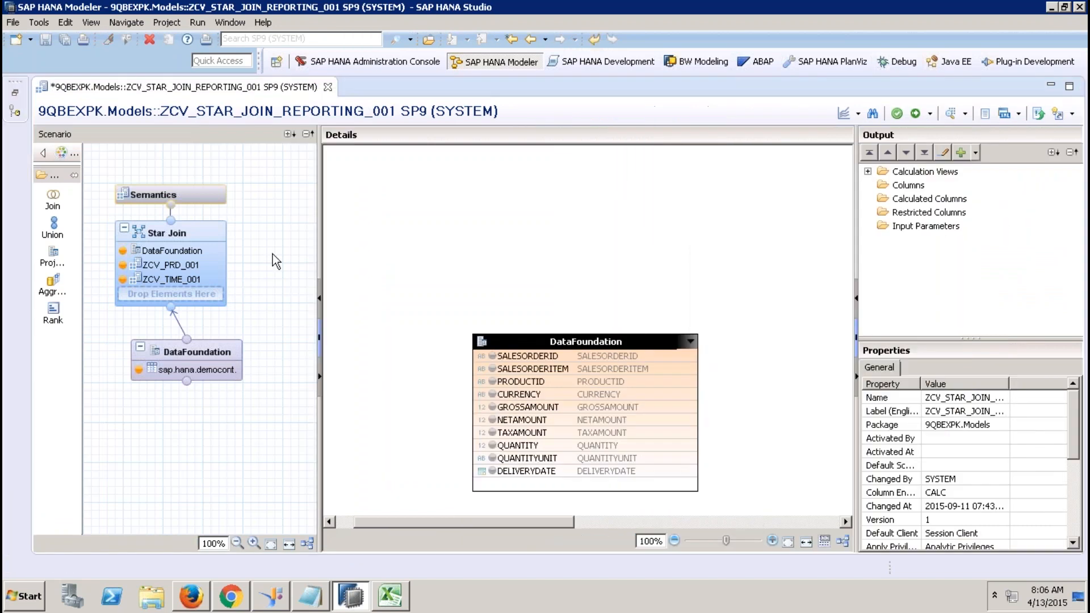
pyautogui.moveTo(211, 272)
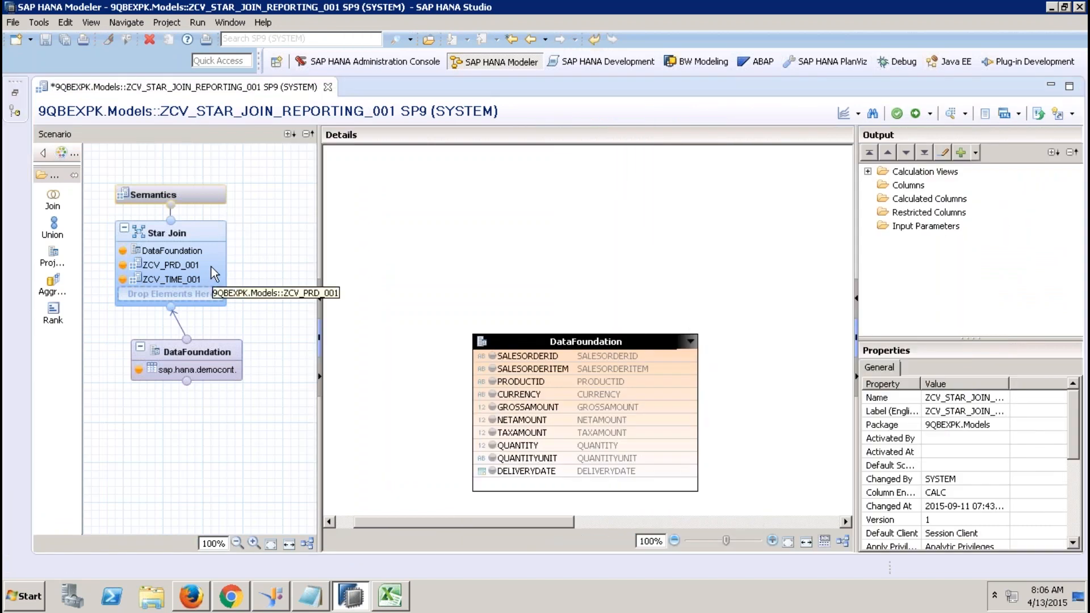
pyautogui.click(16, 96)
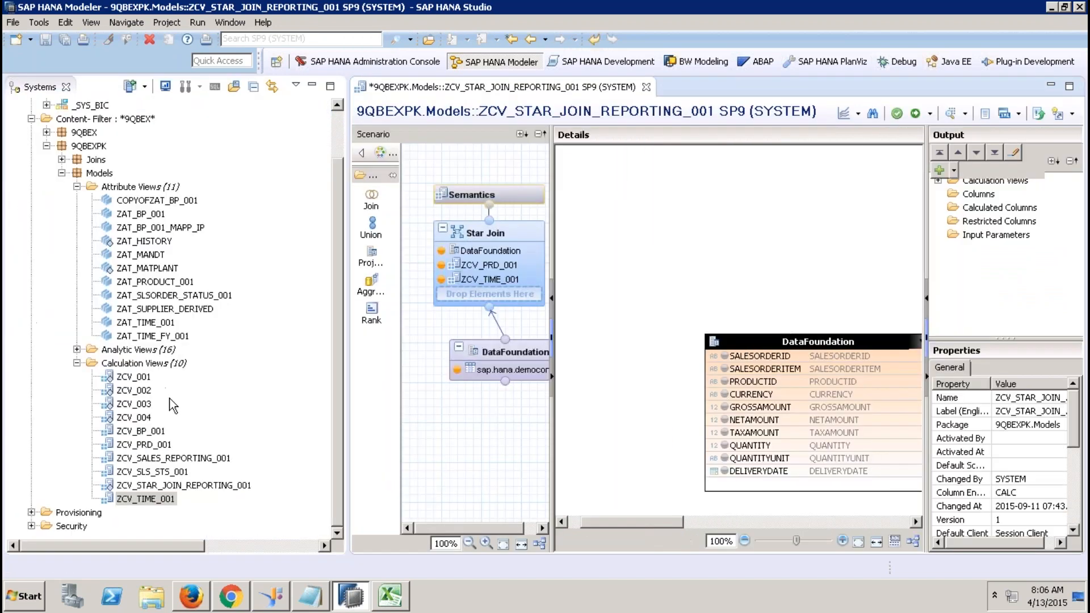
pyautogui.click(152, 472)
pyautogui.moveTo(152, 472); pyautogui.dragTo(470, 295)
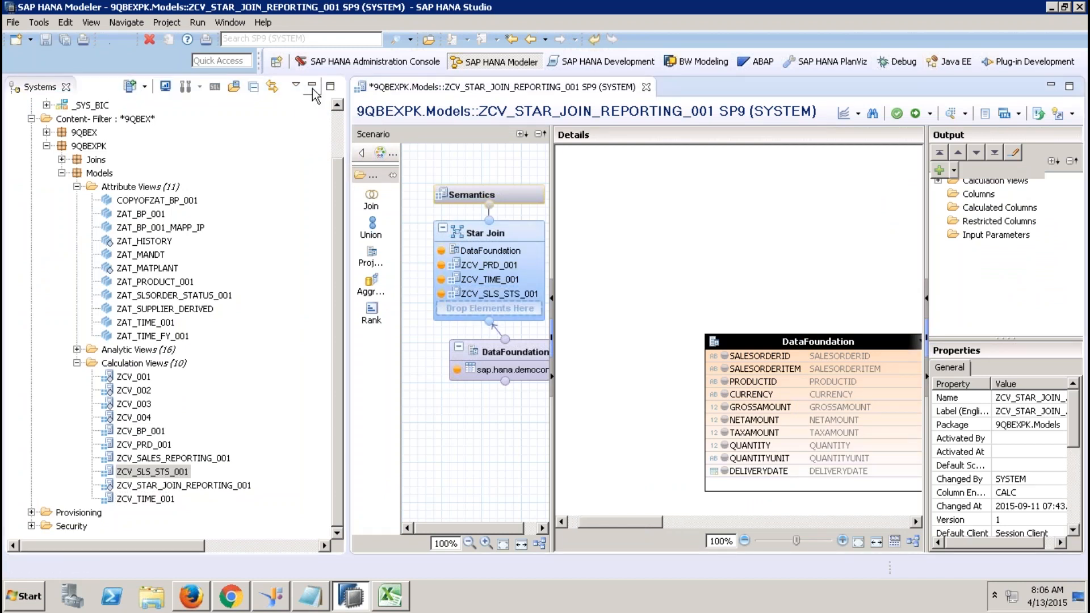
pyautogui.click(312, 85)
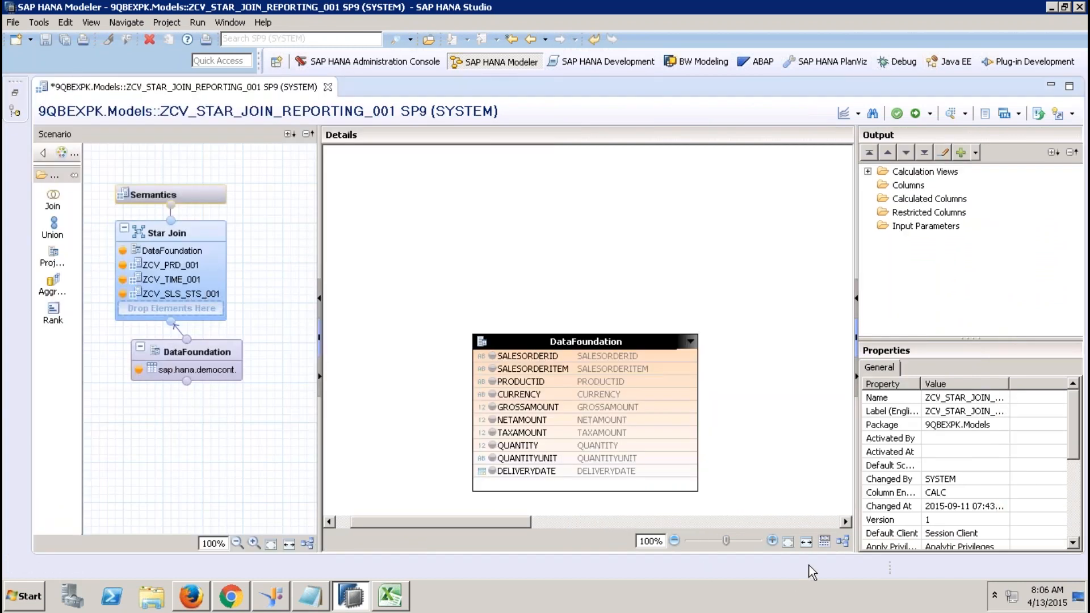
pyautogui.click(842, 541)
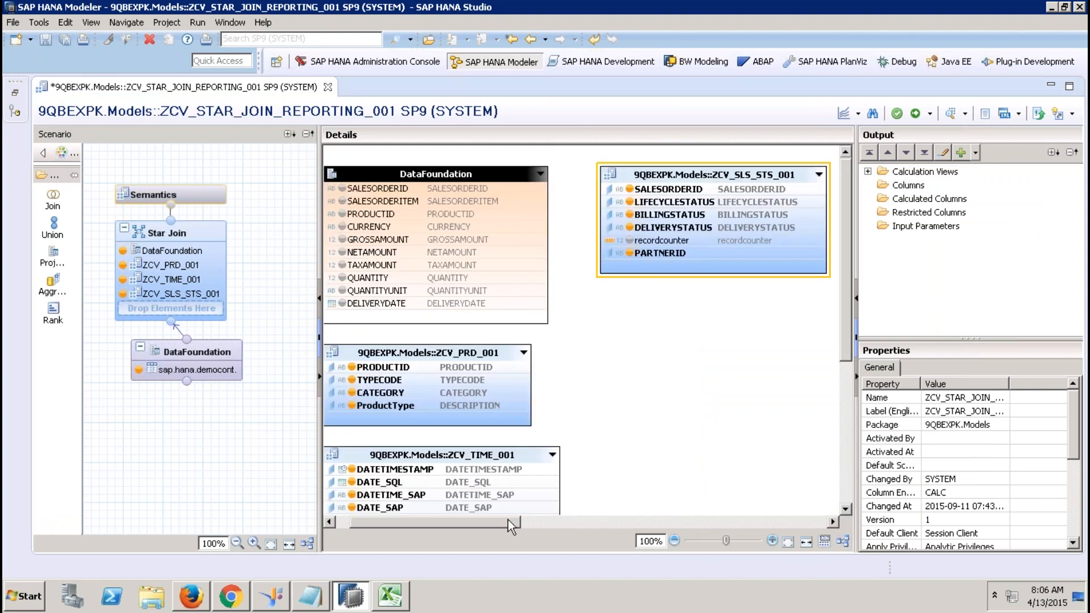
# Join DataFoundation to ZCV_PRD_001 on PRODUCTID, ZCV_SLS_STS_001 on SALESORDERID, ZCV_TIME_001 on DELIVERYDATE.
pyautogui.moveTo(491, 519); pyautogui.dragTo(415, 526)
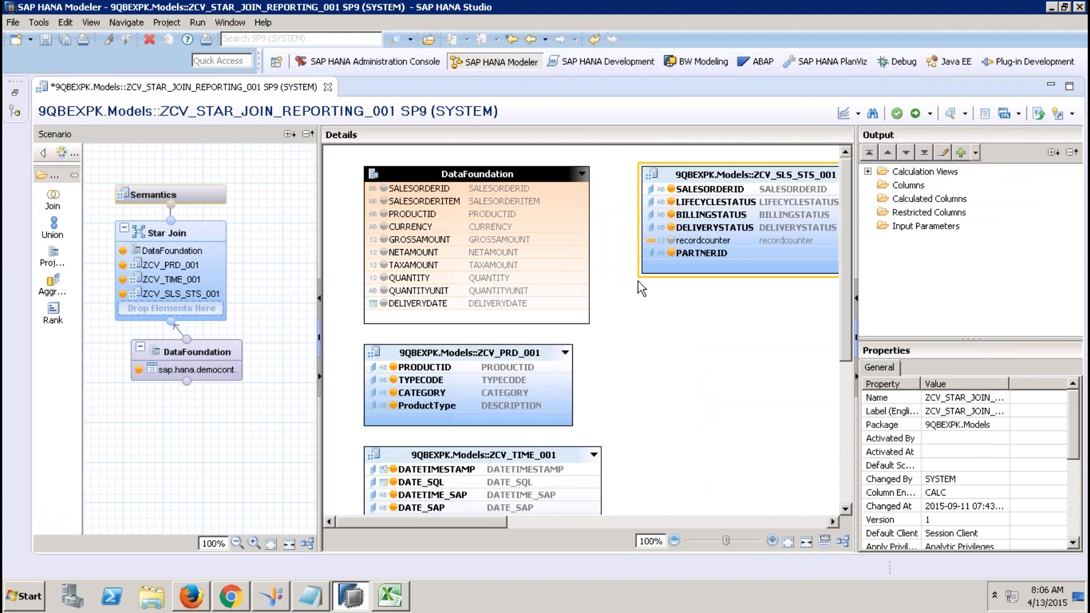
pyautogui.moveTo(555, 220); pyautogui.dragTo(576, 369)
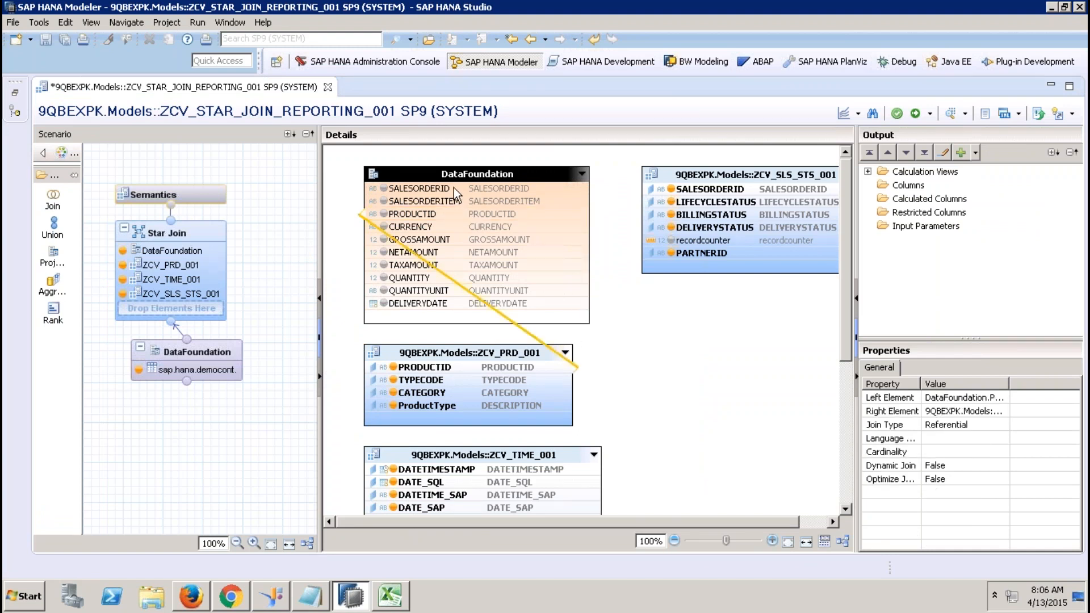
pyautogui.moveTo(459, 189); pyautogui.dragTo(647, 190)
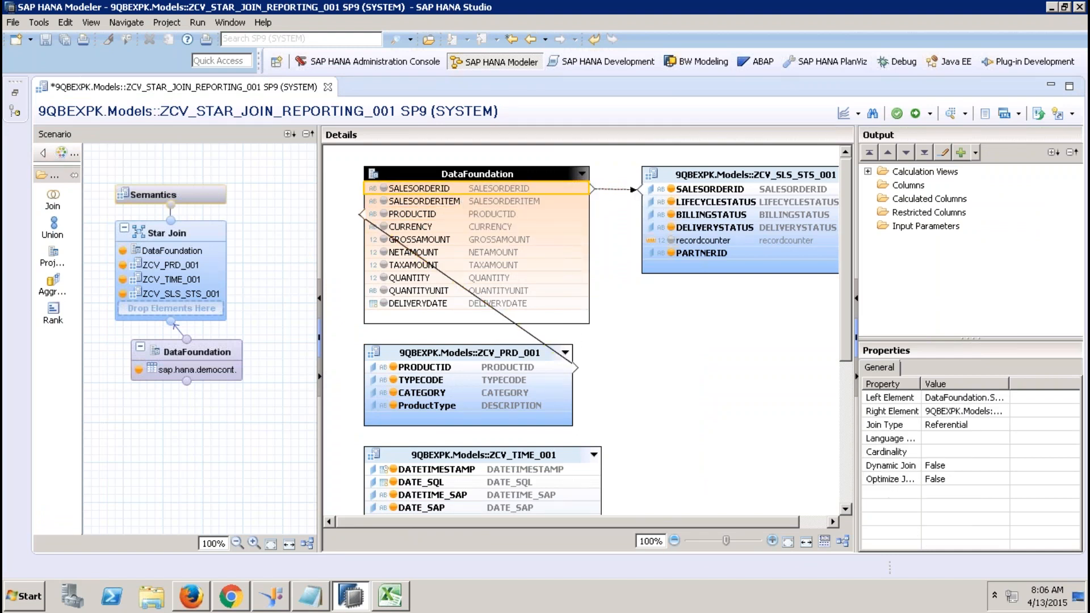
pyautogui.moveTo(563, 304); pyautogui.dragTo(595, 482)
pyautogui.click(843, 543)
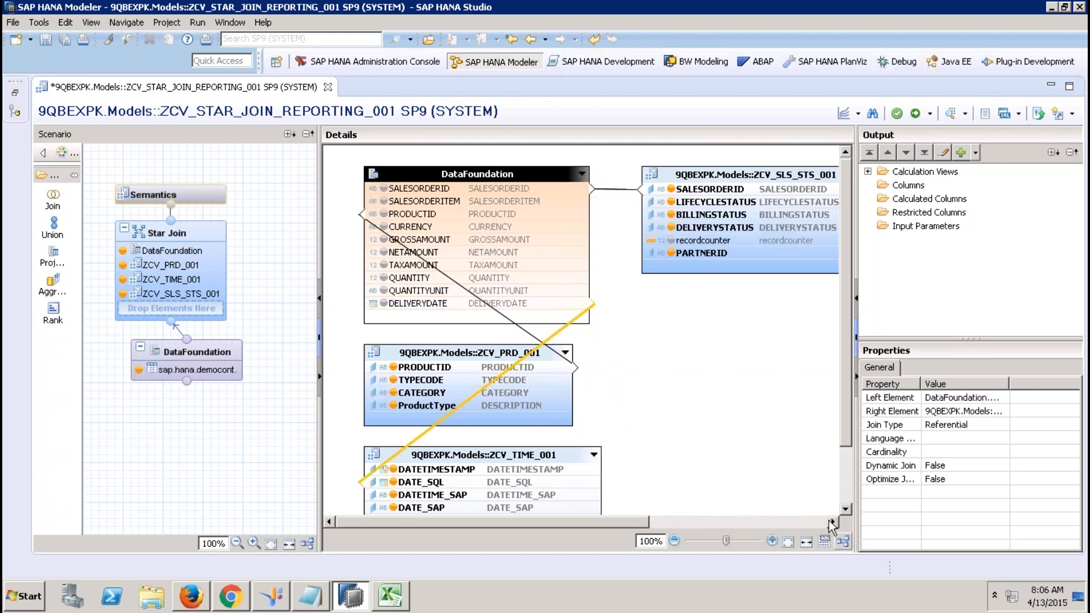
pyautogui.moveTo(608, 525); pyautogui.dragTo(739, 528)
pyautogui.click(161, 195)
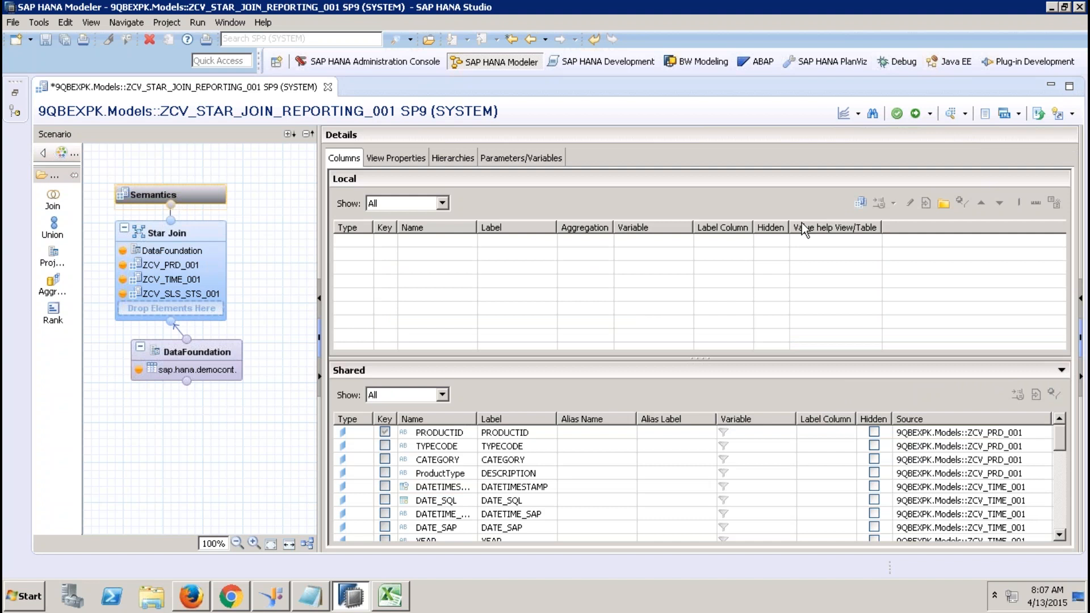
# Add all DataFoundation columns, SALESORDERID through DELIVERYDATE, to the Star Join output.
pyautogui.click(212, 227)
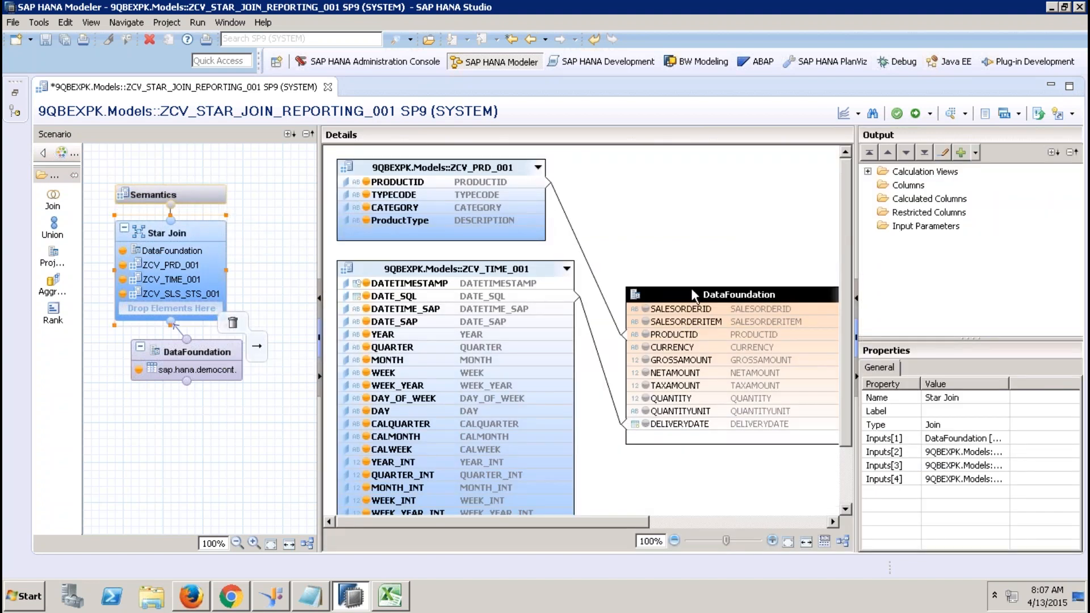
pyautogui.click(695, 310)
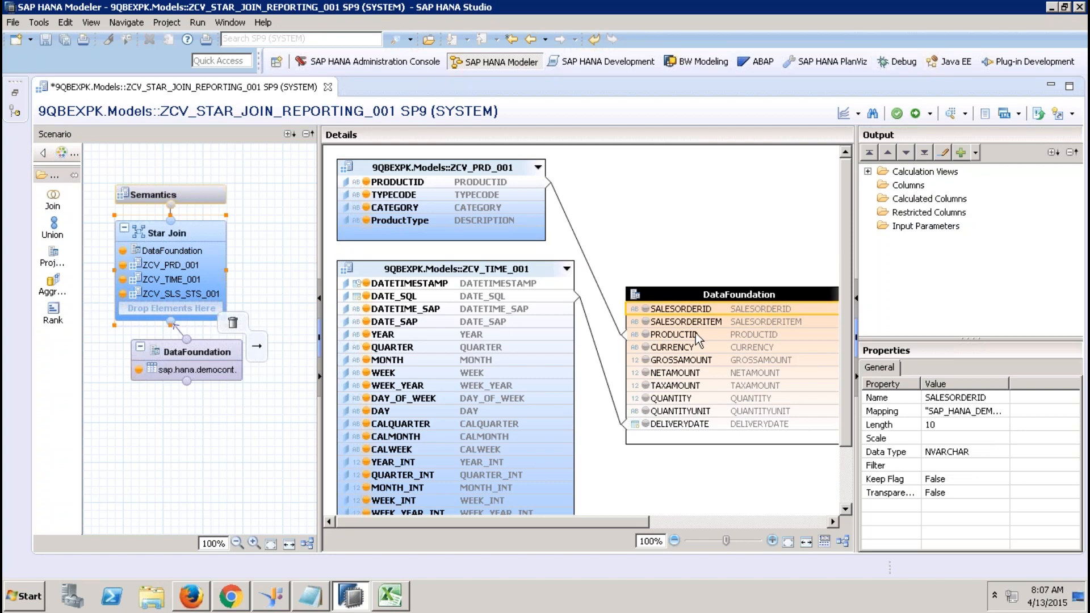
pyautogui.keyDown('shift'); pyautogui.click(696, 425); pyautogui.keyUp('shift')
pyautogui.rightClick(696, 425)
pyautogui.click(732, 432)
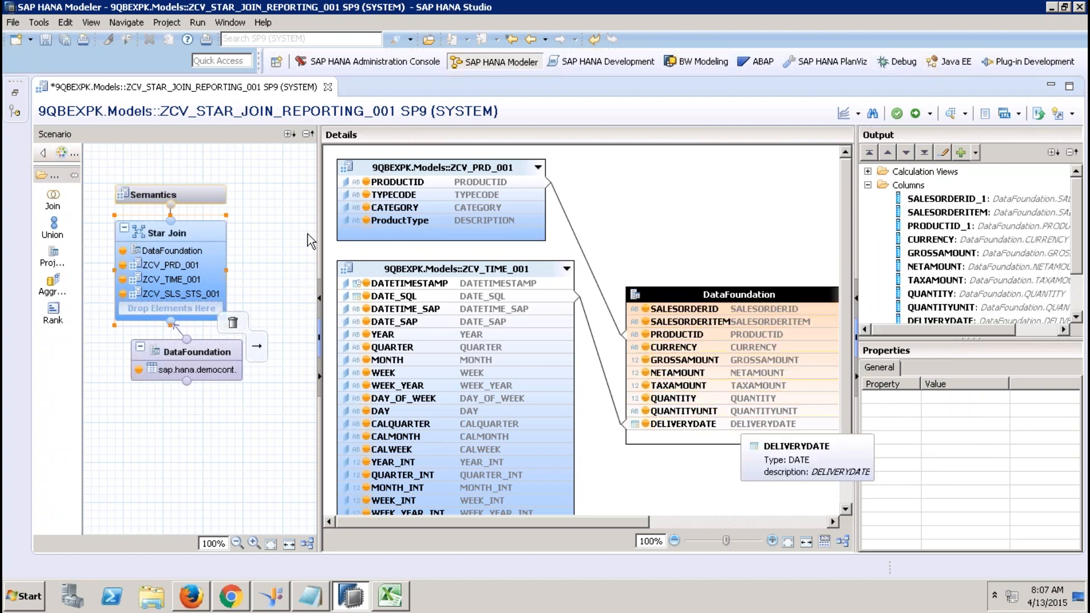
# Auto-assign attribute and measure types in Semantics, then restore the Systems tree.
pyautogui.click(206, 191)
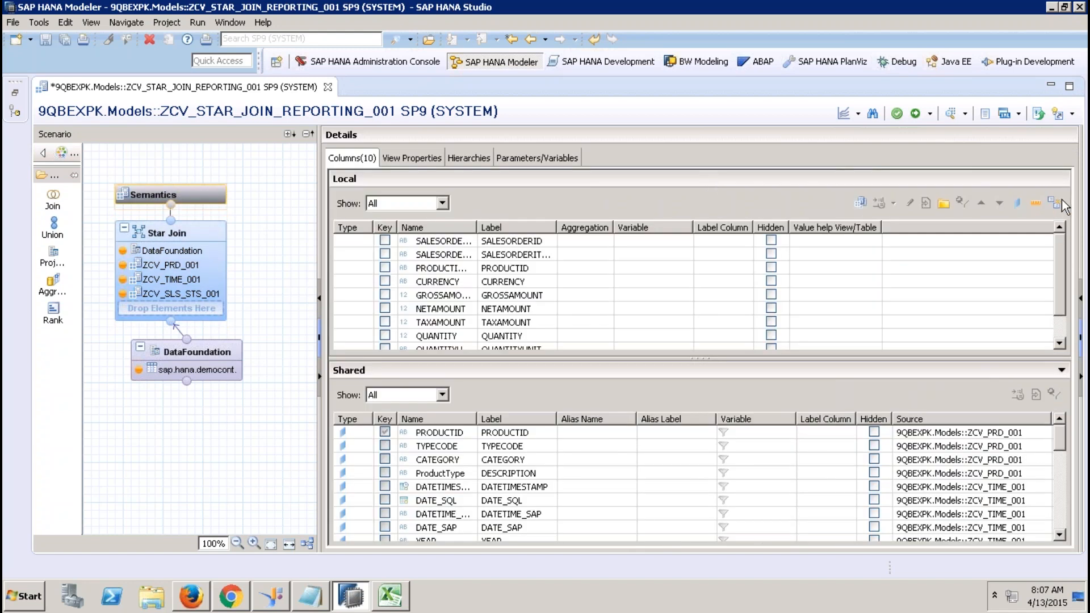
pyautogui.click(1055, 203)
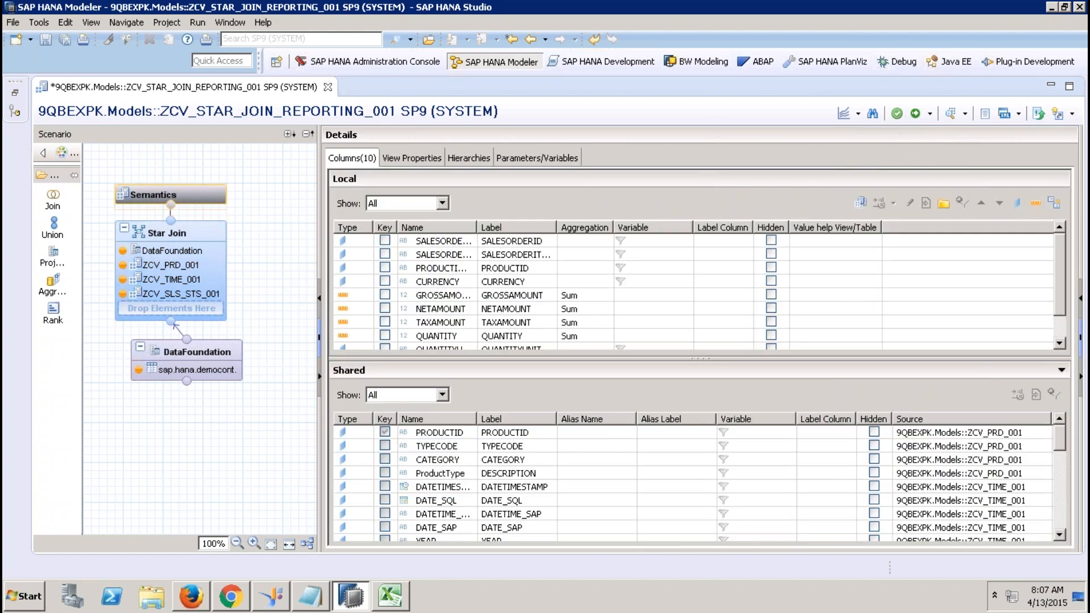
pyautogui.click(428, 158)
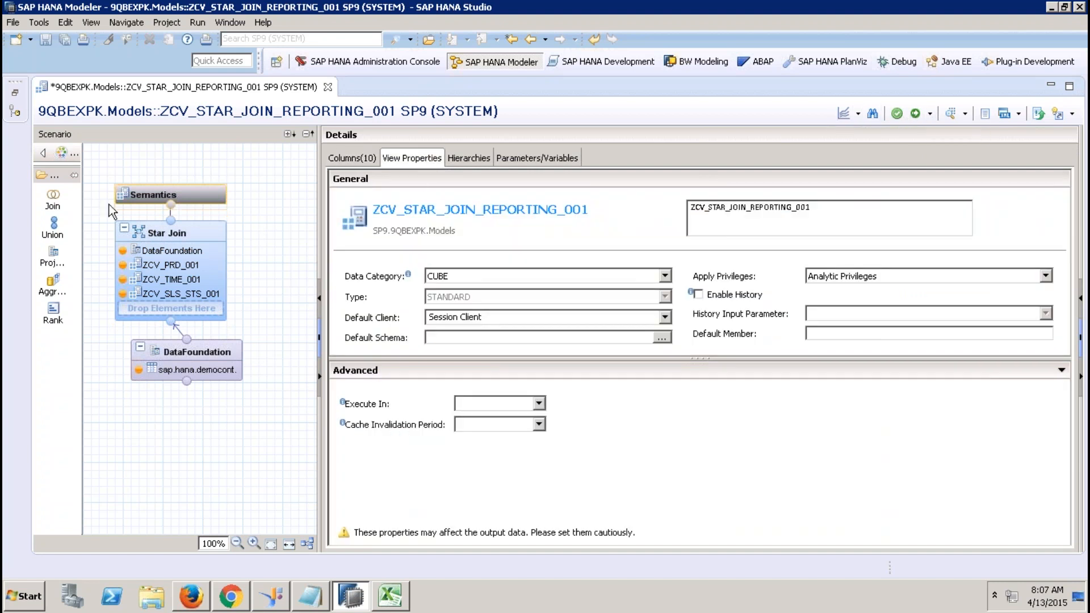
pyautogui.click(14, 95)
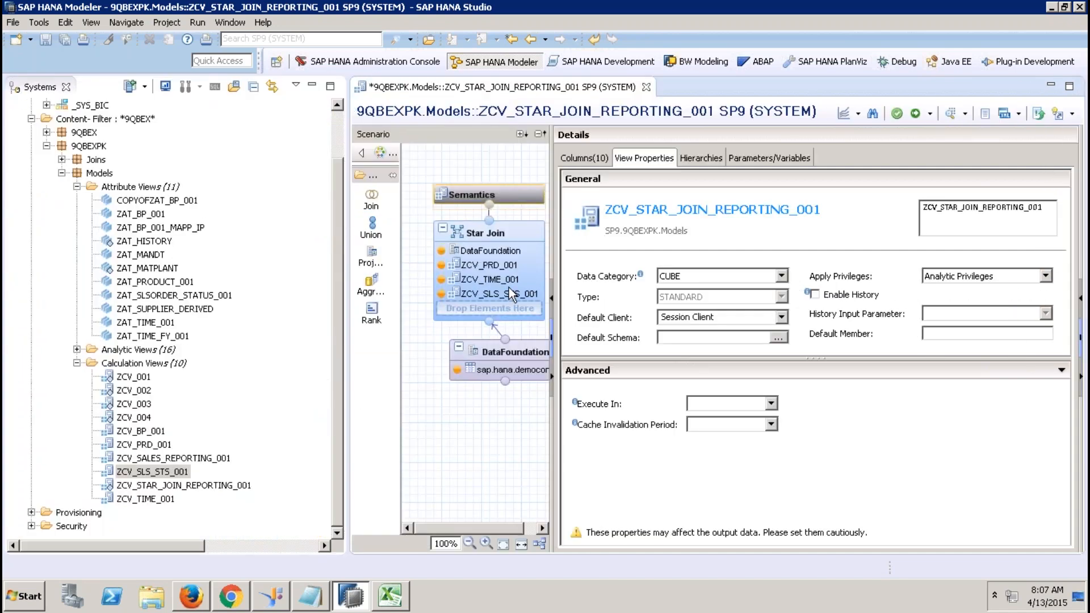
# Show the Star Join diagram and repeatedly try to drop ZAT_BP_001 into it.
pyautogui.click(513, 267)
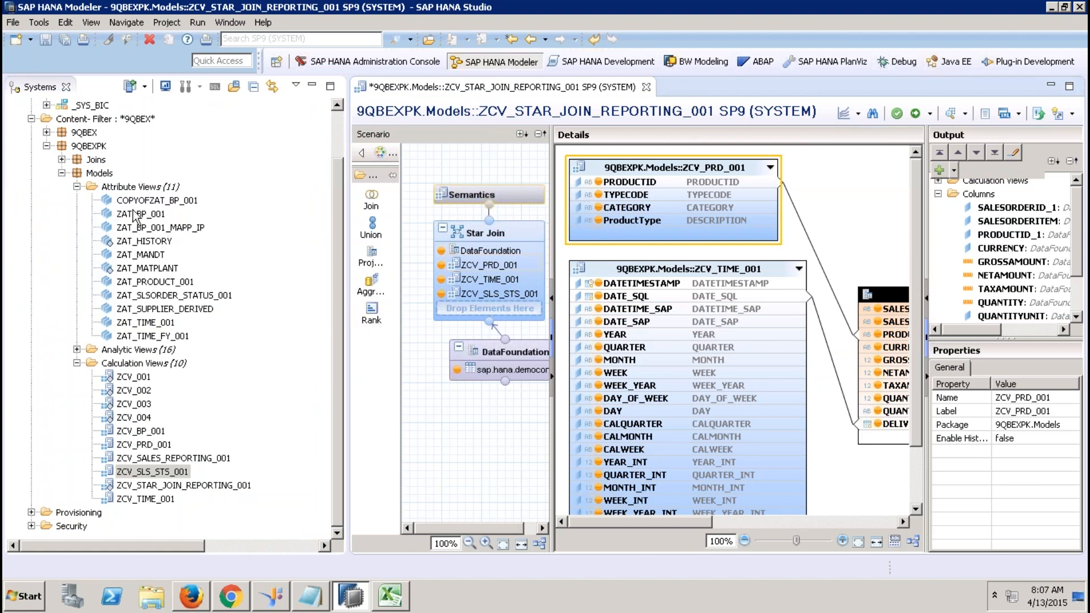
pyautogui.moveTo(141, 213); pyautogui.dragTo(490, 321)
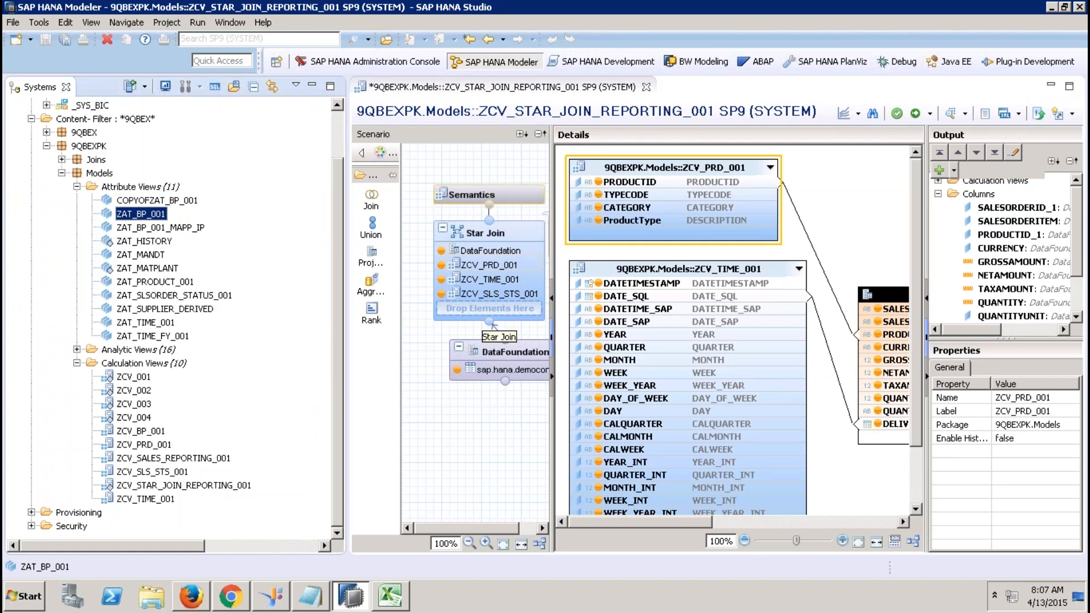
pyautogui.moveTo(143, 215); pyautogui.dragTo(432, 436)
pyautogui.moveTo(452, 347); pyautogui.dragTo(245, 287)
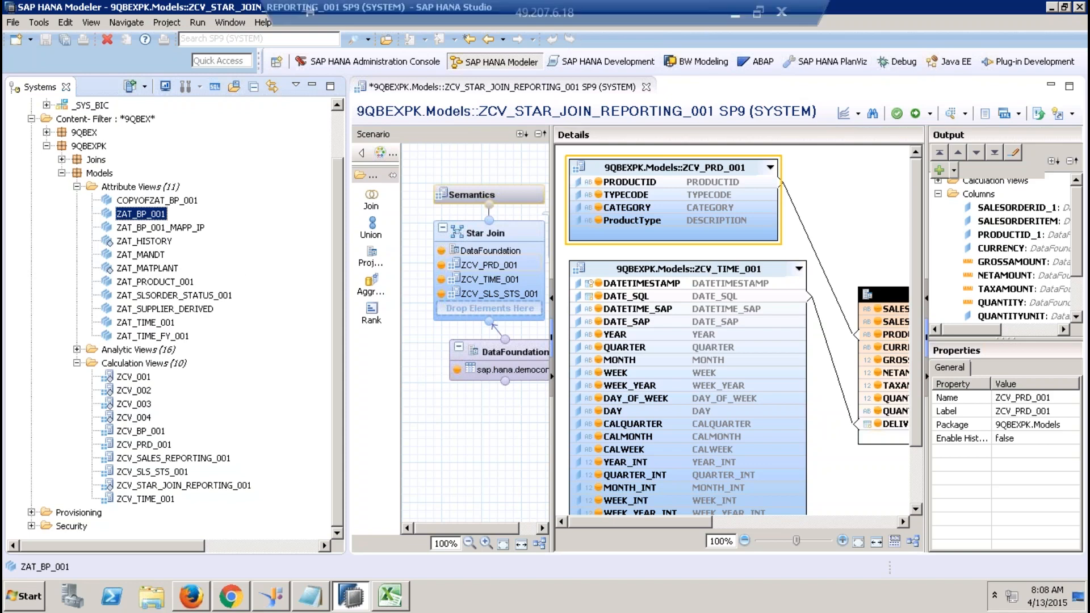
# Activate ZCV_STAR_JOIN_REPORTING_001, briefly check Excel, then close the activation job log.
pyautogui.click(916, 114)
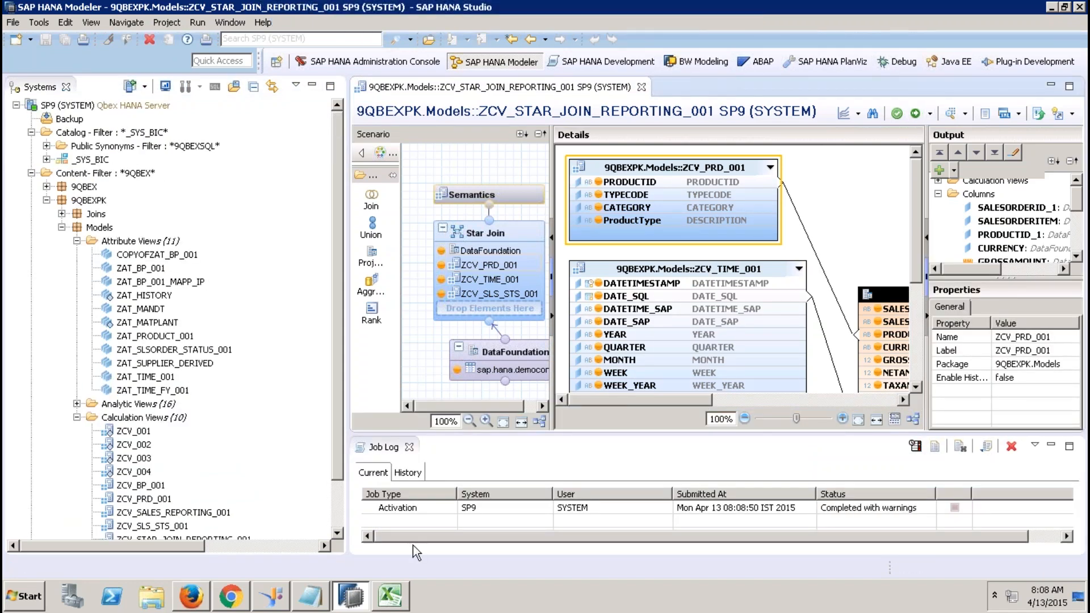
pyautogui.click(390, 596)
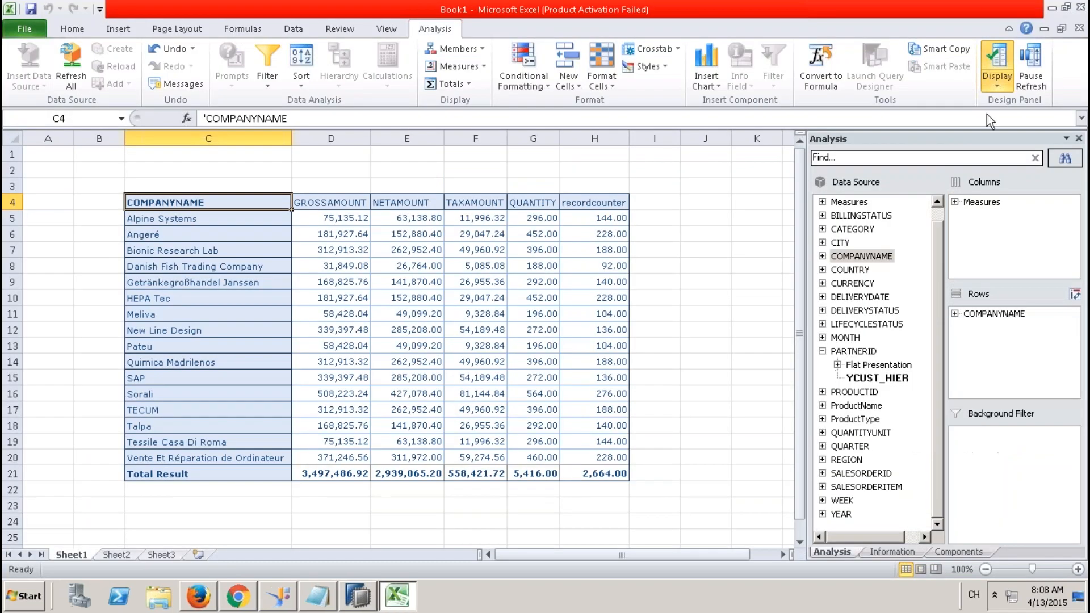
pyautogui.click(360, 598)
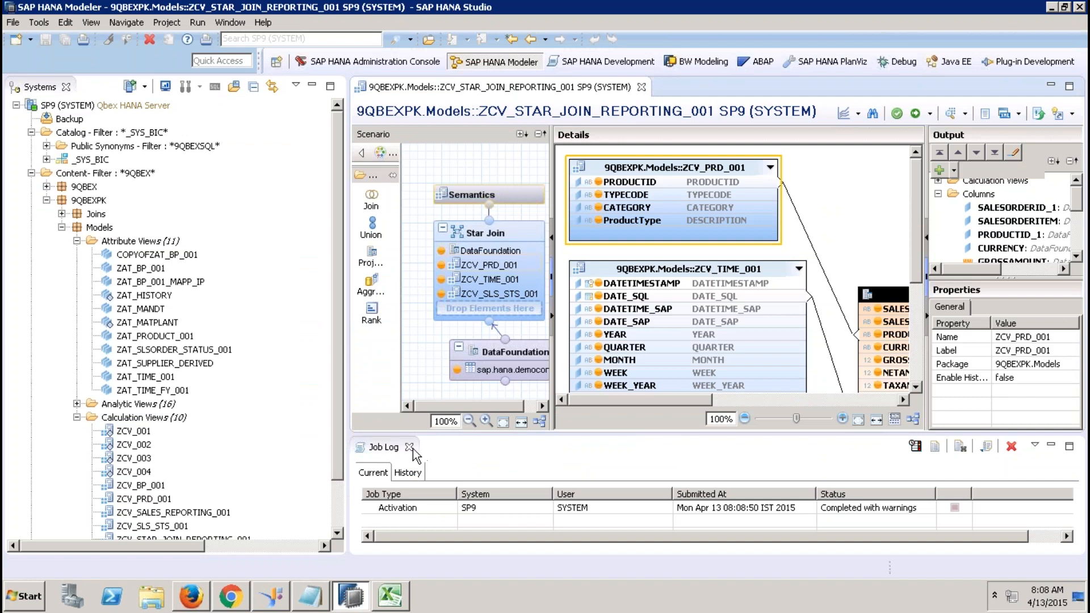
pyautogui.click(409, 448)
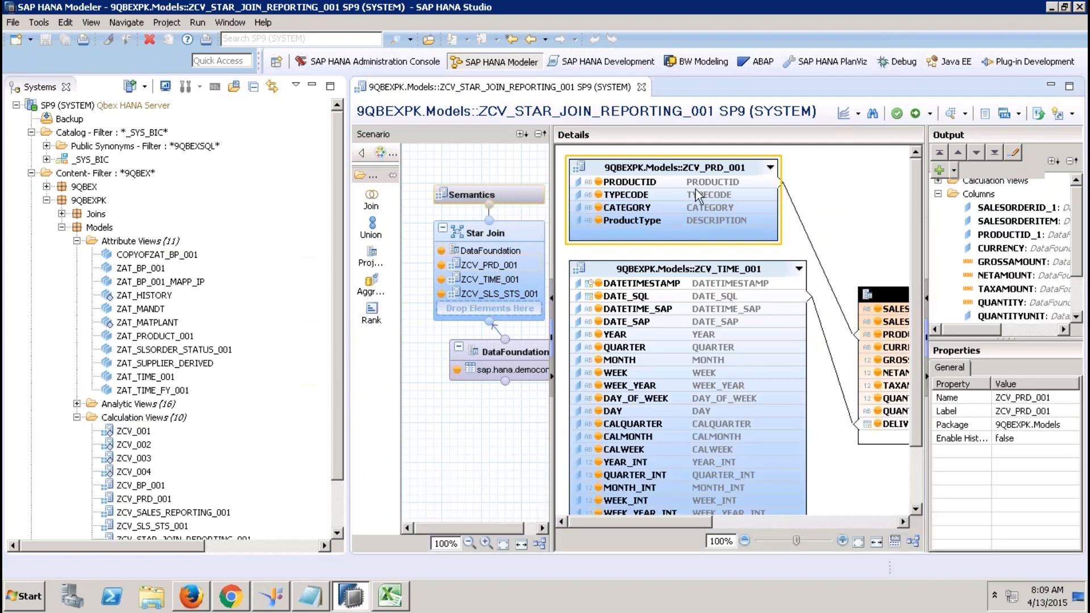
pyautogui.click(690, 164)
pyautogui.click(148, 271)
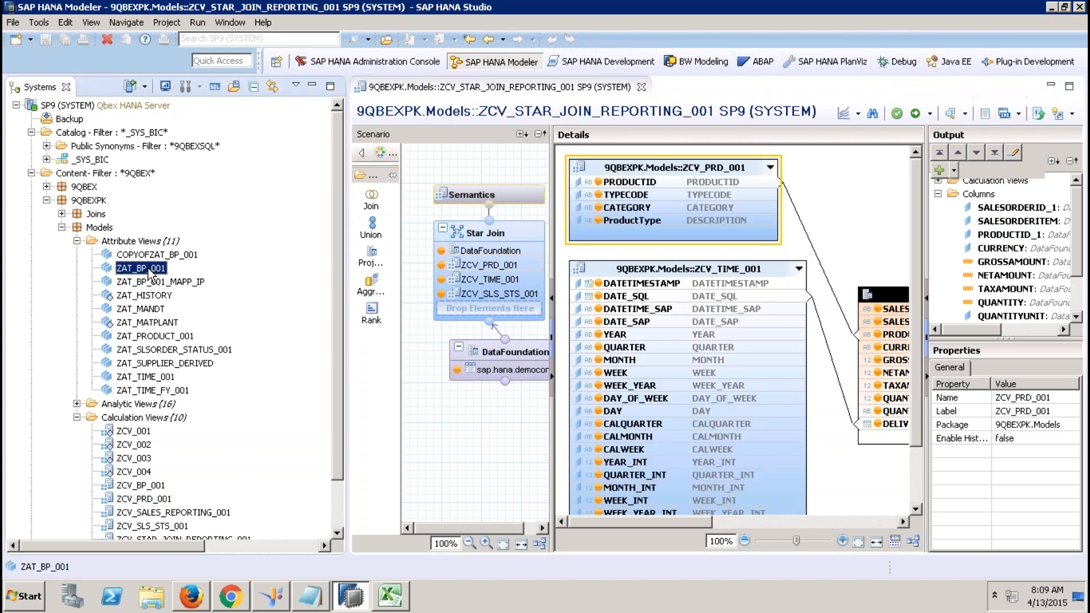
pyautogui.moveTo(148, 273); pyautogui.dragTo(470, 453)
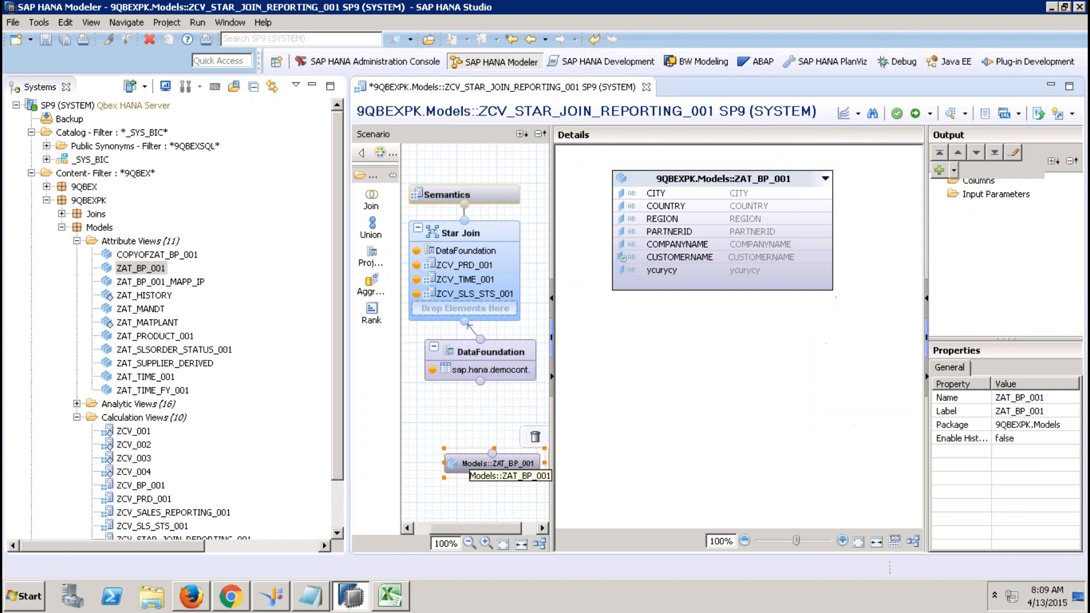
pyautogui.click(535, 437)
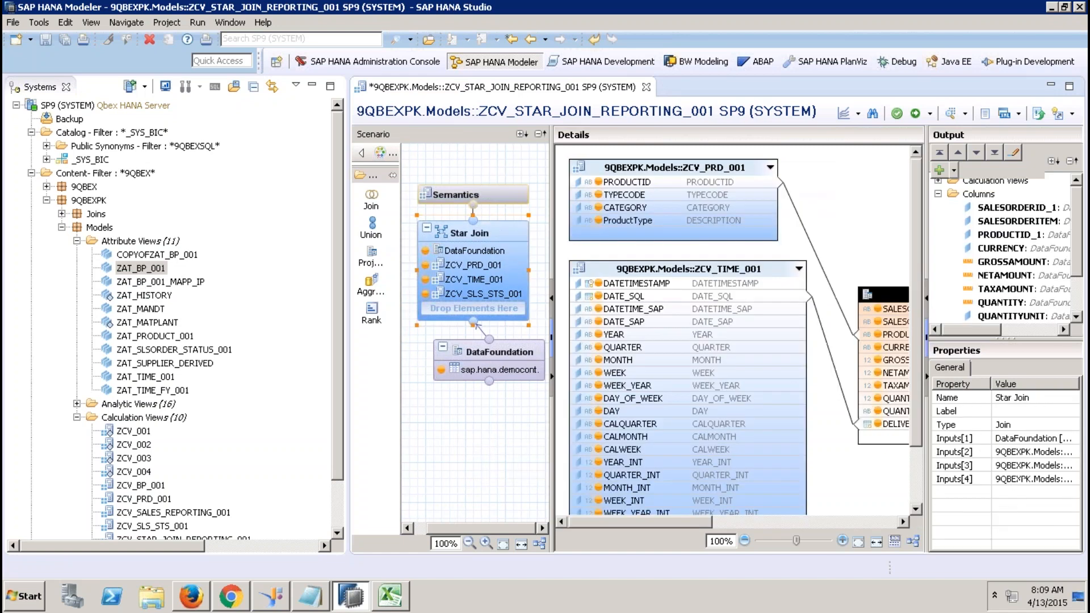
pyautogui.moveTo(151, 269); pyautogui.dragTo(486, 266)
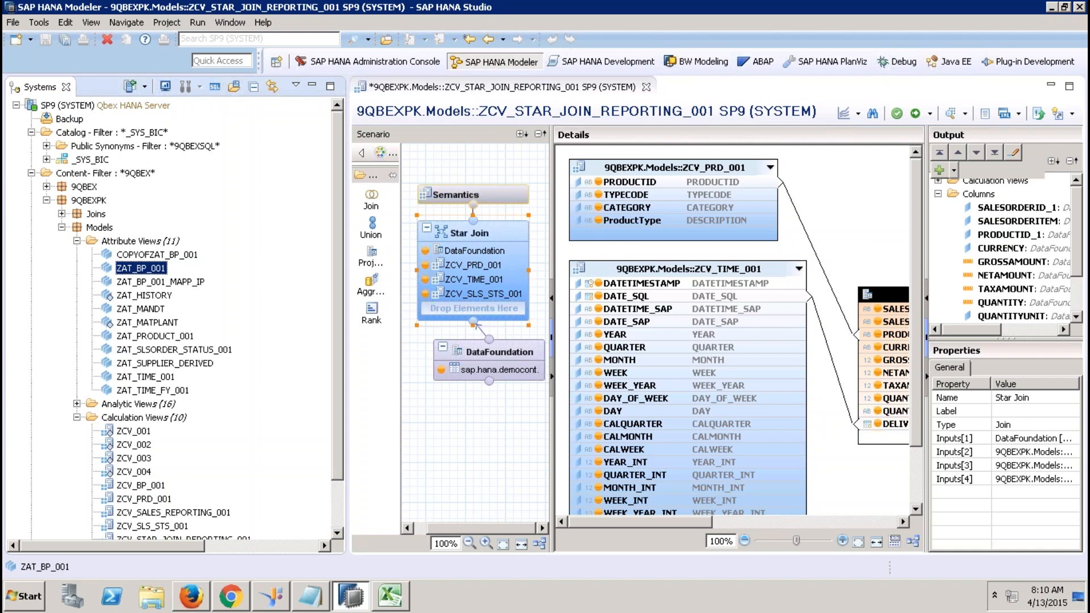
# Add a Projection_1 node to the scenario and feed it ZAT_BP_001.
pyautogui.moveTo(378, 253); pyautogui.dragTo(460, 471)
pyautogui.moveTo(160, 269); pyautogui.dragTo(475, 502)
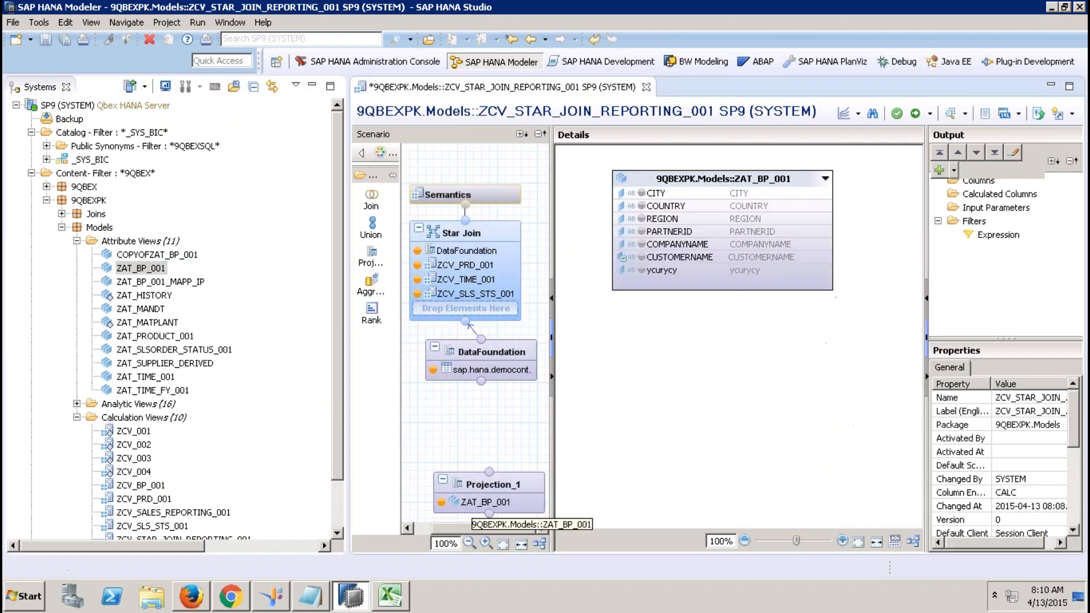
pyautogui.moveTo(159, 269); pyautogui.dragTo(253, 317)
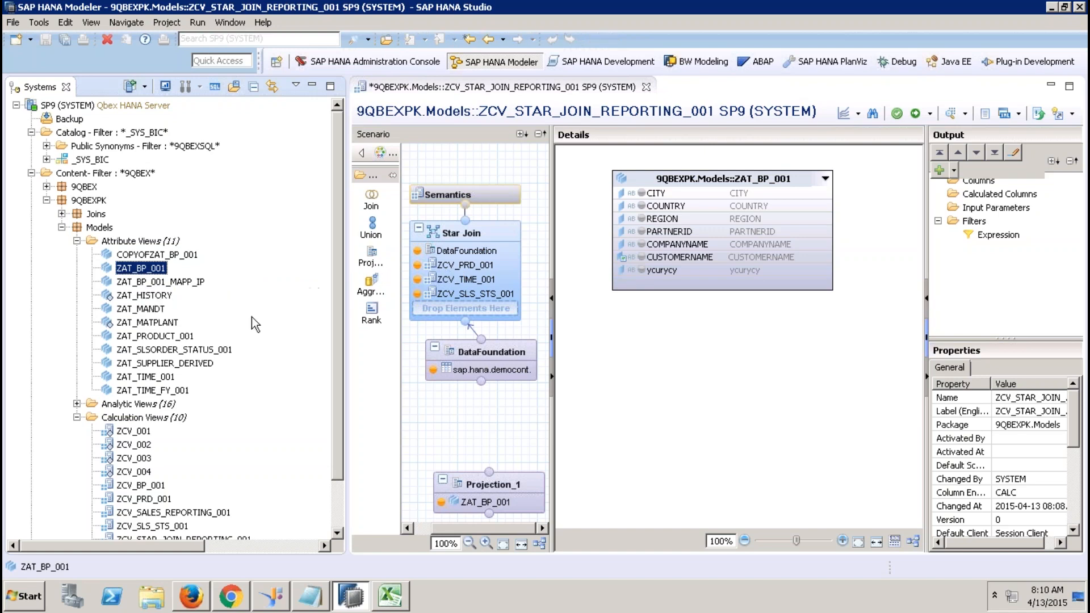
# Delete the Projection_1 node and confirm the removal.
pyautogui.moveTo(516, 488)
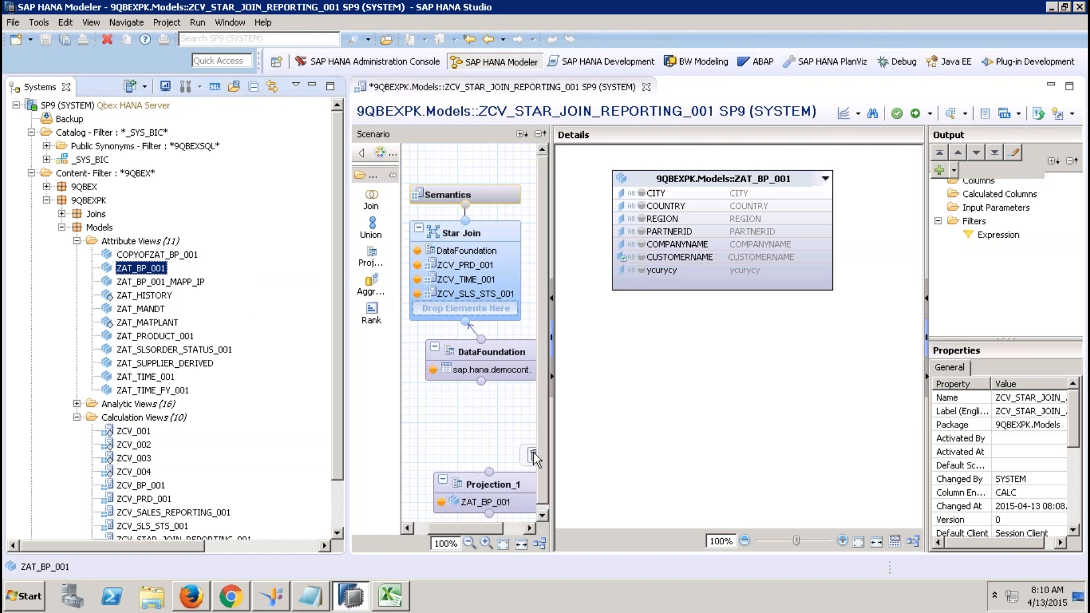
pyautogui.click(533, 455)
pyautogui.click(621, 306)
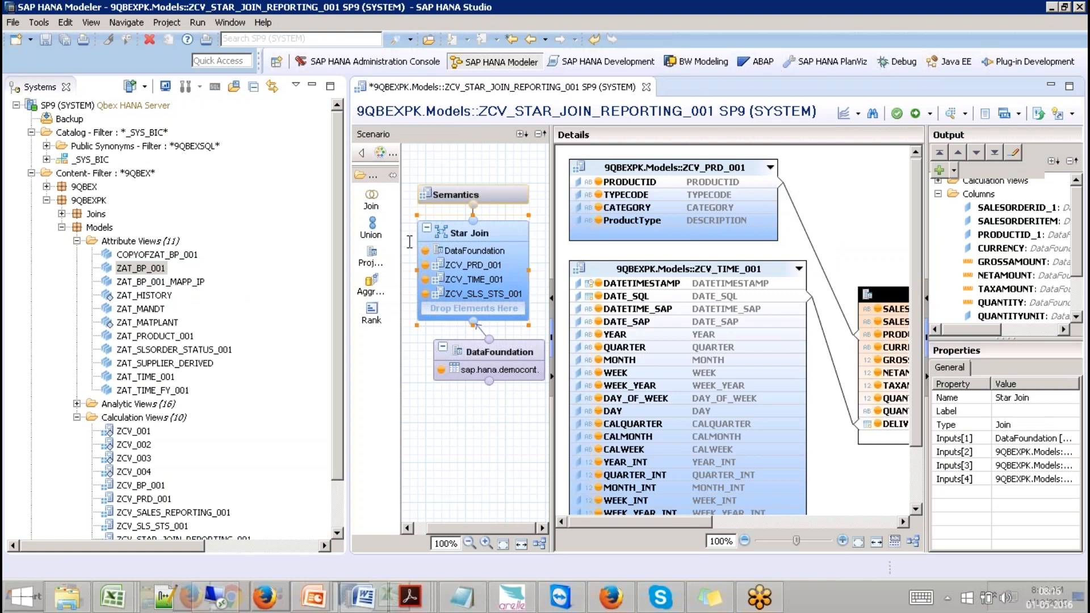
# Add a Projection_1 node fed by the ZAN_SALES_001 analytic view, then request its deletion.
pyautogui.click(76, 404)
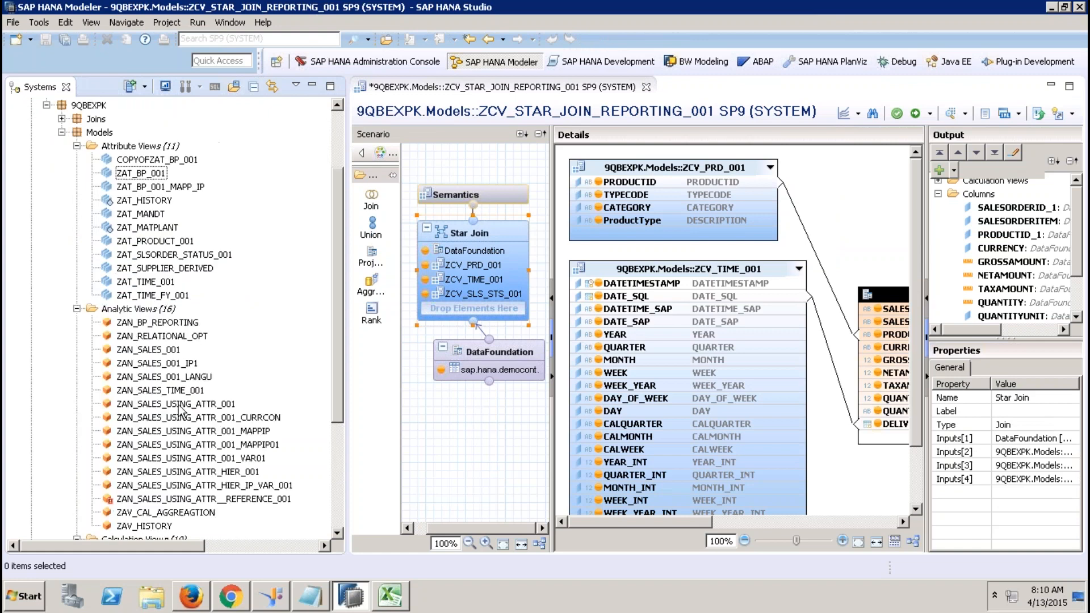
pyautogui.moveTo(163, 350); pyautogui.dragTo(459, 437)
pyautogui.click(372, 259)
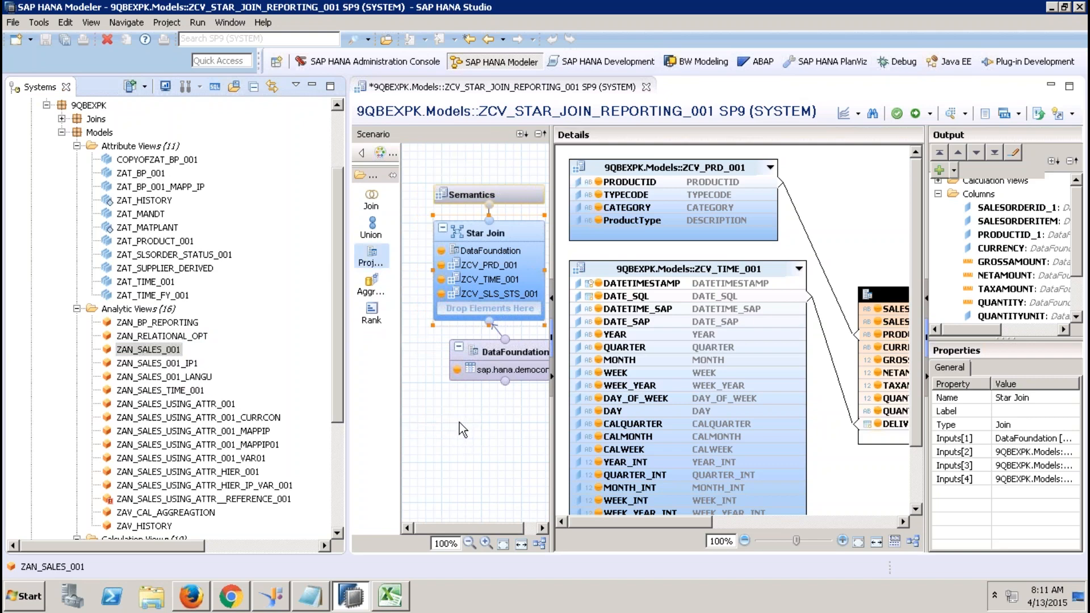
pyautogui.click(475, 454)
pyautogui.moveTo(132, 355); pyautogui.dragTo(477, 501)
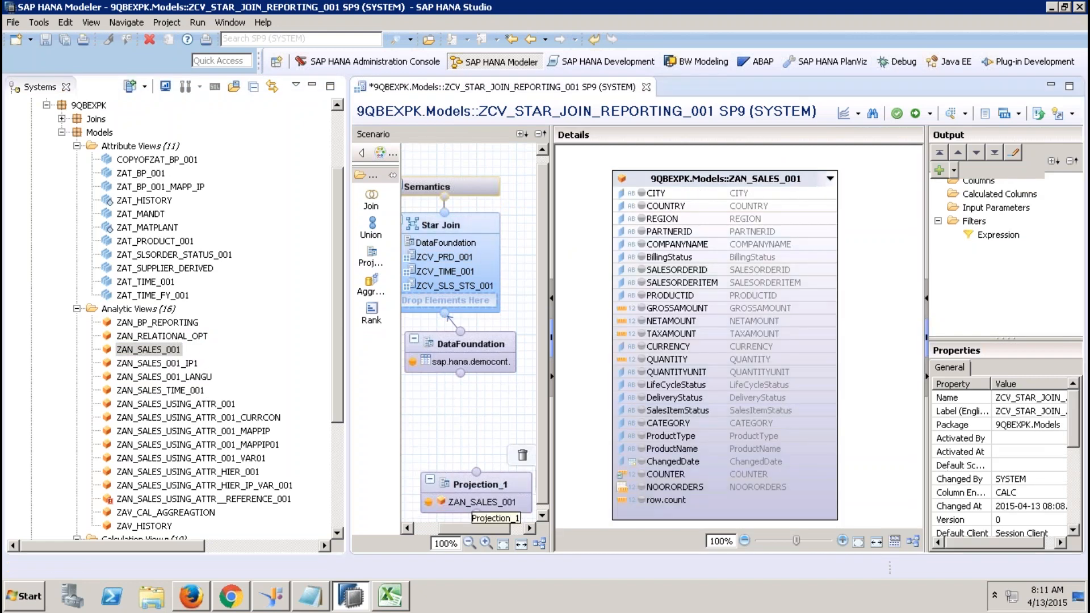
pyautogui.click(522, 457)
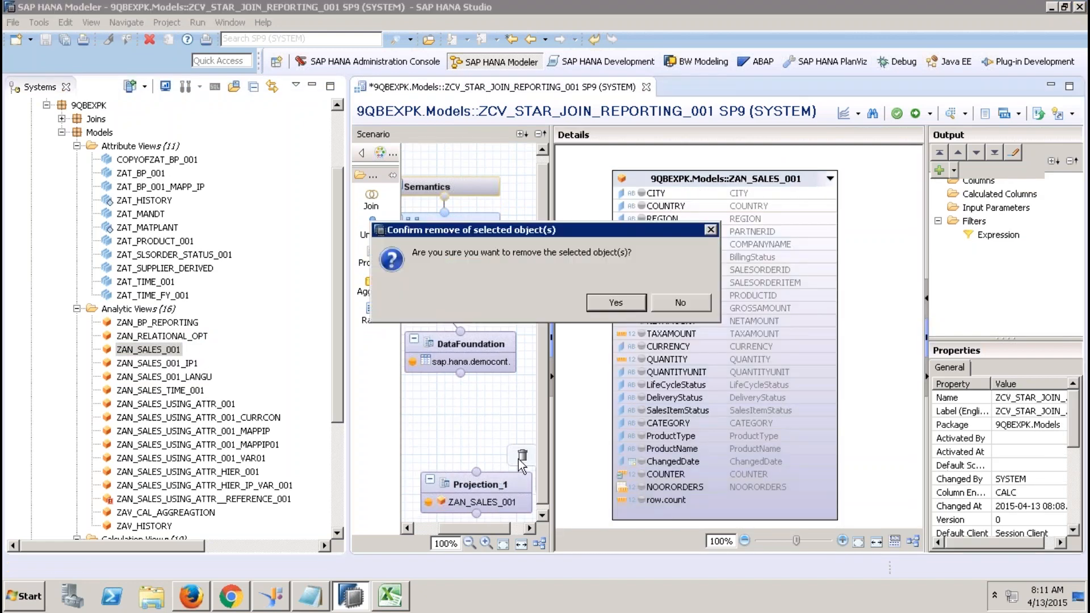
# Confirm removing Projection_1, hide the content tree, and reactivate ZCV_STAR_JOIN_REPORTING_001.
pyautogui.click(615, 303)
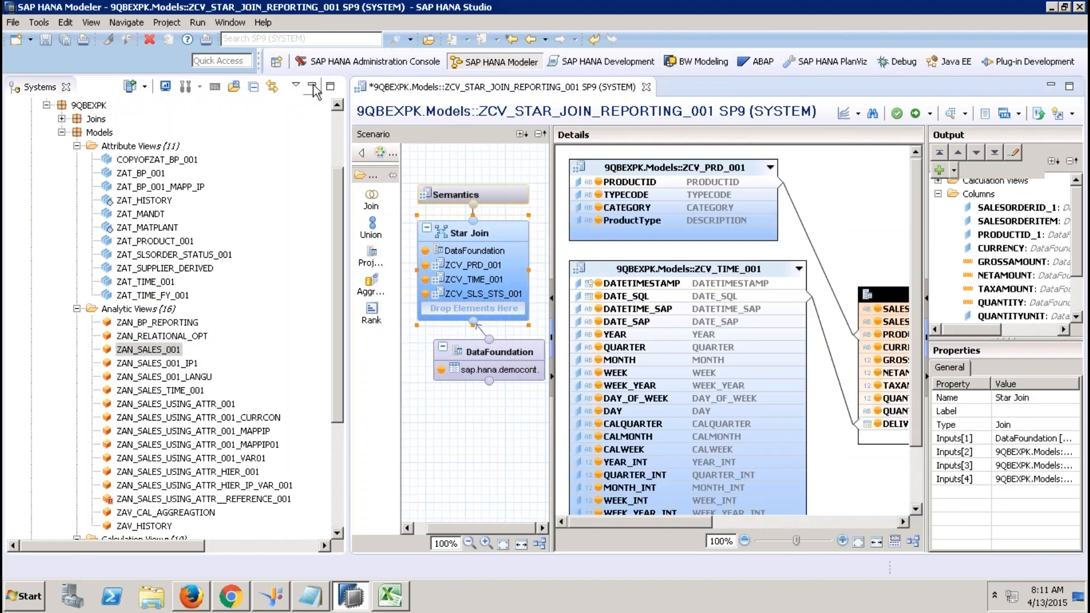
pyautogui.click(317, 82)
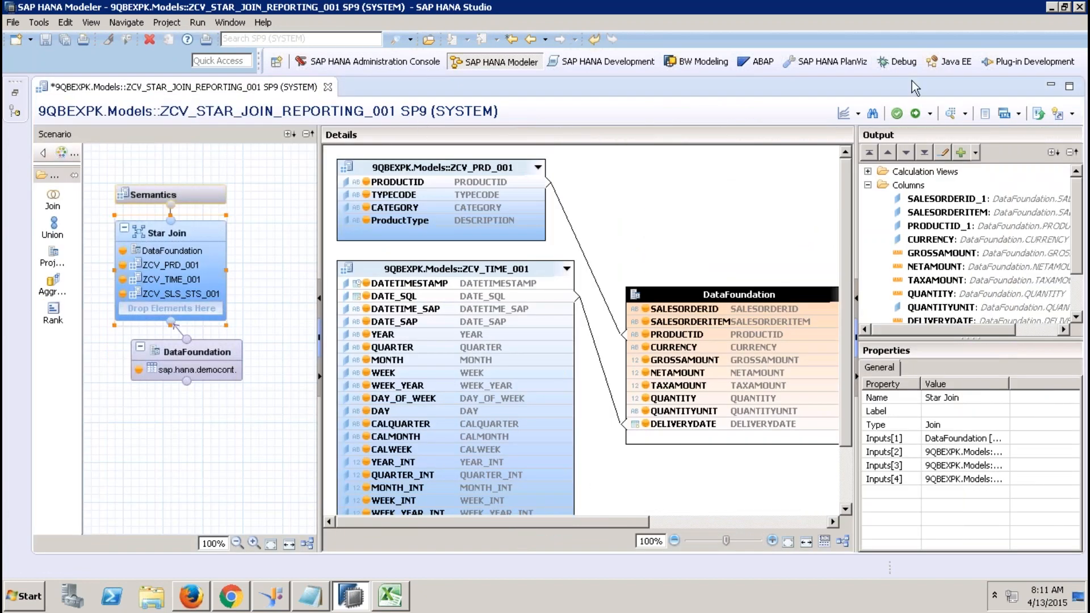
pyautogui.click(915, 114)
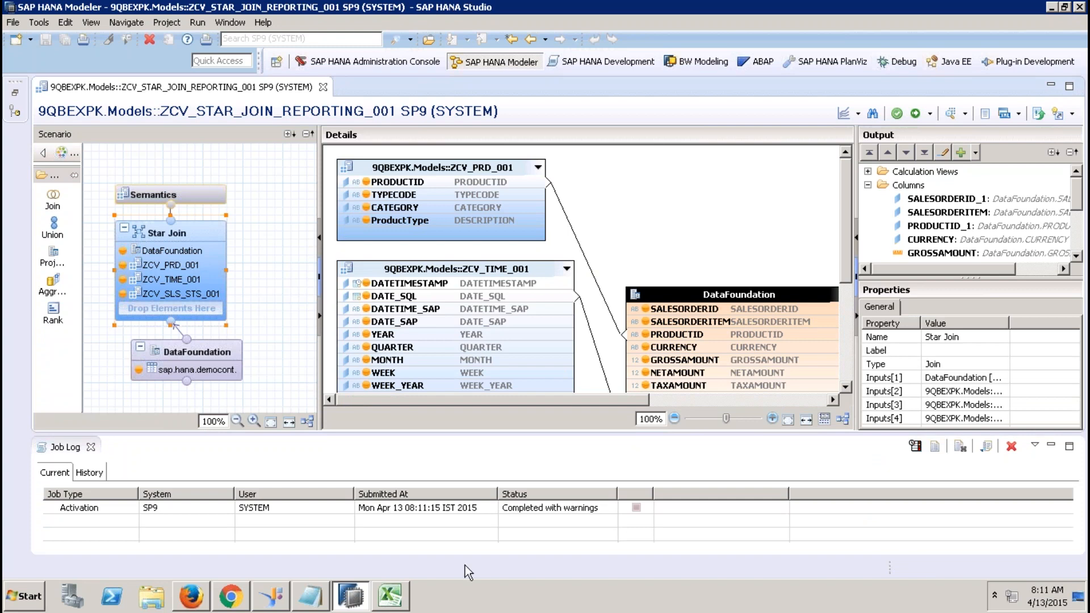
# In Excel, close Book1 without saving and create a new blank workbook.
pyautogui.click(391, 596)
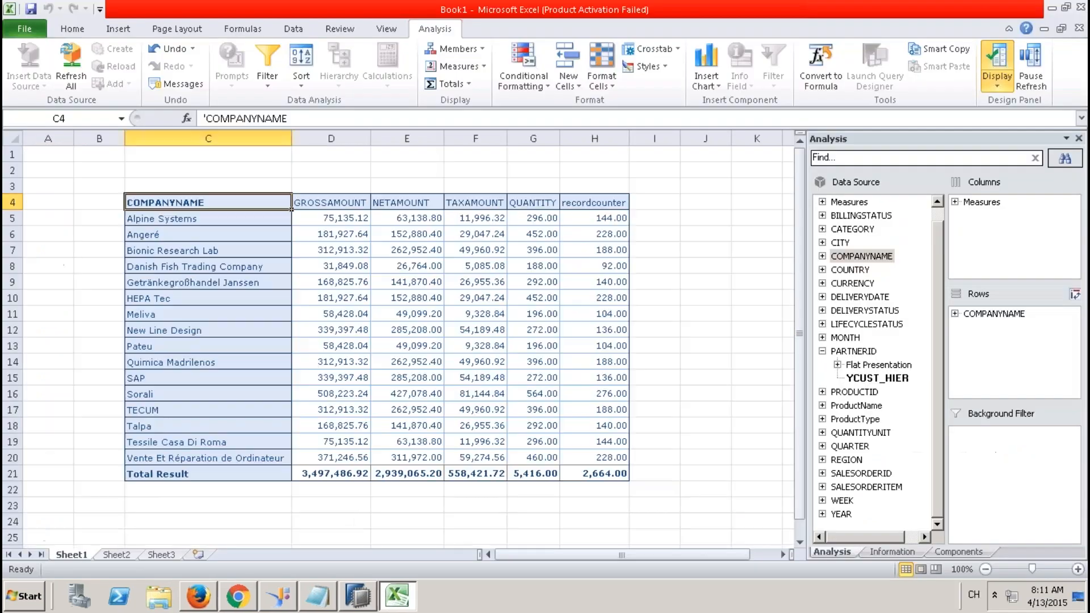
pyautogui.click(1079, 28)
pyautogui.click(567, 311)
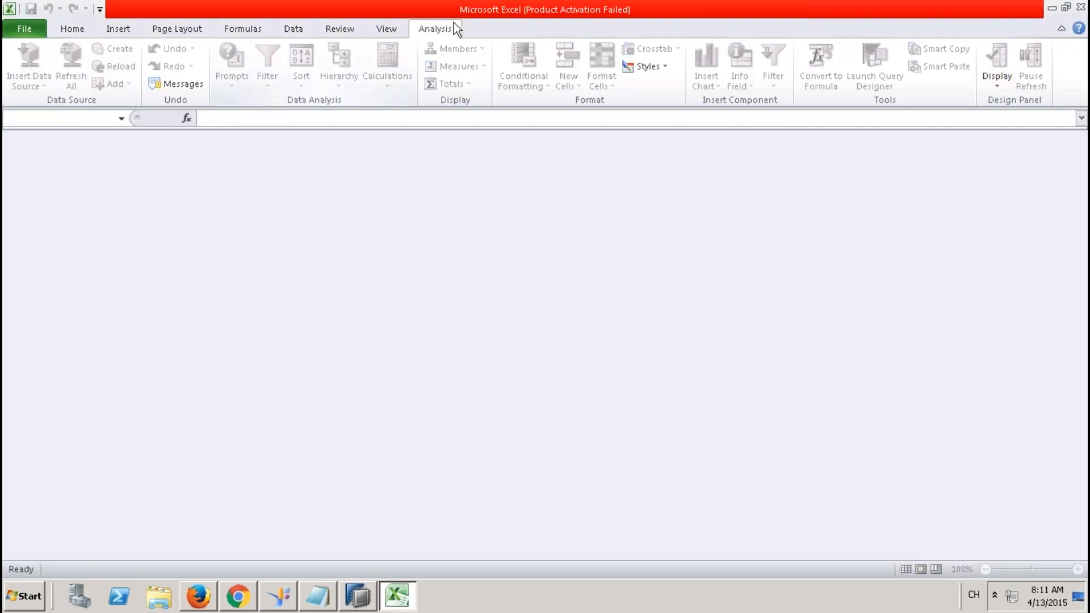
pyautogui.click(31, 29)
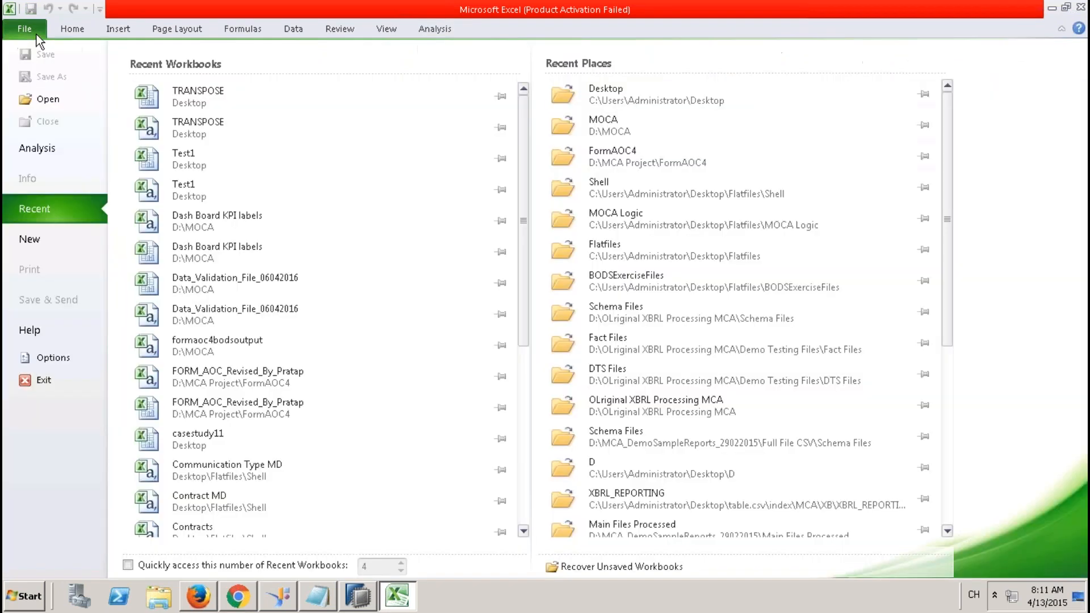
pyautogui.click(50, 241)
pyautogui.doubleClick(159, 152)
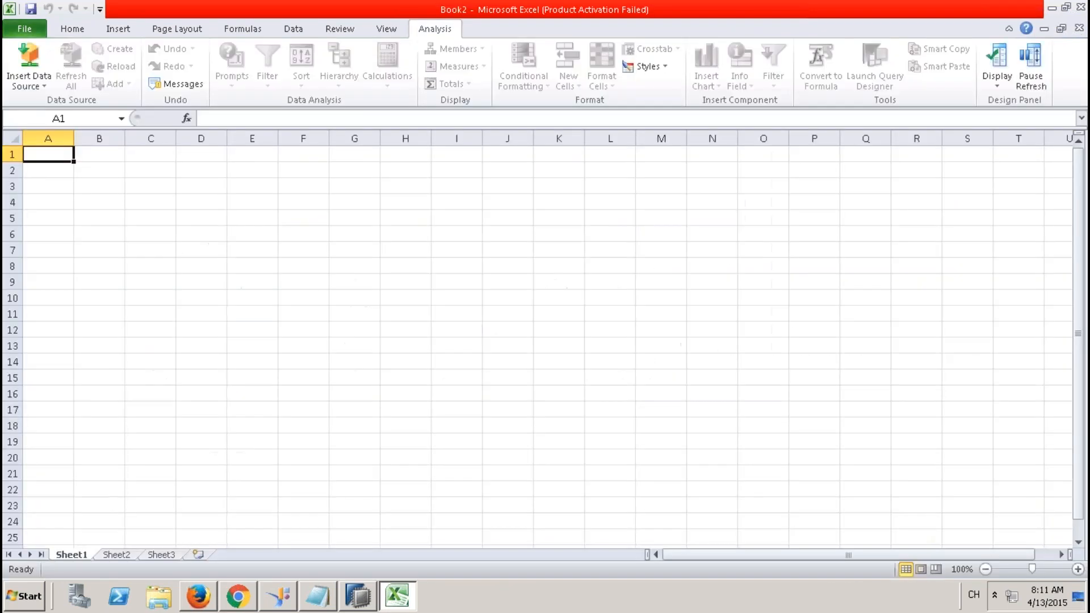
# Insert ZCV_STAR_JOIN_REPORTING_001 at cell C3 after refreshing the Models folder in the data source chooser.
pyautogui.click(161, 187)
pyautogui.click(44, 86)
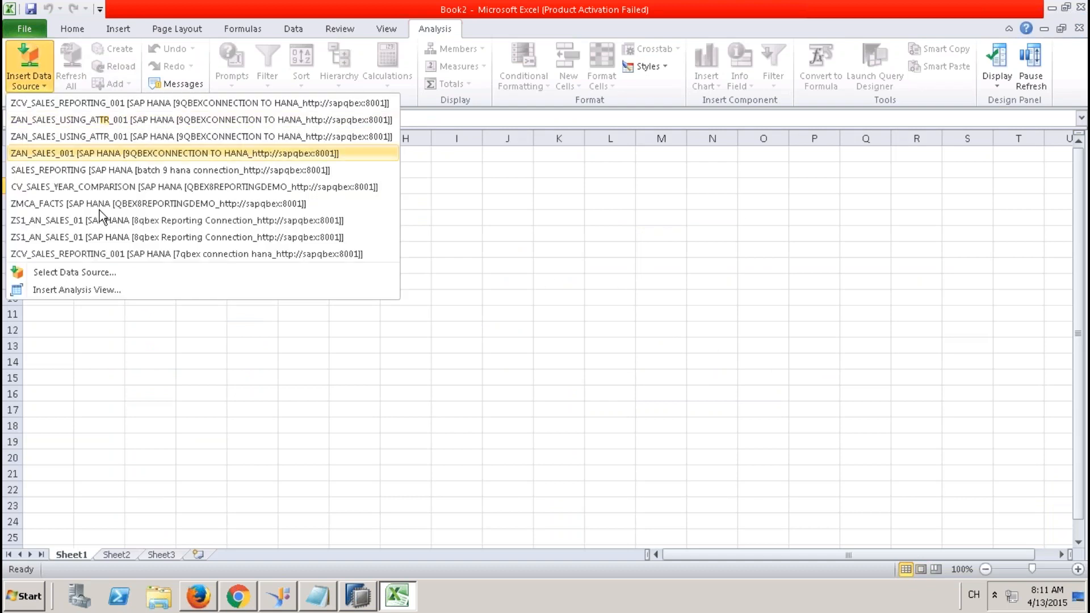
pyautogui.click(107, 275)
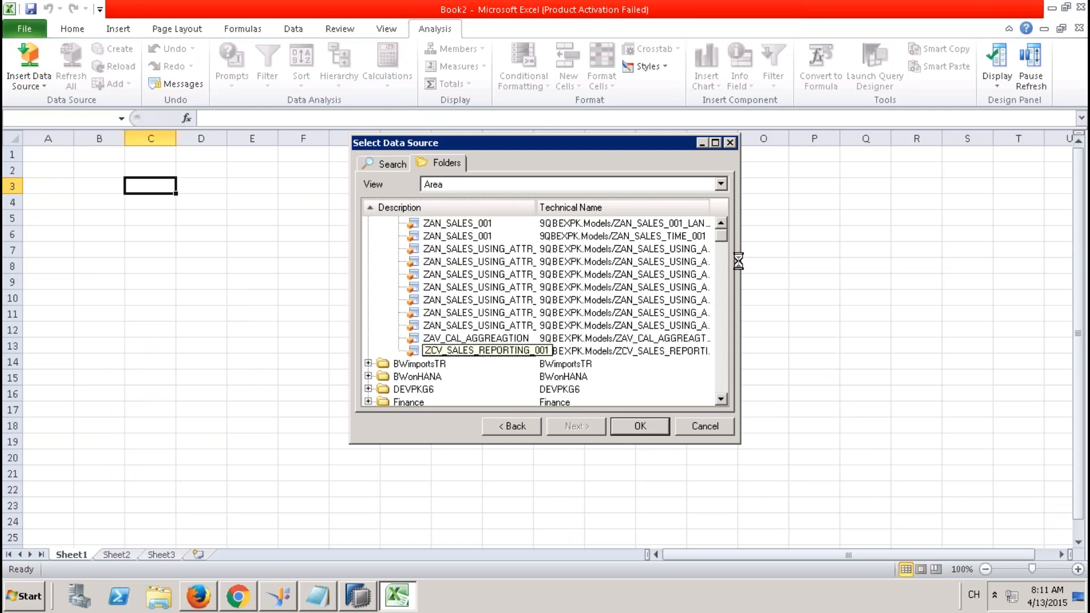
pyautogui.click(721, 223)
pyautogui.click(721, 224)
pyautogui.click(721, 224)
pyautogui.click(721, 224)
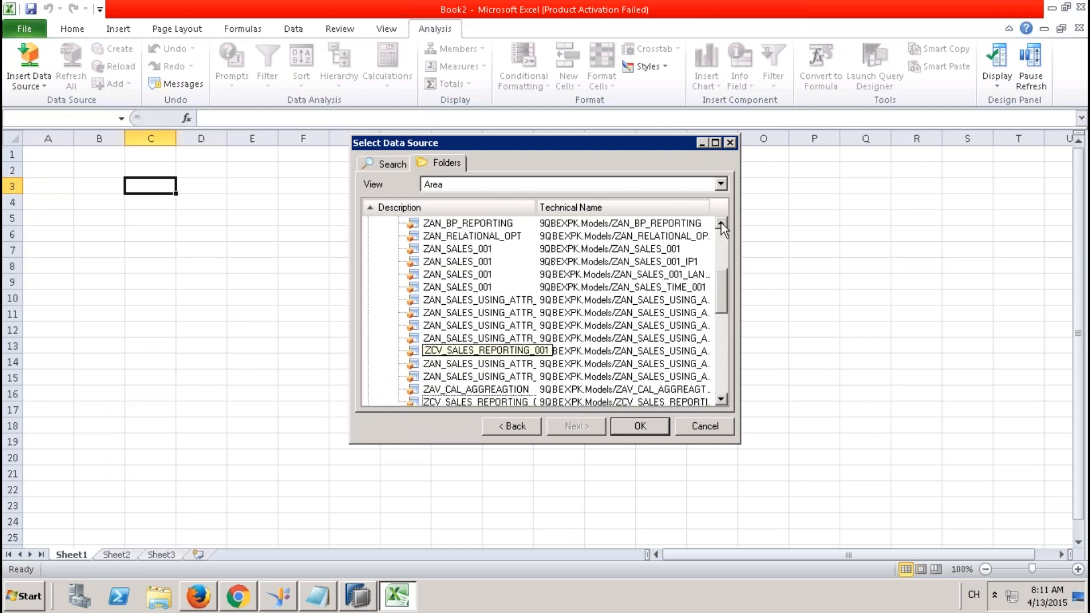
pyautogui.click(721, 223)
pyautogui.click(721, 224)
pyautogui.click(721, 224)
pyautogui.click(426, 236)
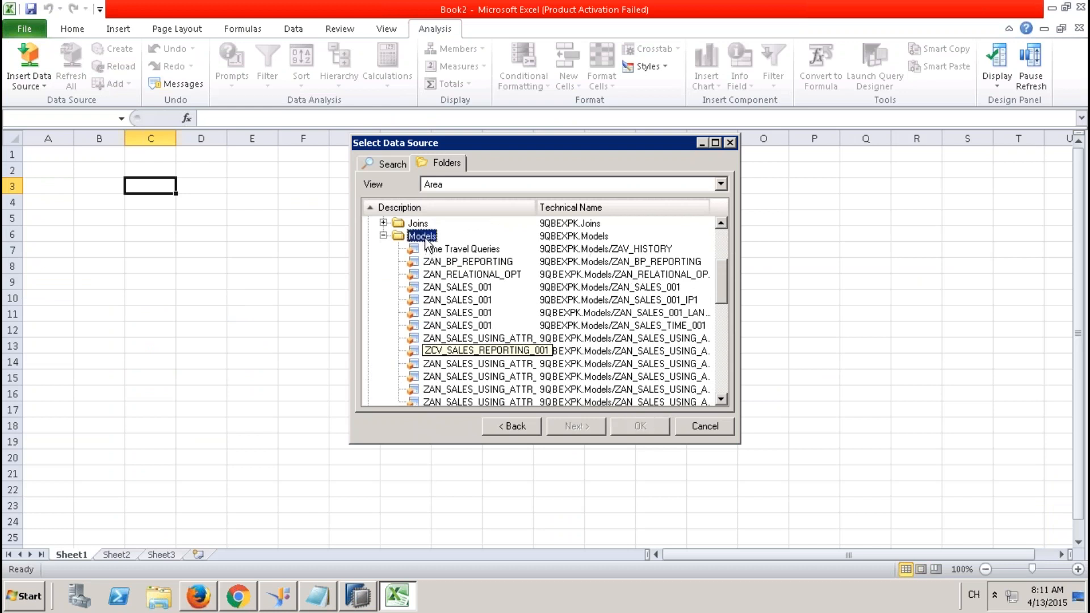
pyautogui.rightClick(429, 238)
pyautogui.click(457, 247)
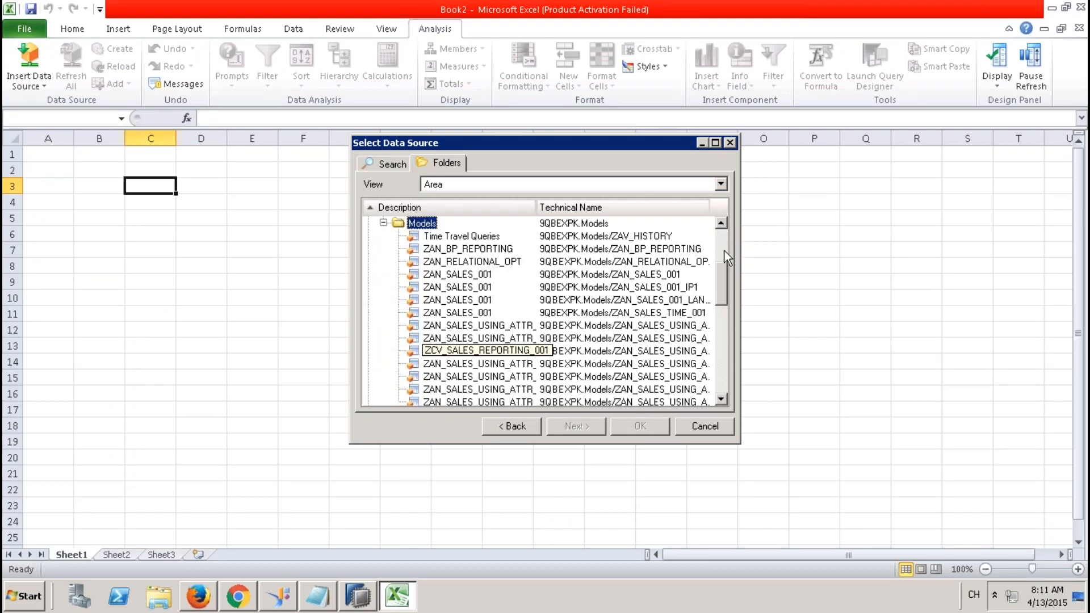
pyautogui.moveTo(721, 261); pyautogui.dragTo(721, 292)
pyautogui.doubleClick(495, 364)
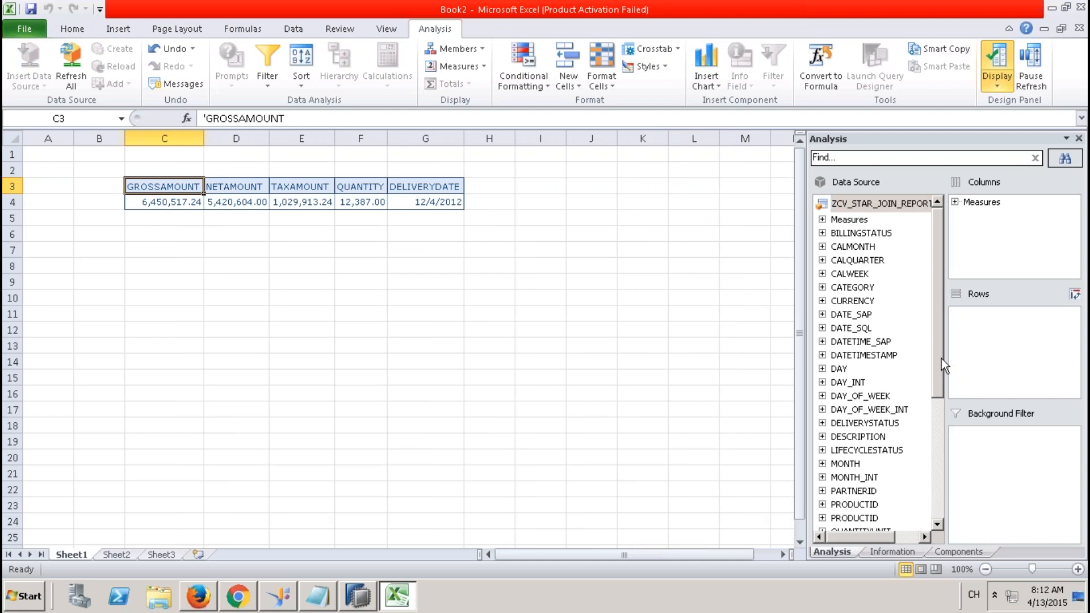
# Scroll through the Data Source field list, then return to SAP HANA Studio.
pyautogui.moveTo(938, 356); pyautogui.dragTo(937, 422)
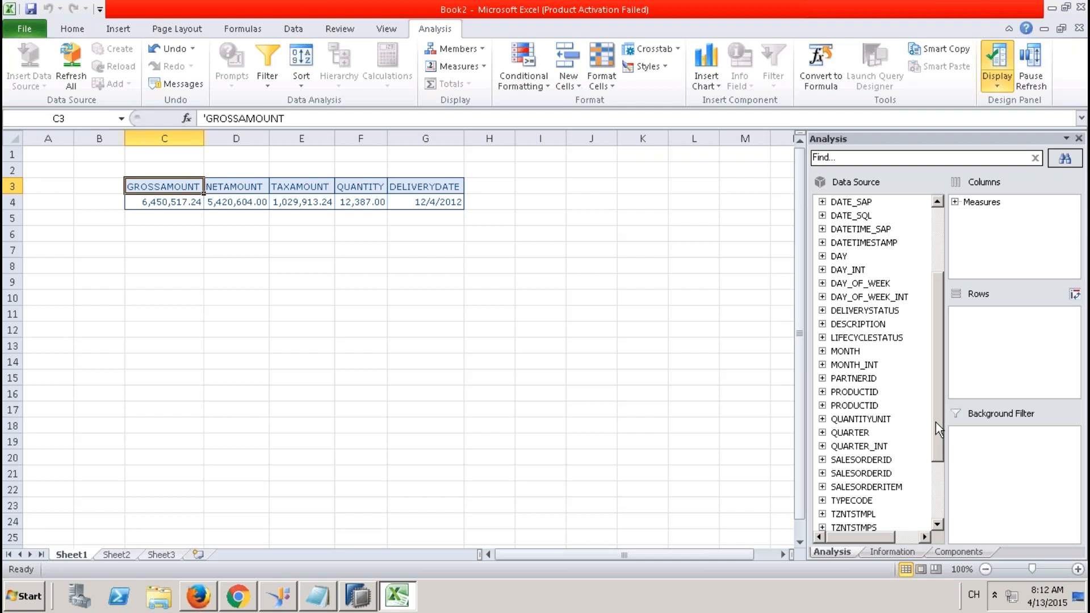
pyautogui.moveTo(936, 423); pyautogui.dragTo(936, 486)
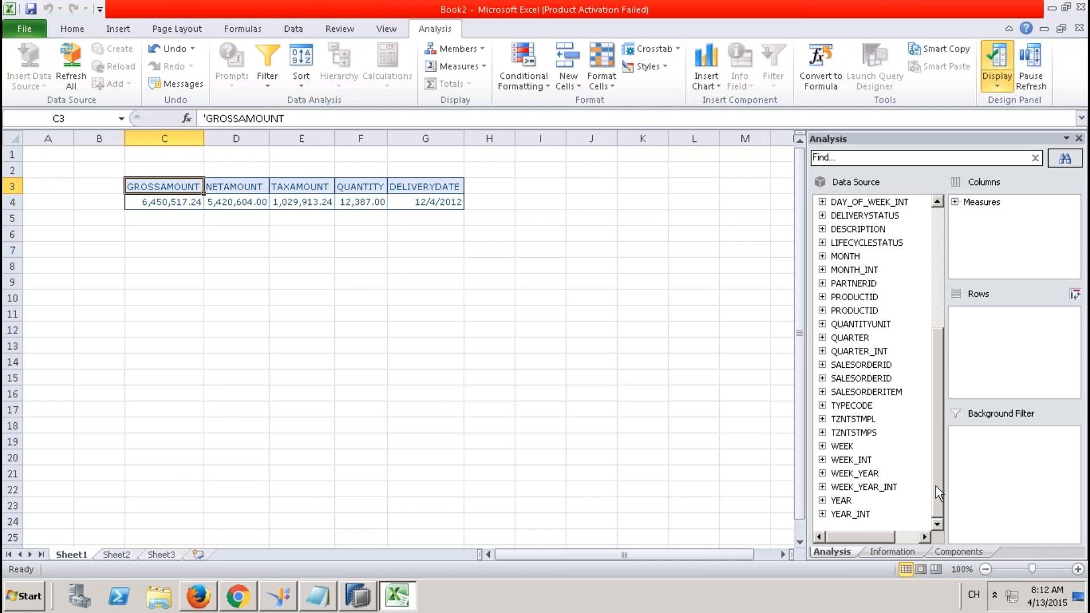
pyautogui.click(358, 597)
# Review the view's Semantics column definitions, close the job log, and go back to Excel.
pyautogui.click(200, 191)
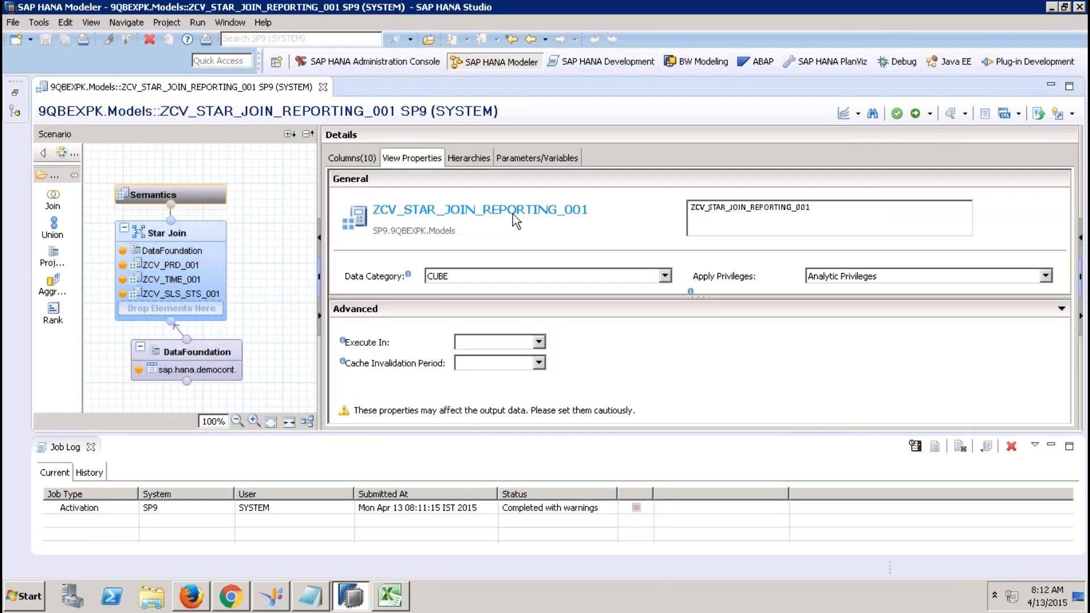
pyautogui.click(353, 159)
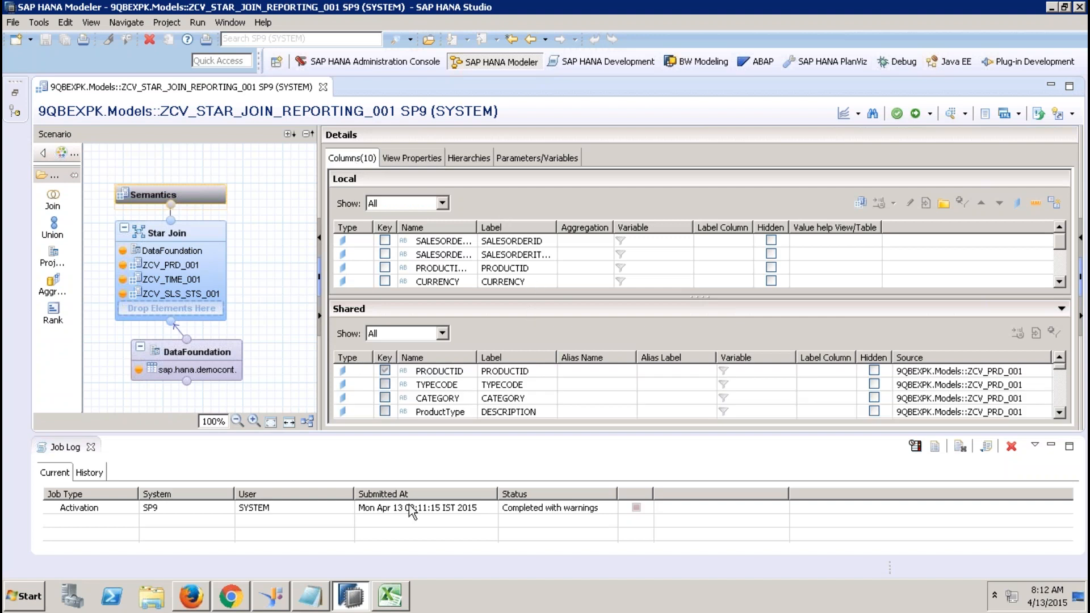
pyautogui.click(91, 446)
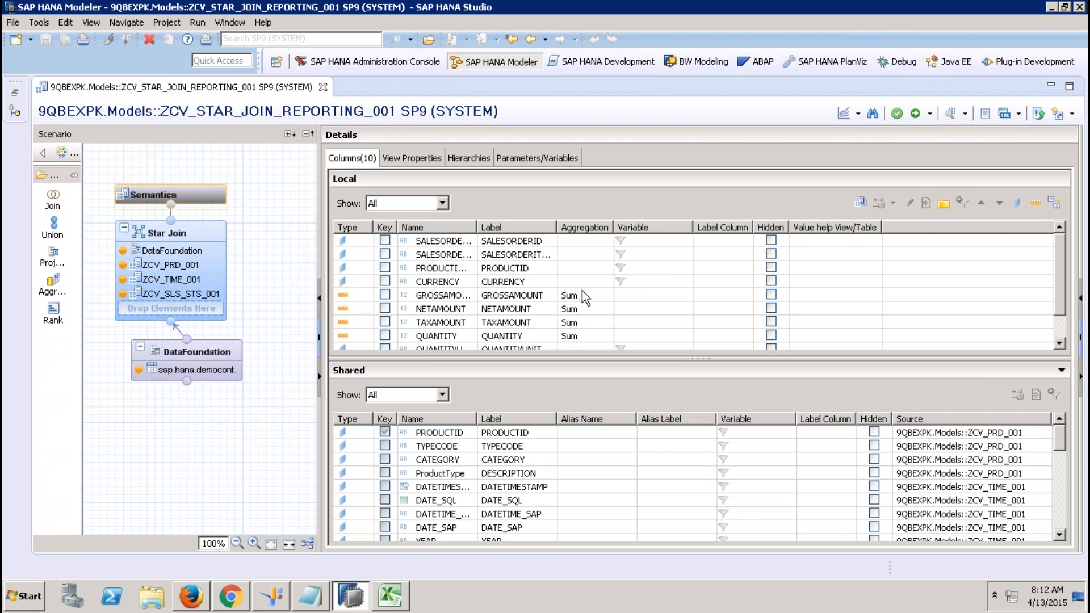
pyautogui.click(390, 596)
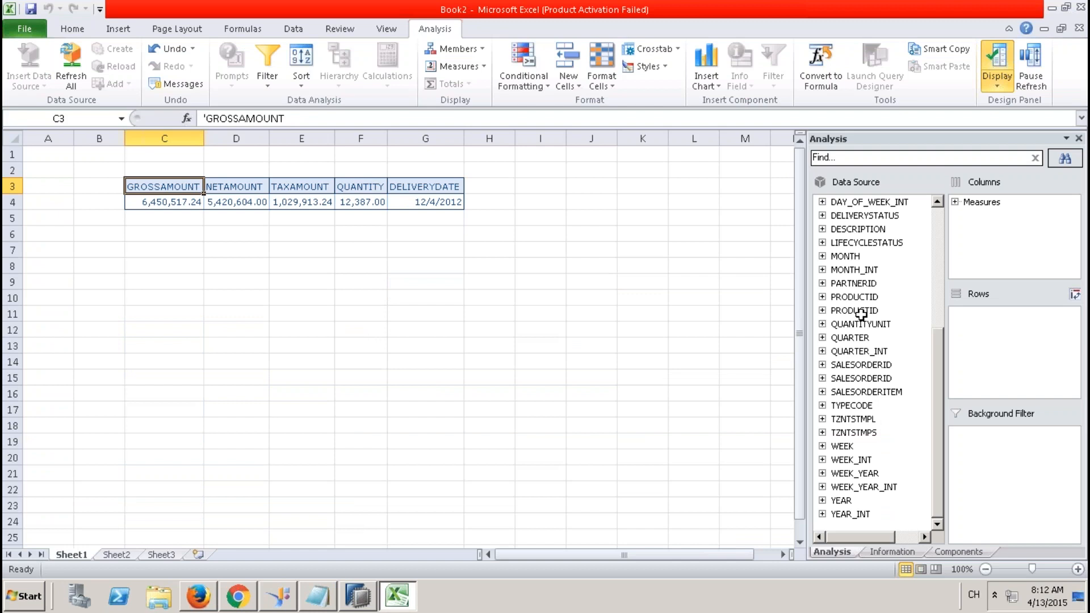
pyautogui.moveTo(842, 501); pyautogui.dragTo(954, 369)
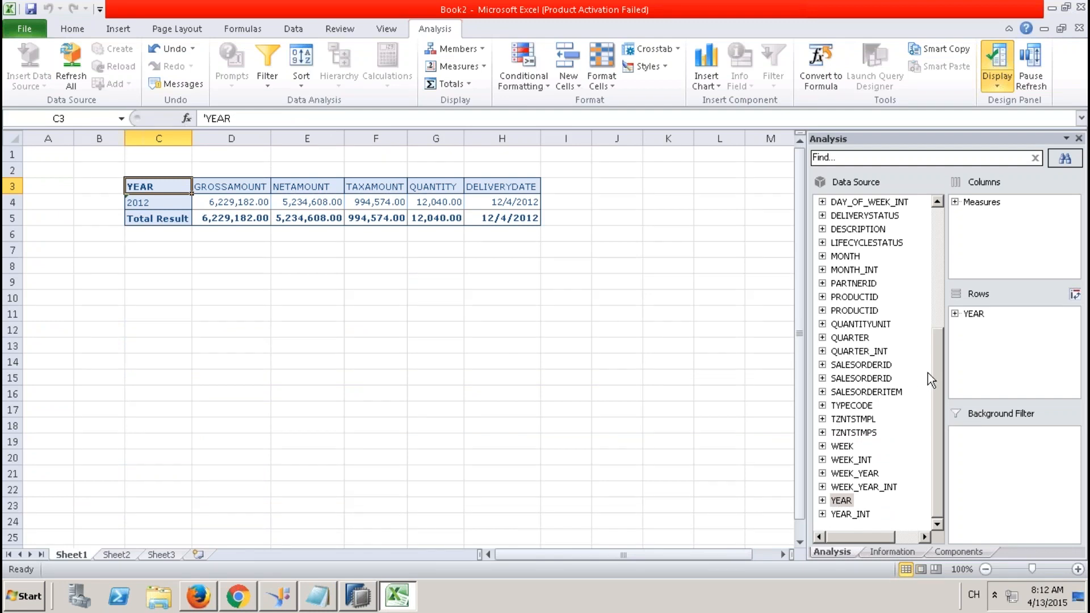
pyautogui.moveTo(845, 256); pyautogui.dragTo(959, 343)
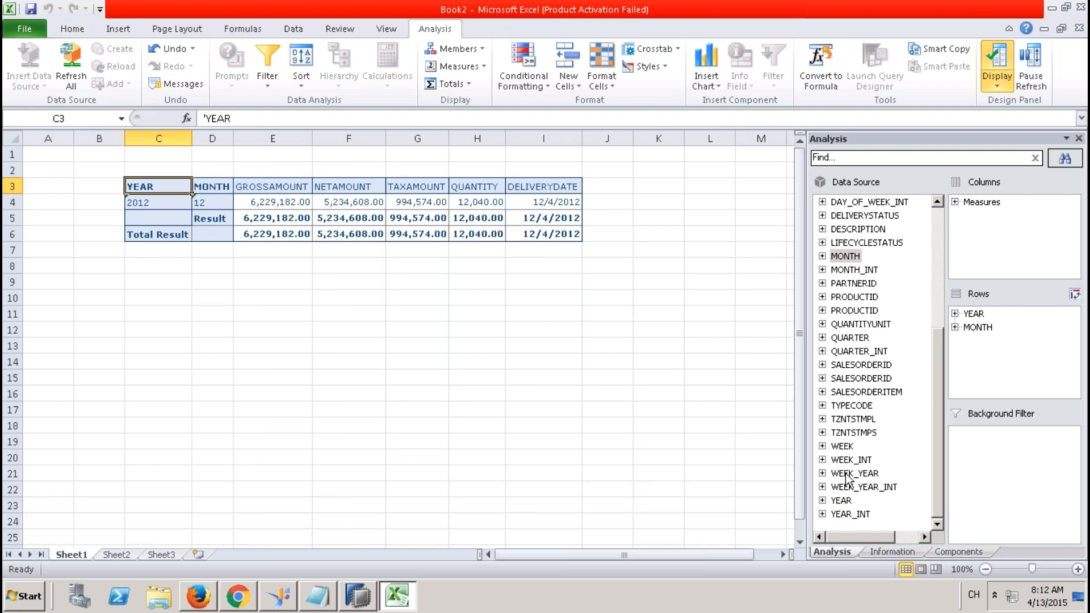
pyautogui.moveTo(842, 446); pyautogui.dragTo(953, 392)
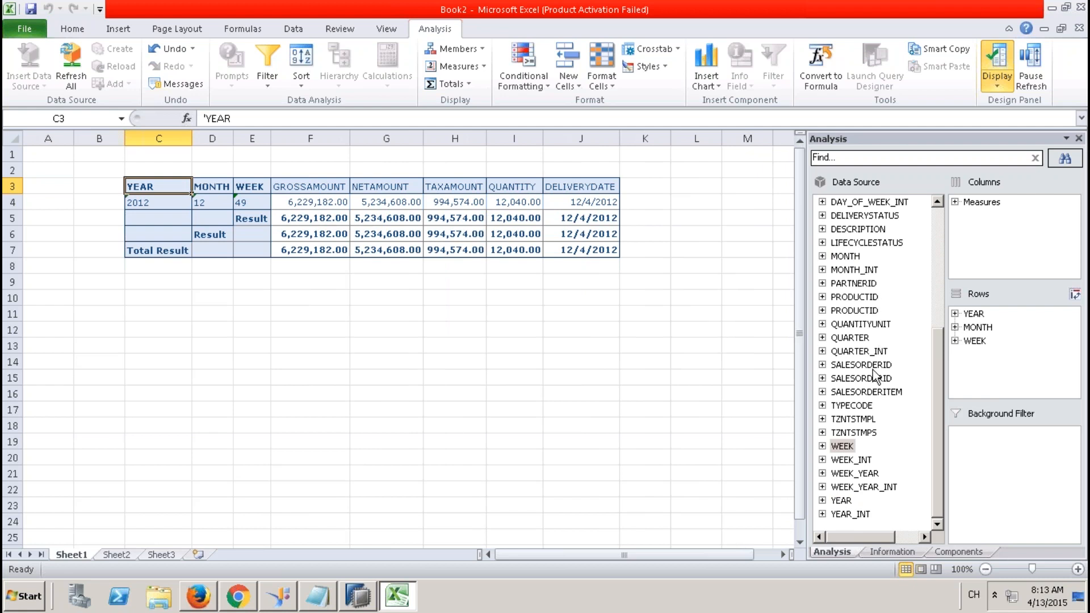
pyautogui.click(972, 314)
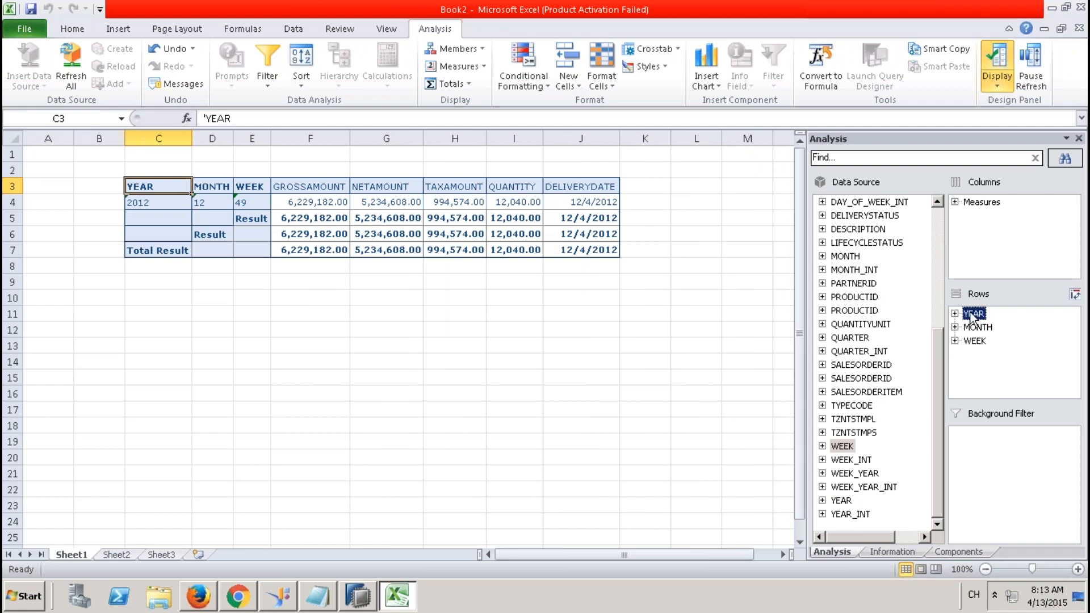
pyautogui.keyDown('shift'); pyautogui.click(975, 341); pyautogui.keyUp('shift')
pyautogui.moveTo(982, 321); pyautogui.dragTo(926, 315)
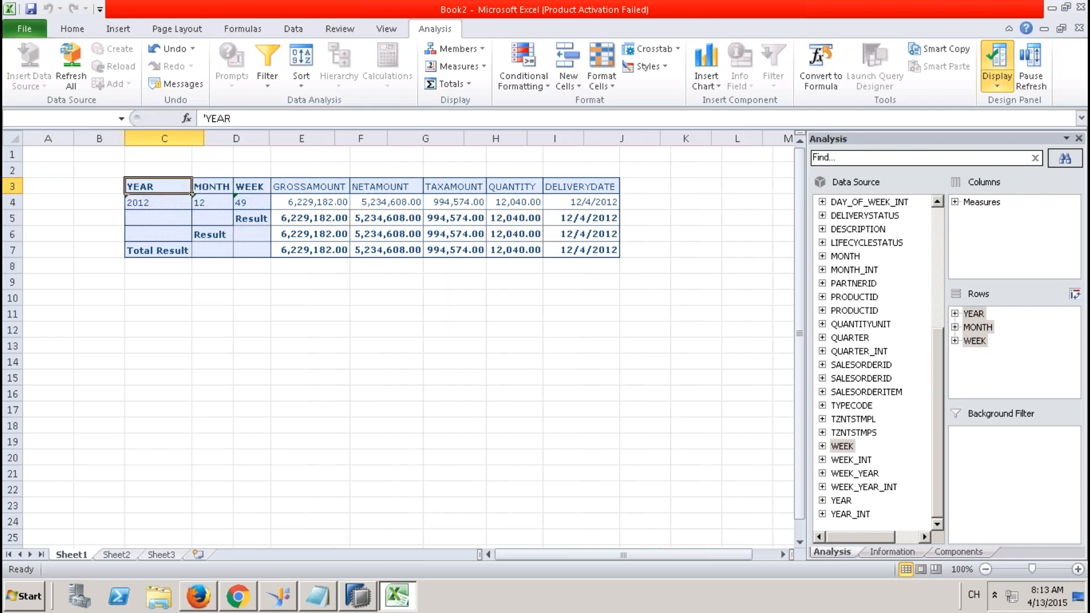
pyautogui.moveTo(942, 353); pyautogui.dragTo(932, 320)
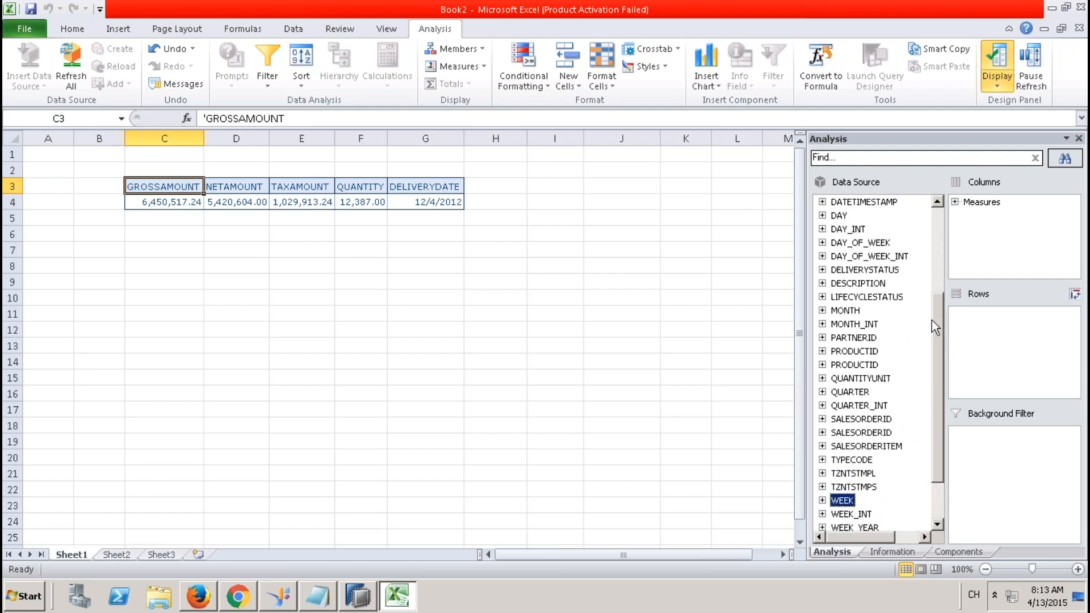
pyautogui.moveTo(851, 460); pyautogui.dragTo(982, 335)
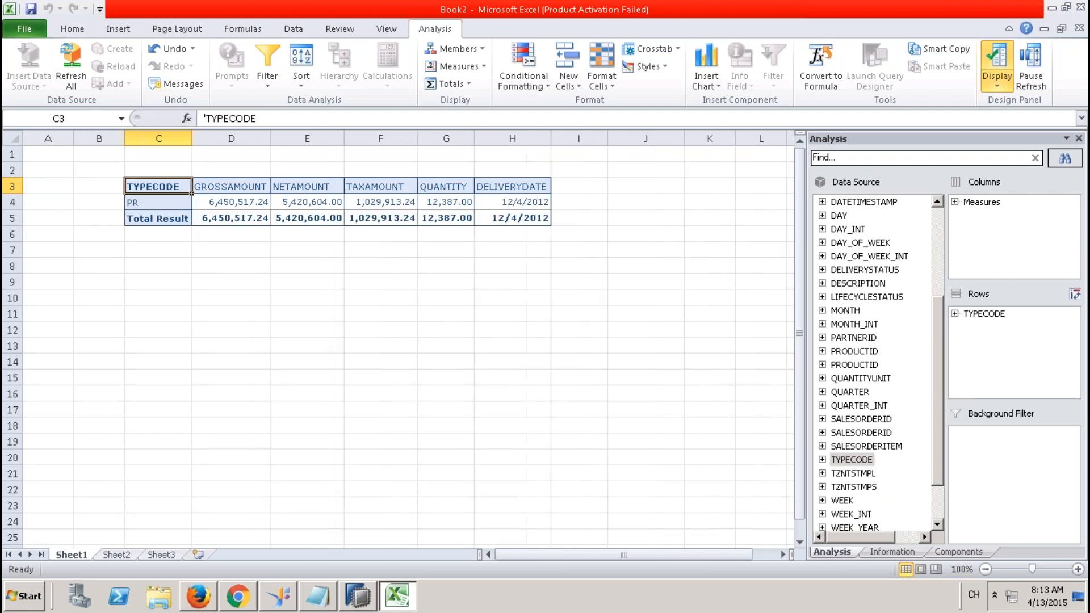
pyautogui.click(996, 316)
pyautogui.rightClick(996, 315)
pyautogui.press('Escape')
pyautogui.click(981, 315)
pyautogui.moveTo(988, 314); pyautogui.dragTo(925, 311)
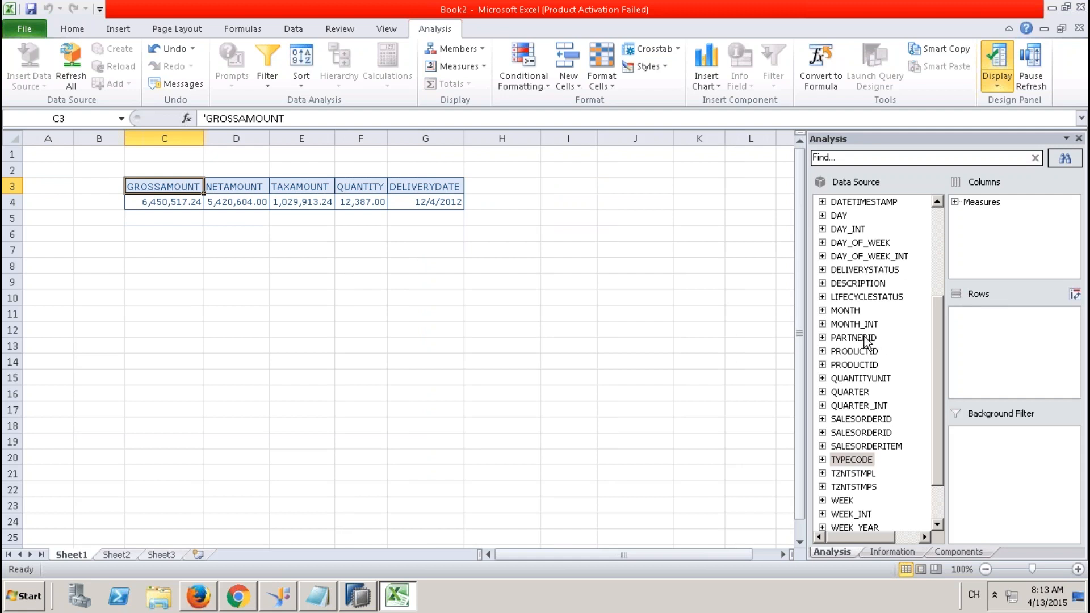
pyautogui.moveTo(934, 336); pyautogui.dragTo(935, 222)
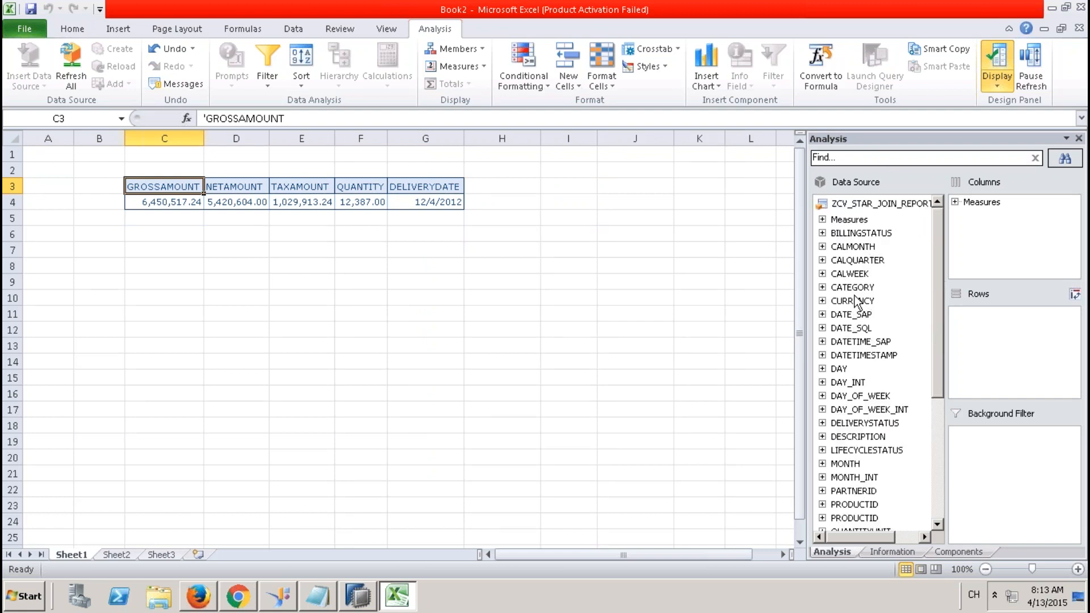
# Add SALESORDERID to Rows, try SALESORDERITEM beneath it, then remove it, checking GROSSAMOUNT values.
pyautogui.scroll(-4, 940, 358)
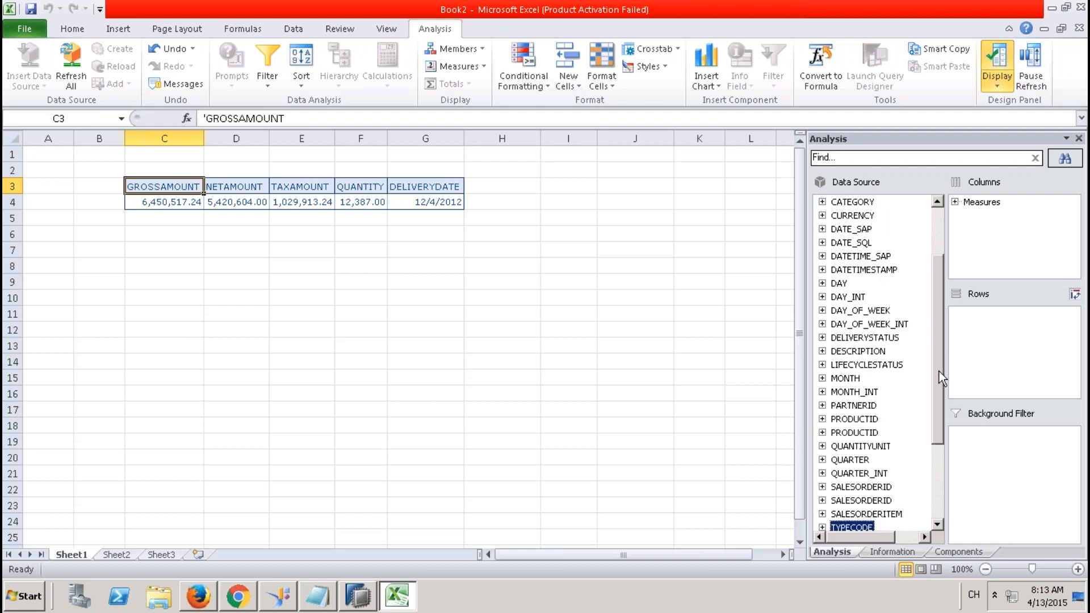
pyautogui.moveTo(873, 419); pyautogui.dragTo(981, 380)
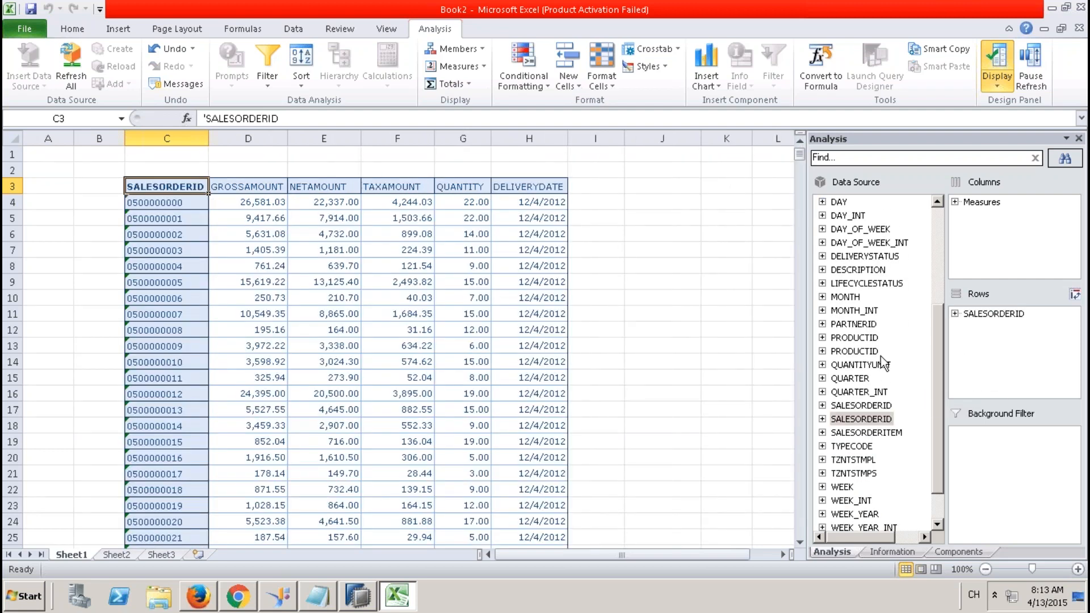
pyautogui.moveTo(875, 432); pyautogui.dragTo(967, 369)
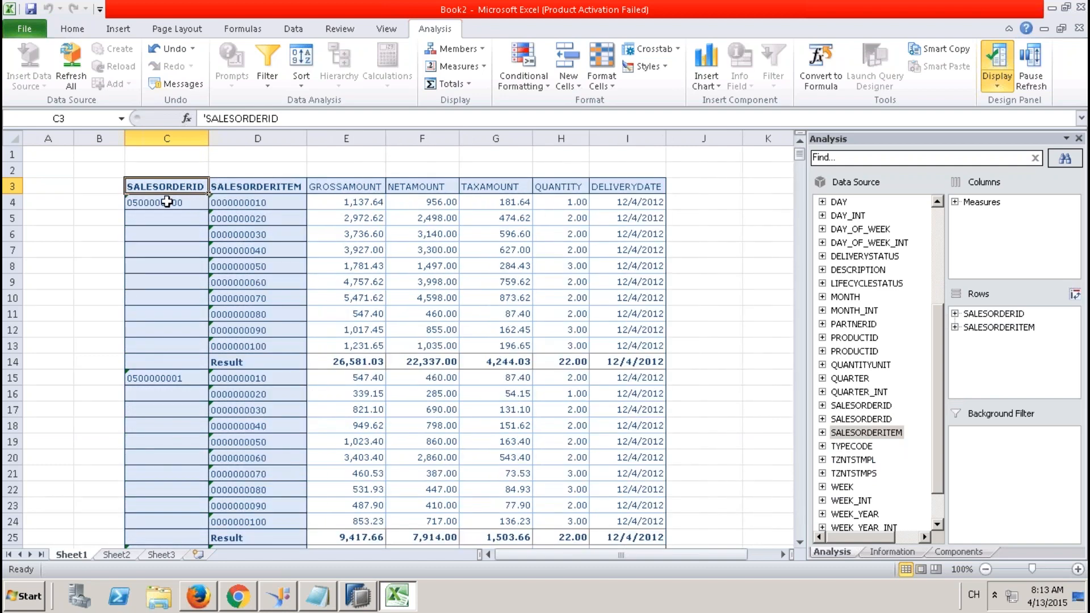
pyautogui.click(345, 361)
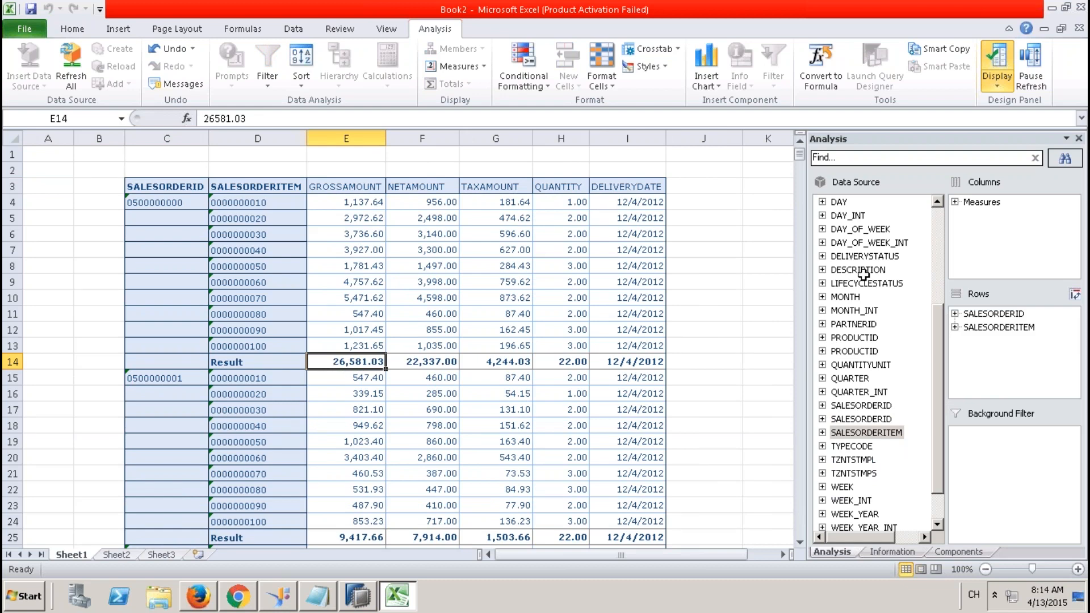
pyautogui.moveTo(995, 328); pyautogui.dragTo(454, 284)
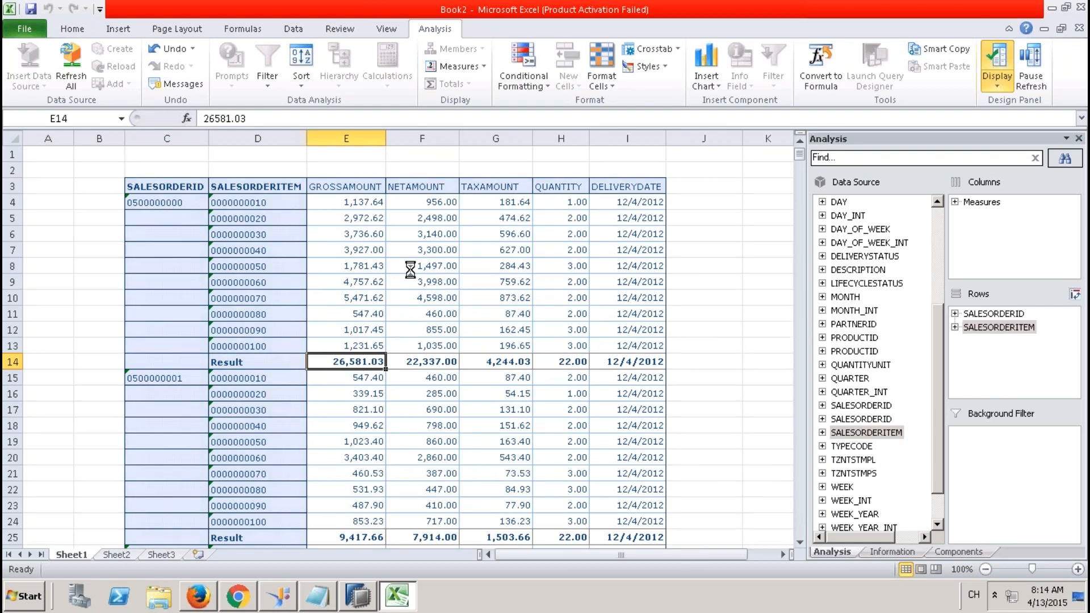
pyautogui.click(274, 203)
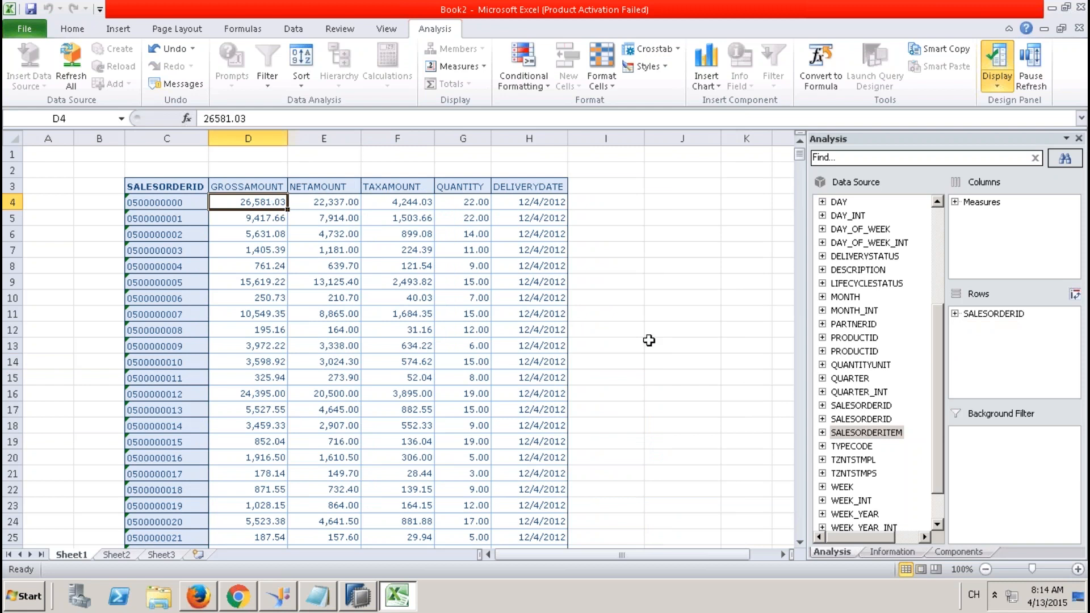
# Add MONTH under SALESORDERID, inspect DELIVERYDATE values I4 to I15, then remove MONTH.
pyautogui.click(938, 513)
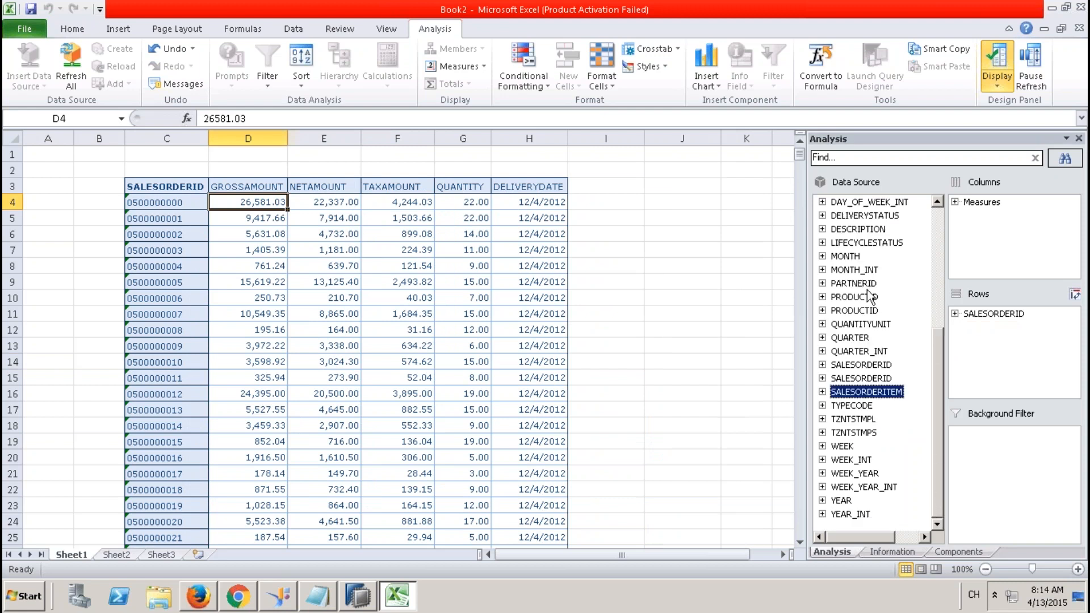
pyautogui.moveTo(846, 256); pyautogui.dragTo(989, 341)
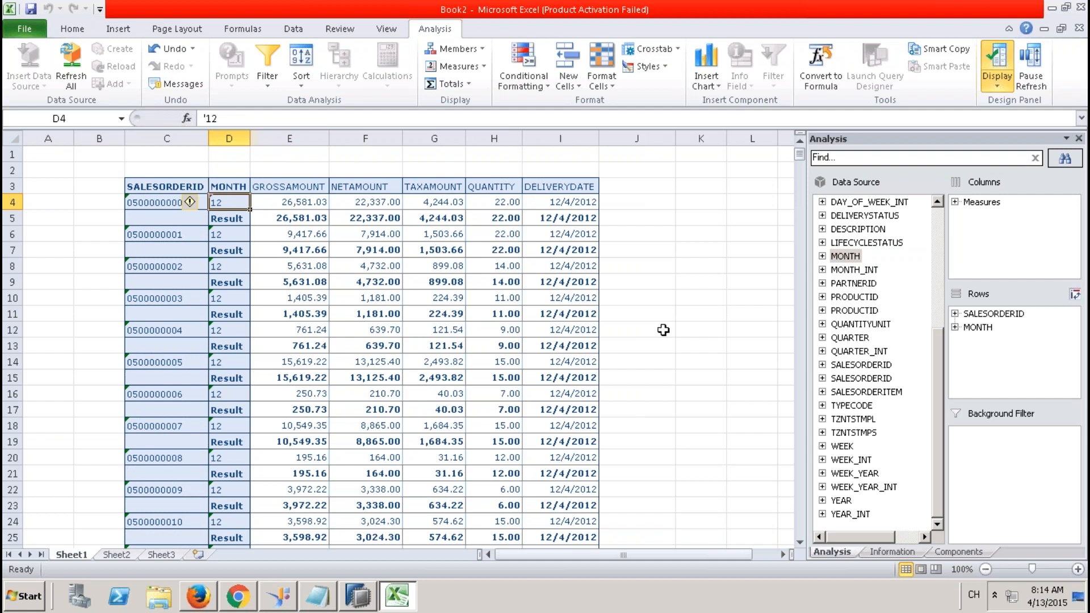
pyautogui.click(978, 327)
pyautogui.click(568, 203)
pyautogui.moveTo(568, 203); pyautogui.dragTo(576, 378)
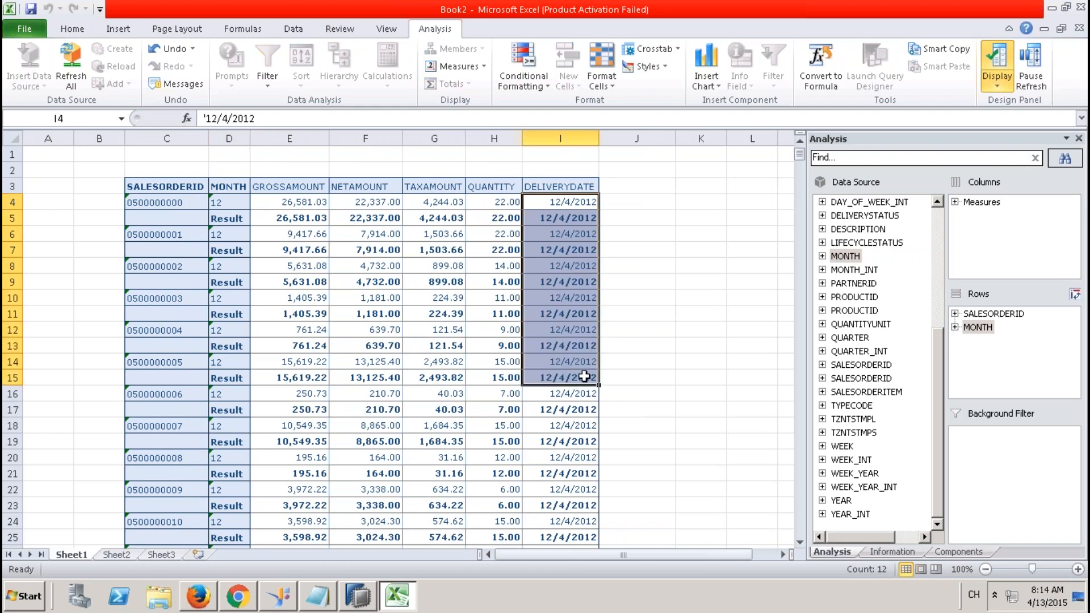
pyautogui.moveTo(986, 329); pyautogui.dragTo(772, 297)
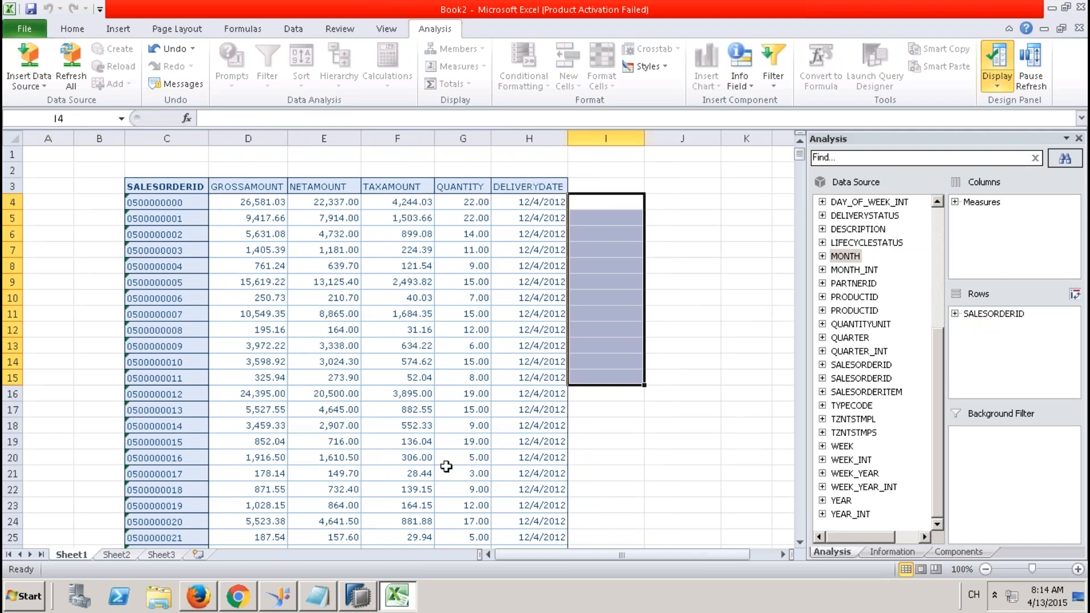
# Close the ZCV_STAR_JOIN_REPORTING_001 editor and restore the Systems tree down to Calculation Views.
pyautogui.click(358, 596)
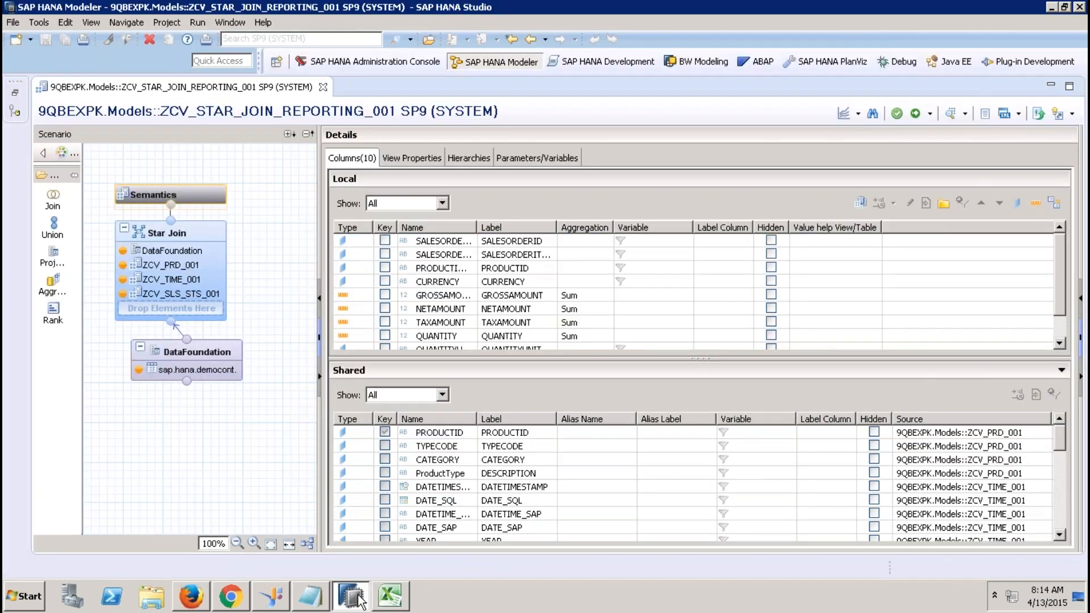
pyautogui.click(324, 89)
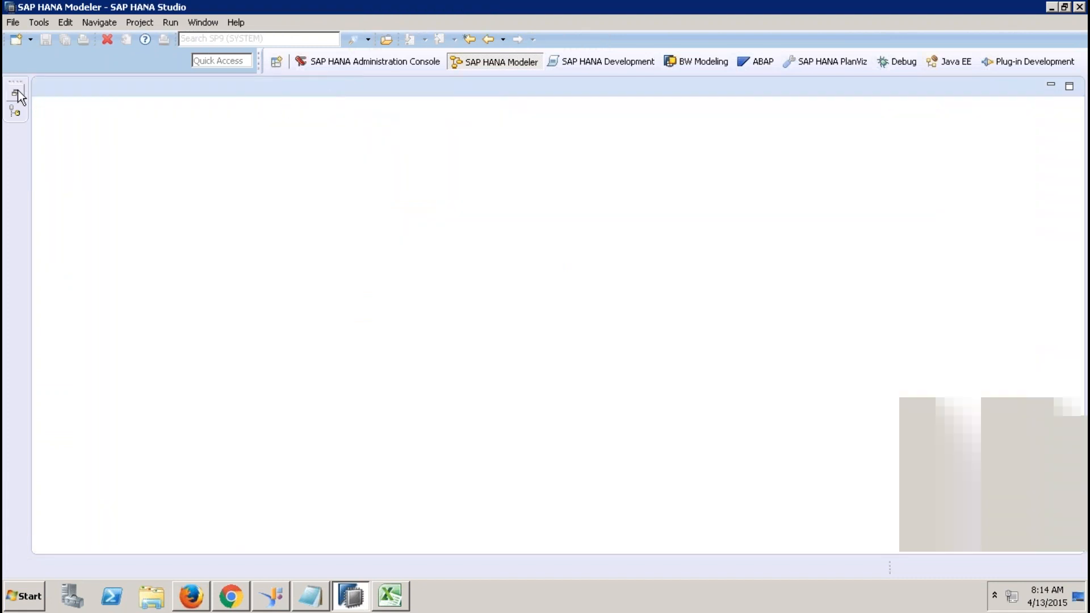
pyautogui.click(15, 92)
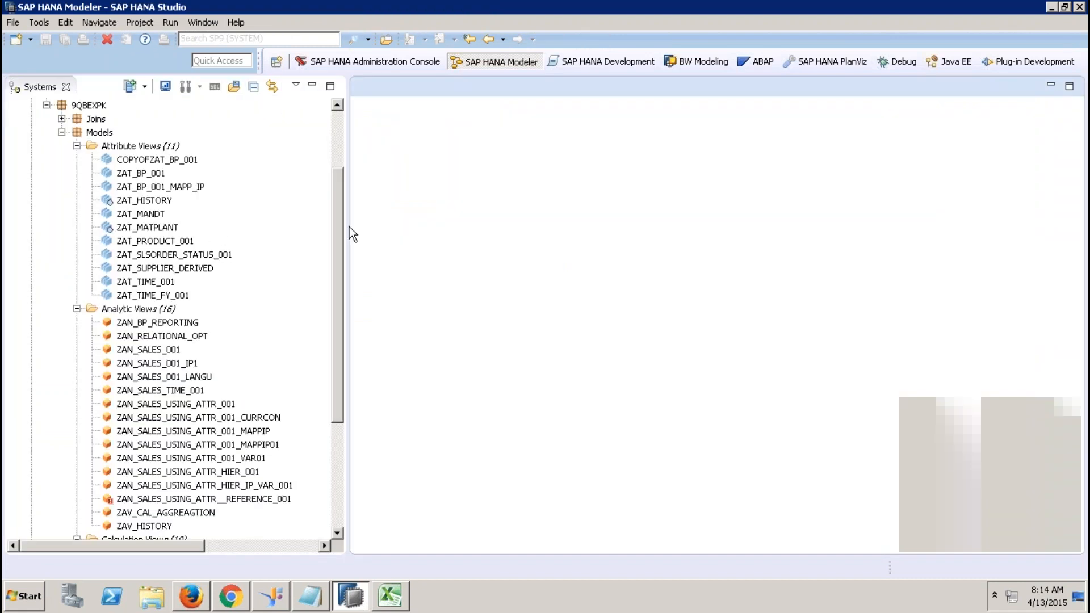
pyautogui.moveTo(336, 306); pyautogui.dragTo(331, 418)
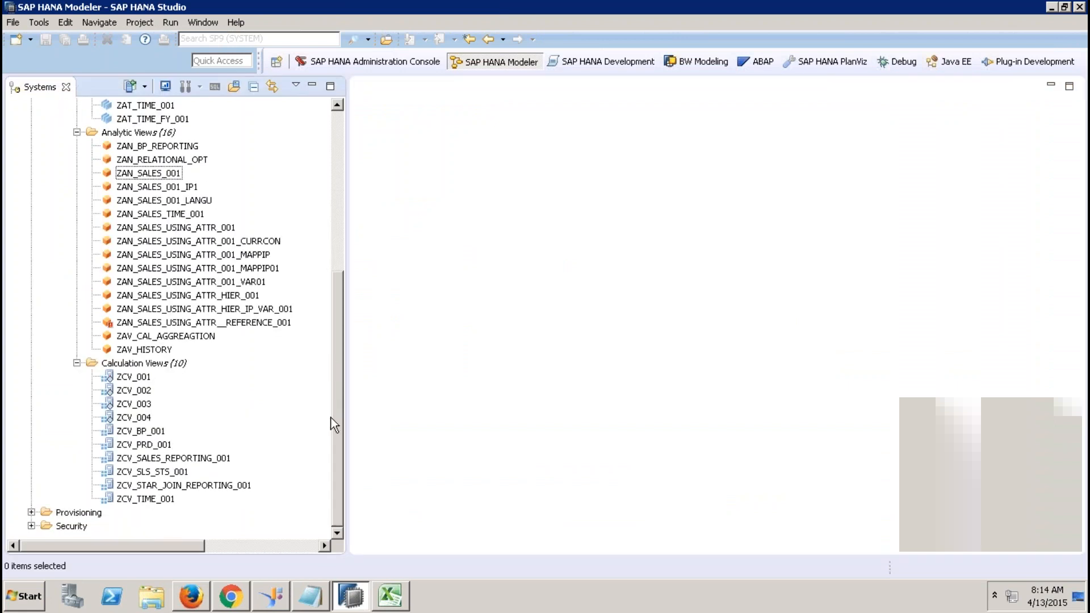
pyautogui.moveTo(732, 5)
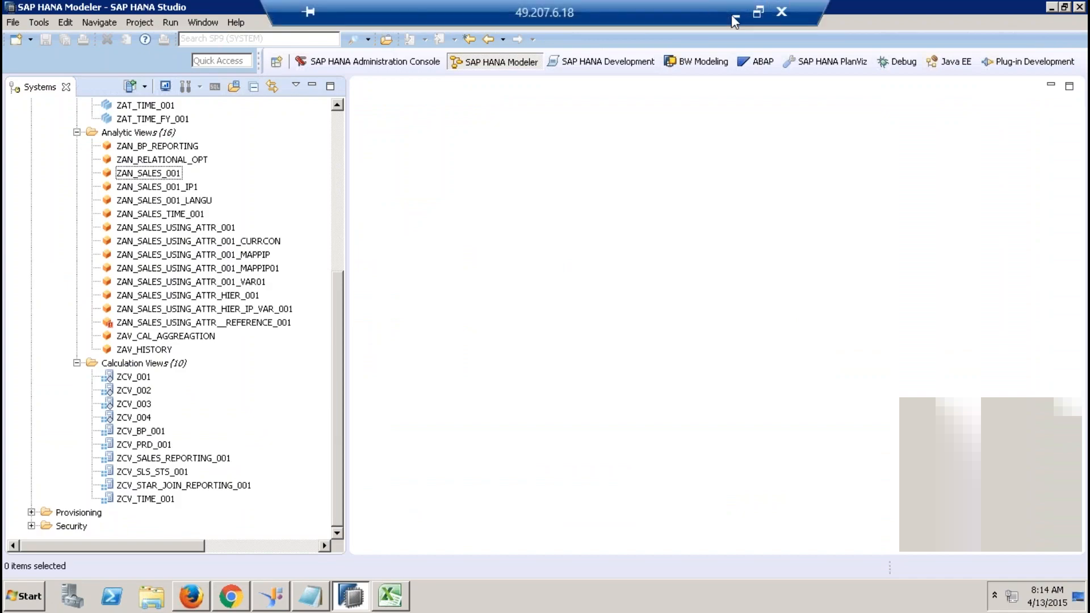
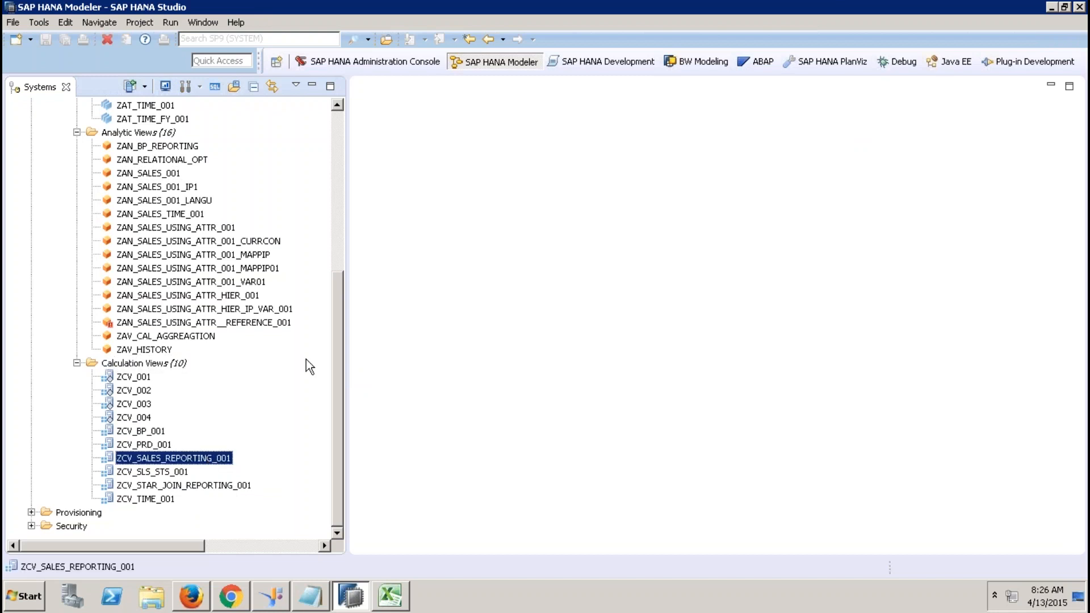
# Expand _SYS_BIC and apply a first filter to its Column Views folder.
pyautogui.moveTo(337, 339); pyautogui.dragTo(295, 200)
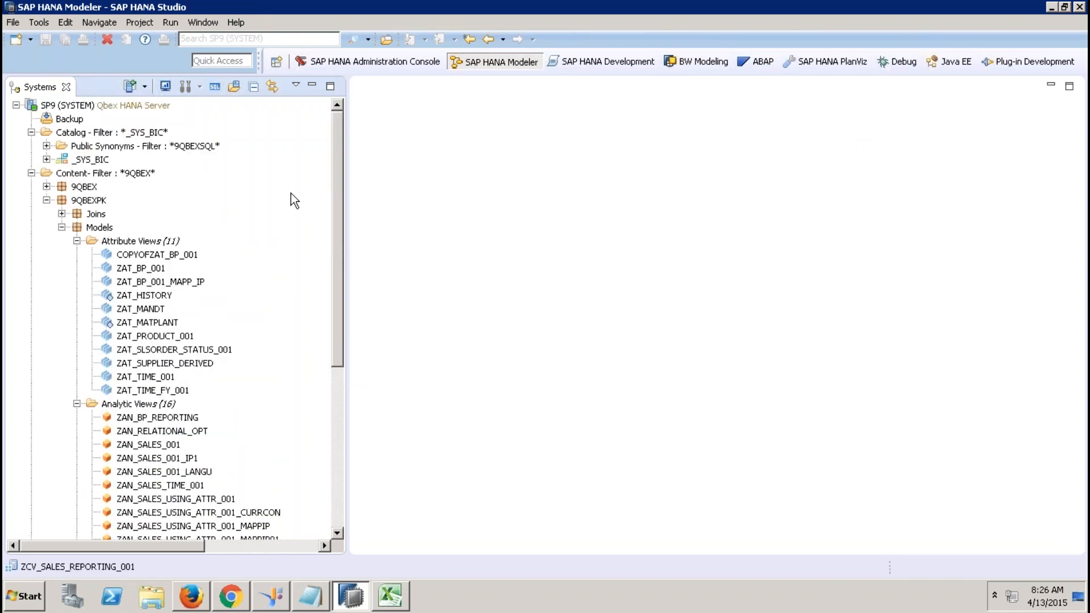
pyautogui.click(46, 160)
pyautogui.click(139, 171)
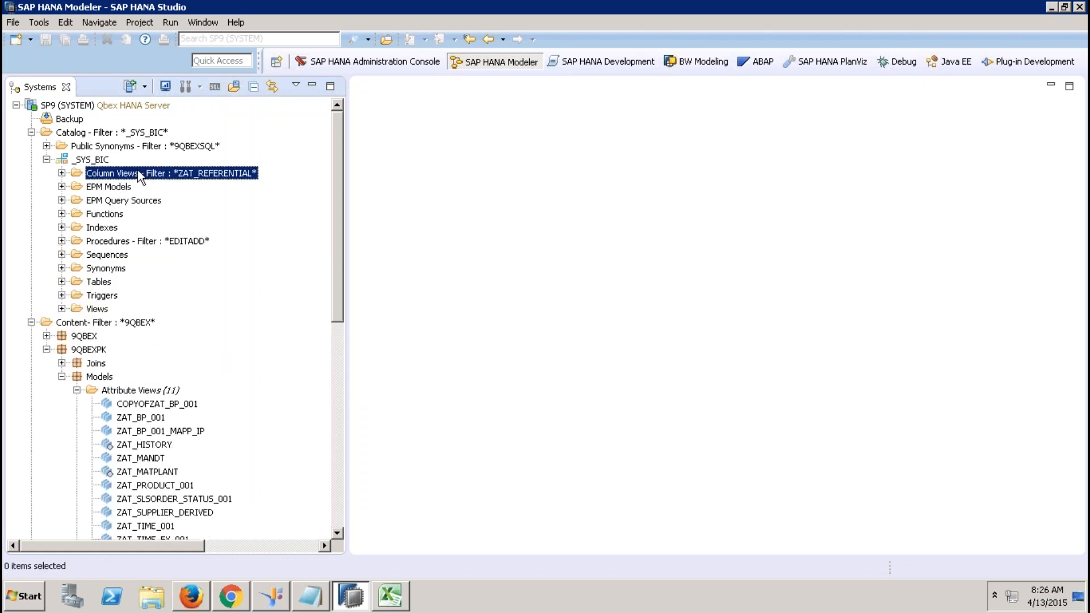
pyautogui.rightClick(173, 169)
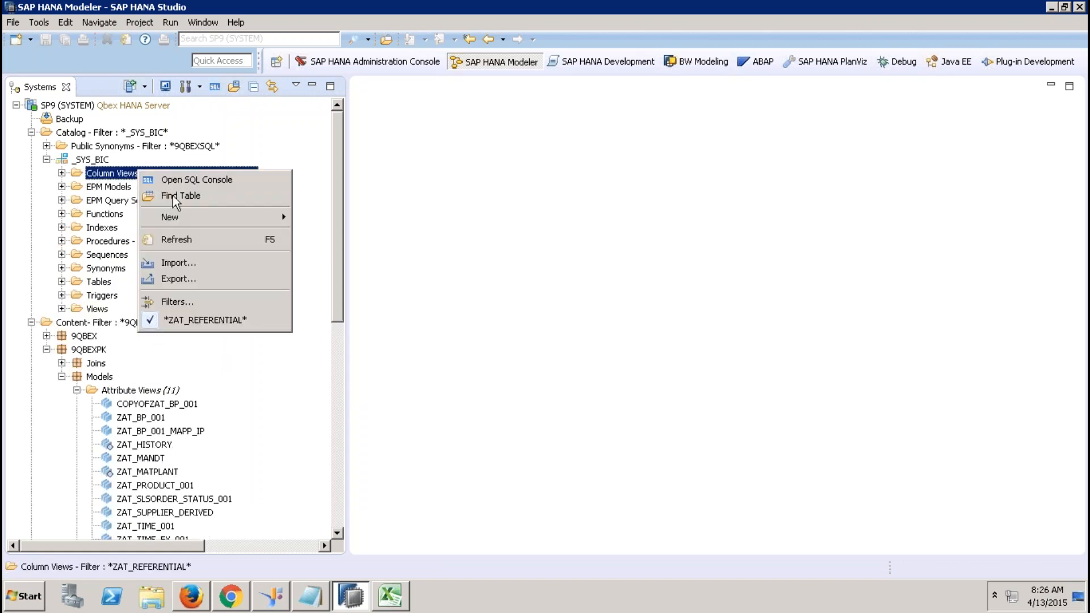
pyautogui.click(173, 300)
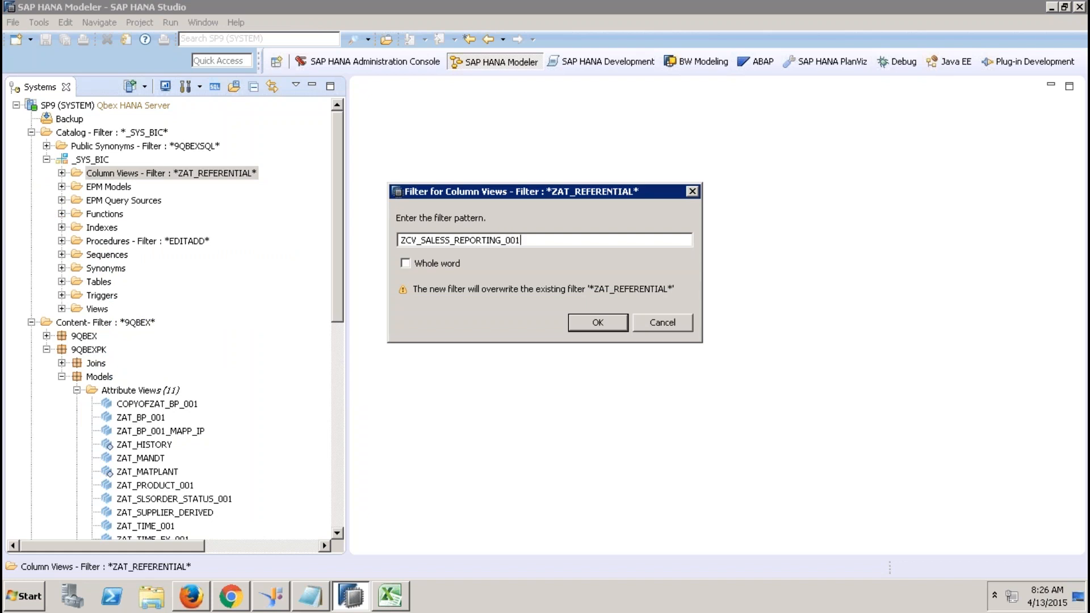
pyautogui.press('Return')
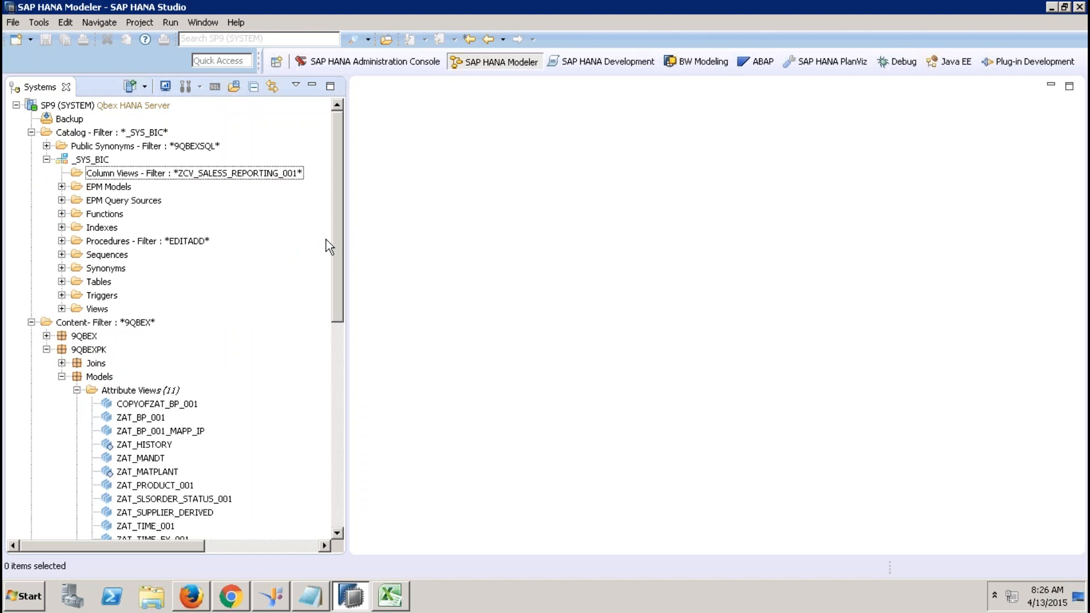
# Correct the Column Views filter to ZCV_SALES_REPORTING.
pyautogui.scroll(-1, 333, 250)
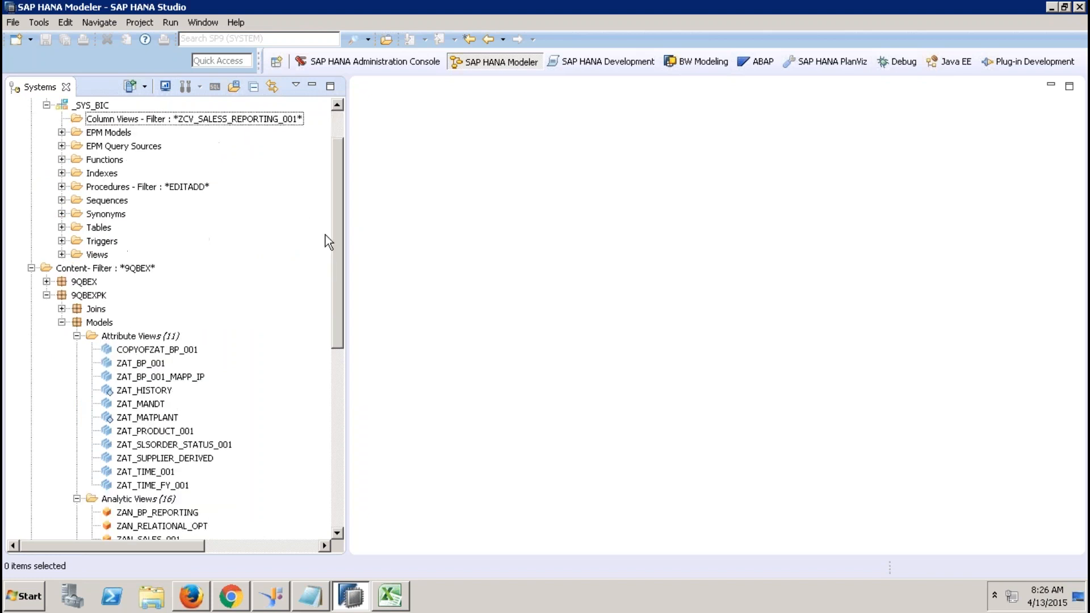
pyautogui.click(243, 121)
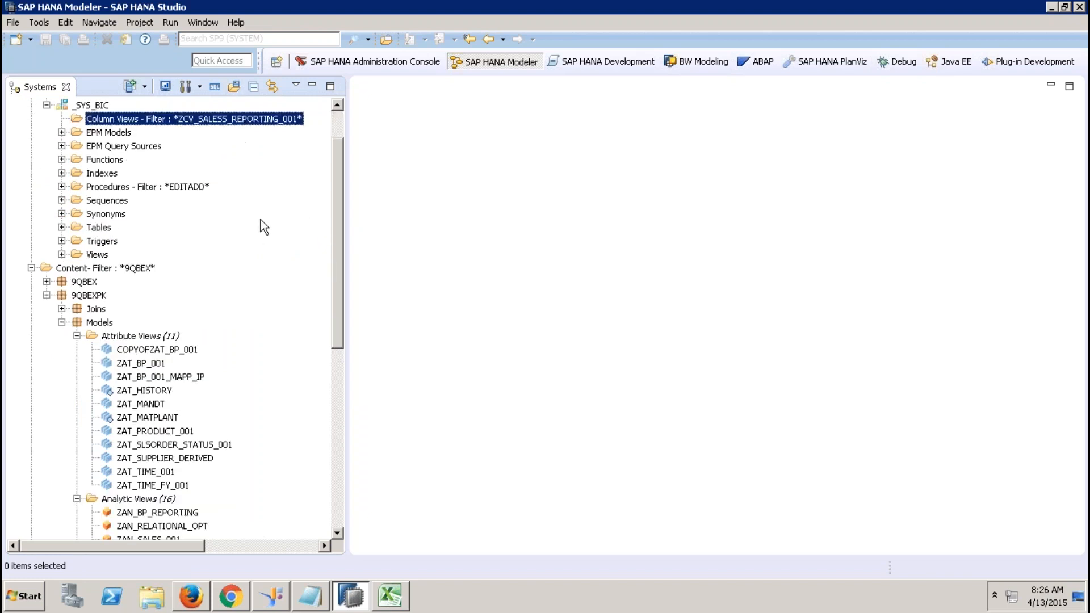
pyautogui.rightClick(235, 123)
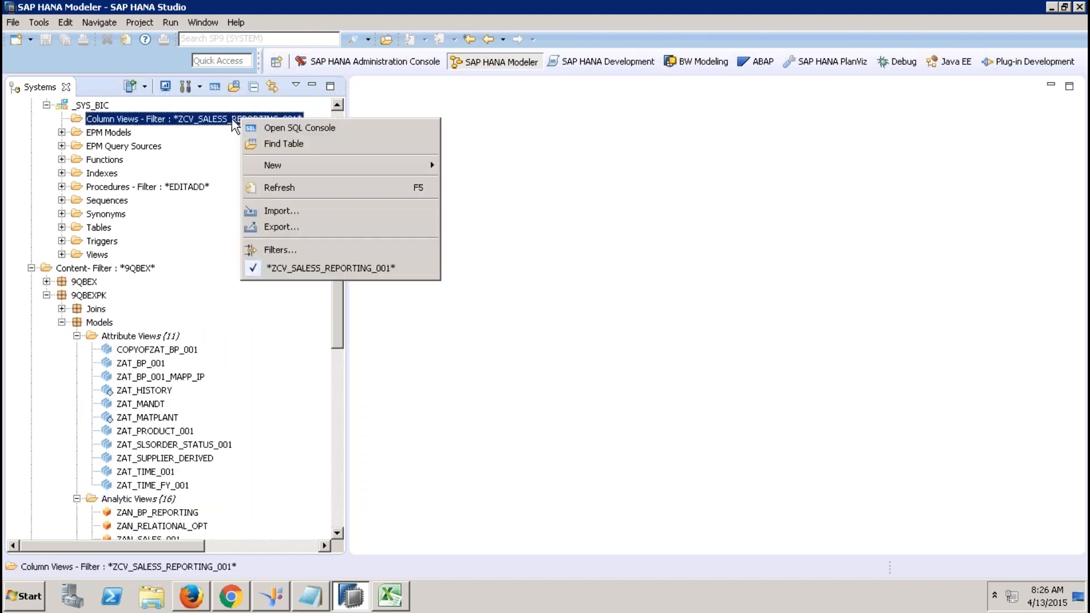
pyautogui.click(283, 250)
pyautogui.write('ZCV_SALES')
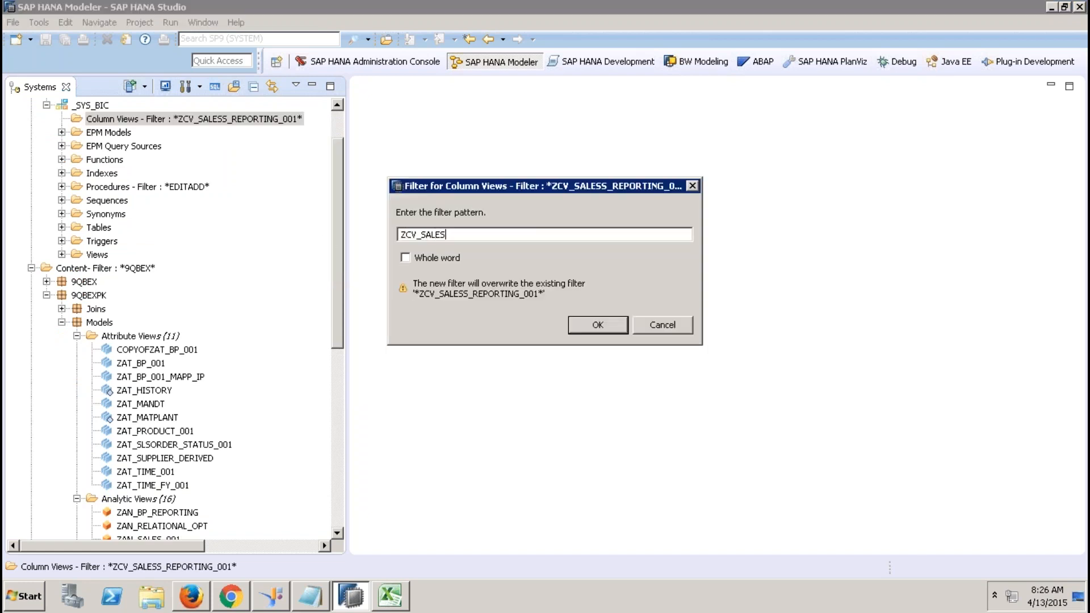
pyautogui.write('_REPORTING')
pyautogui.press('Return')
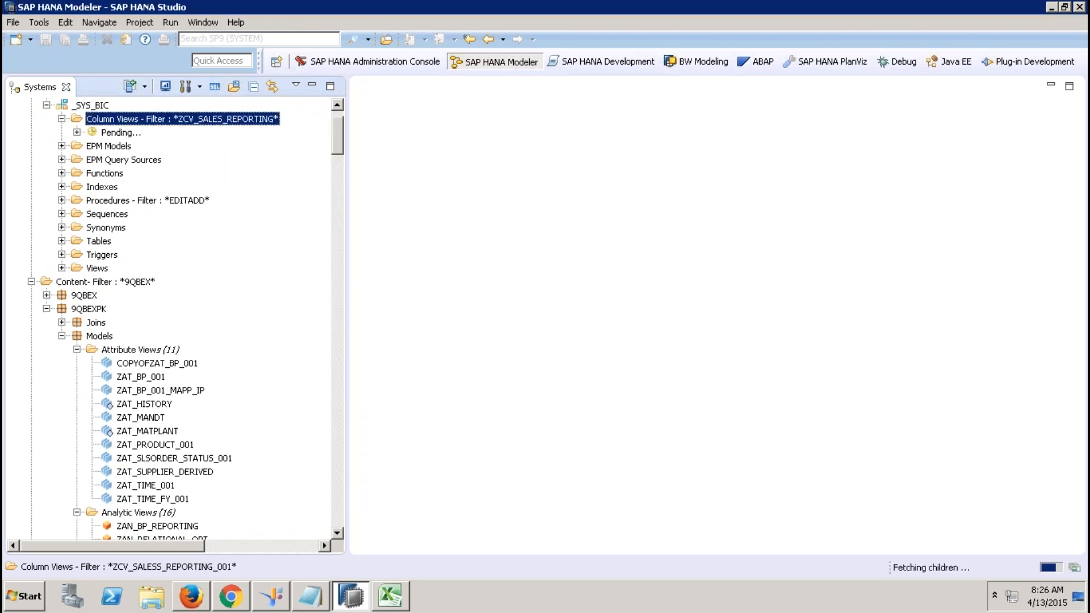
pyautogui.moveTo(338, 136); pyautogui.dragTo(332, 424)
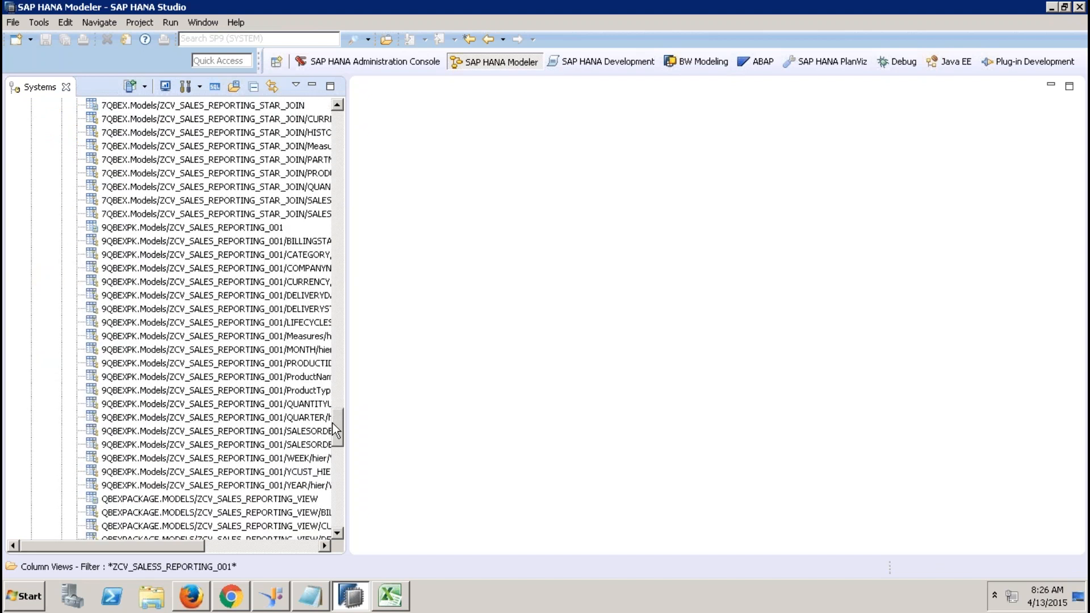
# Open an SQL console and a raw data preview of ZCV_SALES_REPORTING_001, showing 2664 rows.
pyautogui.click(253, 228)
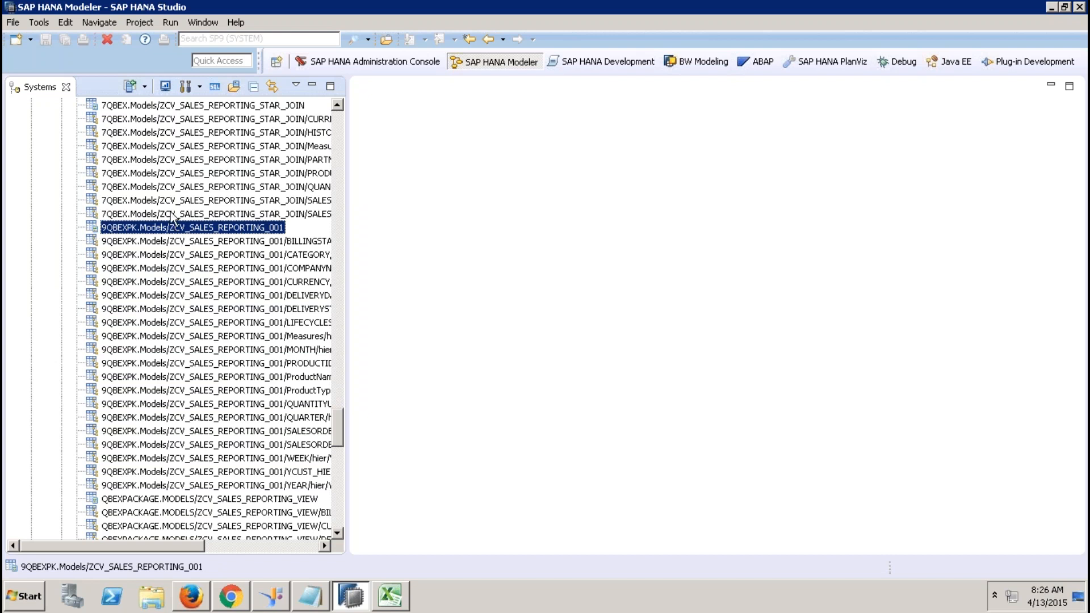
pyautogui.click(216, 87)
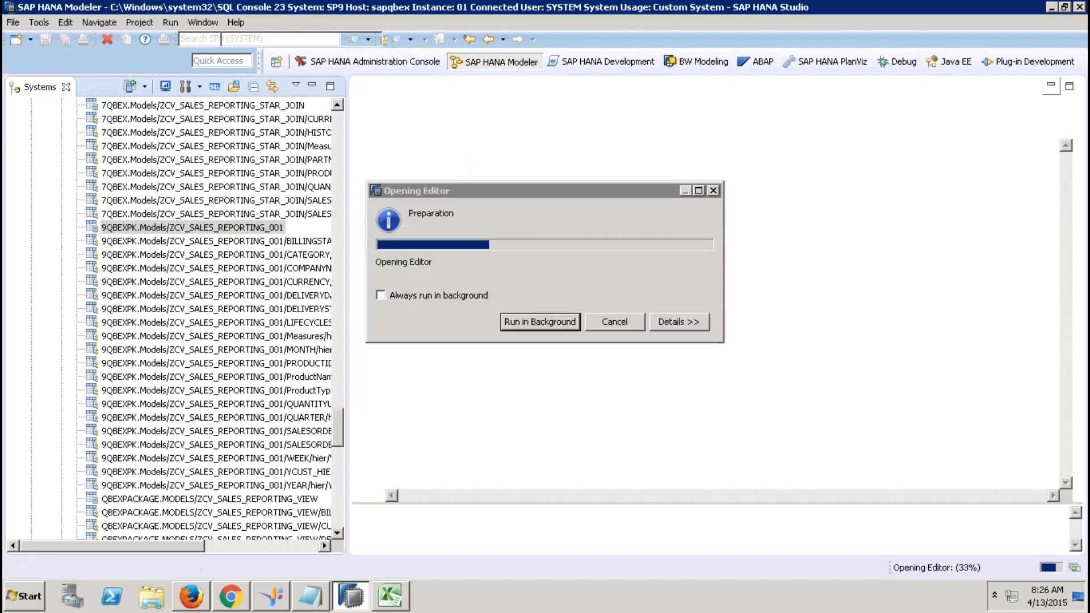
pyautogui.rightClick(266, 233)
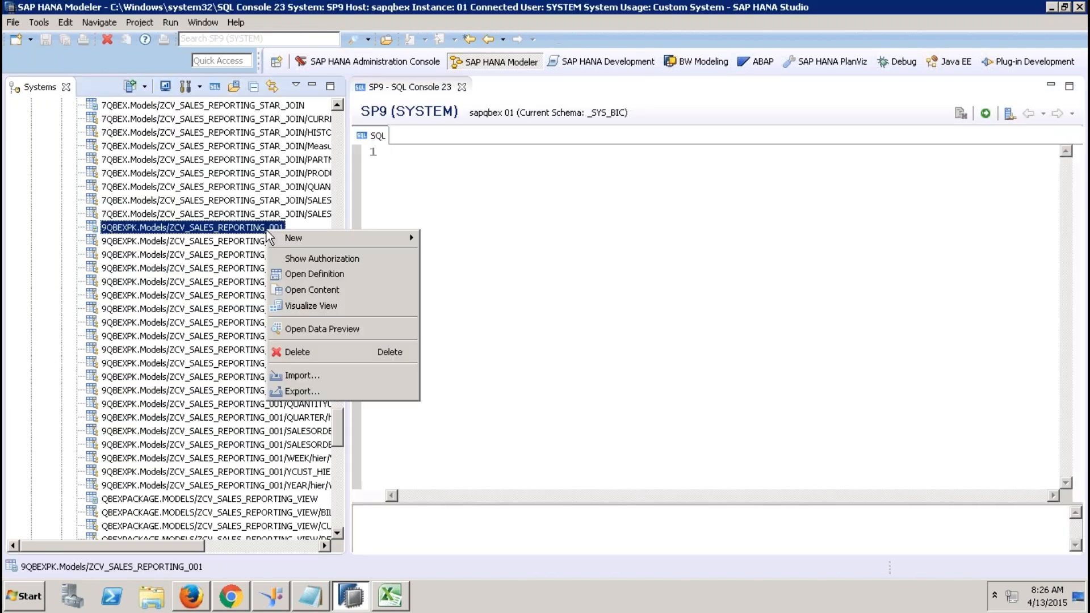
pyautogui.click(345, 329)
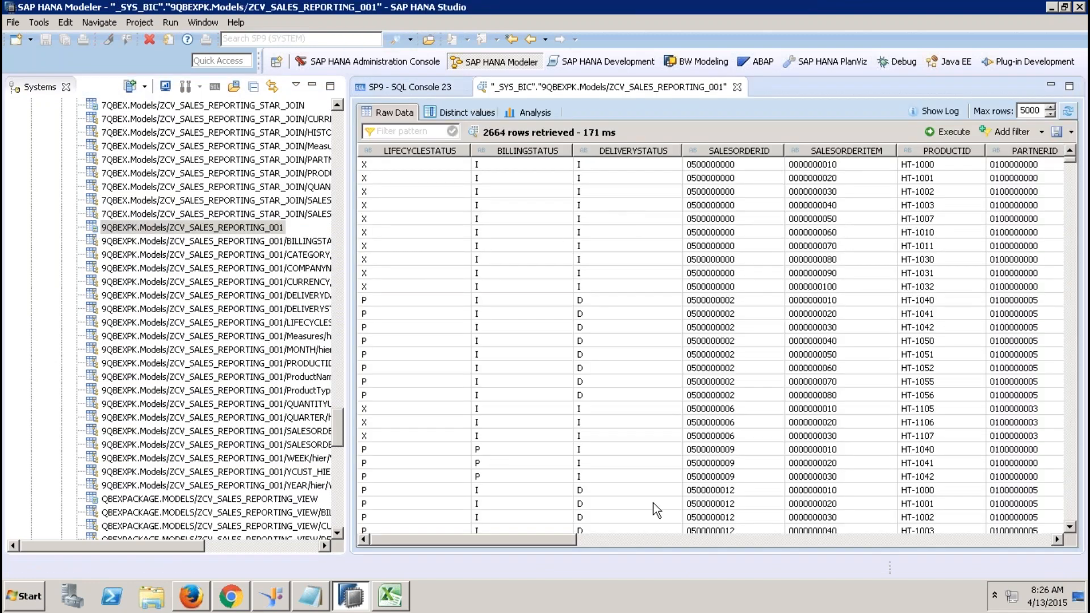
pyautogui.click(634, 539)
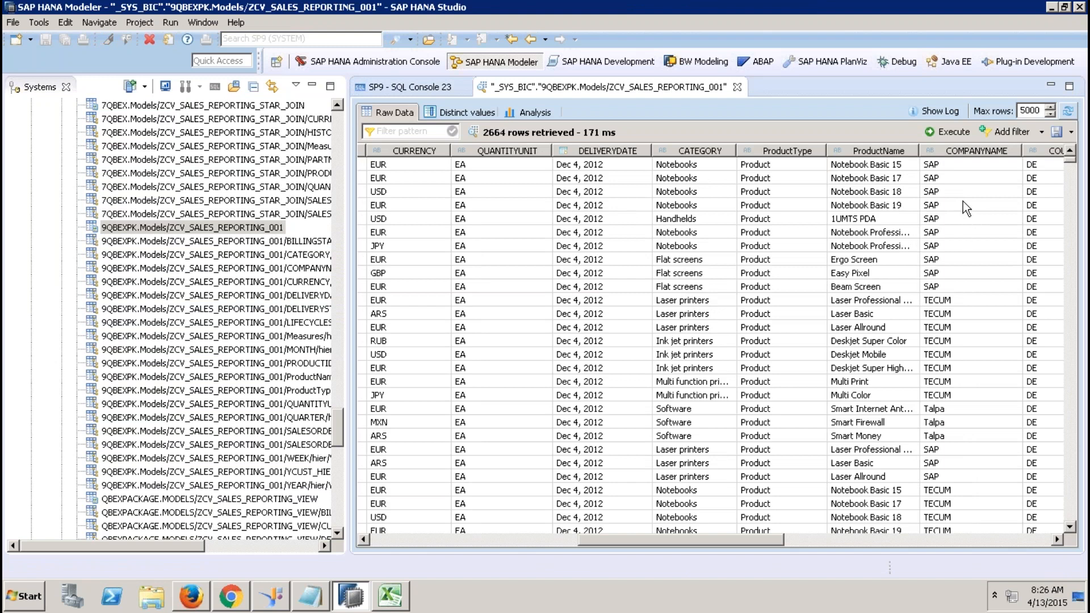
pyautogui.click(829, 542)
pyautogui.moveTo(829, 540); pyautogui.dragTo(881, 538)
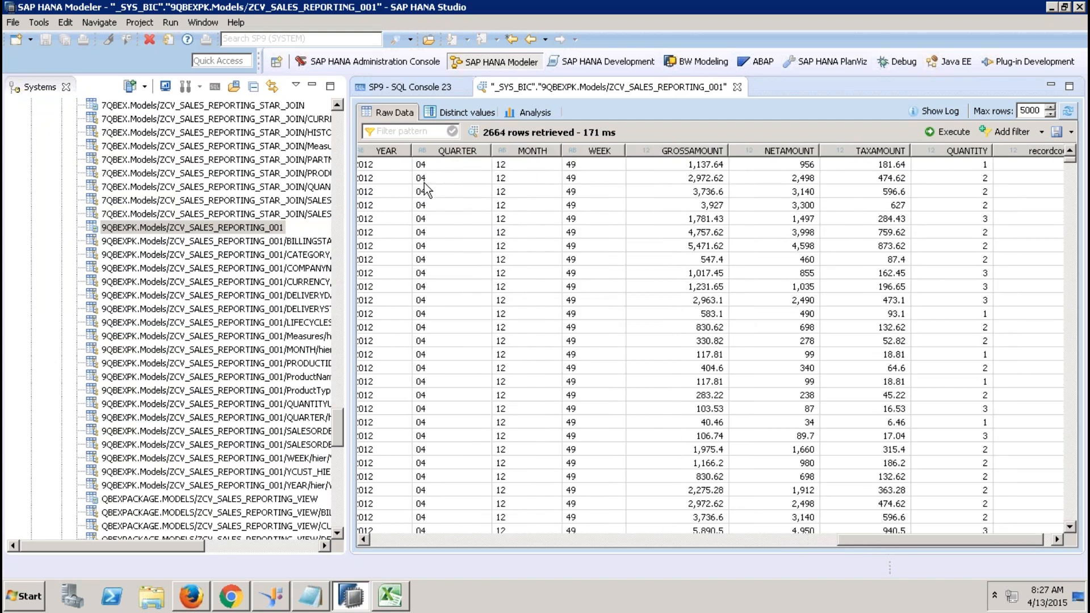
# Start the query with SELECT "COMPANYNAME", "COUNTRY", SUM("NETAMOUNT").
pyautogui.click(375, 90)
pyautogui.press('Return')
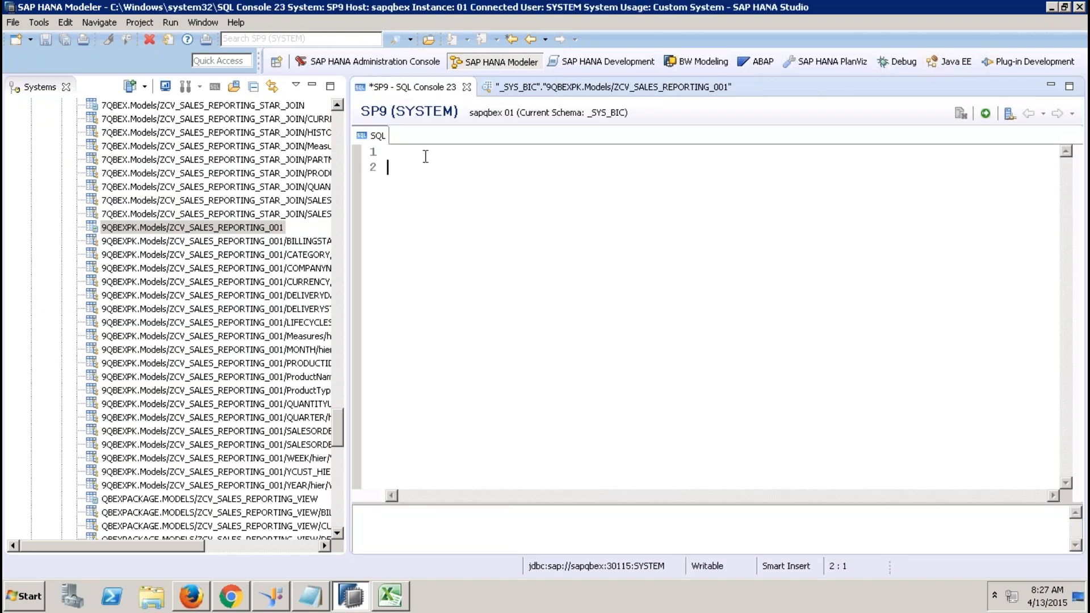
pyautogui.write('ELECT')
pyautogui.press('Home')
pyautogui.write('S')
pyautogui.write('"')
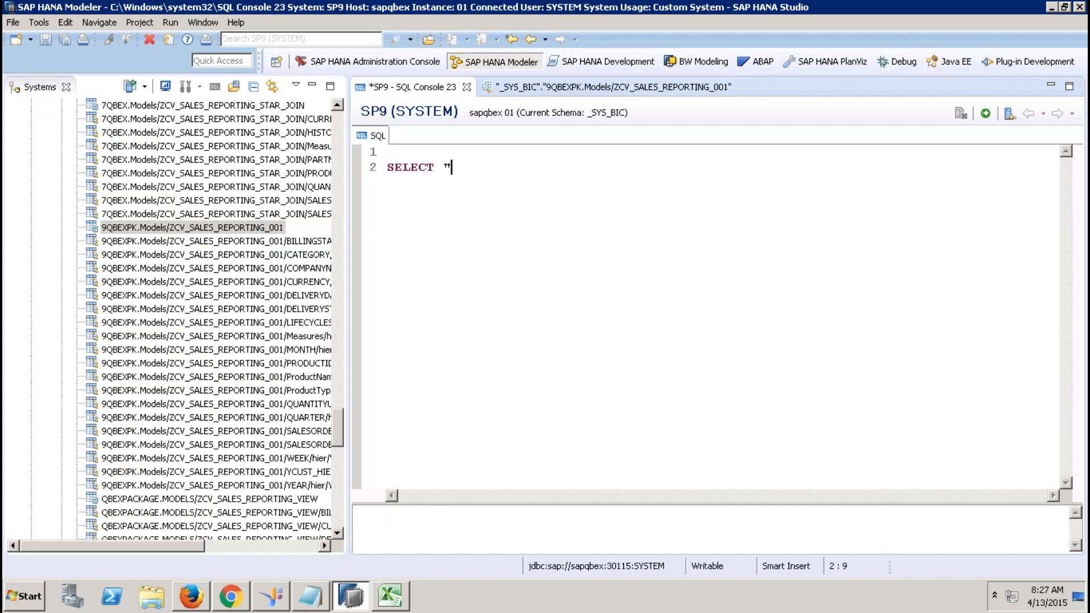
pyautogui.click(533, 88)
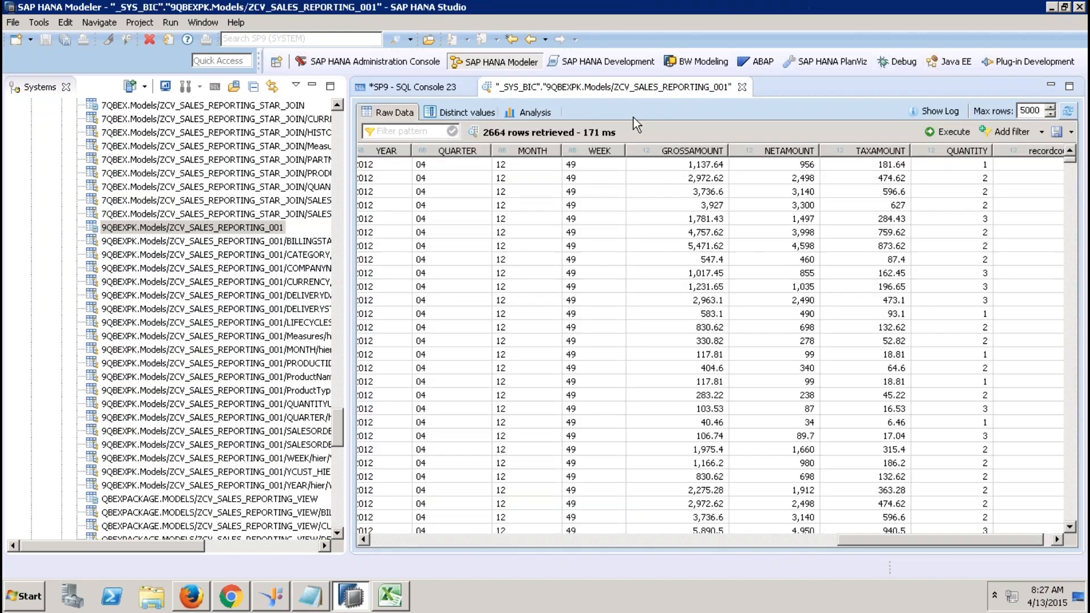
pyautogui.click(401, 535)
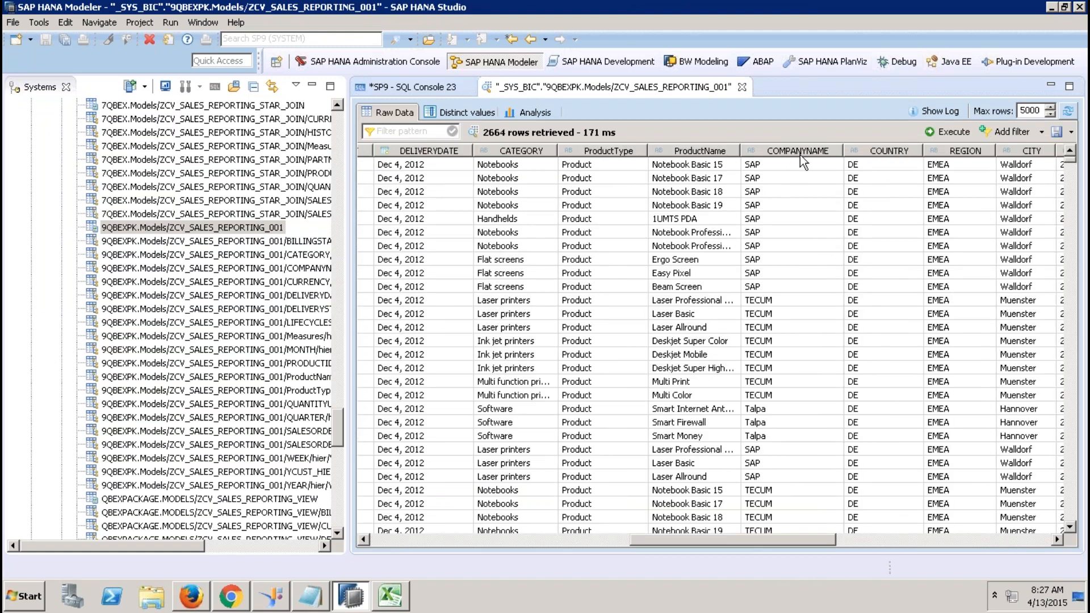
pyautogui.click(436, 88)
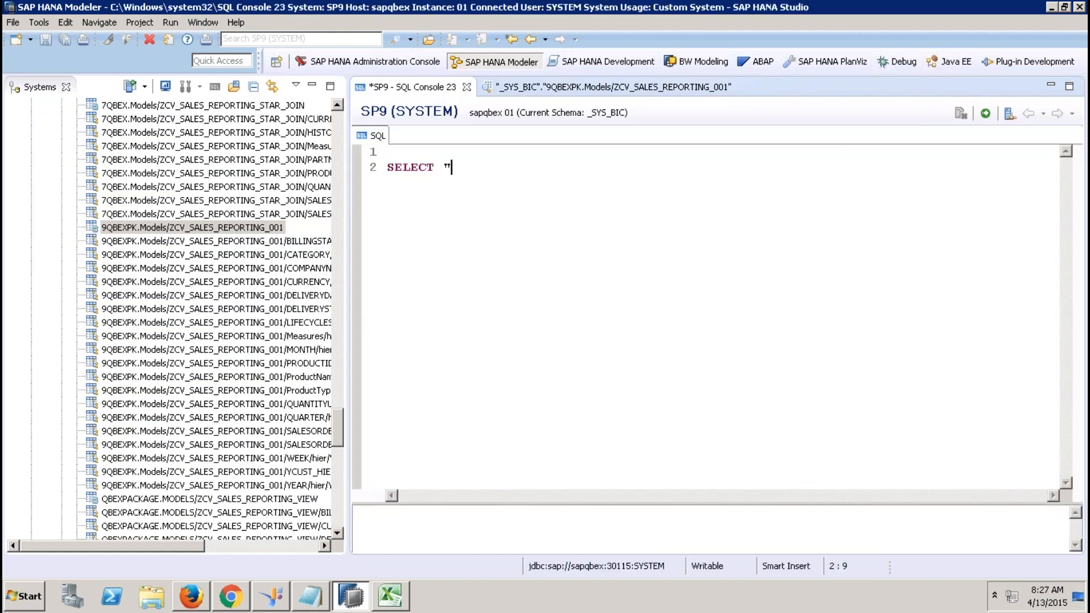
pyautogui.write('COMPANYNA')
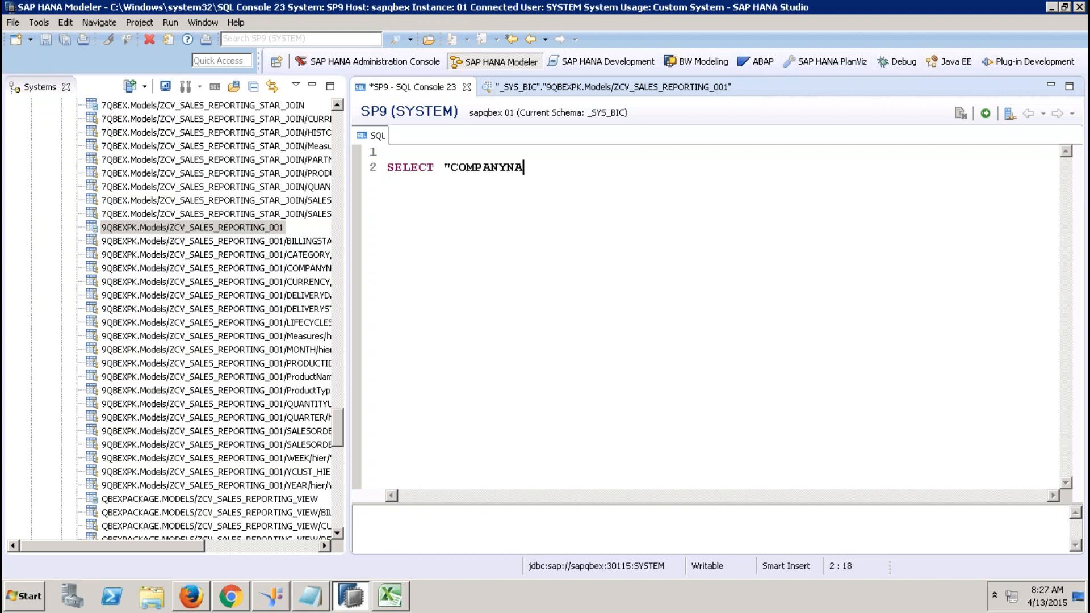
pyautogui.write('ME", "')
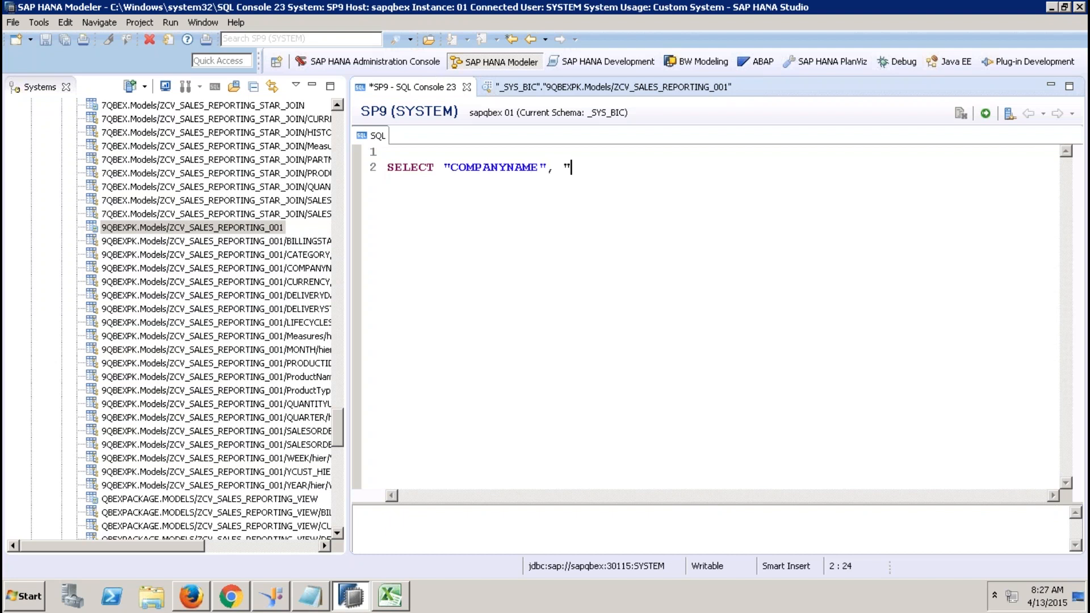
pyautogui.write('COUNTRY", SUM')
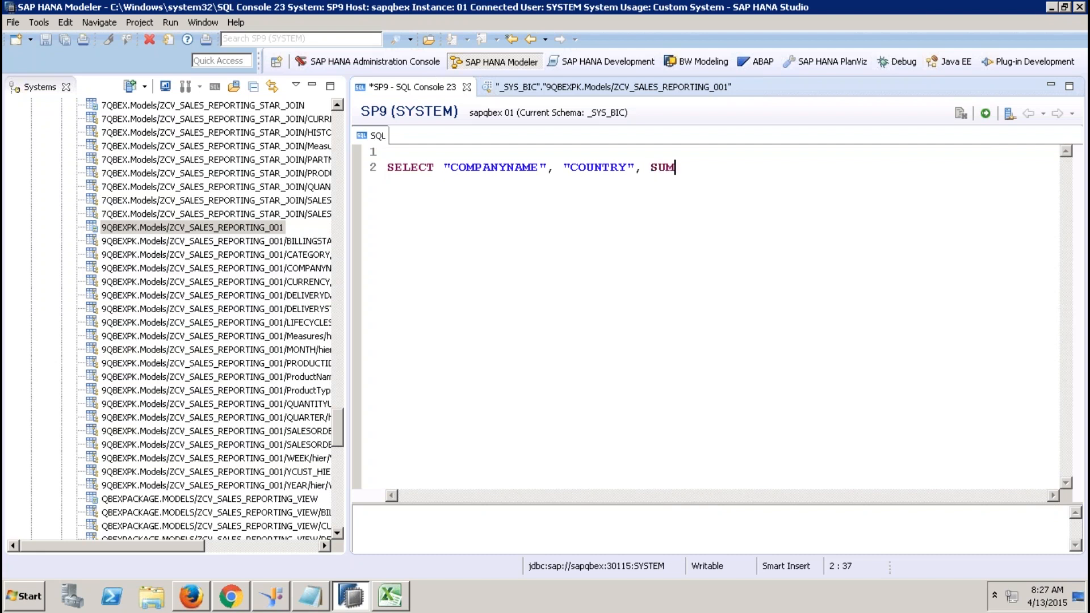
pyautogui.write('("NETAMOUNT")')
# Add FROM ZCV_SALES_REPORTING_001, WHERE "YEAR" = '2012' and begin a GROUP BY line.
pyautogui.press('Return')
pyautogui.write('FROM')
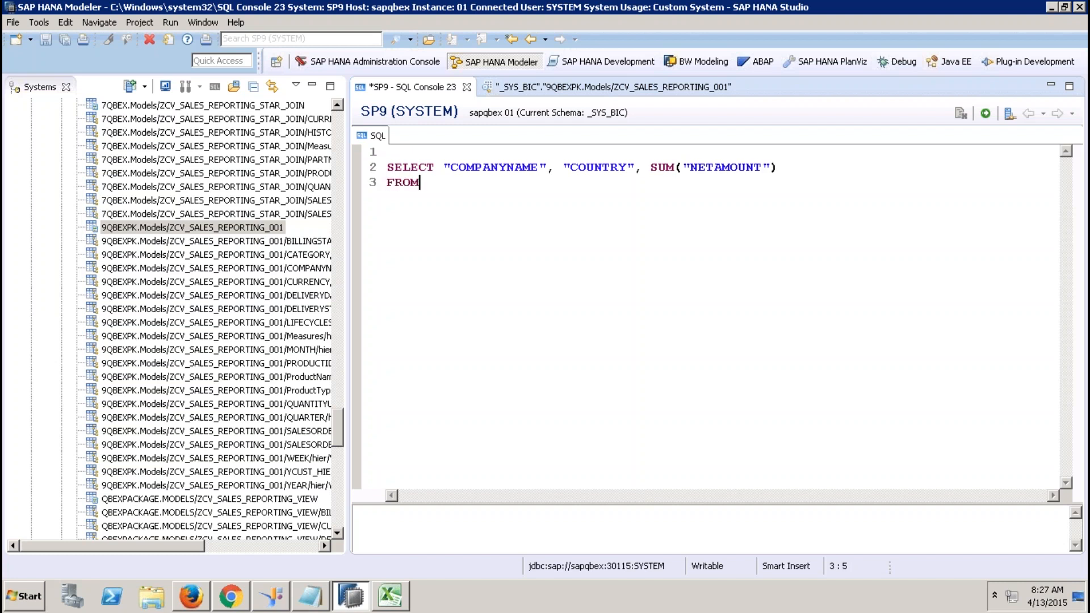
pyautogui.moveTo(271, 233); pyautogui.dragTo(474, 208)
pyautogui.click(871, 182)
pyautogui.press('Return')
pyautogui.write('WHERE ')
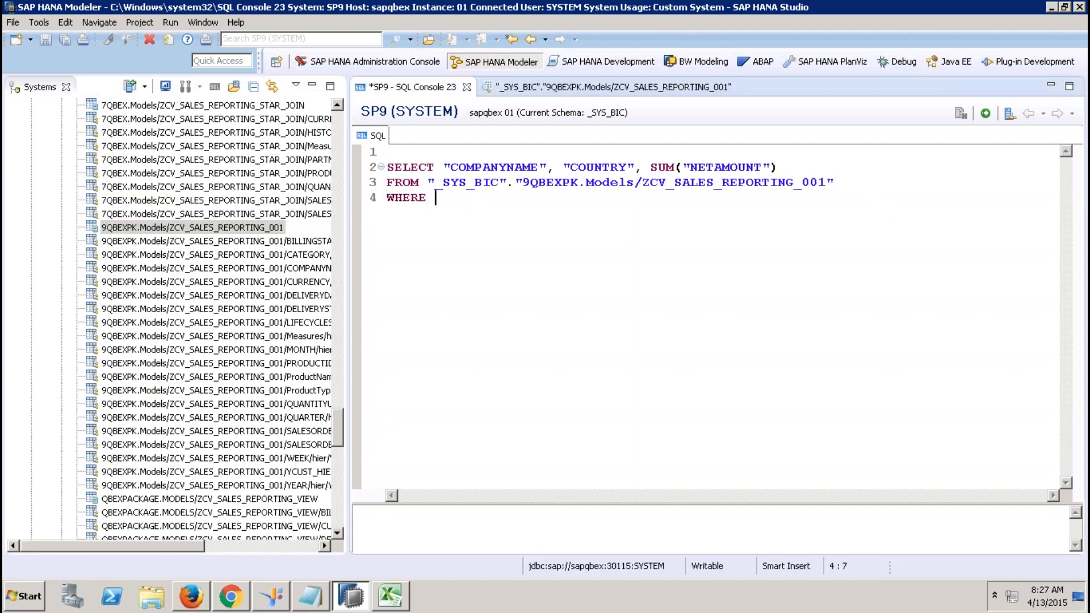
pyautogui.write('"YEAR" = 2012')
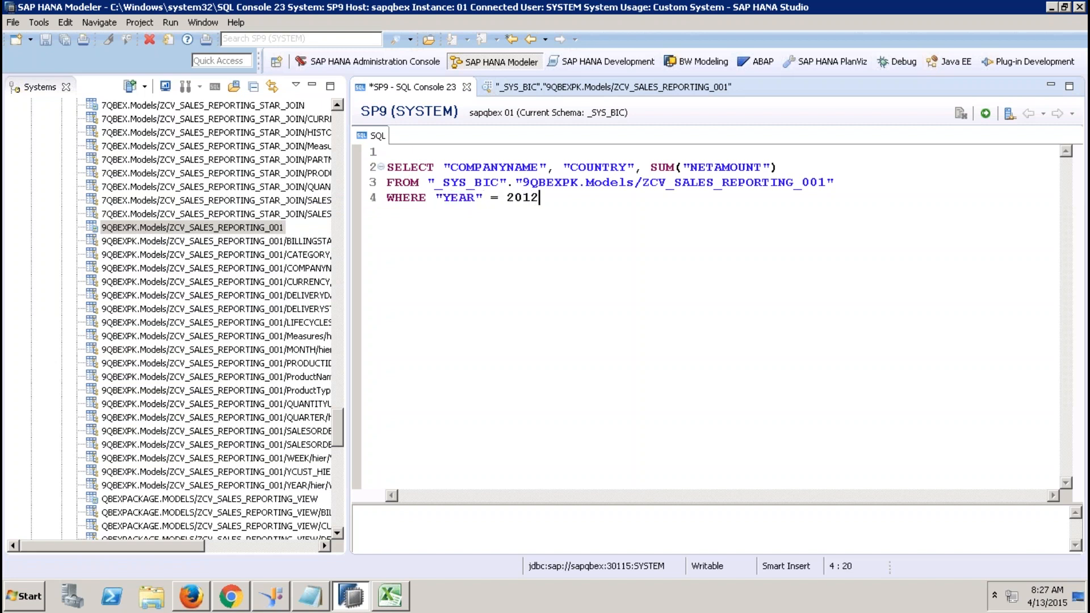
pyautogui.write("'")
pyautogui.press('Left')
pyautogui.press('Left')
pyautogui.press('Right')
pyautogui.write("'")
pyautogui.press('End')
pyautogui.press('Return')
pyautogui.write('GROUP BY')
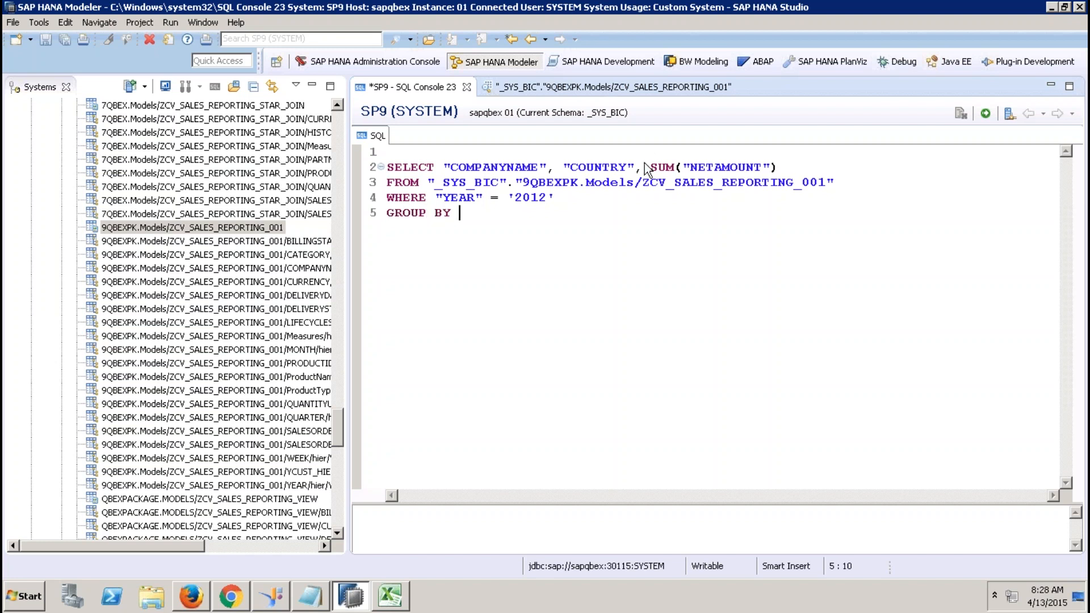
# Try pasting the column list after GROUP BY, then repair the broken GROUP BY line.
pyautogui.moveTo(643, 167); pyautogui.dragTo(442, 168)
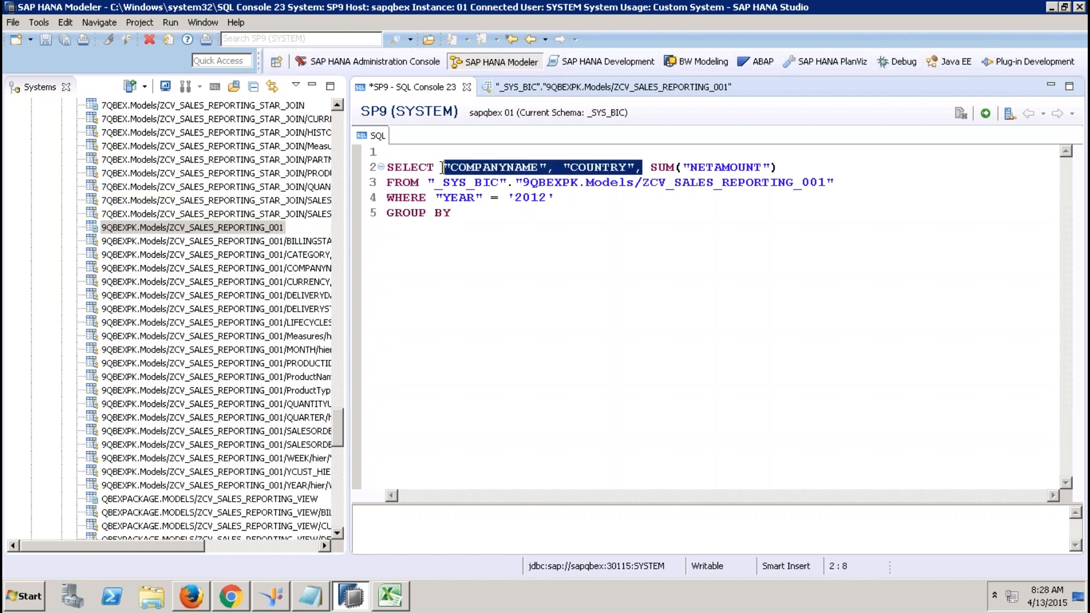
pyautogui.click(465, 213)
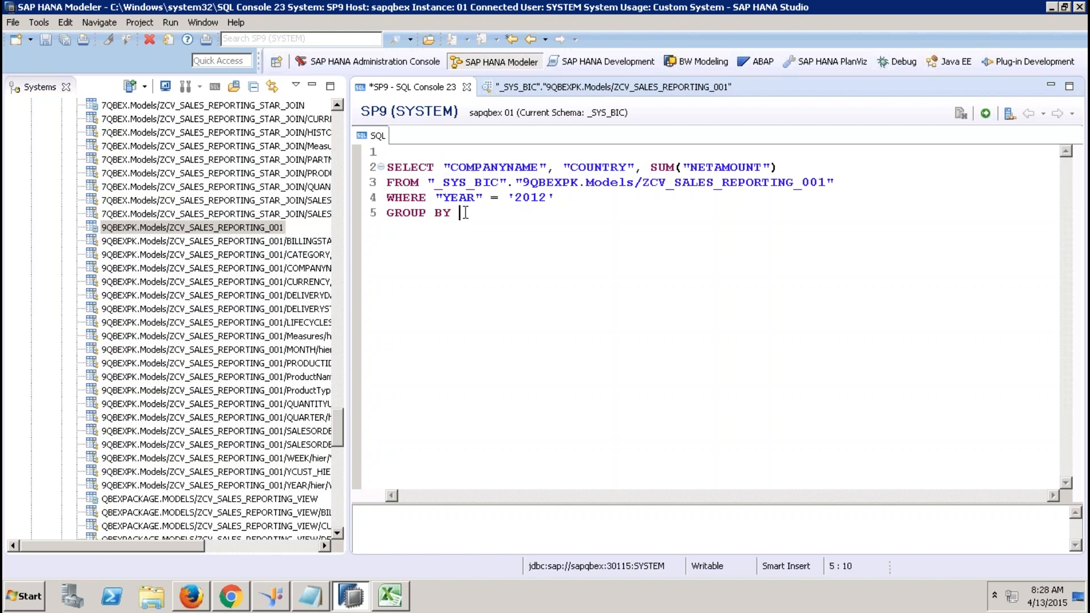
pyautogui.rightClick(464, 213)
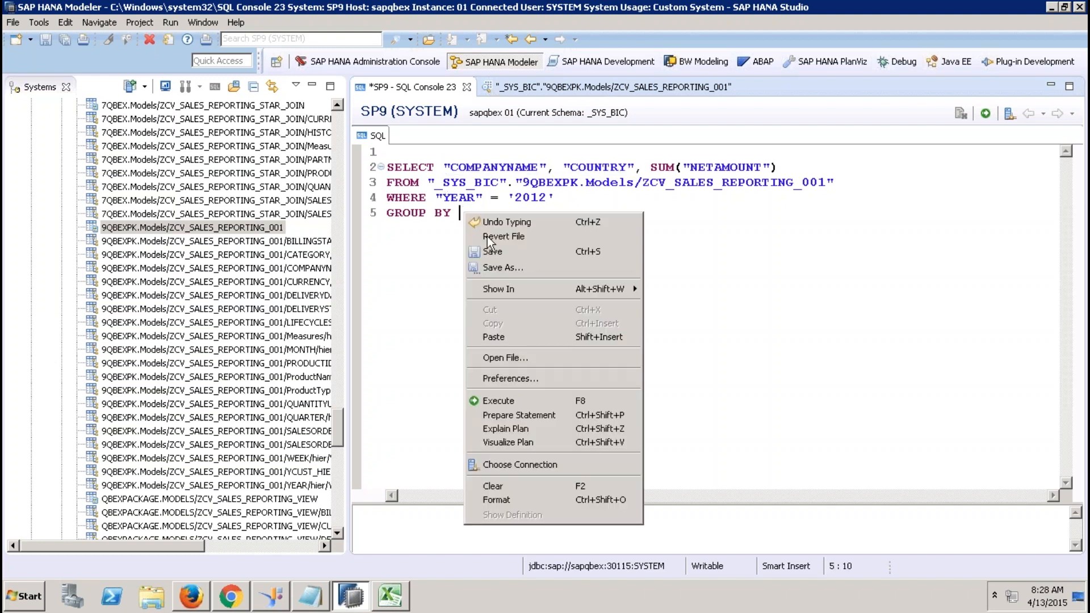
pyautogui.click(500, 337)
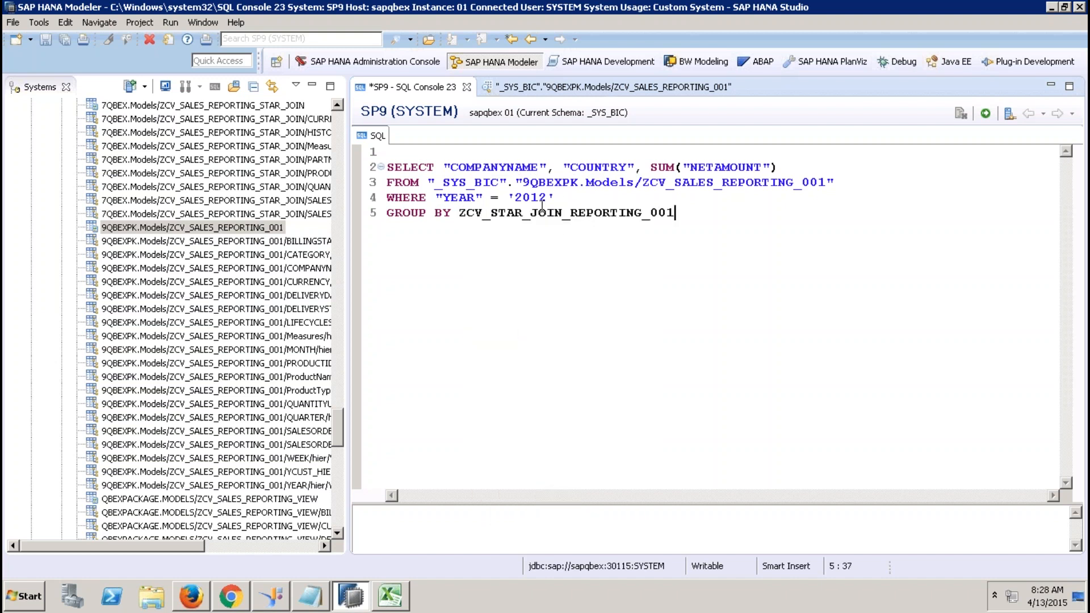
pyautogui.moveTo(676, 213); pyautogui.dragTo(366, 157)
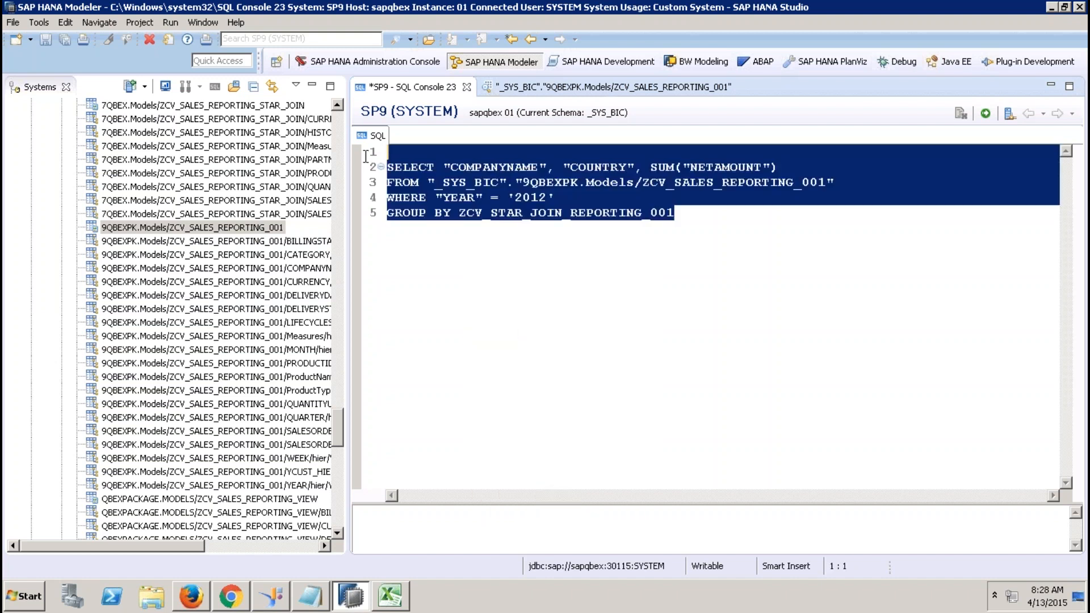
pyautogui.click(770, 230)
pyautogui.press('BackSpace')
pyautogui.press('BackSpace')
pyautogui.press('BackSpace')
pyautogui.press('BackSpace')
pyautogui.press('BackSpace')
pyautogui.press('BackSpace')
pyautogui.press('BackSpace')
pyautogui.press('BackSpace')
pyautogui.press('BackSpace')
pyautogui.press('BackSpace')
pyautogui.press('BackSpace')
pyautogui.press('BackSpace')
pyautogui.press('BackSpace')
pyautogui.press('BackSpace')
pyautogui.press('BackSpace')
pyautogui.press('BackSpace')
pyautogui.press('BackSpace')
pyautogui.press('BackSpace')
pyautogui.press('BackSpace')
pyautogui.press('BackSpace')
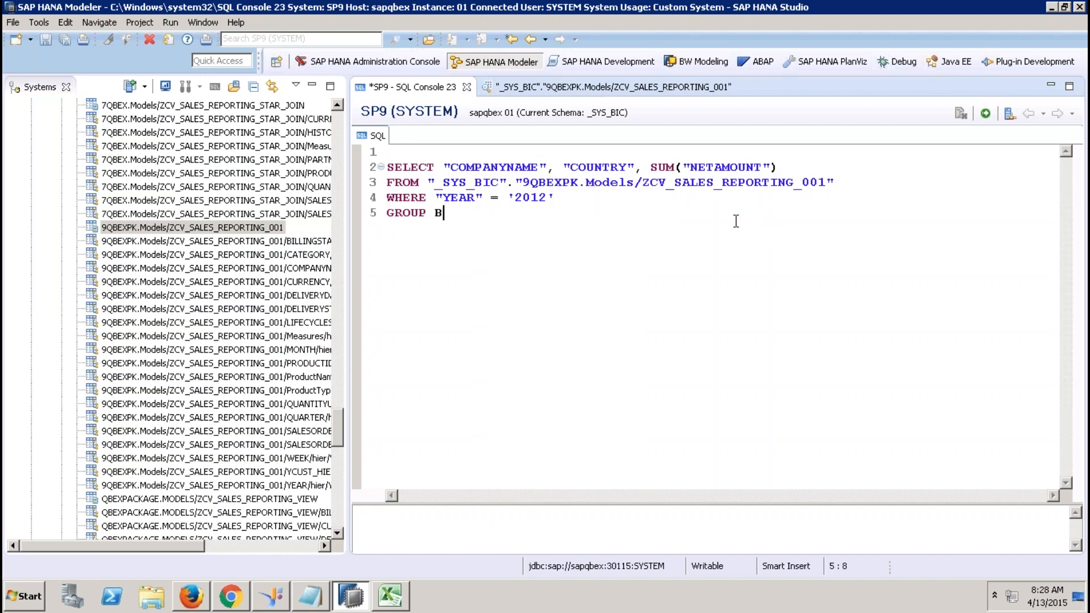
pyautogui.write('Y')
# Append "COMPANYNAME", "COUNTRY" after GROUP BY and execute the query, returning 16 rows.
pyautogui.moveTo(446, 163); pyautogui.dragTo(629, 166)
pyautogui.rightClick(614, 168)
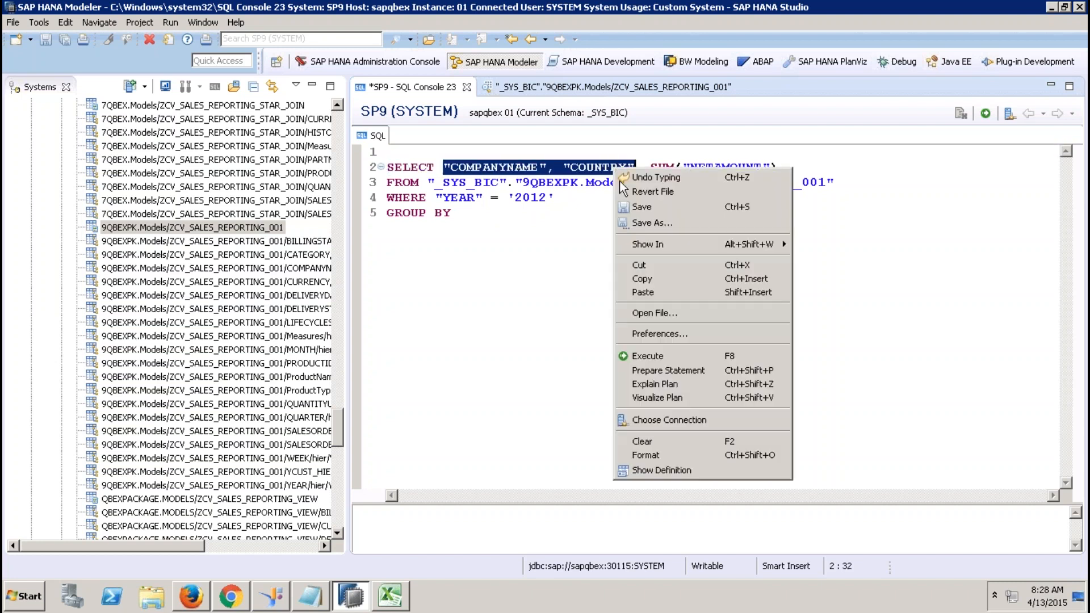
pyautogui.click(648, 279)
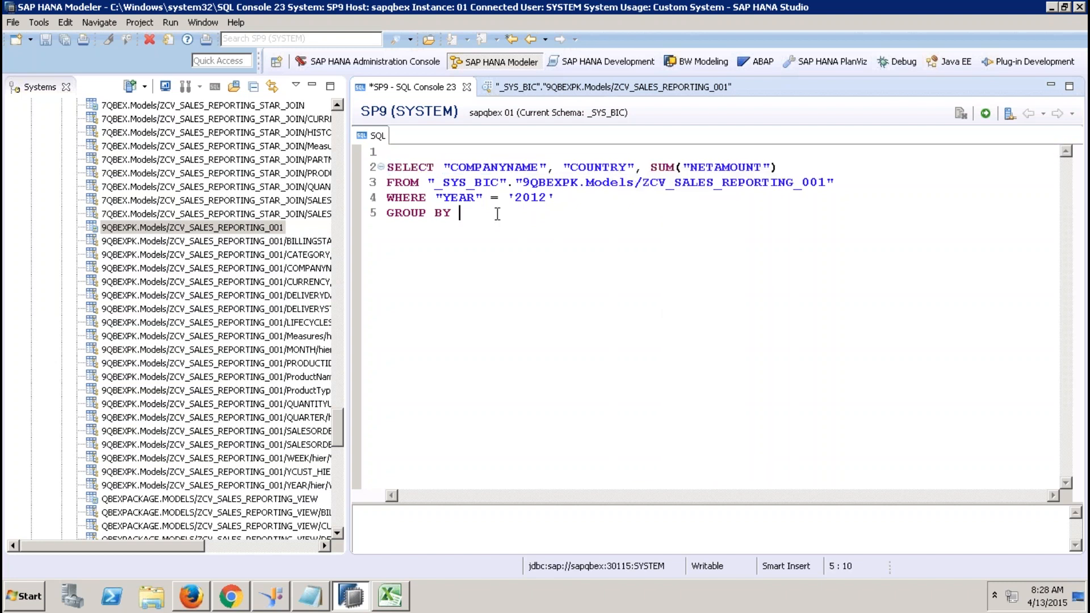
pyautogui.click(499, 214)
pyautogui.rightClick(497, 215)
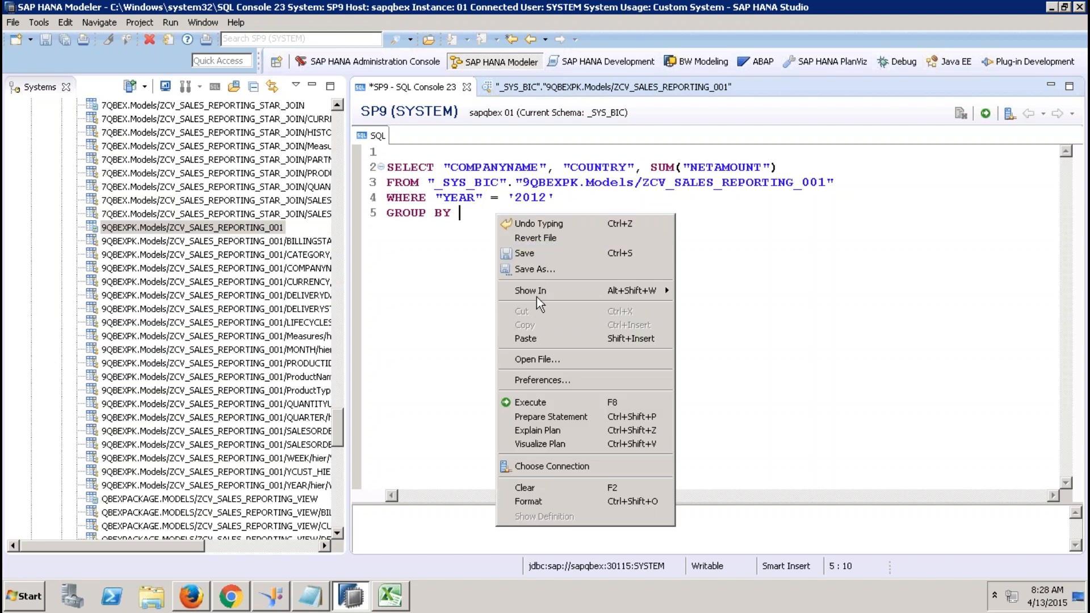
pyautogui.click(515, 339)
pyautogui.hotkey('ctrl', 'a')
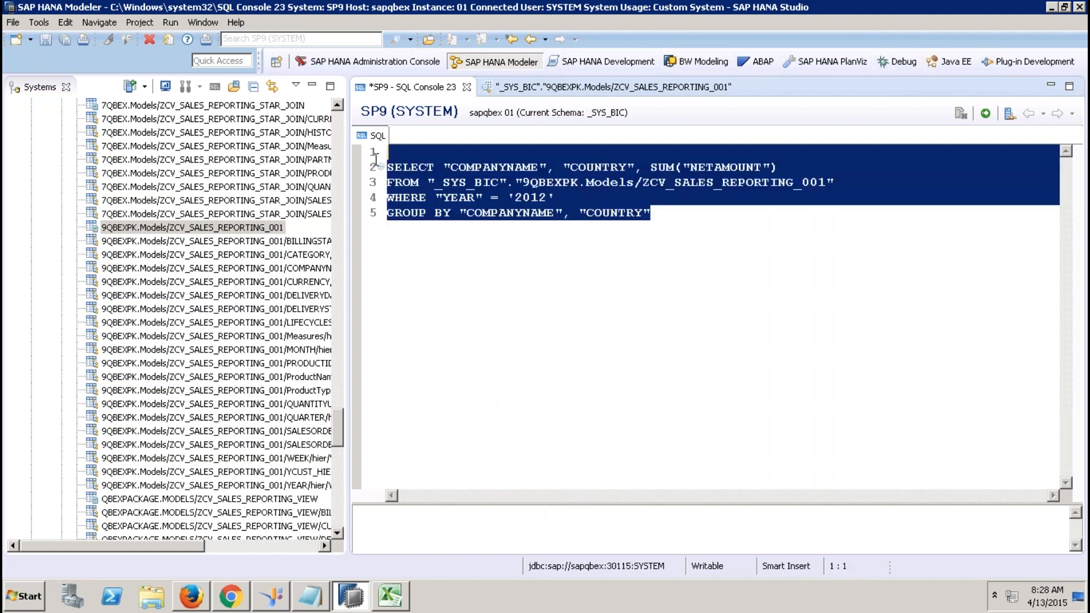
pyautogui.click(982, 114)
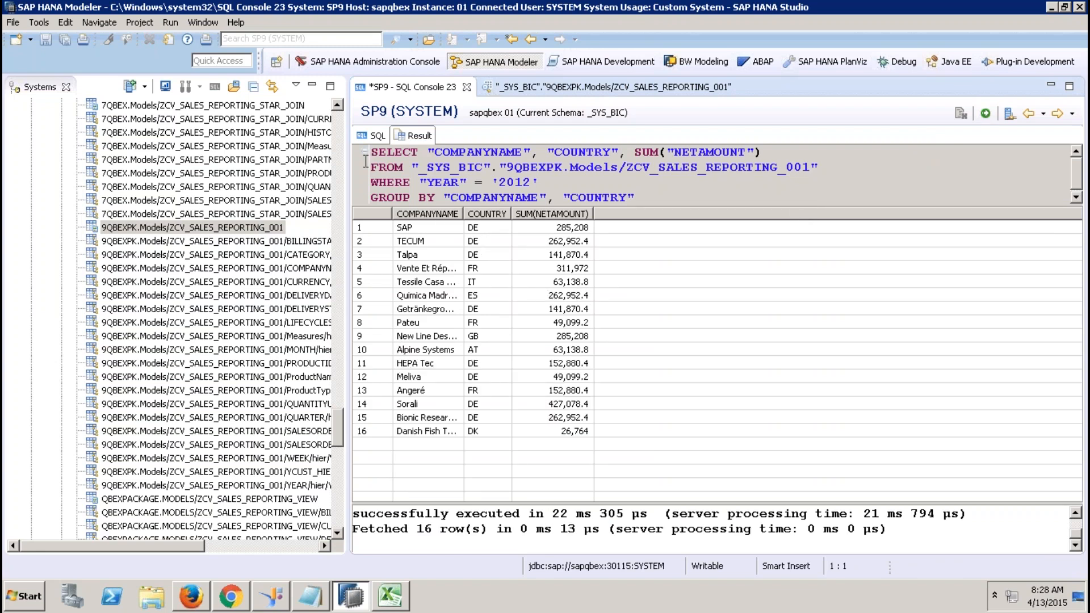
pyautogui.moveTo(339, 433); pyautogui.dragTo(339, 524)
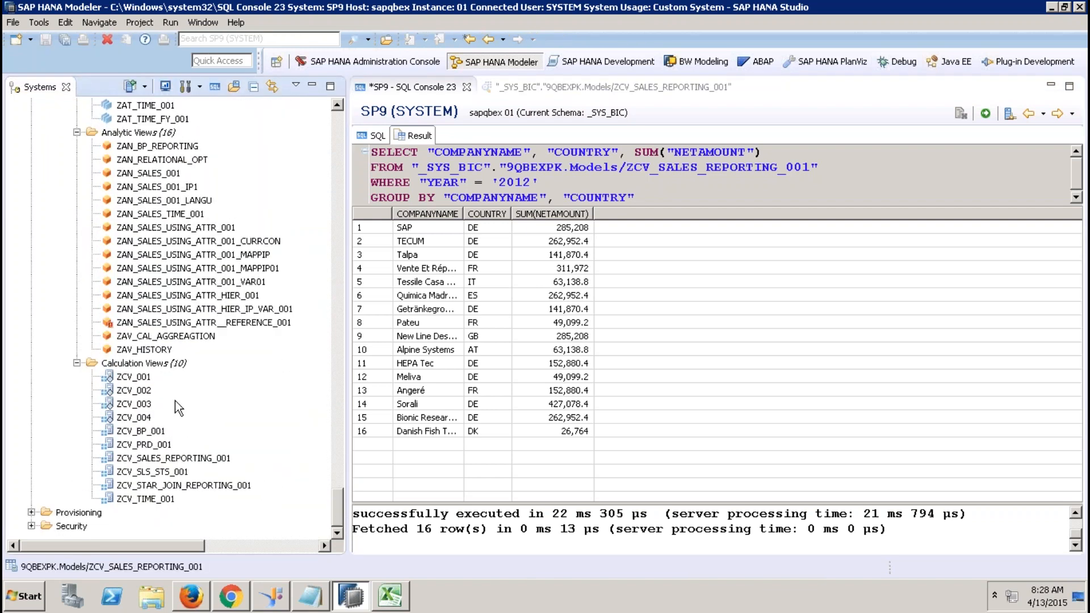
# Create calculation view ZCV_SQL_001 of type SQL Script in package 9QBEXPK.Models.
pyautogui.rightClick(159, 365)
pyautogui.click(224, 395)
pyautogui.write('ZCV_SQL_001')
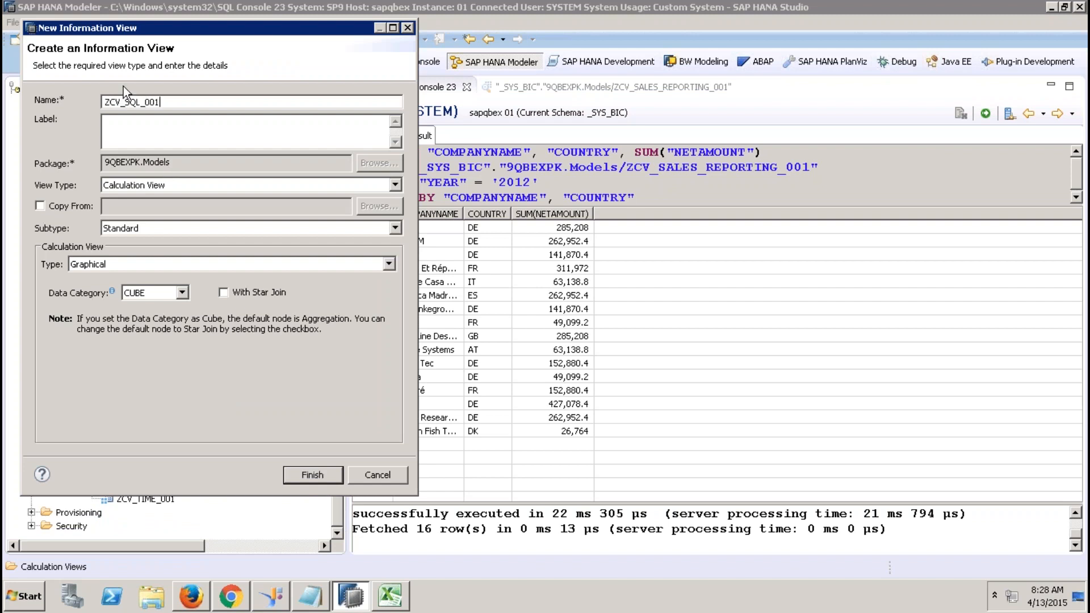
pyautogui.moveTo(142, 143); pyautogui.dragTo(141, 137)
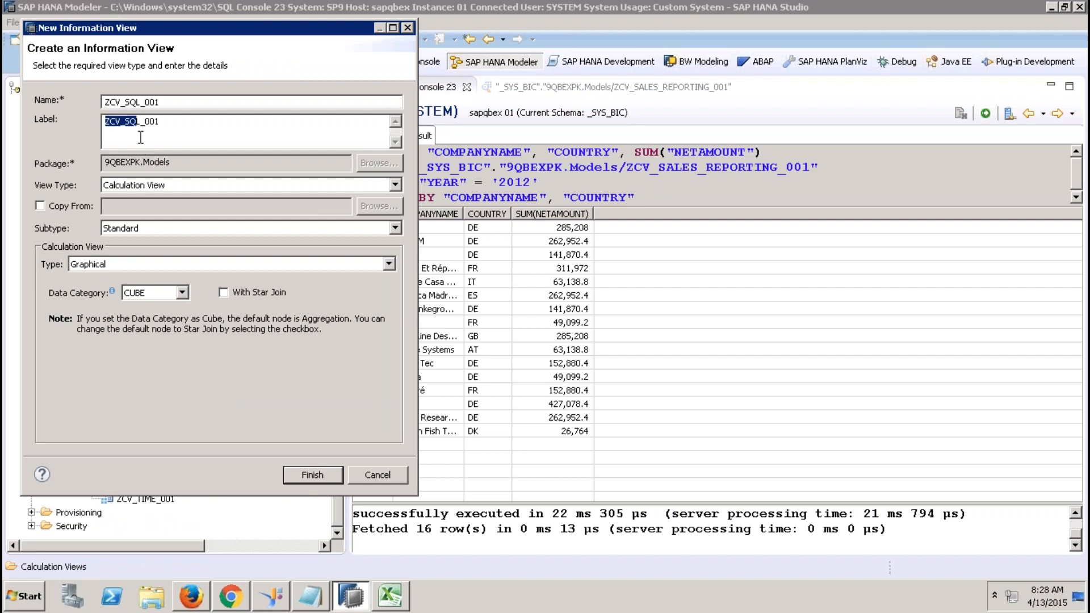
pyautogui.click(172, 264)
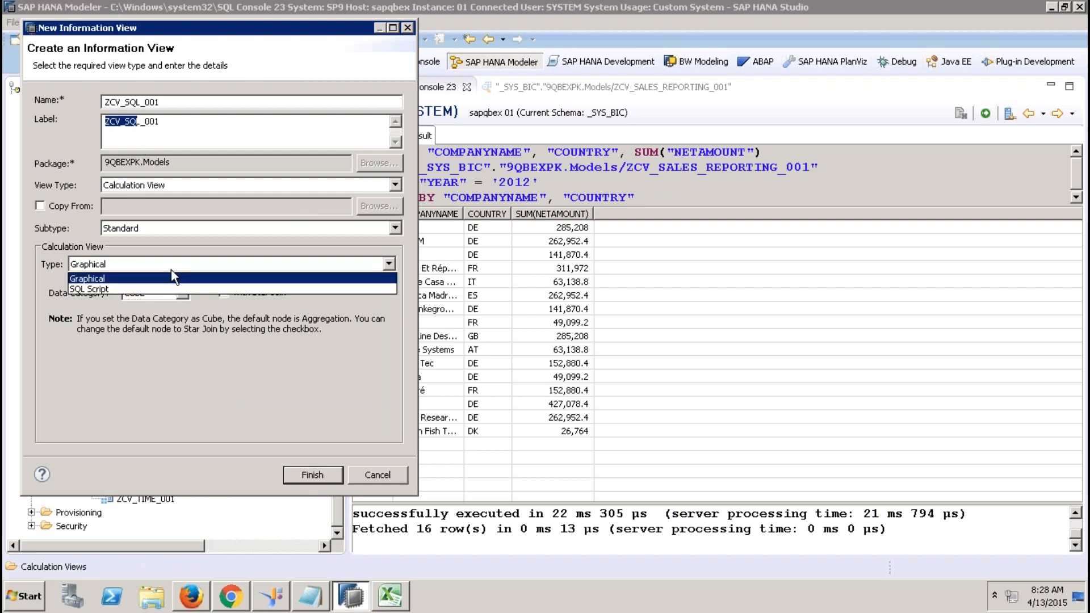
pyautogui.click(146, 289)
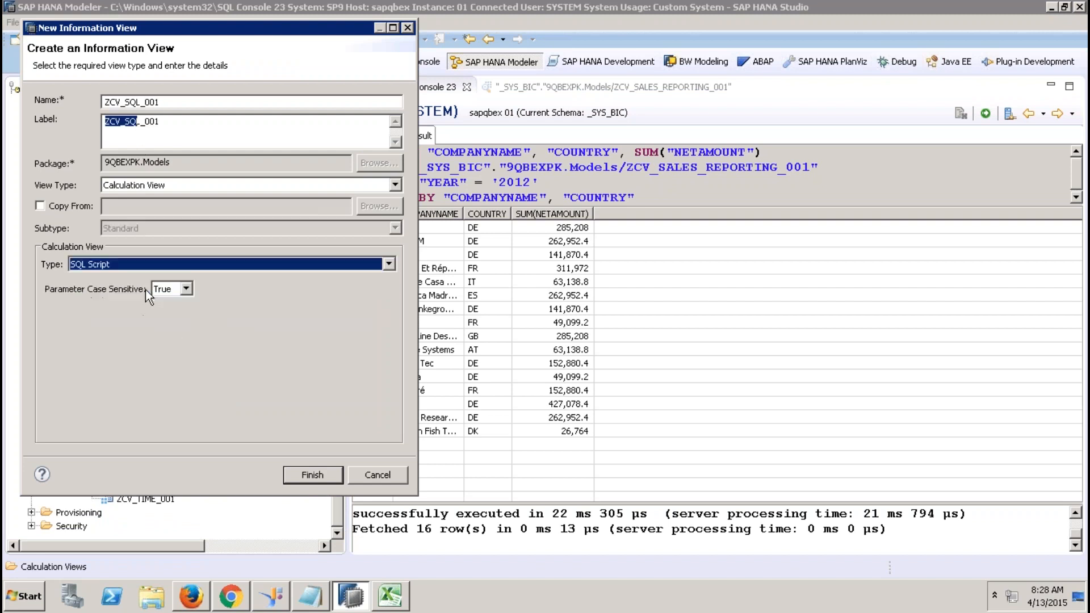
pyautogui.click(312, 477)
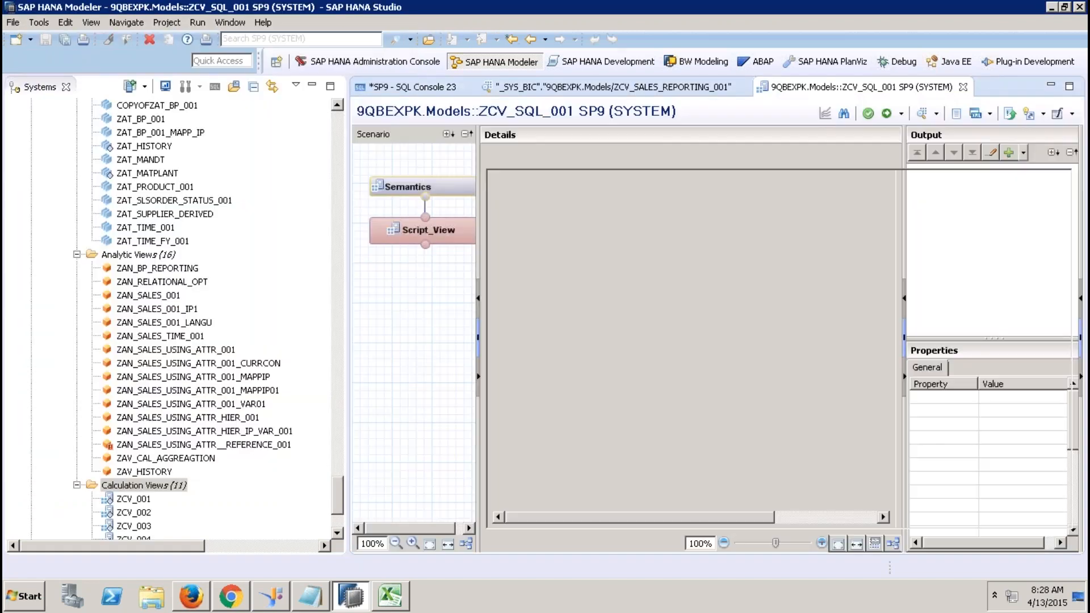
# In Script_View, delete the '..' placeholder after var_out = and go back to the SQL console.
pyautogui.click(313, 86)
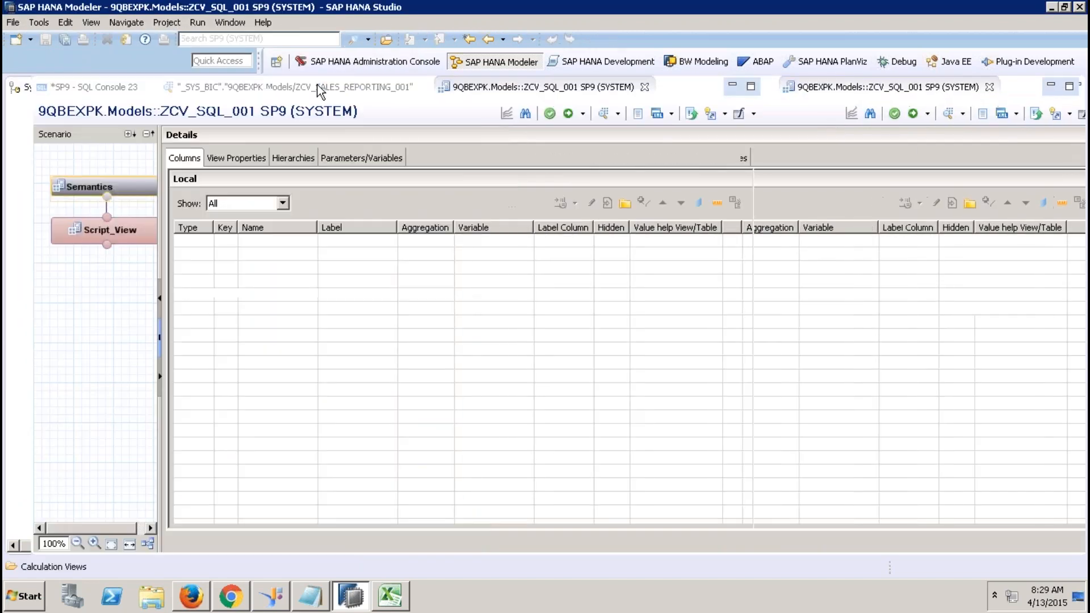
pyautogui.click(132, 233)
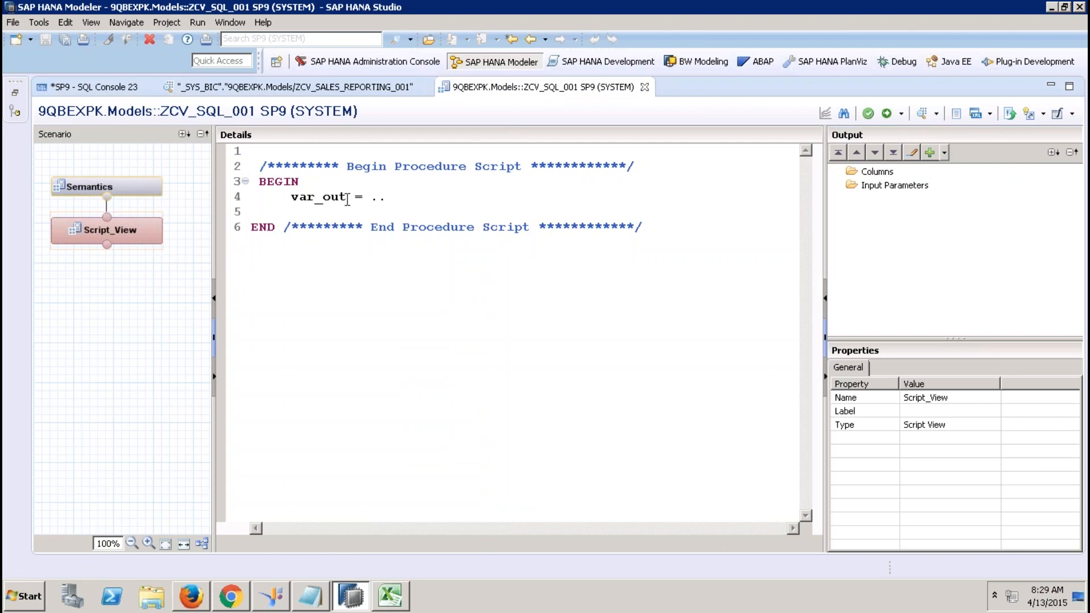
pyautogui.moveTo(347, 197); pyautogui.dragTo(291, 196)
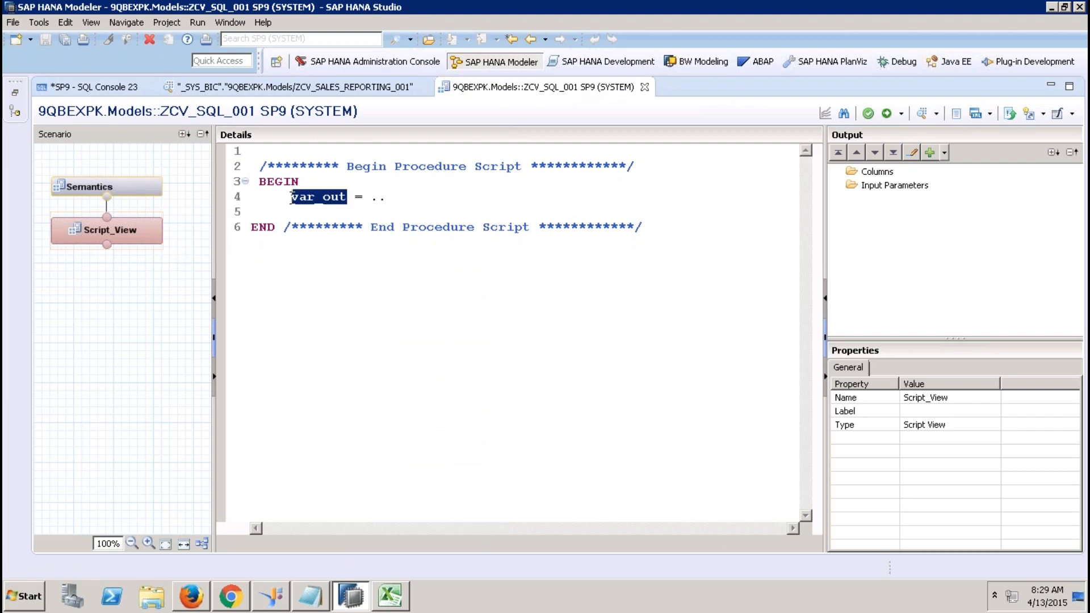
pyautogui.moveTo(372, 193); pyautogui.dragTo(294, 202)
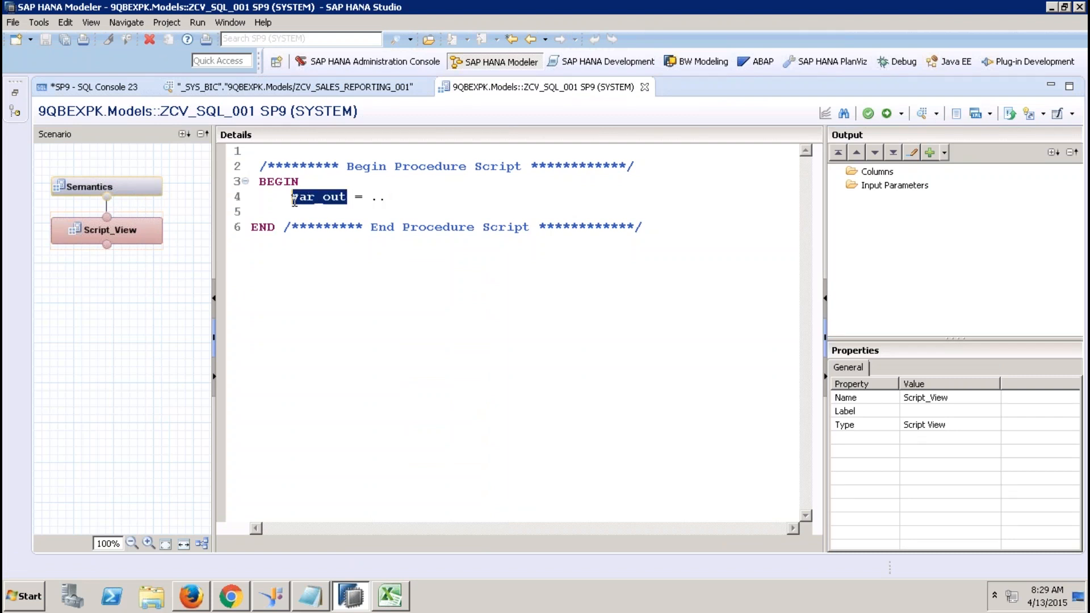
pyautogui.click(396, 198)
pyautogui.press('BackSpace')
pyautogui.press('BackSpace')
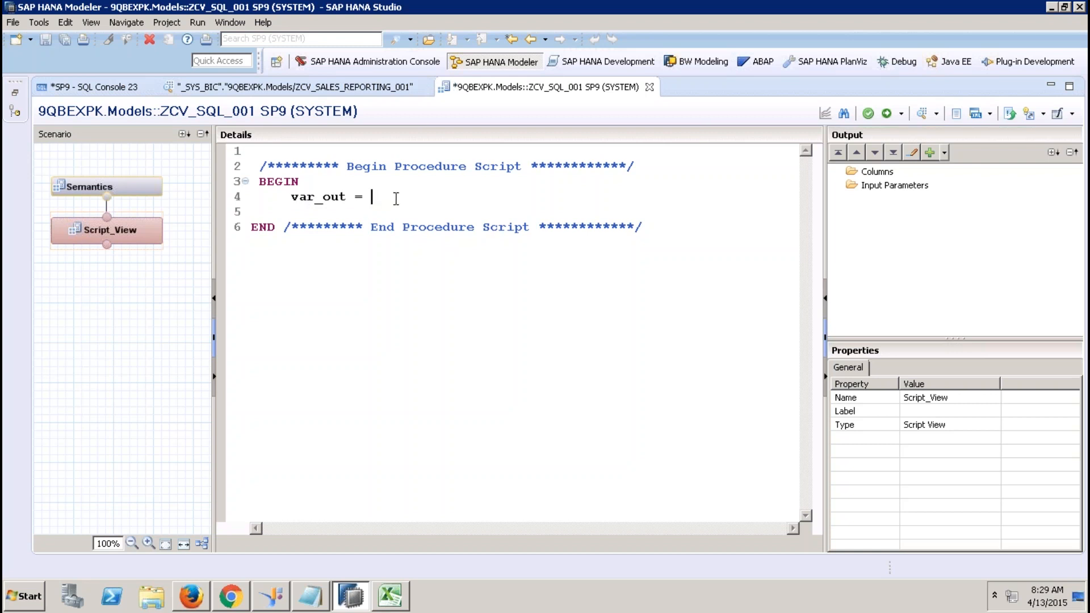
pyautogui.click(117, 88)
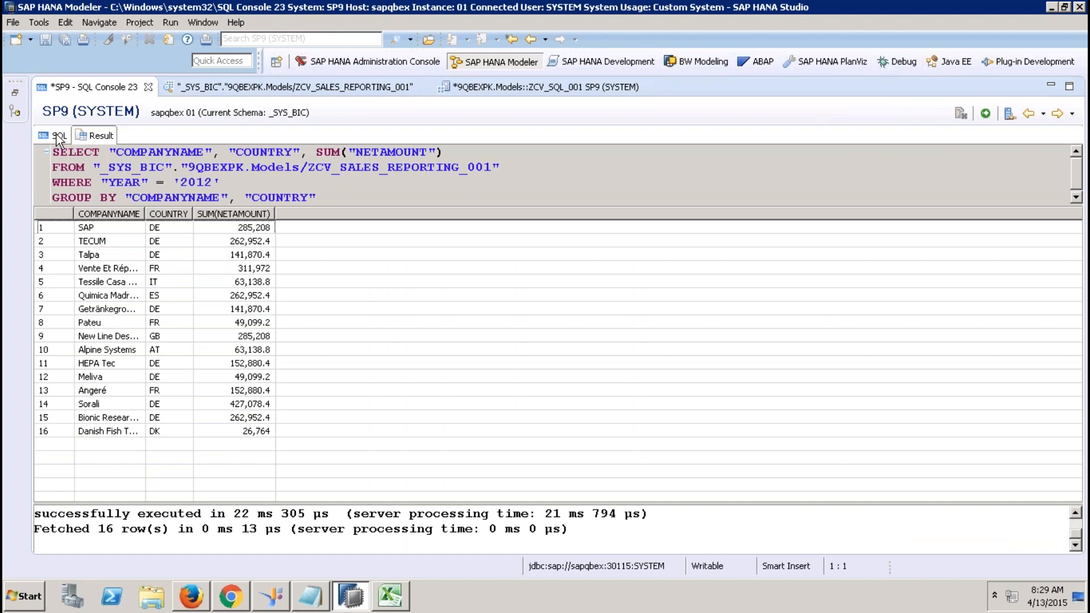
# Copy query lines 2 to 5 from the SQL console into the clipboard.
pyautogui.click(58, 136)
pyautogui.moveTo(340, 213); pyautogui.dragTo(68, 167)
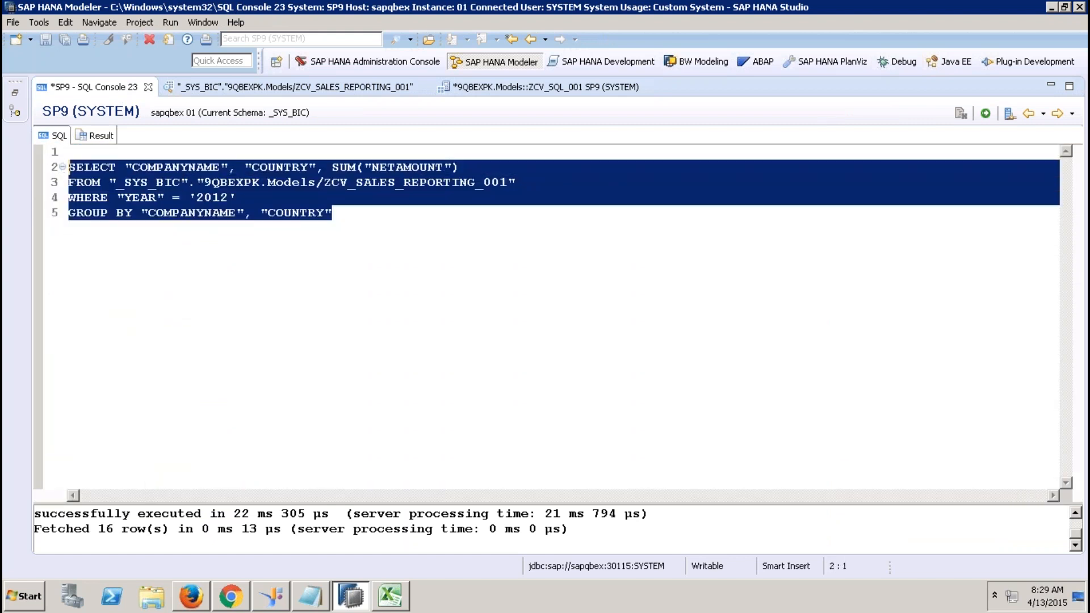
pyautogui.rightClick(164, 203)
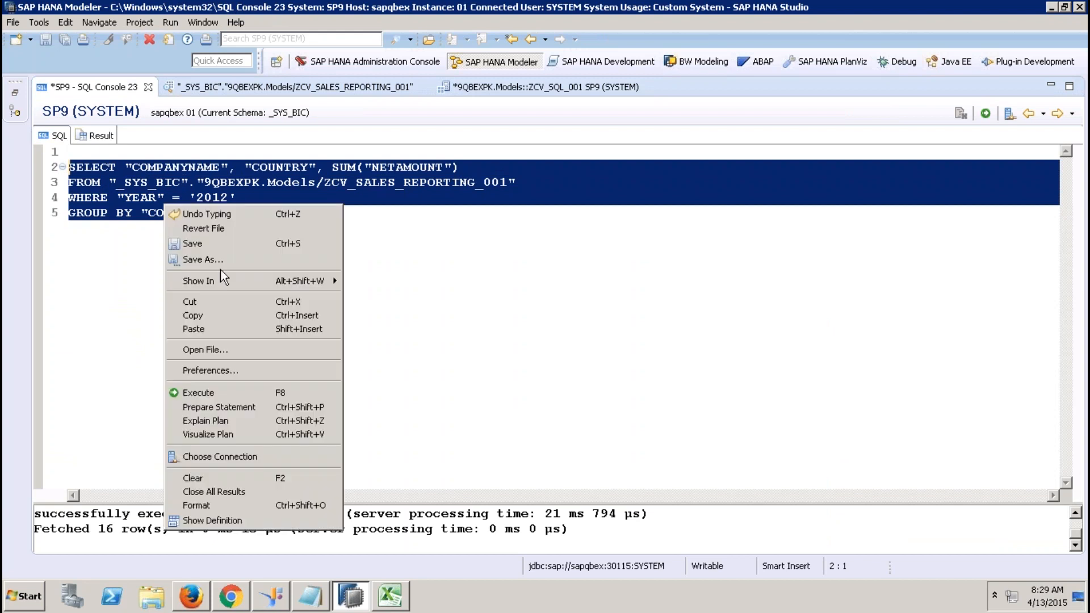
pyautogui.click(224, 316)
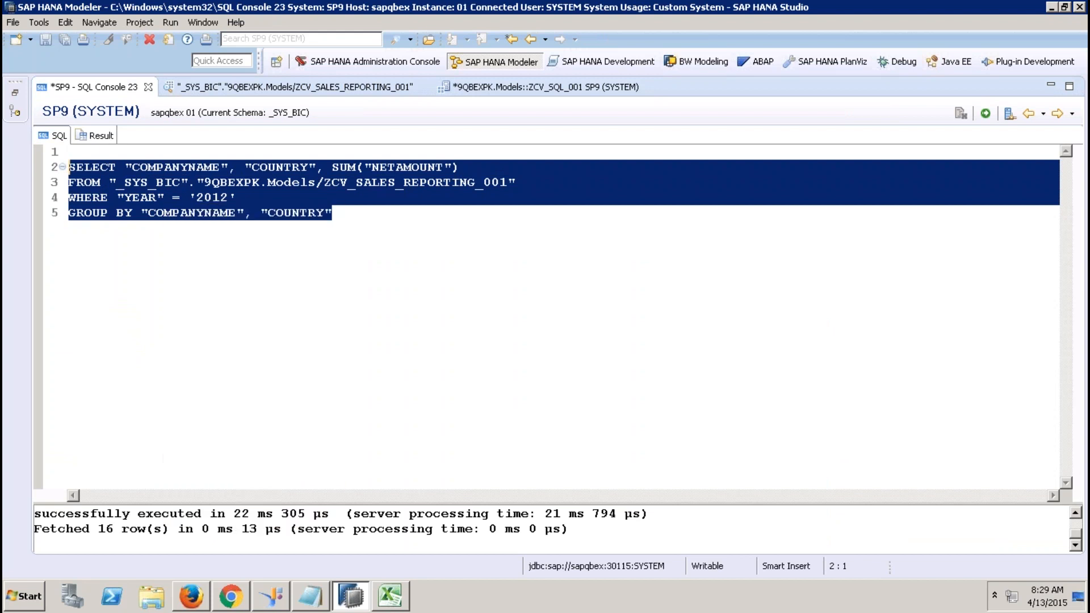
pyautogui.click(499, 86)
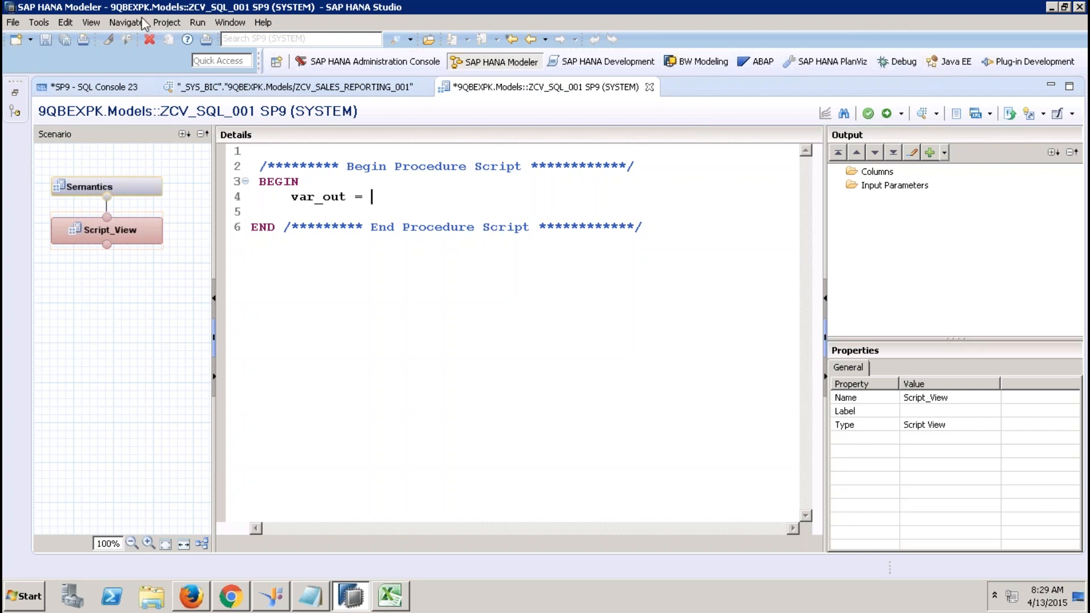
pyautogui.click(67, 22)
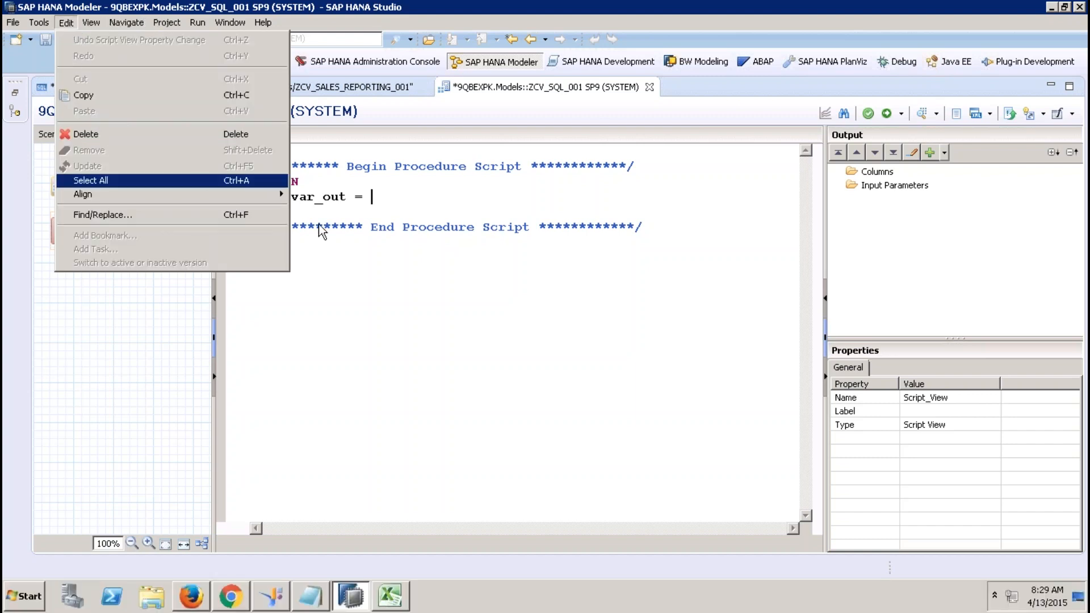
pyautogui.click(348, 228)
# Copy the query again and place the cursor right after var_out = in ZCV_SQL_001's script.
pyautogui.click(100, 88)
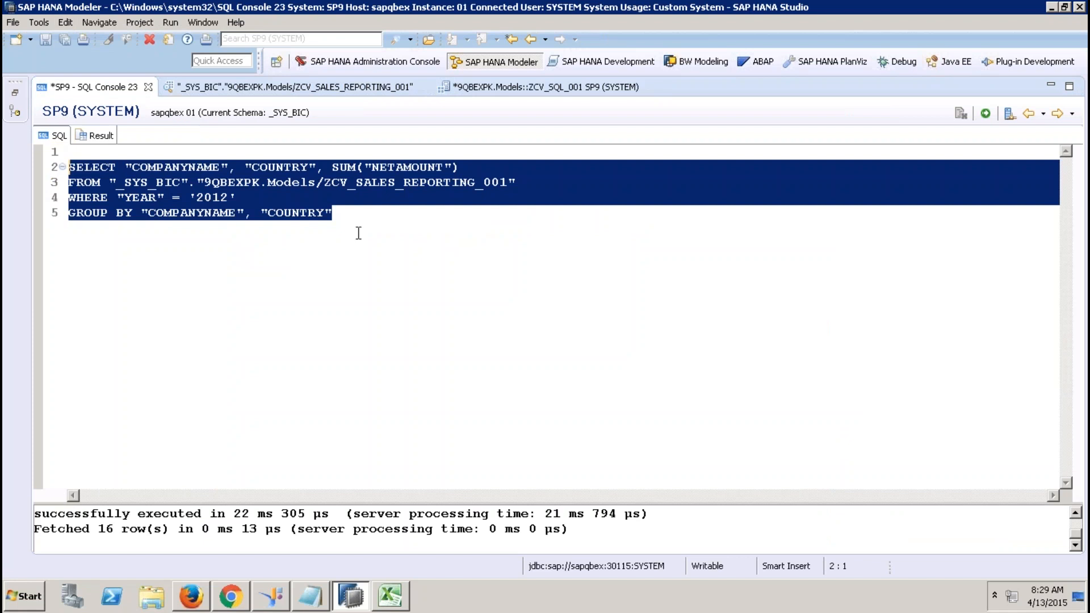
pyautogui.click(65, 23)
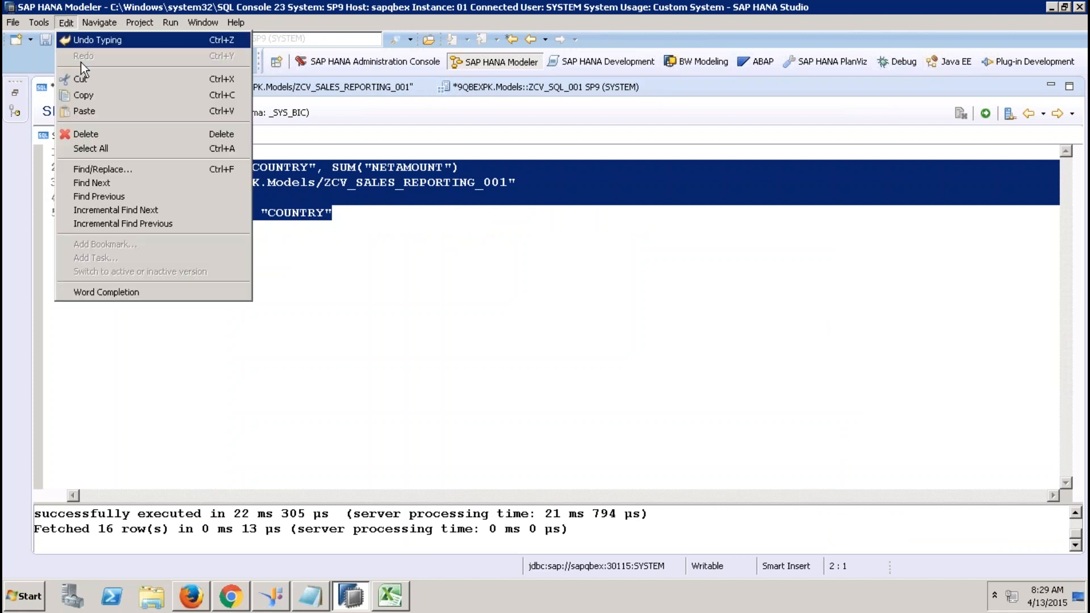
pyautogui.click(91, 93)
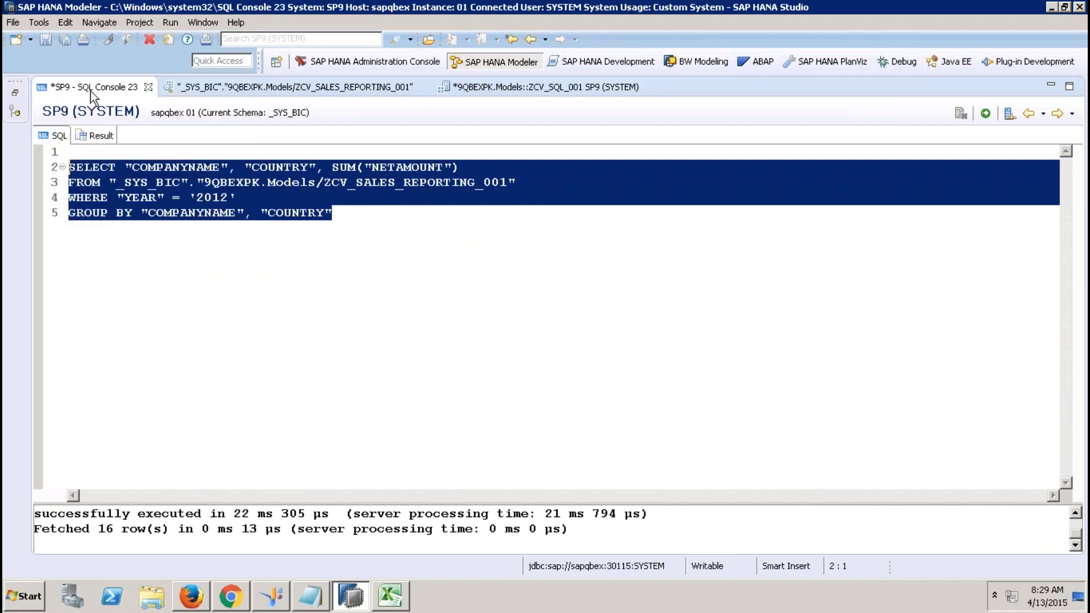
pyautogui.click(449, 87)
pyautogui.moveTo(399, 209); pyautogui.dragTo(398, 203)
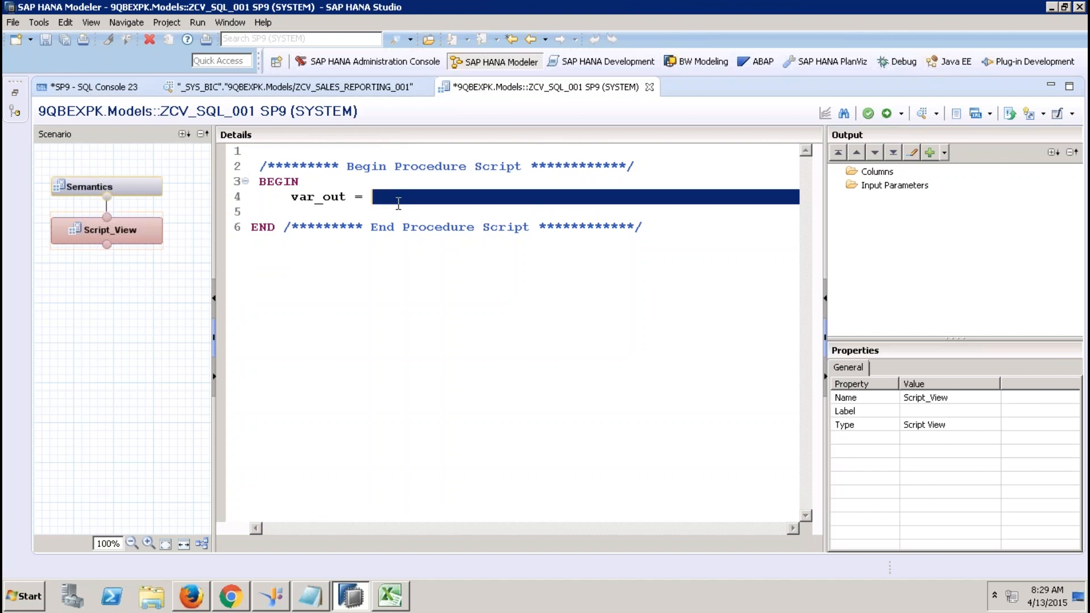
pyautogui.click(389, 201)
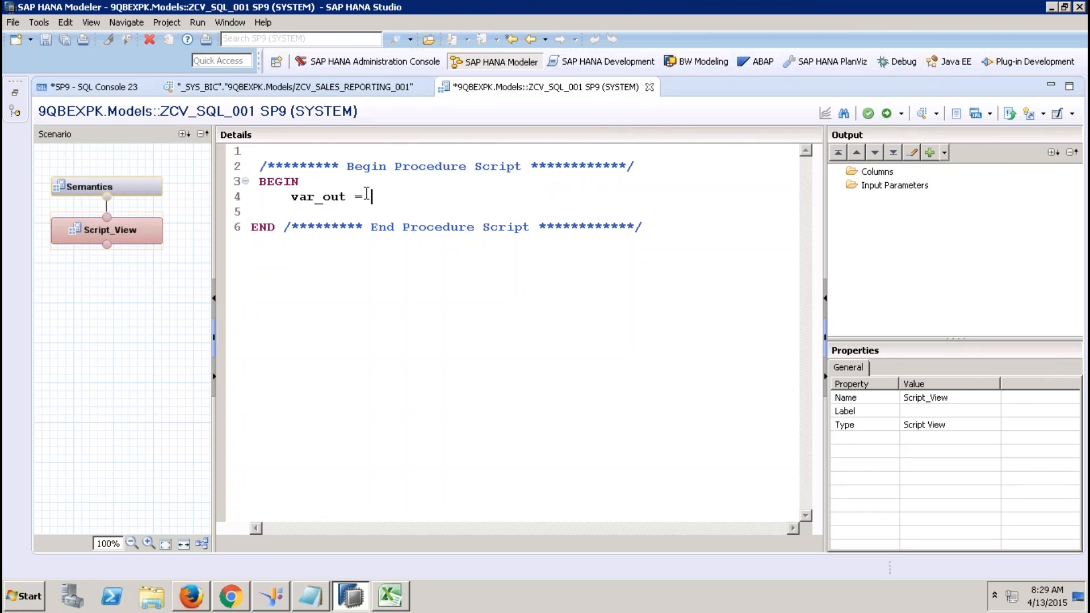
pyautogui.click(65, 22)
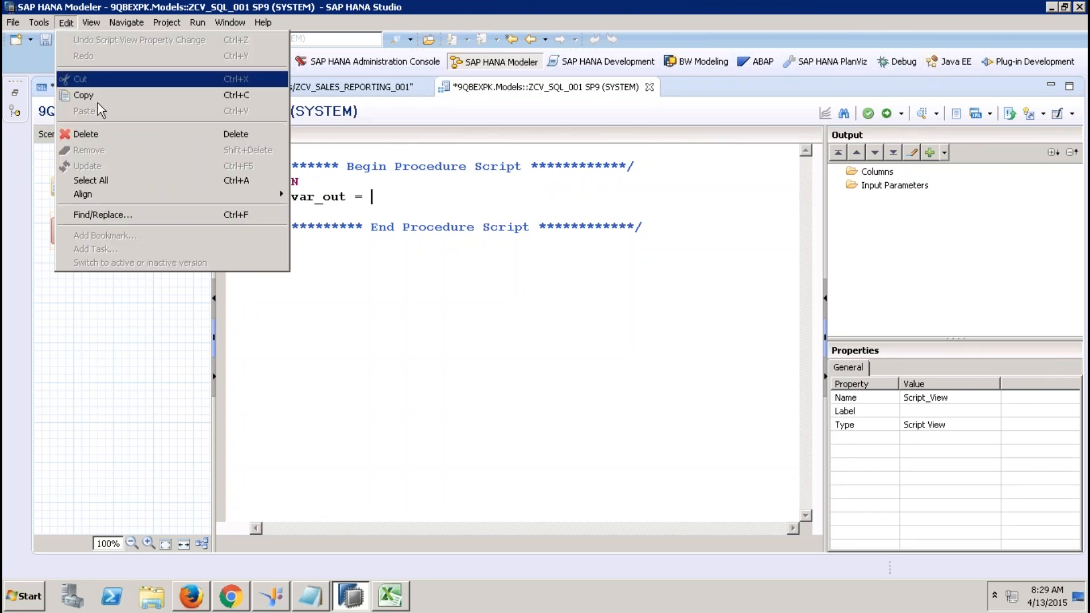
pyautogui.click(384, 189)
# Write SELECT "COMPANYNAME", "COUNTRY", SUM("GROSSSAMOUNT") AS "GROSSAMOUNT" FROM ZCV_SALES_REPORTING_001.
pyautogui.write('SELECT')
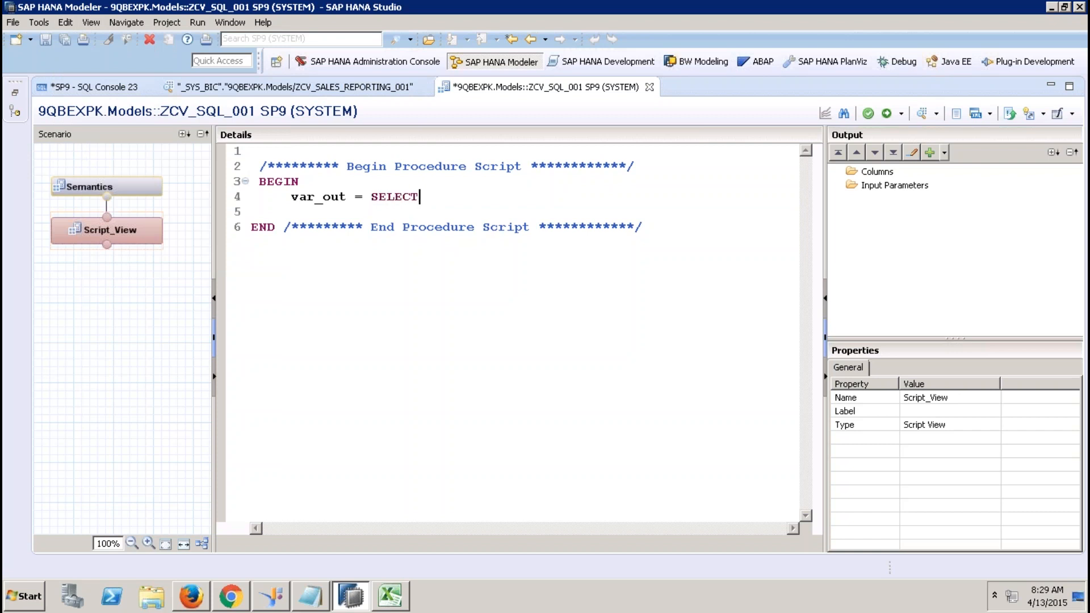
pyautogui.write(' "COMPANYNAME", "COUNTRY",')
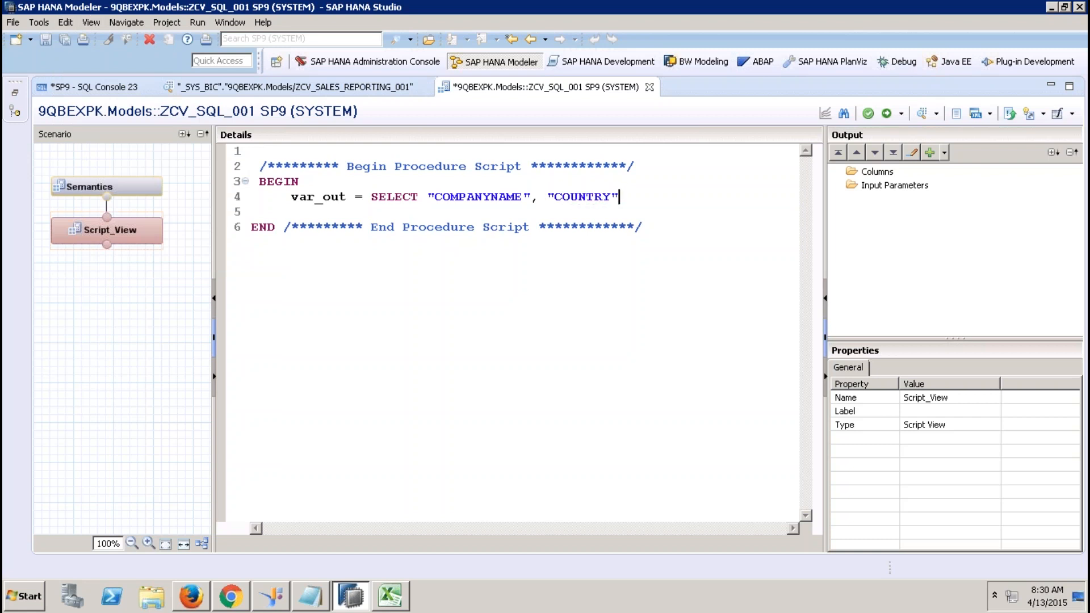
pyautogui.write(' SUM("GROSSSAMOUNT") AS "')
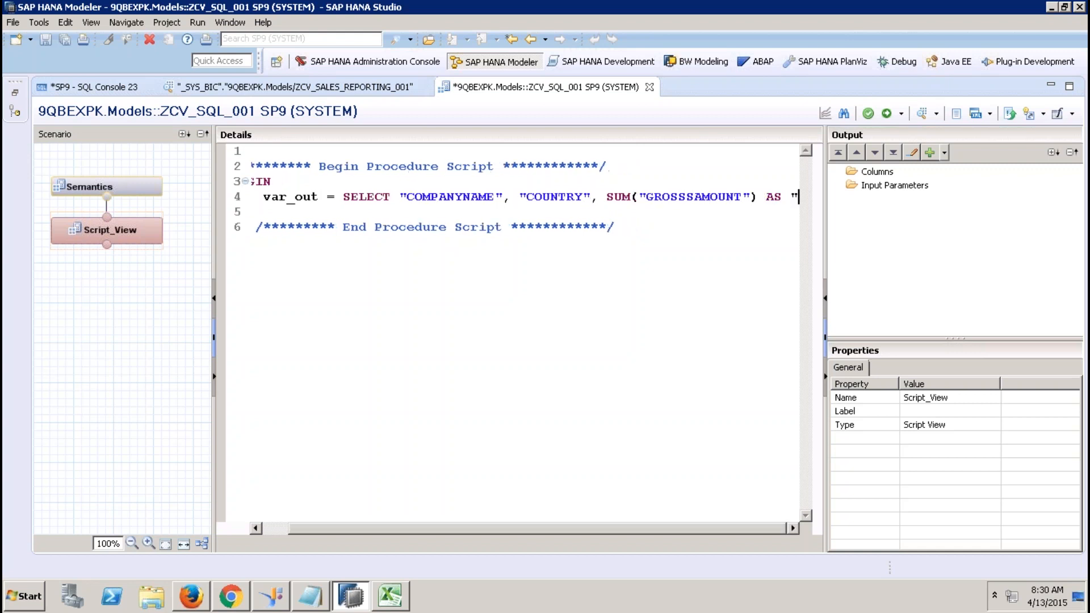
pyautogui.write('GROSSAMOUNT"')
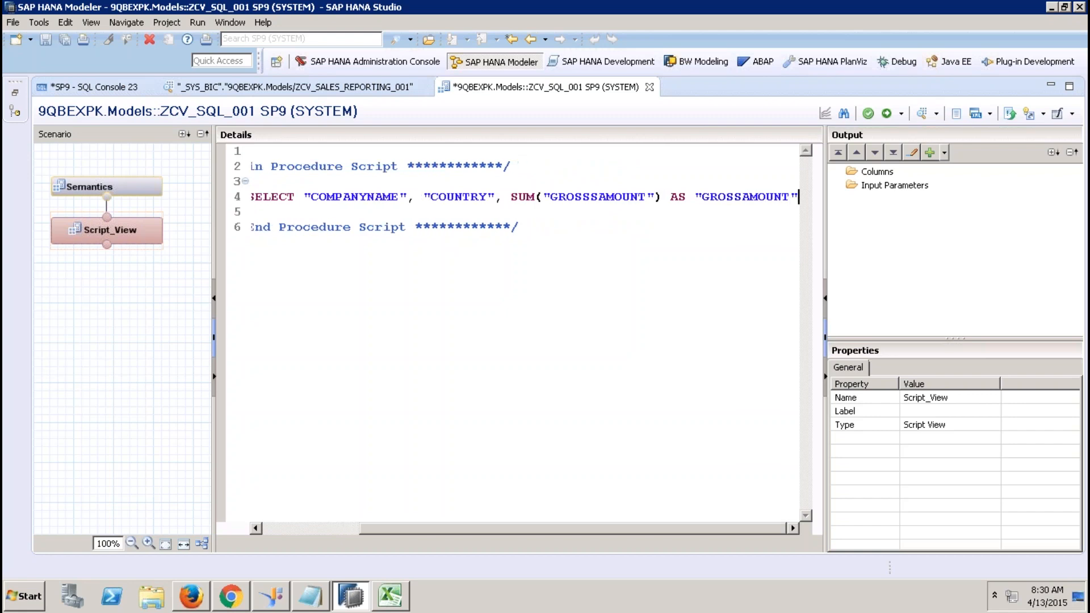
pyautogui.press('Return')
pyautogui.write('FROM')
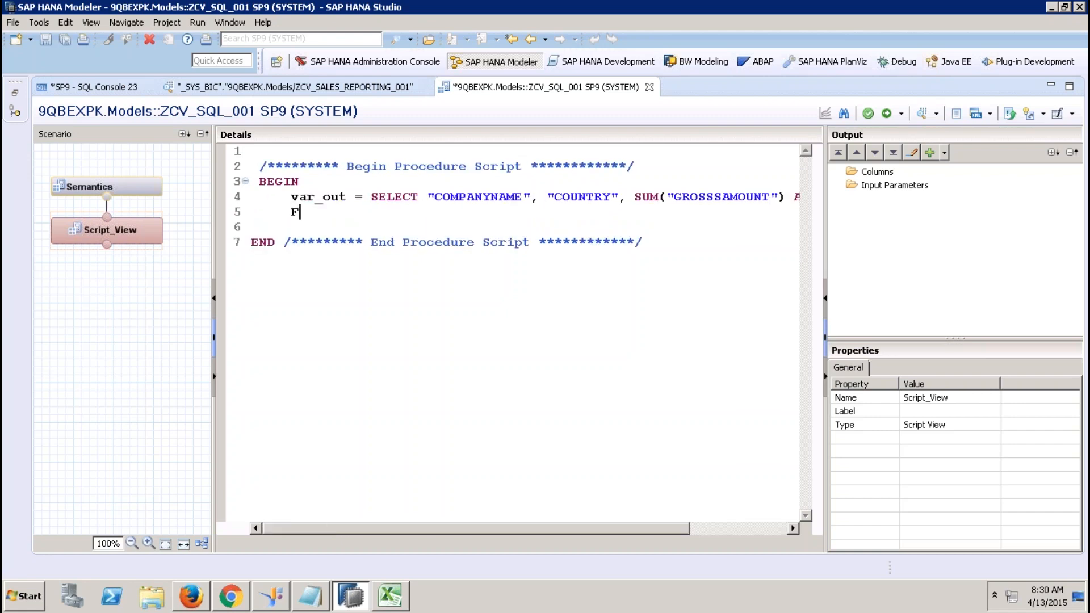
pyautogui.click(16, 92)
pyautogui.click(340, 138)
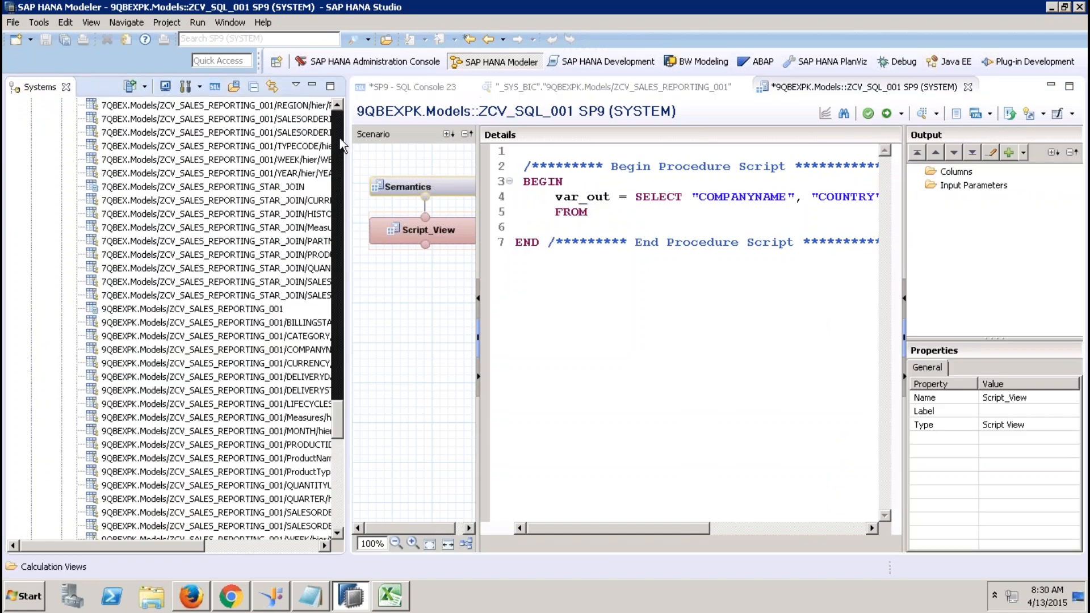
pyautogui.moveTo(270, 309); pyautogui.dragTo(662, 218)
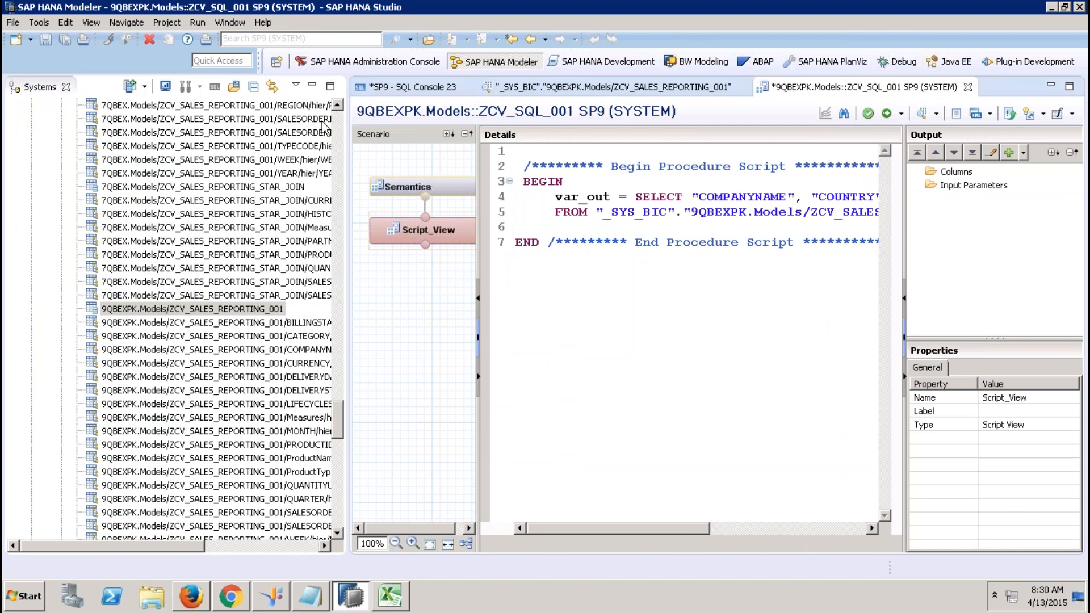
pyautogui.click(312, 86)
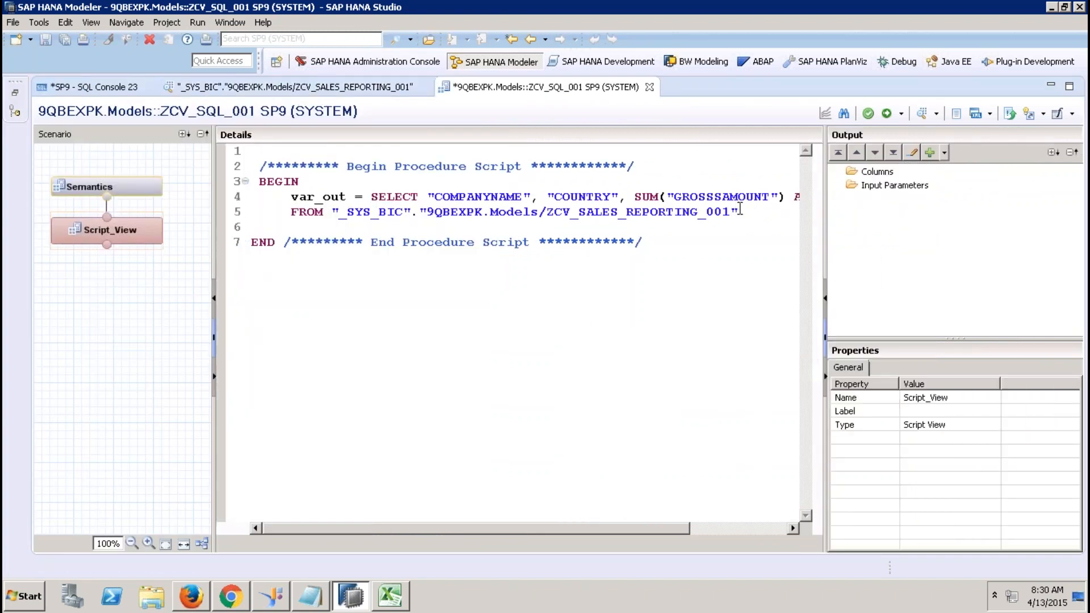
# Add WHERE "YEAR" = '2012' and GROUP BY "COMPANYNAME", "COUNTRY"; to the script.
pyautogui.press('Return')
pyautogui.write('WHERE "')
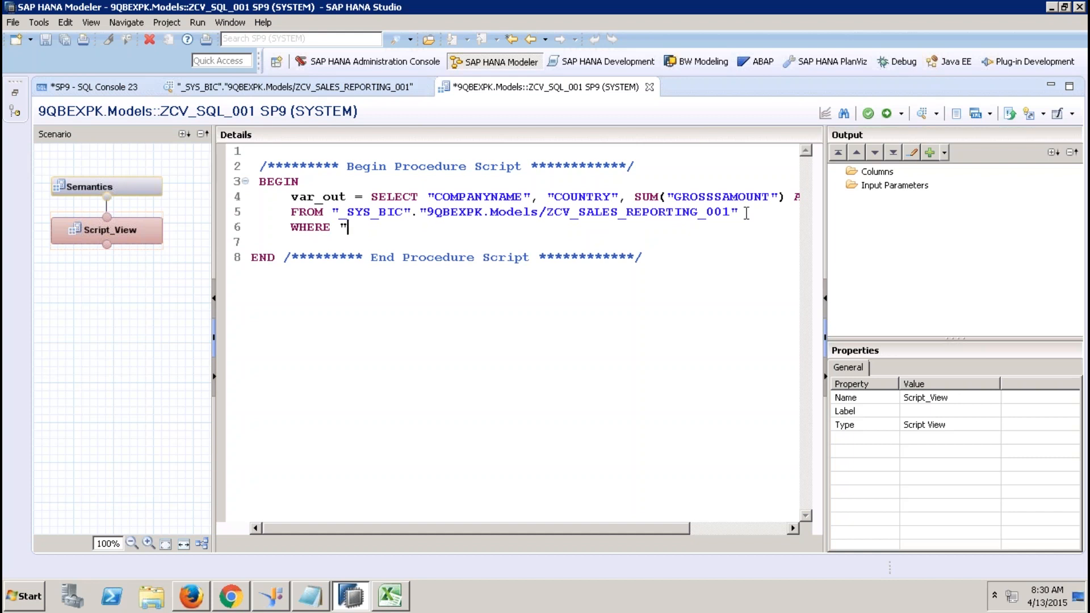
pyautogui.write('YEAR" = \'2012\'')
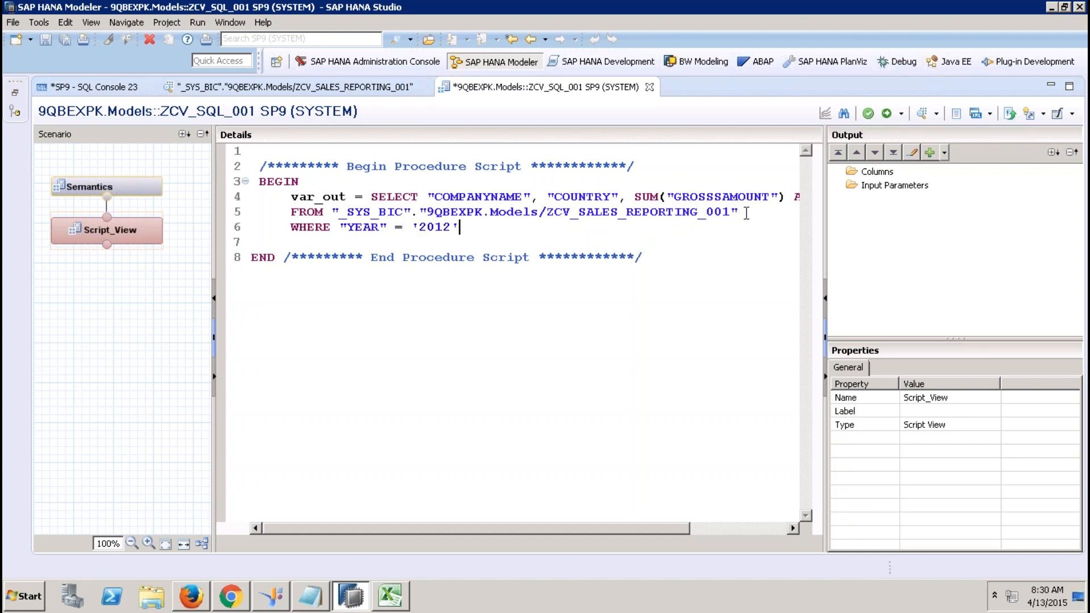
pyautogui.press('Return')
pyautogui.write('GRIU')
pyautogui.press('BackSpace')
pyautogui.press('BackSpace')
pyautogui.write('OUP BY ')
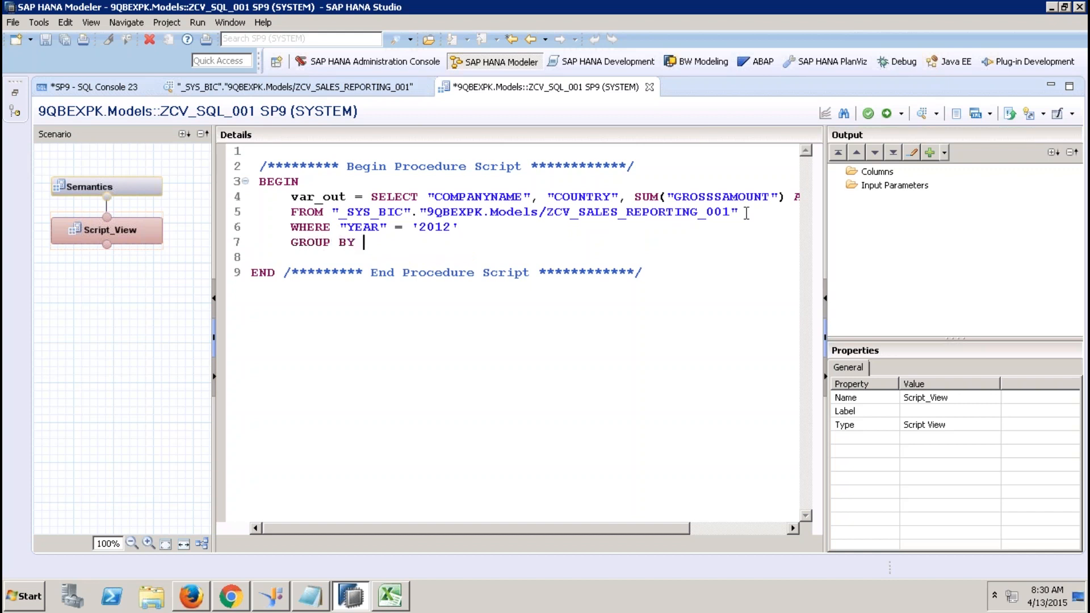
pyautogui.write('"COMPANYNAME')
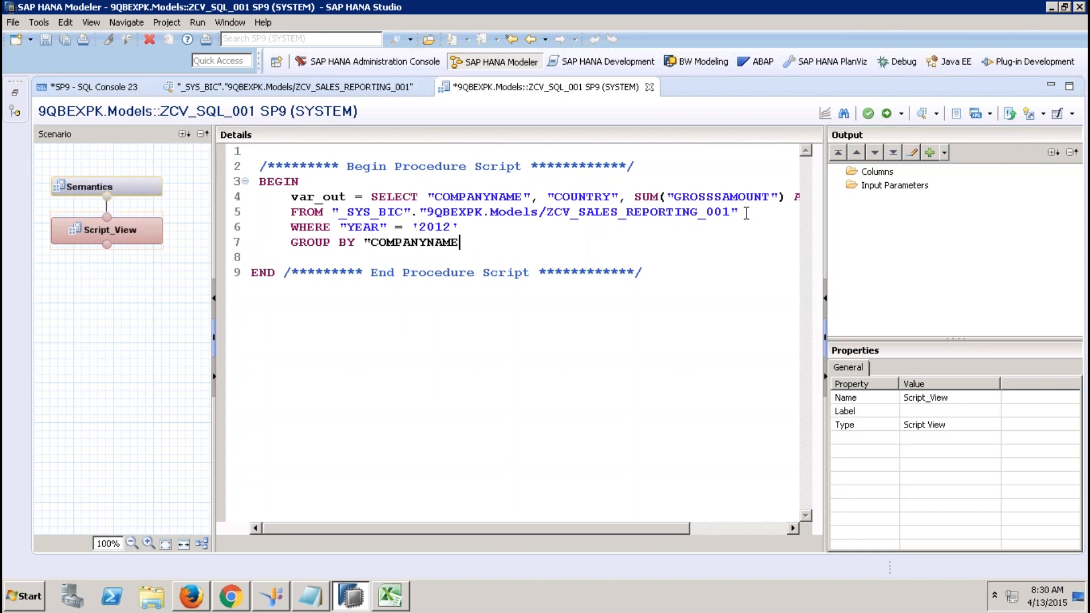
pyautogui.write('", "CO')
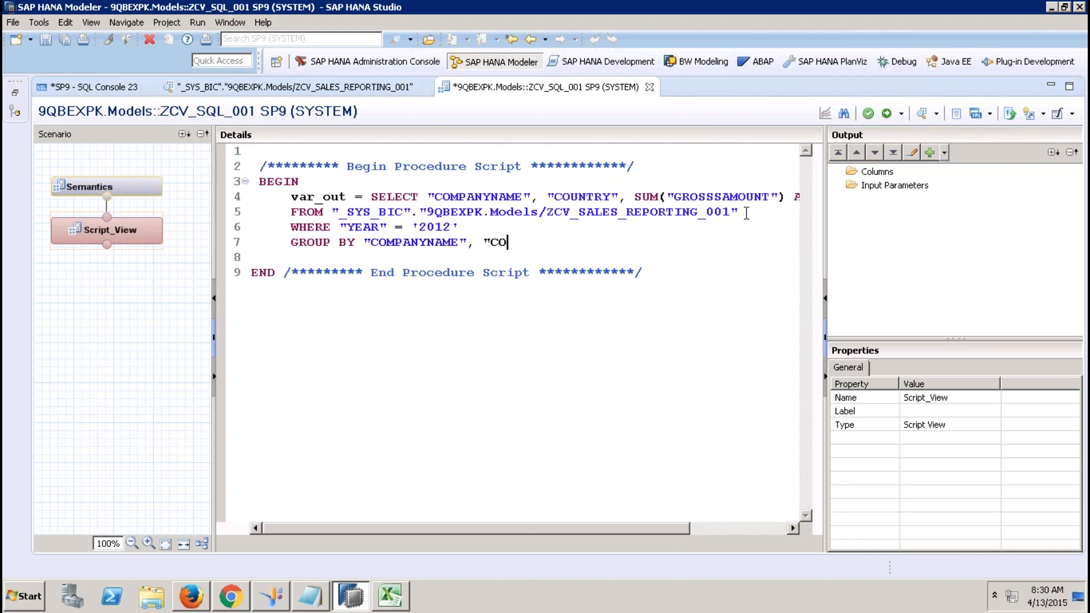
pyautogui.write('UNTRY";')
pyautogui.moveTo(416, 199); pyautogui.dragTo(372, 197)
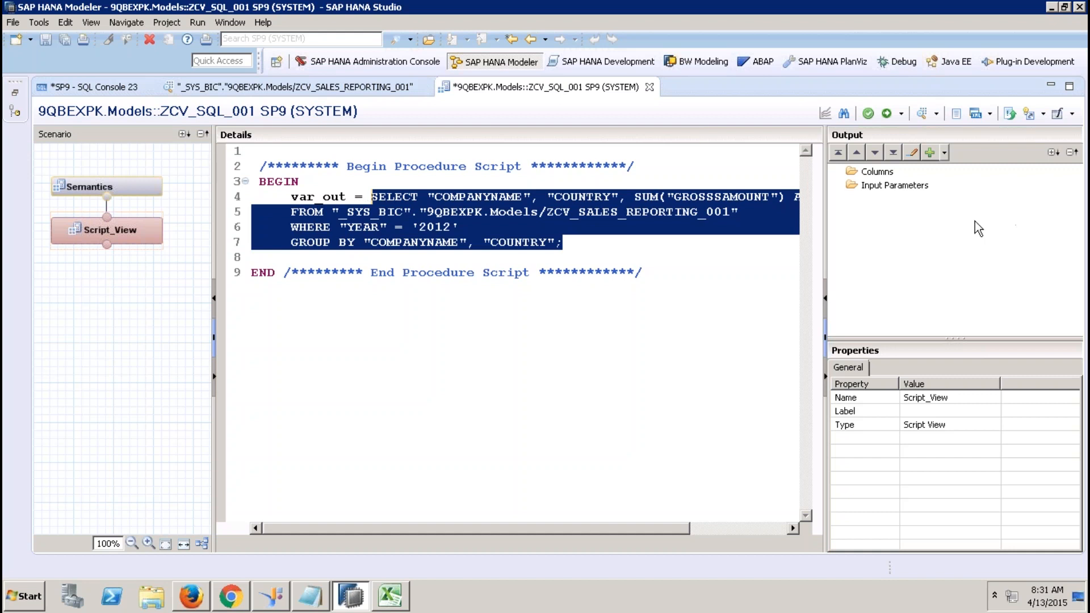
# Create output columns by importing definitions from ZCV_SALES_REPORTING_001.
pyautogui.click(883, 173)
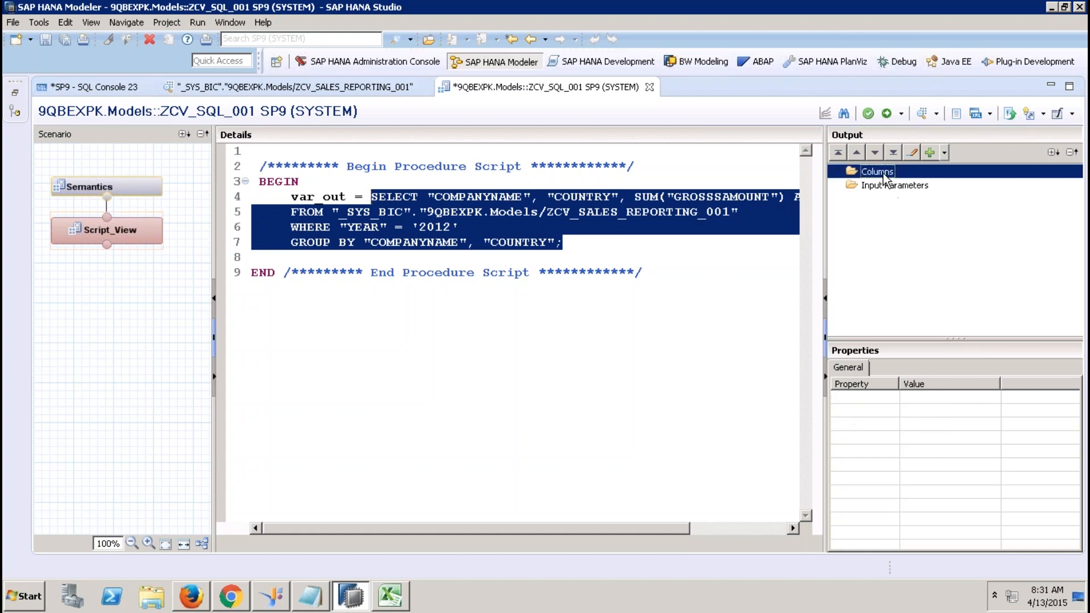
pyautogui.rightClick(883, 178)
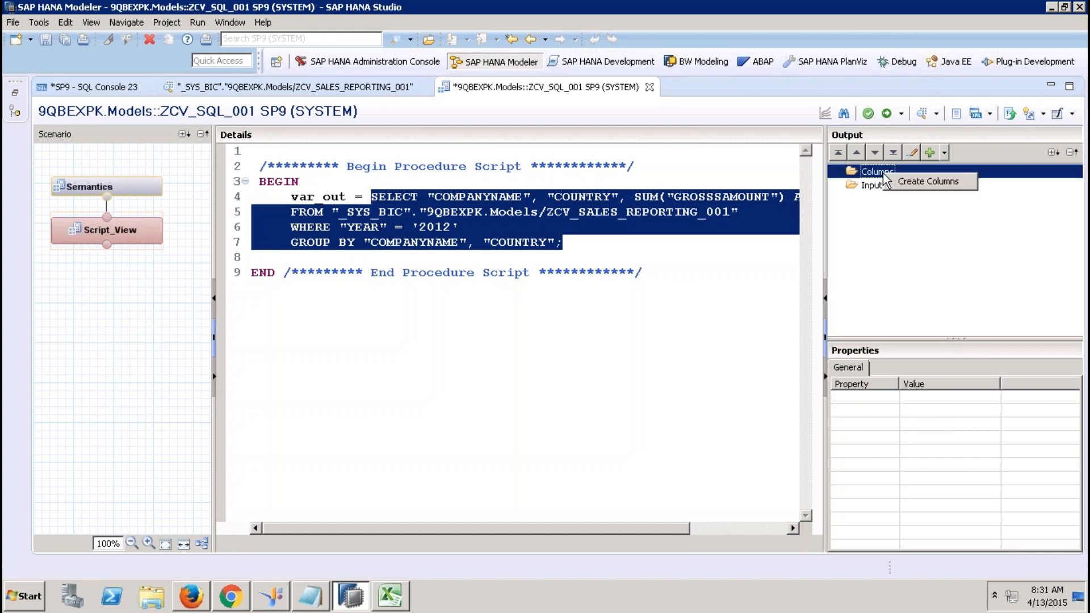
pyautogui.click(922, 192)
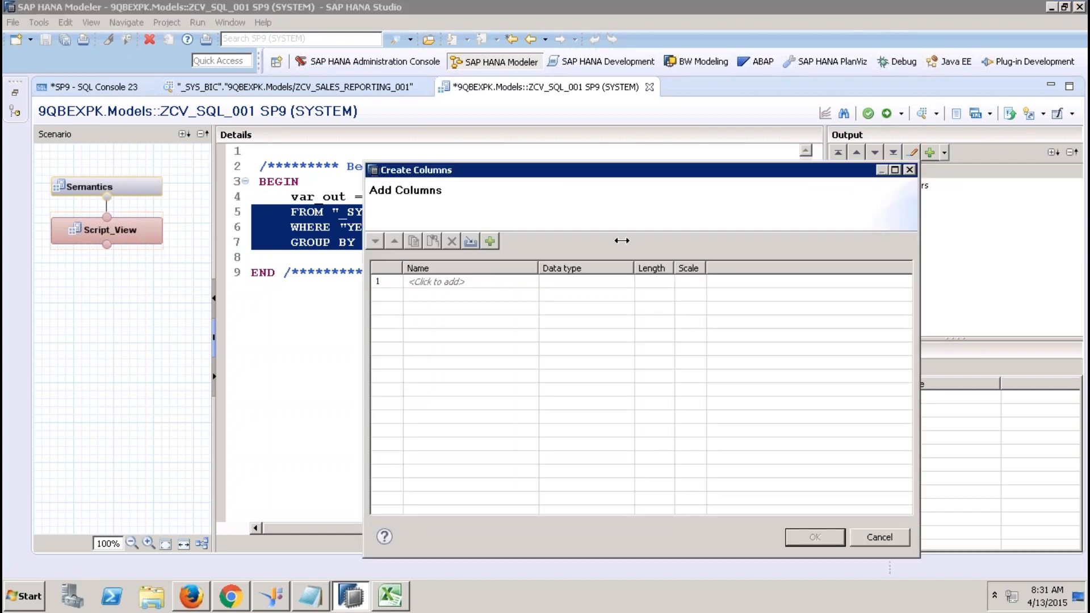
pyautogui.click(471, 242)
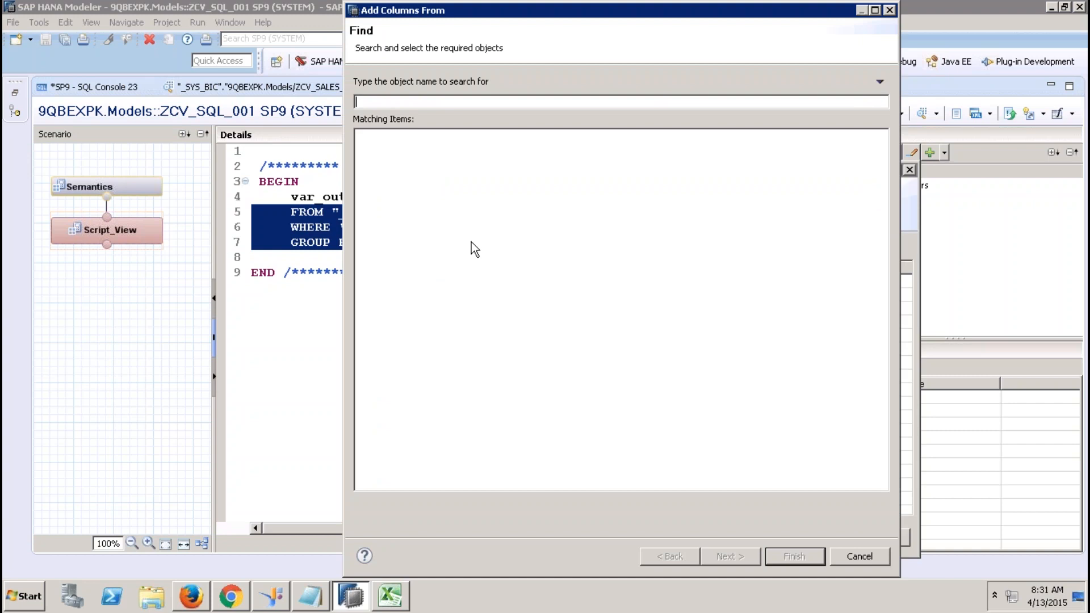
pyautogui.write('ZCV_SALES_REPORT')
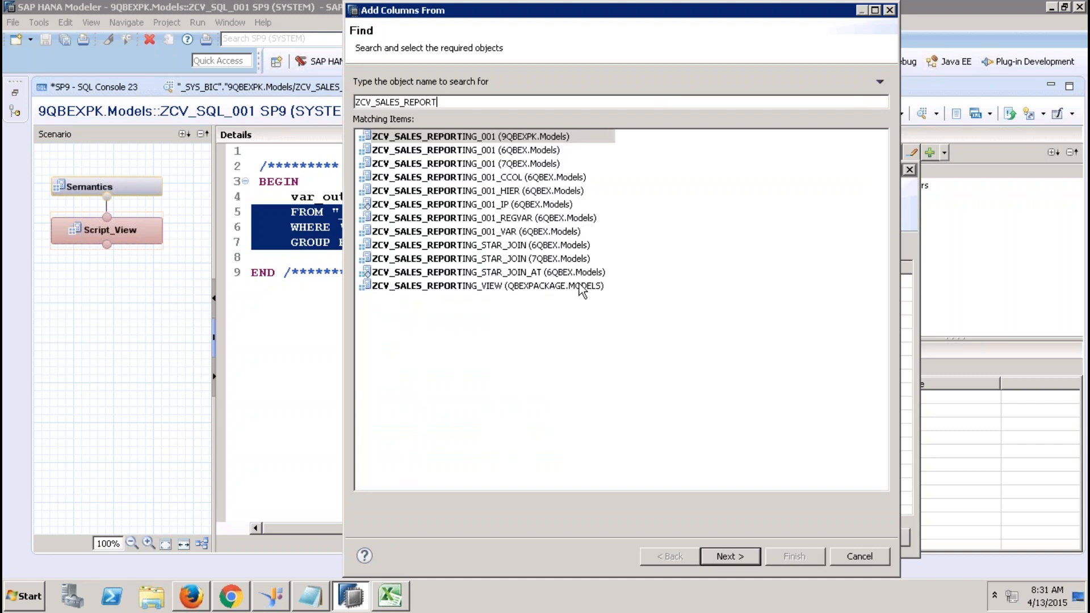
pyautogui.doubleClick(530, 139)
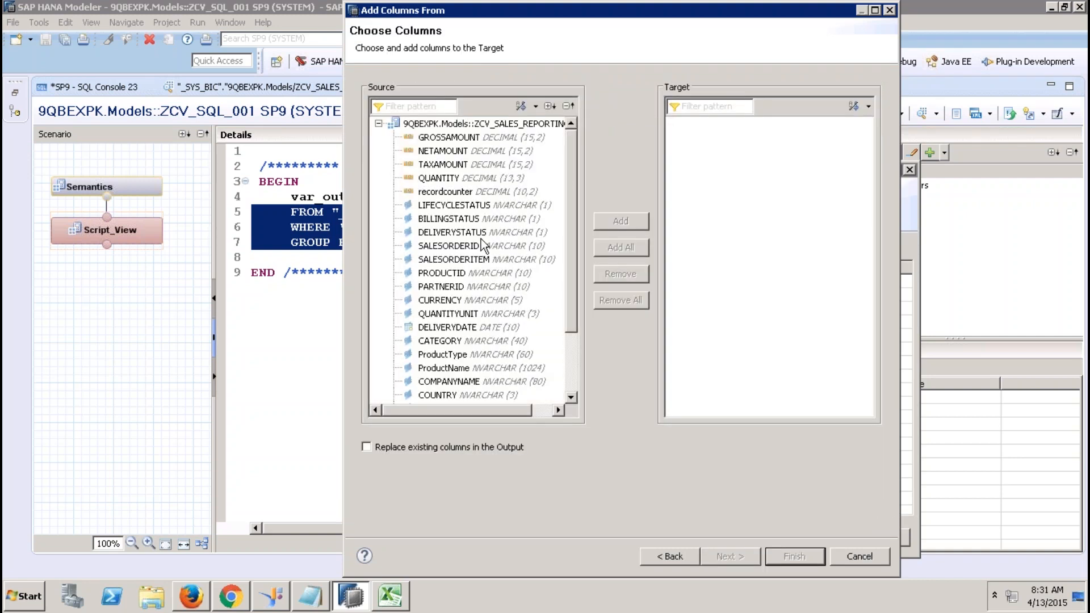
# Take COMPANYNAME, COUNTRY and GROSSAMOUNT as the three output columns.
pyautogui.click(486, 382)
pyautogui.click(620, 222)
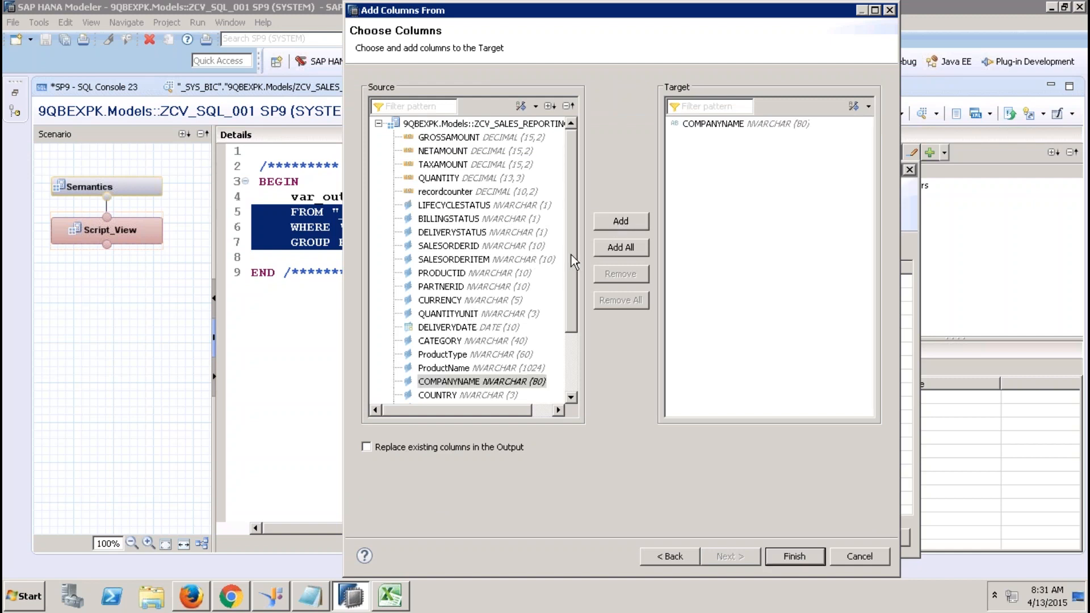
pyautogui.scroll(-2, 570, 317)
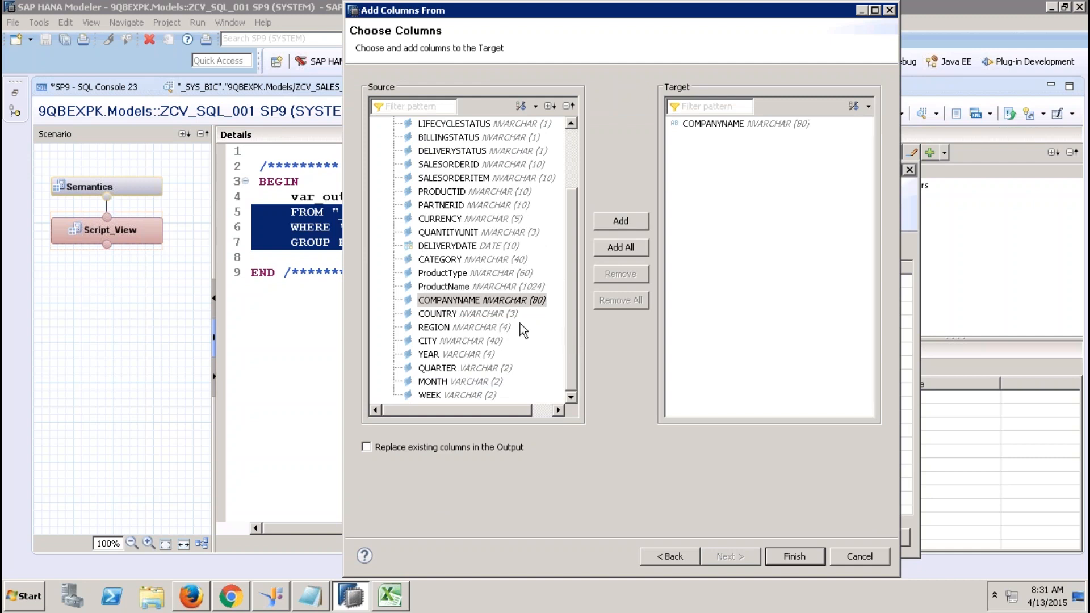
pyautogui.click(502, 313)
pyautogui.click(621, 224)
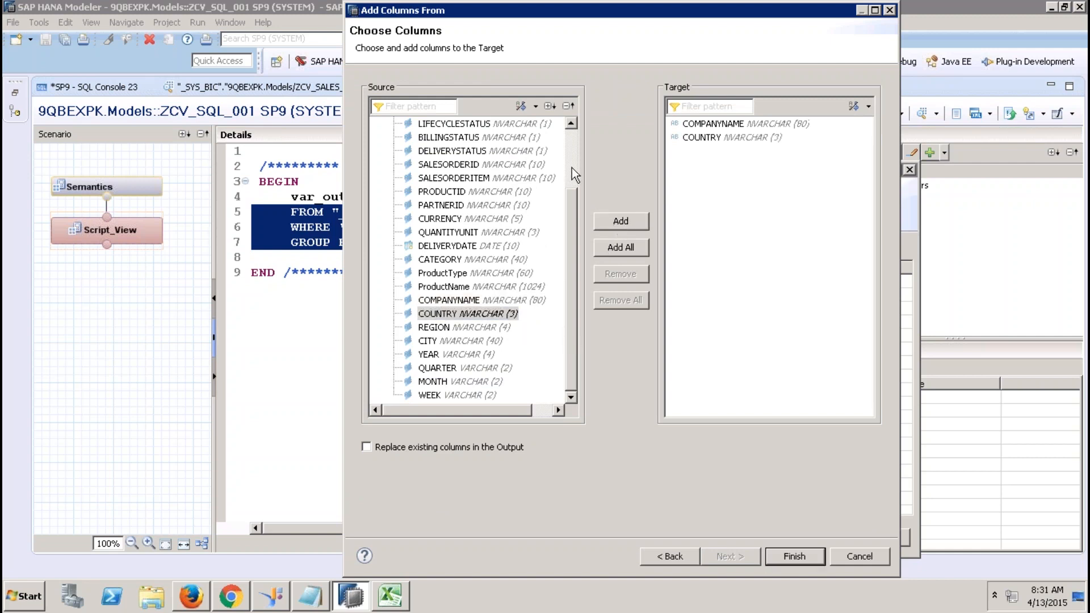
pyautogui.scroll(2, 571, 168)
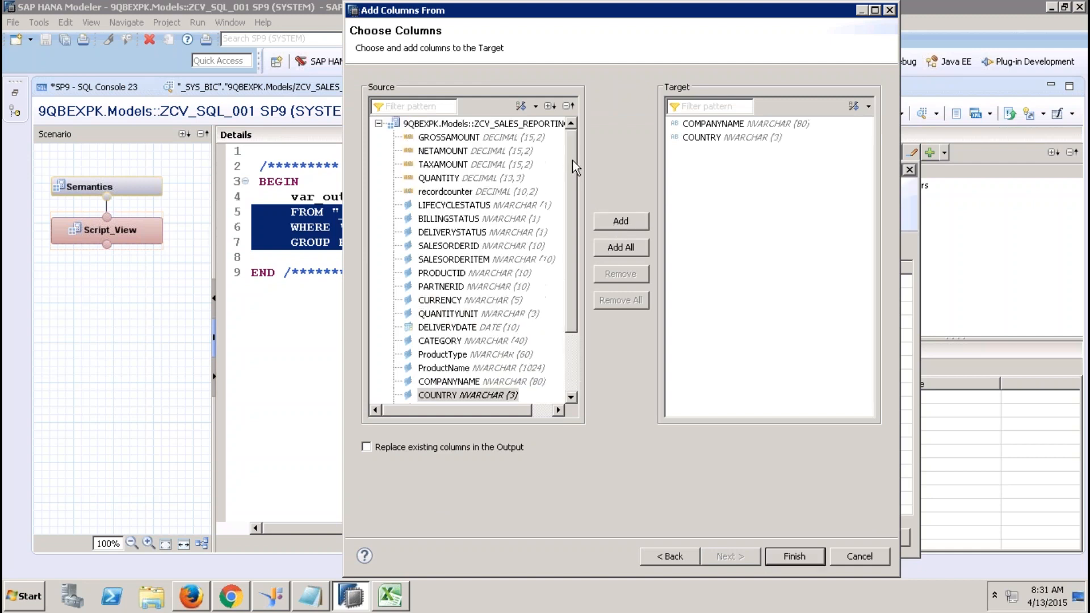
pyautogui.click(452, 137)
pyautogui.click(627, 222)
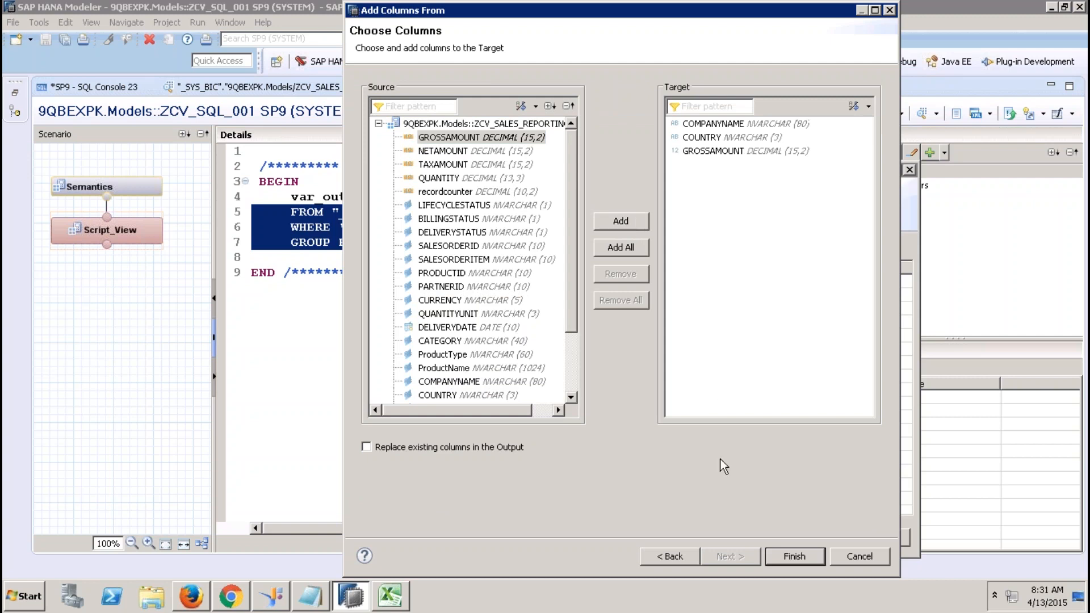
pyautogui.click(793, 555)
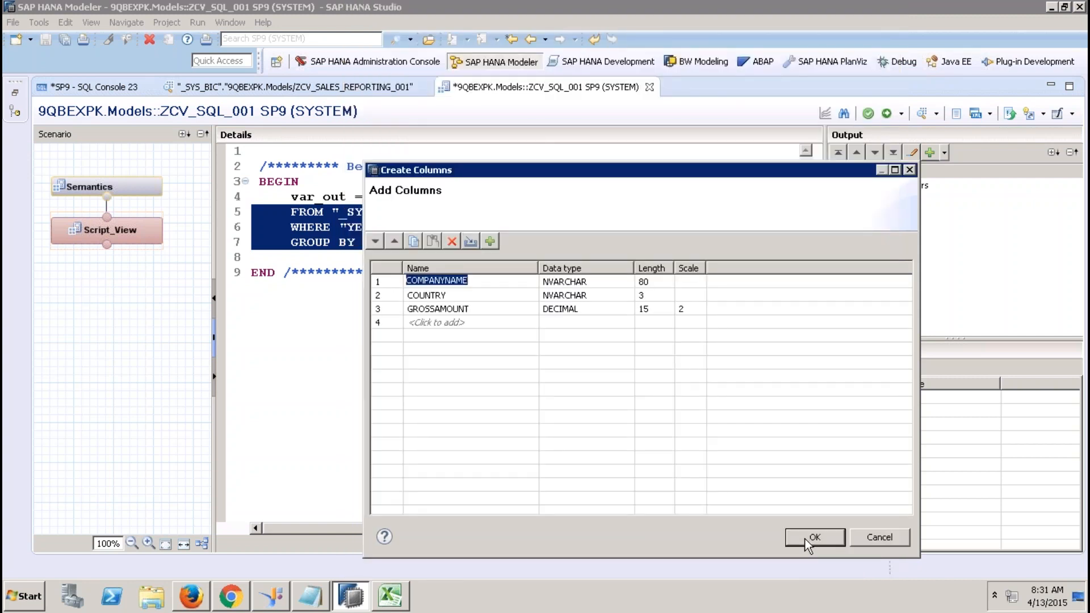
pyautogui.click(805, 538)
# Check the COUNTRY and GROSSAMOUNT output column properties against the script's var_out.
pyautogui.click(836, 171)
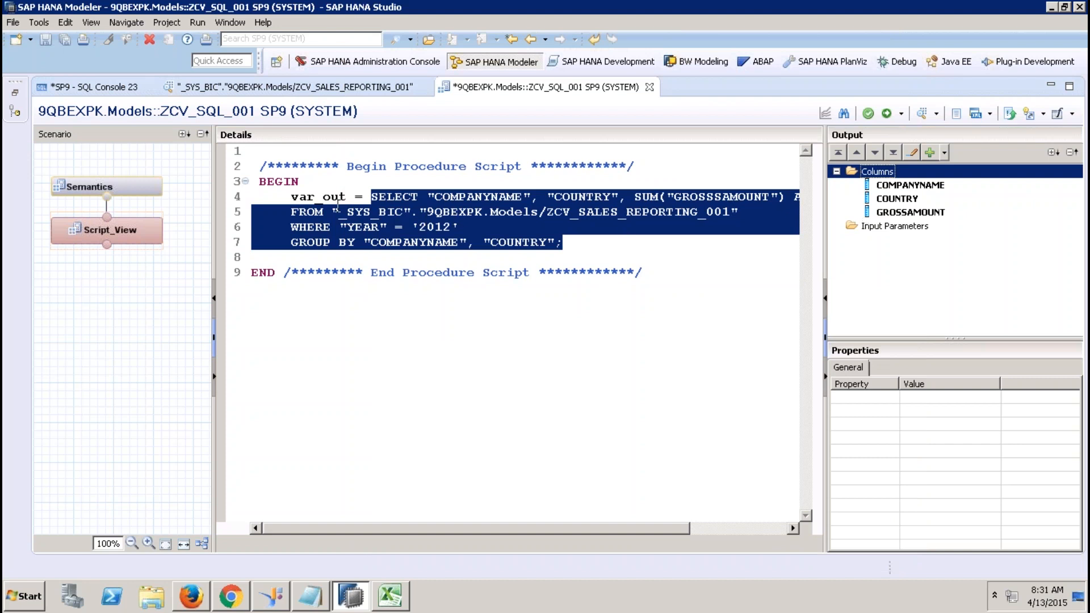
pyautogui.click(901, 200)
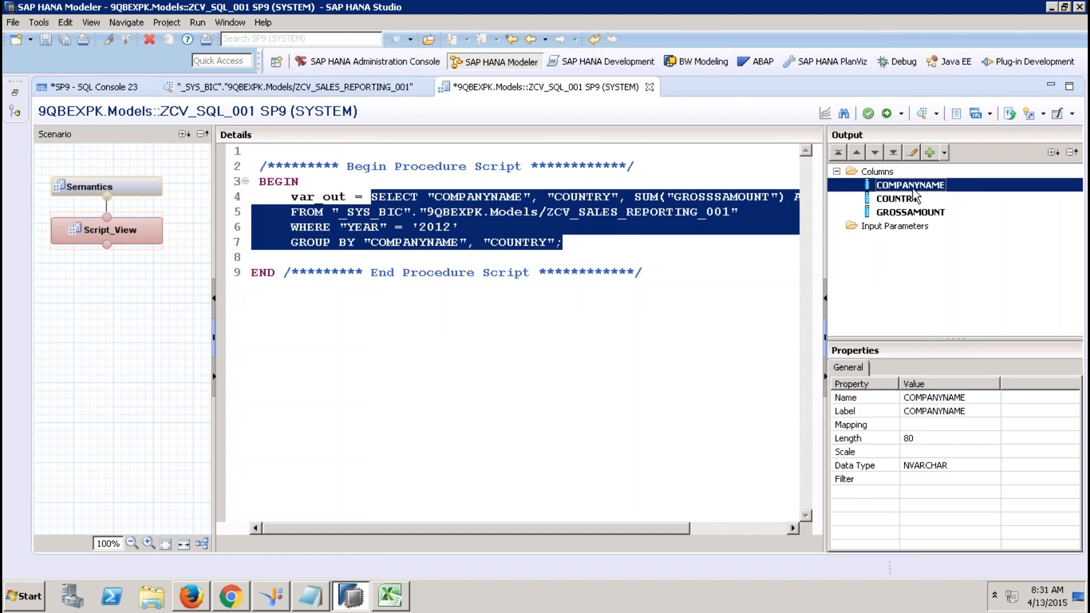
pyautogui.click(904, 212)
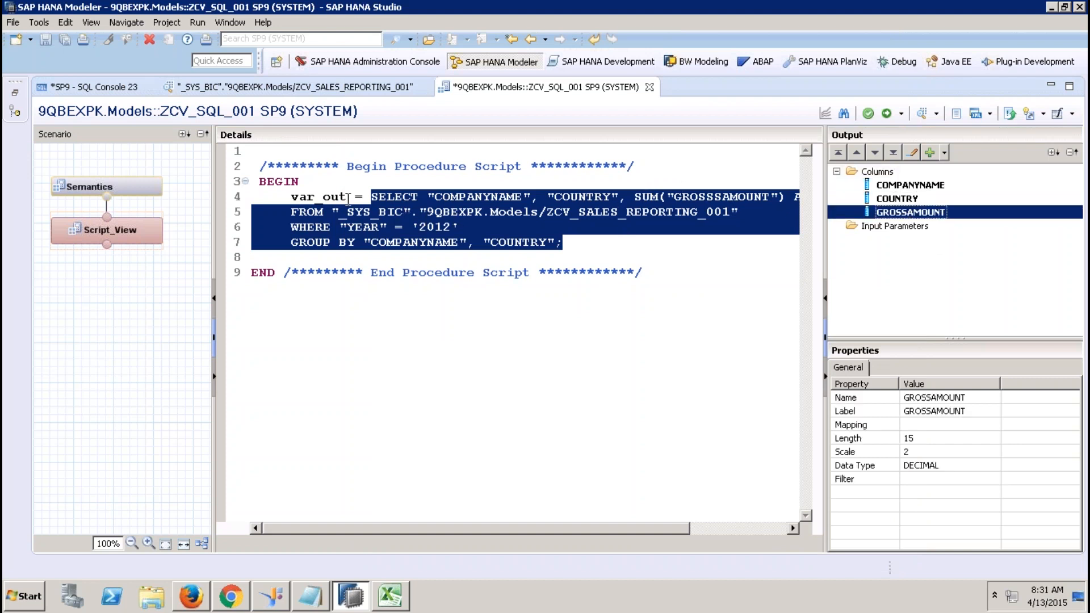
pyautogui.moveTo(346, 197); pyautogui.dragTo(290, 198)
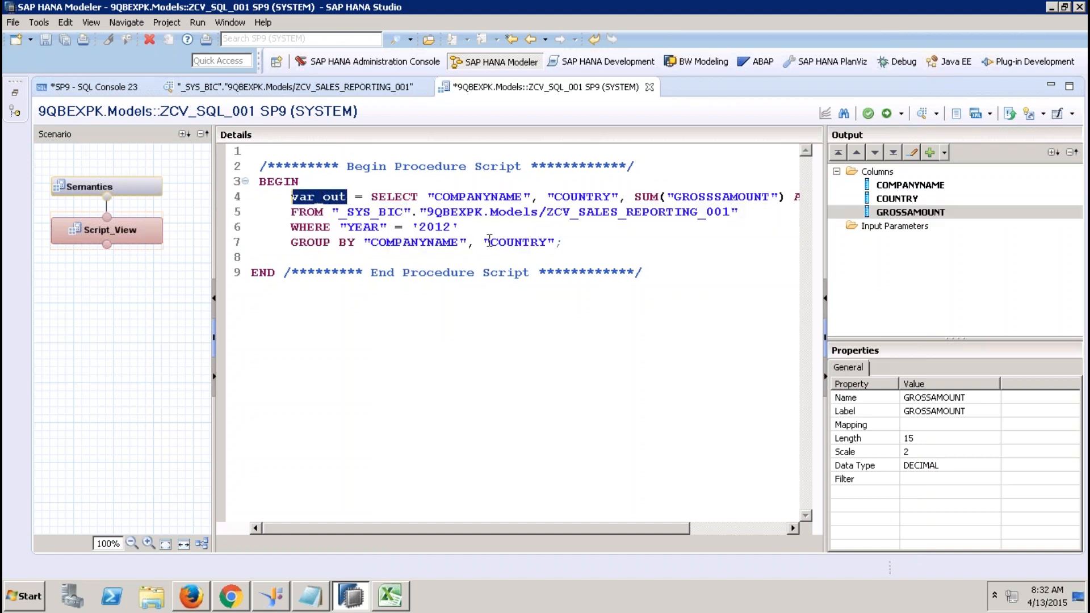
# Auto-assign attribute and measure types in Semantics and activate, reviewing the failed activation's error.
pyautogui.click(121, 188)
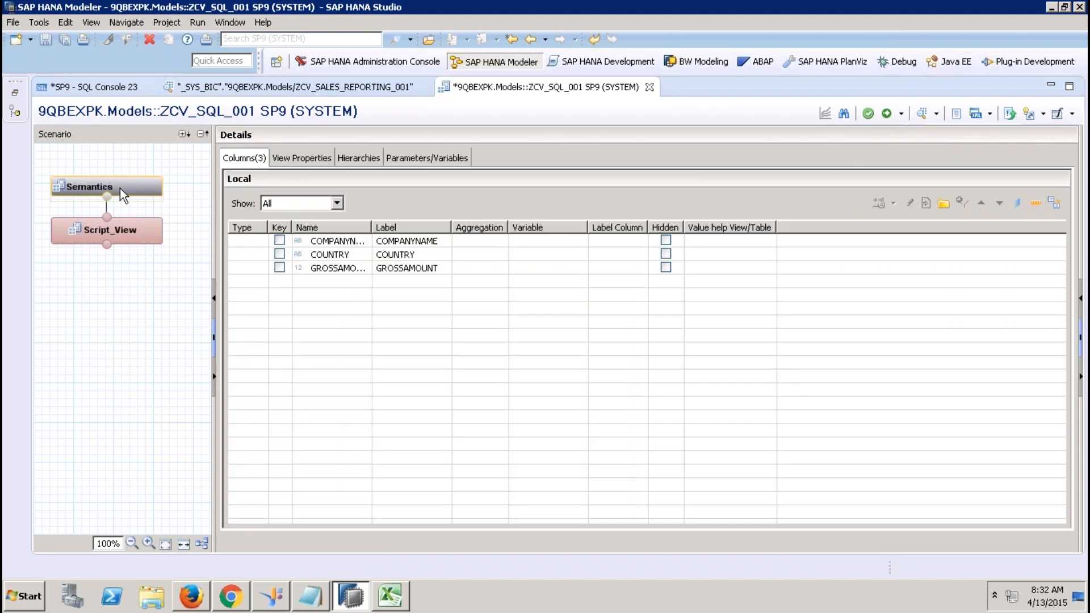
pyautogui.click(1054, 202)
pyautogui.click(888, 114)
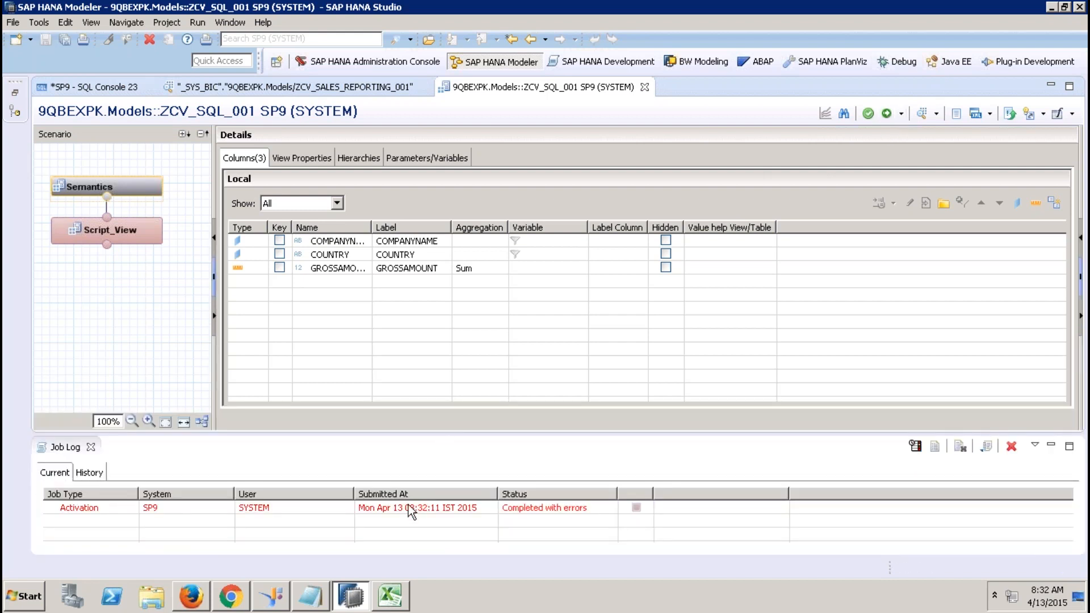
pyautogui.doubleClick(408, 505)
pyautogui.click(556, 252)
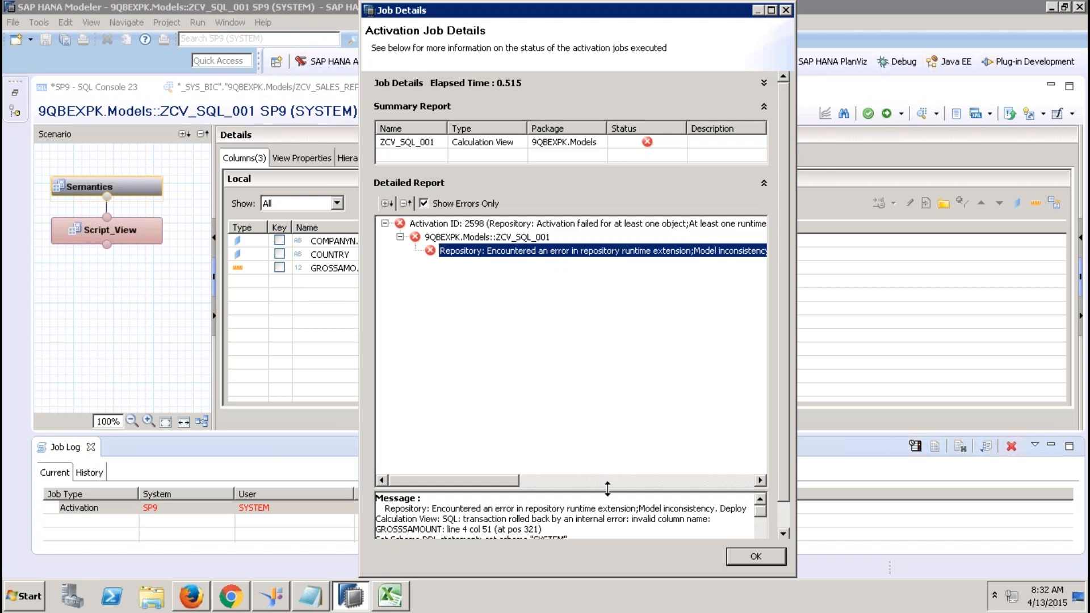
pyautogui.click(747, 555)
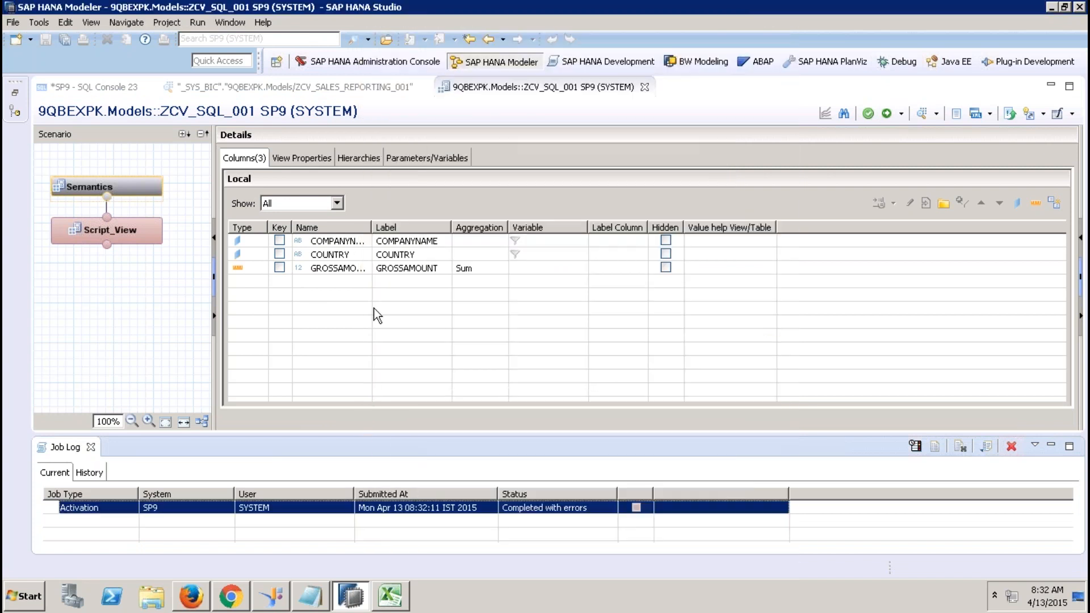
# Correct GROSSSAMOUNT to GROSSAMOUNT in the script and activate ZCV_SQL_001 again.
pyautogui.click(117, 230)
pyautogui.click(722, 196)
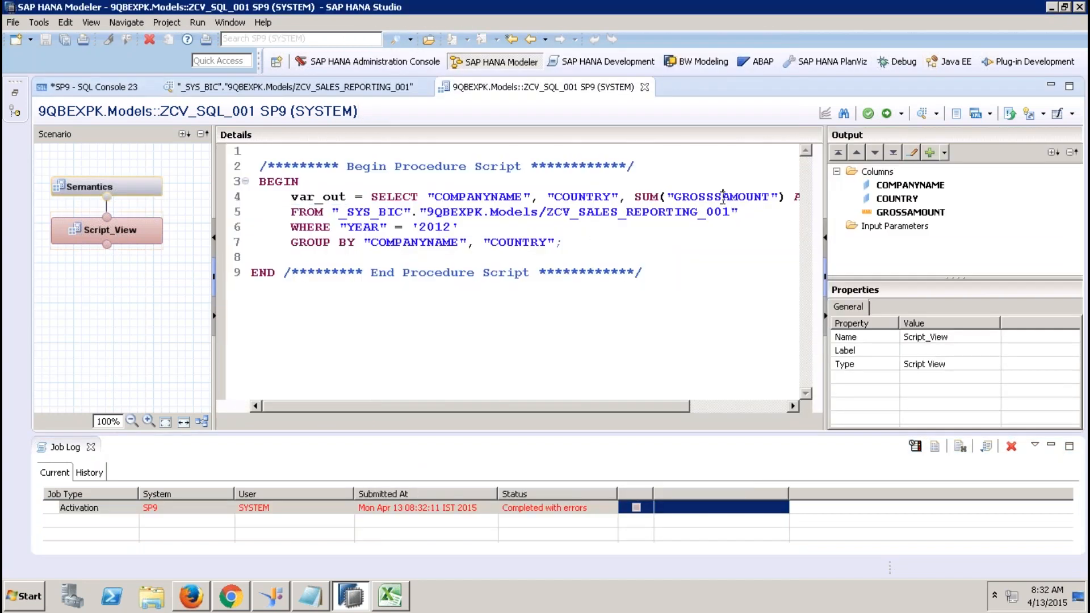
pyautogui.press('BackSpace')
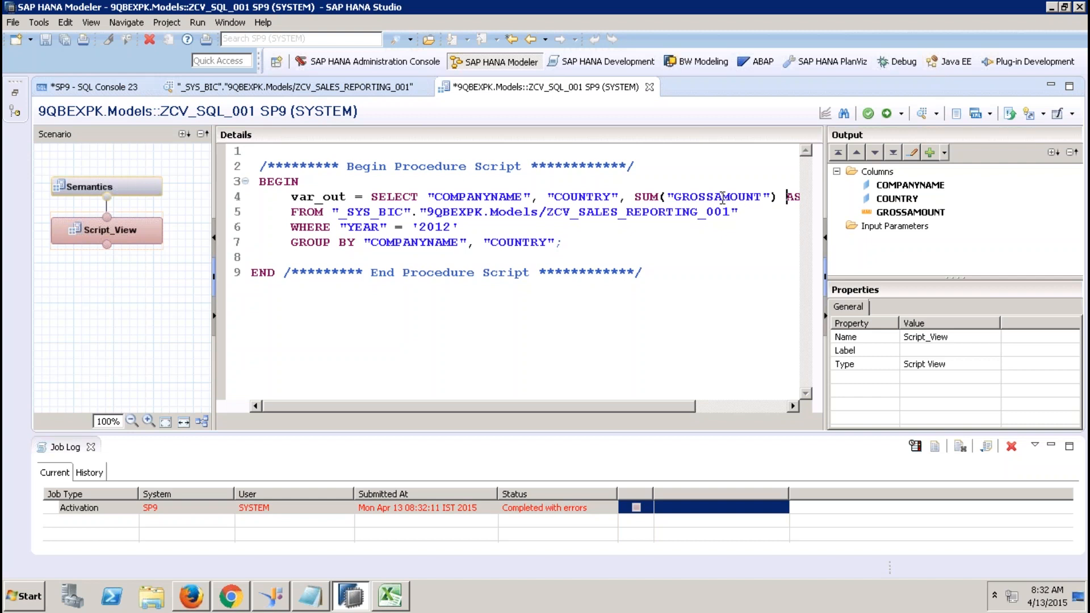
pyautogui.press('Right')
pyautogui.press('Right')
pyautogui.press('Right')
pyautogui.press('Right')
pyautogui.press('Right')
pyautogui.press('Right')
pyautogui.press('Right')
pyautogui.press('Right')
pyautogui.press('Right')
pyautogui.press('Right')
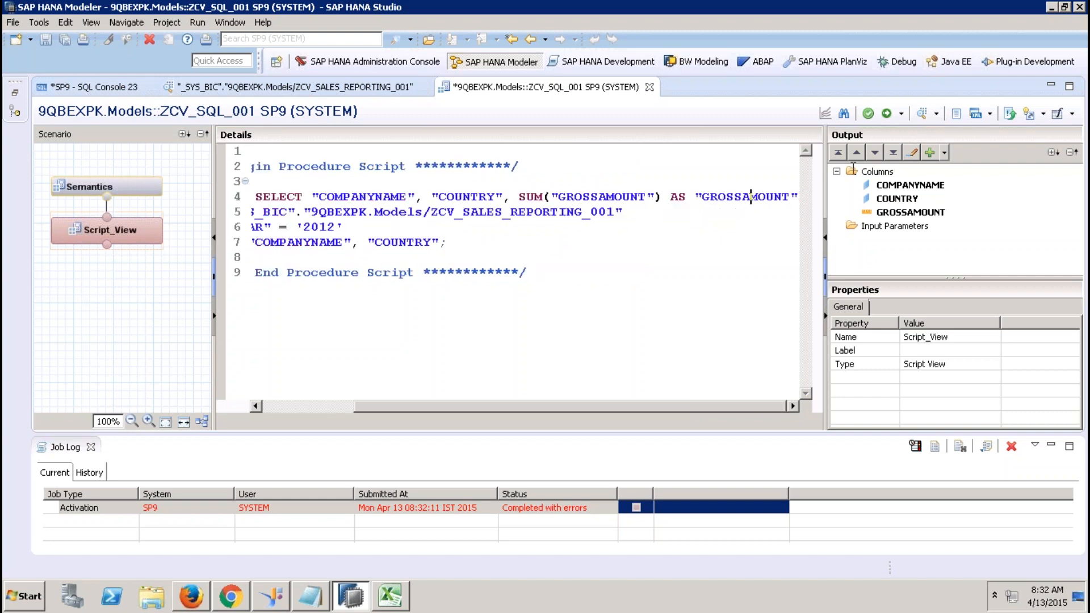
pyautogui.click(887, 113)
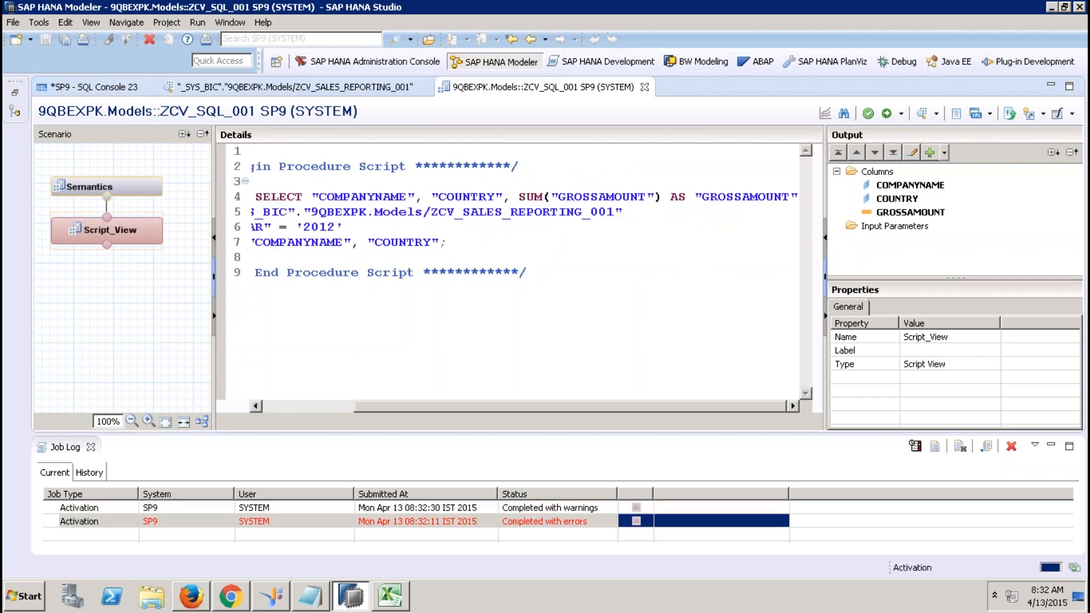
# Open ZCV_SQL_001's raw data preview and view SQL Console 23's query results.
pyautogui.click(922, 118)
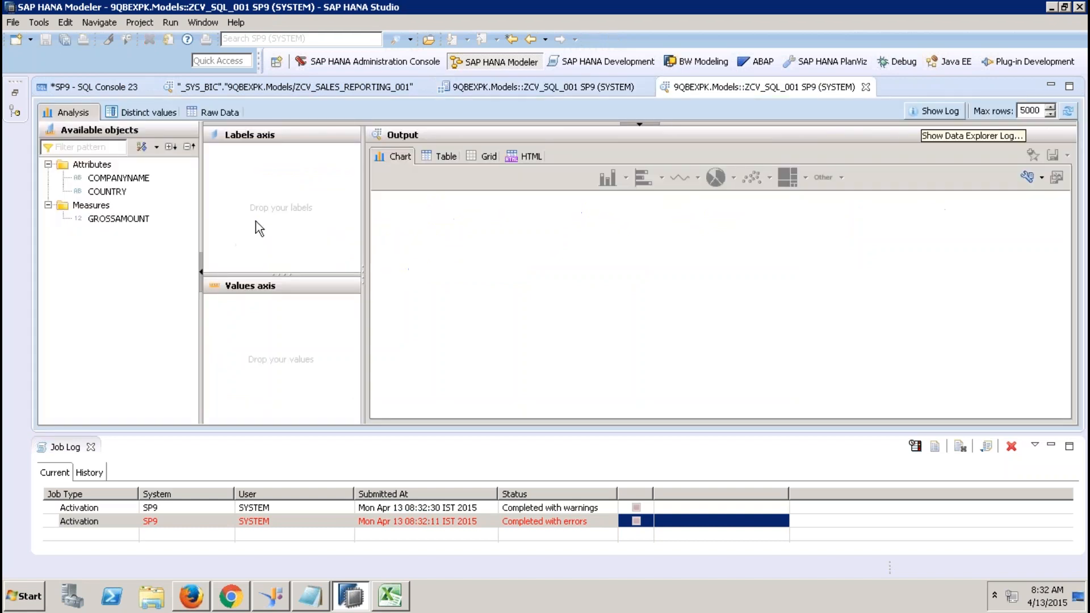
pyautogui.click(227, 111)
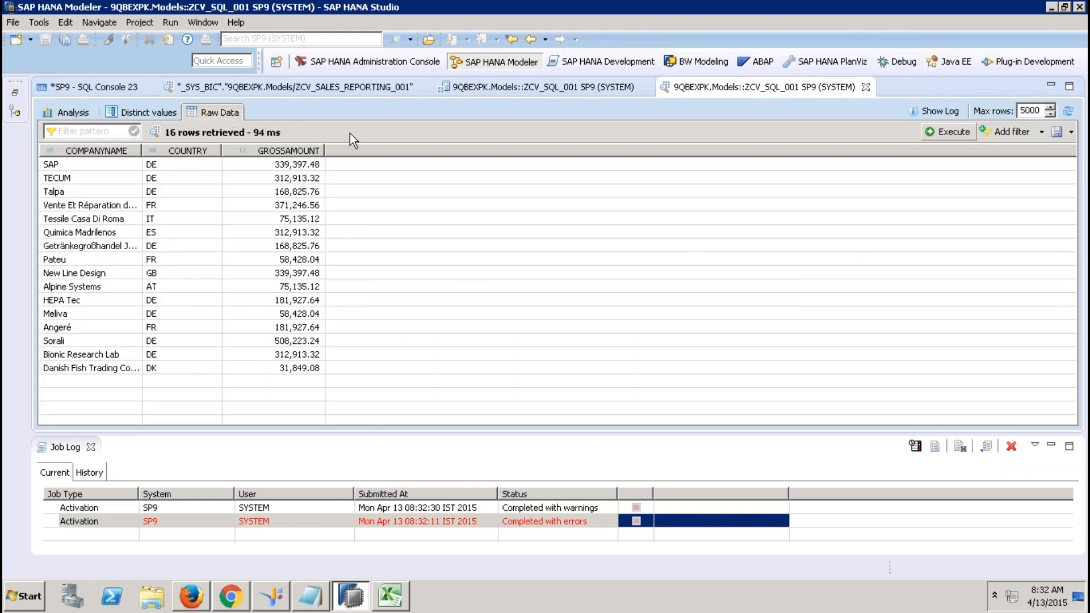
pyautogui.click(127, 84)
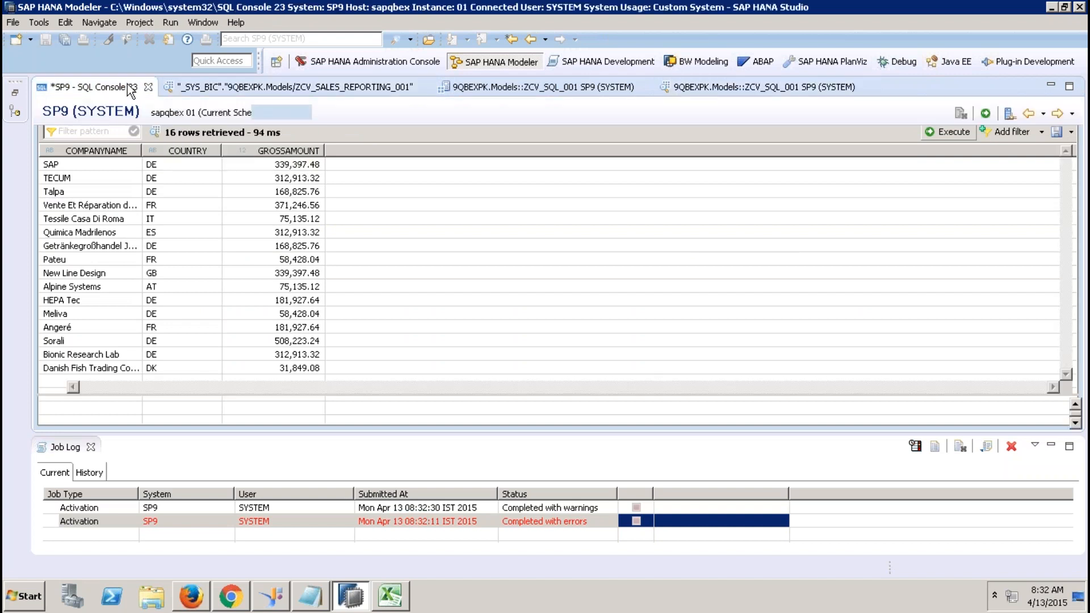
pyautogui.click(100, 136)
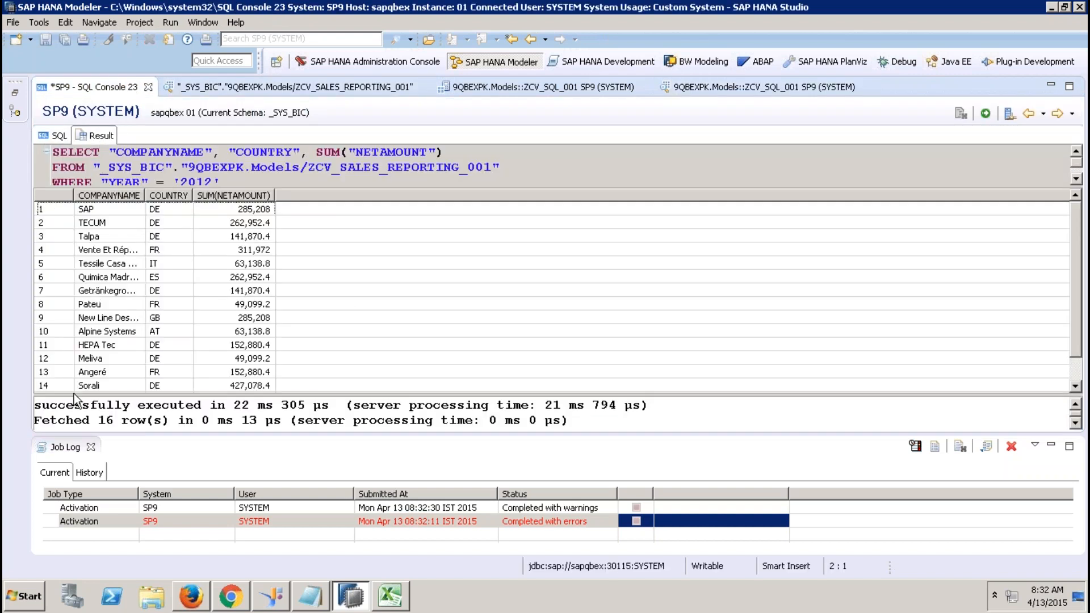
pyautogui.click(91, 447)
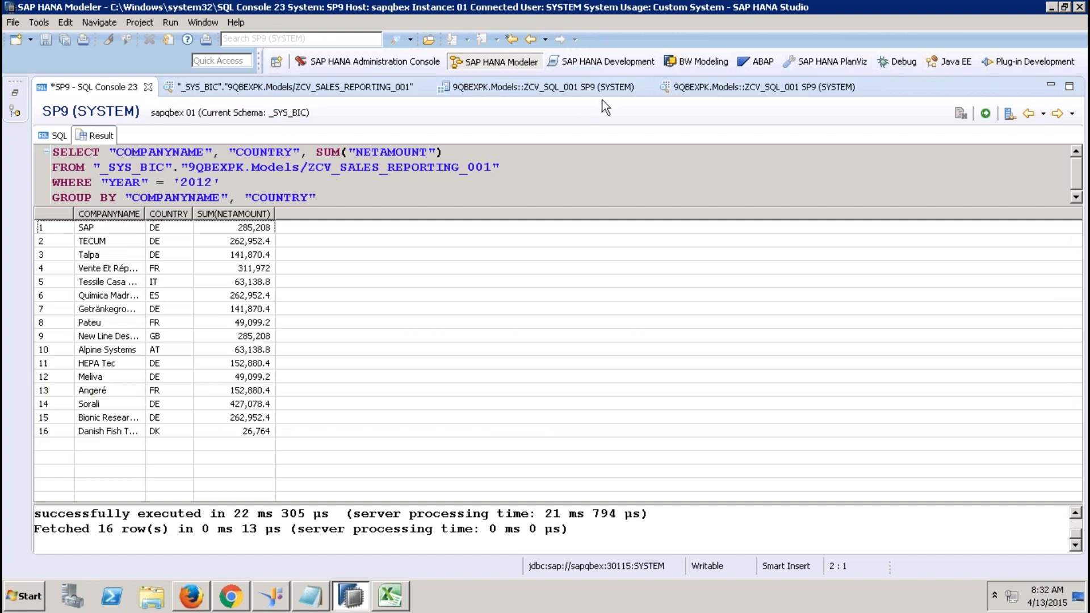
# Compare the SAP row in the preview with the console's results and query text.
pyautogui.click(734, 87)
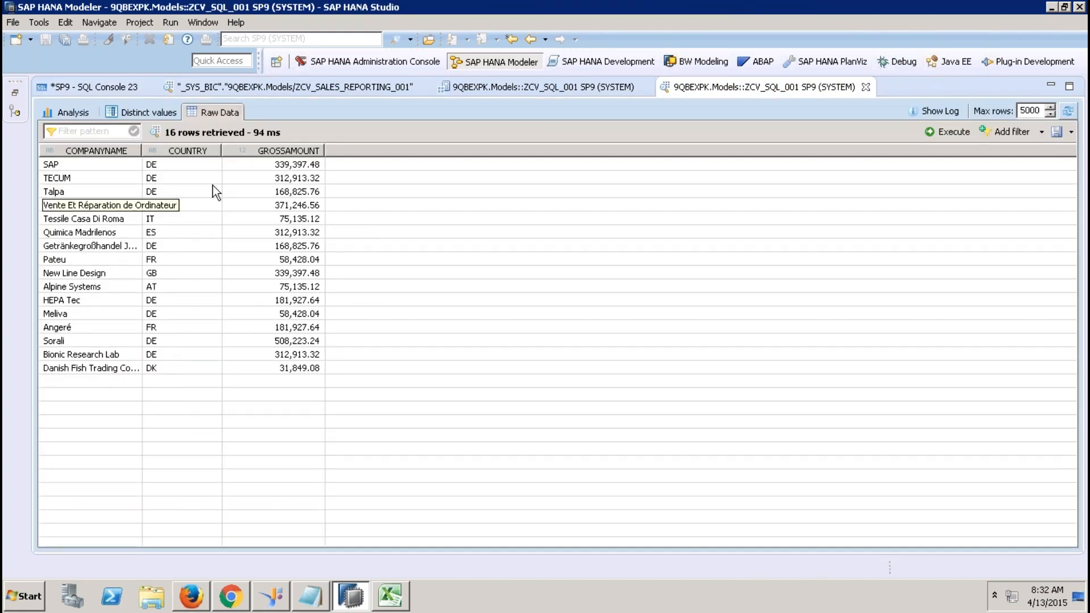
pyautogui.click(301, 166)
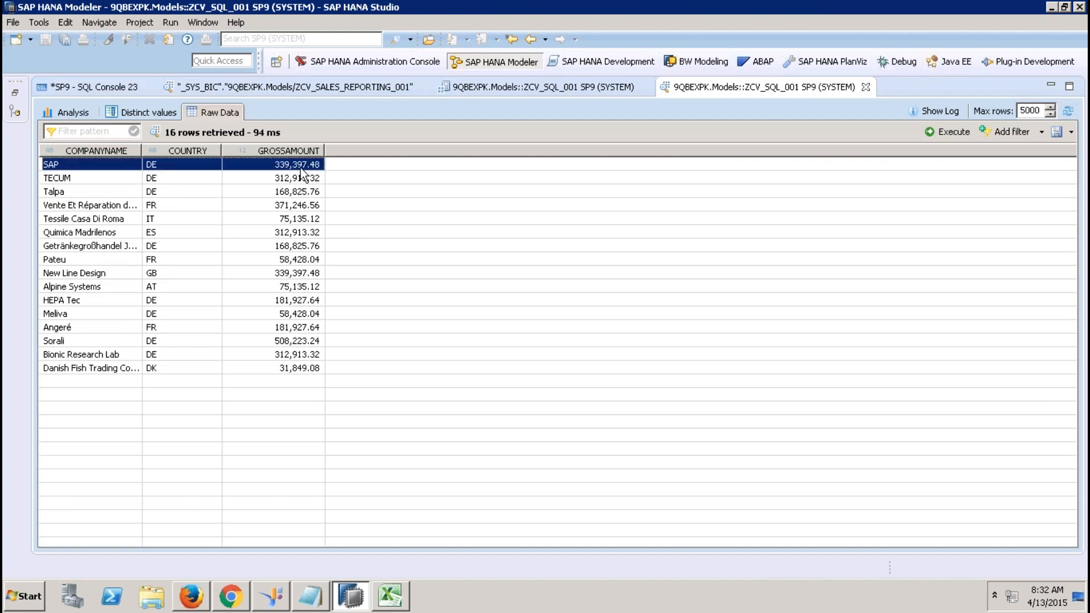
pyautogui.click(94, 87)
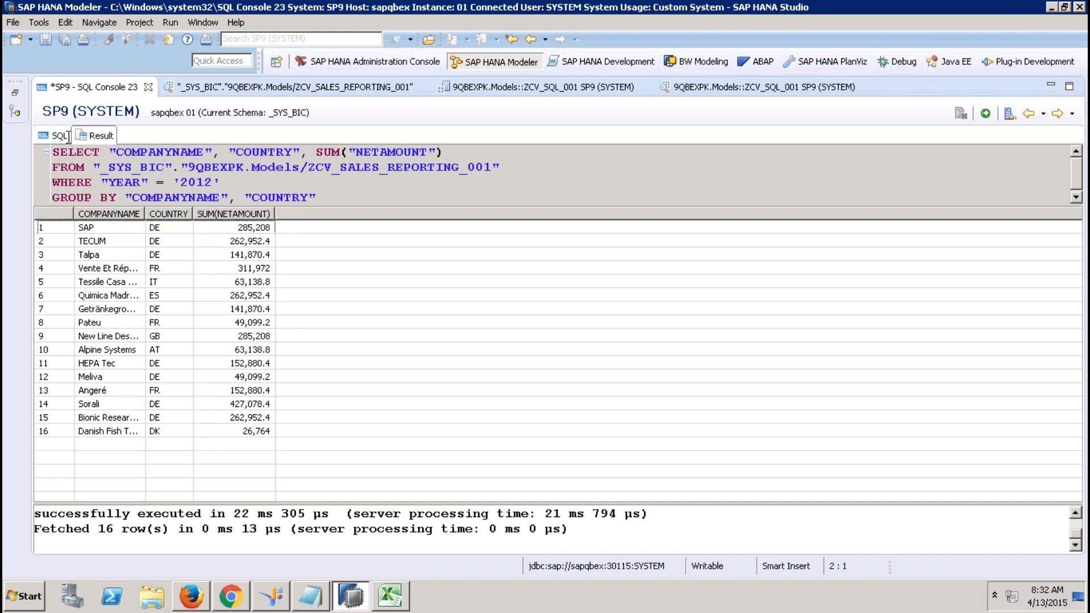
pyautogui.click(59, 135)
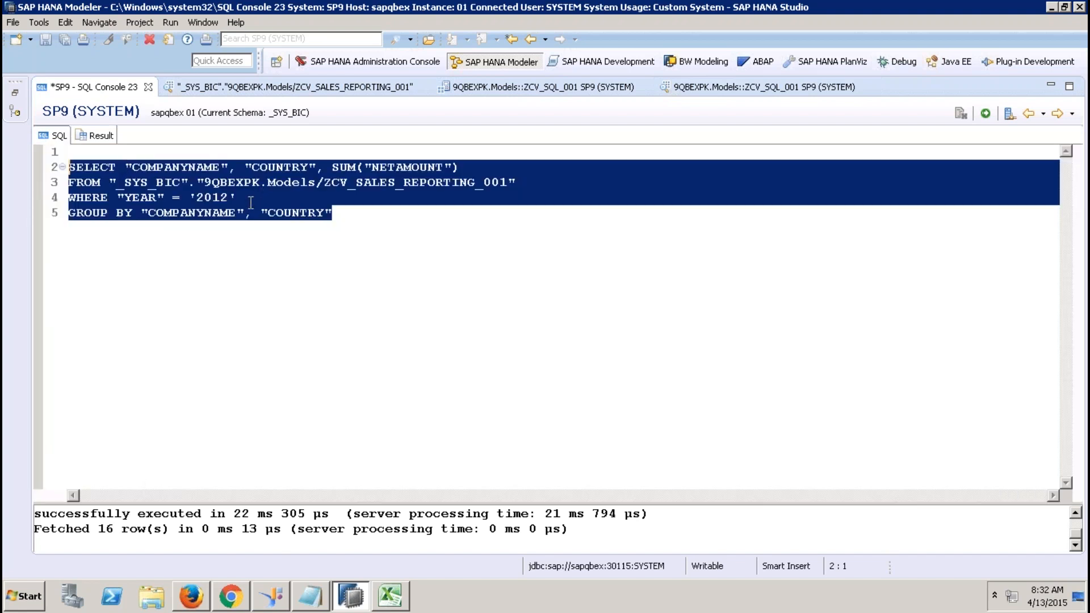
pyautogui.click(704, 86)
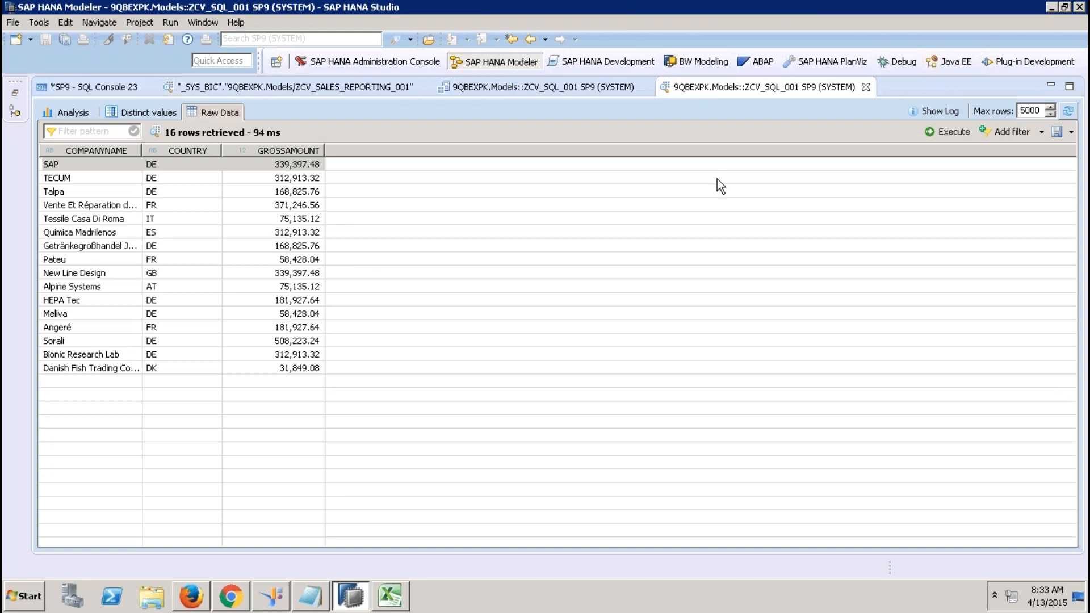
# Mark NETAMOUNT in the console query, widen COMPANYNAME in the preview, and return to the script editor.
pyautogui.click(124, 87)
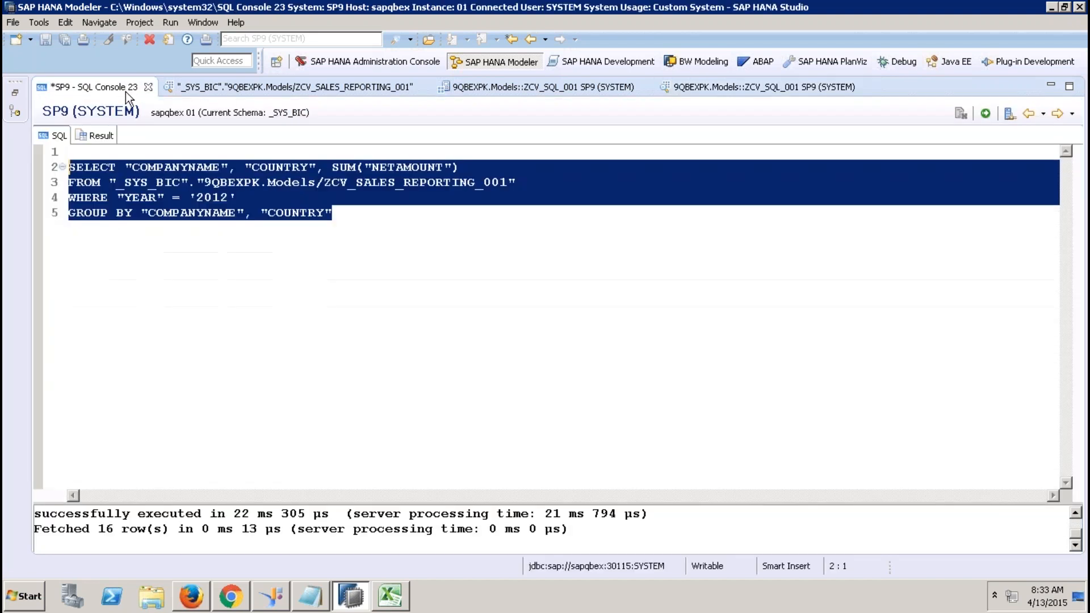
pyautogui.click(276, 193)
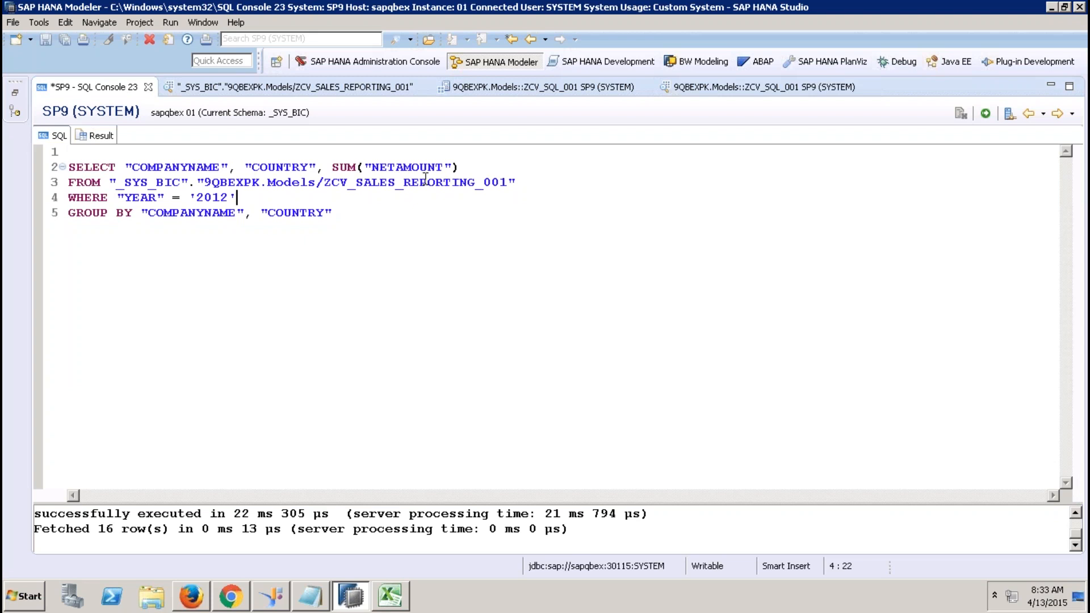
pyautogui.moveTo(397, 166); pyautogui.dragTo(375, 166)
pyautogui.click(711, 90)
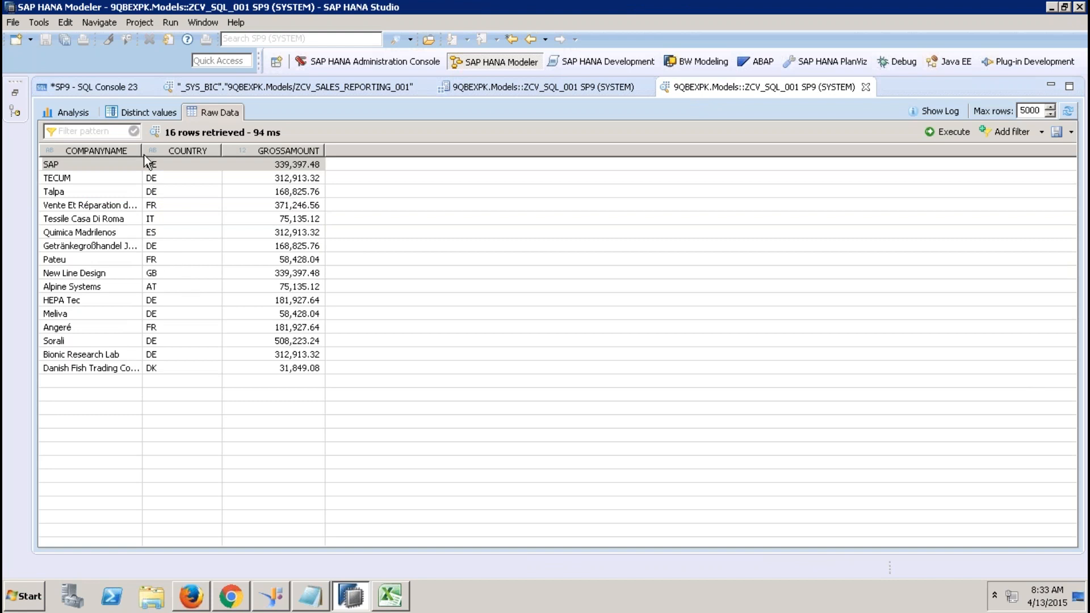
pyautogui.moveTo(142, 151); pyautogui.dragTo(208, 152)
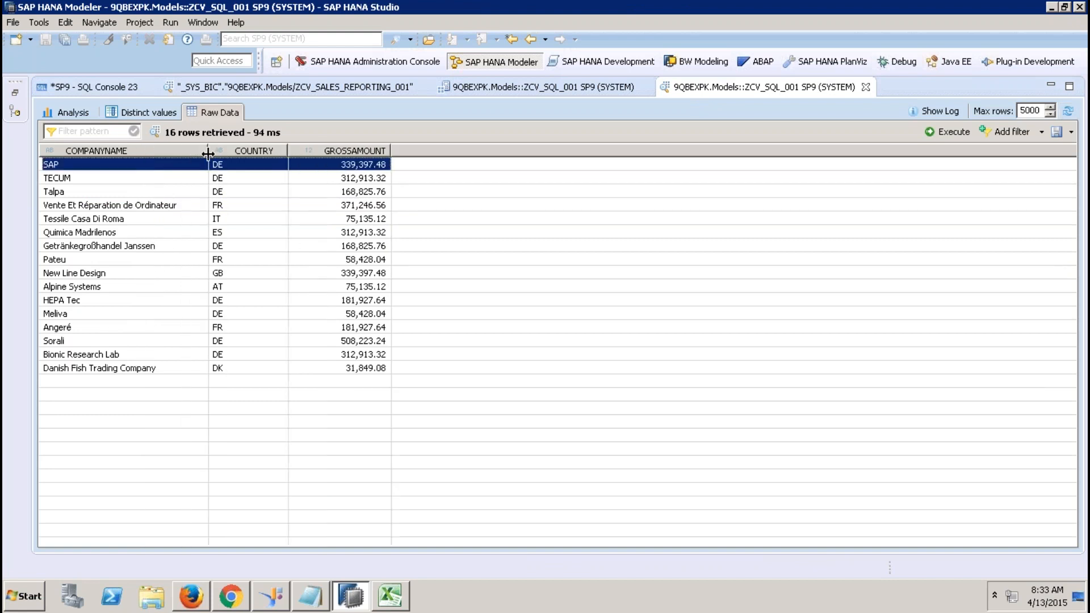
pyautogui.click(526, 85)
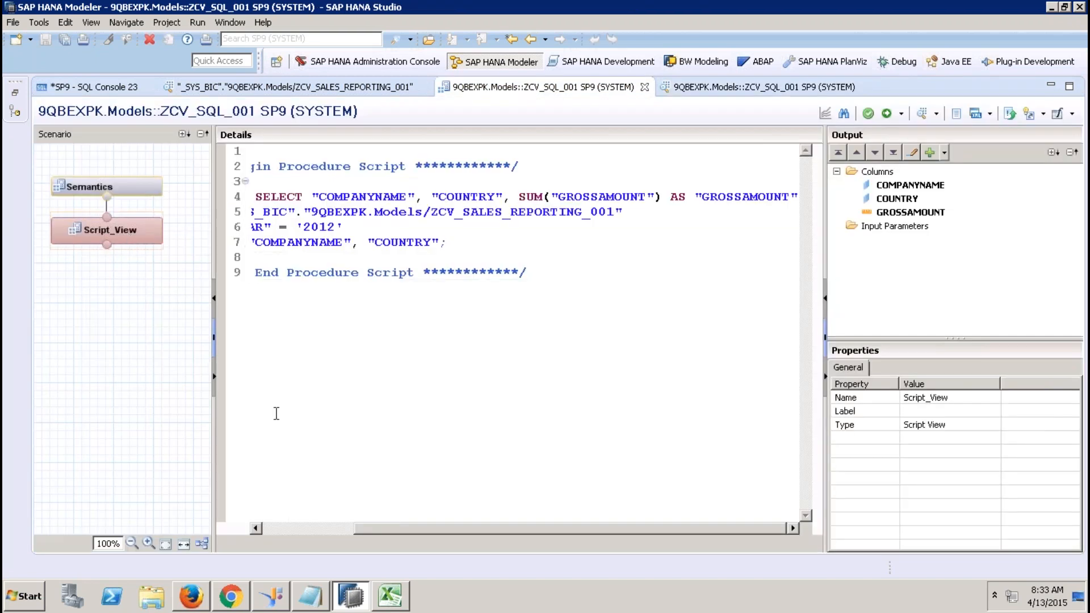
pyautogui.click(273, 529)
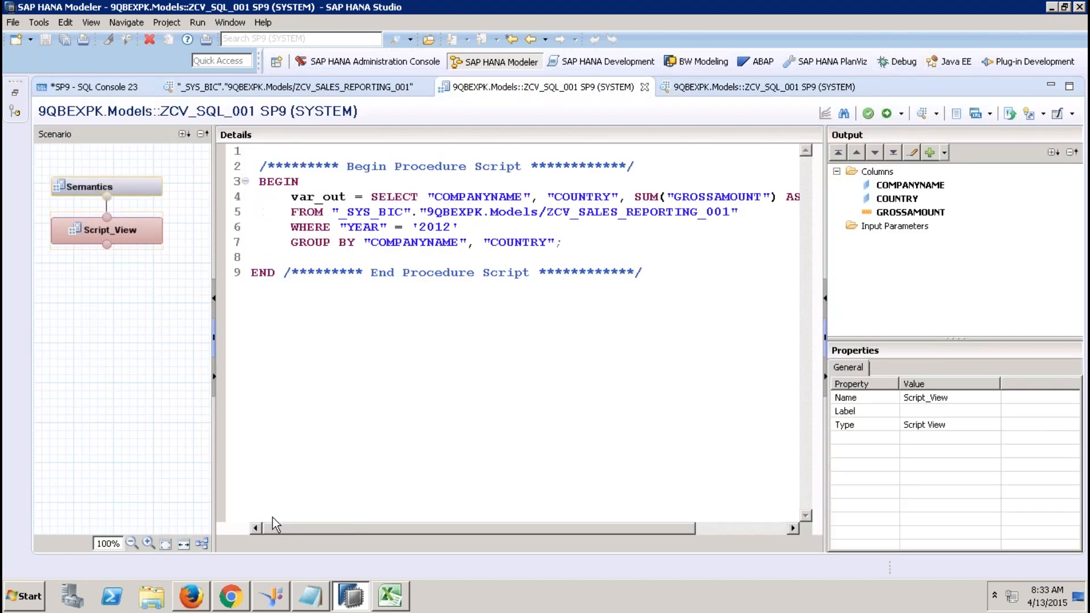
pyautogui.moveTo(347, 197); pyautogui.dragTo(294, 200)
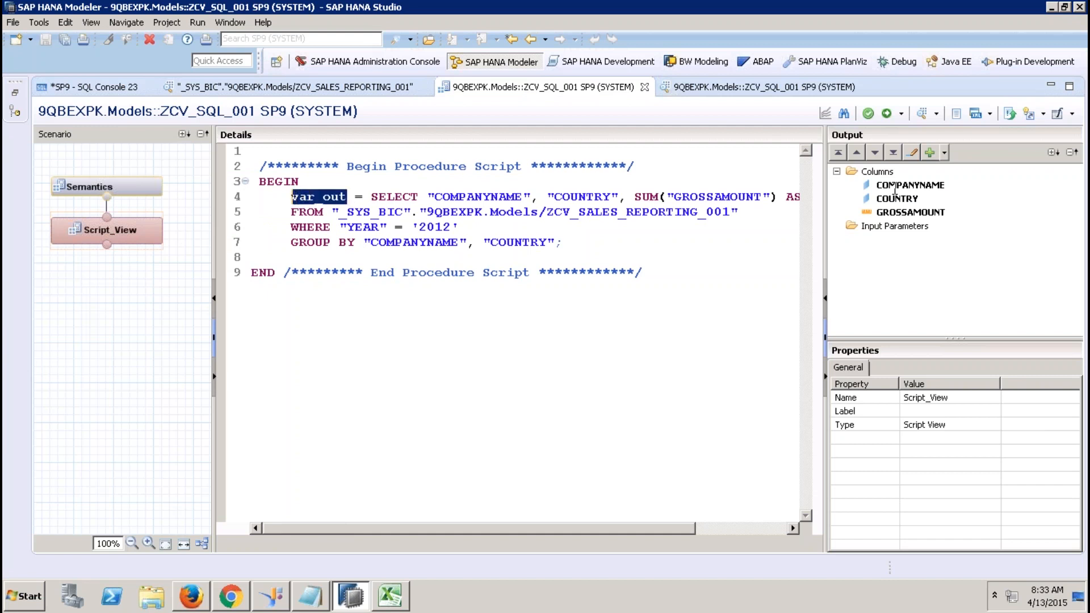
pyautogui.click(881, 175)
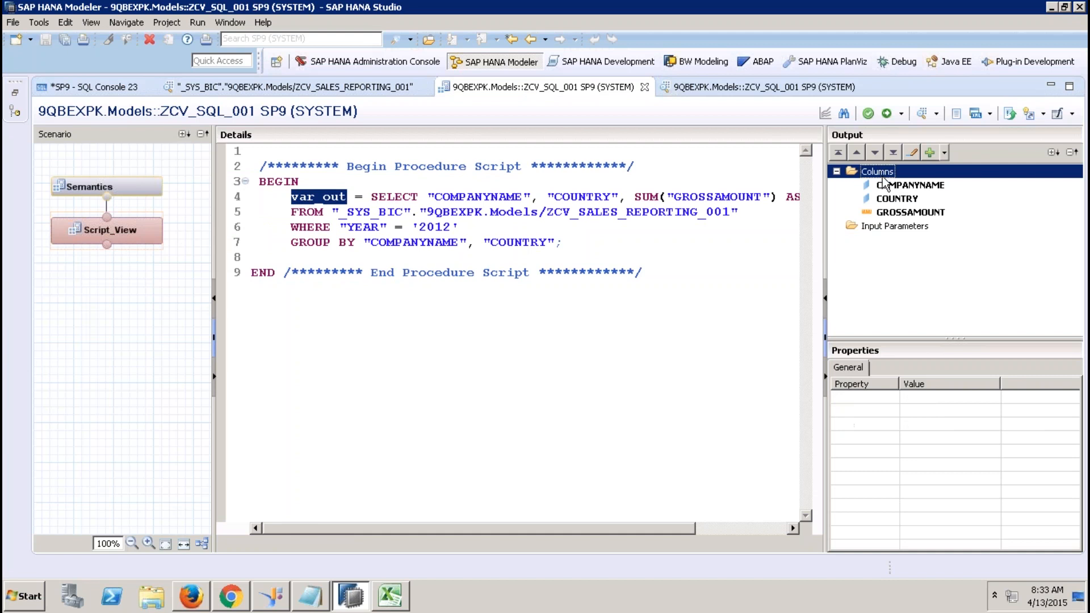
pyautogui.click(903, 186)
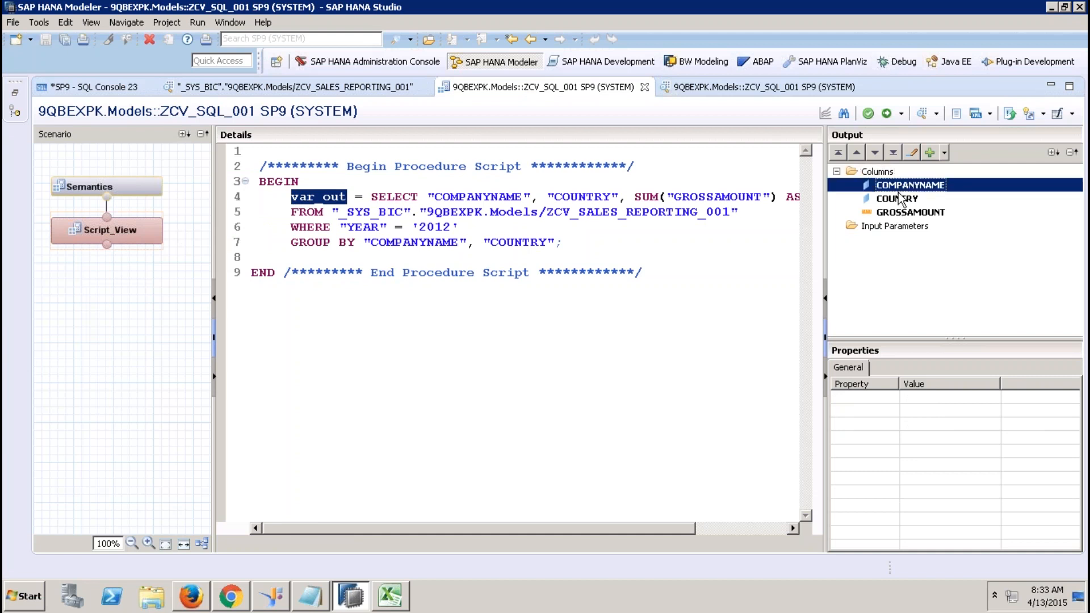
pyautogui.click(902, 199)
pyautogui.click(904, 212)
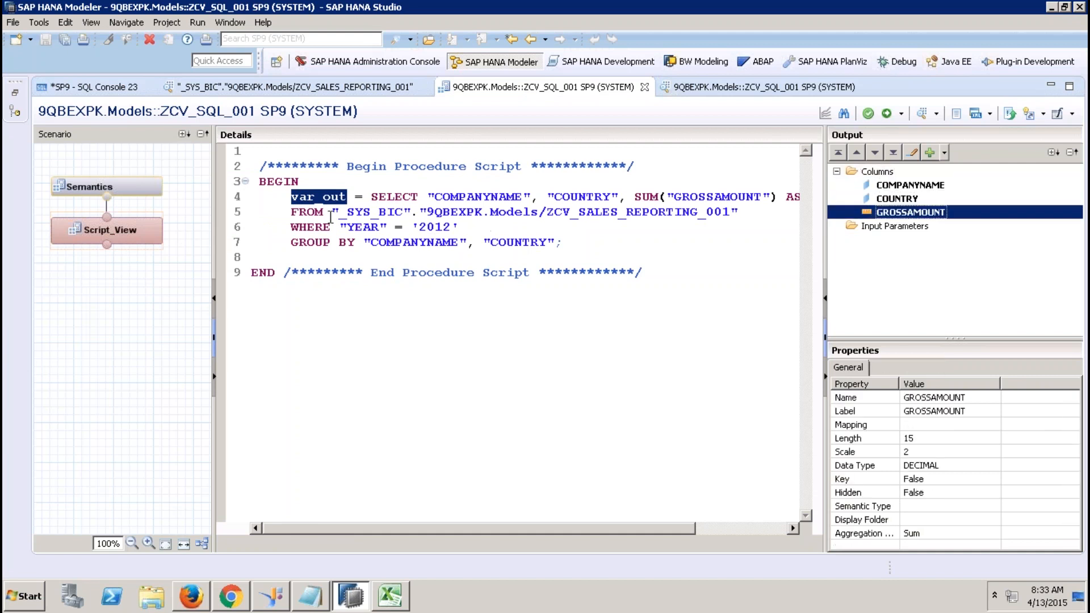
pyautogui.click(323, 198)
pyautogui.moveTo(348, 198); pyautogui.dragTo(301, 198)
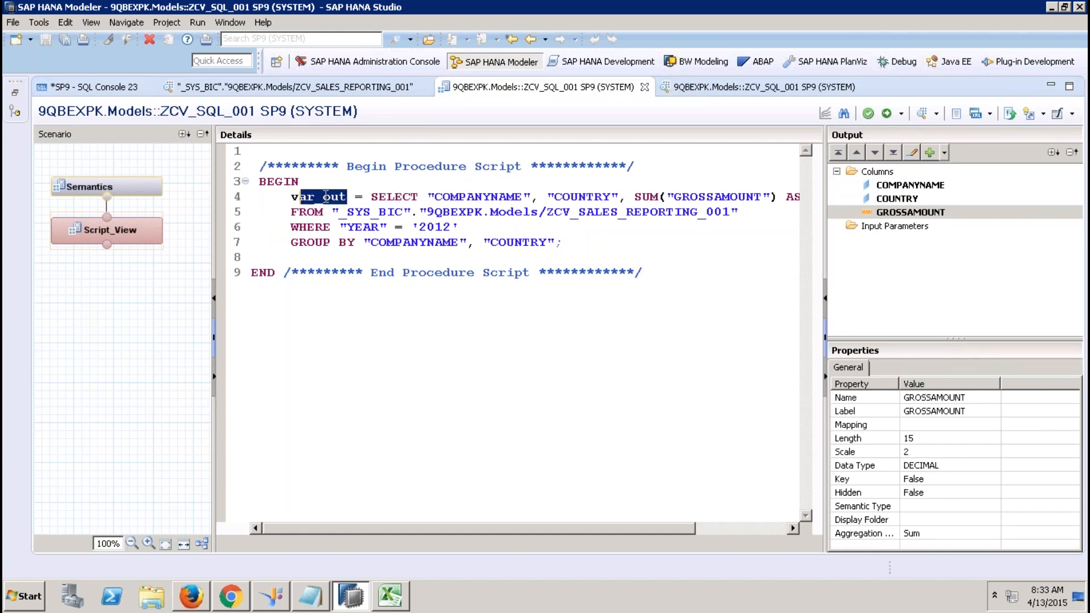
pyautogui.click(154, 190)
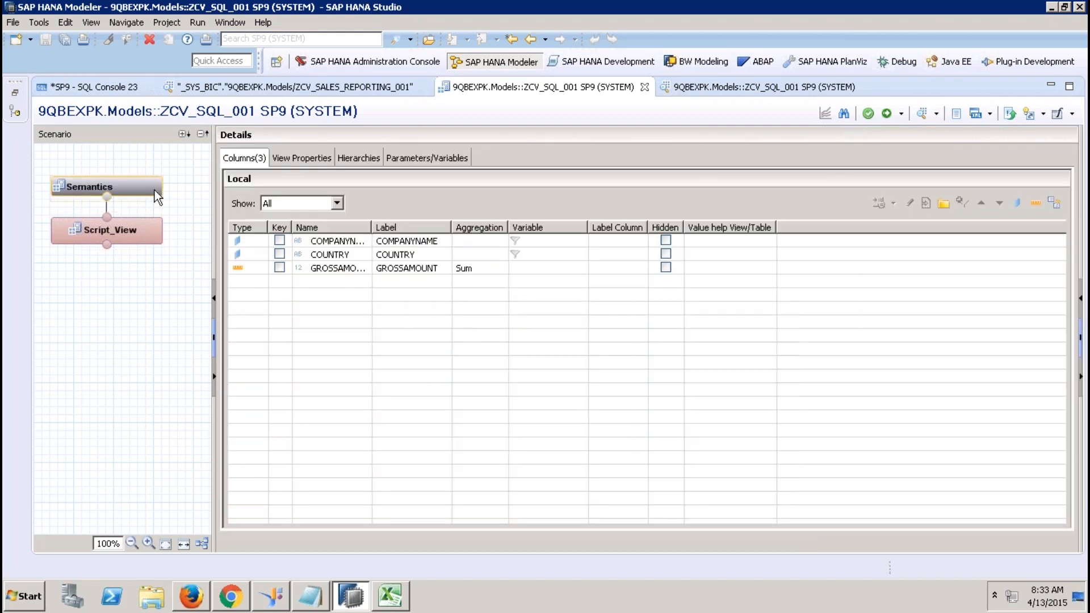
pyautogui.click(150, 233)
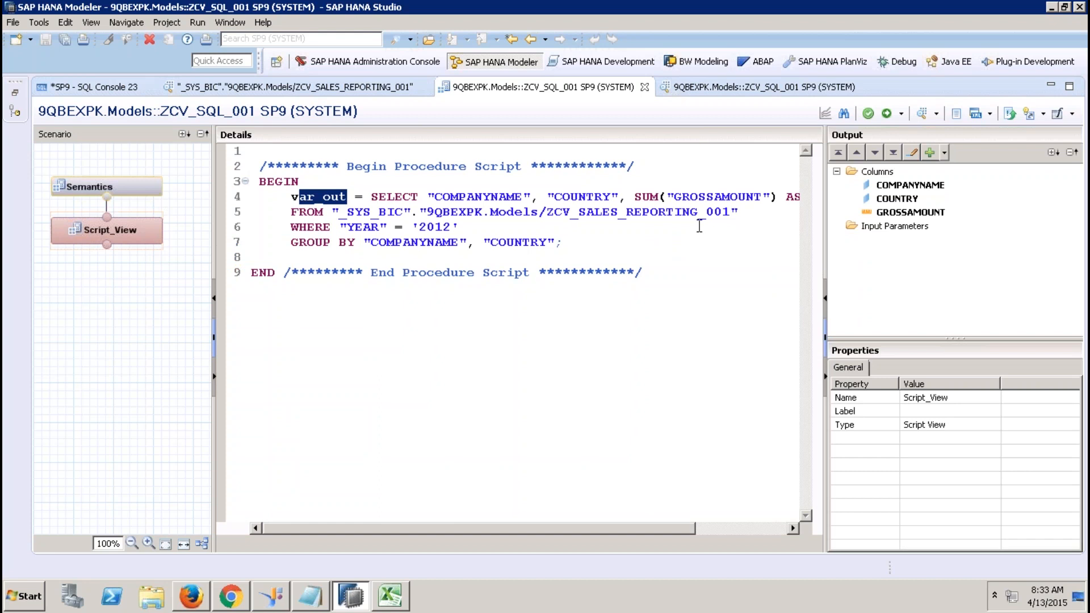
pyautogui.click(903, 230)
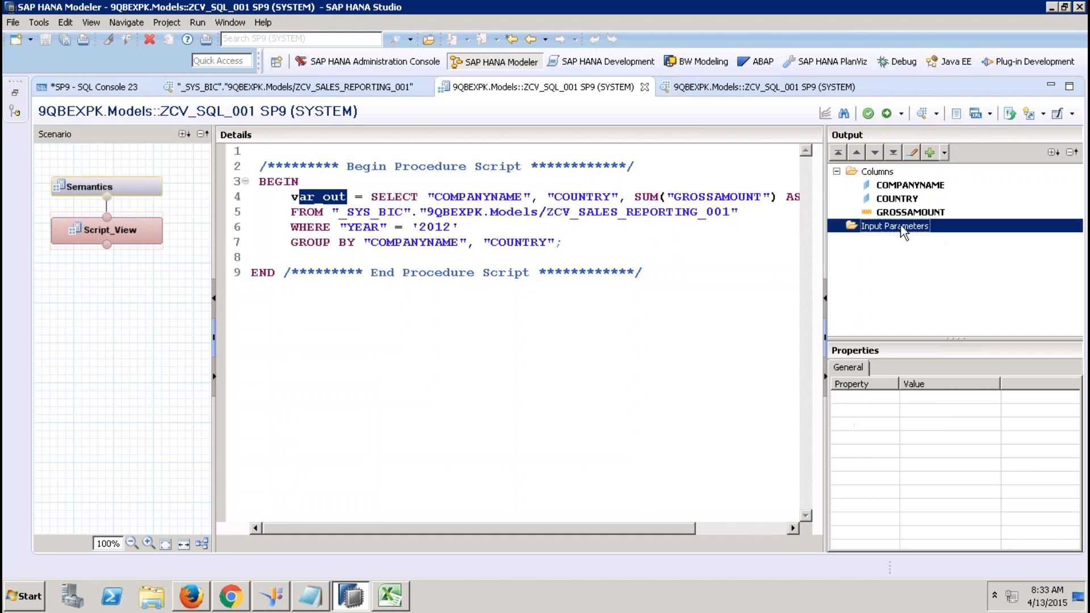
# Create an input parameter IP_YEAR of type VARCHAR with length 4.
pyautogui.rightClick(903, 229)
pyautogui.click(933, 234)
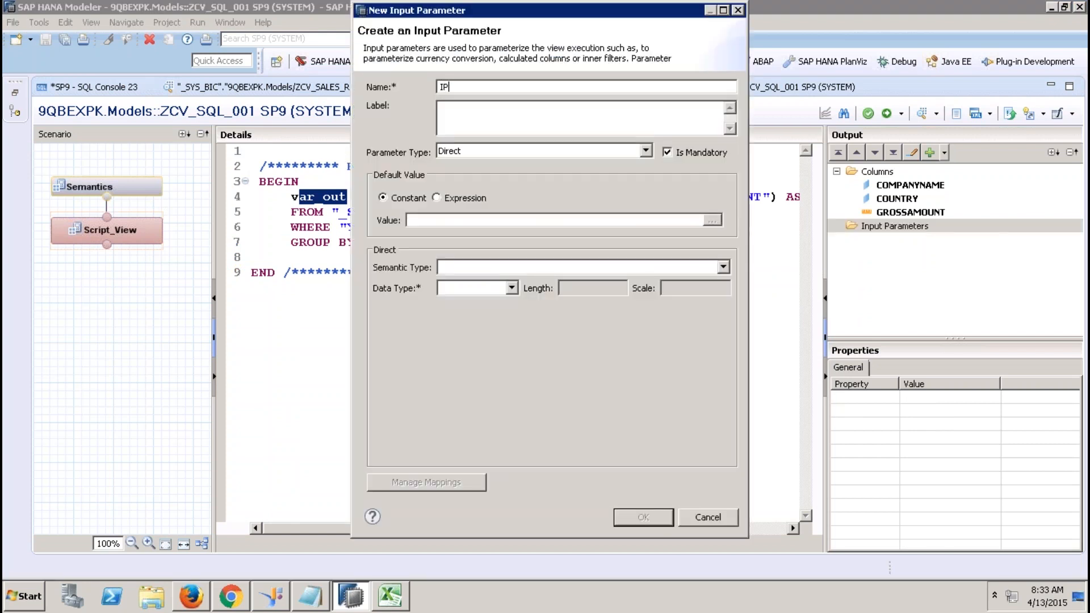
pyautogui.write('IP_YEAR')
pyautogui.press('Tab')
pyautogui.press('Tab')
pyautogui.click(513, 291)
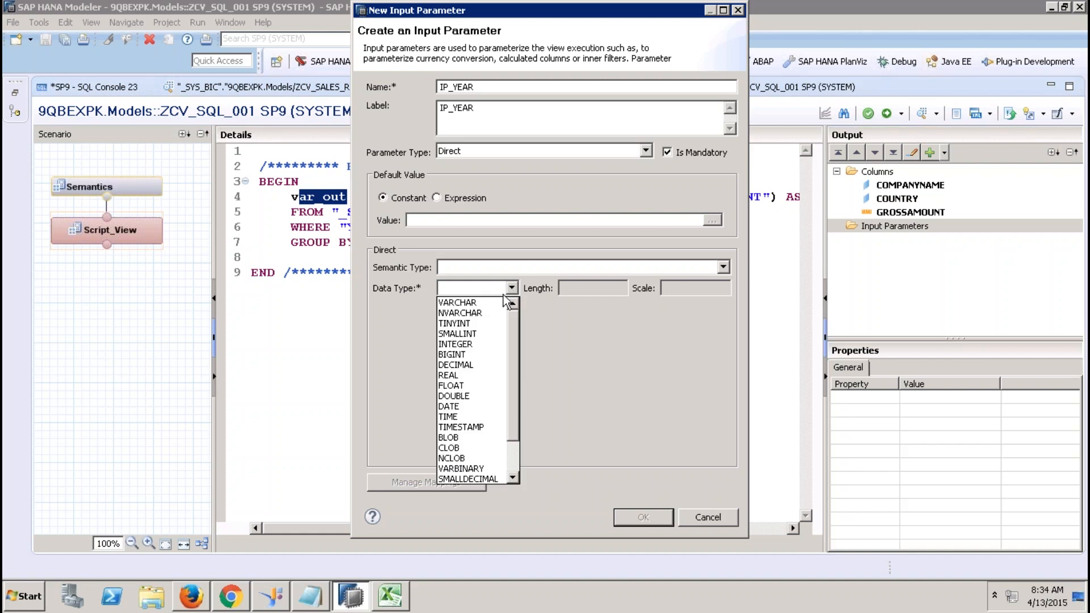
pyautogui.click(489, 300)
pyautogui.click(585, 289)
pyautogui.write('4')
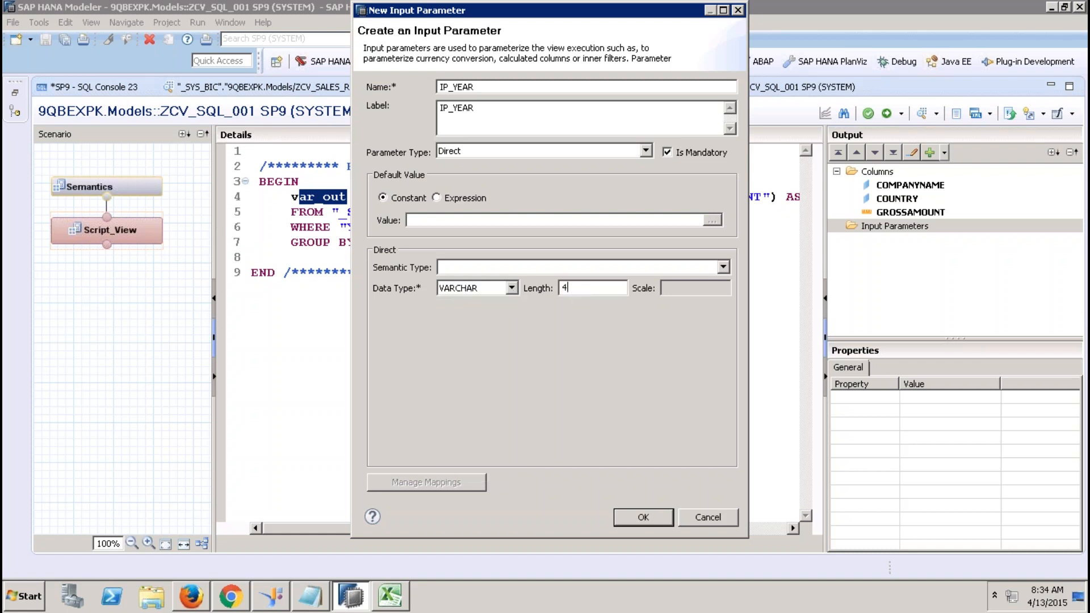
pyautogui.click(644, 517)
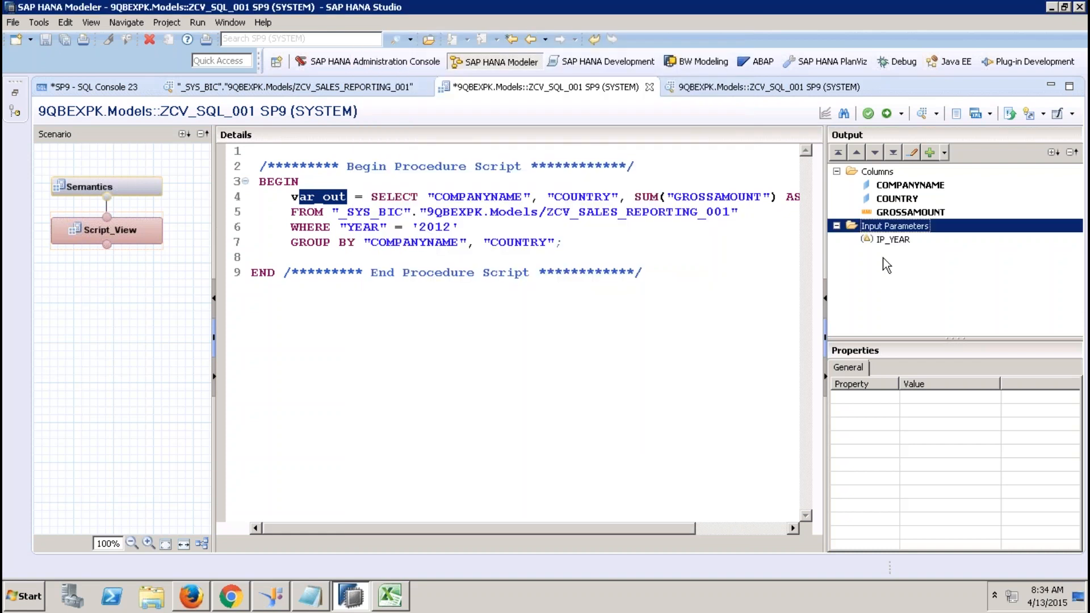
# Replace the hard-coded '2012' in the WHERE clause with :IP_YEAR and activate the view.
pyautogui.click(465, 224)
pyautogui.press('BackSpace')
pyautogui.press('BackSpace')
pyautogui.press('BackSpace')
pyautogui.press('BackSpace')
pyautogui.press('BackSpace')
pyautogui.press('BackSpace')
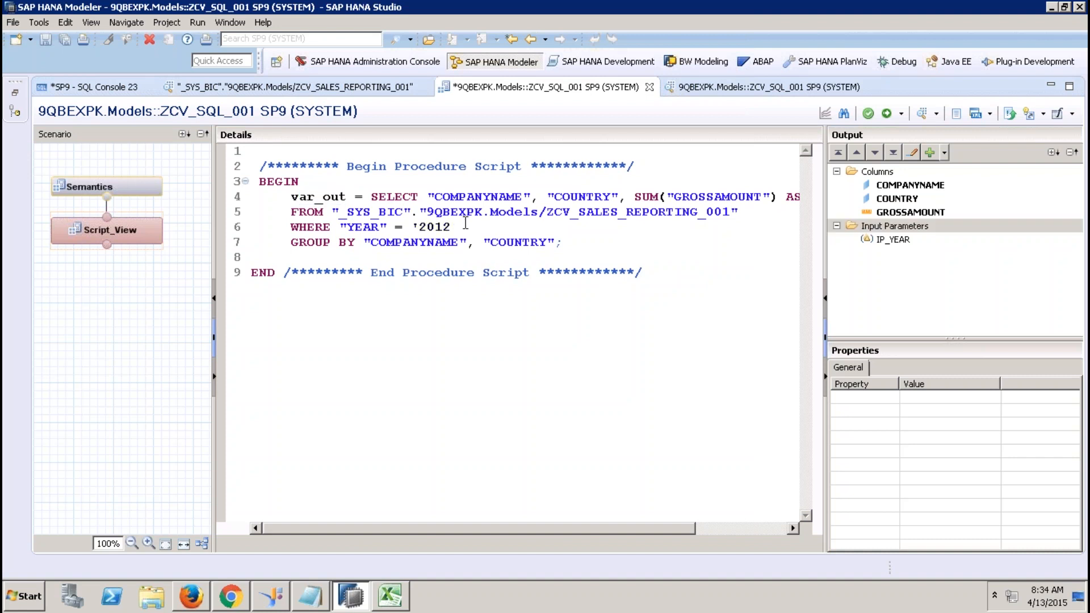
pyautogui.write(':IP_YEAR')
pyautogui.click(886, 113)
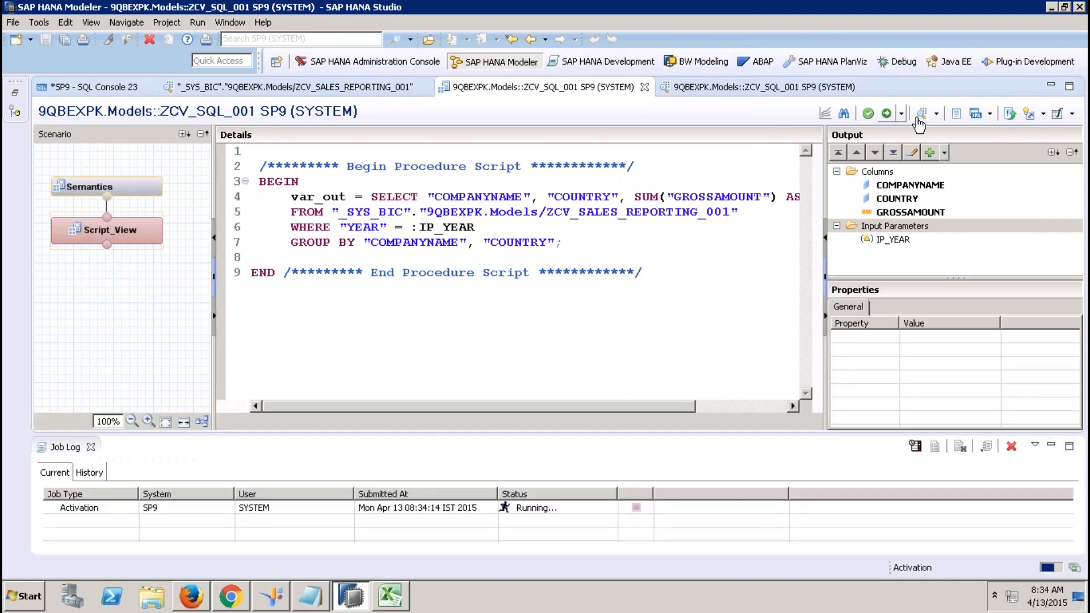
# Preview the view's raw data with IP_YEAR set to 2012.
pyautogui.click(920, 115)
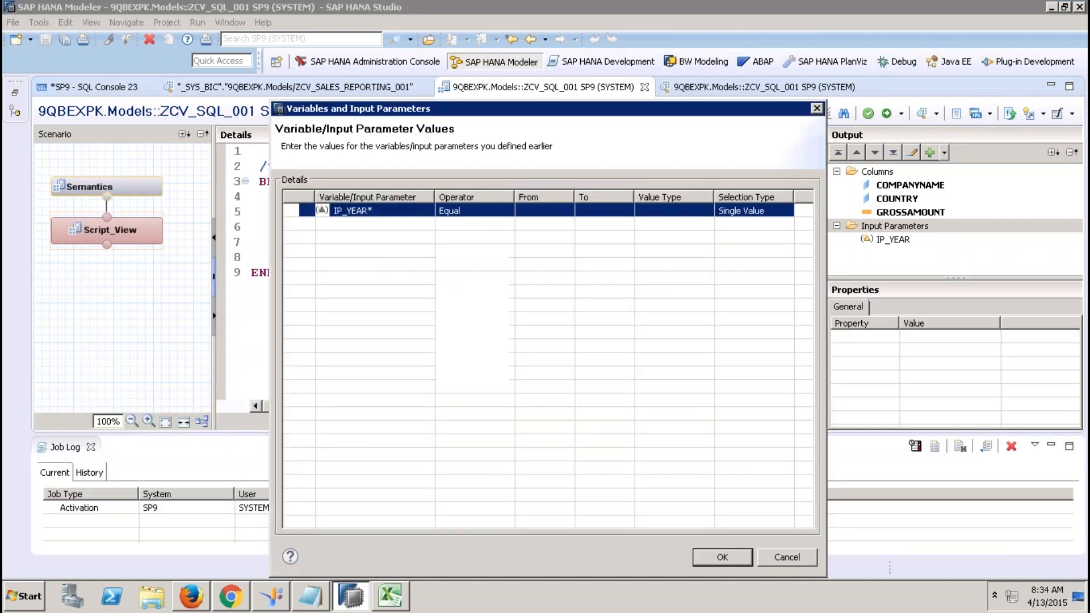
pyautogui.click(549, 212)
pyautogui.write('2012')
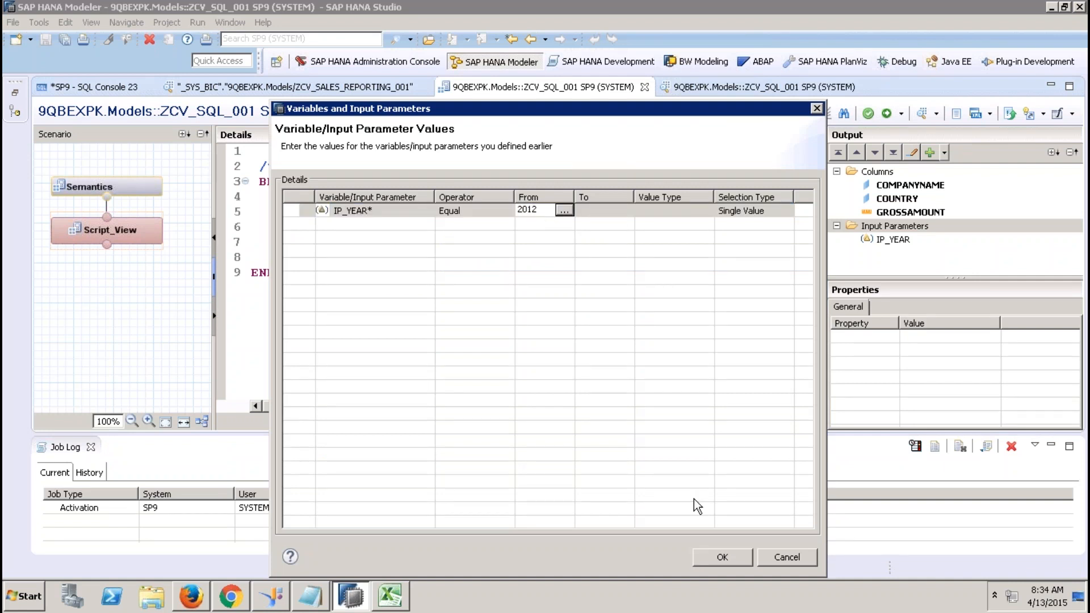
pyautogui.click(722, 557)
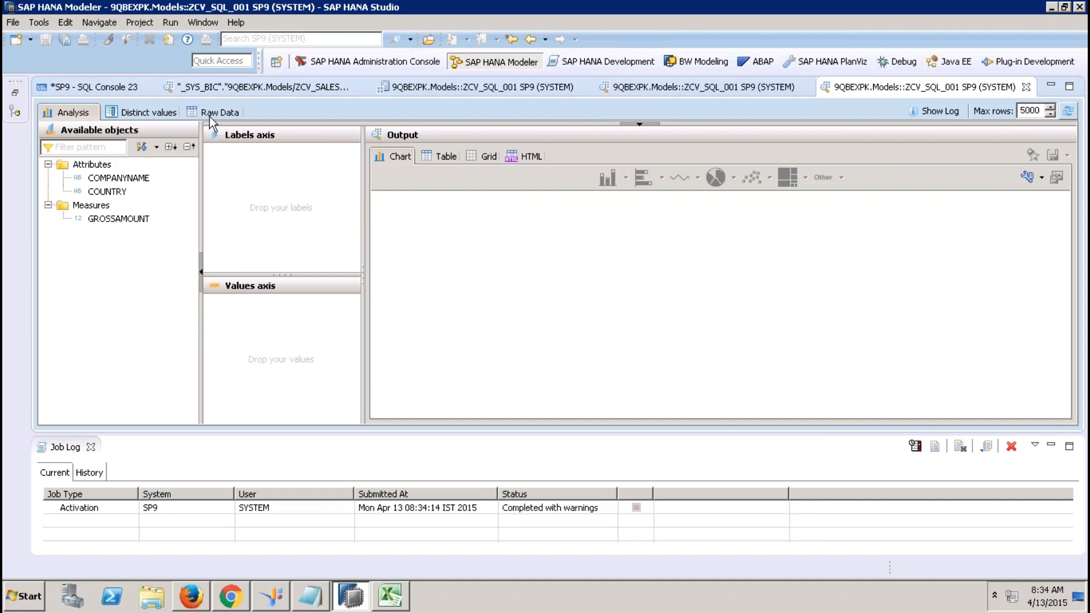
pyautogui.click(210, 114)
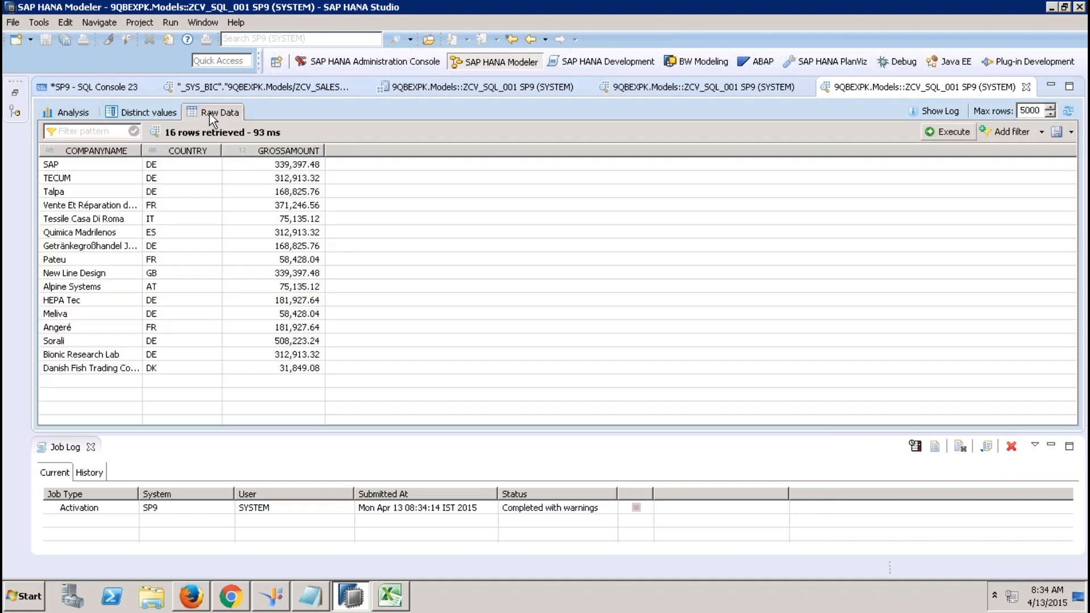
pyautogui.click(1026, 86)
# Preview the raw data again with IP_YEAR set to 2013.
pyautogui.click(922, 113)
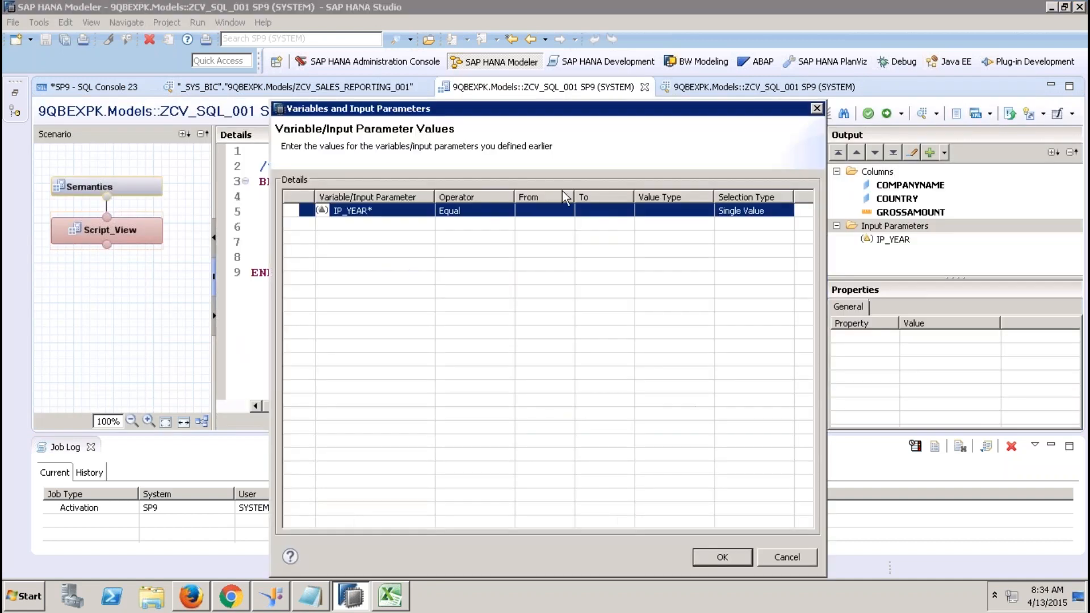
pyautogui.click(528, 211)
pyautogui.write('2013')
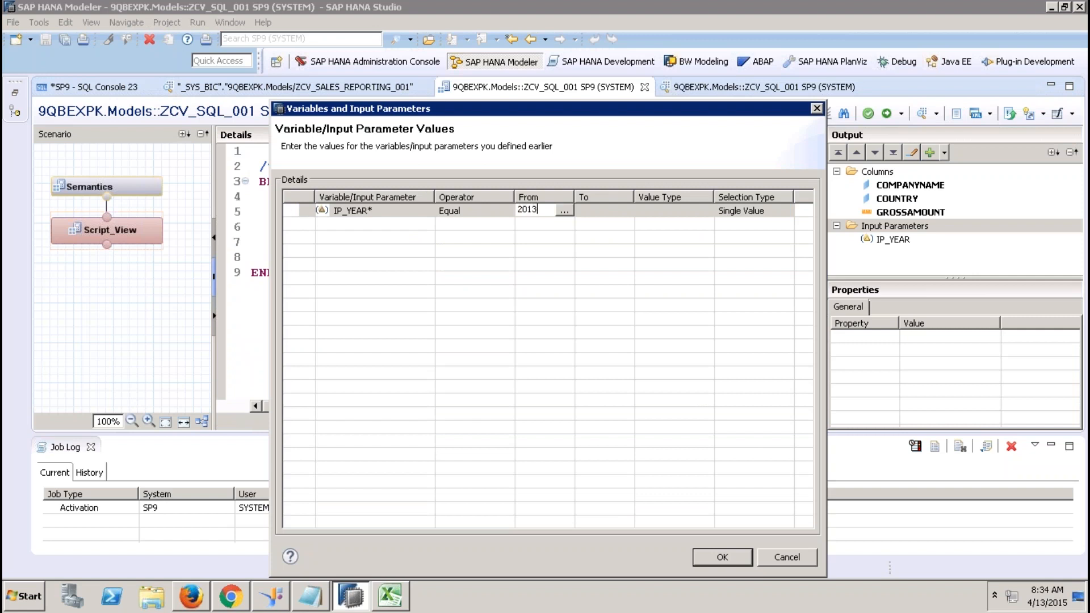
pyautogui.click(618, 211)
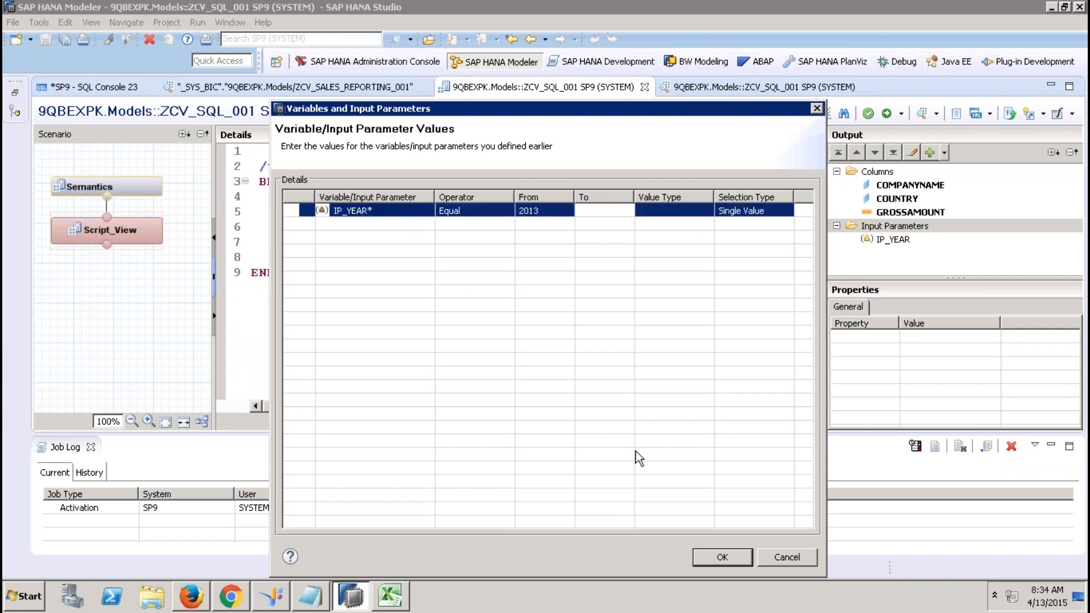
pyautogui.click(720, 556)
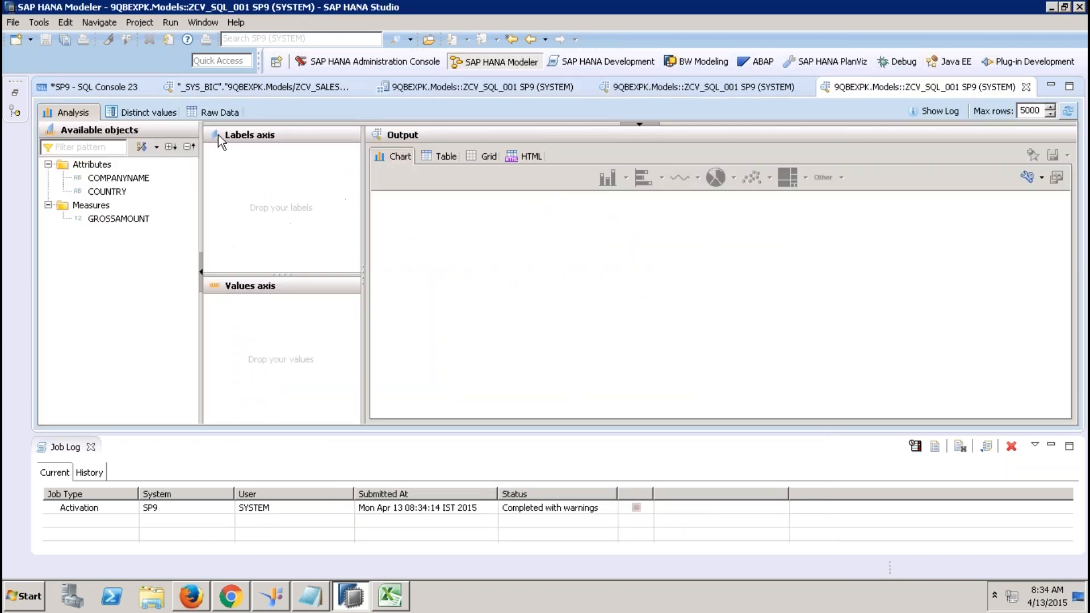
pyautogui.click(213, 111)
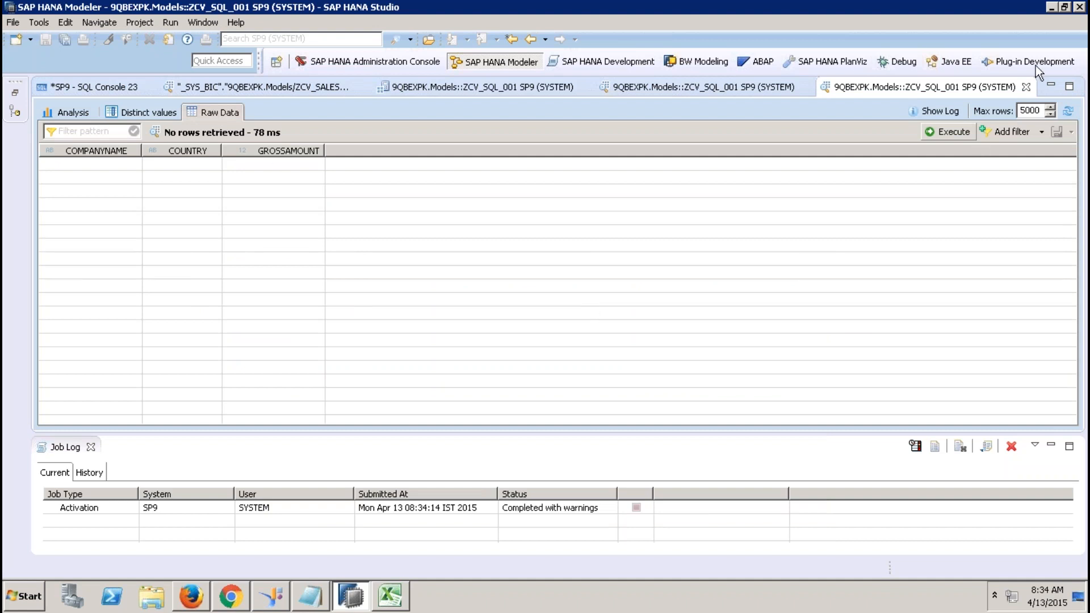
pyautogui.click(1026, 87)
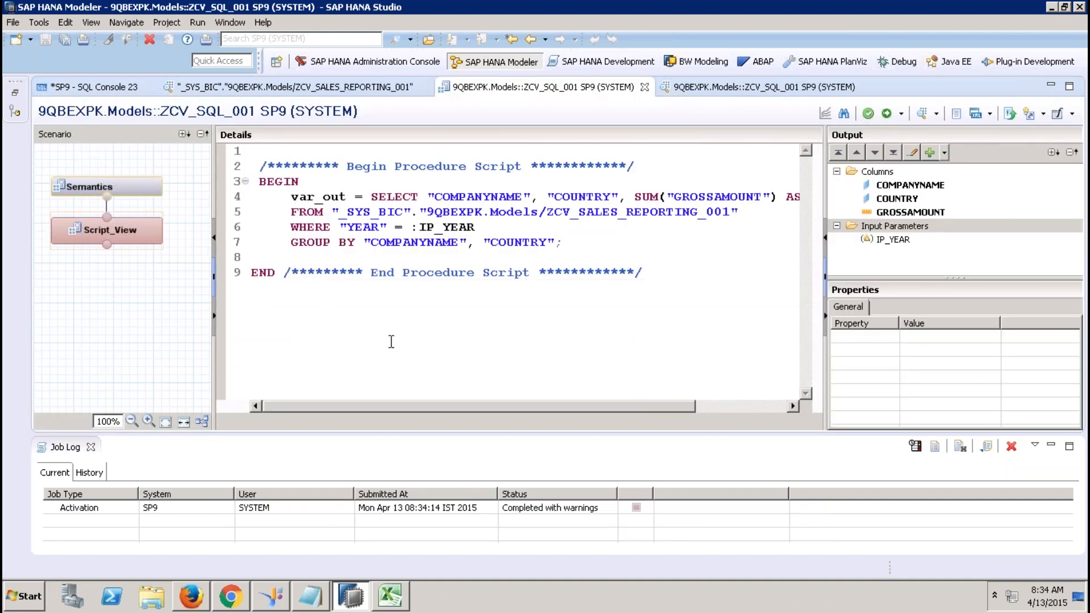
# Move COUNTRY and the SUM expression onto their own indented lines.
pyautogui.click(90, 446)
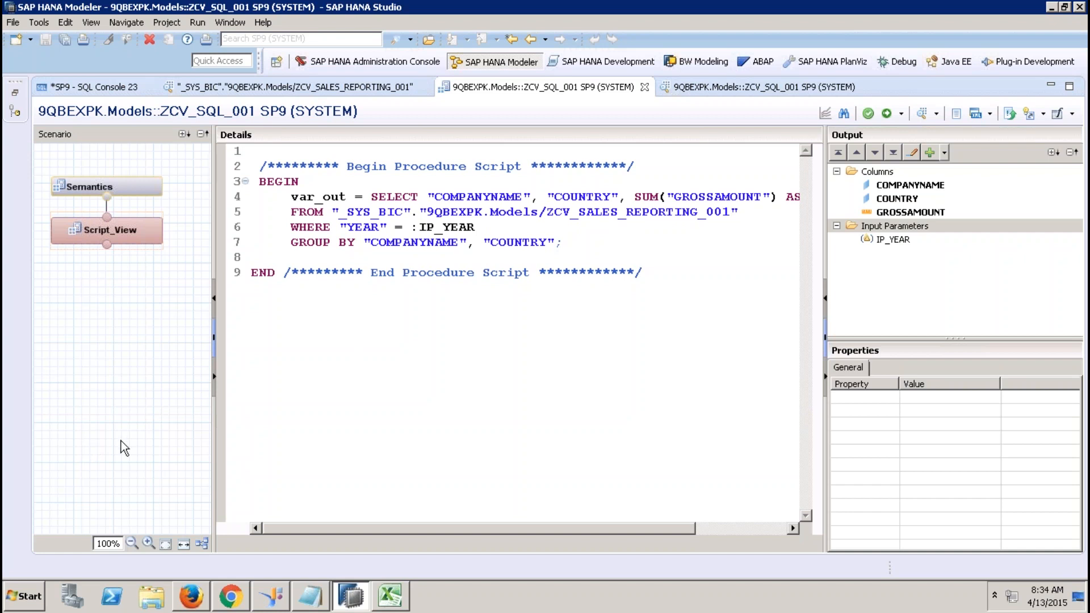
pyautogui.click(546, 197)
pyautogui.press('Return')
pyautogui.press('Tab')
pyautogui.press('Tab')
pyautogui.press('Tab')
pyautogui.press('Tab')
pyautogui.press('Tab')
pyautogui.press('Tab')
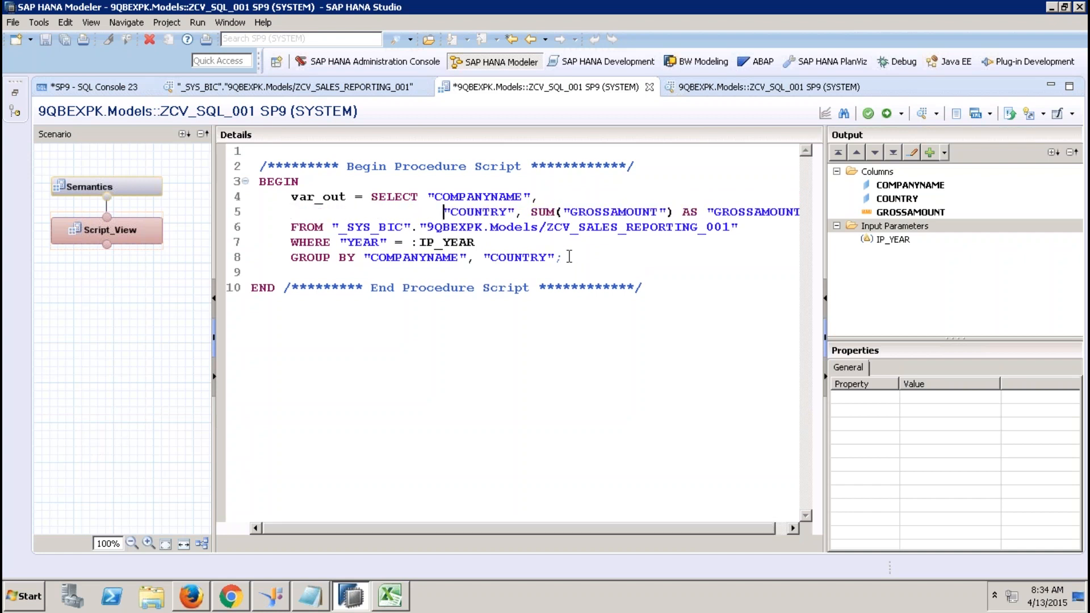
pyautogui.press('BackSpace')
pyautogui.press('BackSpace')
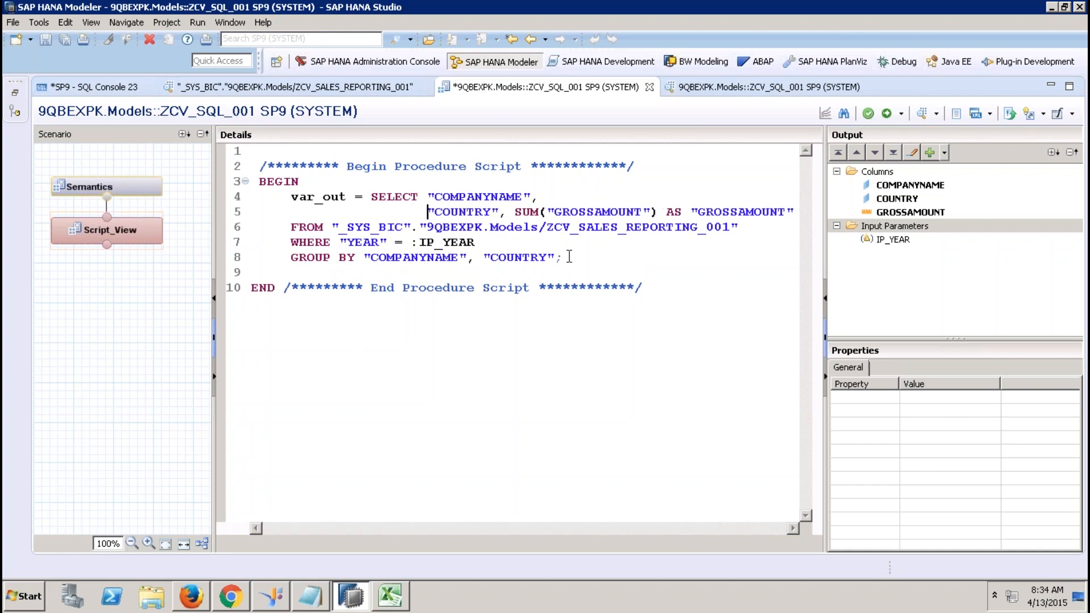
pyautogui.click(515, 213)
pyautogui.press('Return')
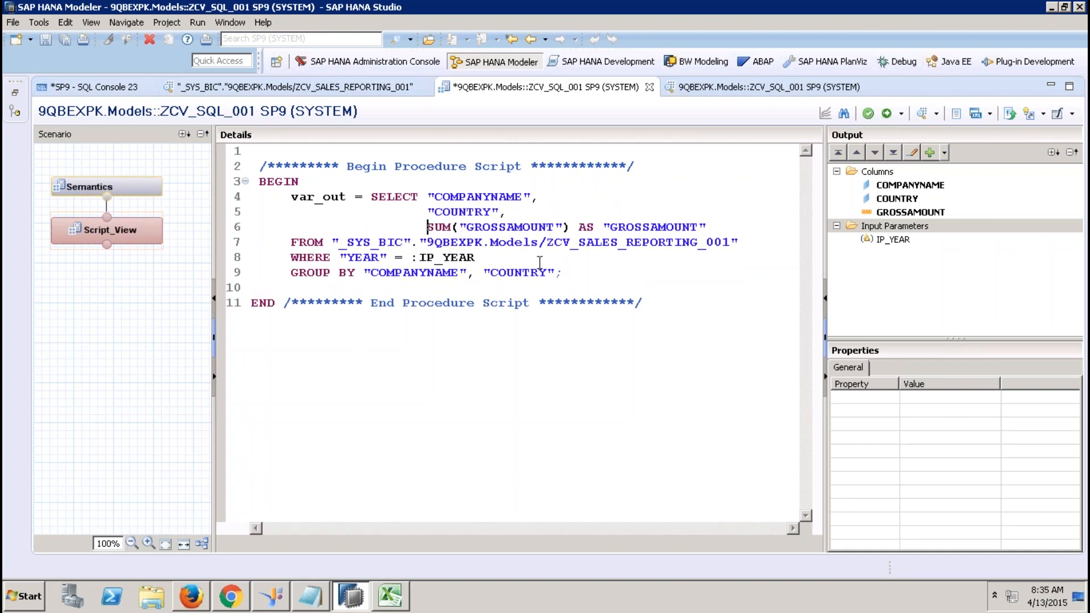
# Delete the AS "GROSSAMOUNT" alias from the SUM expression on line 6.
pyautogui.click(348, 196)
pyautogui.doubleClick(308, 197)
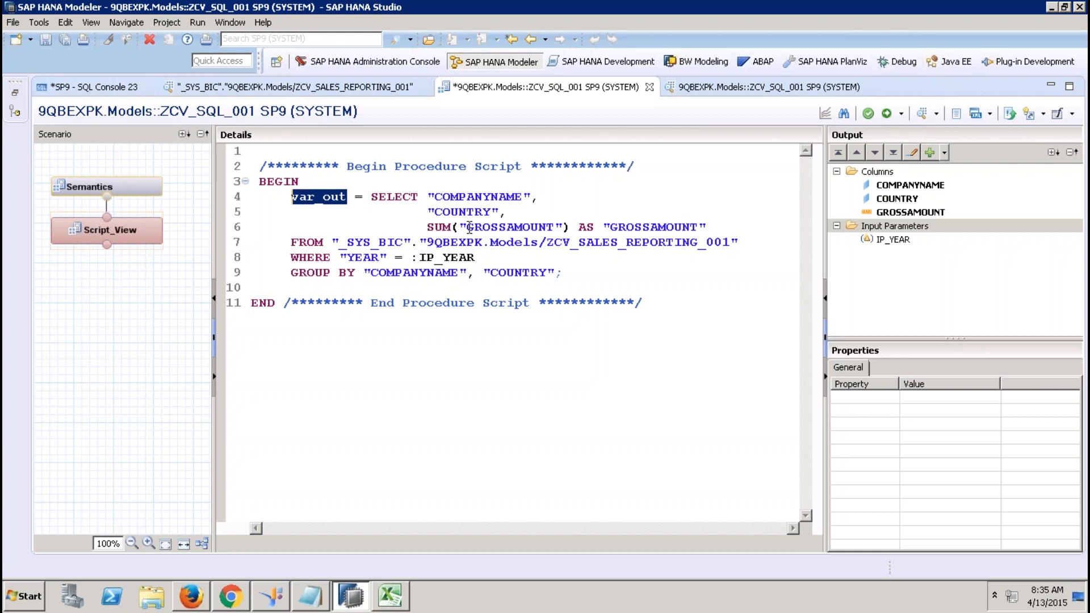
pyautogui.moveTo(710, 229); pyautogui.dragTo(578, 228)
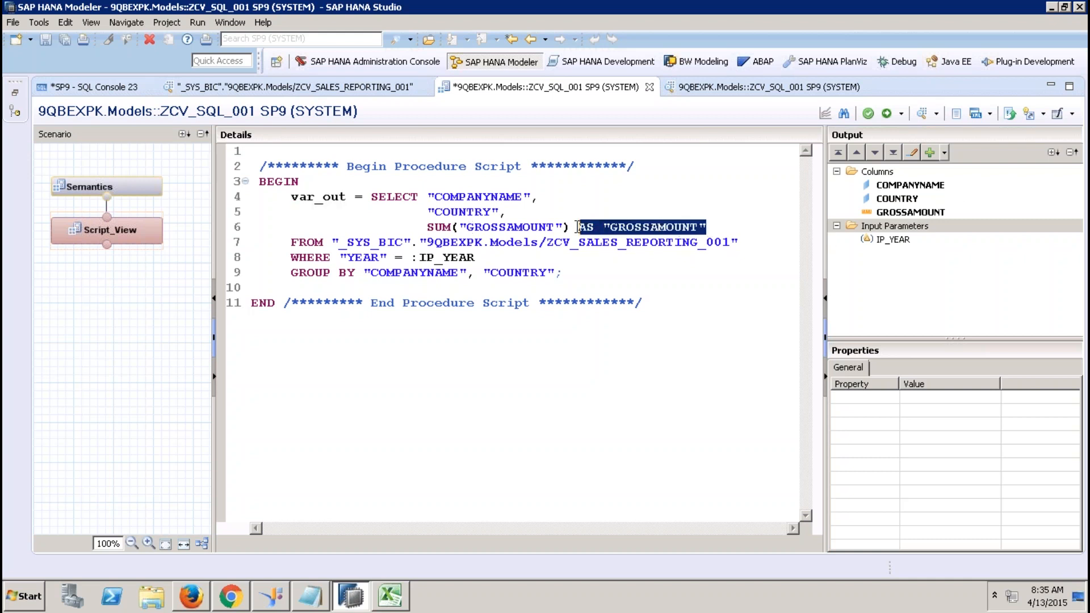
pyautogui.press('Delete')
# Activate the view and inspect the error: SUM(GROSSAMOUNT) return type mismatch.
pyautogui.click(886, 113)
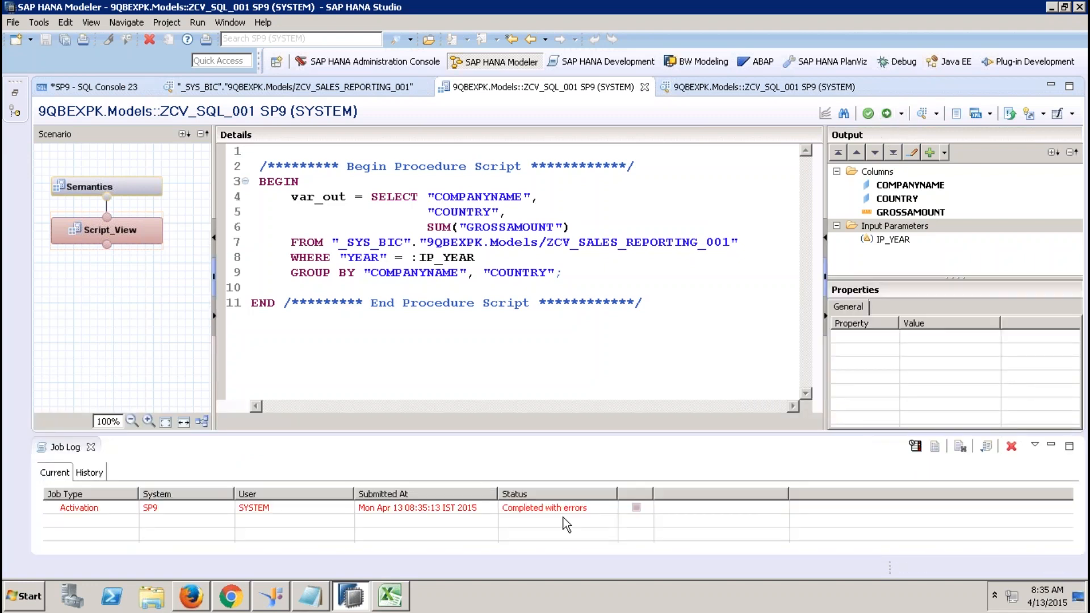
pyautogui.doubleClick(563, 510)
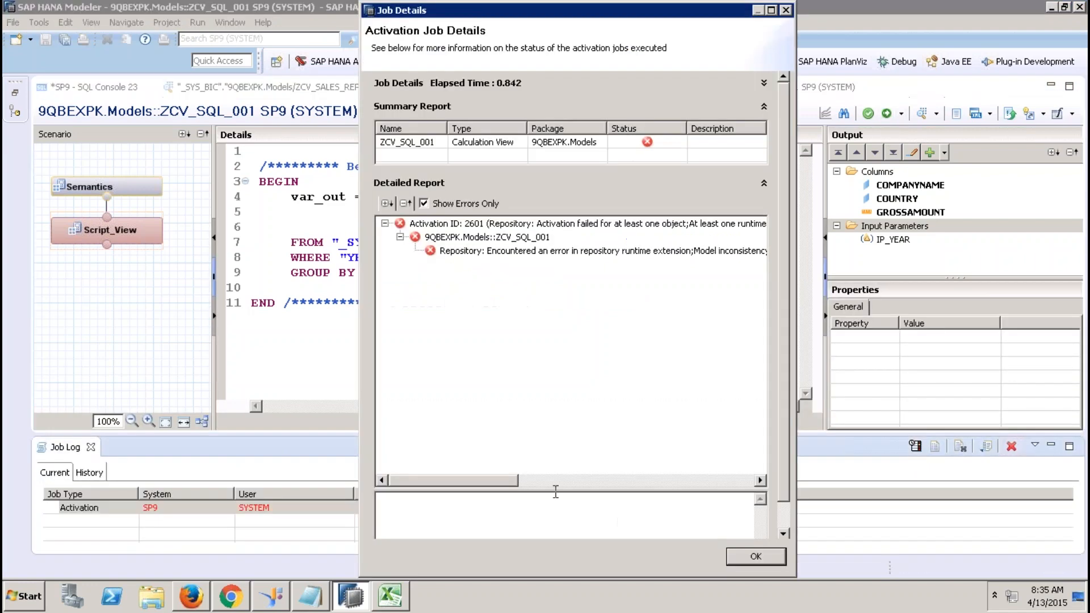
pyautogui.click(590, 251)
pyautogui.moveTo(583, 491); pyautogui.dragTo(562, 306)
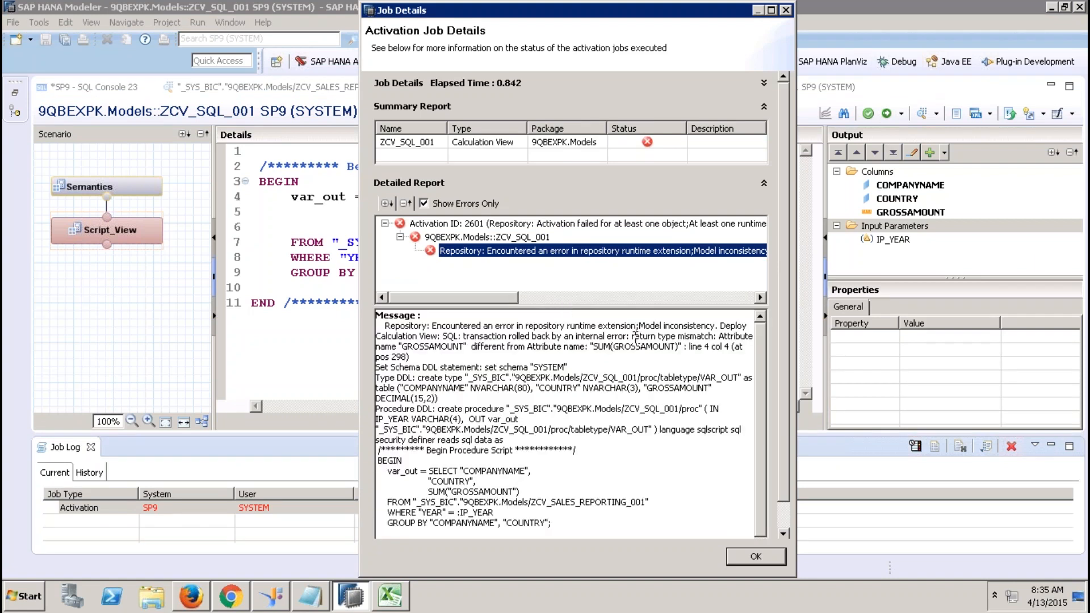
pyautogui.moveTo(634, 337); pyautogui.dragTo(679, 338)
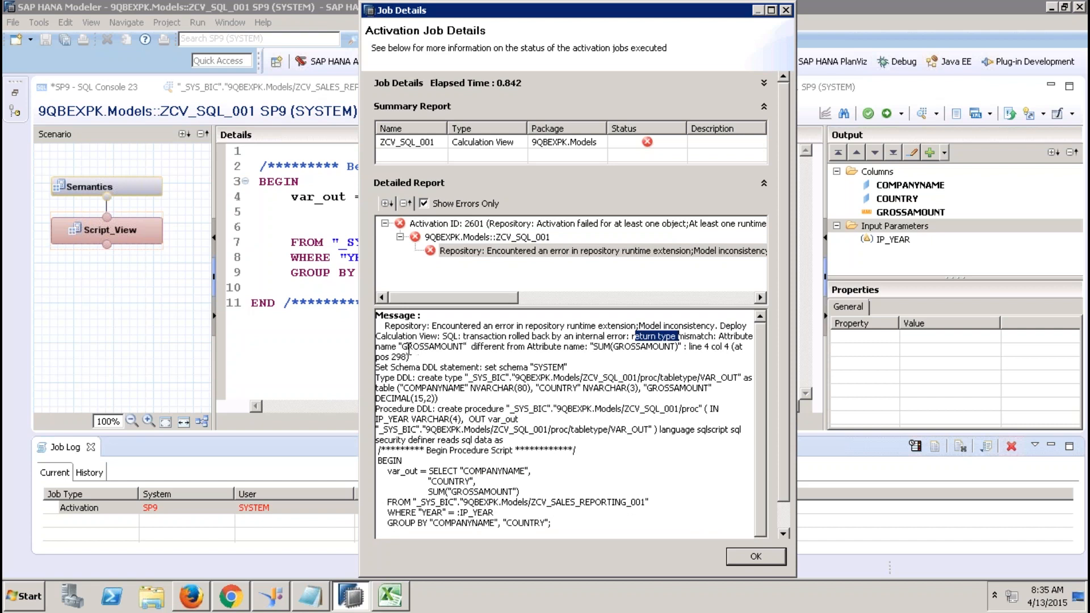
pyautogui.moveTo(403, 348); pyautogui.dragTo(462, 347)
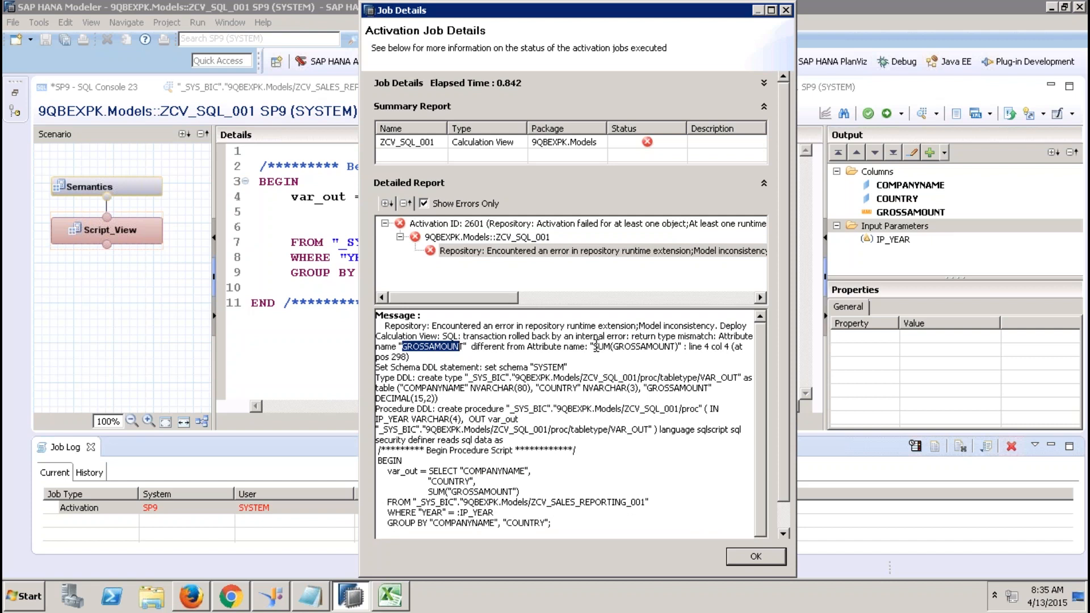
pyautogui.moveTo(596, 347); pyautogui.dragTo(682, 349)
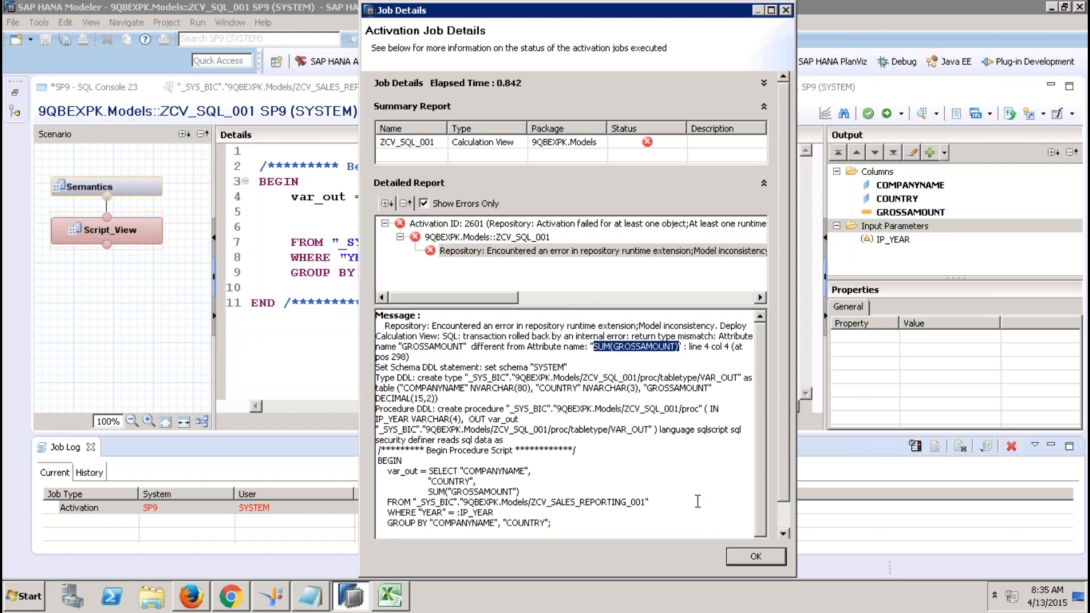
# Append the GROSSAMOUNT alias after SUM("GROSSAMOUNT") on line 6.
pyautogui.click(747, 561)
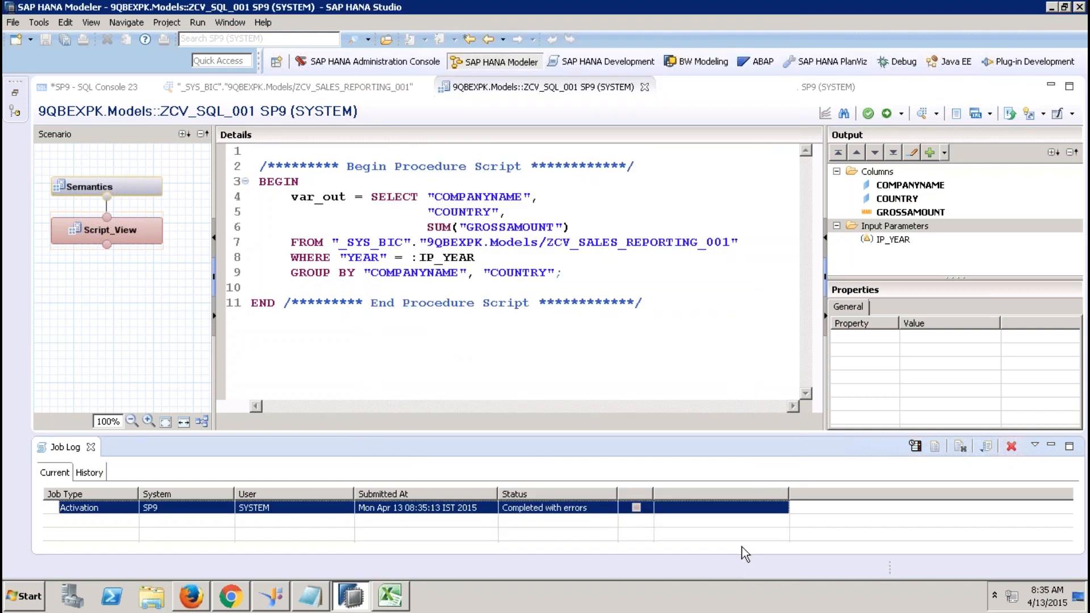
pyautogui.click(573, 227)
pyautogui.write('AS "GROSSSAMOUNT')
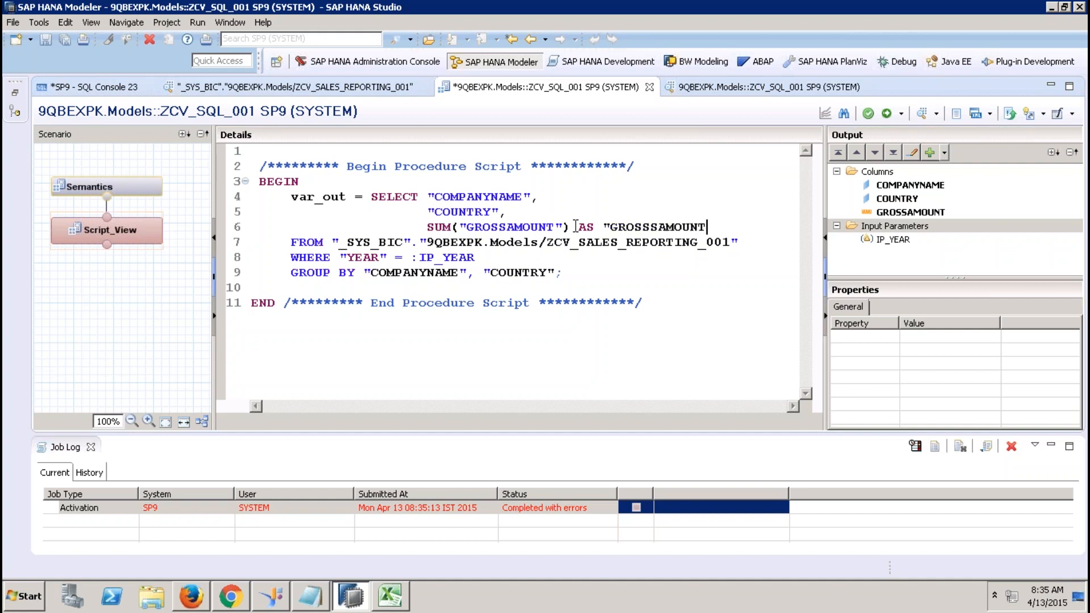
pyautogui.write('"')
pyautogui.press('Return')
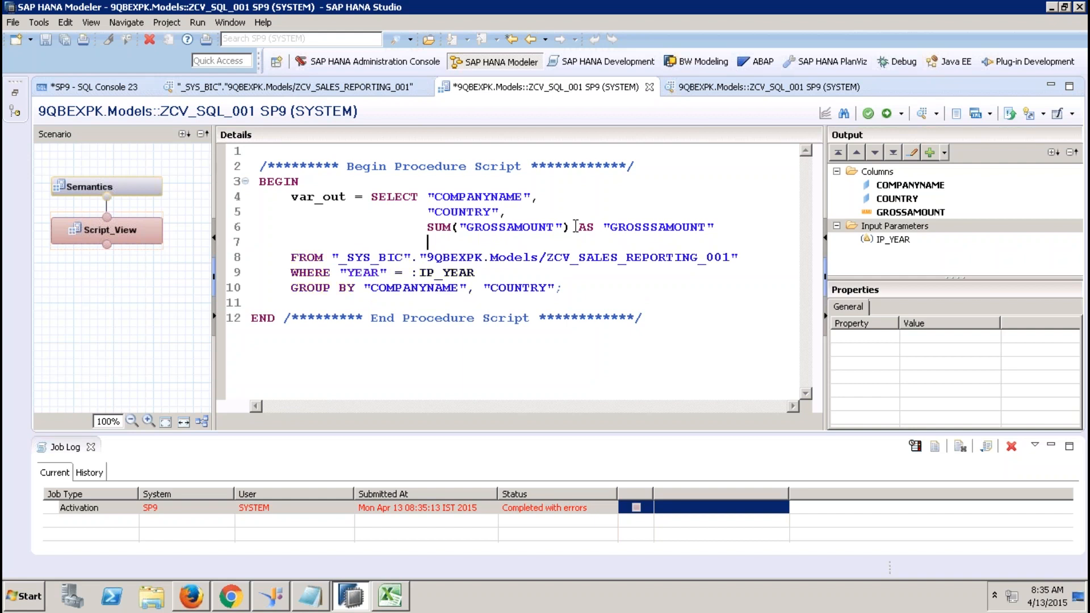
pyautogui.press('BackSpace')
pyautogui.press('BackSpace')
pyautogui.press('BackSpace')
pyautogui.press('BackSpace')
pyautogui.press('BackSpace')
pyautogui.press('BackSpace')
pyautogui.press('BackSpace')
pyautogui.press('BackSpace')
pyautogui.press('BackSpace')
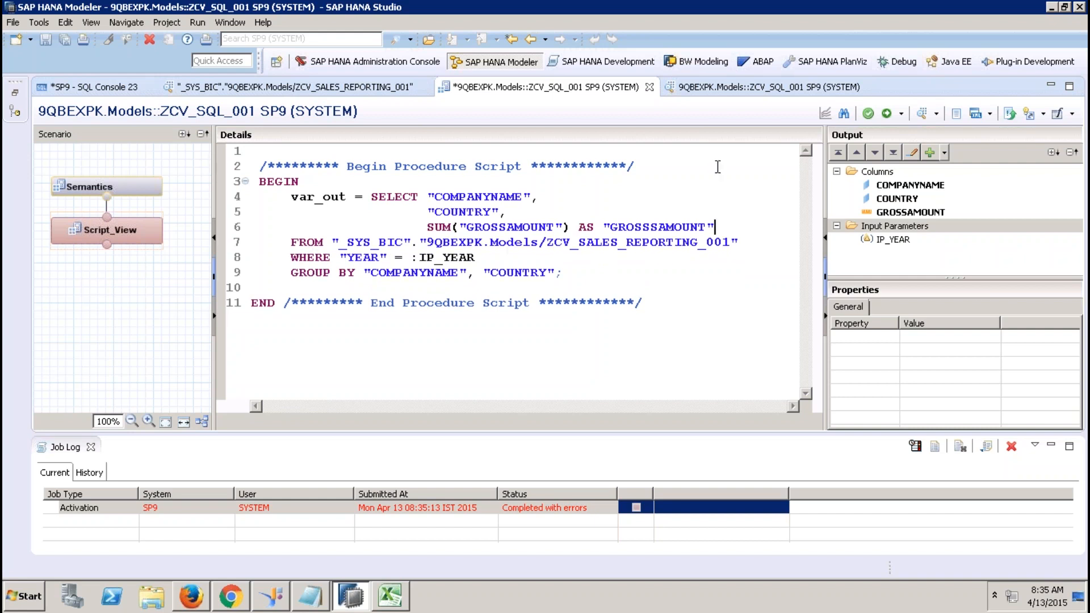
# Activate, correct the misspelled GROSSSAMOUNT alias, and save and activate again.
pyautogui.click(886, 112)
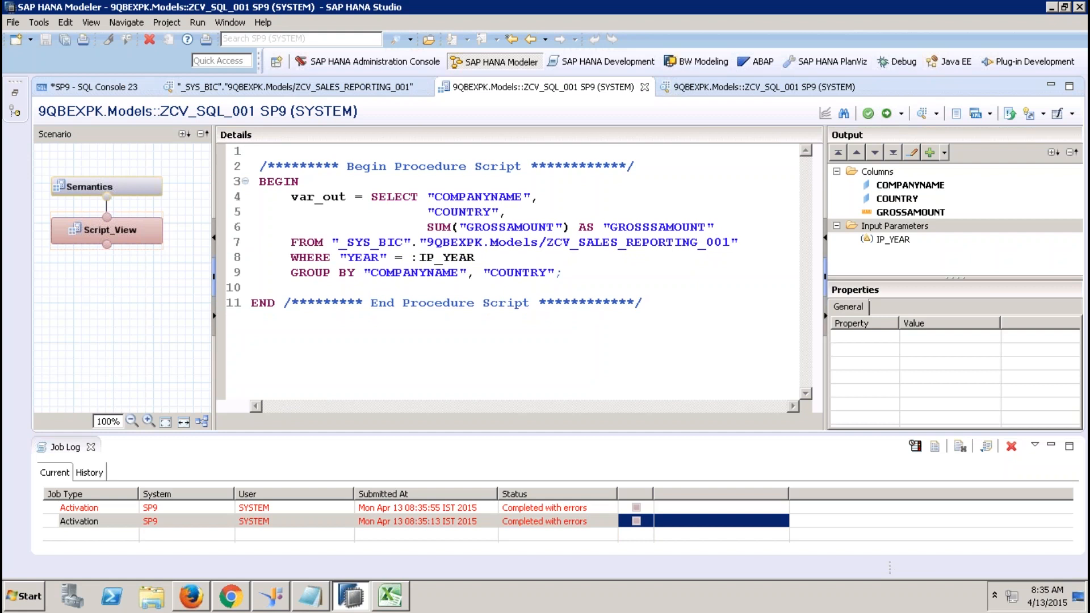
pyautogui.click(652, 227)
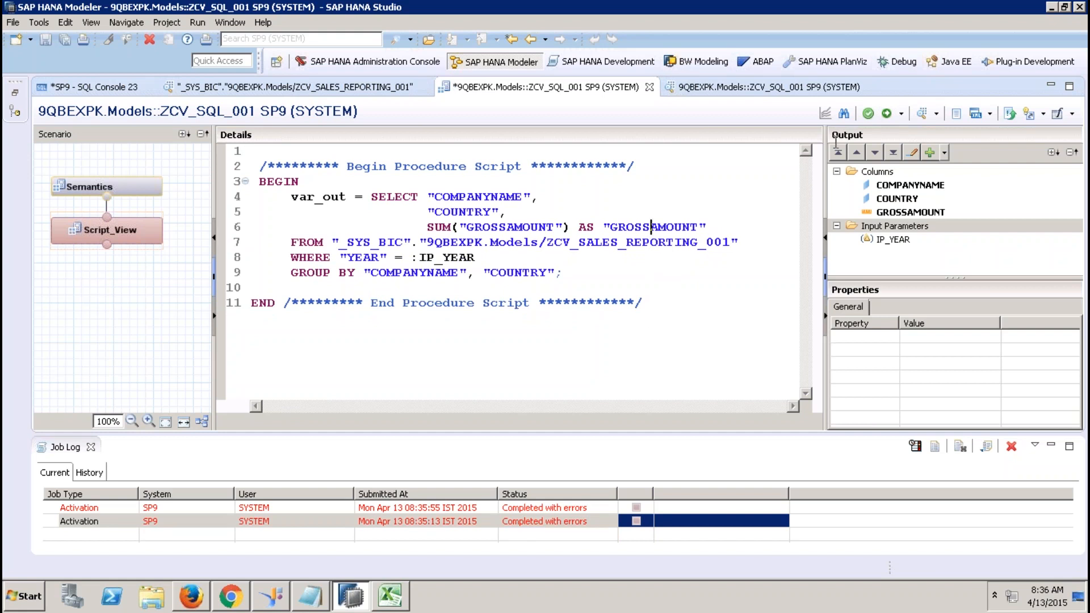
pyautogui.click(887, 113)
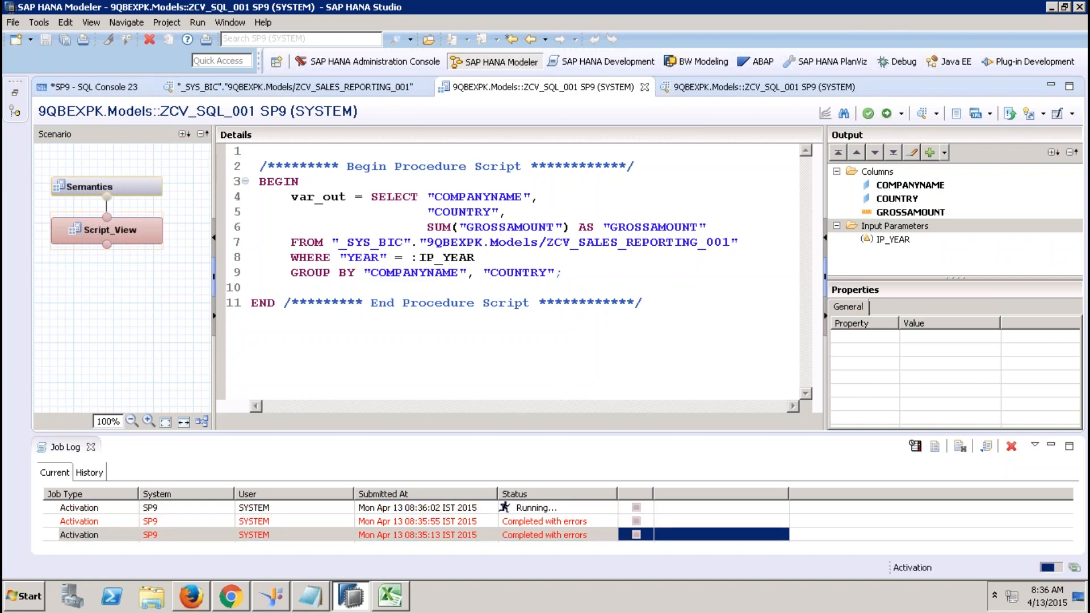
# Run a data preview of ZCV_SQL_001 with IP_YEAR 2012.
pyautogui.click(921, 113)
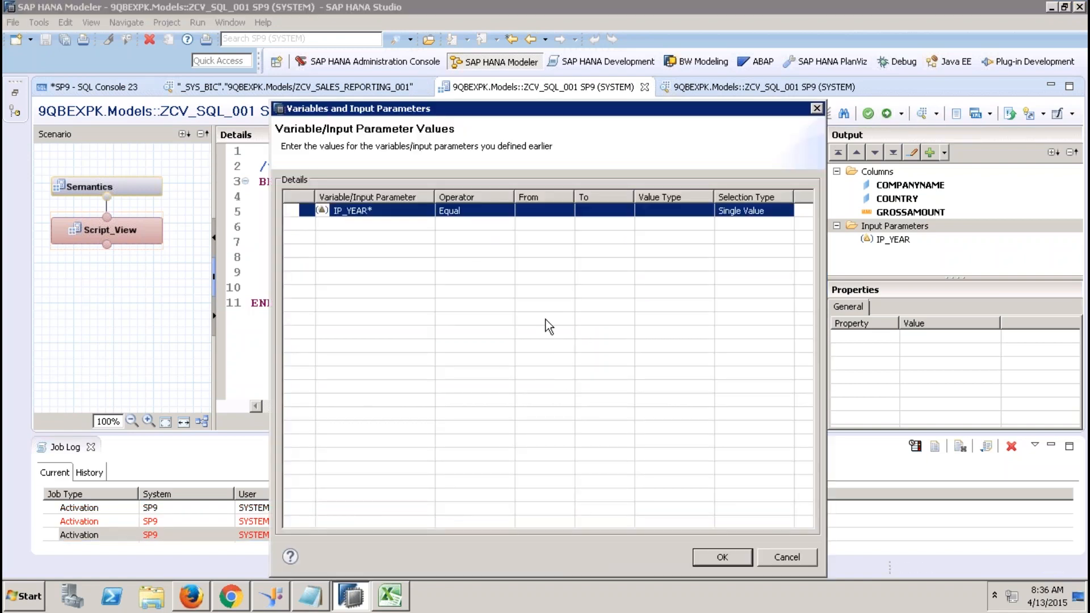
pyautogui.click(529, 211)
pyautogui.write('2012')
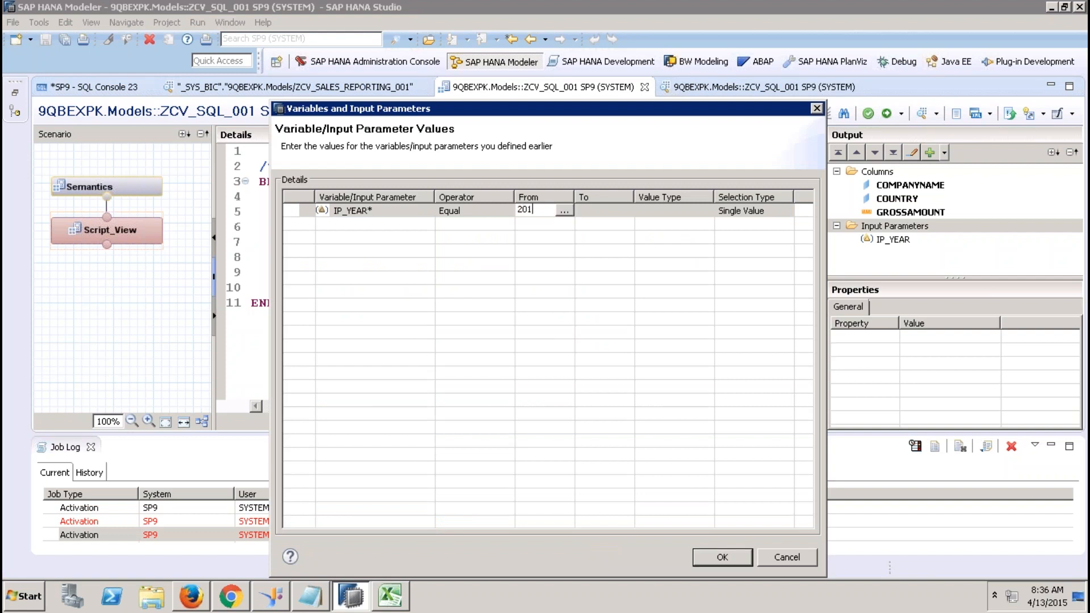
pyautogui.click(711, 557)
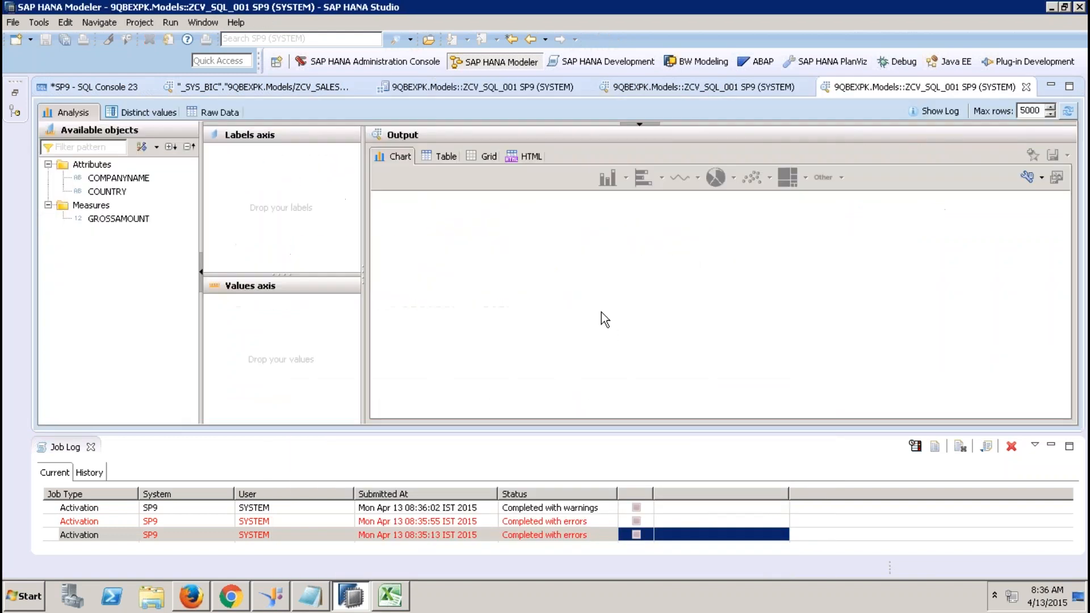
# Close the job log, the data preview tabs and the script editor tab.
pyautogui.click(90, 448)
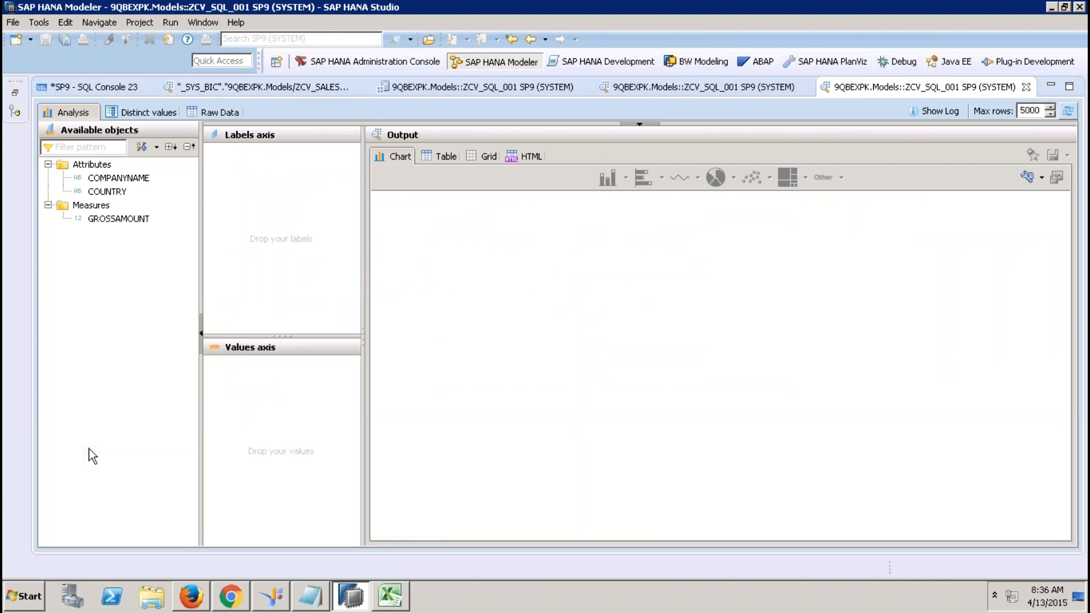
pyautogui.click(1026, 88)
pyautogui.click(645, 88)
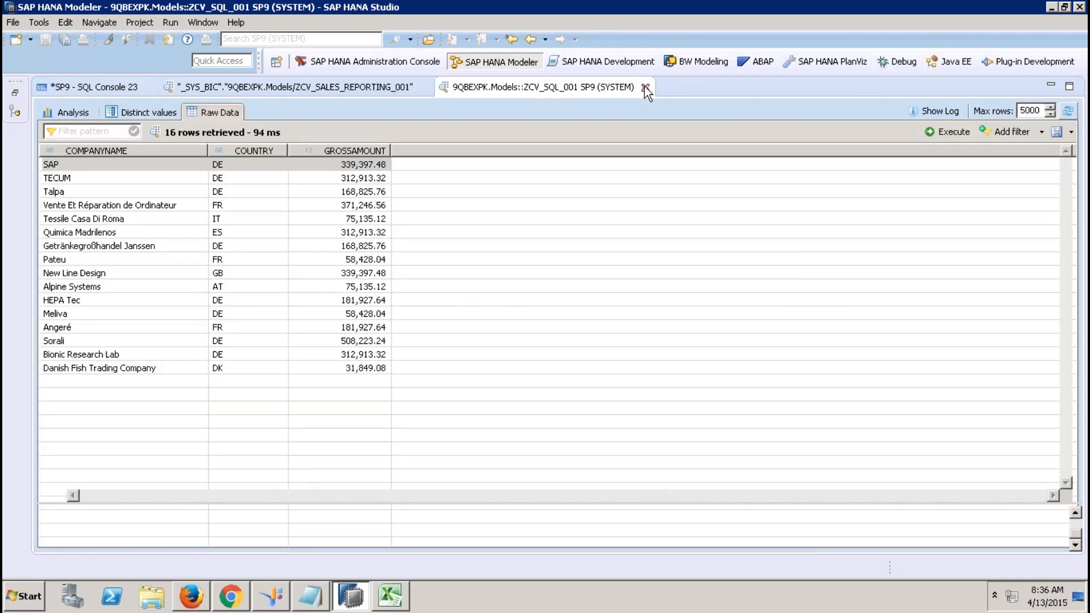
pyautogui.click(644, 88)
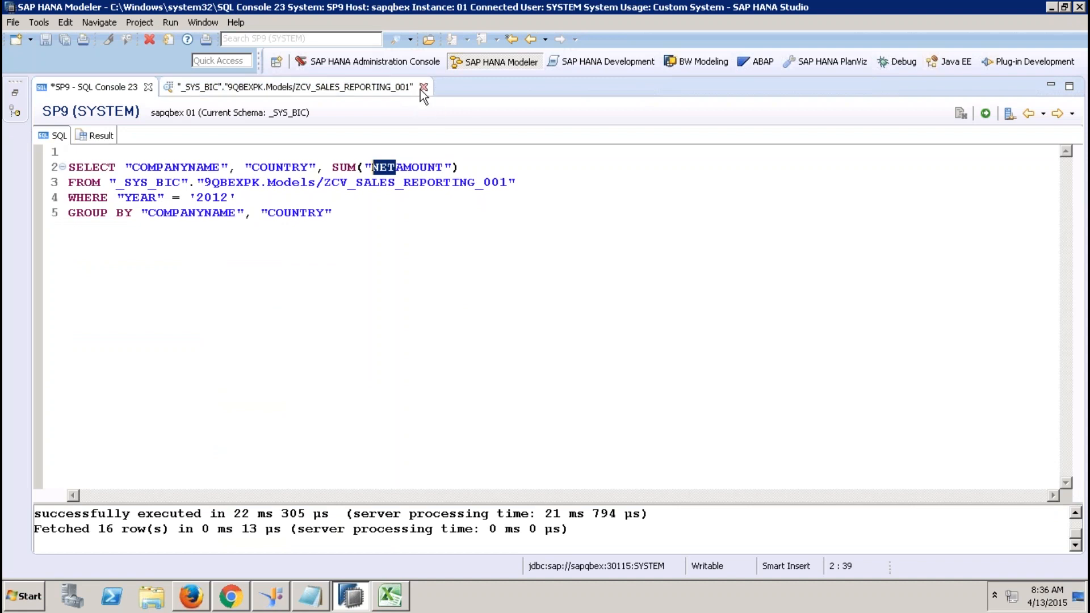
# Close the ZCV_SALES_REPORTING_001 tab and SQL Console 23 without saving.
pyautogui.click(421, 88)
pyautogui.click(149, 88)
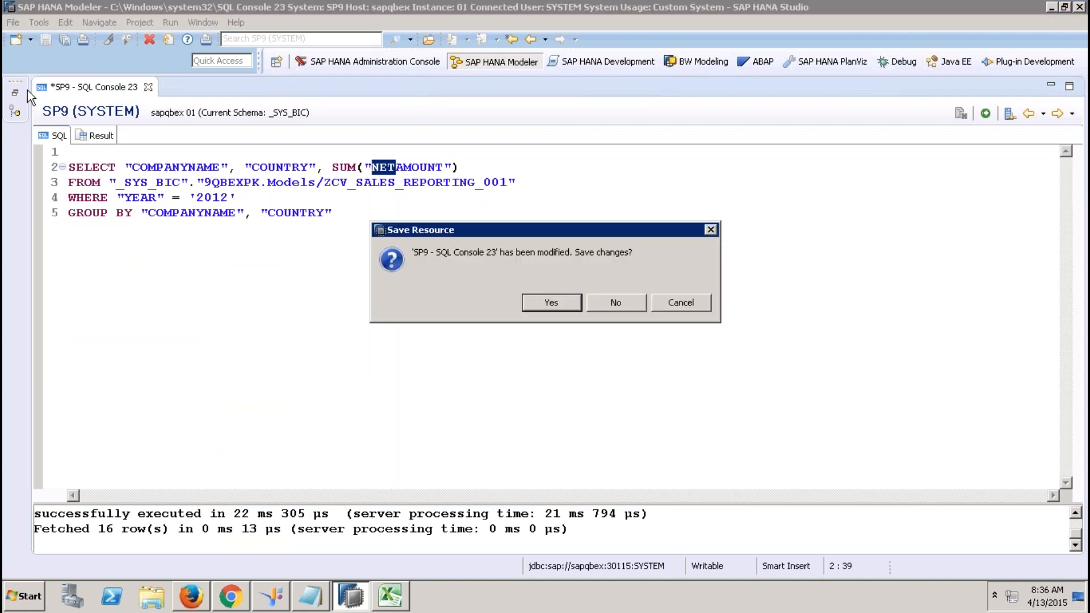
pyautogui.click(616, 302)
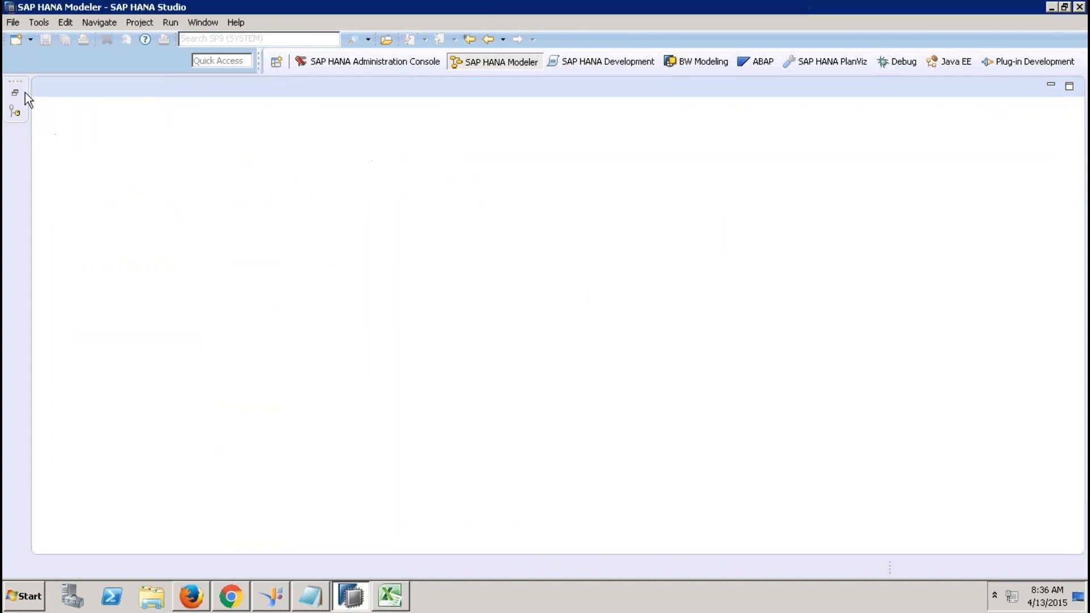
# Reopen ZCV_SQL_001 from the systems tree and show its Script_View script.
pyautogui.click(16, 92)
pyautogui.moveTo(341, 413); pyautogui.dragTo(332, 519)
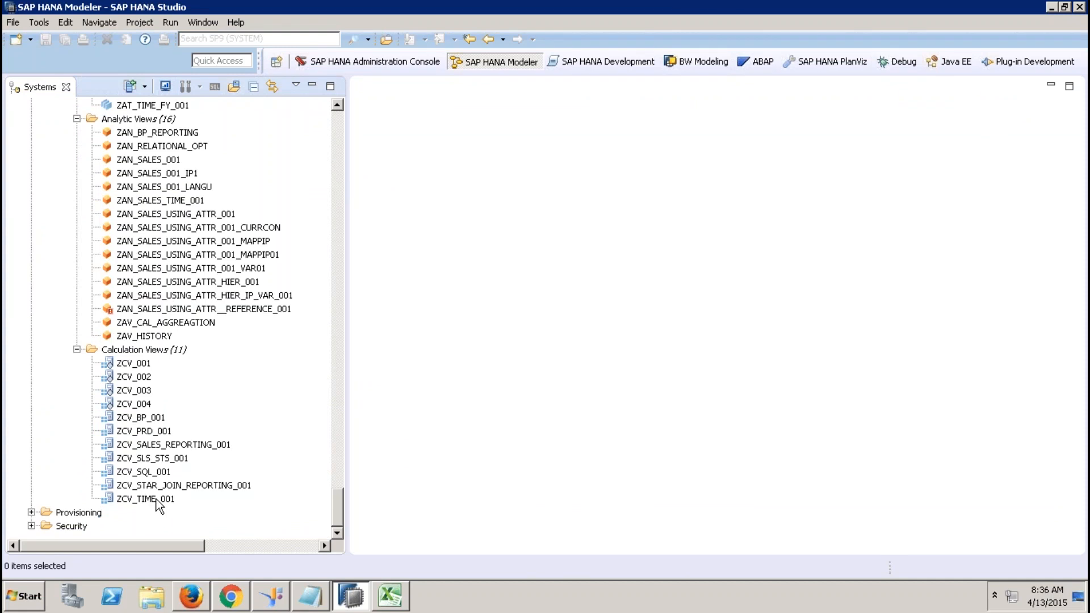
pyautogui.doubleClick(158, 472)
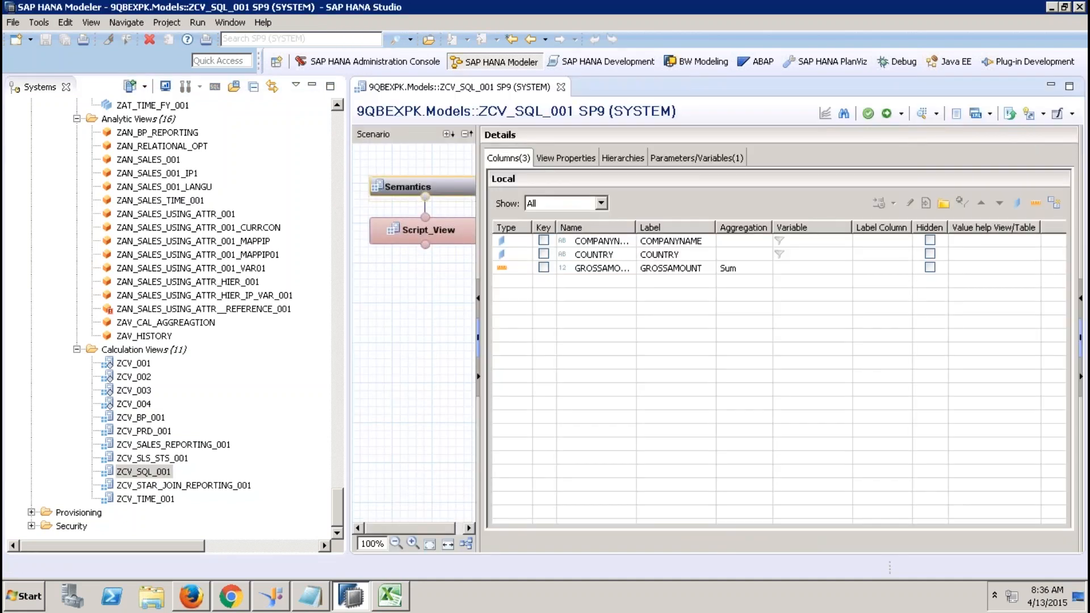
pyautogui.click(439, 238)
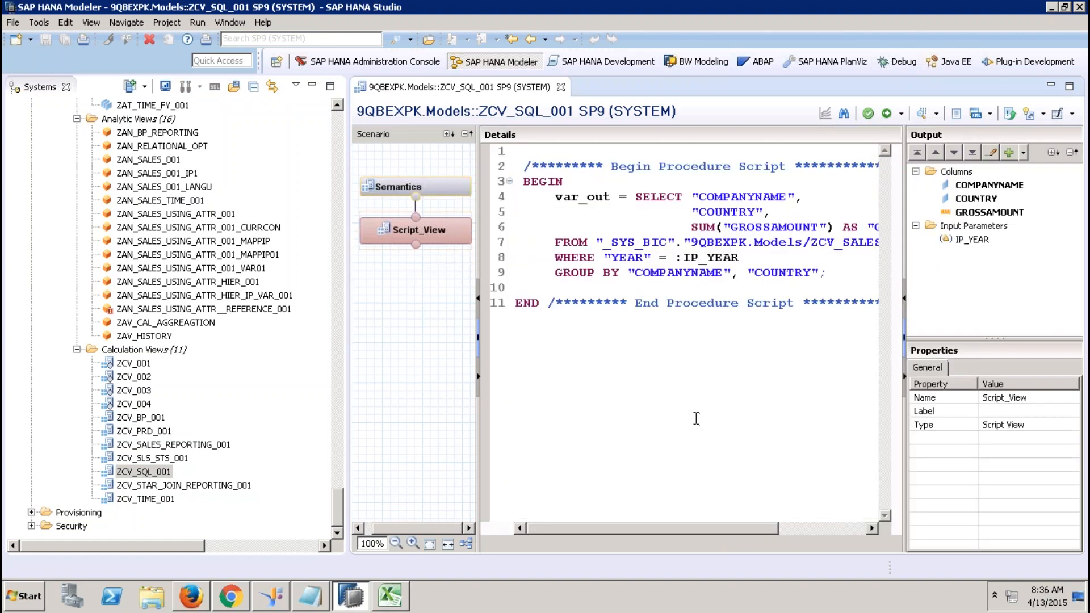
pyautogui.click(310, 88)
# Review the script's source table and the Save As/Migrate options, then restore the systems tree.
pyautogui.click(310, 88)
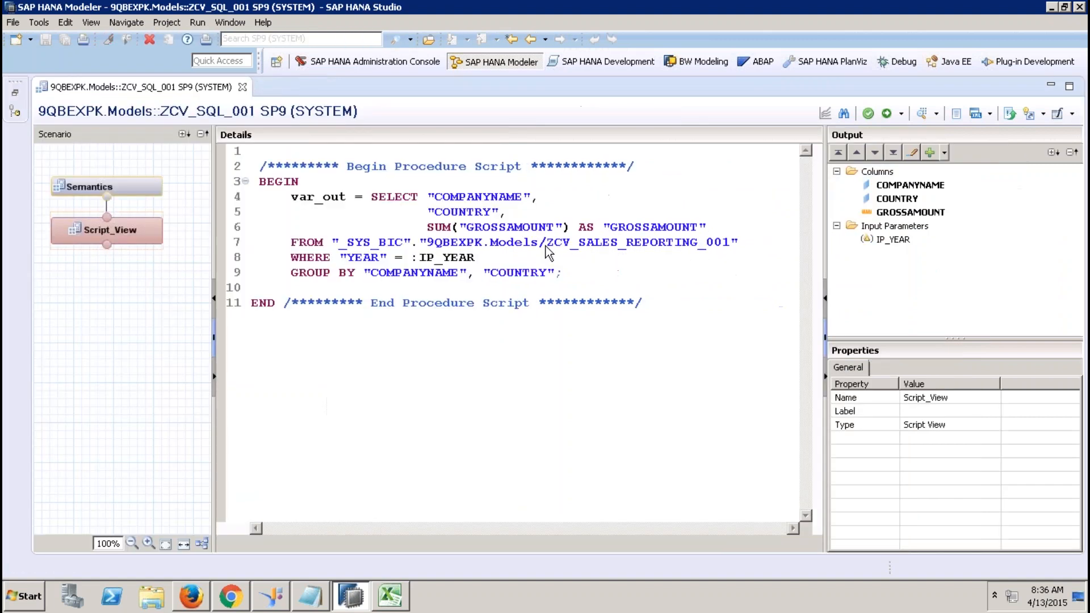
pyautogui.moveTo(333, 242); pyautogui.dragTo(742, 243)
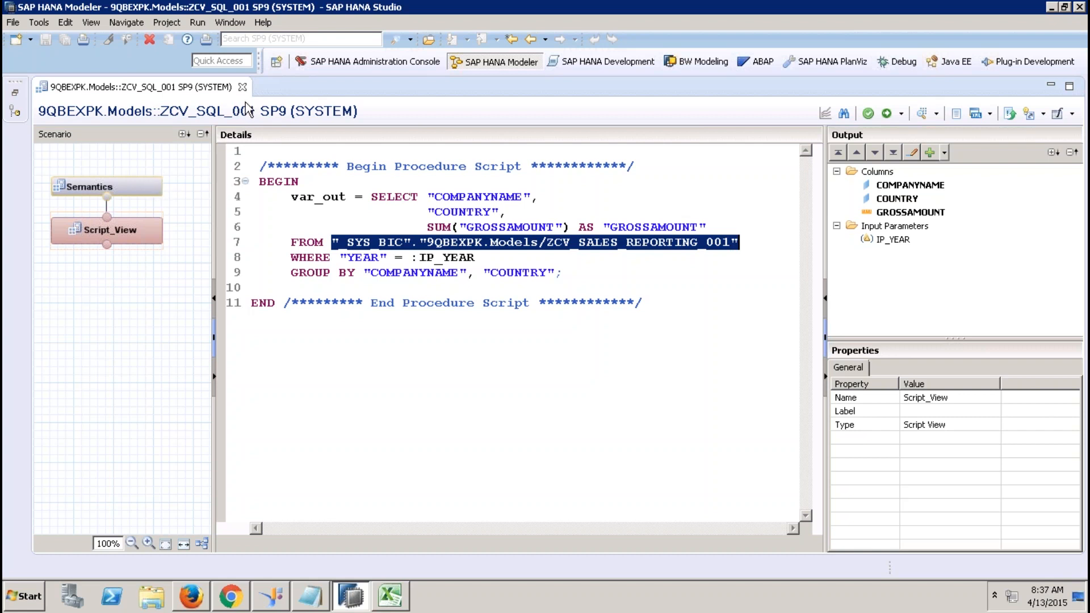
pyautogui.click(1073, 114)
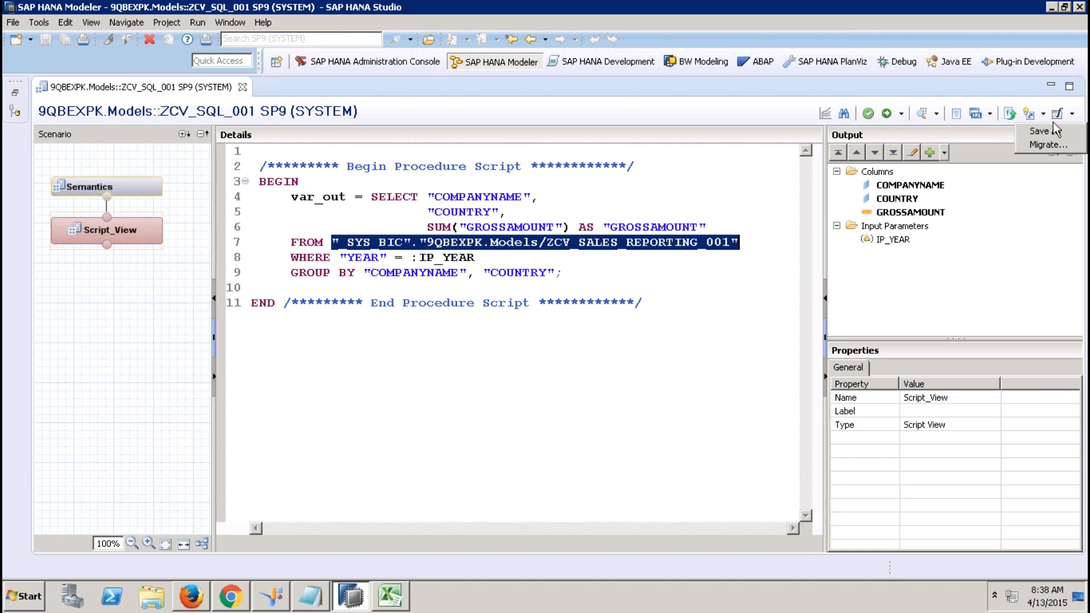
pyautogui.click(562, 197)
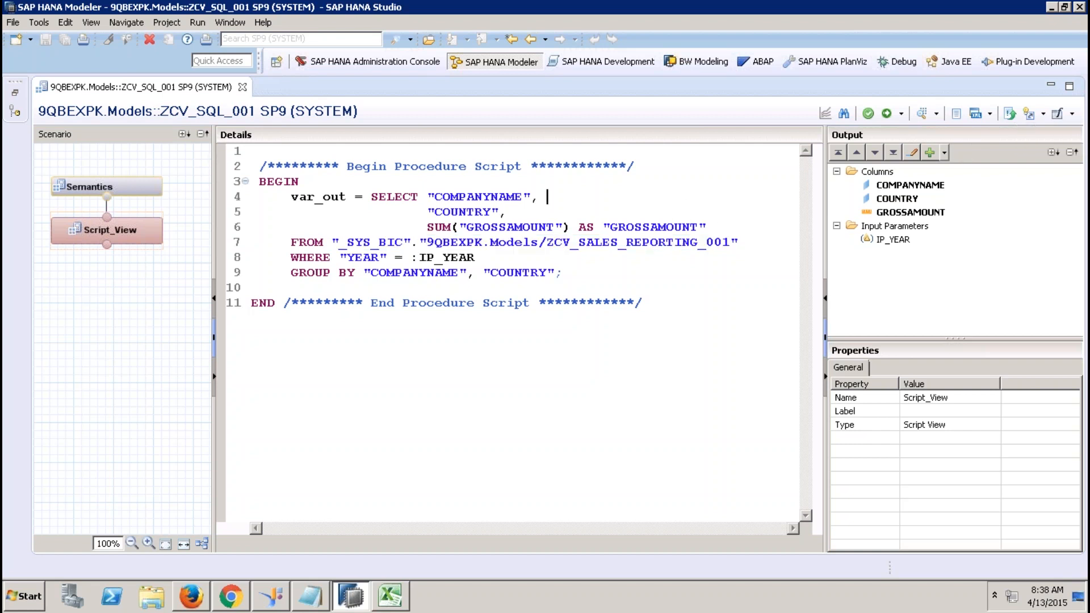
pyautogui.moveTo(562, 197); pyautogui.dragTo(668, 226)
pyautogui.moveTo(678, 314); pyautogui.dragTo(239, 158)
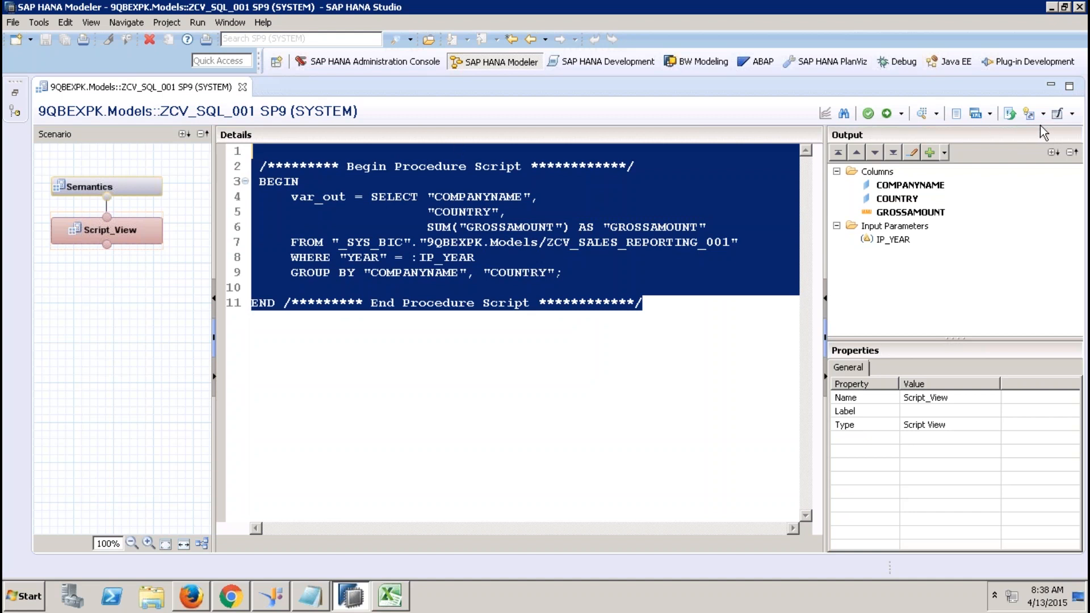
pyautogui.click(15, 92)
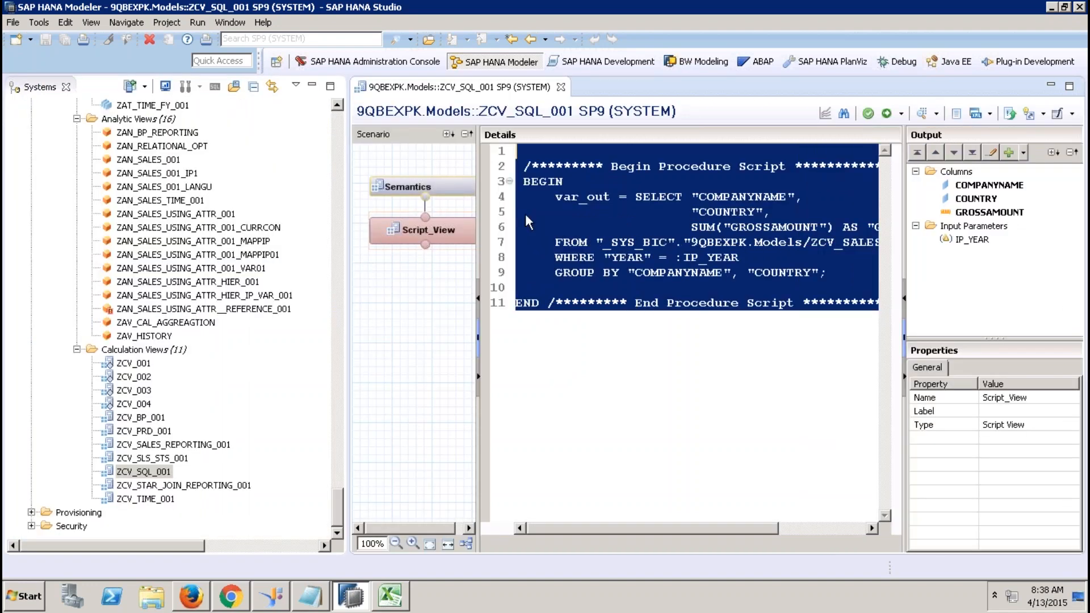
# In the SAP HANA Development perspective, start a new SAP HANA > Application Development > XS Project.
pyautogui.click(338, 121)
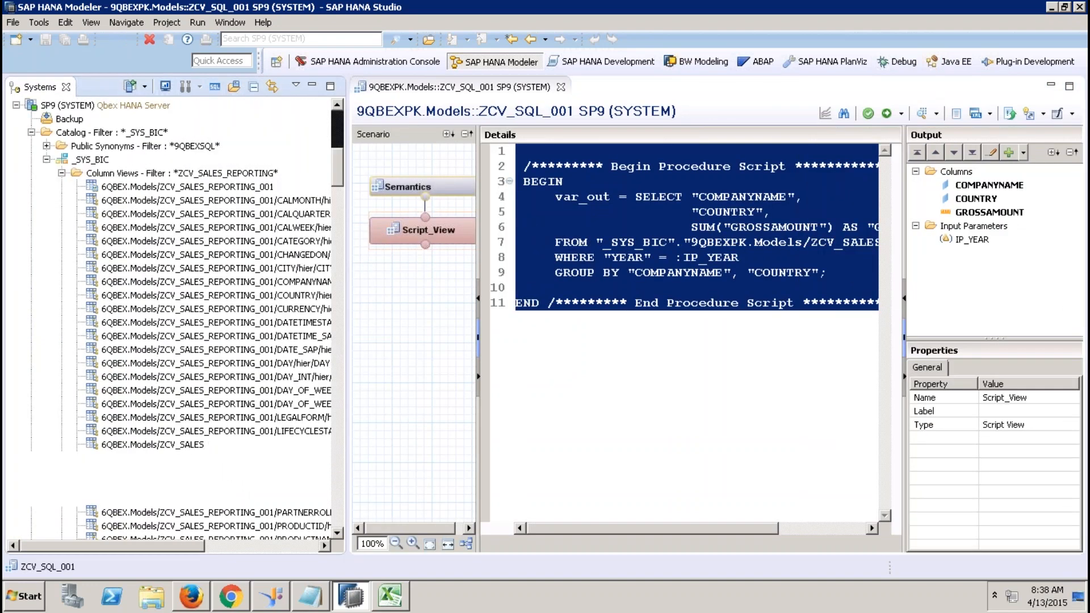
pyautogui.click(624, 64)
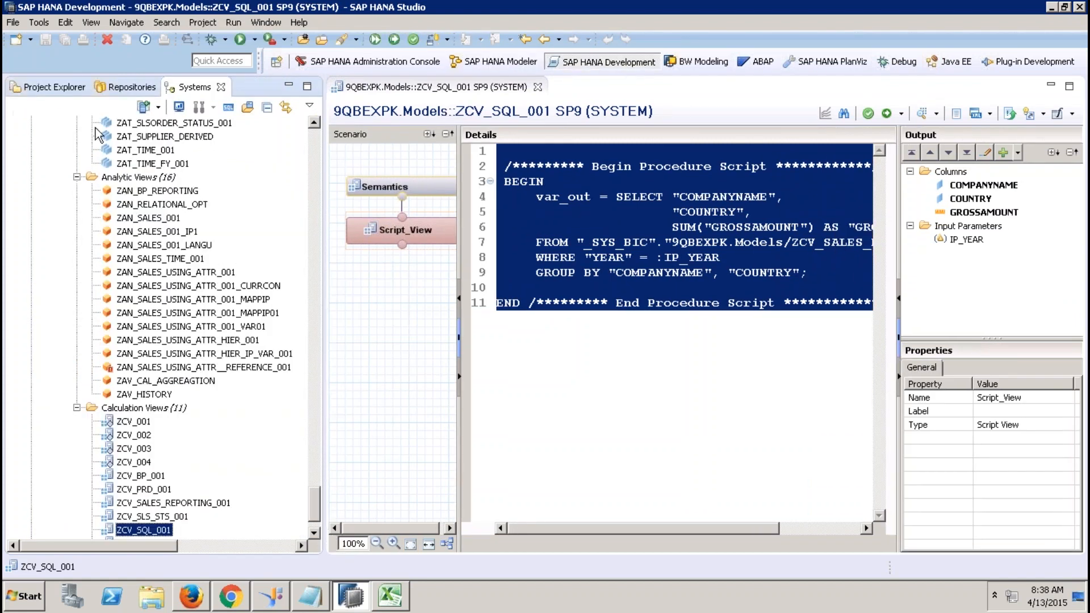
pyautogui.click(61, 88)
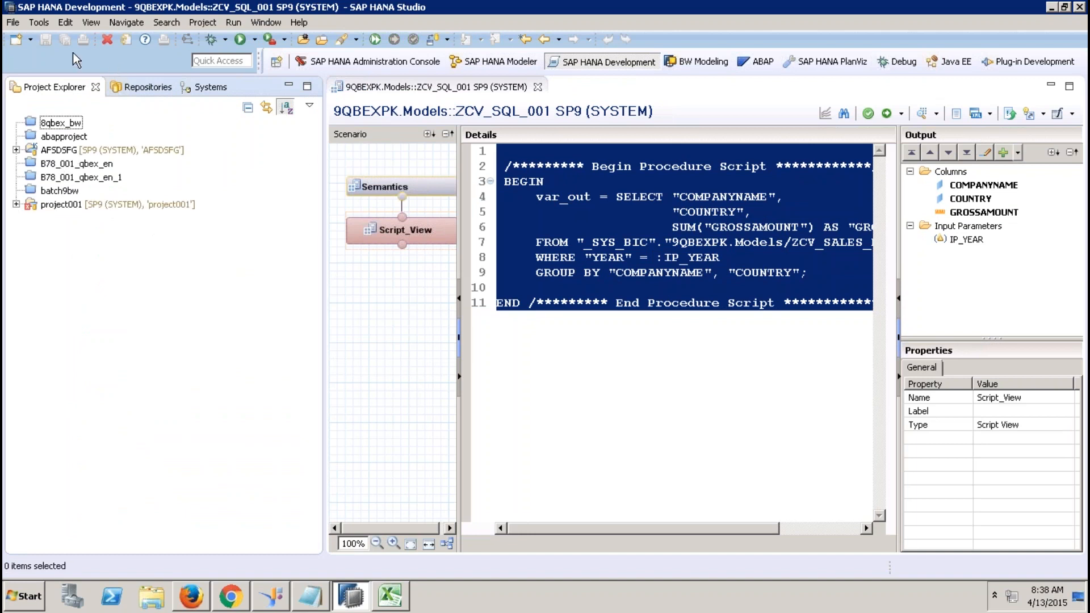
pyautogui.click(30, 39)
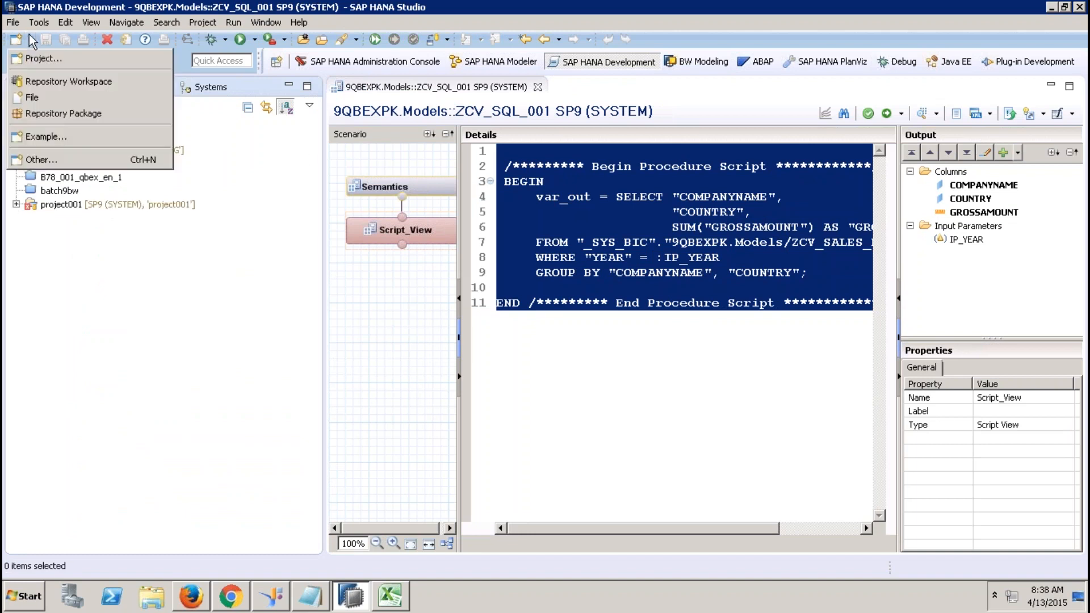
pyautogui.click(52, 60)
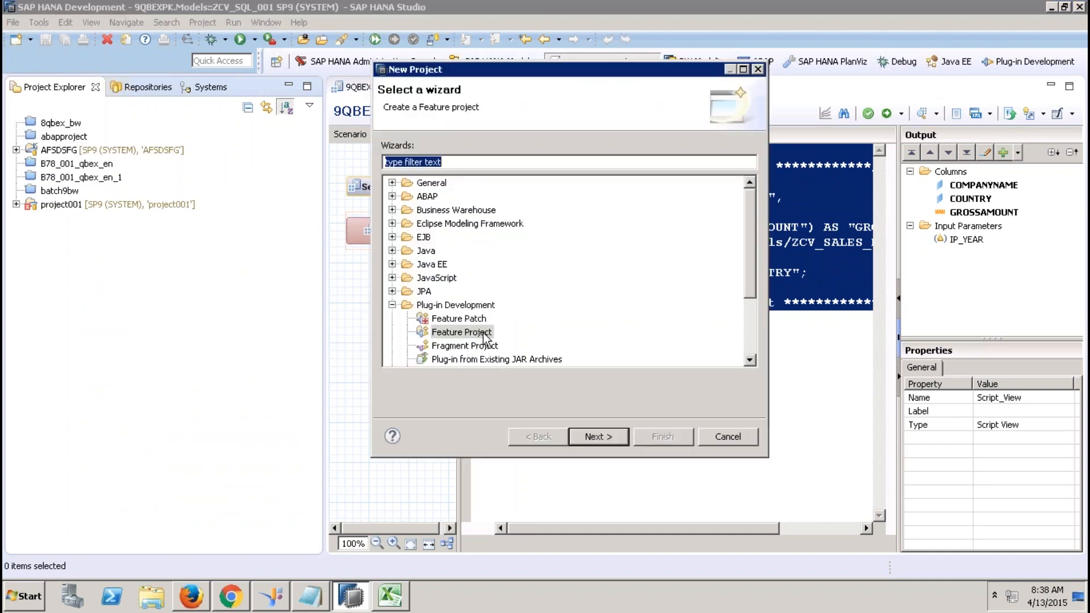
pyautogui.click(392, 305)
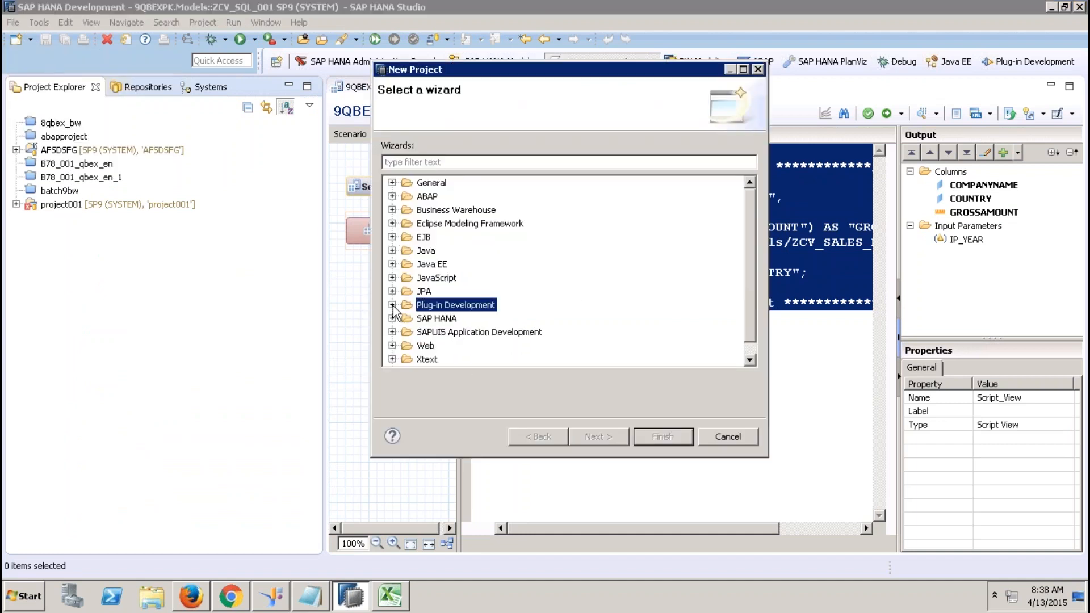
pyautogui.click(392, 318)
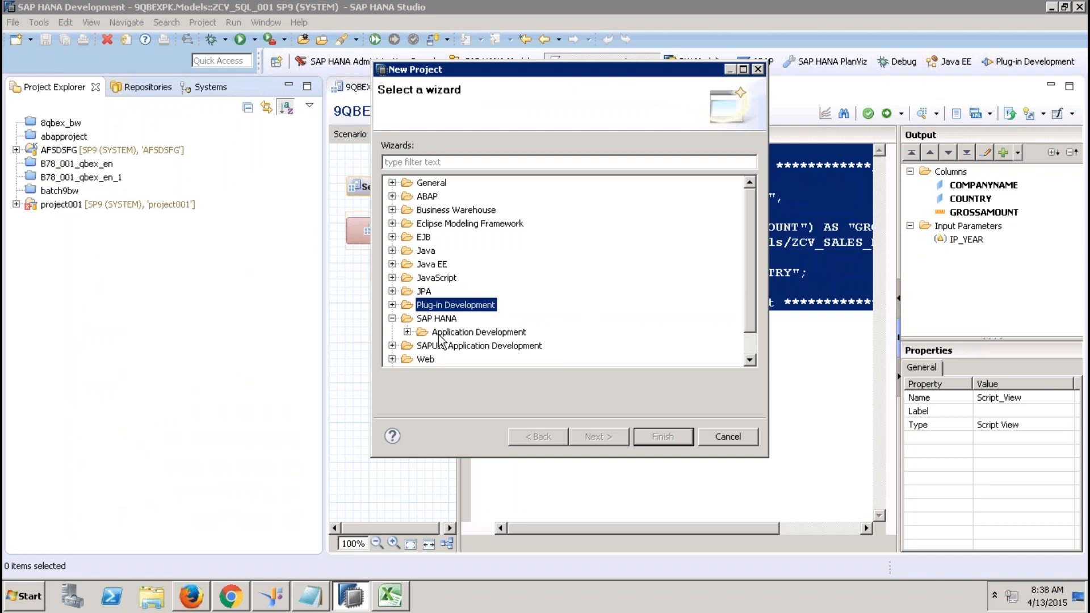
pyautogui.click(407, 332)
pyautogui.click(460, 347)
pyautogui.click(619, 437)
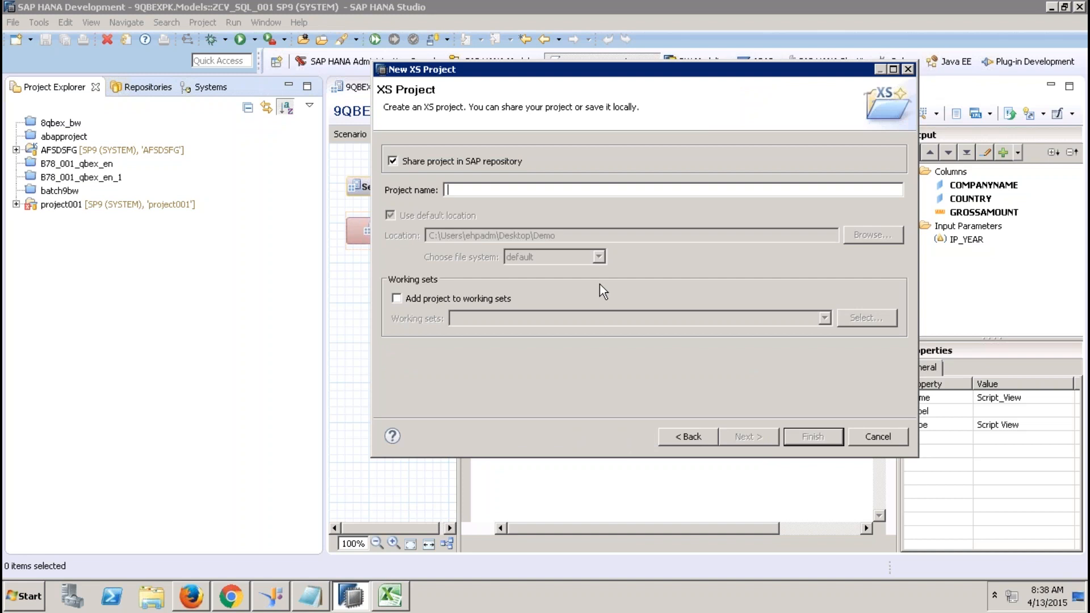
# Name the project CONVERTSQL, unshared, with the default location turned off.
pyautogui.write('CON')
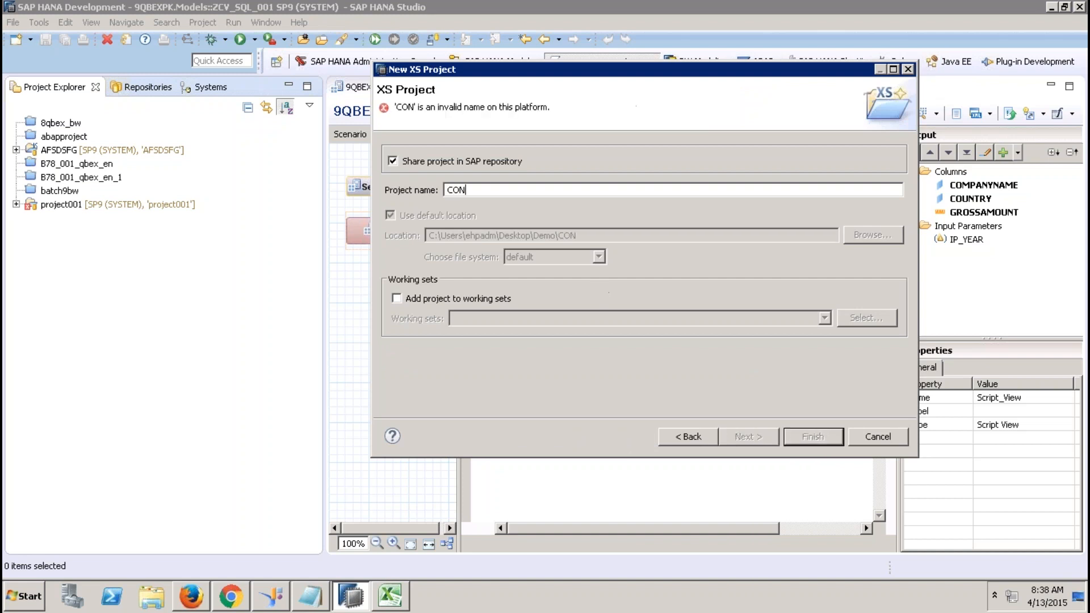
pyautogui.write('VERTSQL')
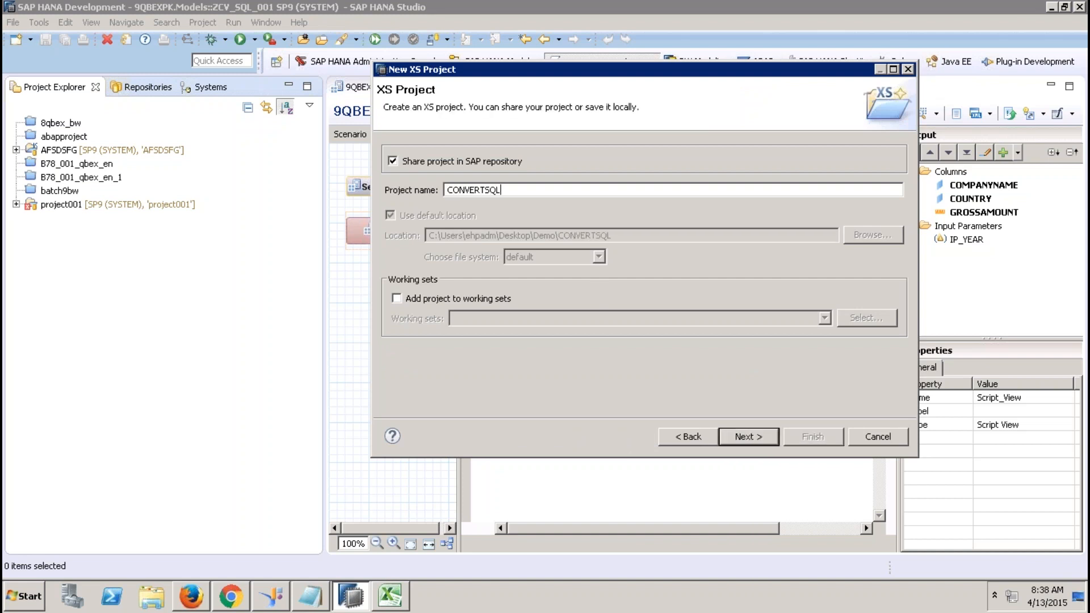
pyautogui.click(498, 165)
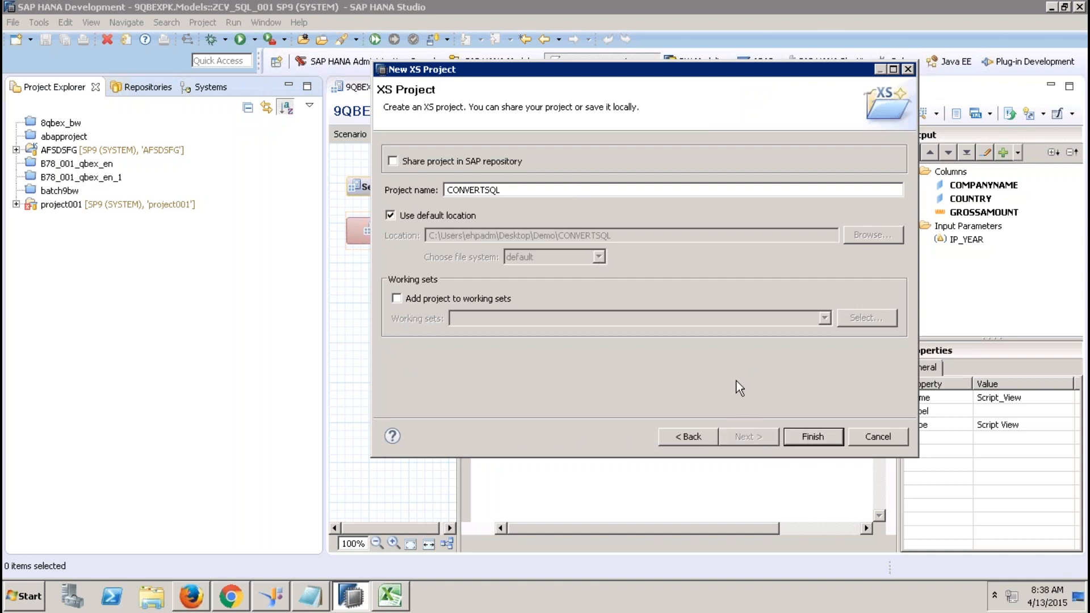
pyautogui.click(444, 216)
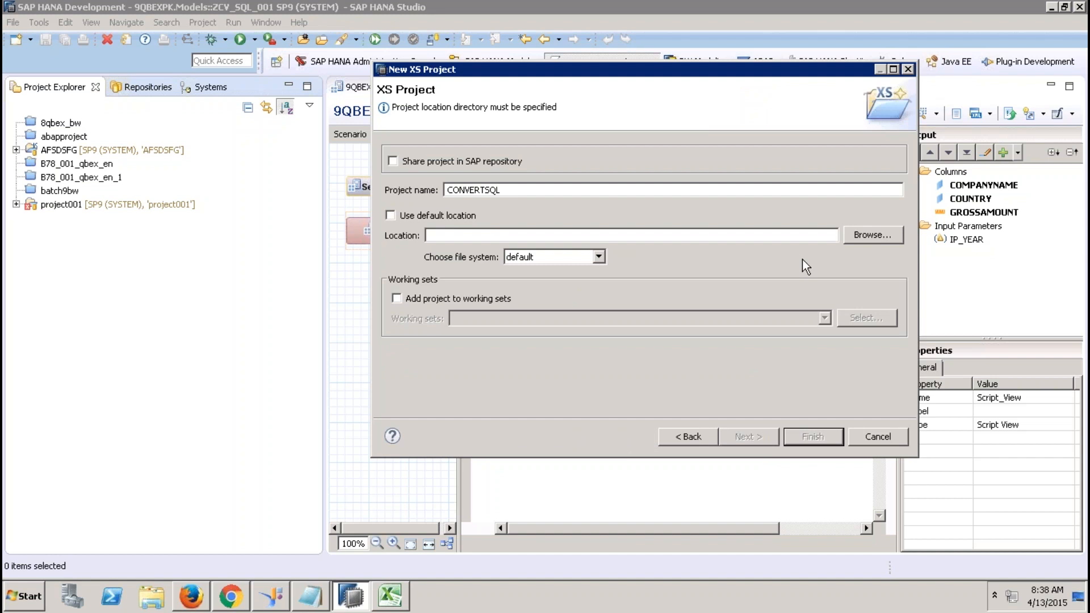
# Make a new Desktop folder called CONVERTSQL via Explorer's New > Folder.
pyautogui.click(164, 601)
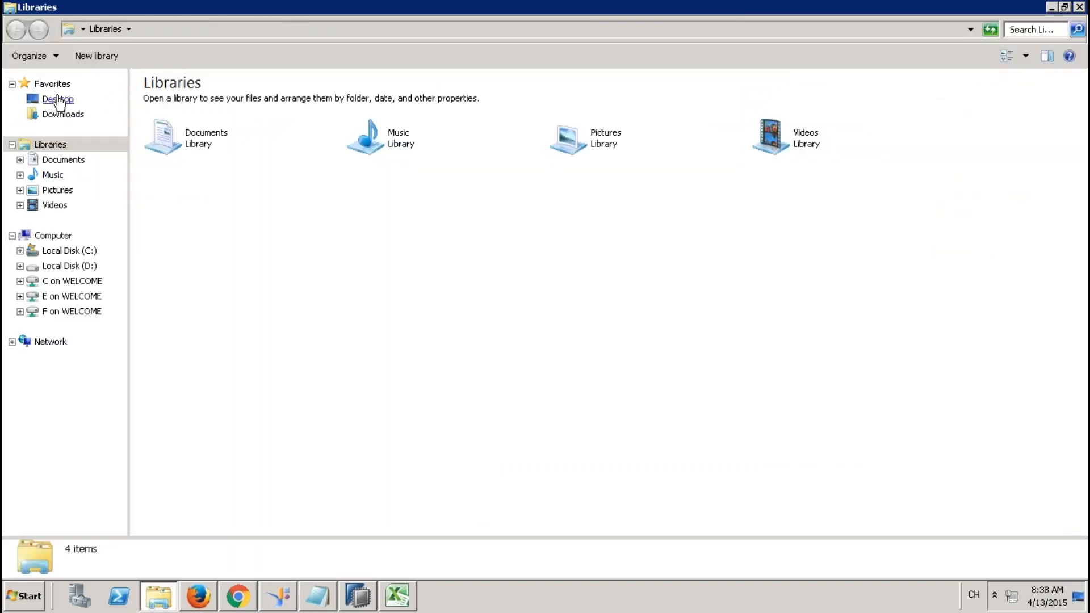
pyautogui.click(57, 99)
pyautogui.rightClick(311, 224)
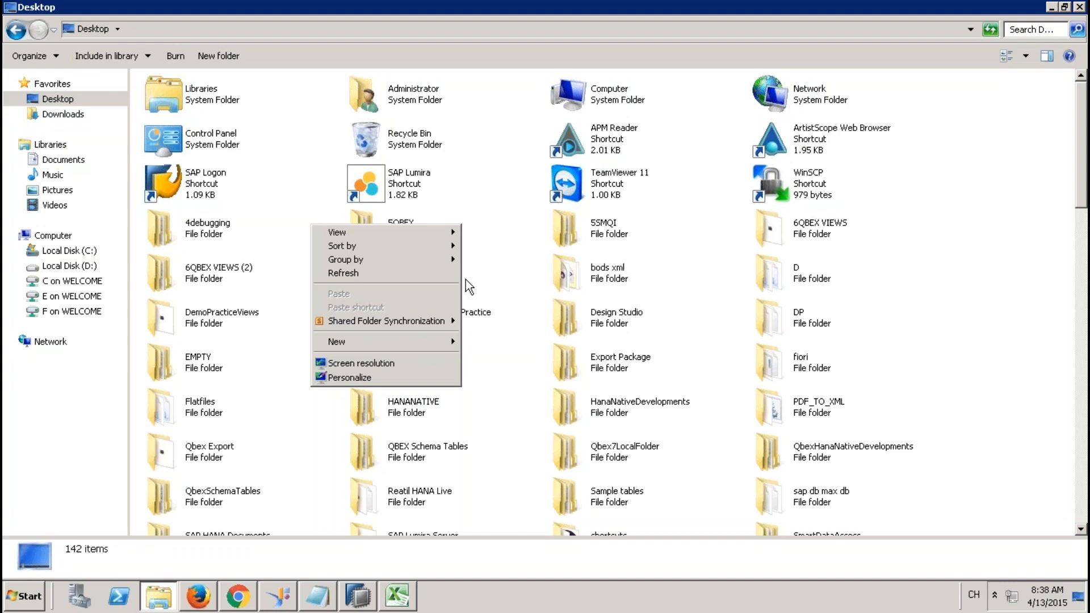
pyautogui.moveTo(451, 343)
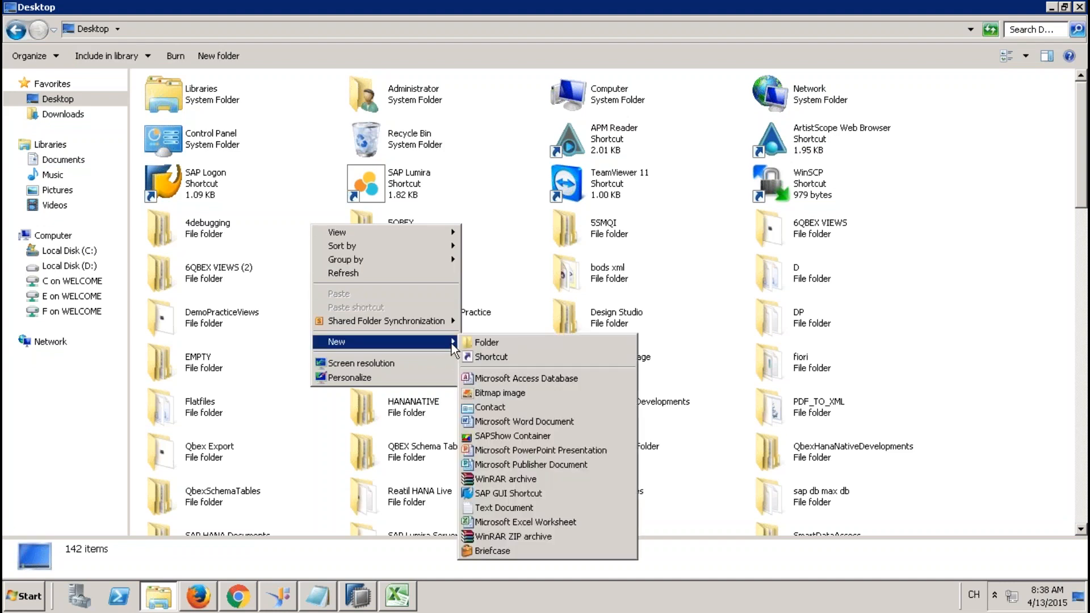
pyautogui.click(499, 342)
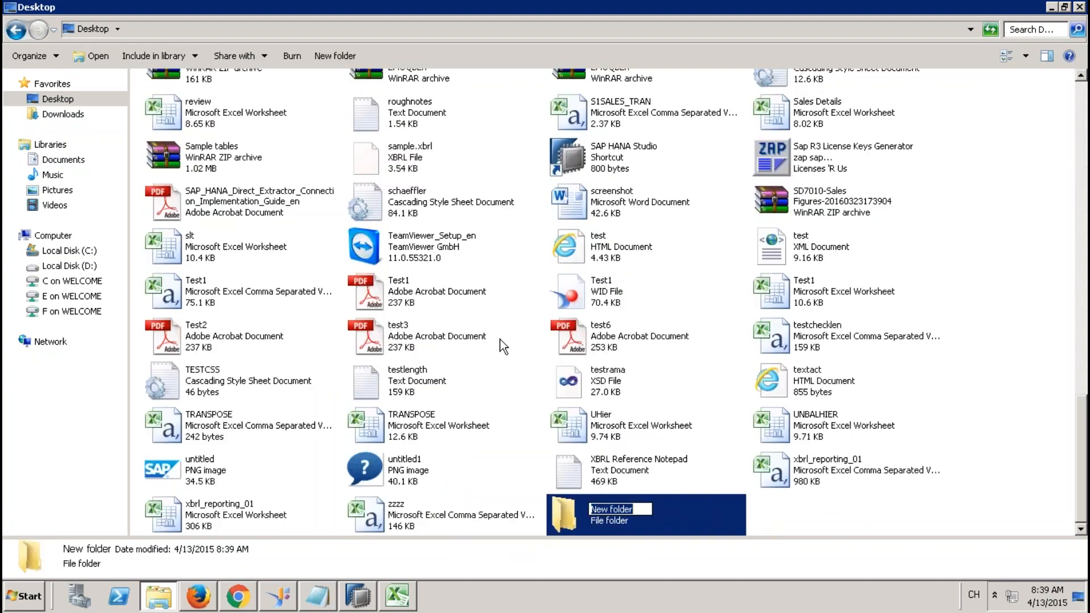
pyautogui.write('CONVERTSQL')
pyautogui.press('Return')
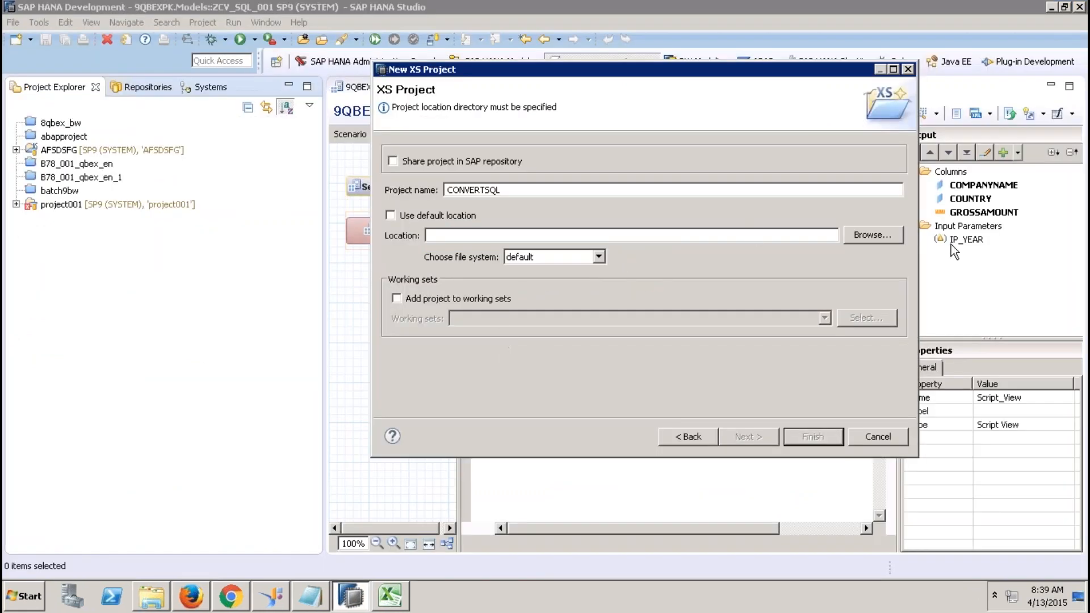
# Create the CONVERTSQL project with its location set to the Desktop\CONVERTSQL folder.
pyautogui.click(887, 236)
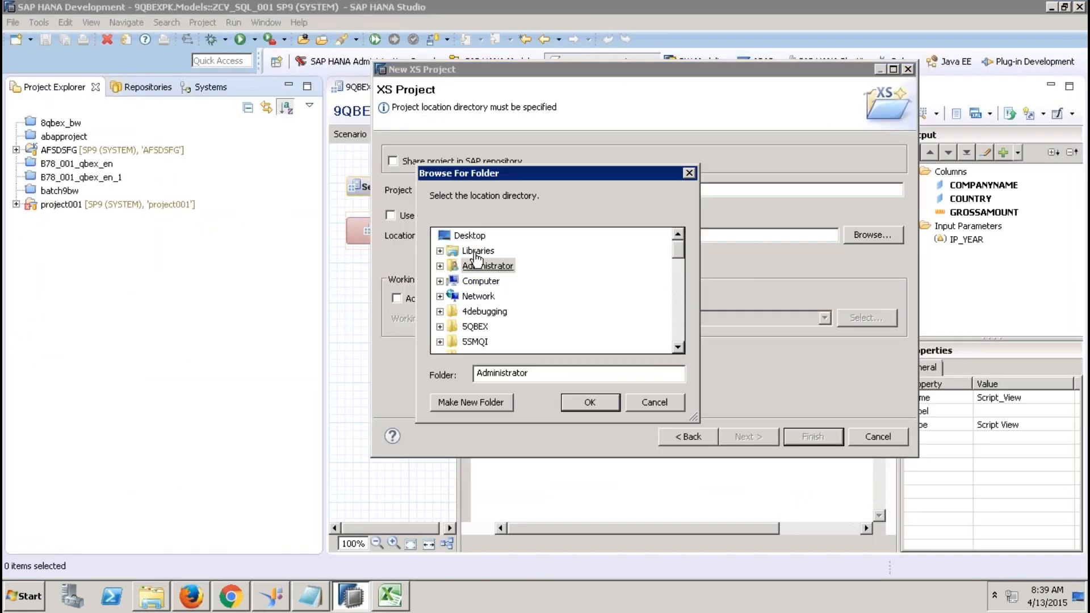
pyautogui.click(451, 235)
pyautogui.click(678, 325)
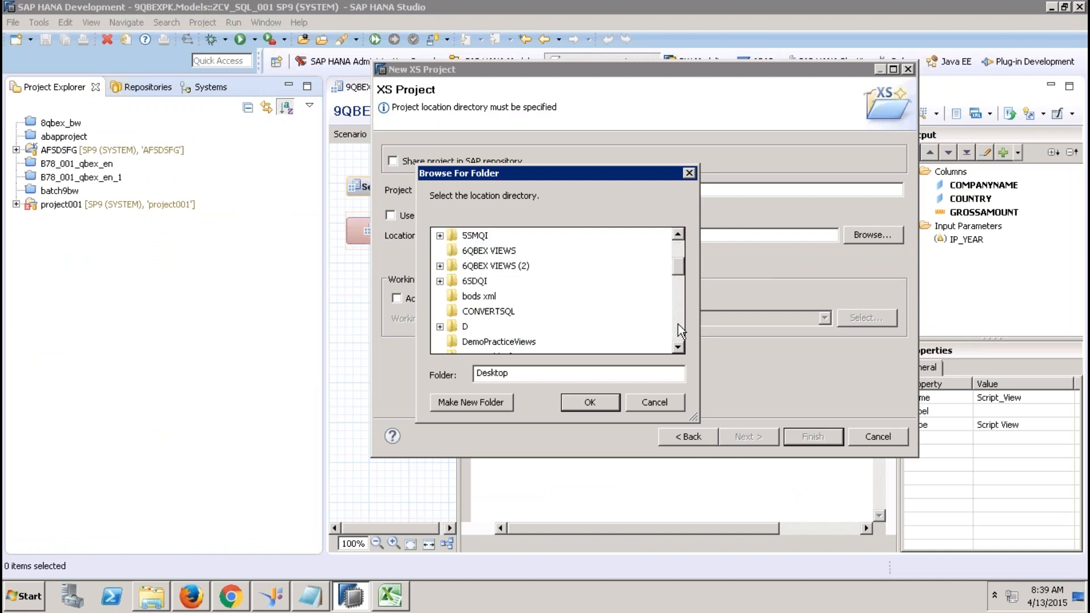
pyautogui.click(488, 311)
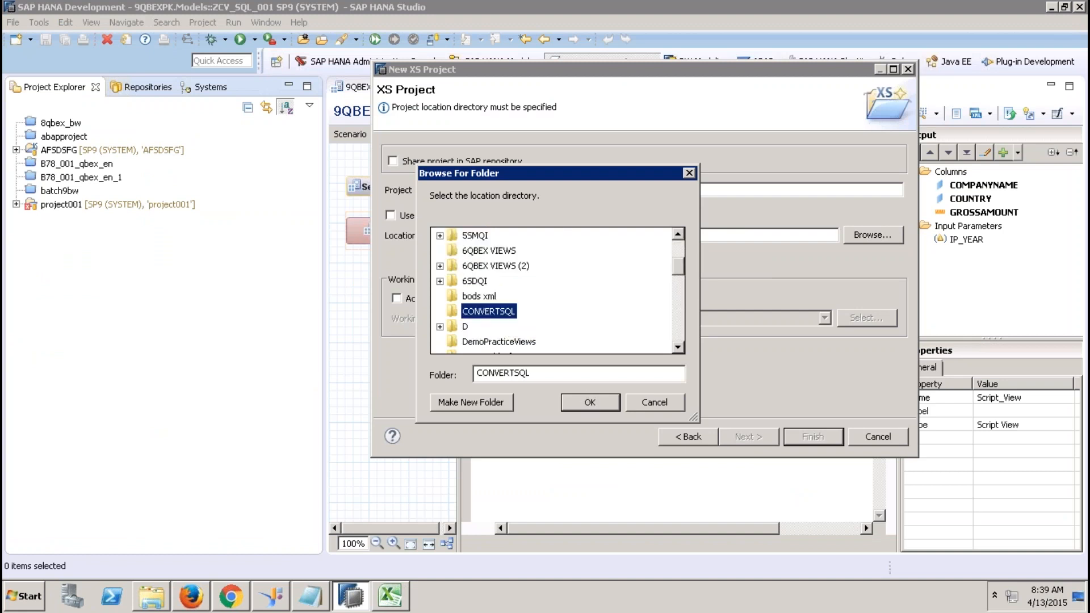
pyautogui.click(590, 402)
pyautogui.click(819, 440)
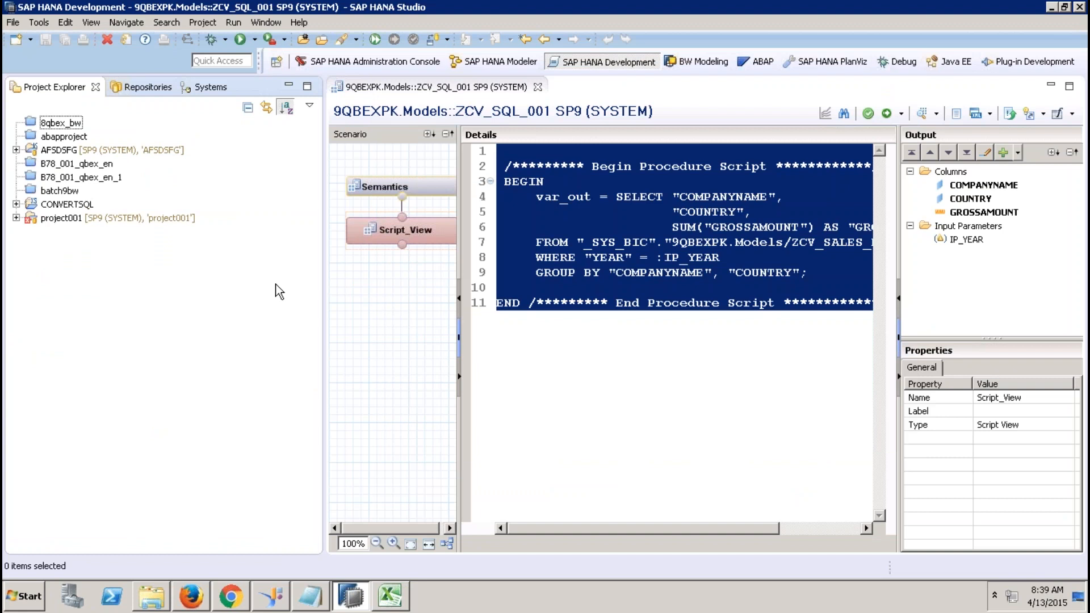
# Share the CONVERTSQL project to the SAP HANA Repository.
pyautogui.click(69, 205)
pyautogui.rightClick(71, 210)
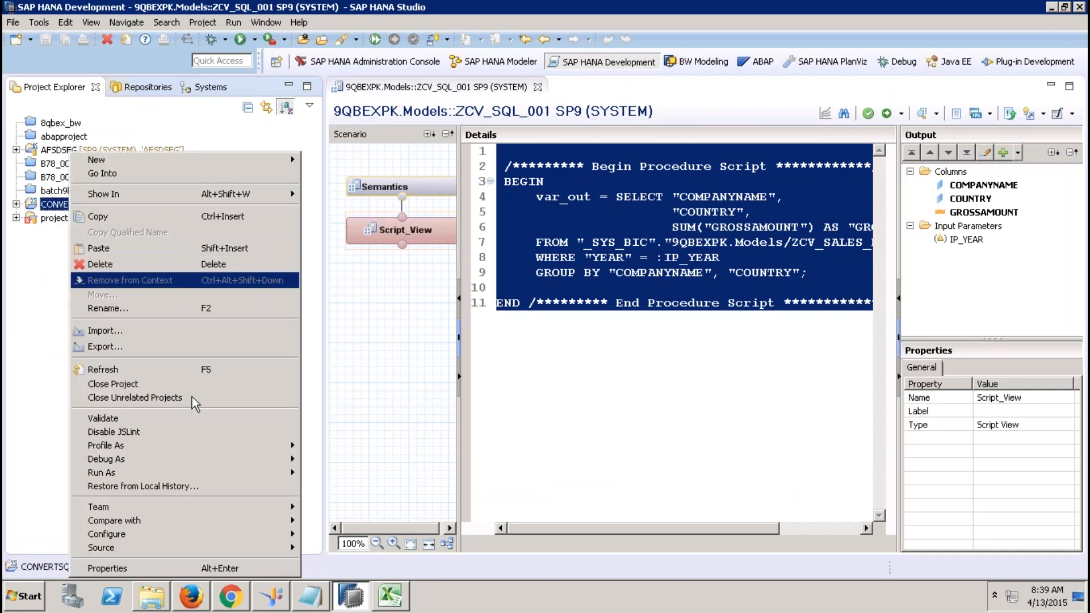
pyautogui.moveTo(287, 511)
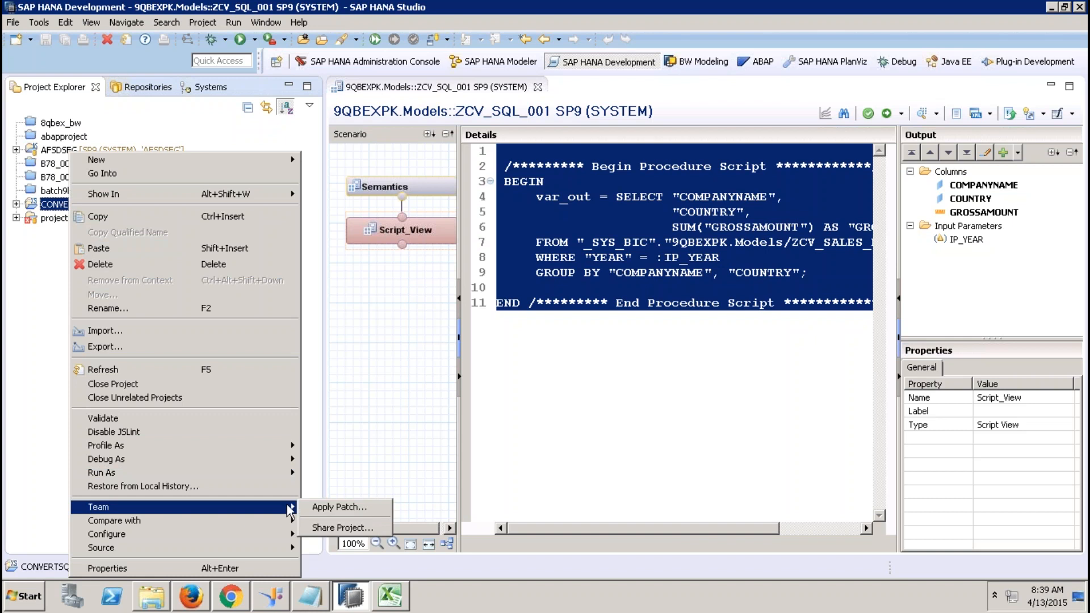
pyautogui.click(359, 528)
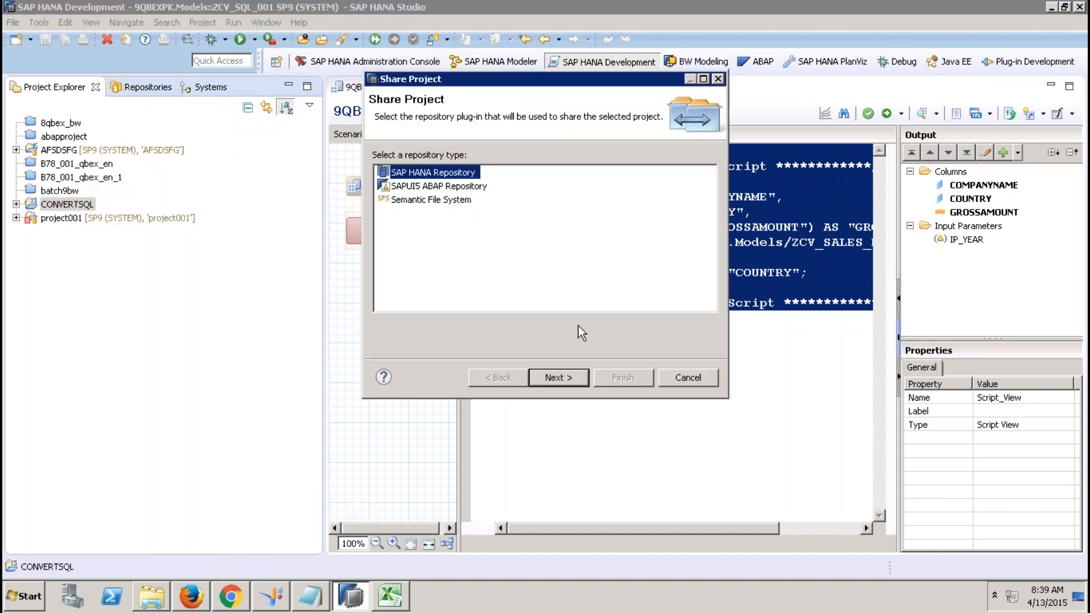
pyautogui.click(558, 378)
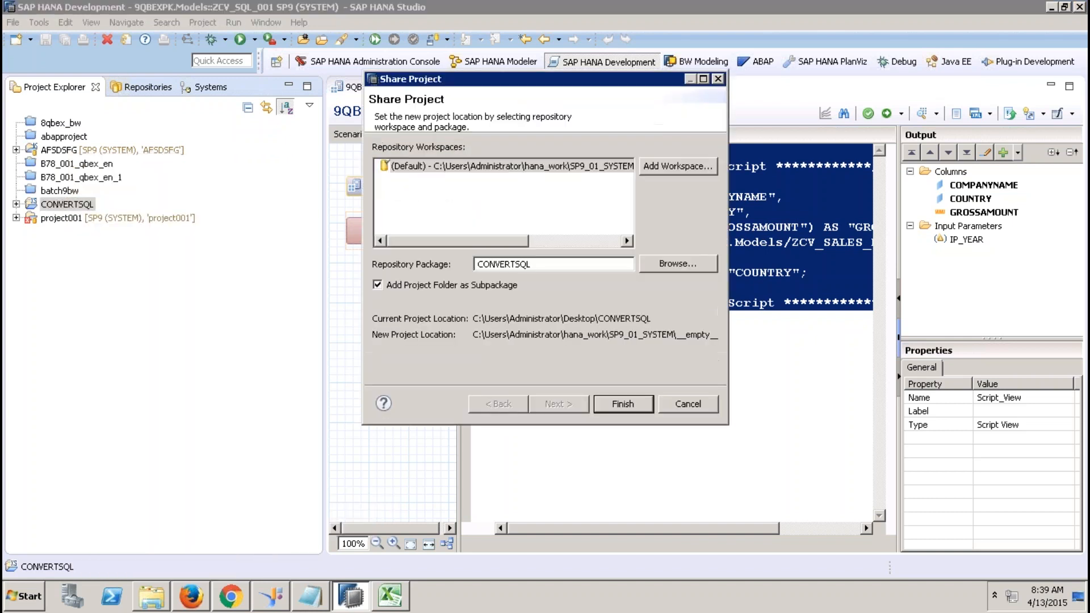
pyautogui.click(623, 404)
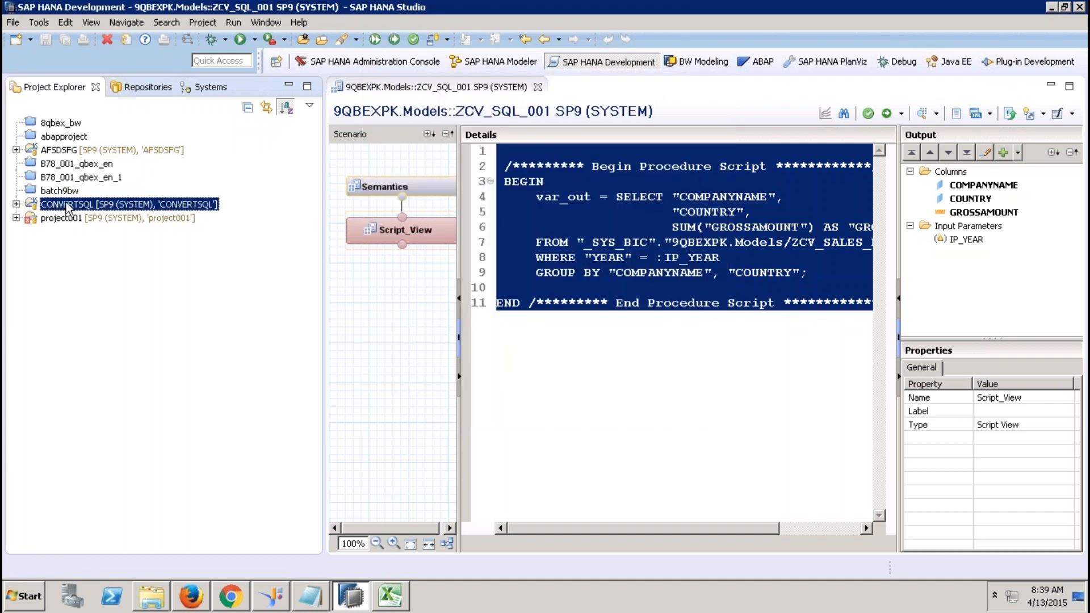
# Expand the CONVERTSQL project and the SAP HANA System Library's repository packages.
pyautogui.click(17, 204)
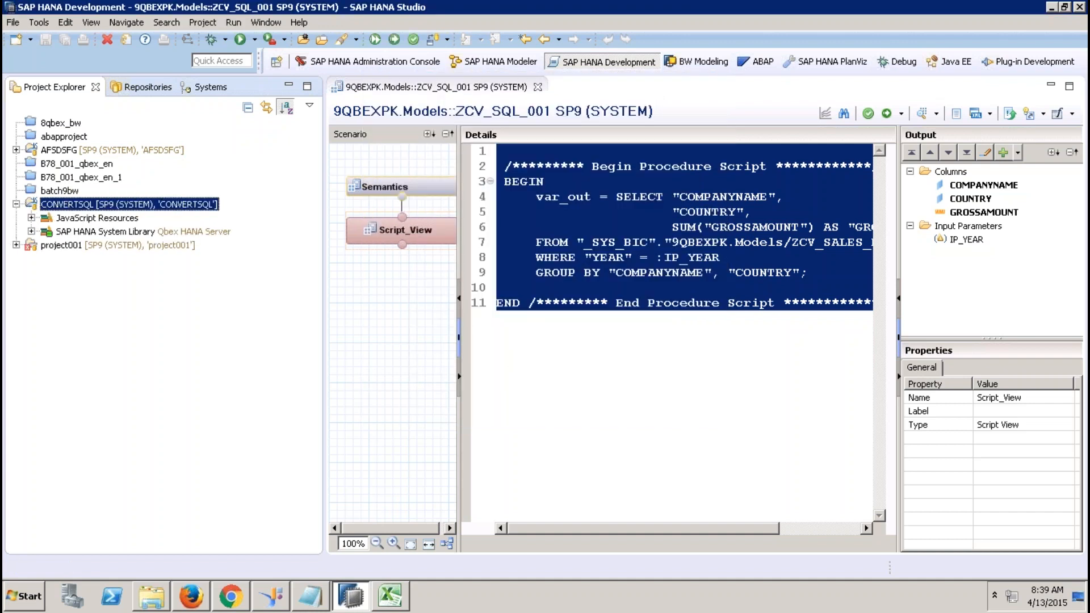
pyautogui.click(115, 233)
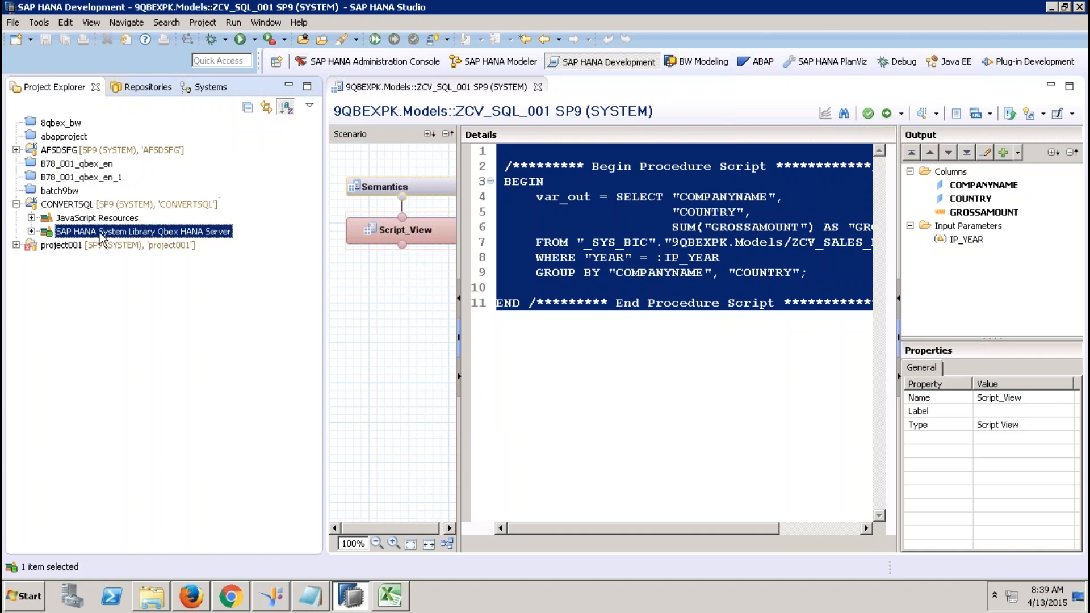
pyautogui.click(31, 232)
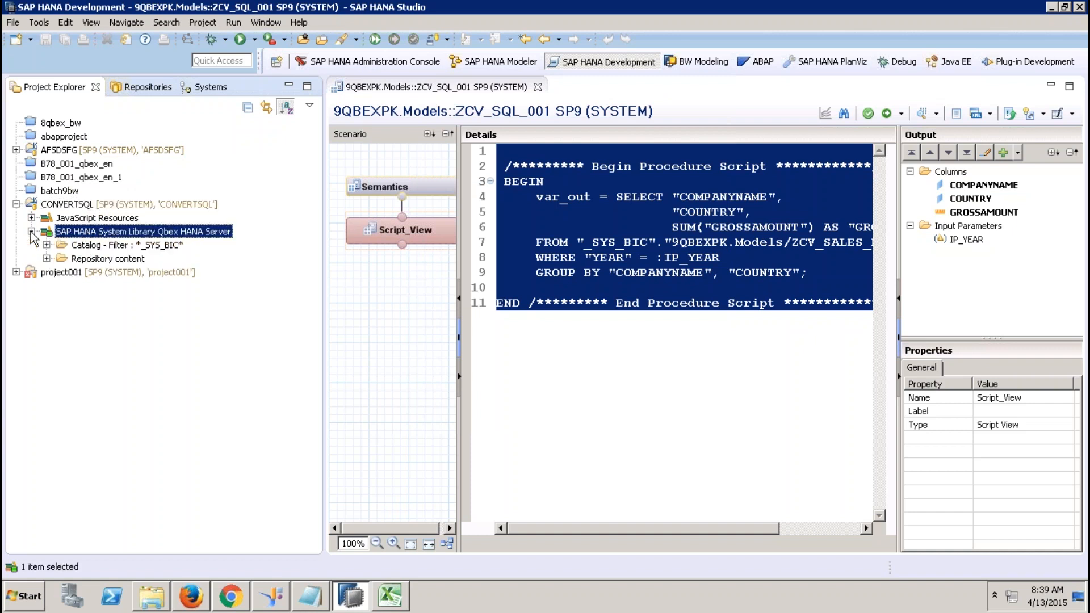
pyautogui.click(47, 258)
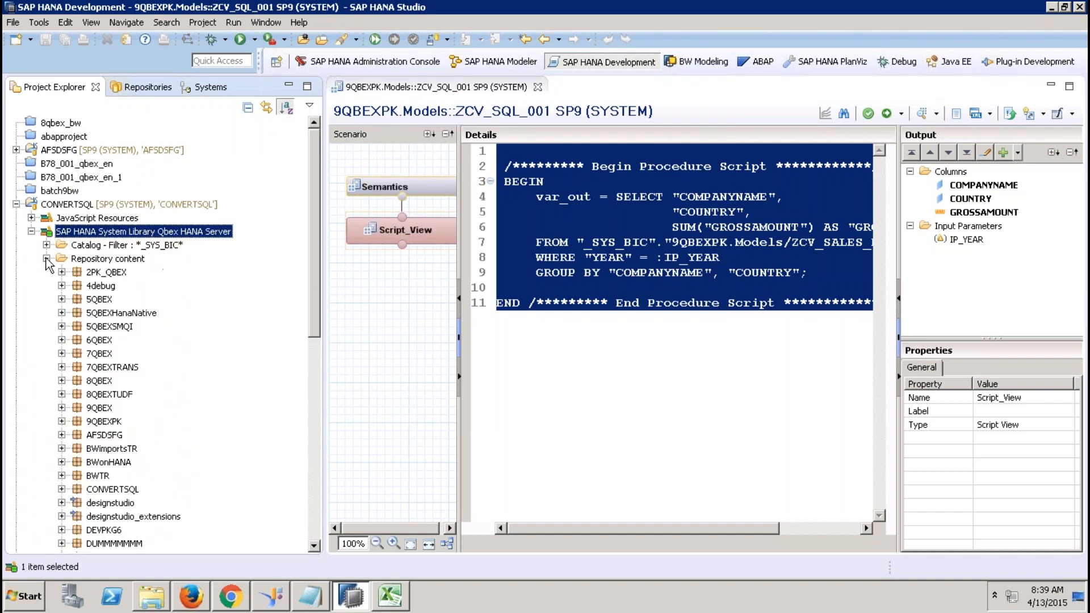
pyautogui.moveTo(316, 284); pyautogui.dragTo(300, 427)
pyautogui.scroll(4, 298, 426)
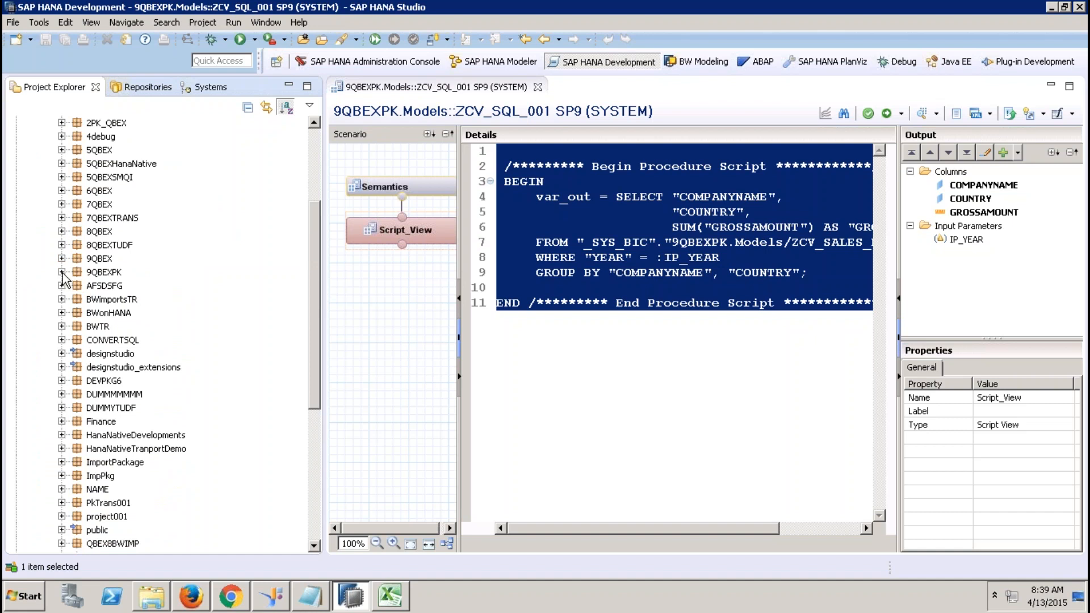
# Expand the 9QBEXPK Models folder and open ZCV_SQL_001.calculationview.
pyautogui.click(62, 272)
pyautogui.click(537, 88)
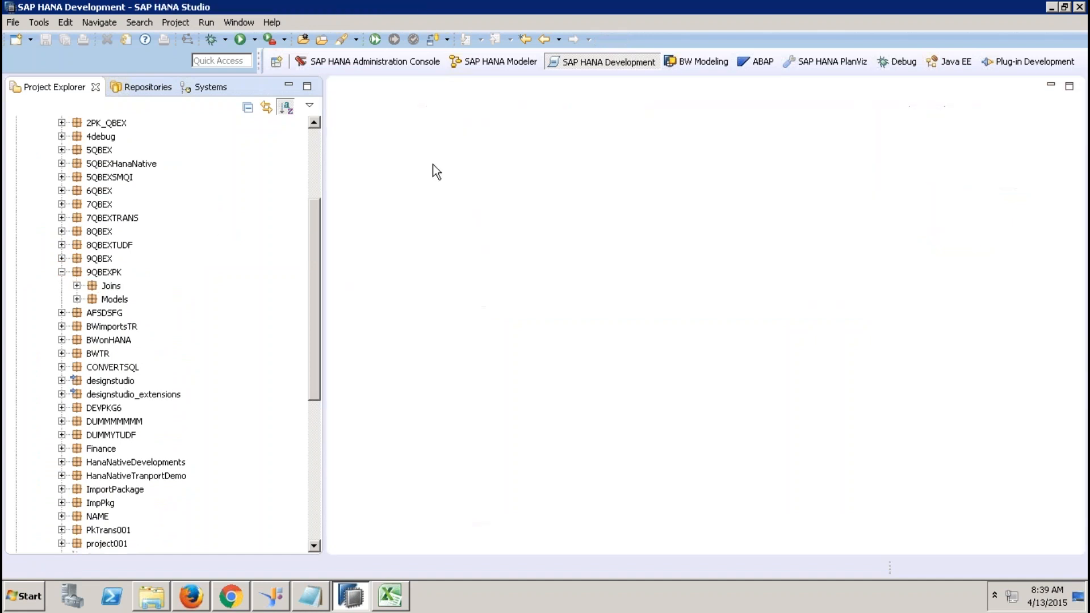
pyautogui.click(77, 300)
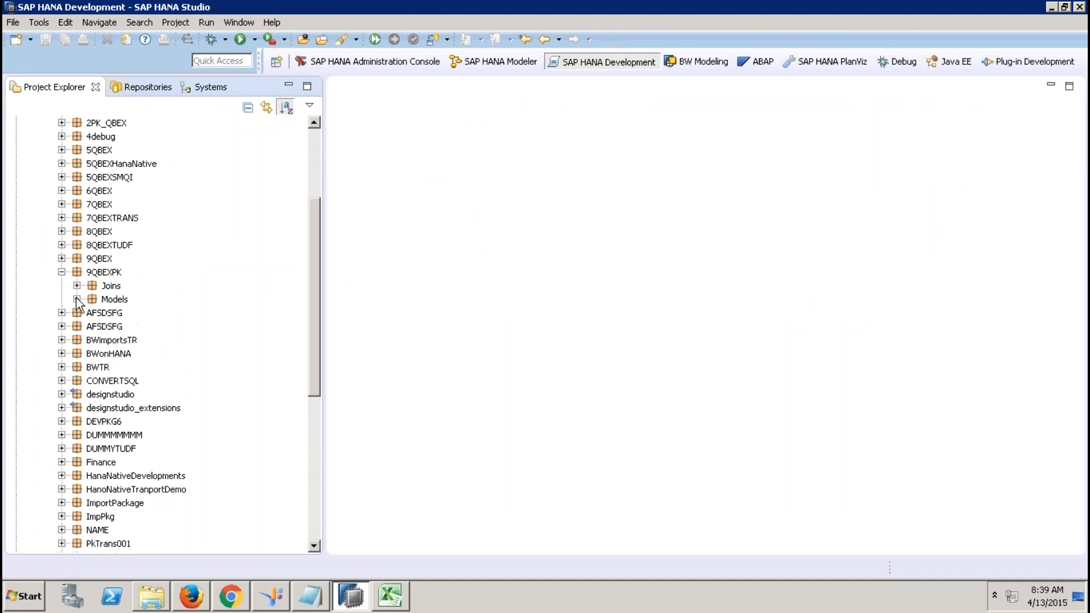
pyautogui.moveTo(314, 273); pyautogui.dragTo(308, 388)
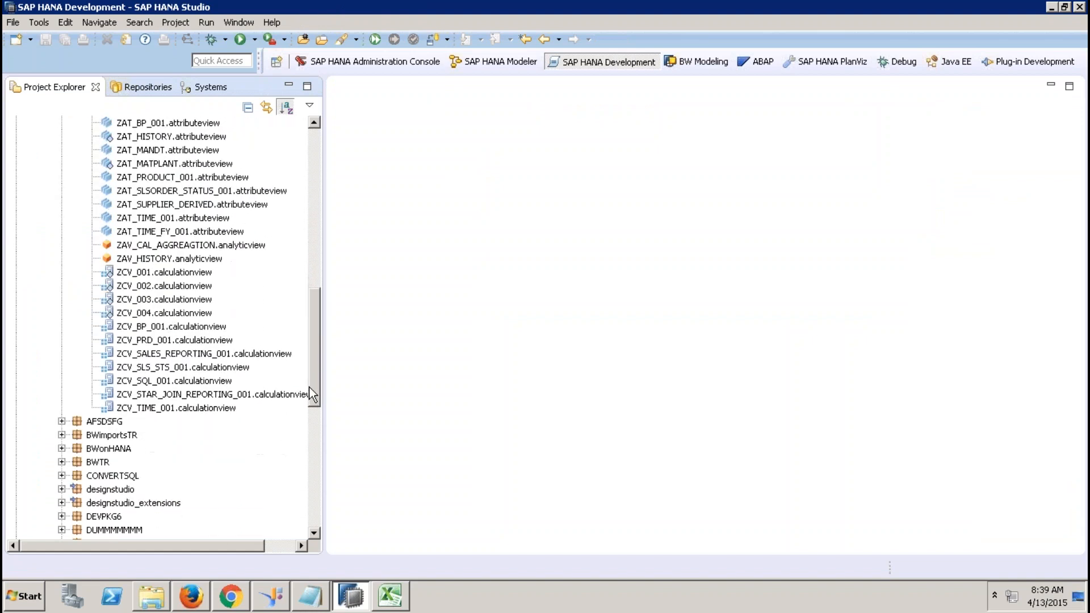
pyautogui.doubleClick(181, 381)
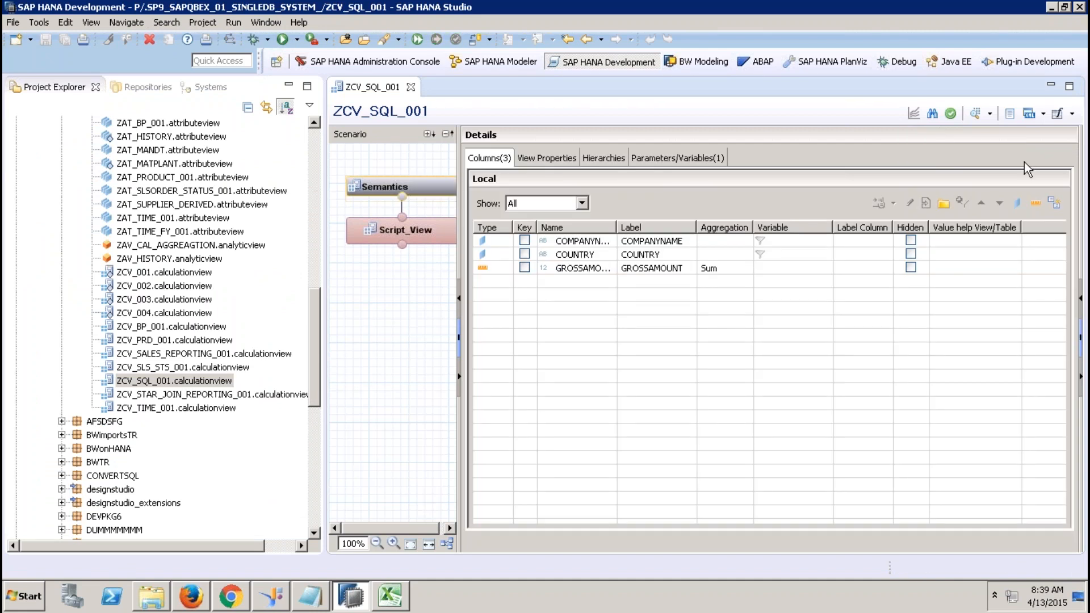
# Save ZCV_SQL_001 as graphical view ZCV_SQL_GRAPHICAL_001, keeping table function TABLE_FUNCTION_ZCV_SQL_001.
pyautogui.click(1072, 114)
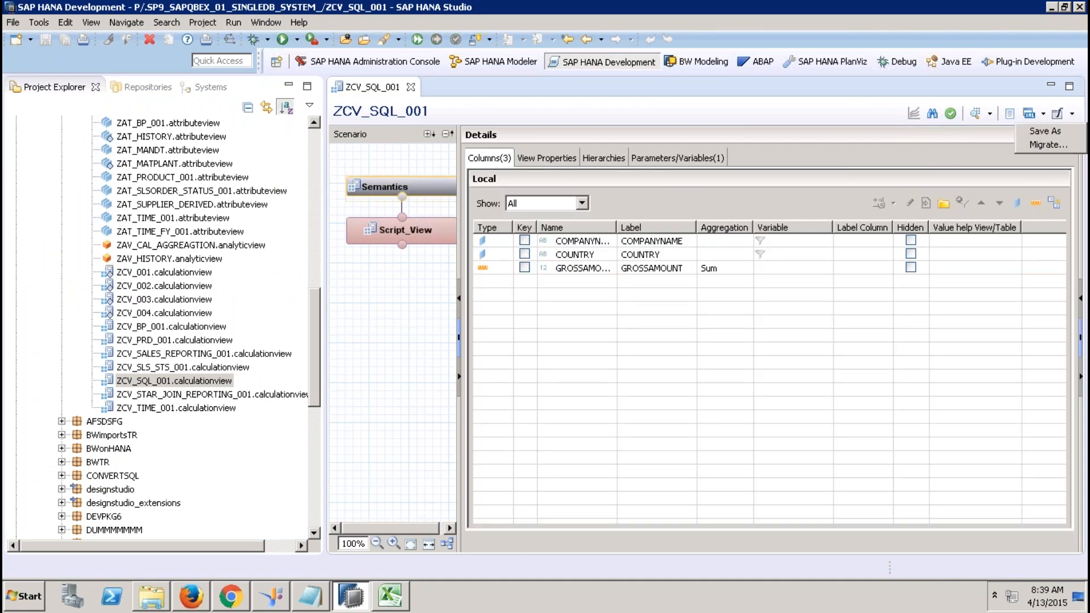
pyautogui.click(1049, 132)
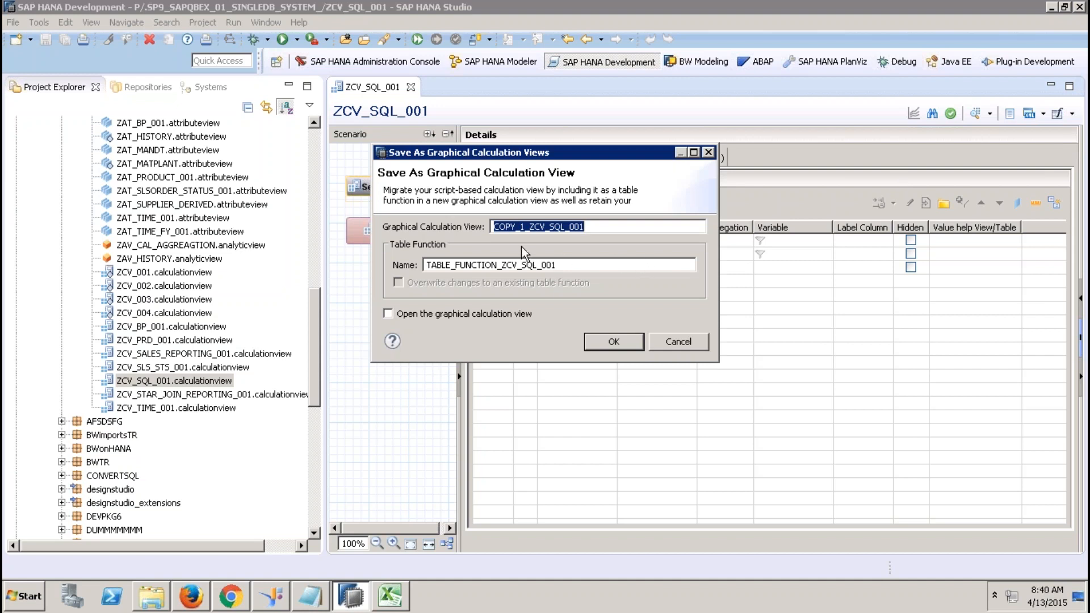
pyautogui.moveTo(532, 227); pyautogui.dragTo(469, 221)
pyautogui.press('BackSpace')
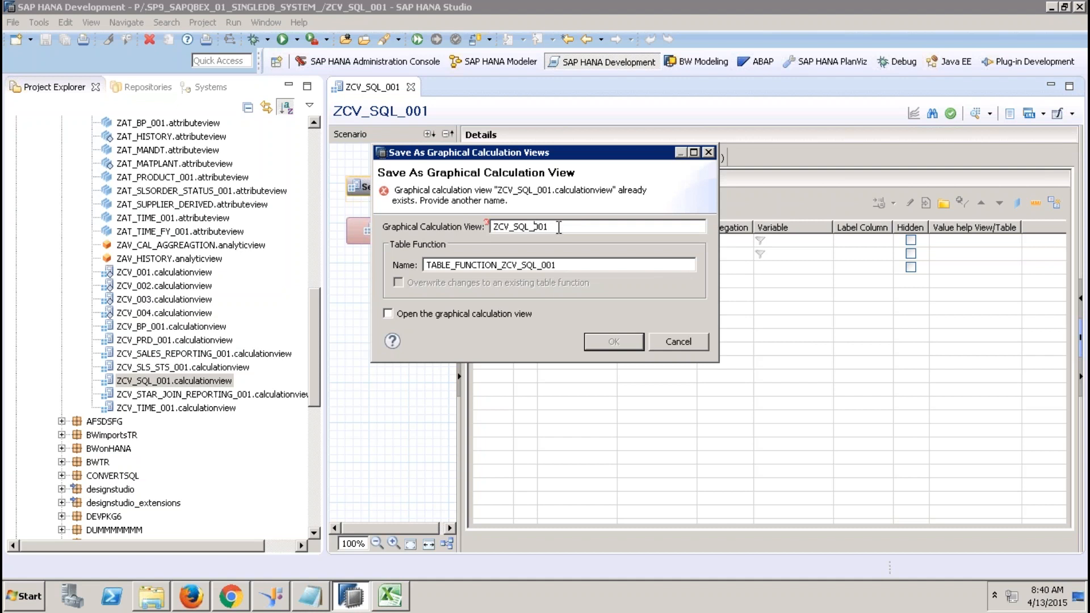
pyautogui.write('GRAPHICAL_')
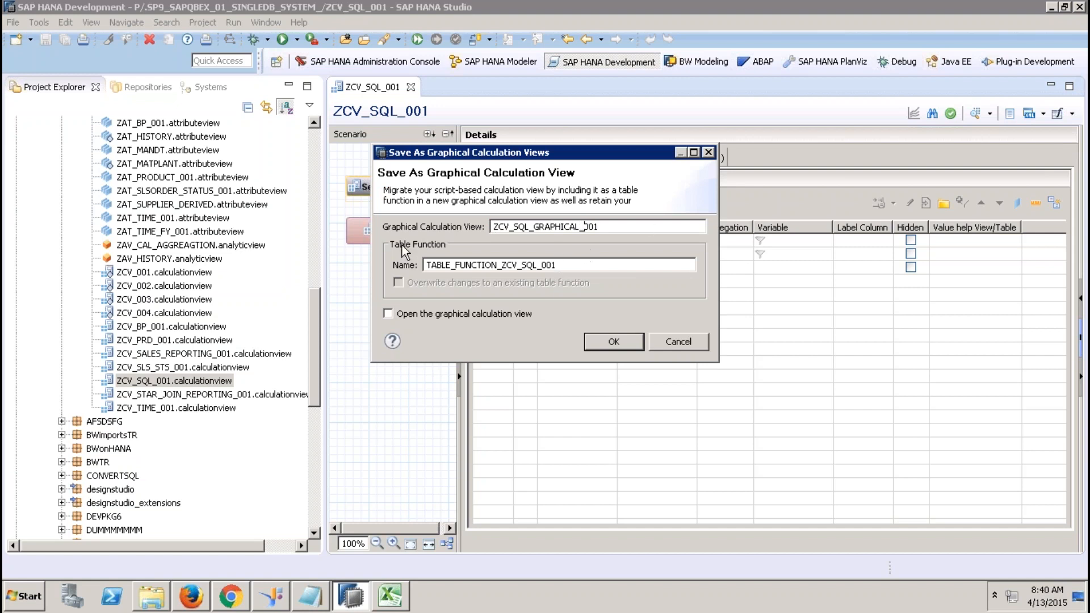
pyautogui.click(570, 263)
pyautogui.moveTo(557, 265); pyautogui.dragTo(430, 264)
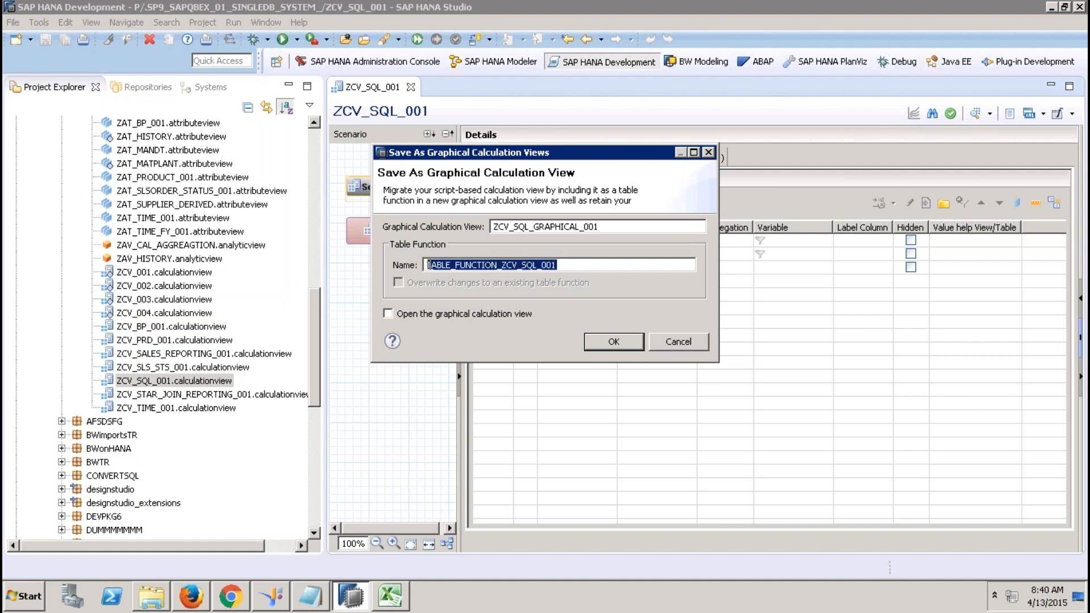
pyautogui.click(469, 265)
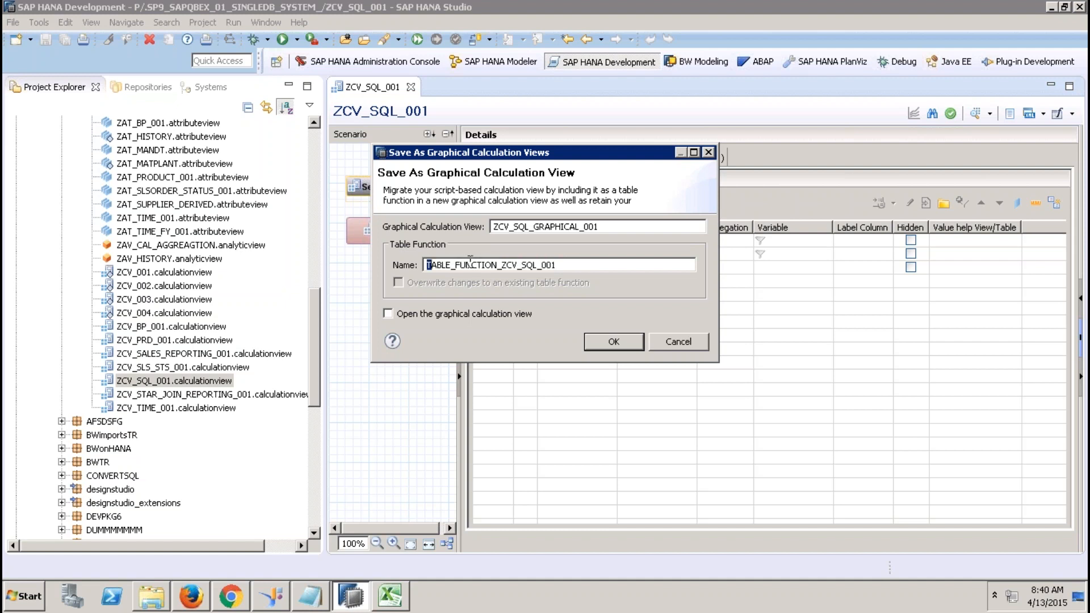
pyautogui.click(604, 343)
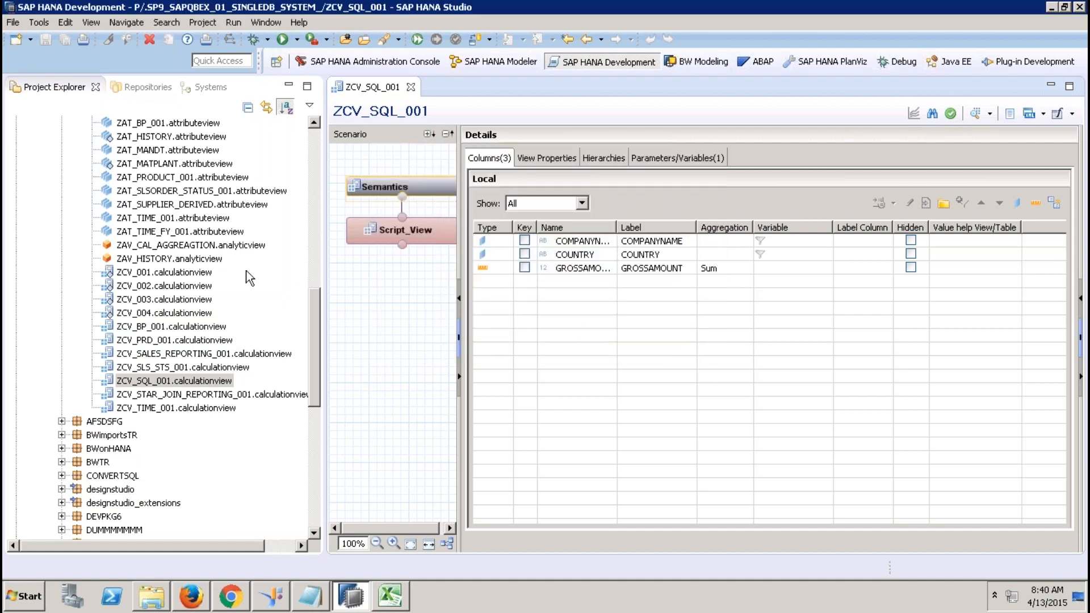
# Close the ZCV_SQL_001 editor and refresh the Models folder.
pyautogui.click(410, 87)
pyautogui.moveTo(314, 326); pyautogui.dragTo(263, 224)
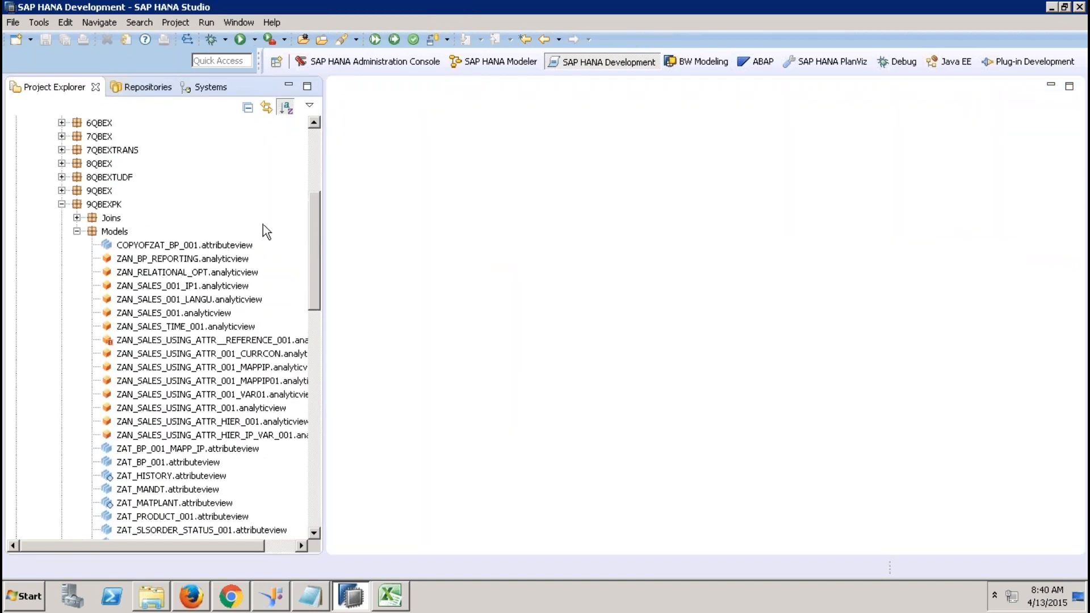
pyautogui.click(115, 234)
pyautogui.rightClick(116, 234)
pyautogui.click(156, 247)
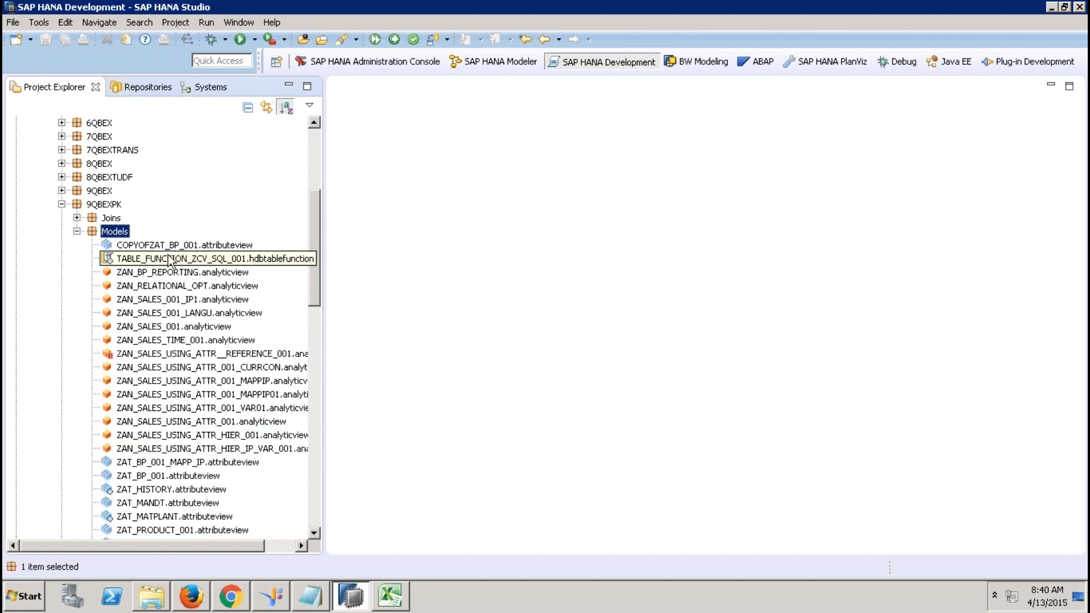
# Open TABLE_FUNCTION_ZCV_SQL_001.hdbtablefunction and review its generated SELECT query.
pyautogui.doubleClick(209, 260)
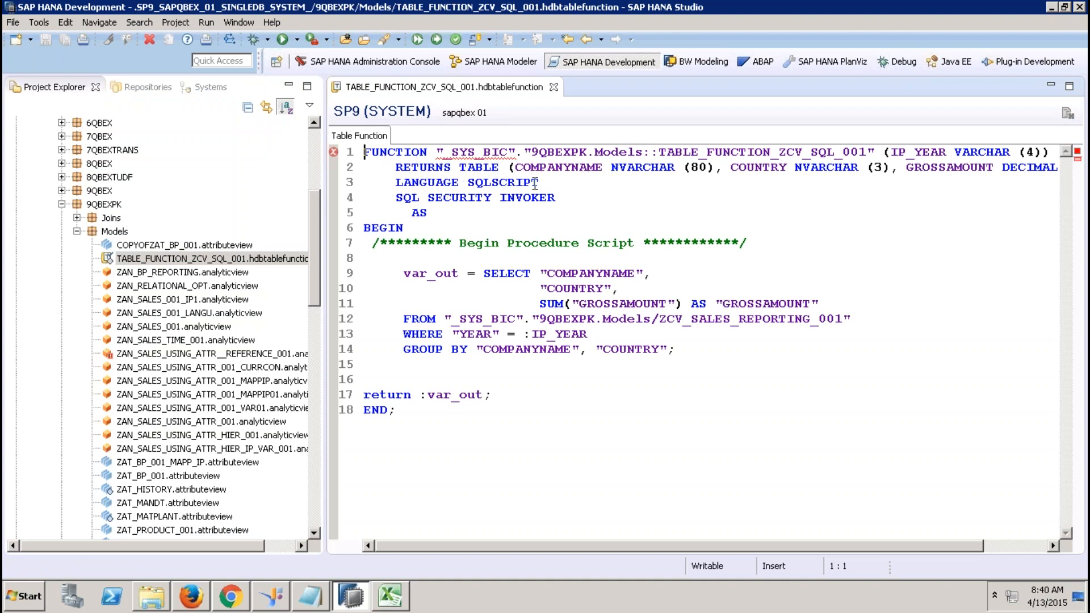
pyautogui.moveTo(404, 274); pyautogui.dragTo(661, 349)
pyautogui.click(393, 393)
pyautogui.click(438, 396)
pyautogui.rightClick(178, 259)
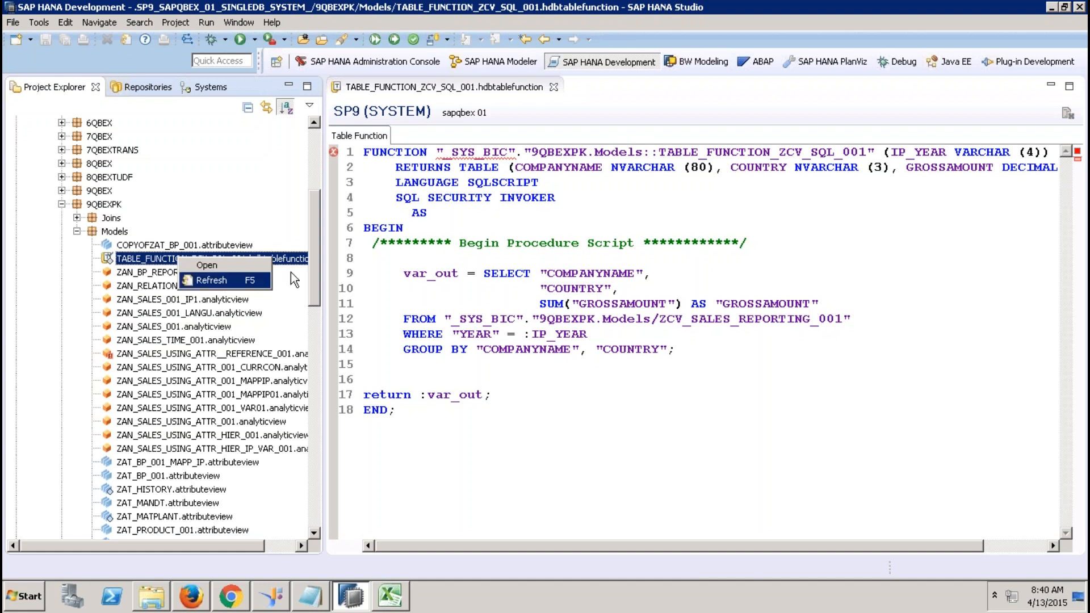
pyautogui.click(368, 292)
pyautogui.click(212, 258)
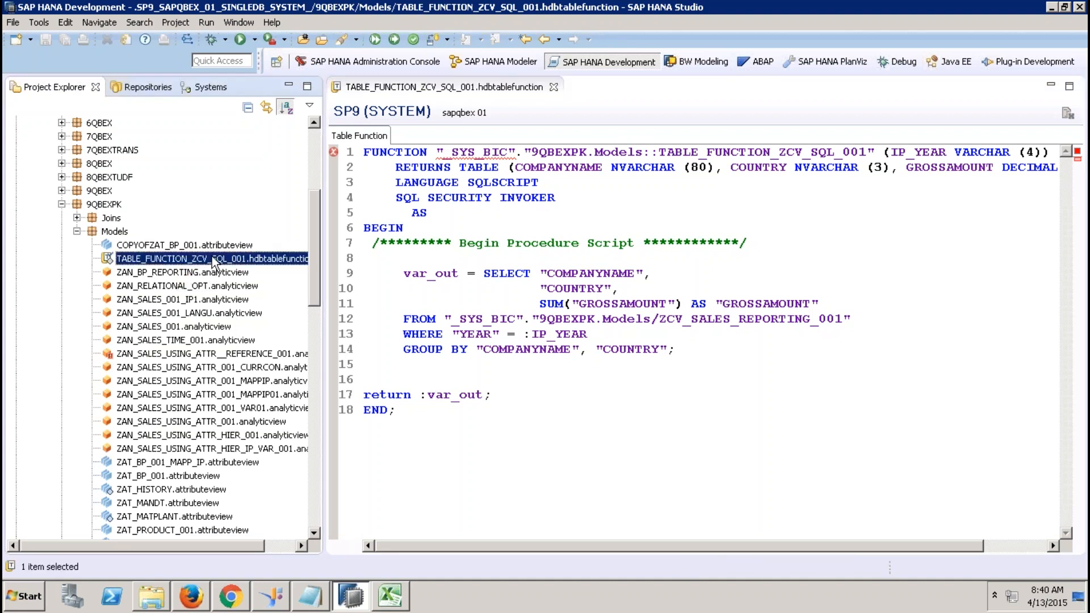
# Activate the table function, check the _SYS_BIC error on line 1, reactivate, and close it.
pyautogui.click(394, 40)
pyautogui.moveTo(501, 151)
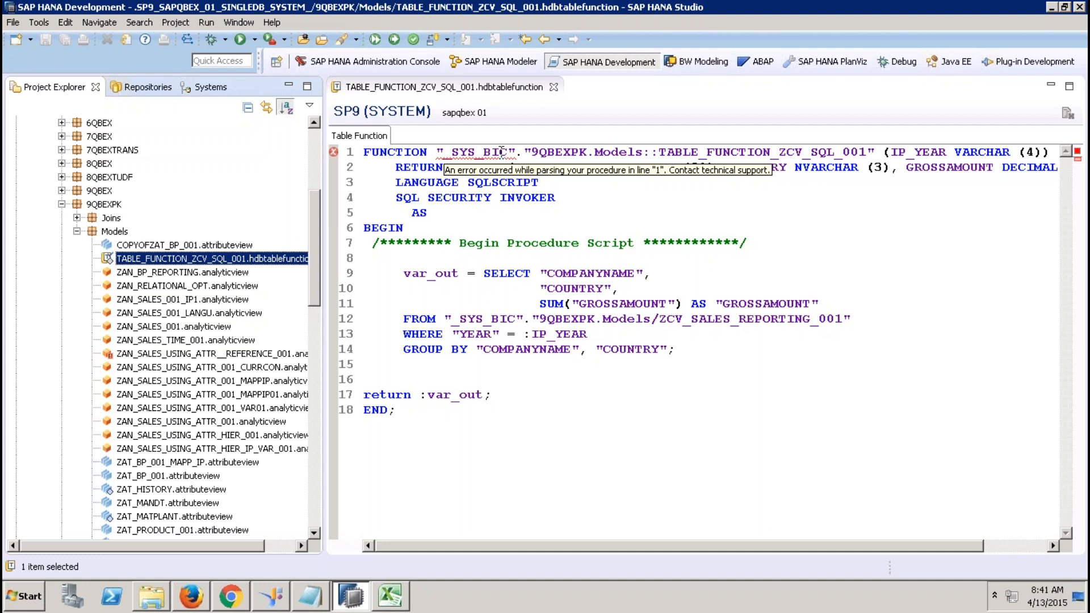
pyautogui.click(461, 152)
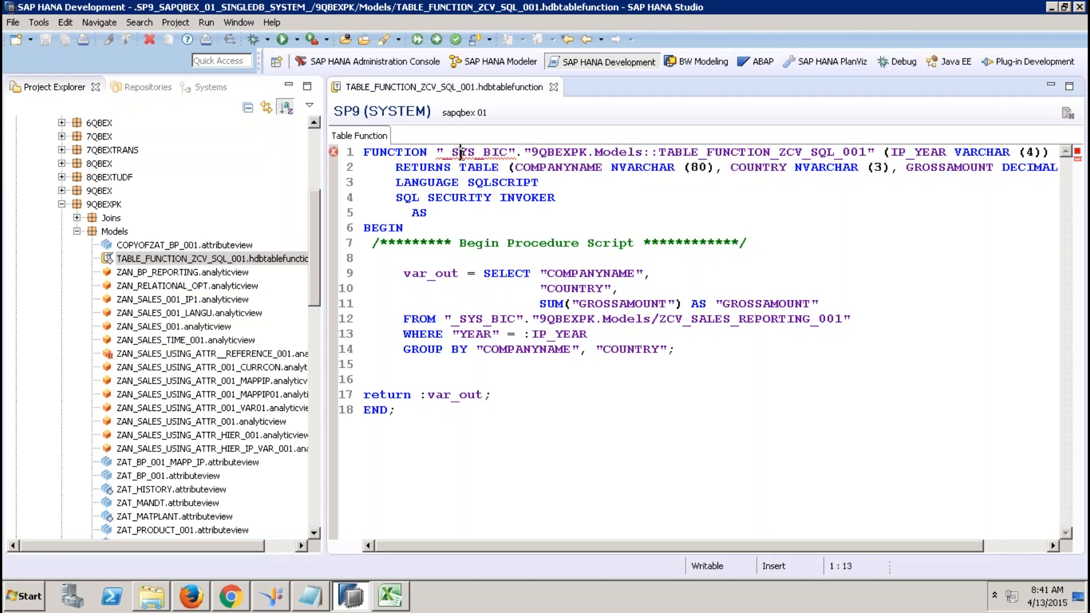
pyautogui.click(493, 152)
pyautogui.moveTo(514, 152); pyautogui.dragTo(439, 152)
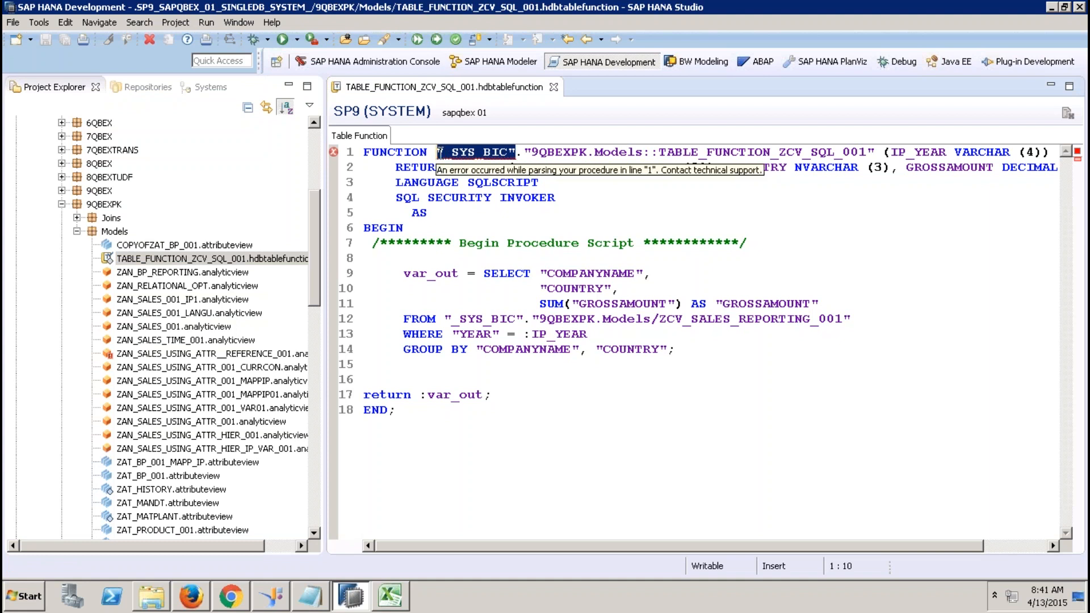
pyautogui.click(436, 39)
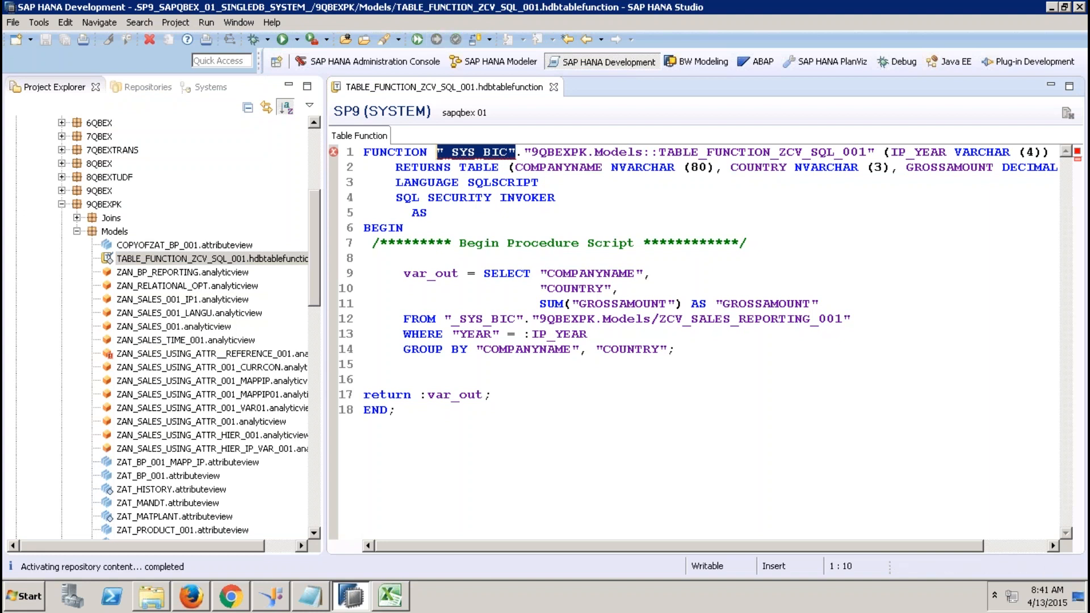
pyautogui.click(554, 87)
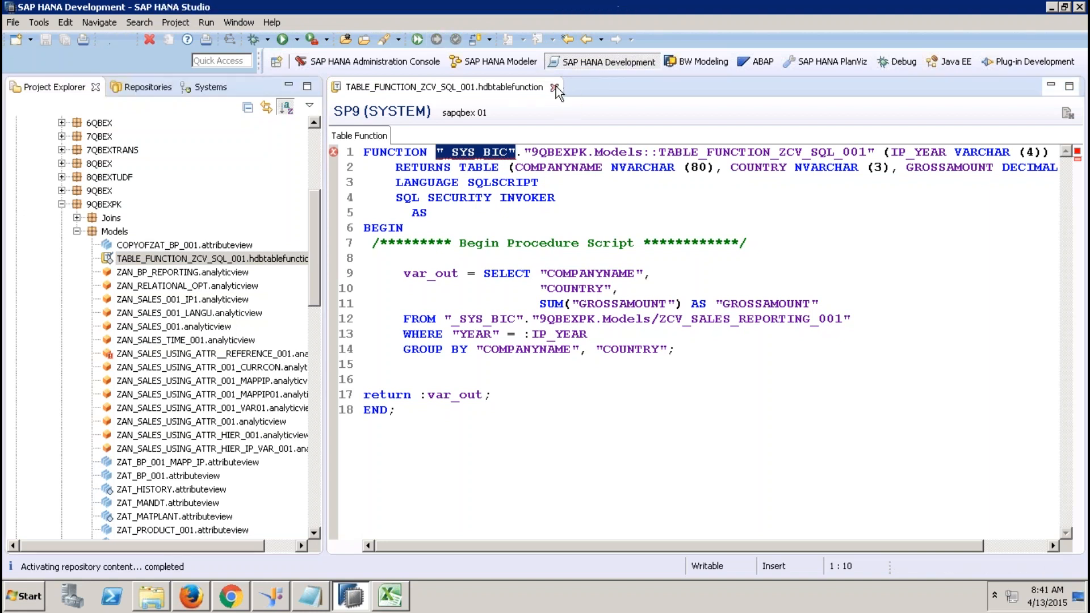
# Refresh the Models folder, then open and activate ZCV_SQL_GRAPHICAL_001.
pyautogui.rightClick(113, 232)
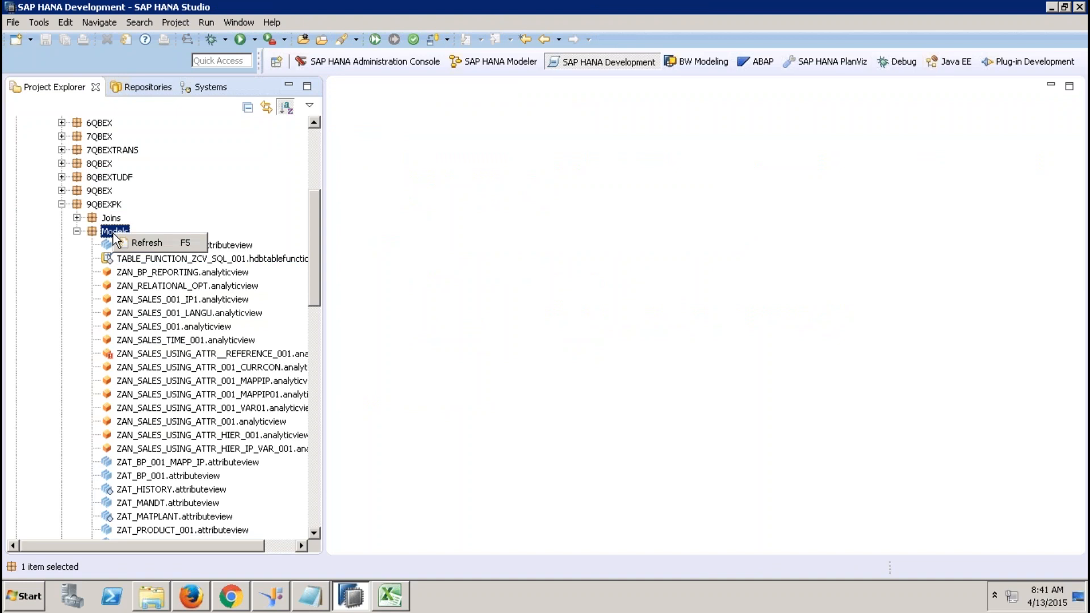
pyautogui.click(144, 243)
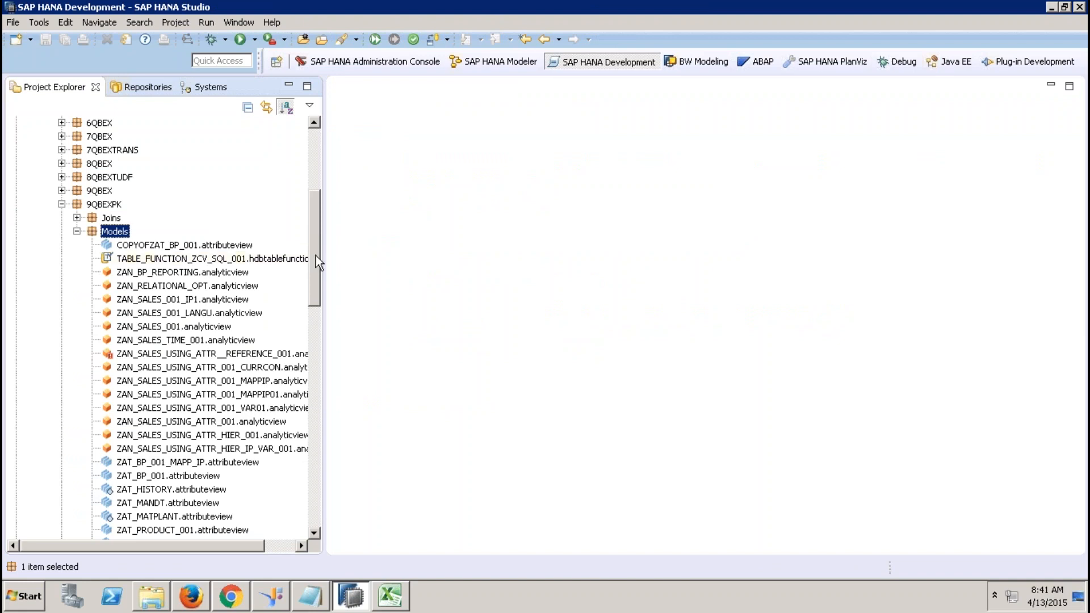
pyautogui.moveTo(318, 258); pyautogui.dragTo(314, 343)
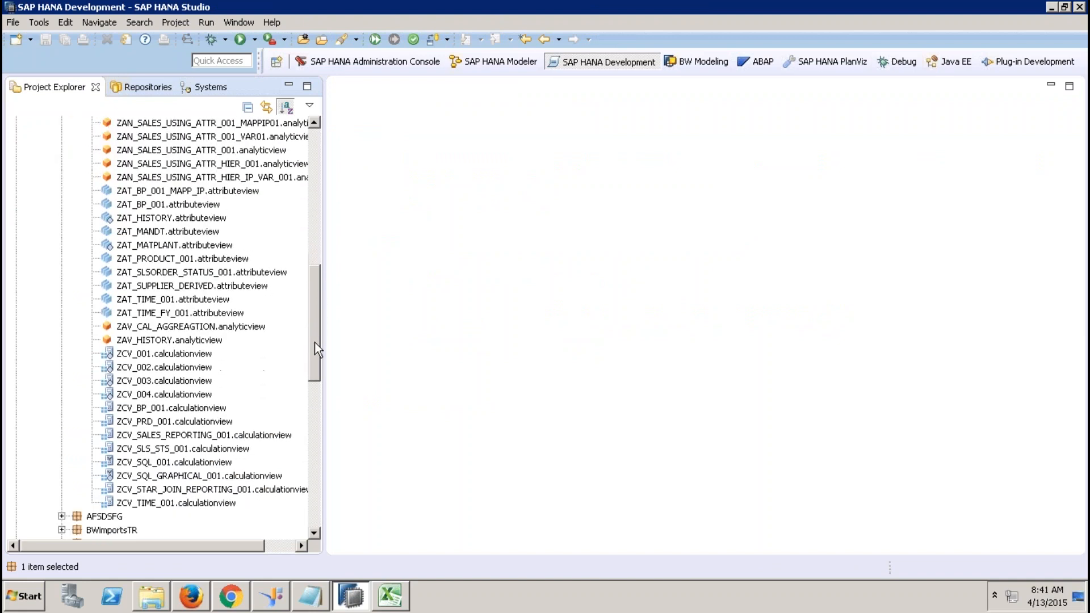
pyautogui.doubleClick(208, 448)
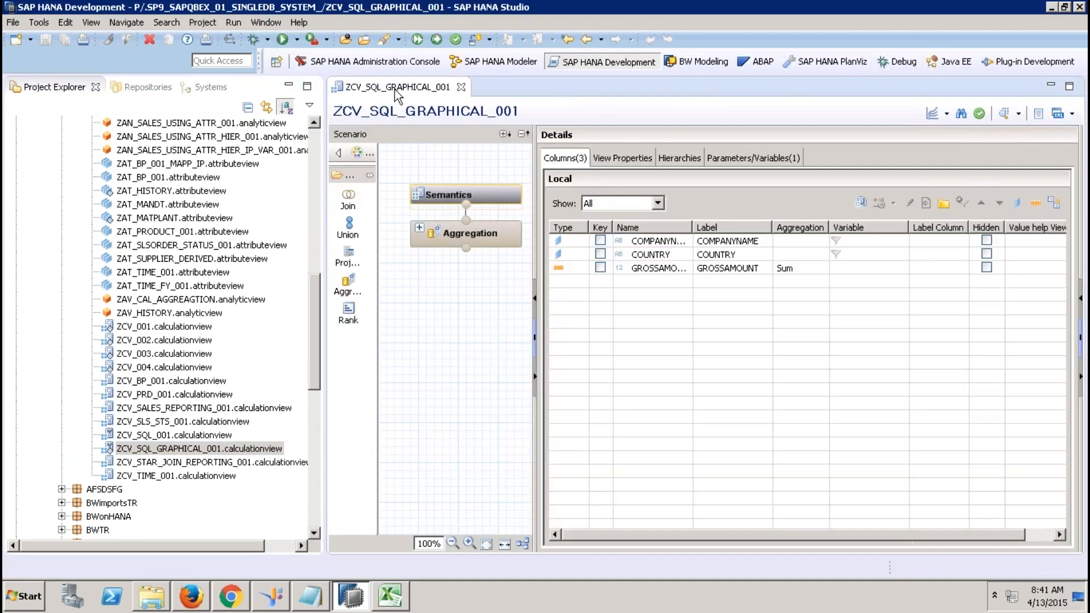
pyautogui.click(436, 39)
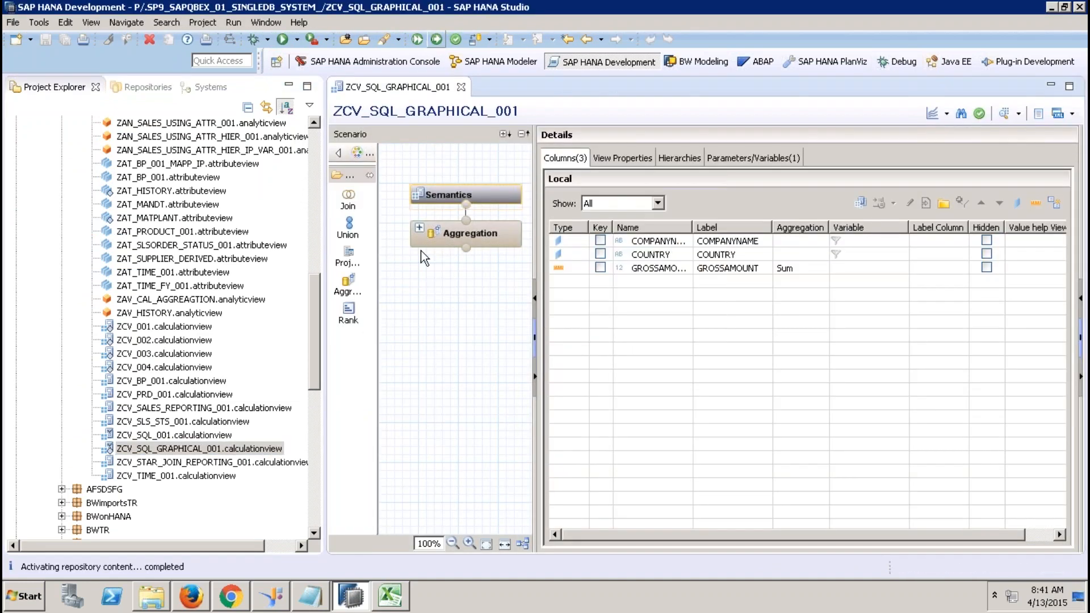
pyautogui.click(461, 87)
# Refresh the Calculation Views folder in the systems tree and open ZCV_SQL_GRAPHICAL_001 from it.
pyautogui.click(493, 61)
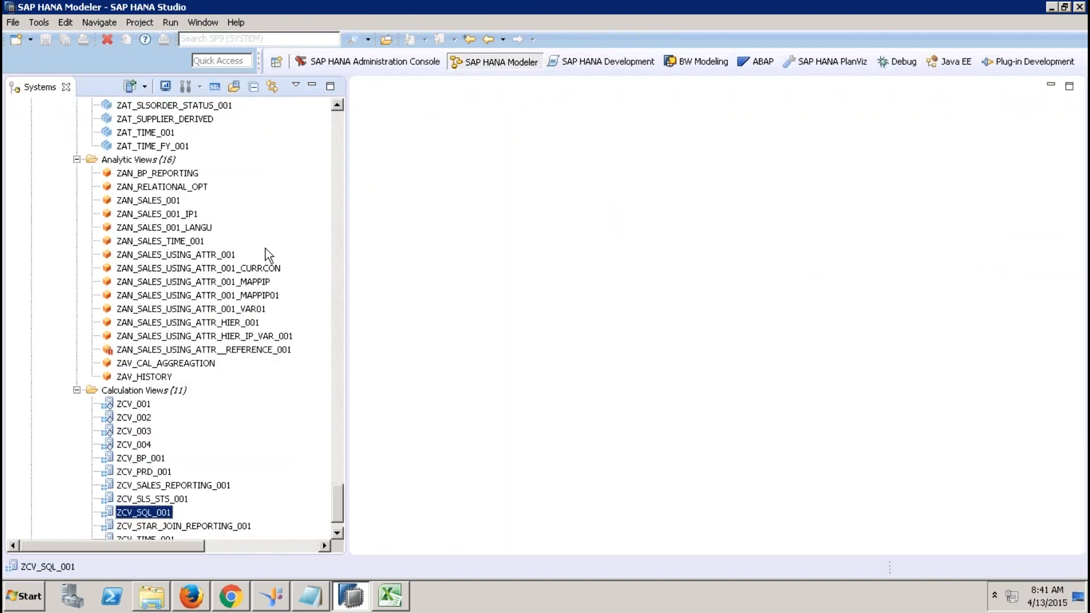
pyautogui.rightClick(150, 392)
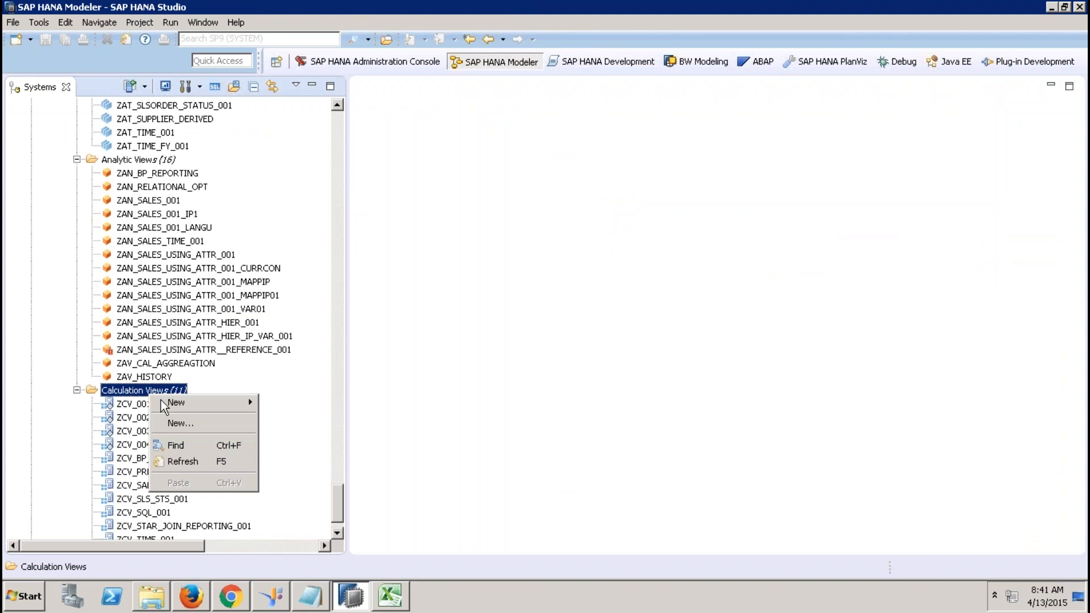
pyautogui.click(188, 462)
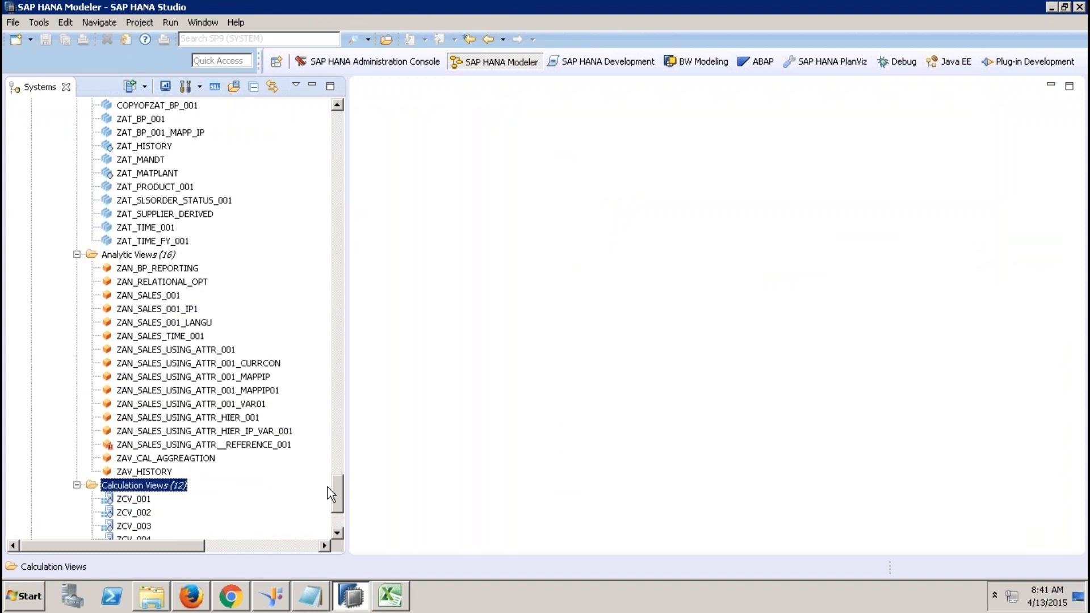
pyautogui.moveTo(339, 483); pyautogui.dragTo(338, 517)
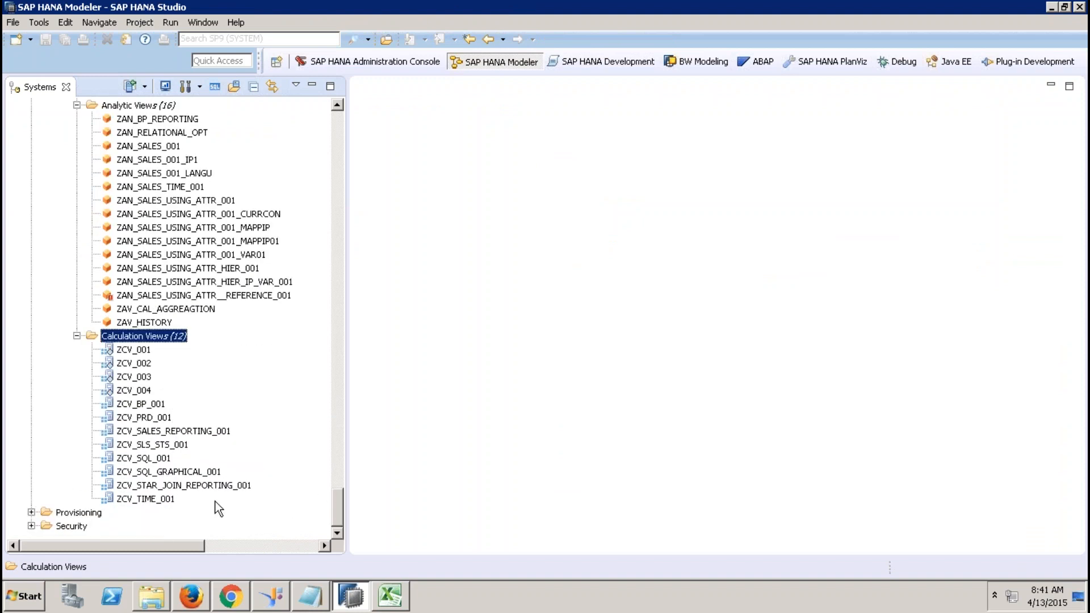
pyautogui.doubleClick(159, 472)
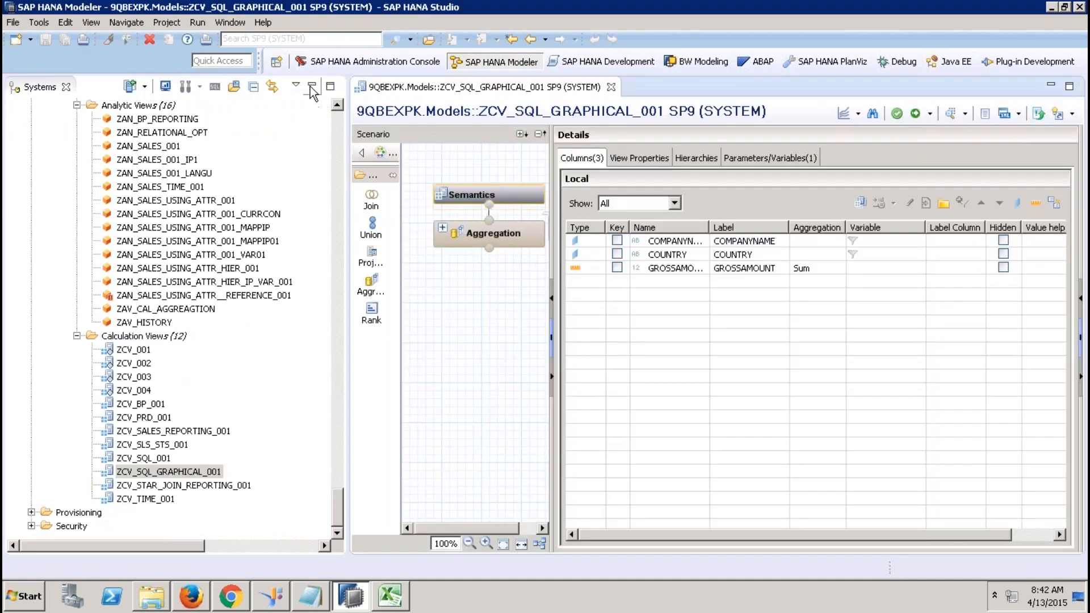
# Expand the Aggregation node and inspect the TABLE_FUNCTION_ZCV_SQL_001 input's properties.
pyautogui.click(312, 86)
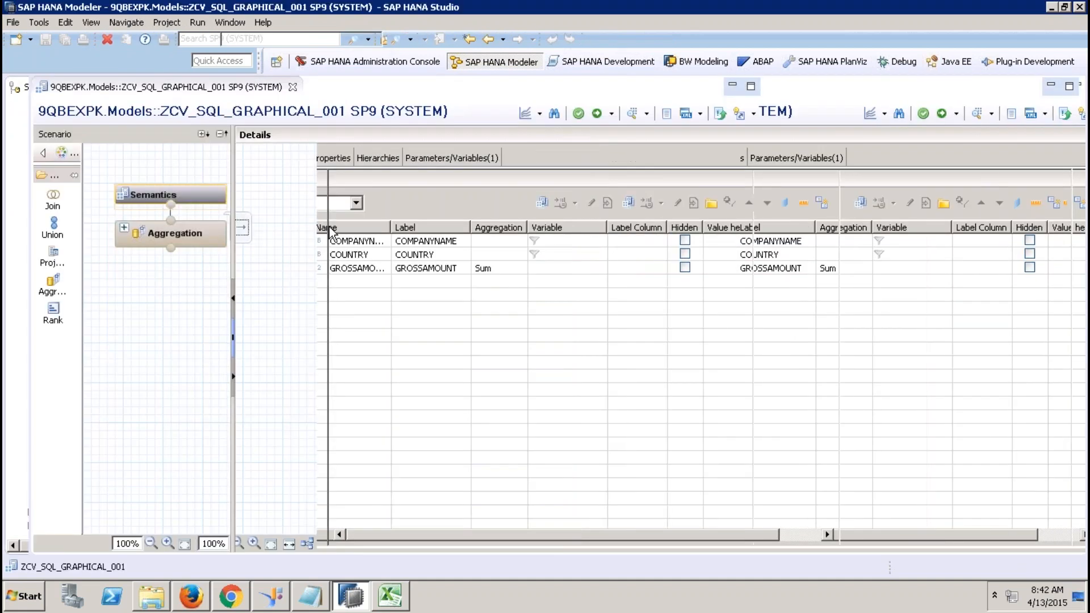
pyautogui.click(125, 227)
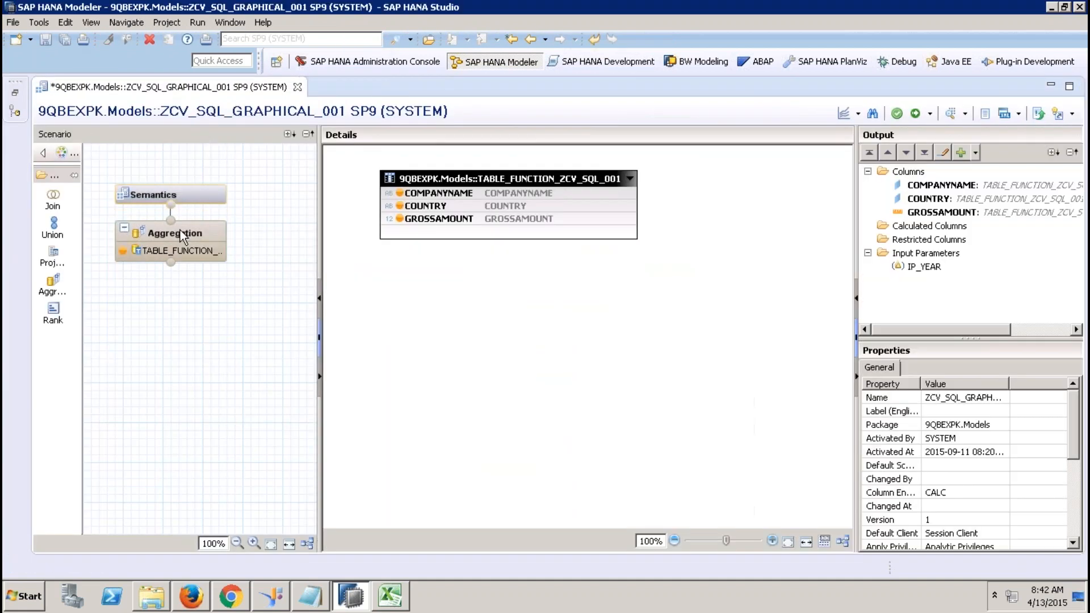
pyautogui.click(603, 193)
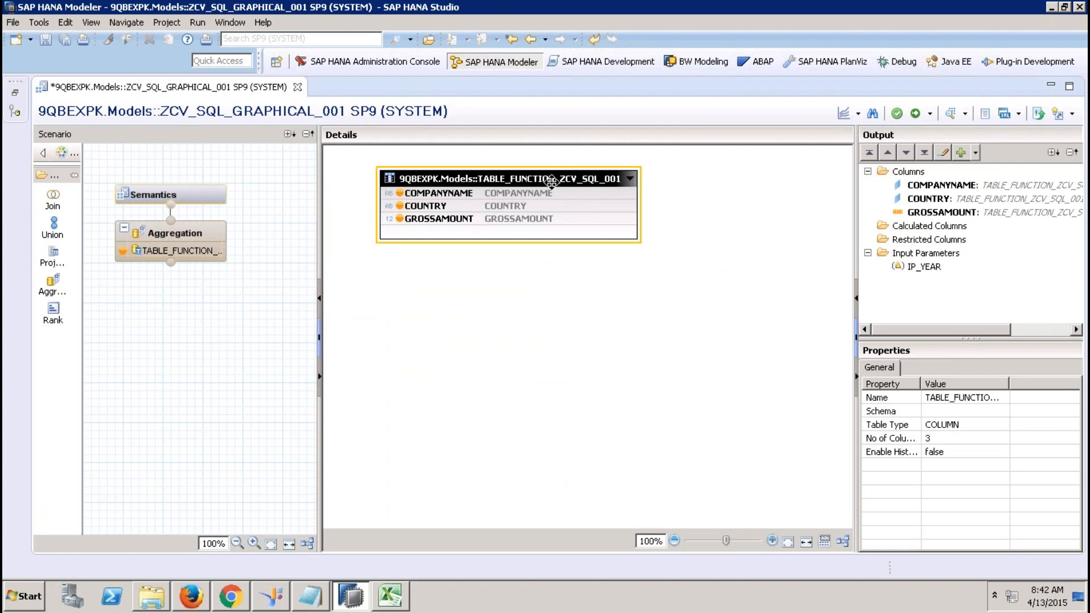
pyautogui.click(15, 93)
# Open ZCV_SQL_001 beside ZCV_SQL_GRAPHICAL_001 and glance at the graphical view's version options.
pyautogui.doubleClick(139, 458)
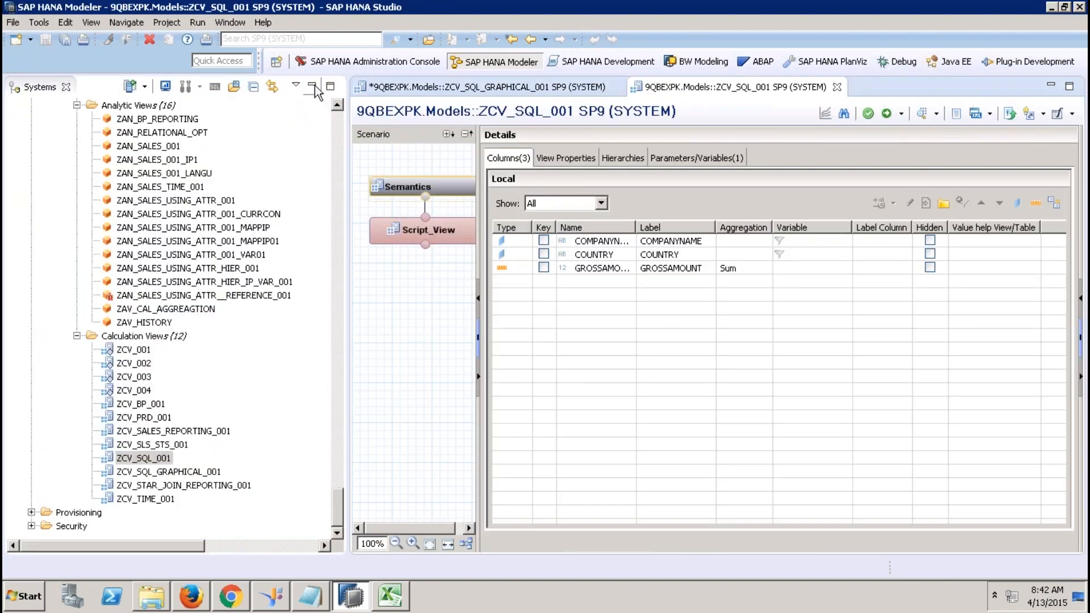
pyautogui.click(312, 86)
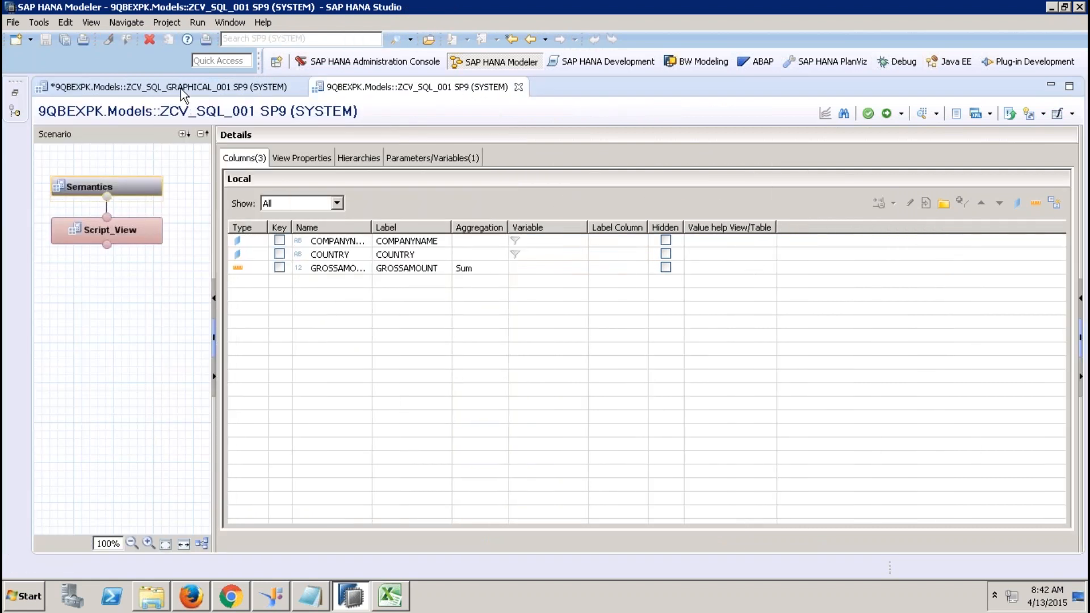
pyautogui.click(181, 89)
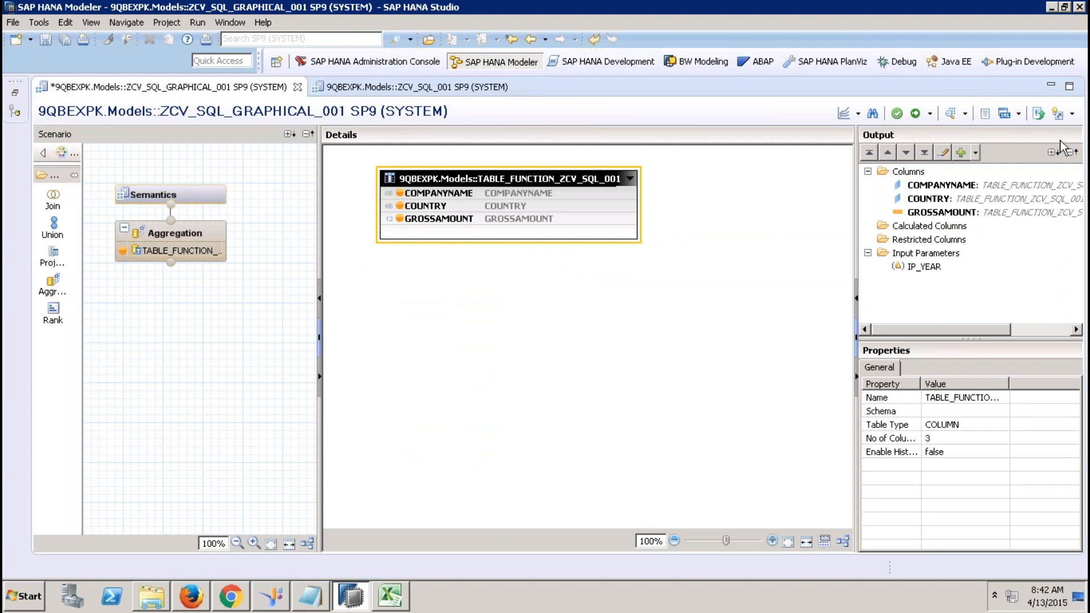
pyautogui.click(1071, 119)
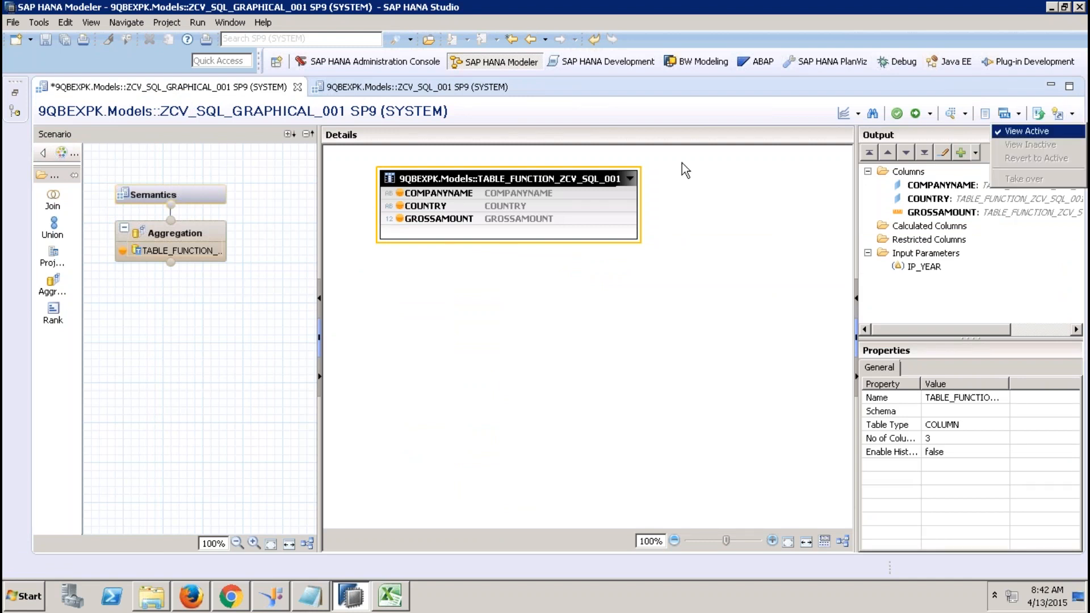
pyautogui.click(725, 197)
# Open the Migrate dialog for ZCV_SQL_001 and cancel without changes.
pyautogui.click(466, 85)
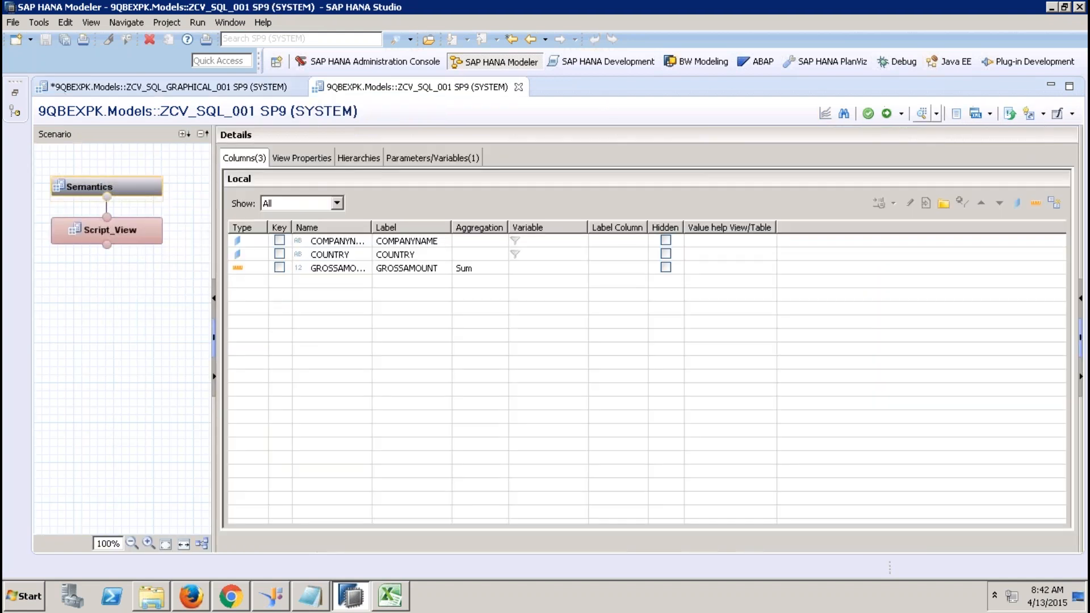
pyautogui.click(1072, 114)
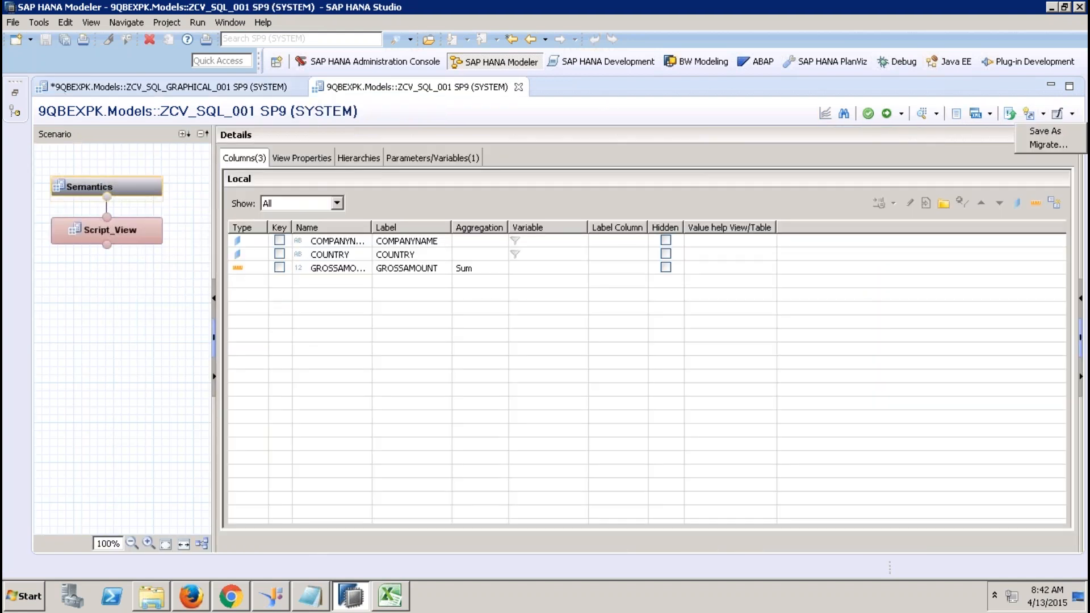
pyautogui.click(1049, 145)
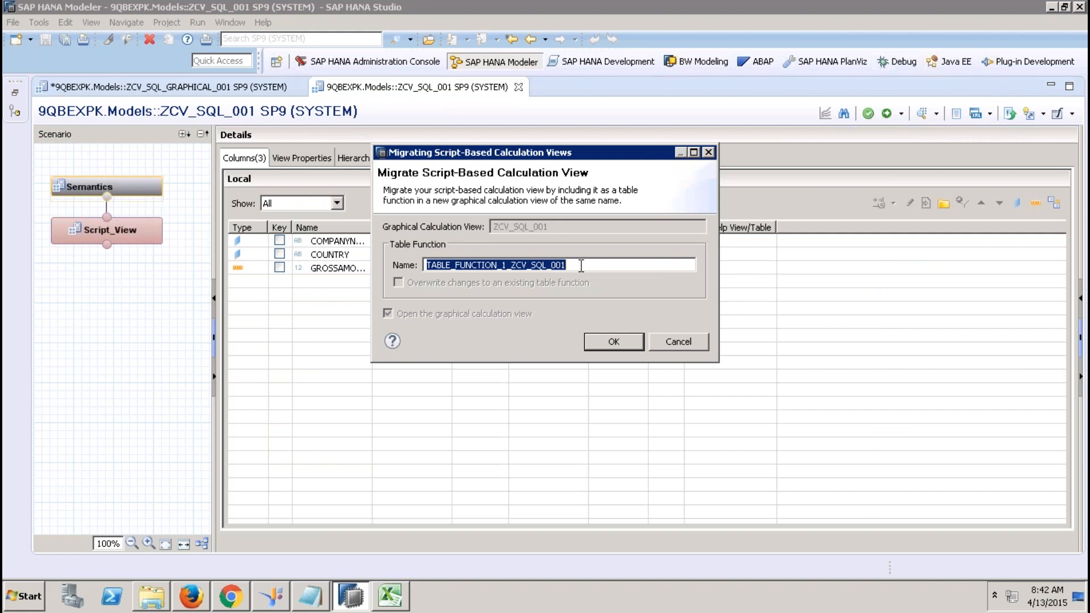
pyautogui.click(680, 343)
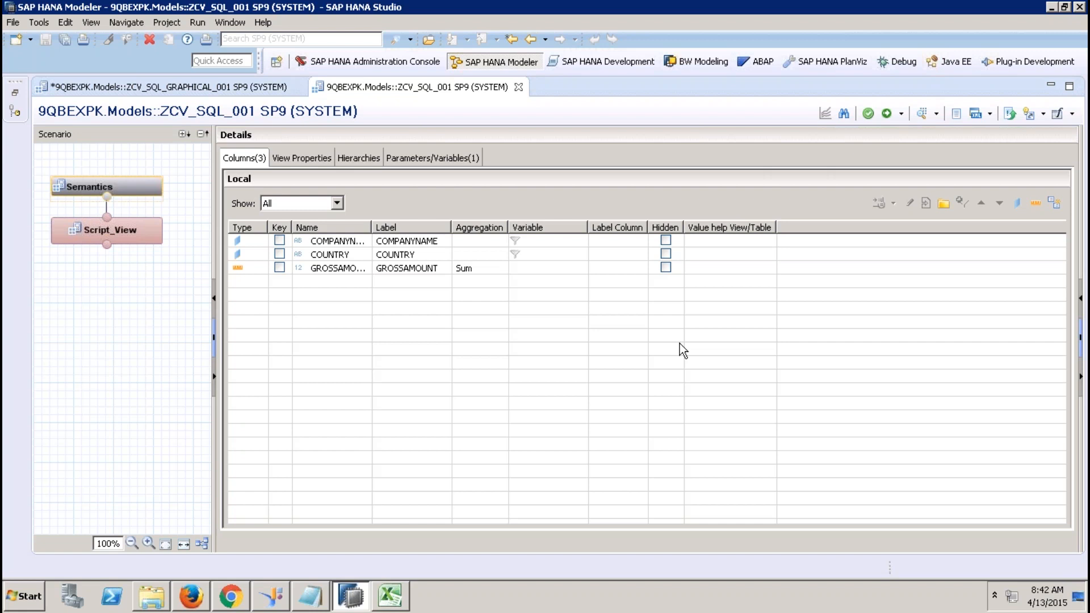
# Show ZCV_SQL_GRAPHICAL_001's Semantics columns with the catalog tree restored.
pyautogui.click(222, 86)
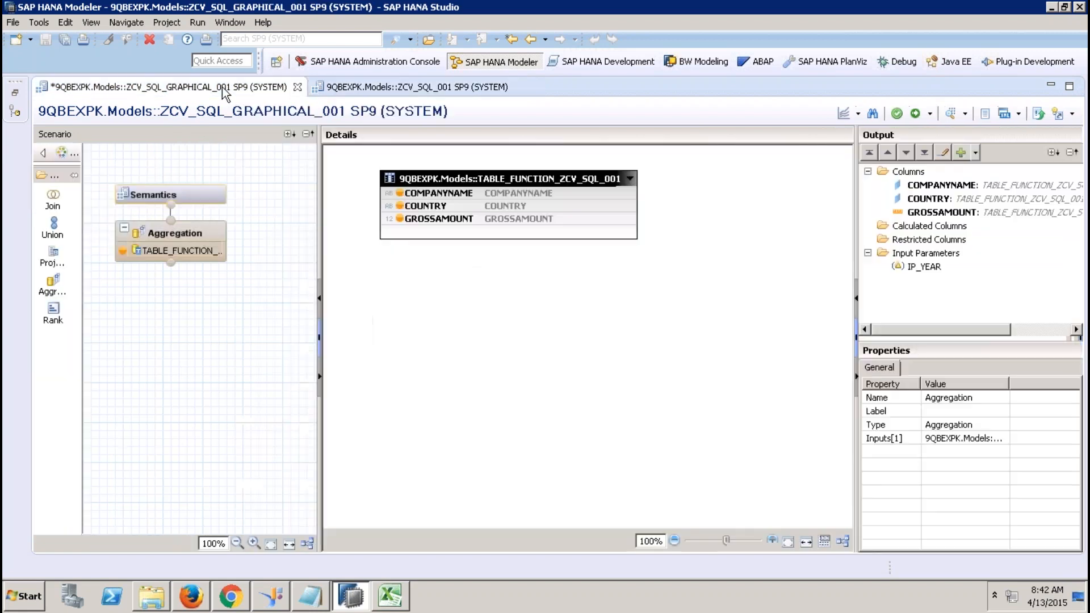
pyautogui.click(199, 192)
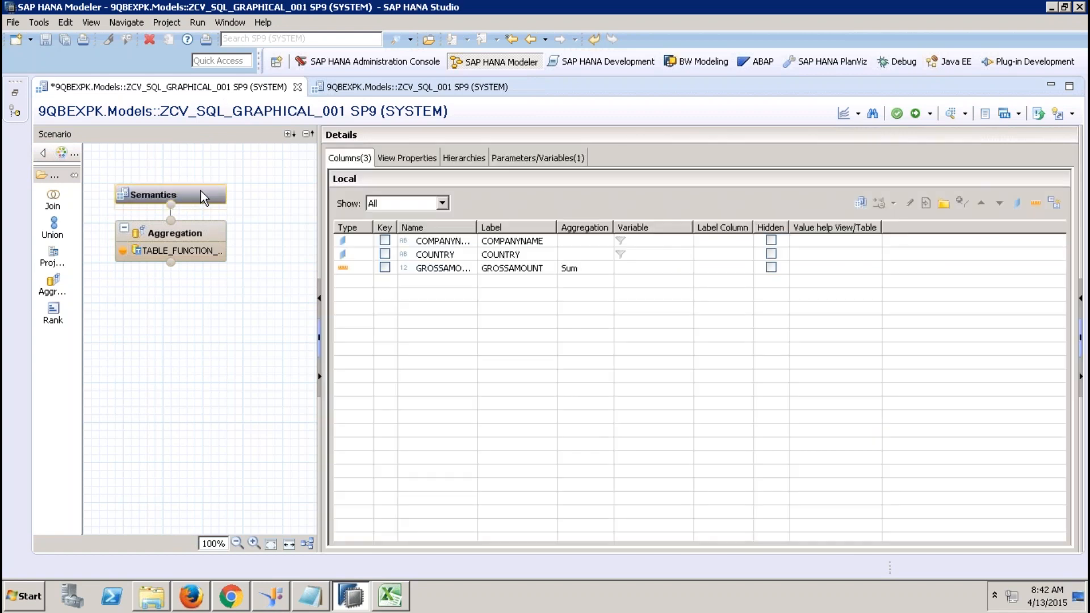
pyautogui.click(14, 92)
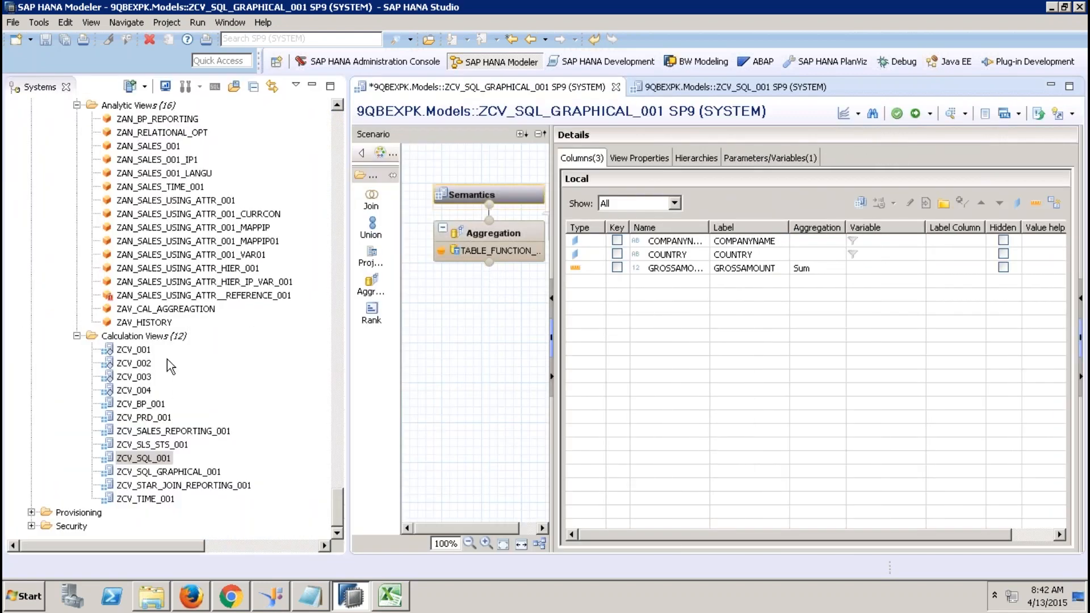
# Create calculation view ZCV_REUSE_SQL_GRAPH with ZCV_SQL_GRAPHICAL_001 as its Aggregation input.
pyautogui.rightClick(165, 335)
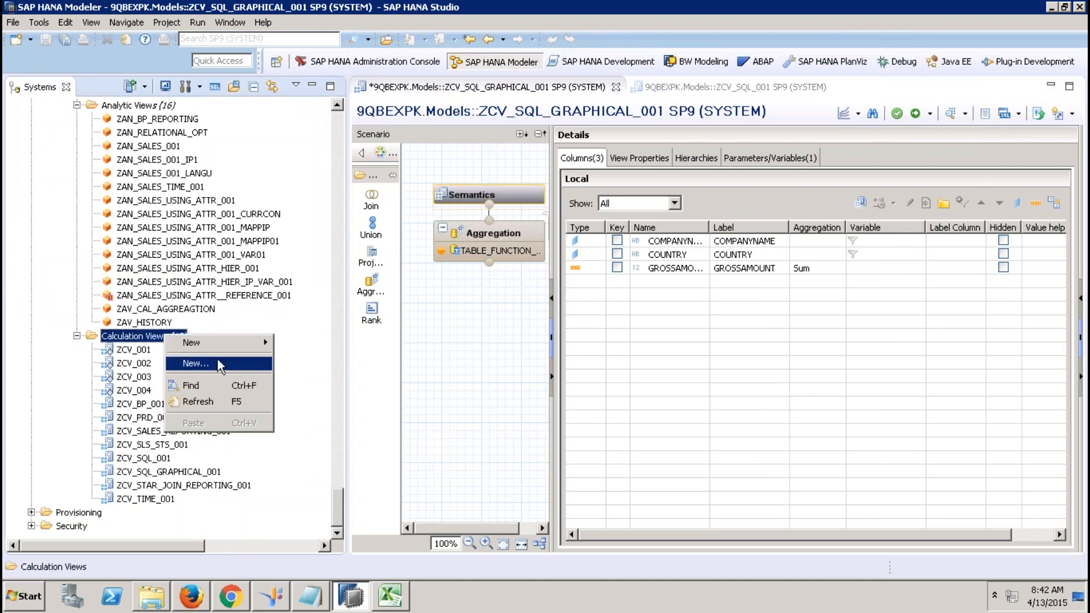
pyautogui.click(217, 362)
pyautogui.write('ZCV')
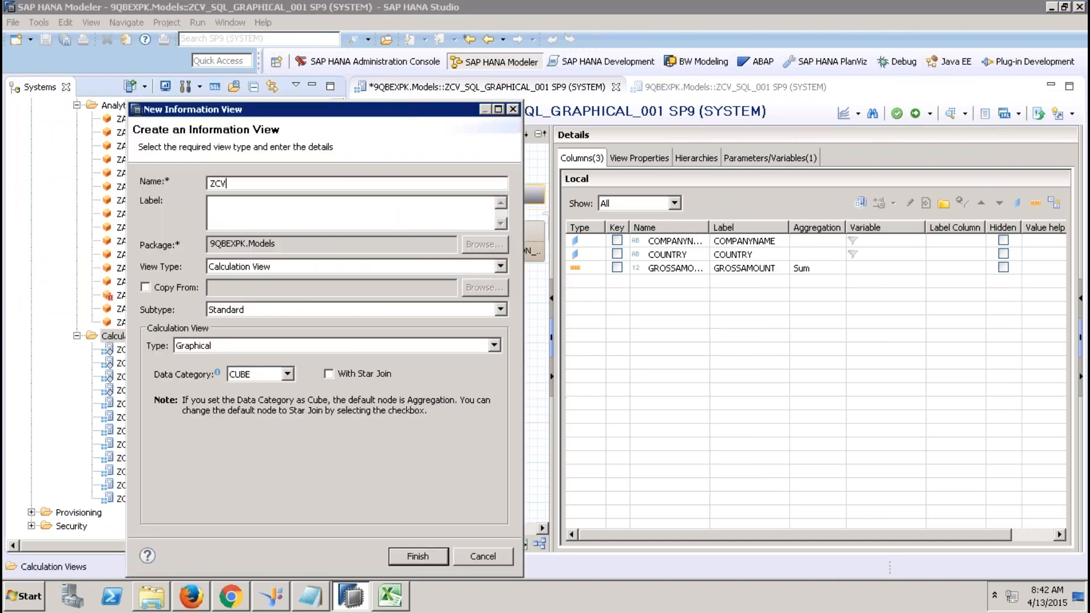
pyautogui.write('_REUSE_SQL_GRAPH')
pyautogui.press('Return')
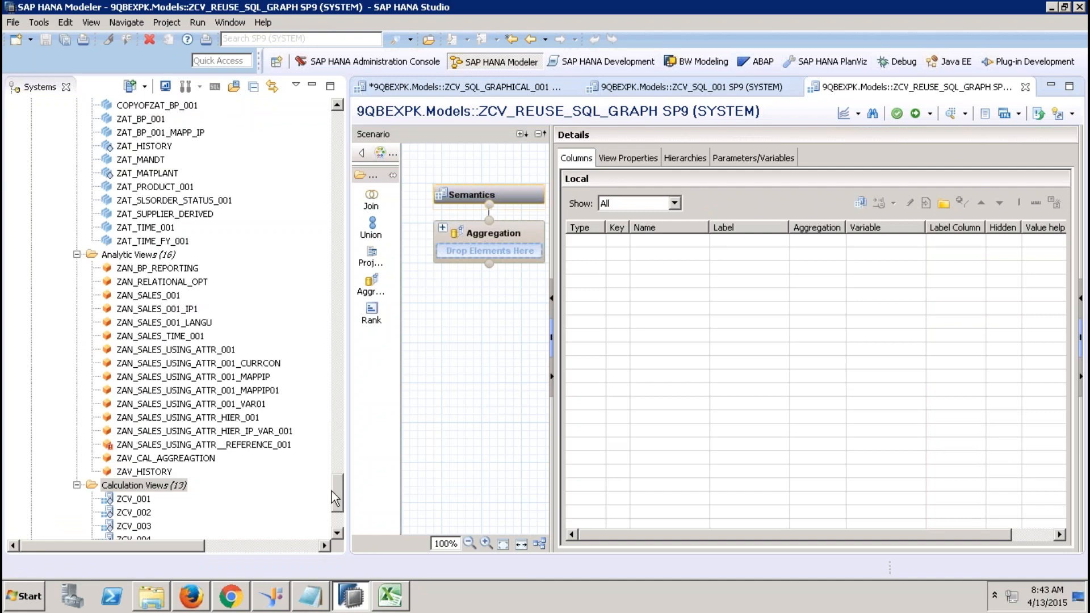
pyautogui.moveTo(332, 492); pyautogui.dragTo(332, 518)
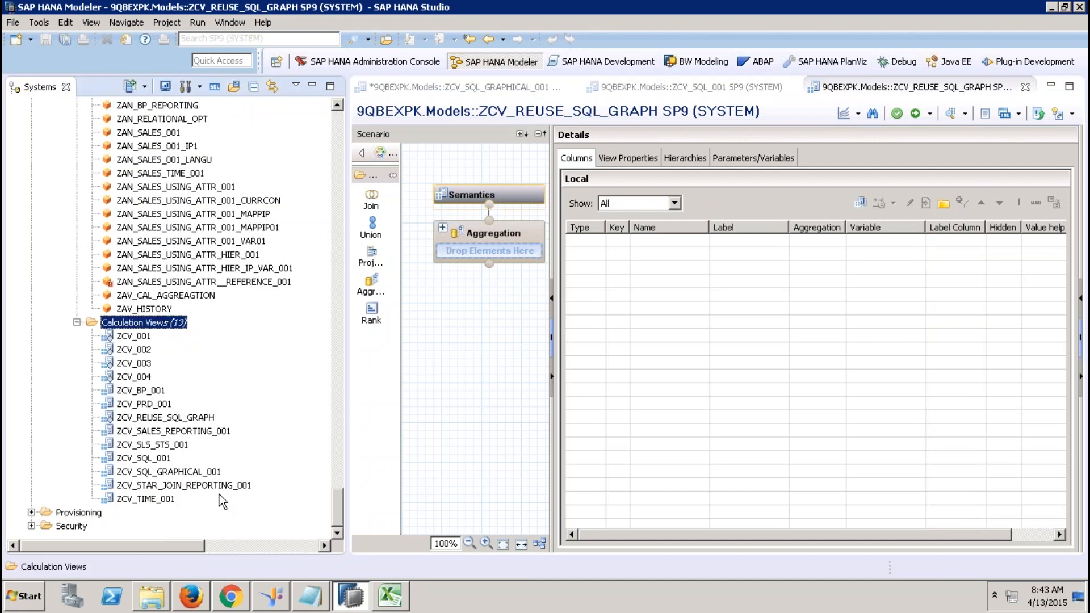
pyautogui.moveTo(194, 477); pyautogui.dragTo(521, 238)
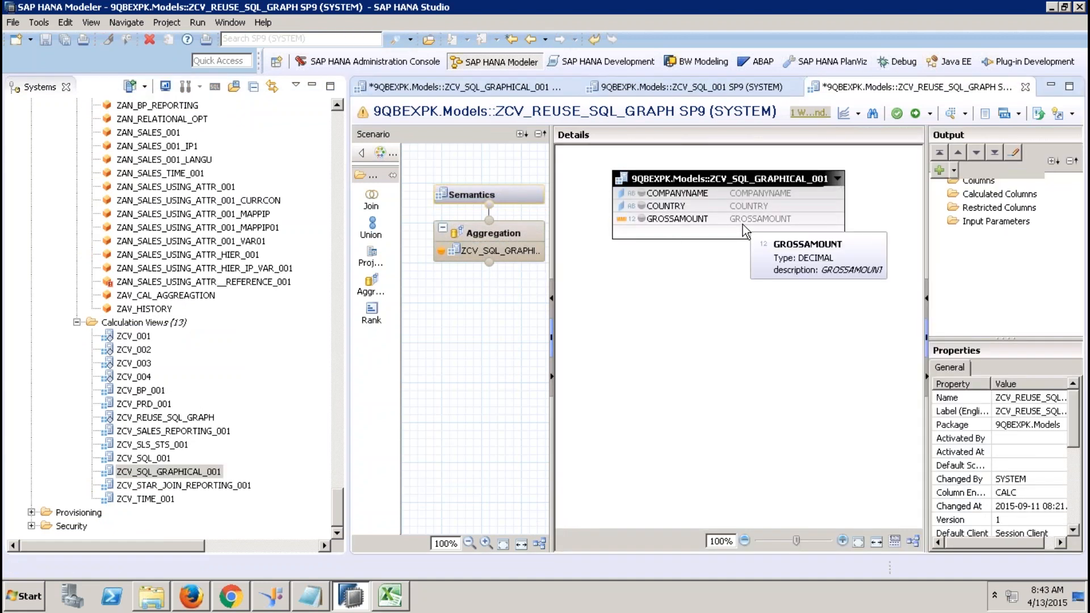
# Output GROSSAMOUNT as aggregated measure plus COMPANYNAME and COUNTRY, then activate the view.
pyautogui.click(691, 195)
pyautogui.click(694, 222)
pyautogui.rightClick(693, 222)
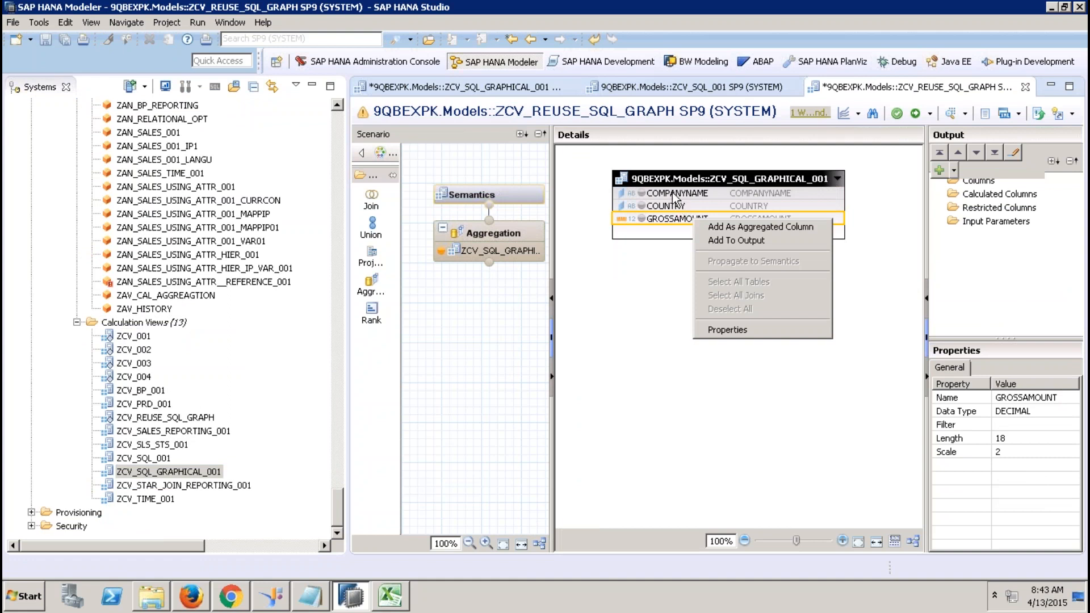
pyautogui.click(738, 227)
pyautogui.click(701, 196)
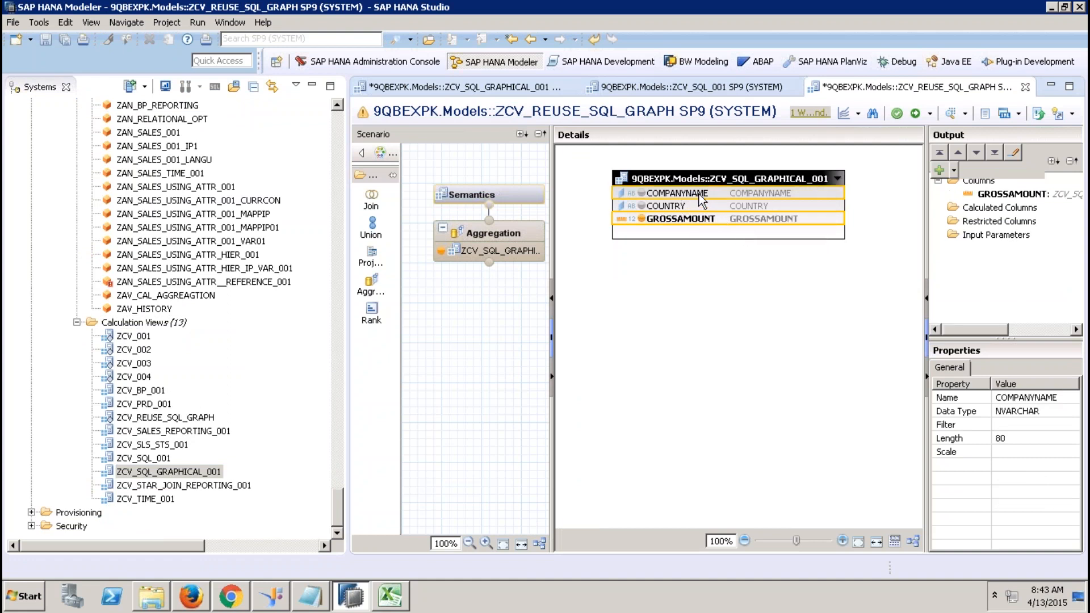
pyautogui.keyDown('ctrl'); pyautogui.click(692, 206); pyautogui.keyUp('ctrl')
pyautogui.rightClick(692, 206)
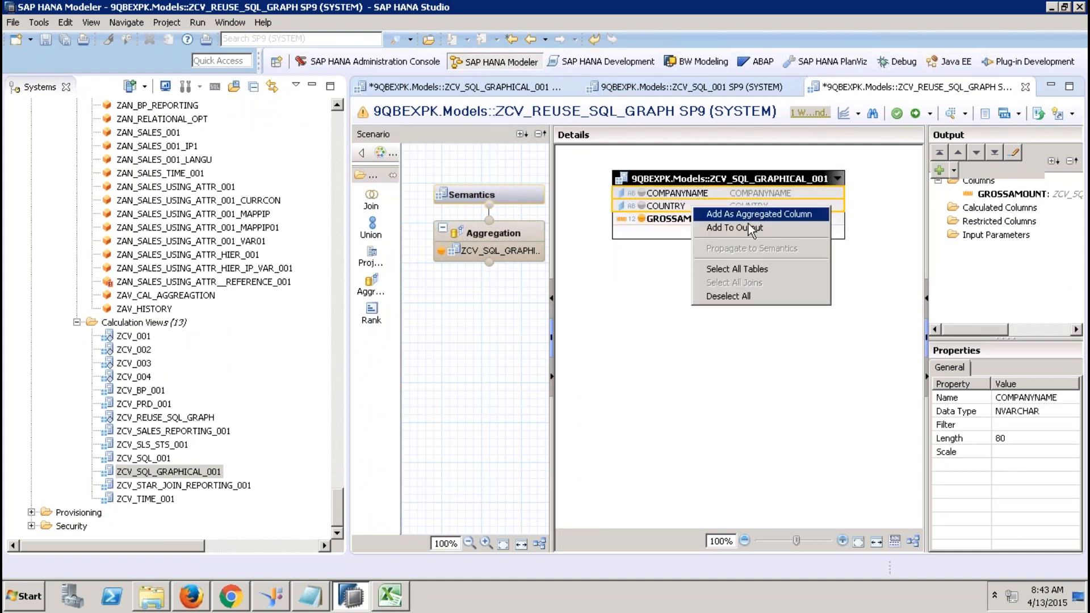
pyautogui.click(749, 227)
pyautogui.click(510, 192)
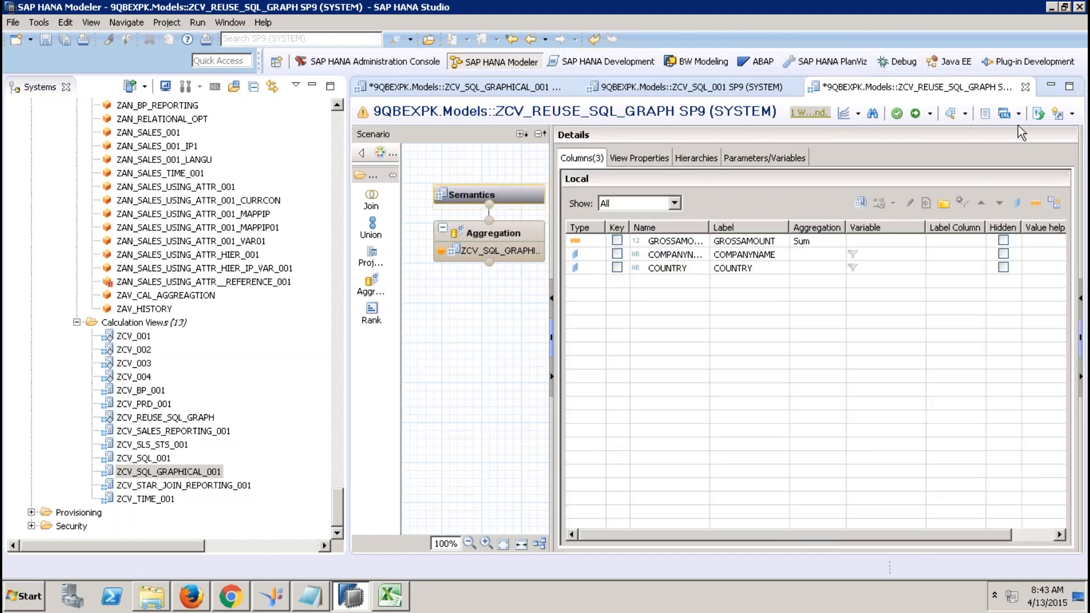
pyautogui.click(915, 113)
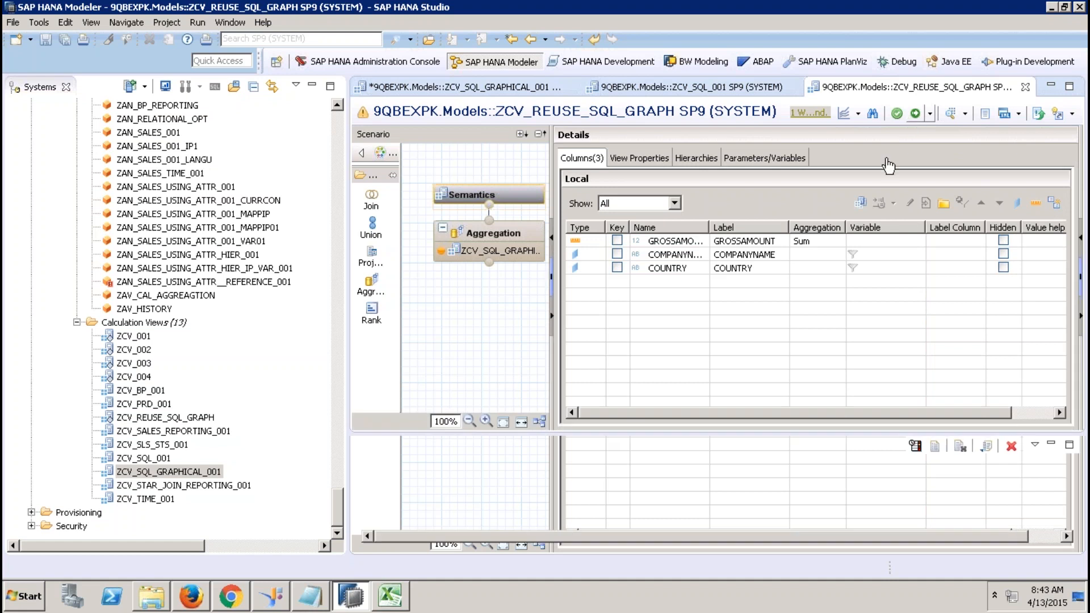
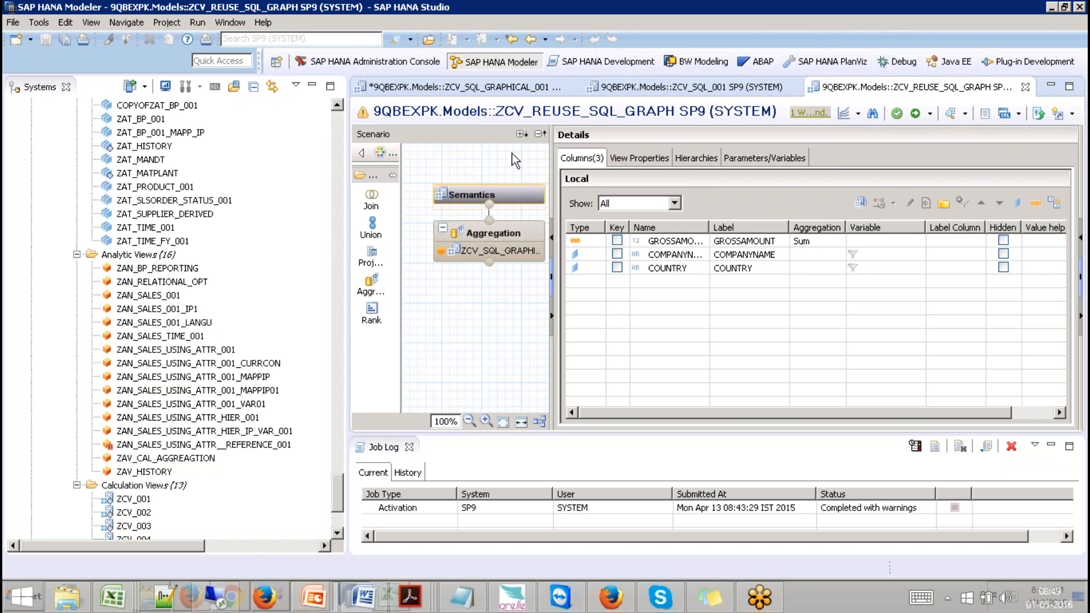
# Delete ZCV_SQL_GRAPHICAL_001 from ZCV_REUSE_SQL_GRAPH's Aggregation node and open Add... to search for a replacement.
pyautogui.click(467, 88)
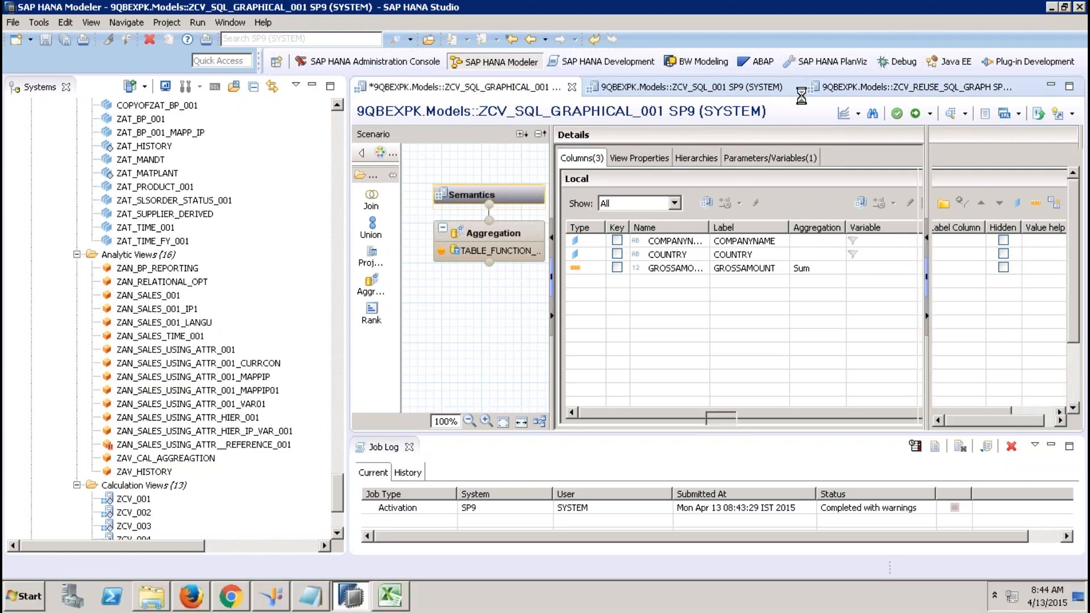
pyautogui.click(839, 88)
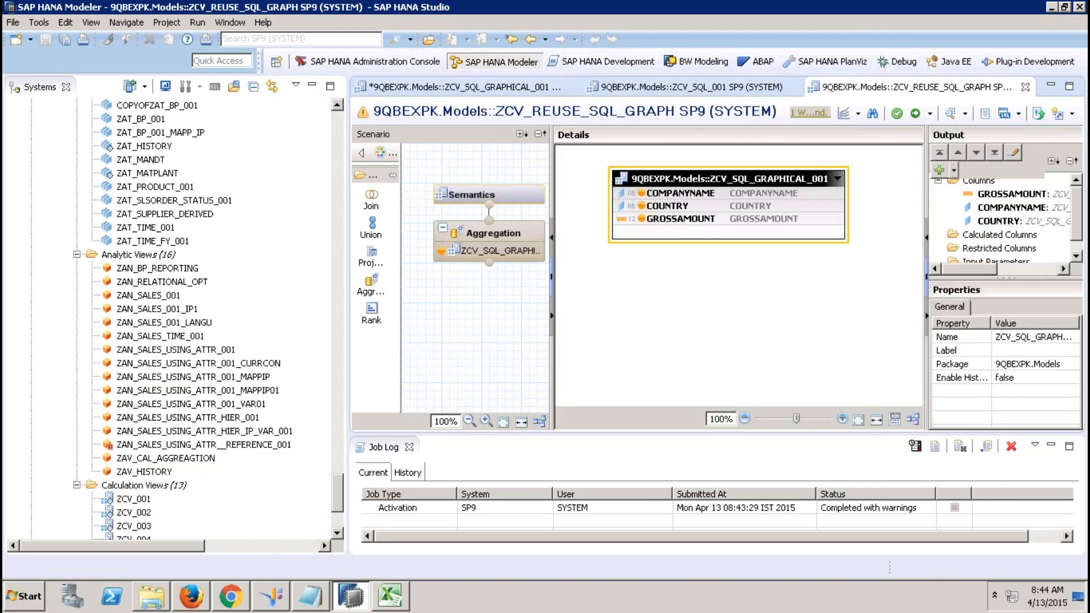
pyautogui.press('Delete')
pyautogui.click(615, 301)
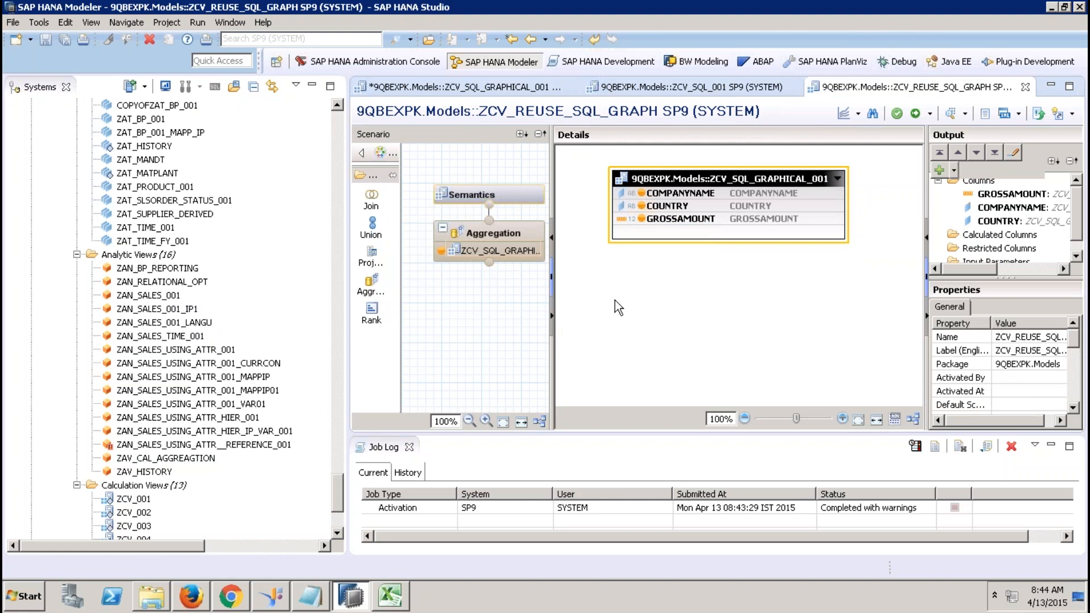
pyautogui.rightClick(615, 301)
pyautogui.click(651, 305)
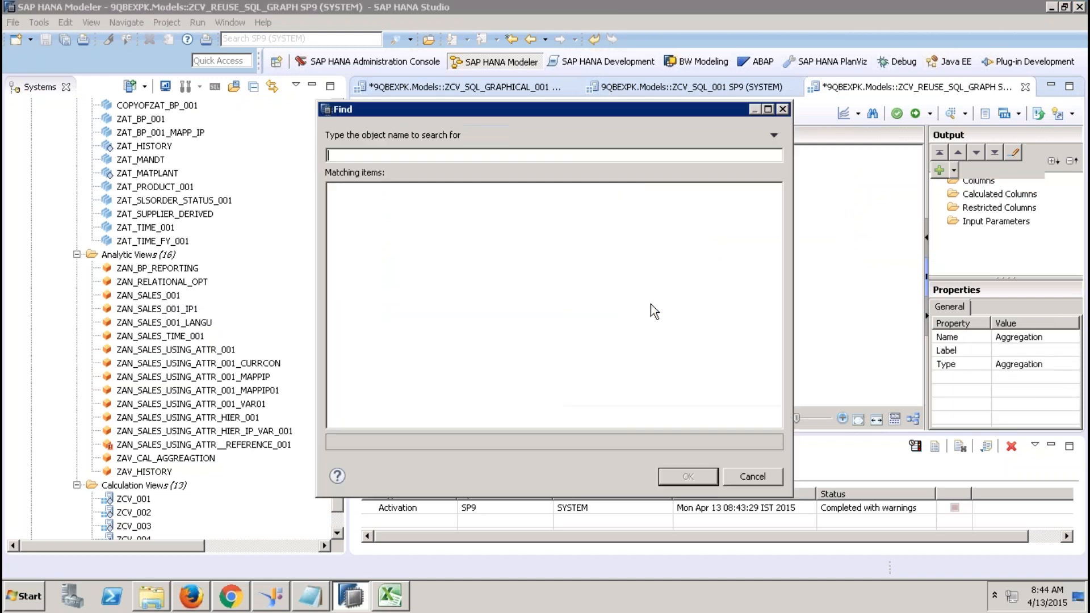
# Search 'TABLE_FUNC' and add TABLE_FUNCTION_ZCV_SQL_001 as the Aggregation node's input.
pyautogui.write('TABLE')
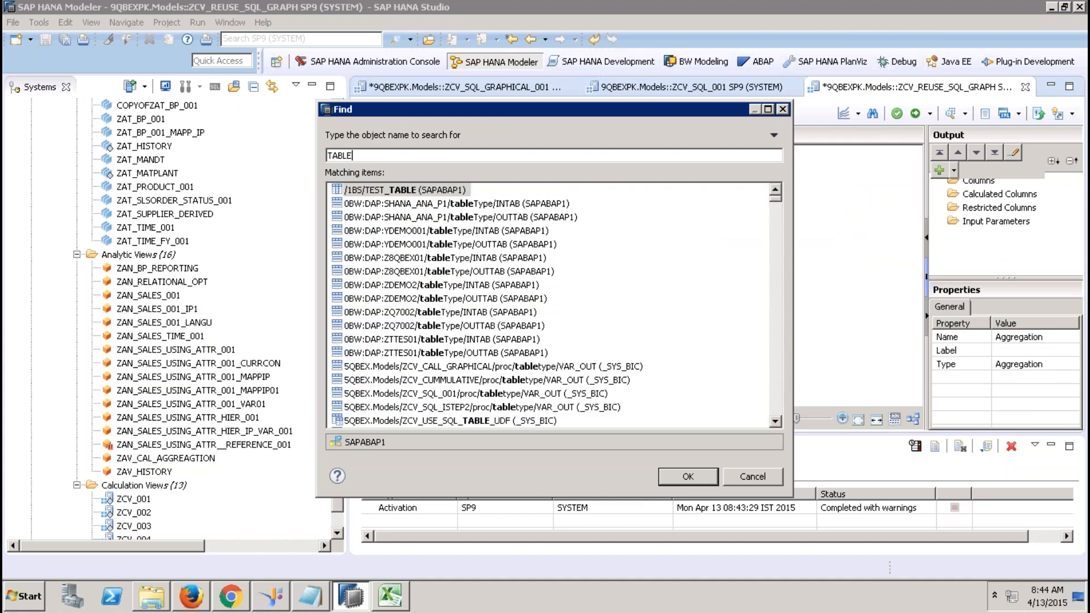
pyautogui.write('_FUNC')
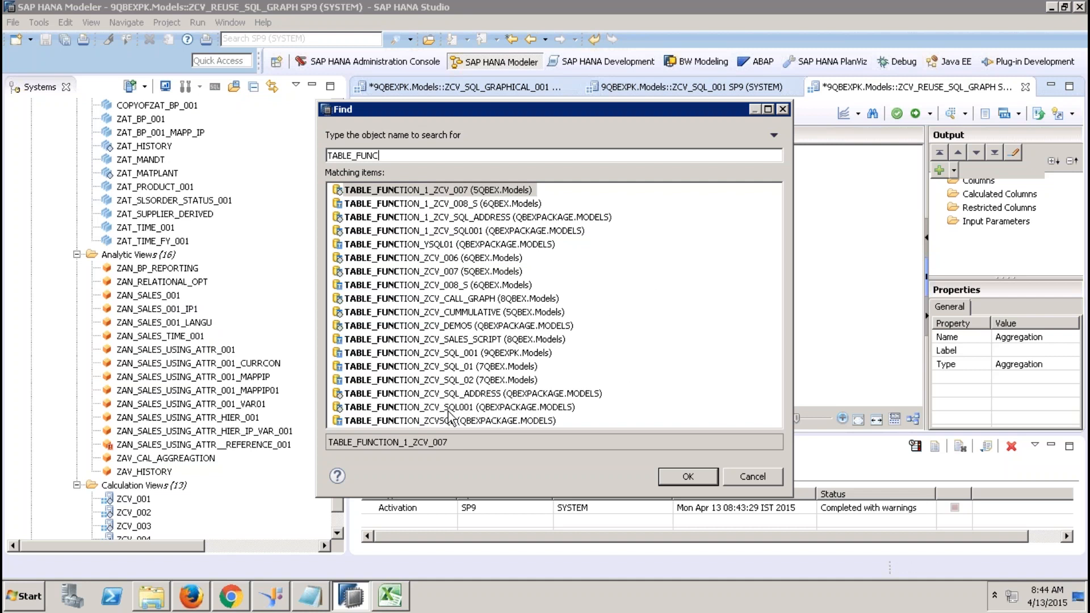
pyautogui.click(520, 353)
pyautogui.click(688, 477)
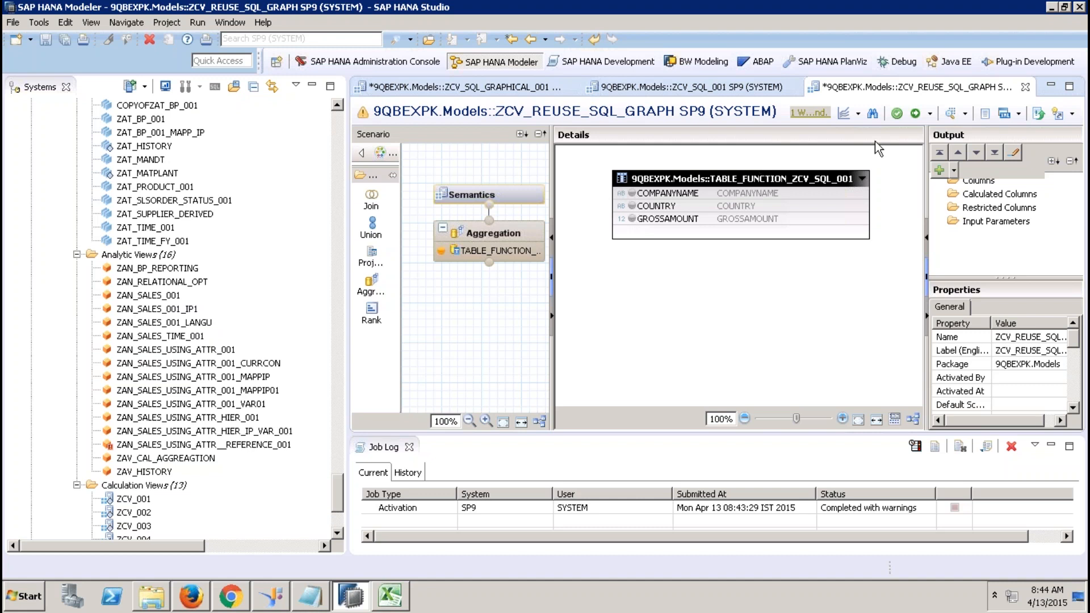
# Try activating the view, then add GROSSAMOUNT as an aggregated column.
pyautogui.click(916, 113)
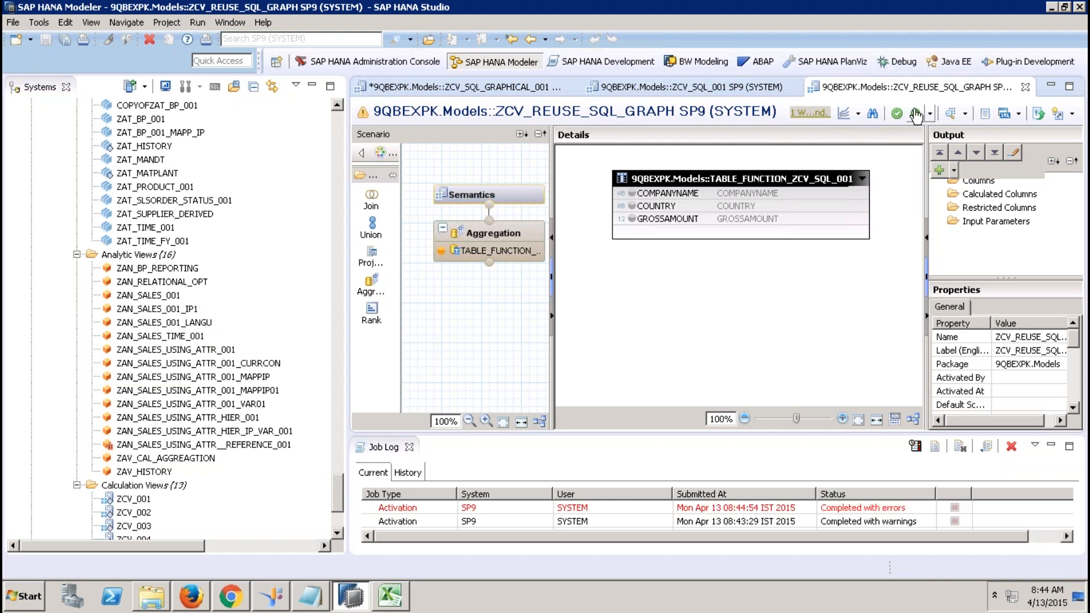
pyautogui.rightClick(744, 220)
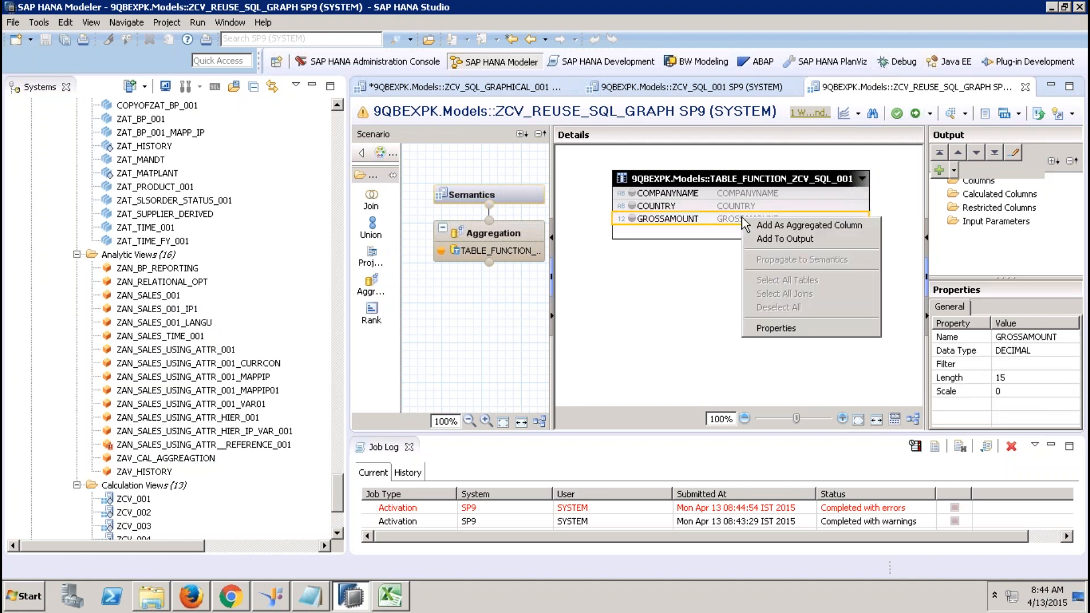
pyautogui.click(776, 226)
# Add COMPANYNAME and COUNTRY to the output and reactivate ZCV_REUSE_SQL_GRAPH from Semantics.
pyautogui.click(728, 196)
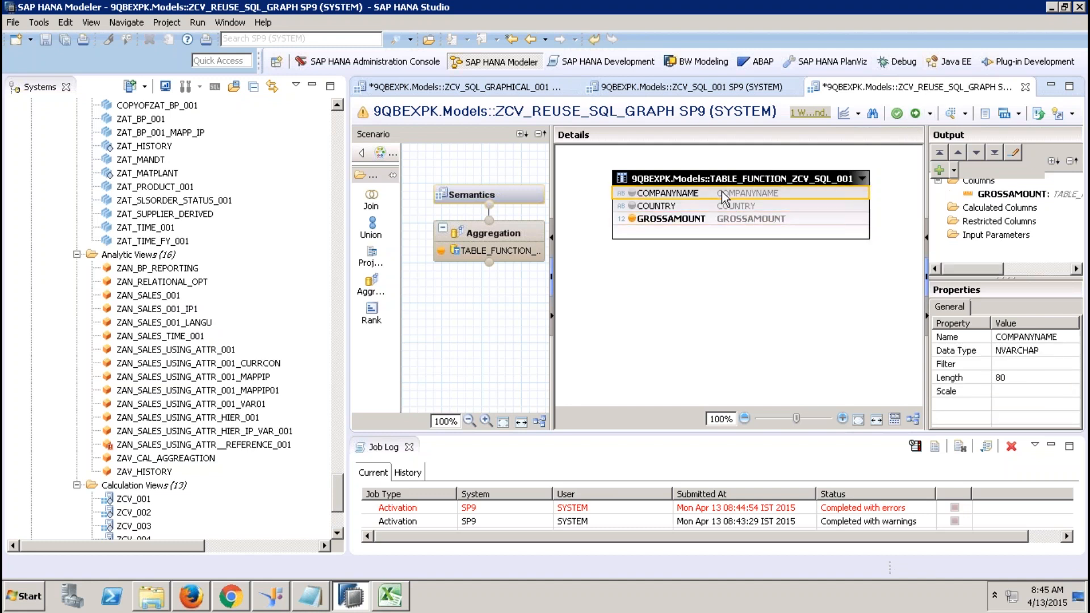
pyautogui.keyDown('ctrl'); pyautogui.click(727, 205); pyautogui.keyUp('ctrl')
pyautogui.rightClick(727, 206)
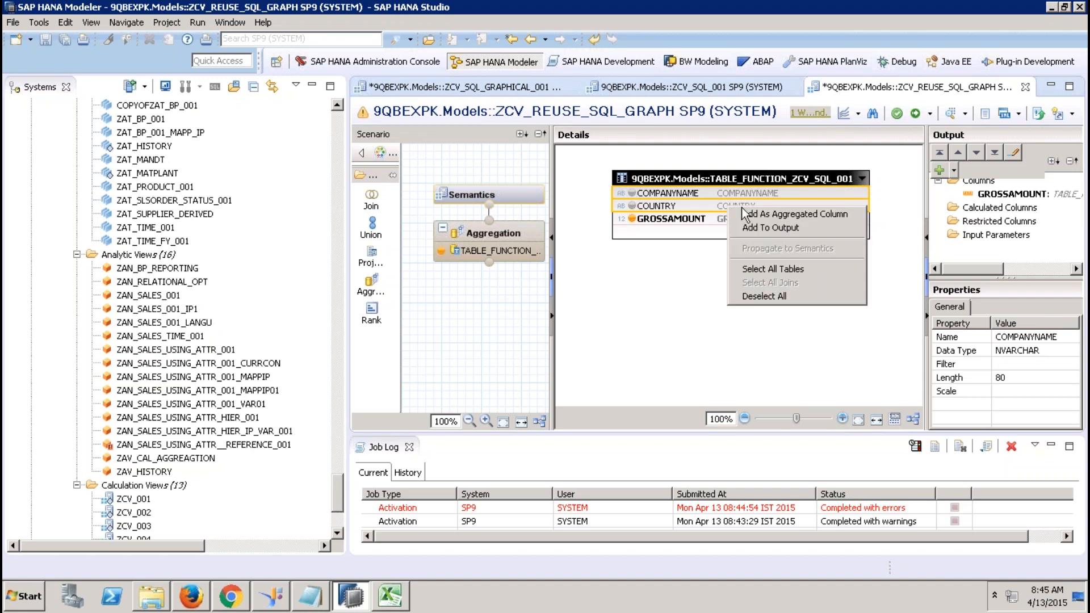
pyautogui.click(761, 225)
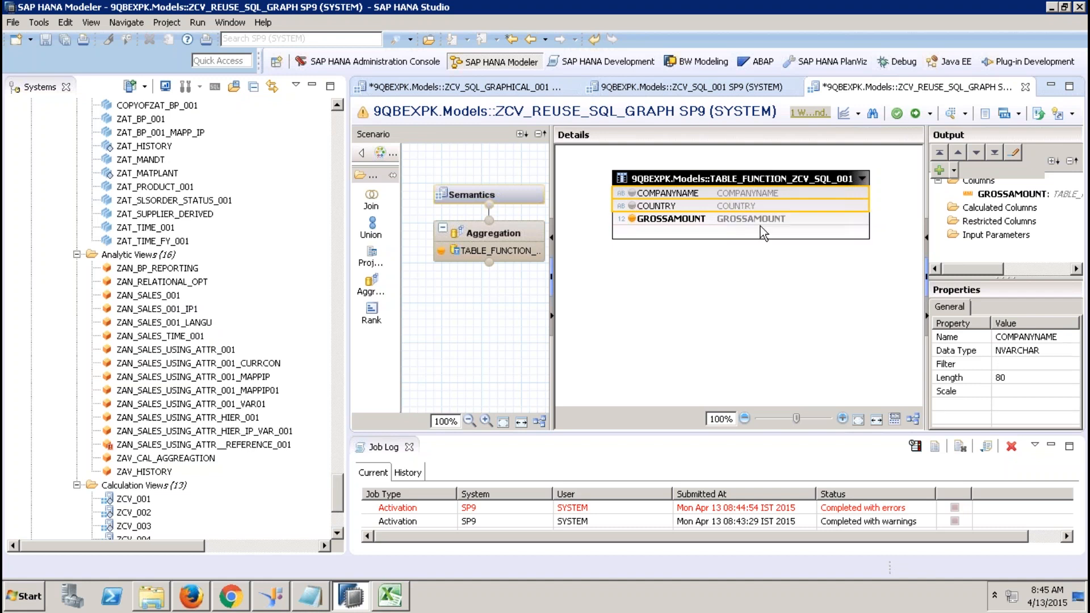
pyautogui.click(534, 195)
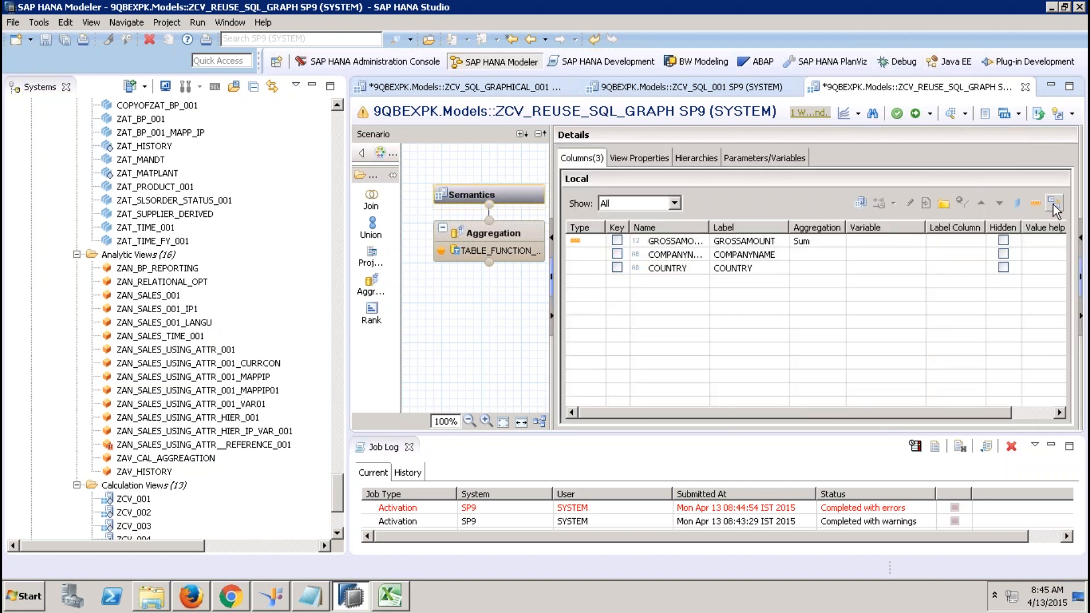
pyautogui.click(915, 113)
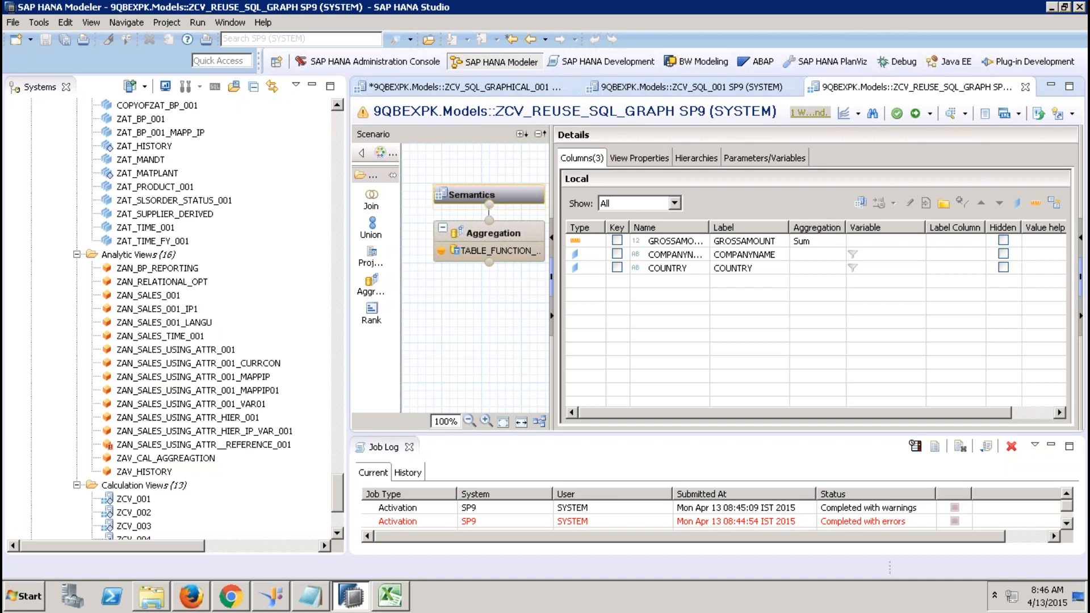
# Filter the catalog's Column Views folder to 'ZCV'.
pyautogui.click(681, 88)
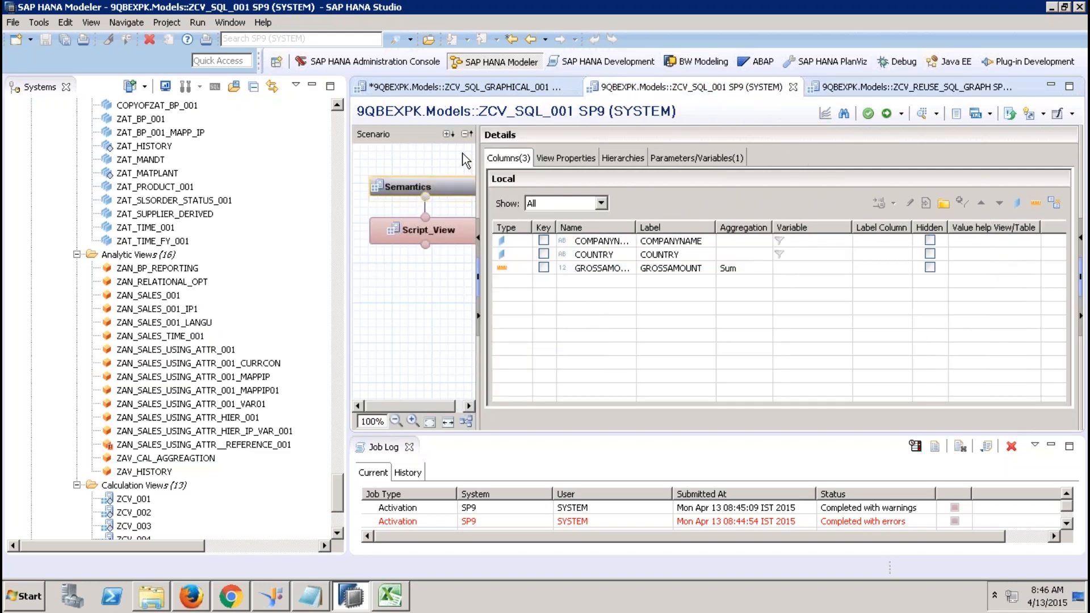
pyautogui.click(335, 135)
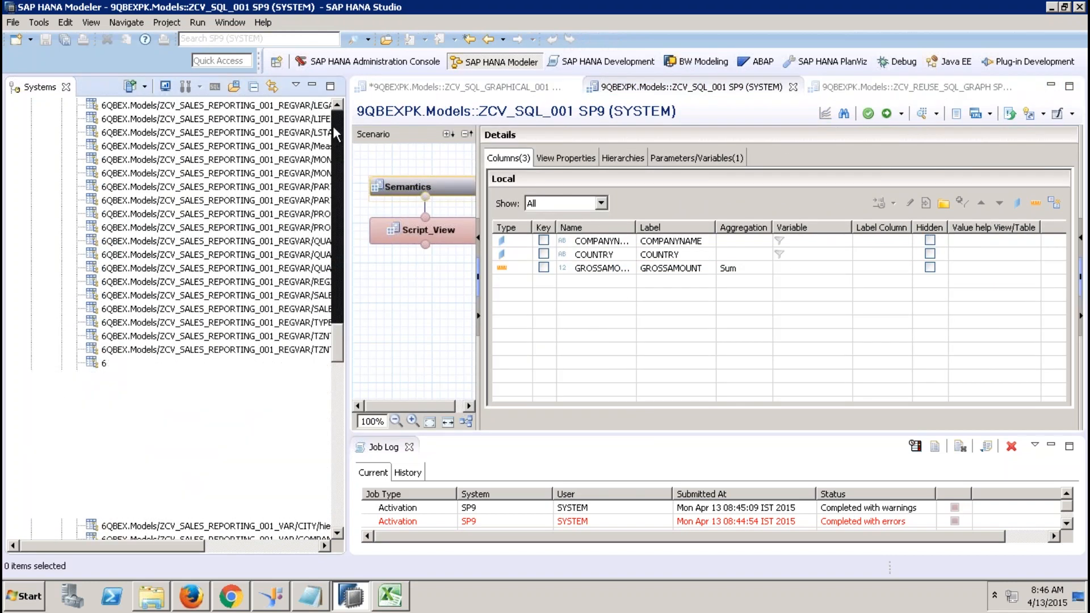
pyautogui.click(334, 131)
pyautogui.click(205, 175)
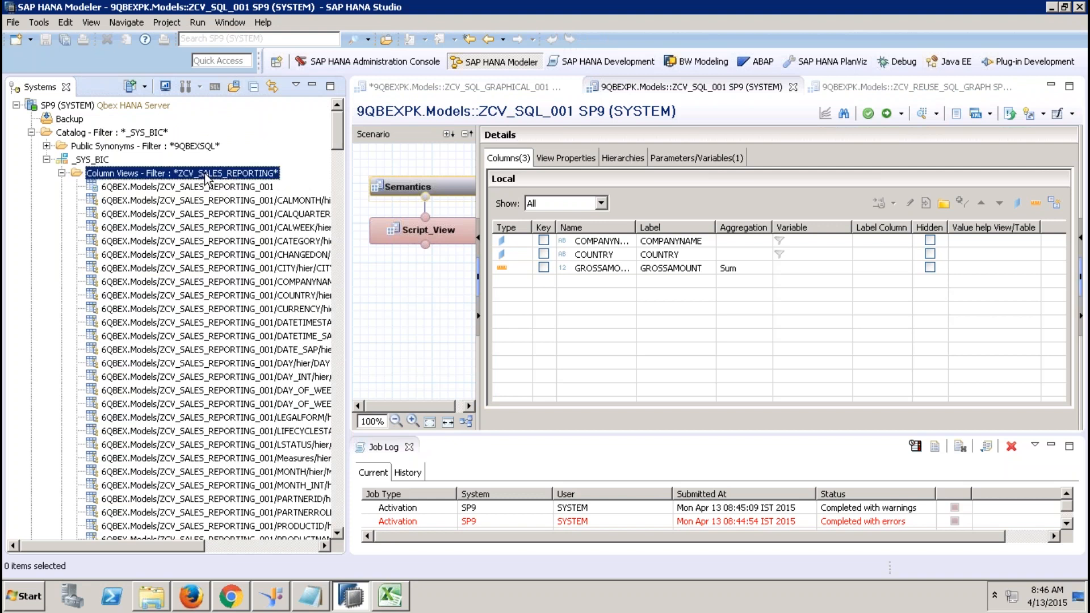
pyautogui.rightClick(238, 178)
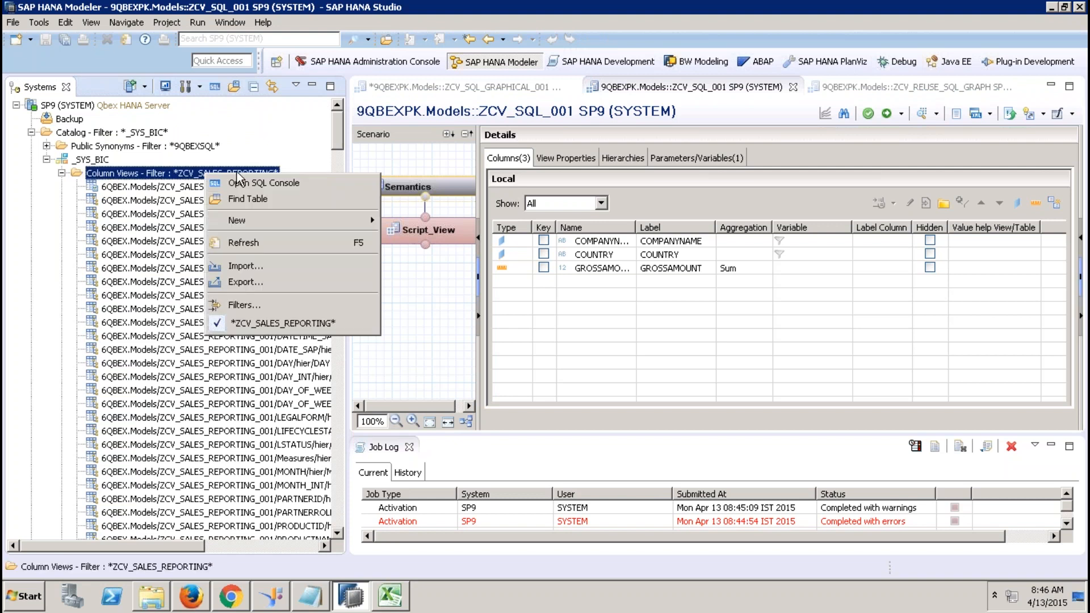
pyautogui.click(247, 307)
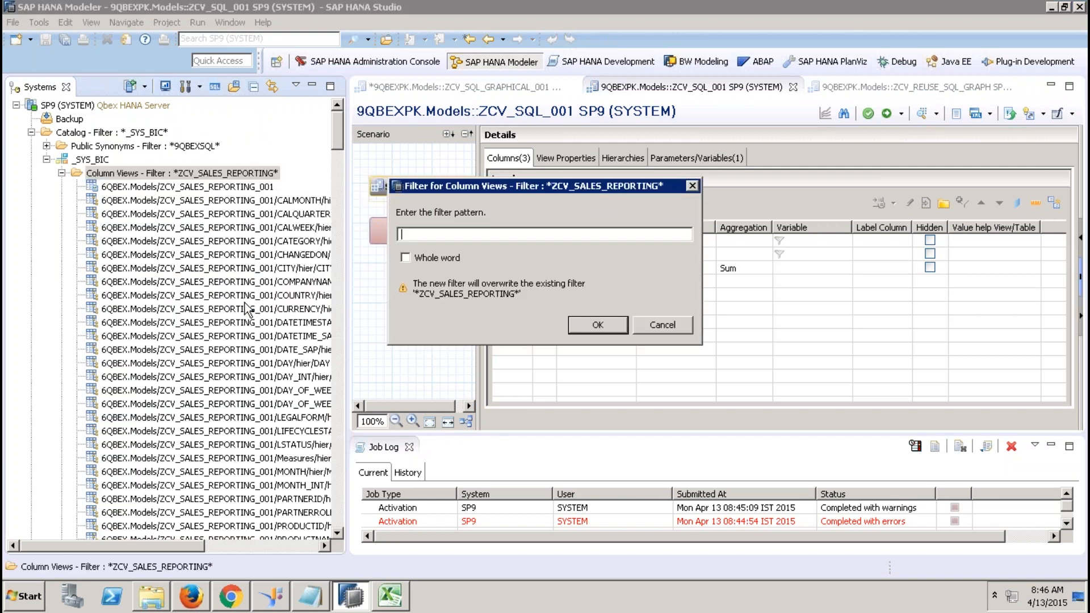
pyautogui.write('ZCV_SQL_001')
pyautogui.press('Return')
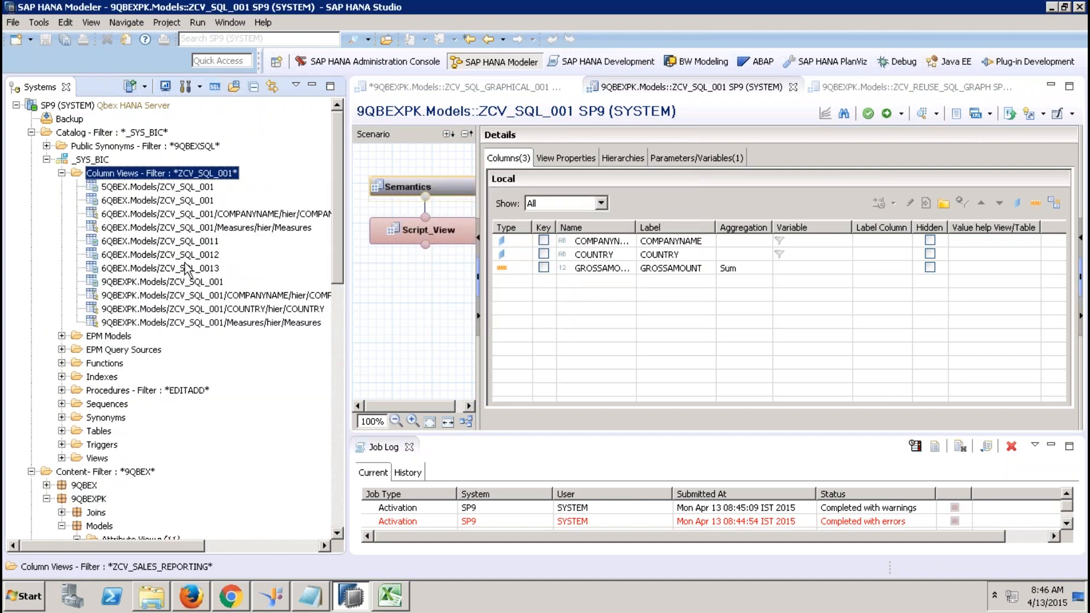
# Preview 9QBEXPK.Models/ZCV_SQL_001's data and dismiss the missing $$IP_YEAR$$ variable error.
pyautogui.click(176, 283)
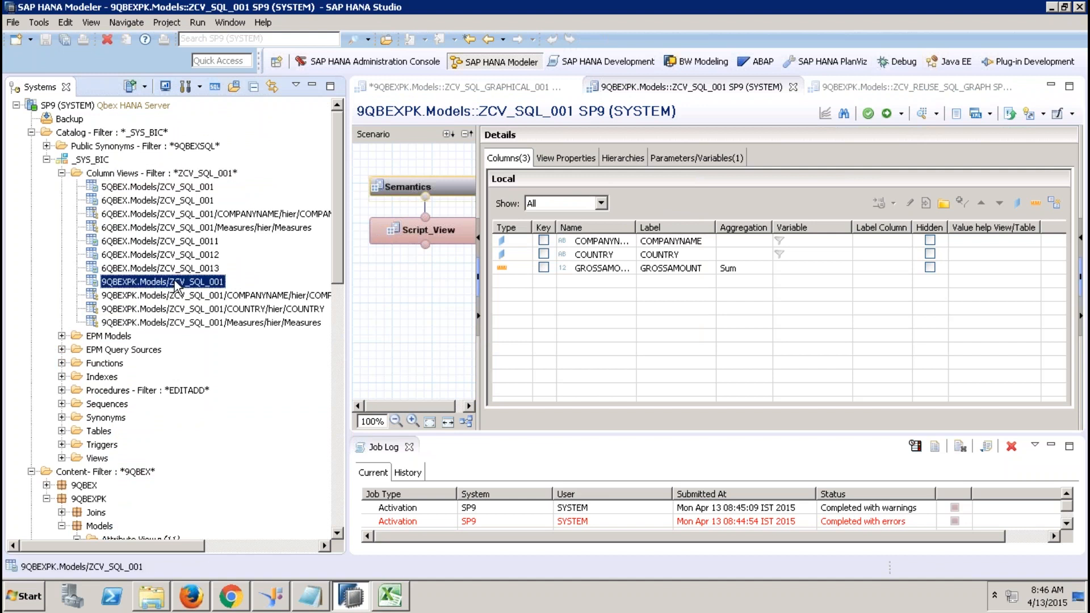
pyautogui.rightClick(176, 284)
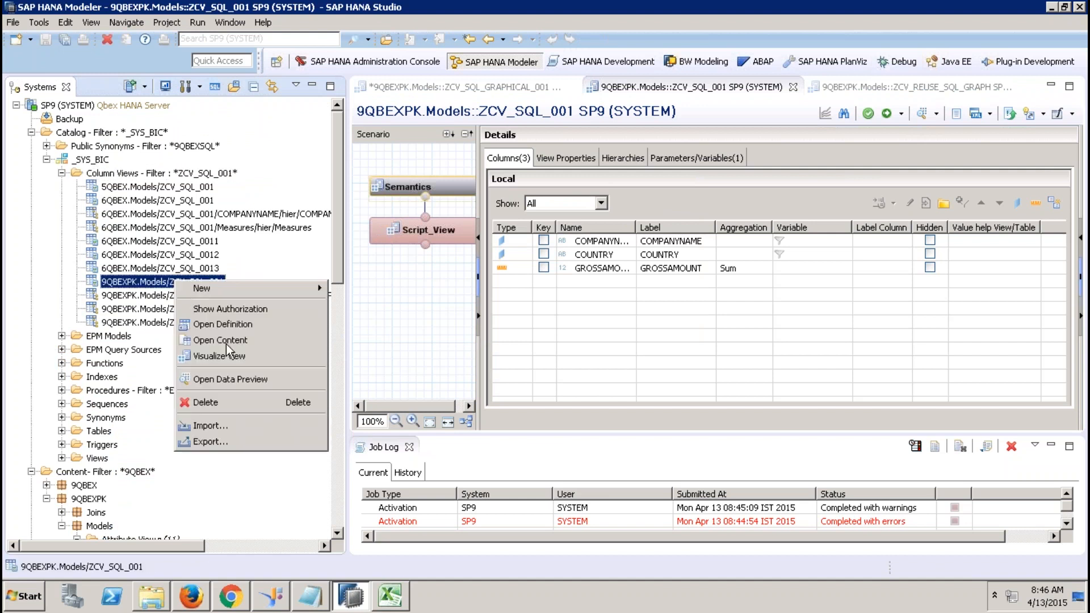
pyautogui.click(233, 375)
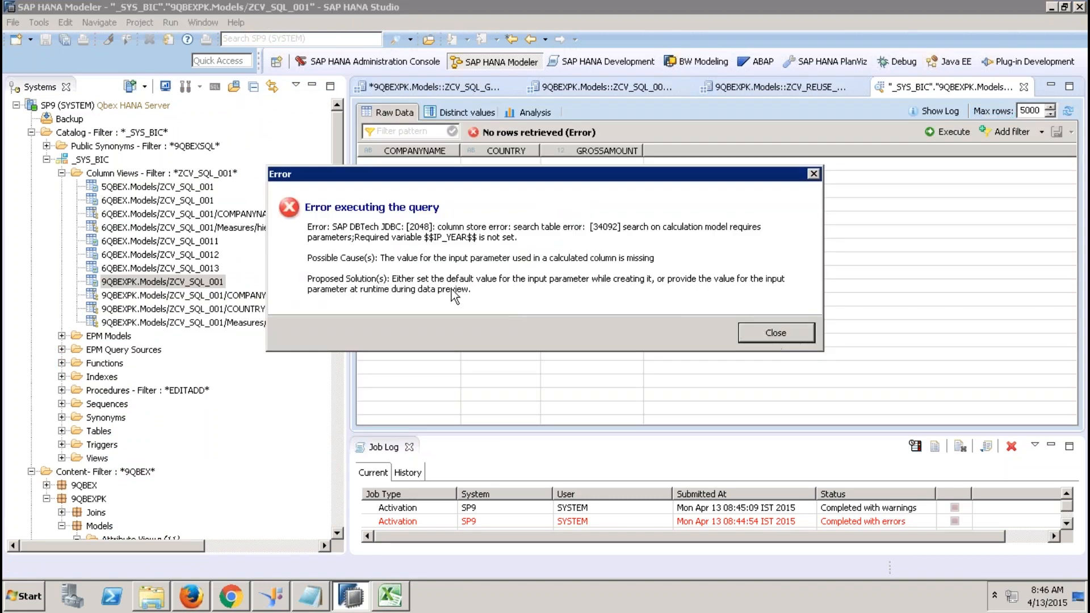
pyautogui.moveTo(425, 238); pyautogui.dragTo(486, 237)
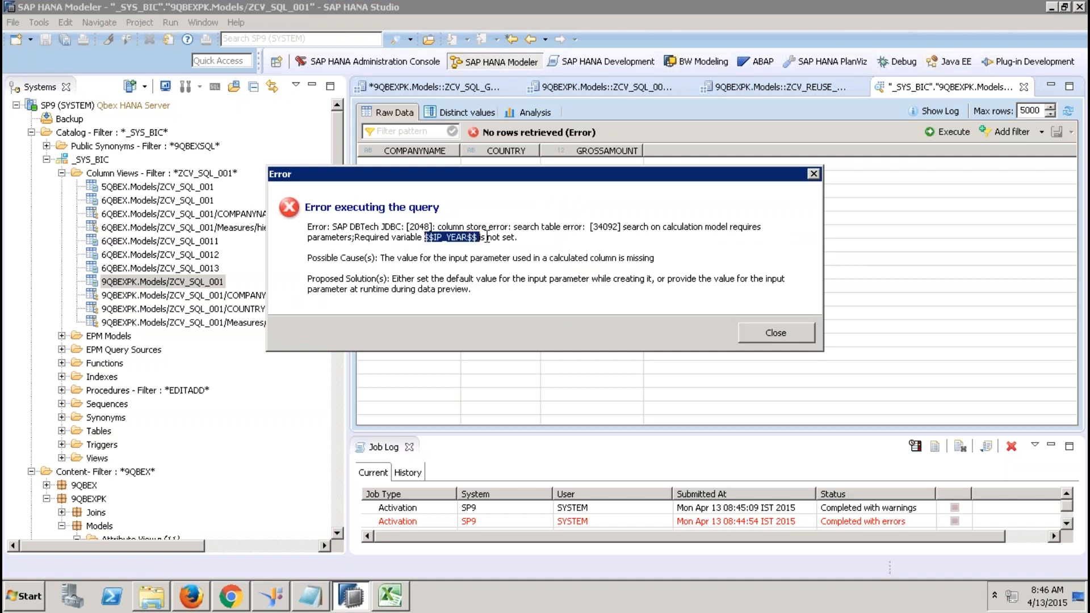
pyautogui.click(792, 332)
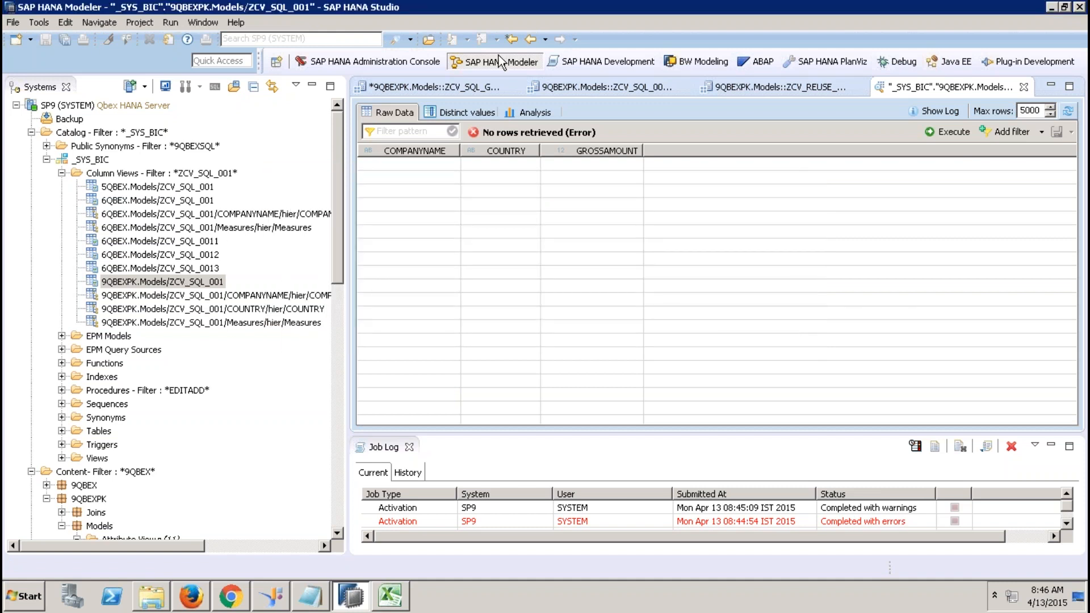
# Delete TABLE_FUNCTION_ZCV_SQL_001 from Aggregation and drag in the 9QBEXPK.Models/ZCV_SQL_001 column view.
pyautogui.click(552, 90)
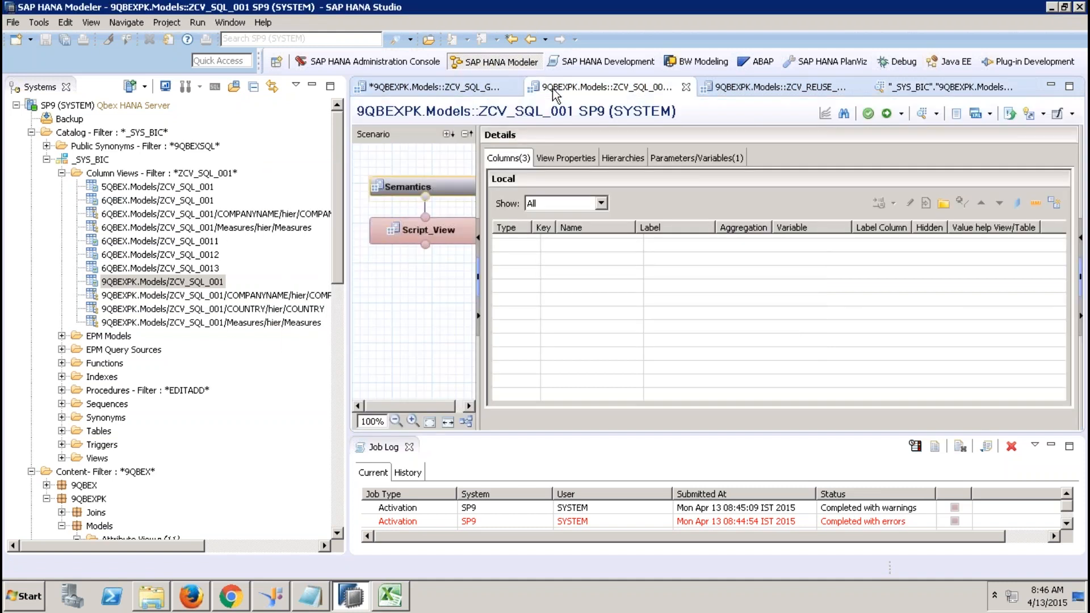
pyautogui.click(755, 89)
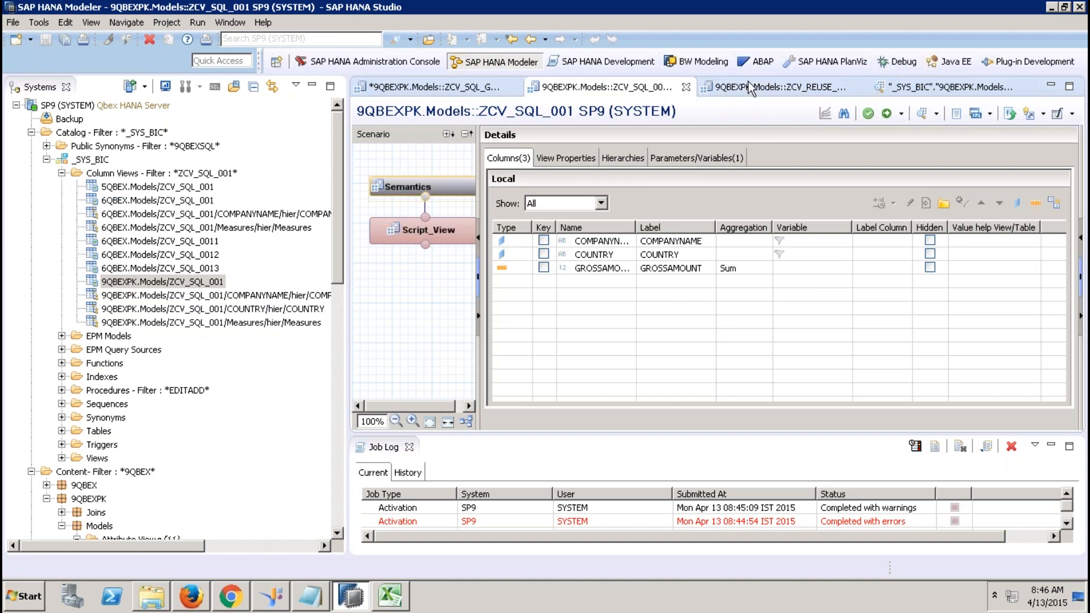
pyautogui.click(523, 231)
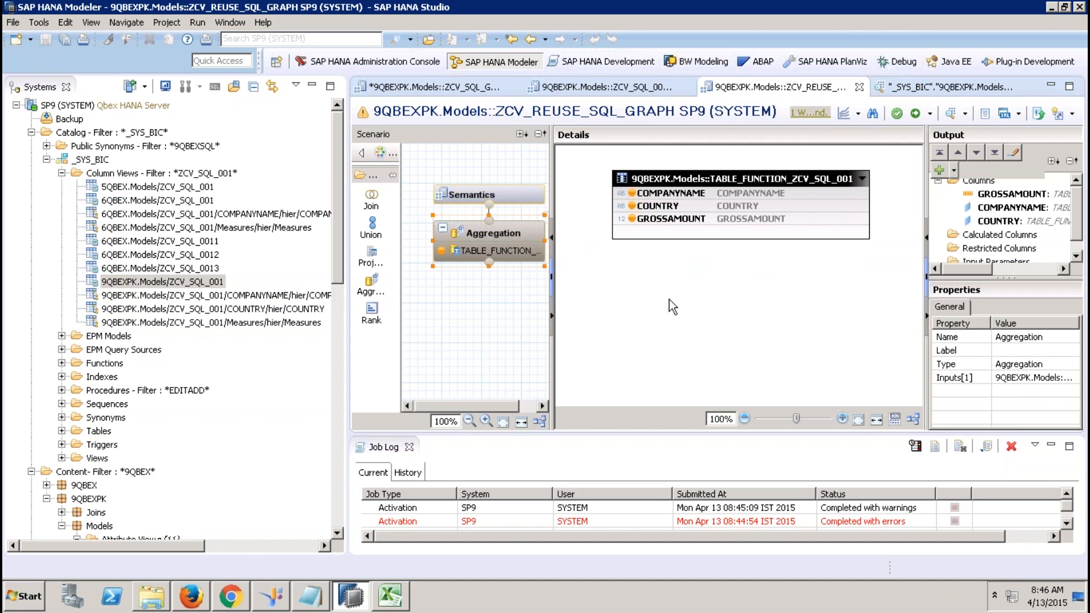
pyautogui.rightClick(670, 300)
pyautogui.click(607, 308)
pyautogui.click(625, 230)
pyautogui.press('Delete')
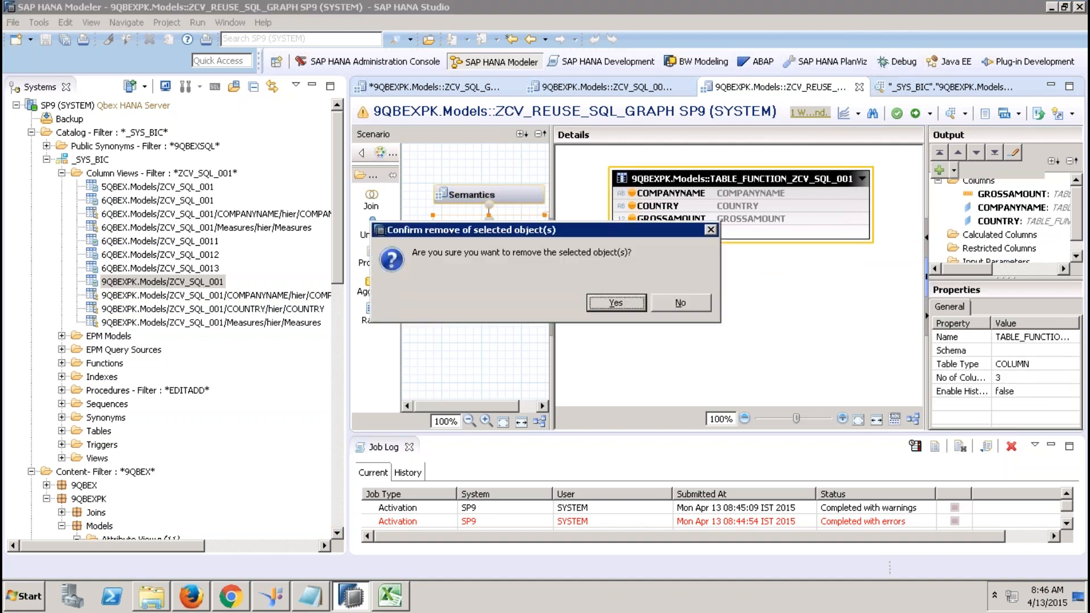
pyautogui.click(636, 307)
pyautogui.rightClick(641, 229)
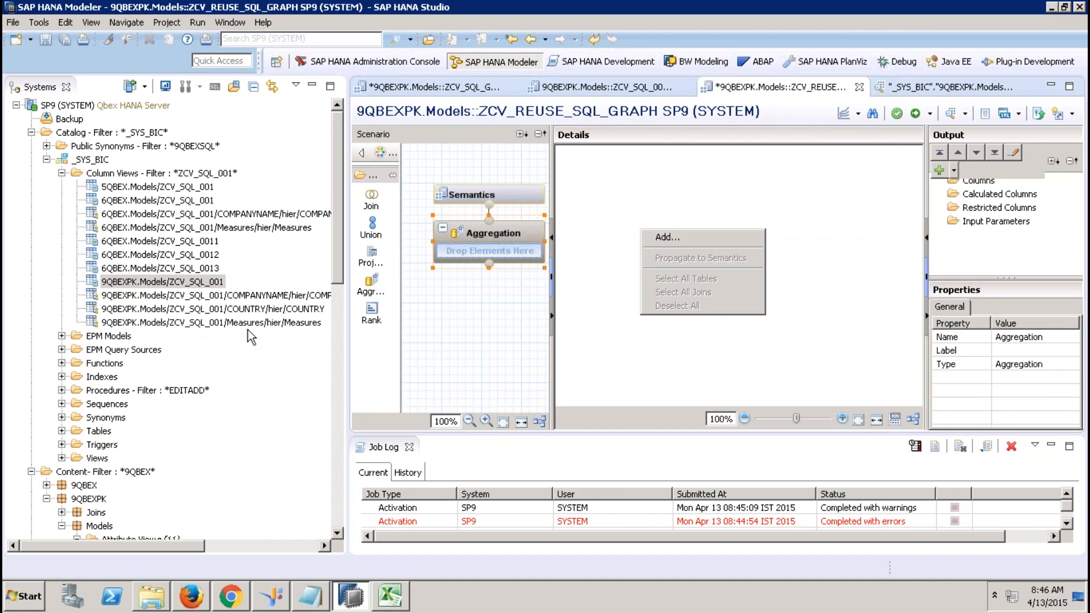
pyautogui.moveTo(208, 283); pyautogui.dragTo(484, 252)
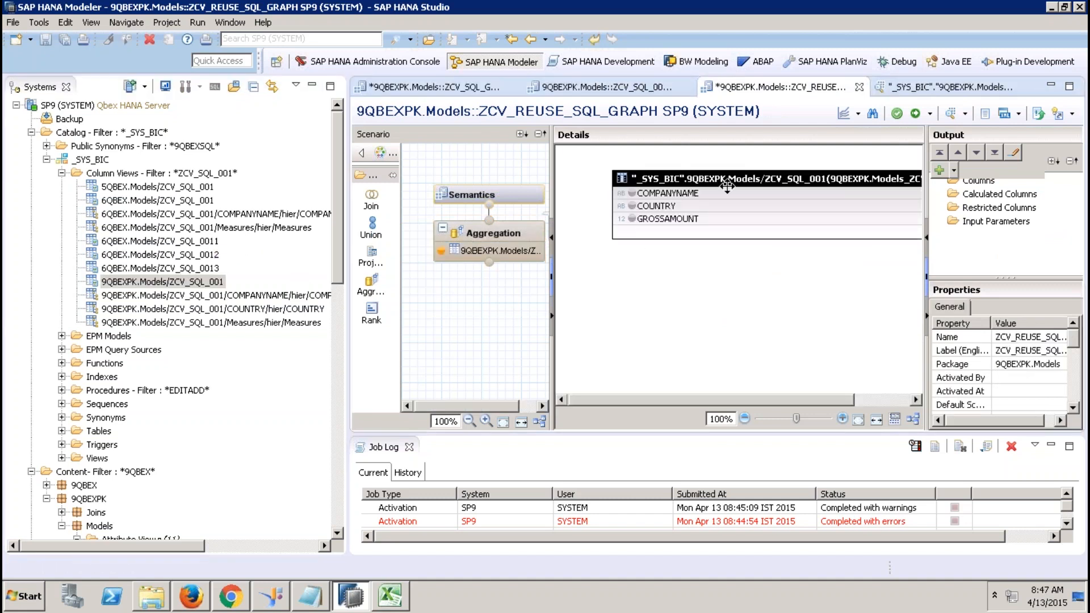
# Add GROSSAMOUNT as an aggregated column and COMPANYNAME and COUNTRY to the output.
pyautogui.rightClick(669, 223)
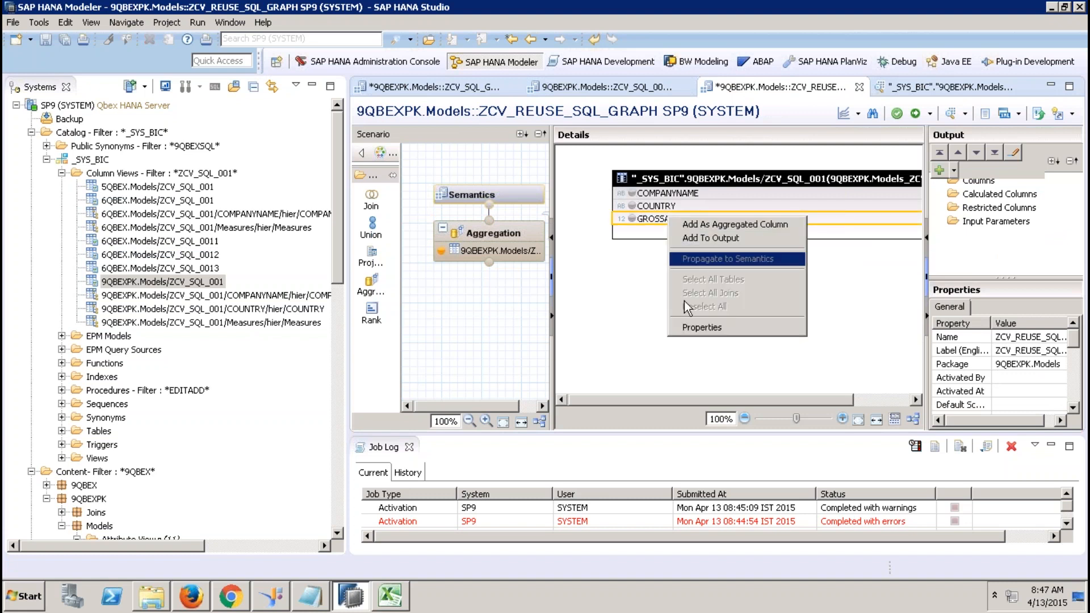
pyautogui.click(732, 224)
pyautogui.click(698, 194)
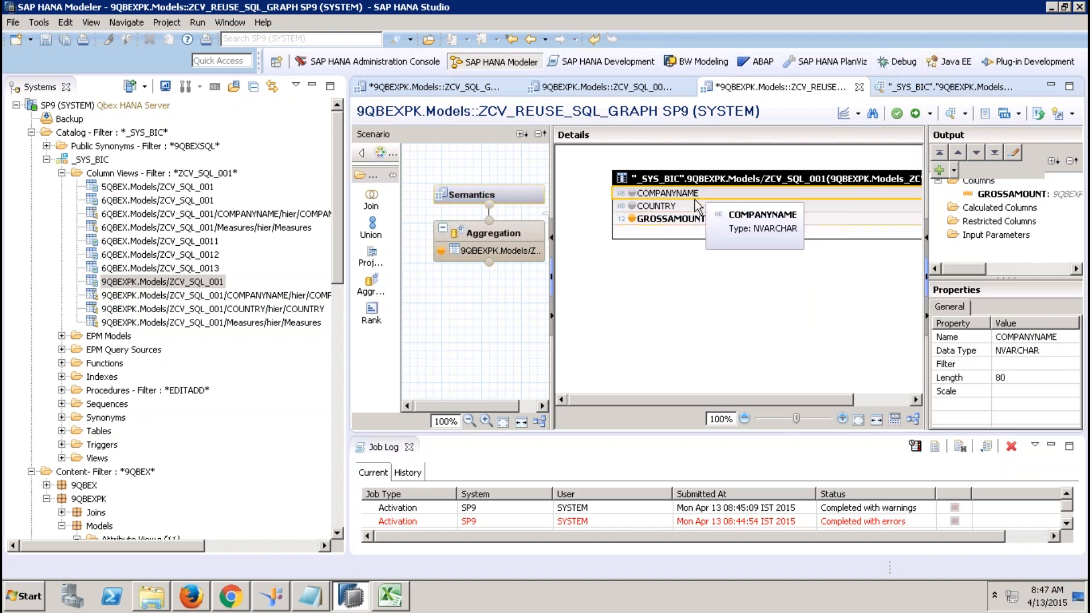
pyautogui.keyDown('ctrl'); pyautogui.click(699, 208); pyautogui.keyUp('ctrl')
pyautogui.rightClick(699, 211)
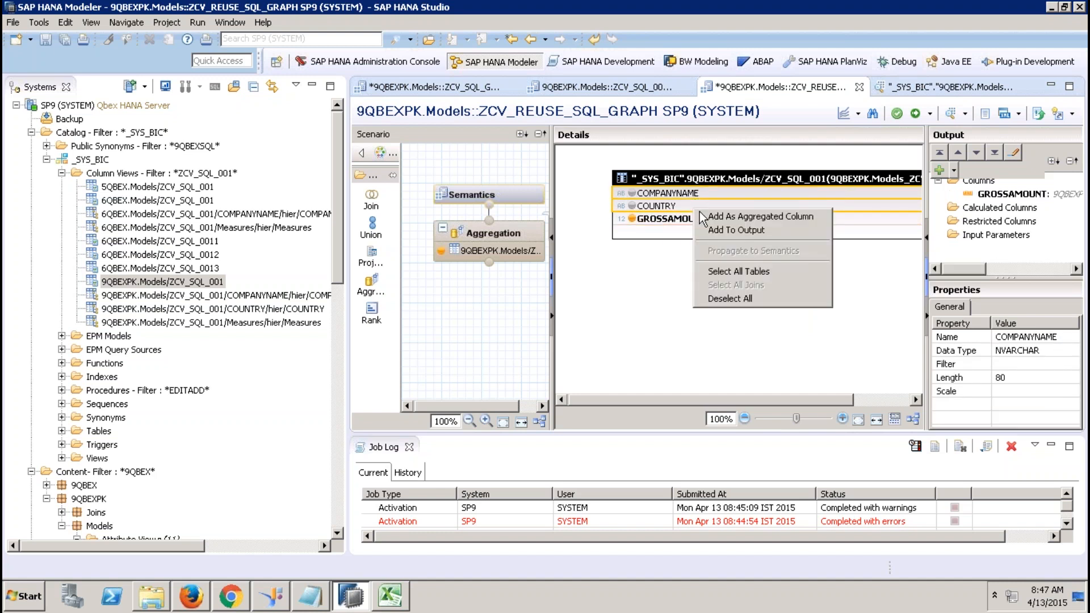
pyautogui.click(734, 230)
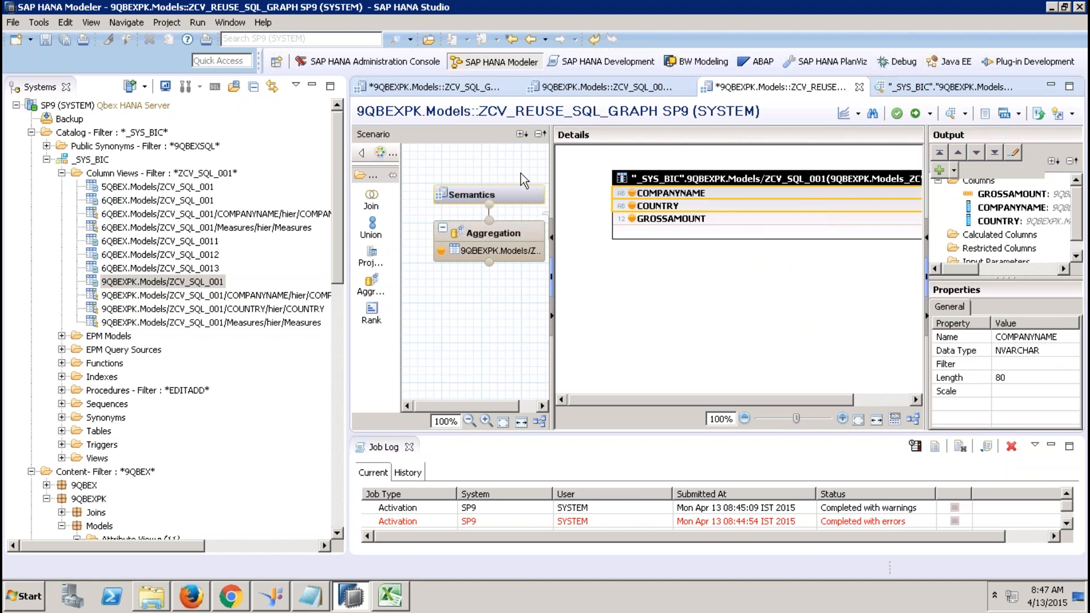
# Activate ZCV_REUSE_SQL_GRAPH from Semantics and check its raw data preview.
pyautogui.click(523, 194)
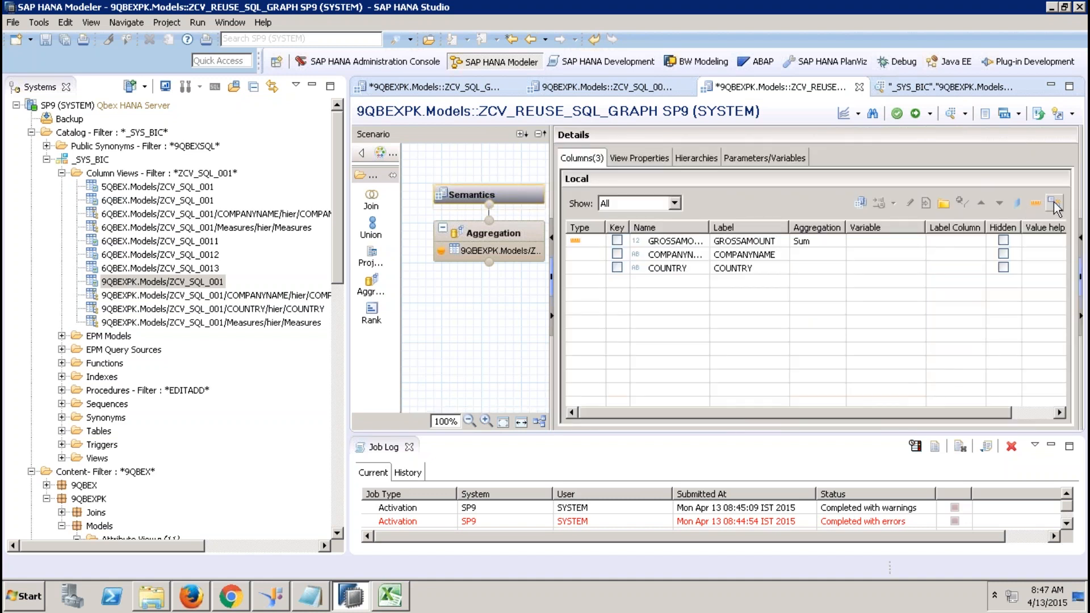
pyautogui.click(915, 115)
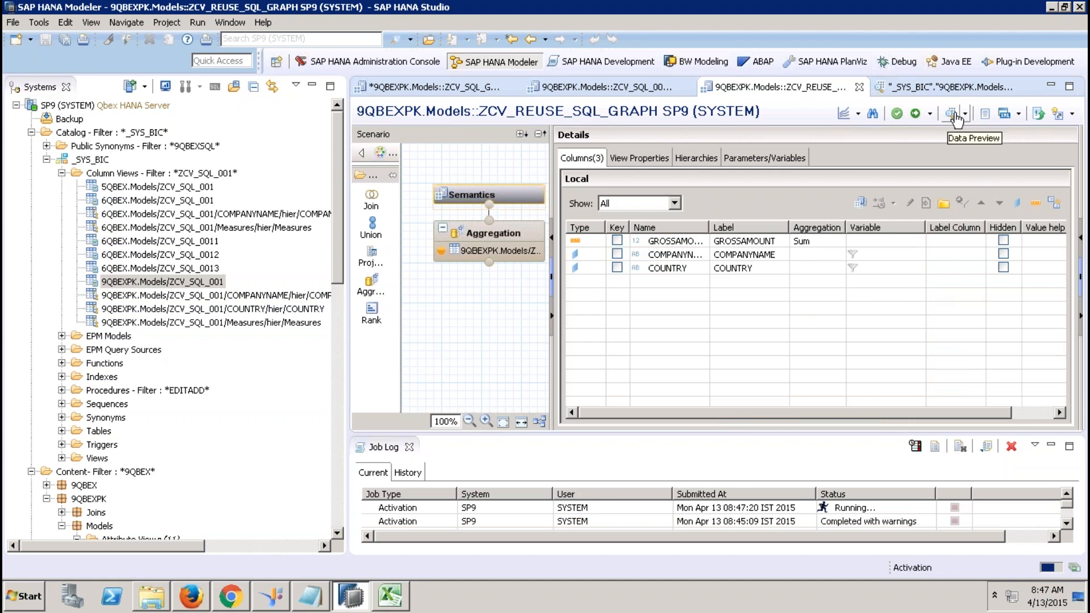
pyautogui.click(952, 115)
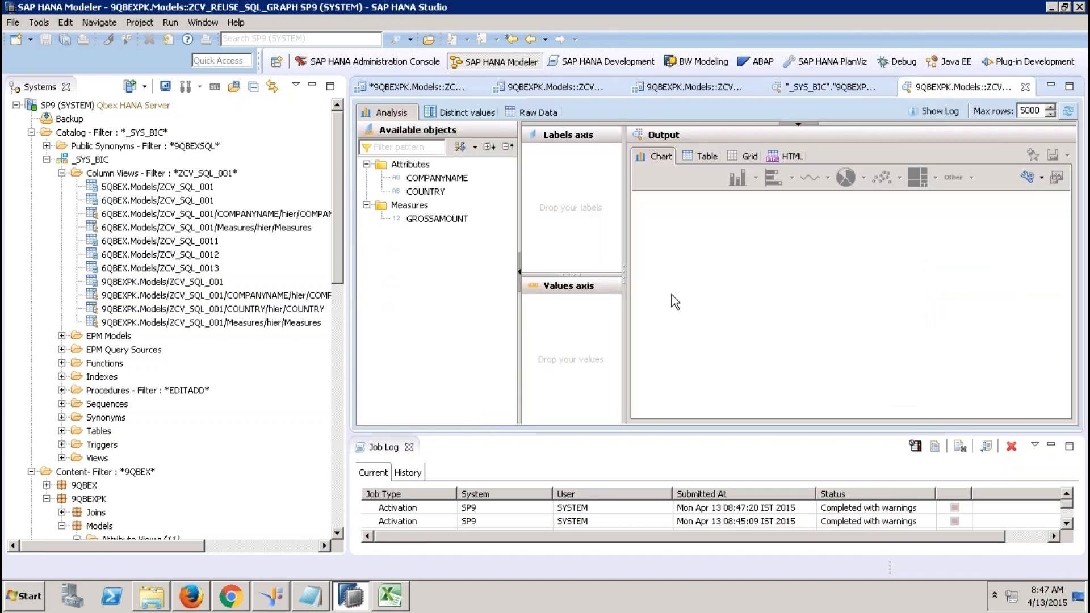
pyautogui.click(537, 113)
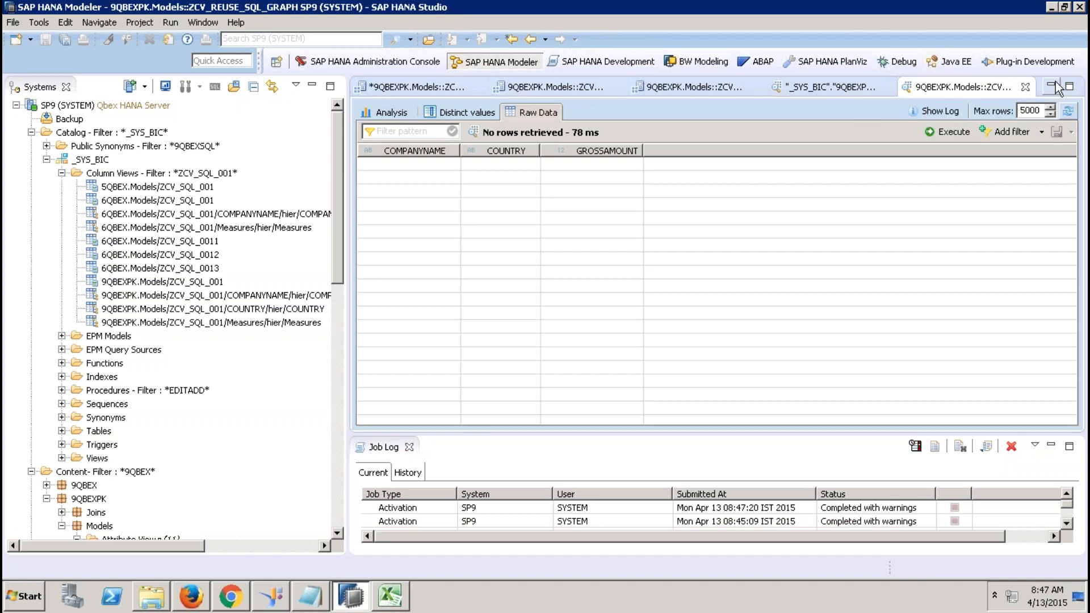
pyautogui.click(1025, 87)
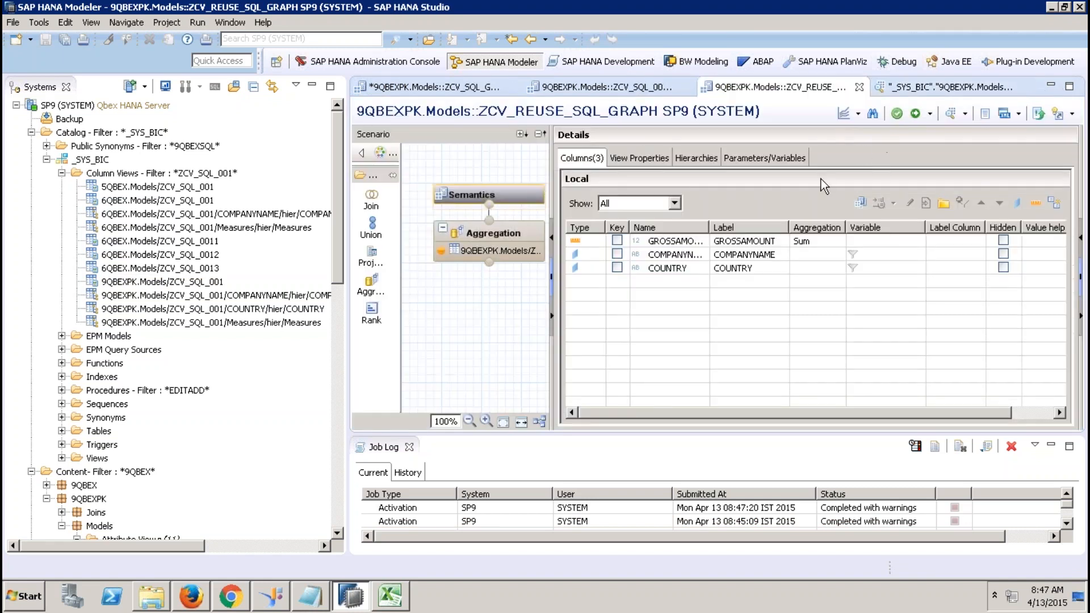
# Create input parameter IP_YEAR of type VARCHAR with length 4.
pyautogui.click(759, 157)
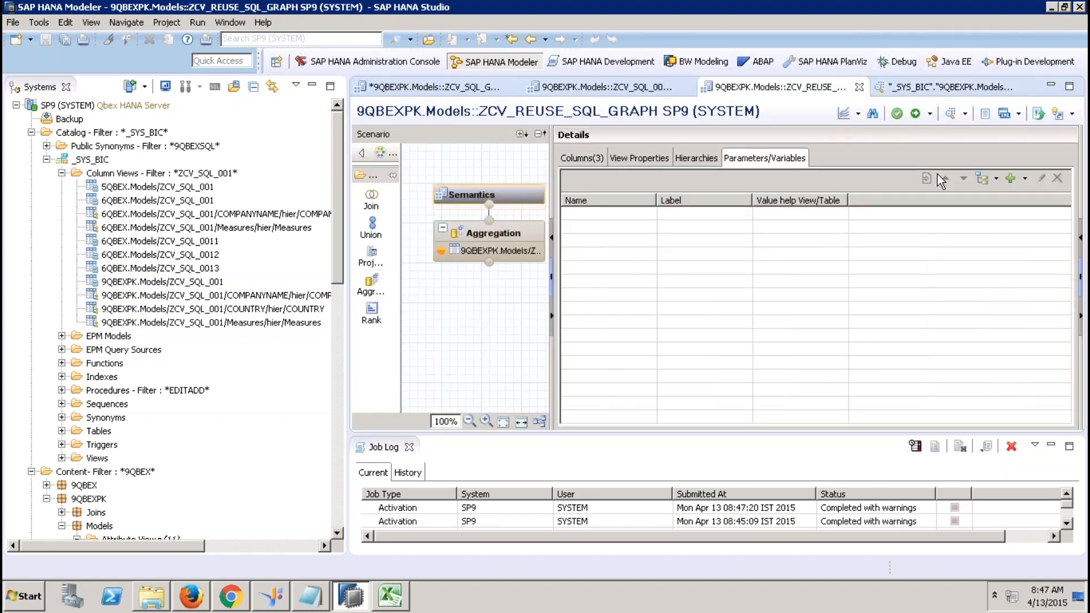
pyautogui.click(1023, 179)
pyautogui.click(1014, 210)
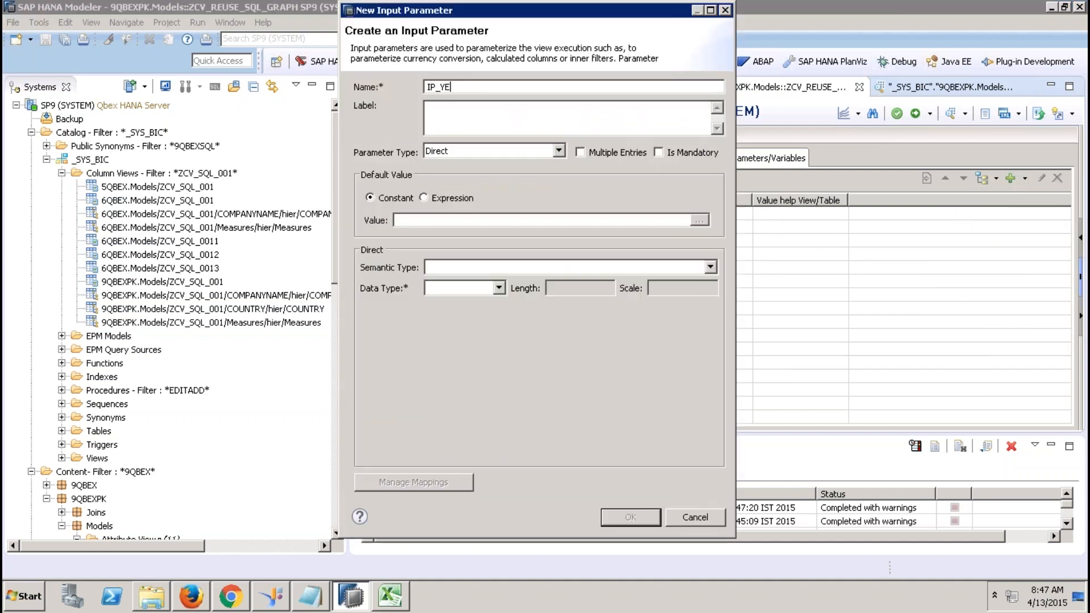
pyautogui.press('Tab')
pyautogui.click(499, 287)
pyautogui.click(477, 304)
pyautogui.click(566, 288)
pyautogui.write('4')
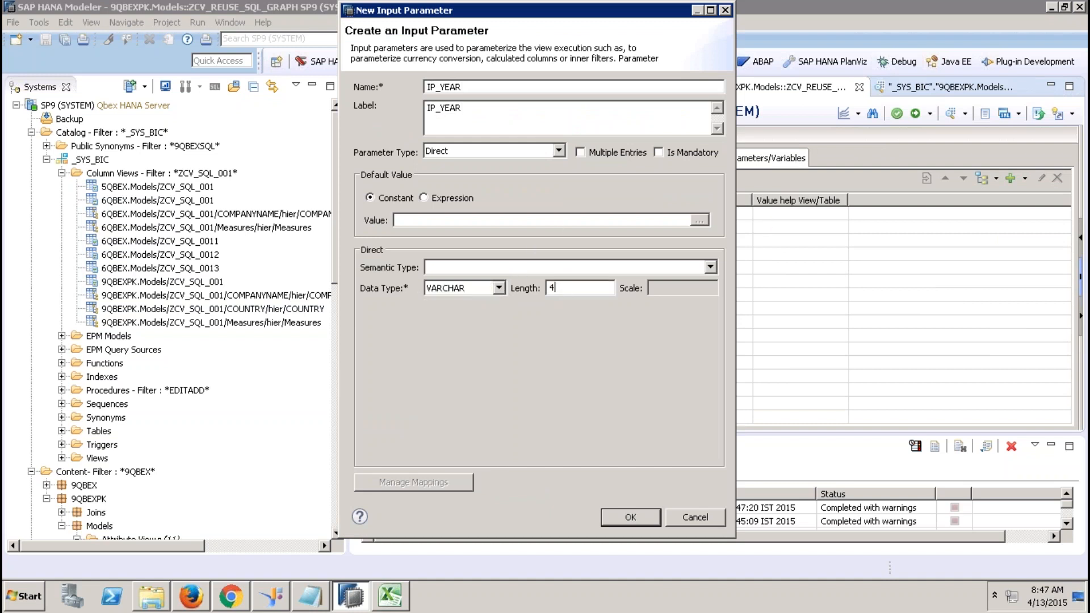
pyautogui.click(631, 517)
# Activate the view, check its raw data preview, then inspect the Aggregation node.
pyautogui.click(915, 115)
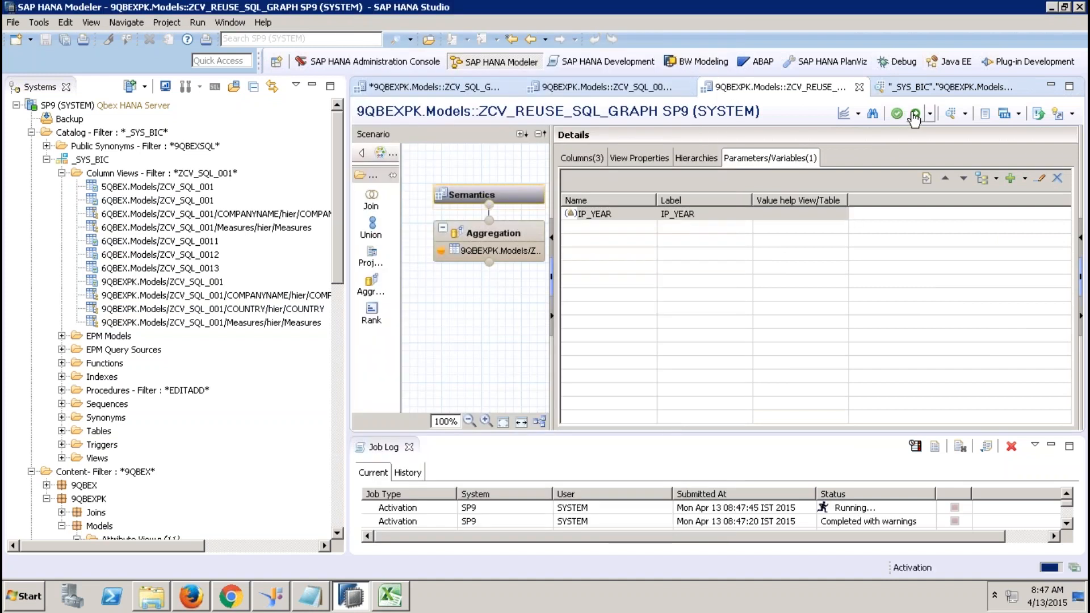
pyautogui.click(949, 114)
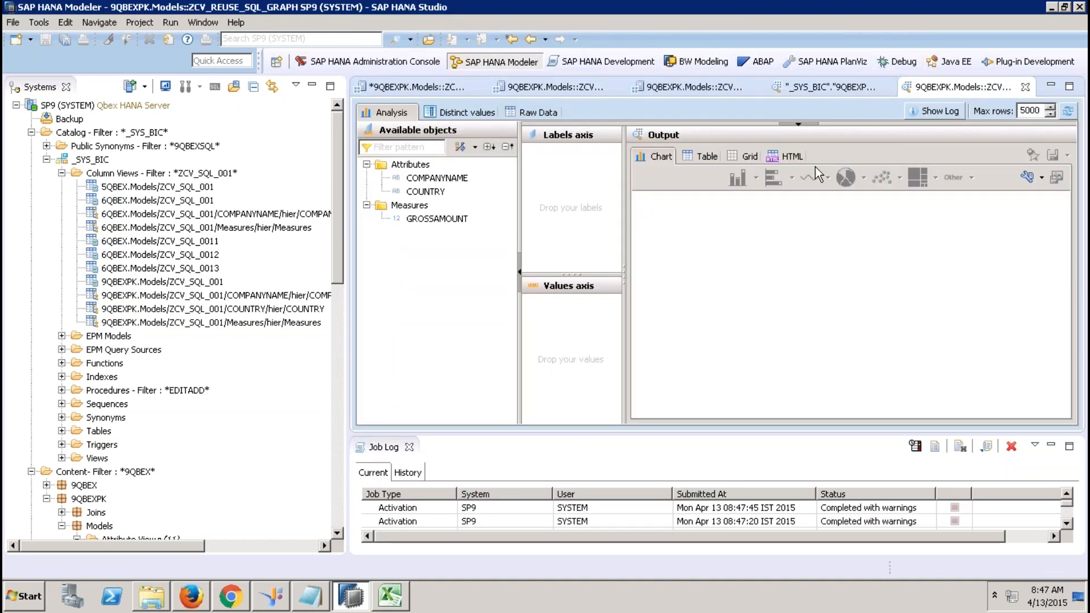
pyautogui.click(538, 111)
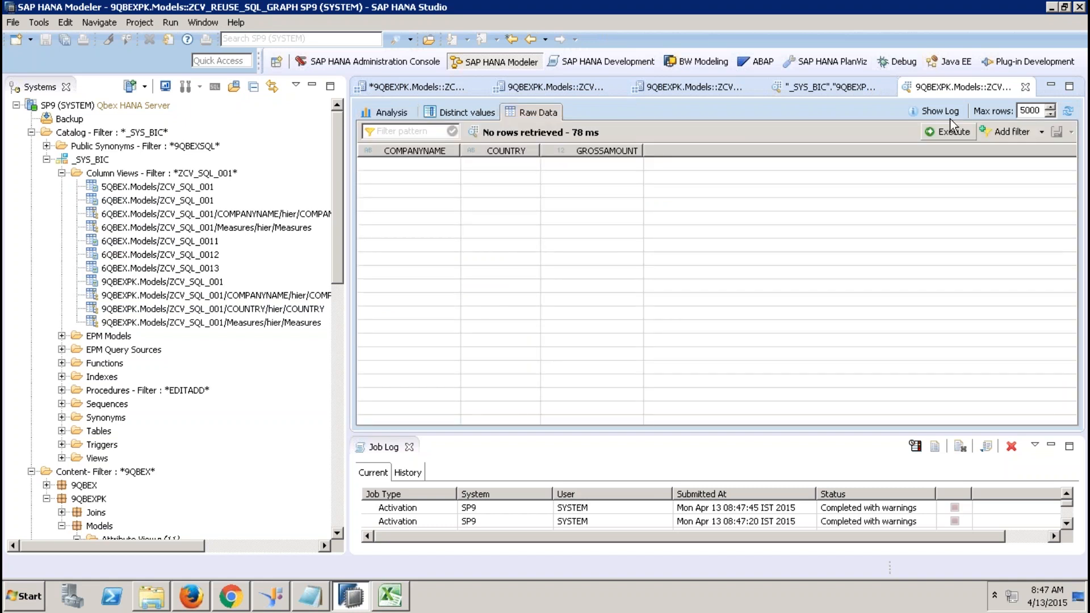
pyautogui.click(1026, 87)
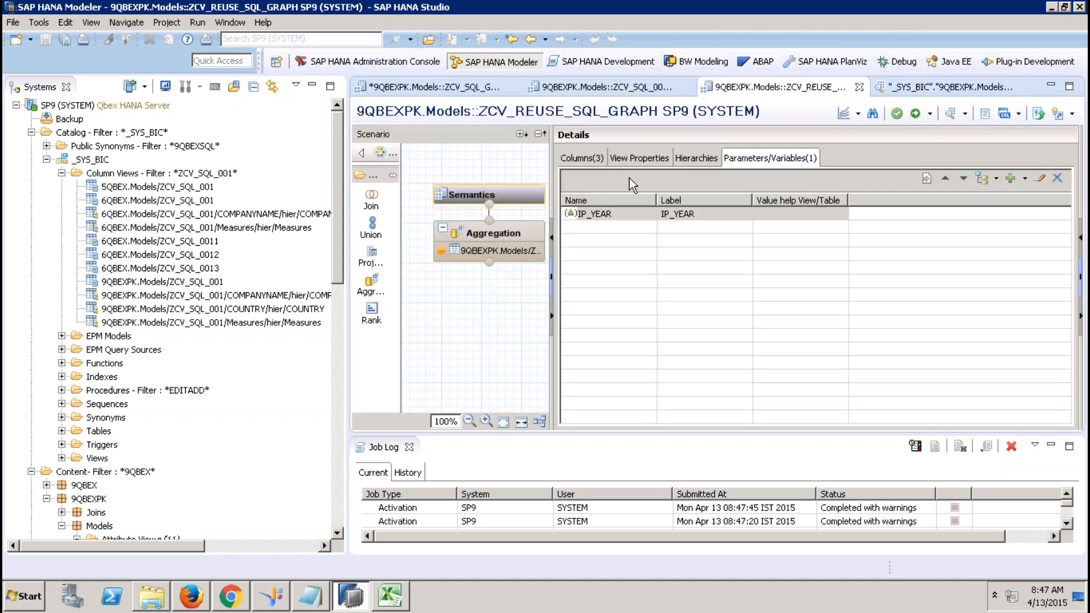
pyautogui.click(514, 234)
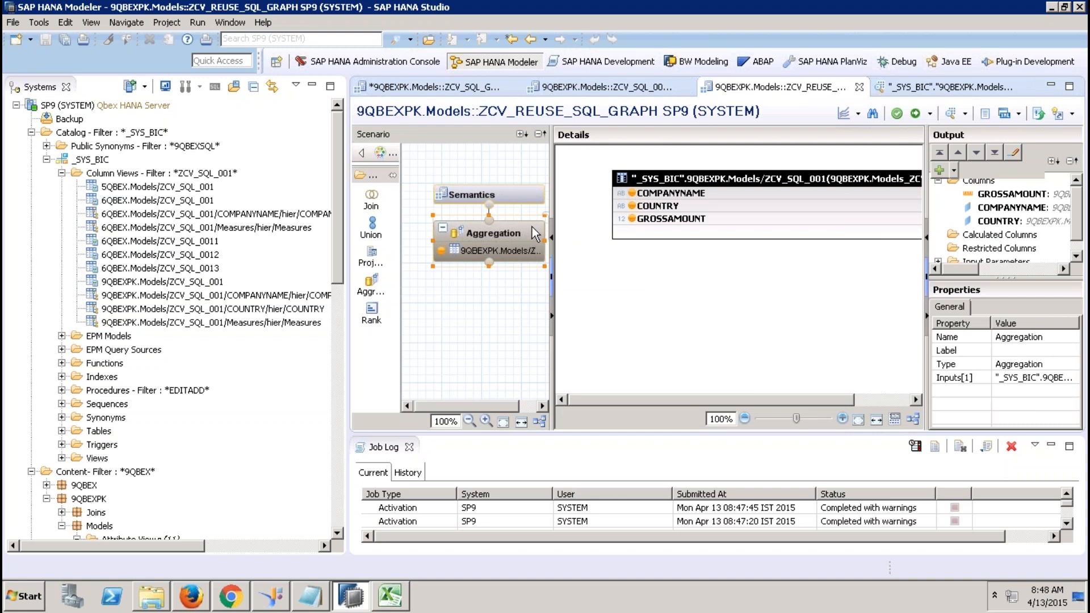
# Preview ZCV_SQL_GRAPHICAL_001 raw data with IP_YEAR 2012 (16 rows), then return to ZCV_REUSE_SQL_GRAPH.
pyautogui.click(432, 87)
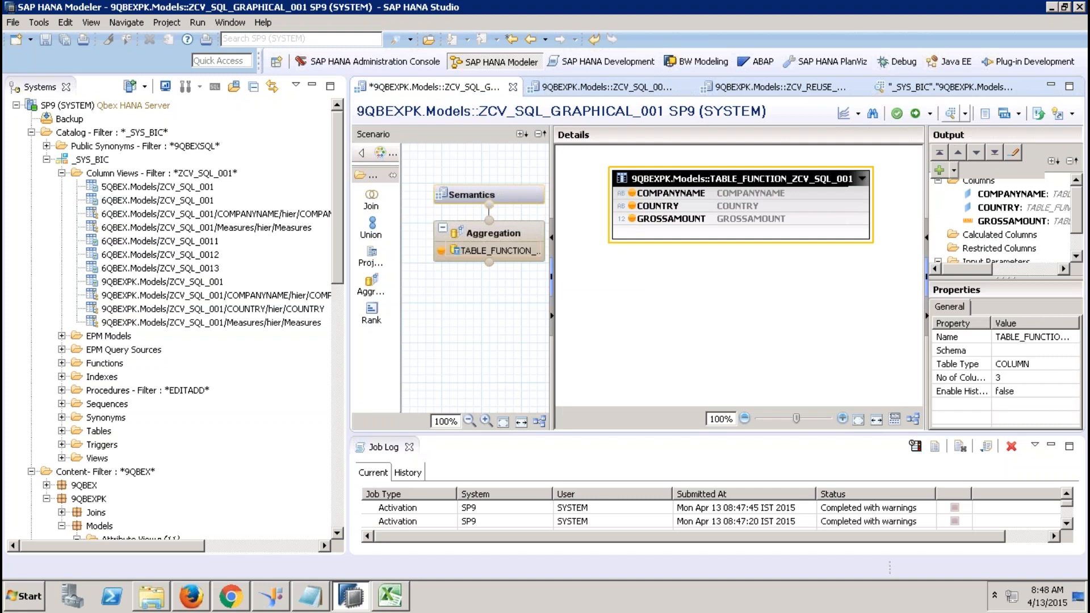
pyautogui.click(938, 115)
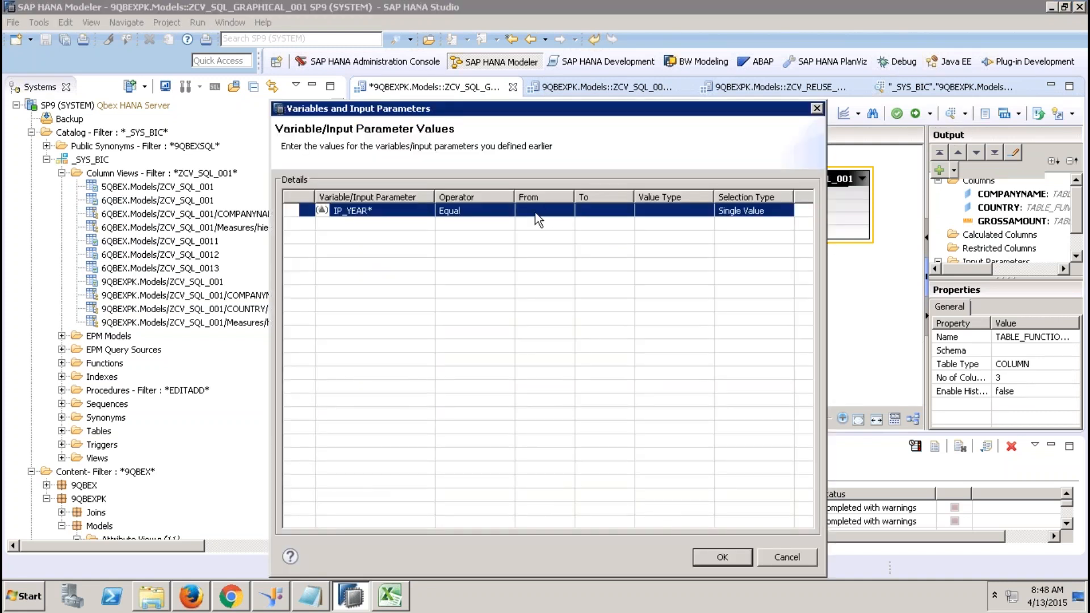
pyautogui.click(538, 214)
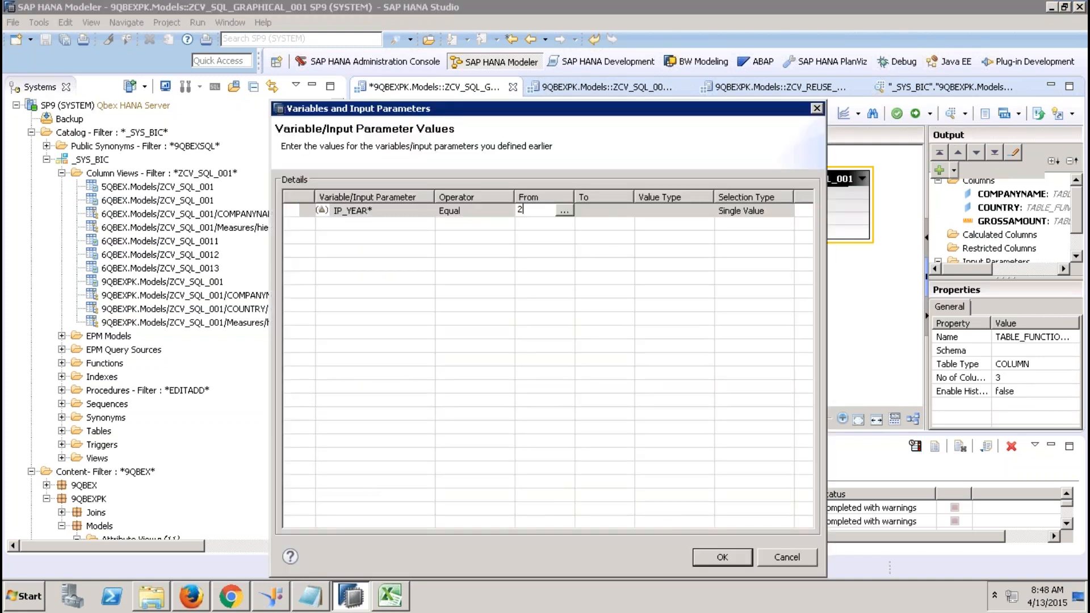
pyautogui.press('Tab')
pyautogui.click(717, 560)
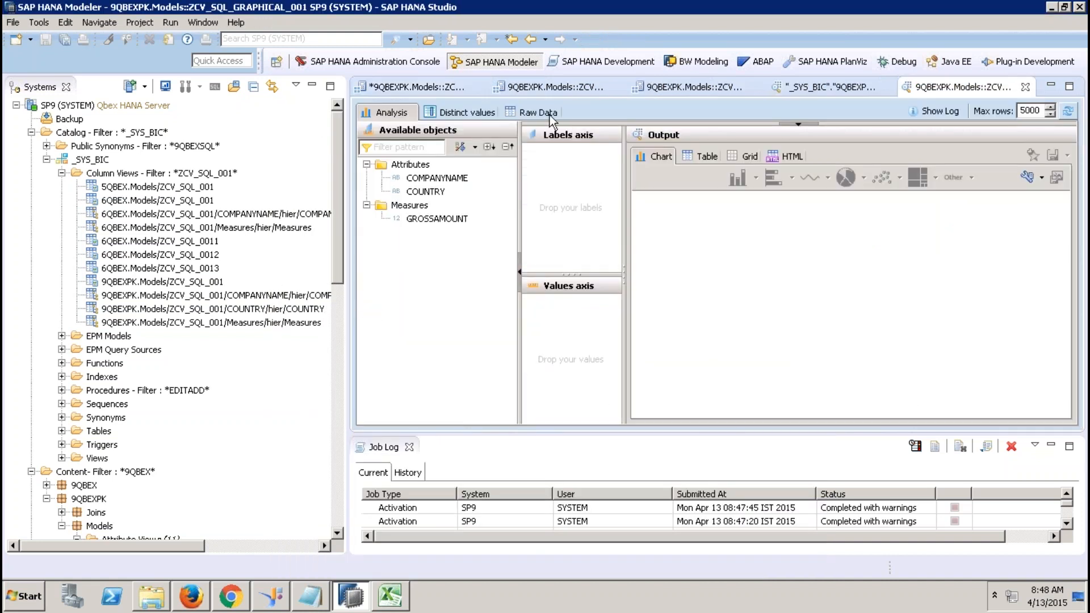
pyautogui.click(548, 113)
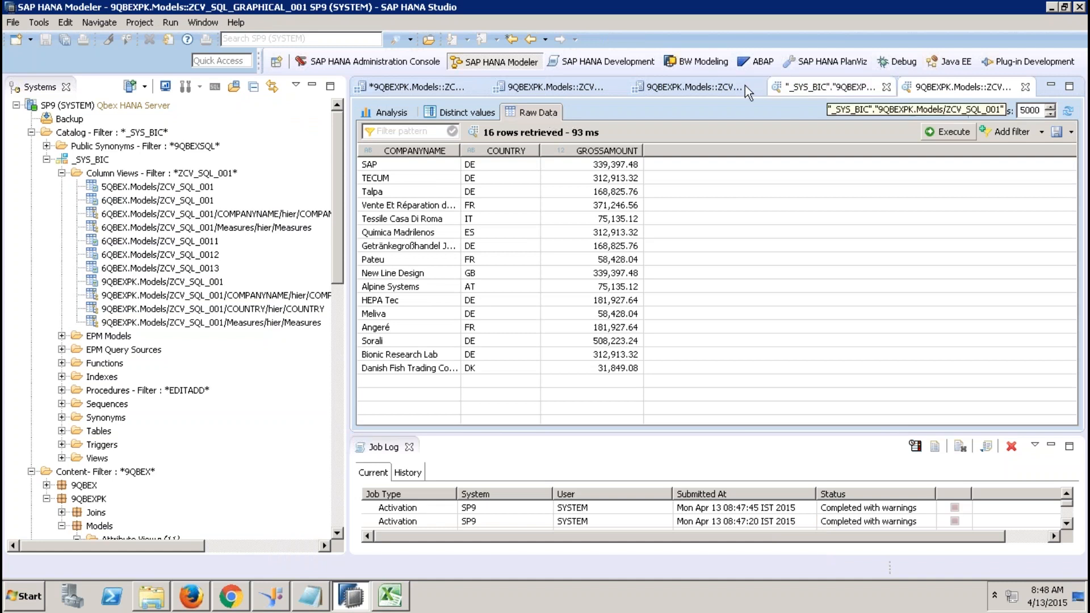
pyautogui.click(723, 89)
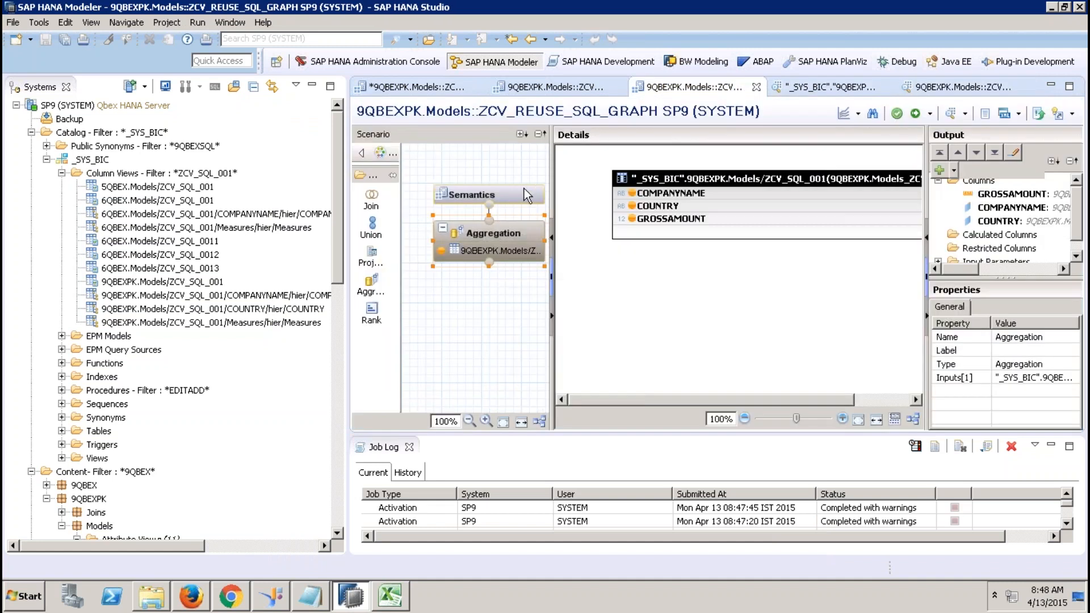
# Check ZCV_REUSE_SQL_GRAPH's View Properties, close the Job Log, and show ZCV_SQL_001's View Properties.
pyautogui.click(524, 190)
pyautogui.click(639, 158)
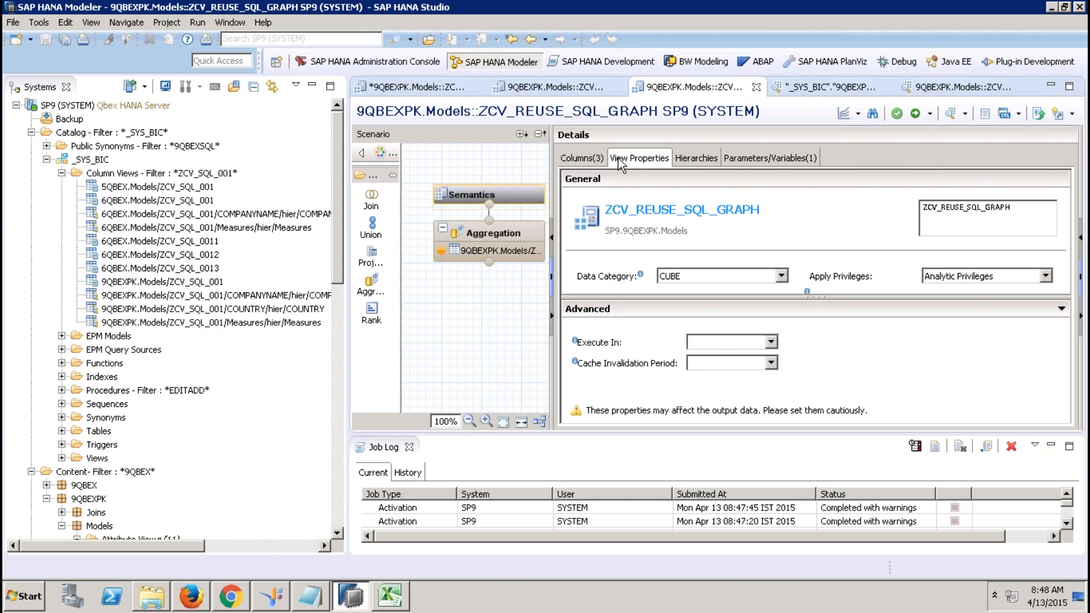
pyautogui.click(409, 447)
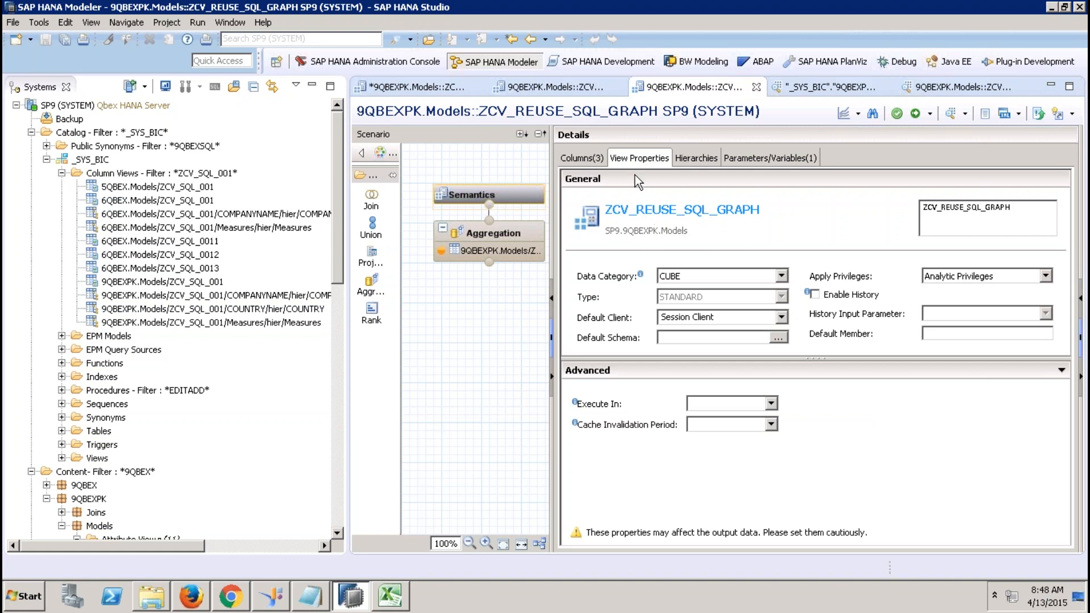
pyautogui.click(575, 93)
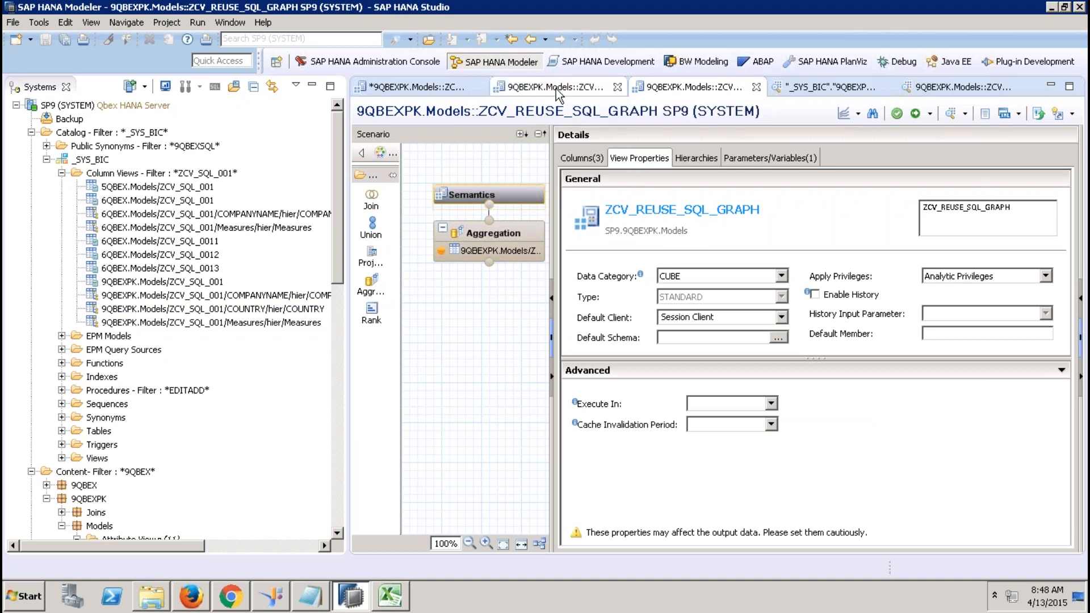
pyautogui.click(557, 157)
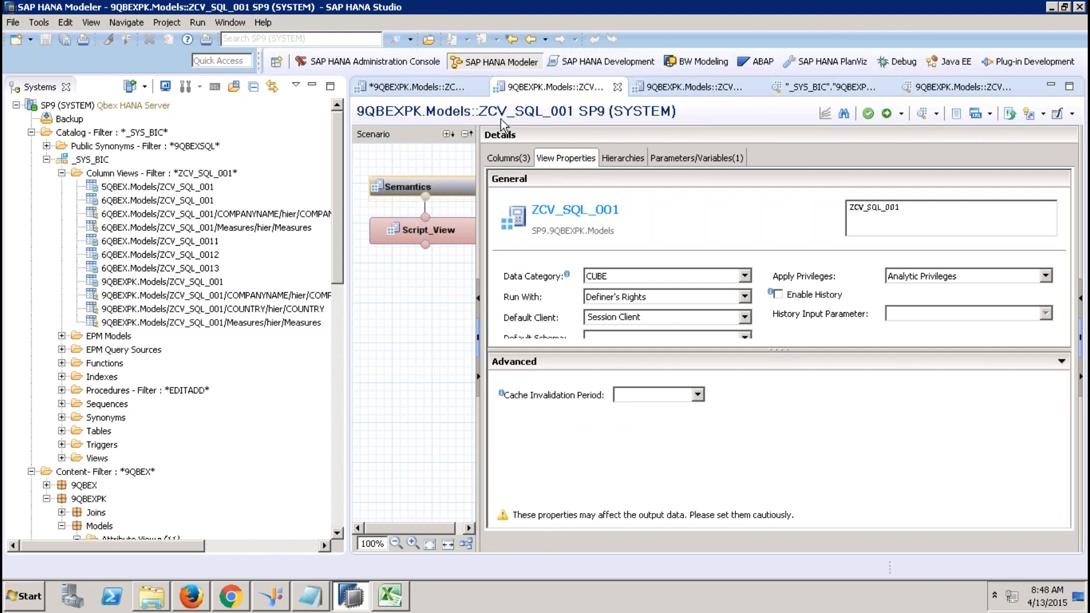
# Close Excel's Book2 without saving and create a new blank workbook.
pyautogui.click(389, 596)
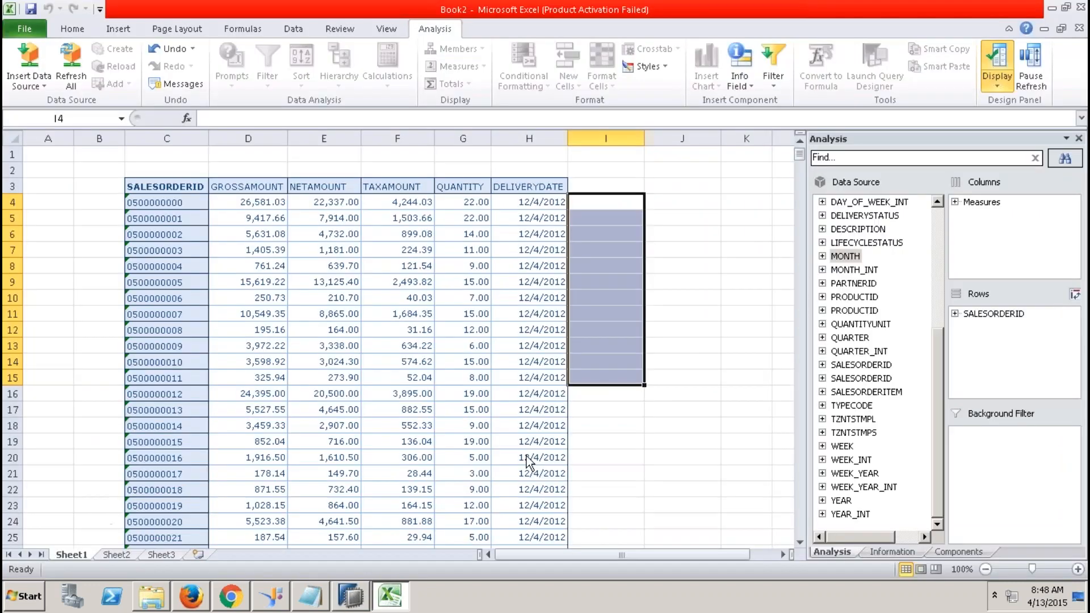
pyautogui.click(1079, 28)
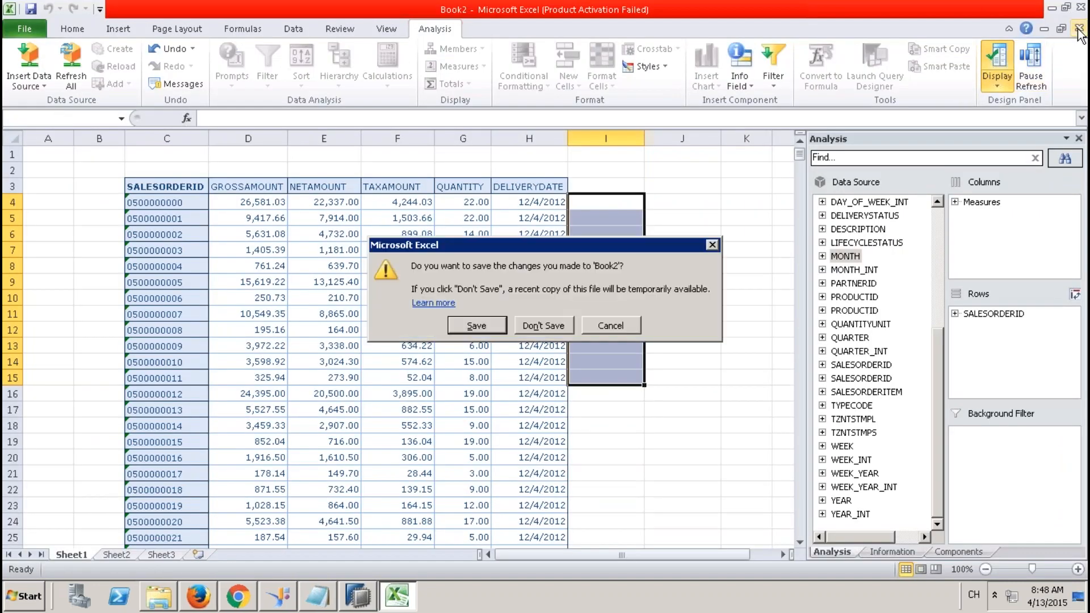
pyautogui.click(561, 325)
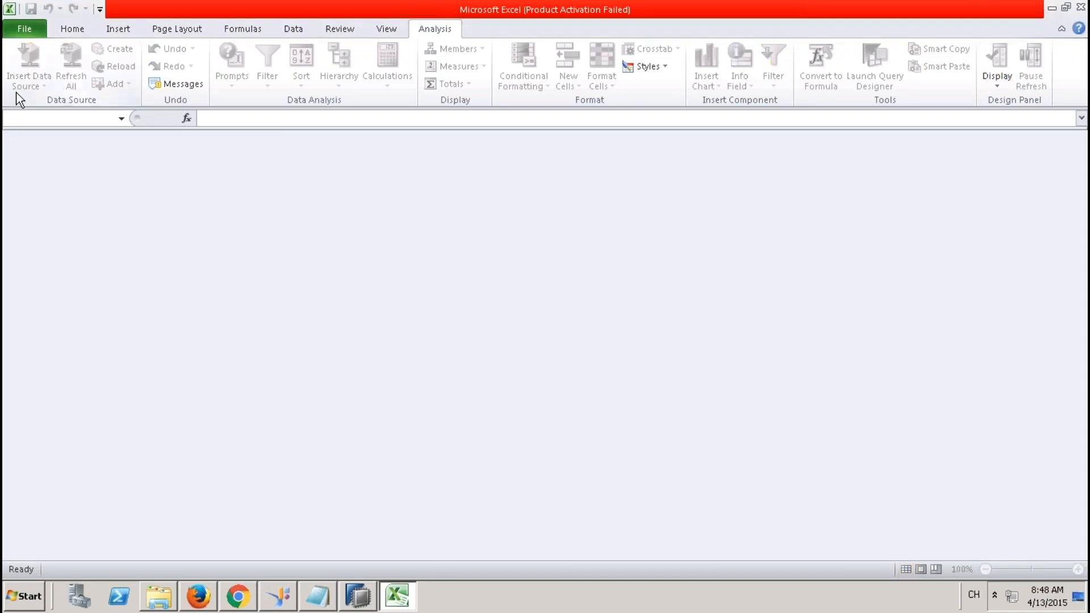
pyautogui.click(14, 29)
pyautogui.click(59, 240)
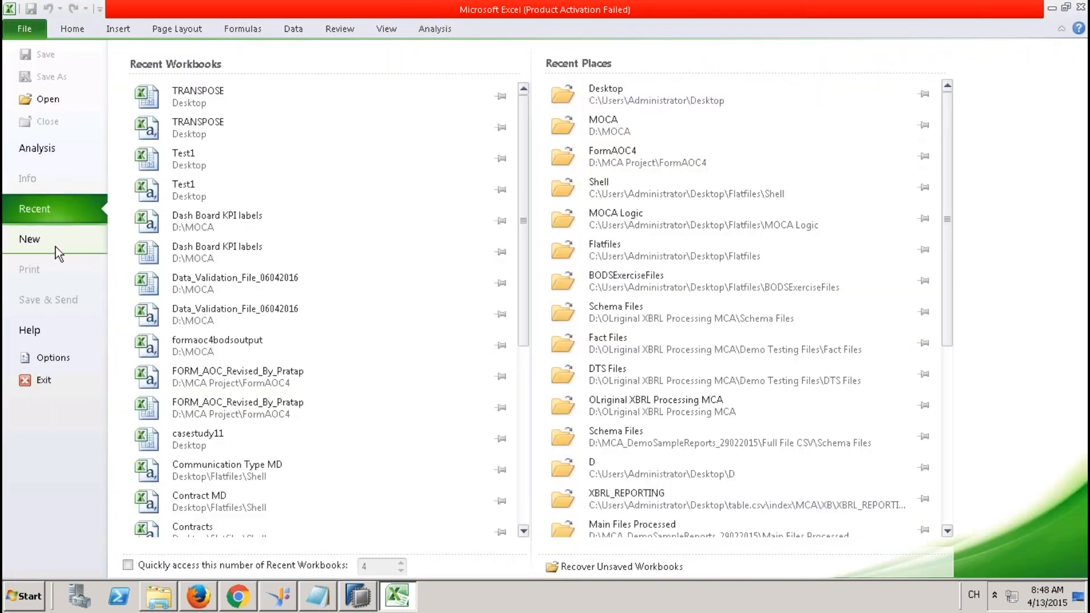
pyautogui.doubleClick(182, 148)
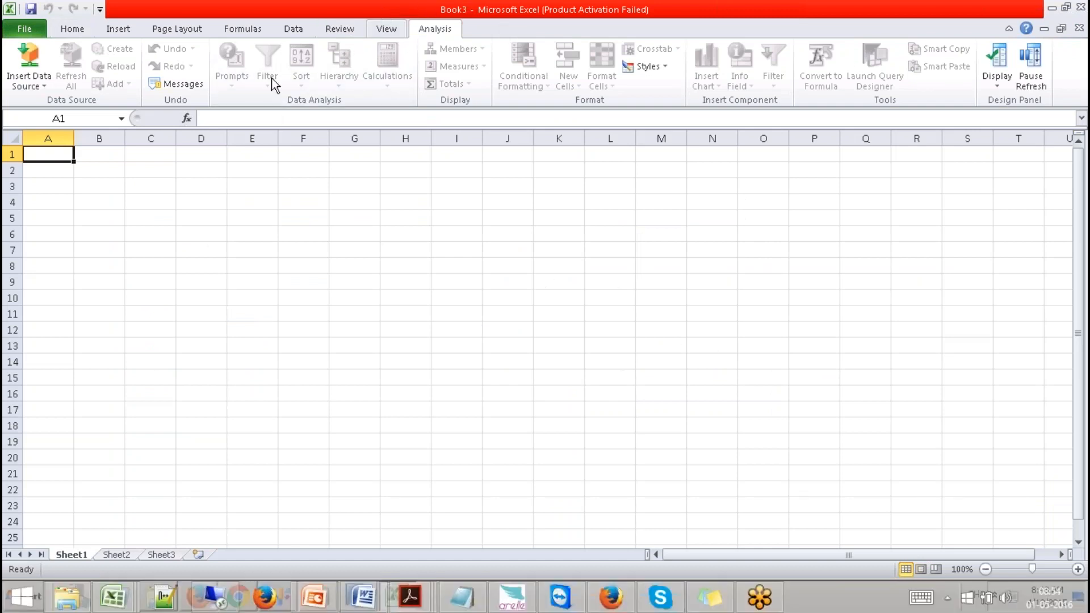
# Select a data source and refresh the Models folder (401 Unauthorized), then close Excel without saving.
pyautogui.click(29, 87)
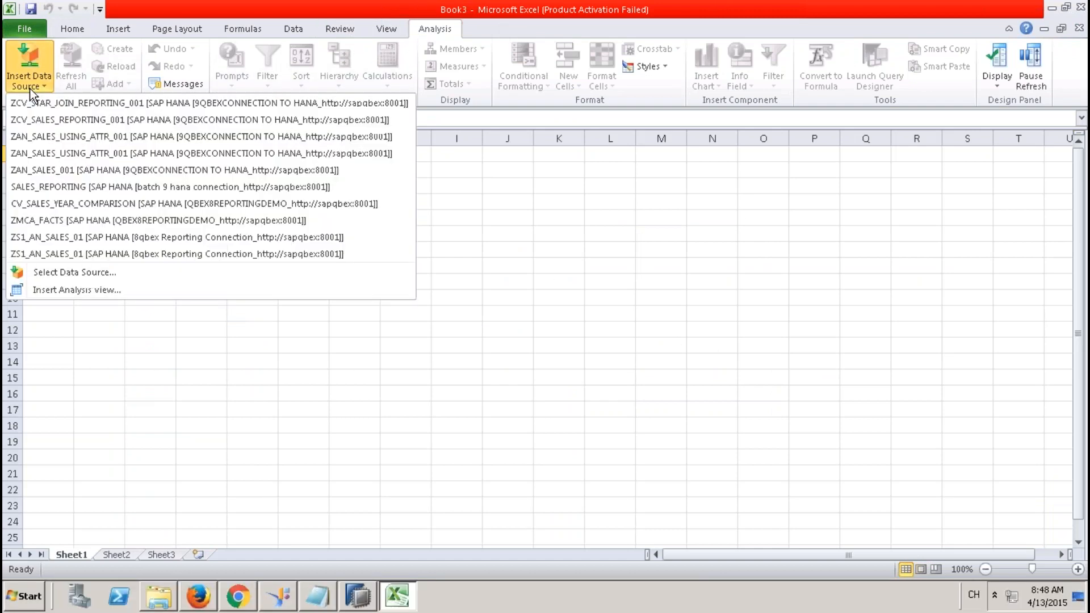
pyautogui.click(91, 272)
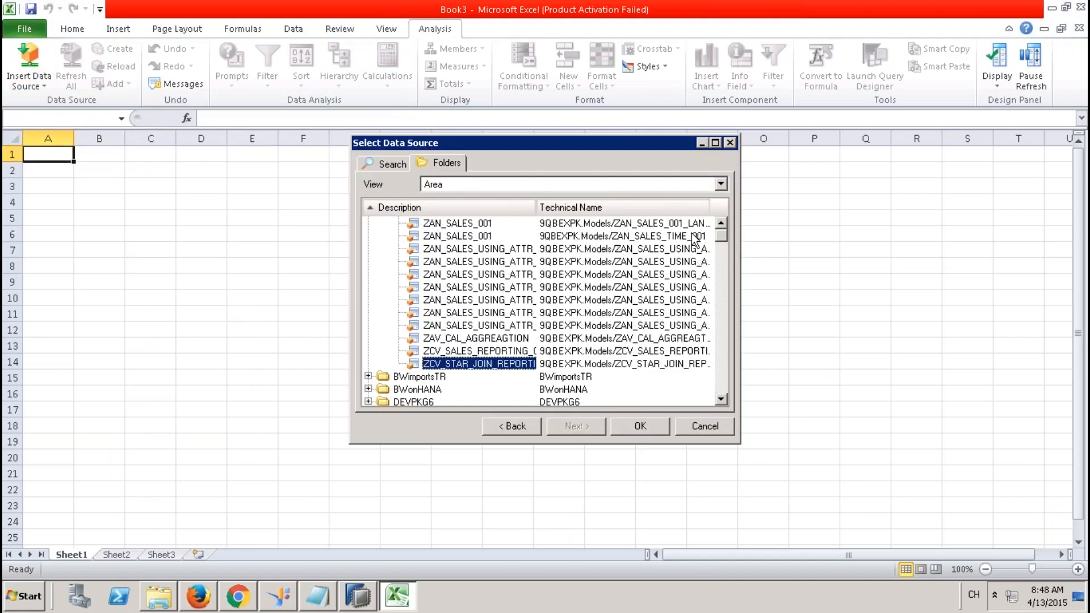
pyautogui.click(721, 225)
pyautogui.scroll(4, 396, 315)
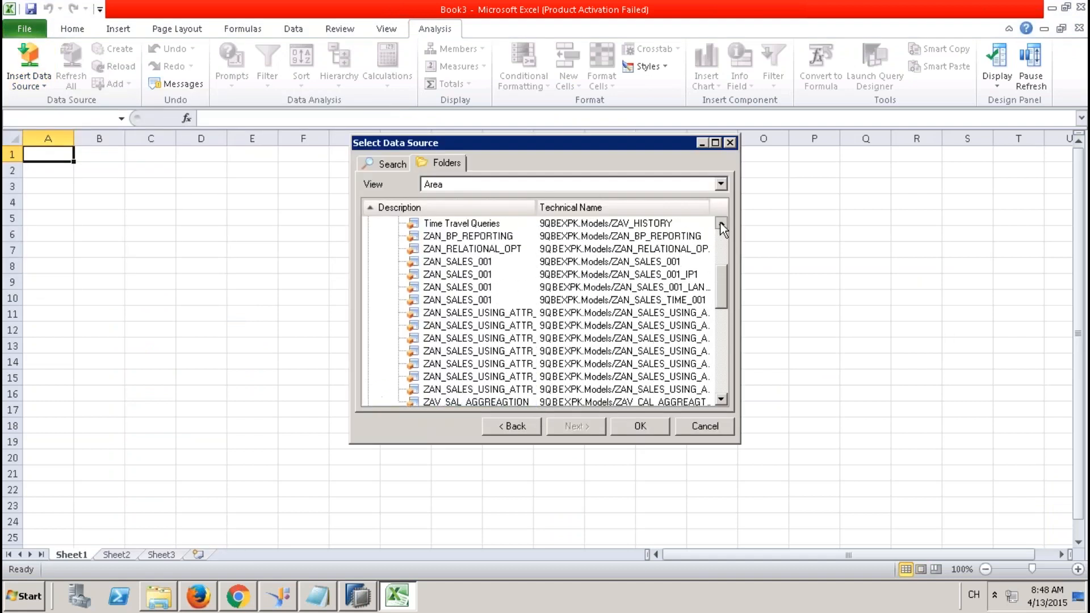
pyautogui.rightClick(422, 287)
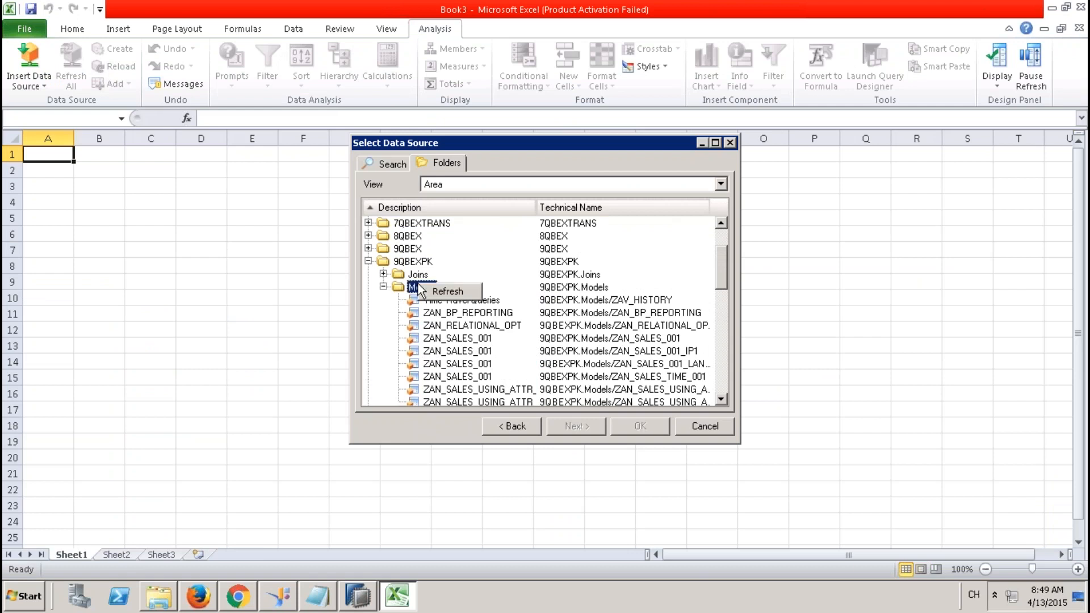
pyautogui.click(448, 291)
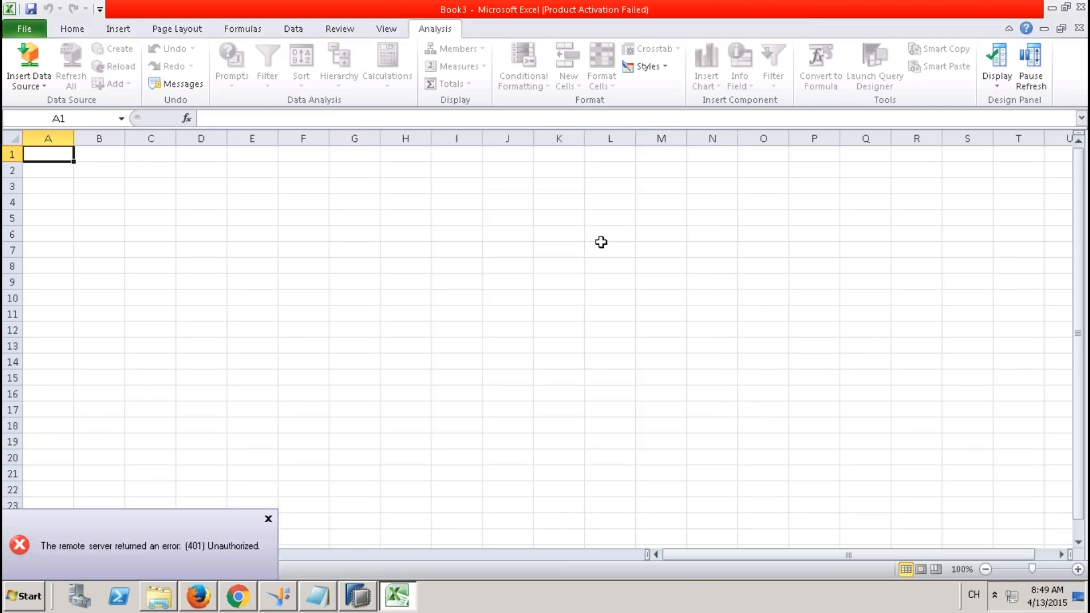
pyautogui.click(1080, 8)
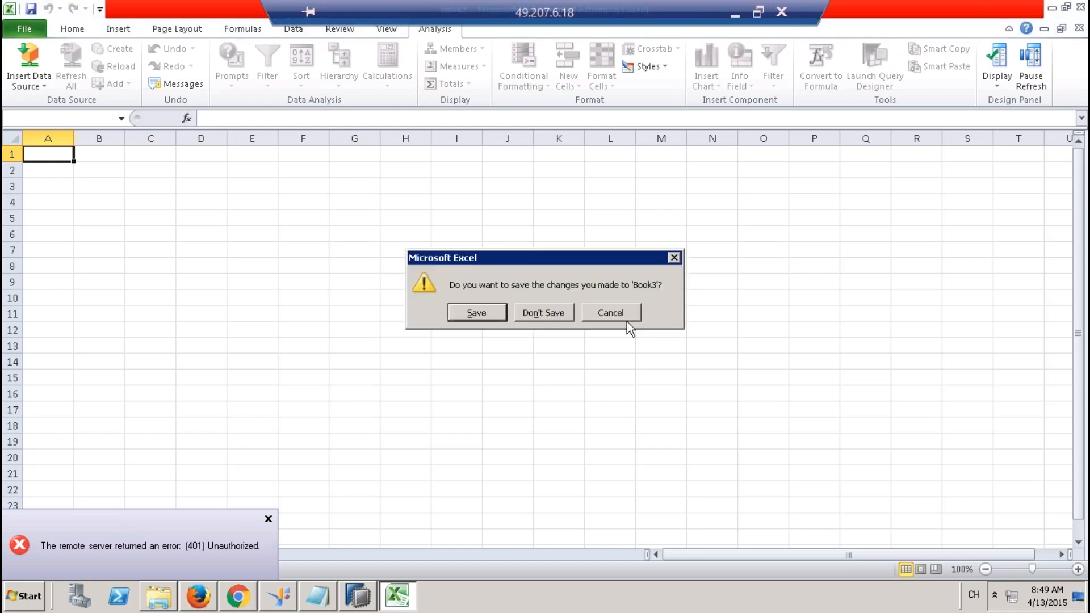
pyautogui.click(561, 314)
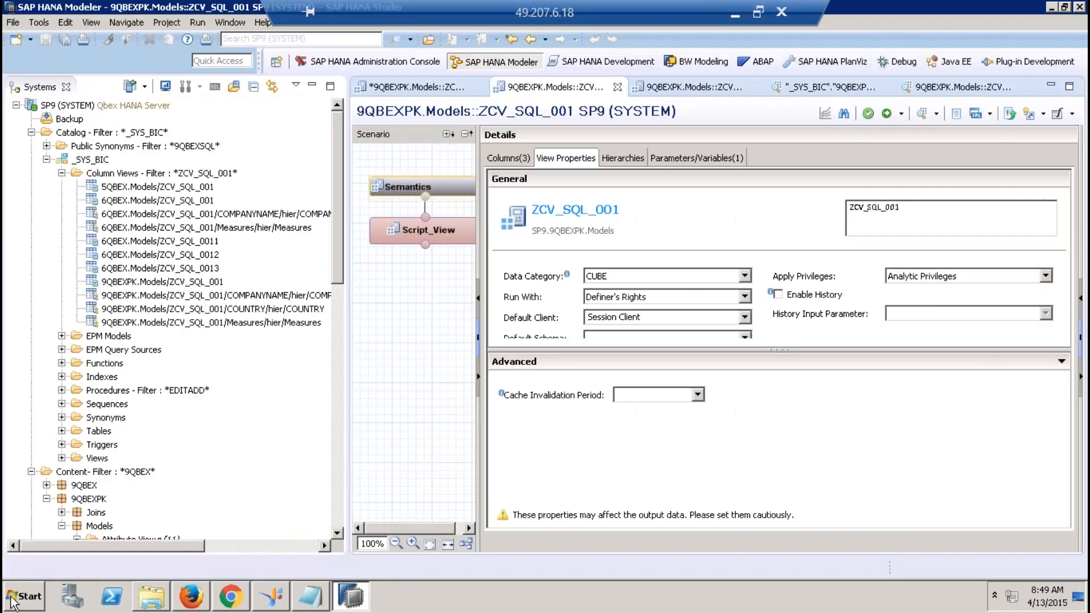
# Launch Analysis for Microsoft Excel from All Programs > SAP Business Intelligence > SAP BusinessObjects Analysis.
pyautogui.click(19, 604)
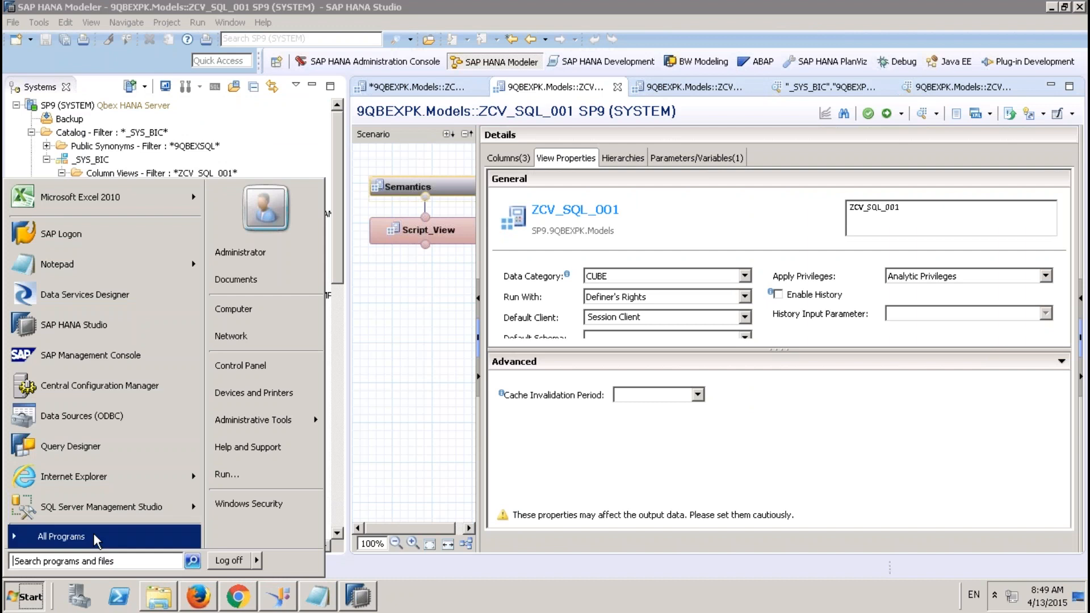
pyautogui.click(93, 536)
pyautogui.click(117, 402)
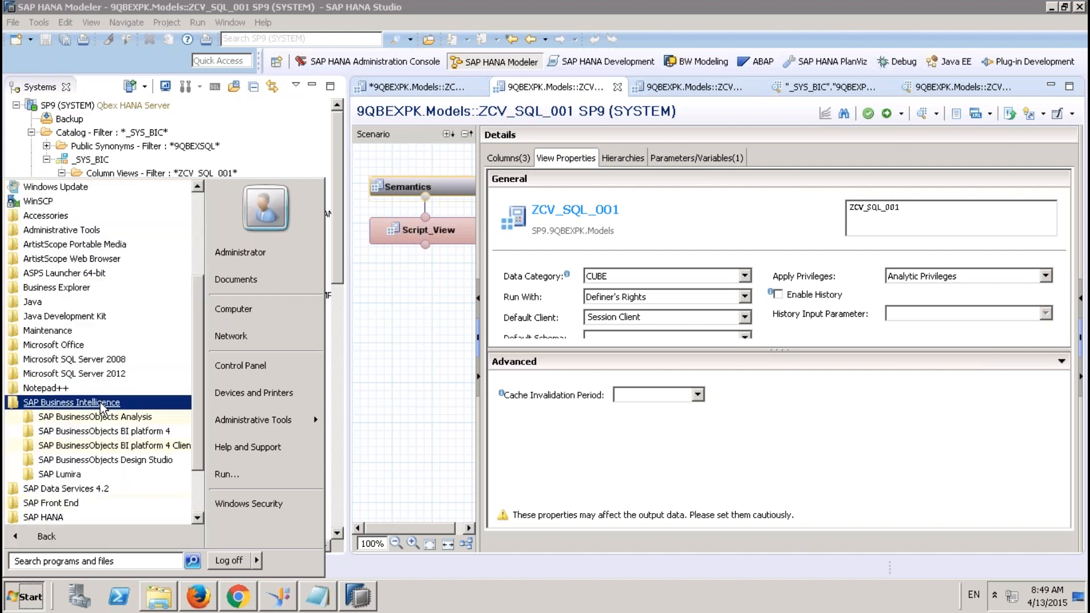
pyautogui.click(124, 419)
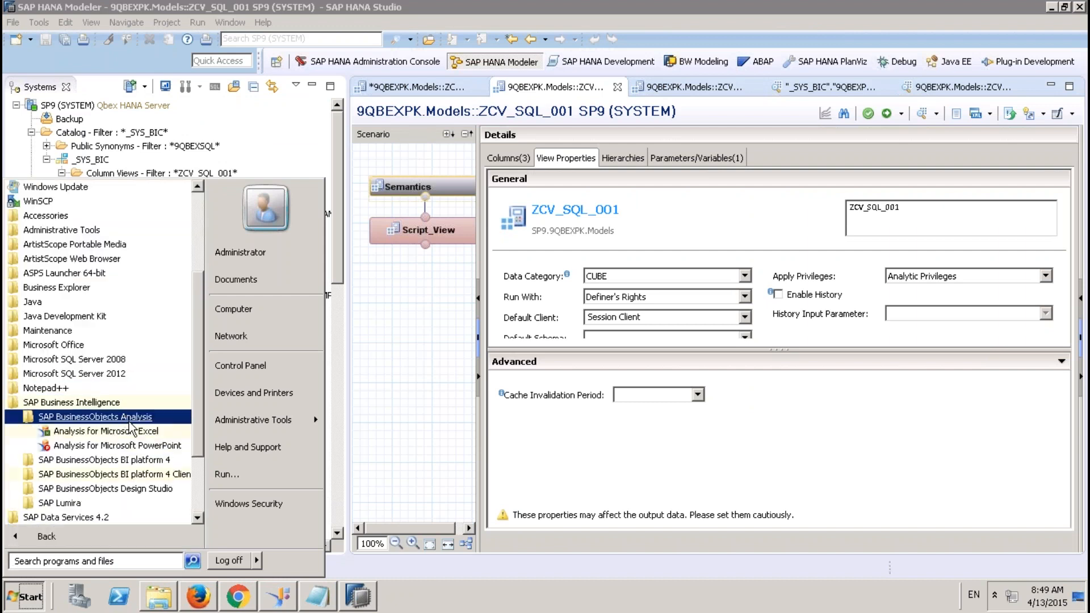
pyautogui.click(126, 432)
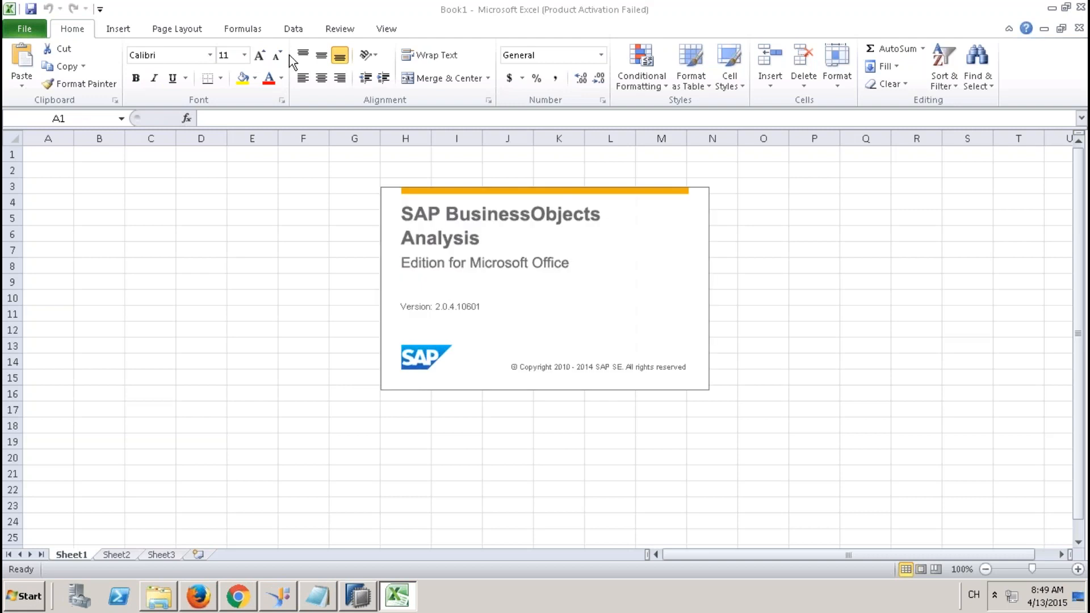
# Dismiss the activation notice and start inserting a data source at cell C5.
pyautogui.click(443, 30)
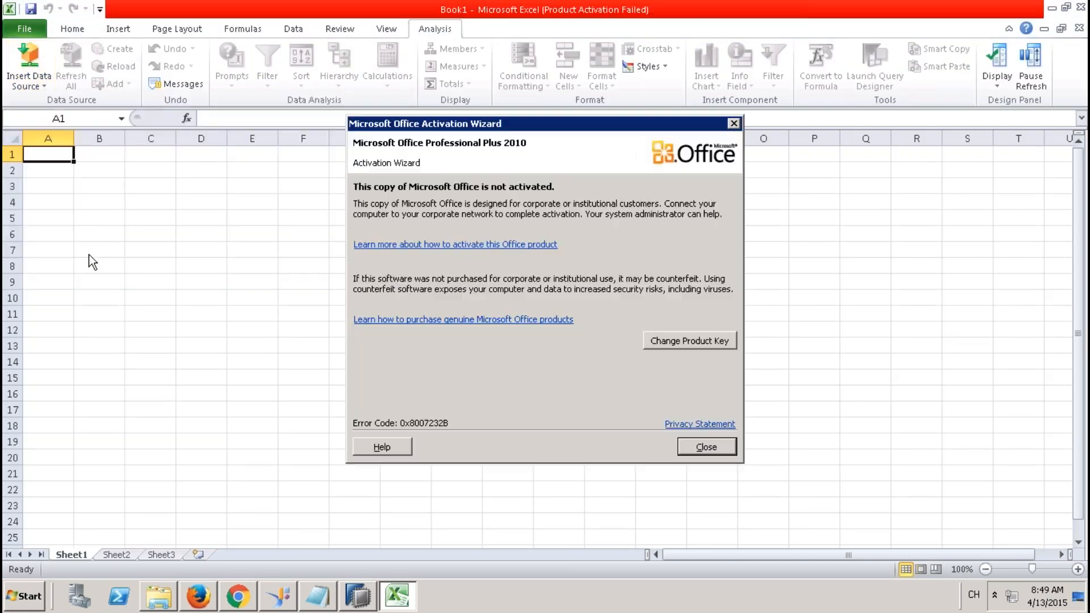
pyautogui.click(680, 446)
pyautogui.click(151, 215)
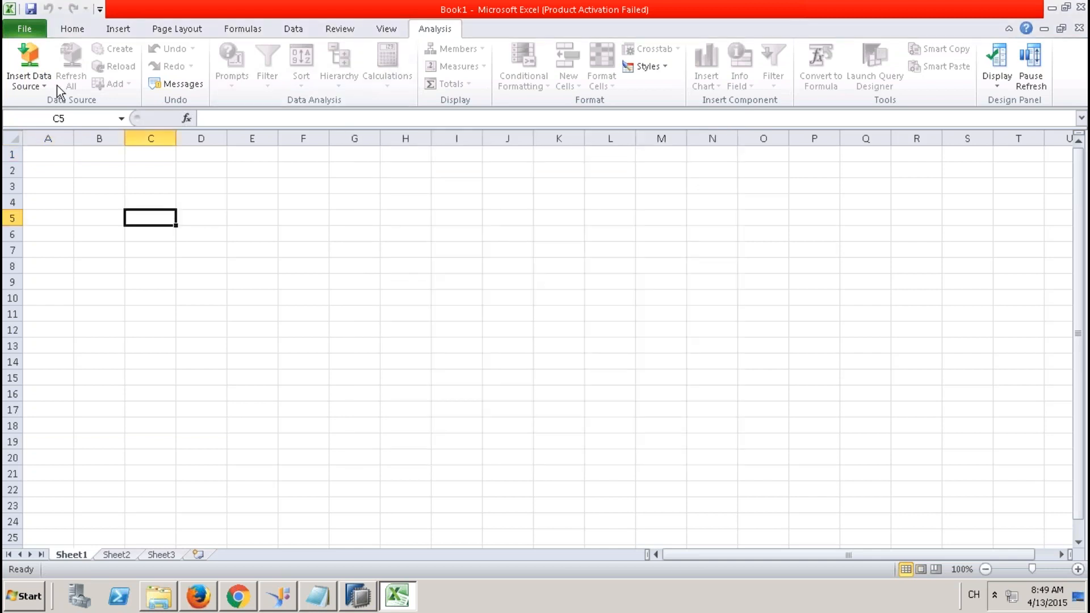
pyautogui.click(38, 85)
pyautogui.click(92, 277)
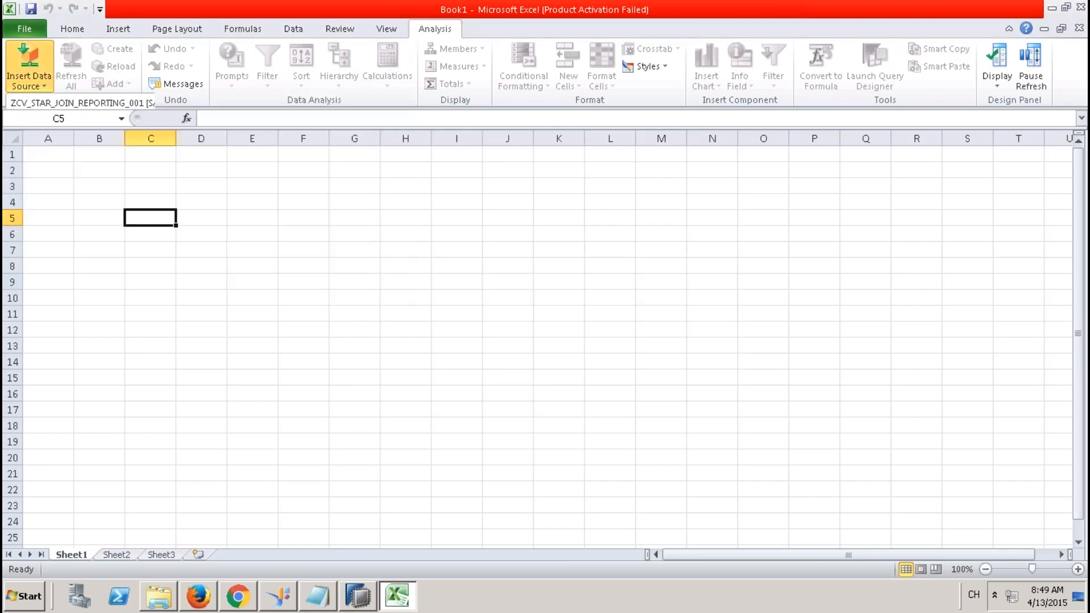
# Skip platform logon and connect to 9QBEXCONNECTION TO HANA with the account password.
pyautogui.click(537, 361)
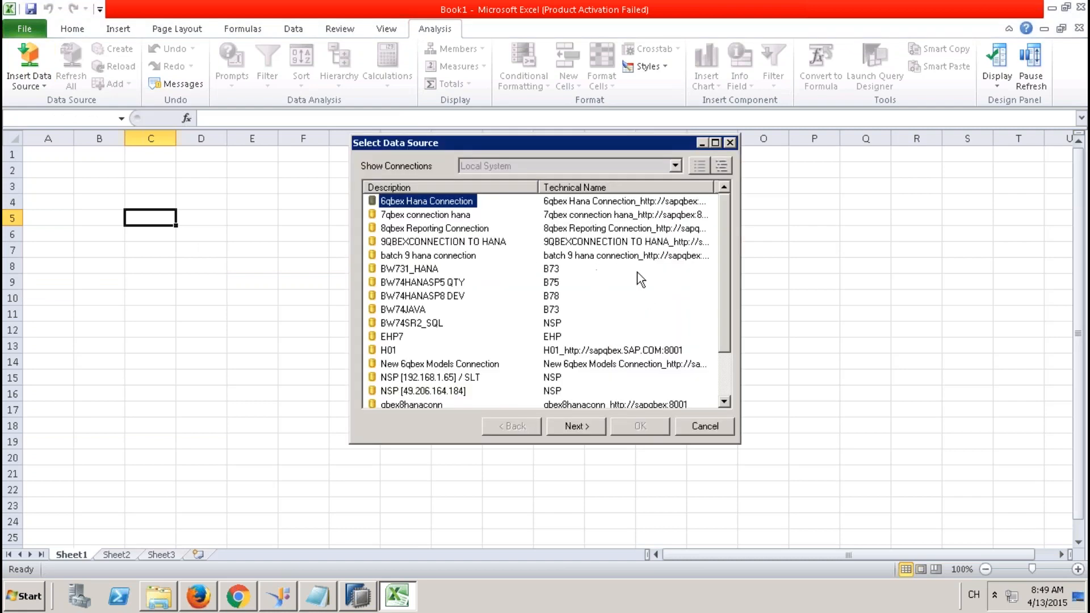
pyautogui.doubleClick(419, 244)
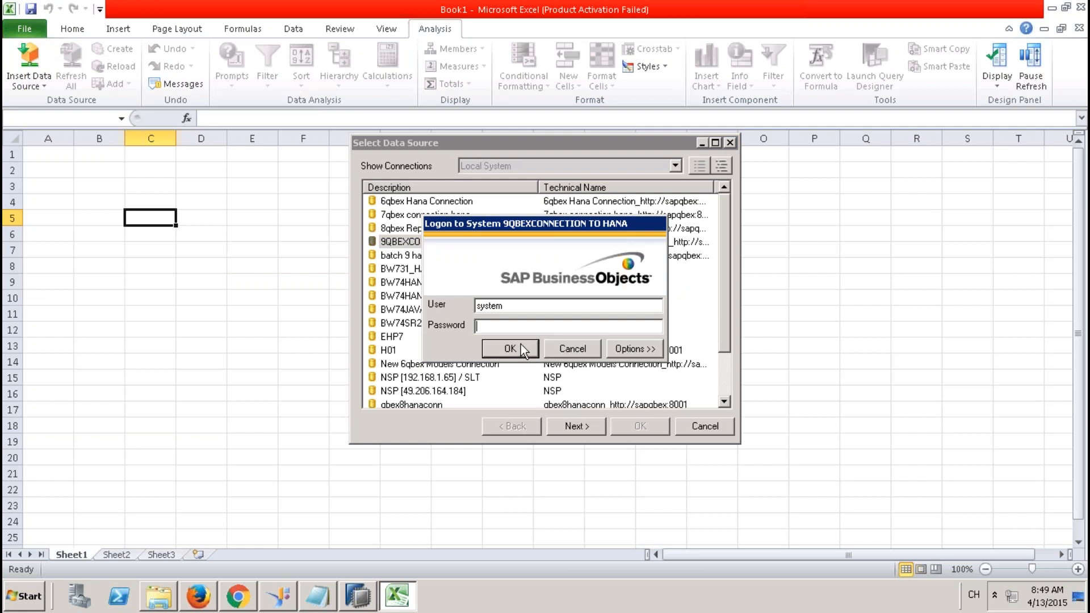
pyautogui.write('*********')
pyautogui.press('Return')
# Choose the ZCV_SQL_001 view from 9QBEXPK > Models as the data source.
pyautogui.click(462, 165)
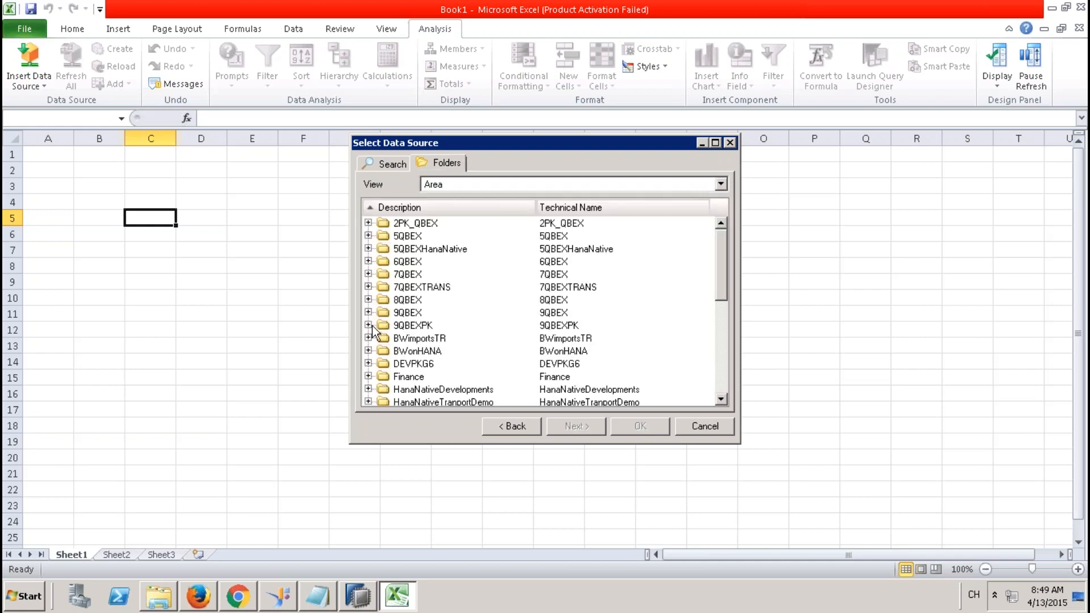
pyautogui.click(369, 325)
pyautogui.click(384, 350)
pyautogui.click(721, 375)
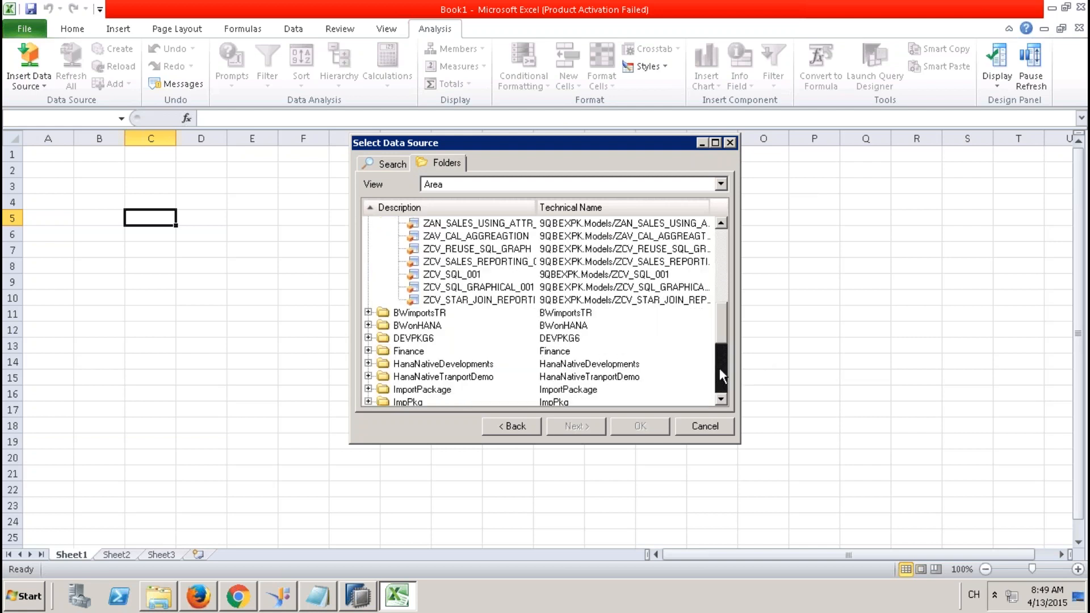
pyautogui.click(456, 276)
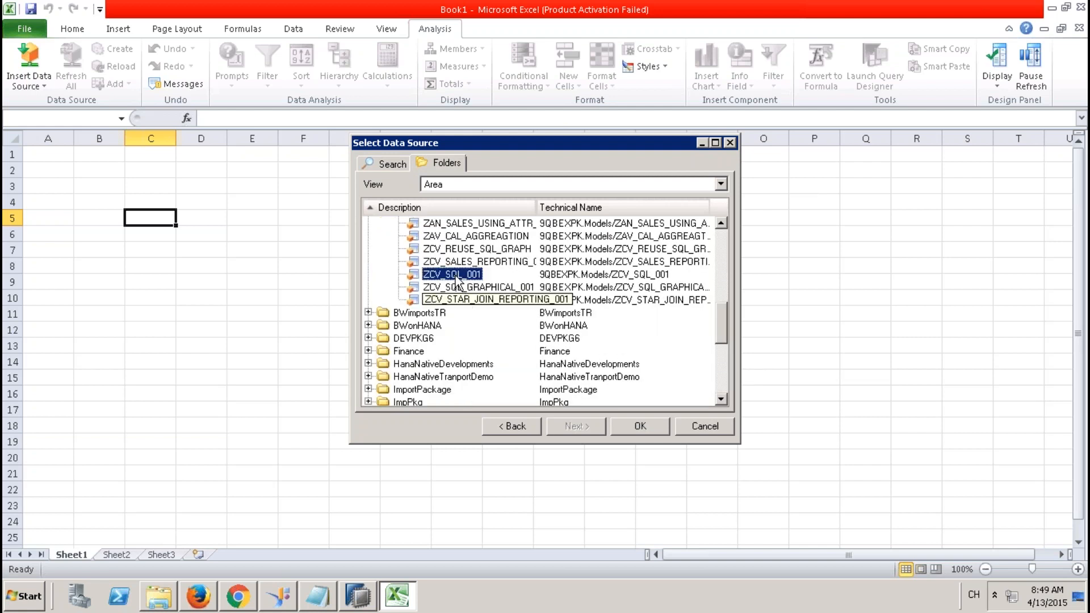
pyautogui.click(640, 426)
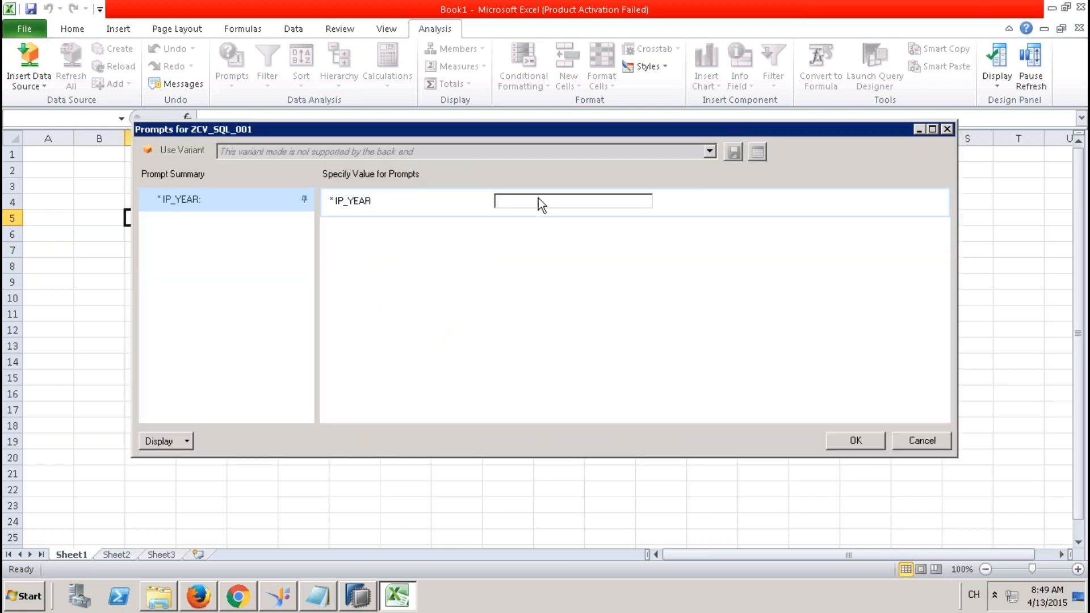
# Enter 2012 for the IP_YEAR prompt and run the query.
pyautogui.click(539, 200)
pyautogui.write('2012')
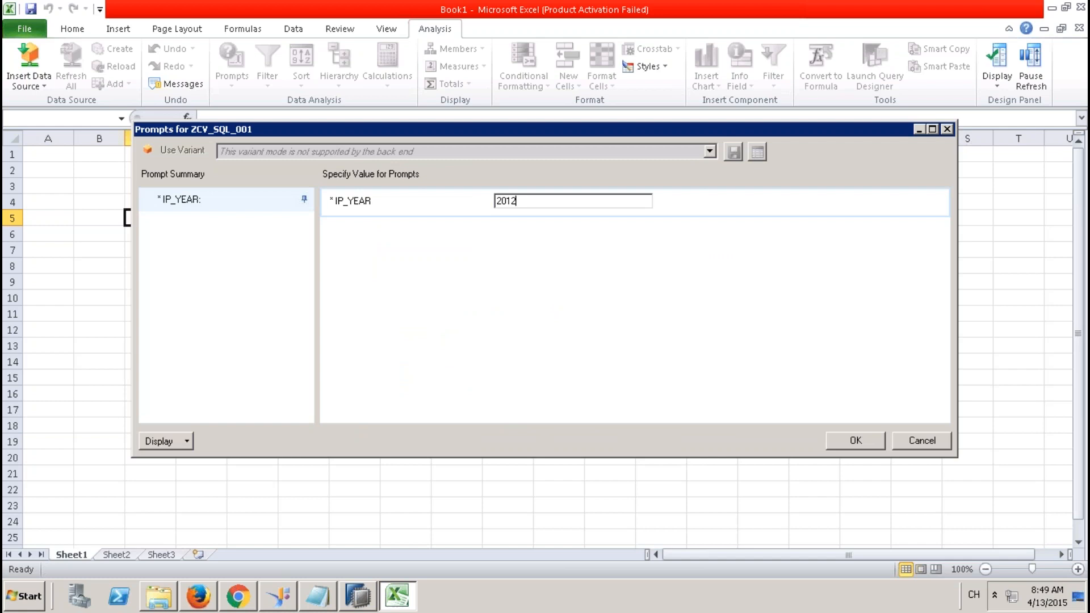
pyautogui.click(867, 439)
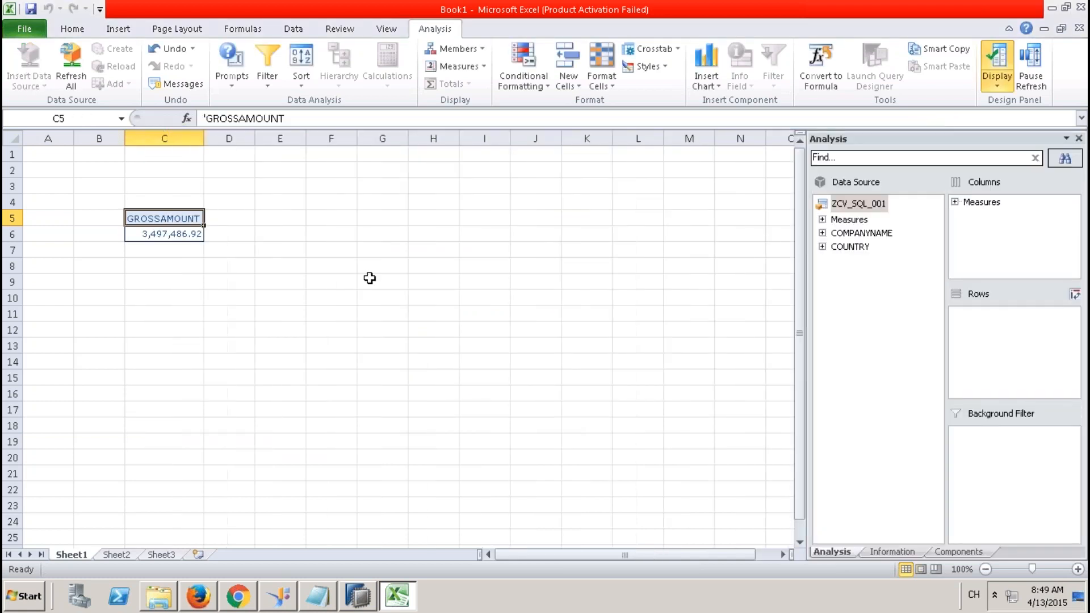
# Add COMPANYNAME and COUNTRY to Rows, showing GROSSAMOUNT per country and company with Result subtotals.
pyautogui.moveTo(857, 248); pyautogui.dragTo(973, 335)
pyautogui.moveTo(876, 234); pyautogui.dragTo(971, 320)
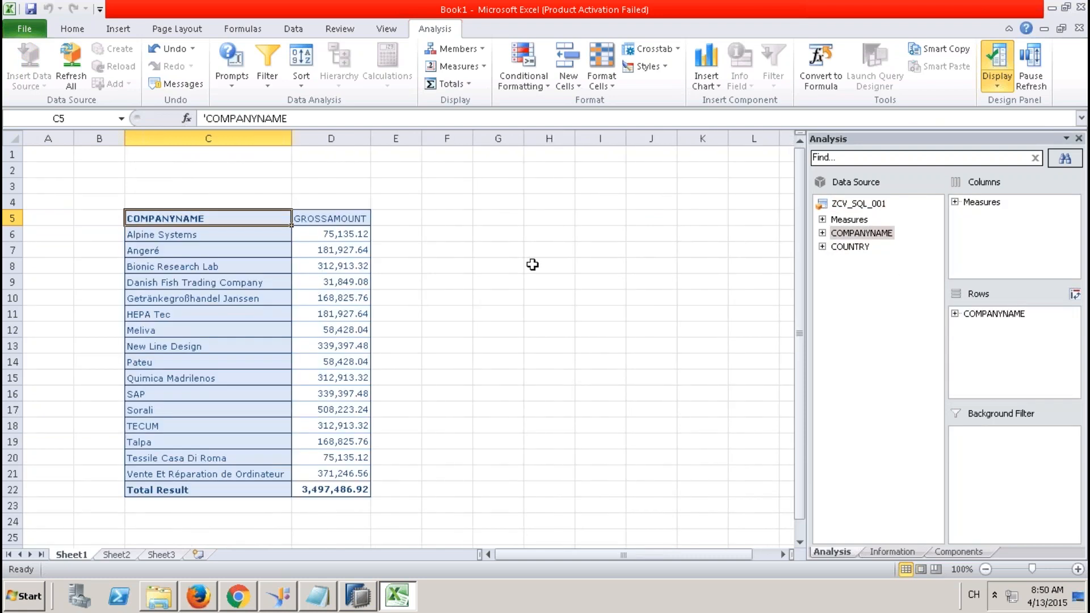
pyautogui.moveTo(858, 250); pyautogui.dragTo(1001, 320)
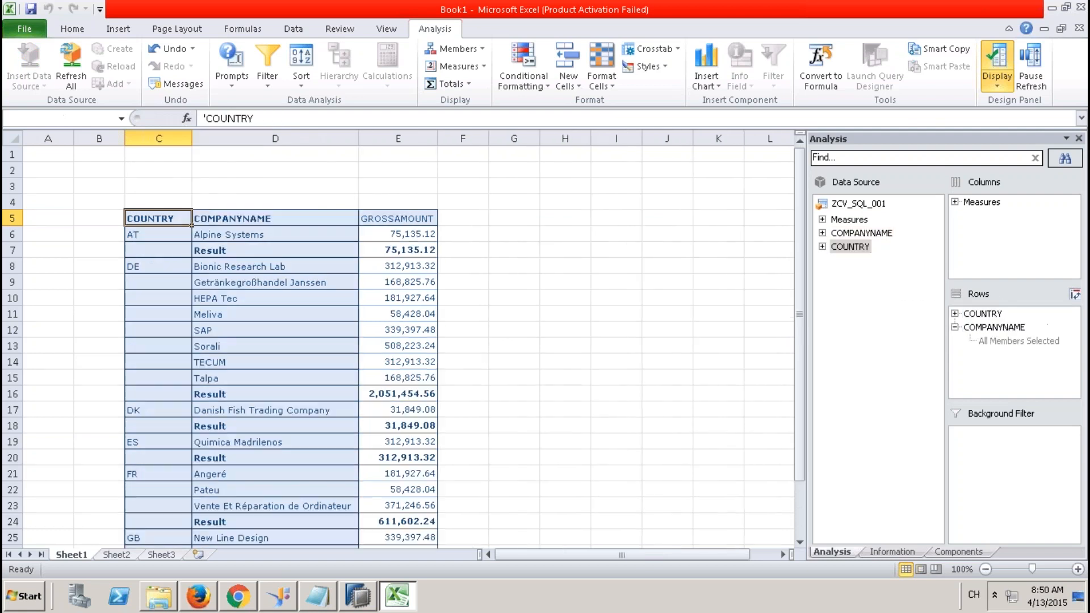
pyautogui.click(533, 296)
pyautogui.click(274, 246)
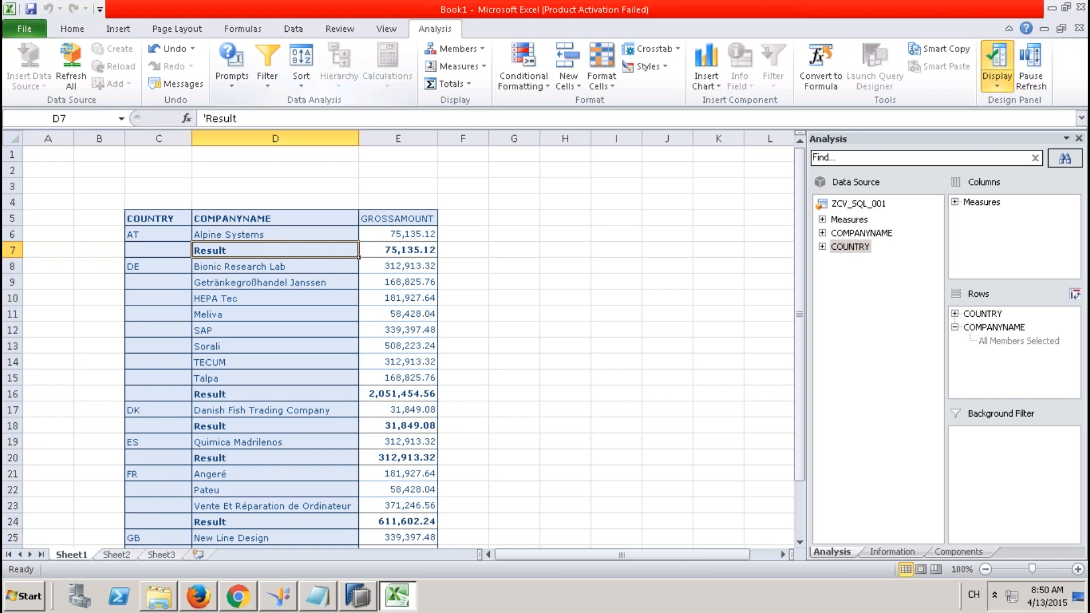
pyautogui.moveTo(867, 6)
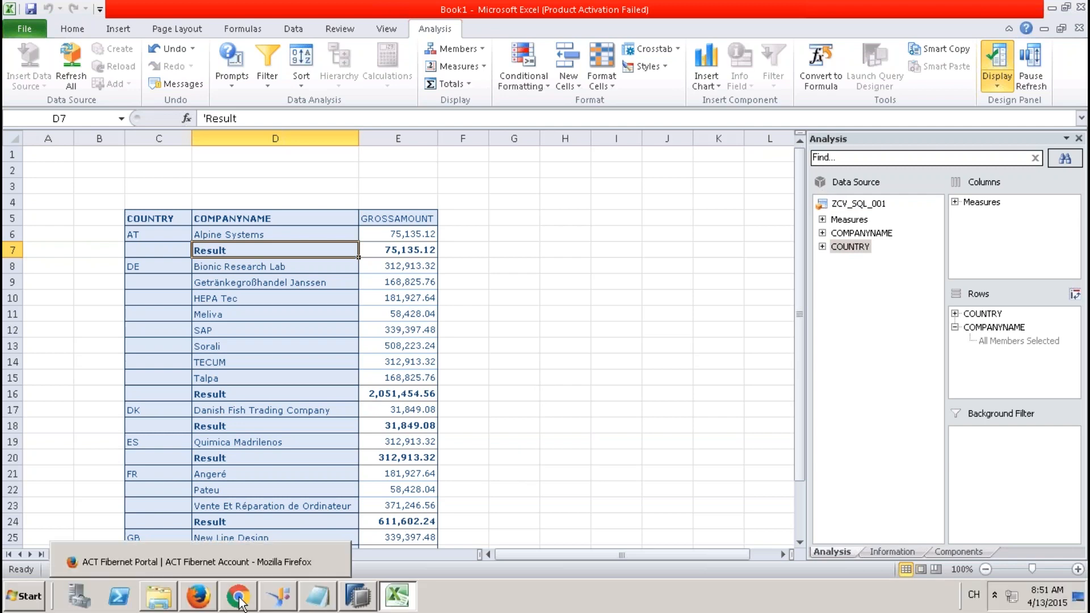
# Clear the ZCV_SQL_001 data category and activate the view.
pyautogui.click(356, 596)
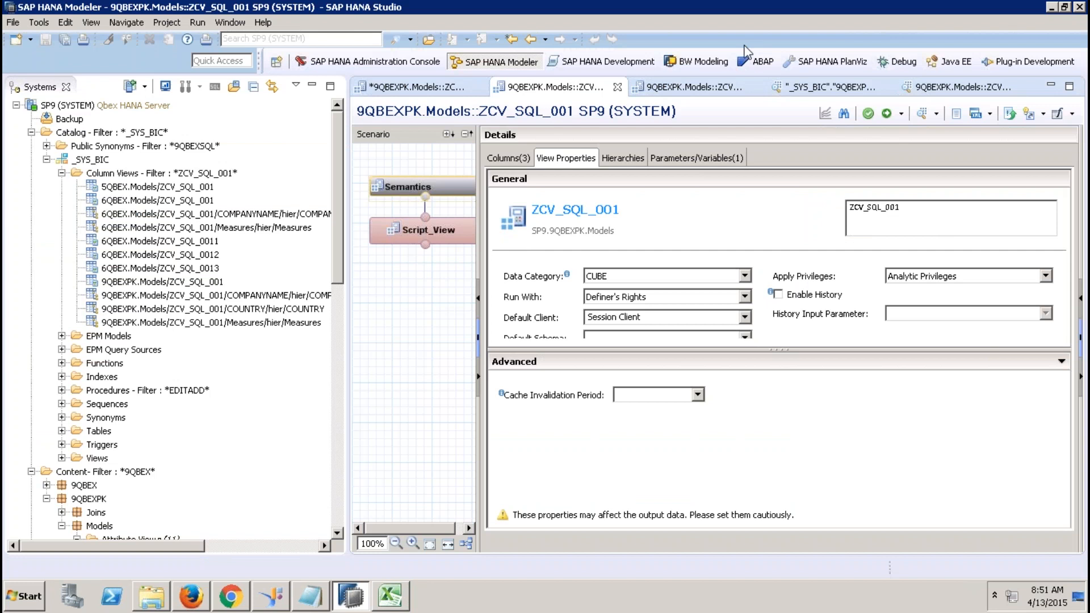
pyautogui.click(627, 278)
pyautogui.click(609, 295)
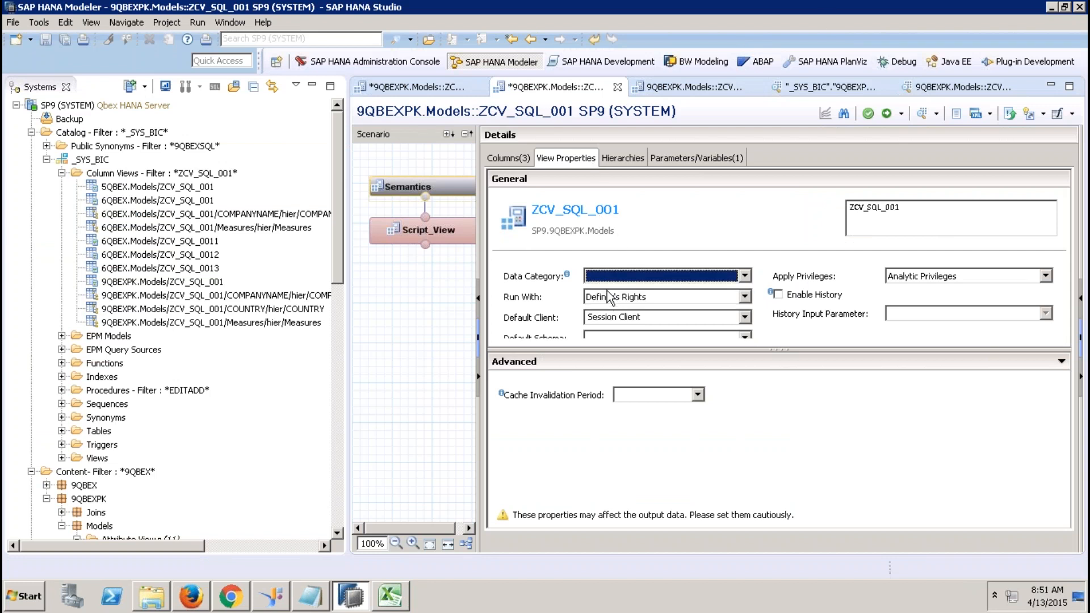
pyautogui.click(888, 114)
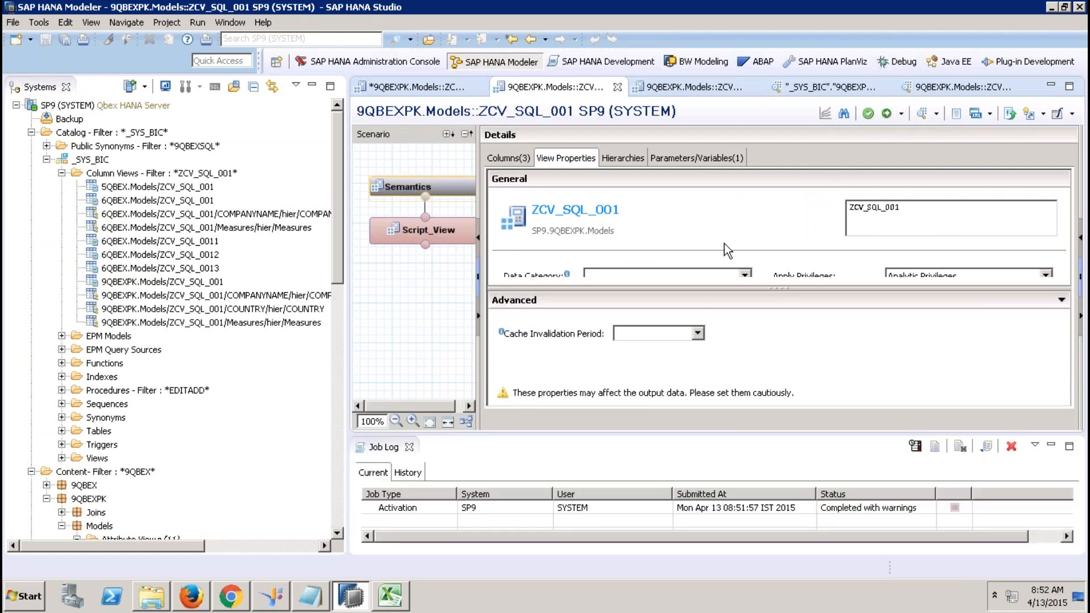
# Set the data category back to CUBE and activate ZCV_SQL_001 again.
pyautogui.click(720, 272)
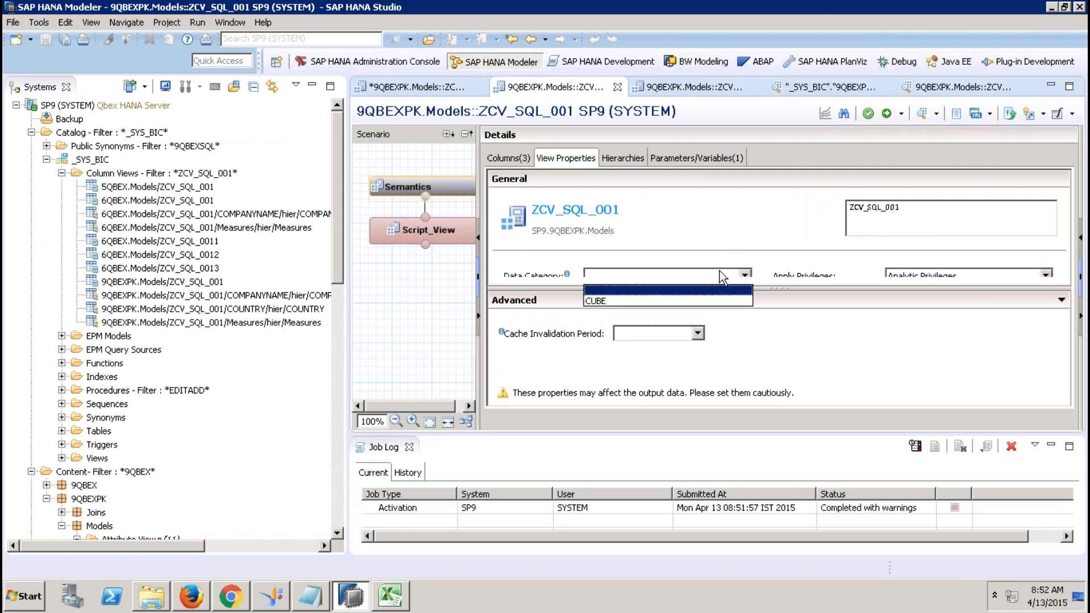
pyautogui.click(685, 301)
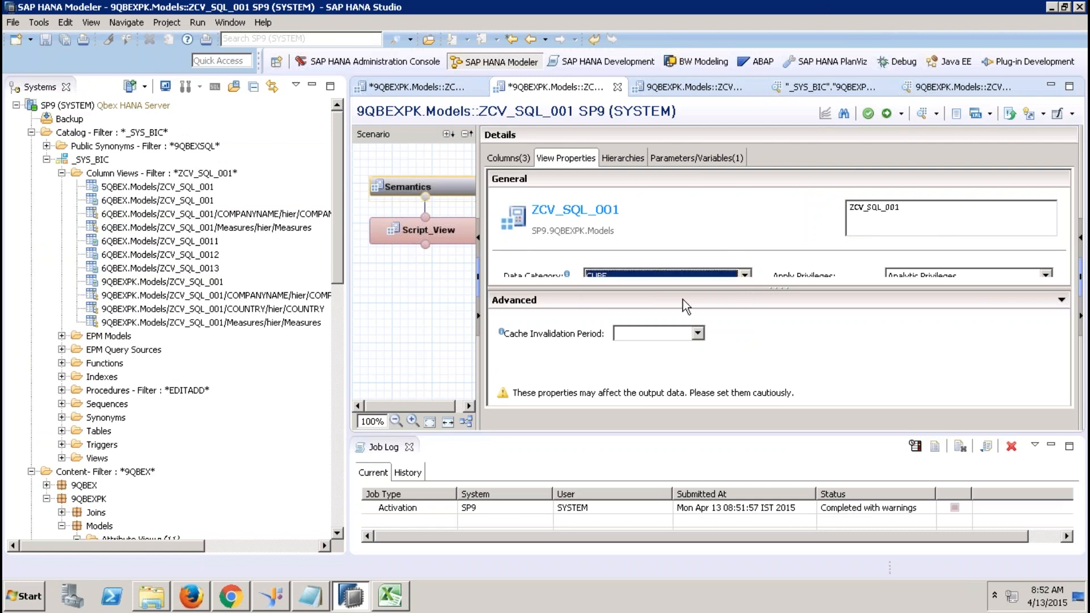
pyautogui.click(887, 115)
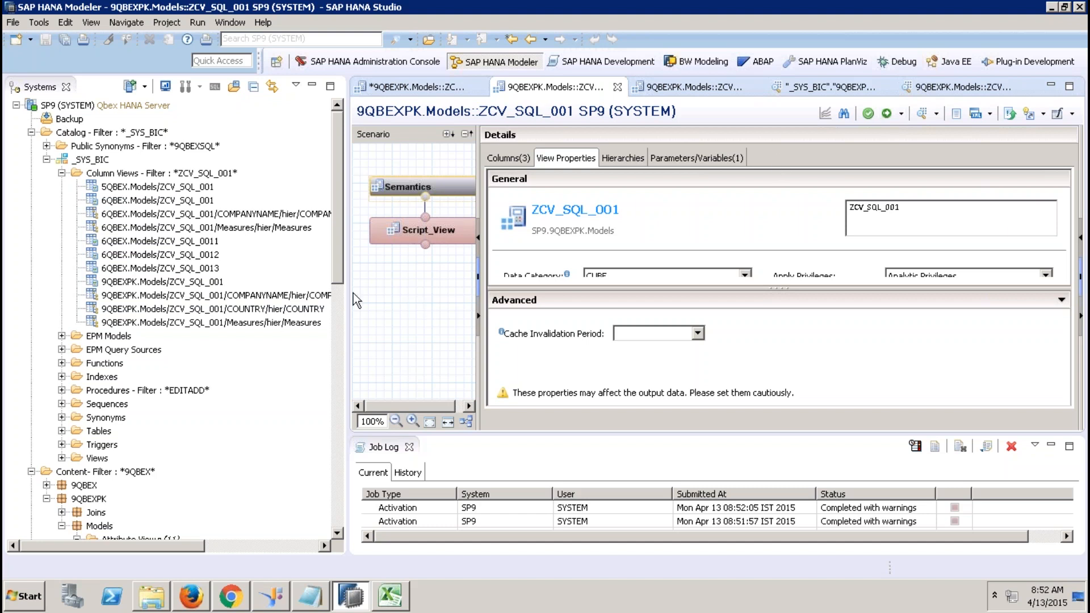
pyautogui.moveTo(335, 264); pyautogui.dragTo(328, 489)
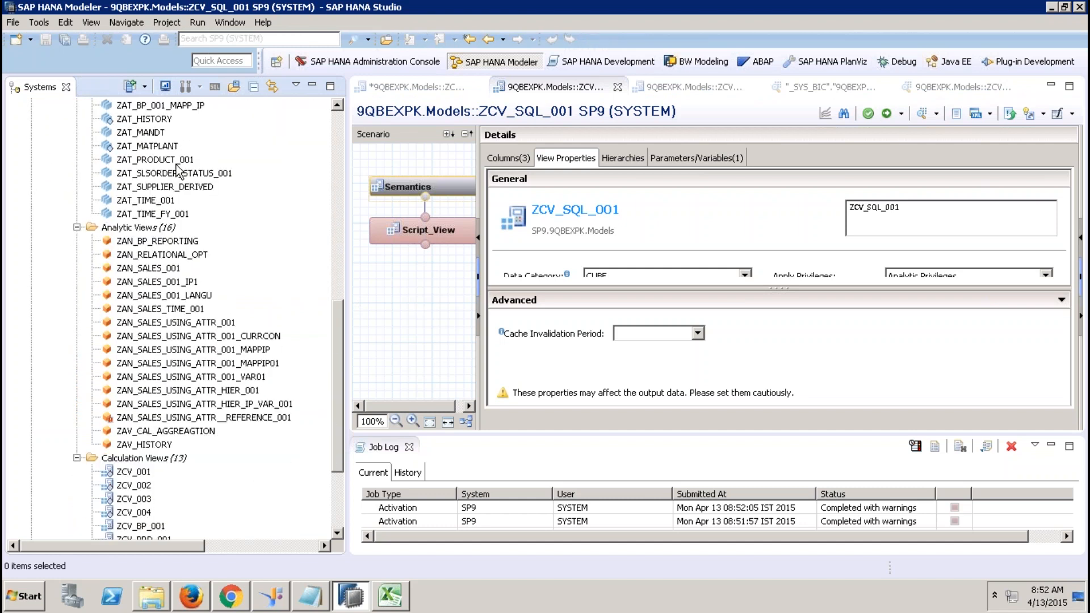
# Cancel deleting ZAT_MATPLANT, then open it in its editor and activate it.
pyautogui.click(152, 149)
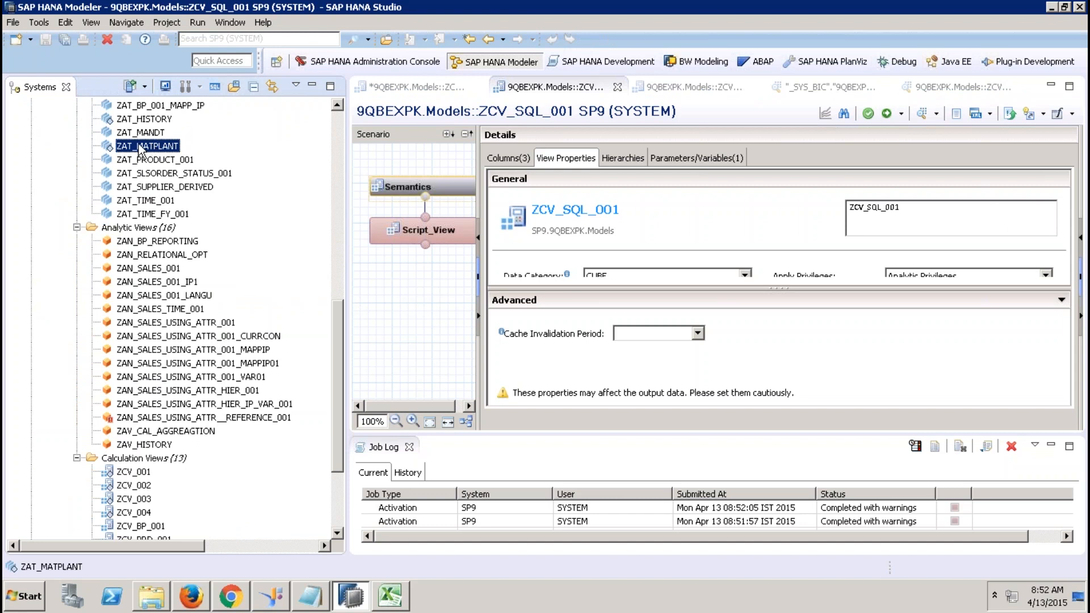
pyautogui.rightClick(146, 150)
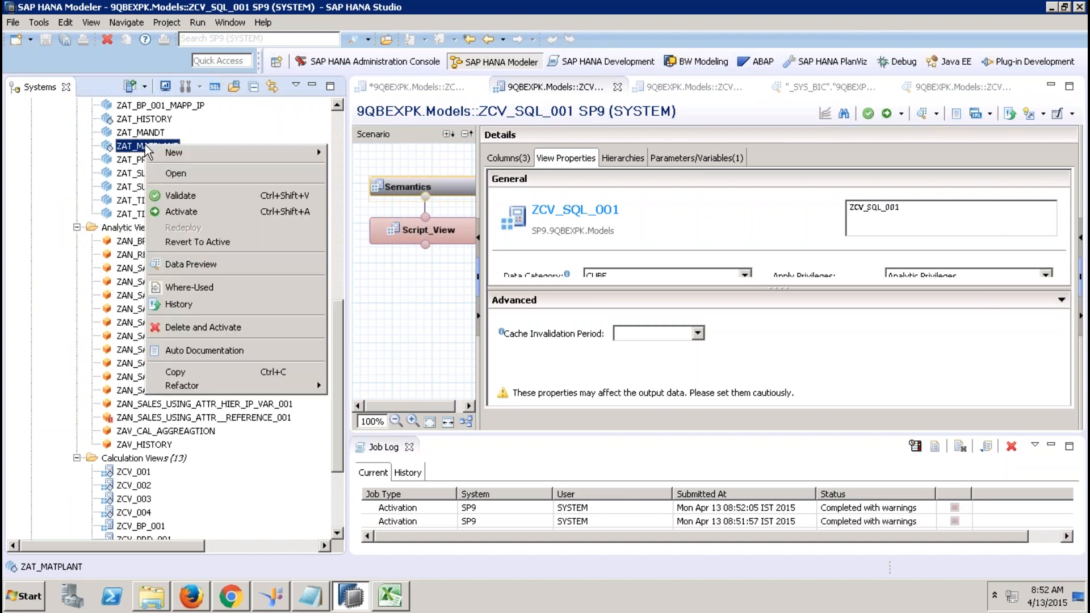
pyautogui.click(229, 331)
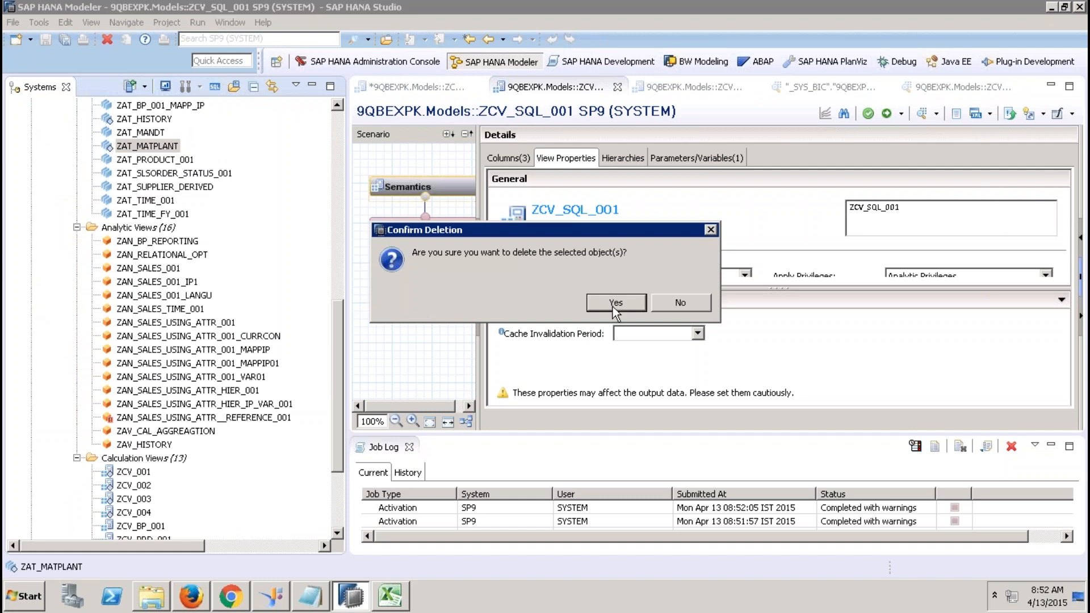
pyautogui.click(680, 303)
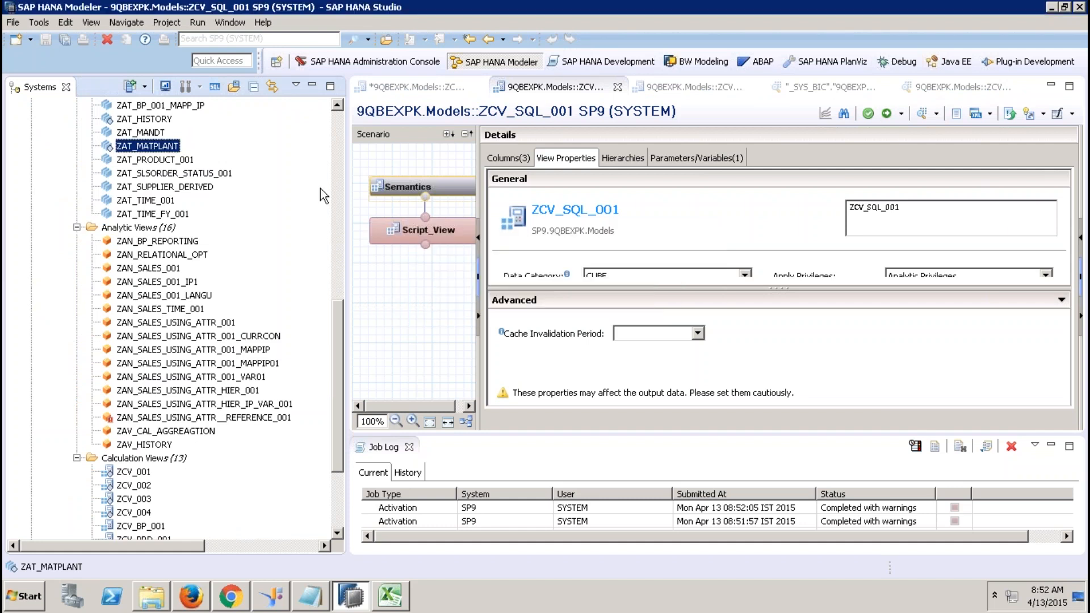
pyautogui.doubleClick(165, 148)
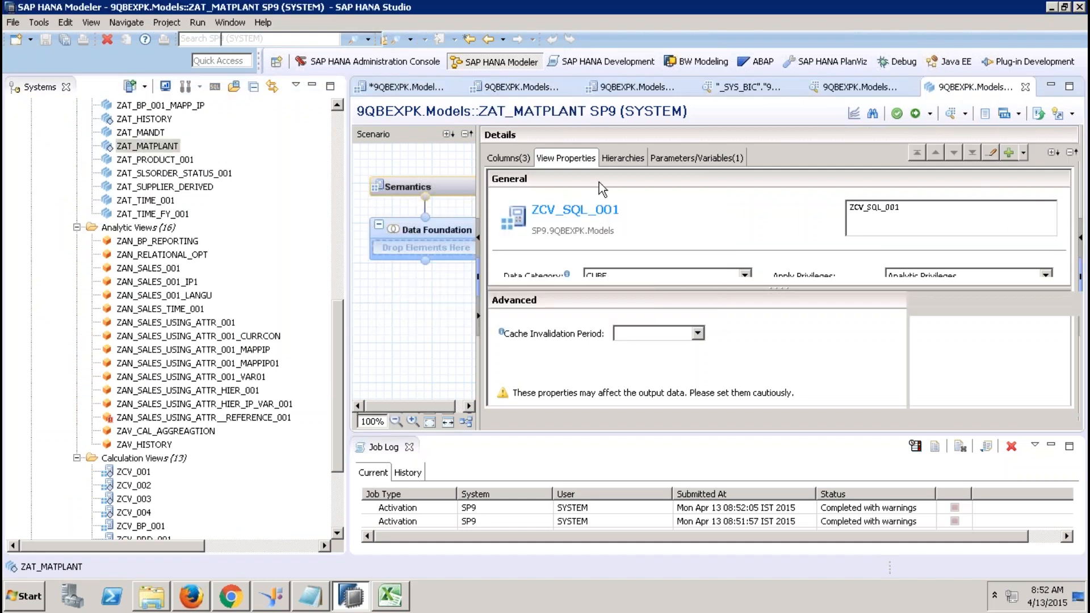
pyautogui.click(914, 113)
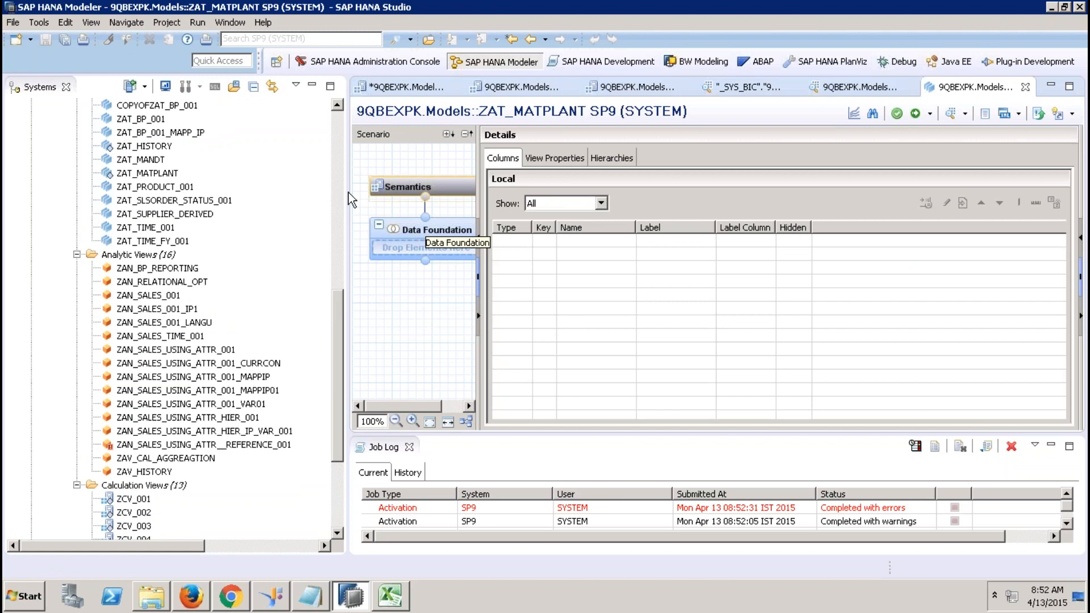
# Delete and activate the ZAT_HISTORY attribute view, confirming with Yes.
pyautogui.rightClick(158, 146)
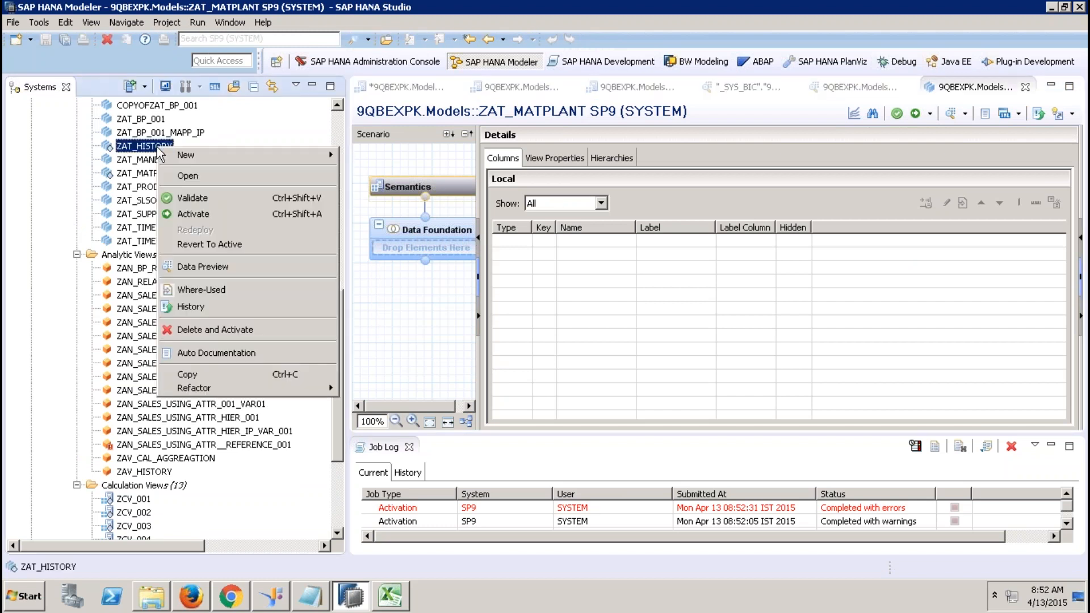
pyautogui.click(207, 334)
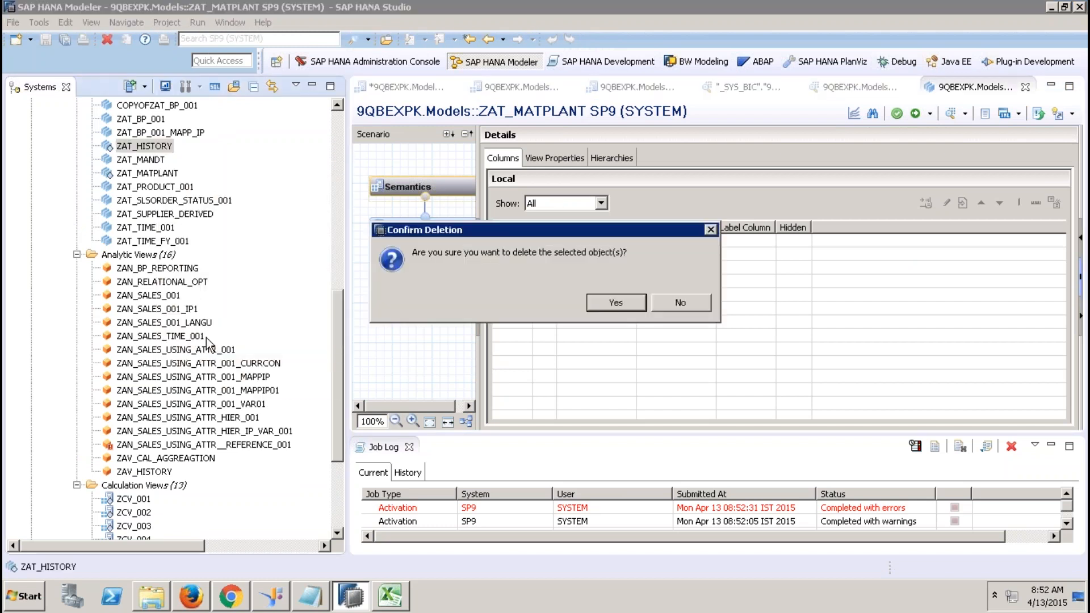
pyautogui.click(612, 306)
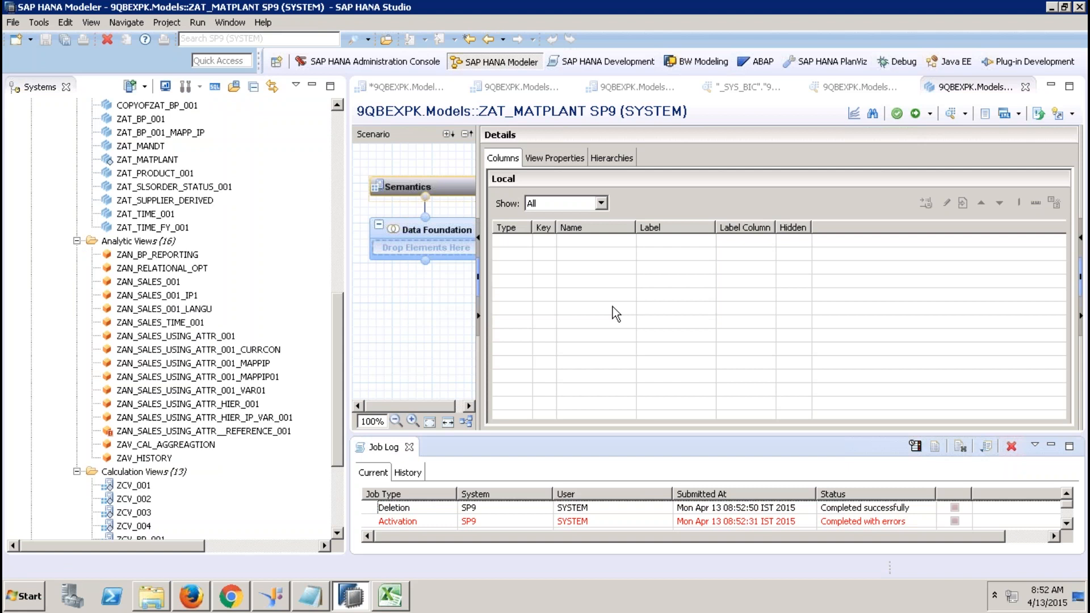
pyautogui.rightClick(164, 159)
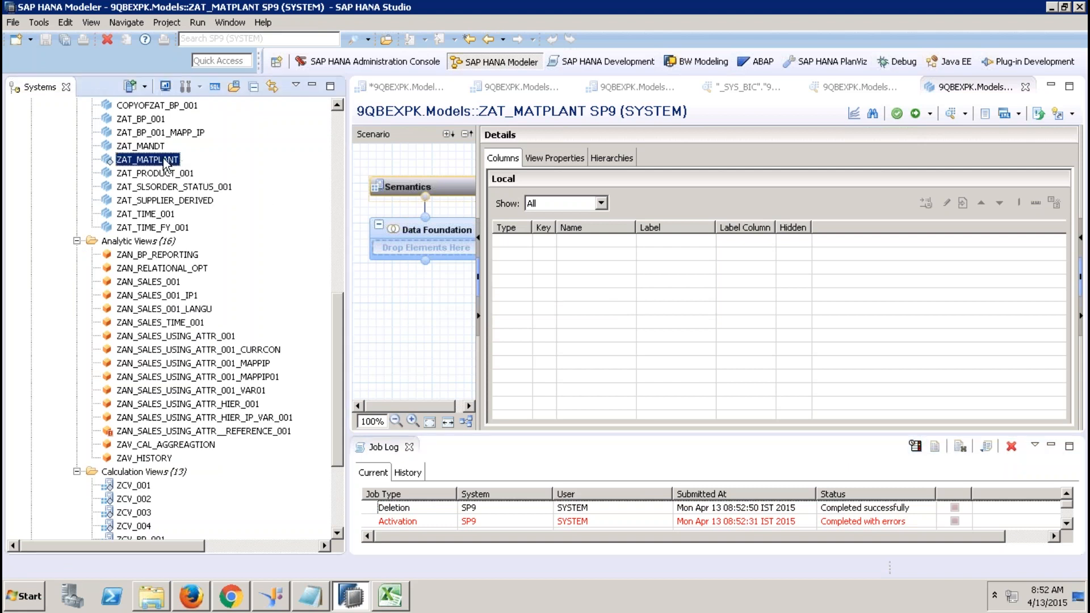
pyautogui.click(240, 114)
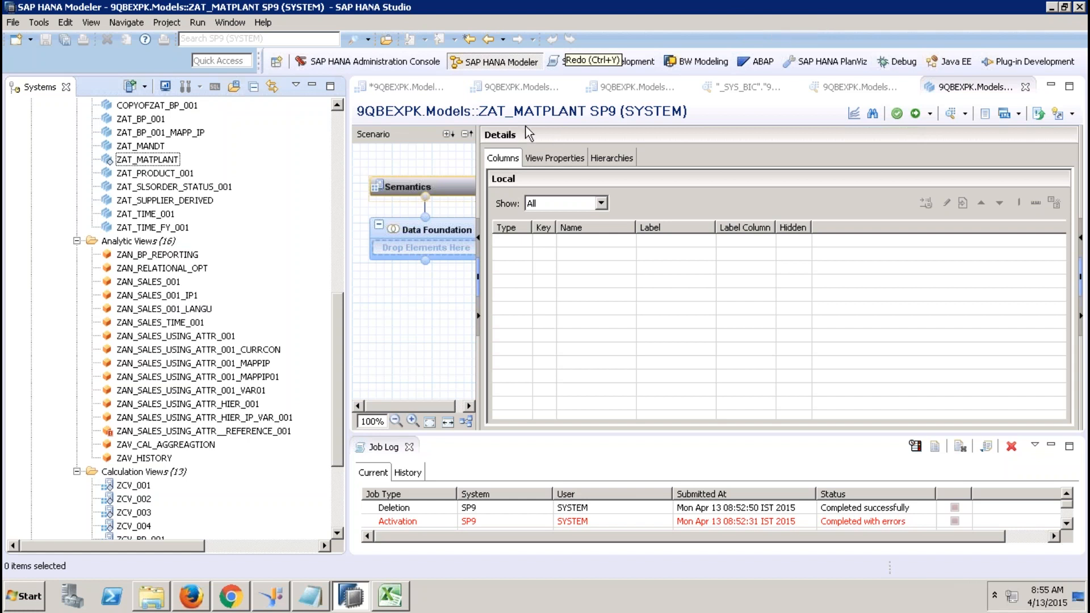
# Validate the ZCV_SQL_001 calculation view in its editor.
pyautogui.click(403, 83)
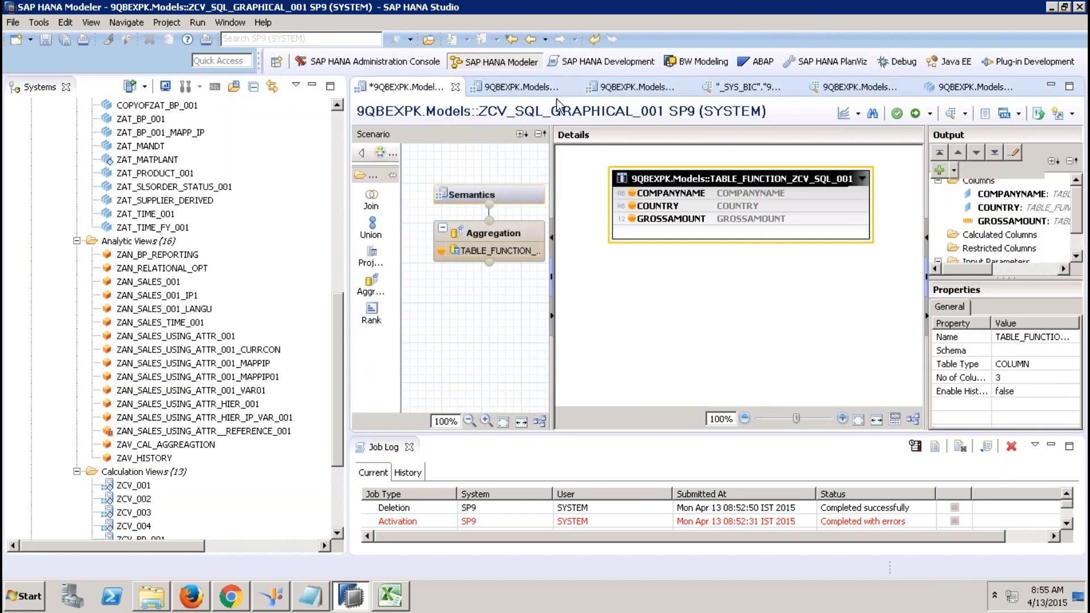
pyautogui.click(541, 90)
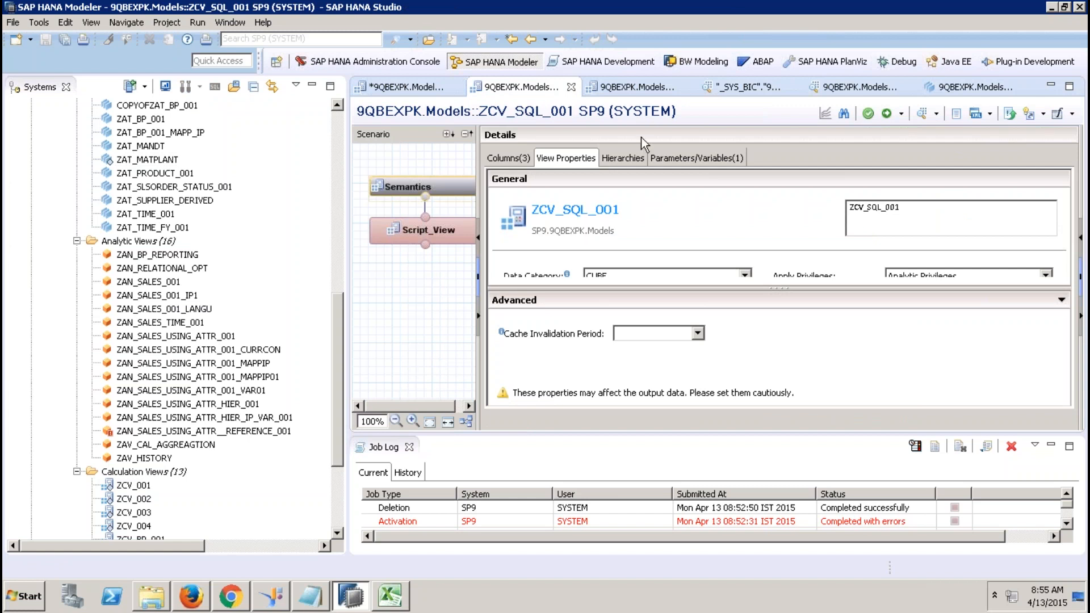
pyautogui.click(868, 113)
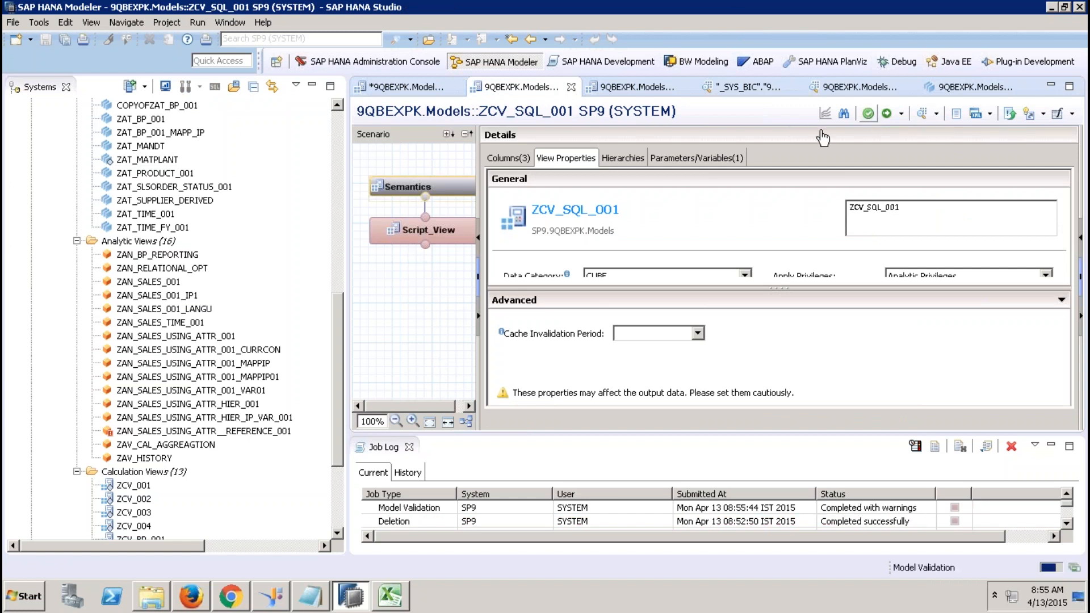
# Uncheck all modeler validation rules in Preferences and save.
pyautogui.click(232, 24)
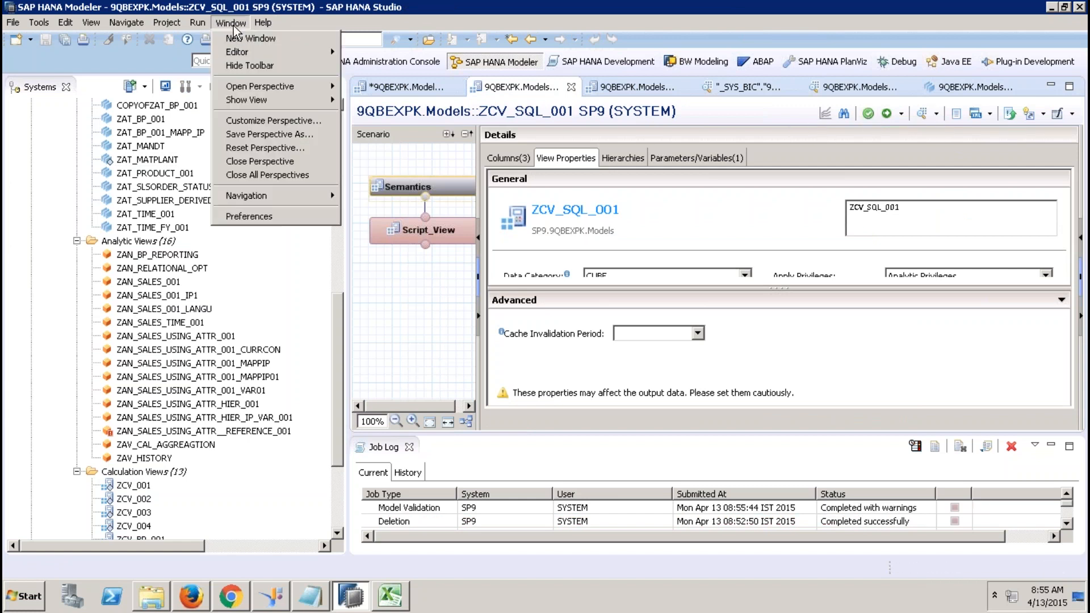
pyautogui.click(258, 217)
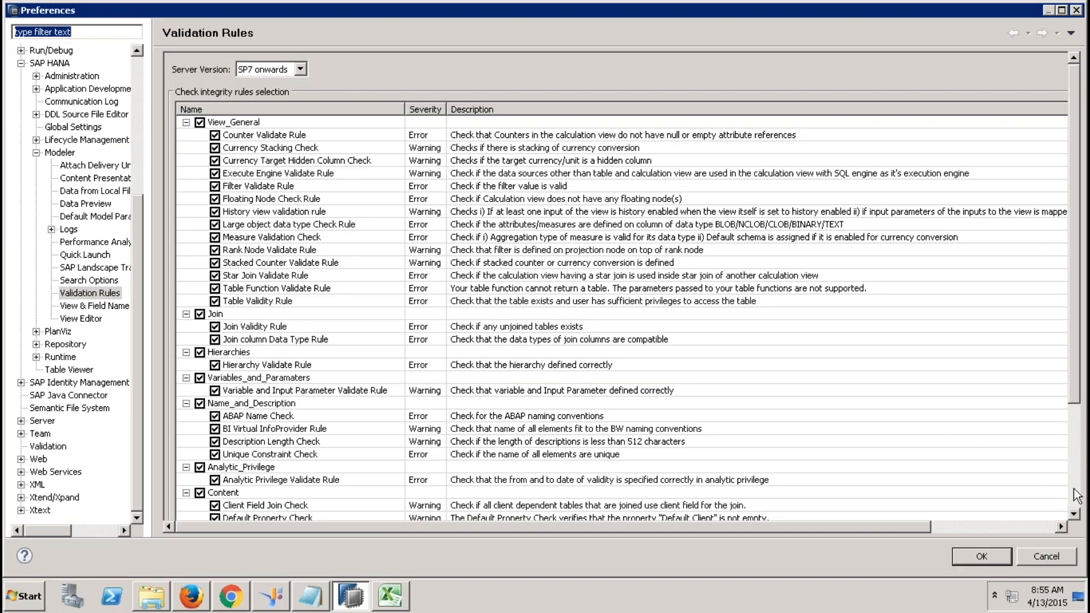
pyautogui.scroll(-5, 1077, 496)
pyautogui.click(237, 481)
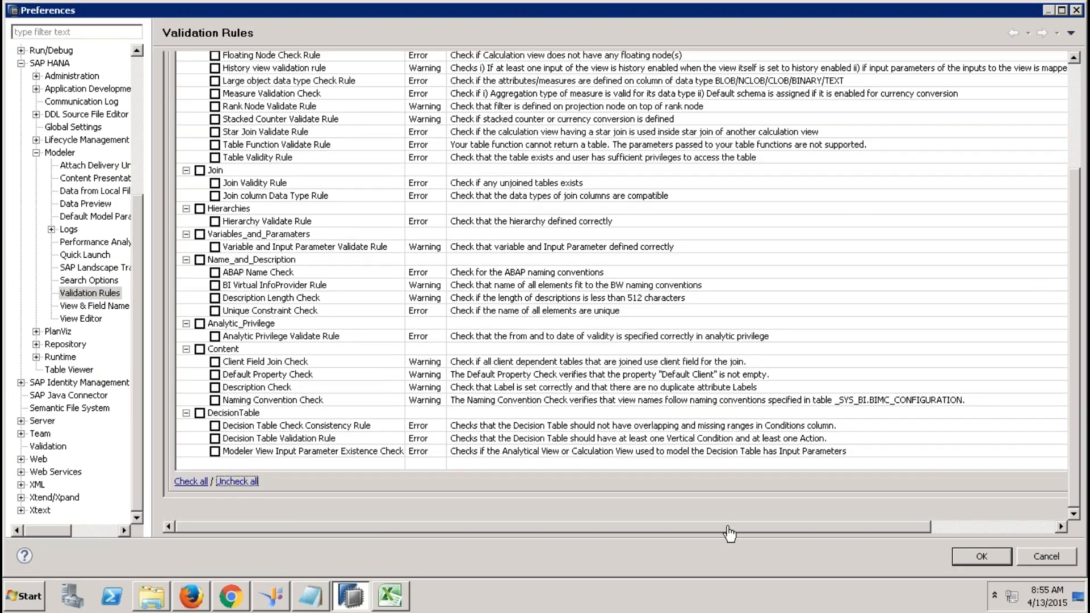
pyautogui.click(982, 557)
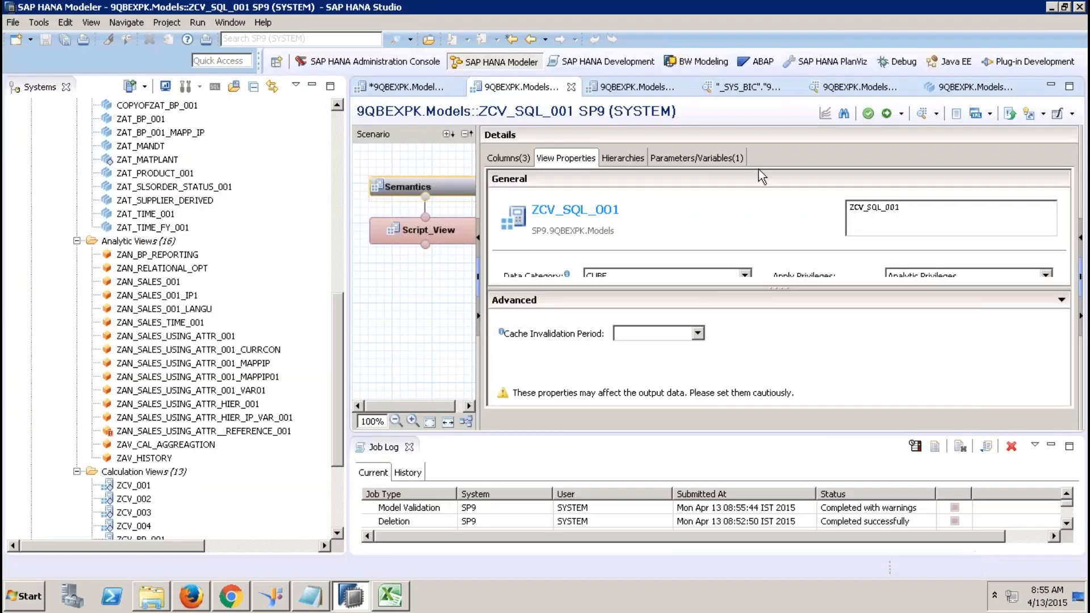
# Revalidate ZCV_SQL_001 and review the skipped rules in the job details.
pyautogui.click(867, 115)
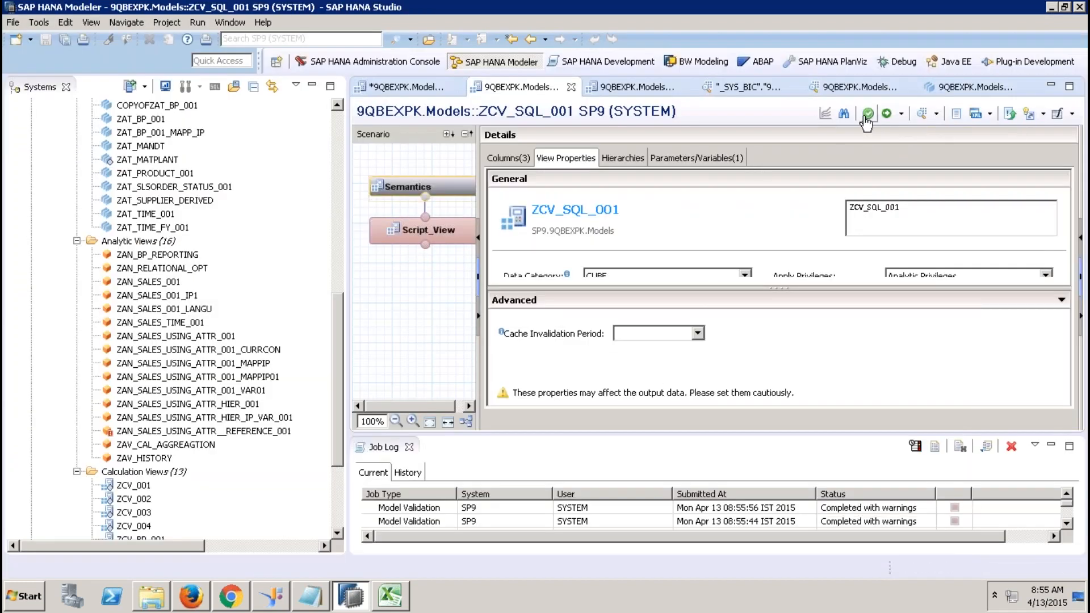
pyautogui.doubleClick(869, 508)
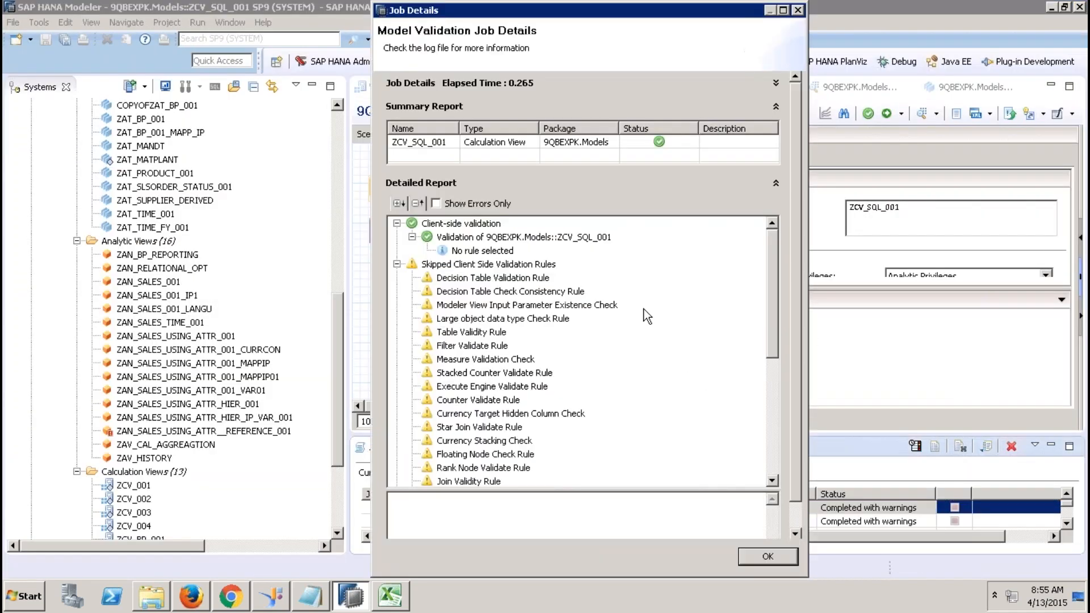
pyautogui.click(446, 267)
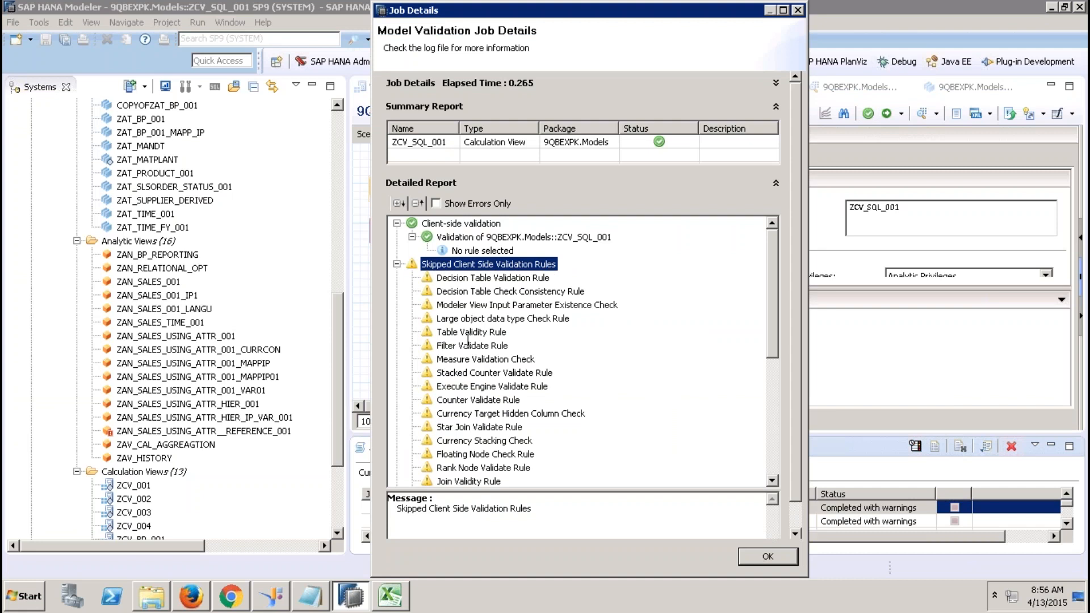
pyautogui.click(396, 264)
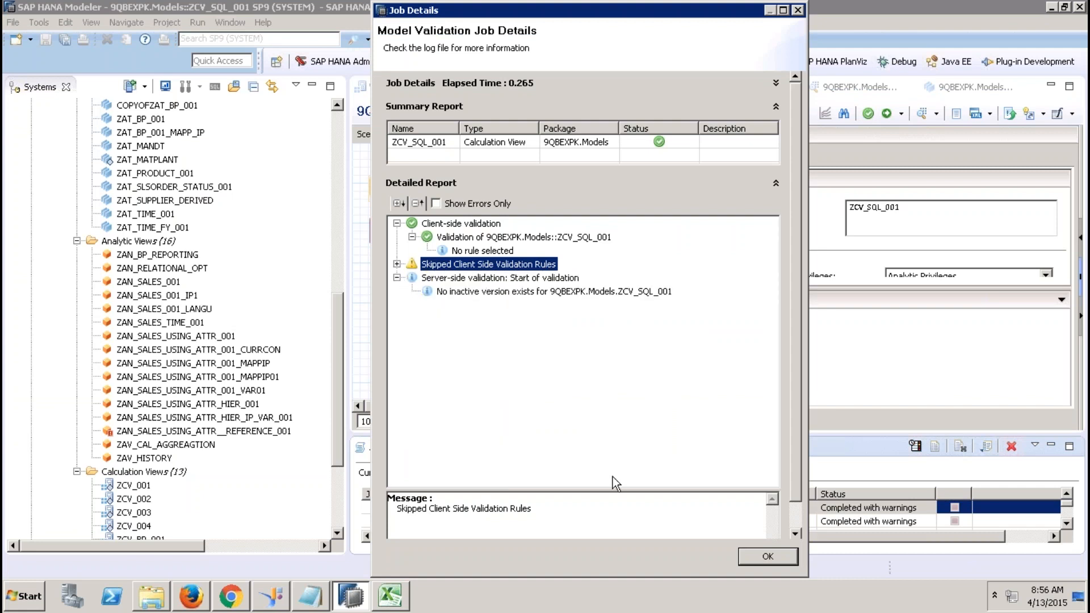
pyautogui.click(755, 556)
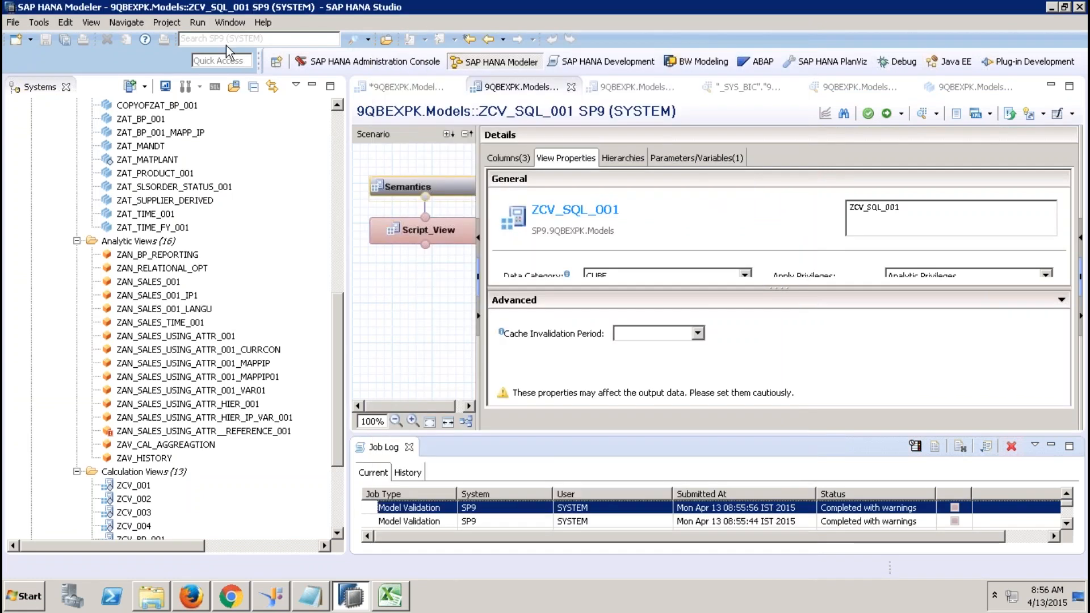
# Check all rules under SAP HANA > Modeler > Validation Rules and save.
pyautogui.click(230, 22)
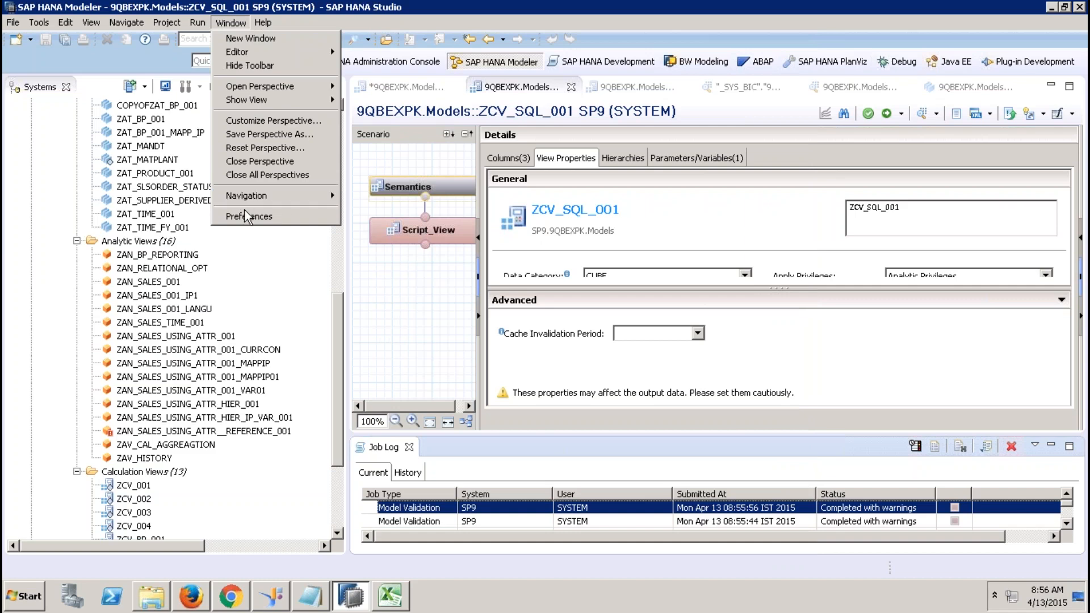
pyautogui.click(245, 213)
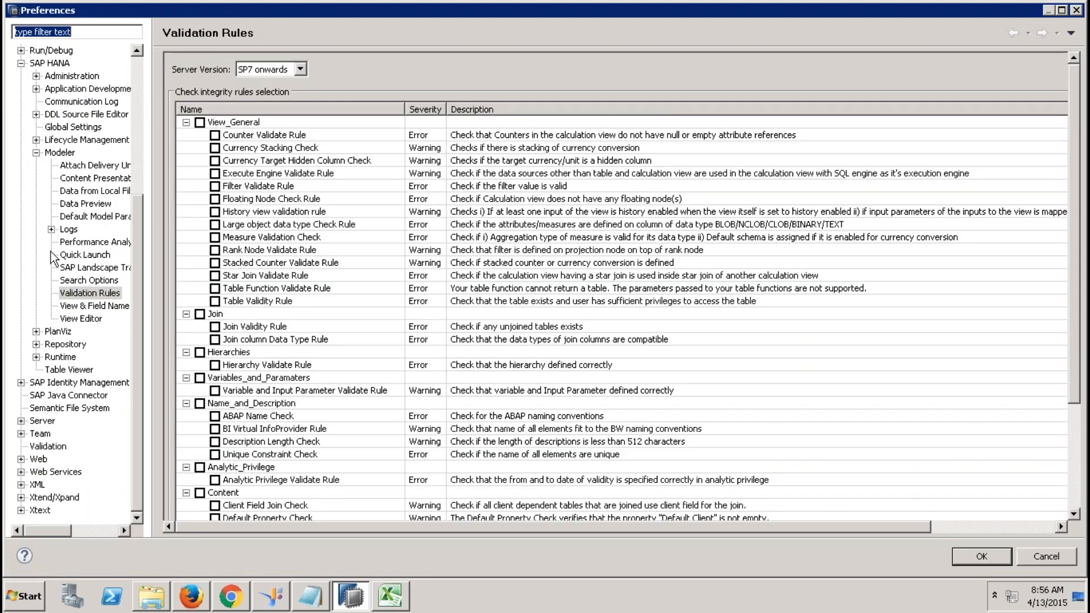
pyautogui.click(36, 153)
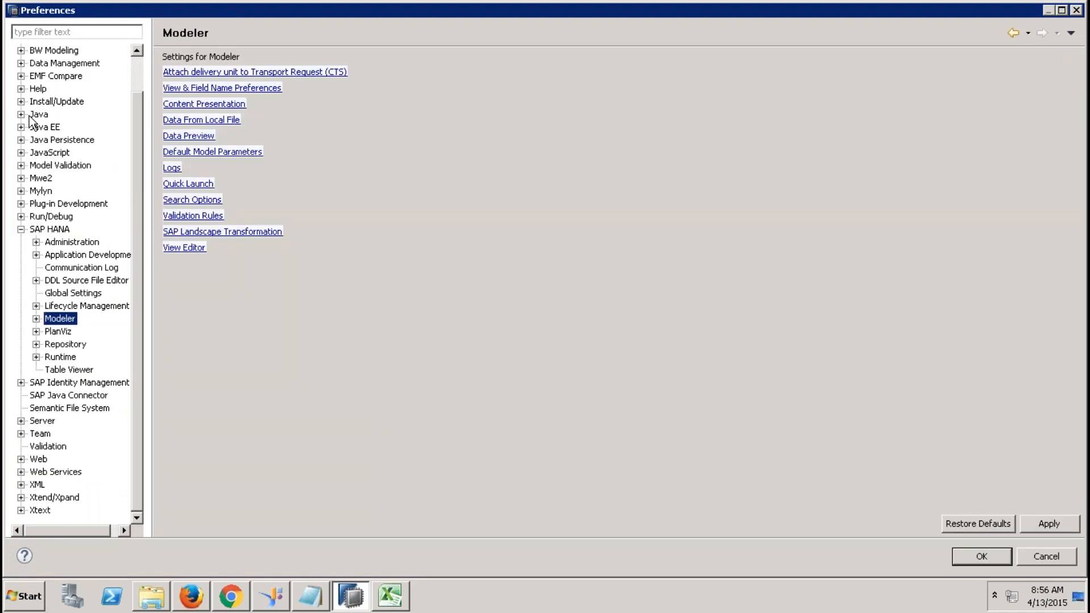
pyautogui.click(21, 230)
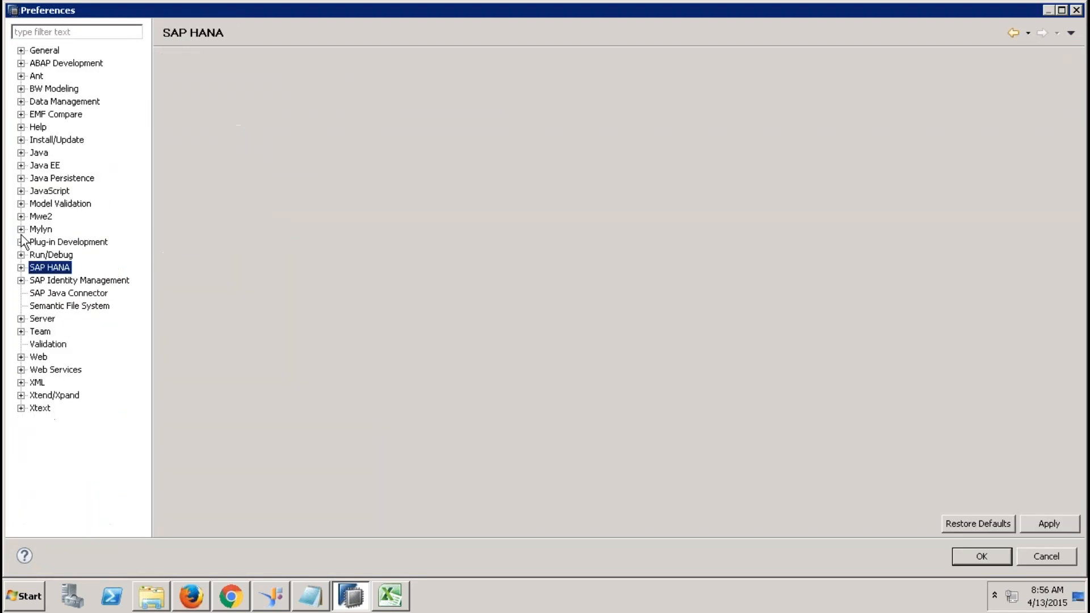
pyautogui.doubleClick(35, 269)
pyautogui.click(60, 360)
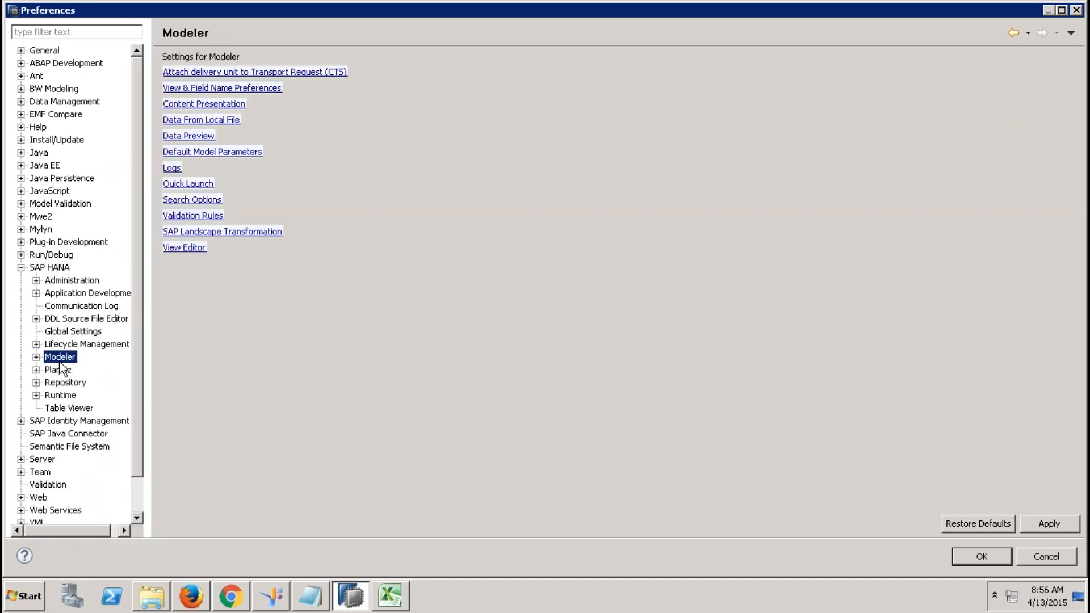
pyautogui.click(216, 215)
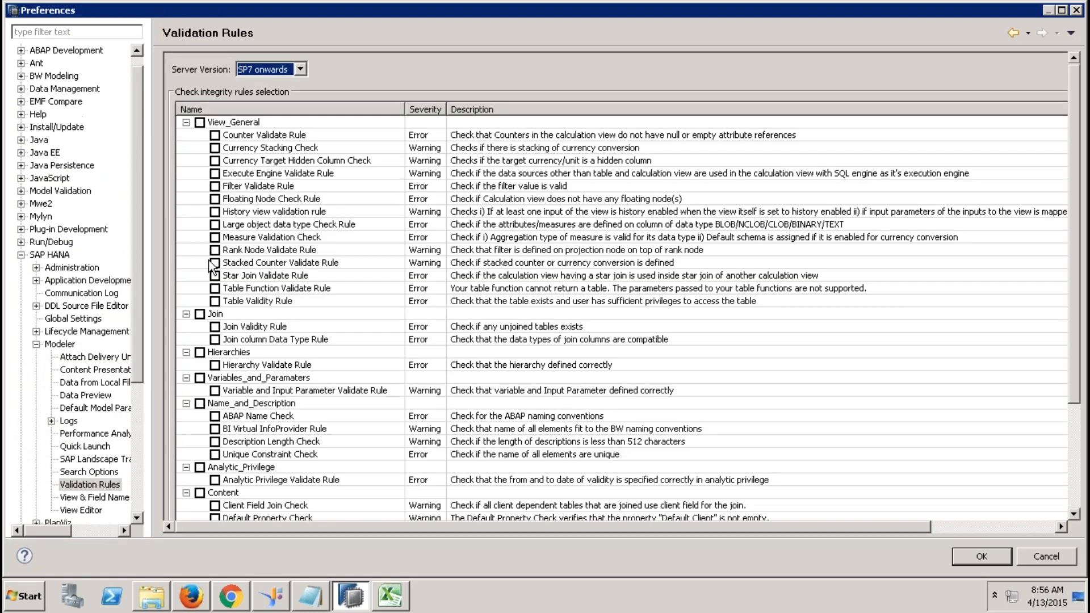
pyautogui.click(1075, 481)
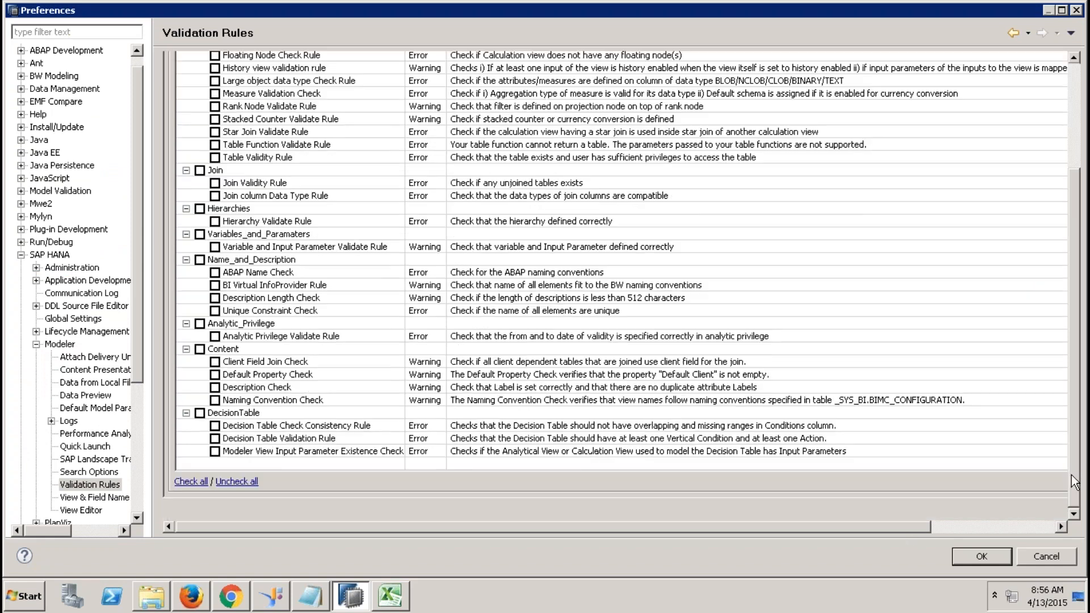
pyautogui.click(191, 481)
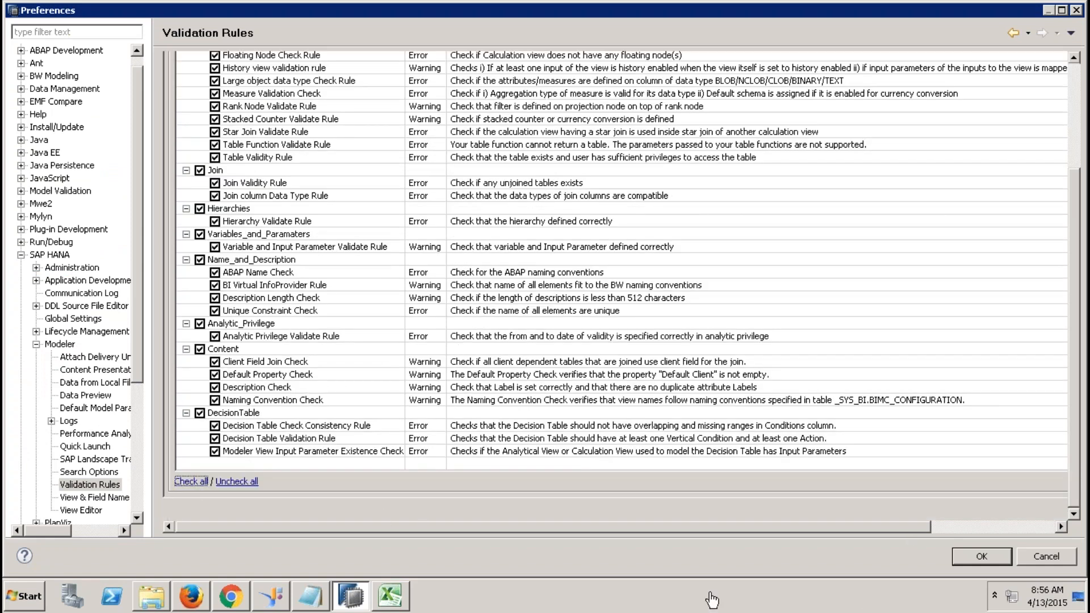
pyautogui.click(980, 557)
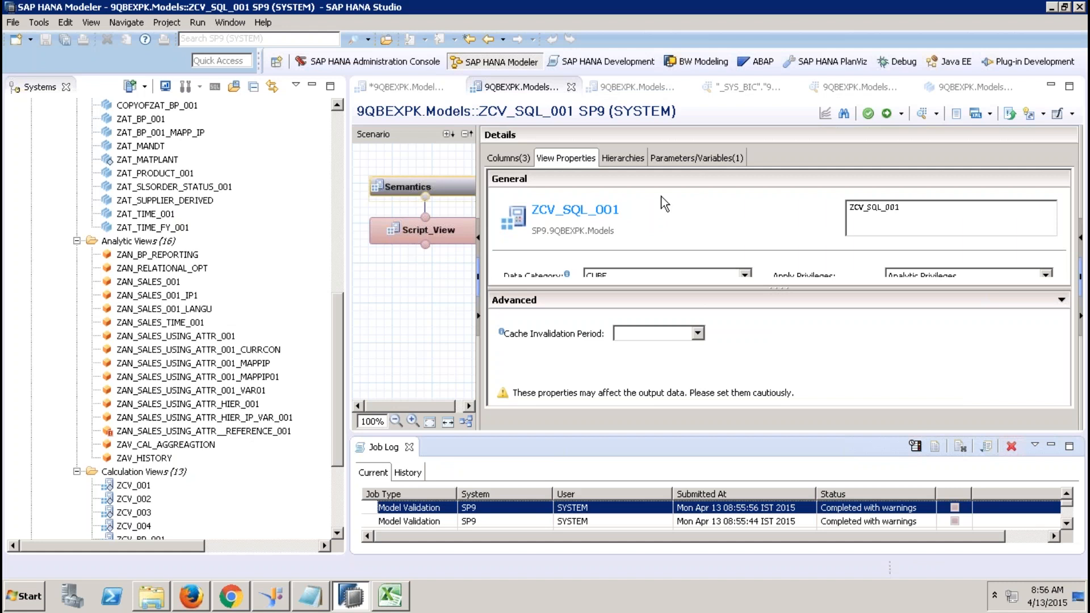
# Validate ZCV_SQL_001 and read the Description Check warnings in the job details.
pyautogui.click(868, 113)
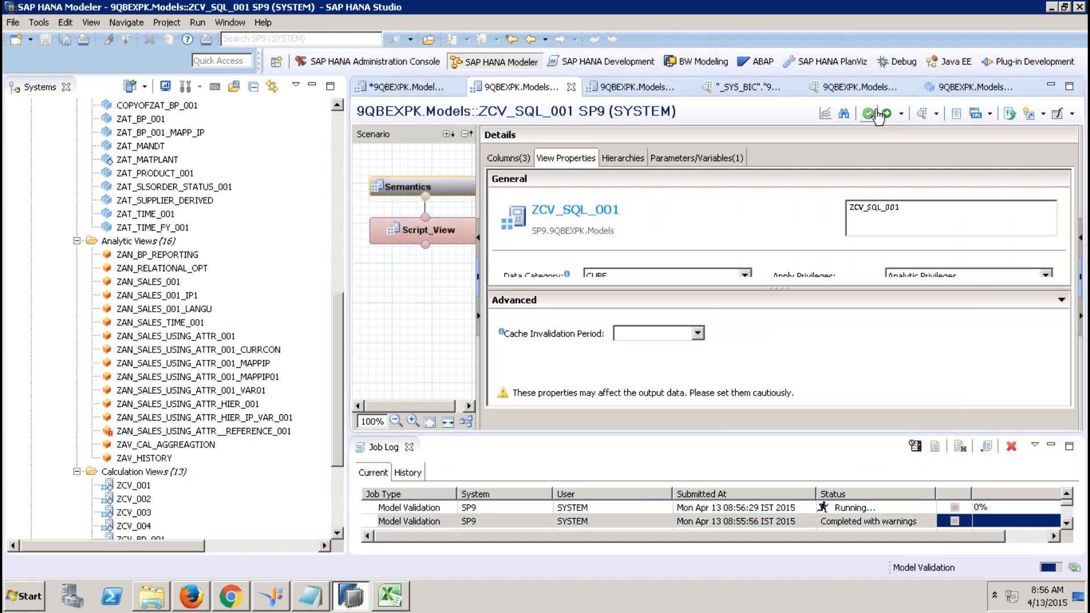
pyautogui.doubleClick(905, 508)
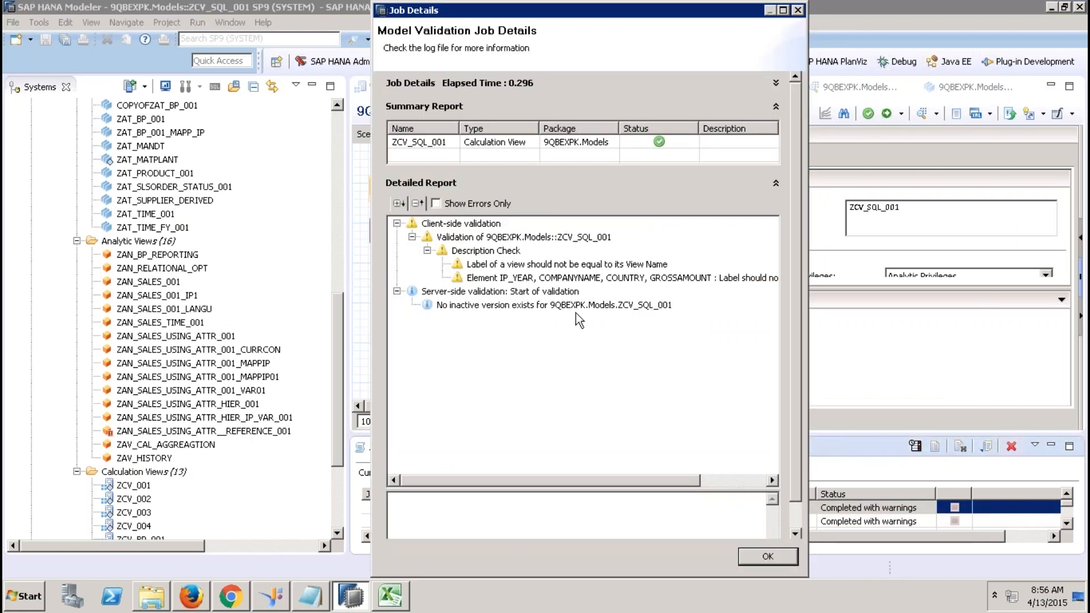
pyautogui.click(492, 237)
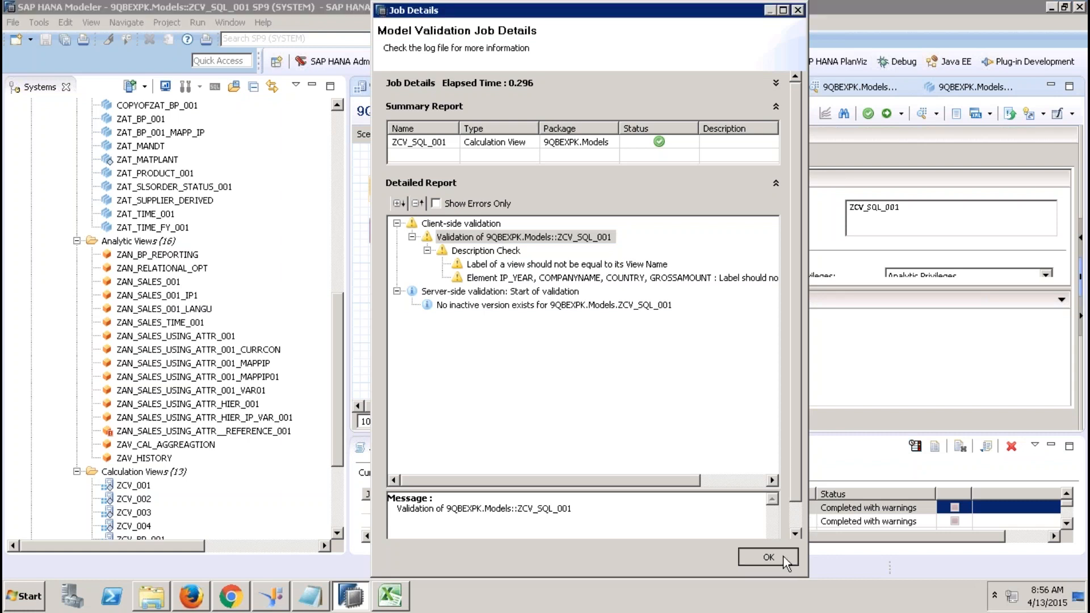
pyautogui.click(768, 557)
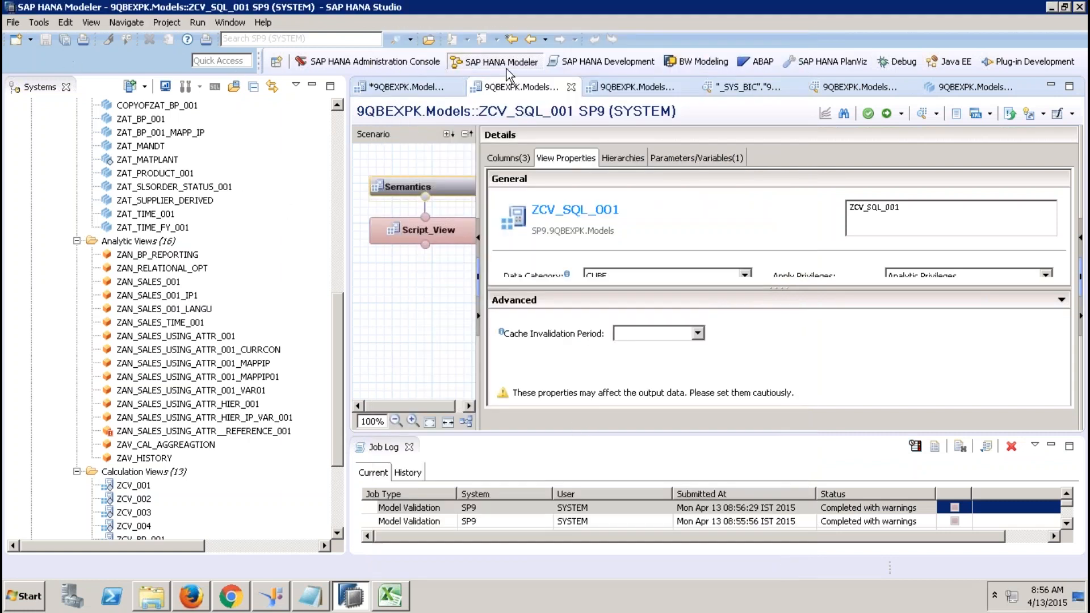
# Start a Data from Local File import targeting the SP9 system.
pyautogui.click(437, 86)
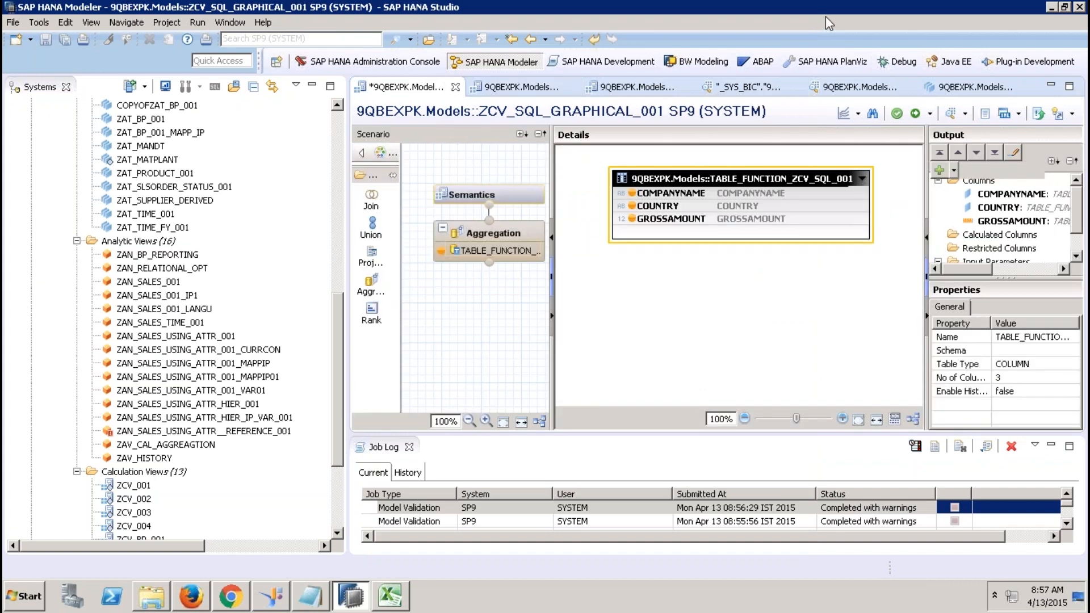
pyautogui.click(342, 143)
pyautogui.moveTo(339, 134); pyautogui.dragTo(339, 118)
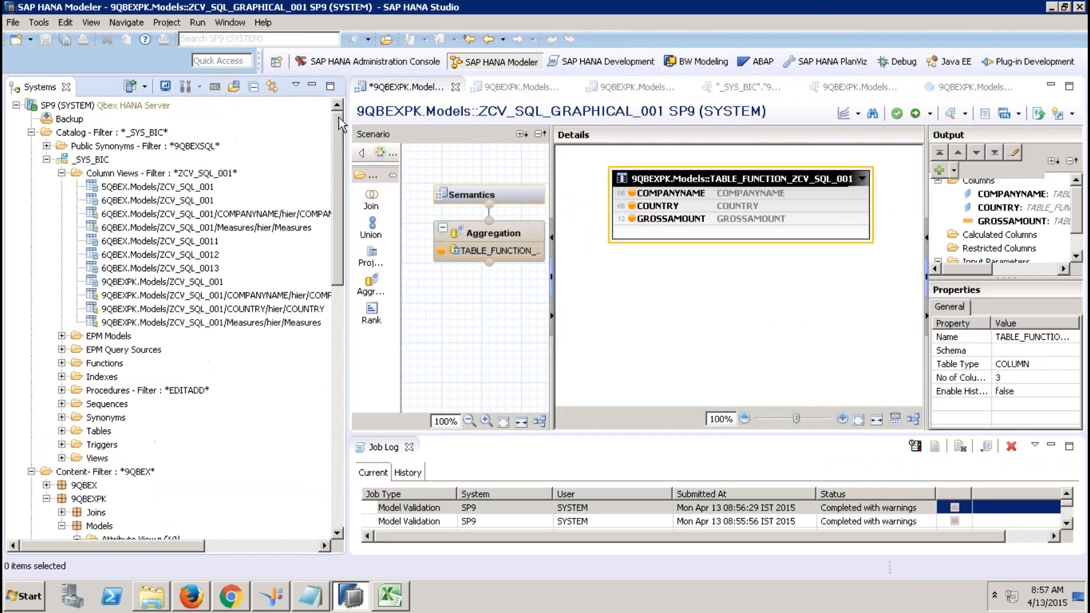
pyautogui.click(13, 23)
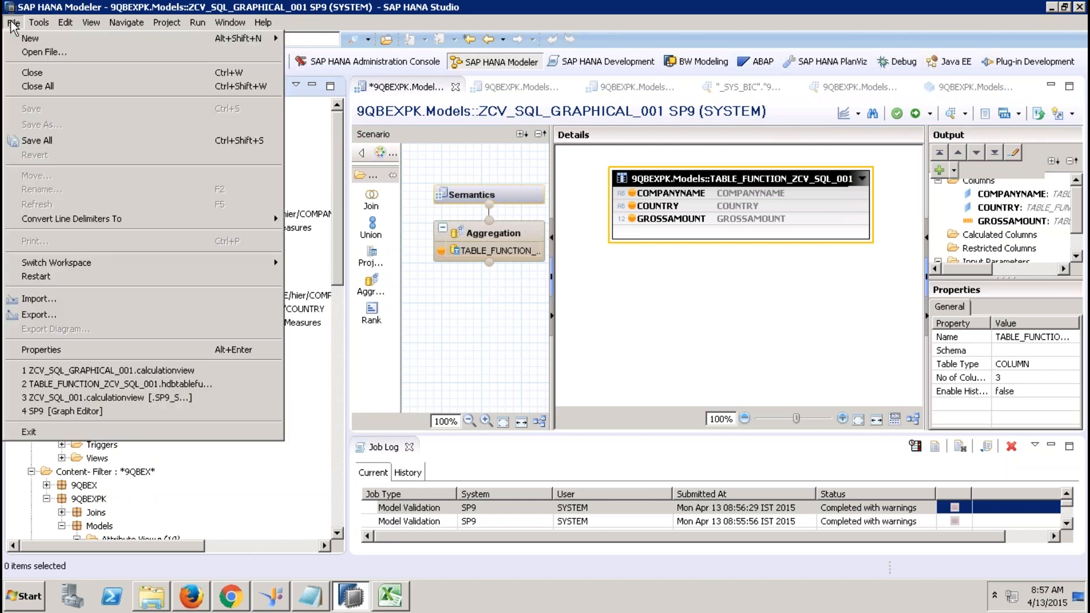
pyautogui.click(48, 301)
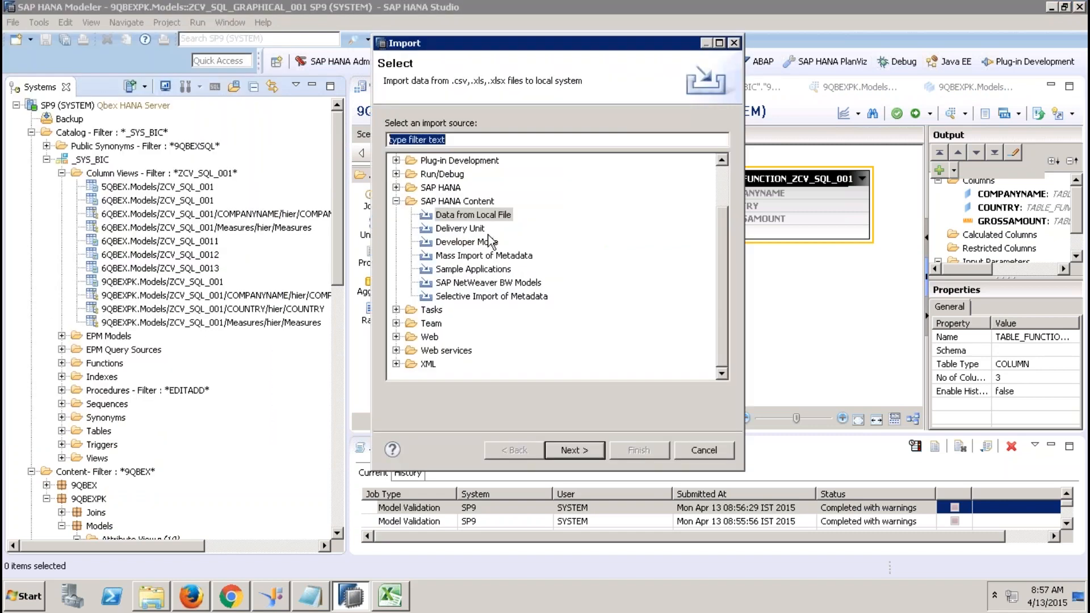
pyautogui.click(397, 201)
pyautogui.click(397, 255)
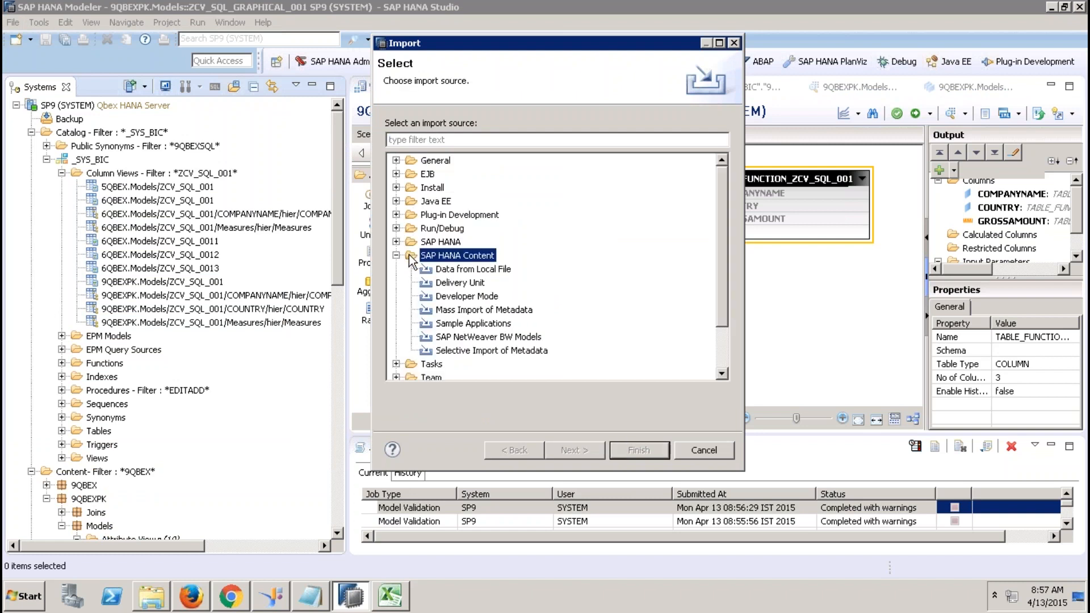
pyautogui.click(446, 270)
pyautogui.click(572, 445)
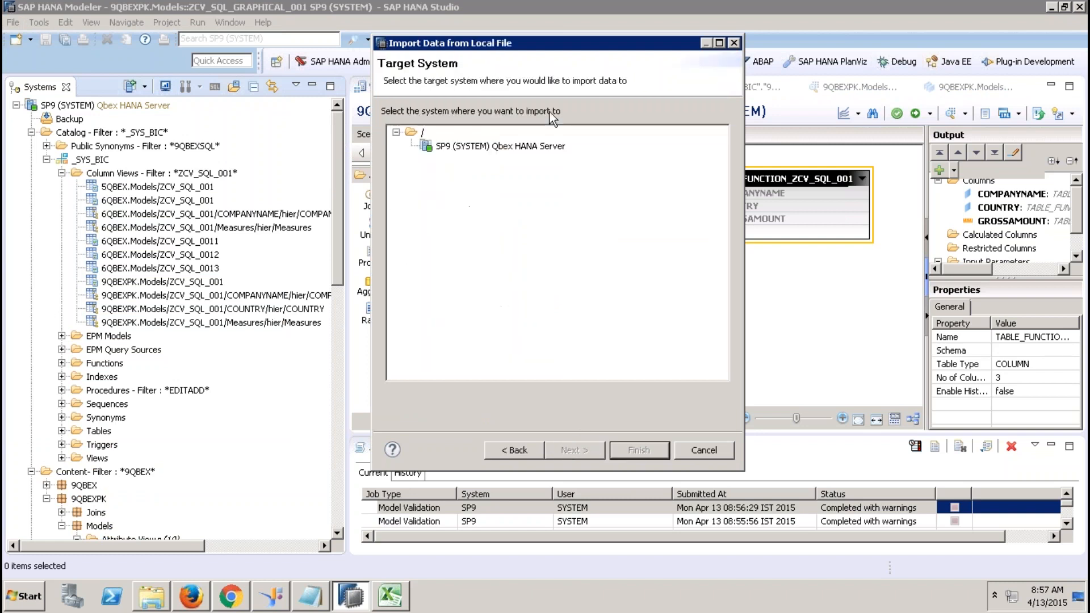
pyautogui.click(510, 149)
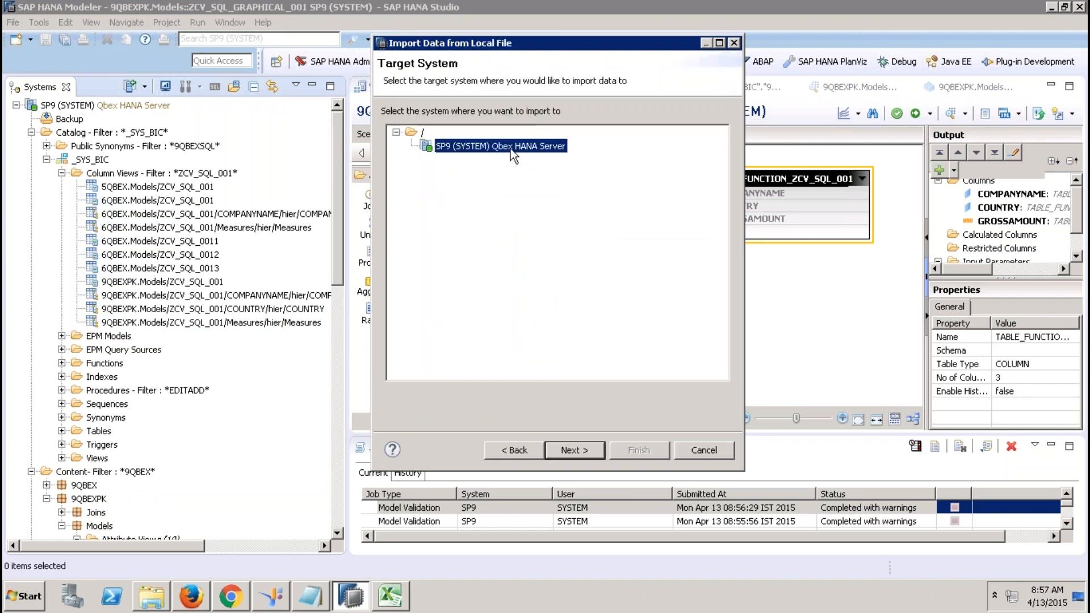
pyautogui.click(562, 451)
# Select D:\MOCA\formaoc4bodsoutput.csv as the source file.
pyautogui.click(703, 130)
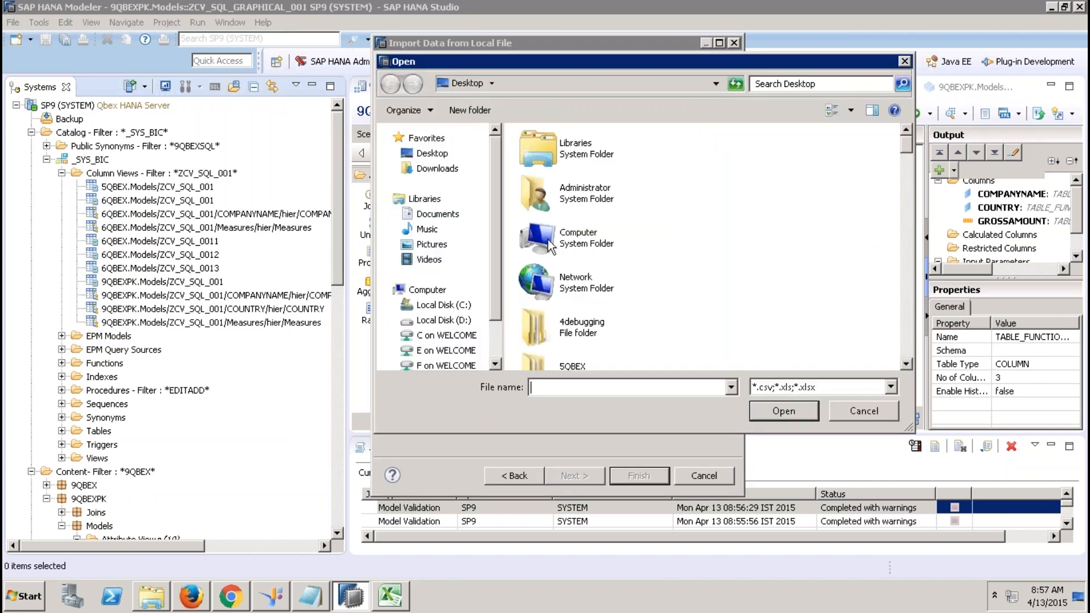
pyautogui.click(908, 236)
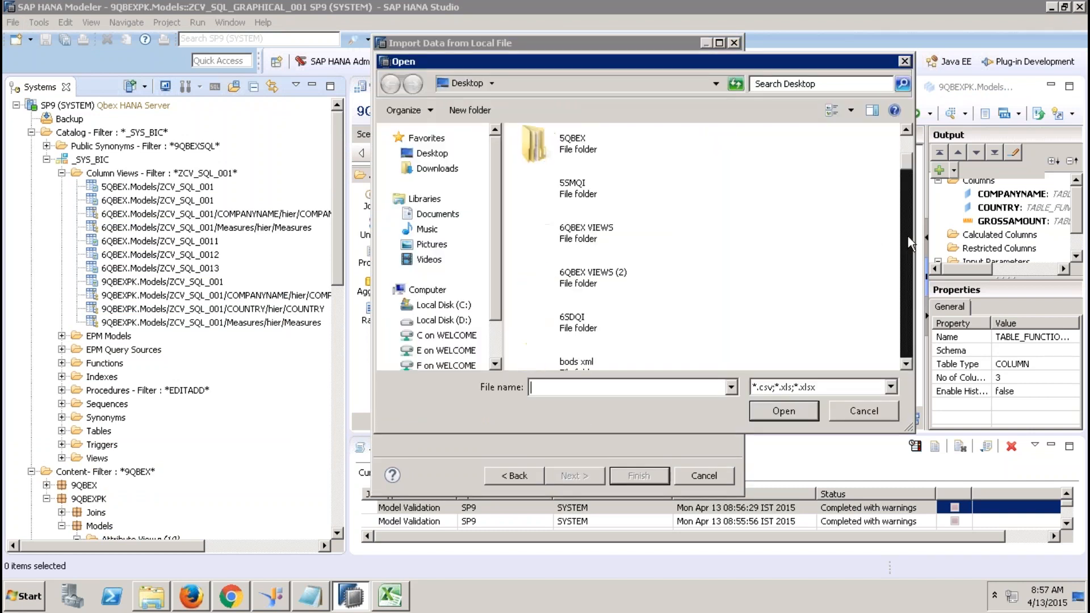
pyautogui.click(446, 321)
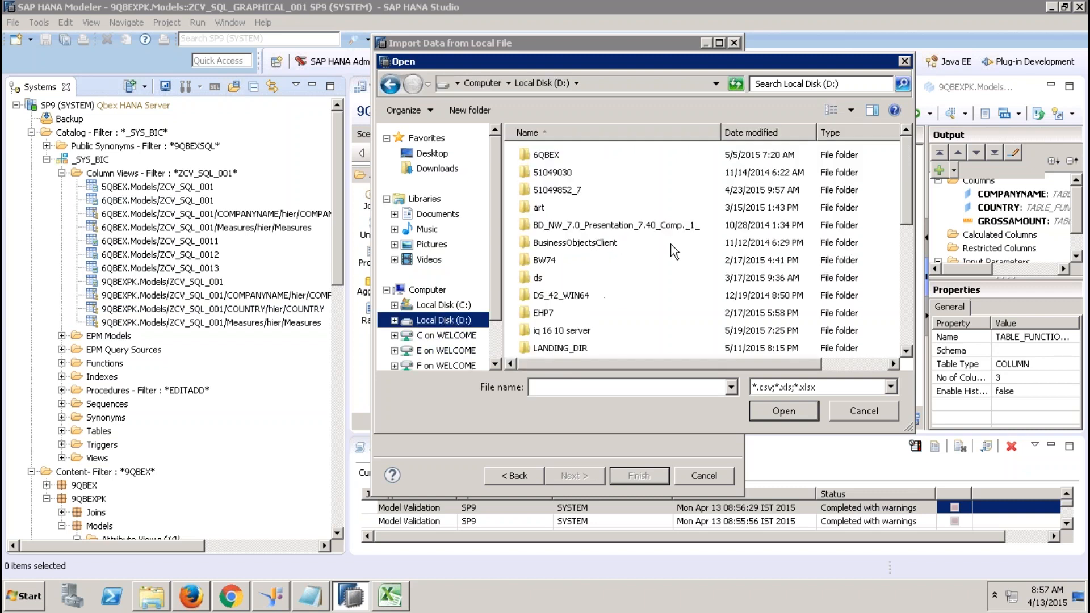
pyautogui.click(904, 295)
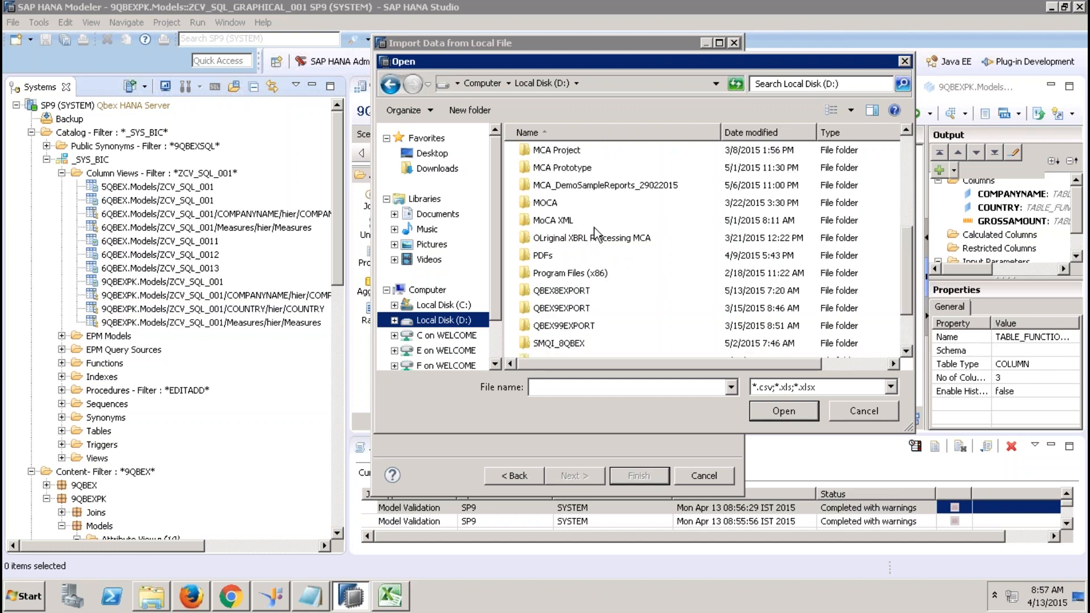
pyautogui.doubleClick(552, 203)
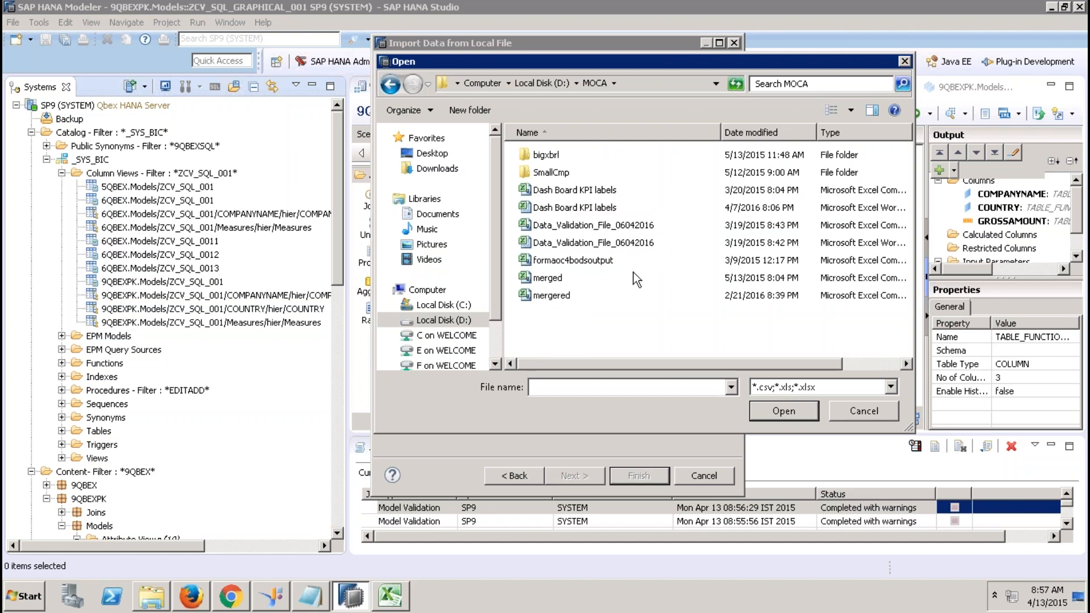
pyautogui.doubleClick(591, 261)
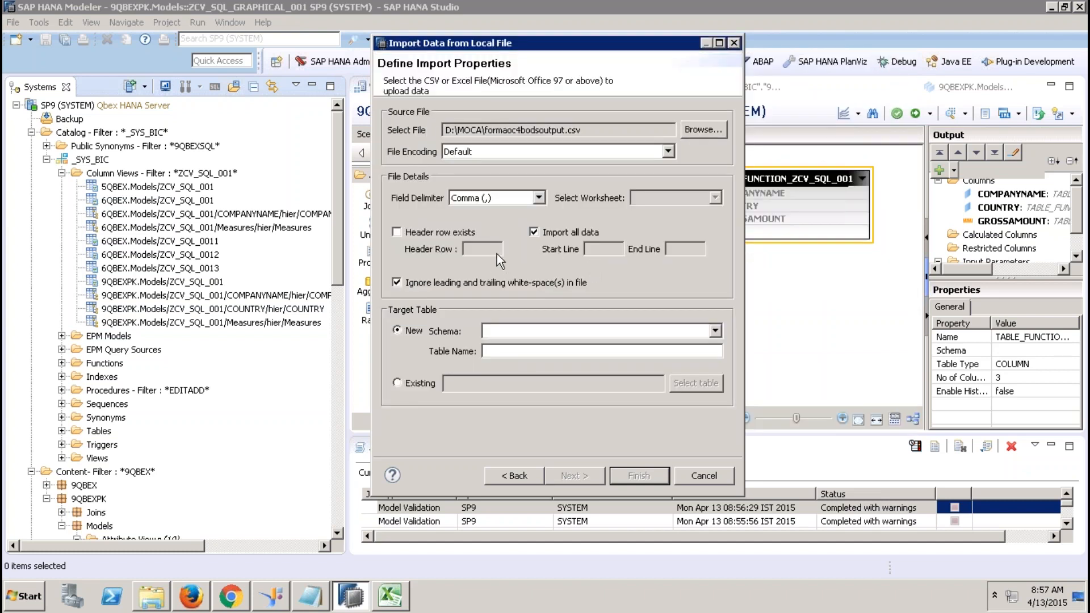
# Mark the header row, target new table table1 in schema XBRLMCA, and finish.
pyautogui.click(440, 232)
pyautogui.click(552, 232)
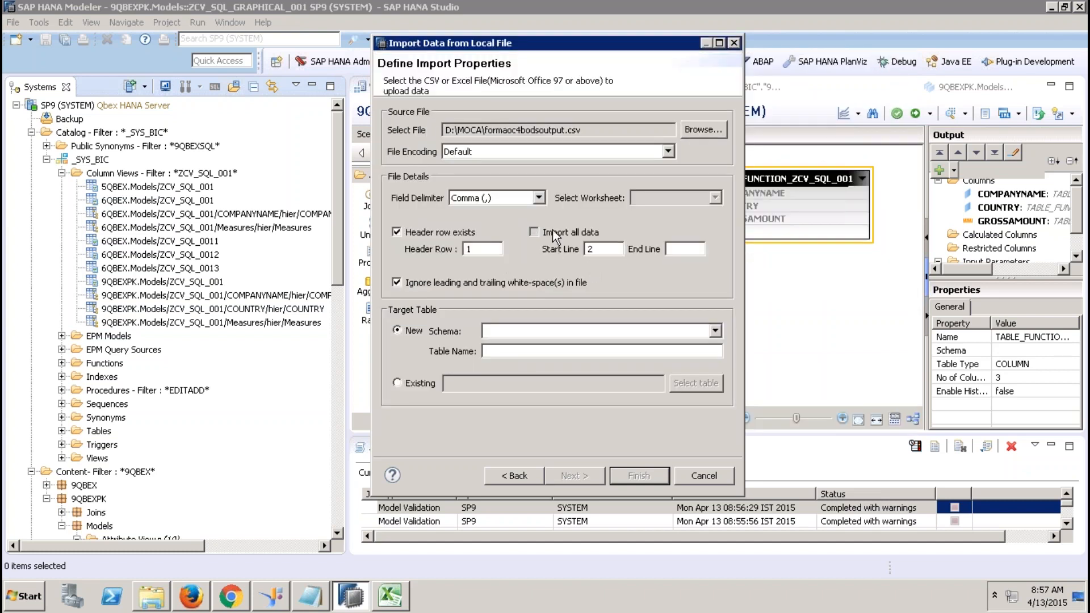
pyautogui.click(499, 332)
pyautogui.press('x')
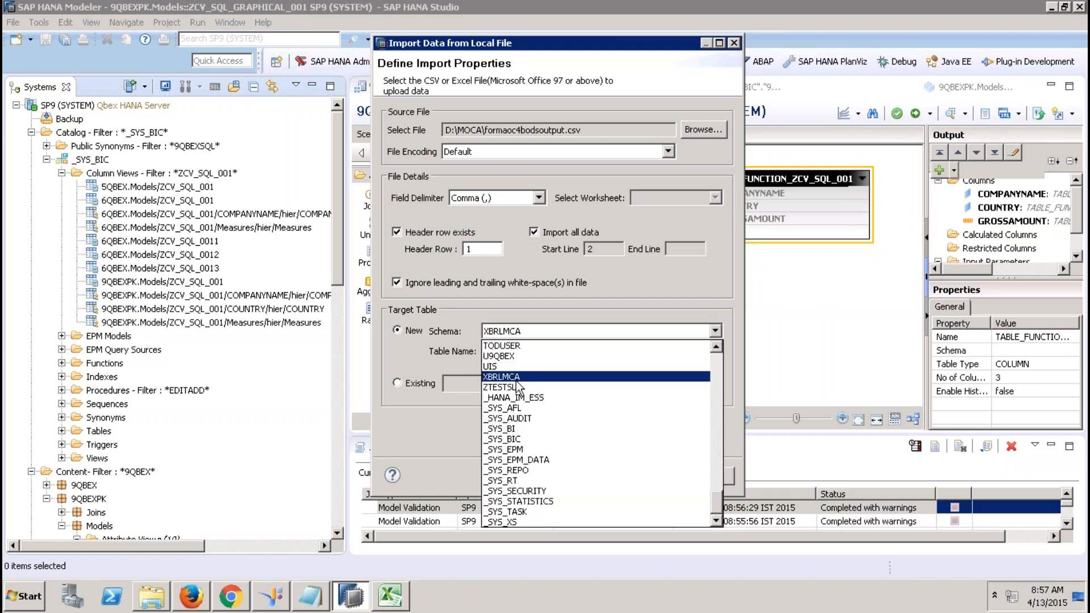
pyautogui.click(516, 378)
pyautogui.click(513, 352)
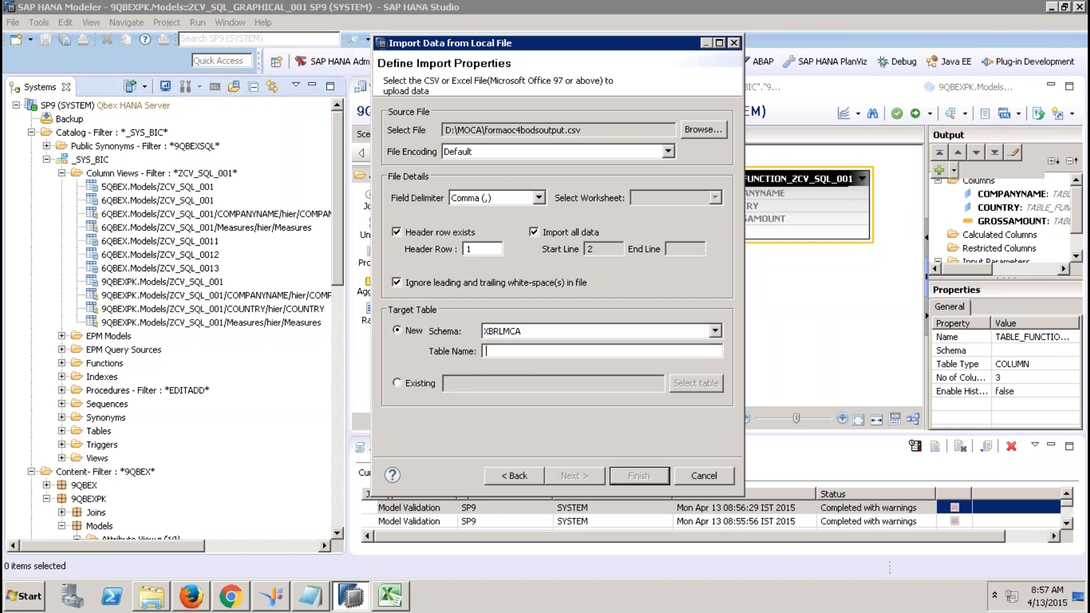
pyautogui.write('table1')
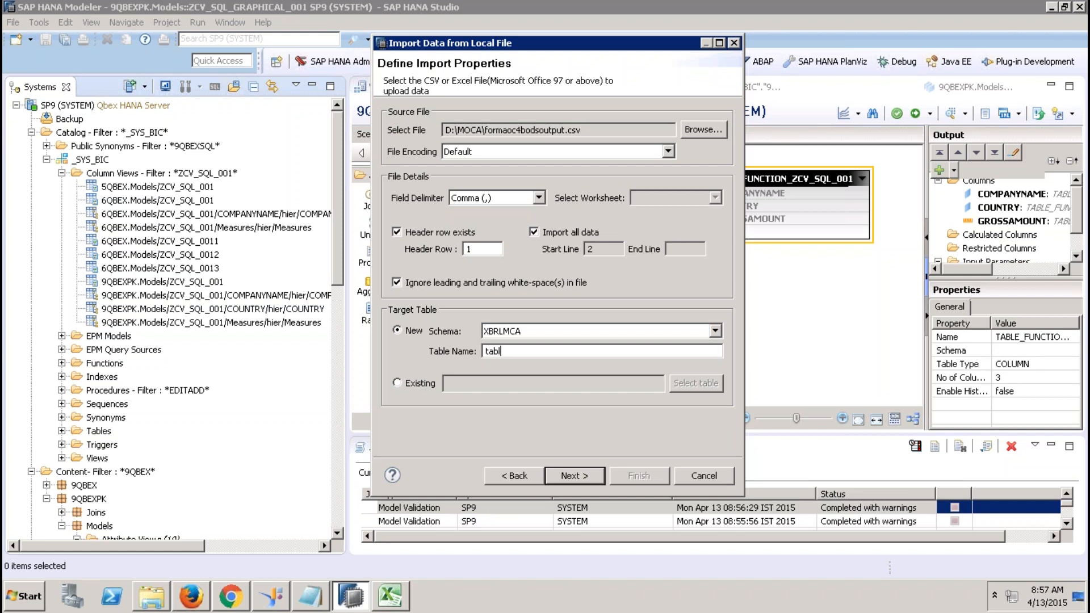
pyautogui.click(575, 476)
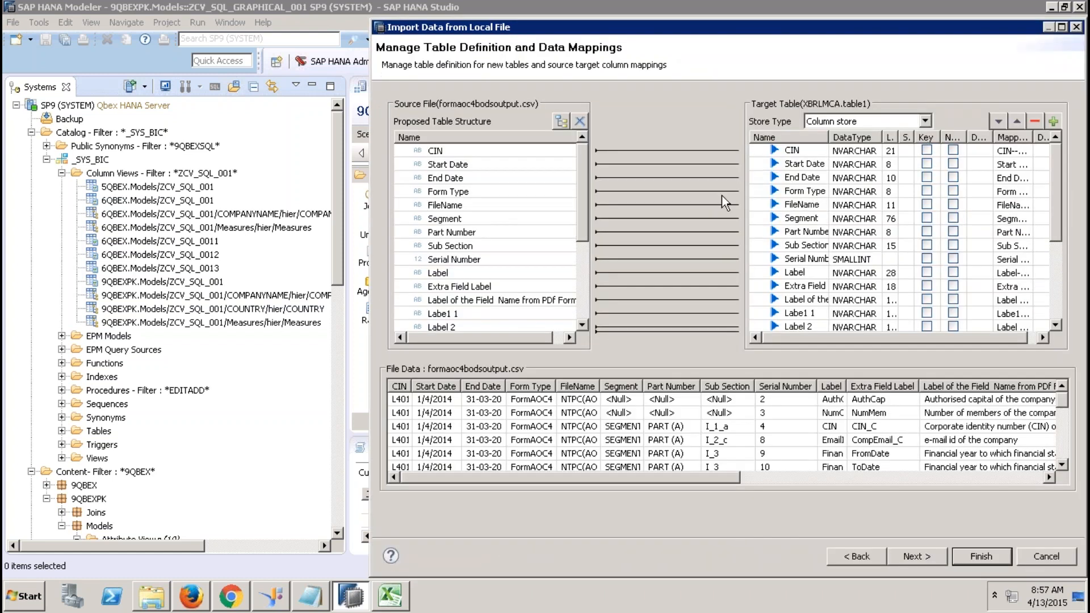
pyautogui.click(895, 559)
pyautogui.click(982, 558)
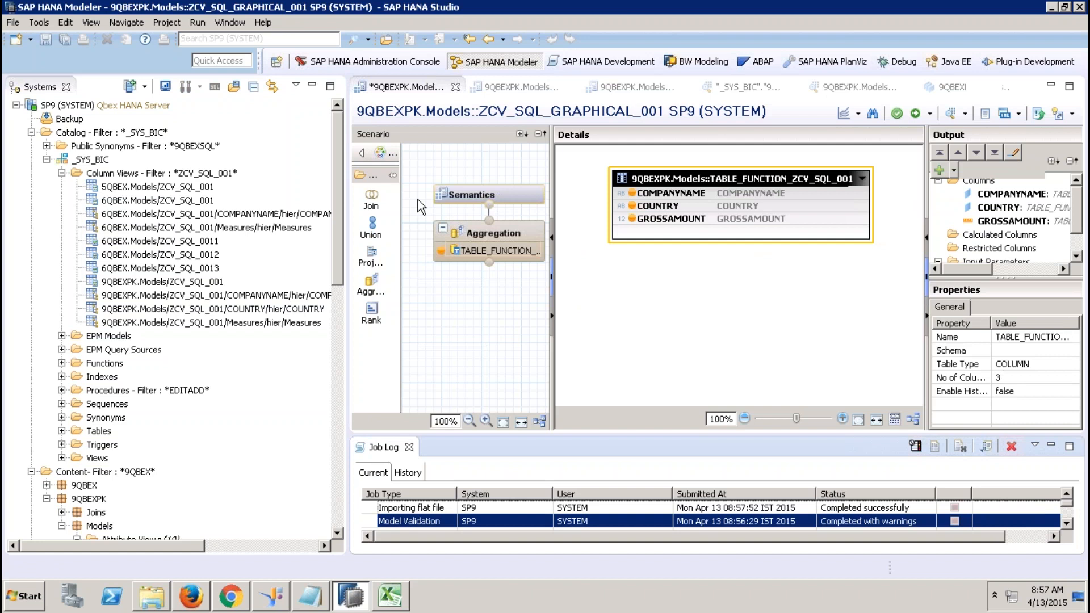
# Filter the catalog to the XBRLMCA schema.
pyautogui.rightClick(81, 135)
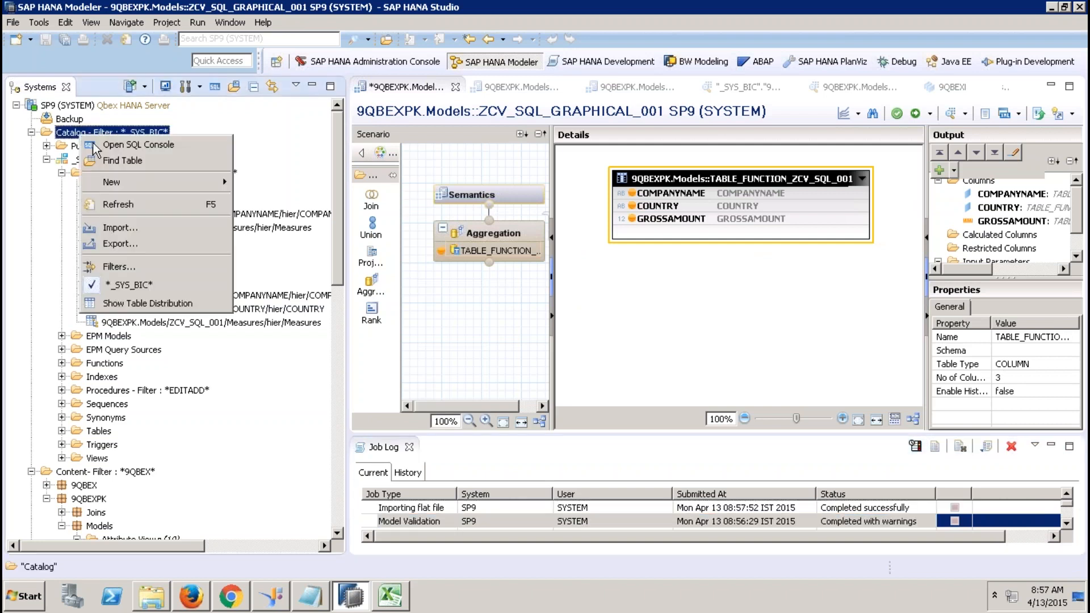
pyautogui.click(130, 267)
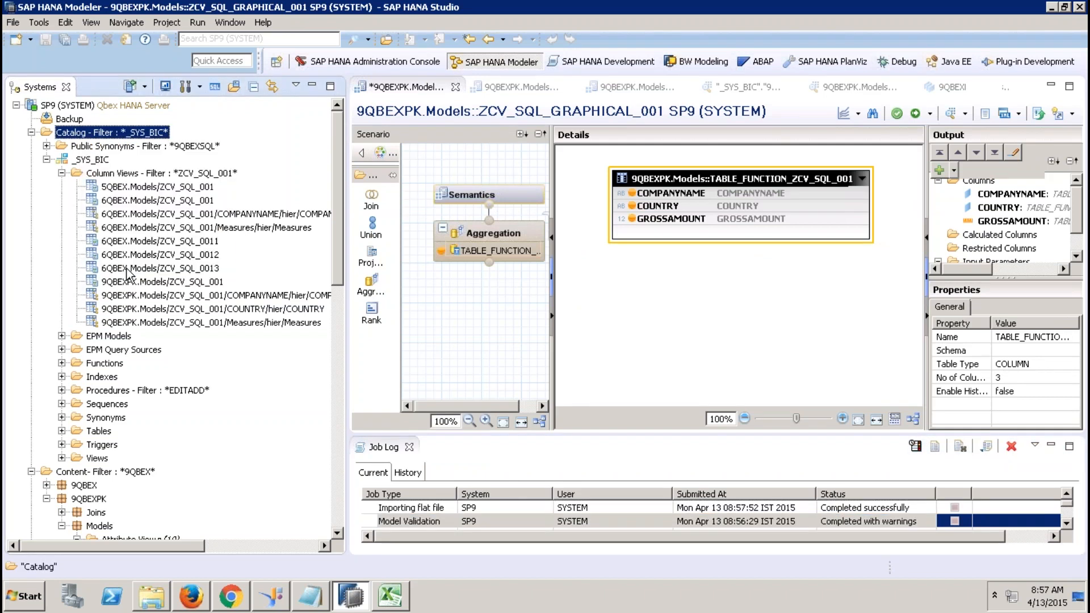
pyautogui.write('XBRLMCA')
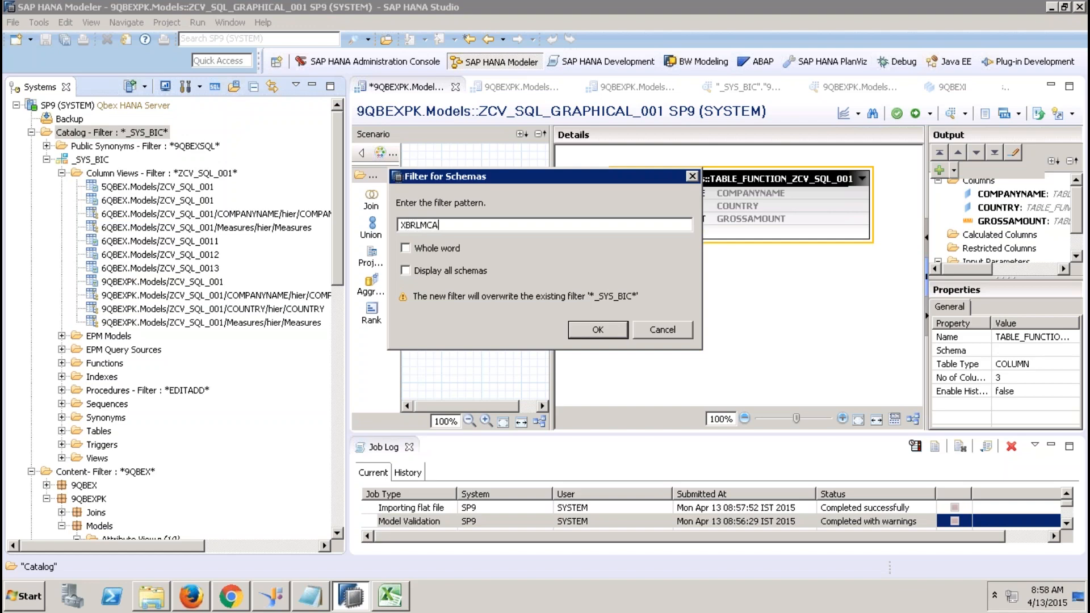
pyautogui.press('Return')
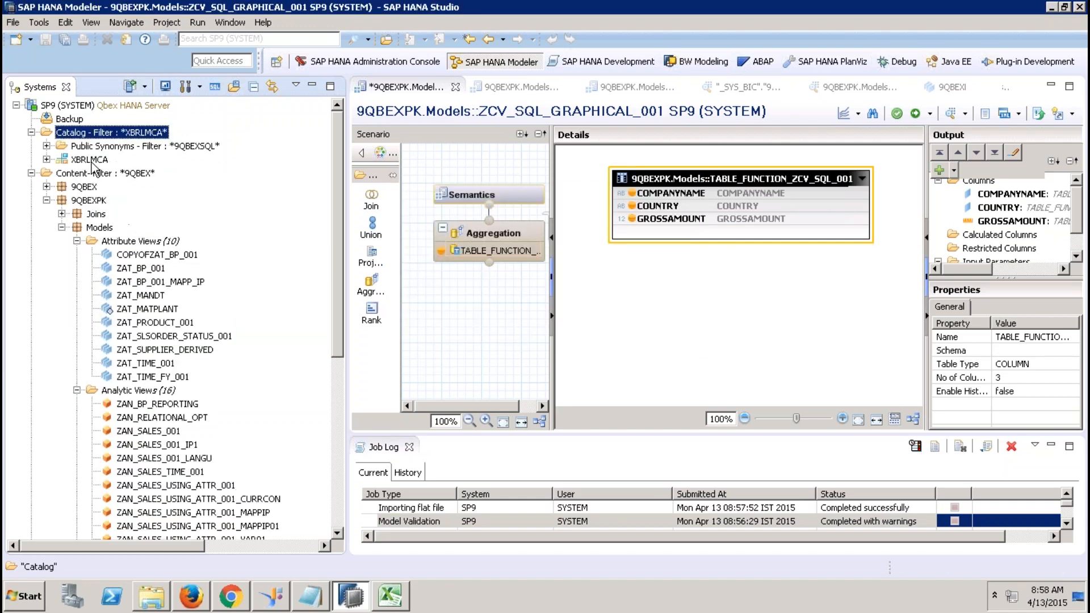
# Open the contents of table1 under XBRLMCA > Tables.
pyautogui.click(46, 159)
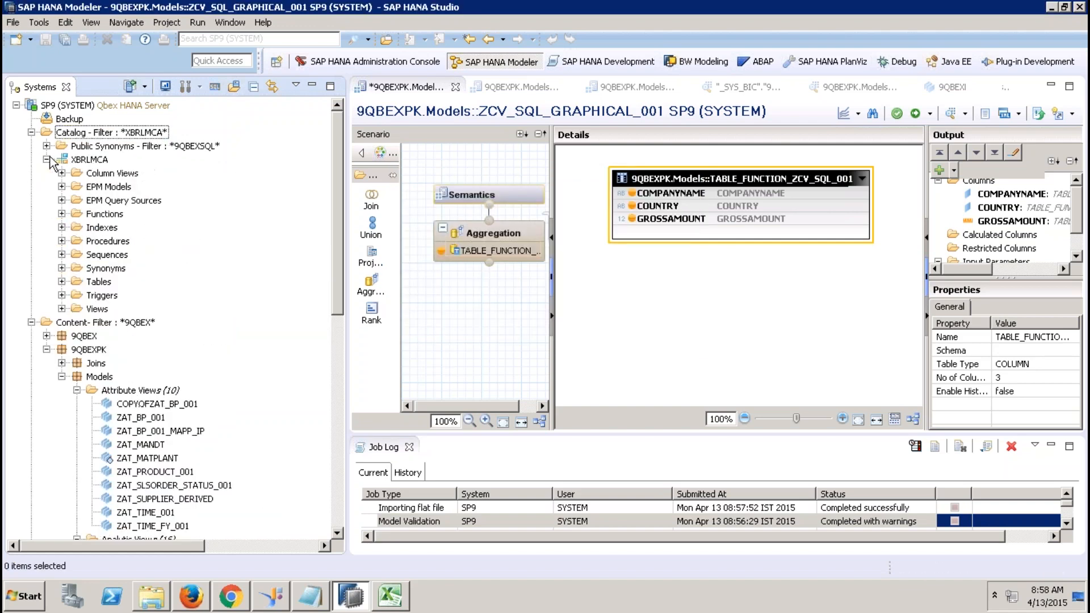
pyautogui.click(61, 281)
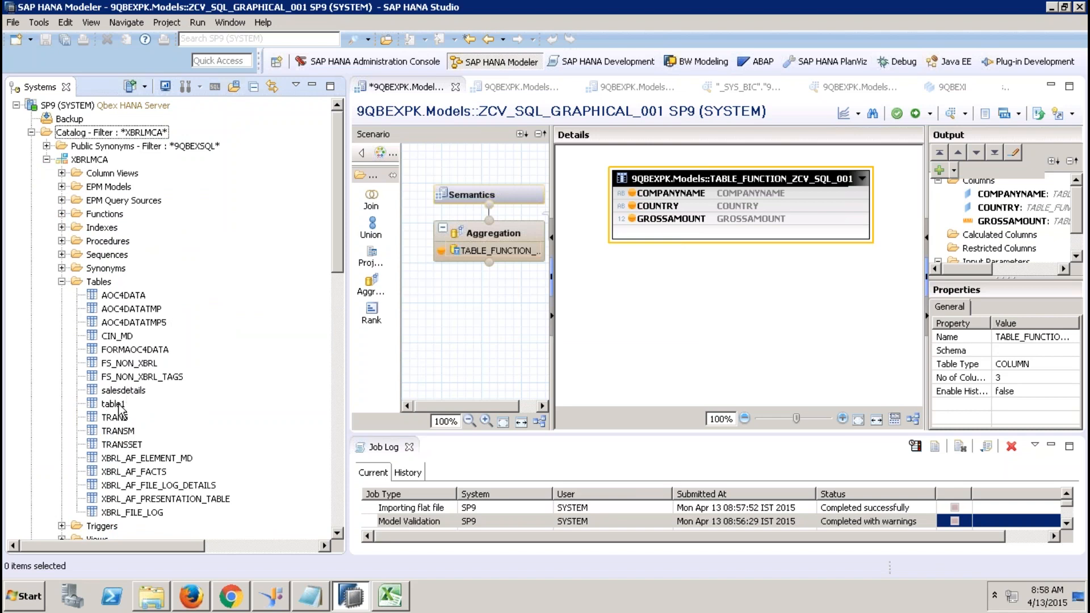
pyautogui.rightClick(120, 403)
pyautogui.click(192, 239)
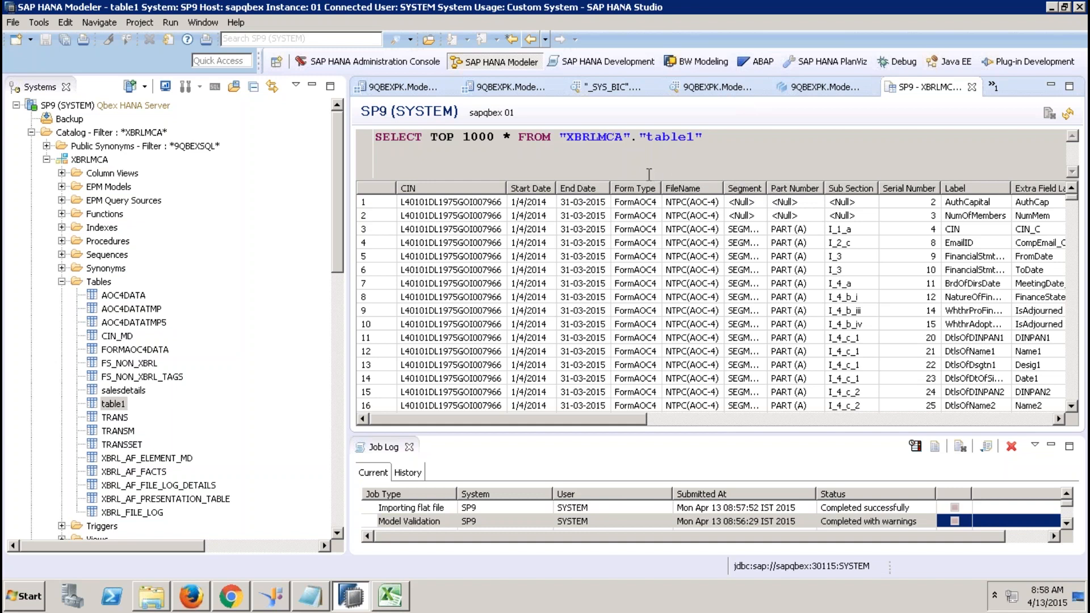
pyautogui.click(373, 163)
pyautogui.click(63, 282)
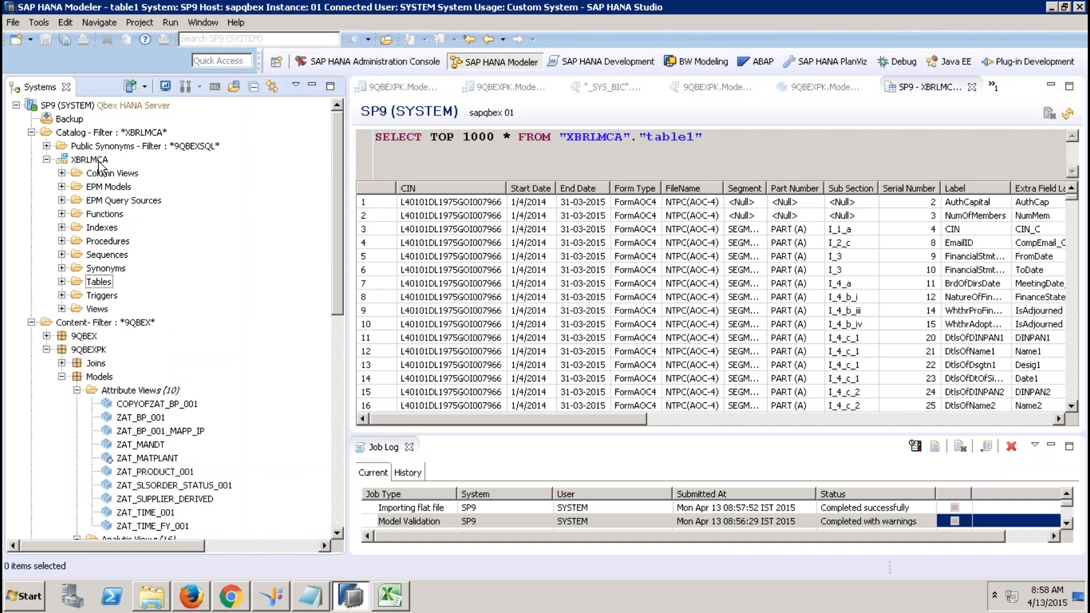
pyautogui.click(100, 192)
pyautogui.click(121, 202)
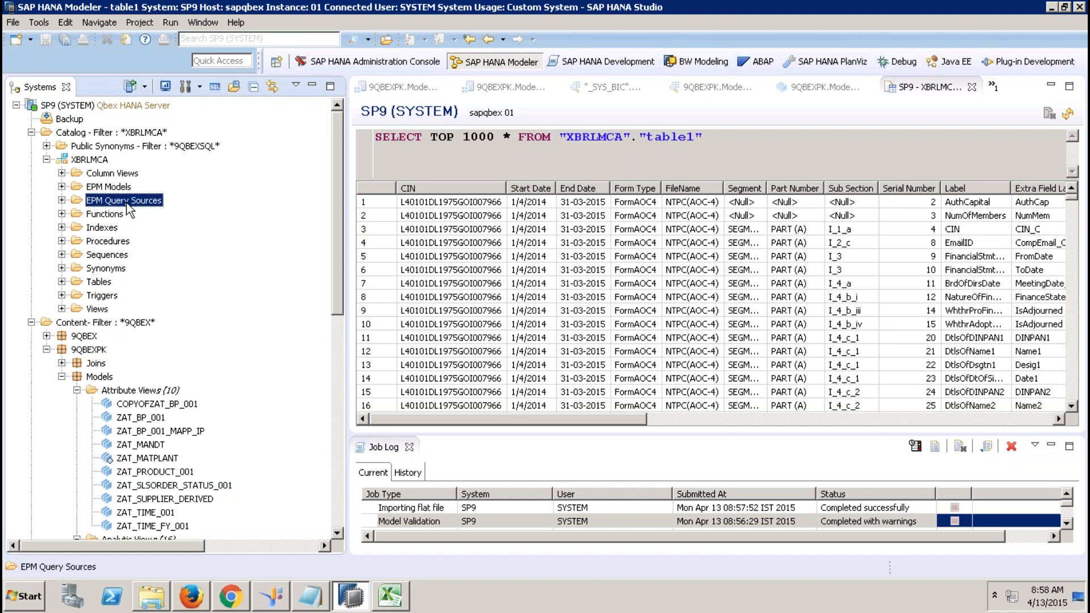
pyautogui.click(61, 201)
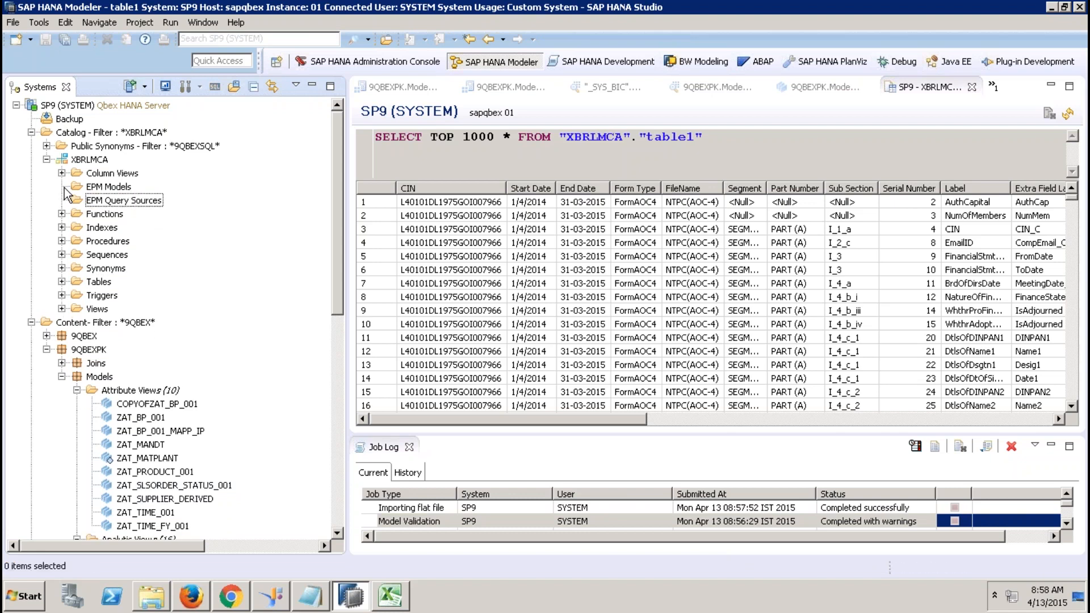
pyautogui.click(112, 189)
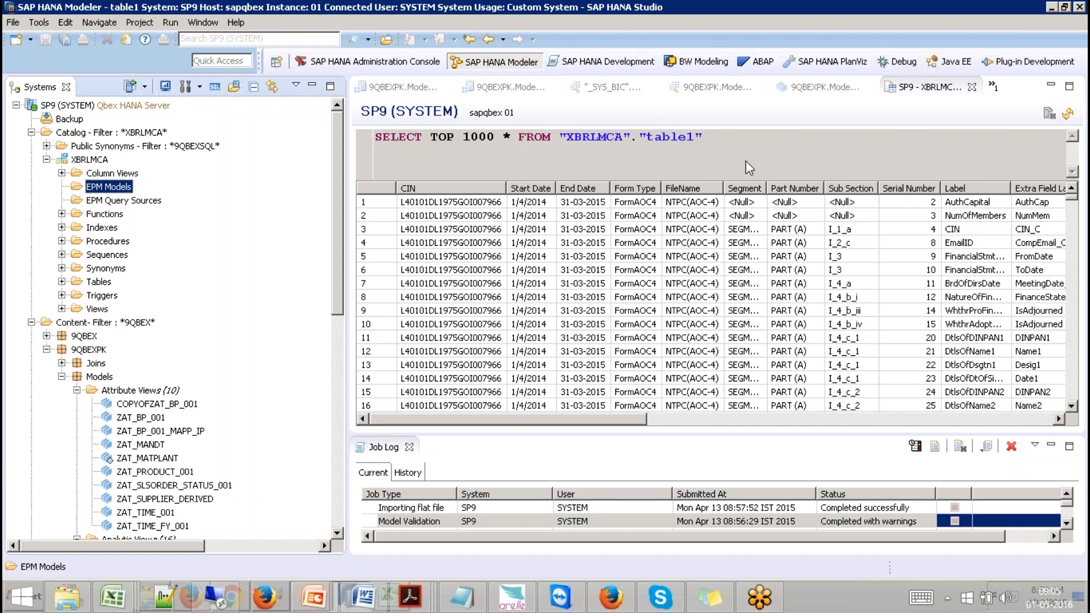
pyautogui.click(851, 157)
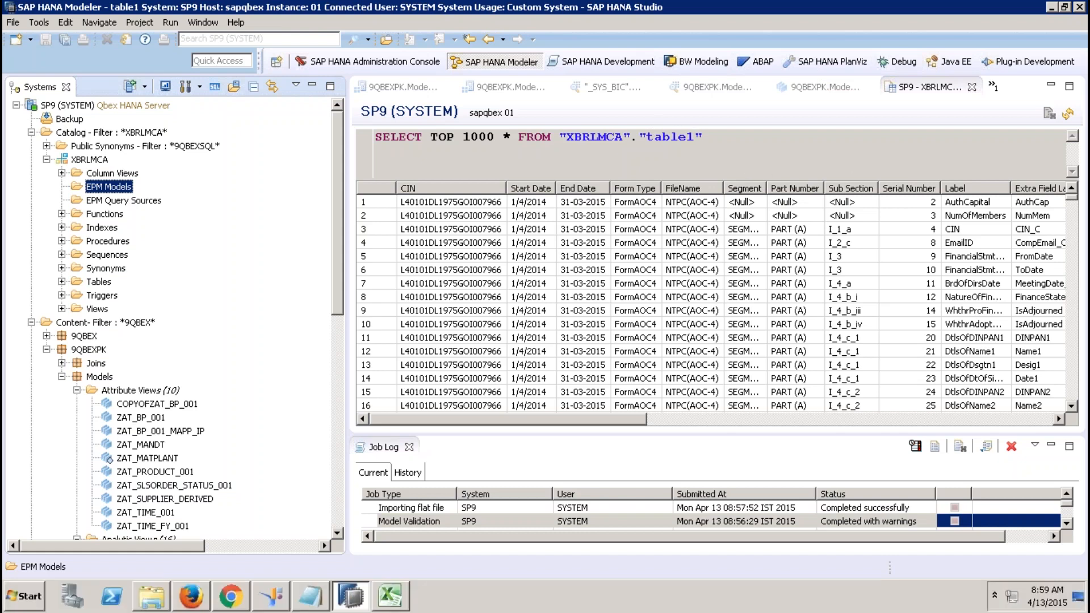
pyautogui.moveTo(338, 305); pyautogui.dragTo(340, 414)
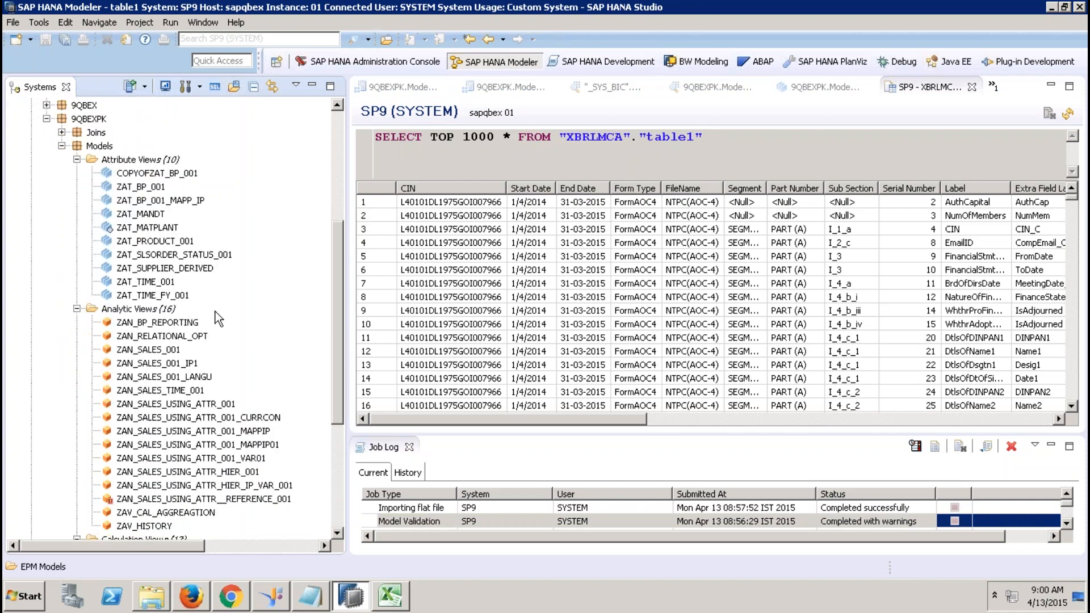
# Open ZAN_BP_REPORTING, show its Star Join, and close the job log.
pyautogui.doubleClick(157, 322)
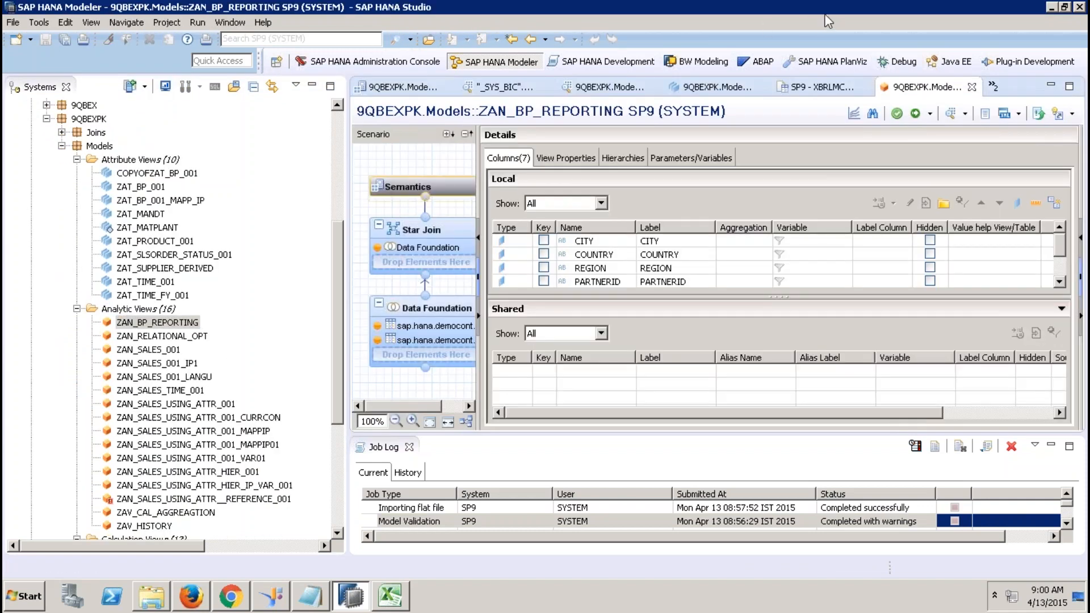
pyautogui.click(431, 237)
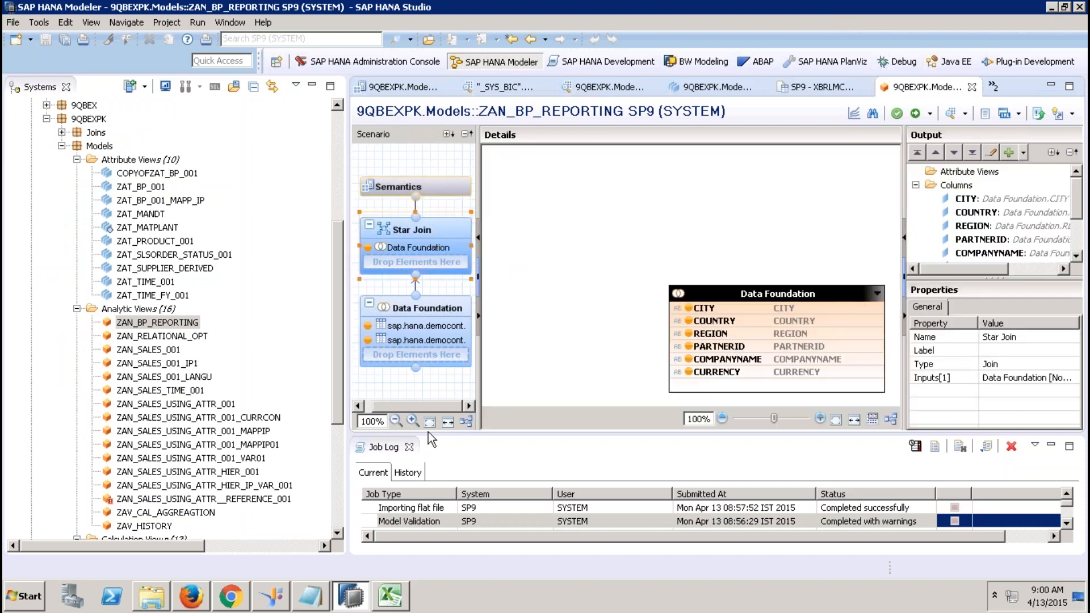
pyautogui.click(410, 451)
pyautogui.click(410, 449)
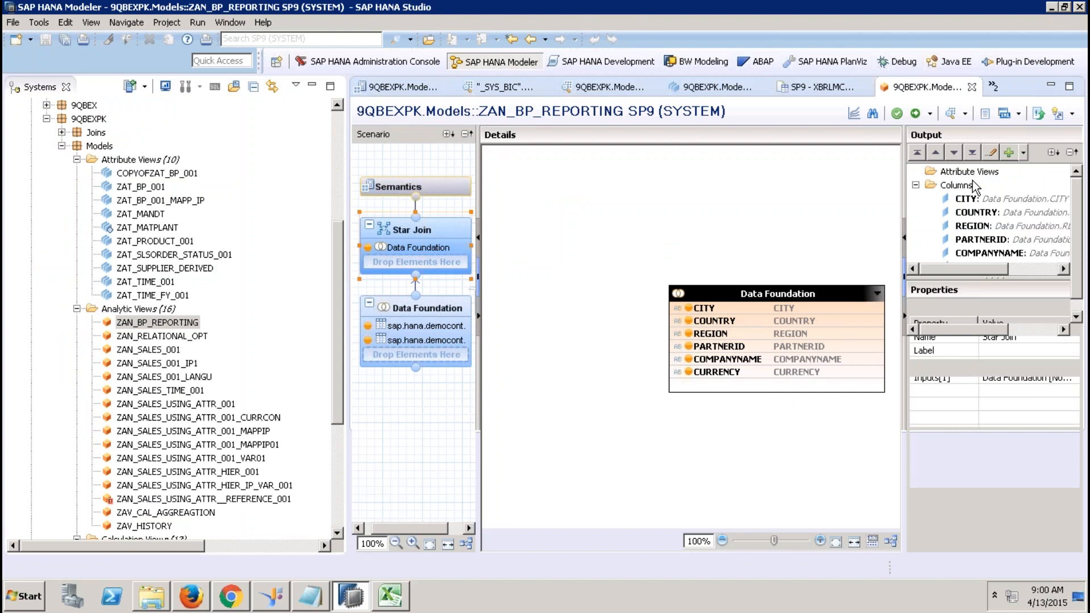
# Inspect the Data Foundation node and widen the output panel to see its columns.
pyautogui.click(427, 308)
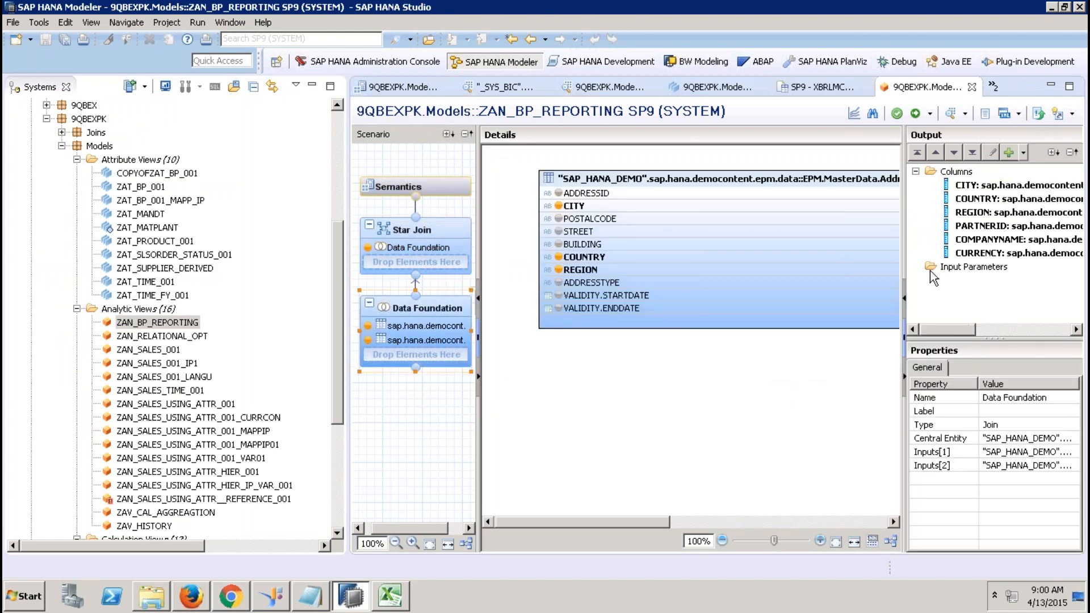
pyautogui.moveTo(905, 242); pyautogui.dragTo(594, 260)
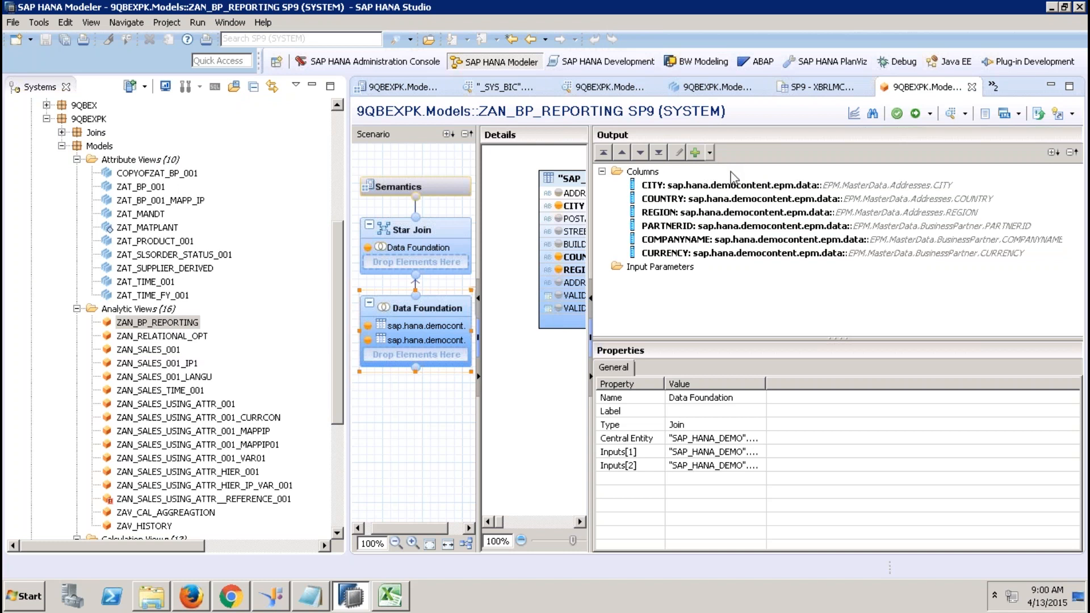
pyautogui.click(339, 293)
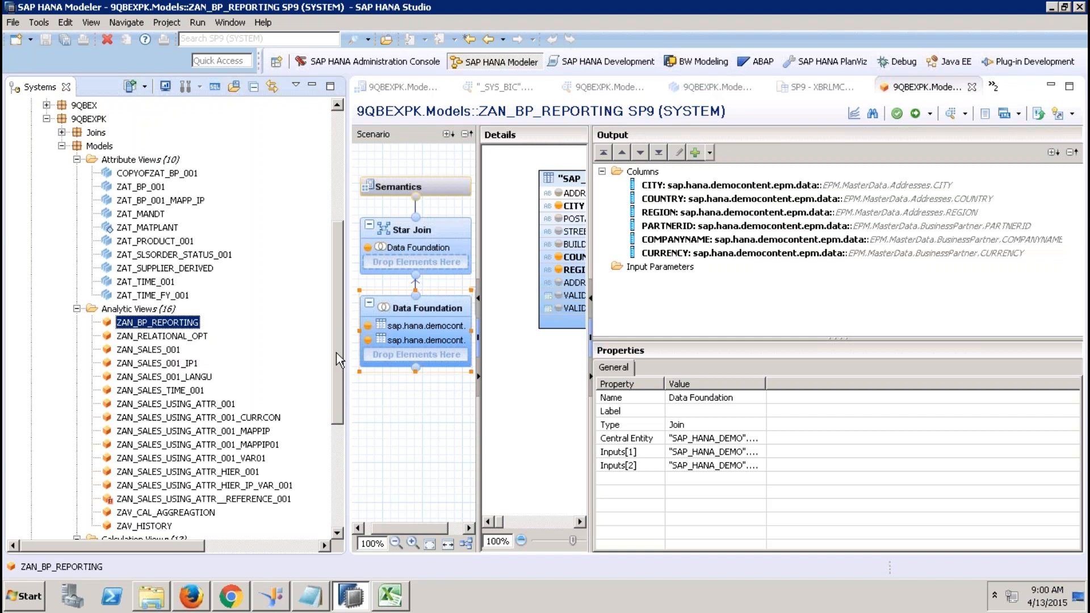
pyautogui.moveTo(336, 354); pyautogui.dragTo(334, 390)
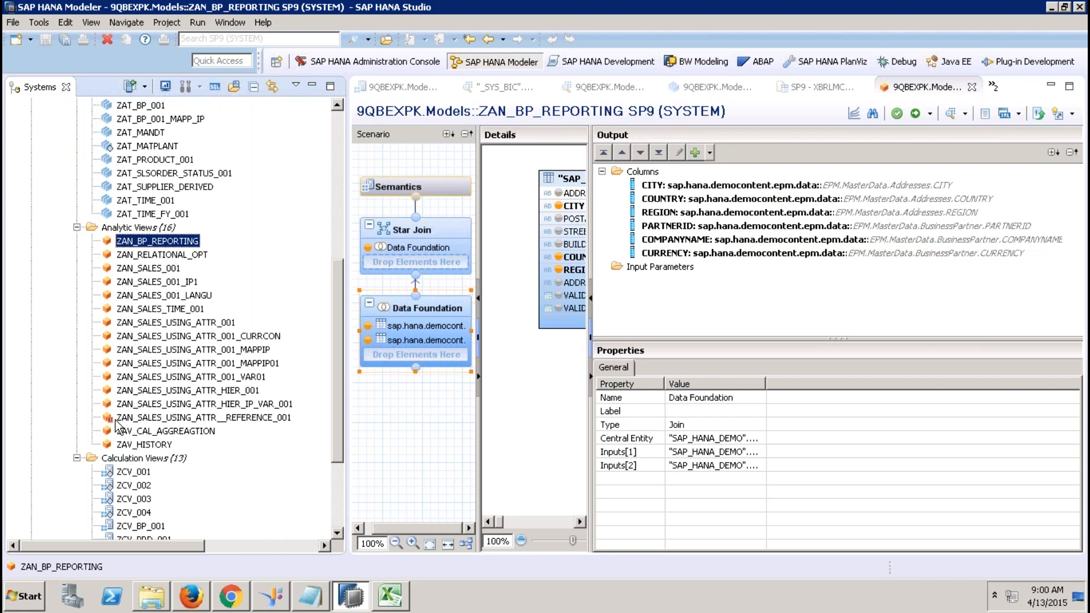
# Open the ZAN_SALES_USING_ATTR__REFERENCE_001 analytic view and activate it, confirming the redeployment.
pyautogui.doubleClick(138, 421)
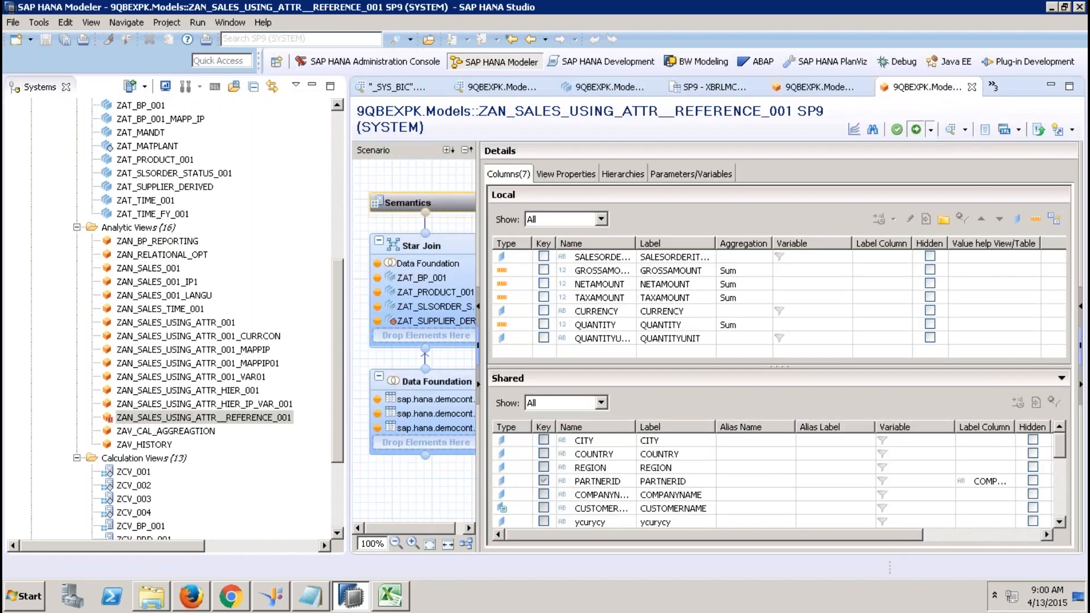
pyautogui.click(915, 129)
pyautogui.click(629, 301)
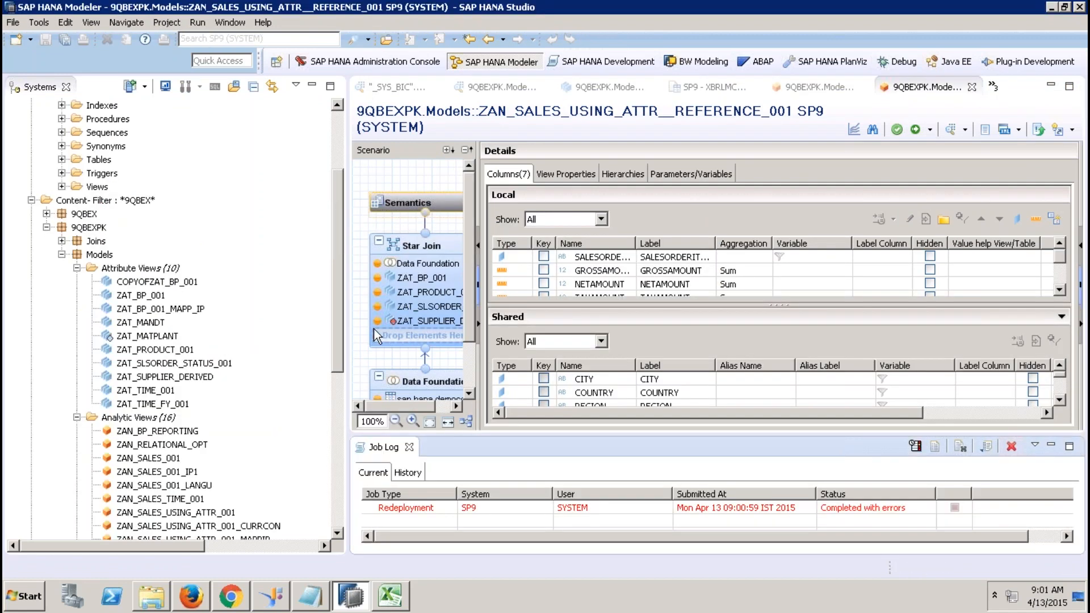
# Read the failed job's error message about the duplicate ycurycy alias in the Job Log details.
pyautogui.doubleClick(663, 506)
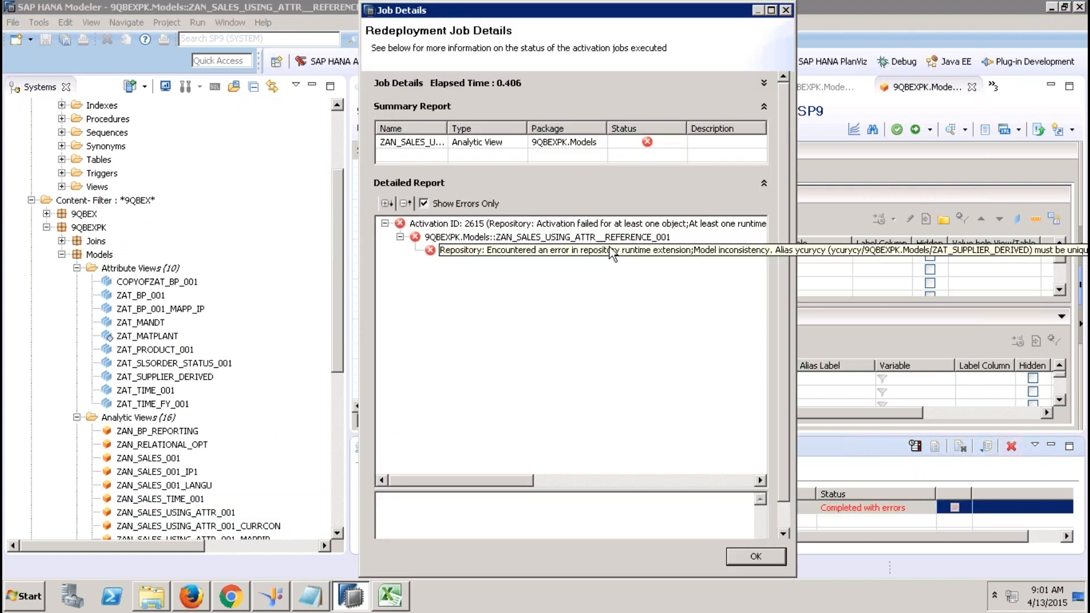
pyautogui.click(608, 250)
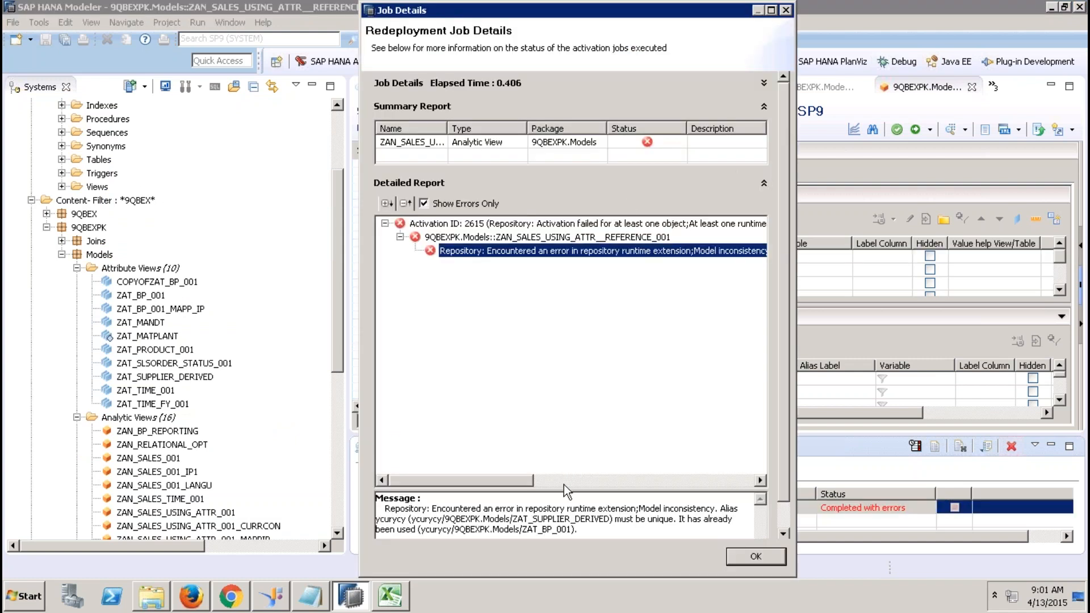
pyautogui.moveTo(560, 491); pyautogui.dragTo(540, 329)
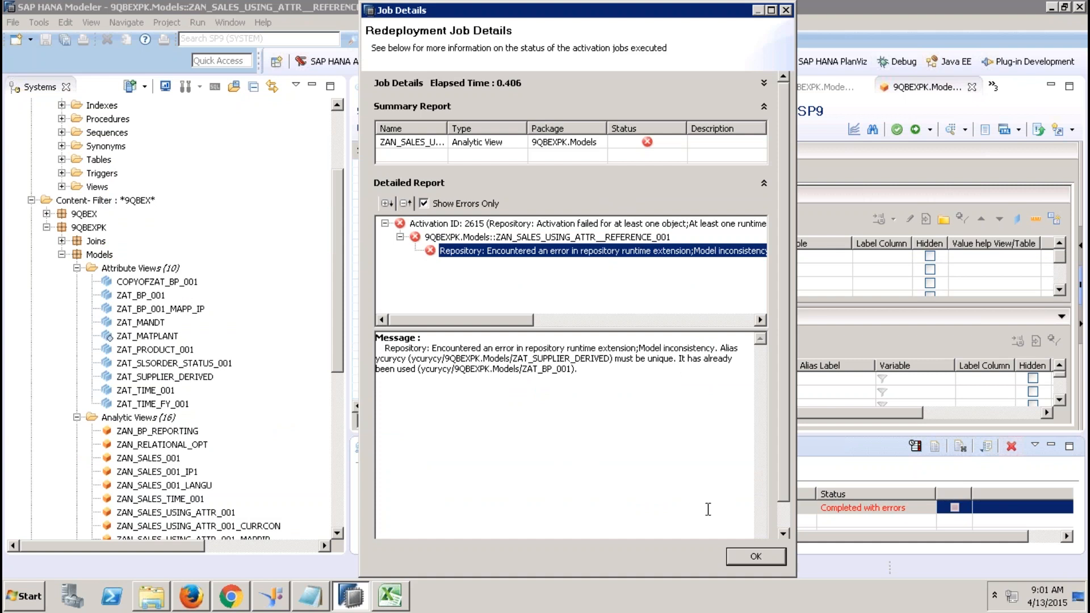
pyautogui.click(740, 560)
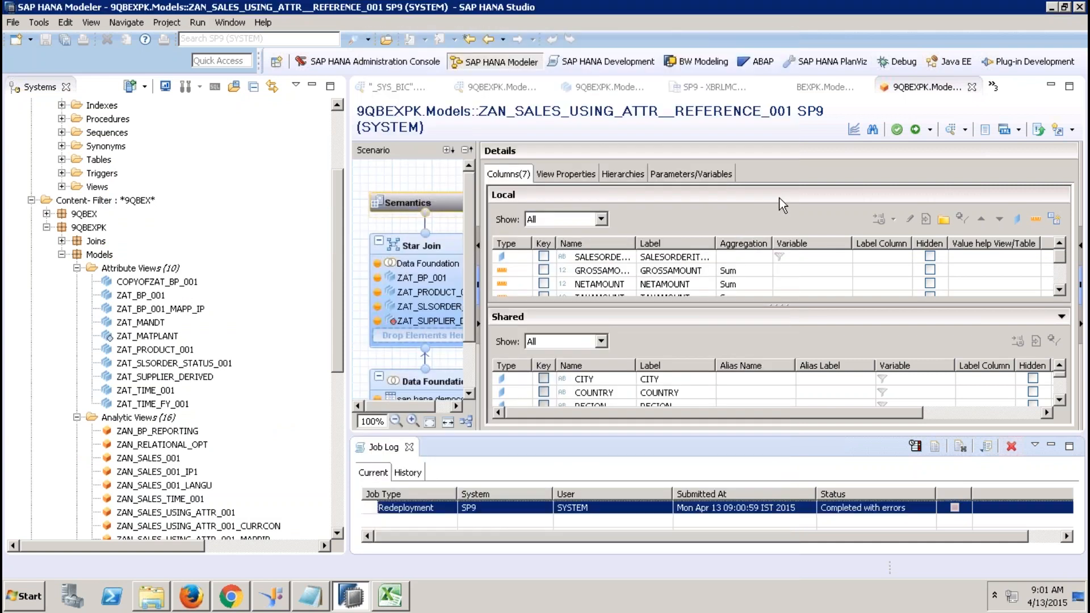
# Show the view's Star Join and close the job log panel.
pyautogui.click(422, 253)
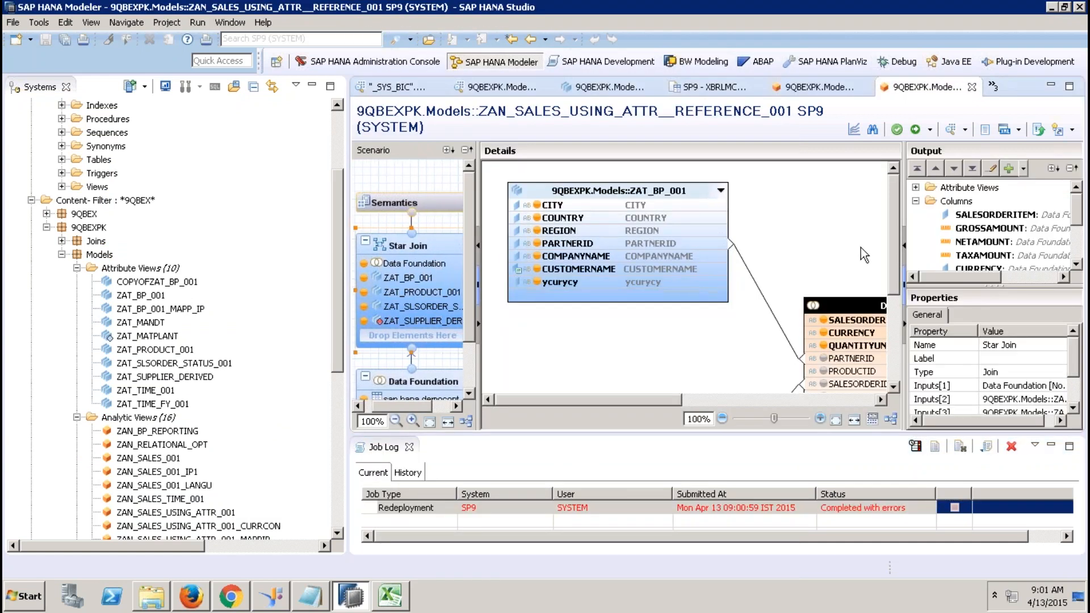
pyautogui.click(409, 448)
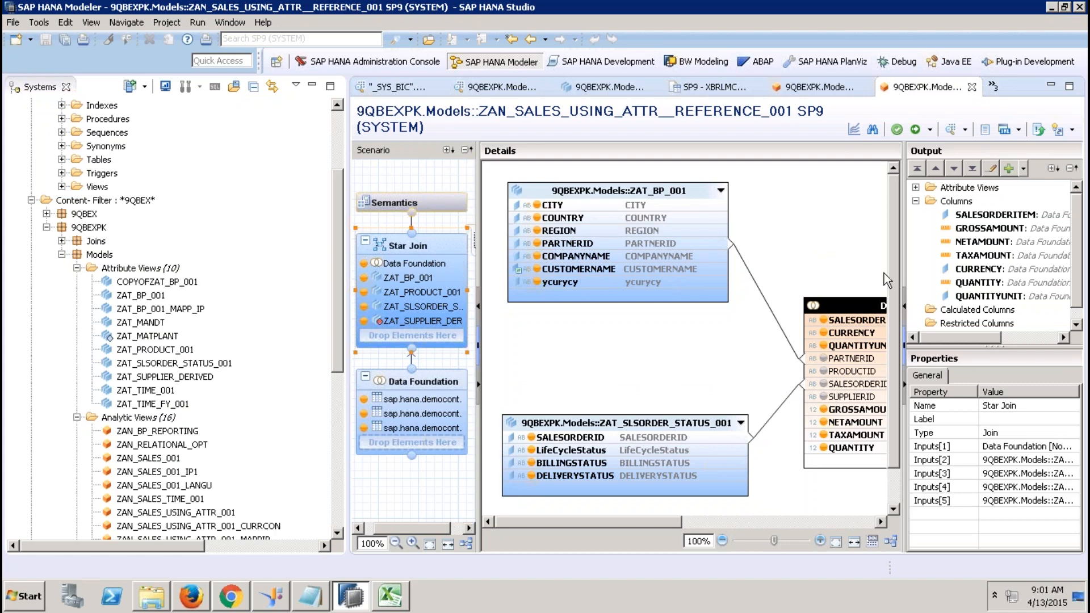
pyautogui.moveTo(666, 515); pyautogui.dragTo(818, 503)
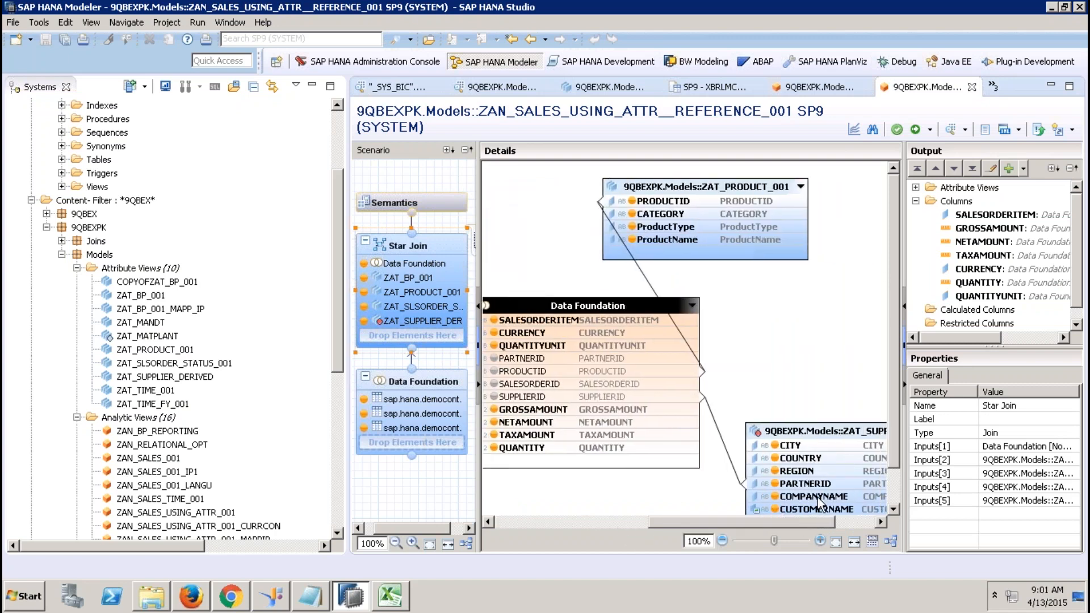
pyautogui.click(894, 489)
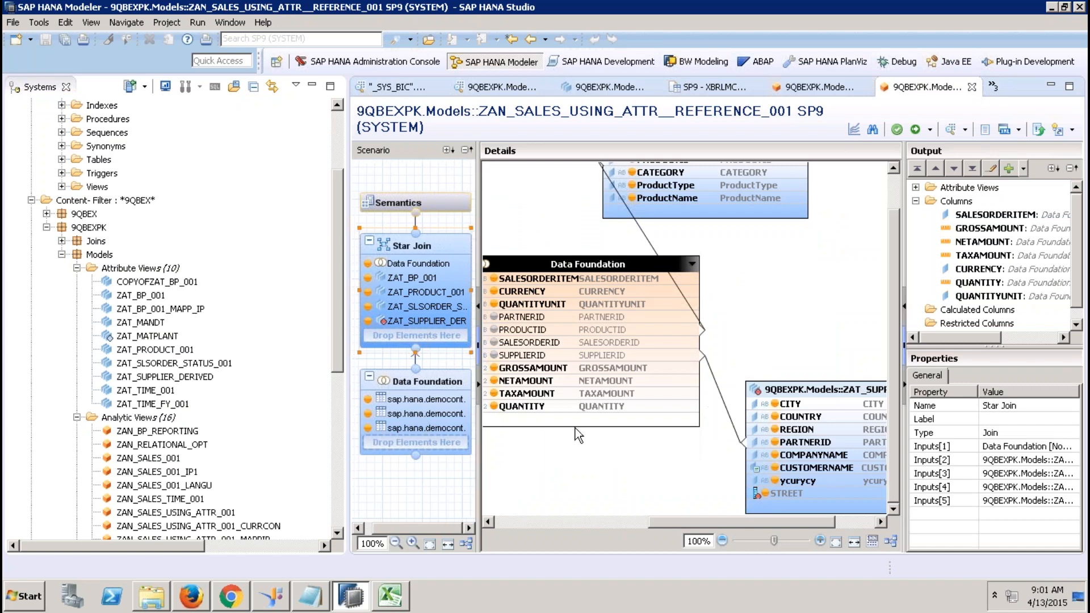
# Inspect the STREET and ycurycy columns' properties, including ycurycy's Name and Label.
pyautogui.click(812, 497)
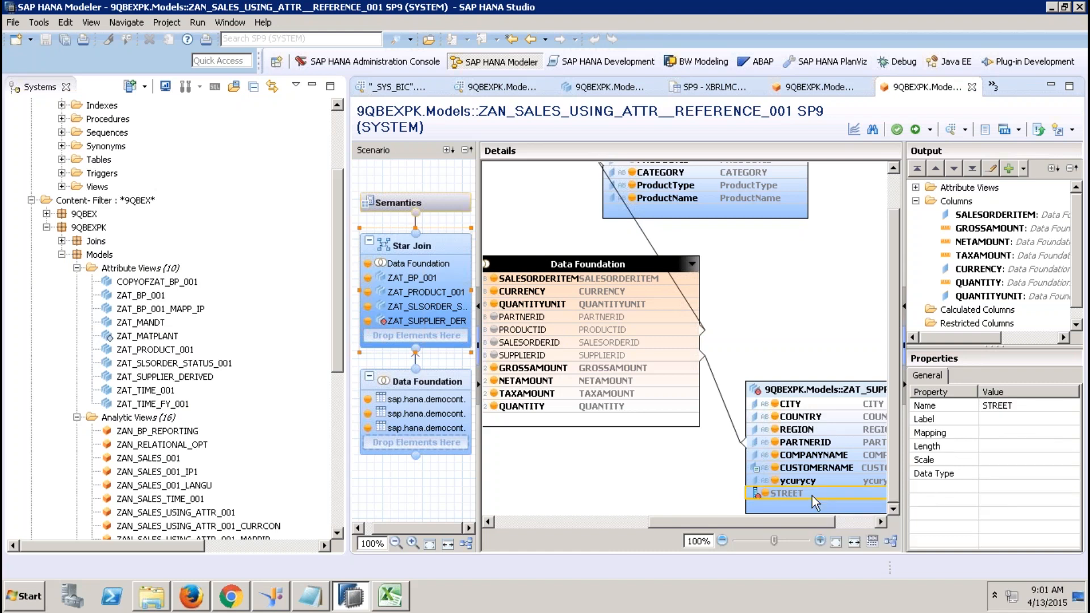
pyautogui.click(916, 188)
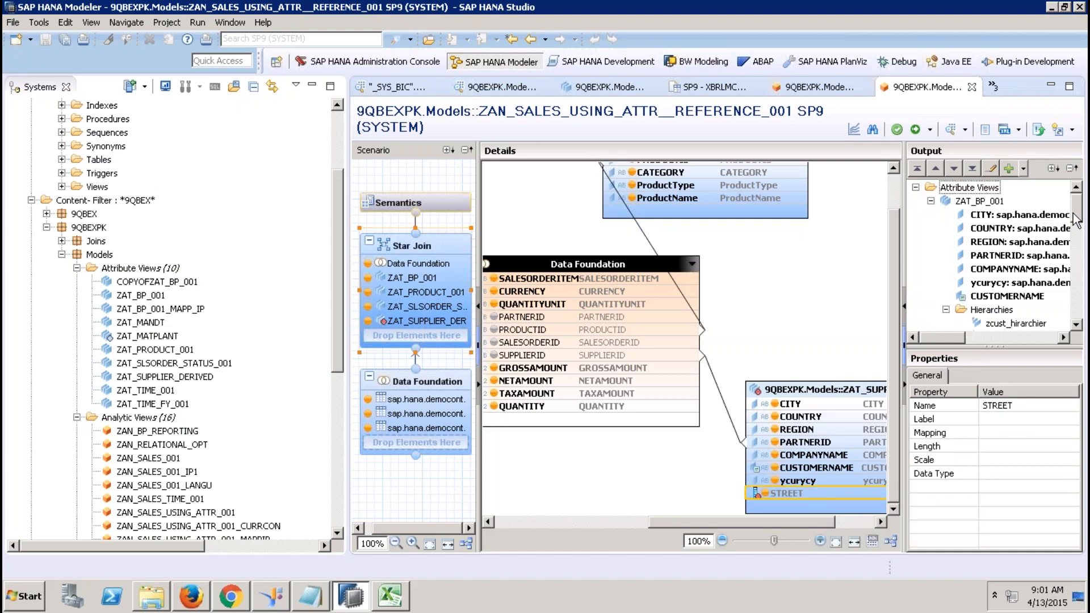
pyautogui.scroll(-2, 1075, 219)
pyautogui.scroll(1, 1075, 220)
pyautogui.moveTo(1075, 221)
pyautogui.mouseDown()
pyautogui.moveTo(1074, 243)
pyautogui.moveTo(1074, 214)
pyautogui.mouseUp()
pyautogui.click(827, 483)
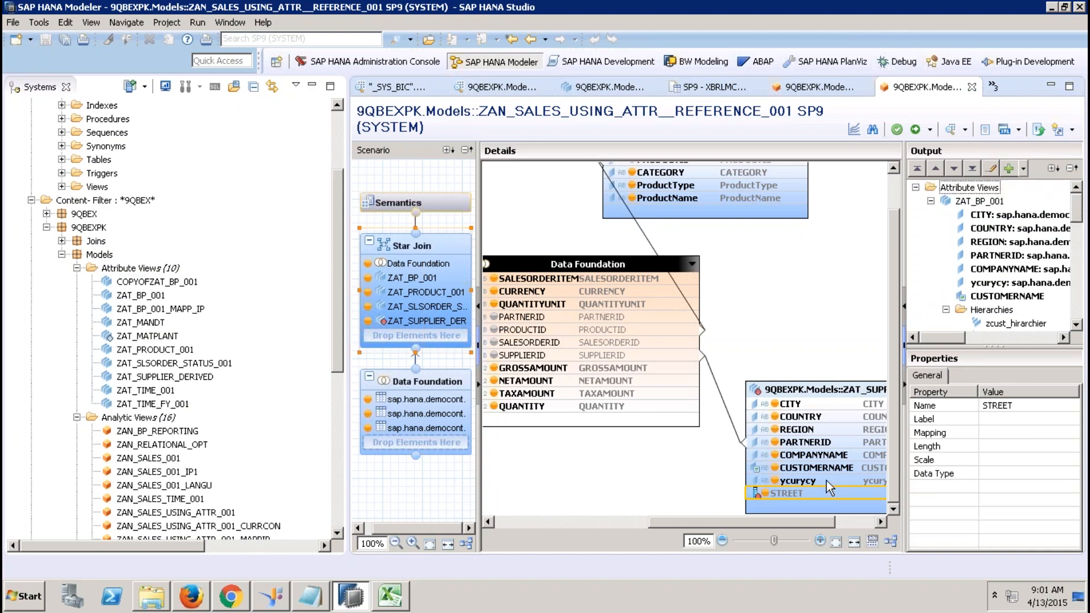
pyautogui.click(1009, 282)
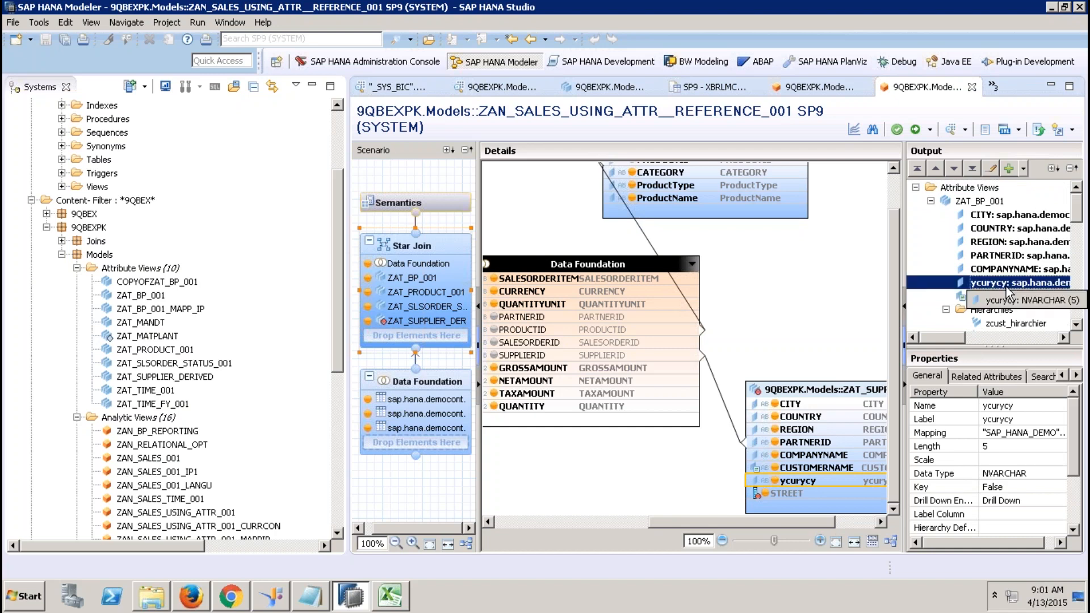
pyautogui.click(1032, 406)
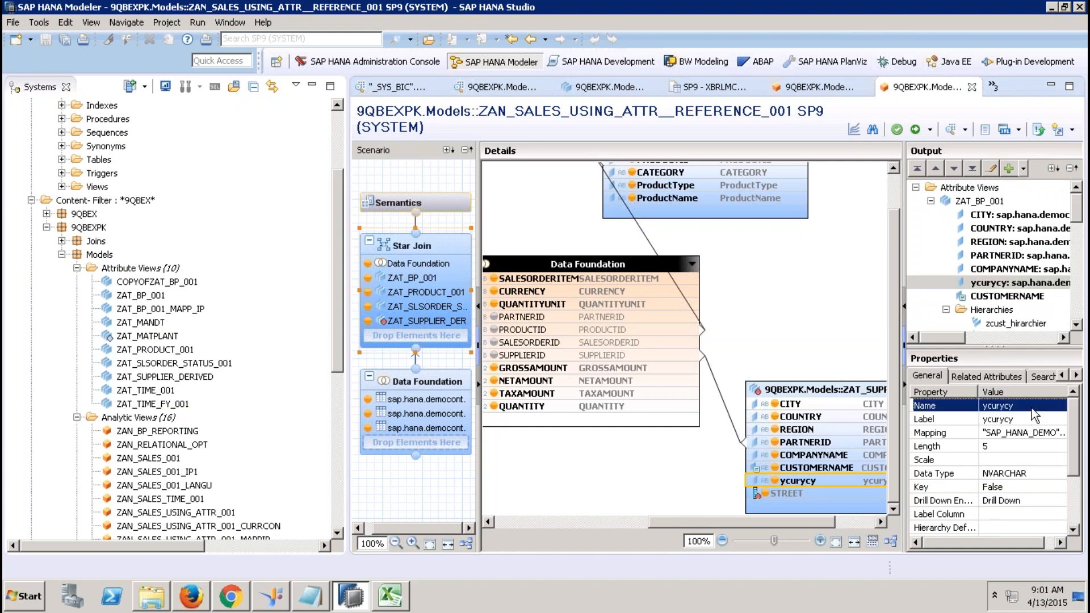
pyautogui.click(1022, 422)
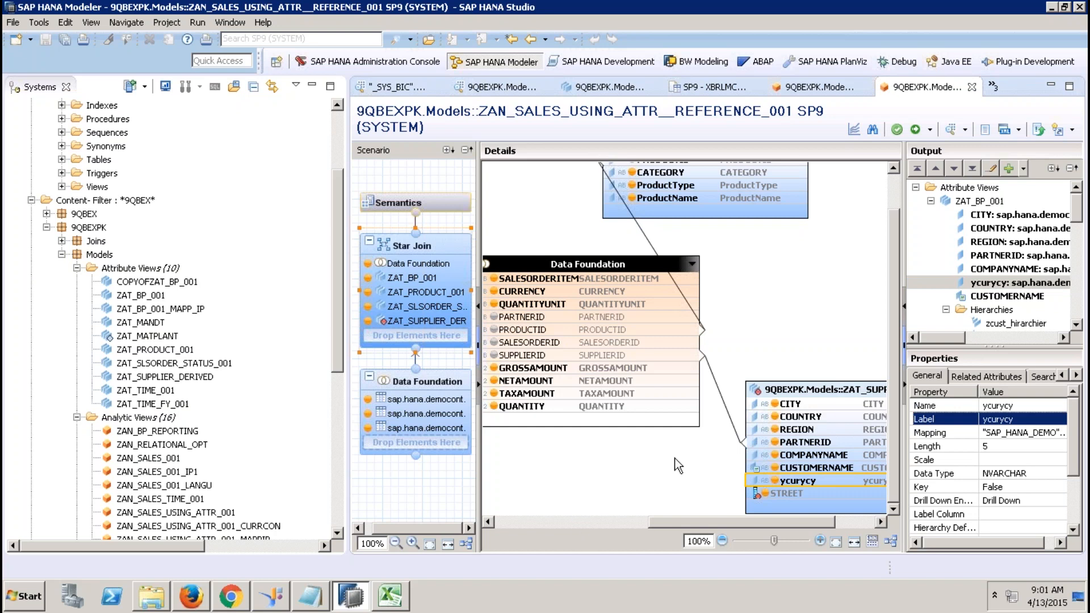
# Delete the ZAT_SUPPLIER_DERIVED node from the Star Join and activate the view.
pyautogui.click(835, 389)
pyautogui.press('Delete')
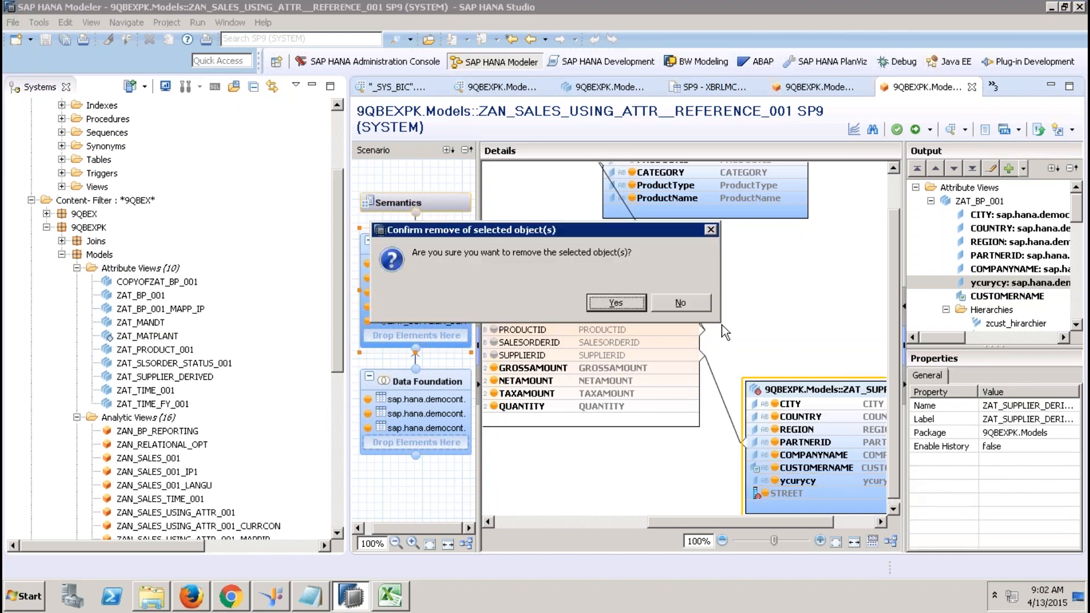
pyautogui.click(624, 305)
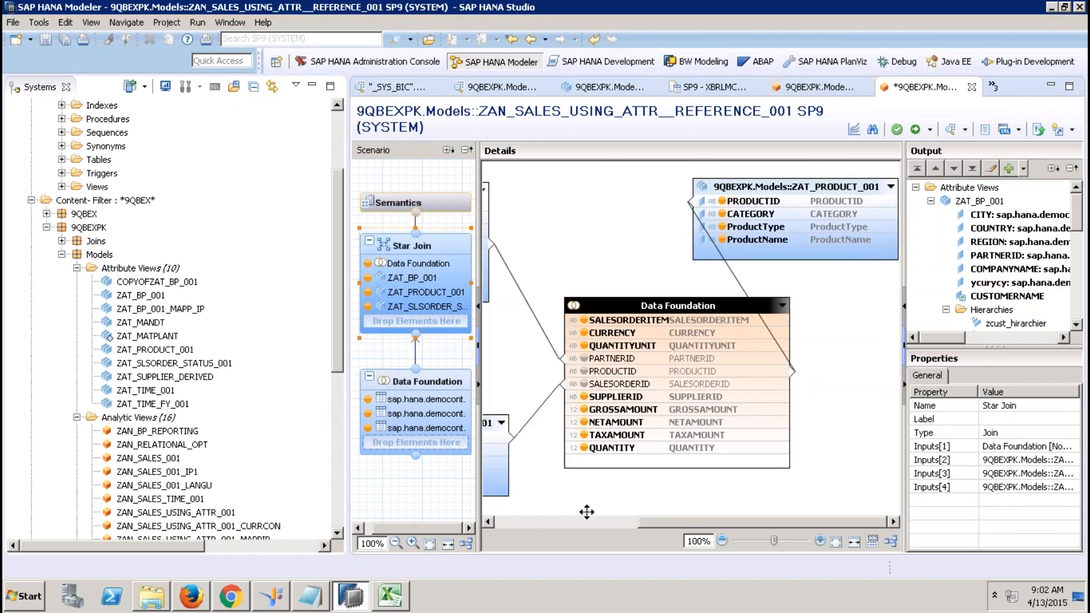
pyautogui.click(535, 521)
pyautogui.click(896, 129)
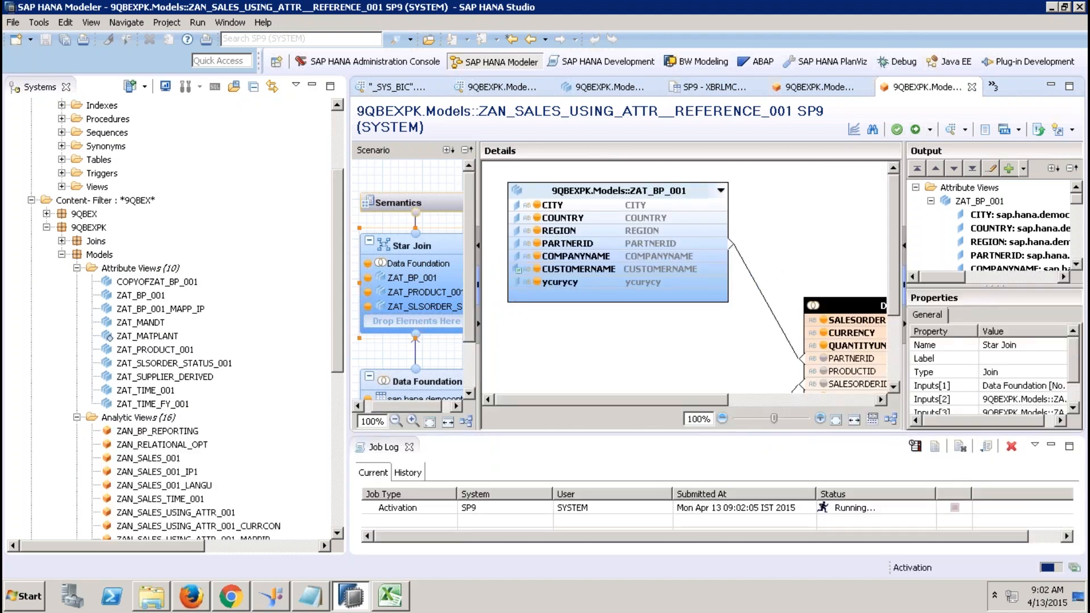
# Expand the Tables folder under the XBRLMCA catalog schema.
pyautogui.moveTo(339, 360); pyautogui.dragTo(335, 463)
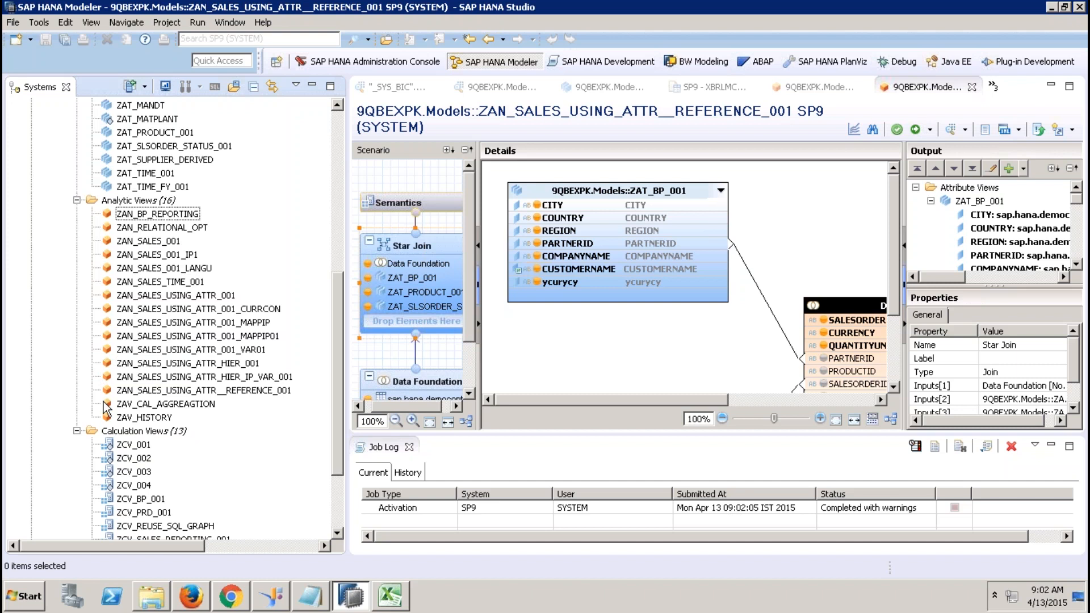
pyautogui.moveTo(587, 22)
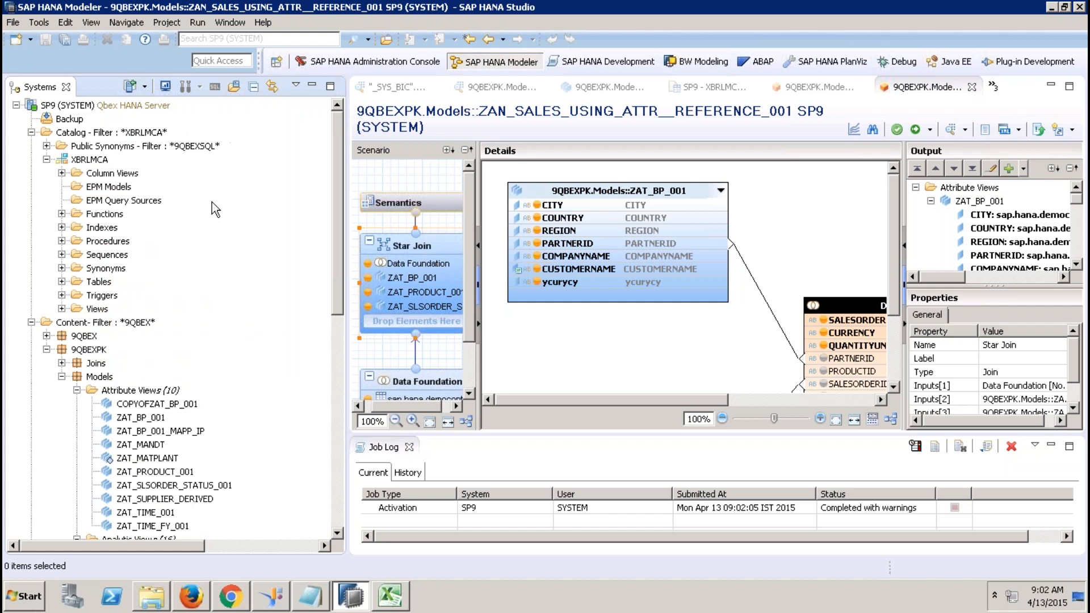
pyautogui.click(61, 282)
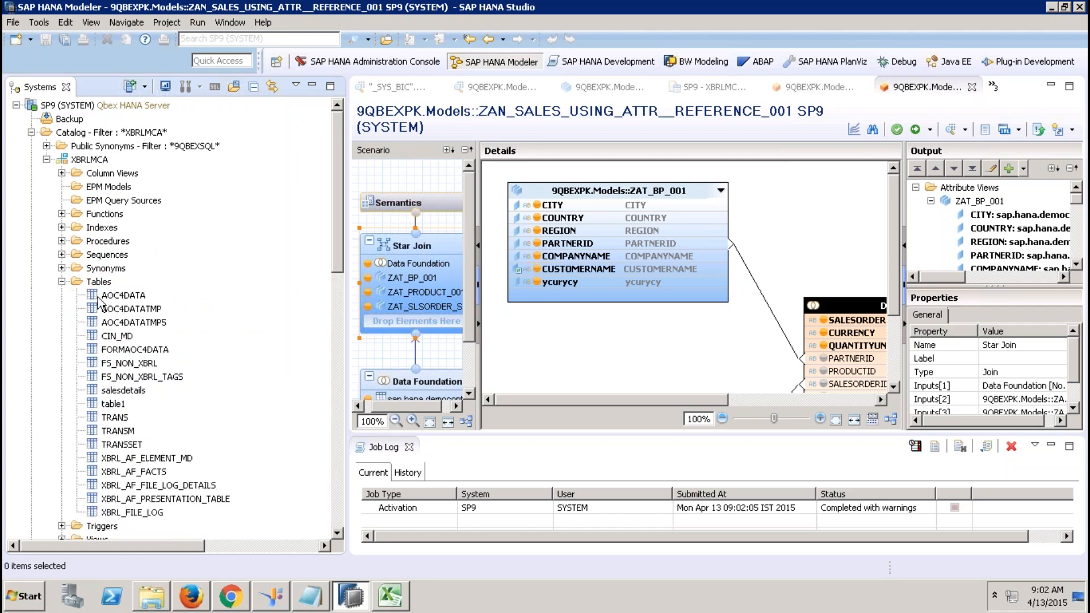
# Start exporting table1 and advance to the Catalog Object Export options page.
pyautogui.click(115, 405)
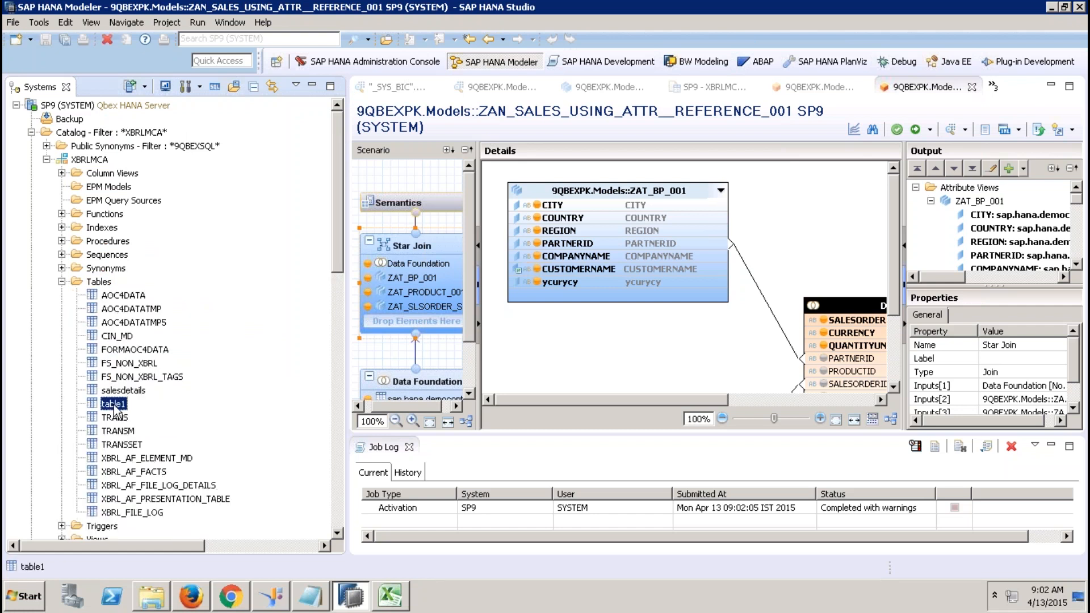
pyautogui.rightClick(114, 406)
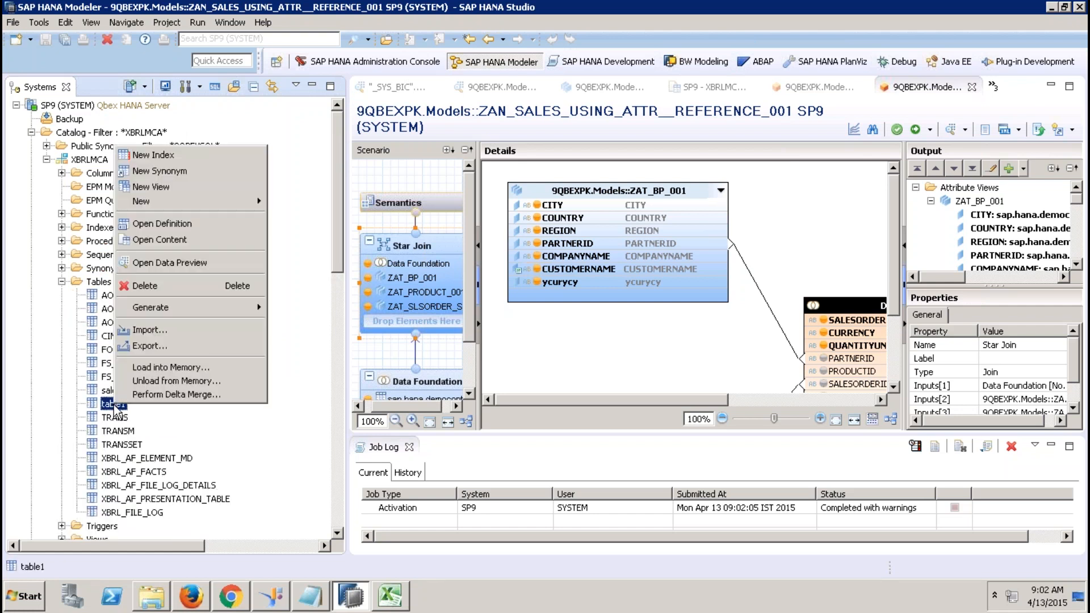
pyautogui.click(163, 348)
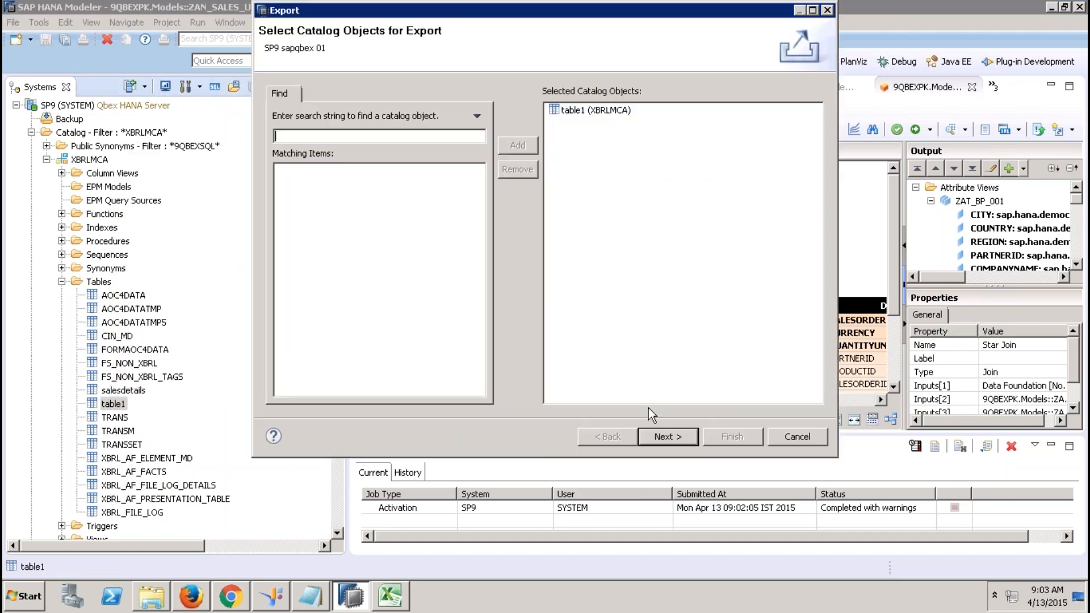
pyautogui.click(683, 442)
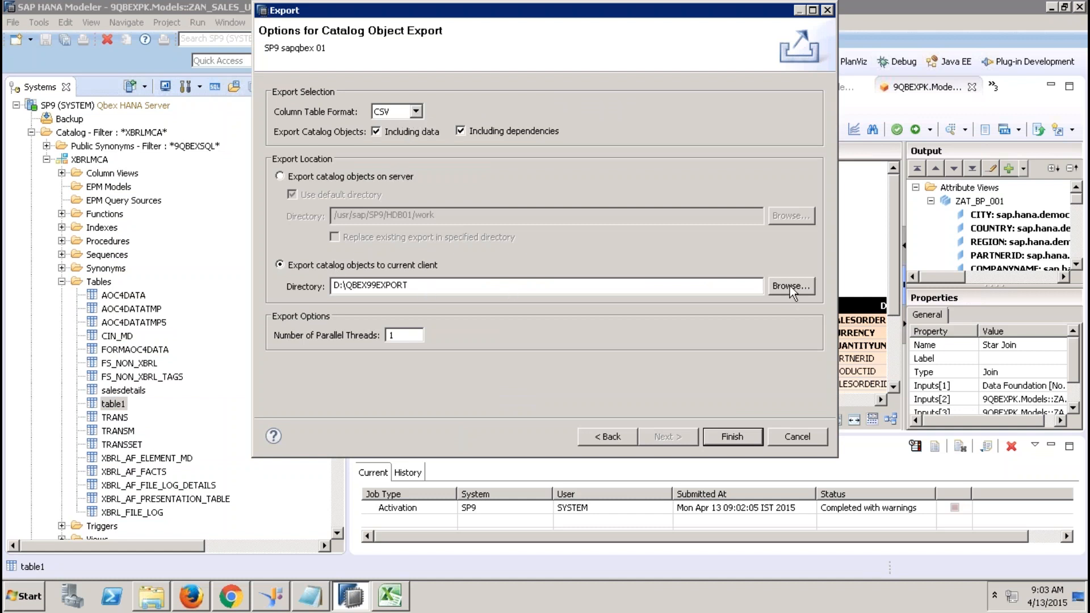
# Create a folder named EXPORTTABLE on the Desktop in Windows Explorer.
pyautogui.click(166, 594)
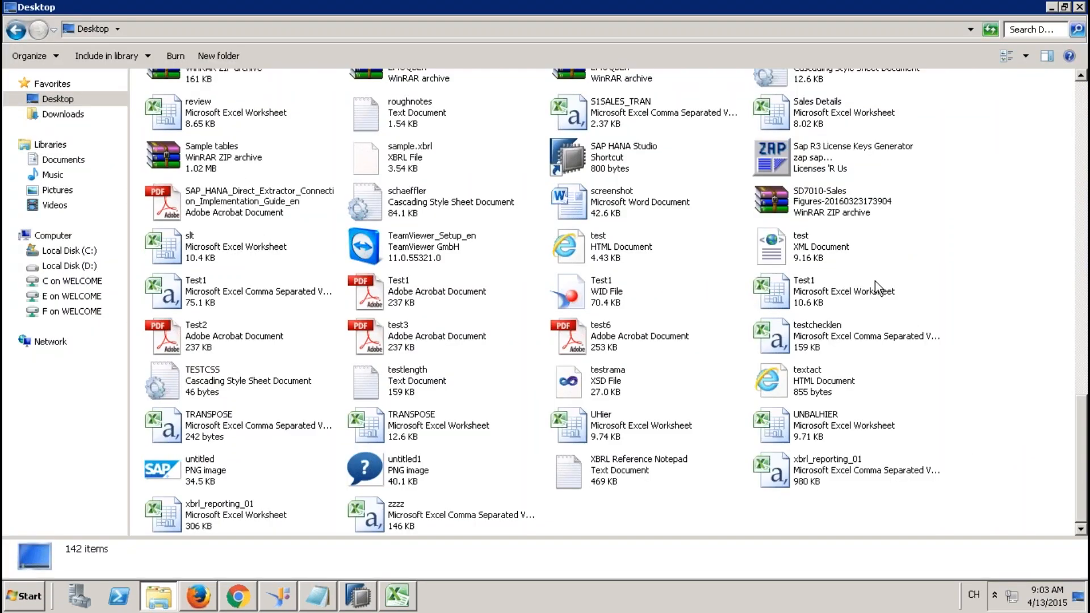
pyautogui.rightClick(915, 265)
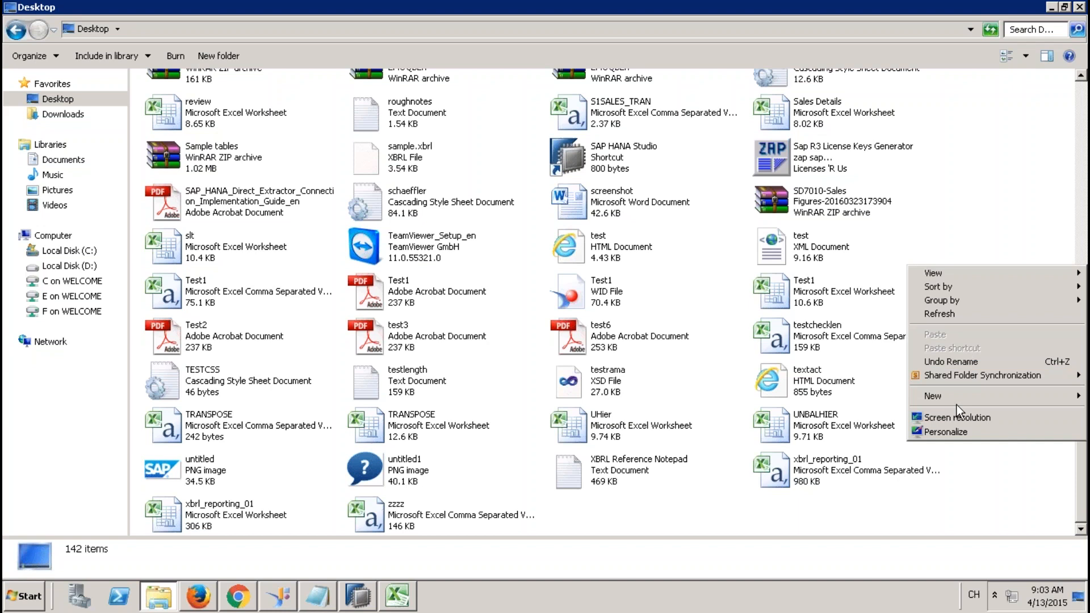
pyautogui.moveTo(956, 399)
pyautogui.click(758, 188)
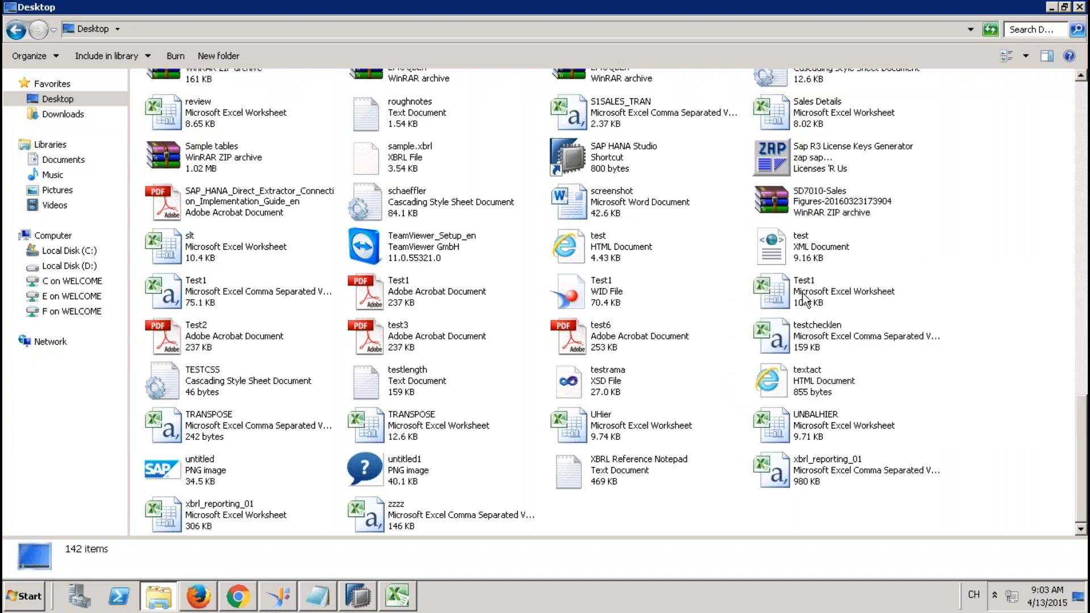
pyautogui.write('EXPORT')
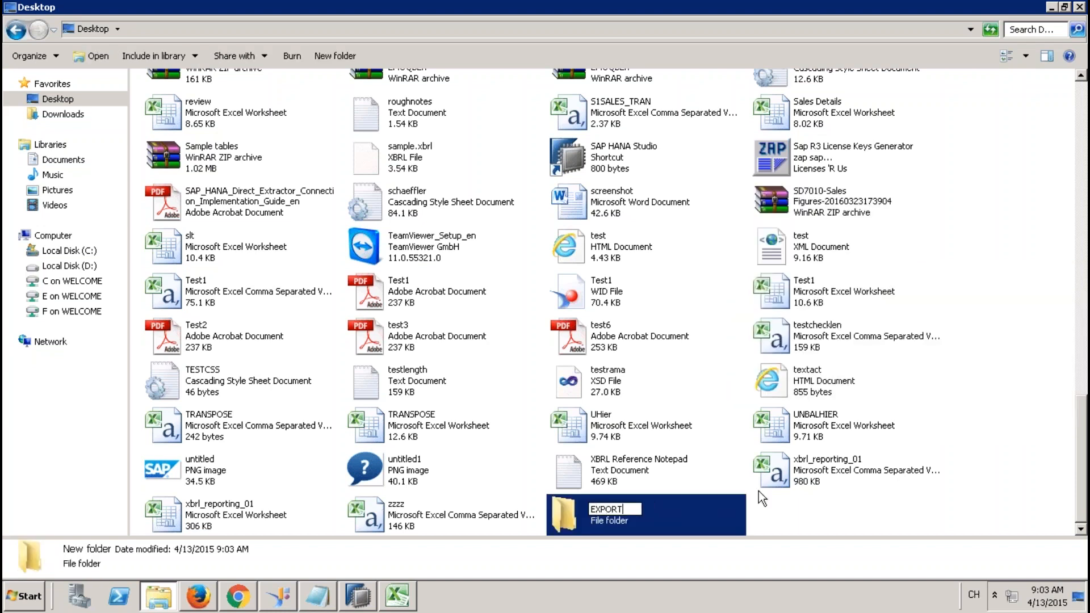
pyautogui.write('TABLE')
pyautogui.press('Return')
# Set the export directory to C:\Users\Administrator\Desktop\EXPORTTABLE and finish exporting table1.
pyautogui.hotkey('alt', 'Tab')
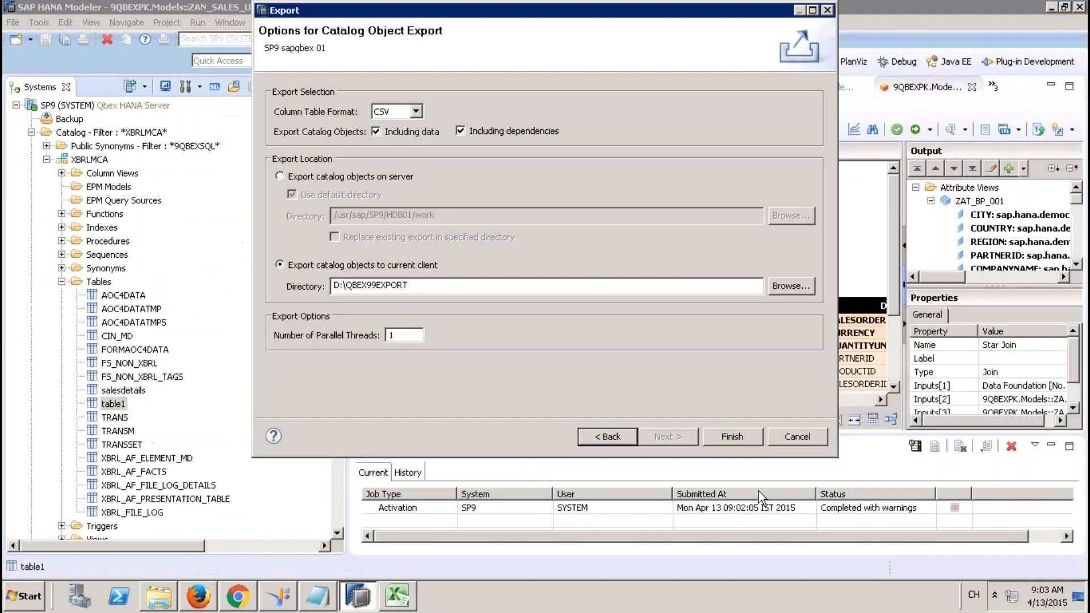
pyautogui.click(795, 285)
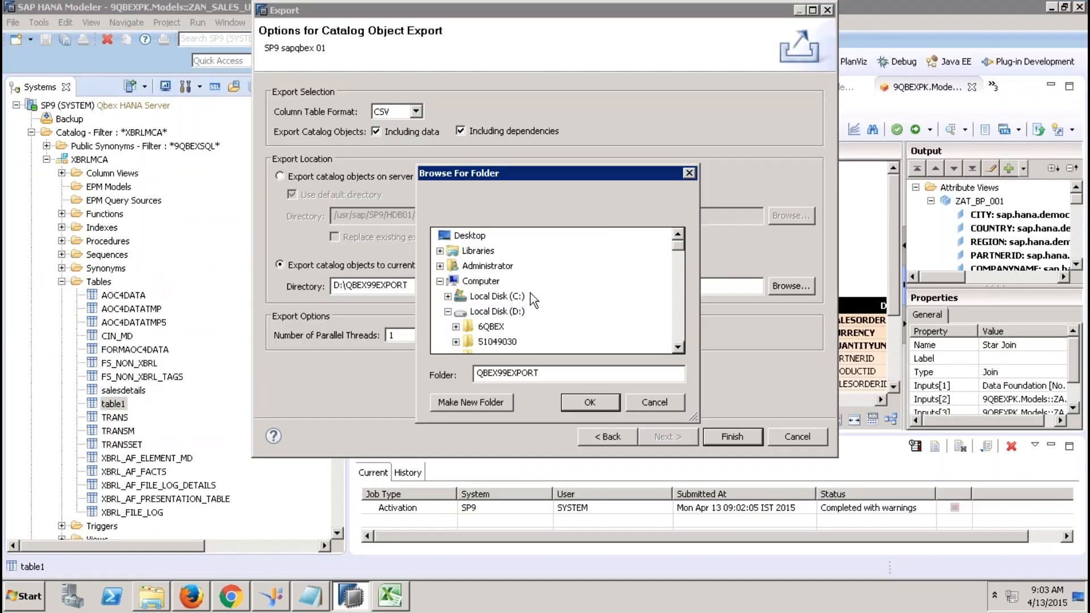
pyautogui.click(469, 235)
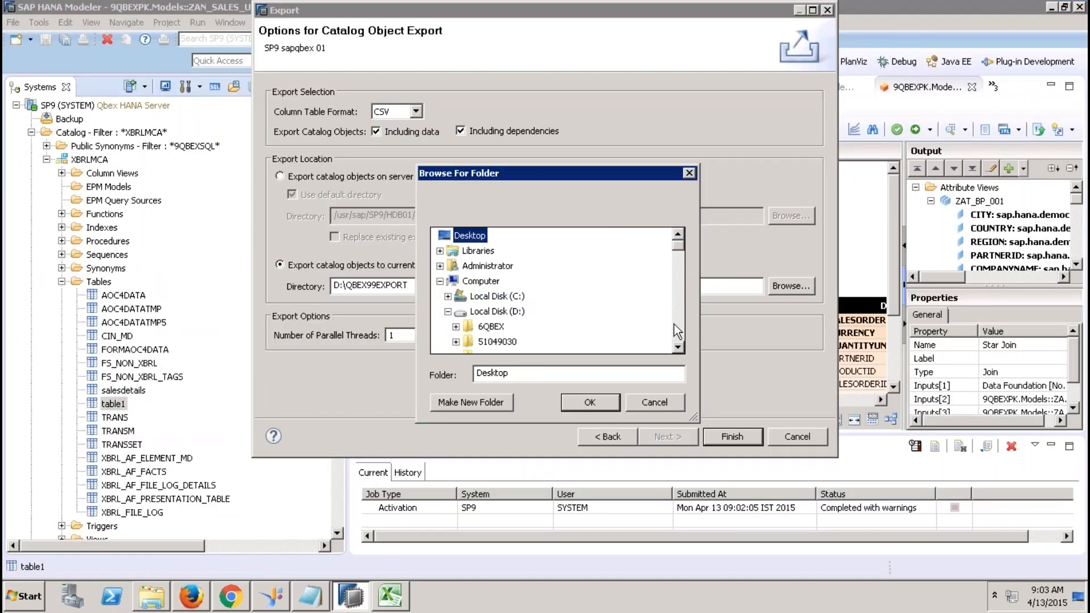
pyautogui.scroll(-2, 502, 333)
pyautogui.click(483, 313)
pyautogui.press('e')
pyautogui.press('e')
pyautogui.press('e')
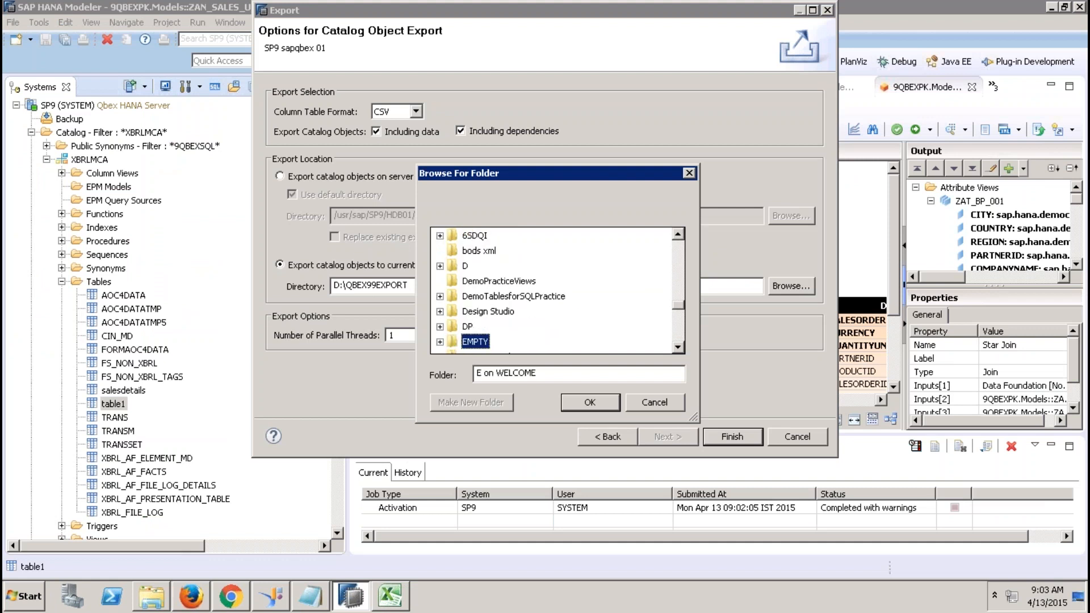
pyautogui.press('e')
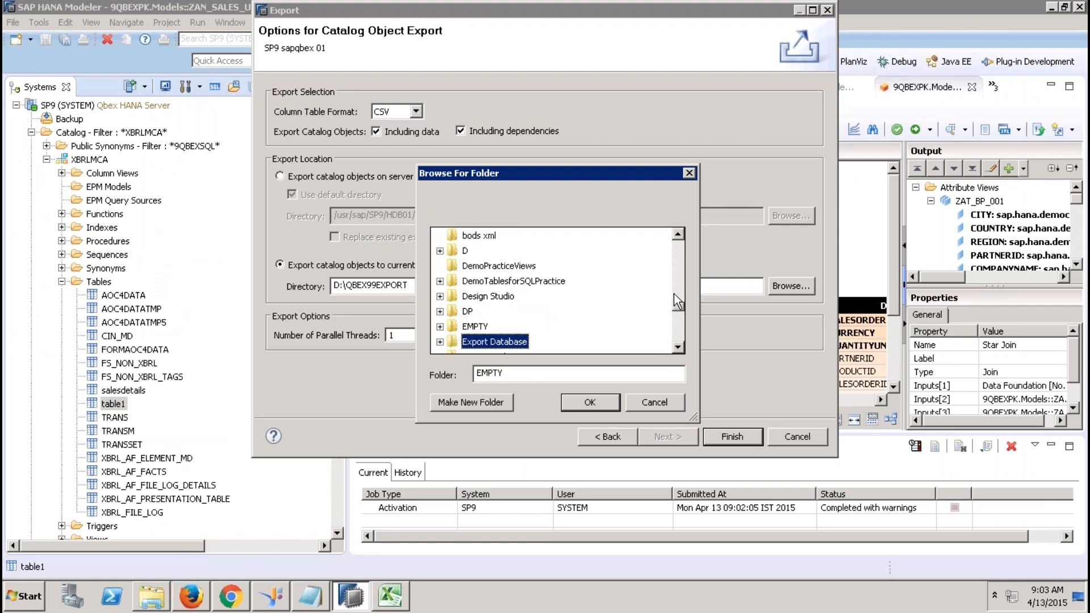
pyautogui.press('e')
pyautogui.press('e')
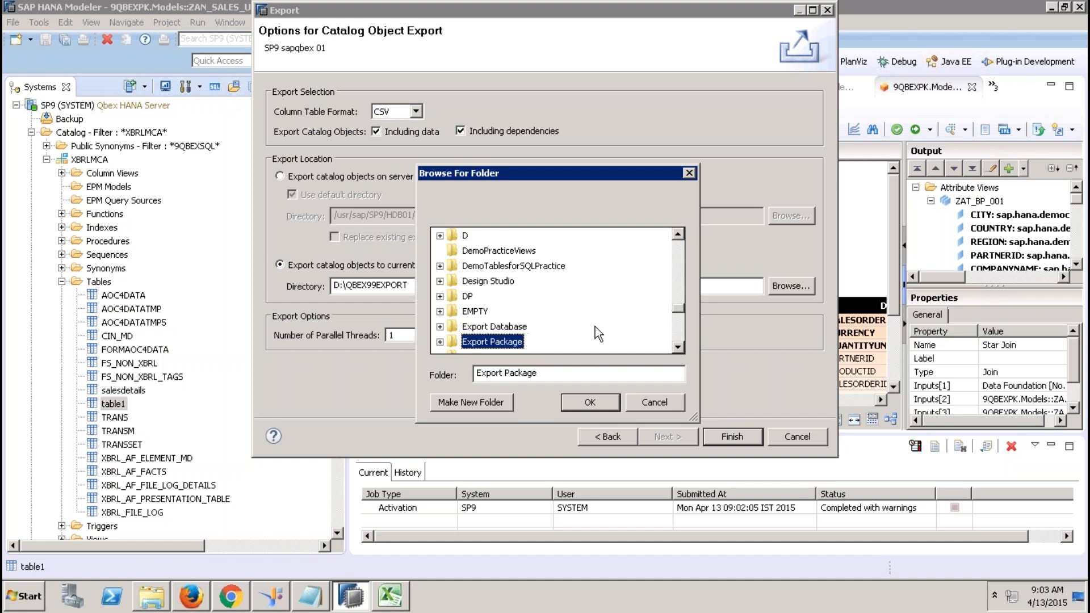
pyautogui.click(589, 403)
pyautogui.click(734, 435)
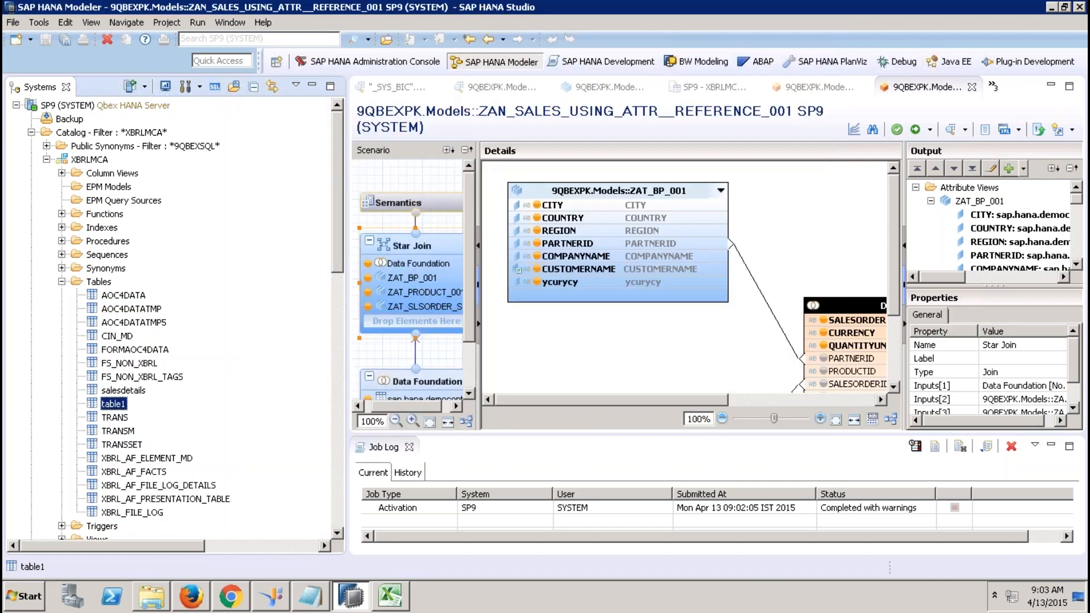
# Delete table1 from the XBRLMCA catalog.
pyautogui.rightClick(117, 409)
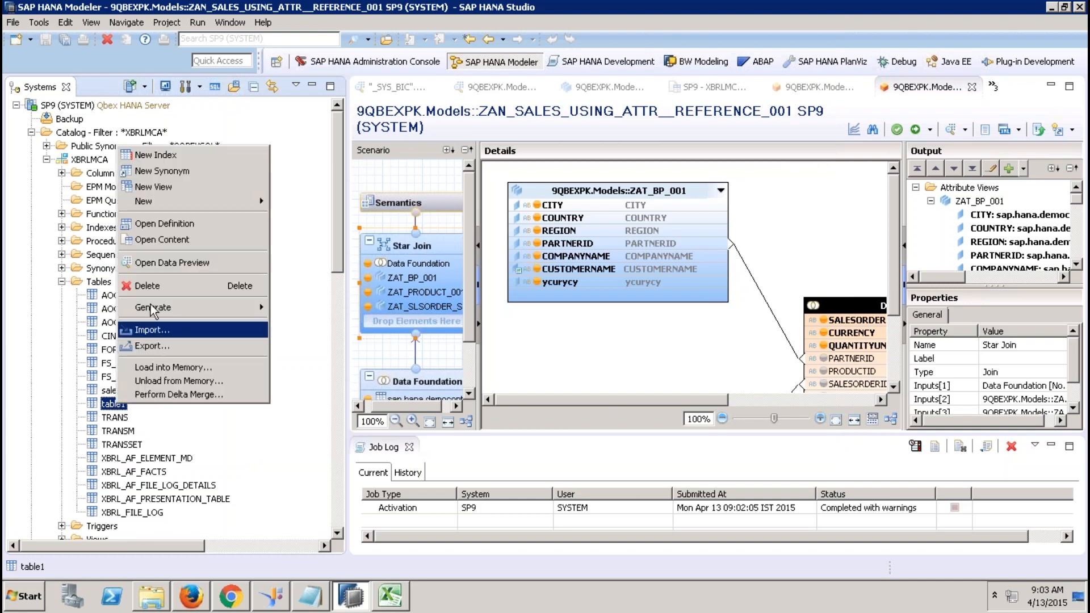
pyautogui.click(149, 286)
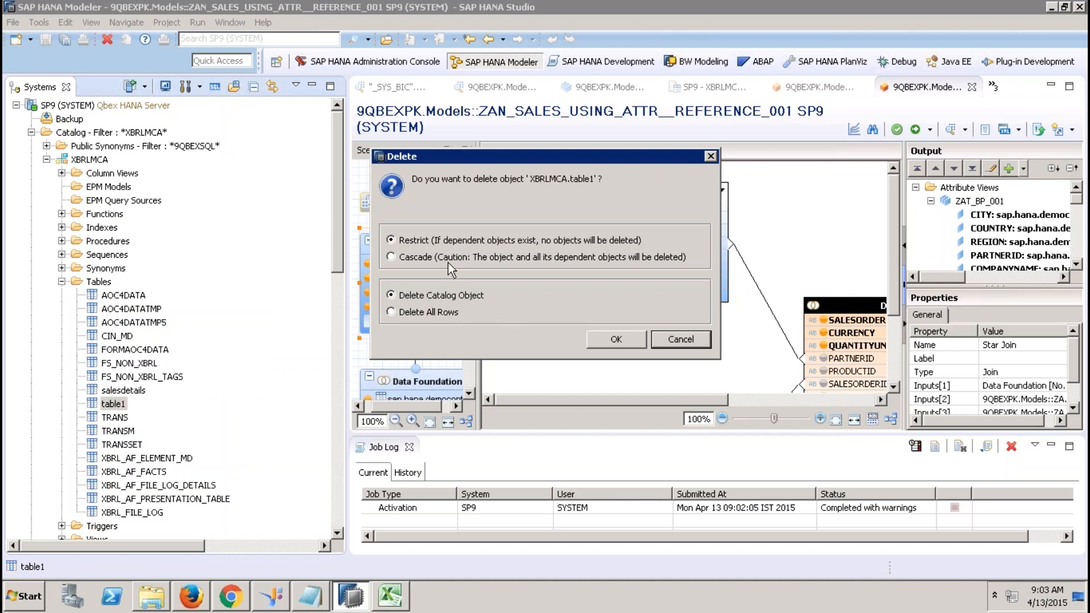
pyautogui.click(611, 336)
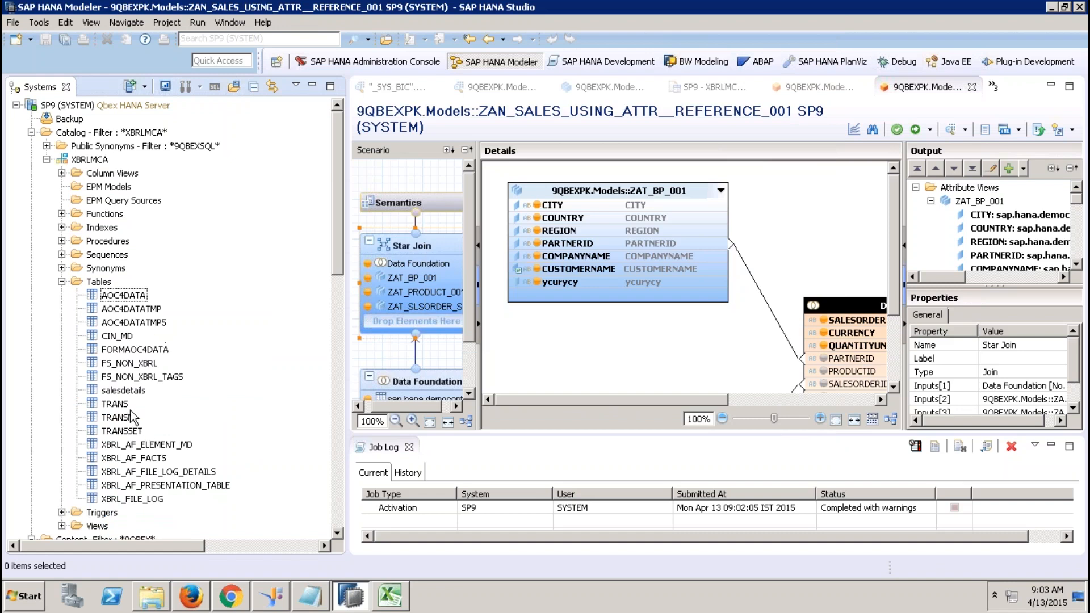
# Start a SAP HANA Catalog Objects import targeting the SP9 system.
pyautogui.click(12, 22)
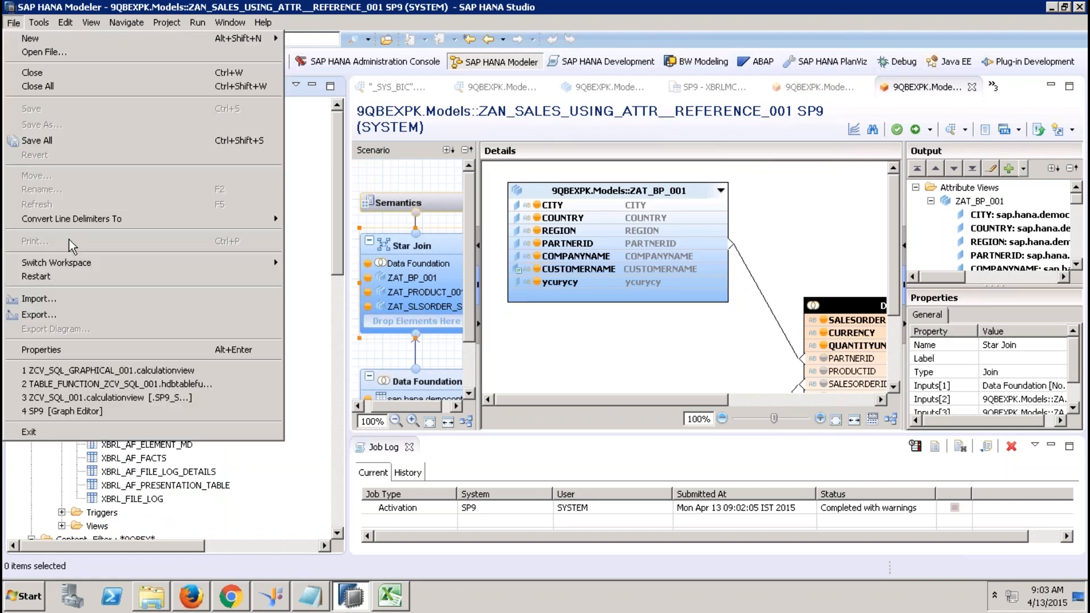
pyautogui.click(72, 299)
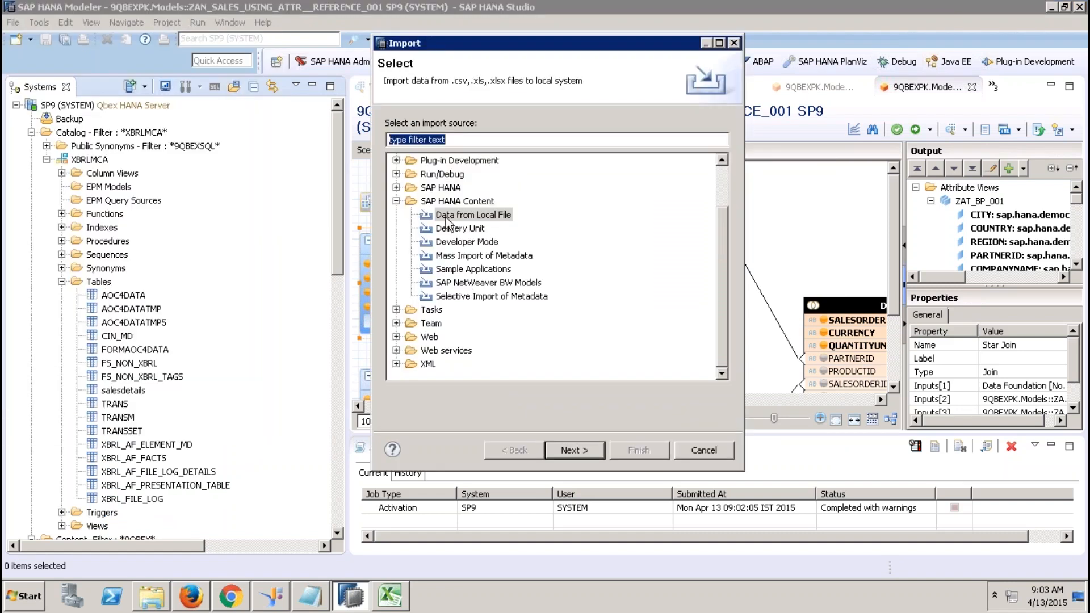
pyautogui.click(397, 201)
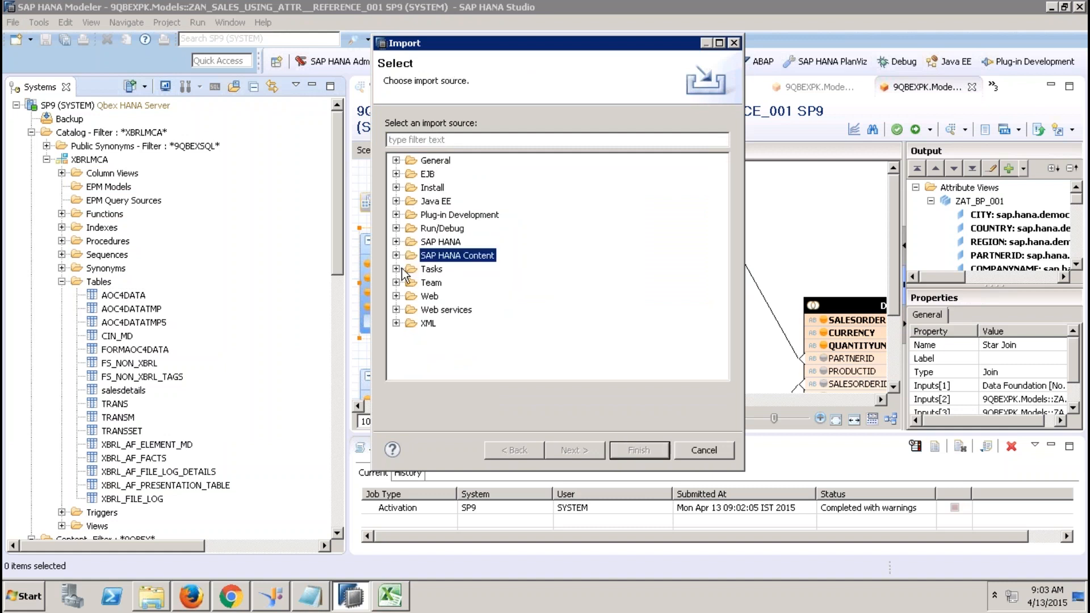
pyautogui.click(396, 241)
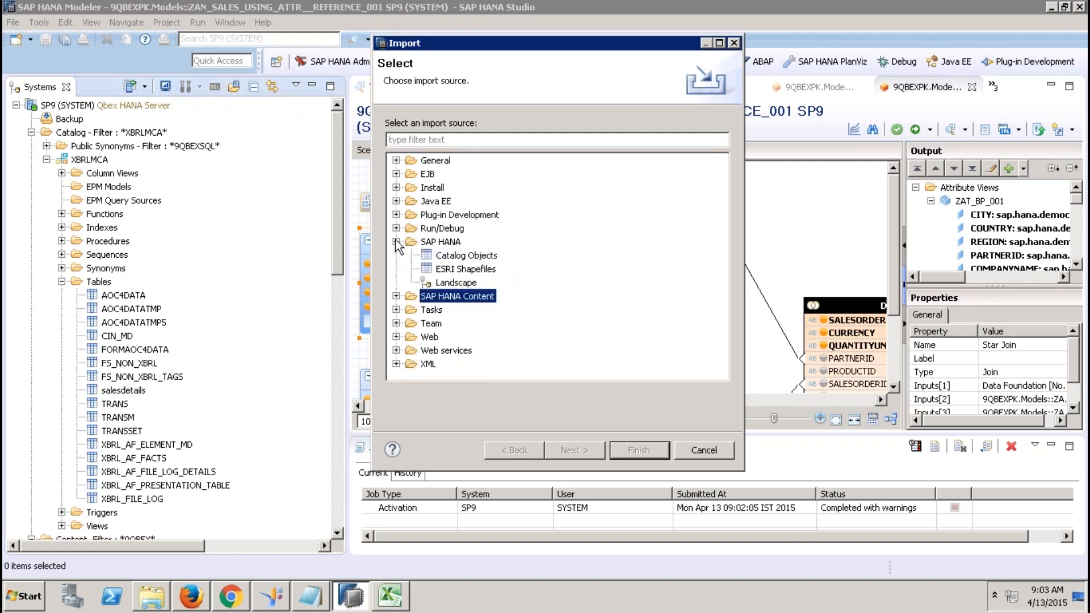
pyautogui.click(465, 256)
pyautogui.click(584, 451)
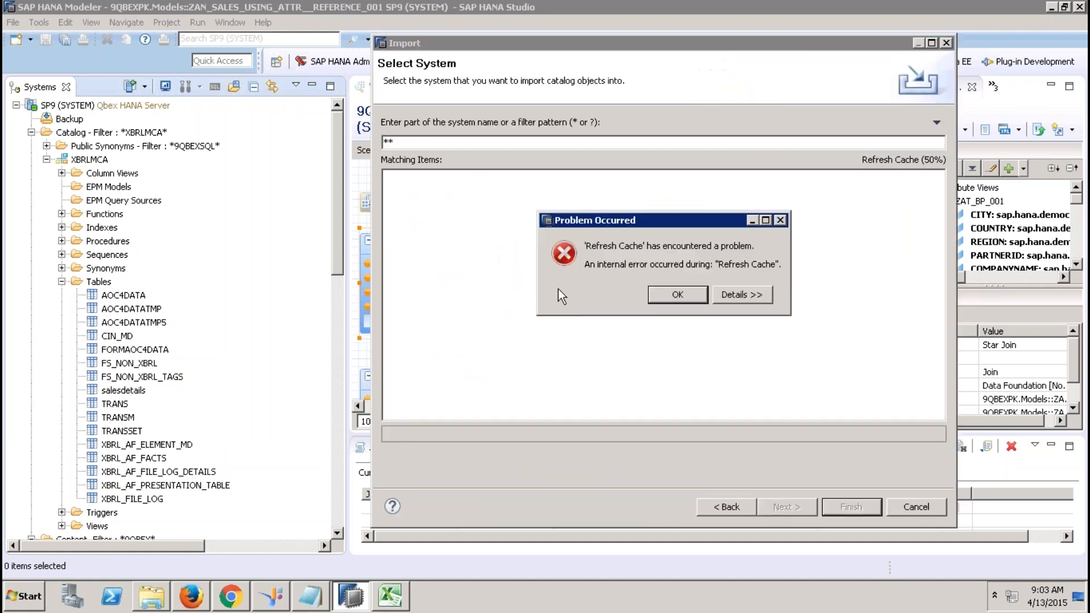
pyautogui.click(677, 299)
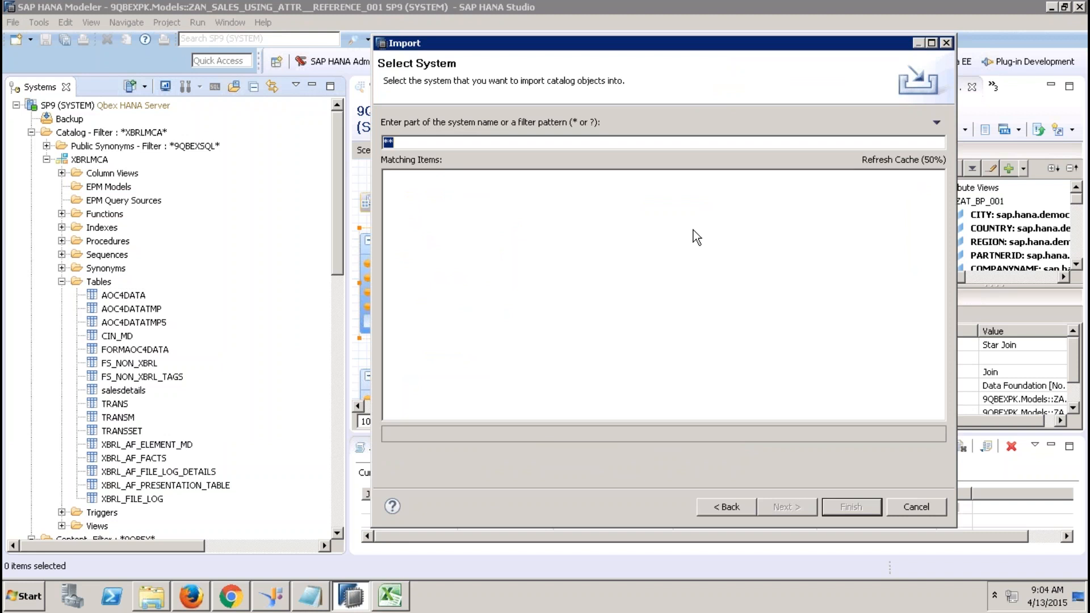
pyautogui.click(729, 506)
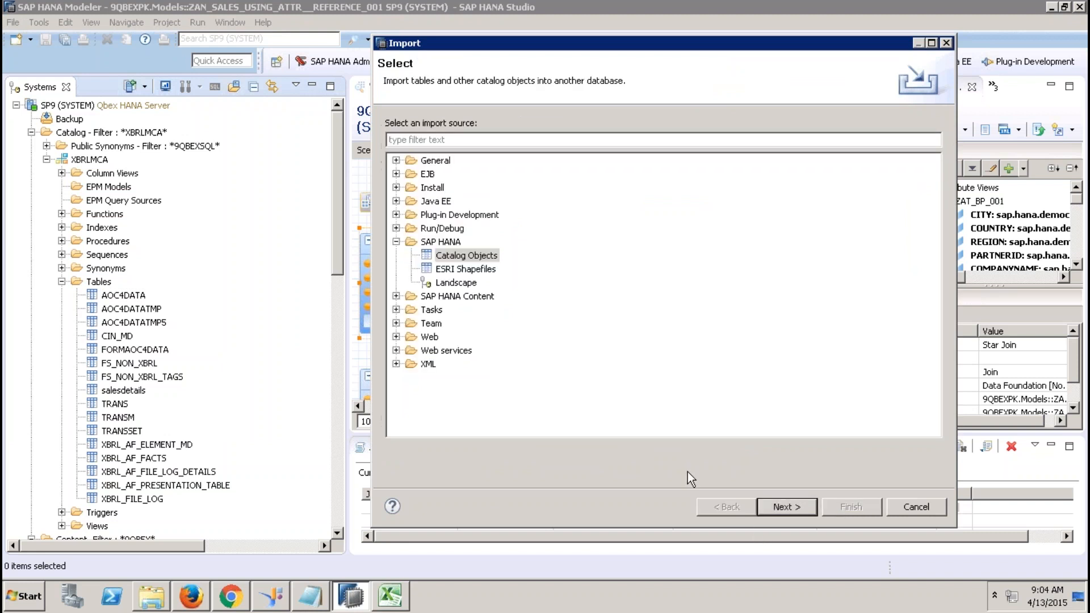
pyautogui.doubleClick(466, 256)
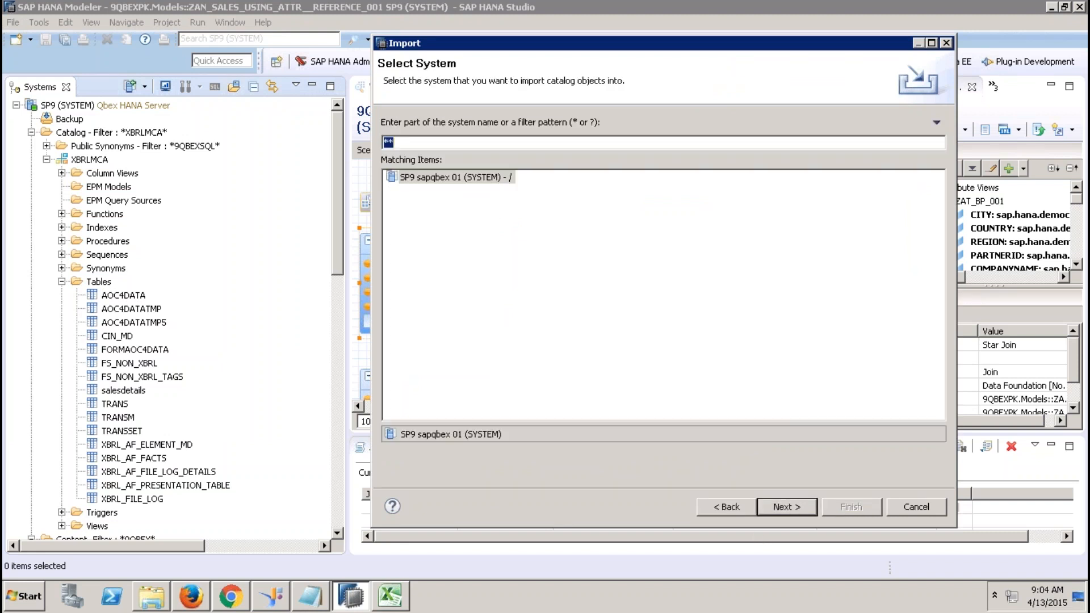
pyautogui.click(442, 177)
pyautogui.click(784, 504)
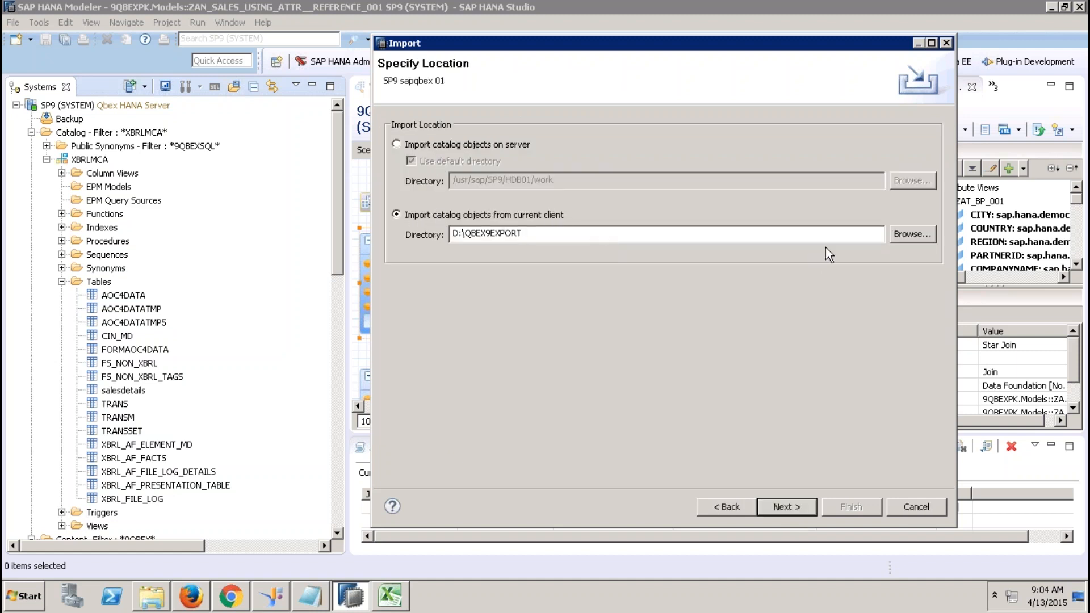
# Set the import location to the Desktop EXPORTTABLE folder.
pyautogui.click(904, 236)
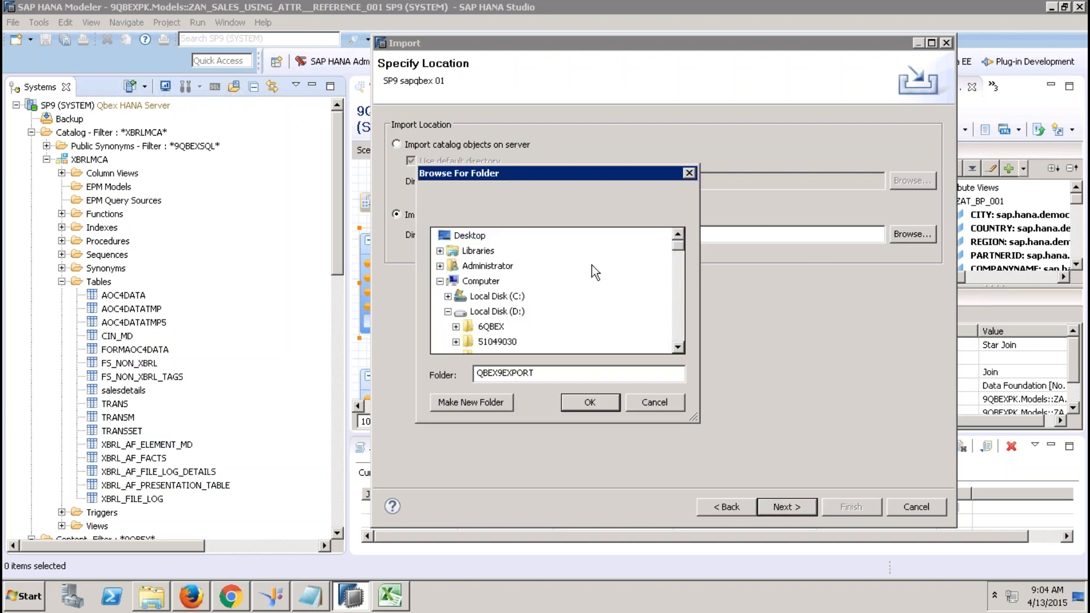
pyautogui.click(440, 281)
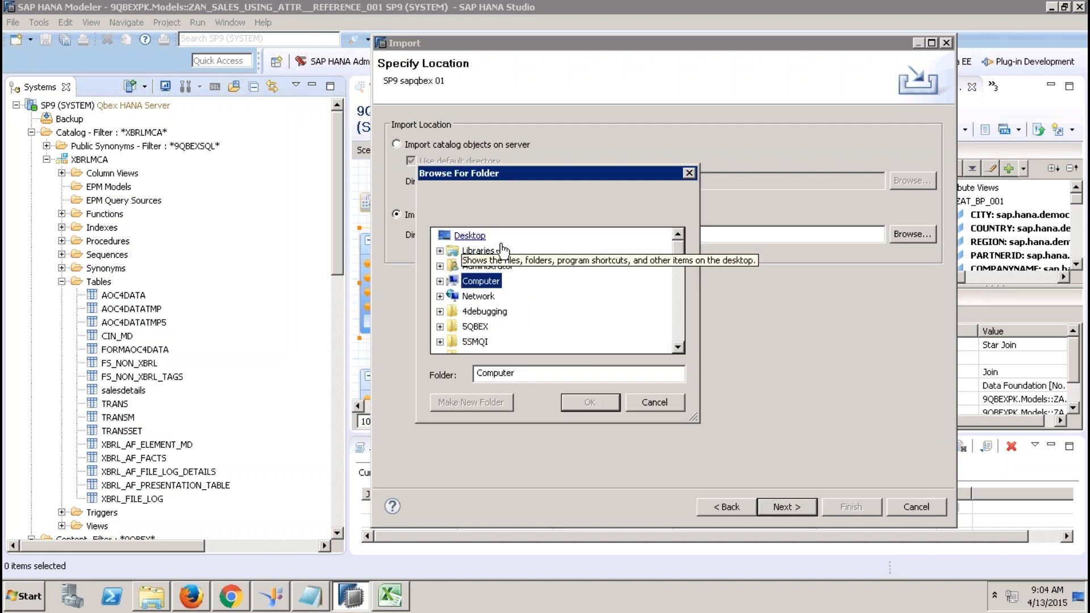
pyautogui.click(676, 315)
pyautogui.click(676, 316)
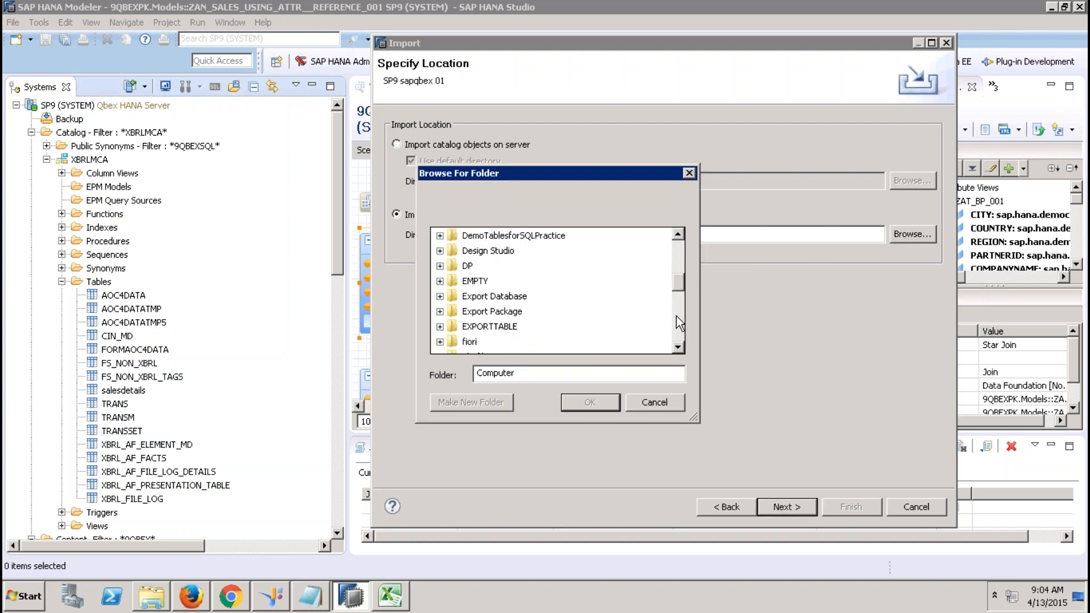
pyautogui.click(489, 341)
pyautogui.click(594, 402)
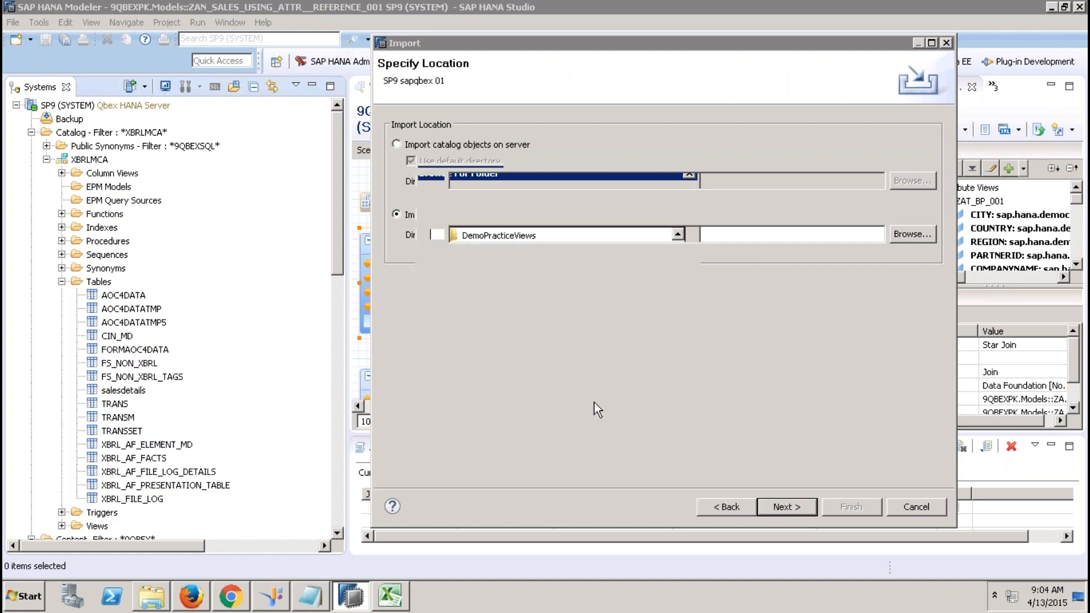
pyautogui.click(778, 506)
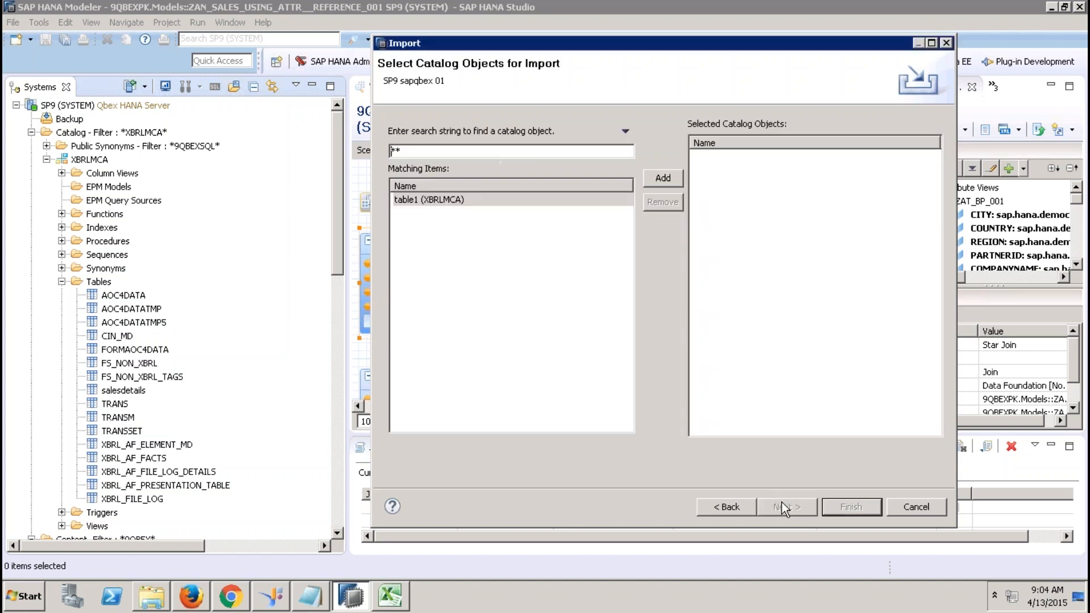
# Add table1 to the import list and enable replacing existing catalog objects.
pyautogui.click(442, 201)
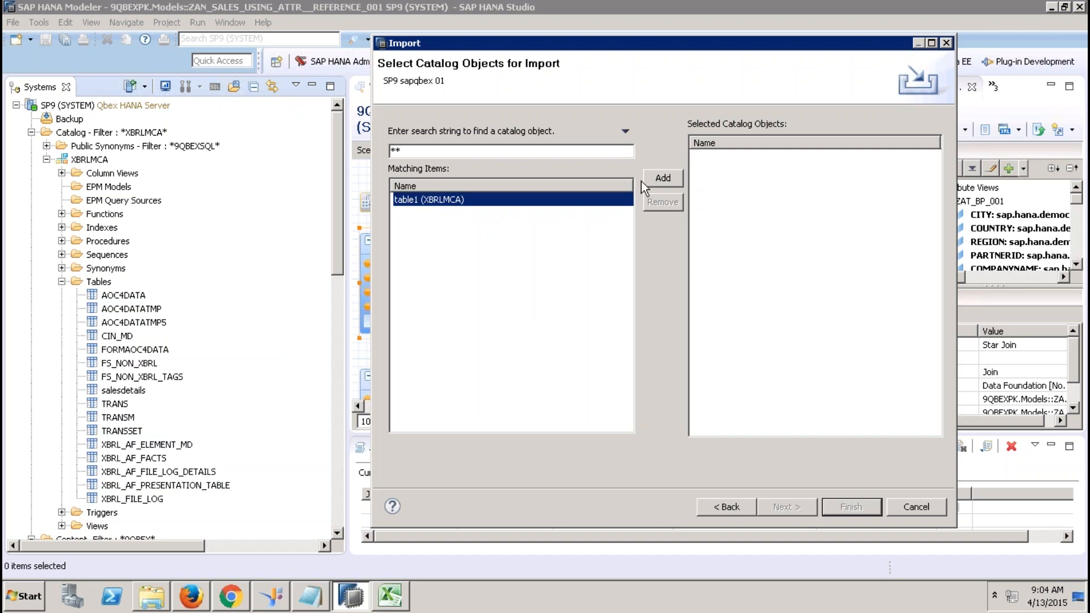
pyautogui.click(655, 178)
pyautogui.click(804, 512)
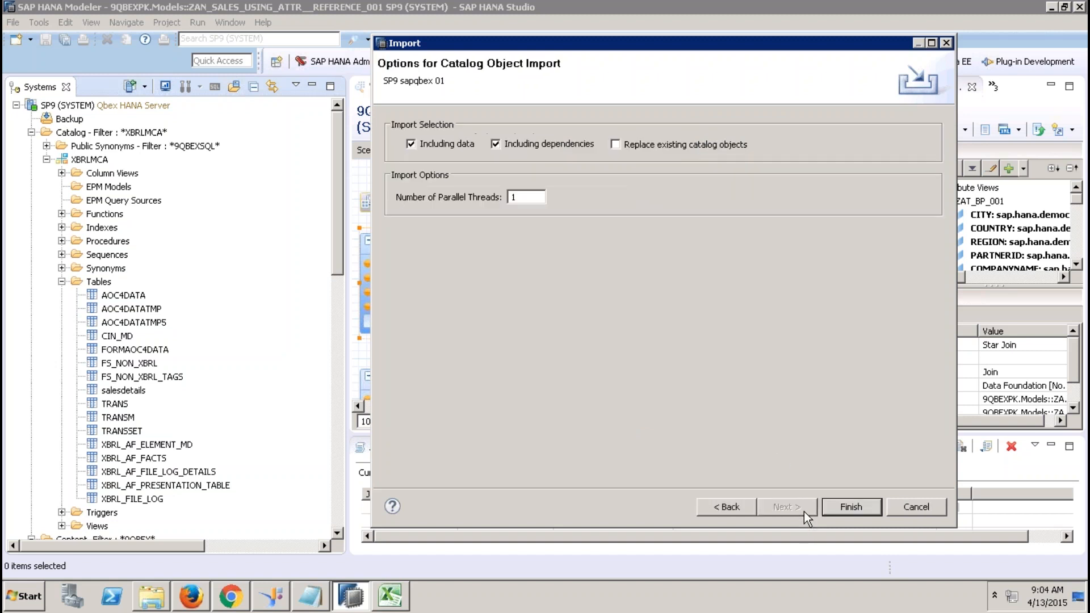
pyautogui.click(656, 145)
# Run the import, then refresh the XBRLMCA Tables folder.
pyautogui.click(849, 505)
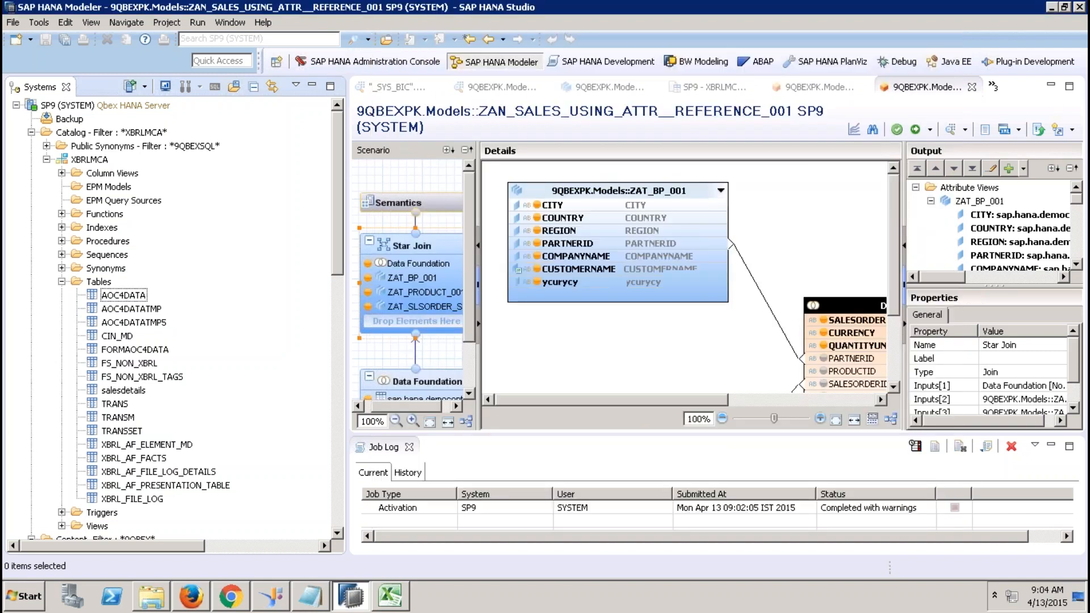
pyautogui.click(85, 280)
pyautogui.rightClick(97, 281)
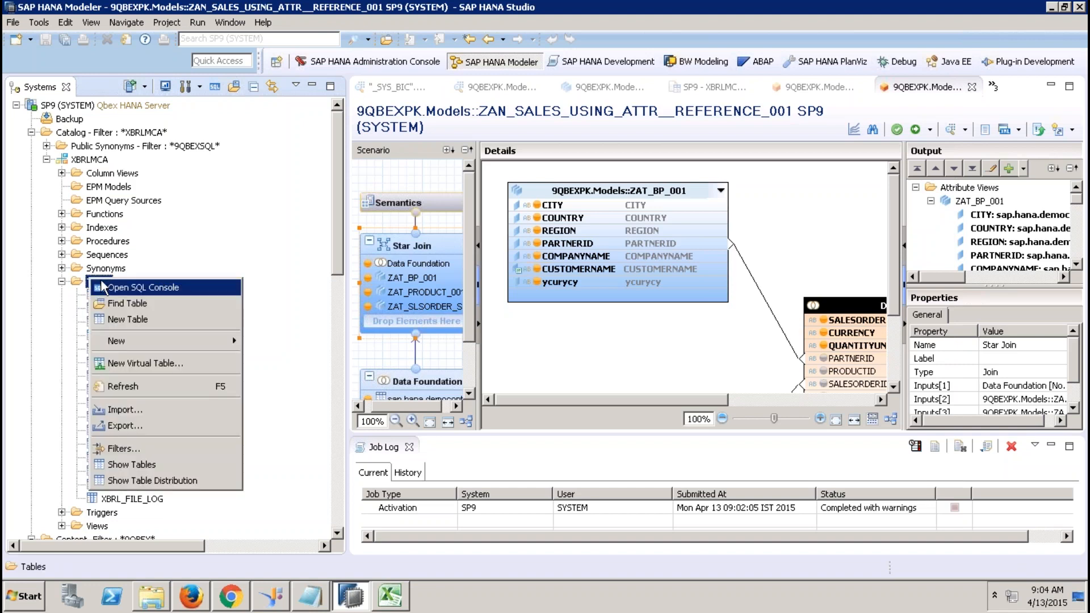
pyautogui.click(118, 387)
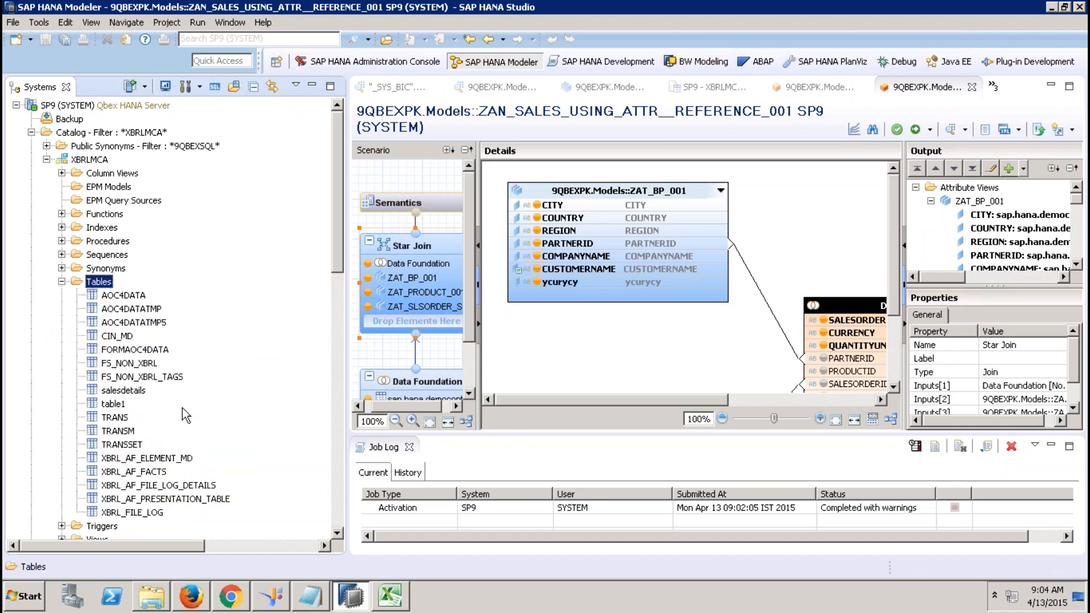
# Open the data preview of the re-imported table1, showing 611 rows.
pyautogui.press('t')
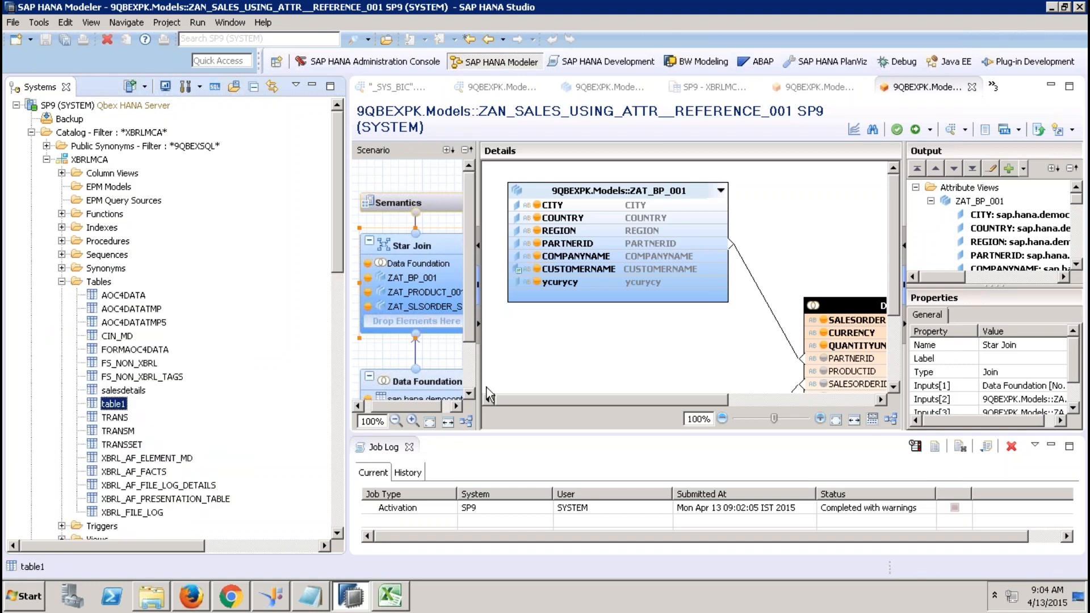
pyautogui.rightClick(113, 406)
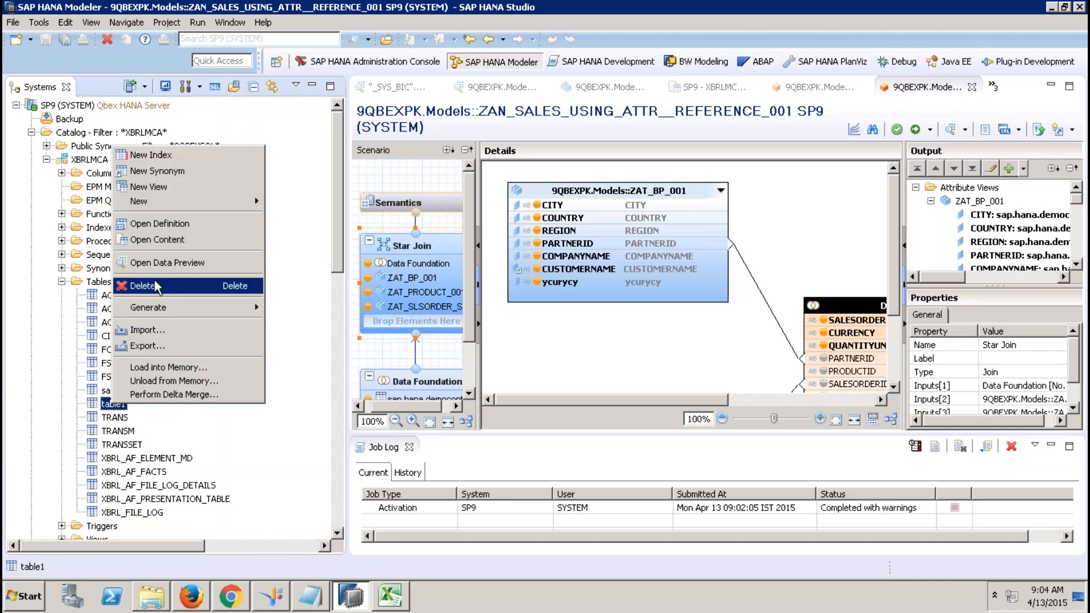
pyautogui.click(167, 263)
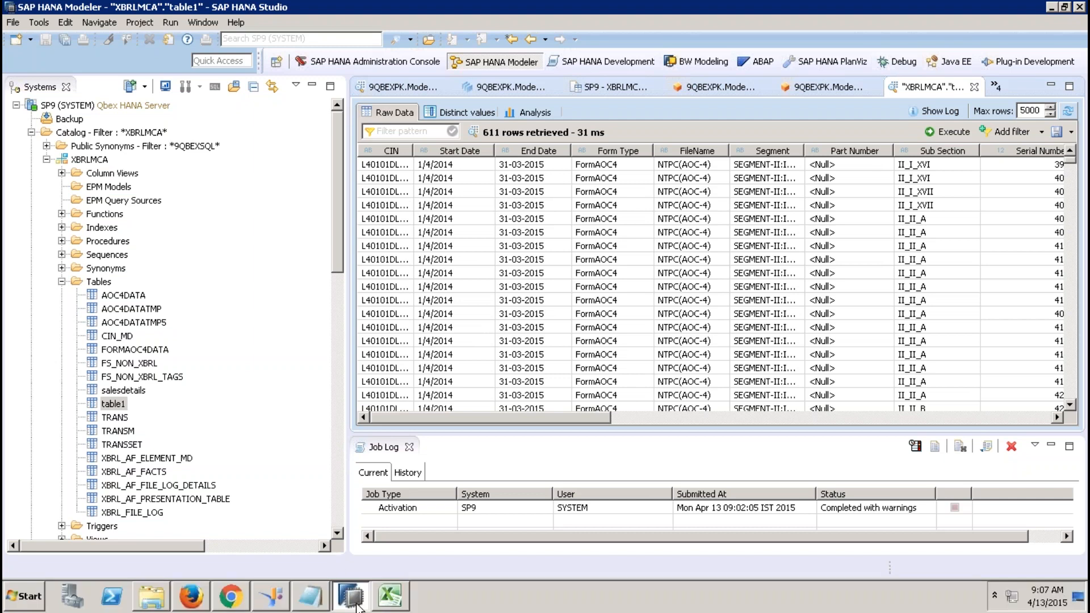
# Launch SAP Logon and try logging on to NSP [192.168.1.65] / SLT, declining error details.
pyautogui.click(20, 597)
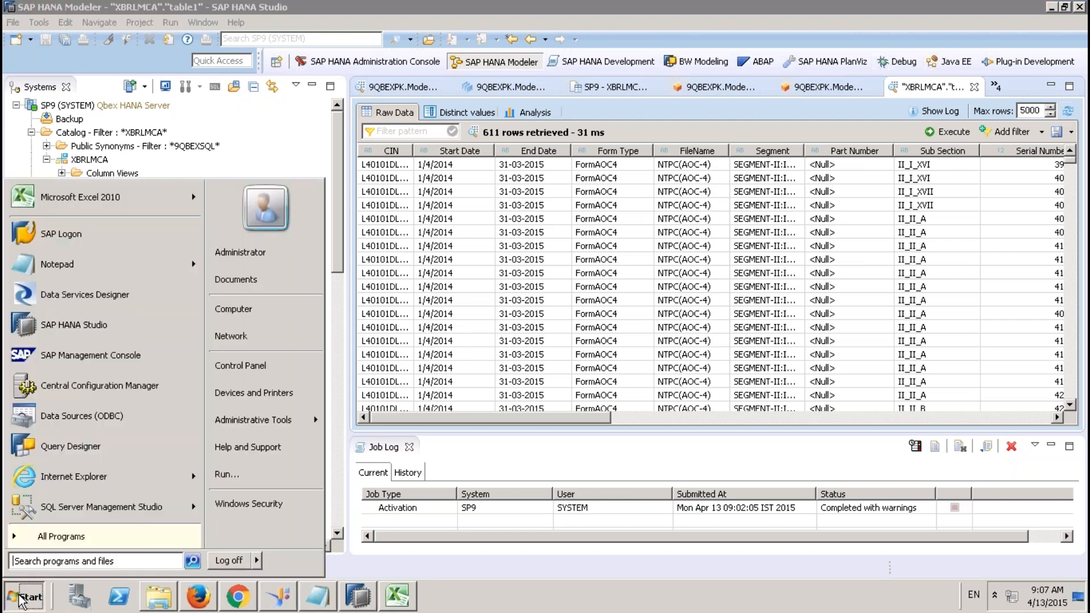
pyautogui.click(68, 238)
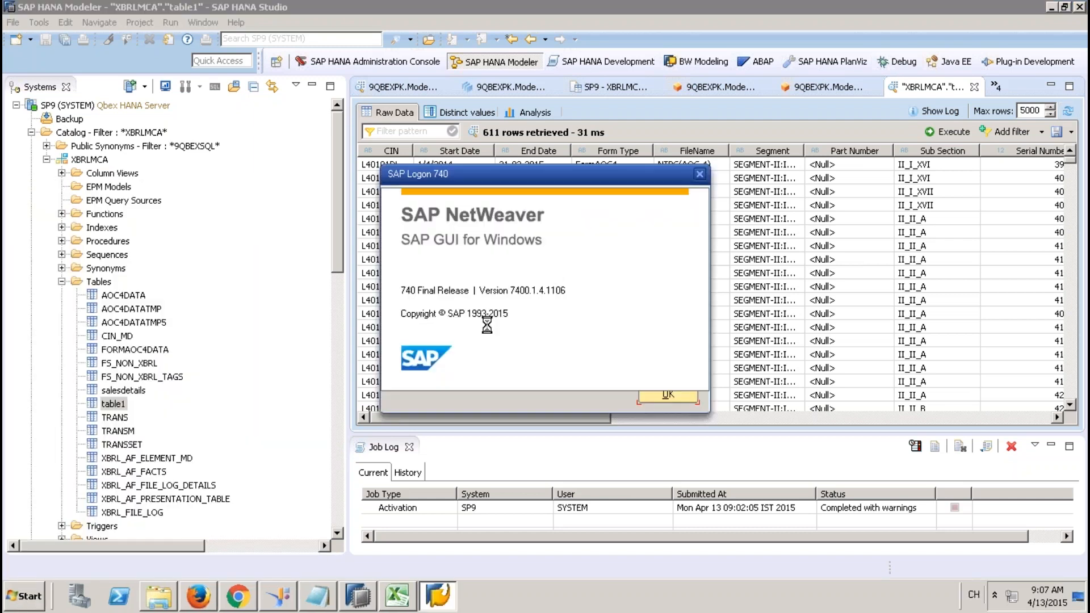
pyautogui.click(669, 397)
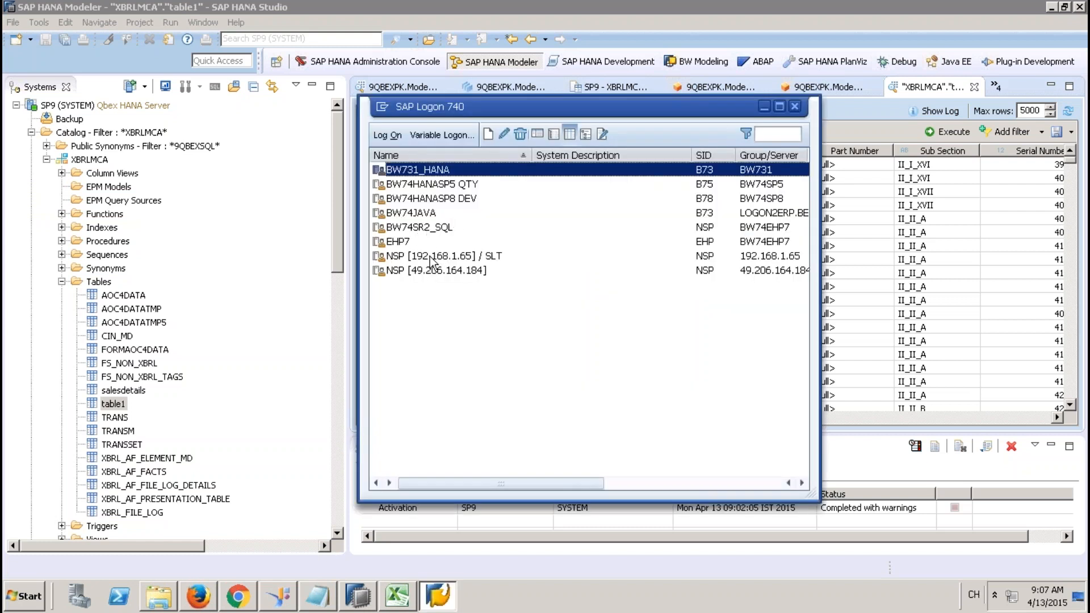
pyautogui.click(430, 258)
pyautogui.click(394, 135)
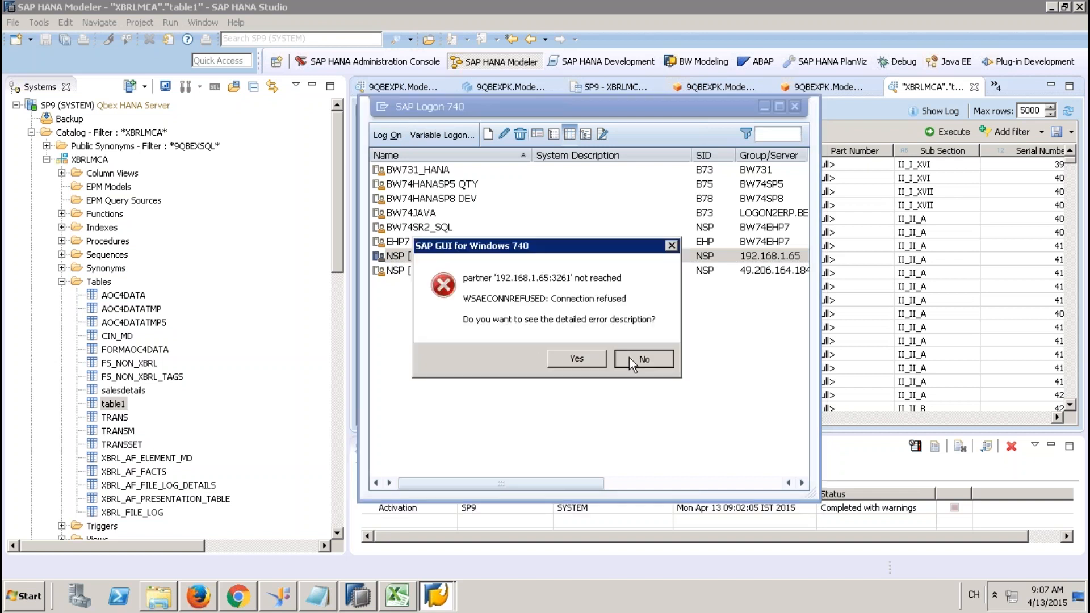
pyautogui.click(630, 359)
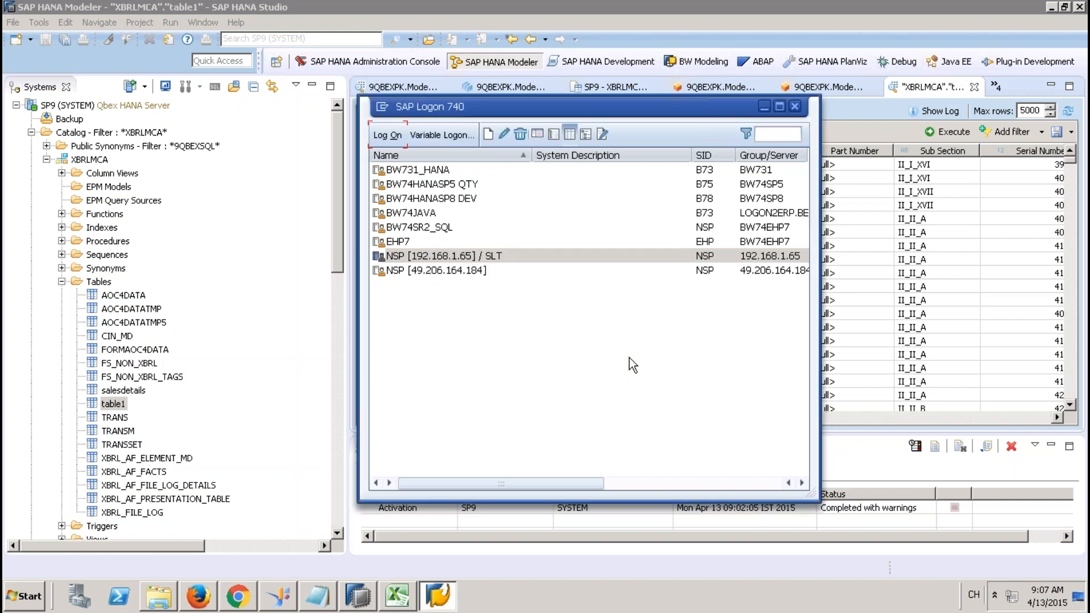
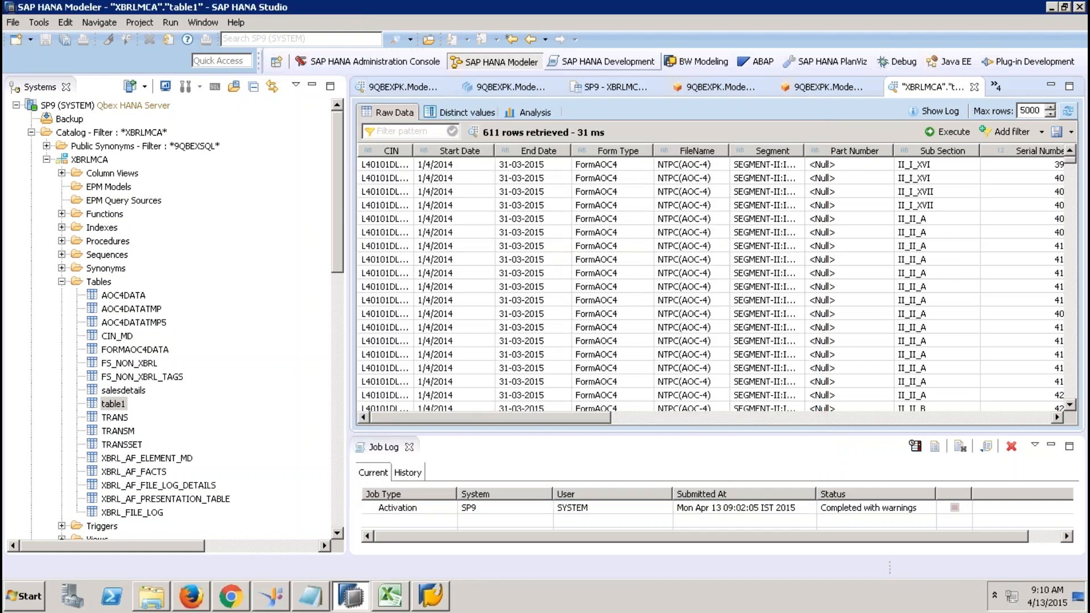
# Switch to the SAP HANA Development perspective and collapse the expanded repository content.
pyautogui.click(587, 64)
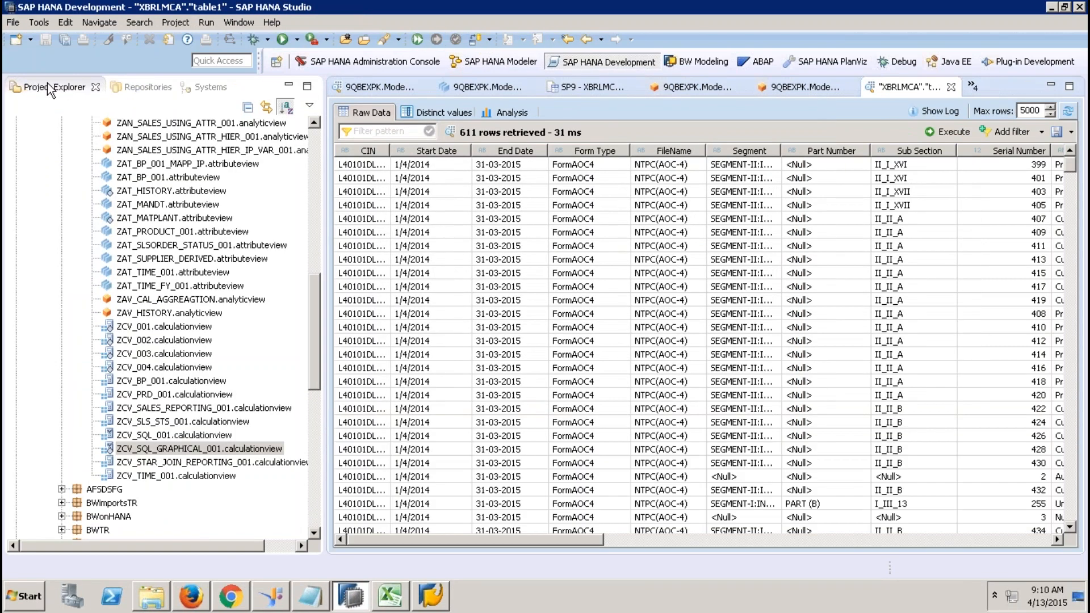
pyautogui.click(317, 155)
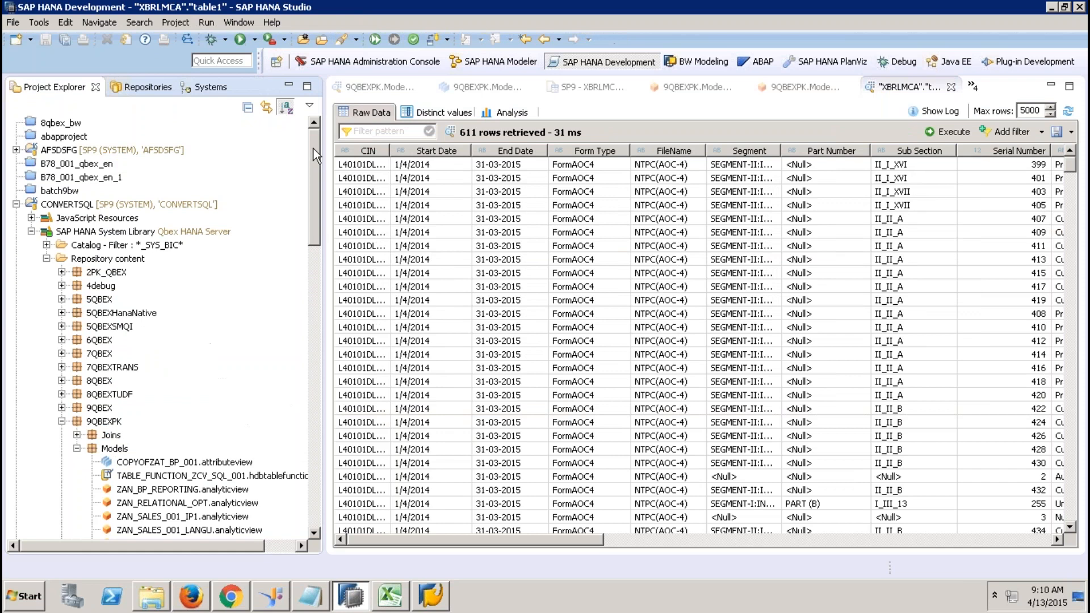
pyautogui.click(46, 258)
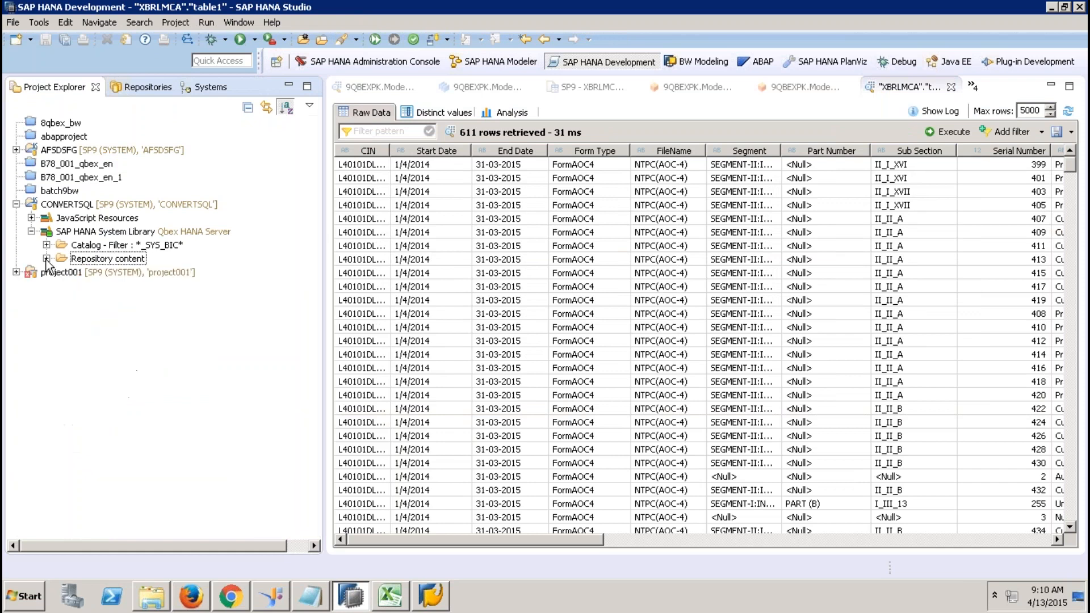
# Create a new folder named DETWRE under the CONVERTSQL project.
pyautogui.click(90, 205)
pyautogui.rightClick(89, 205)
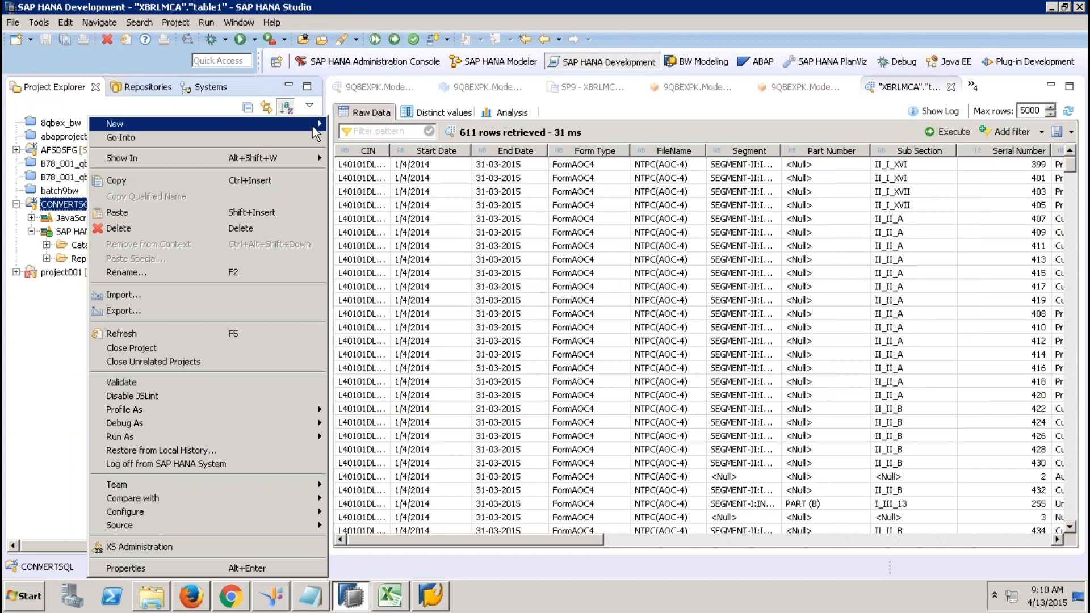
pyautogui.moveTo(312, 125)
pyautogui.click(356, 180)
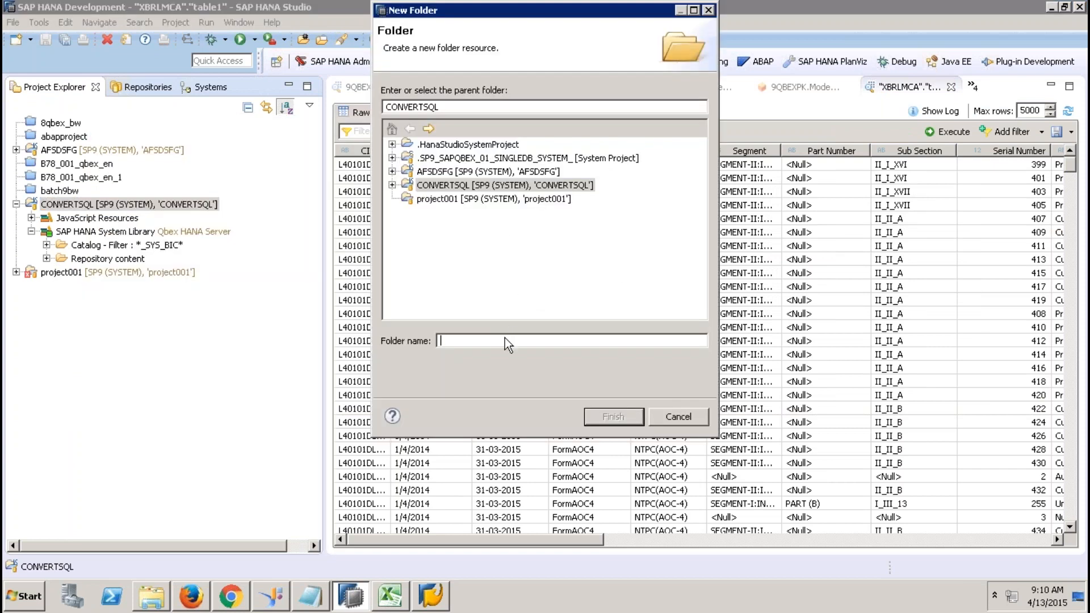
pyautogui.write('DETWRE')
pyautogui.click(608, 417)
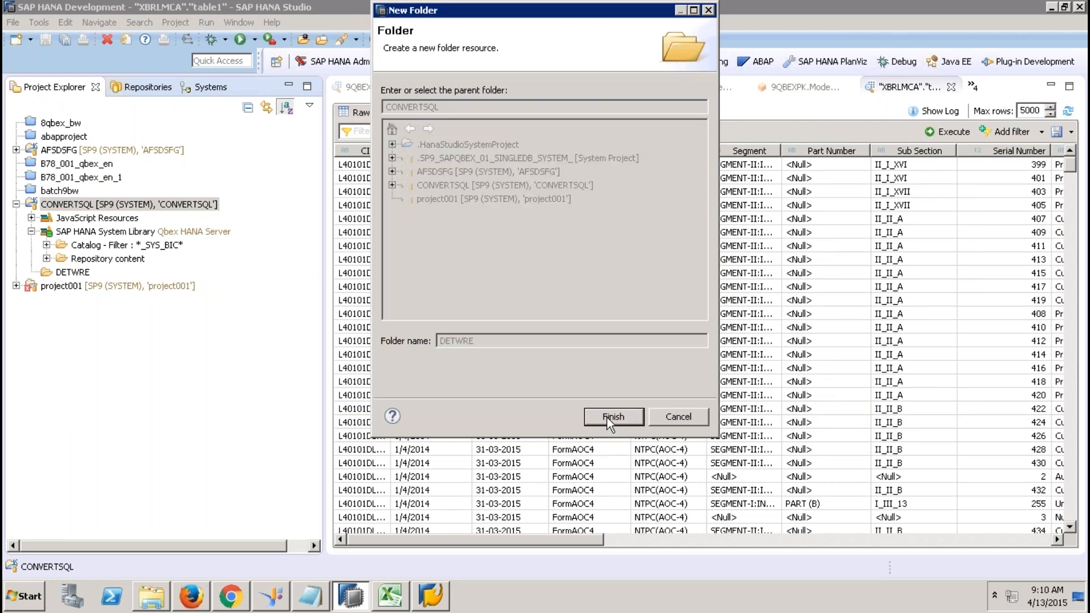
# Create TEST.xsjob in DETWRE with the Application Development XS Job Scheduler File wizard.
pyautogui.rightClick(72, 277)
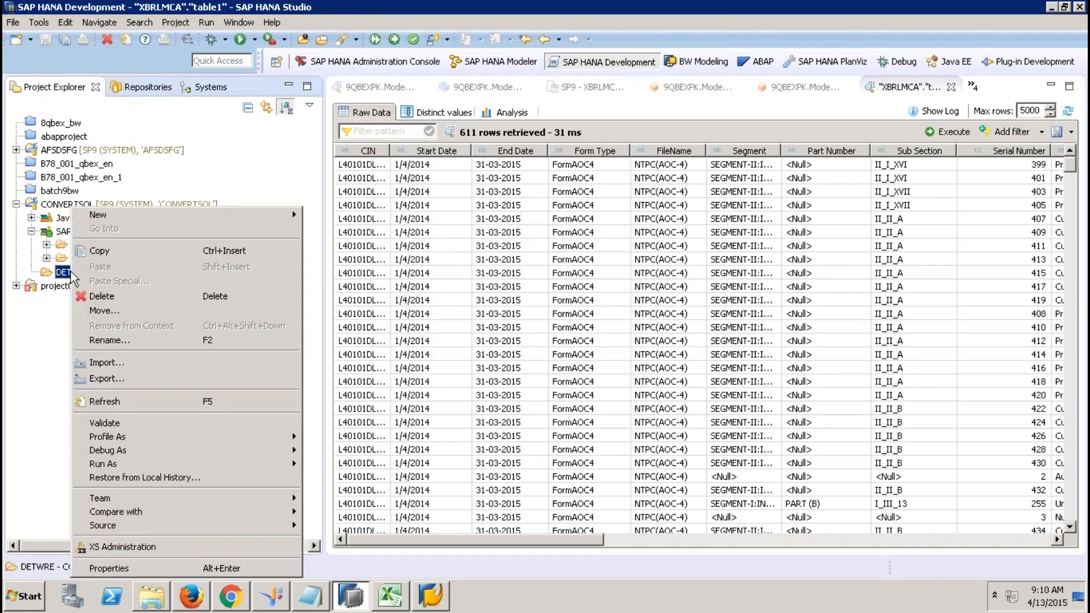
pyautogui.moveTo(204, 209)
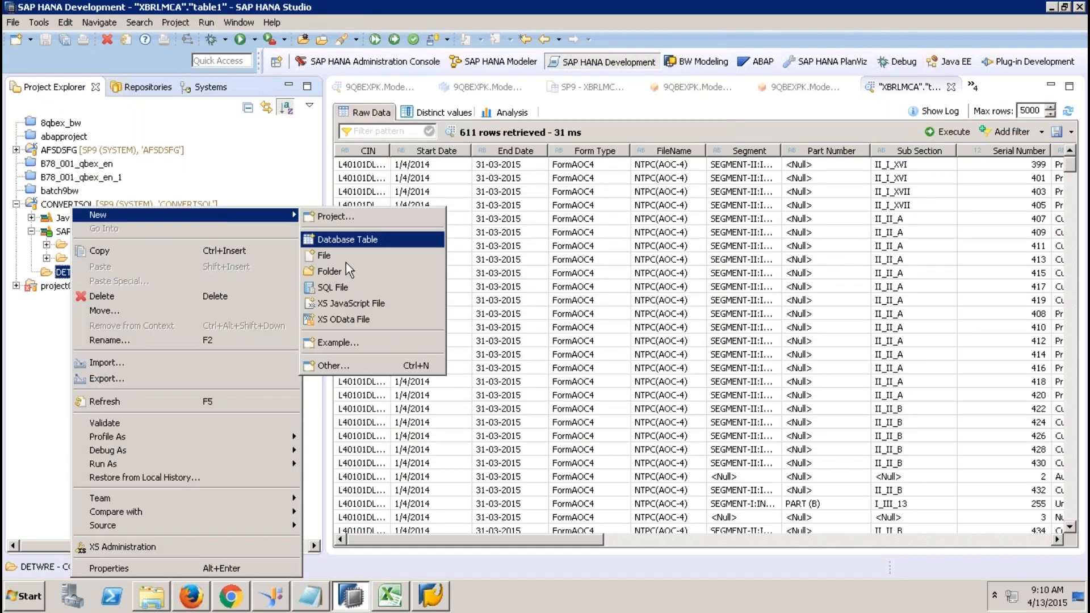
pyautogui.click(333, 364)
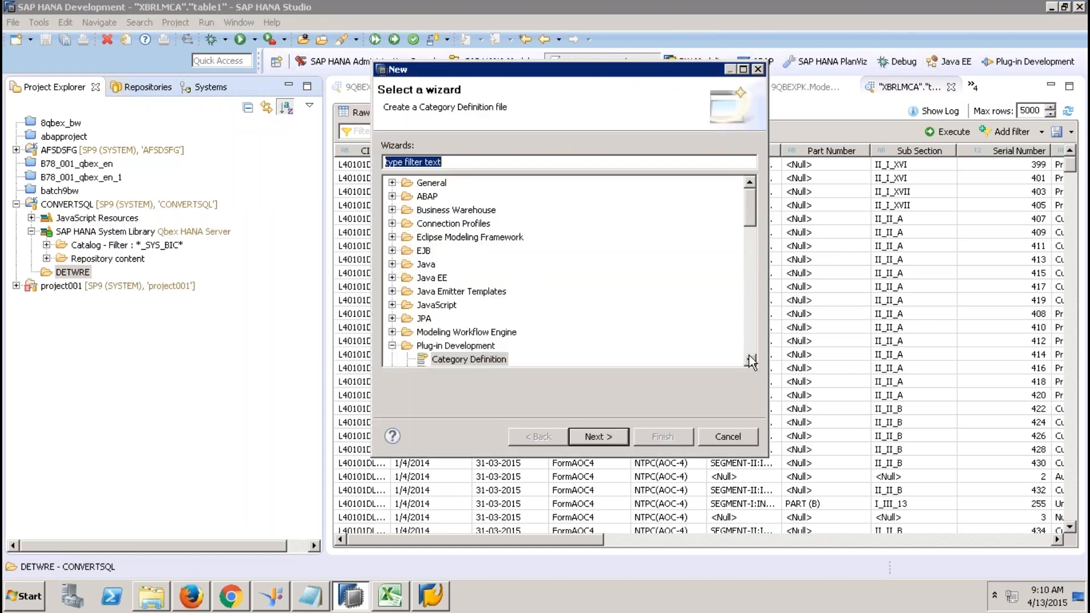
pyautogui.click(751, 359)
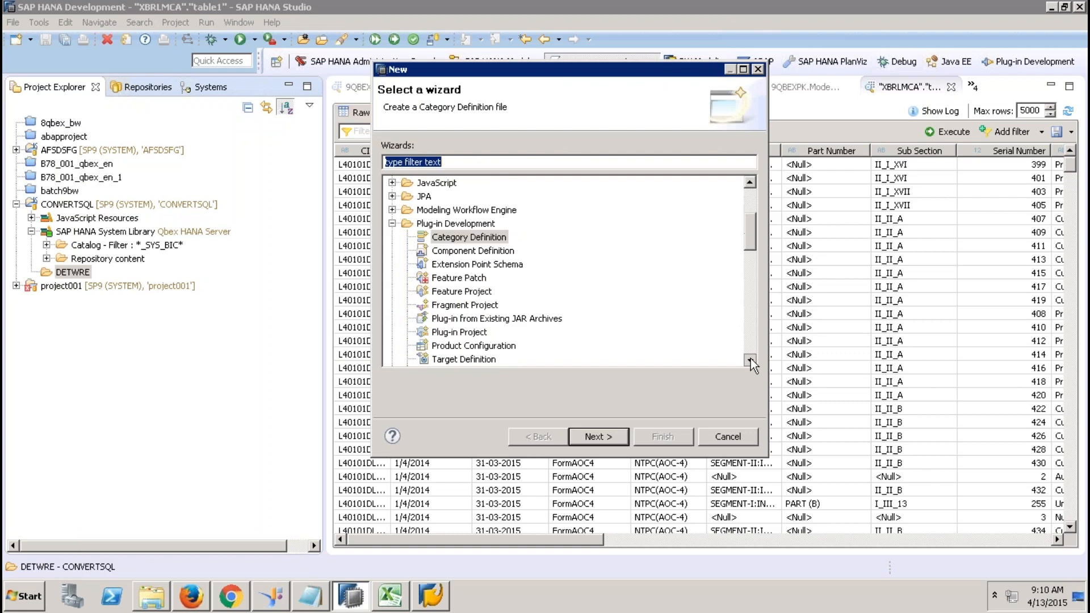
pyautogui.click(392, 183)
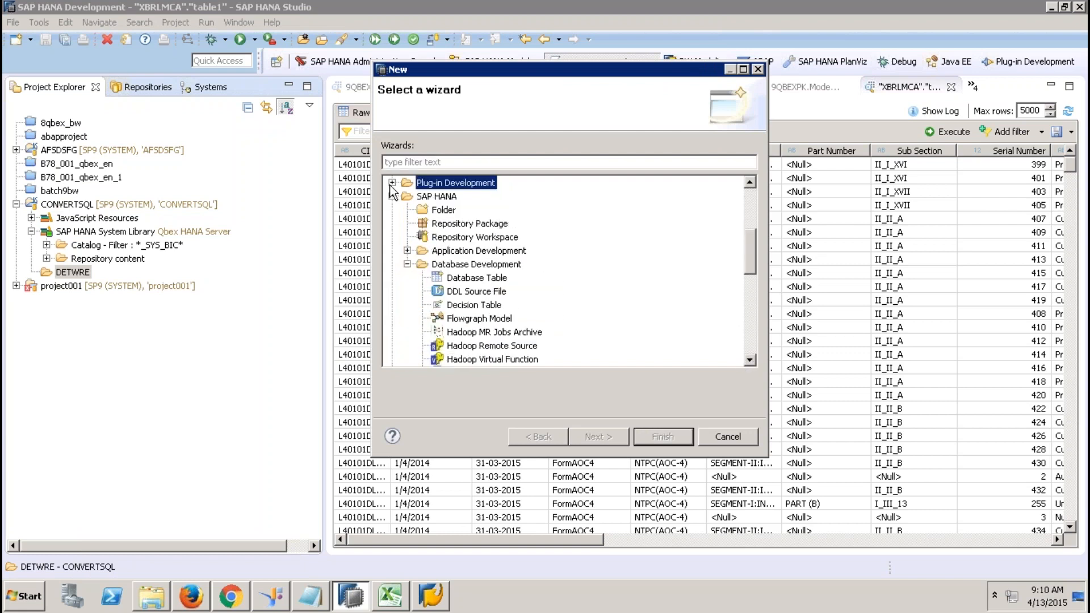
pyautogui.click(407, 251)
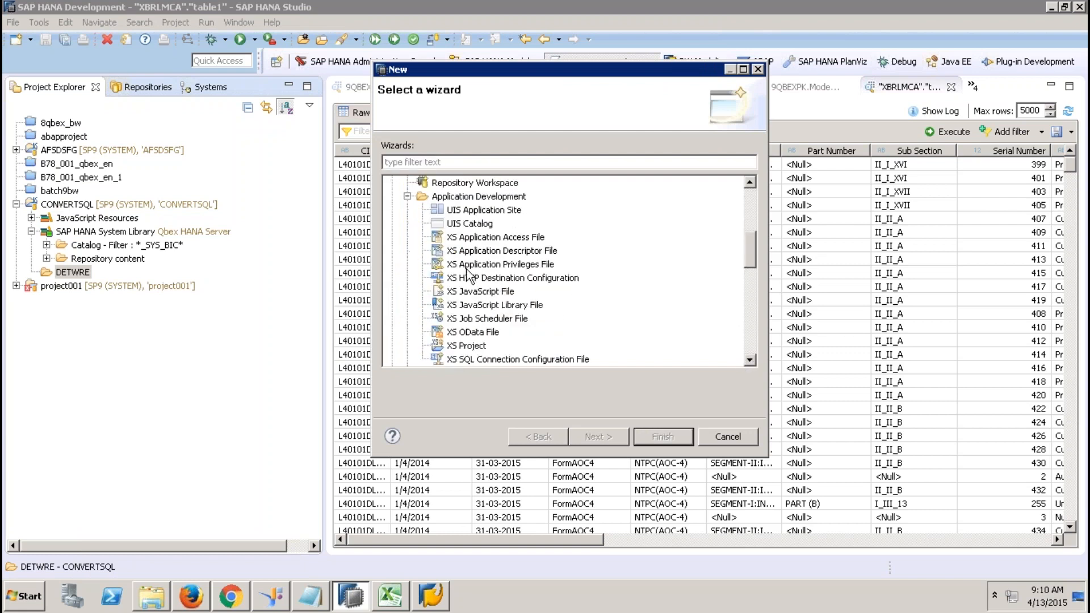
pyautogui.click(477, 321)
pyautogui.click(587, 435)
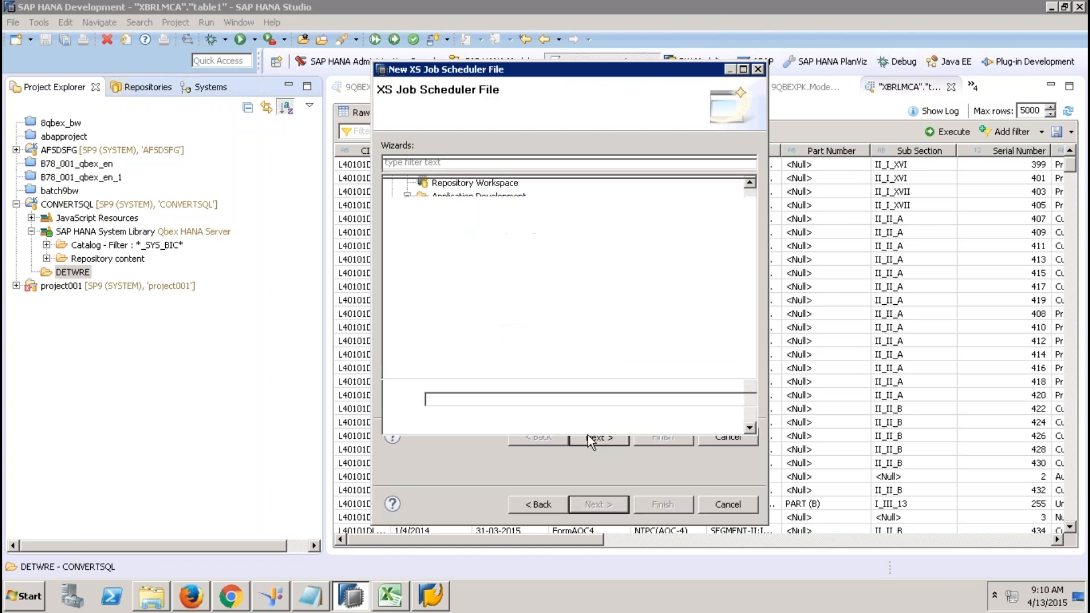
pyautogui.write('TEST')
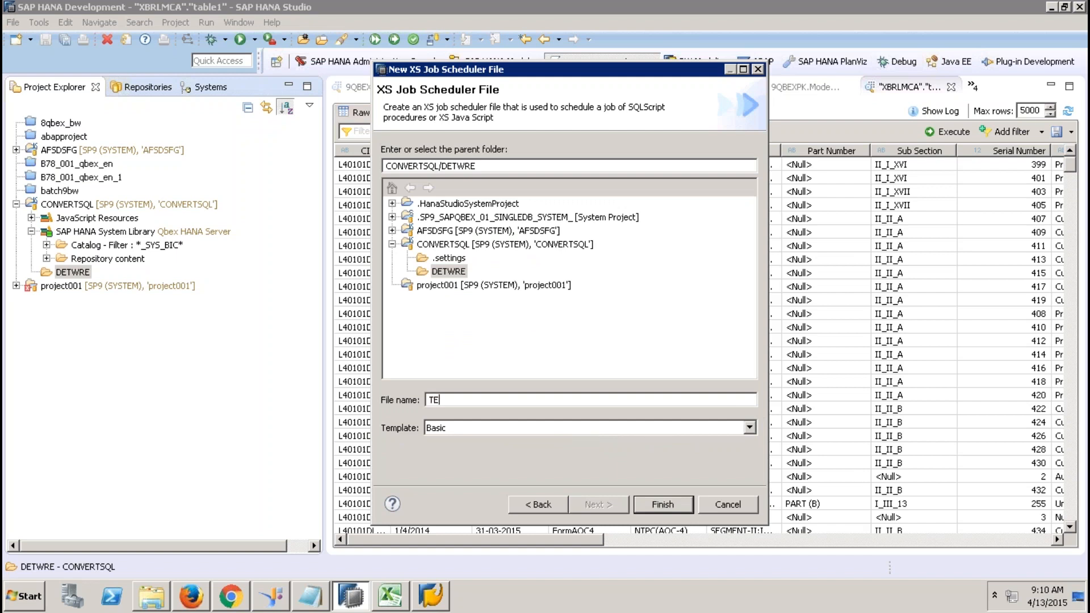
pyautogui.click(662, 504)
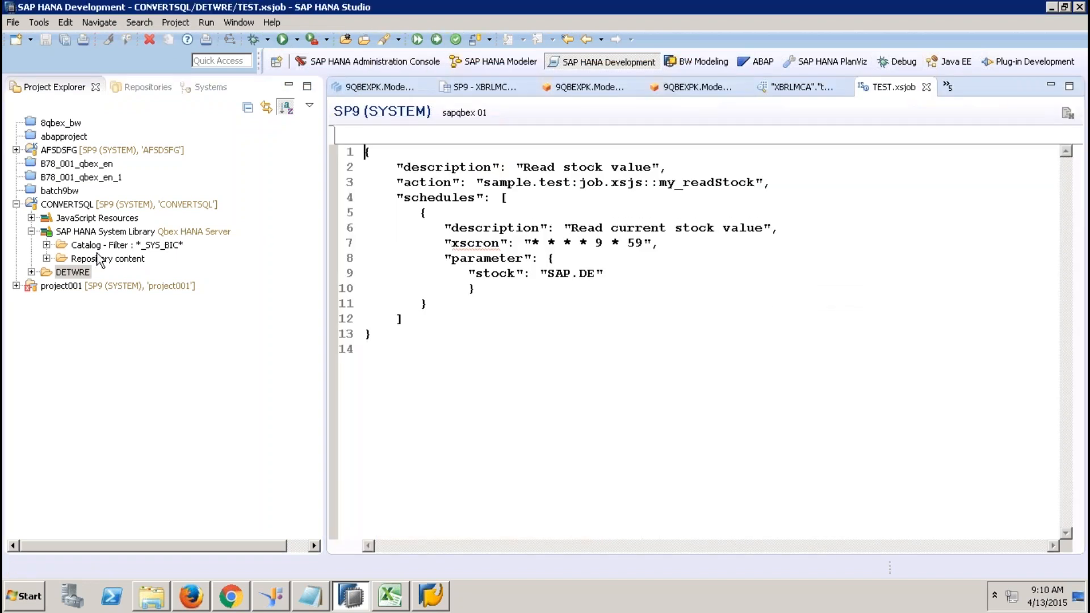
# Replace the my_readStock action on line 3 of TEST.xsjob with <STORED PROCEUDRE>.
pyautogui.click(31, 272)
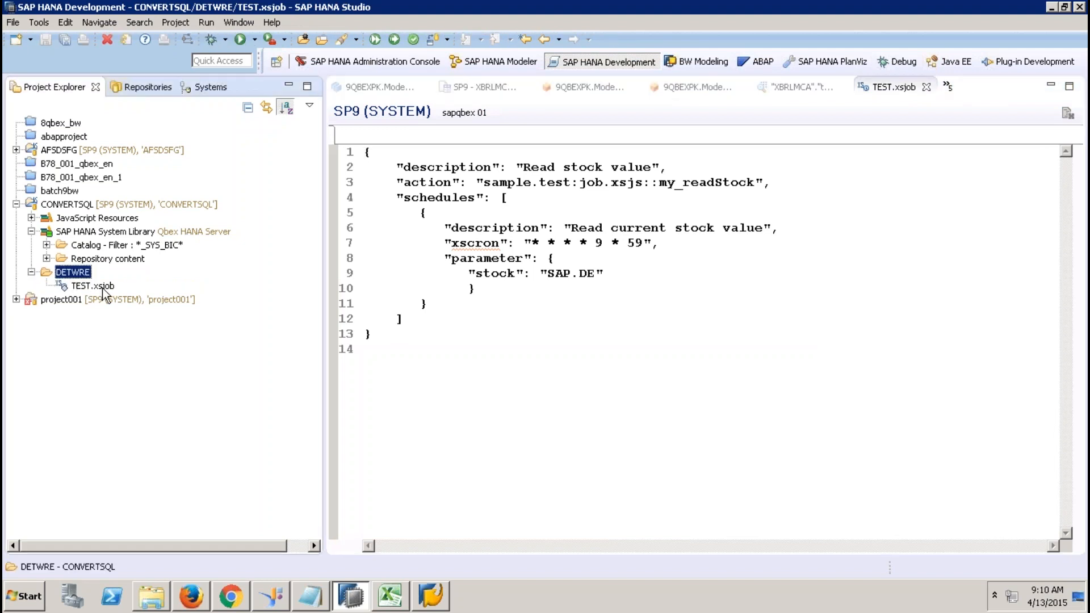
pyautogui.click(825, 10)
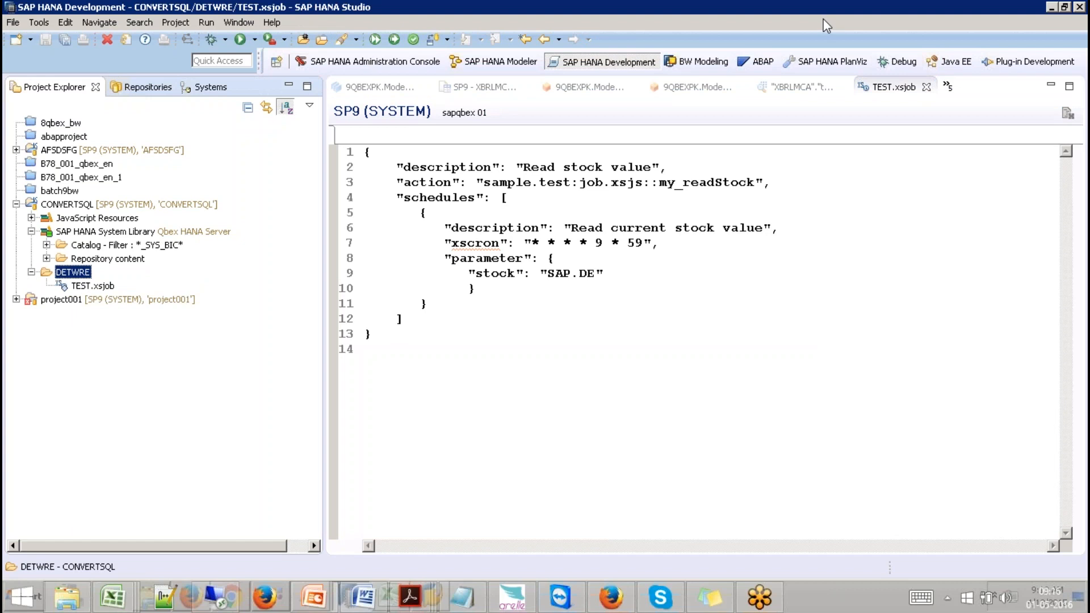
pyautogui.click(489, 182)
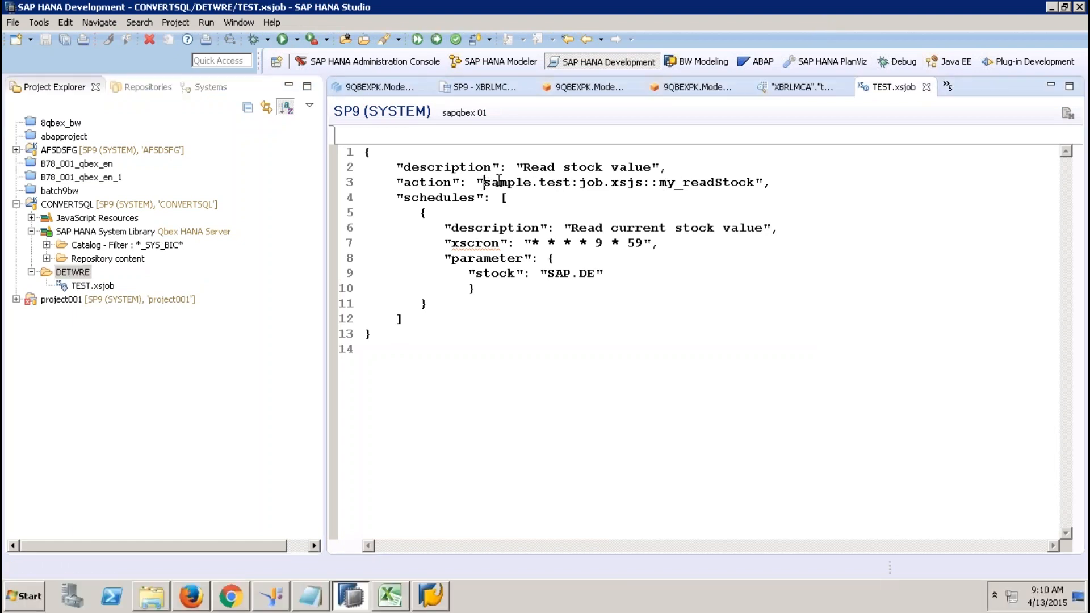
pyautogui.doubleClick(755, 182)
pyautogui.press('BackSpace')
pyautogui.press('BackSpace')
pyautogui.press('BackSpace')
pyautogui.press('BackSpace')
pyautogui.press('BackSpace')
pyautogui.press('BackSpace')
pyautogui.press('BackSpace')
pyautogui.press('BackSpace')
pyautogui.press('BackSpace')
pyautogui.press('BackSpace')
pyautogui.press('BackSpace')
pyautogui.press('BackSpace')
pyautogui.press('BackSpace')
pyautogui.press('BackSpace')
pyautogui.press('BackSpace')
pyautogui.press('BackSpace')
pyautogui.press('BackSpace')
pyautogui.press('BackSpace')
pyautogui.press('BackSpace')
pyautogui.press('BackSpace')
pyautogui.press('BackSpace')
pyautogui.press('BackSpace')
pyautogui.press('BackSpace')
pyautogui.write('<STORED PROCEUDRE>')
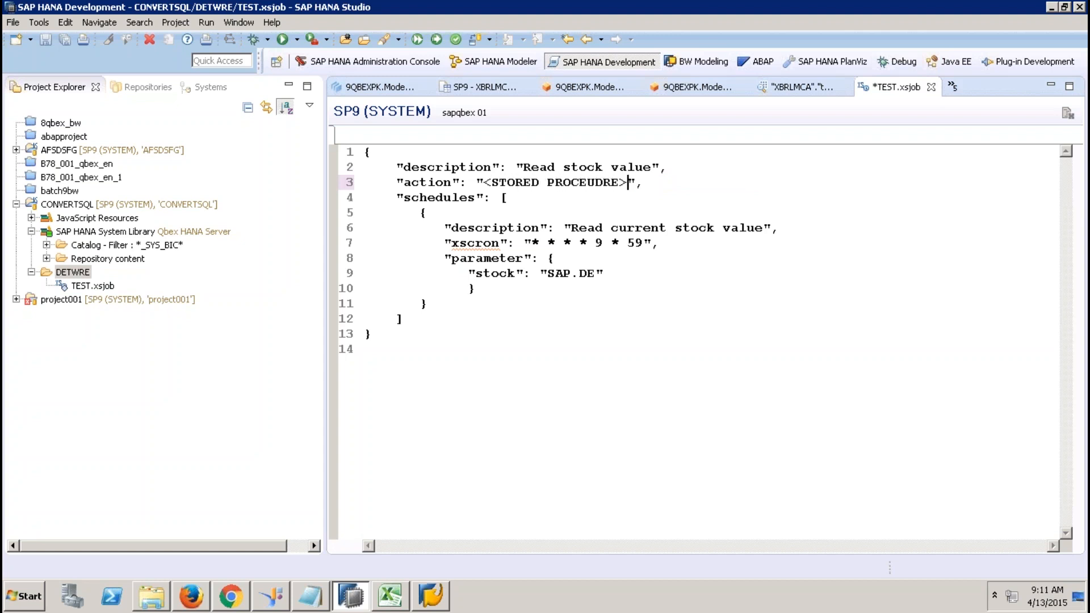
# Select the cron schedule value on line 7, then the whole job definition.
pyautogui.click(645, 243)
pyautogui.moveTo(644, 243); pyautogui.dragTo(532, 243)
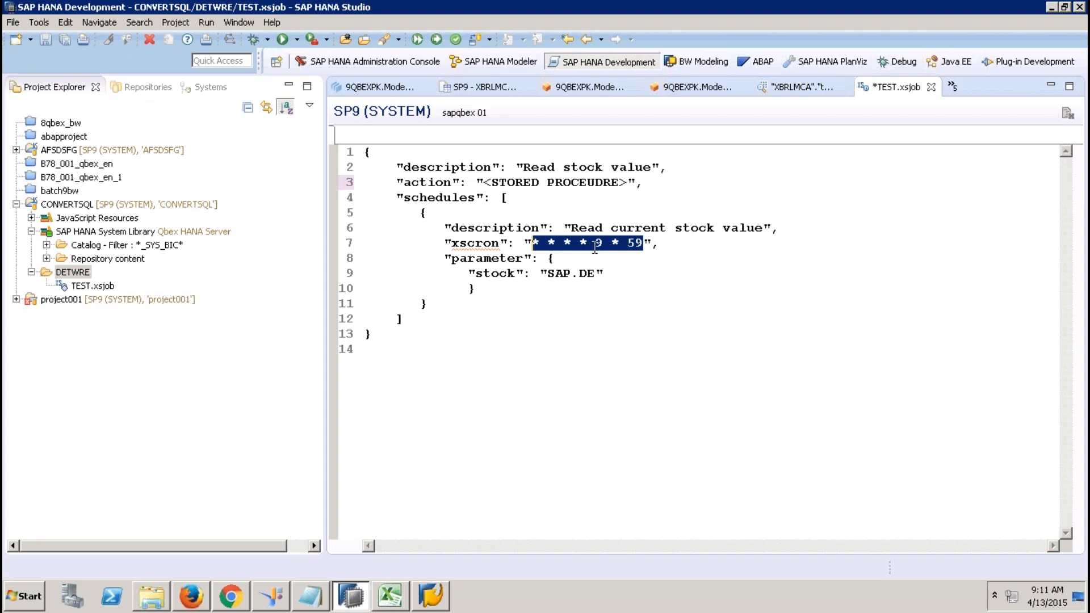
pyautogui.click(402, 334)
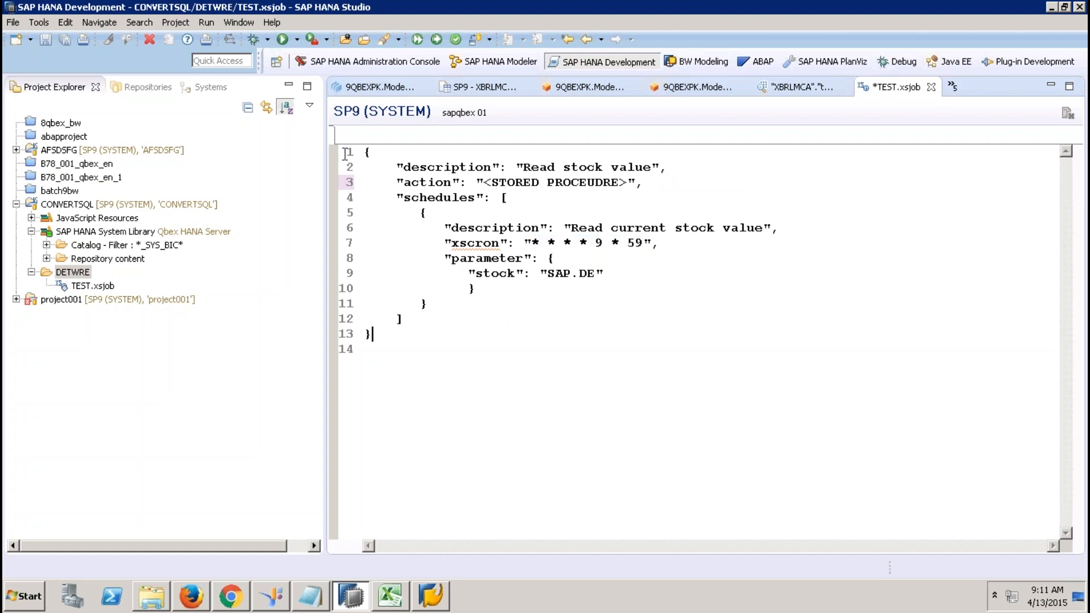
pyautogui.keyDown('shift'); pyautogui.click(344, 153); pyautogui.keyUp('shift')
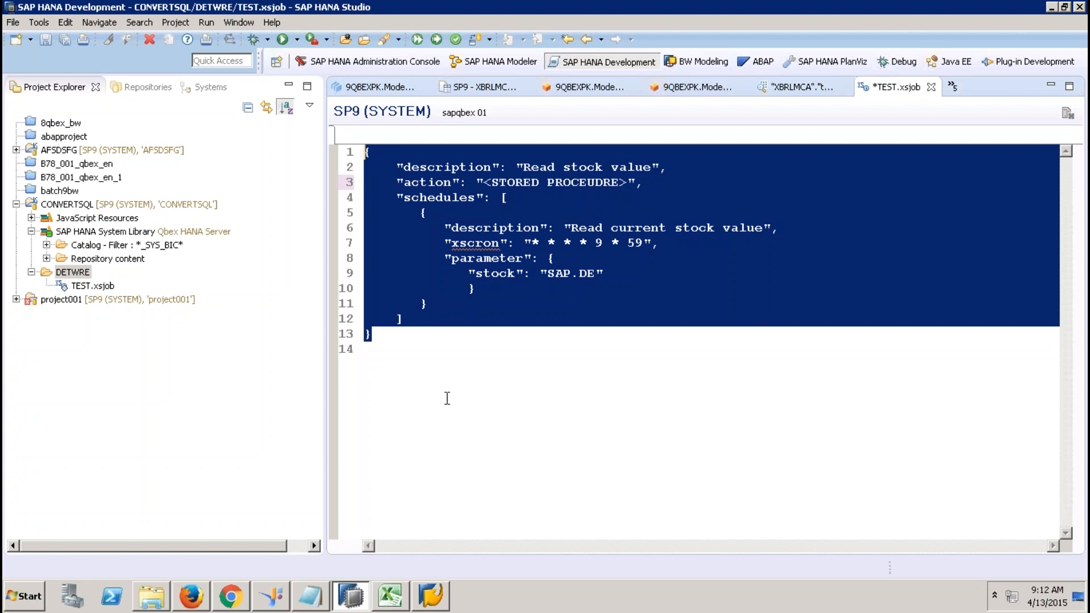
# Clear the job definition selection and bring up the Excel workbook with the GROSSAMOUNT crosstab.
pyautogui.click(496, 197)
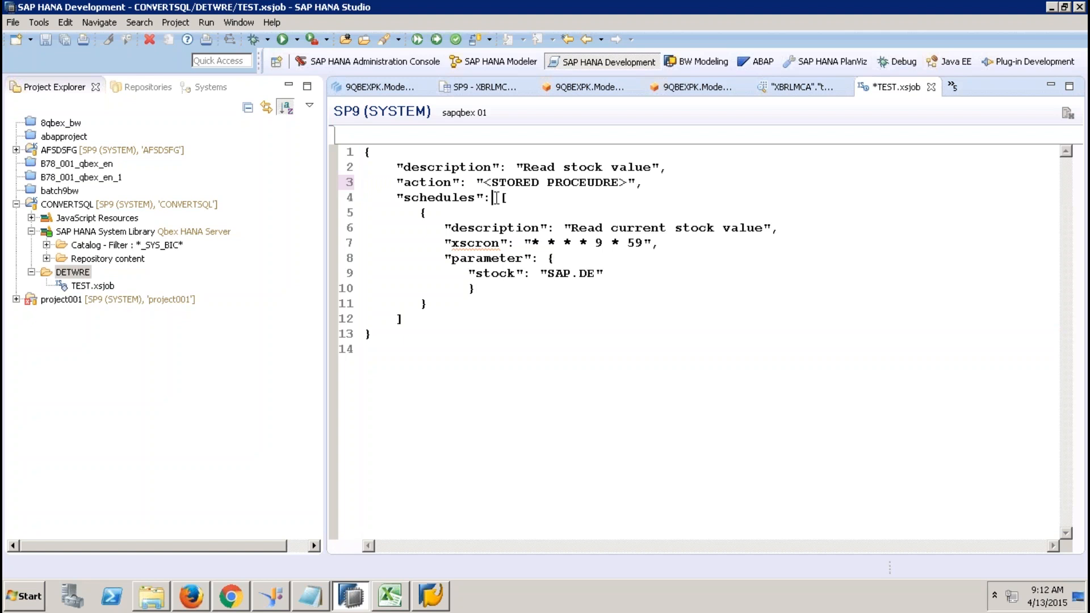
pyautogui.click(400, 597)
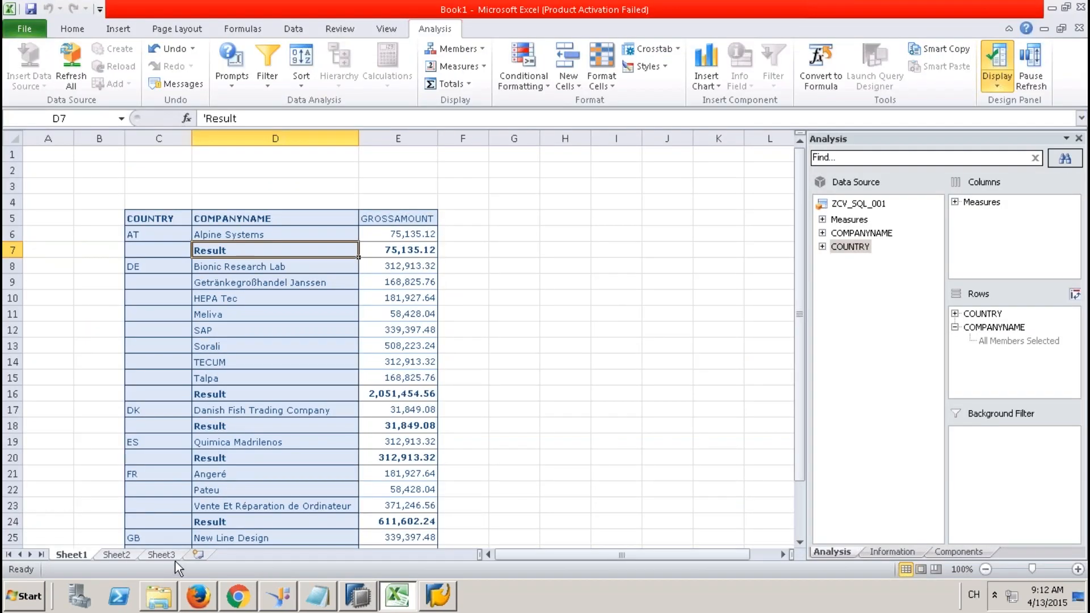
# Draw a can (cylinder) shape over cells D6:E10 on Sheet3.
pyautogui.click(172, 555)
pyautogui.click(296, 248)
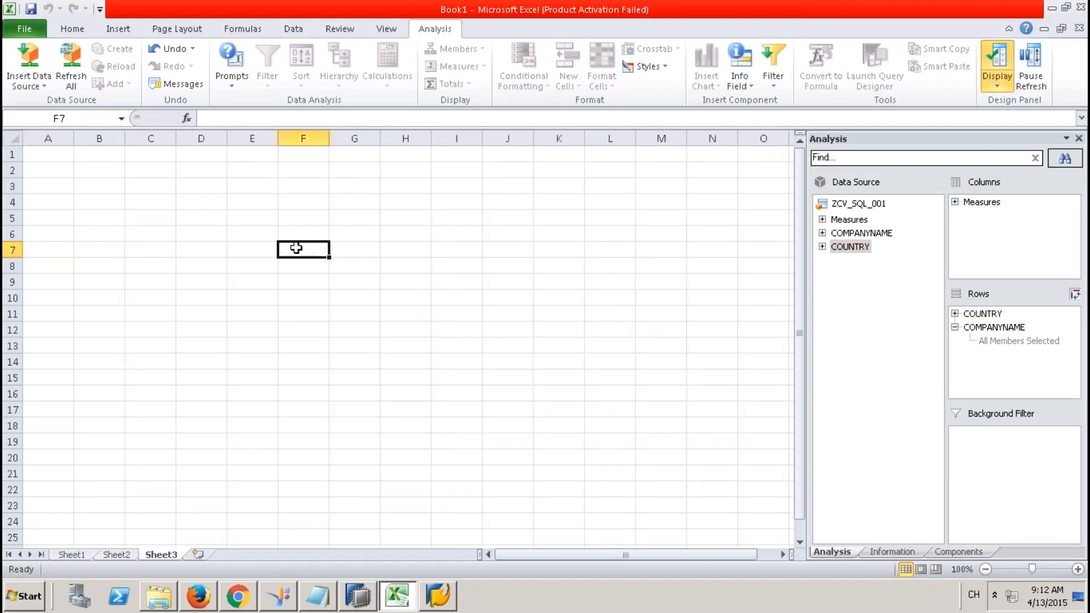
pyautogui.click(121, 29)
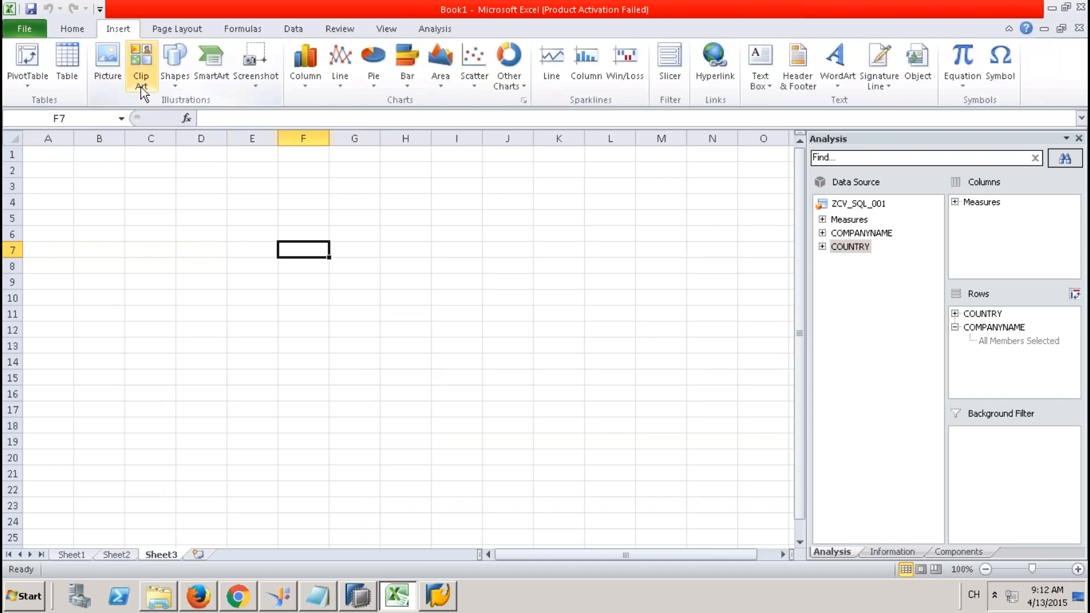
pyautogui.click(183, 89)
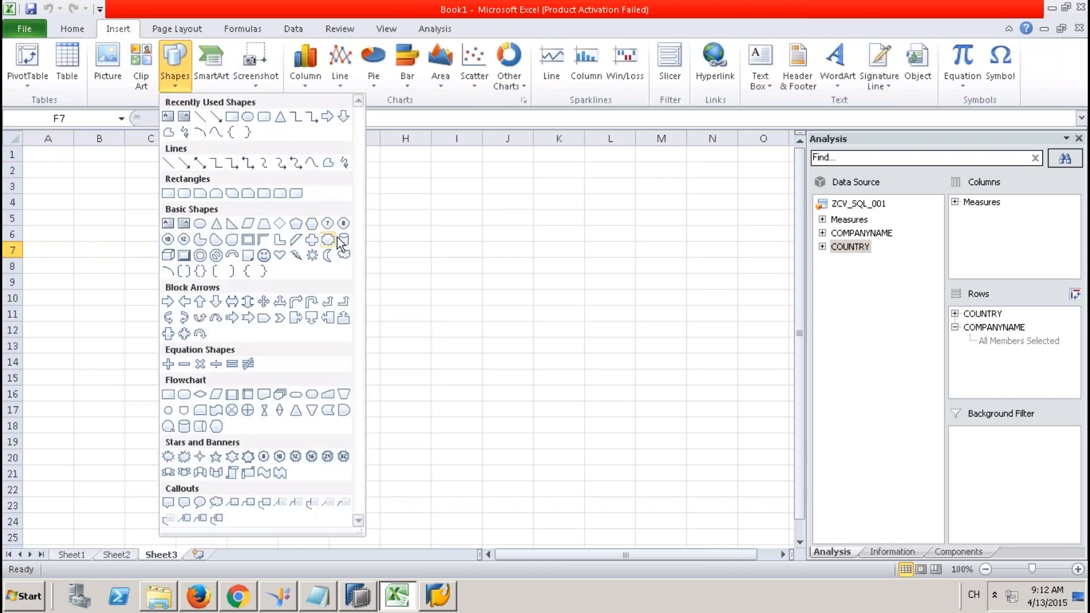
pyautogui.click(339, 243)
pyautogui.moveTo(197, 230); pyautogui.dragTo(286, 297)
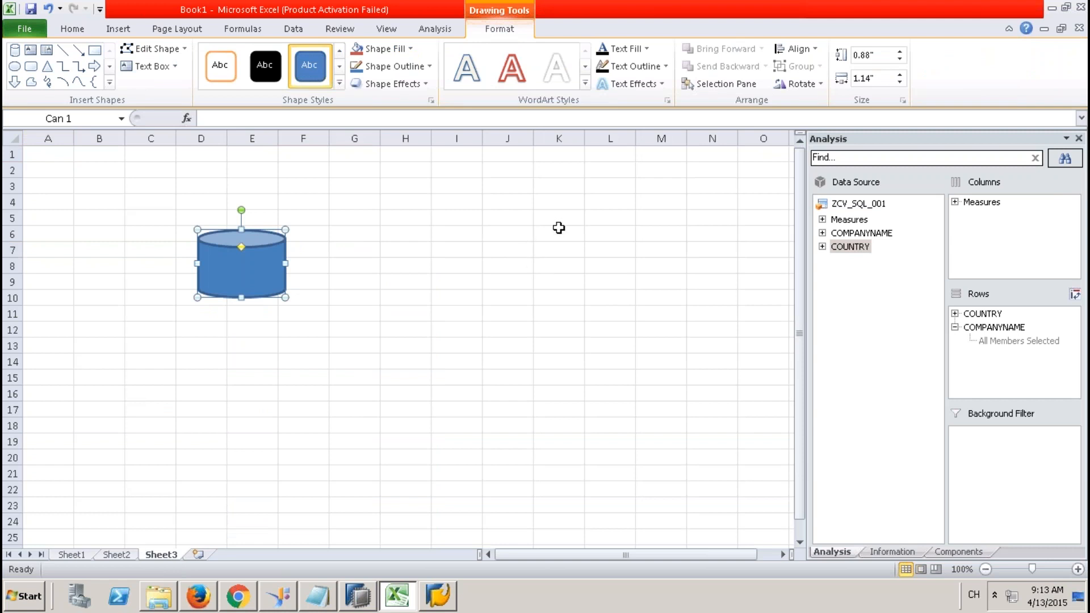
# Fill K6:K11 yellow and draw an arrow from that block to the cylinder.
pyautogui.moveTo(558, 228); pyautogui.dragTo(555, 311)
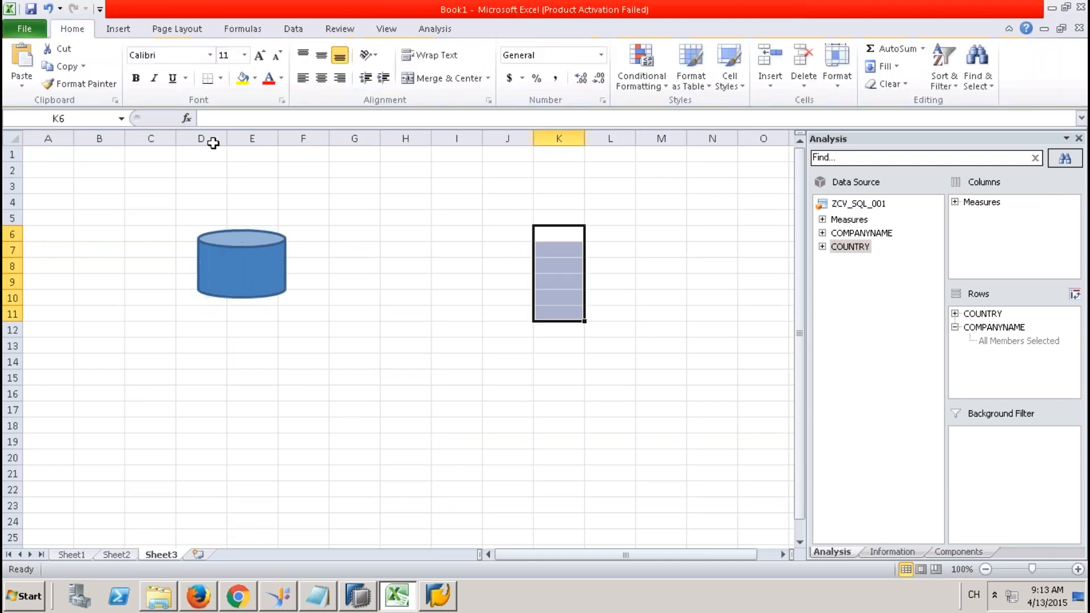
pyautogui.click(240, 83)
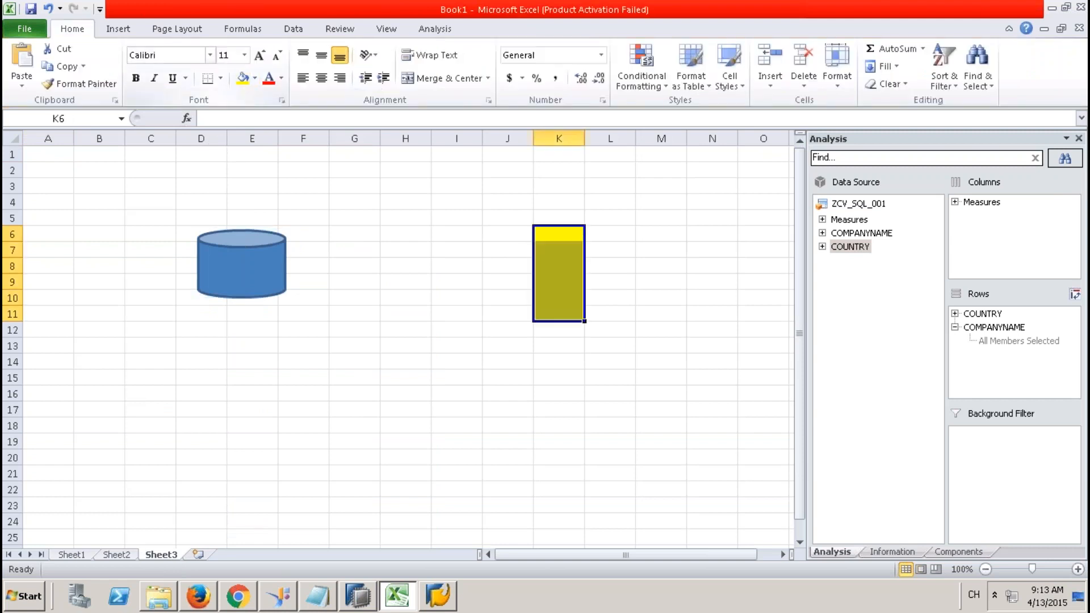
pyautogui.click(118, 28)
pyautogui.click(179, 84)
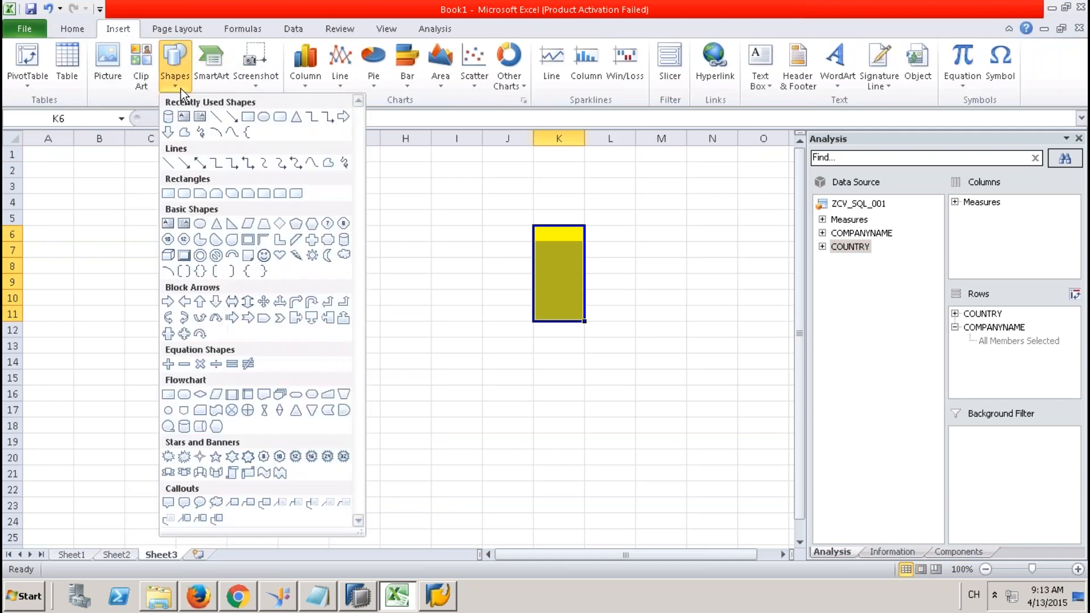
pyautogui.click(238, 122)
pyautogui.moveTo(532, 258); pyautogui.dragTo(286, 264)
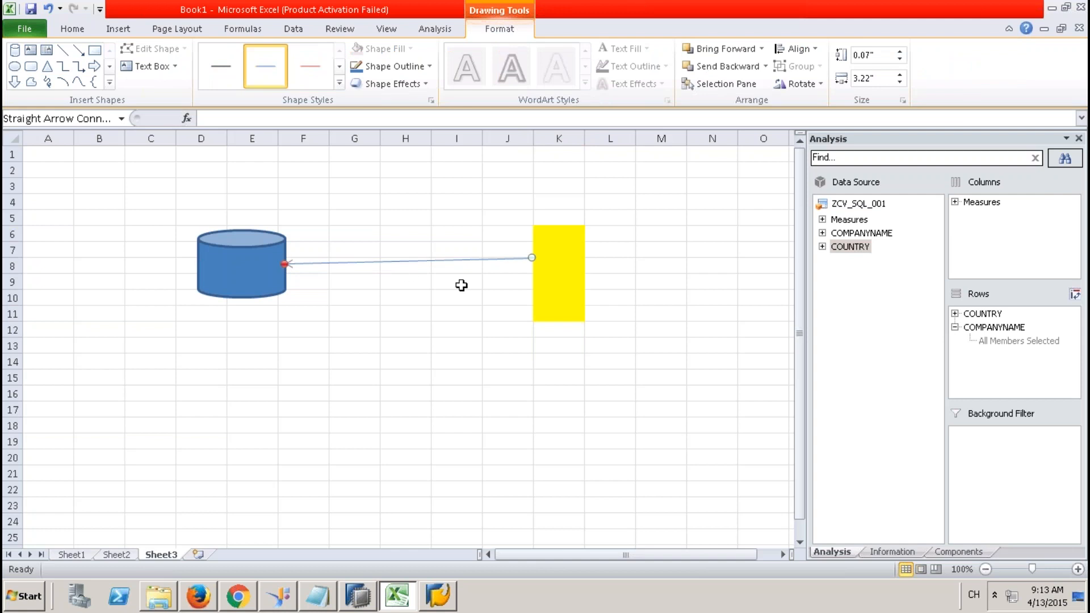
# Label the arrow with 'BODS - df' in H7 and 'JOBs - Scheduleing' in H9.
pyautogui.click(398, 243)
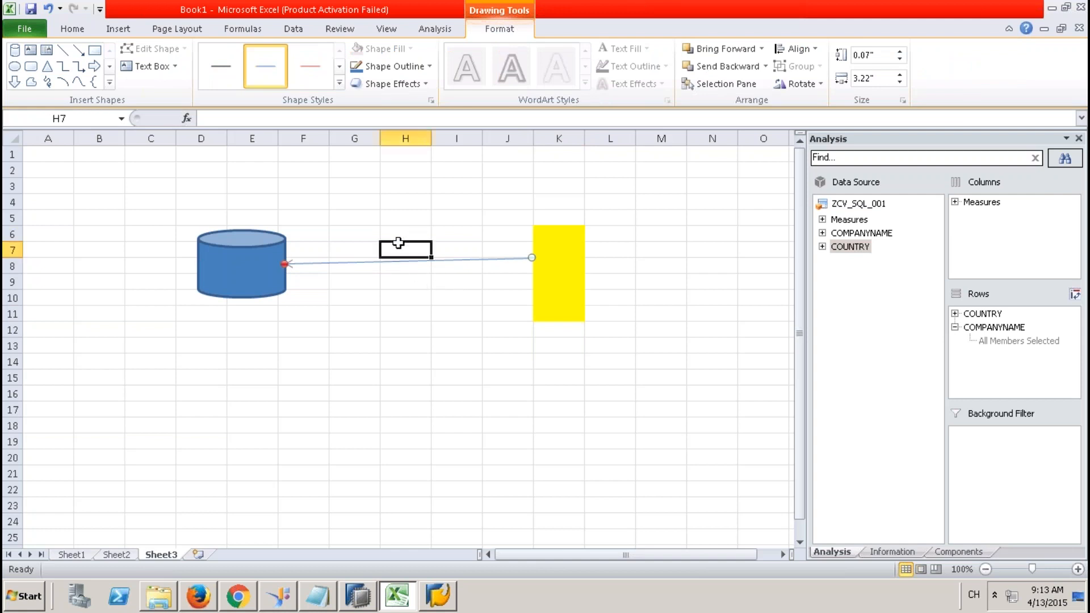
pyautogui.write('BODS -')
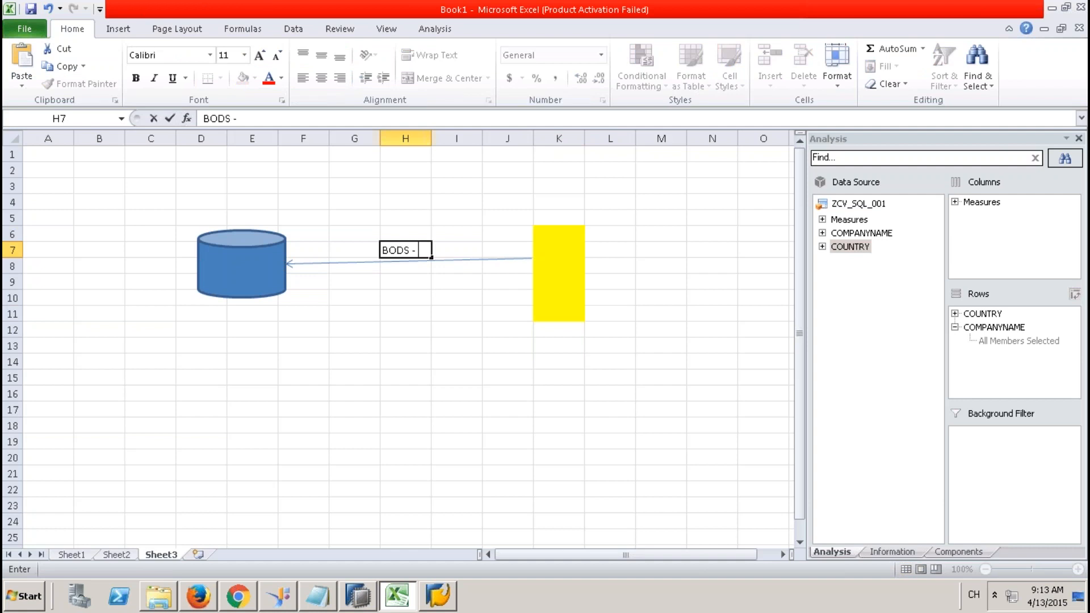
pyautogui.write(' df')
pyautogui.press('Return')
pyautogui.click(411, 282)
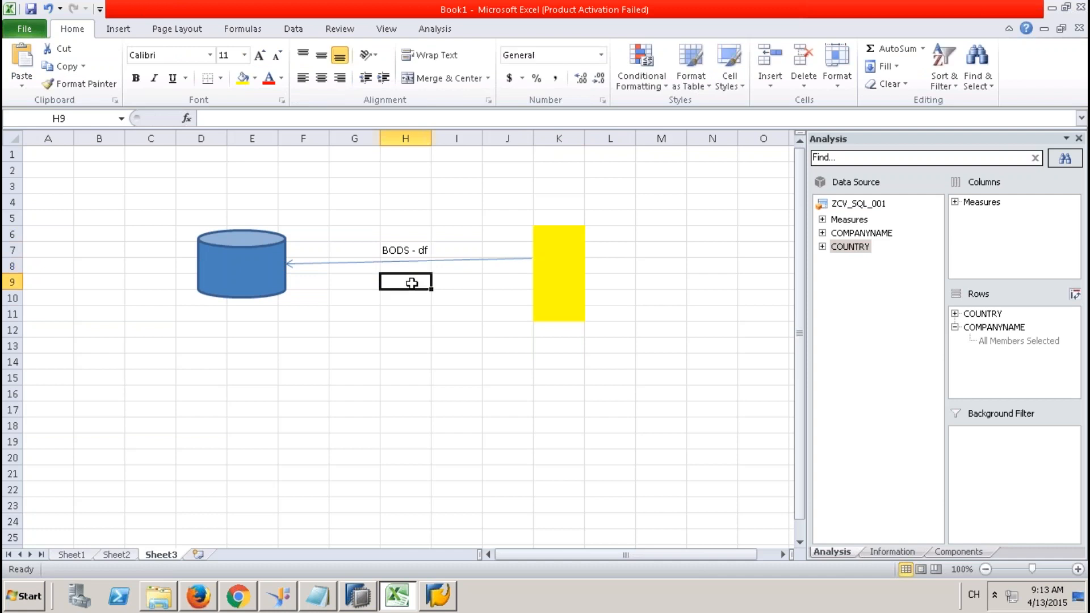
pyautogui.write('JOBs - Scheduleing')
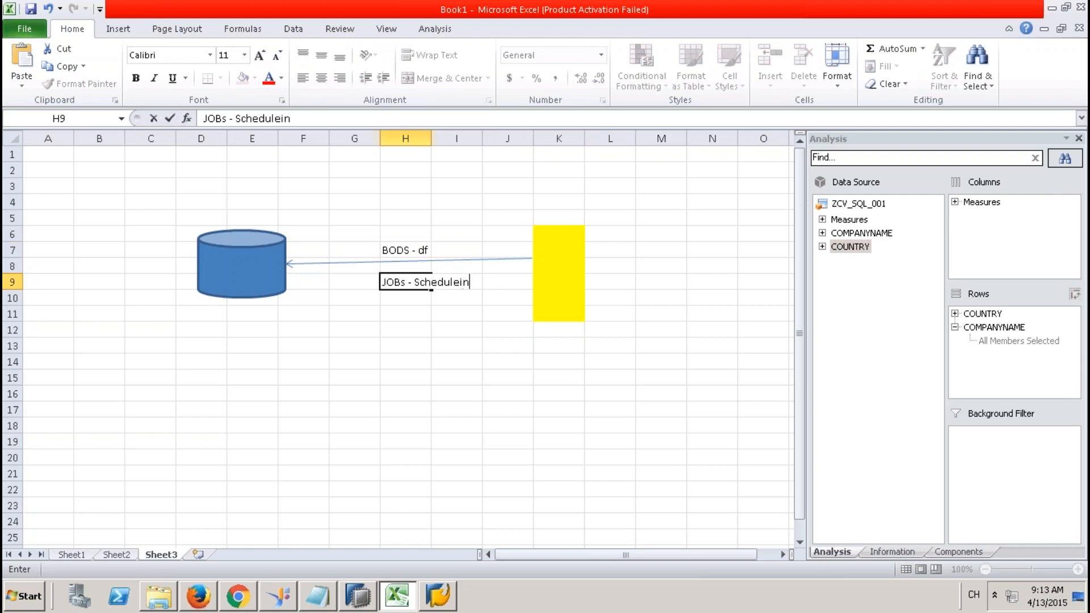
pyautogui.click(408, 324)
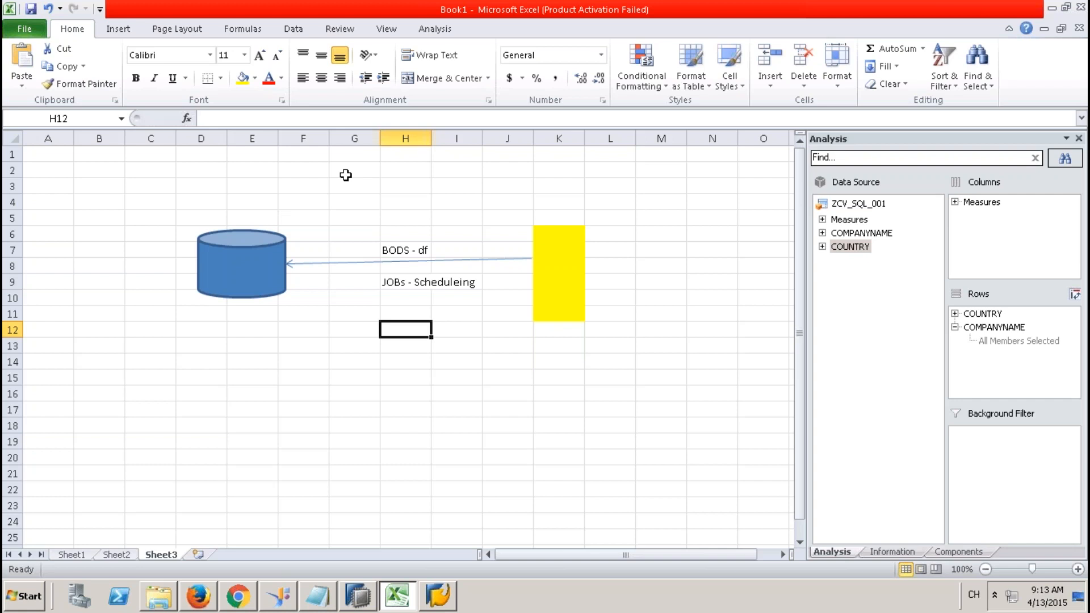
# Hide columns F through K and move the cylinder into columns N–O.
pyautogui.moveTo(313, 138); pyautogui.dragTo(567, 135)
pyautogui.rightClick(567, 136)
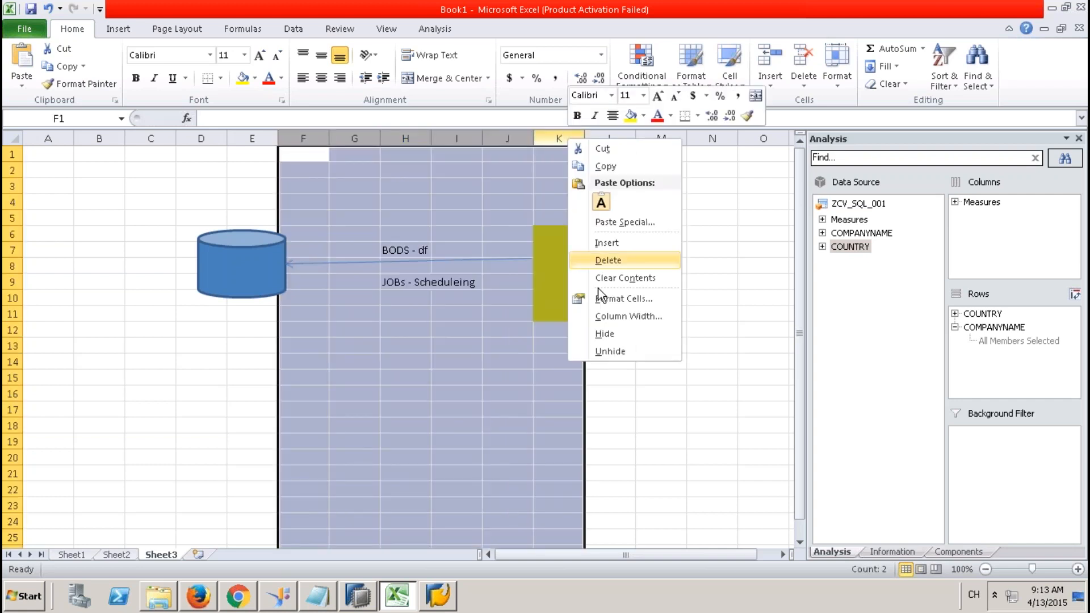
pyautogui.click(605, 335)
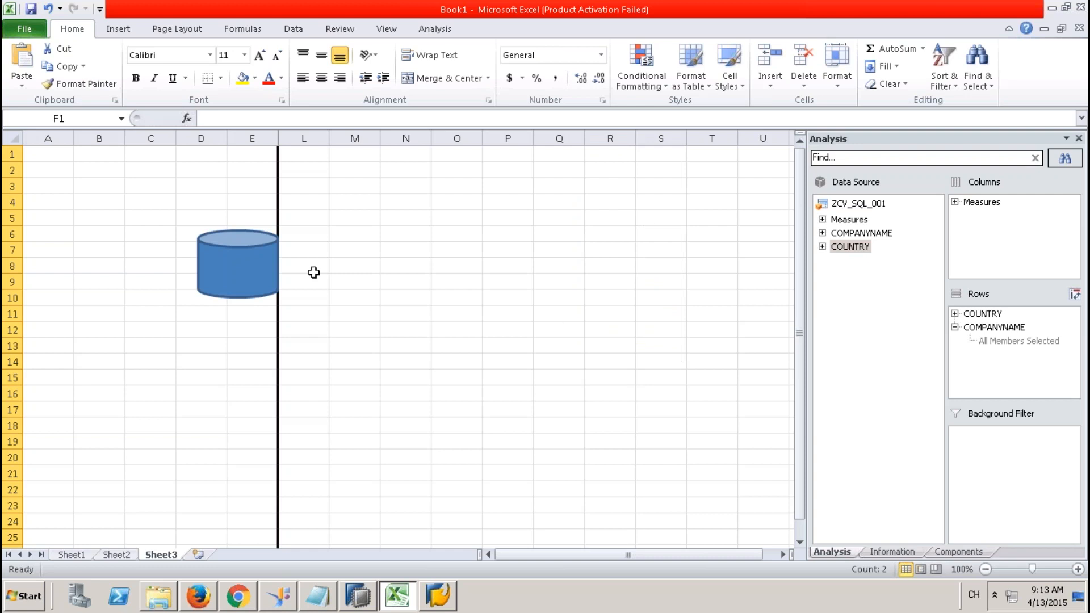
pyautogui.click(280, 254)
pyautogui.moveTo(280, 254)
pyautogui.mouseDown()
pyautogui.moveTo(440, 250)
pyautogui.moveTo(491, 261)
pyautogui.mouseUp()
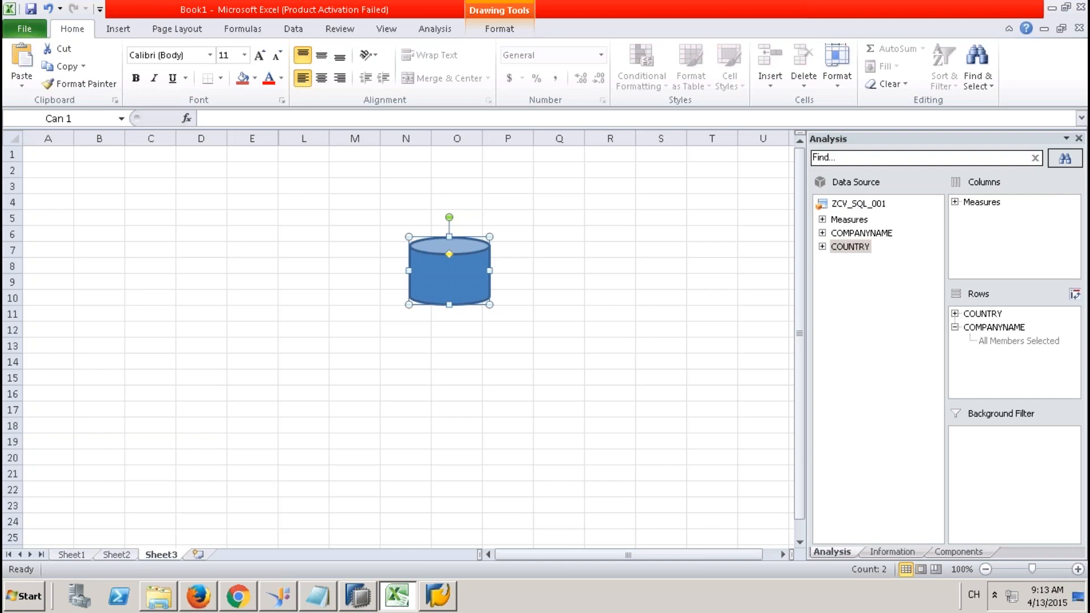
# Add the labels SP, 'SP - Xsjob' and xsjob in column O below the cylinder.
pyautogui.click(447, 345)
pyautogui.write('SP')
pyautogui.press('Return')
pyautogui.press('Return')
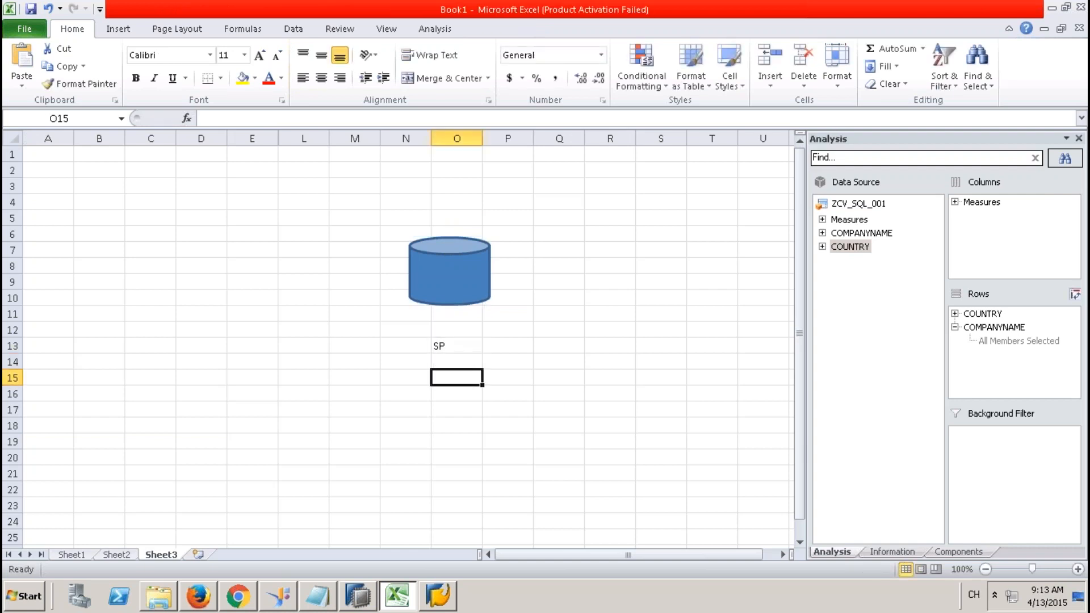
pyautogui.write('SP - Xsjob')
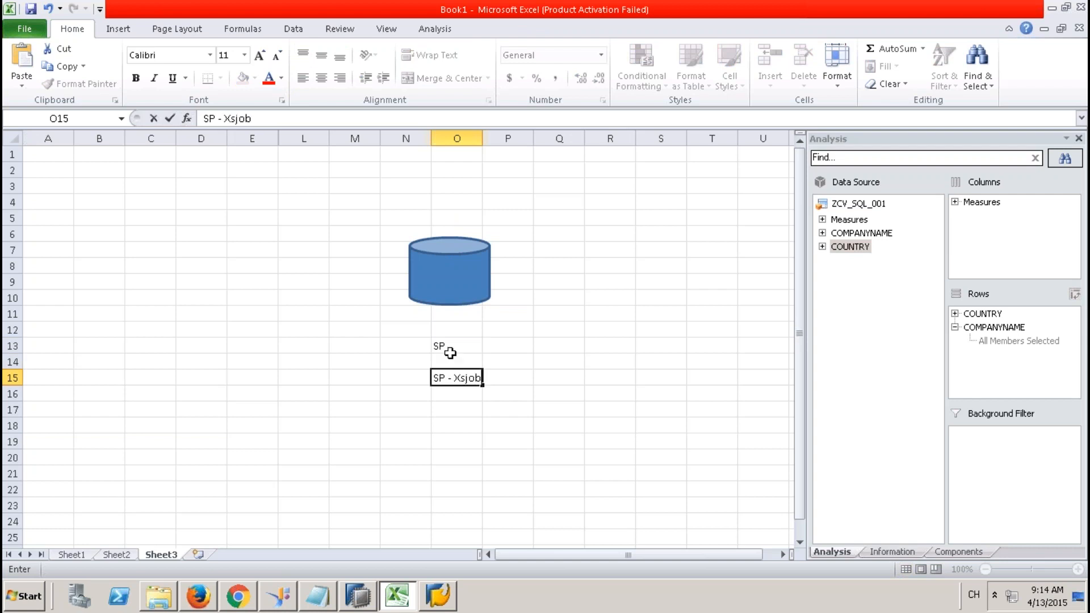
pyautogui.click(461, 411)
pyautogui.click(452, 378)
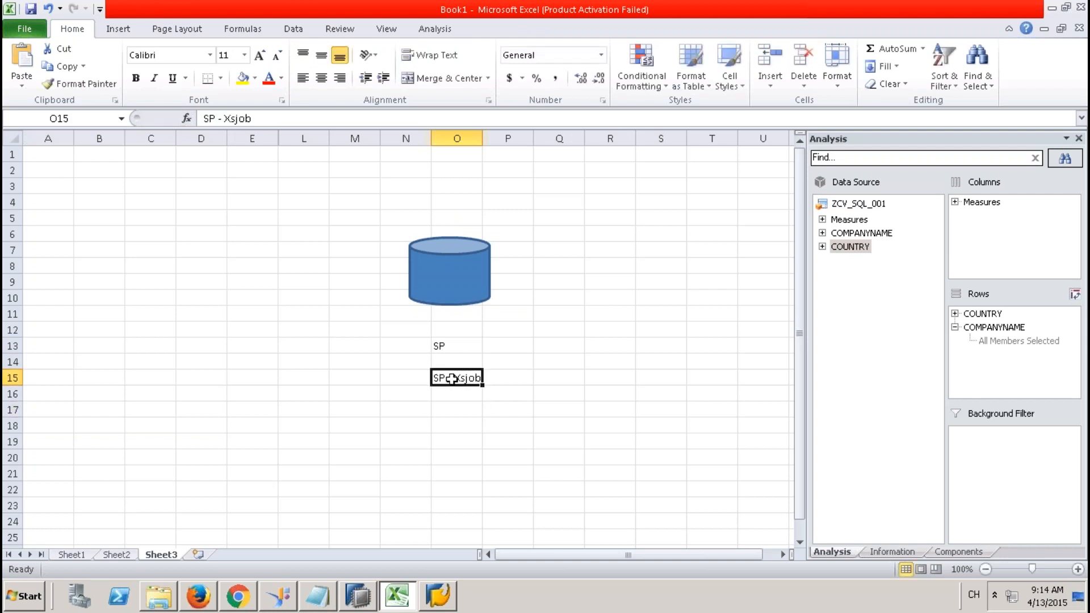
pyautogui.click(459, 408)
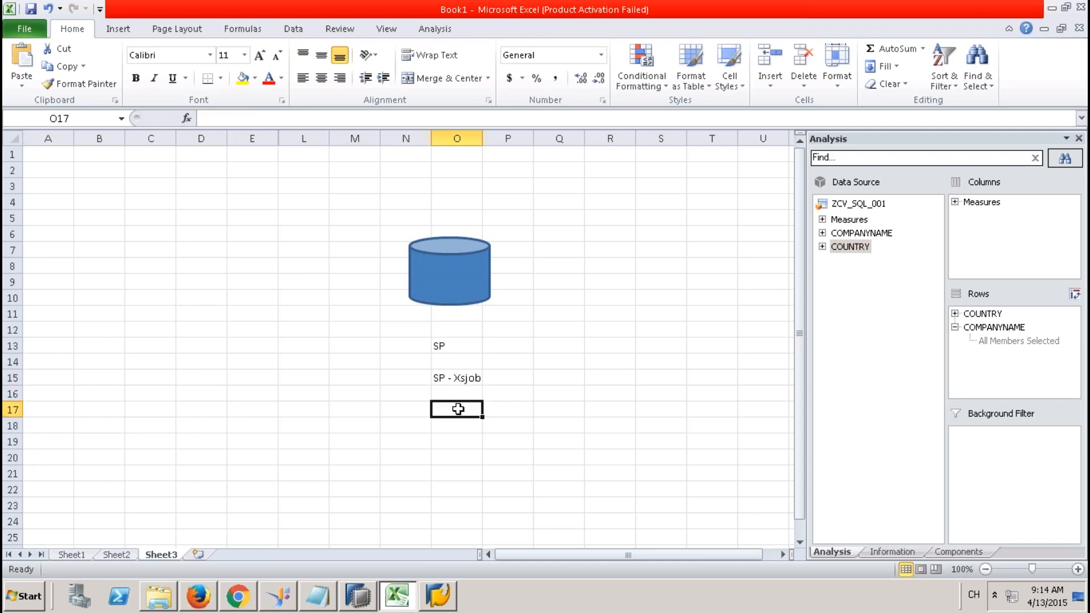
pyautogui.write('xsjob')
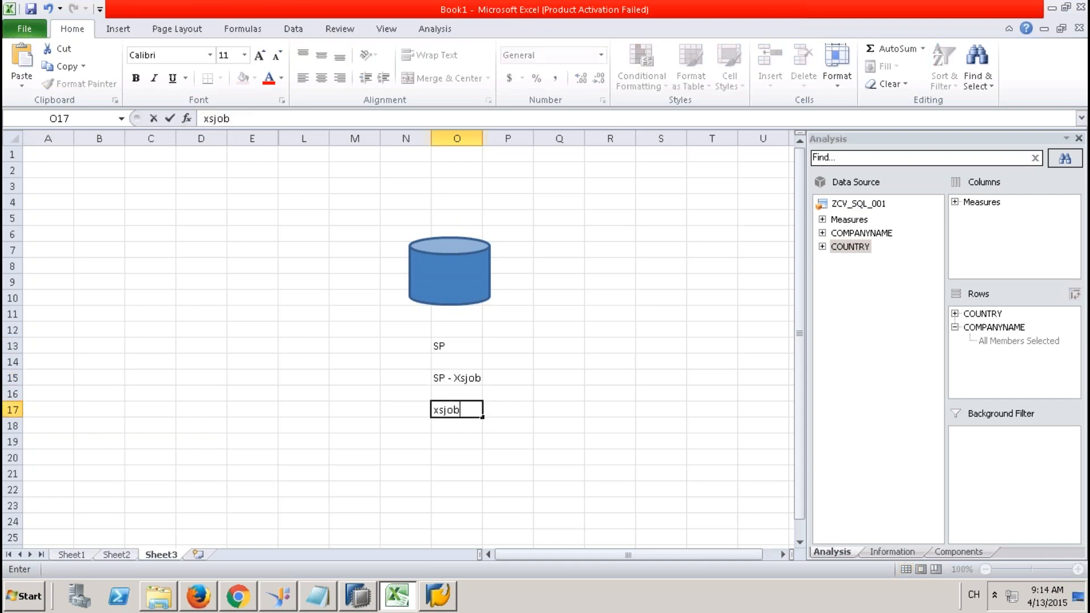
pyautogui.click(468, 456)
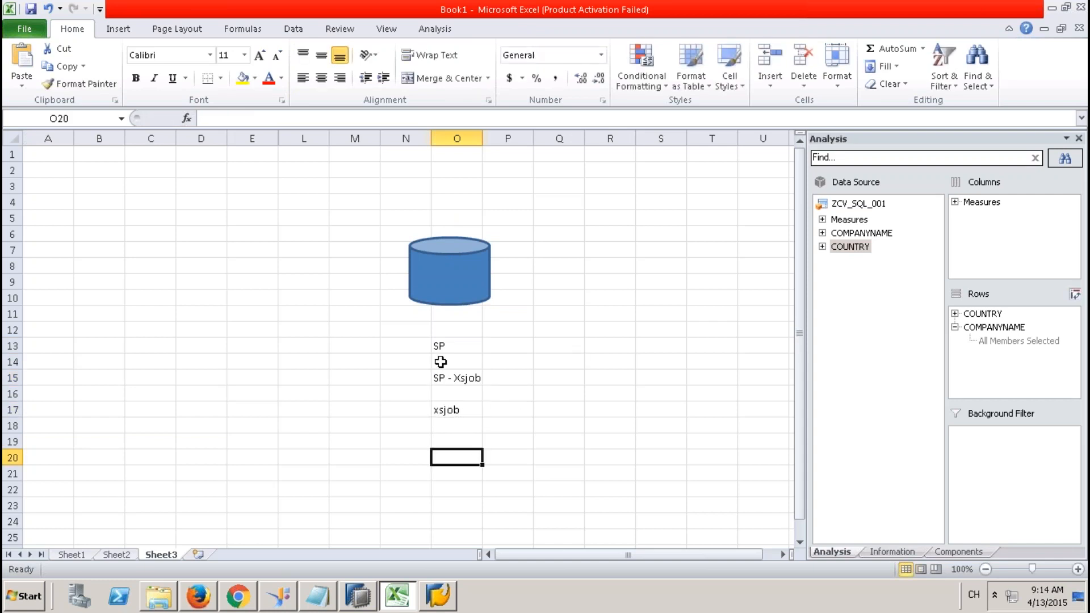
# Add the label job1 in Q10 beside the cylinder, cancelling a stray entry below it.
pyautogui.click(577, 302)
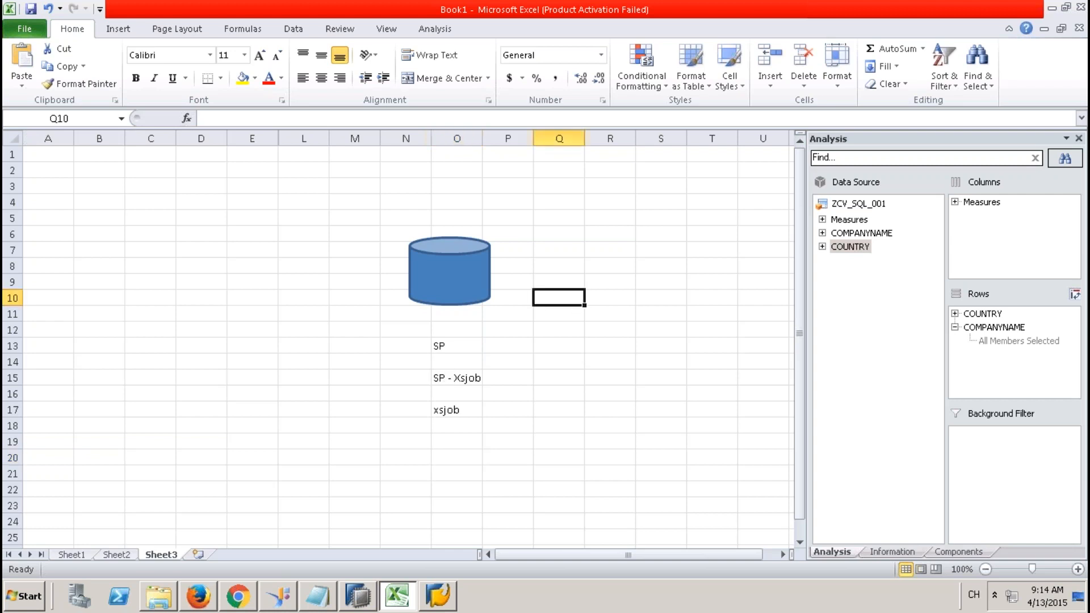
pyautogui.write('job1')
pyautogui.press('Return')
pyautogui.write('bi')
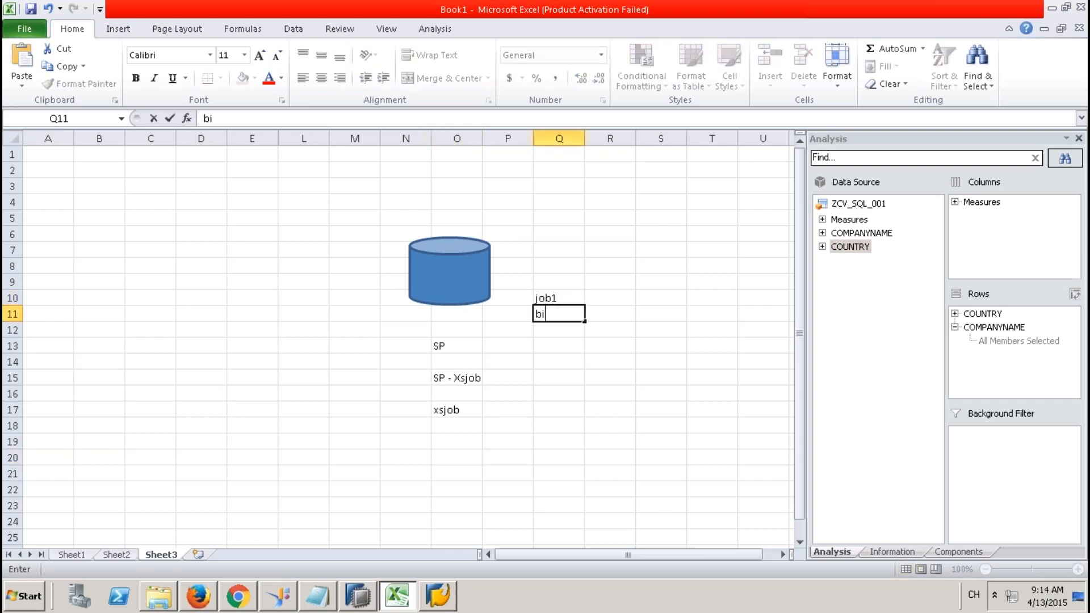
pyautogui.press('Escape')
pyautogui.click(558, 296)
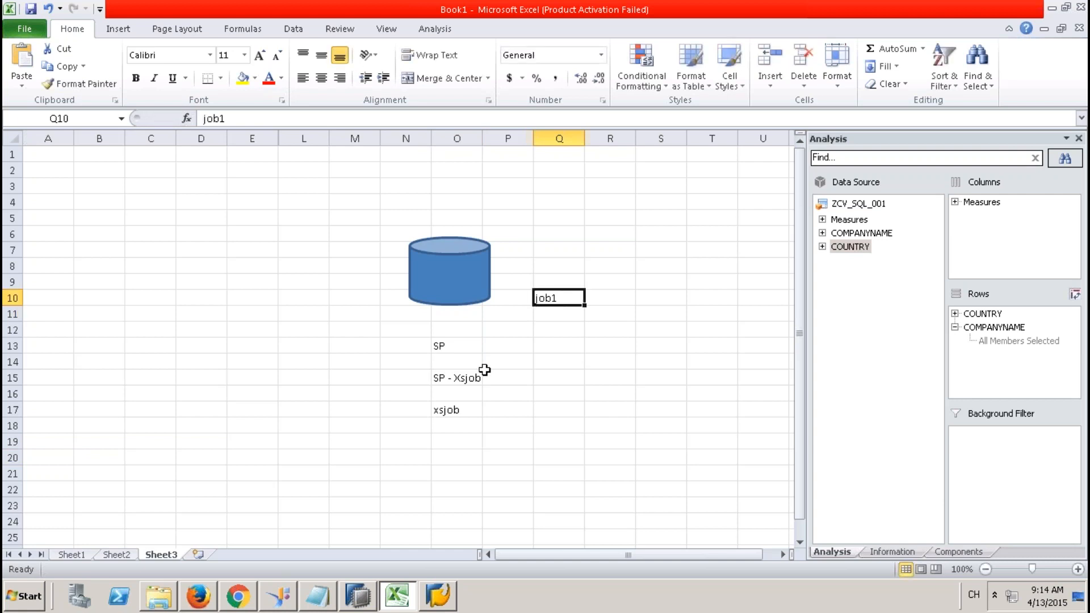
pyautogui.click(455, 347)
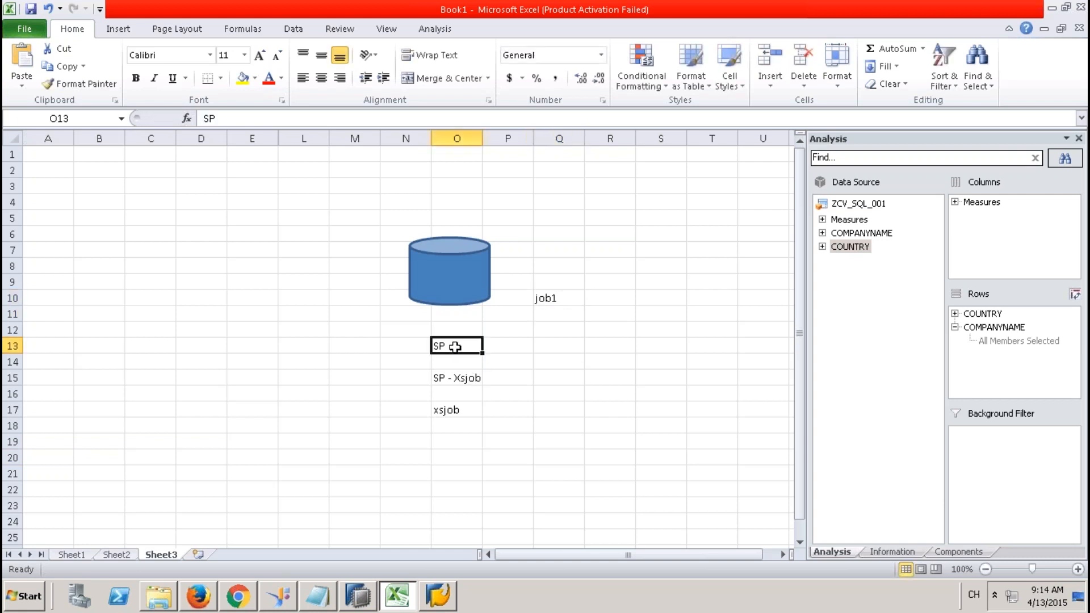
pyautogui.click(467, 378)
# Delete the job1 label from cell Q10.
pyautogui.click(463, 408)
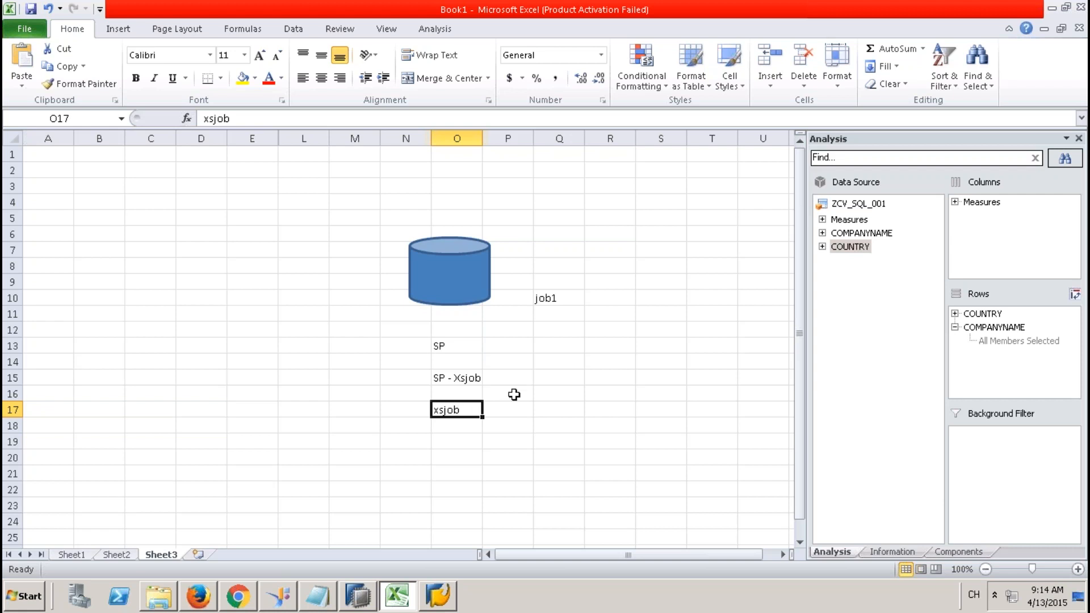
pyautogui.click(437, 344)
pyautogui.moveTo(437, 344); pyautogui.dragTo(540, 386)
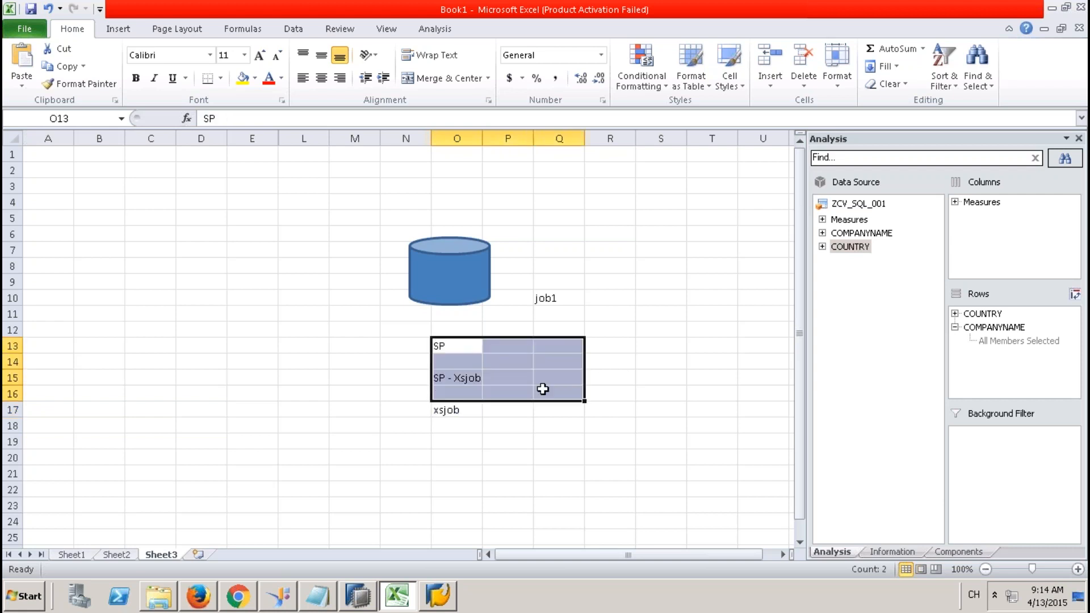
pyautogui.click(560, 297)
pyautogui.press('Delete')
# Undo the labels, the cylinder move and the column hiding, restoring the yellow K-column block.
pyautogui.hotkey('ctrl', 'z')
pyautogui.hotkey('ctrl', 'z')
pyautogui.hotkey('ctrl', 'z')
pyautogui.hotkey('ctrl', 'z')
pyautogui.hotkey('ctrl', 'z')
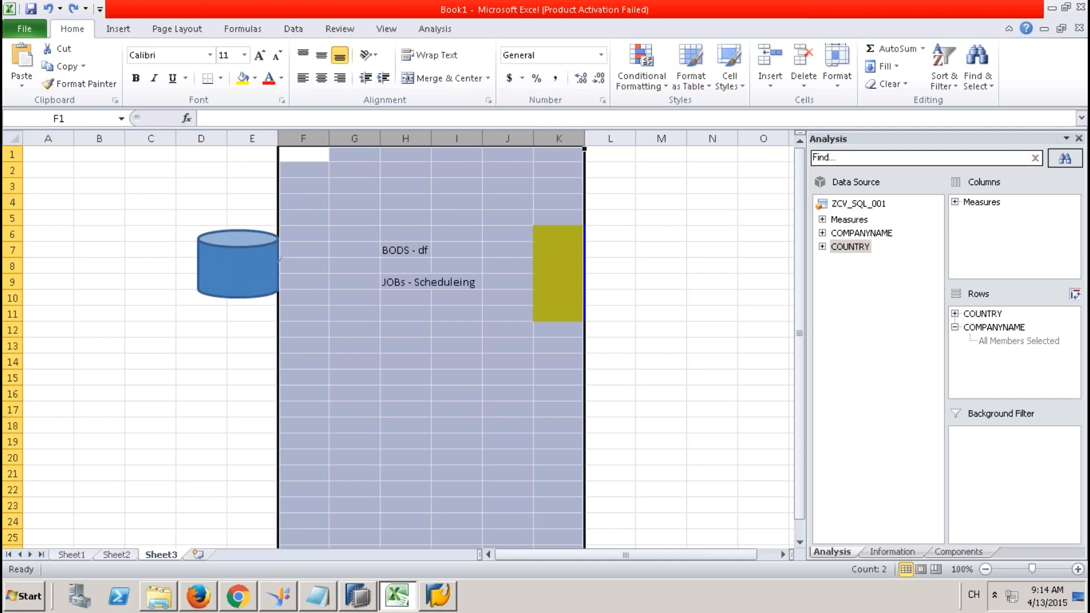
pyautogui.hotkey('ctrl', 'z')
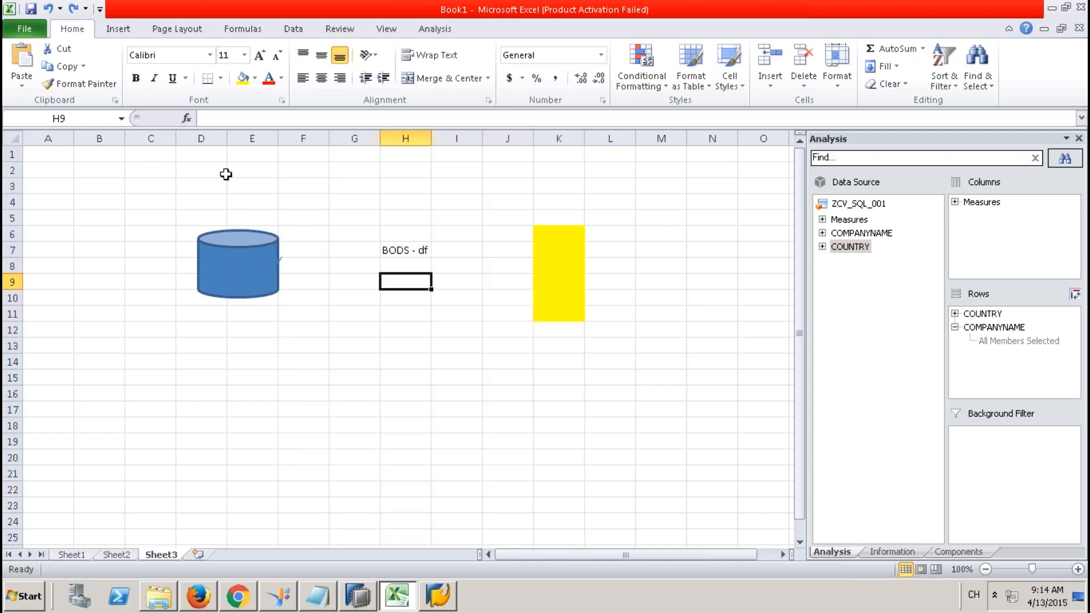
pyautogui.click(548, 265)
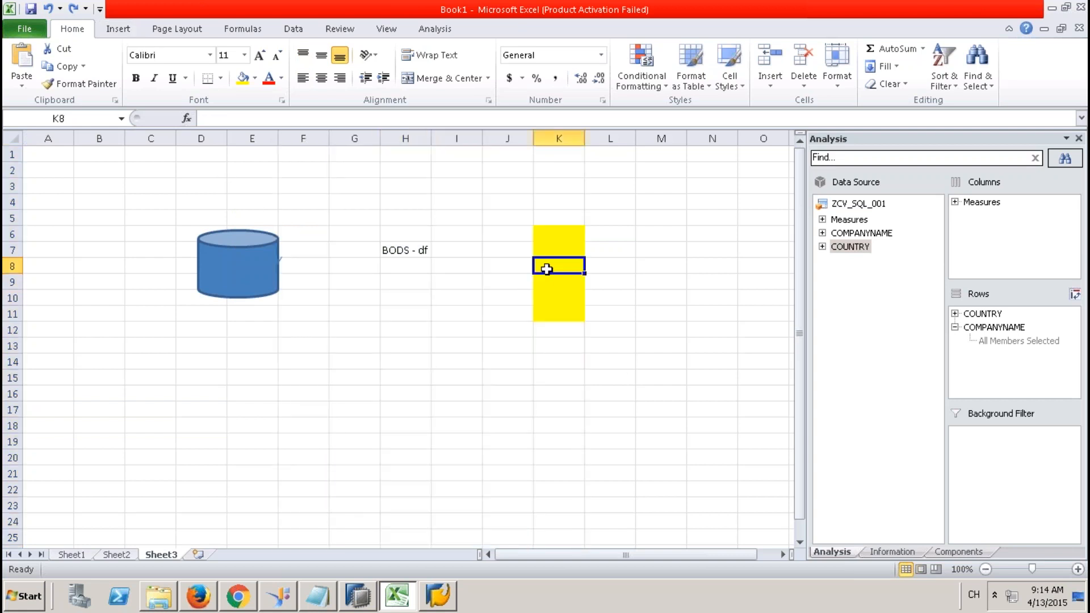
pyautogui.click(228, 265)
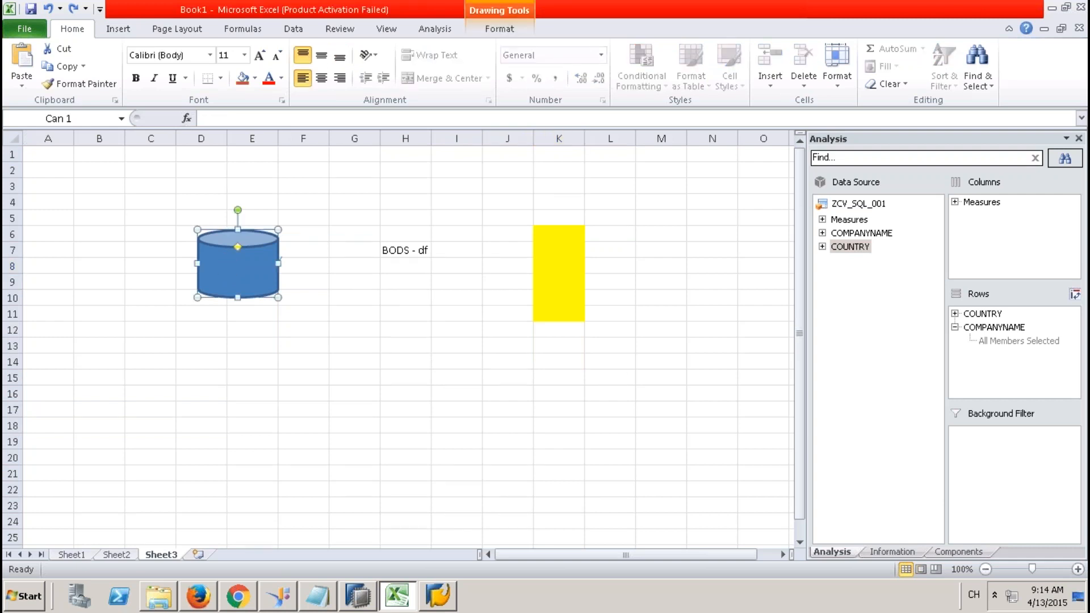
# Add the label bw in cell D3 above the cylinder.
pyautogui.click(216, 186)
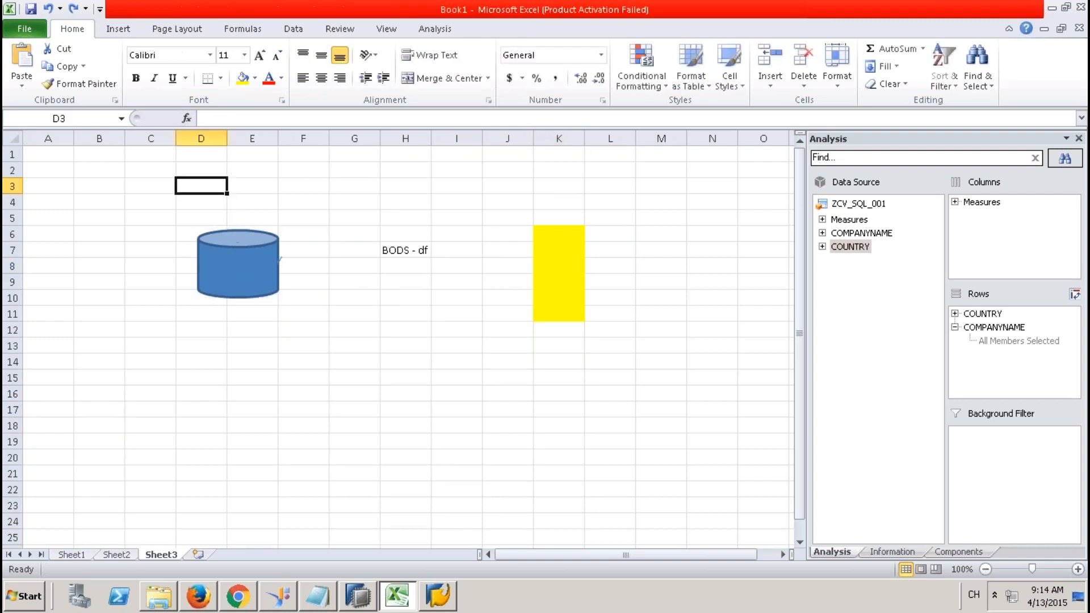
pyautogui.write('bw')
pyautogui.click(332, 250)
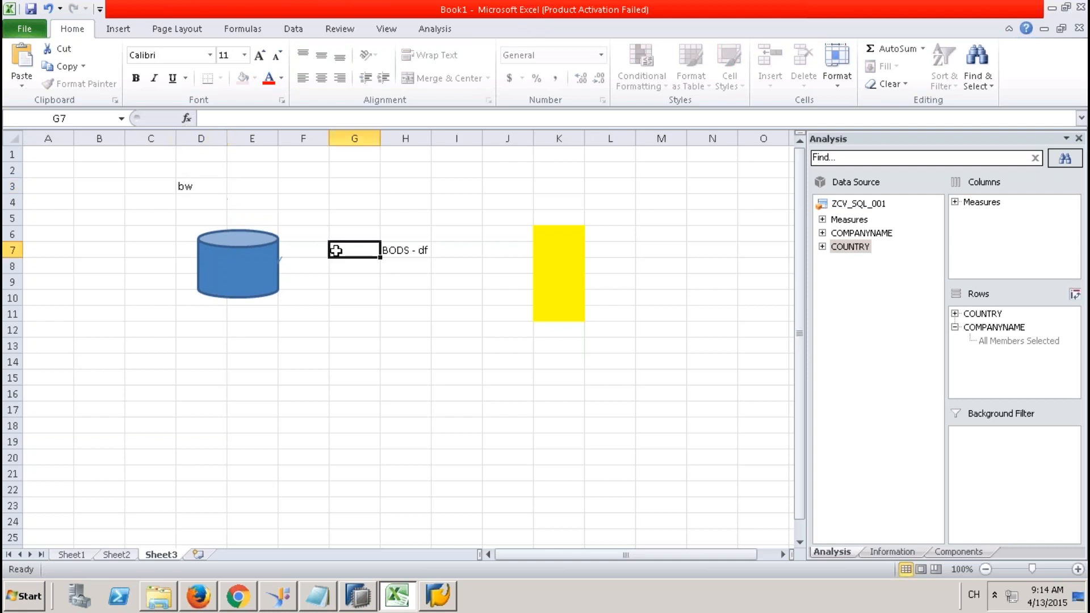
pyautogui.click(205, 190)
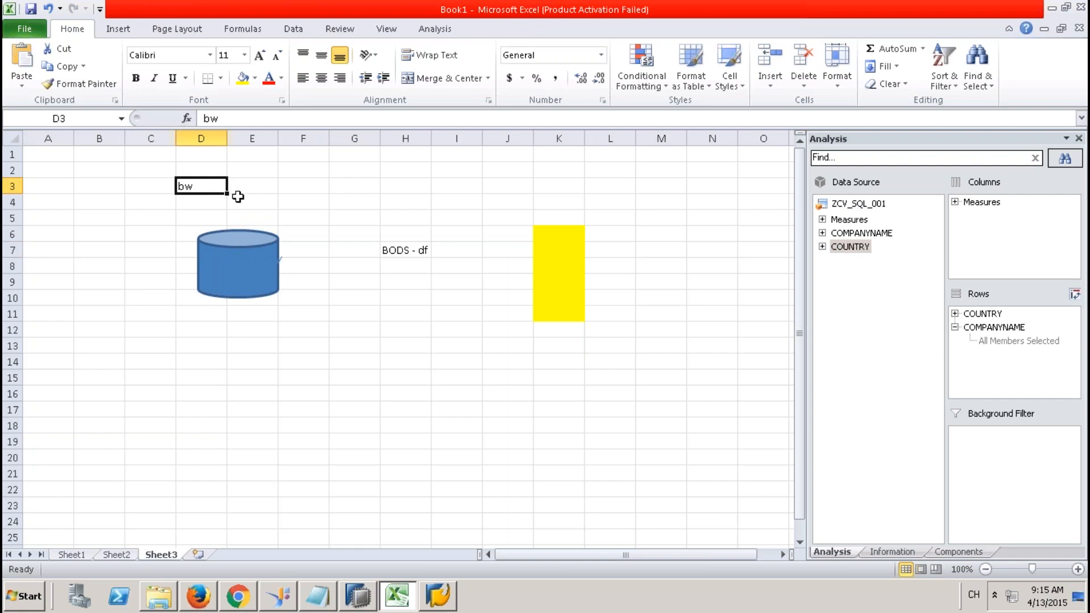
pyautogui.click(259, 247)
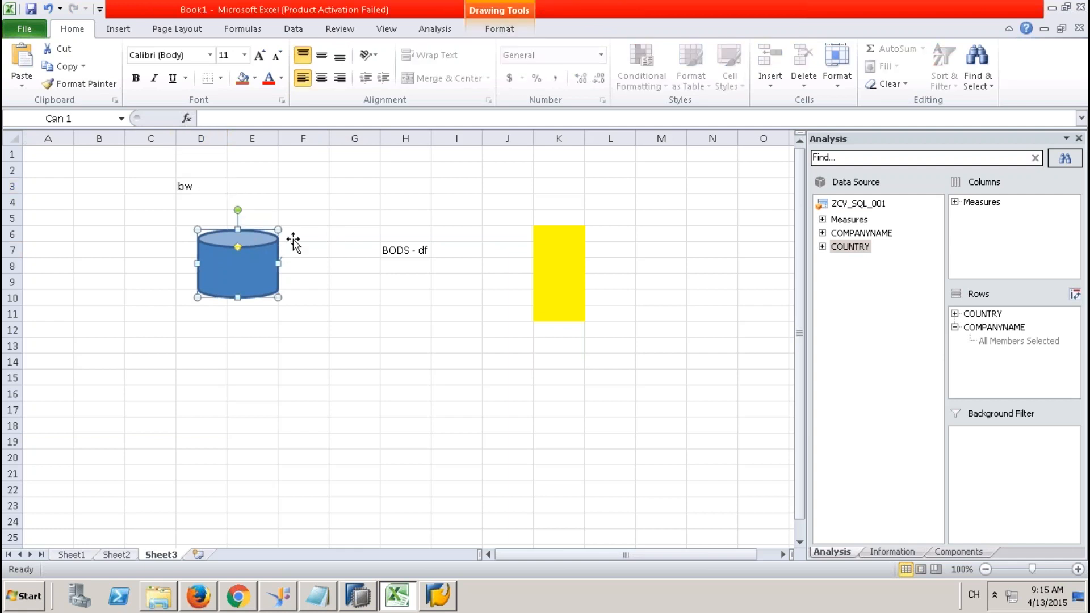
pyautogui.click(404, 249)
pyautogui.moveTo(405, 250); pyautogui.dragTo(405, 301)
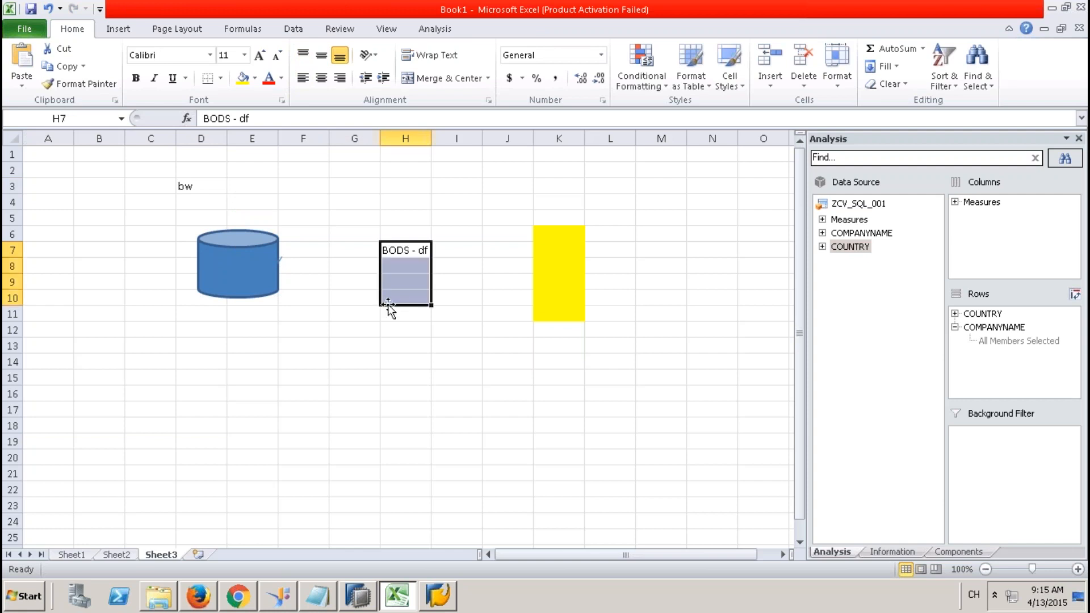
# Add the label slt in cell C17 below the cylinder.
pyautogui.click(133, 407)
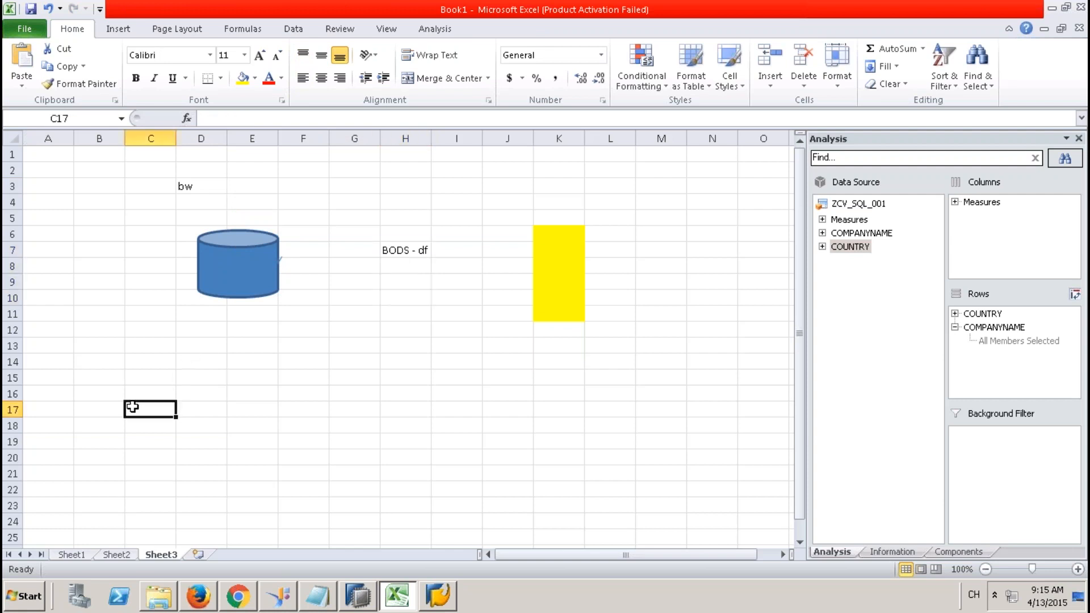
pyautogui.write('slt')
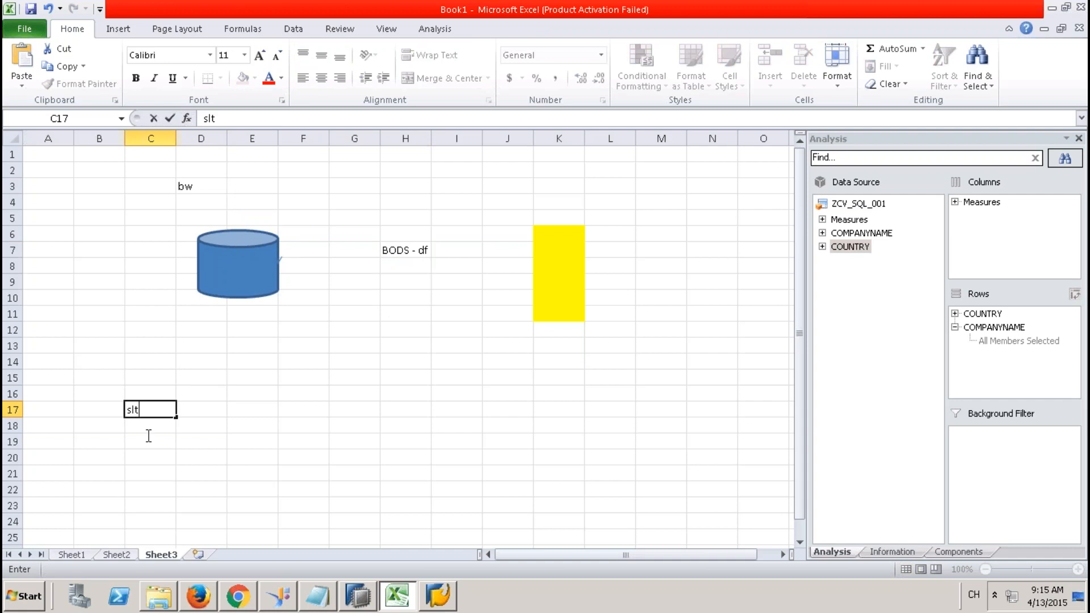
pyautogui.click(152, 453)
pyautogui.click(152, 410)
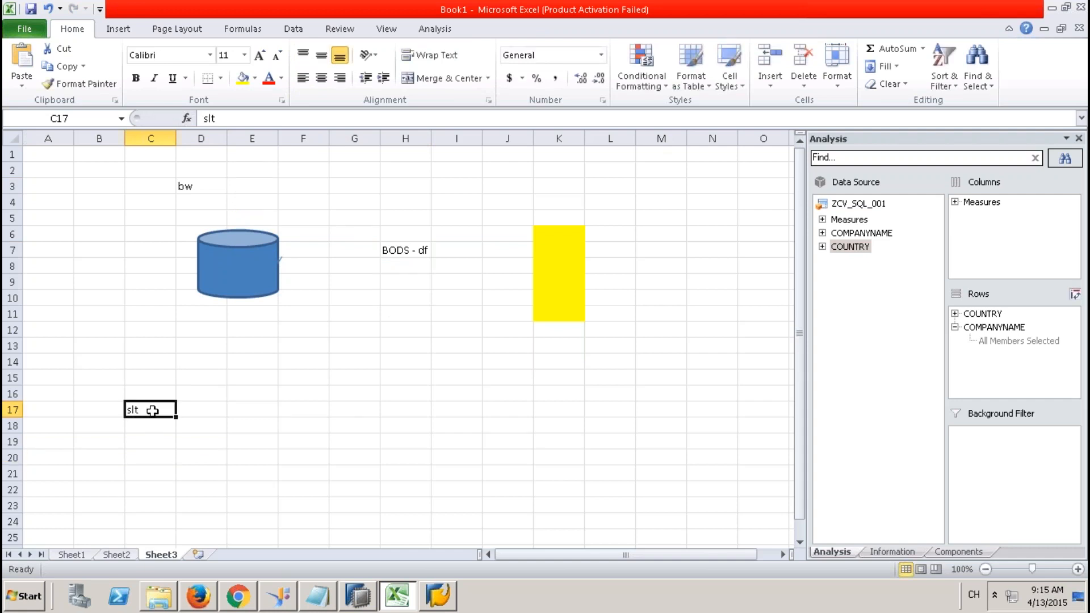
# Add the label pc in cell F2 above the bw label.
pyautogui.click(196, 185)
pyautogui.click(246, 251)
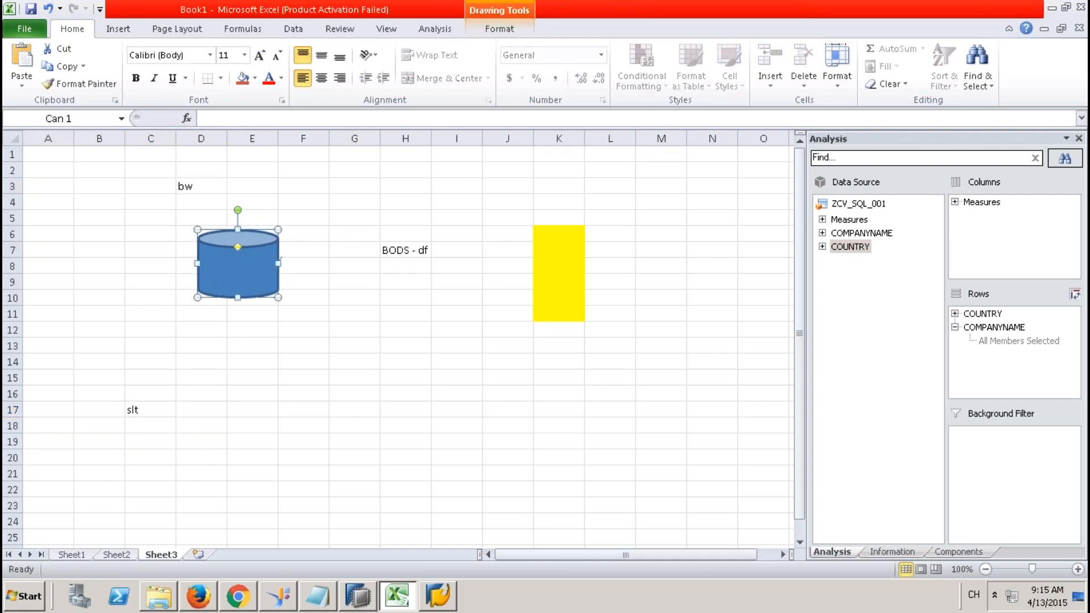
pyautogui.click(205, 187)
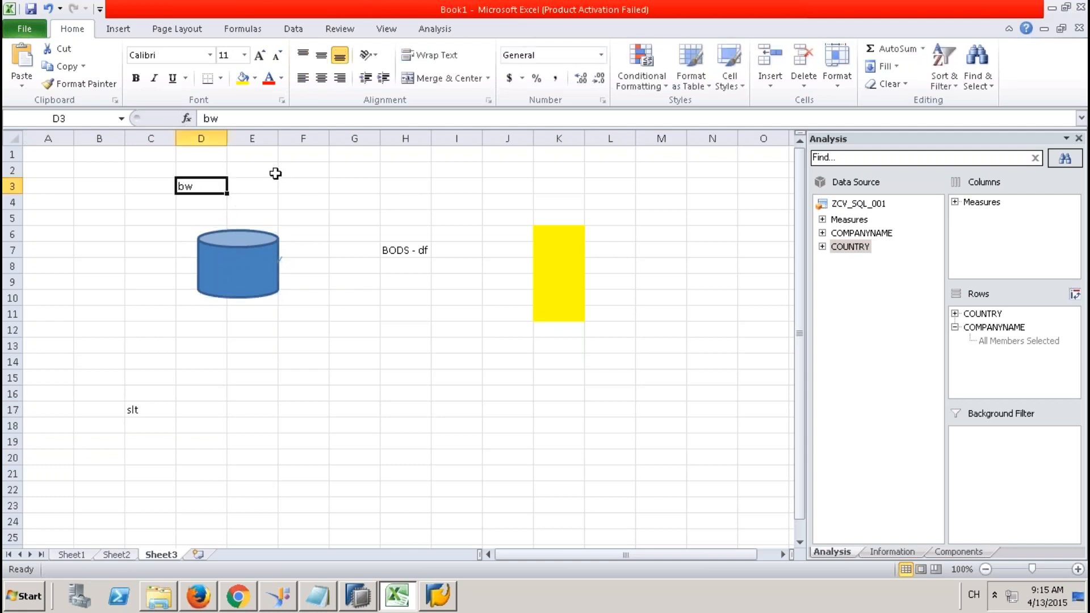
pyautogui.moveTo(286, 172); pyautogui.dragTo(274, 173)
pyautogui.write('pc')
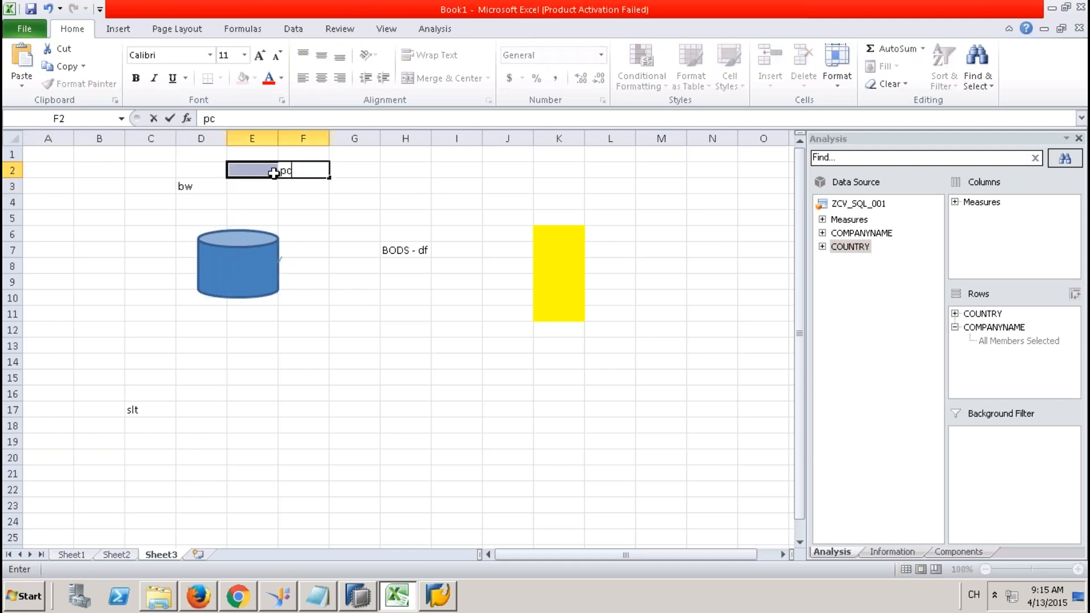
pyautogui.click(274, 174)
pyautogui.press('Right')
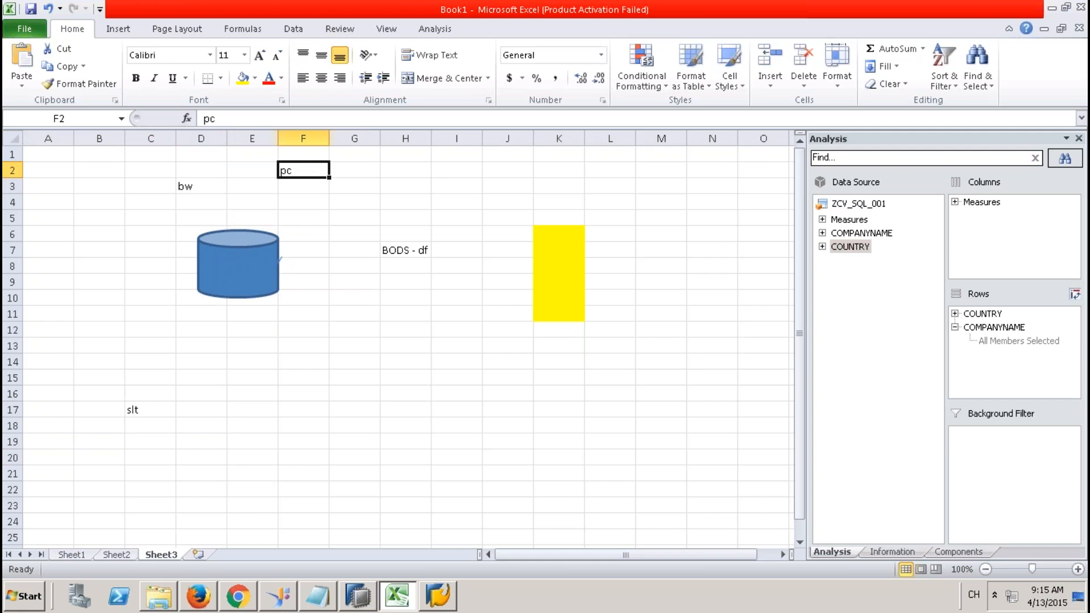
pyautogui.moveTo(620, 27)
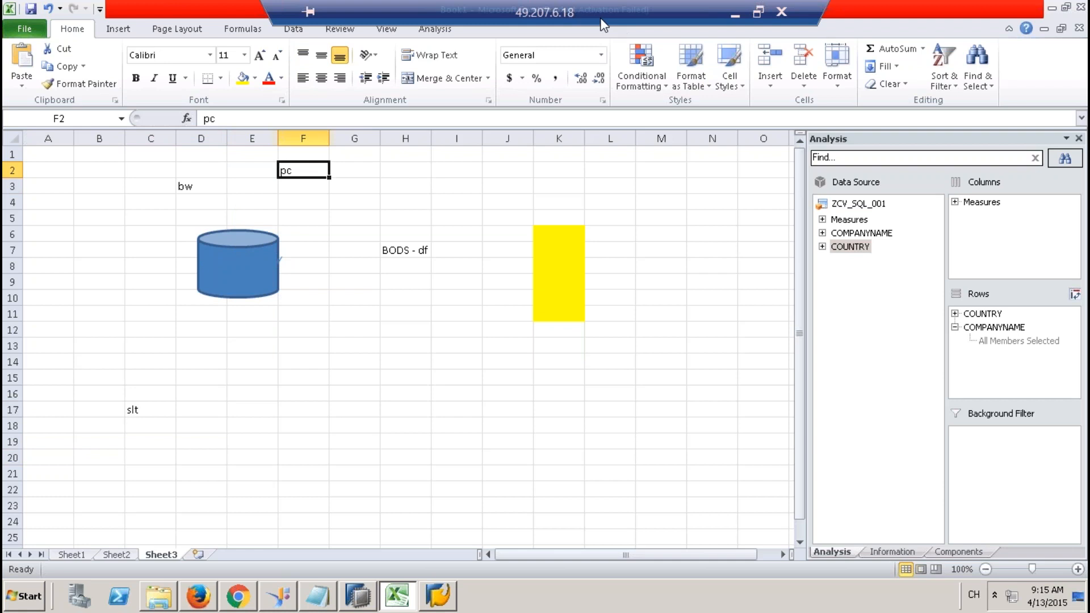
pyautogui.click(820, 193)
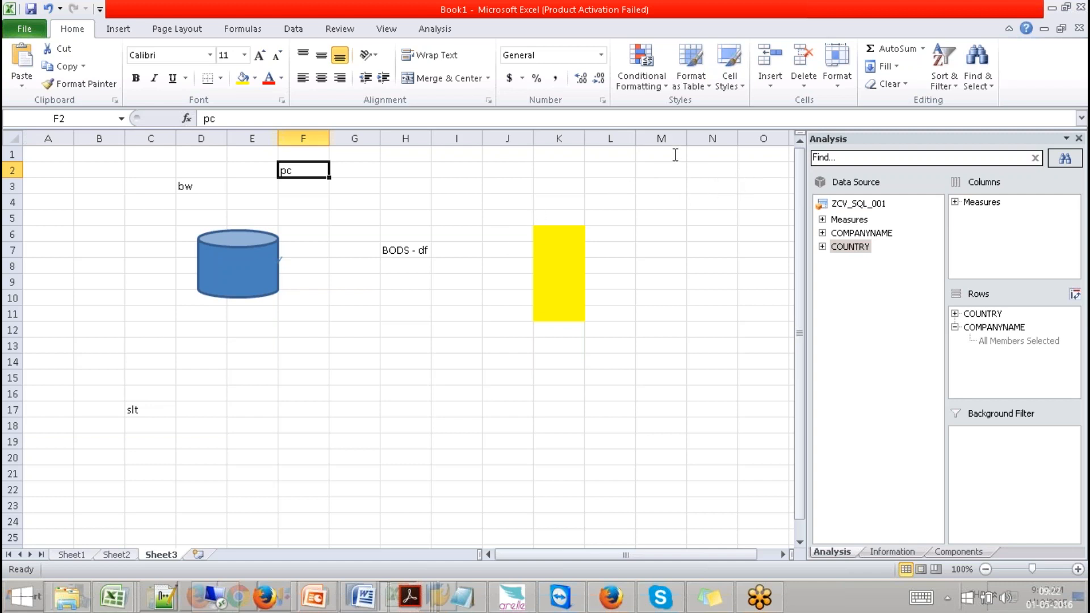
# Enter bw and oracle in cells E14 and E15.
pyautogui.click(295, 325)
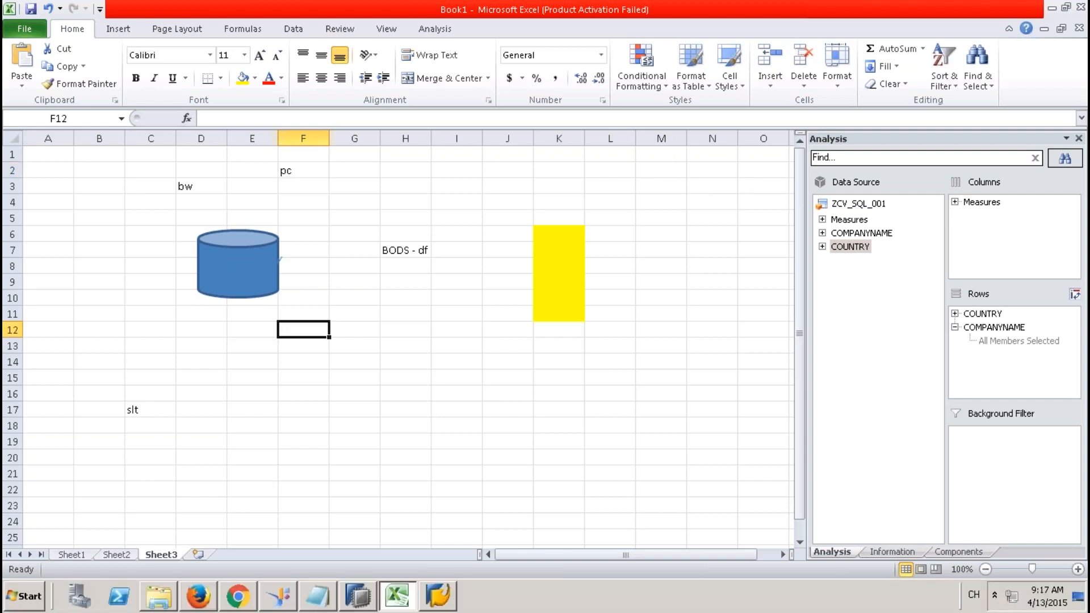
pyautogui.click(250, 360)
pyautogui.write('bw')
pyautogui.press('Return')
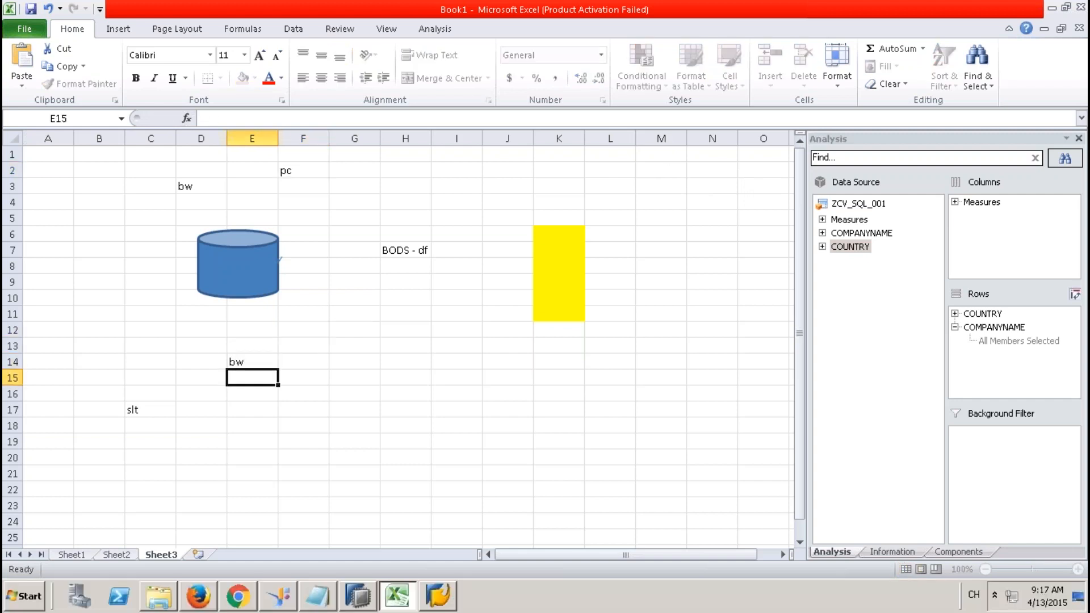
pyautogui.write('oracle')
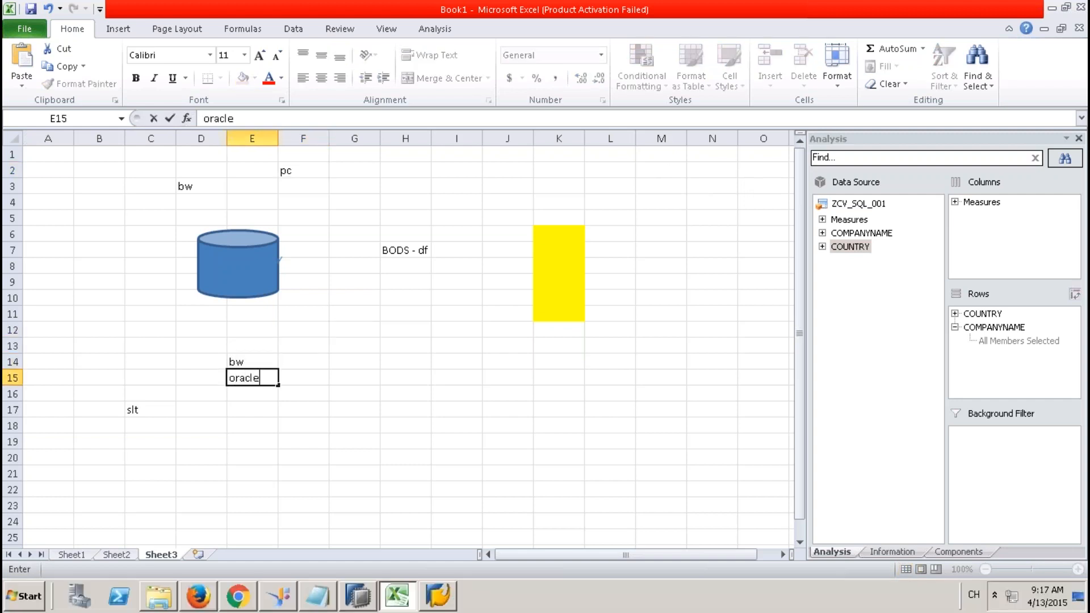
pyautogui.press('Tab')
pyautogui.press('Tab')
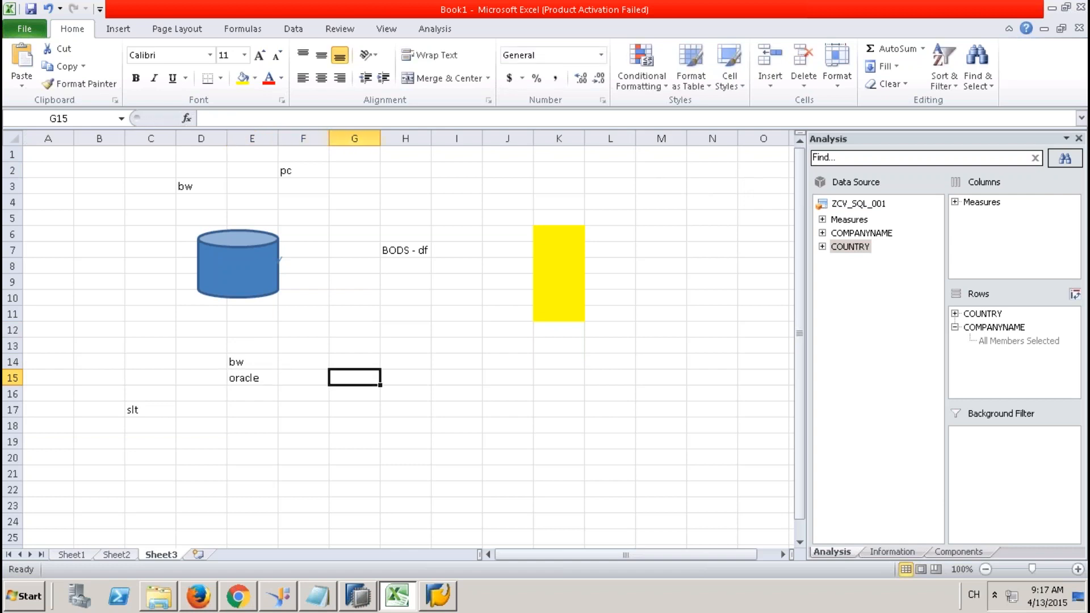
# Enter bw and hana in cells G14 and G15.
pyautogui.click(354, 361)
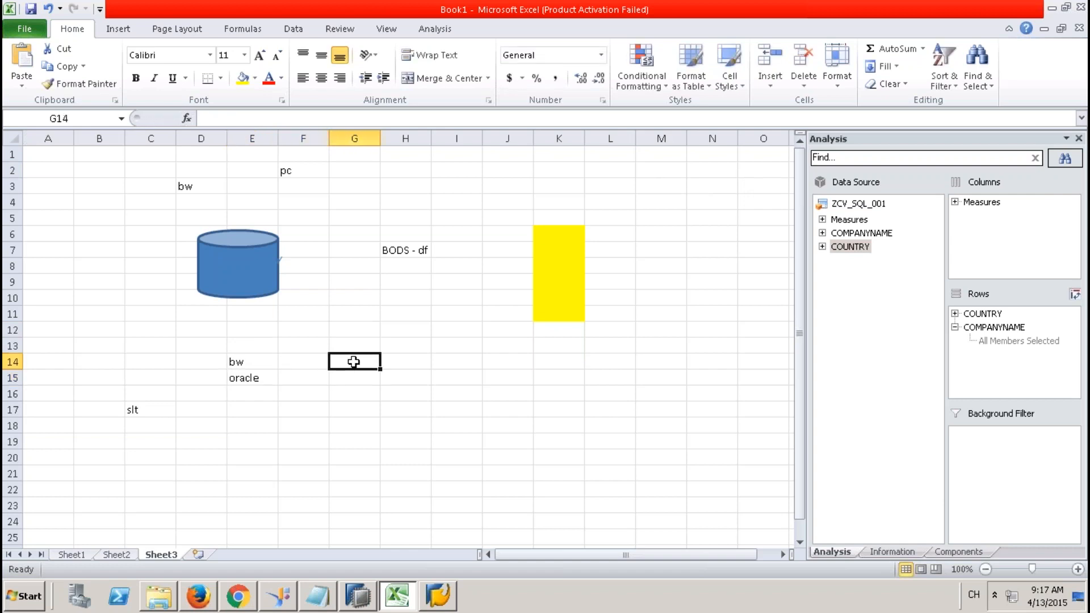
pyautogui.write('bw')
pyautogui.press('Return')
pyautogui.write('hana')
pyautogui.click(356, 427)
pyautogui.moveTo(353, 361); pyautogui.dragTo(354, 378)
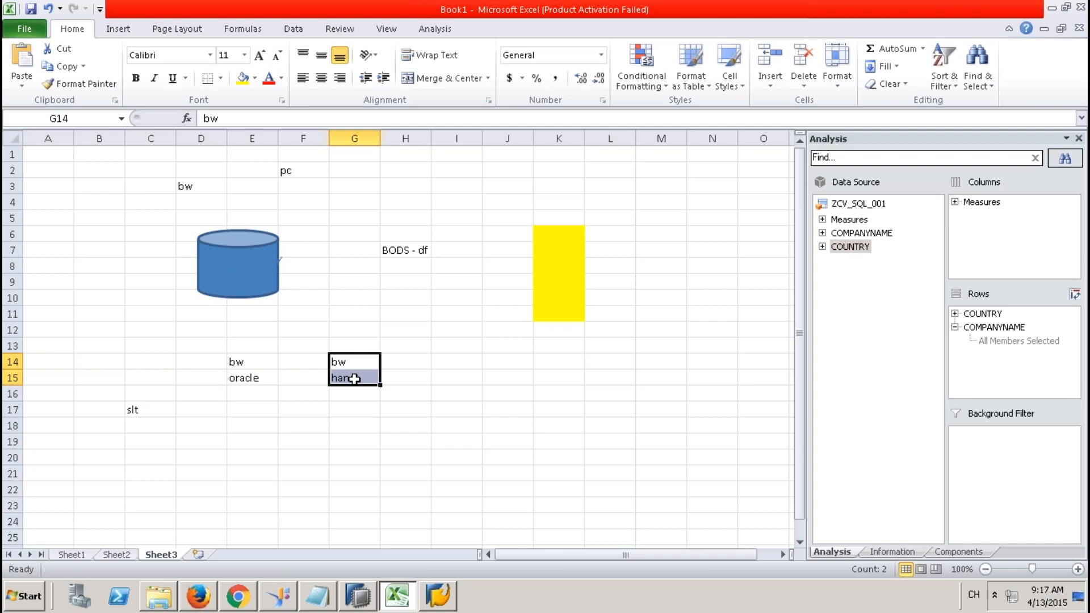
pyautogui.moveTo(366, 359); pyautogui.dragTo(365, 377)
pyautogui.click(264, 379)
pyautogui.click(342, 377)
pyautogui.click(359, 365)
pyautogui.moveTo(359, 364); pyautogui.dragTo(360, 377)
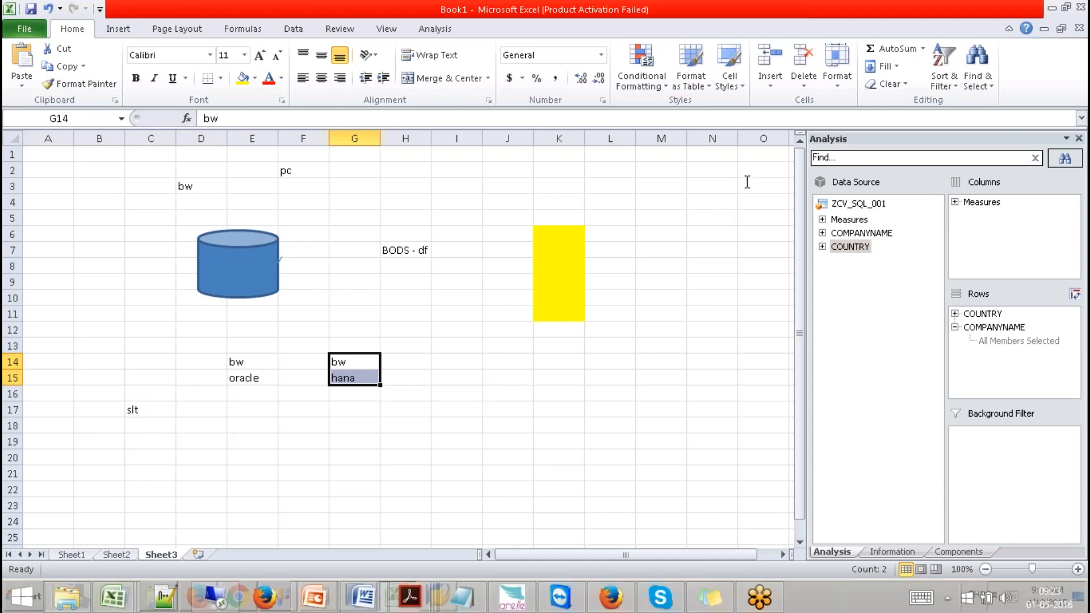
# Enter BW in H17, ORACLE in H18 and ECC in K19.
pyautogui.click(298, 465)
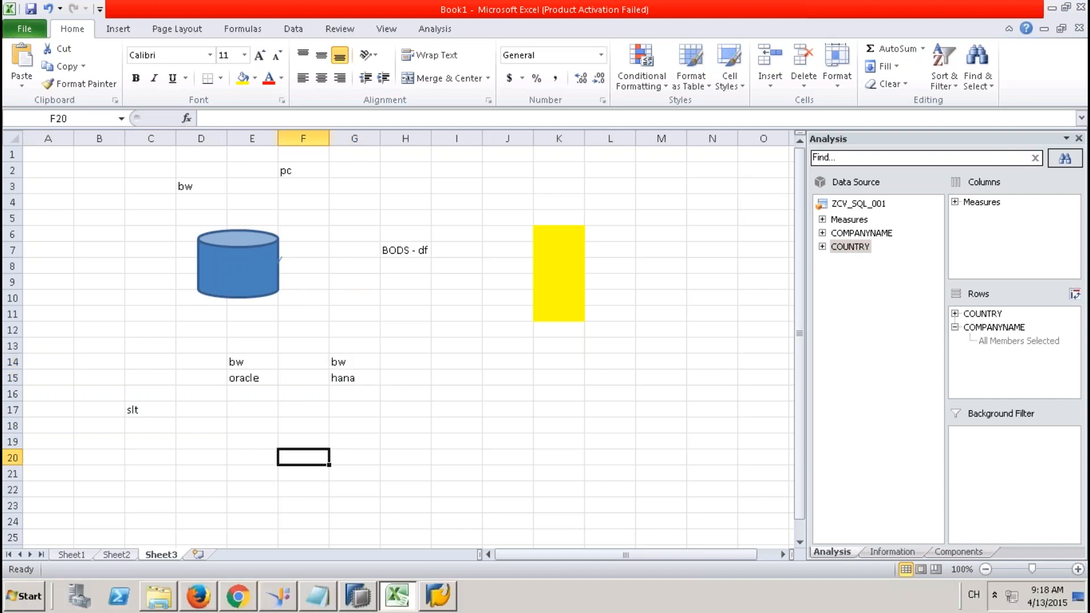
pyautogui.click(454, 445)
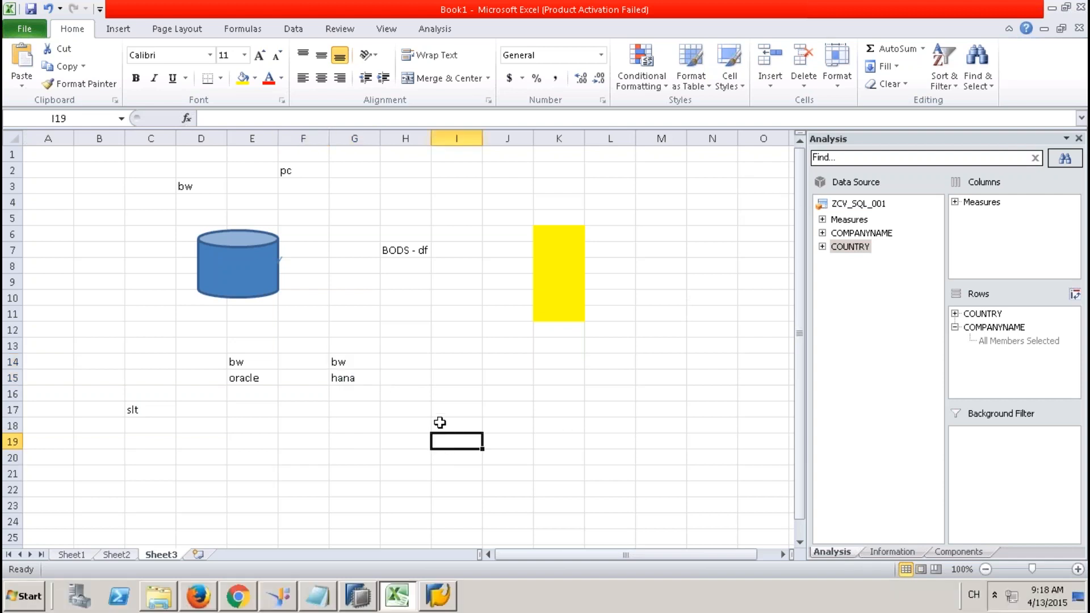
pyautogui.click(410, 414)
pyautogui.write('BW')
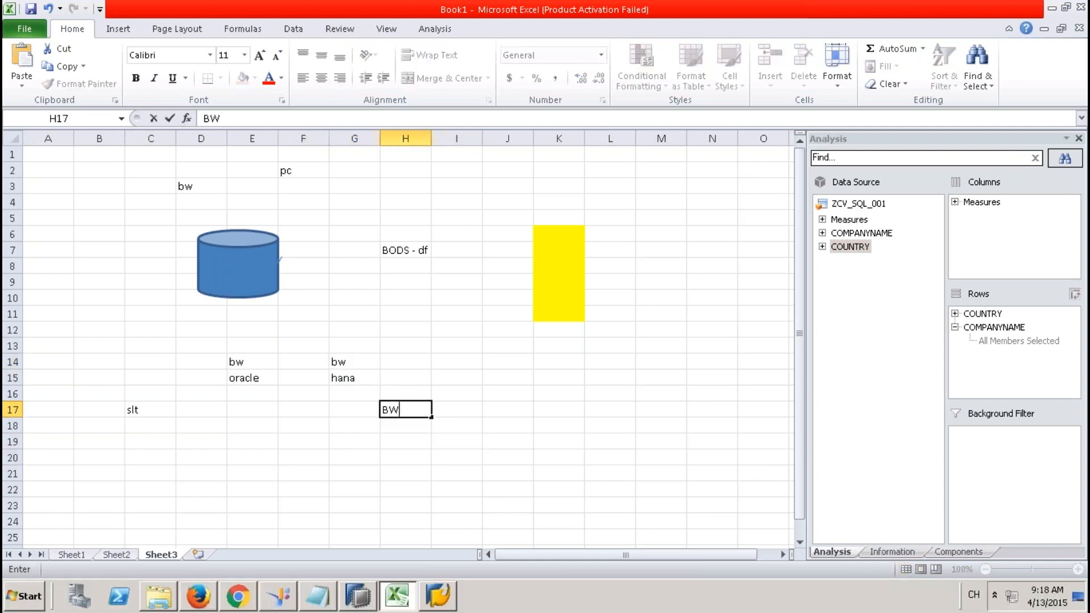
pyautogui.click(506, 426)
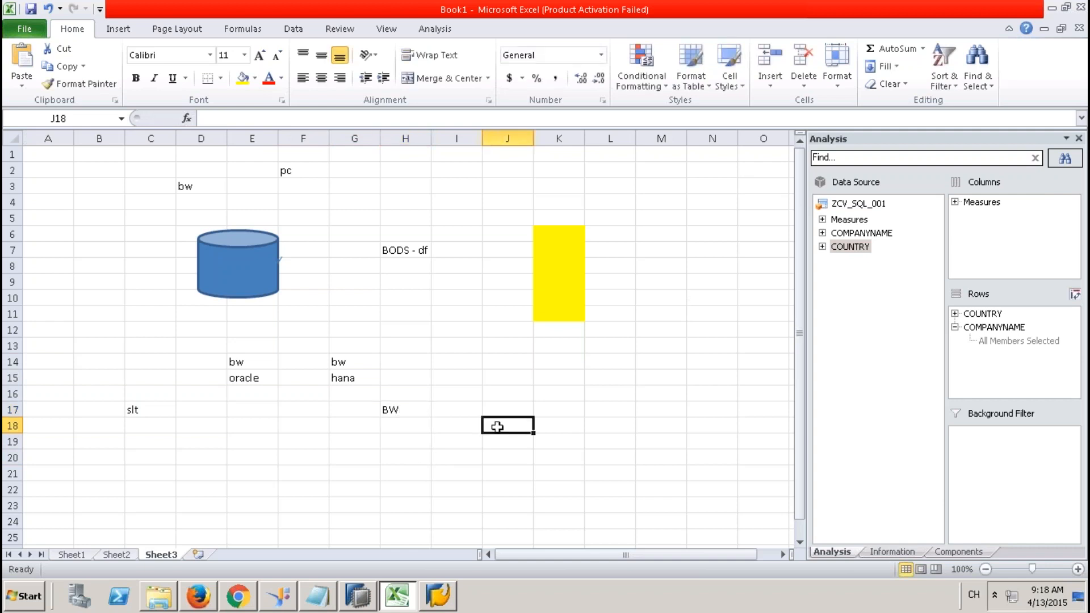
pyautogui.click(415, 426)
pyautogui.write('O')
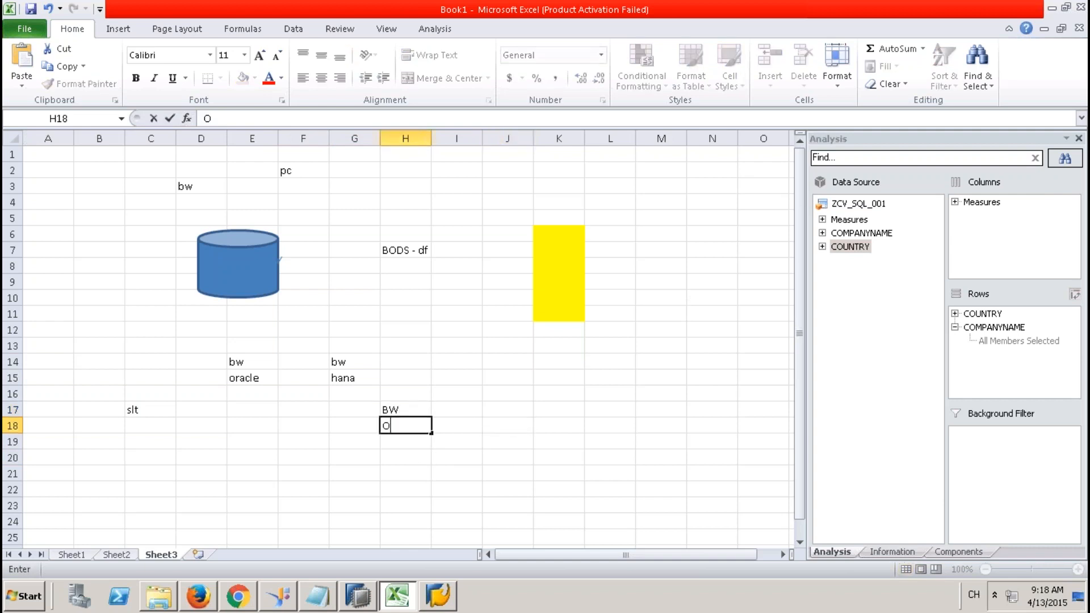
pyautogui.write('RACLE')
pyautogui.click(569, 440)
pyautogui.write('ECC')
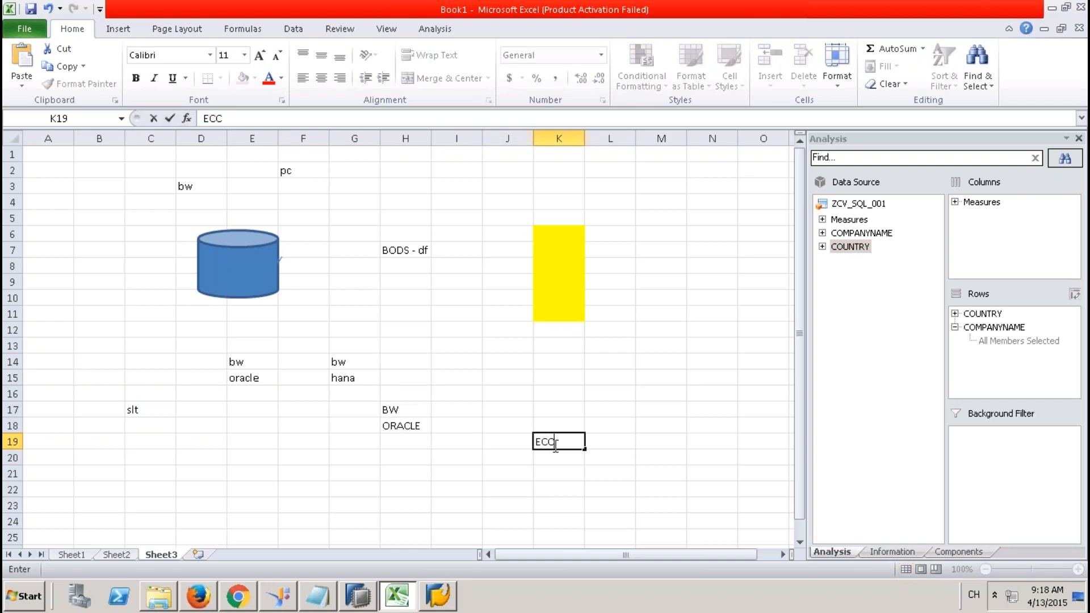
pyautogui.click(404, 487)
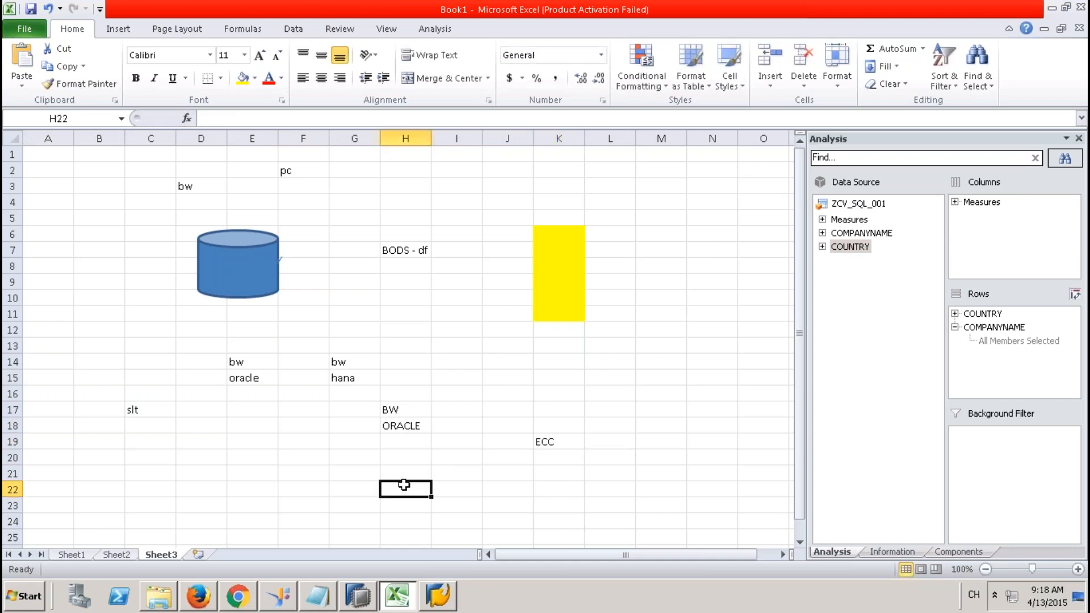
# Put a thick box border around the BW and ORACLE cells H17:H18.
pyautogui.moveTo(407, 411); pyautogui.dragTo(409, 425)
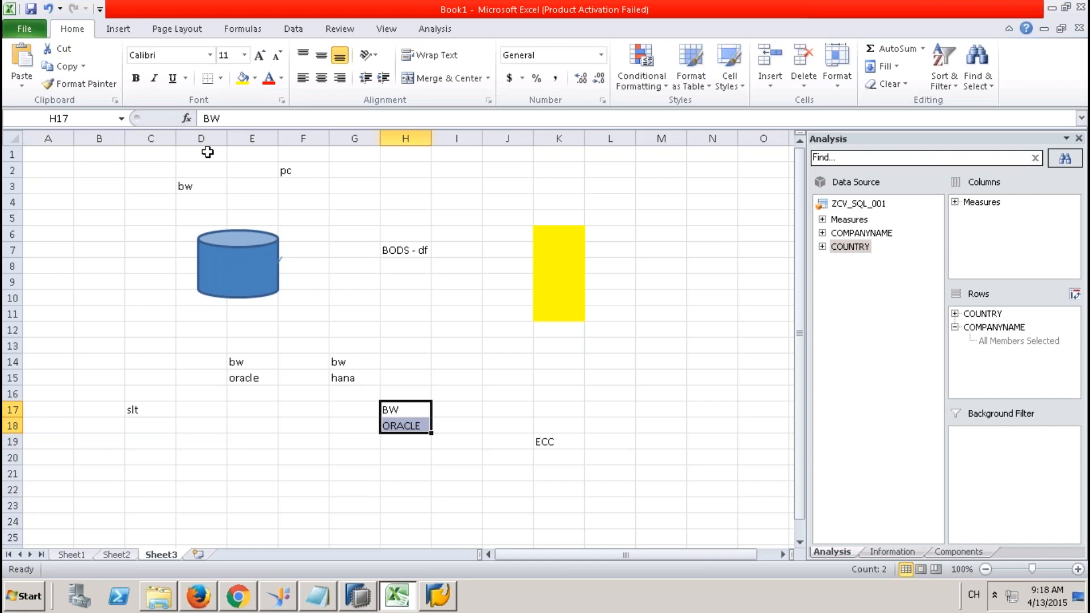
pyautogui.click(220, 78)
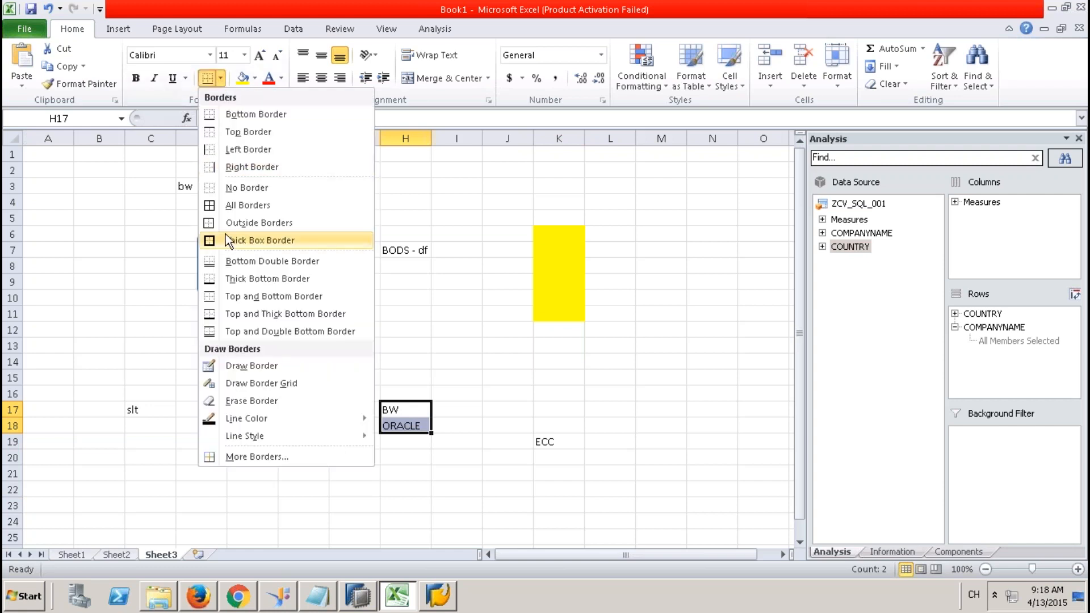
pyautogui.click(247, 240)
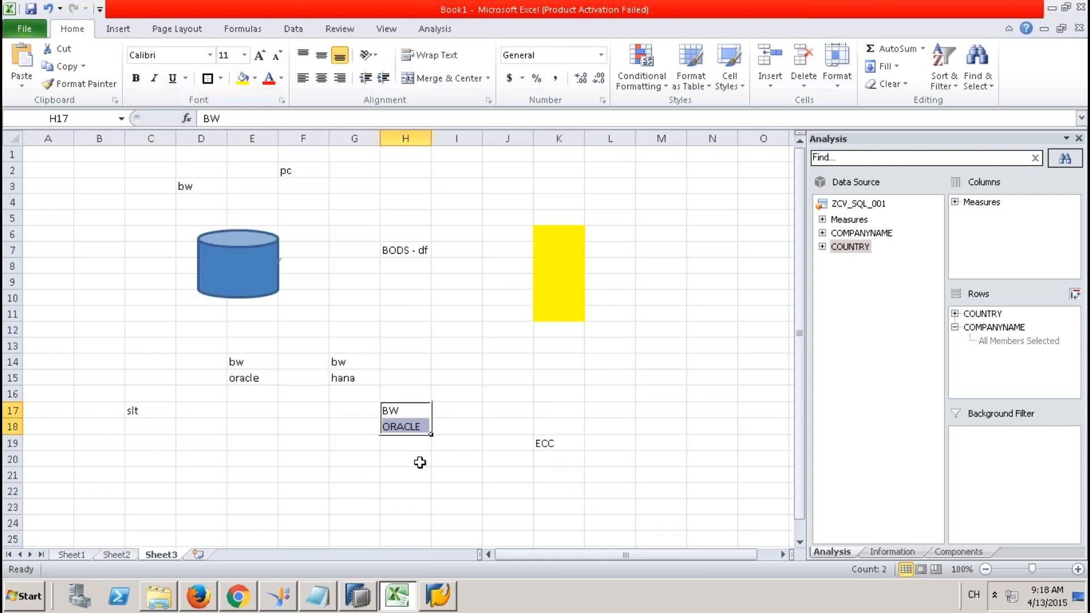
# Enter HANA in cell H22 and give it a box border.
pyautogui.click(404, 491)
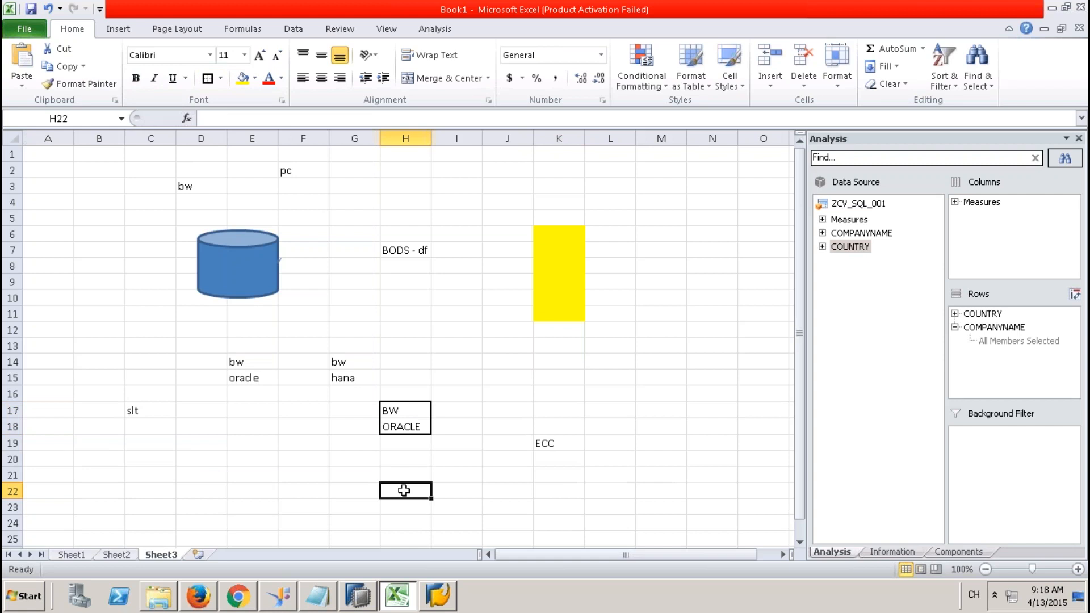
pyautogui.write('HANA')
pyautogui.press('Tab')
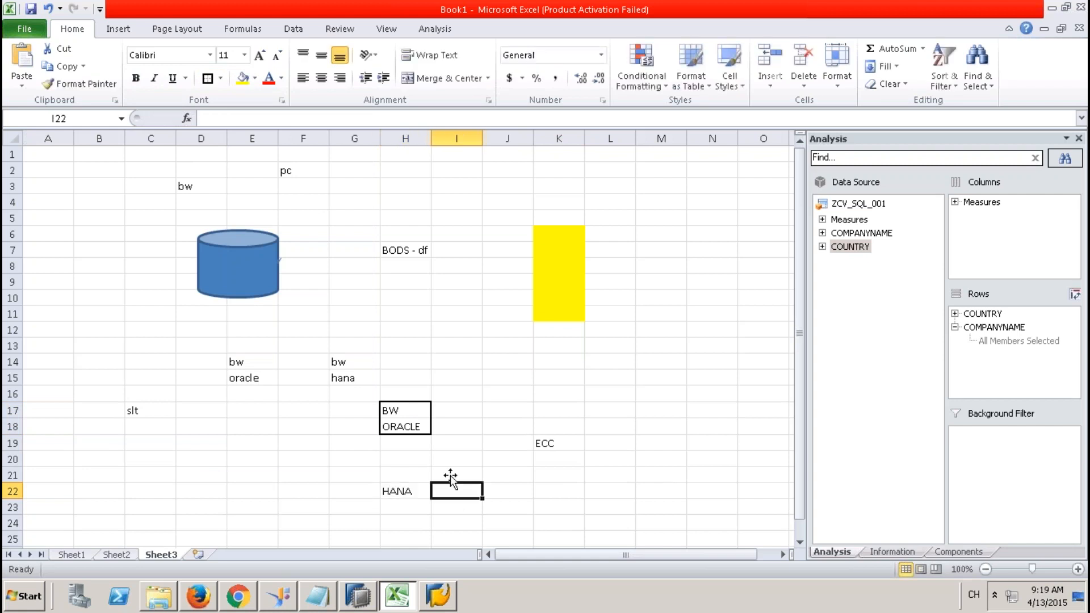
pyautogui.moveTo(408, 411); pyautogui.dragTo(414, 426)
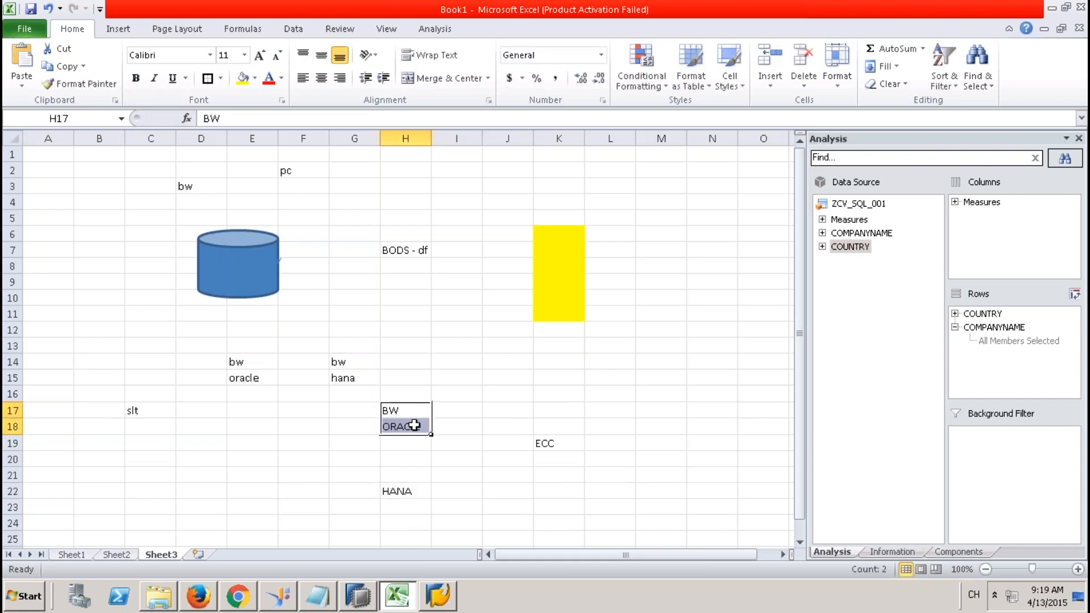
pyautogui.click(415, 490)
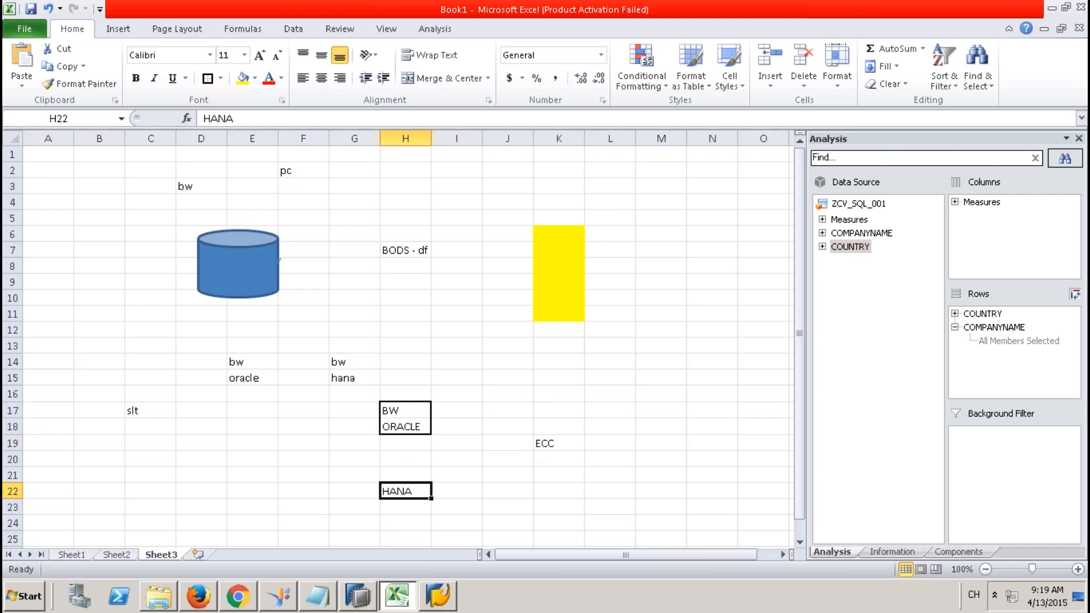
pyautogui.click(208, 78)
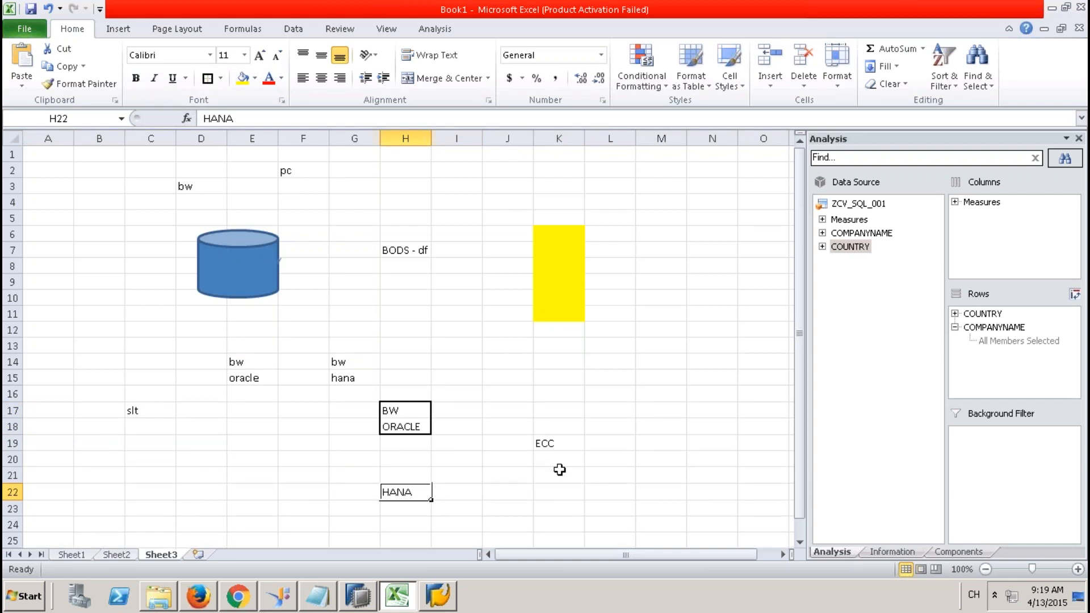
# Draw a straight arrow from ECC to the BW/ORACLE box.
pyautogui.click(120, 25)
pyautogui.click(183, 84)
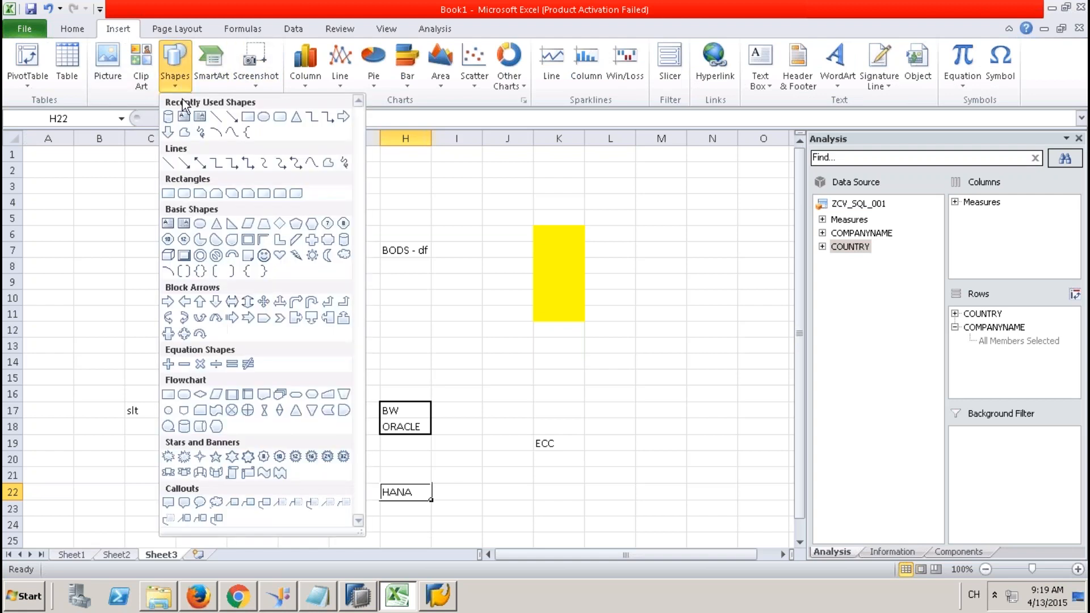
pyautogui.click(231, 117)
pyautogui.moveTo(529, 443); pyautogui.dragTo(431, 412)
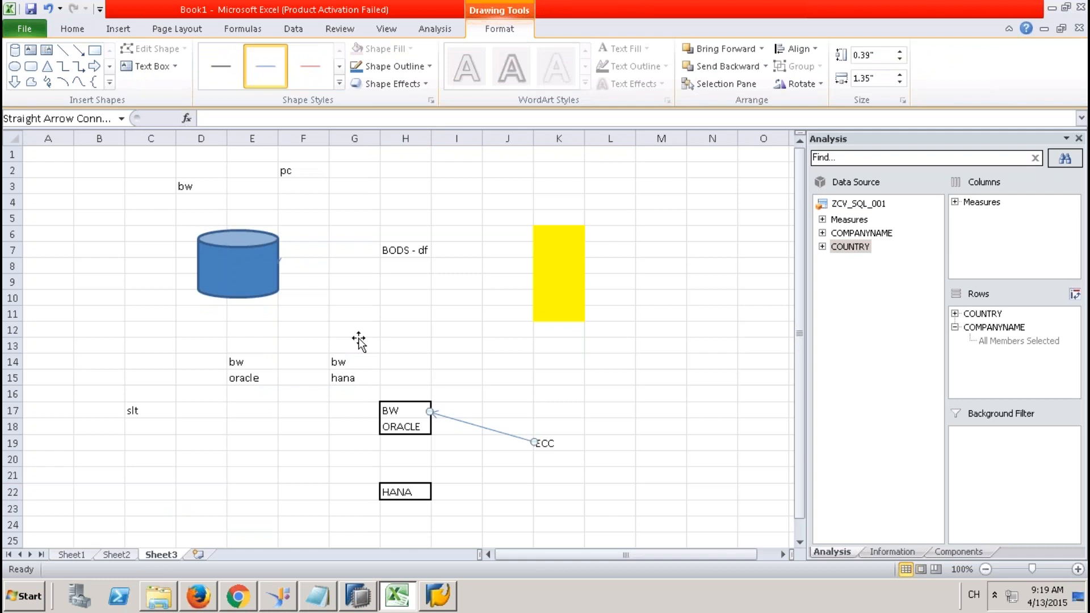
# Draw a second arrow from ECC to the HANA box.
pyautogui.click(78, 50)
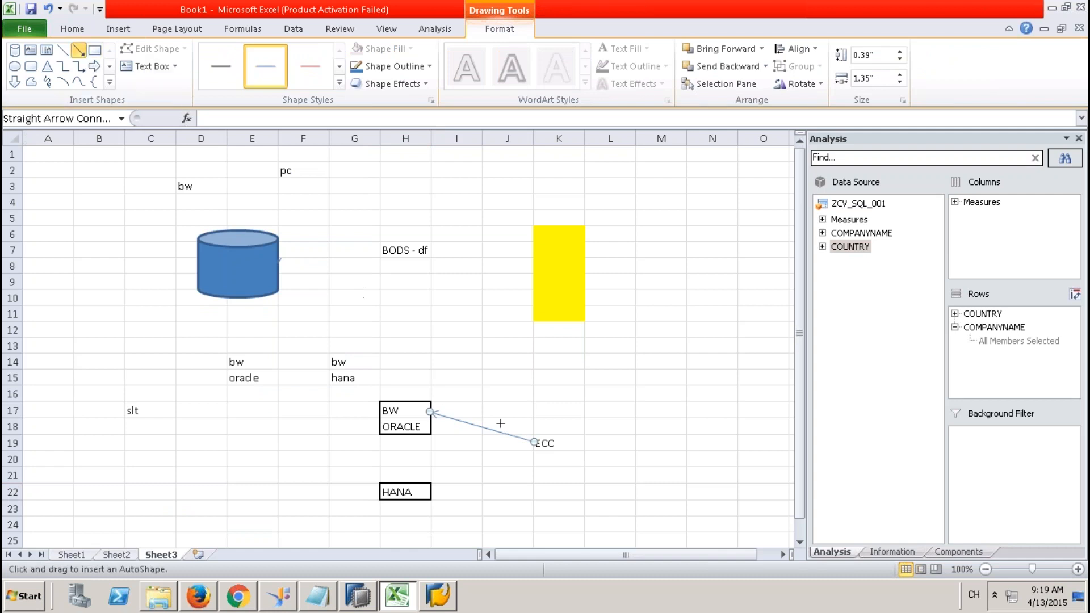
pyautogui.moveTo(534, 443); pyautogui.dragTo(431, 492)
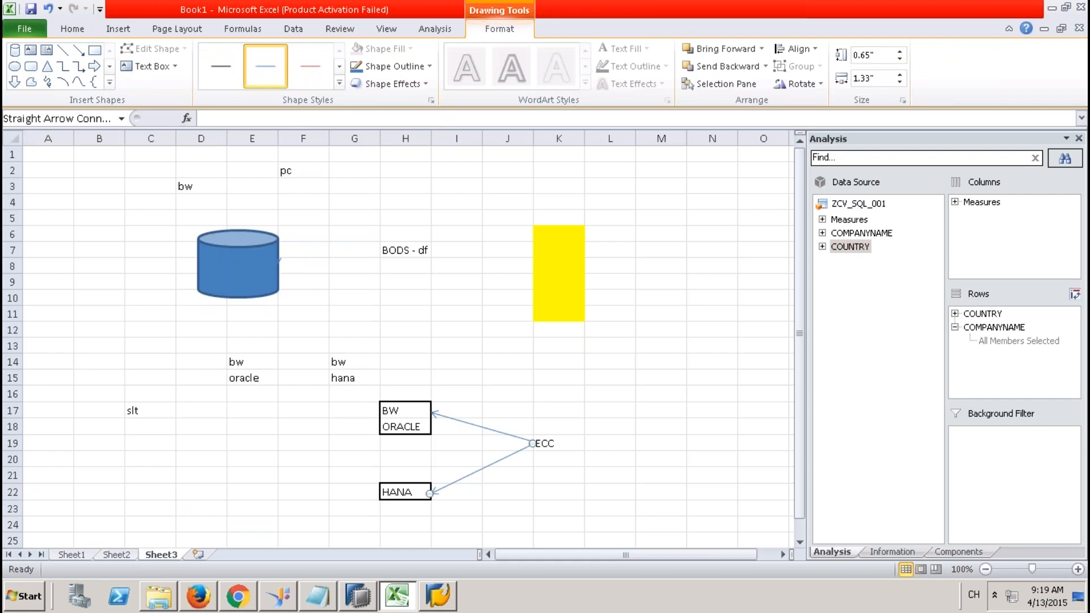
pyautogui.click(421, 492)
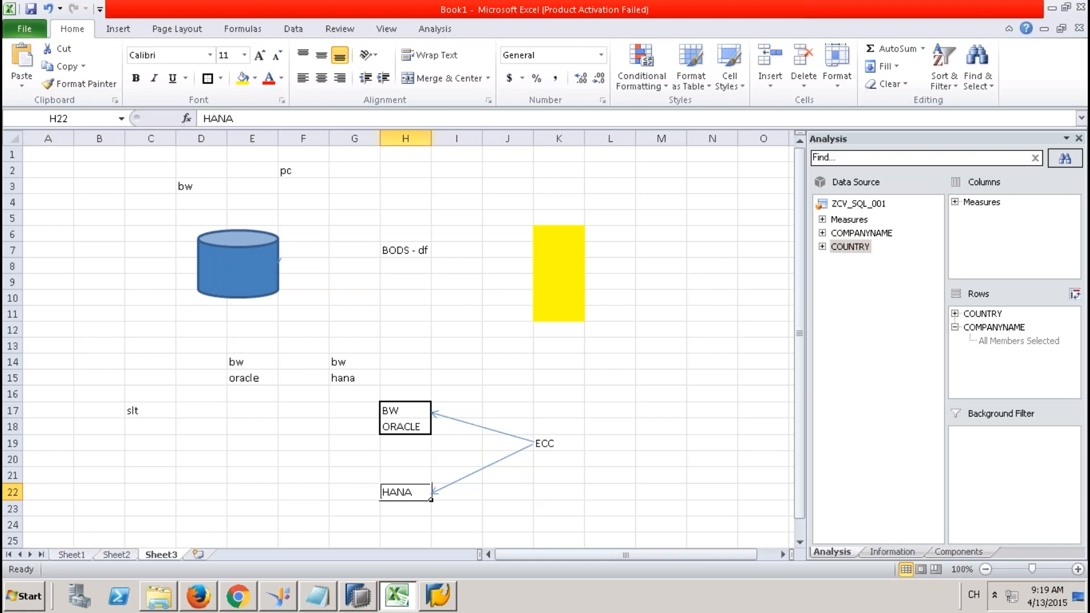
# Select ECC in K19, then start editing the BW text in H17.
pyautogui.click(546, 444)
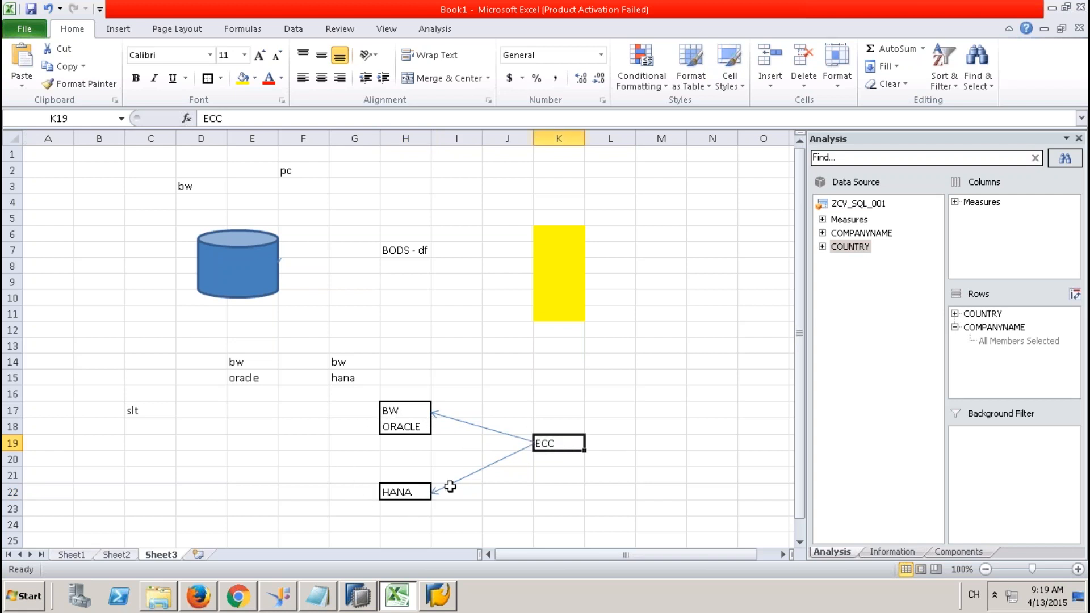
pyautogui.click(423, 412)
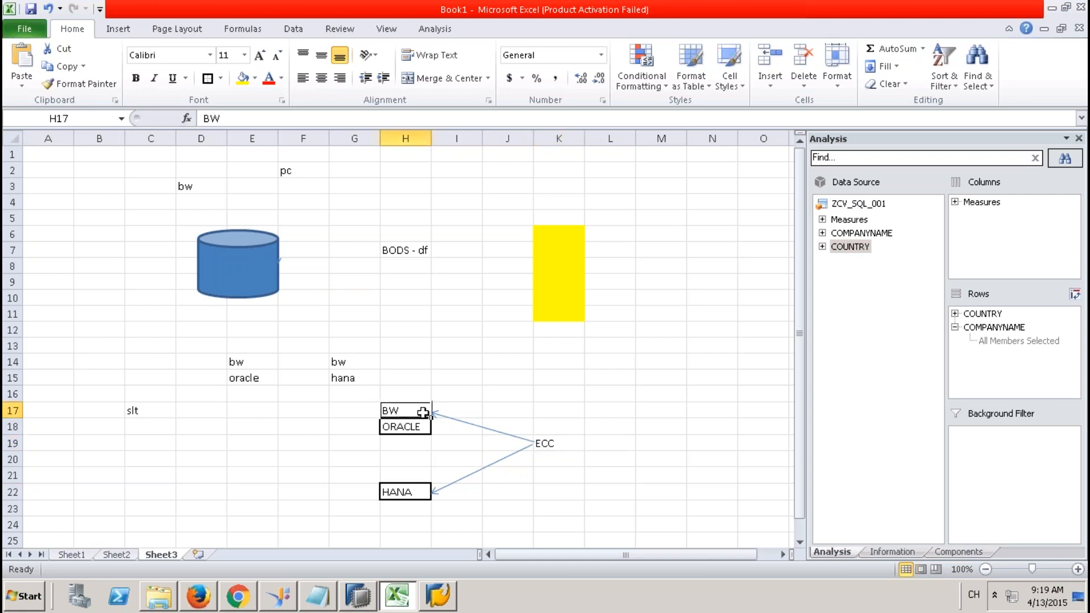
pyautogui.doubleClick(423, 412)
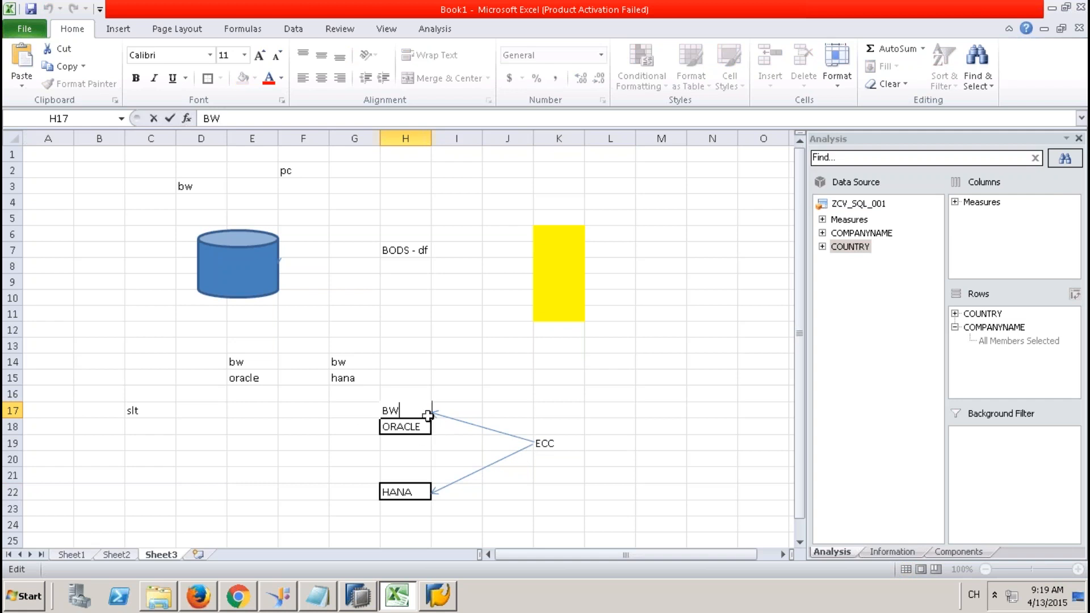
# Widen column H so the BW and HANA boxes stretch wider.
pyautogui.click(433, 137)
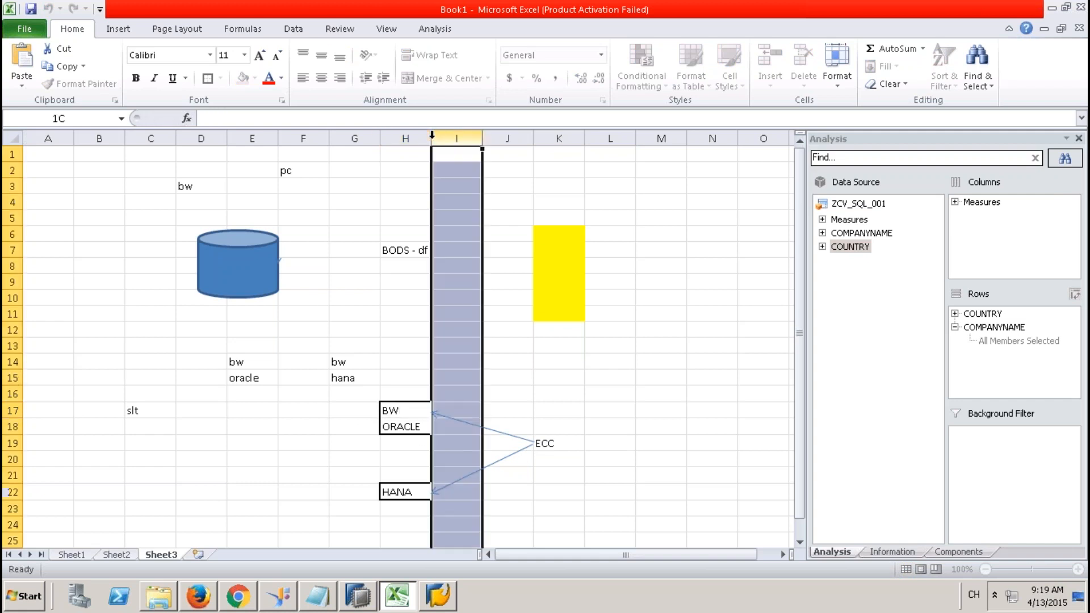
pyautogui.moveTo(432, 137); pyautogui.dragTo(564, 152)
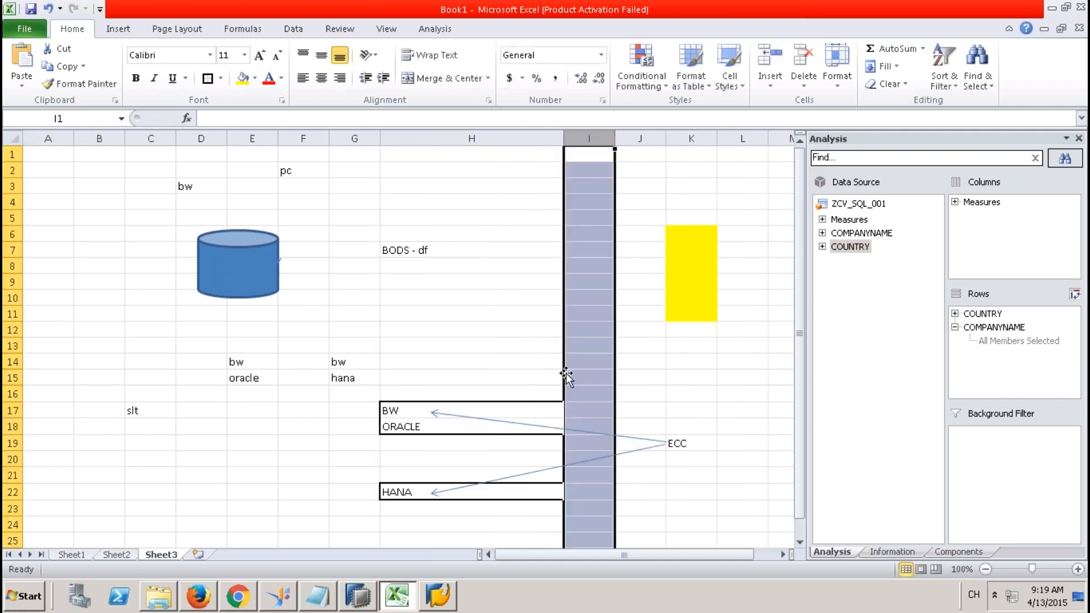
pyautogui.click(656, 450)
pyautogui.click(504, 422)
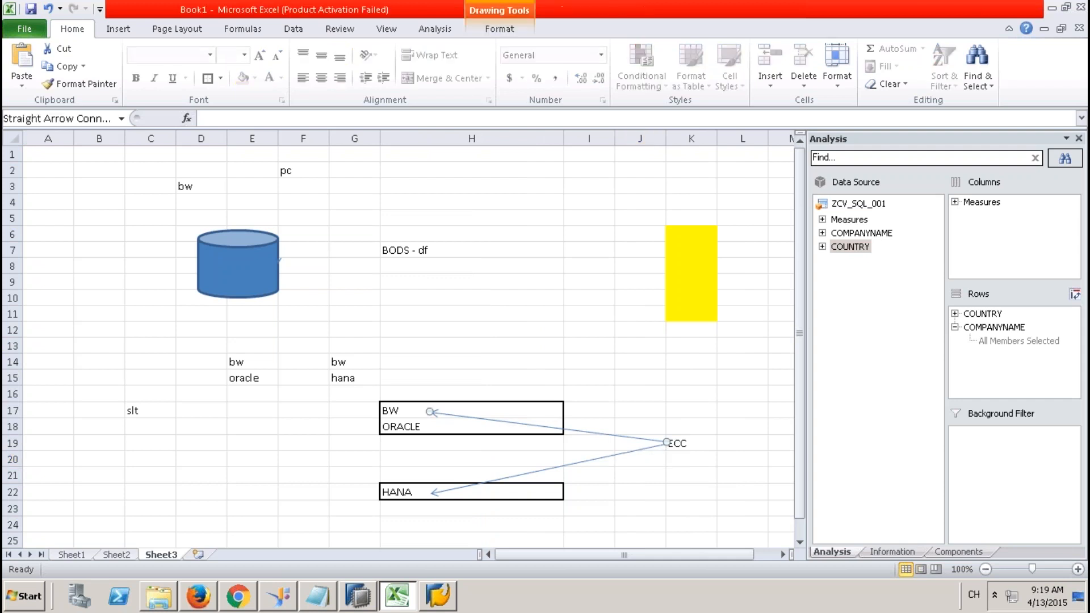
pyautogui.click(505, 429)
# Append [DS] to the BW text in cell H17 so it reads BW [DS].
pyautogui.doubleClick(523, 409)
pyautogui.write('[')
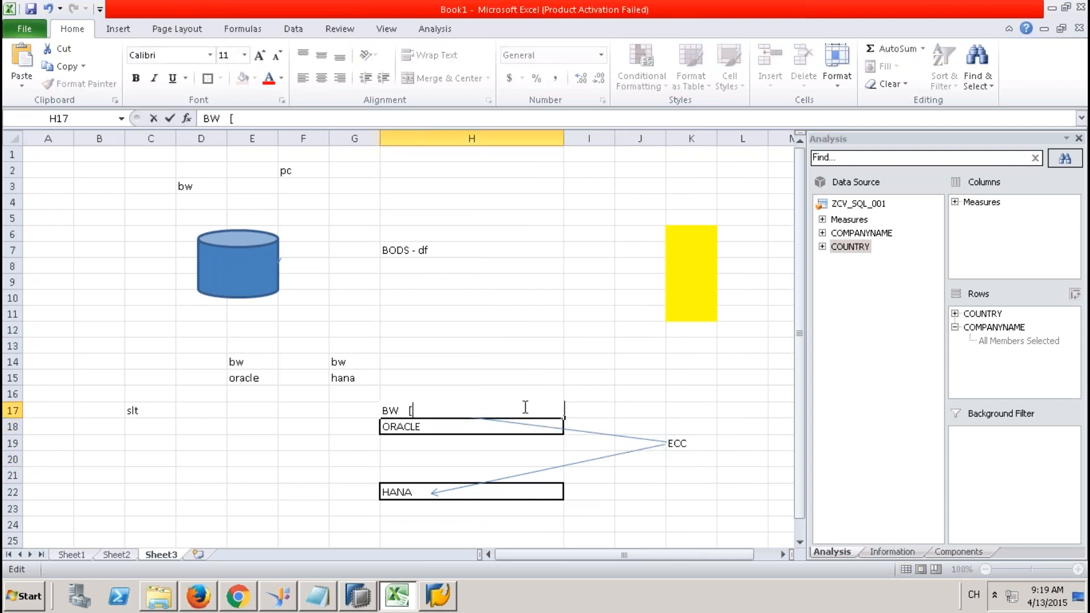
pyautogui.write('DS]')
pyautogui.click(360, 460)
pyautogui.click(415, 414)
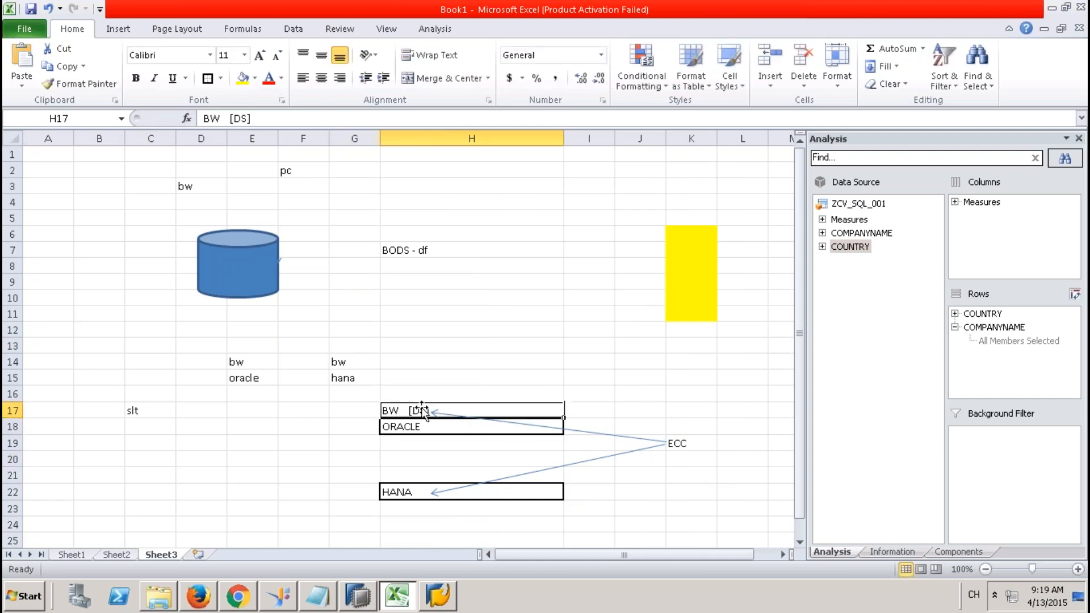
pyautogui.click(126, 32)
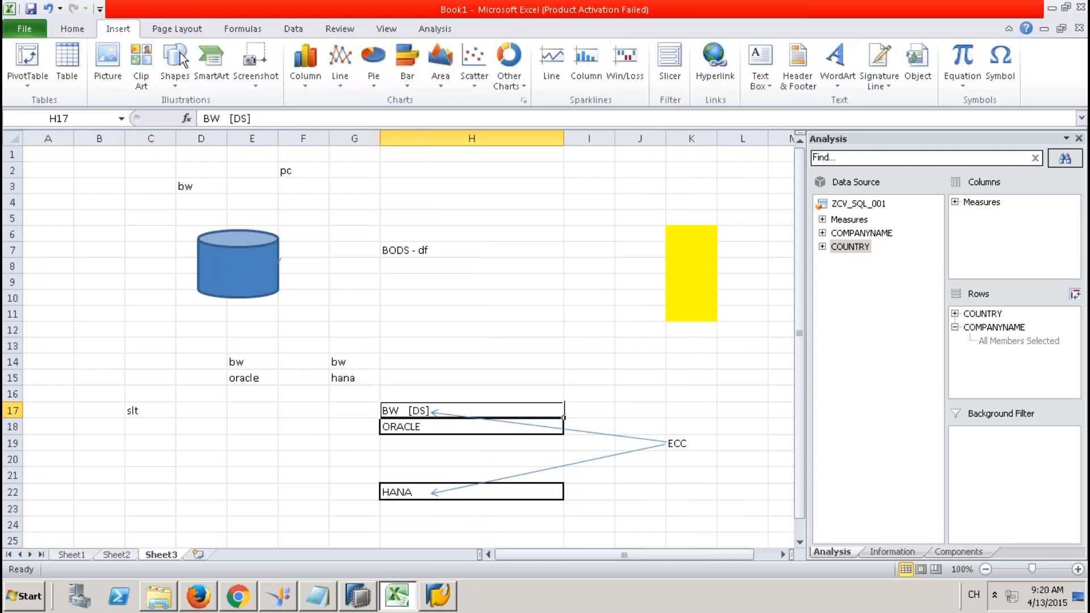
# Draw a vertical line from the BW [DS] box straight down to the HANA box.
pyautogui.click(179, 85)
pyautogui.click(229, 115)
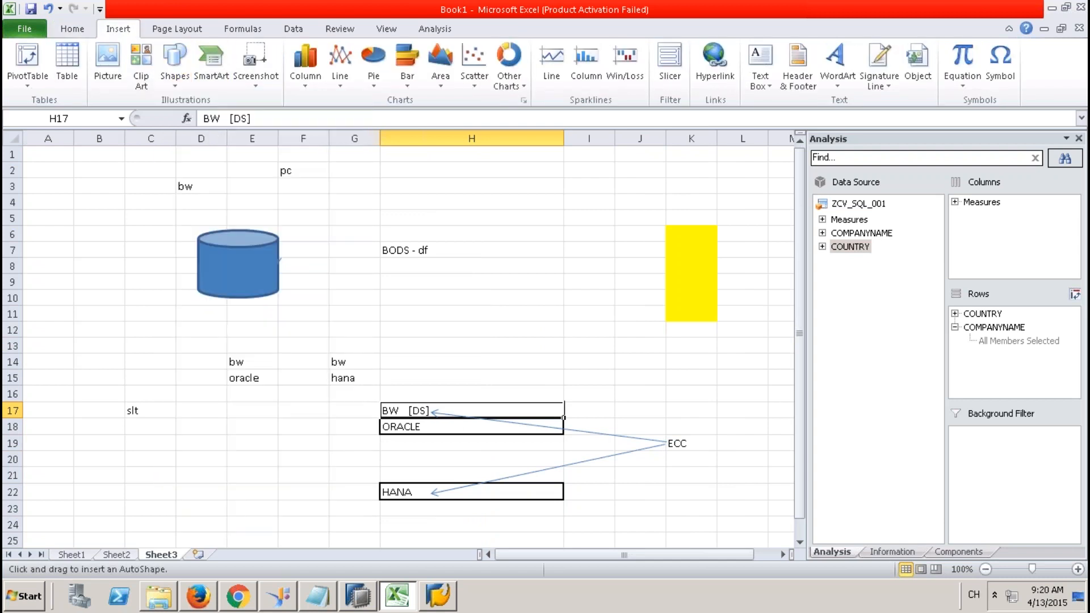
pyautogui.moveTo(423, 419)
pyautogui.mouseDown()
pyautogui.moveTo(438, 454)
pyautogui.moveTo(423, 491)
pyautogui.mouseUp()
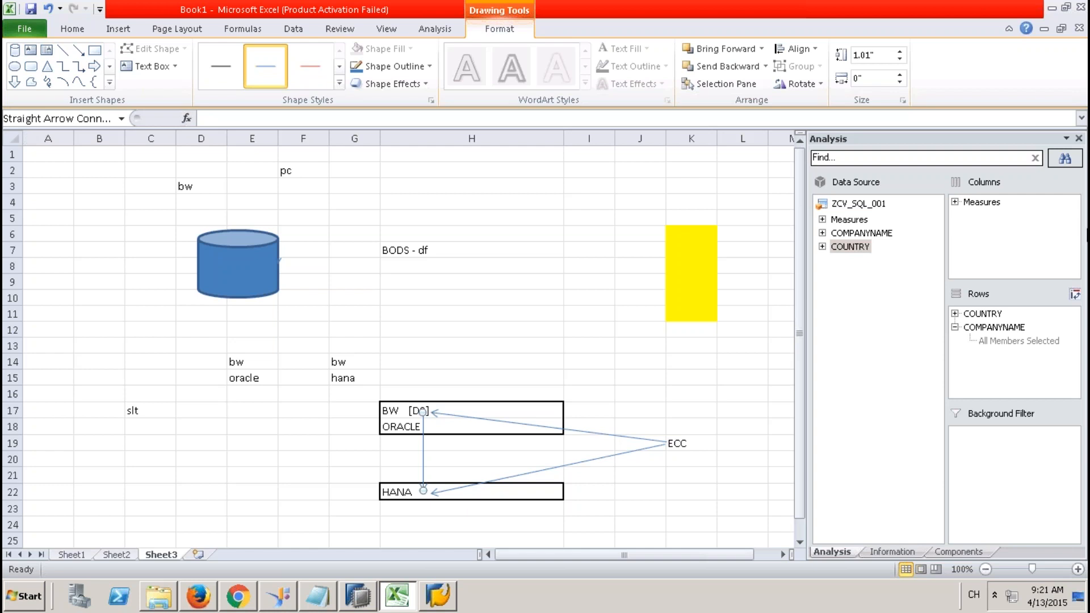
pyautogui.moveTo(653, 5)
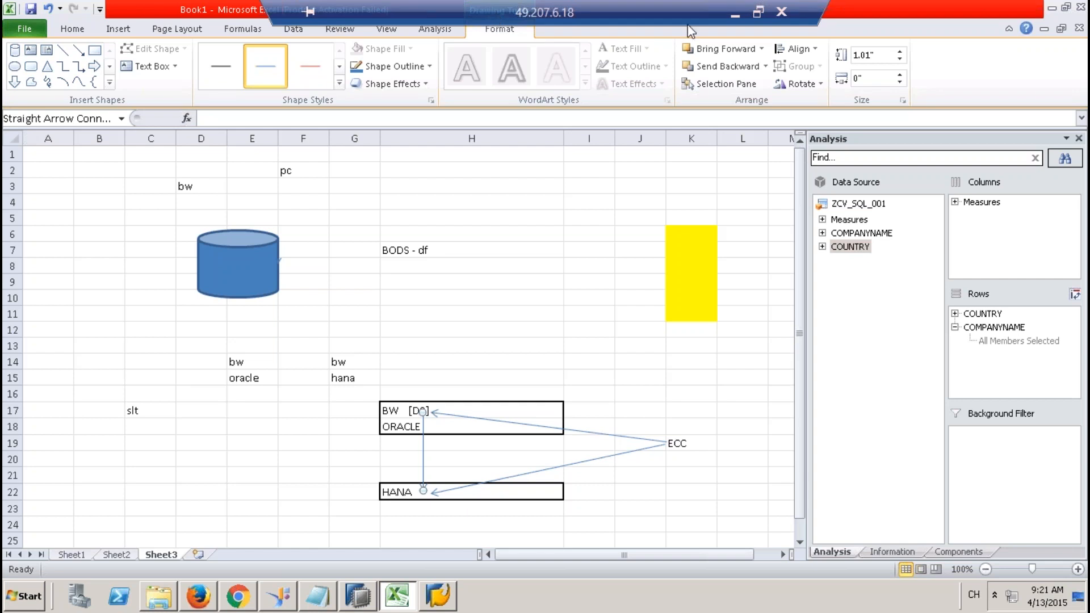
# Minimise the remote desktop to reveal the Calculation View slide and show the taskbar calendar.
pyautogui.click(824, 8)
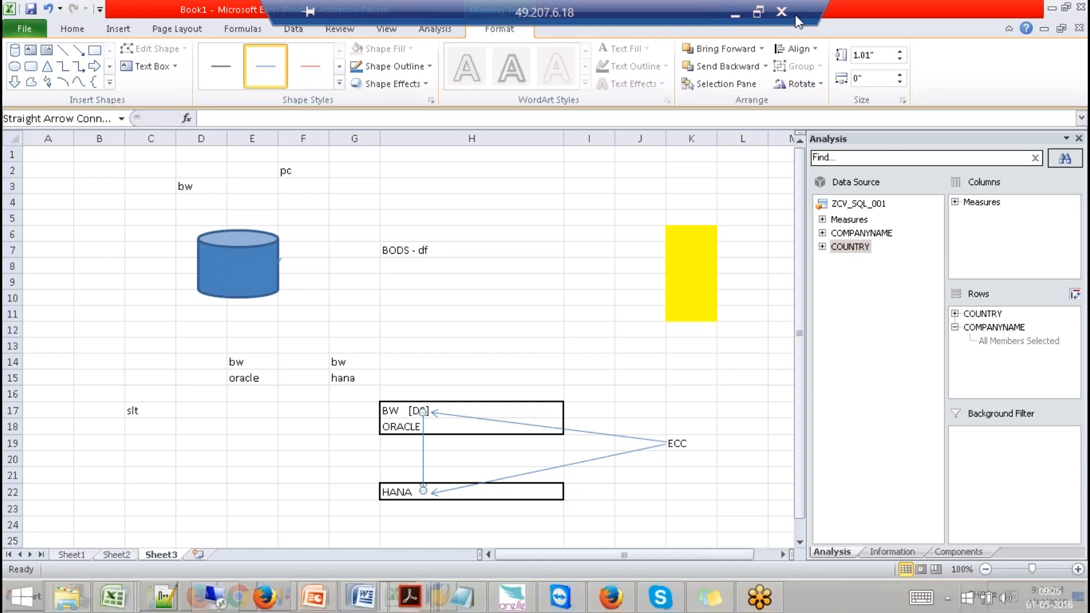
pyautogui.click(734, 12)
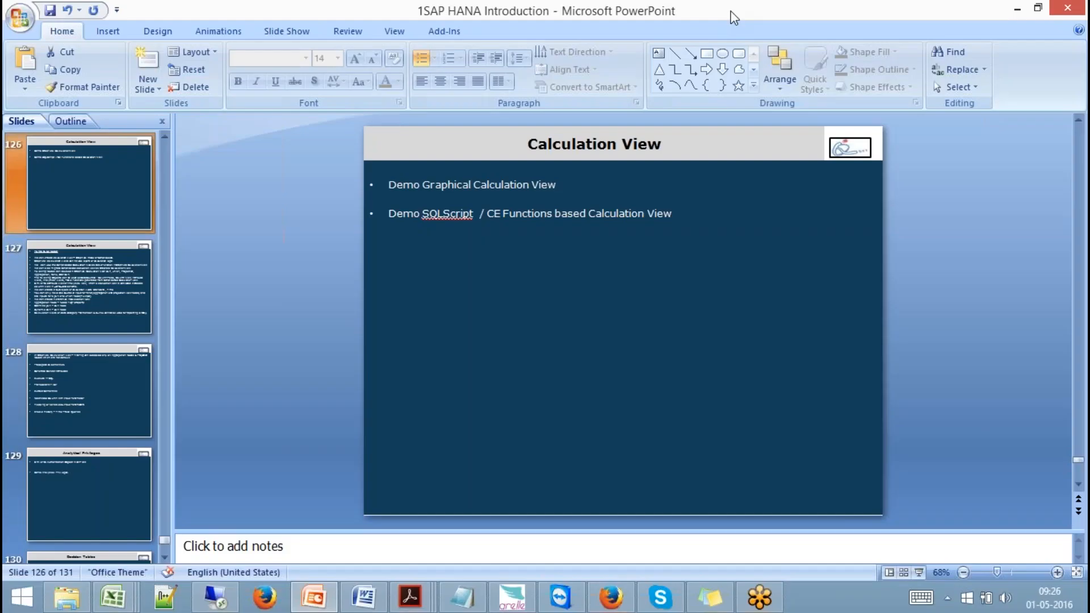
pyautogui.click(1056, 607)
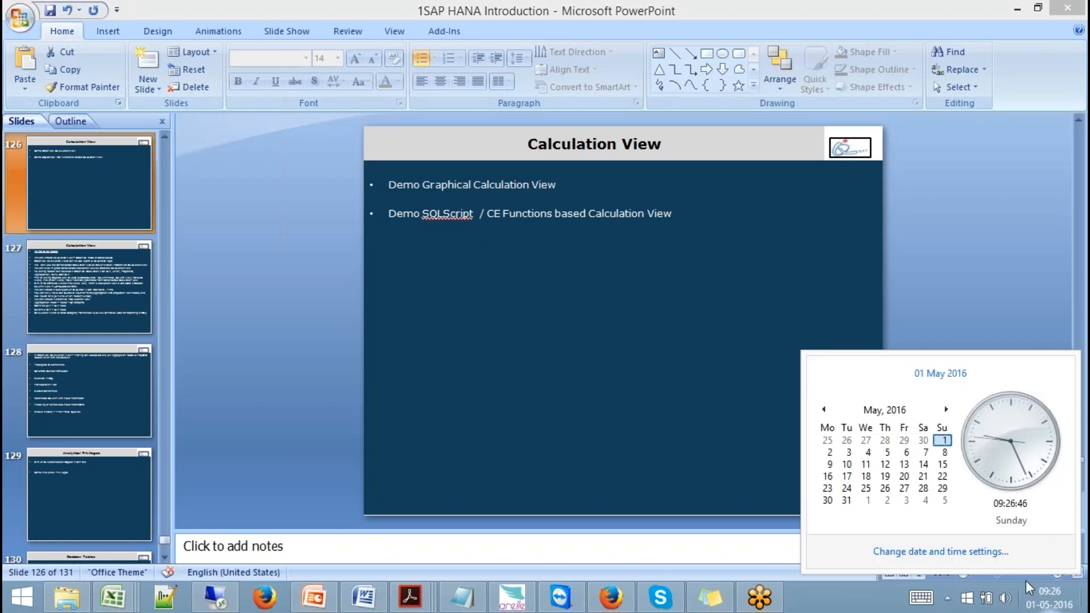
# Point at May 8, 15, 18 and 20, then advance to June 2016 and point at June 5.
pyautogui.click(944, 454)
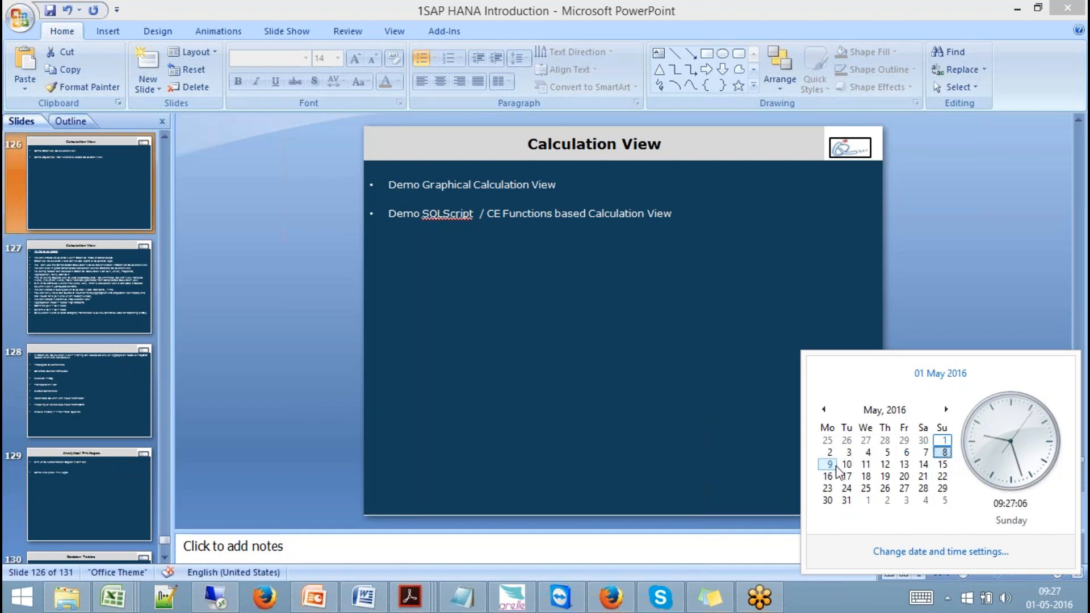
pyautogui.click(943, 464)
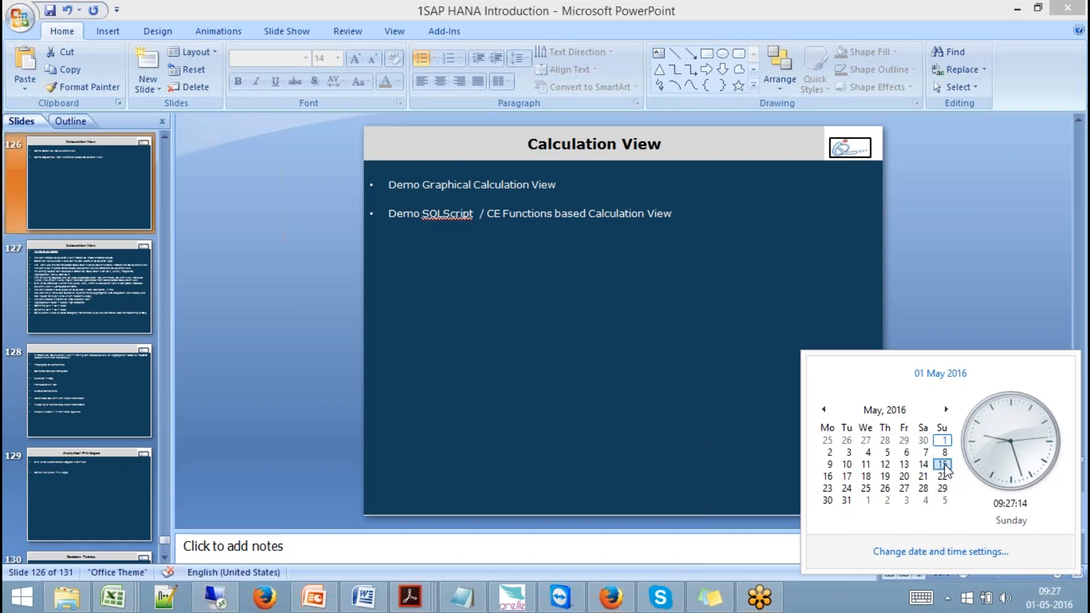
pyautogui.click(866, 477)
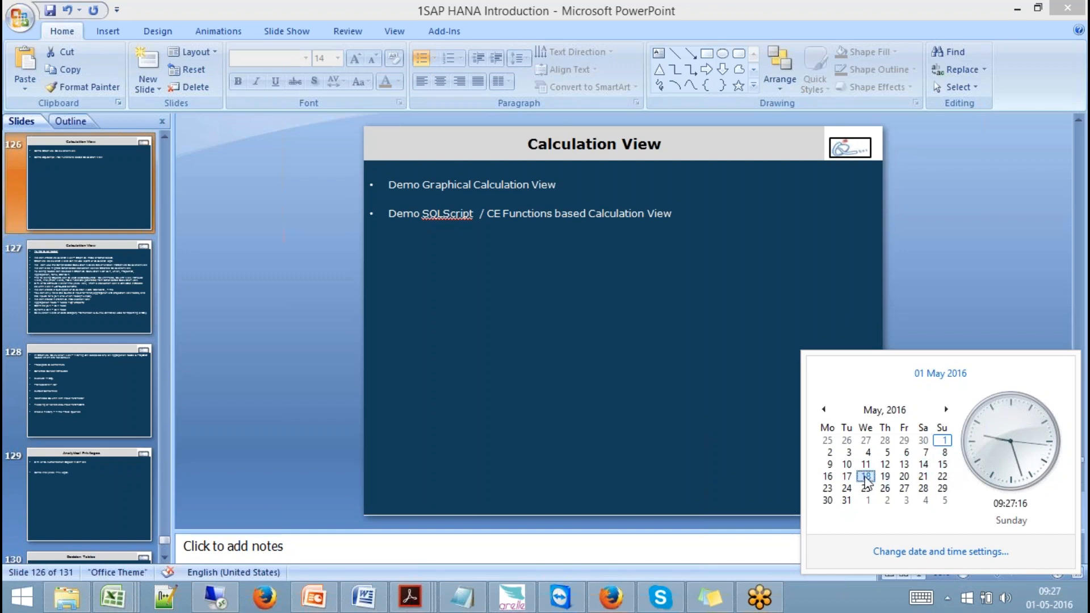
pyautogui.click(905, 477)
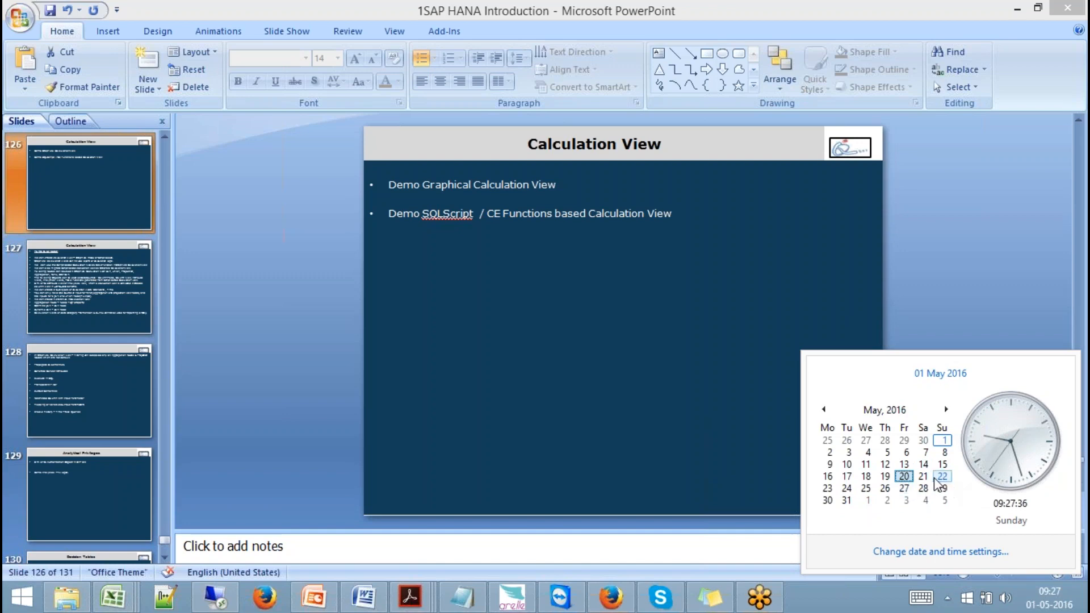
pyautogui.click(945, 410)
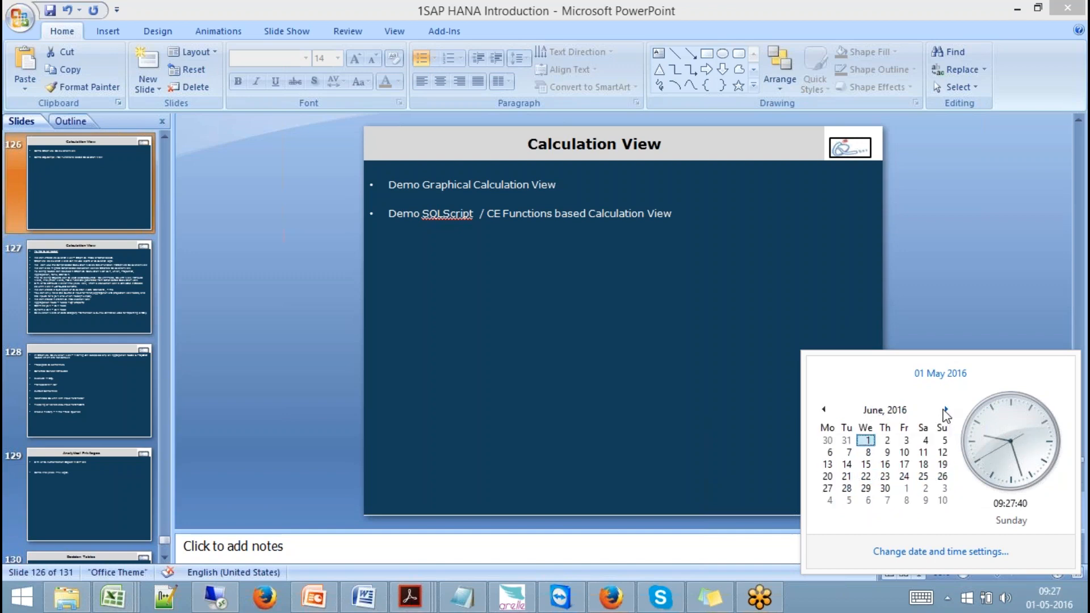
pyautogui.click(943, 441)
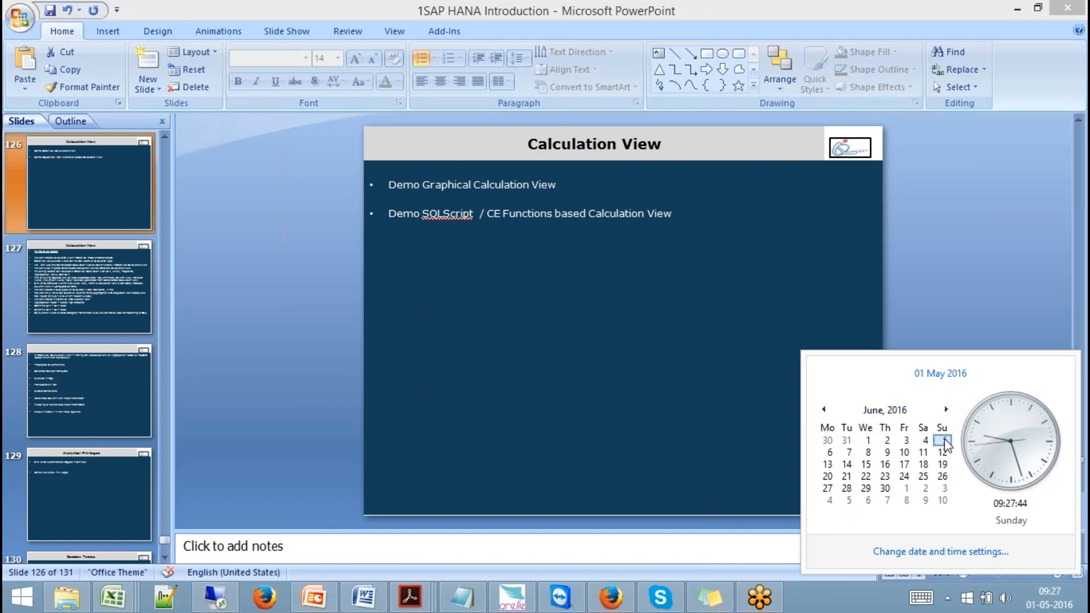